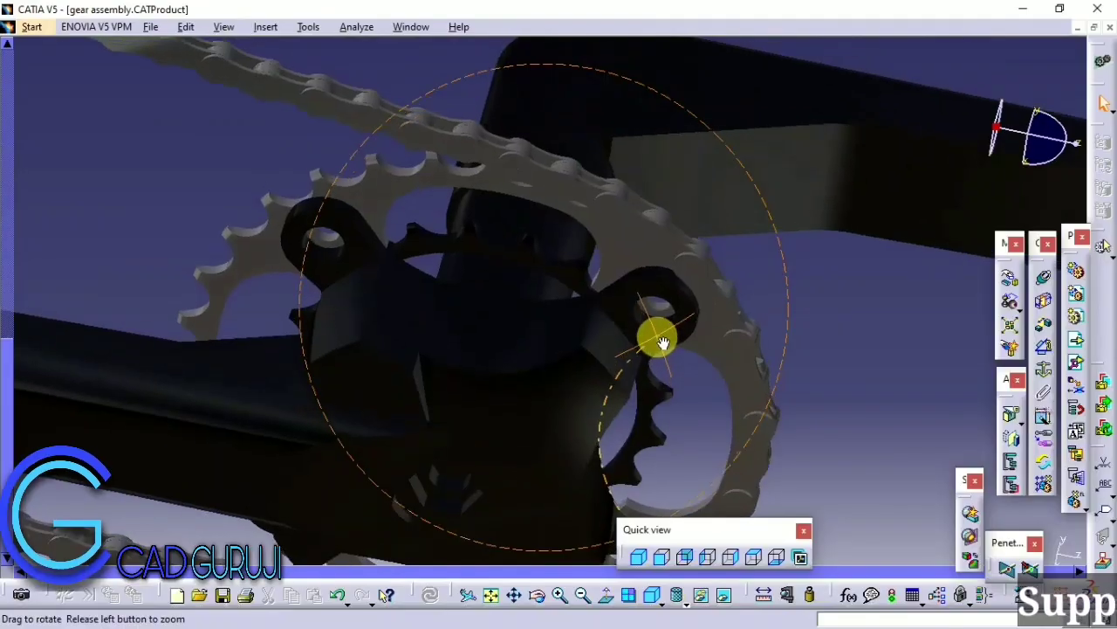
Step: Orbit the gear assembly and switch it to plain coloured shading
mouse_move(661, 342)
middle_down()
mouse_move(603, 460)
mouse_move(369, 255)
mouse_move(823, 352)
mouse_move(546, 334)
mouse_move(788, 619)
middle_up()
click(690, 596)
mouse_move(547, 379)
middle_down()
mouse_move(462, 434)
mouse_move(650, 303)
mouse_move(416, 245)
mouse_move(444, 317)
mouse_move(721, 347)
mouse_move(469, 387)
mouse_move(708, 317)
mouse_move(529, 240)
mouse_move(440, 226)
middle_up()
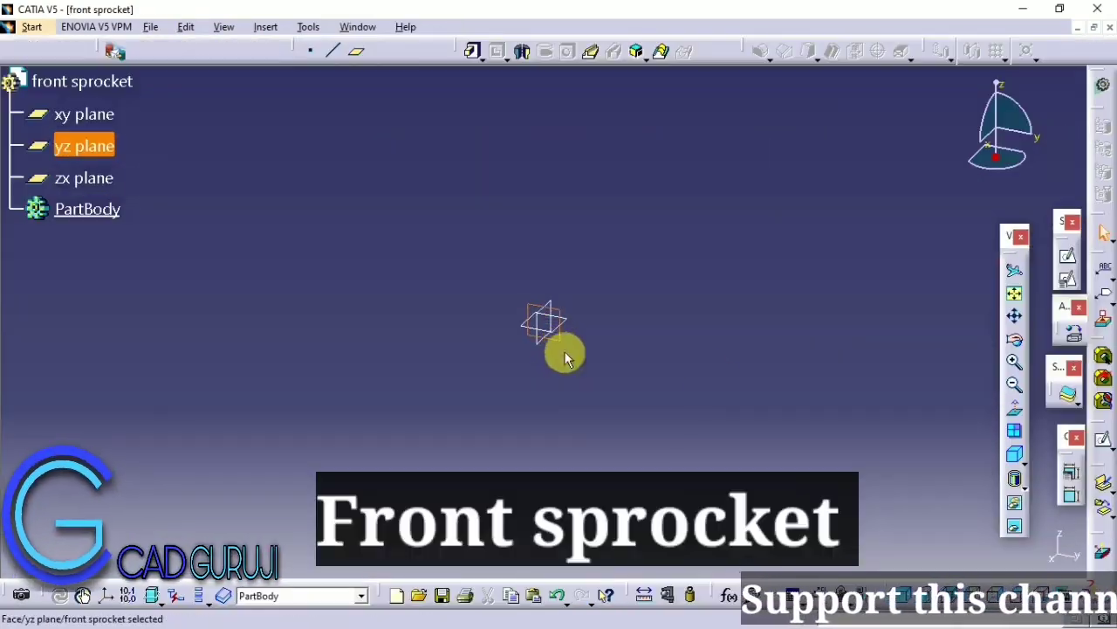
Step: Start a sketch on the front sprocket's yz plane and draw a circle centred on the origin
click(111, 87)
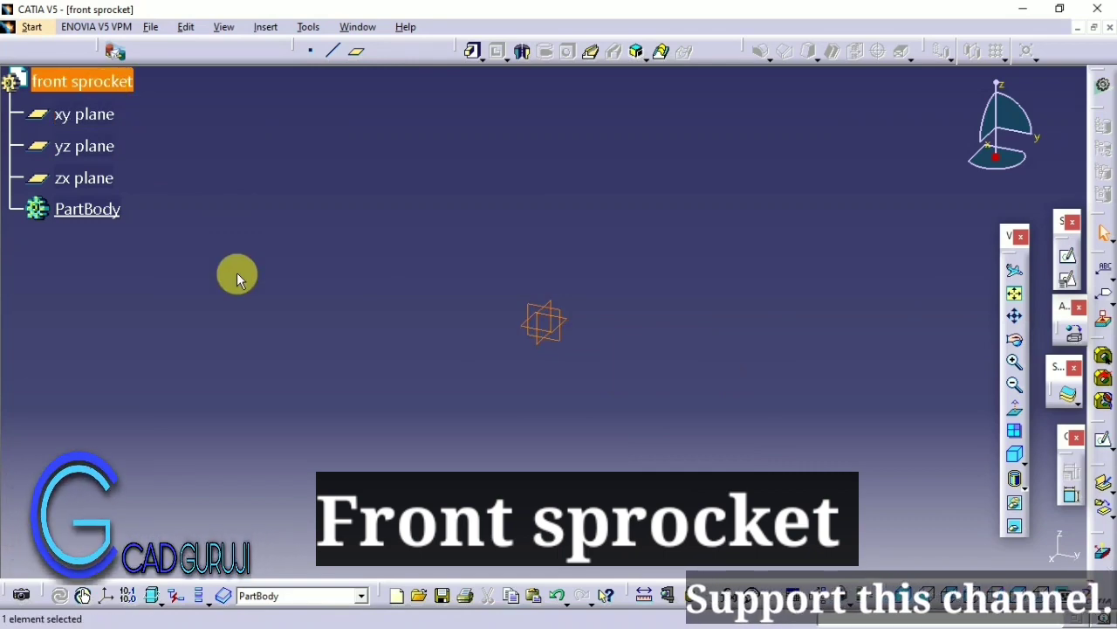
click(629, 394)
click(566, 337)
click(1069, 259)
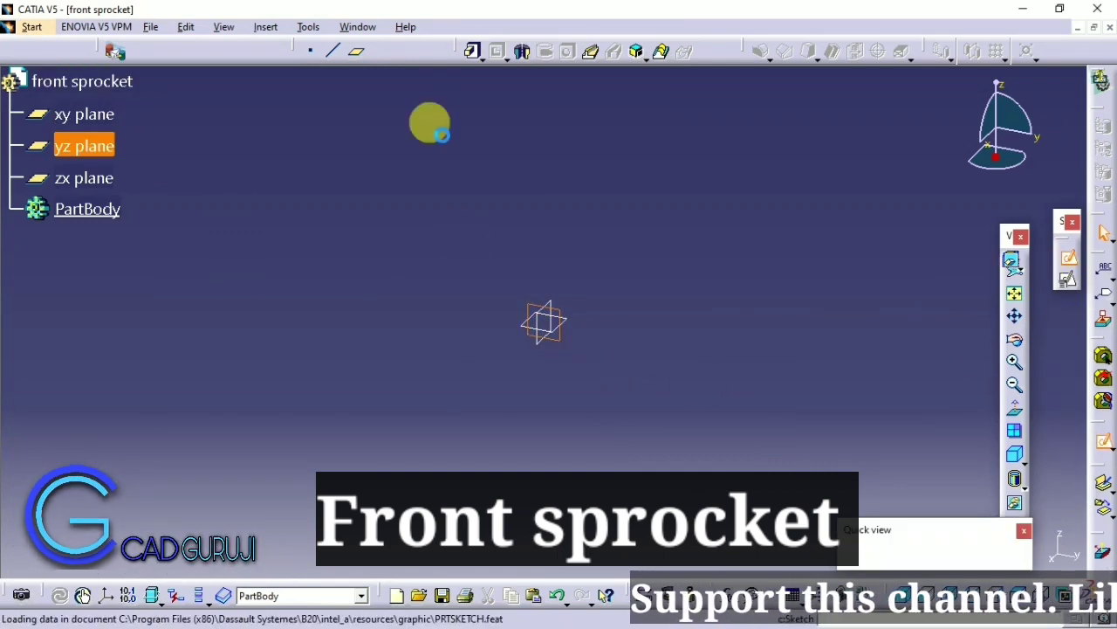
click(481, 103)
click(545, 301)
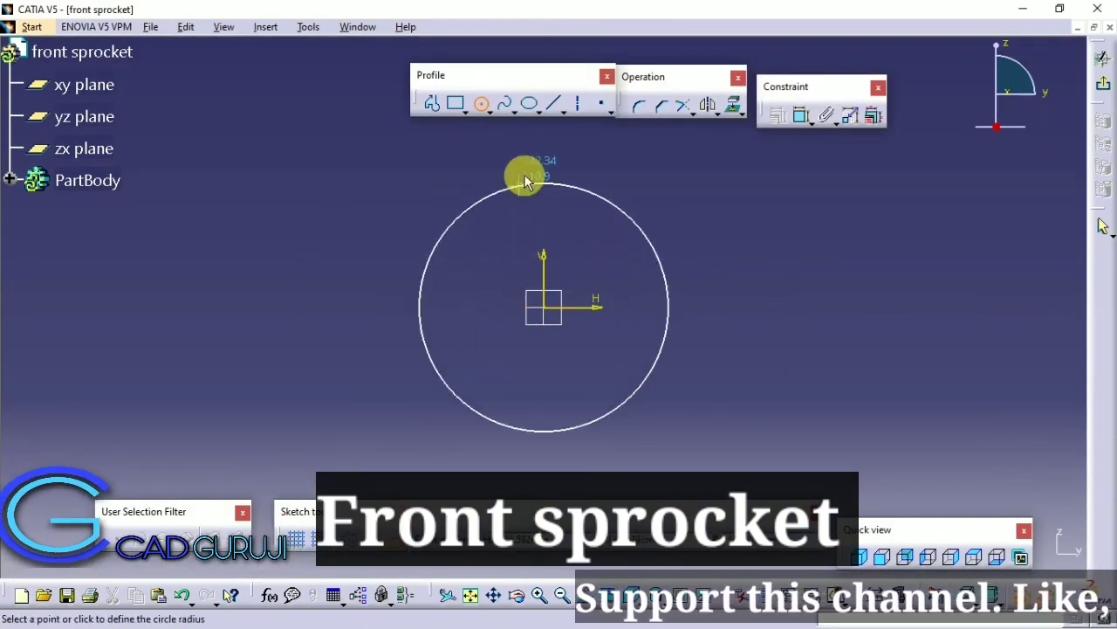
click(546, 174)
Step: Constrain the circle's diameter to 140 mm and exit the sketch
click(668, 174)
click(800, 115)
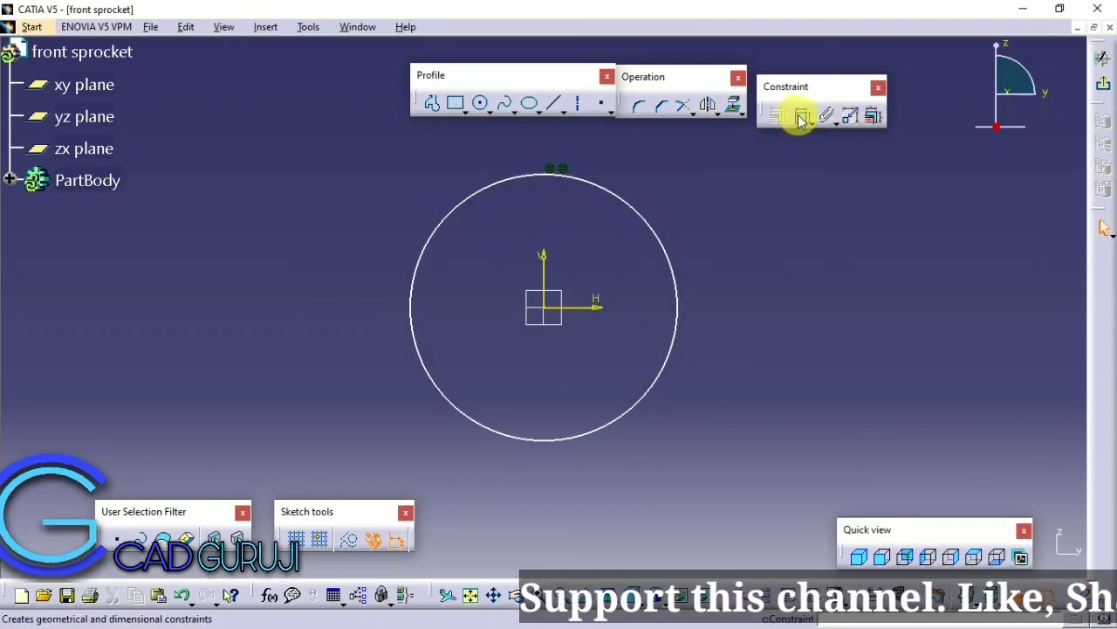
click(661, 243)
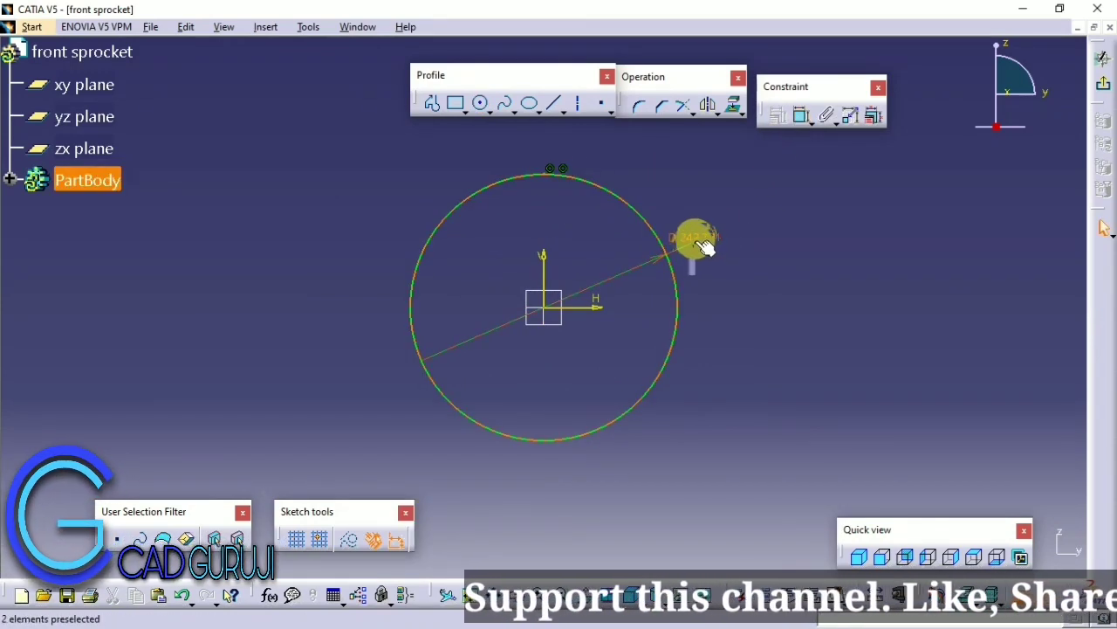
double_click(702, 247)
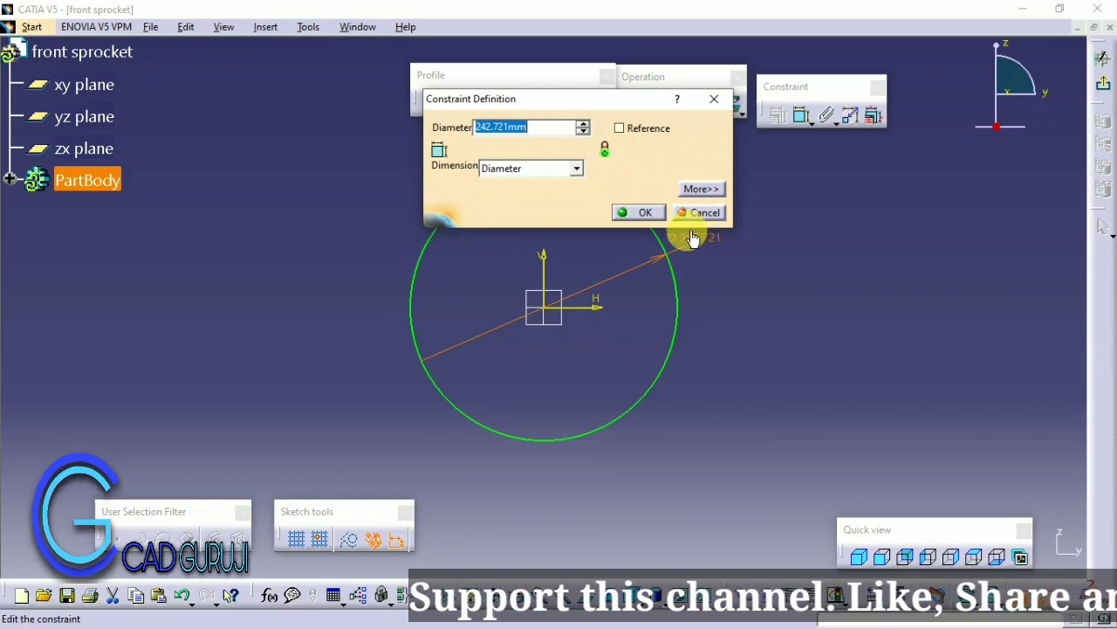
text(140)
key(Return)
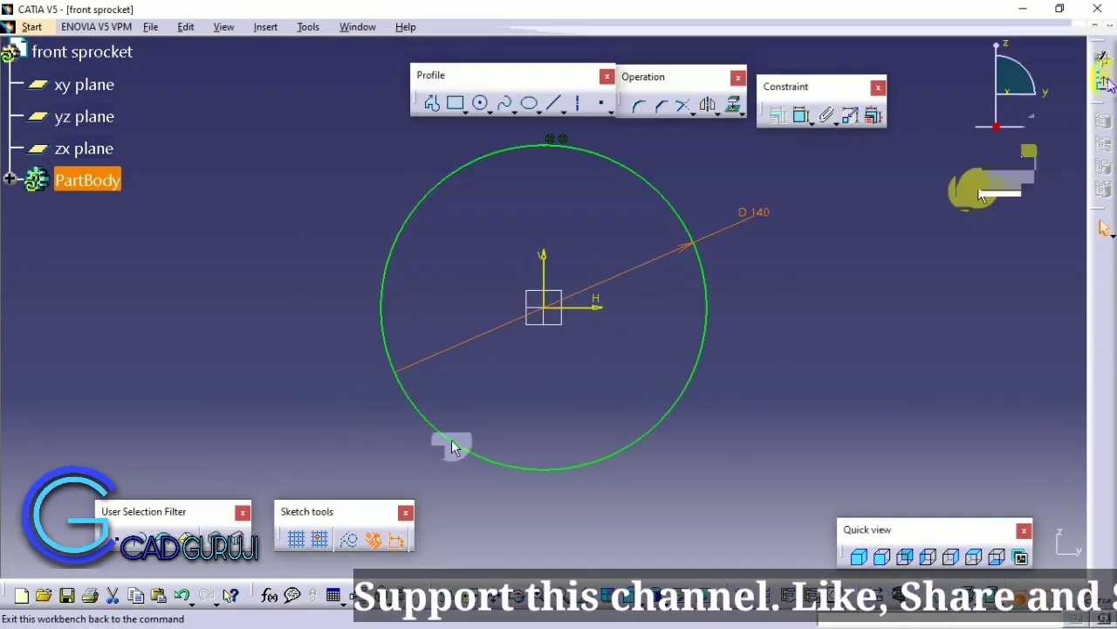
click(1103, 81)
Step: Pad the 140 mm circle to a 15 mm thick disc
click(729, 578)
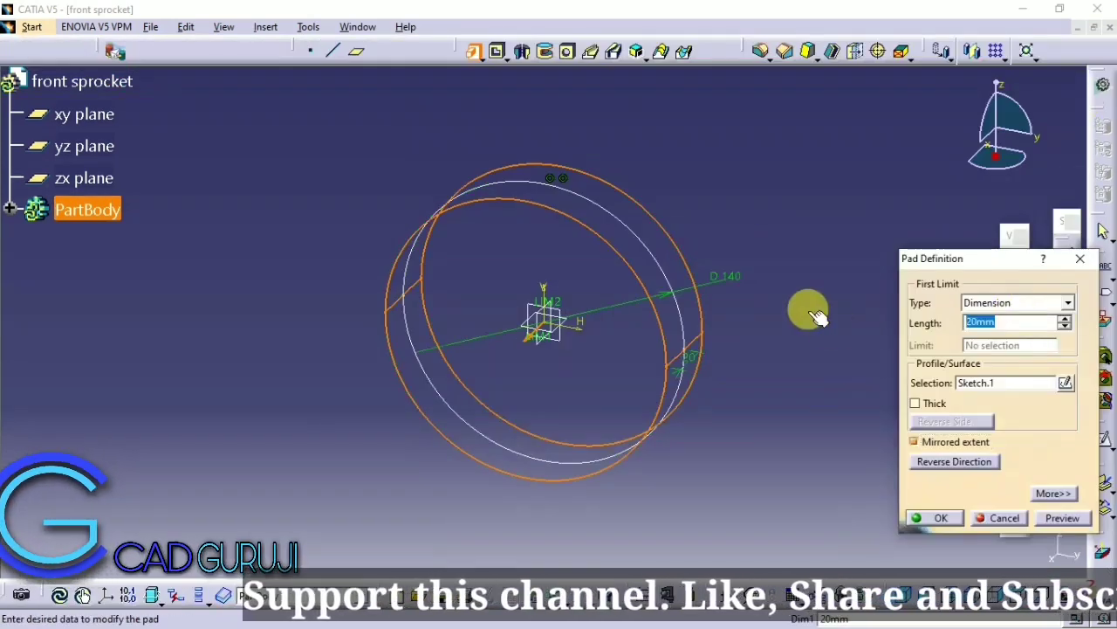
text(15)
key(Return)
Step: Turn the view and start a new sketch on the disc's front face
mouse_move(694, 402)
middle_down()
mouse_move(555, 366)
mouse_move(511, 287)
middle_up()
click(622, 310)
click(1067, 254)
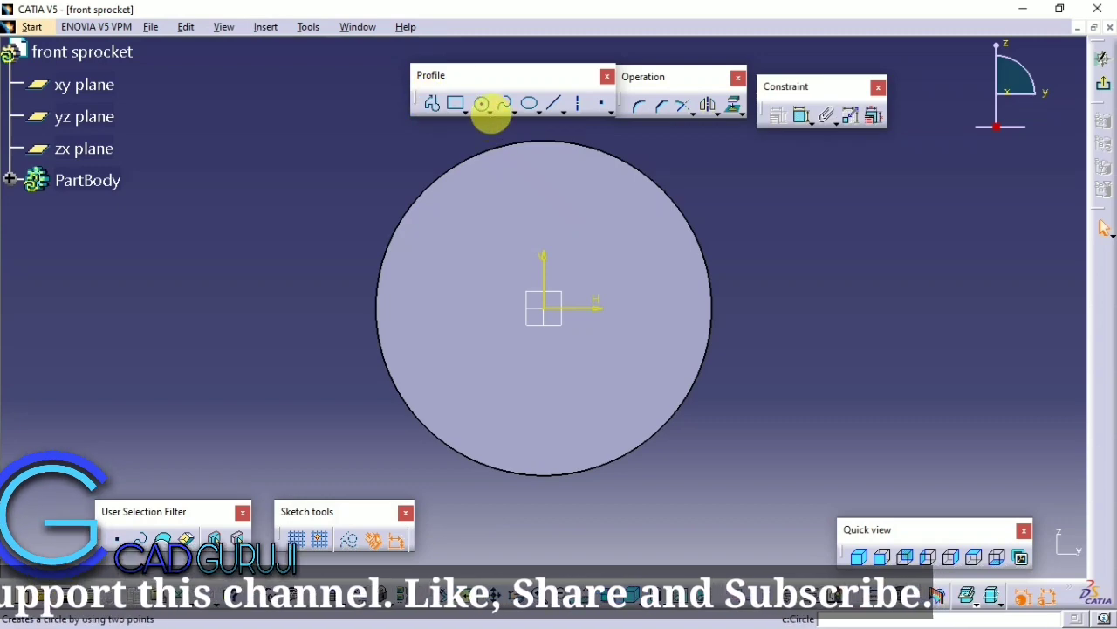
Step: Draw a cylindrical elongated slot curving around the origin
click(491, 110)
click(578, 125)
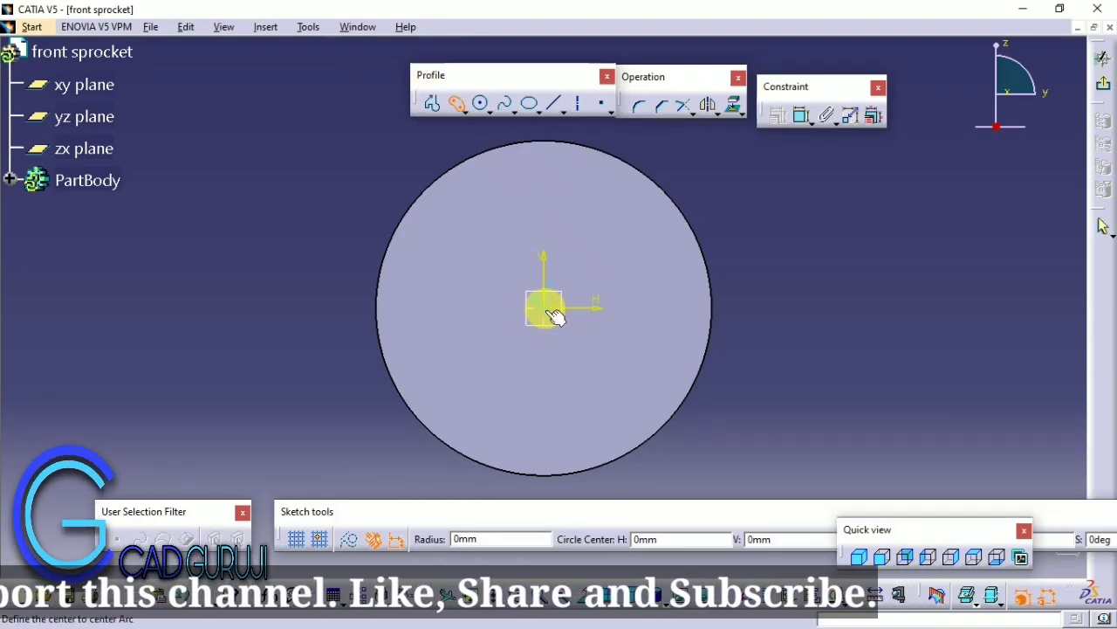
click(556, 316)
click(426, 290)
click(511, 199)
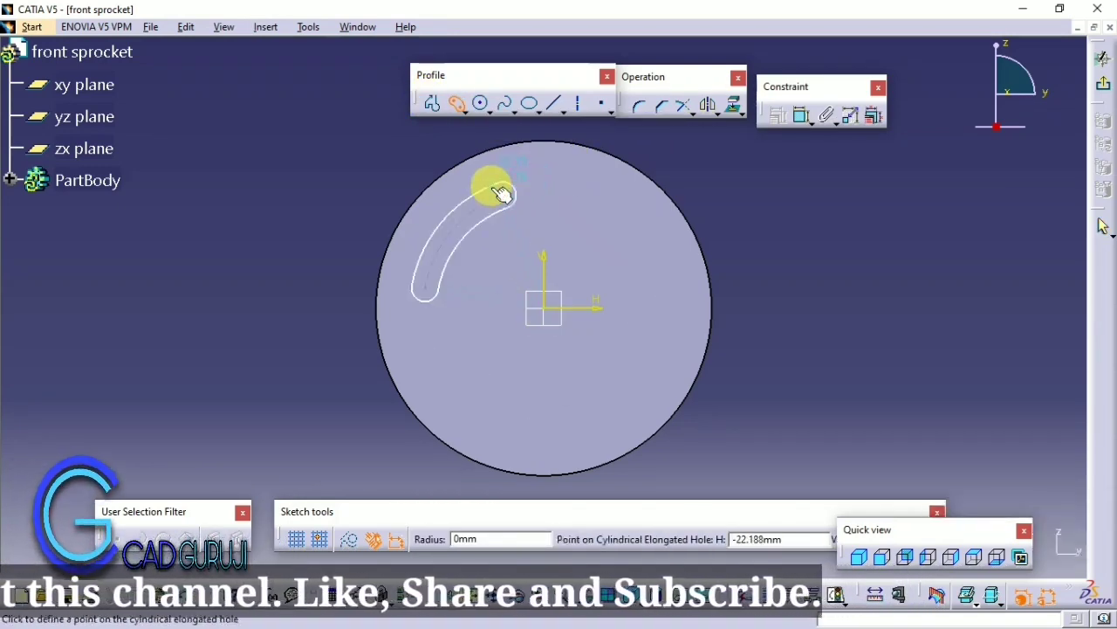
click(496, 193)
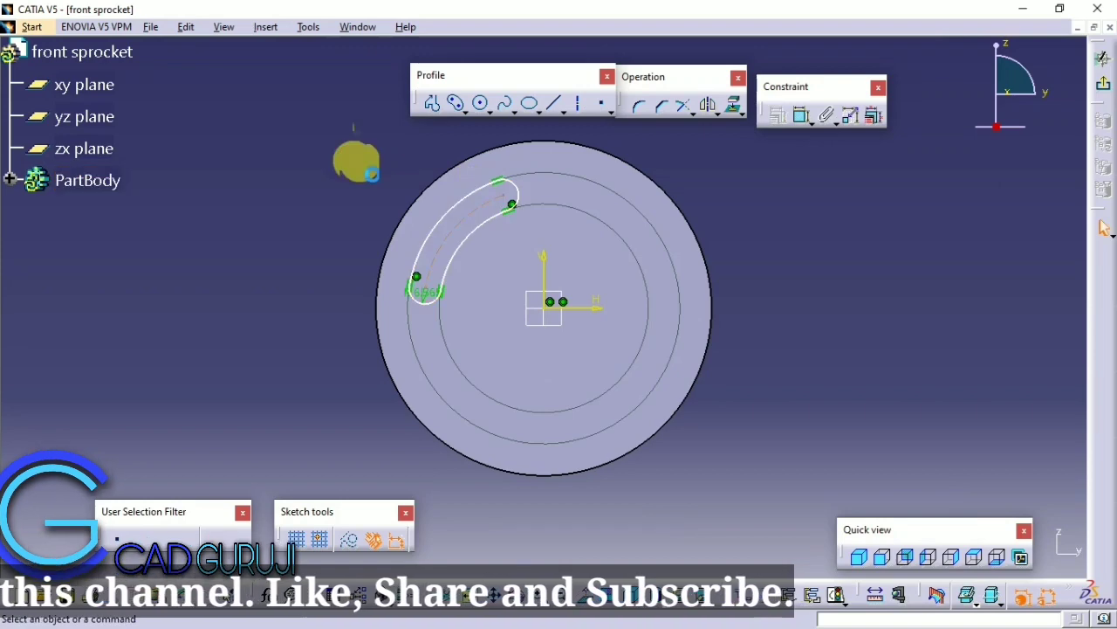
Step: Set the slot's end arc radius to 14.5 mm
double_click(428, 299)
key(Escape)
middle_drag(425, 288, 268, 306)
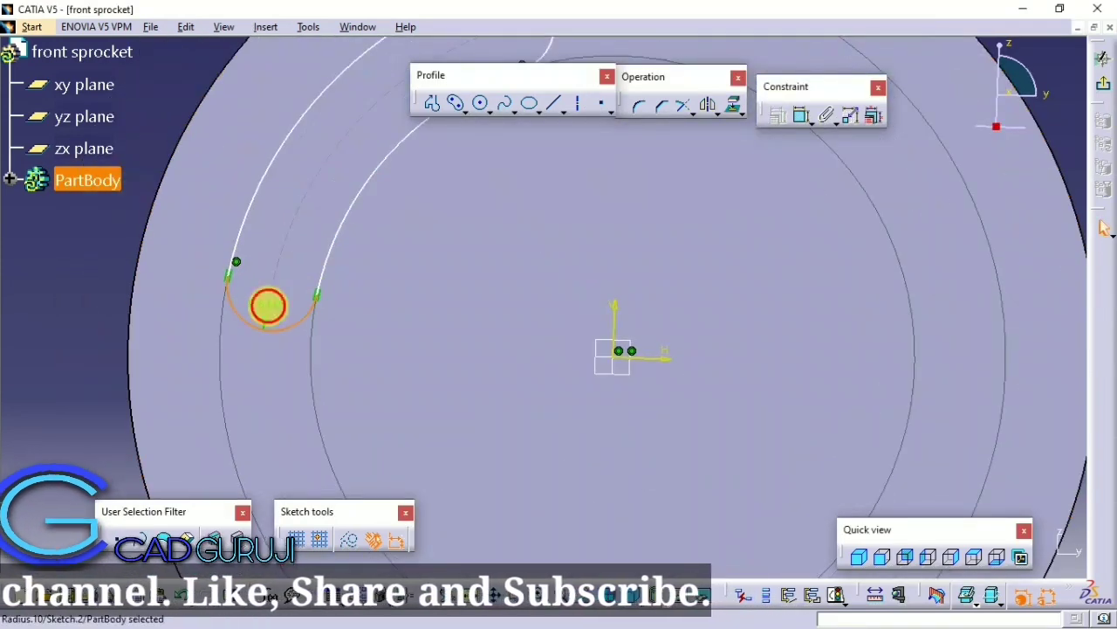
double_click(268, 306)
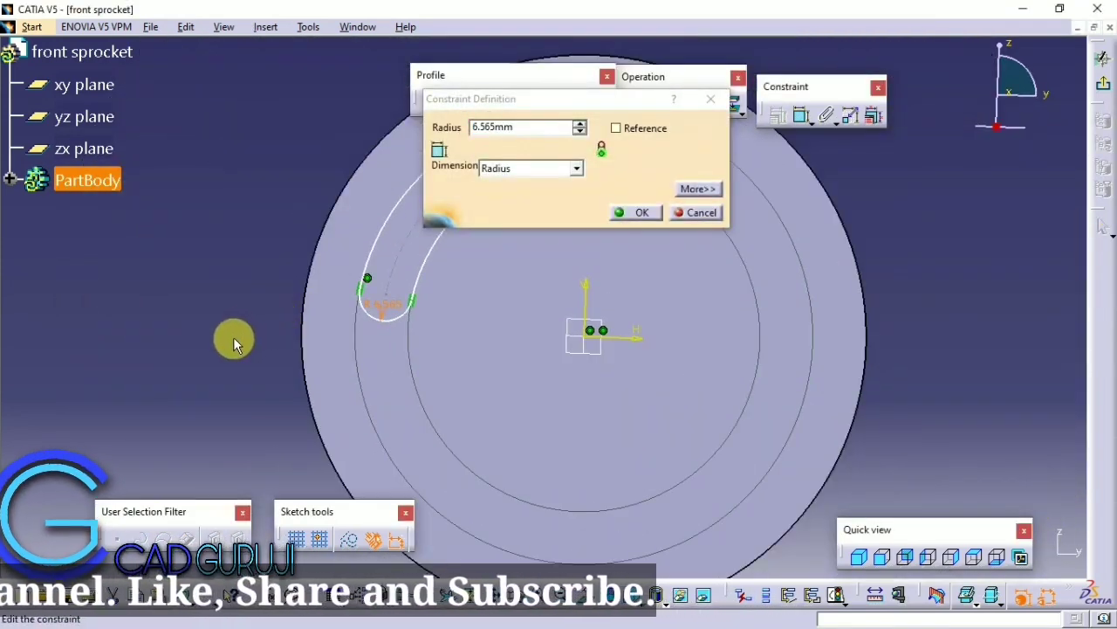
double_click(517, 127)
text(14.5)
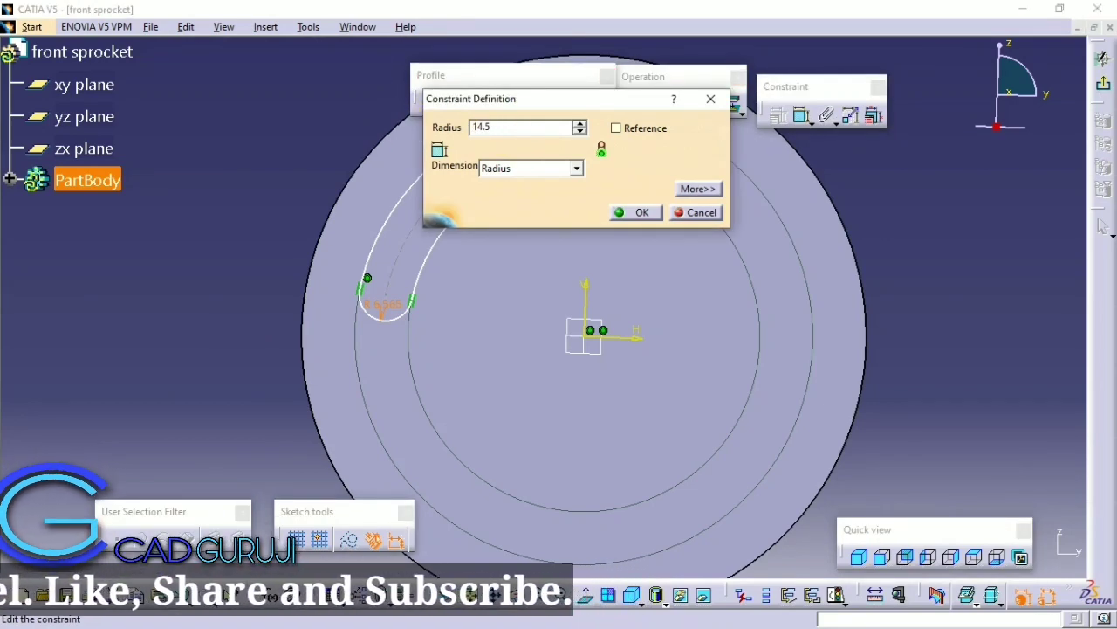
key(Return)
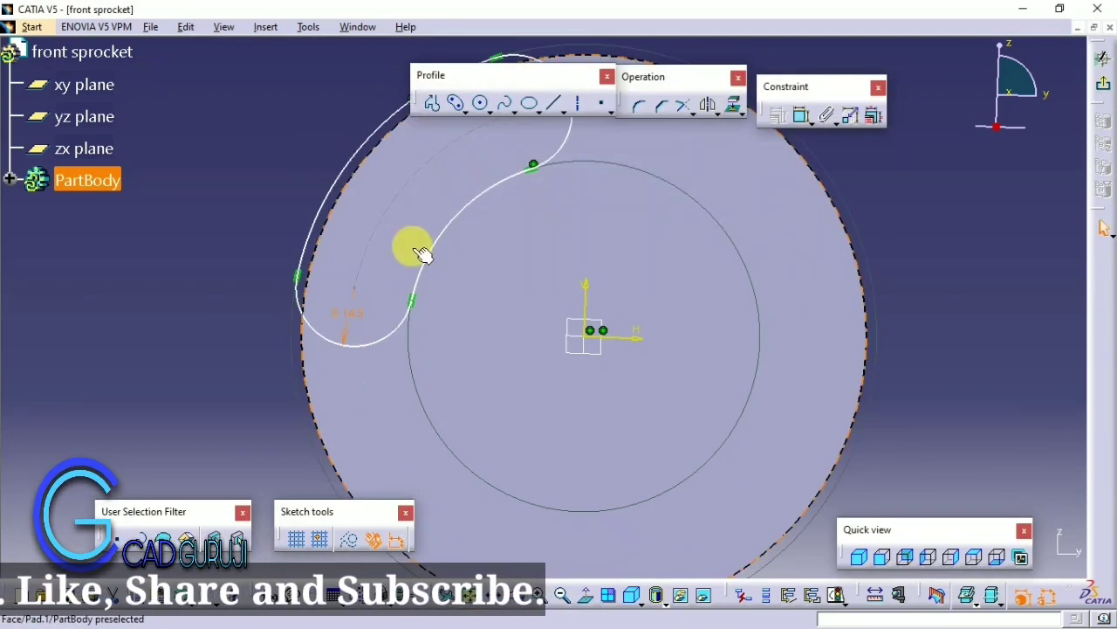
ctrl+middle_drag(411, 249, 498, 272)
drag(499, 272, 508, 274)
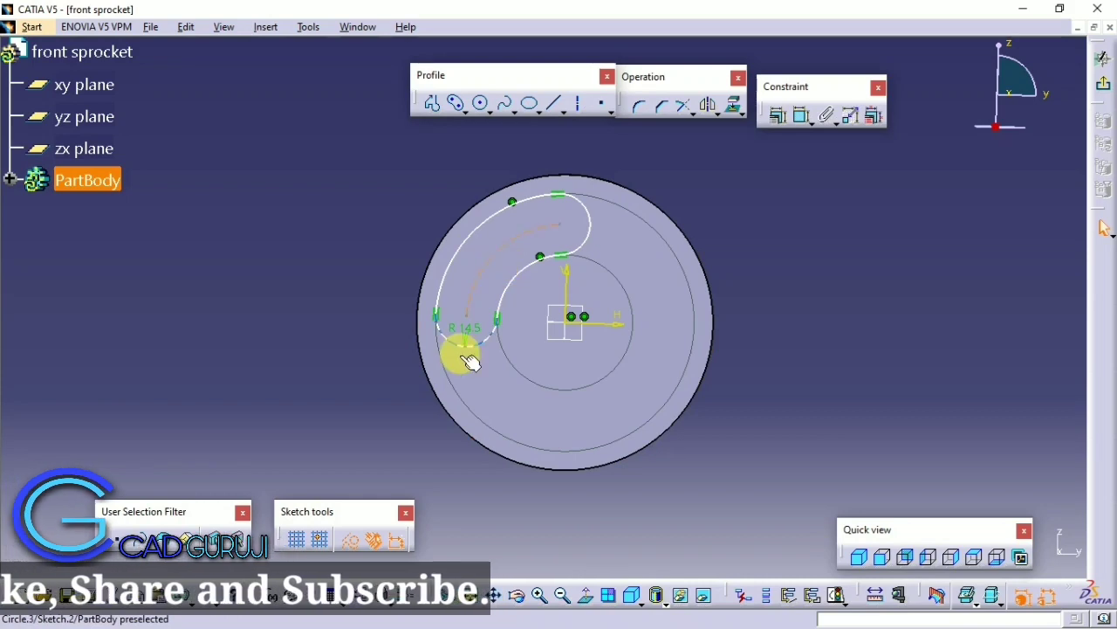
click(577, 105)
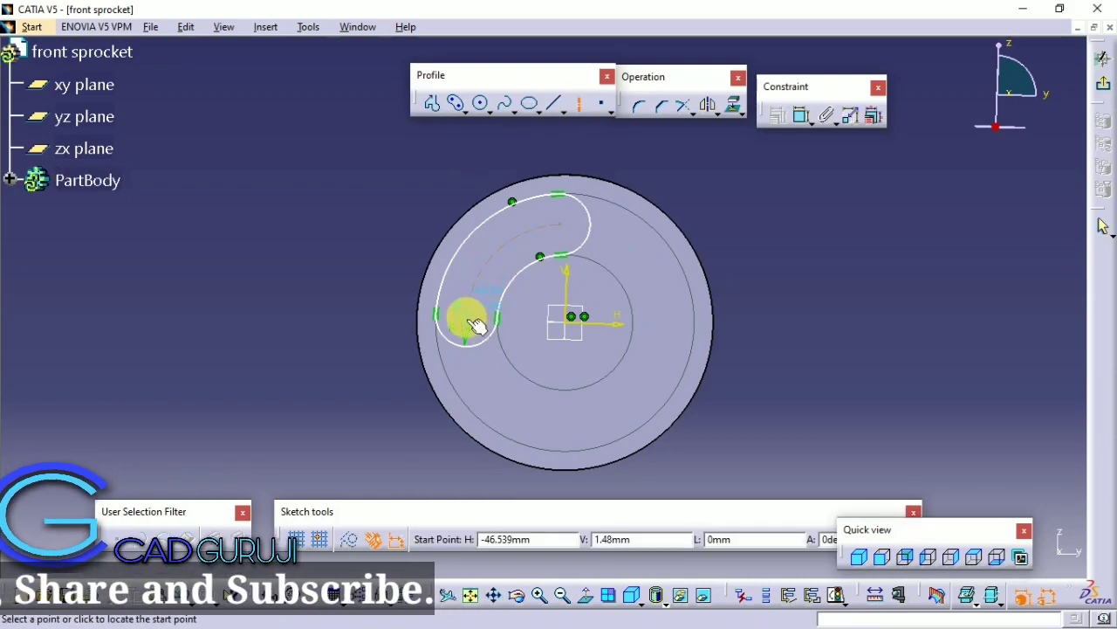
Step: Draw a line from the slot arc's centre to the sketch centre, removing a stray angle dimension
click(470, 320)
drag(579, 332, 579, 310)
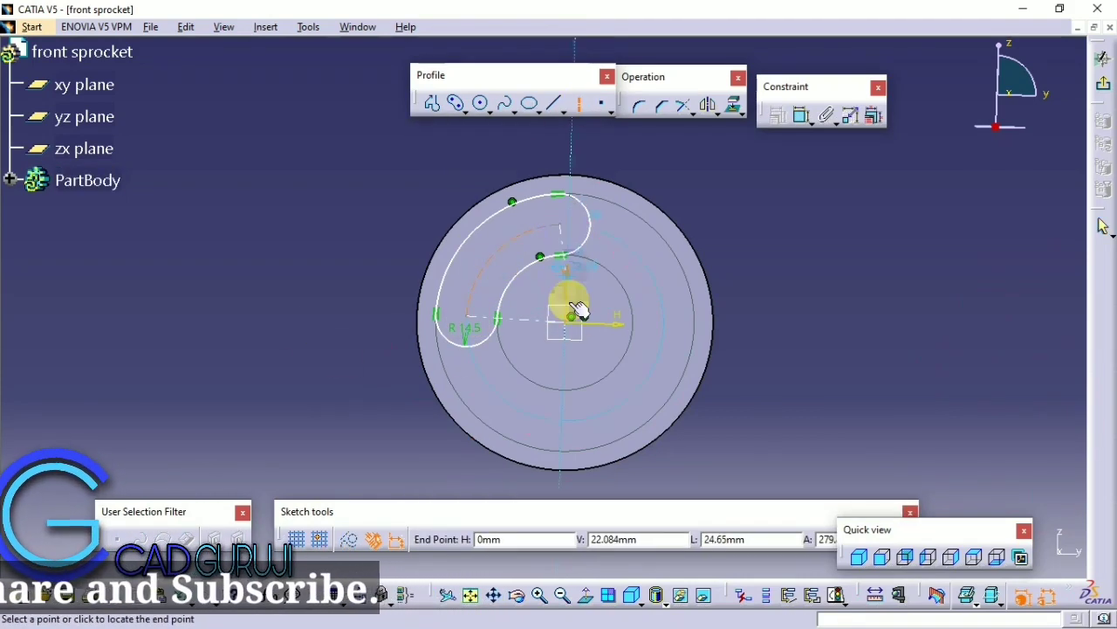
click(577, 329)
click(798, 119)
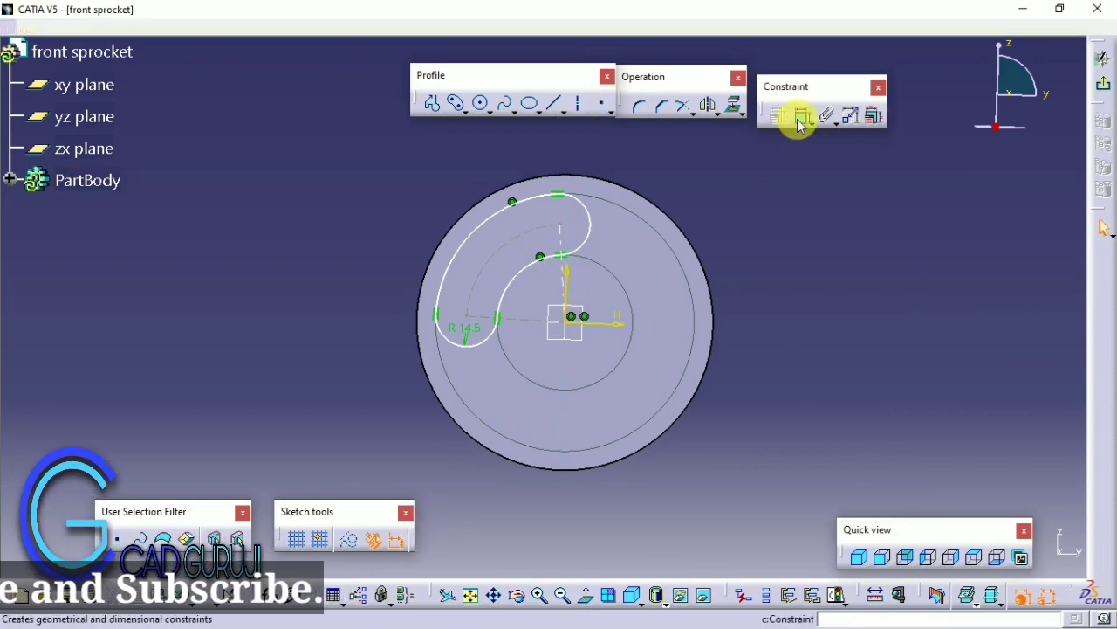
click(427, 181)
right_click(427, 181)
click(504, 475)
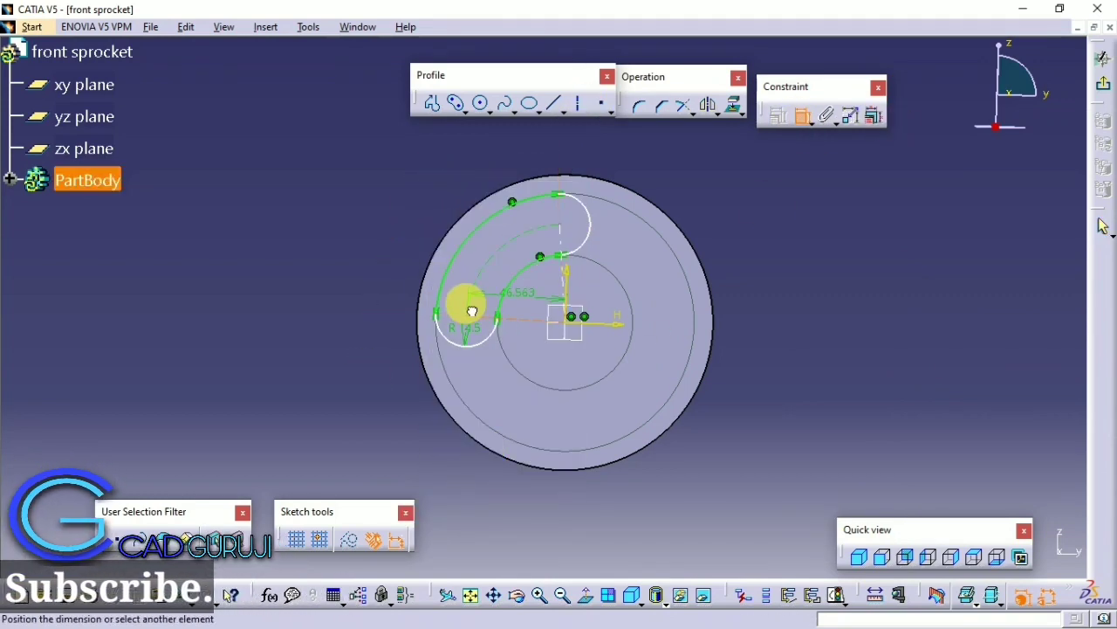
click(799, 119)
drag(480, 312, 487, 259)
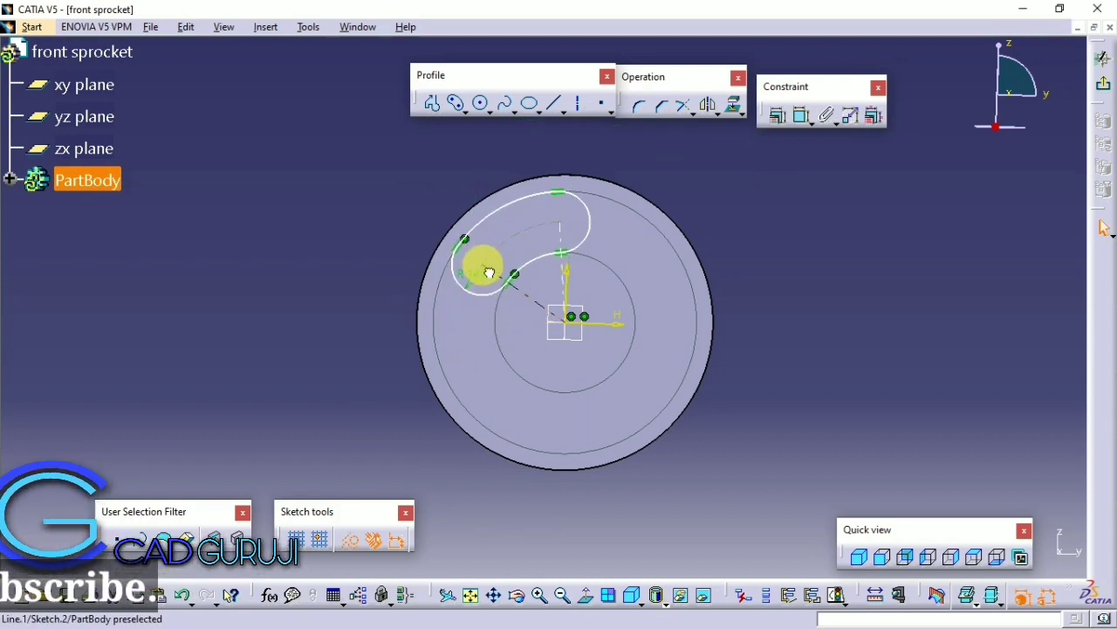
Step: Add a 23 mm vertical distance dimension from the sketch centre
click(800, 115)
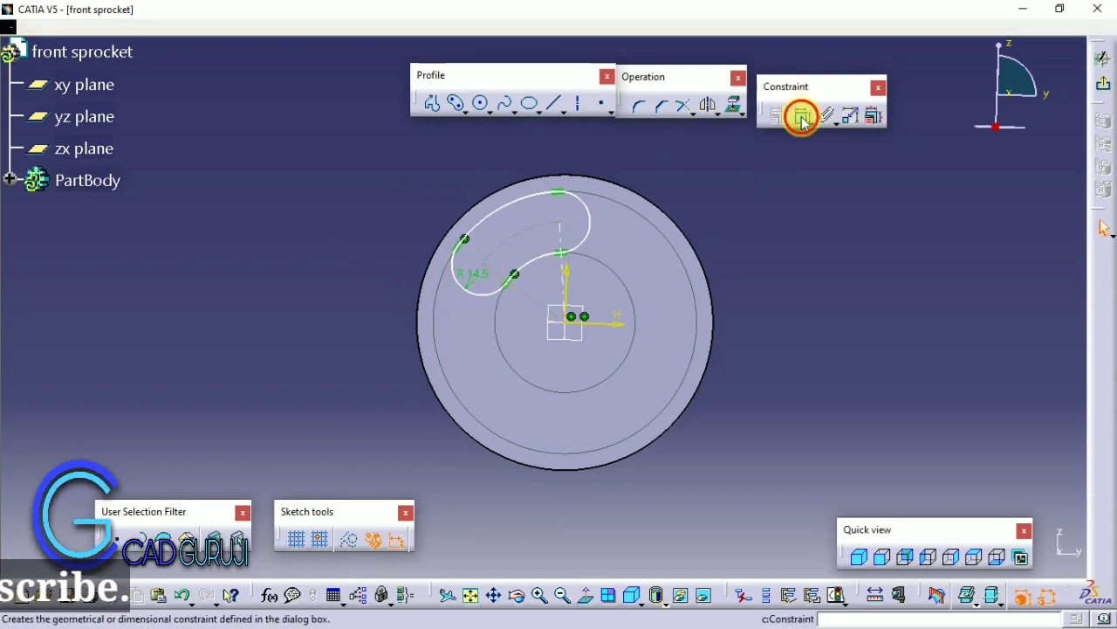
click(481, 256)
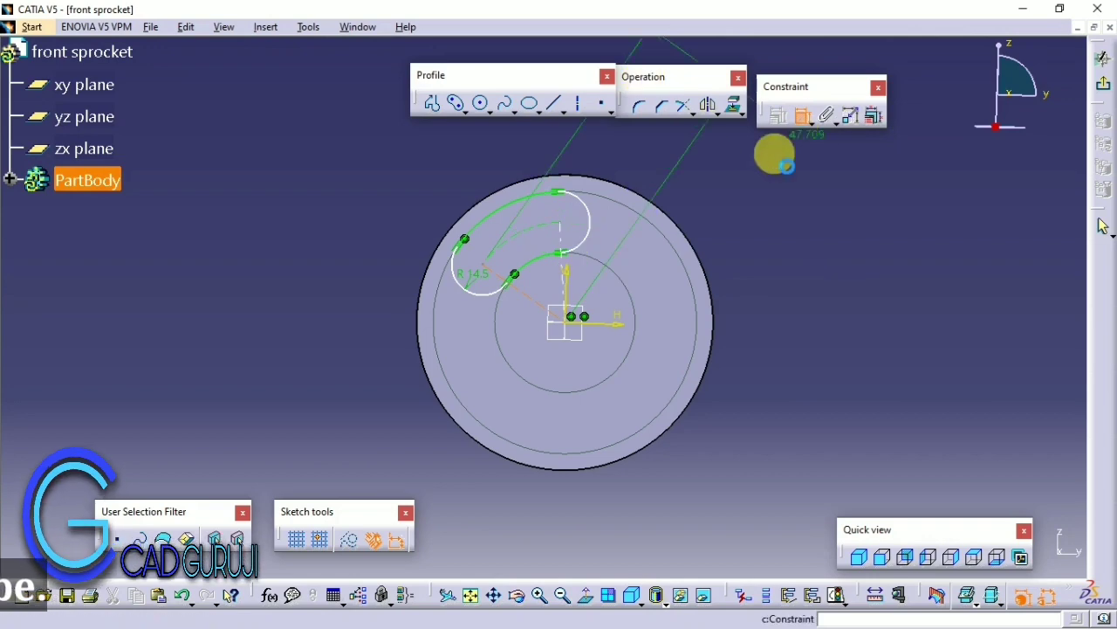
key(Escape)
scroll(524, 279, up, 3)
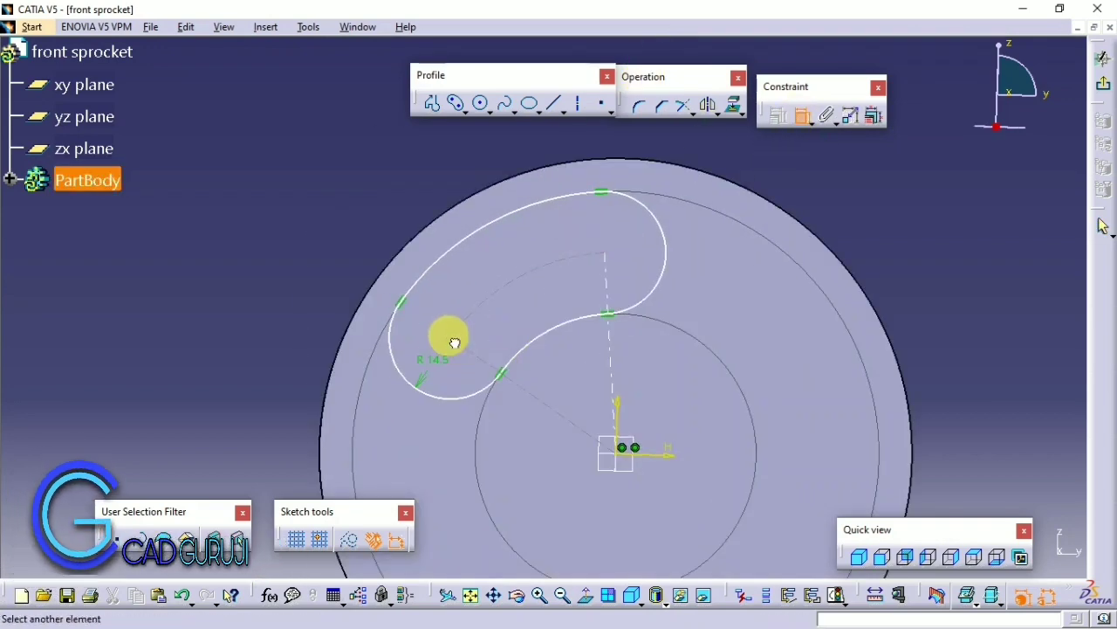
scroll(615, 394, down, 2)
click(807, 332)
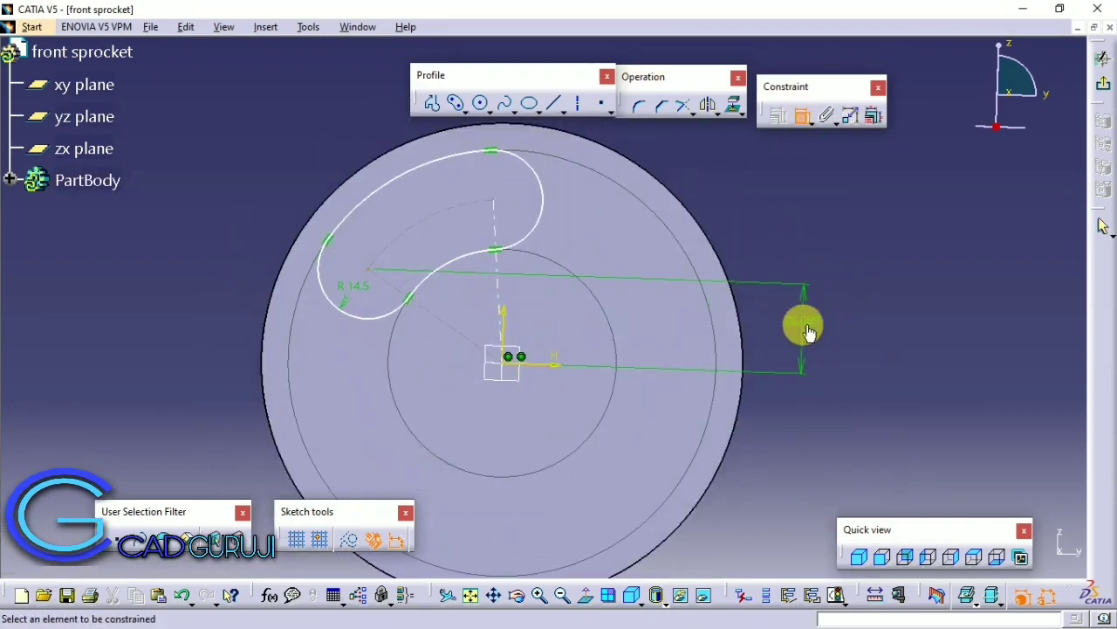
double_click(813, 310)
text(23)
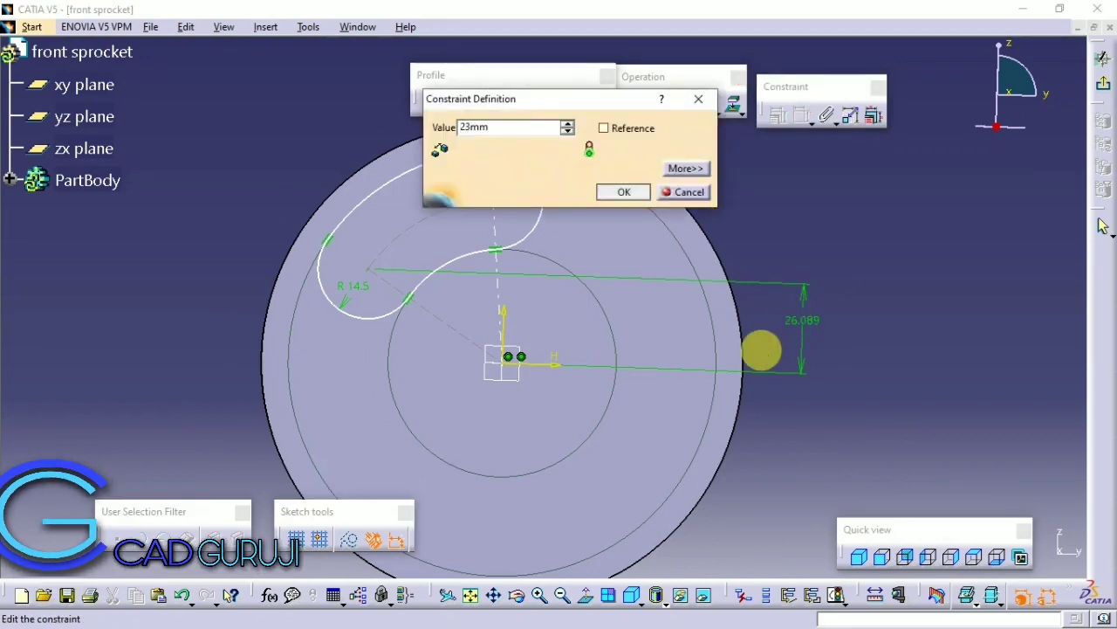
key(Return)
middle_drag(449, 353, 458, 371)
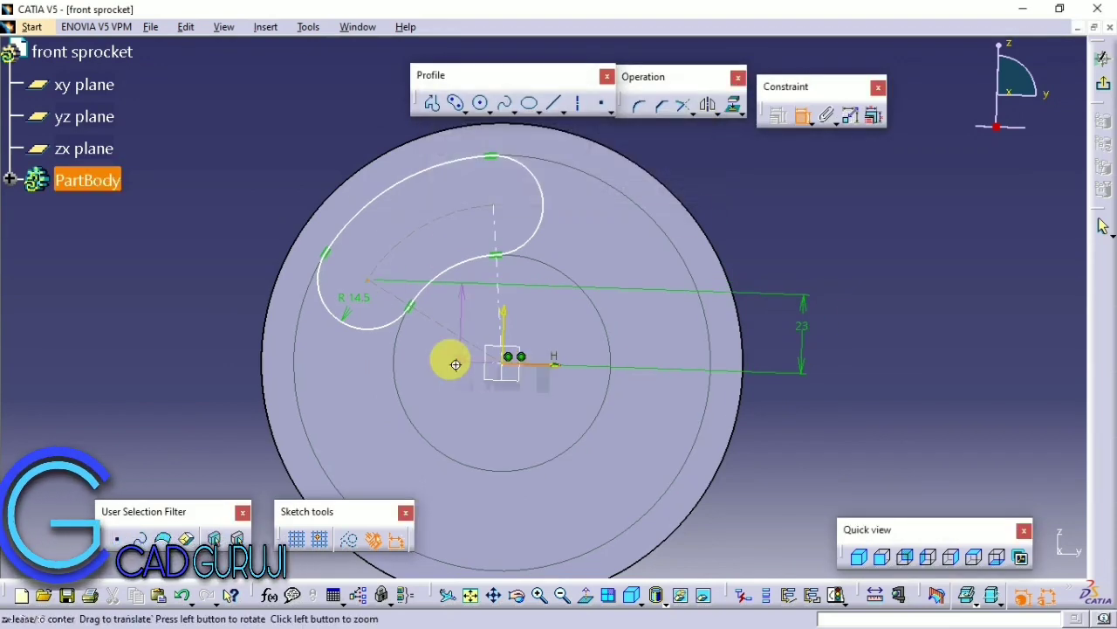
click(759, 174)
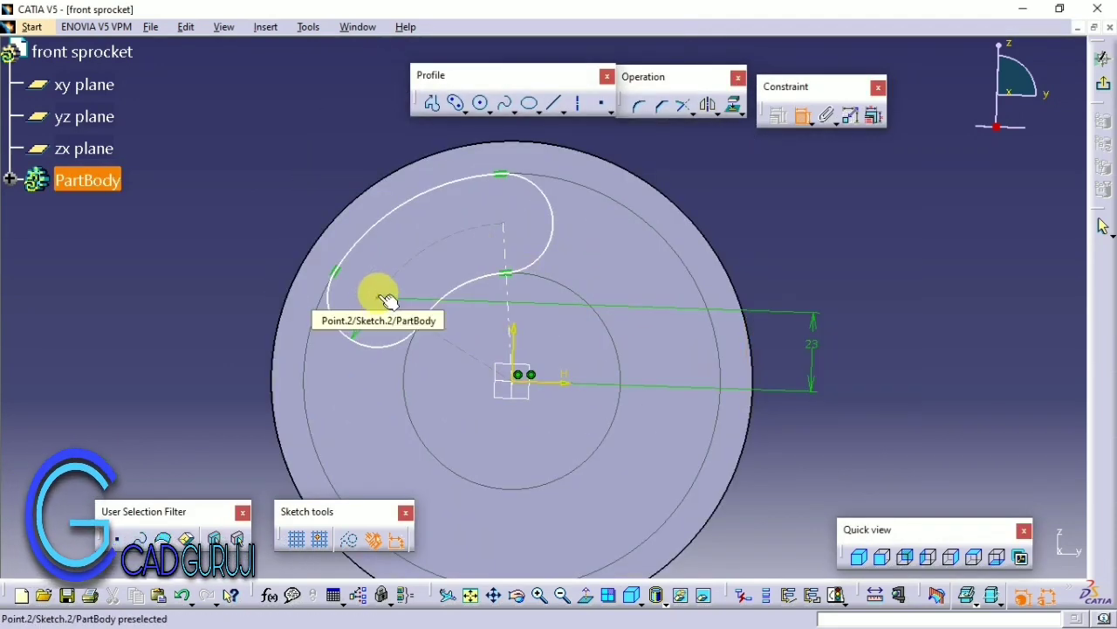
Step: Dimension 38 from the vertical axis and add the R 14.5 end radius dimension
click(527, 338)
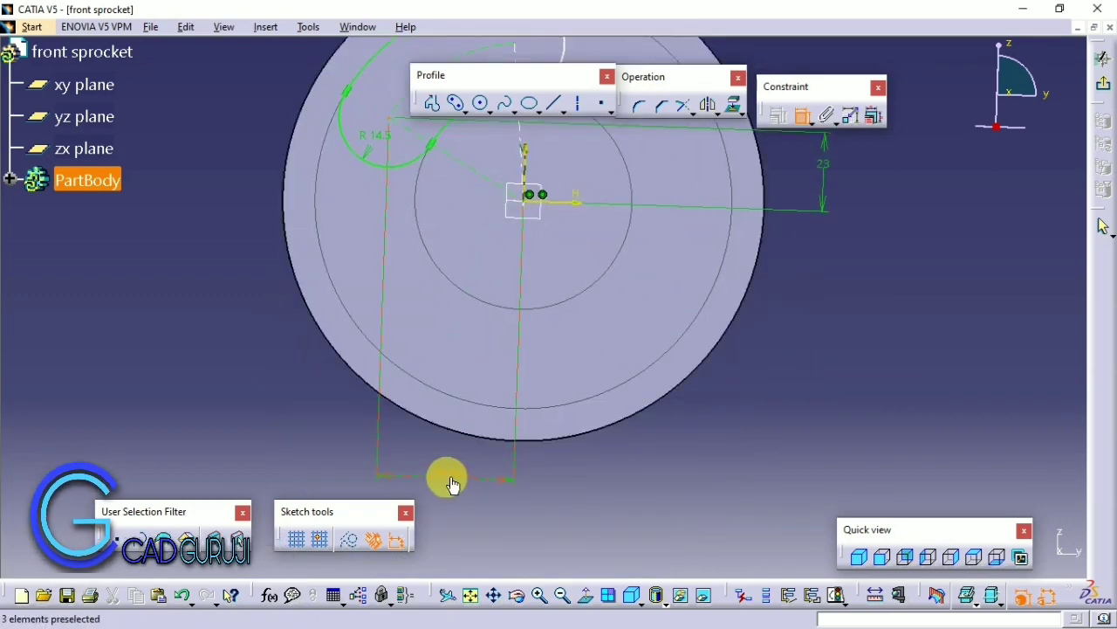
double_click(452, 485)
text(38mm)
key(Return)
mouse_move(494, 319)
middle_down()
mouse_move(452, 461)
mouse_move(474, 311)
middle_up()
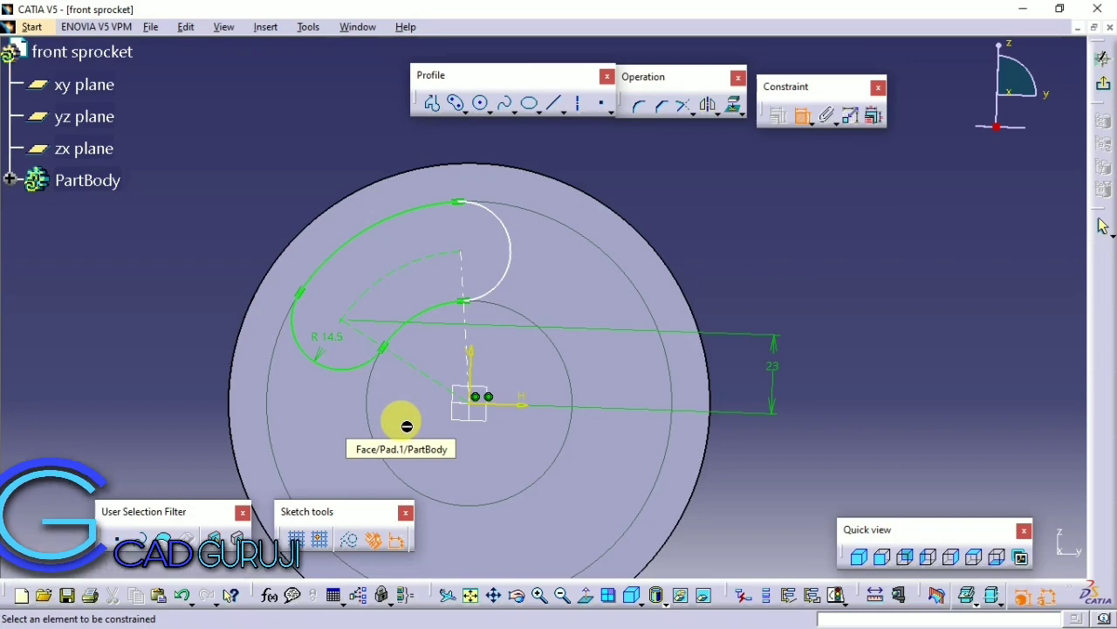
click(348, 322)
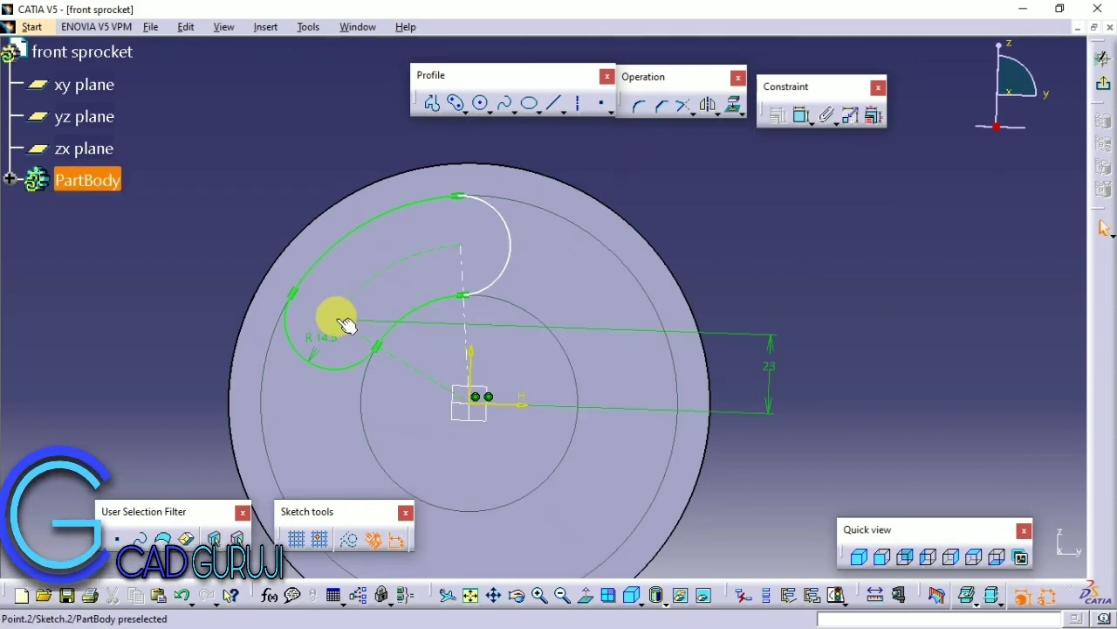
mouse_move(434, 242)
middle_down()
mouse_move(406, 238)
mouse_move(393, 207)
middle_up()
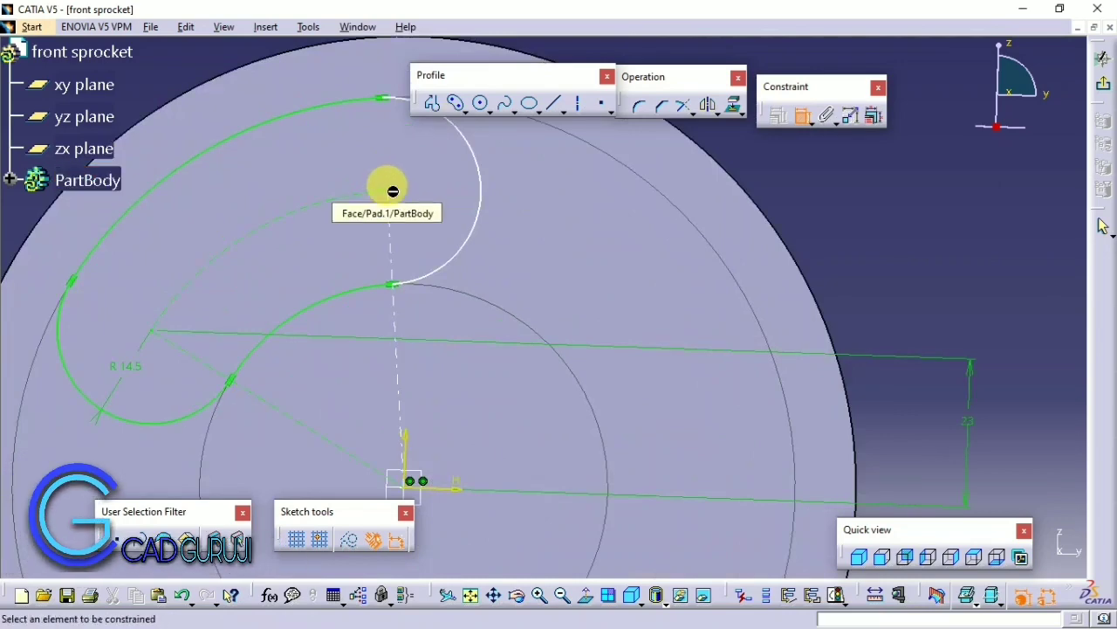
mouse_move(324, 167)
middle_down()
mouse_move(354, 260)
mouse_move(347, 186)
middle_up()
Step: Dimension the slot width as 22 mm
click(436, 181)
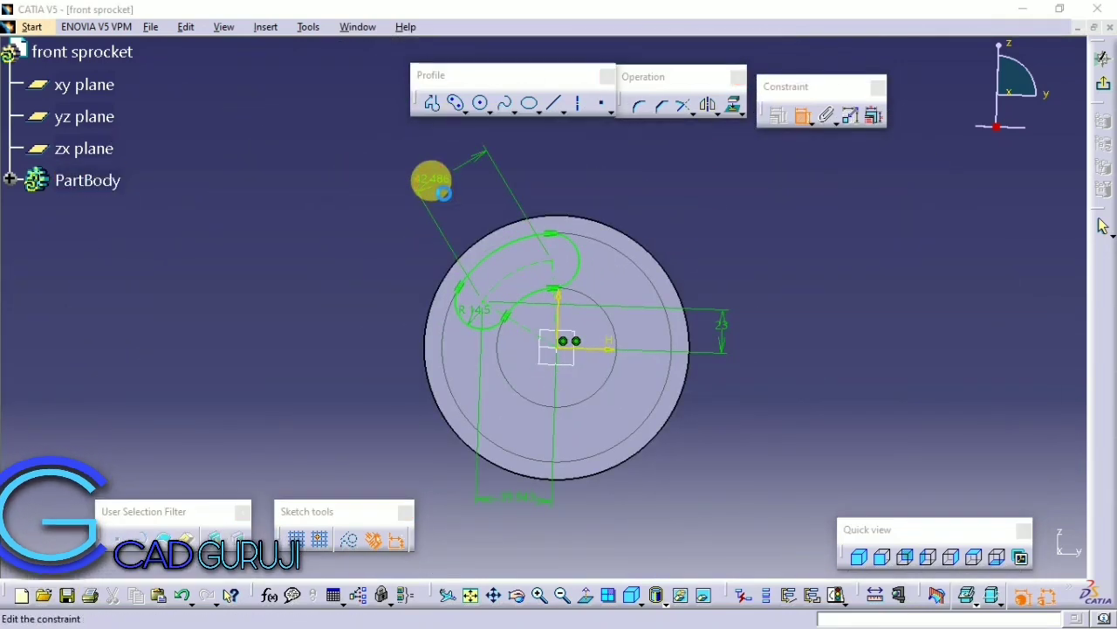
double_click(429, 180)
text(22mm)
key(Return)
middle_drag(411, 224, 268, 291)
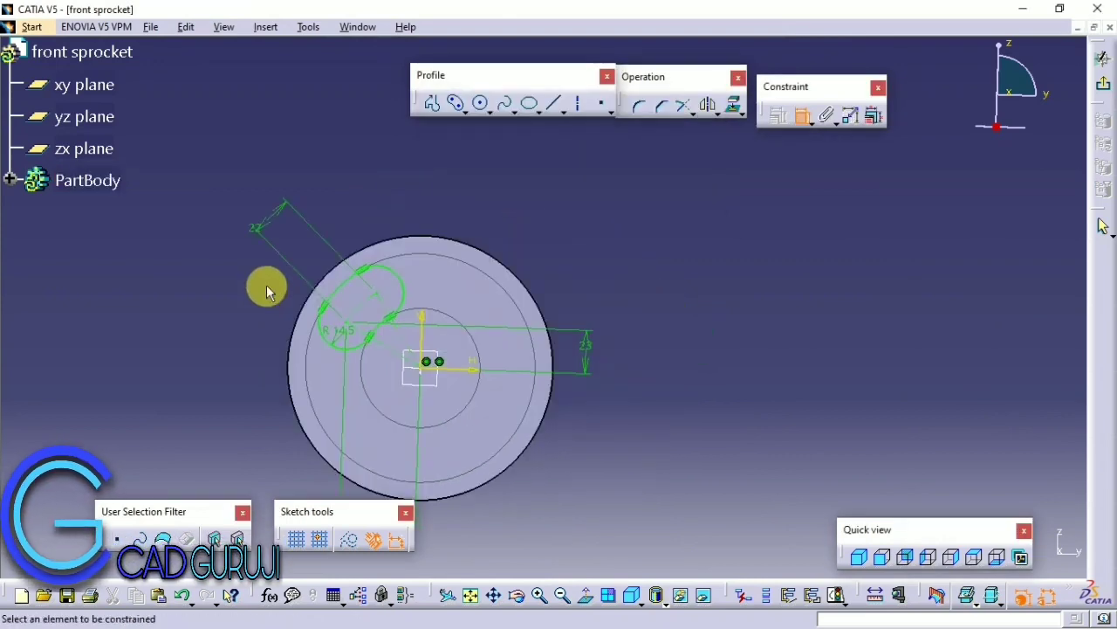
ctrl+middle_drag(529, 344, 561, 123)
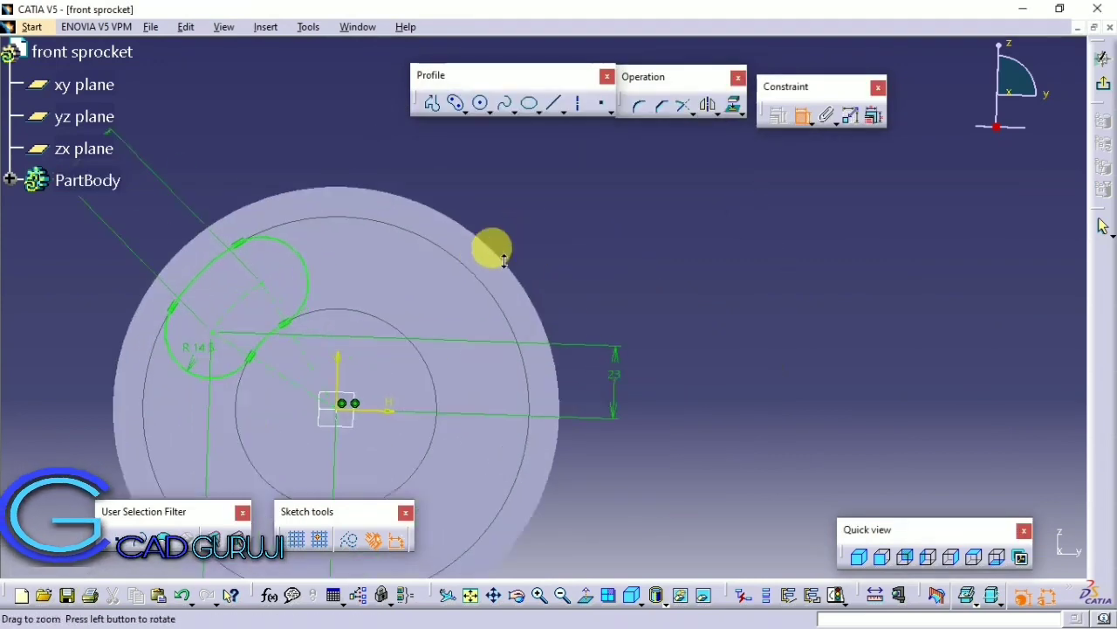
Step: Draw an arc centred on the origin from the left side to straight above, replacing a misplaced arc
click(497, 109)
click(654, 117)
middle_drag(303, 433, 454, 345)
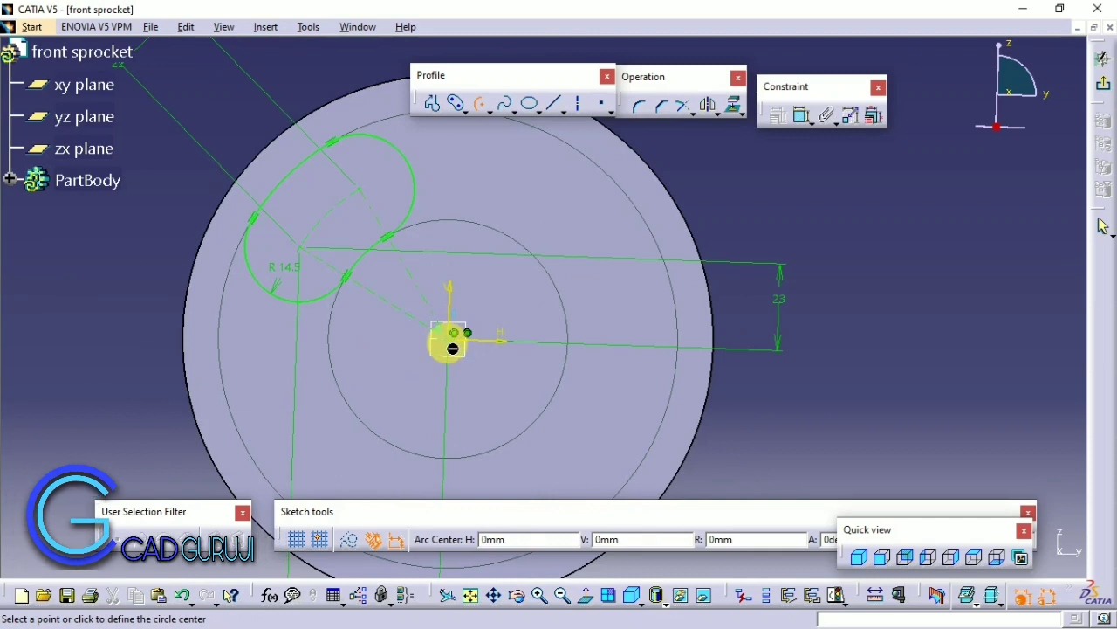
click(452, 346)
click(261, 289)
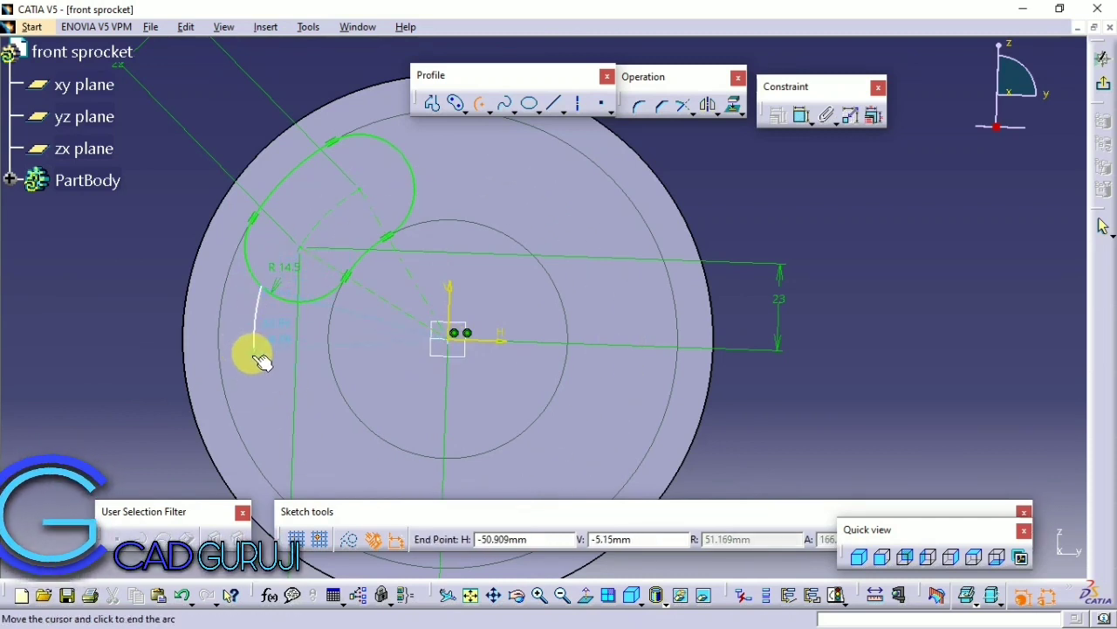
click(259, 343)
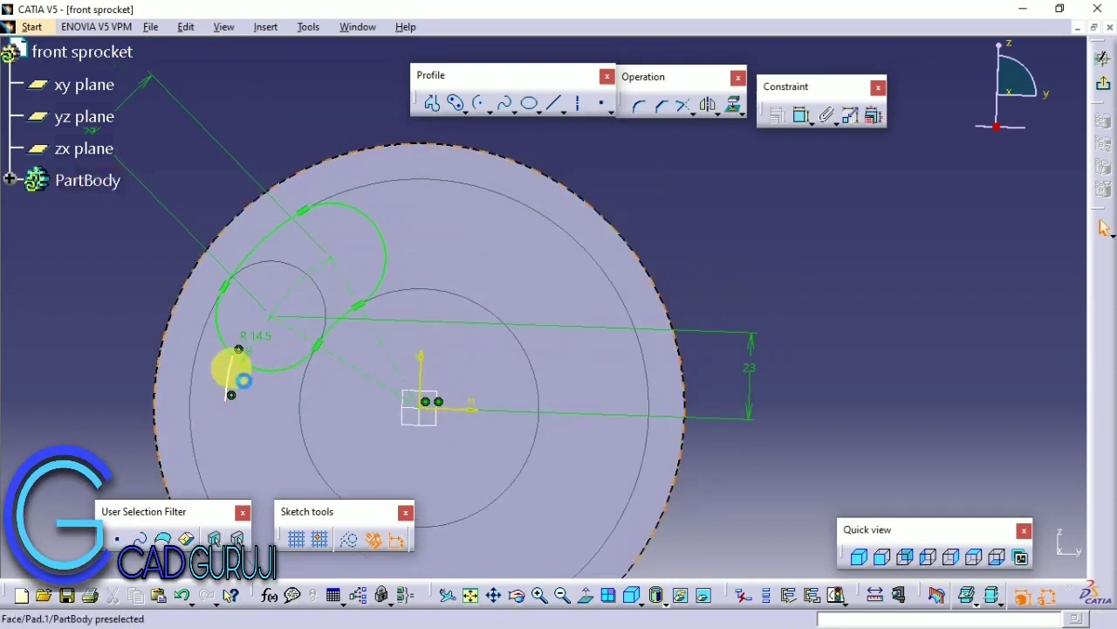
right_click(242, 363)
click(266, 326)
click(423, 407)
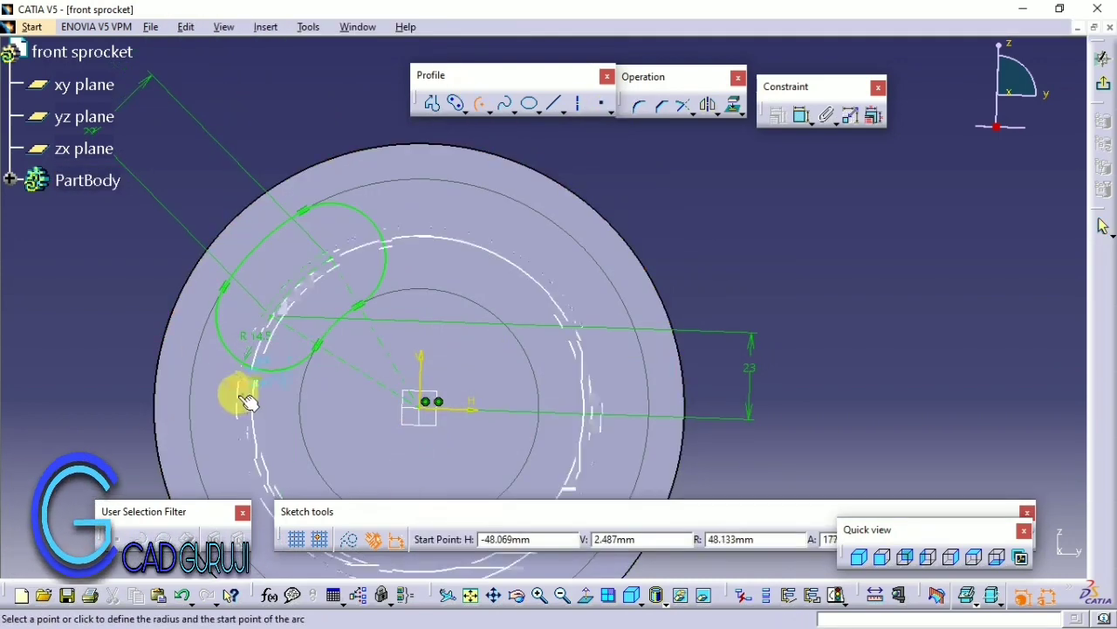
click(224, 404)
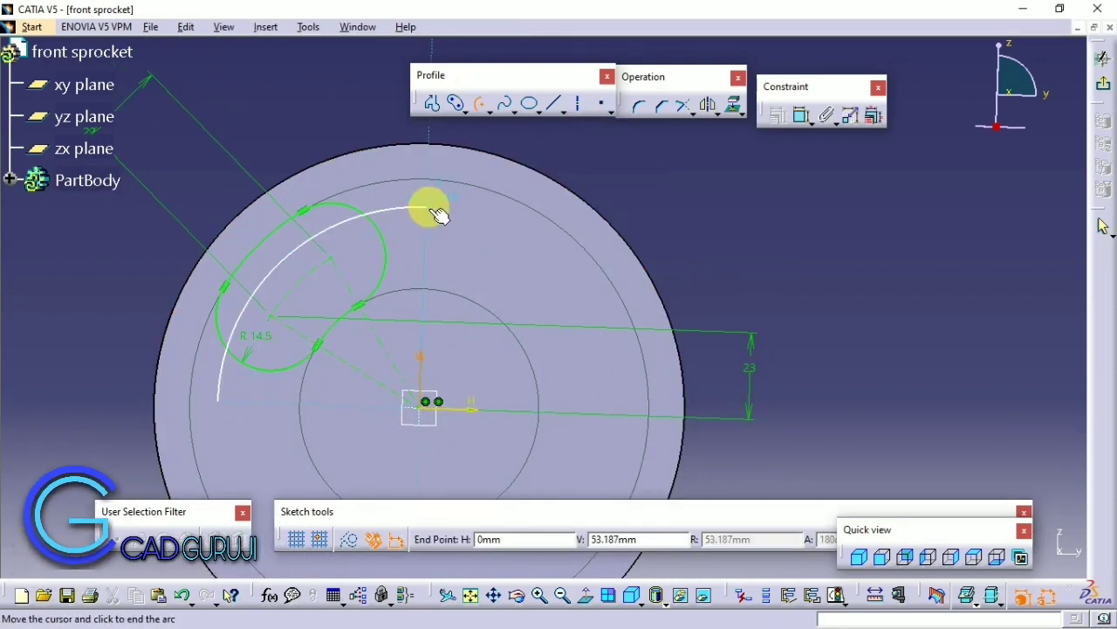
click(431, 203)
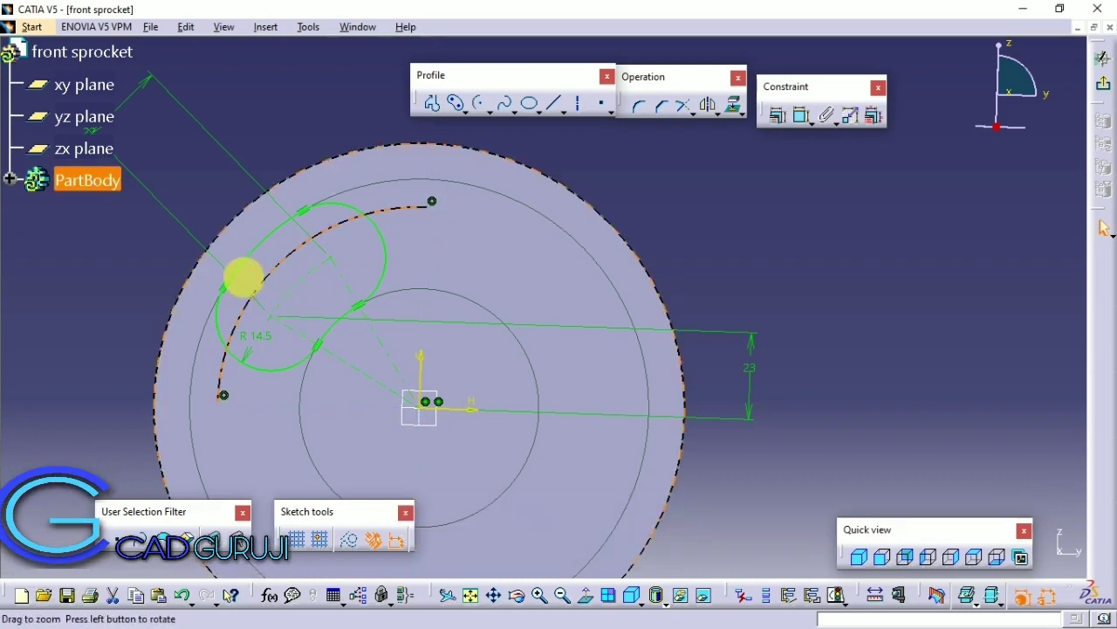
middle_drag(243, 278, 606, 203)
Step: Constrain the arc's radius to 45
click(460, 264)
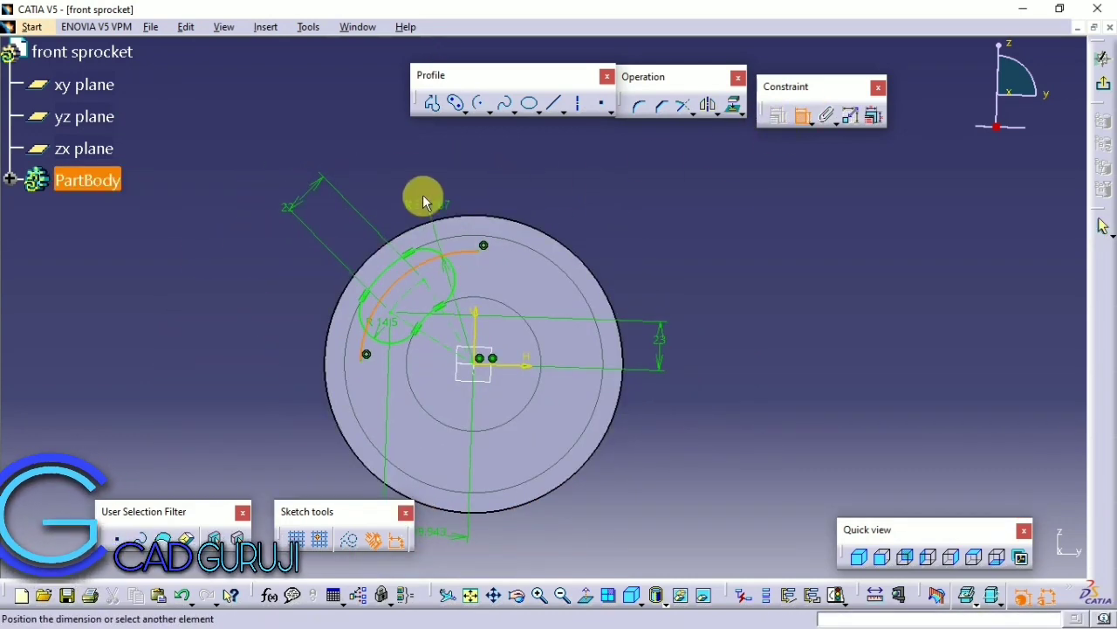
double_click(407, 182)
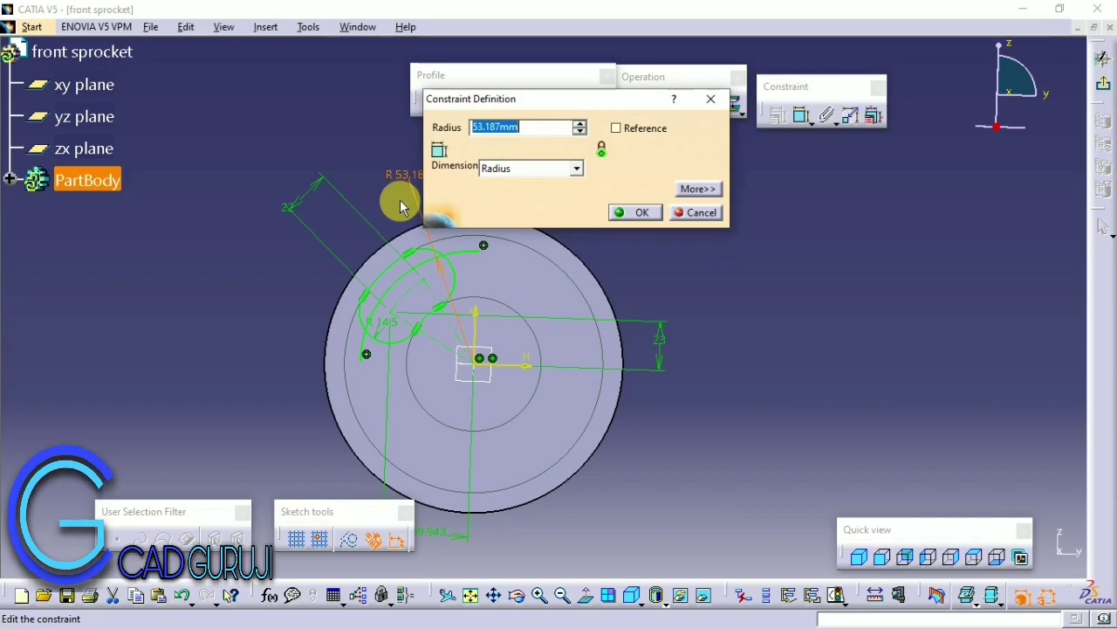
text(45)
key(Return)
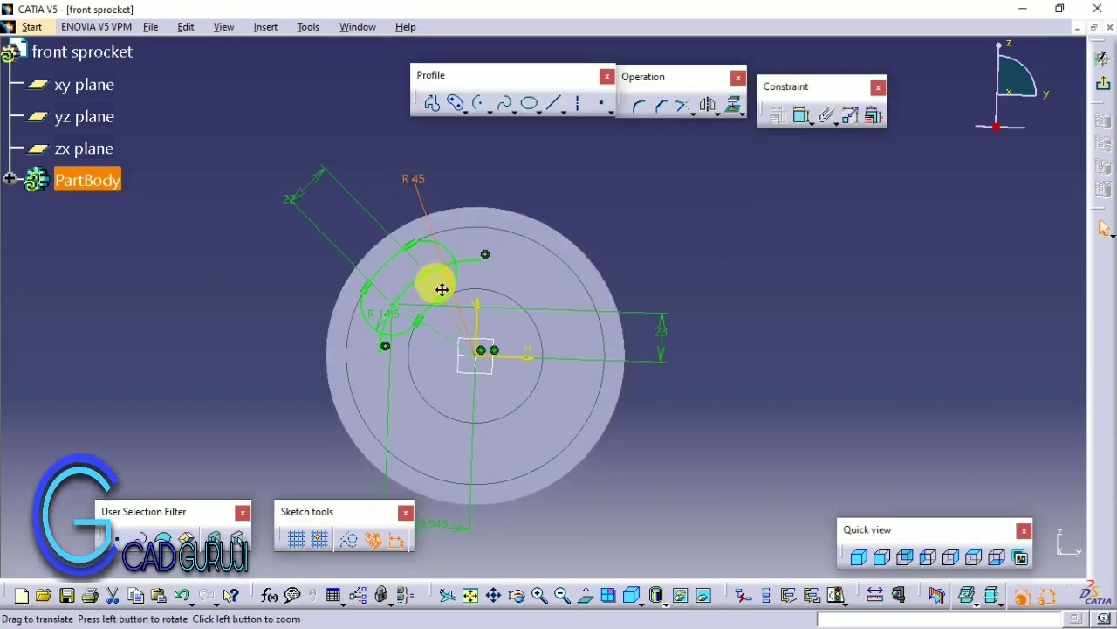
mouse_move(439, 288)
middle_down()
mouse_move(280, 320)
mouse_move(358, 412)
mouse_move(437, 369)
mouse_move(589, 168)
middle_up()
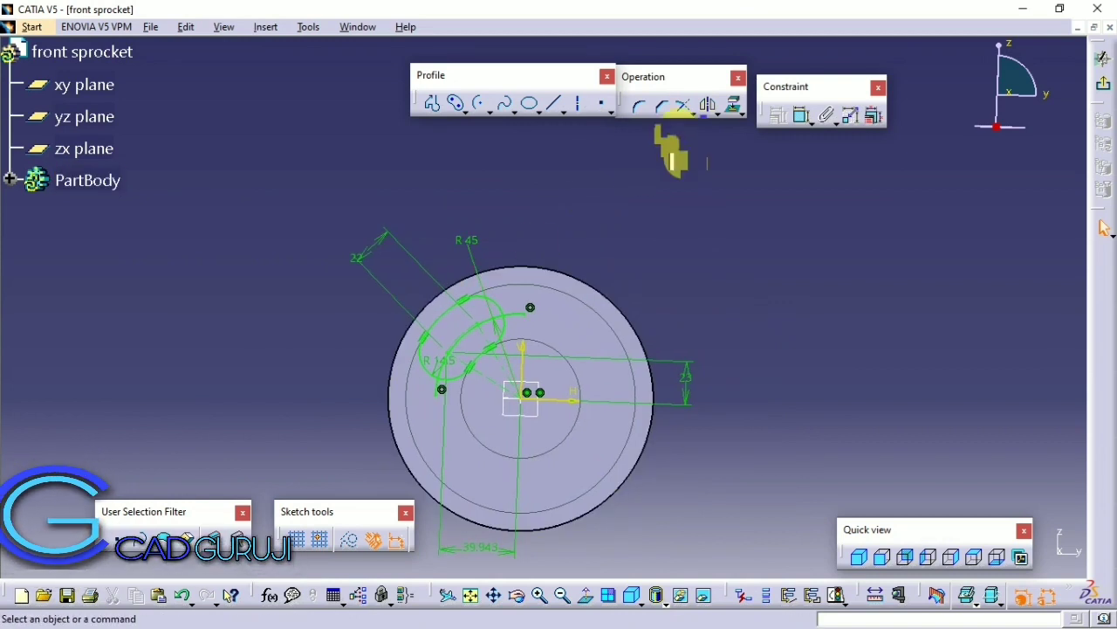
Step: Connect lines from the centre to the arc end and quick-trim the extra curves
click(432, 103)
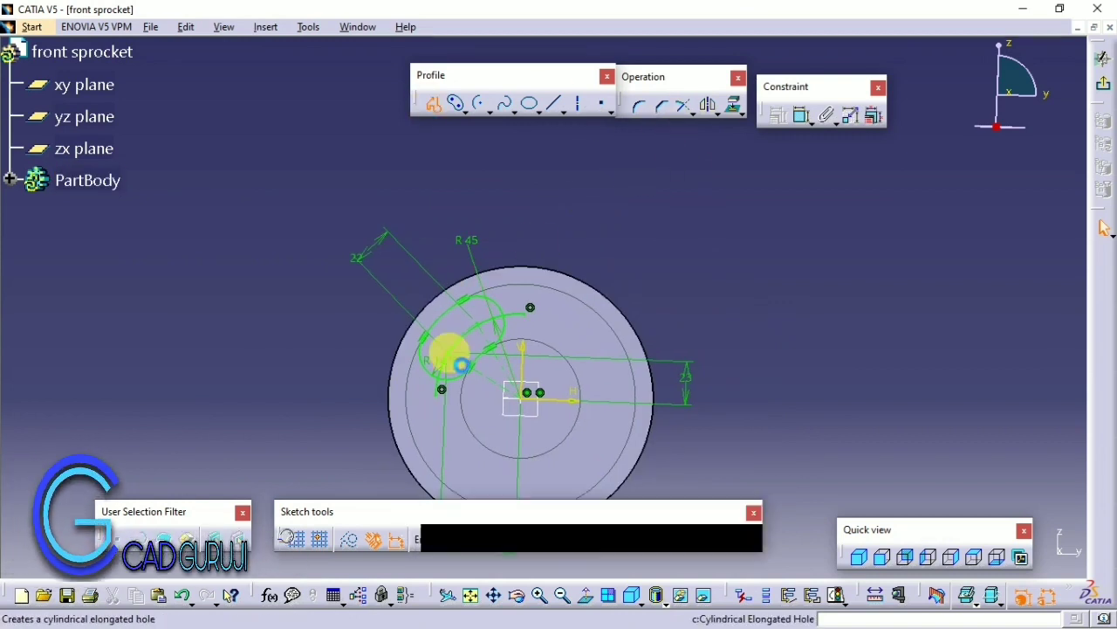
click(530, 308)
click(690, 112)
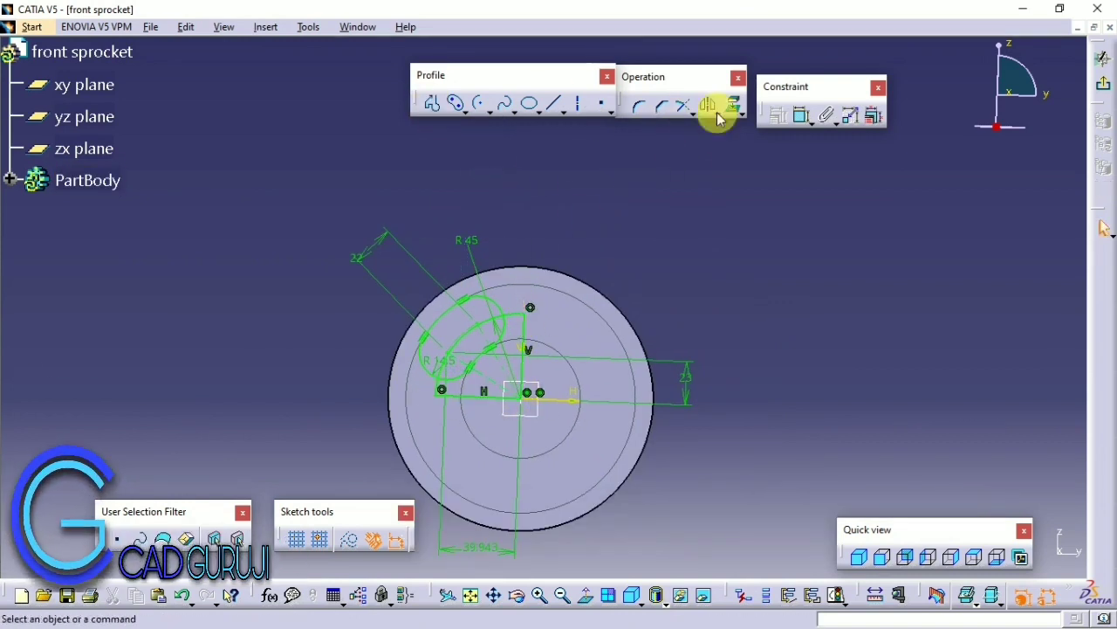
click(759, 127)
scroll(586, 137, up, 3)
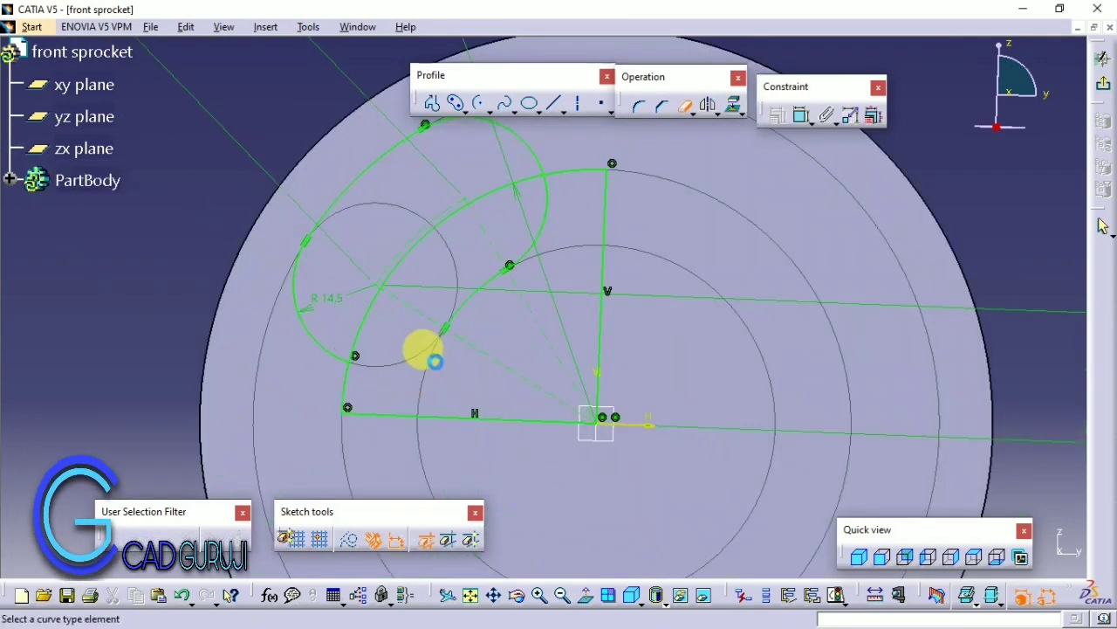
scroll(493, 186, down, 2)
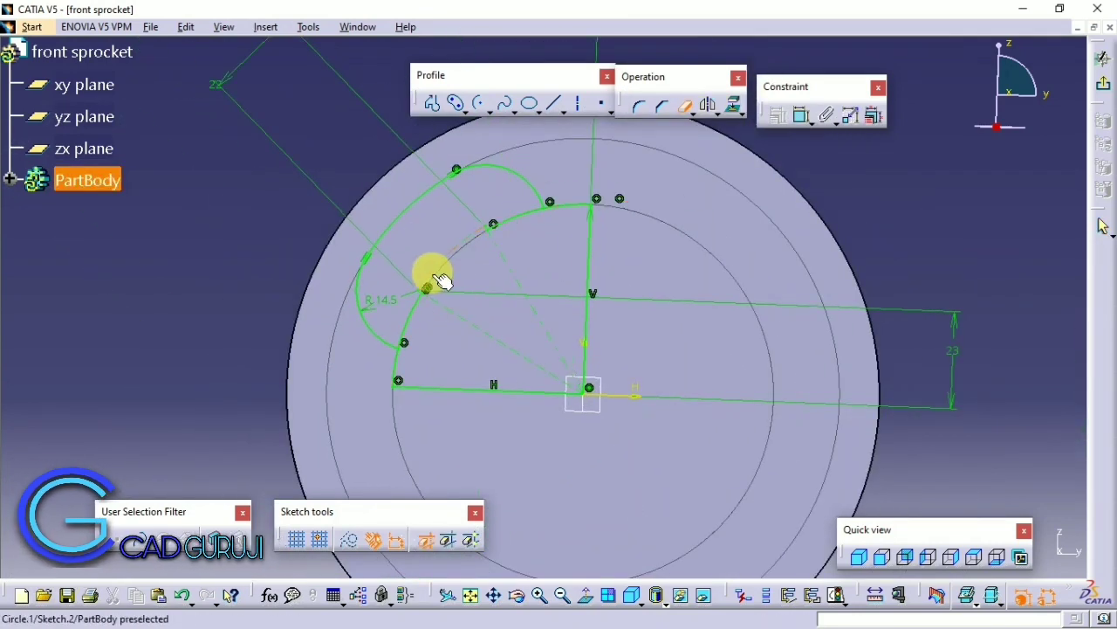
scroll(474, 299, down, 1)
scroll(474, 299, down, 2)
Step: Exit the sketch and pocket it through the disc with type Up to last
click(1103, 58)
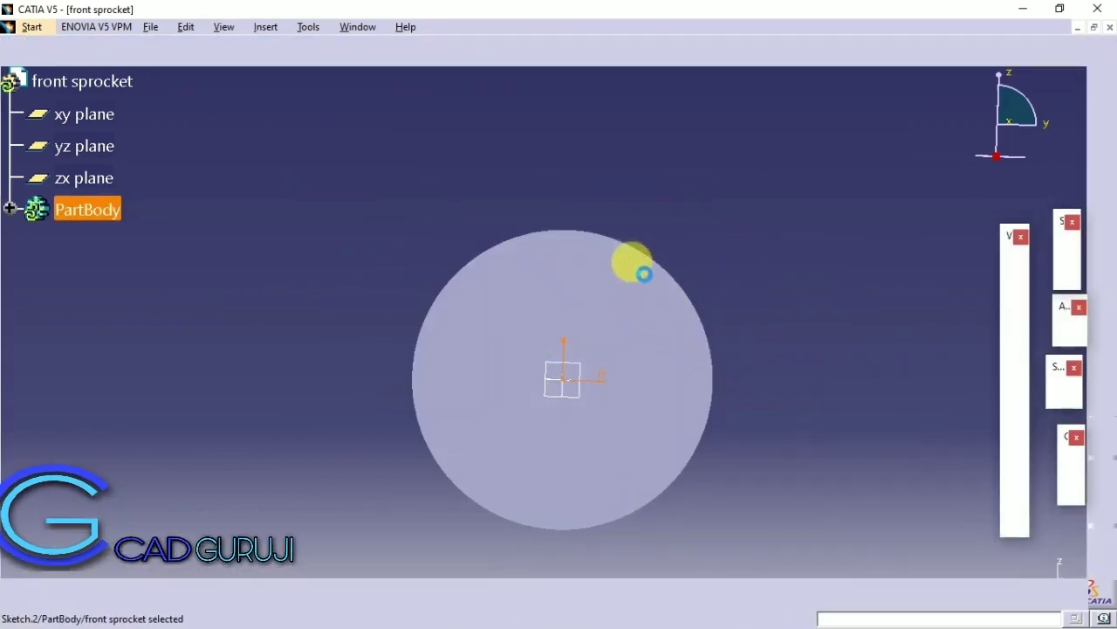
click(501, 51)
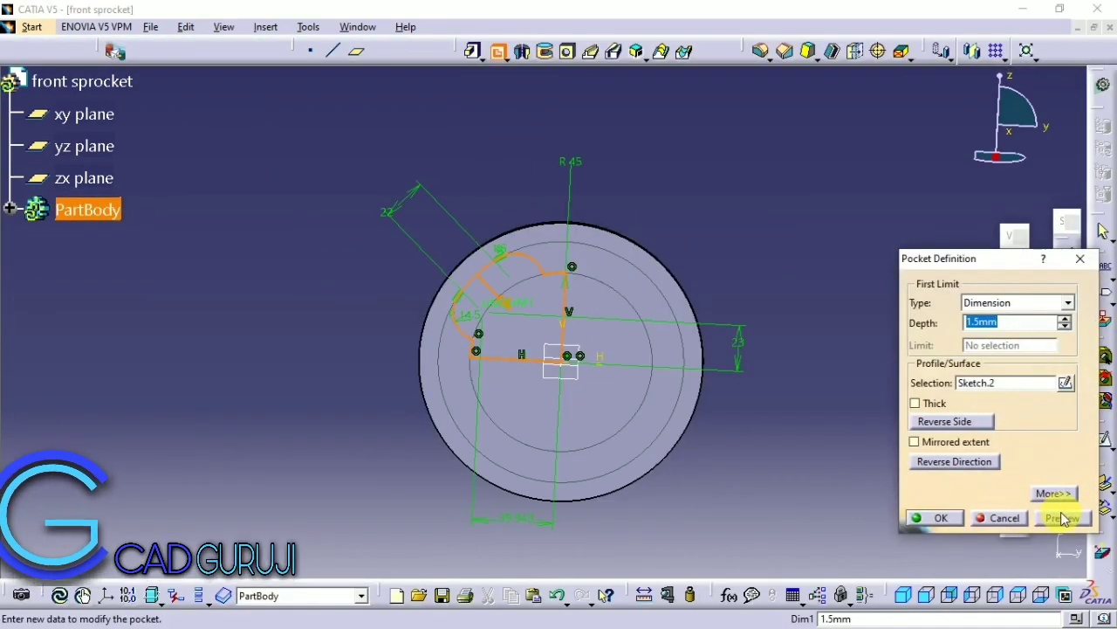
click(1068, 302)
click(987, 335)
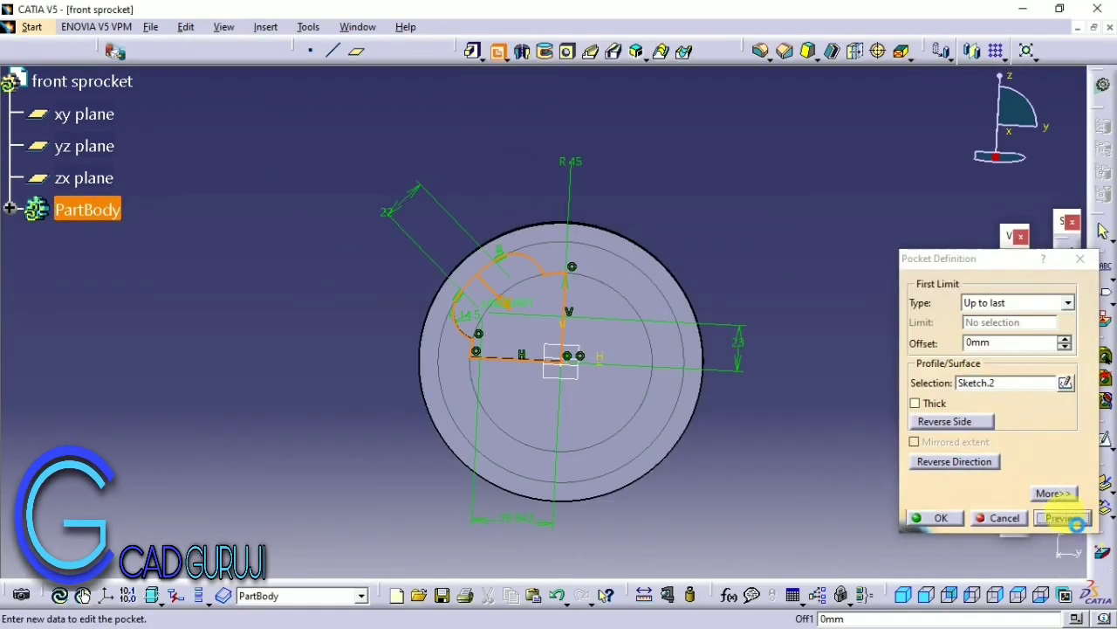
key(Return)
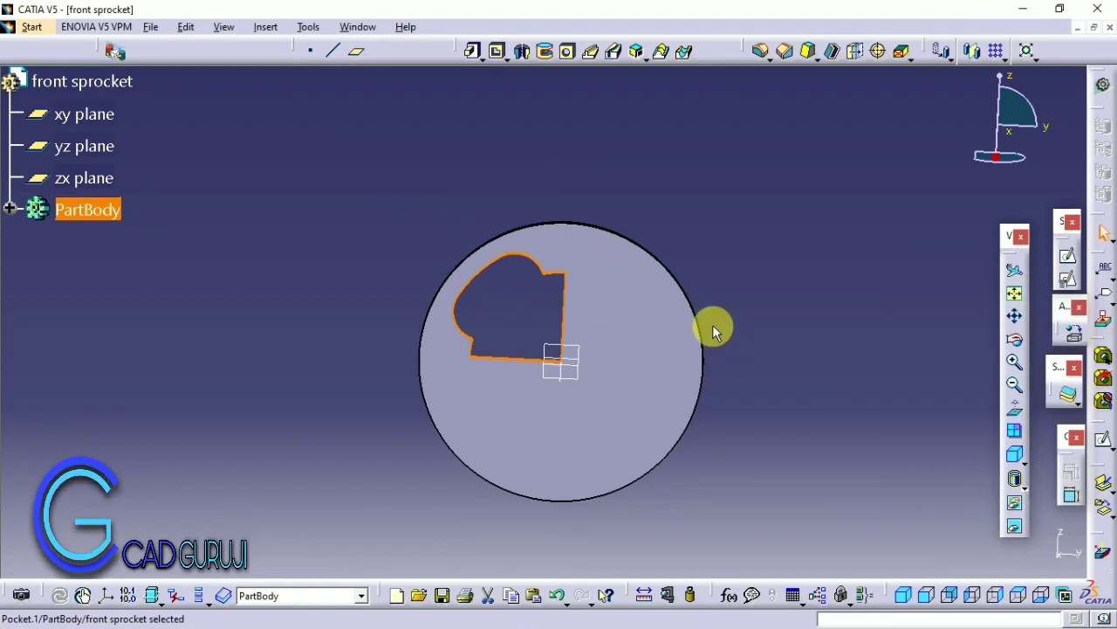
Step: Circular-pattern the pocket as a 4-instance complete crown referenced on the disc face
click(1012, 60)
click(1034, 122)
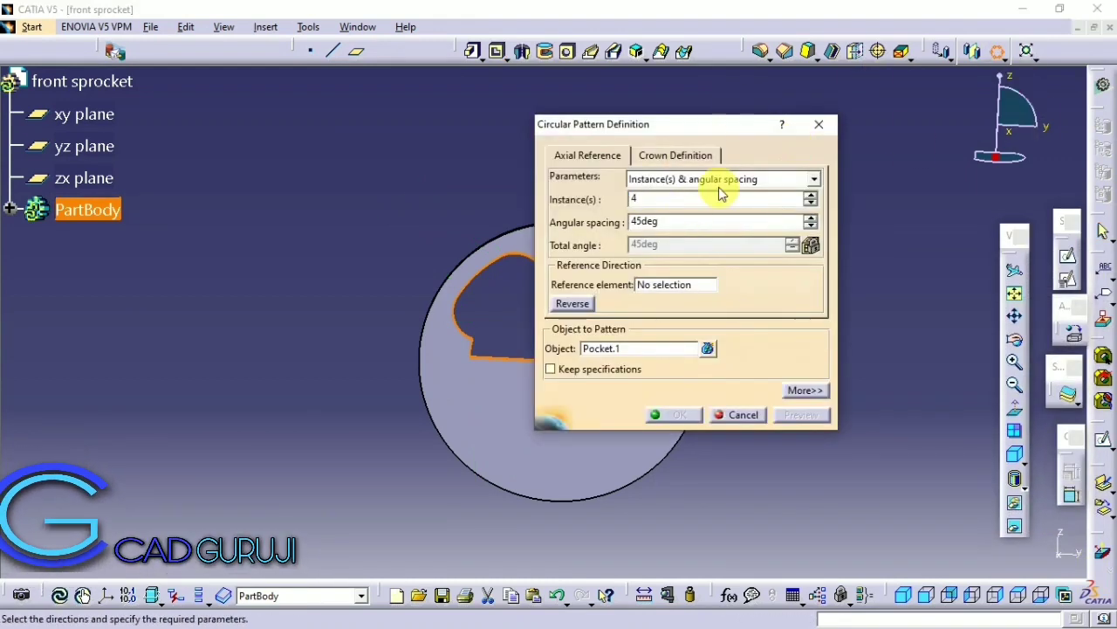
click(720, 181)
click(698, 233)
click(534, 502)
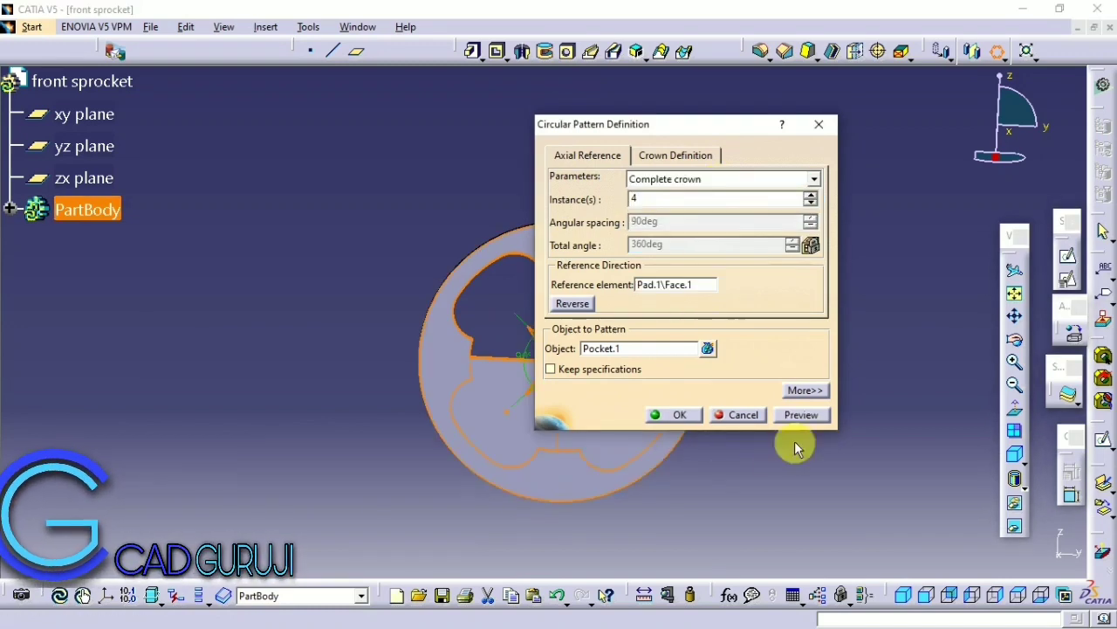
click(680, 415)
mouse_move(728, 466)
middle_down()
mouse_move(506, 274)
mouse_move(522, 167)
mouse_move(510, 145)
middle_up()
ctrl+middle_drag(419, 190, 424, 110)
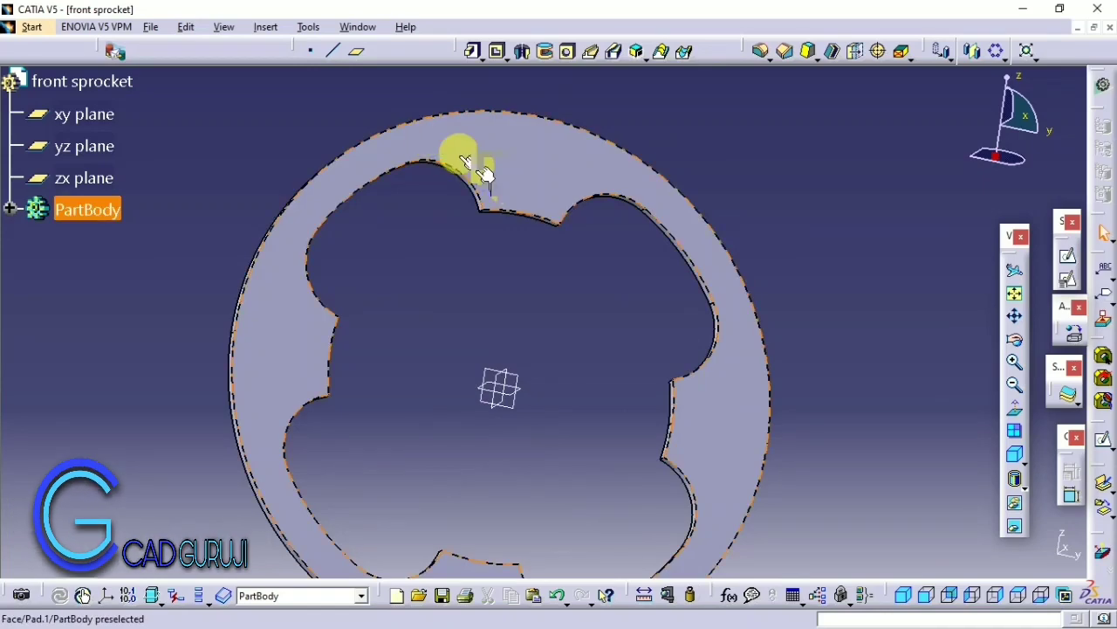
mouse_move(461, 160)
ctrl+middle_down()
mouse_move(661, 230)
mouse_move(493, 235)
ctrl+middle_up()
Step: Start a positioned sketch on the sprocket face and draw a 6 mm diameter circle
click(493, 236)
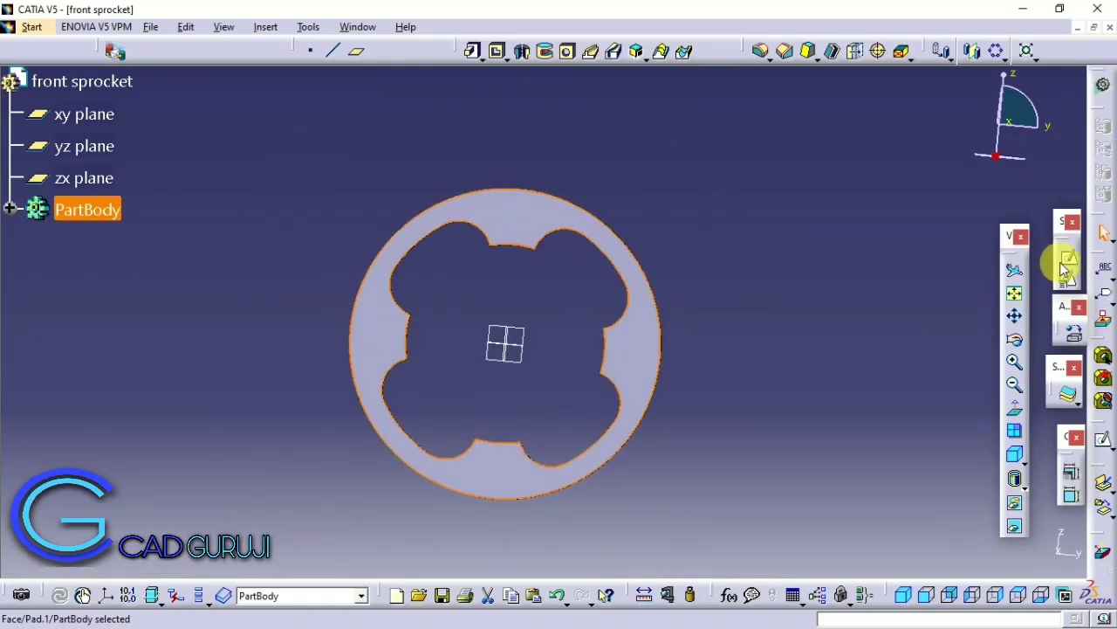
click(930, 283)
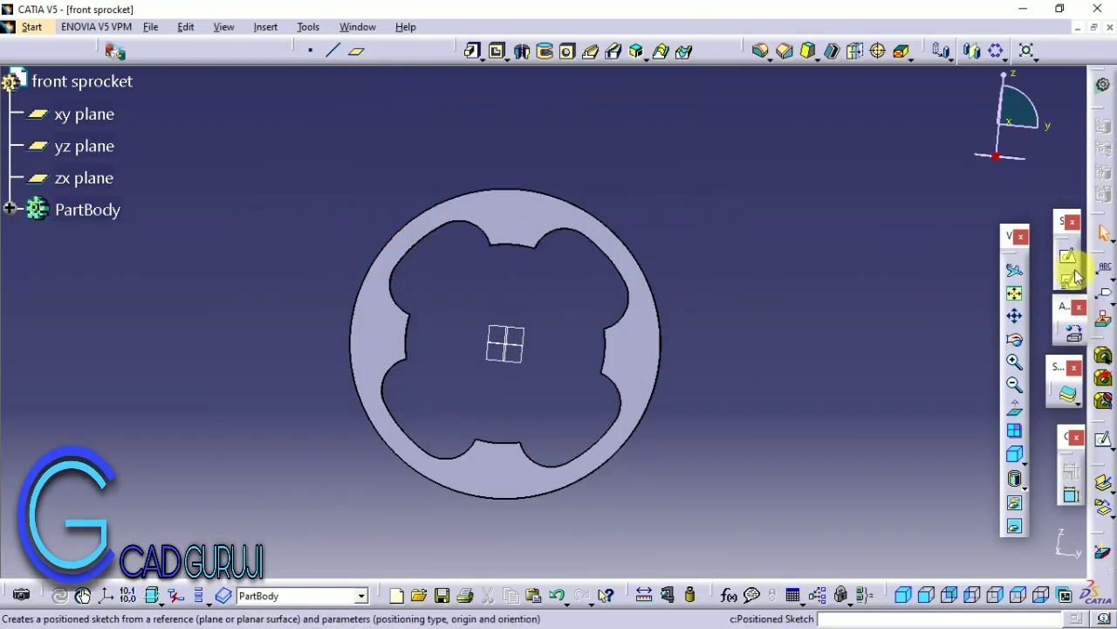
click(531, 214)
click(480, 103)
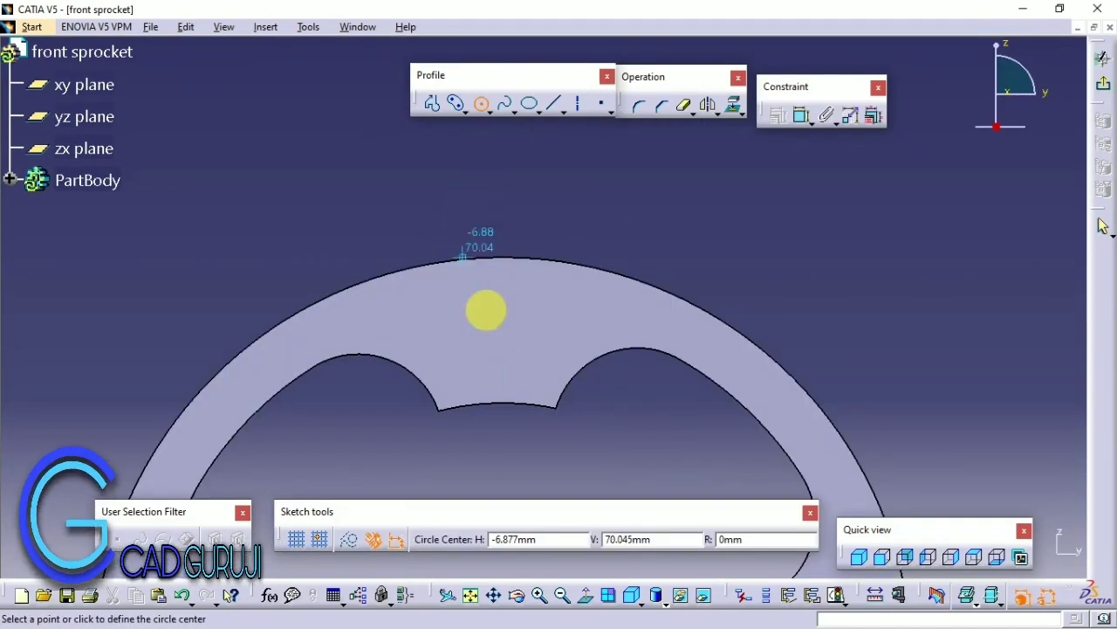
click(509, 312)
click(537, 293)
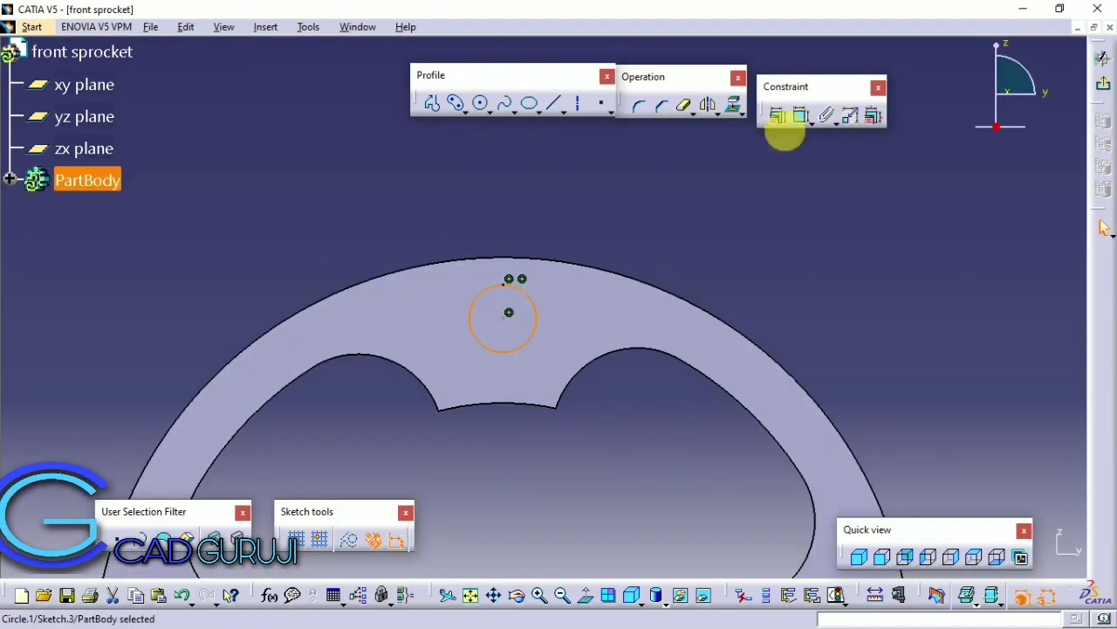
double_click(688, 215)
key(Return)
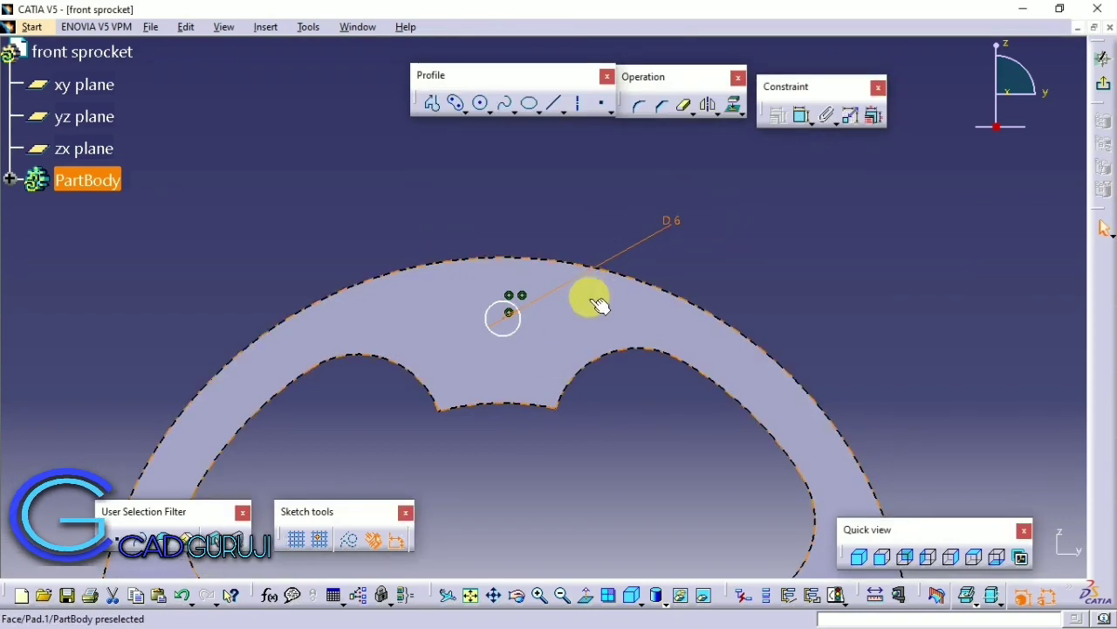
Step: Dimension the circle 55 mm above the origin and exit the sketch
middle_click(541, 481)
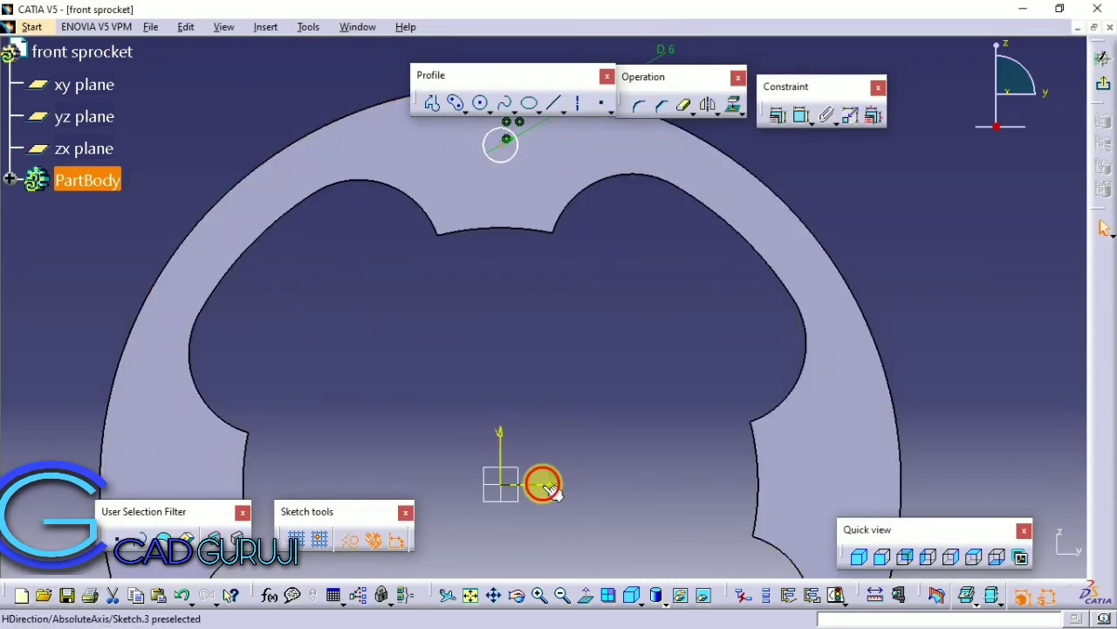
click(802, 115)
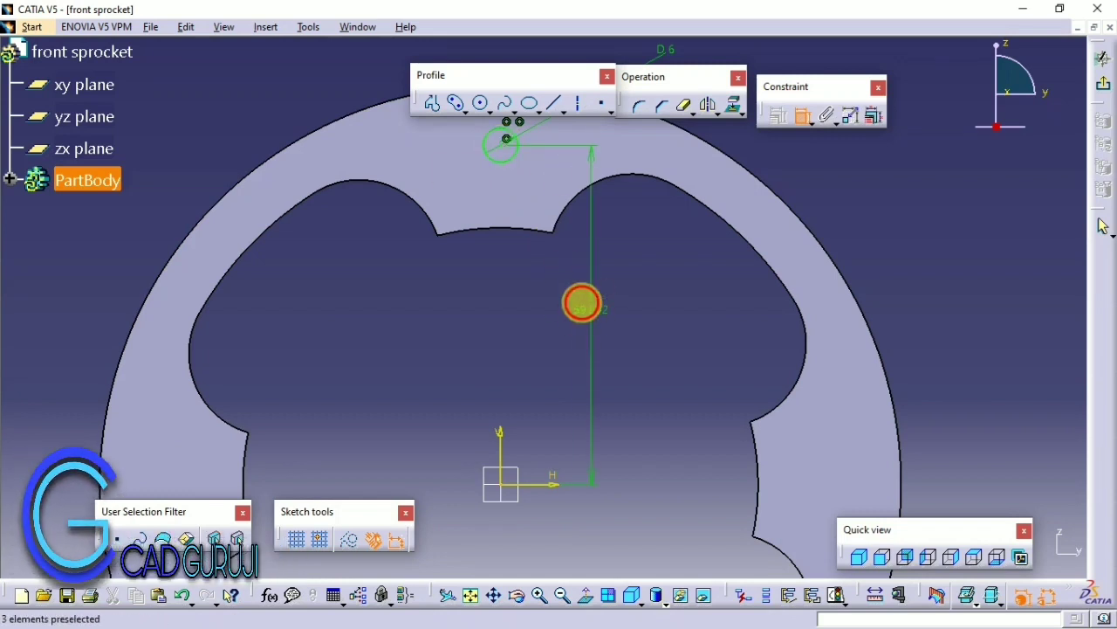
double_click(581, 303)
text(55)
key(Return)
ctrl+middle_drag(554, 284, 531, 299)
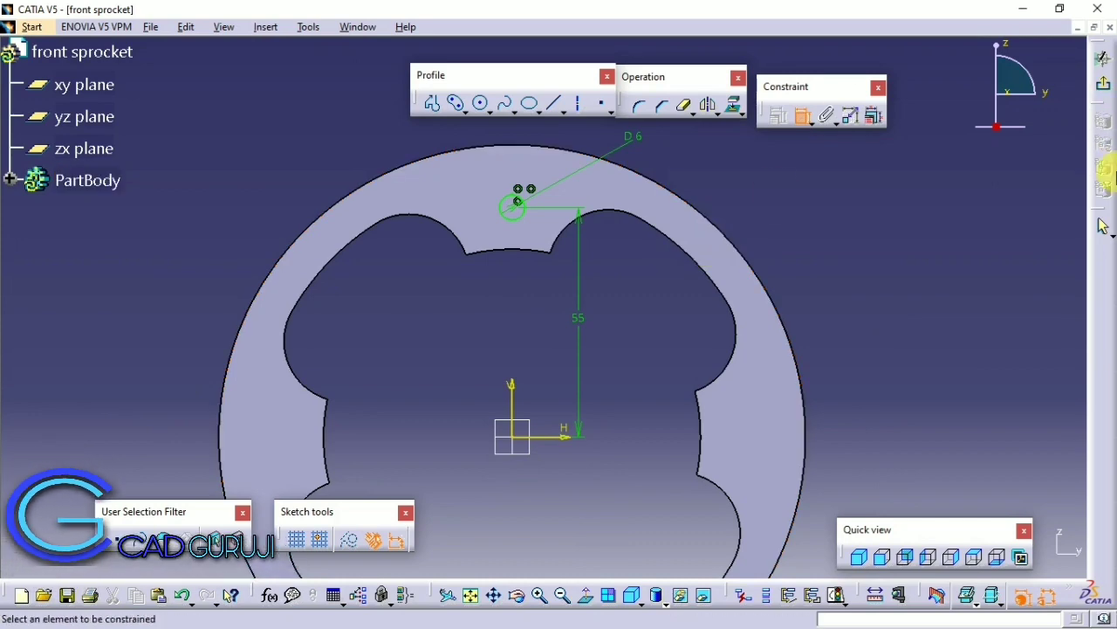
click(1103, 58)
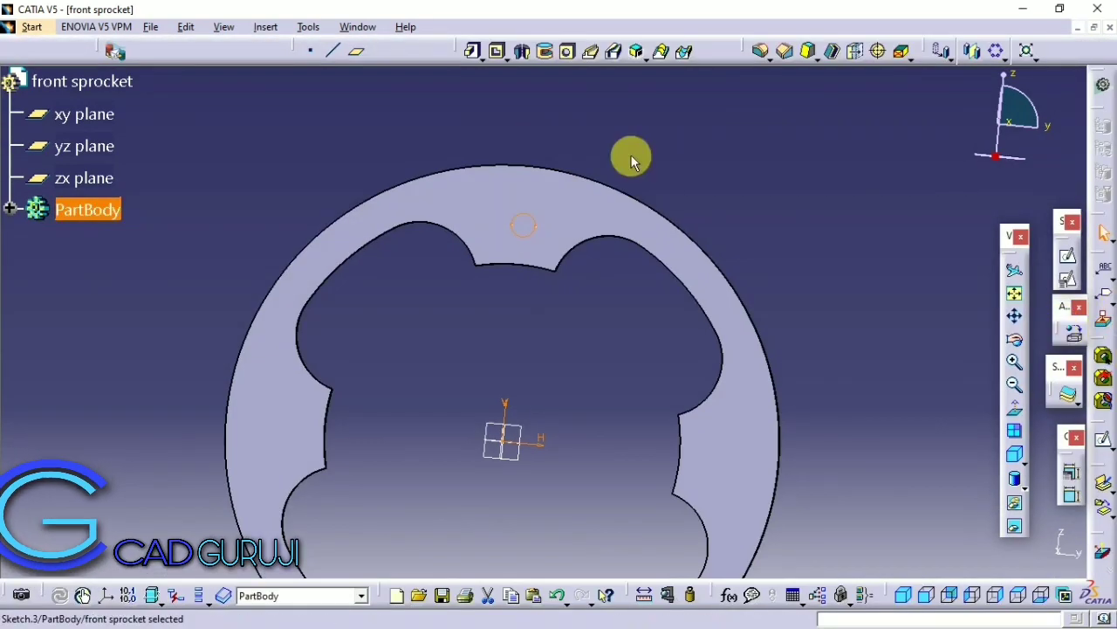
Step: Pocket the 6 mm circle through the ring and select the new hole
click(497, 51)
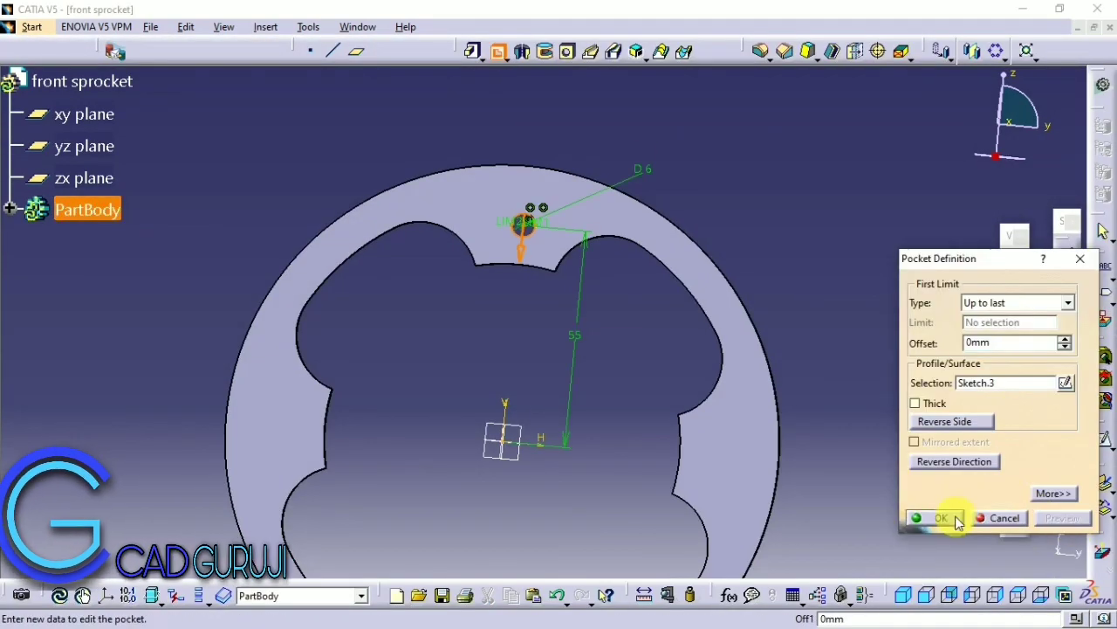
click(958, 521)
click(11, 210)
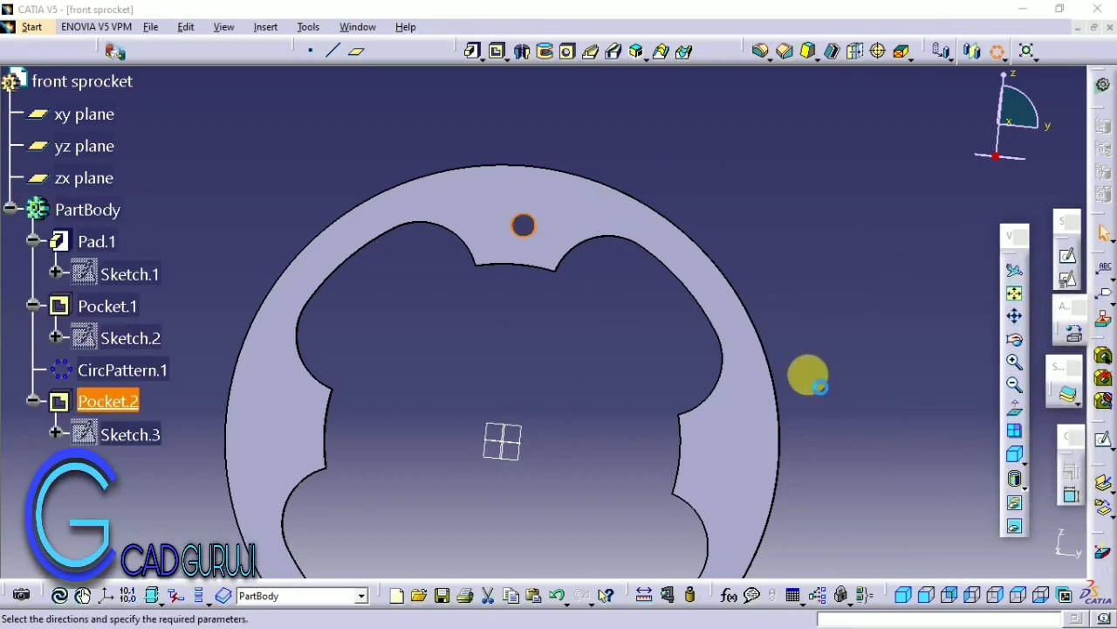
Step: Pattern the hole four times over a complete crown, then start a sketch on the face
click(676, 179)
click(664, 232)
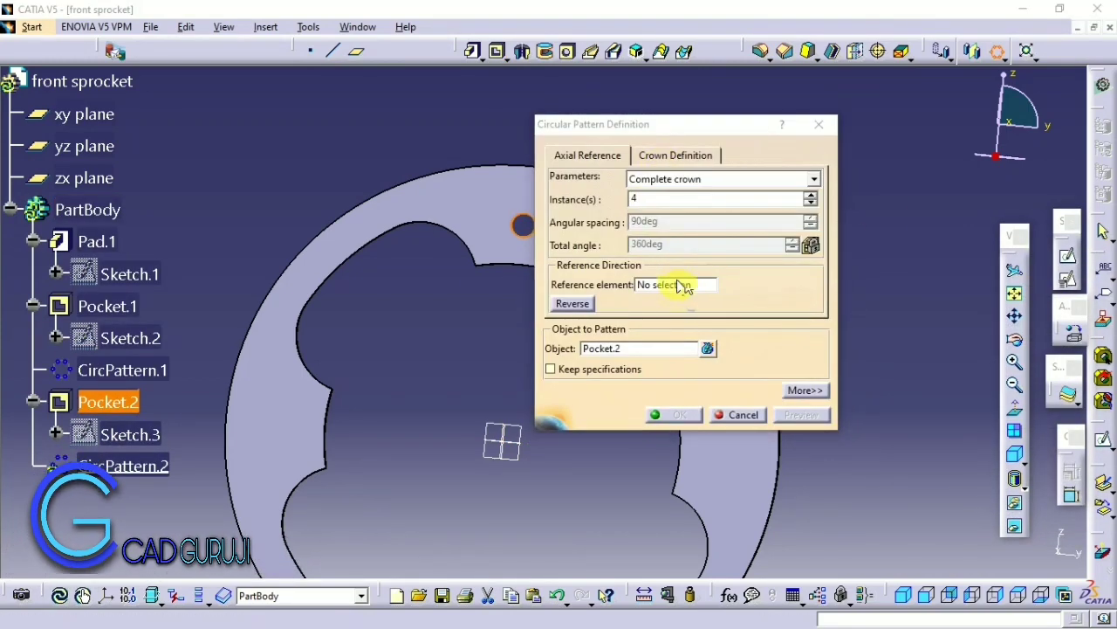
click(684, 286)
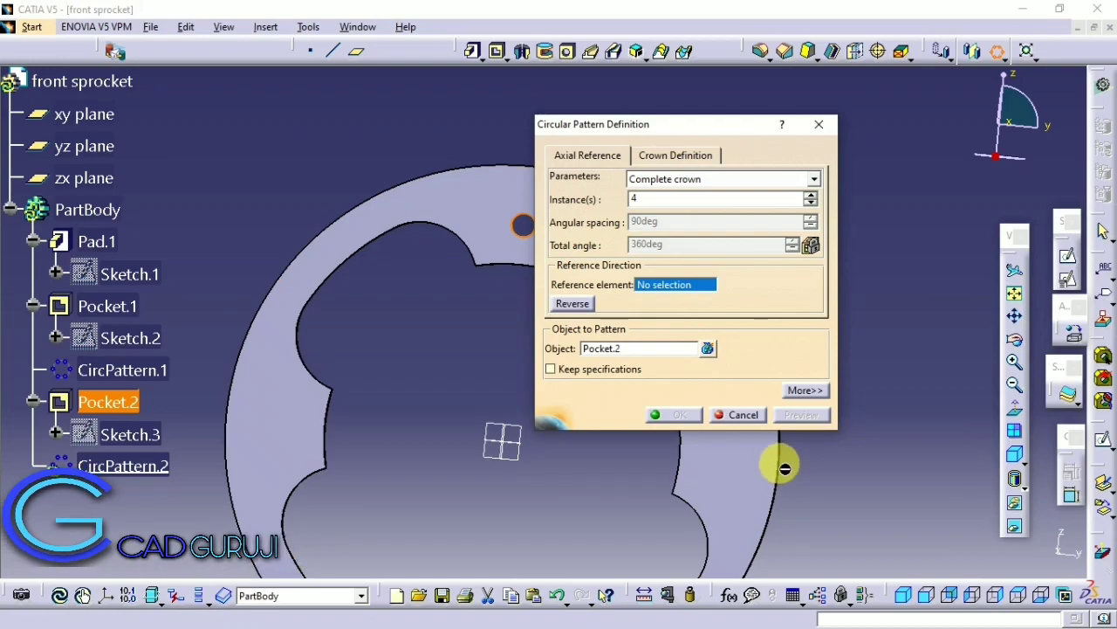
click(783, 467)
click(675, 414)
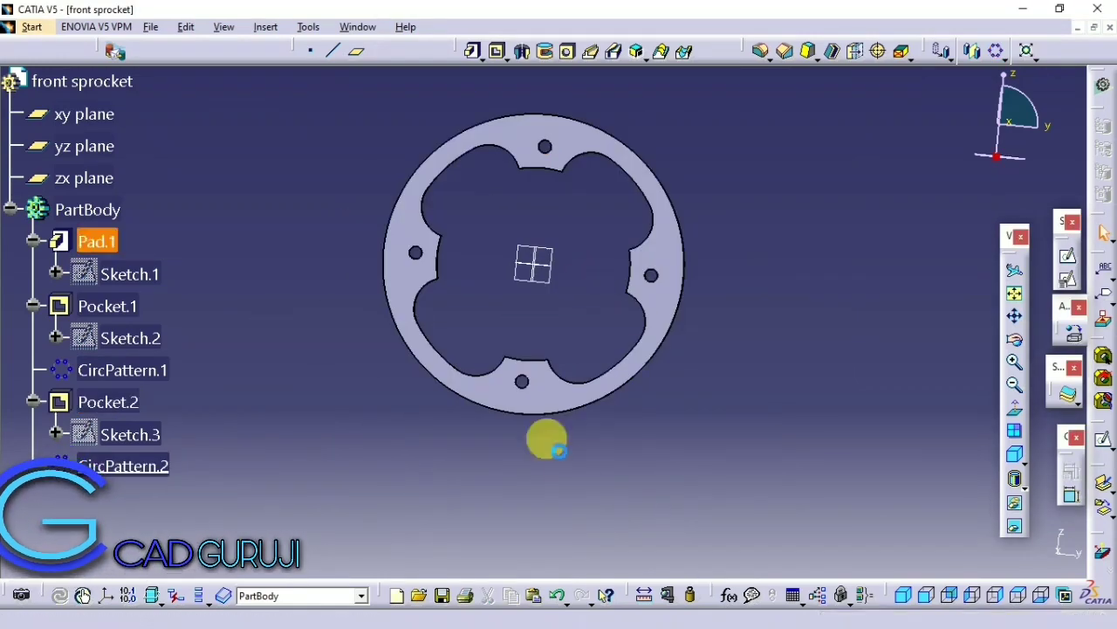
click(598, 300)
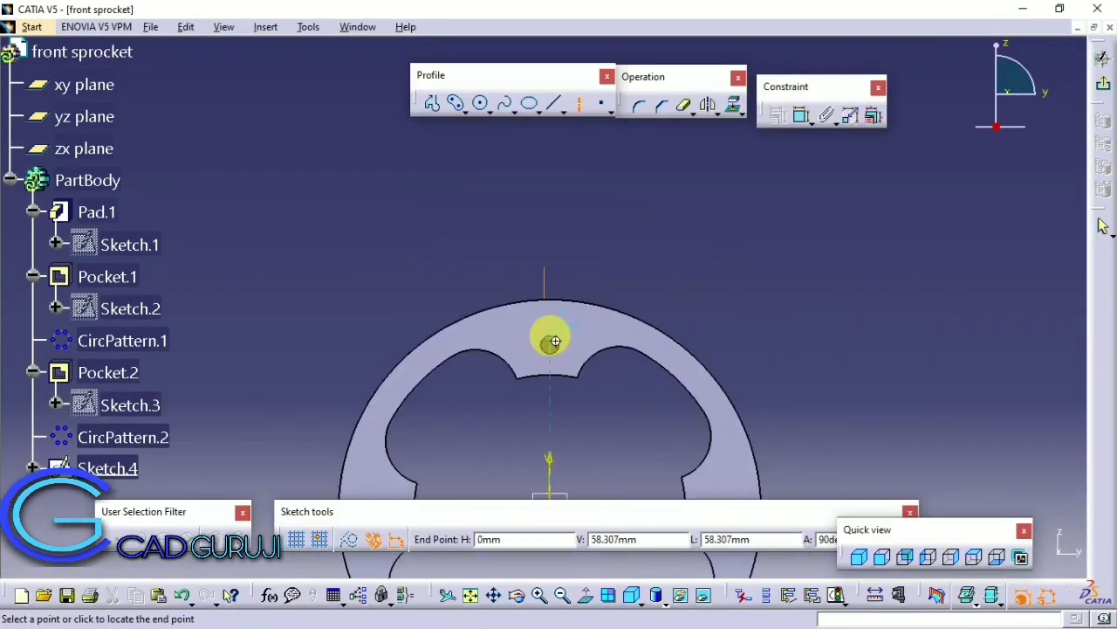
Step: Finish the vertical centre construction line and make its end coincident with the top rim edge
scroll(558, 301, up, 3)
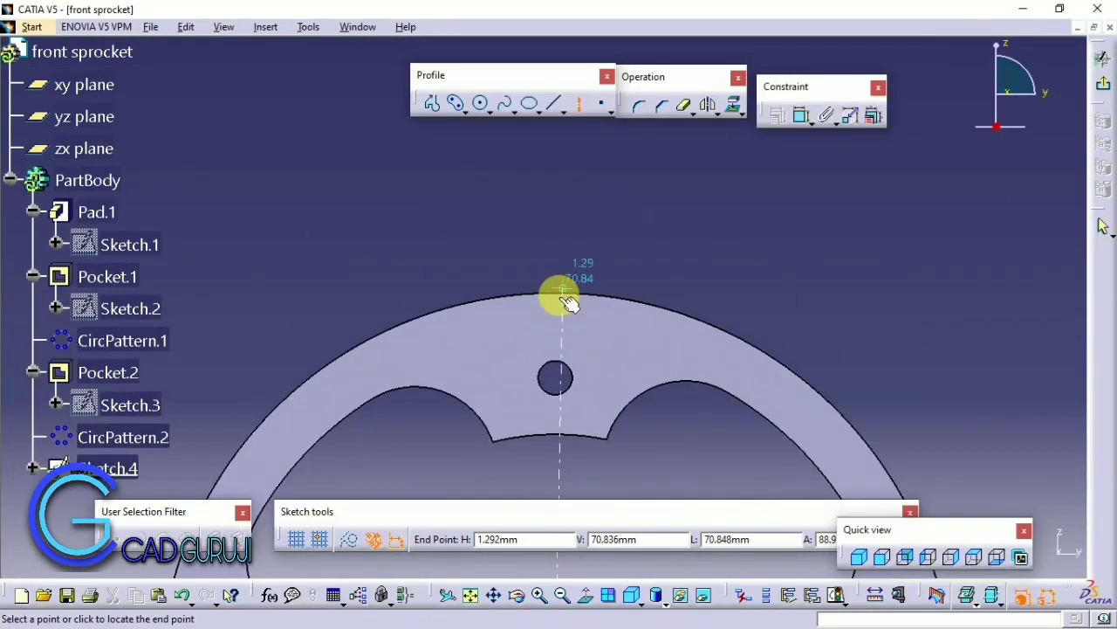
click(560, 300)
click(801, 116)
scroll(606, 193, up, 2)
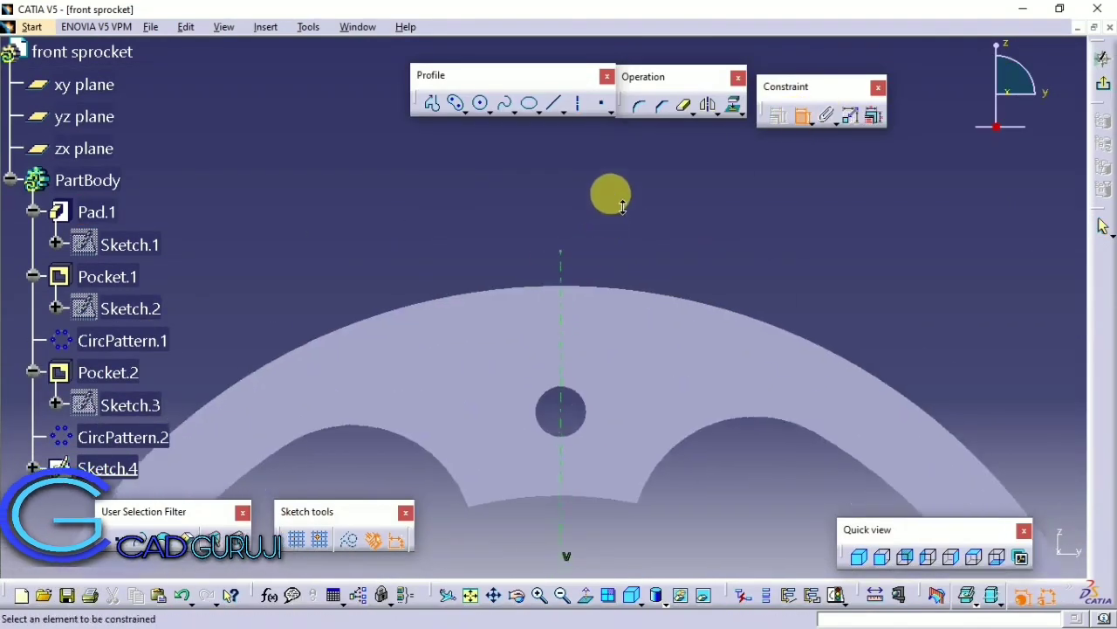
click(575, 262)
right_click(577, 253)
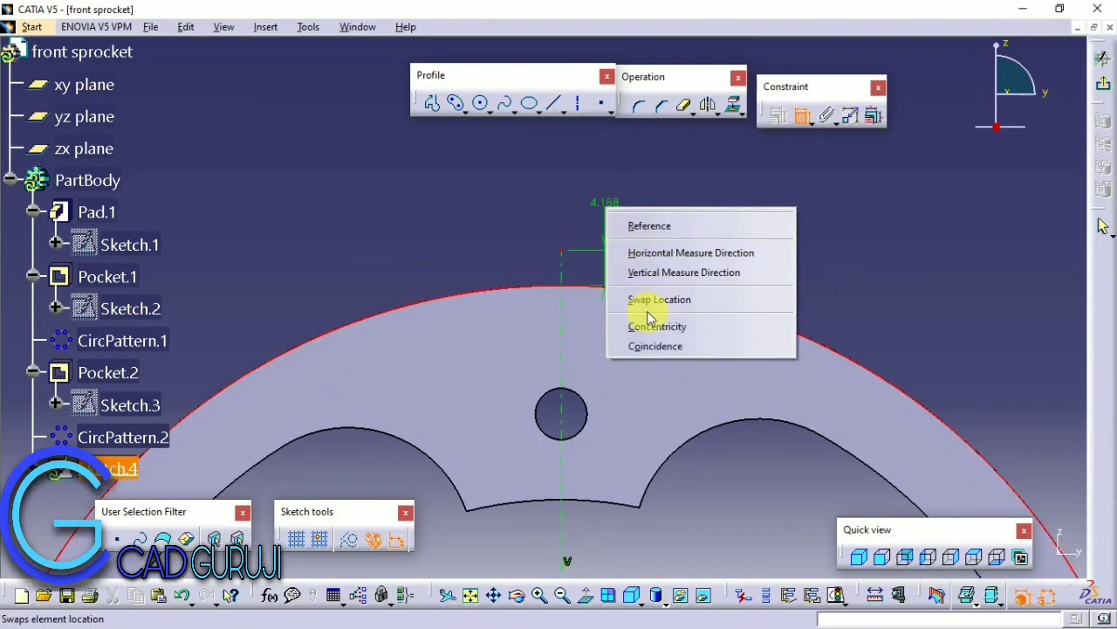
click(655, 357)
mouse_move(591, 237)
middle_down()
mouse_move(587, 265)
mouse_move(576, 256)
middle_up()
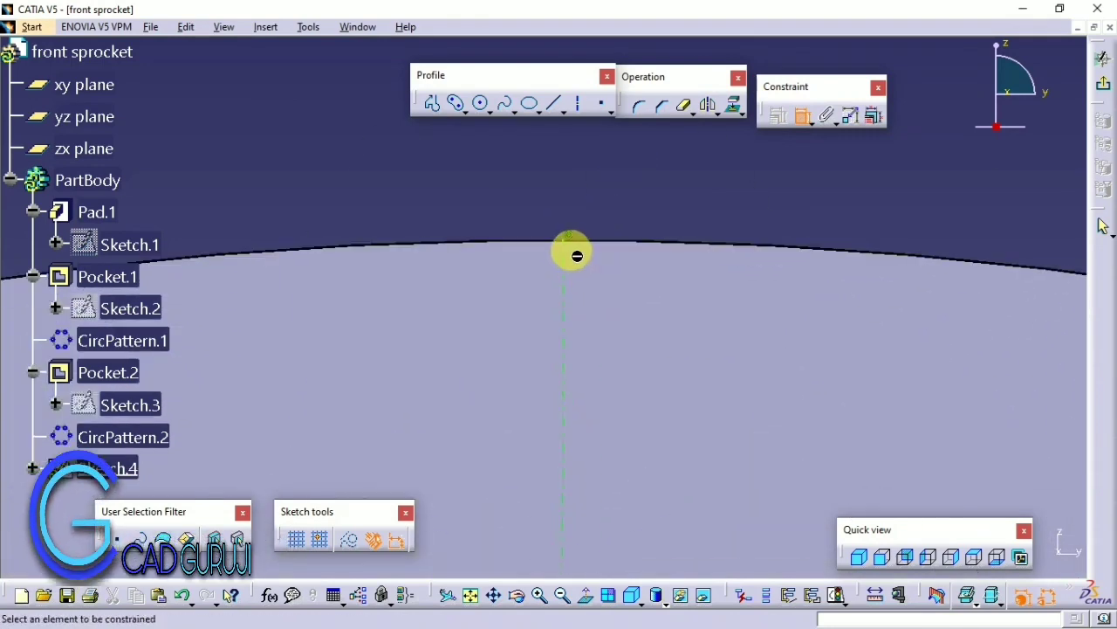
Step: Draw an arc centred on the rim point at the top of the disc
click(461, 111)
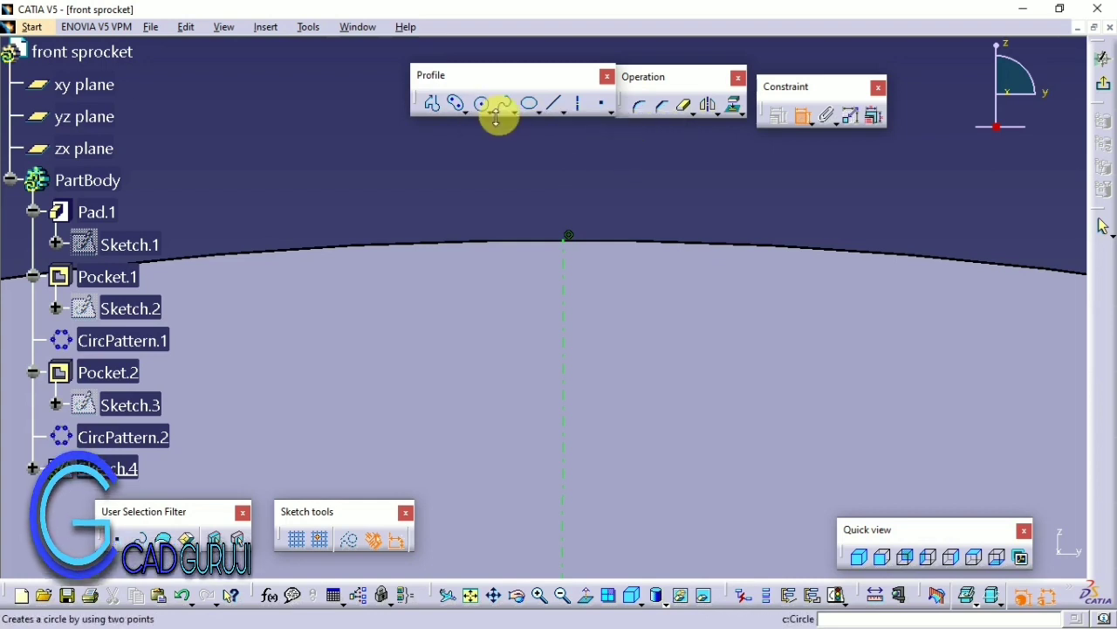
click(506, 109)
click(644, 125)
click(569, 236)
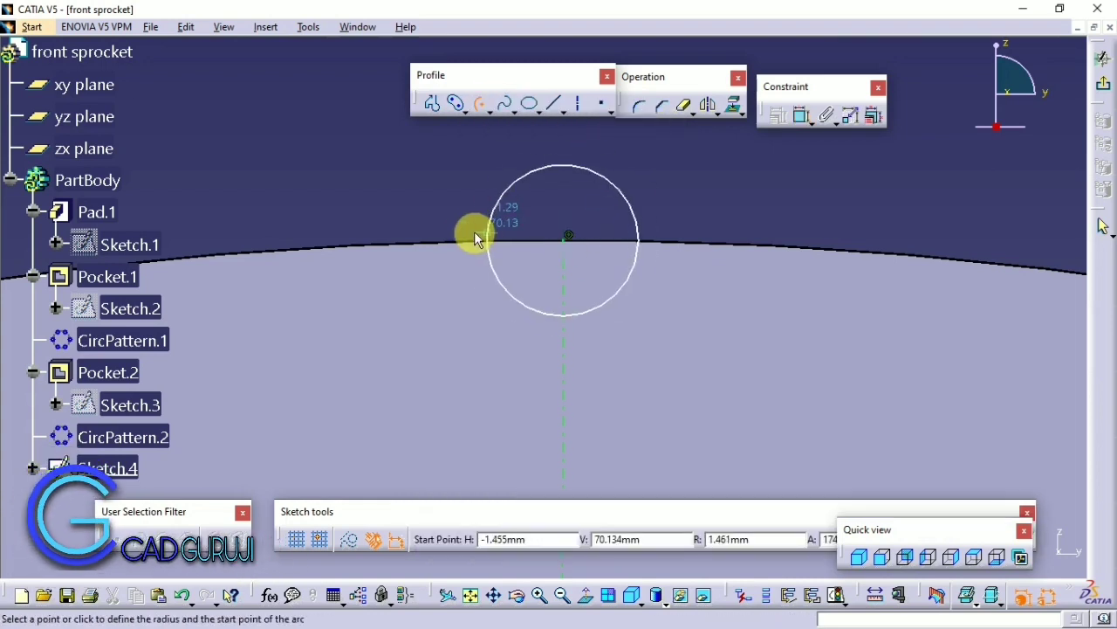
click(437, 195)
click(687, 187)
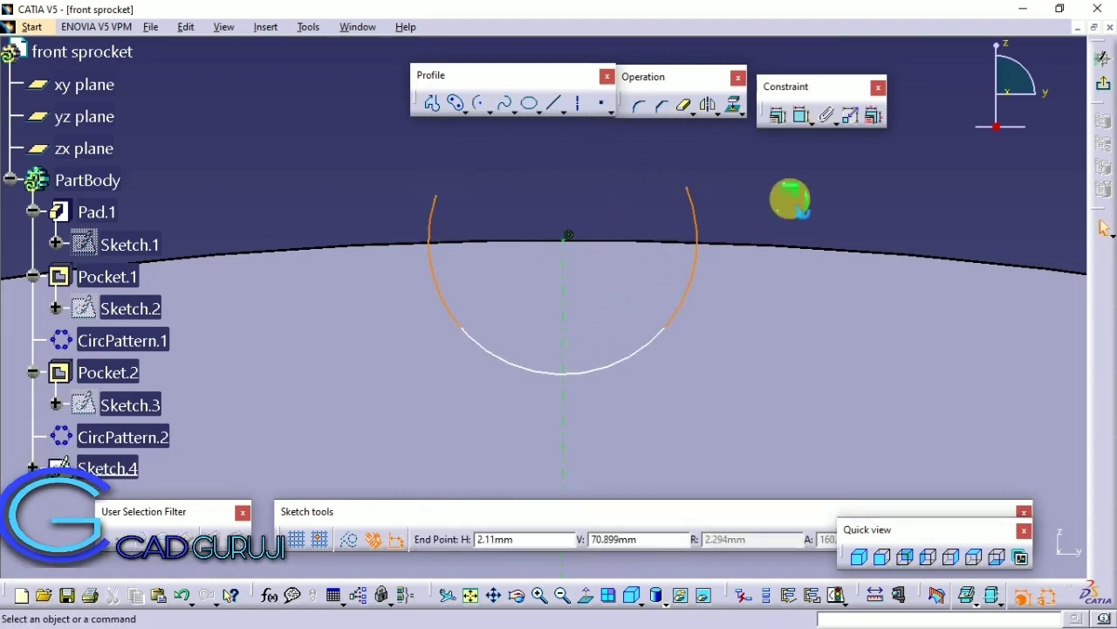
Step: Project the disc's outer edge into the sketch and set the arc radius to 6
click(736, 107)
click(756, 244)
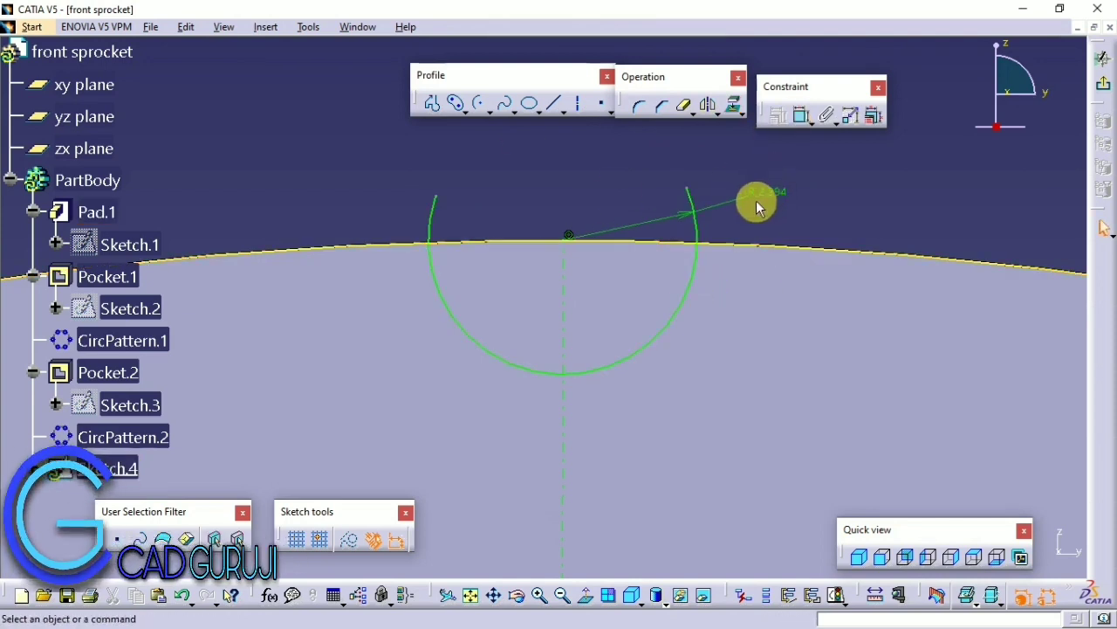
double_click(768, 192)
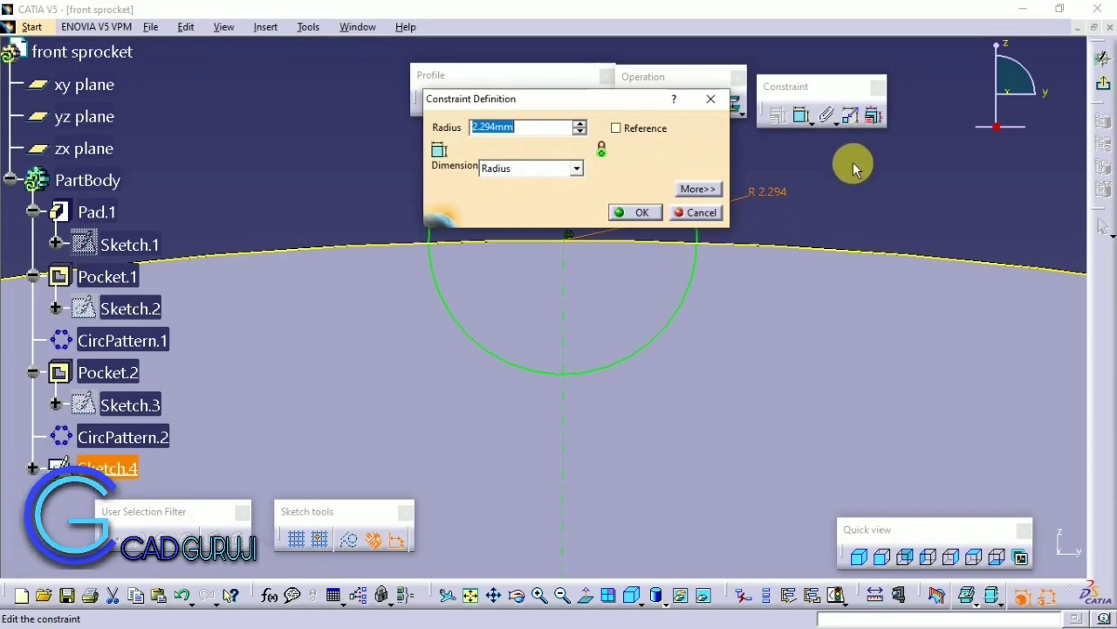
text(6)
key(Return)
Step: Quick-trim the arc outside the rim, leaving a half-circle notch
scroll(509, 215, down, 2)
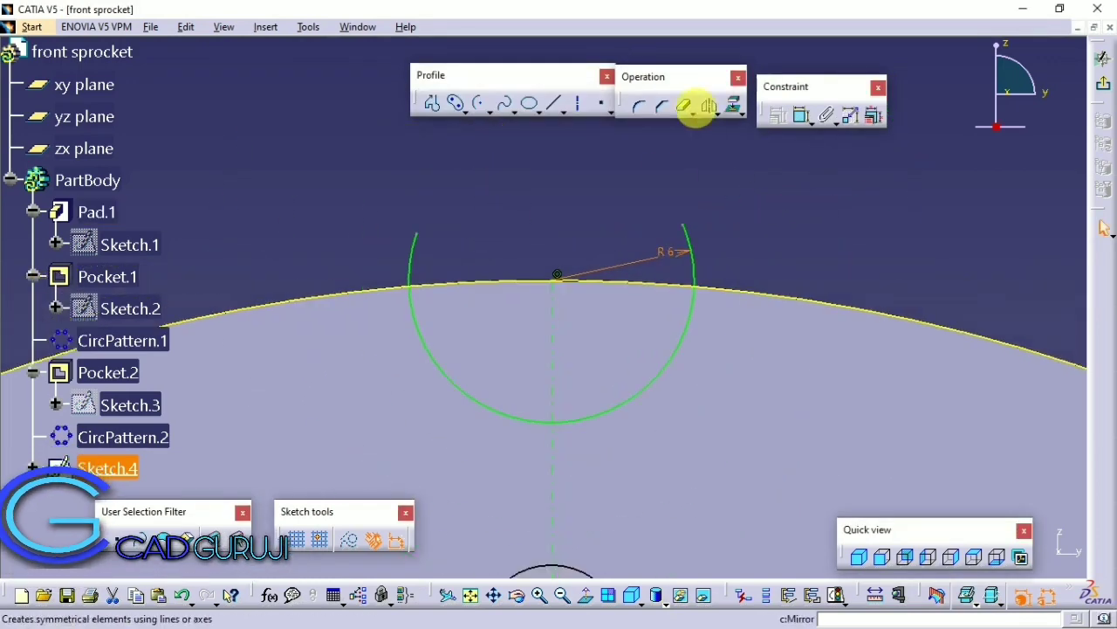
click(685, 106)
click(683, 253)
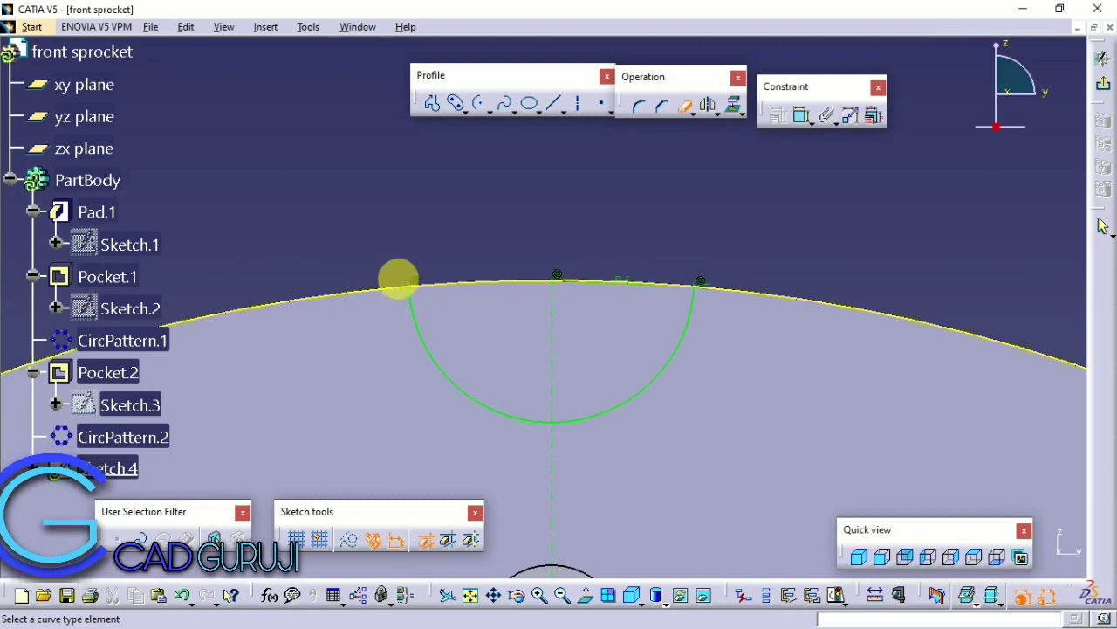
mouse_move(407, 229)
middle_down()
mouse_move(594, 300)
mouse_move(608, 165)
mouse_move(559, 260)
mouse_move(671, 460)
mouse_move(654, 431)
middle_up()
Step: Exit the sketch and pocket the notch profile as Pocket.3
click(1104, 87)
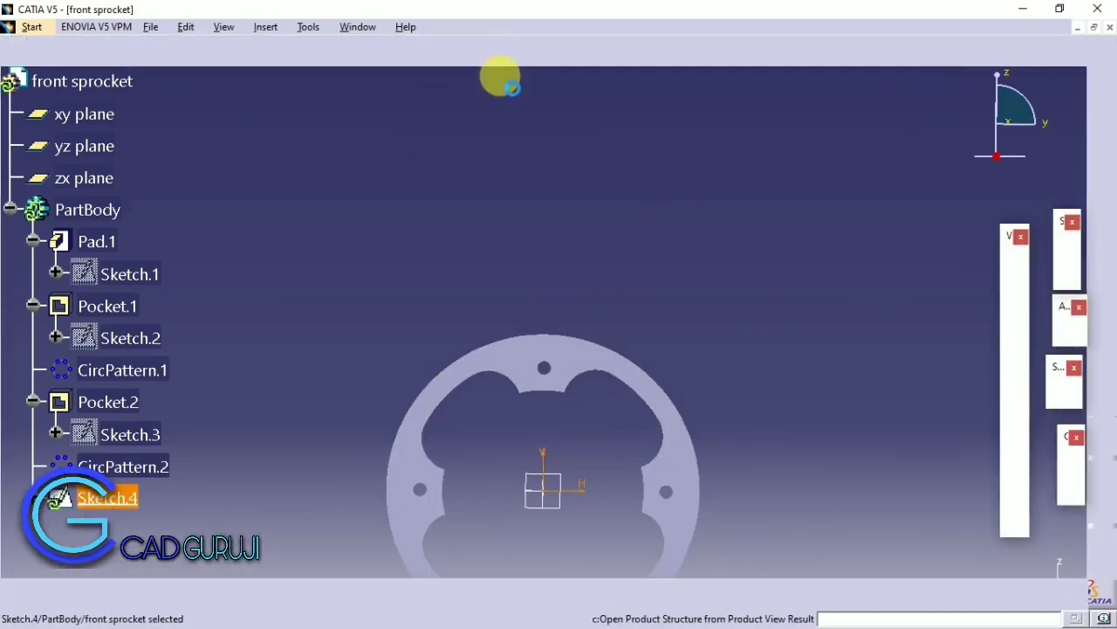
click(498, 50)
click(937, 522)
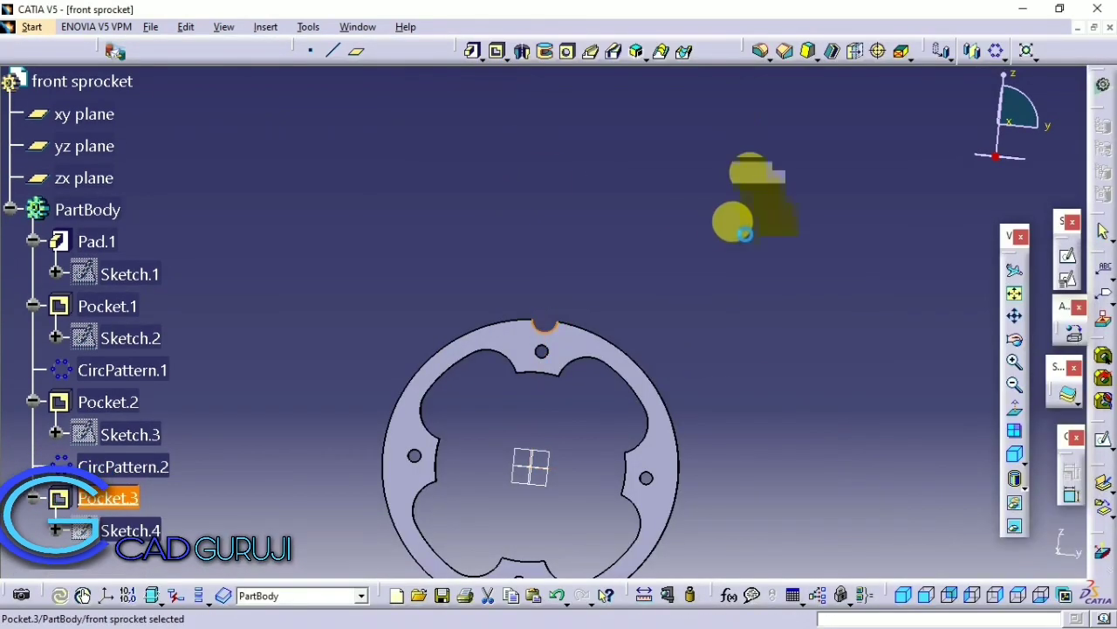
Step: Circularly pattern the notch pocket 30 times over a complete crown, referencing a Pad.1 face
click(974, 54)
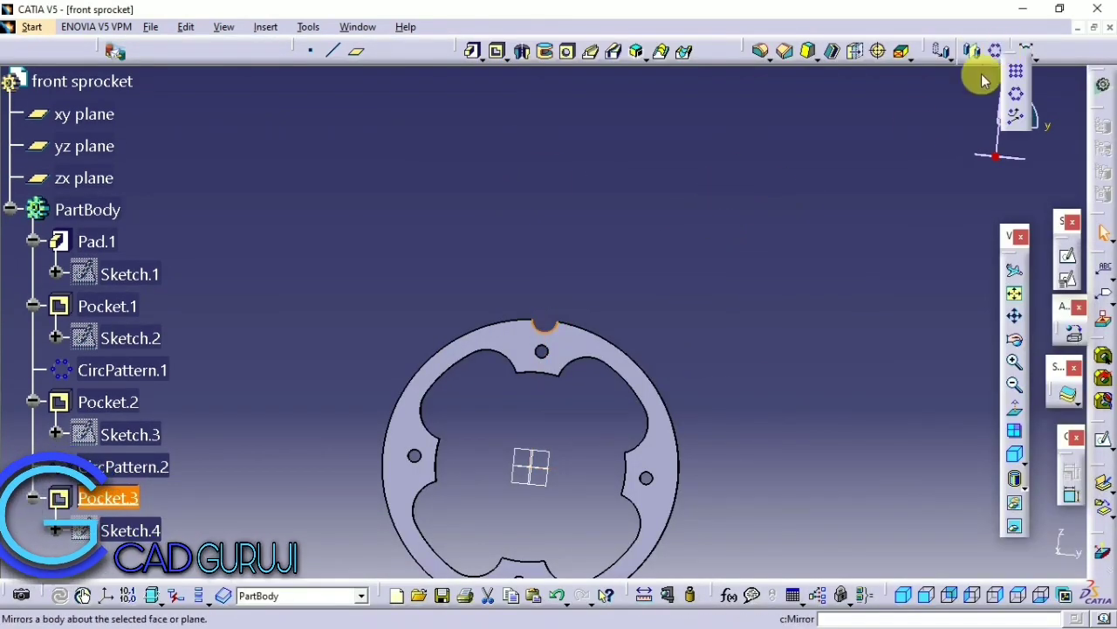
click(1017, 98)
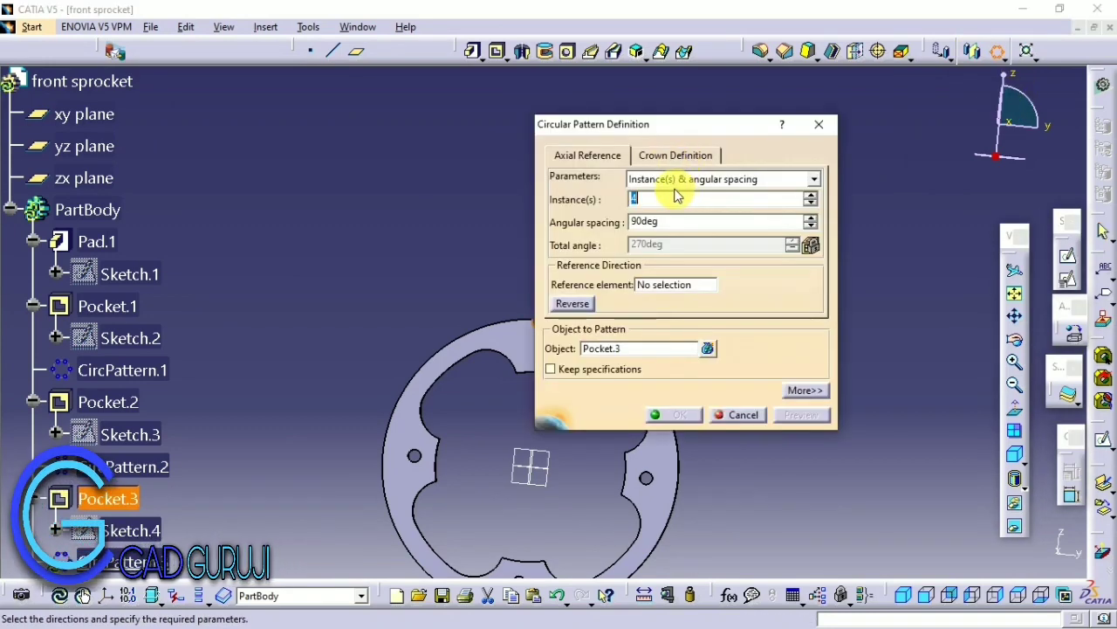
click(725, 179)
click(663, 229)
text(30)
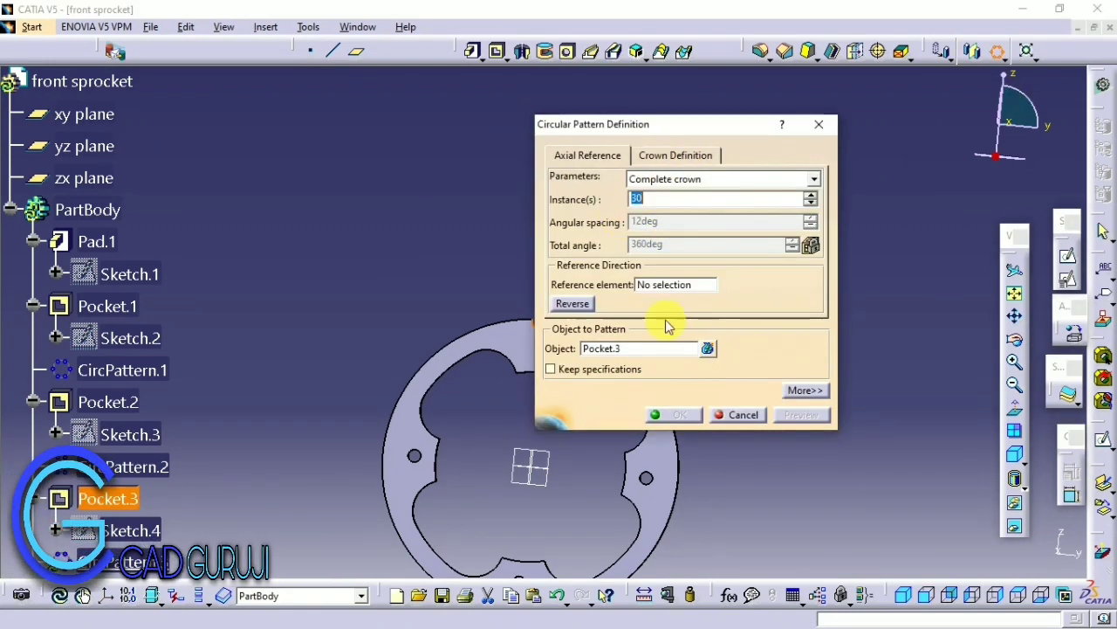
click(676, 284)
click(655, 441)
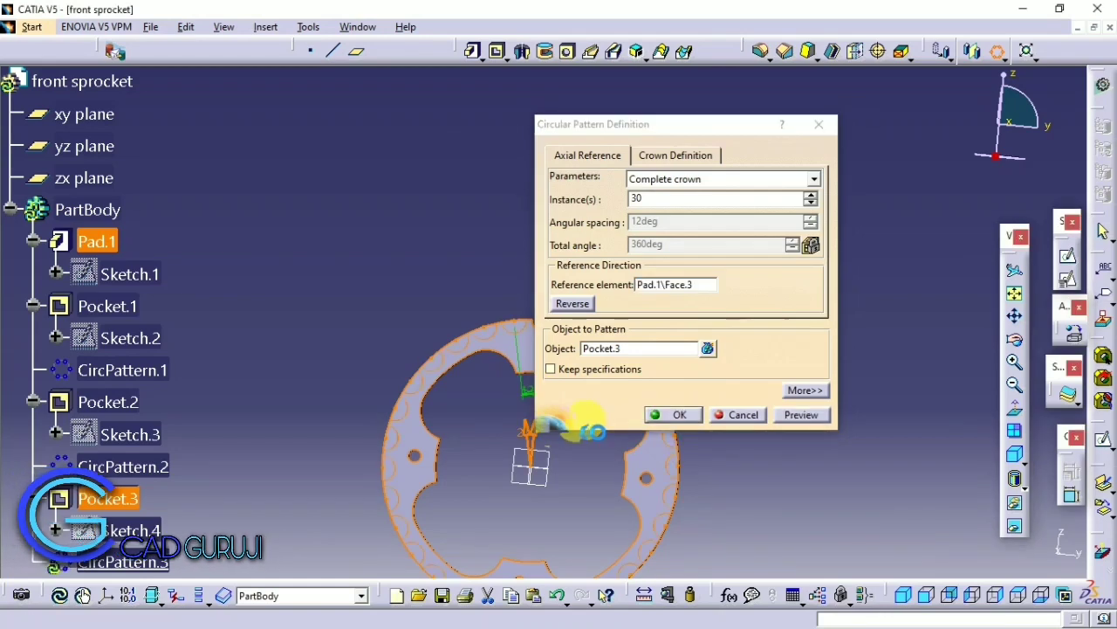
click(680, 415)
mouse_move(562, 406)
middle_down()
mouse_move(492, 344)
mouse_move(573, 472)
middle_up()
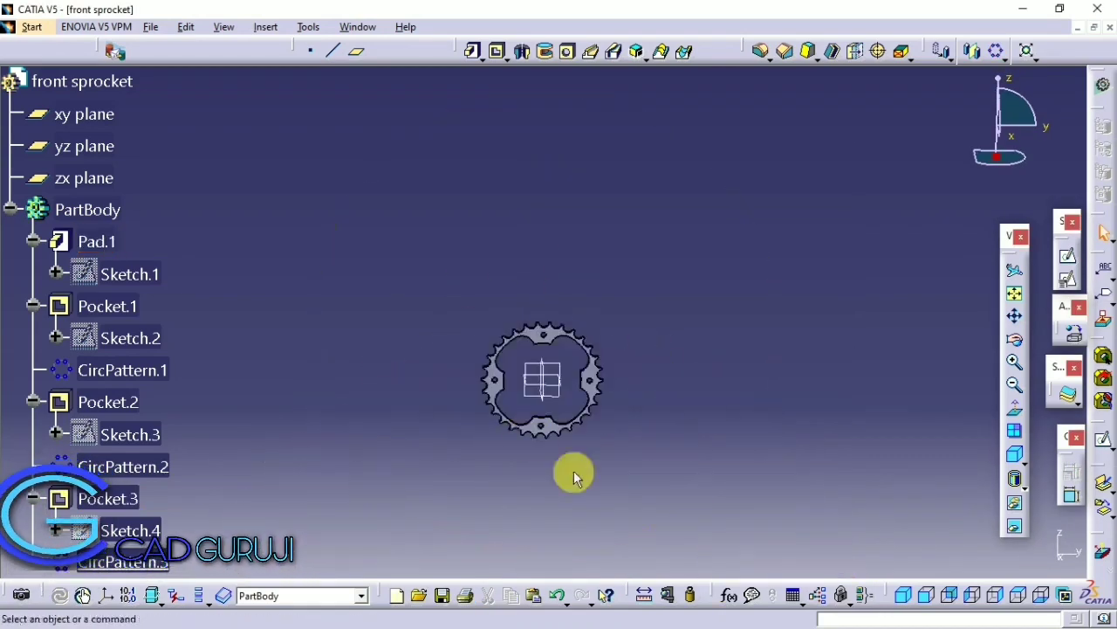
Step: Start a sketch on the zx plane and draw an arc reaching the rim's top edge
click(1067, 260)
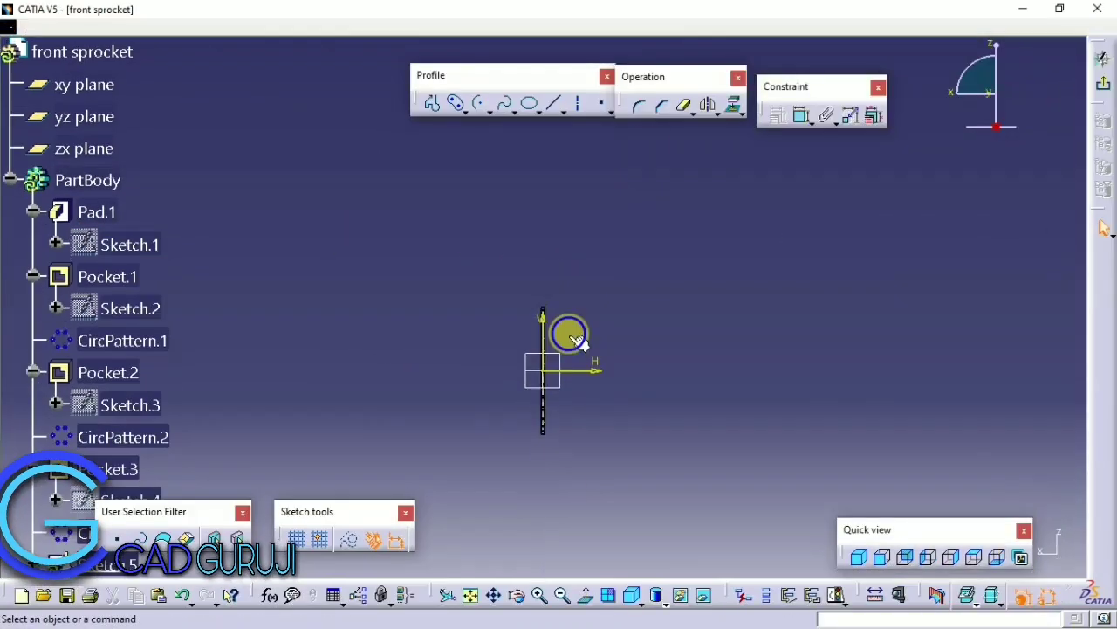
middle_drag(599, 337, 458, 196)
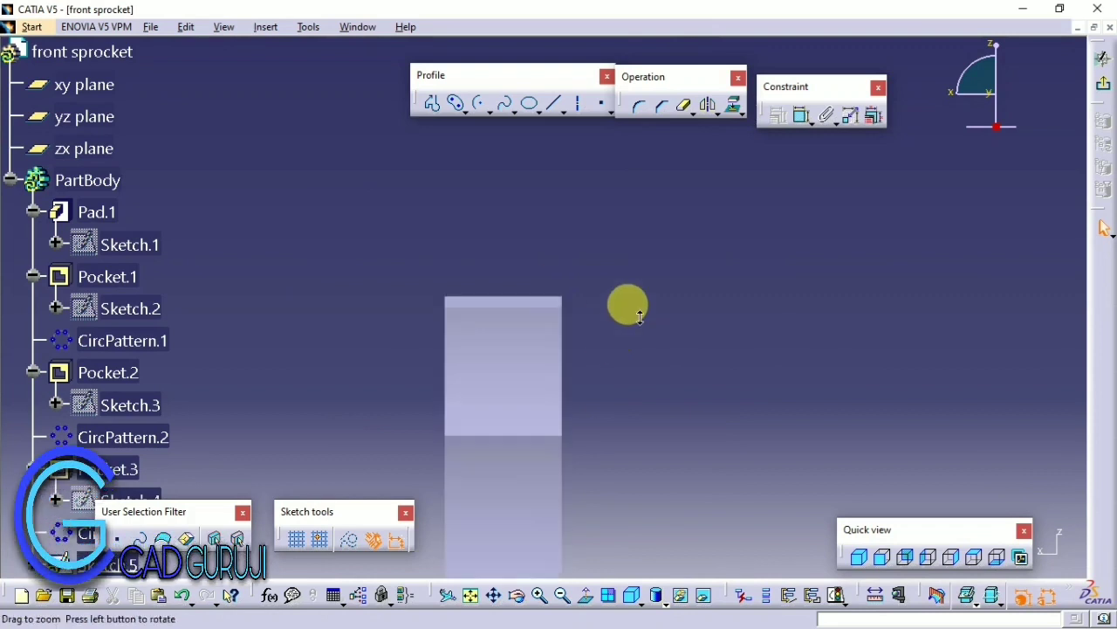
click(478, 103)
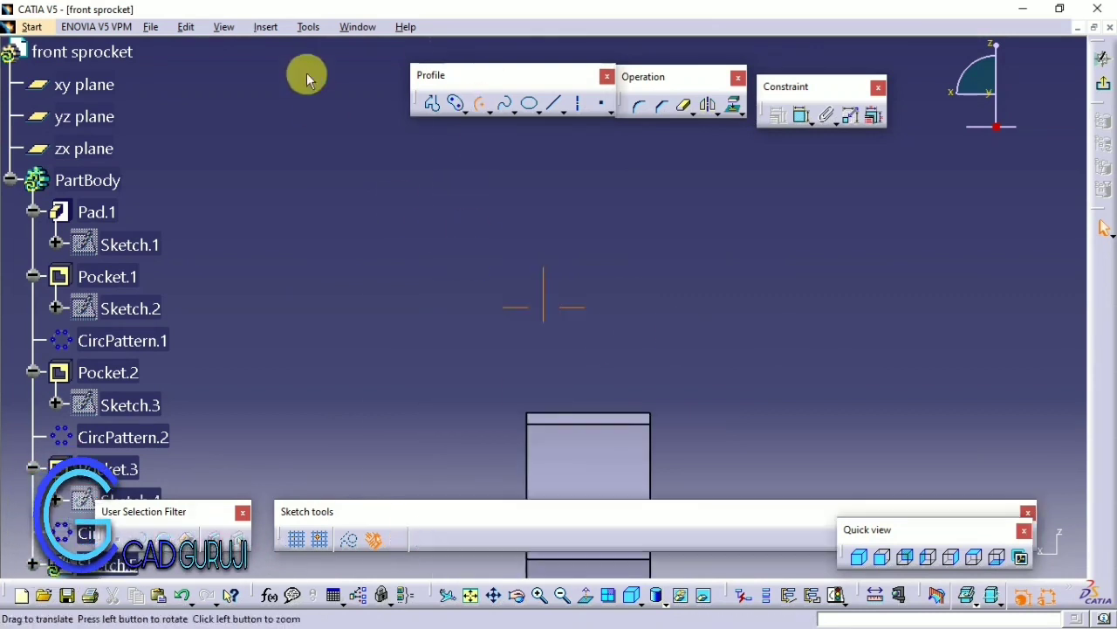
middle_drag(602, 454, 516, 332)
click(519, 331)
click(351, 235)
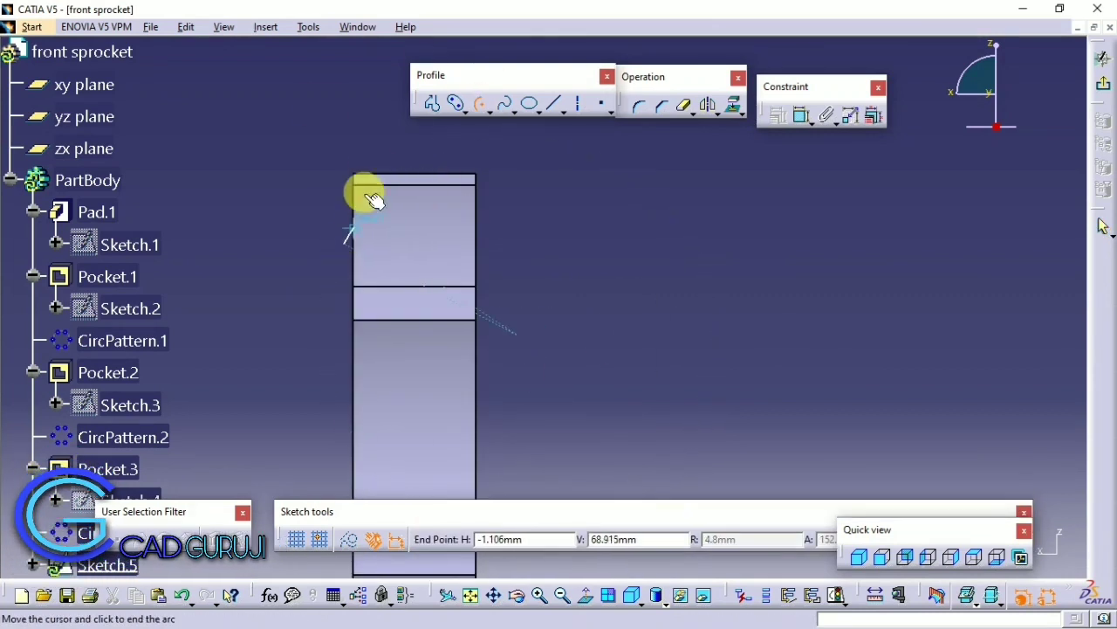
click(389, 182)
middle_drag(400, 183, 453, 293)
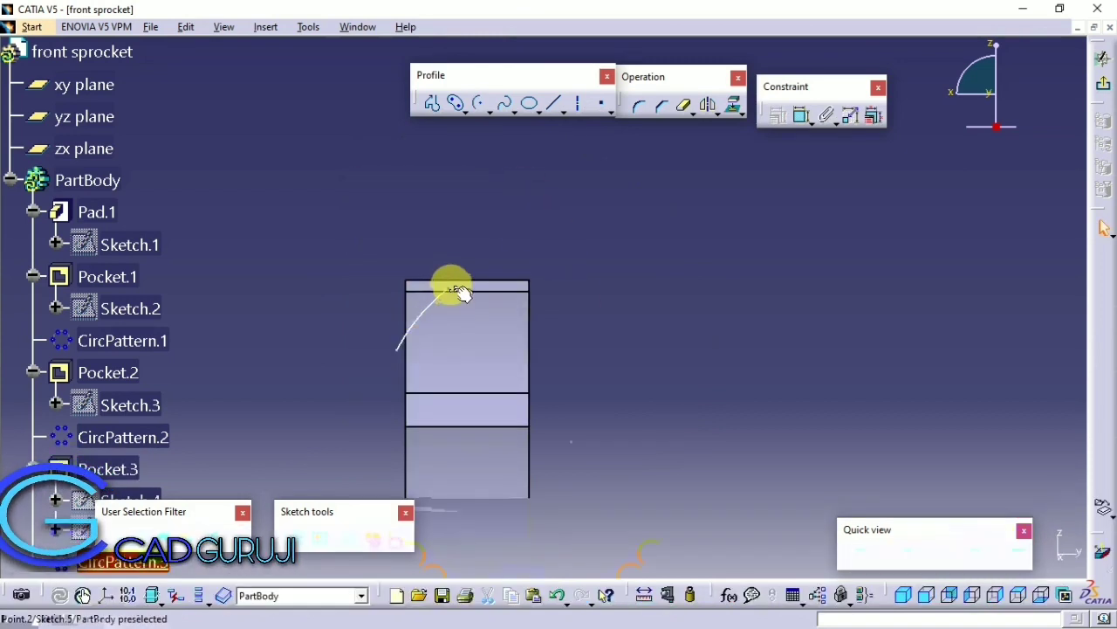
drag(448, 289, 439, 252)
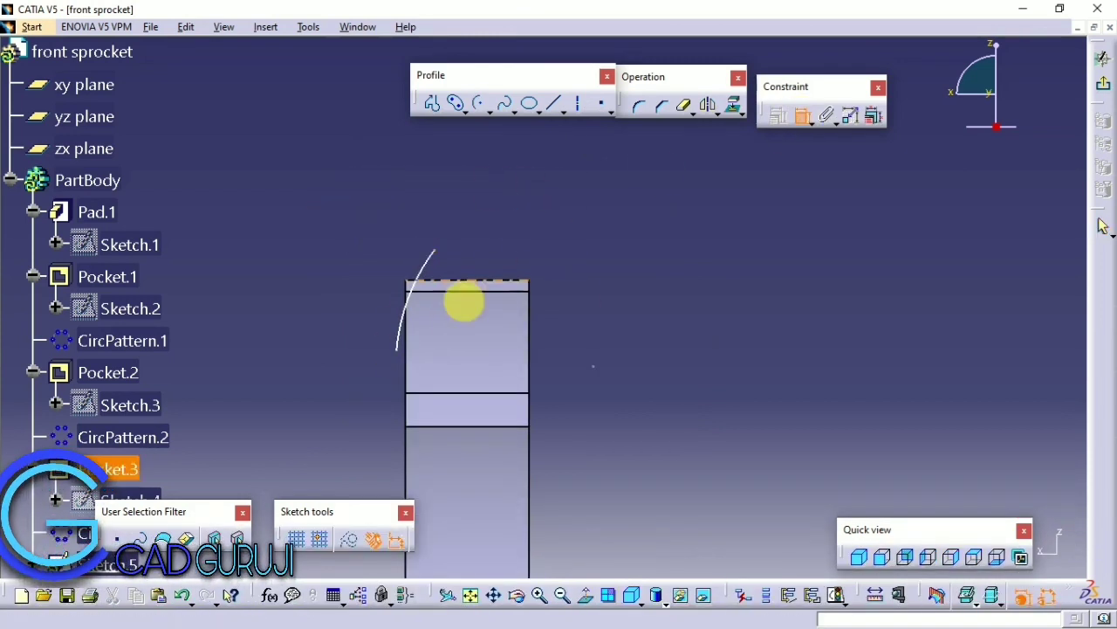
Step: Make the arc tangent to the top edge and put its endpoint on that edge
click(362, 375)
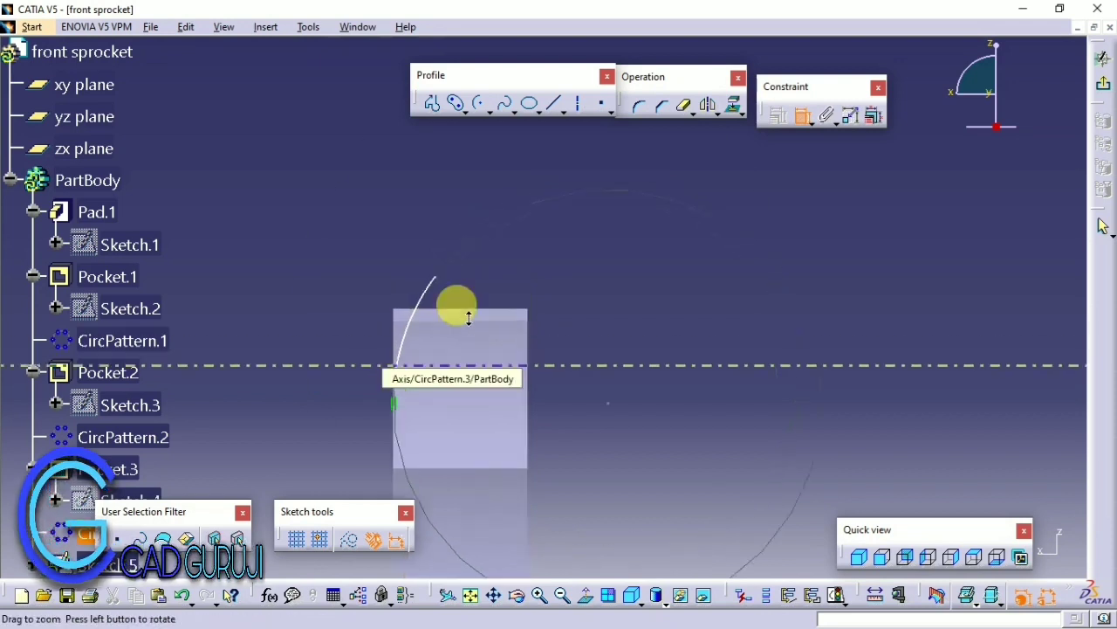
middle_drag(362, 375, 377, 274)
click(375, 310)
right_click(331, 171)
click(444, 239)
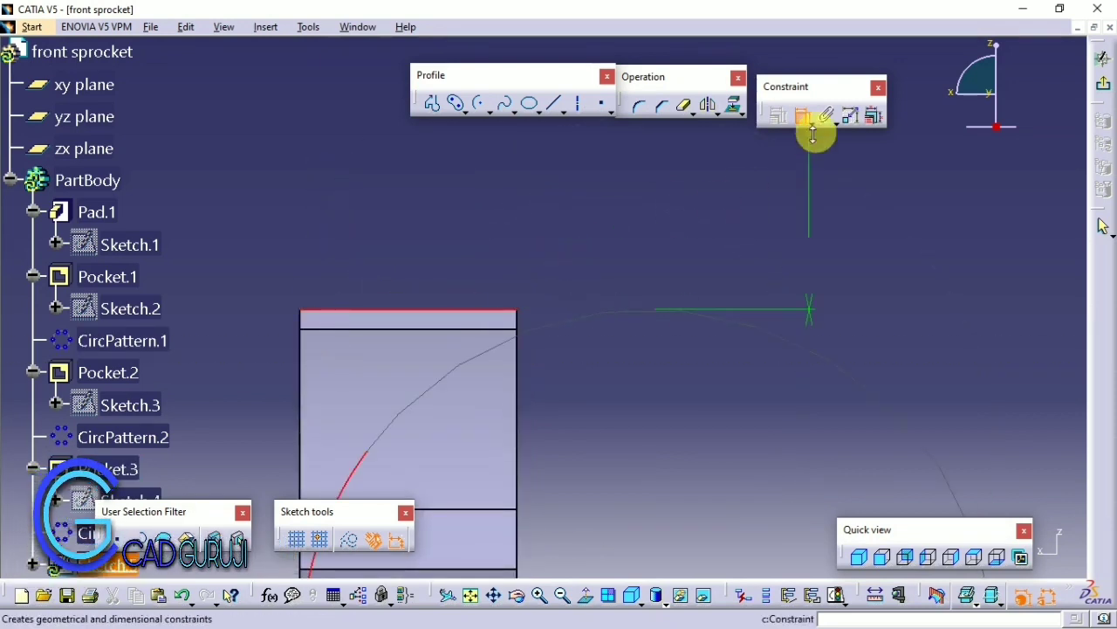
middle_drag(575, 316, 670, 230)
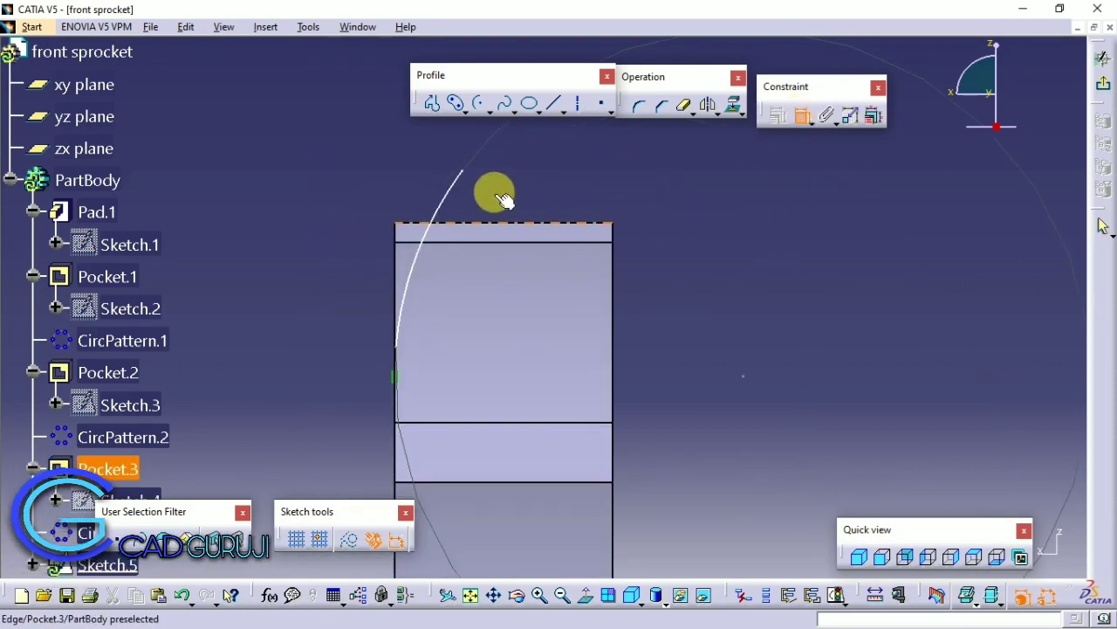
click(607, 150)
Step: Dimension the arc's offset from the edge and set it to 0.7 mm
scroll(559, 288, down, 3)
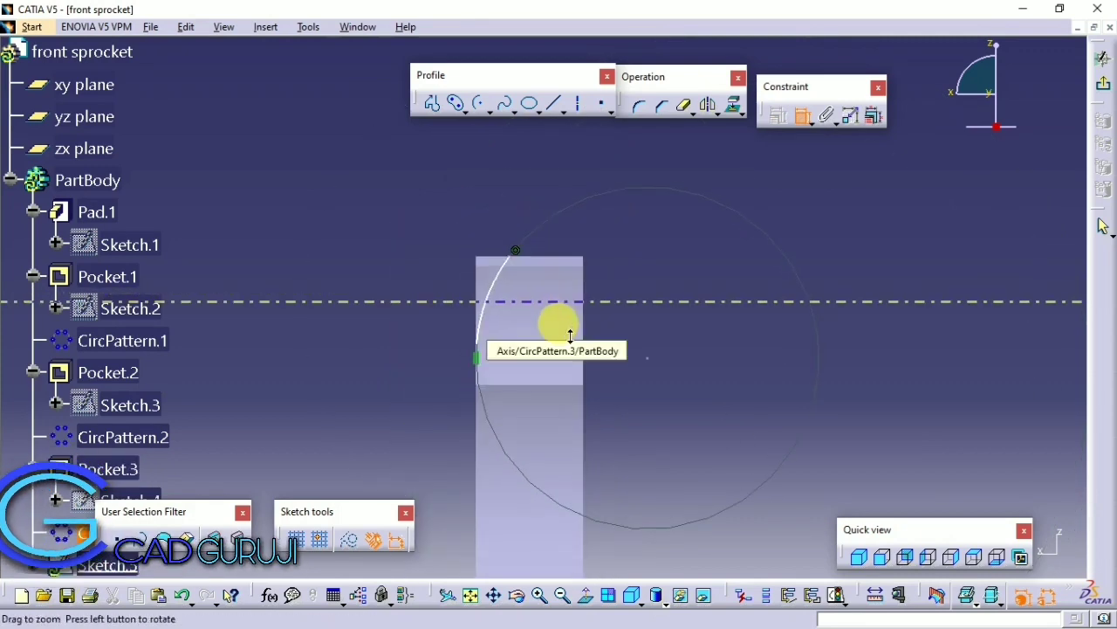
click(521, 262)
middle_drag(579, 454, 534, 353)
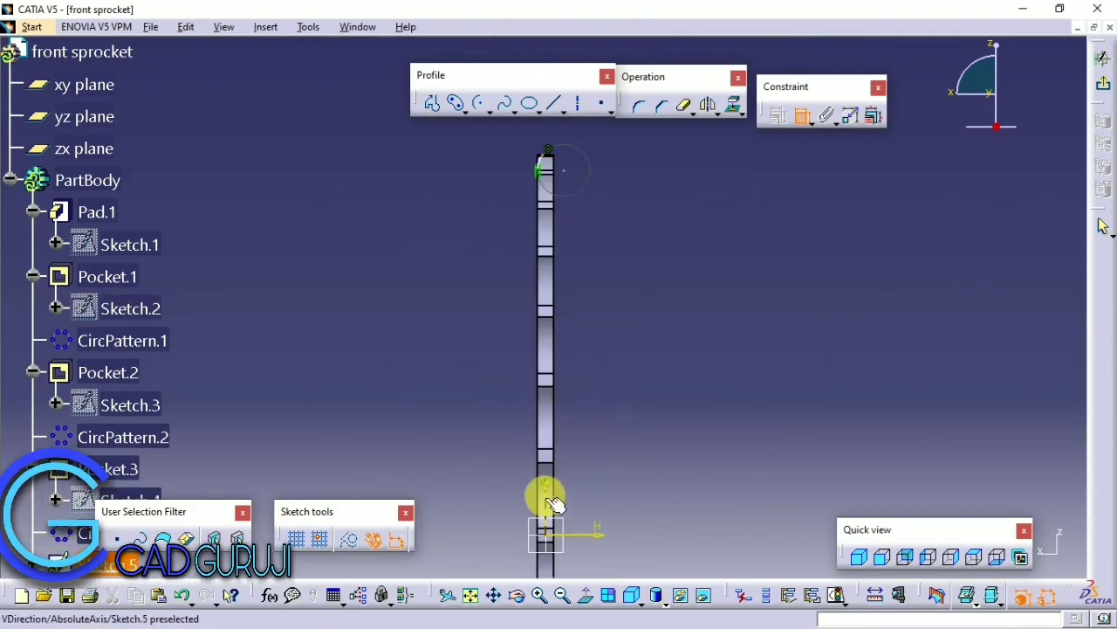
scroll(535, 360, up, 5)
double_click(520, 331)
text(0.)
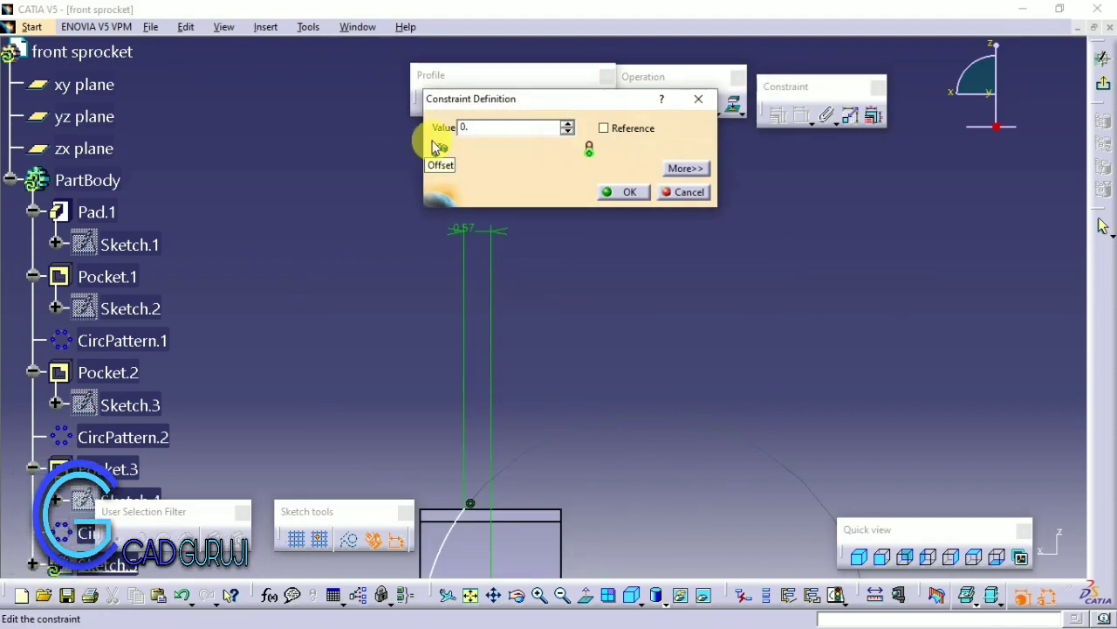
text(2)
key(Return)
double_click(467, 229)
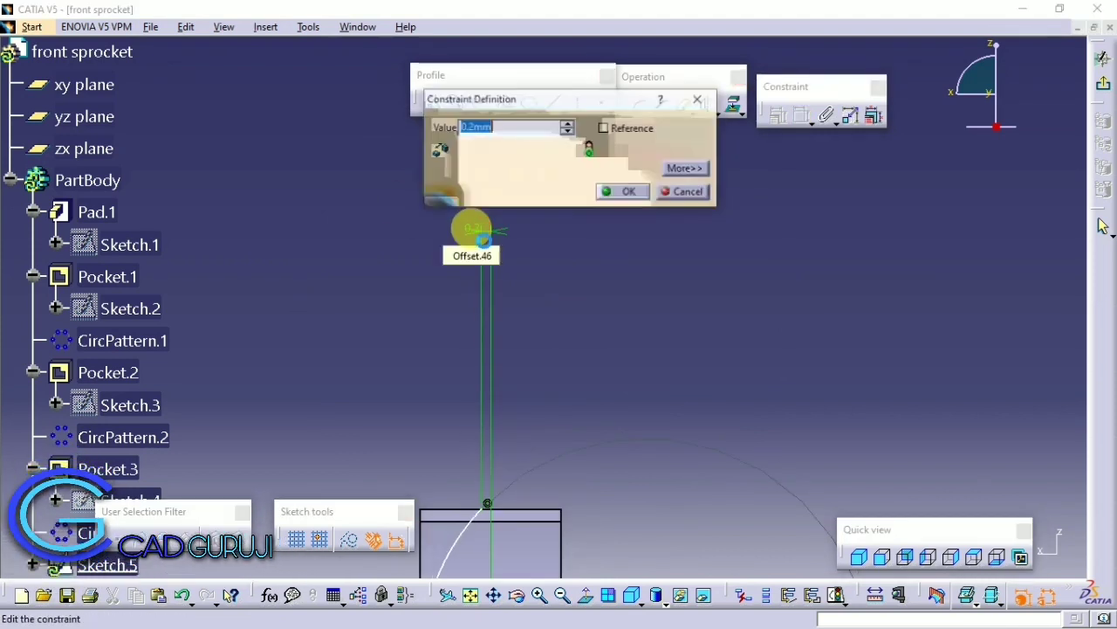
text(0.7)
key(Return)
scroll(488, 236, down, 2)
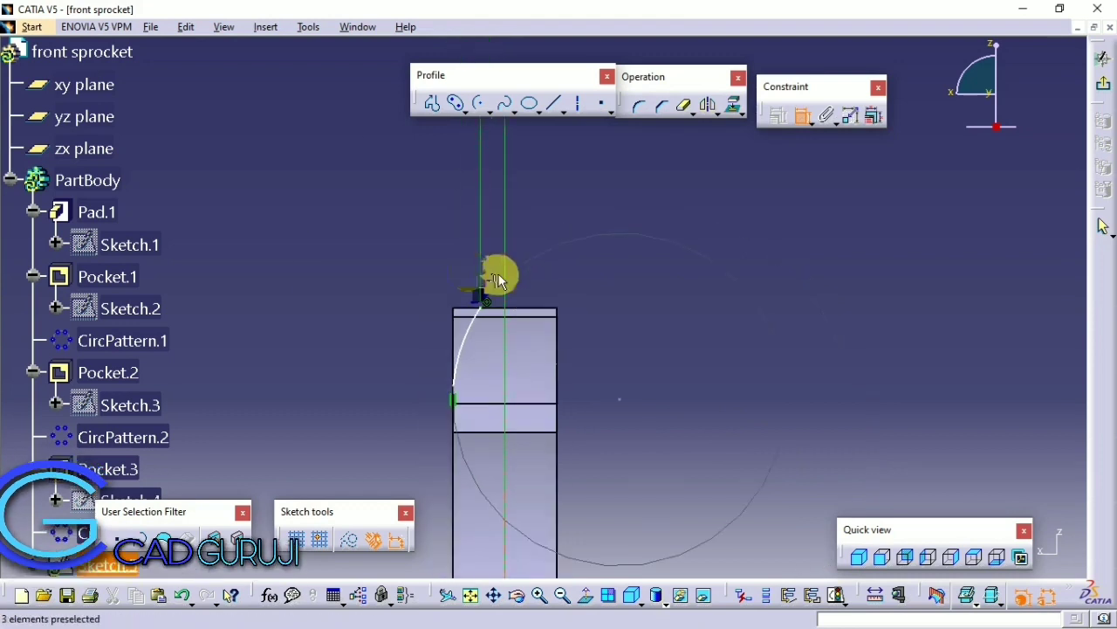
Step: Draw a chain of profile lines to close the cutting profile
click(428, 105)
scroll(461, 186, up, 2)
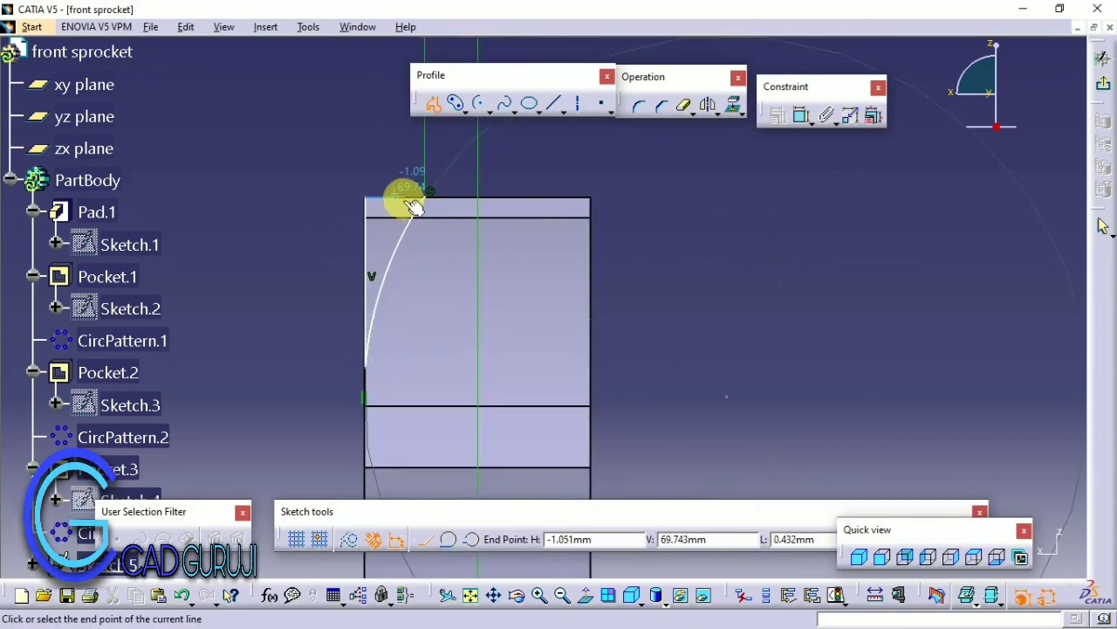
click(434, 117)
scroll(360, 180, down, 2)
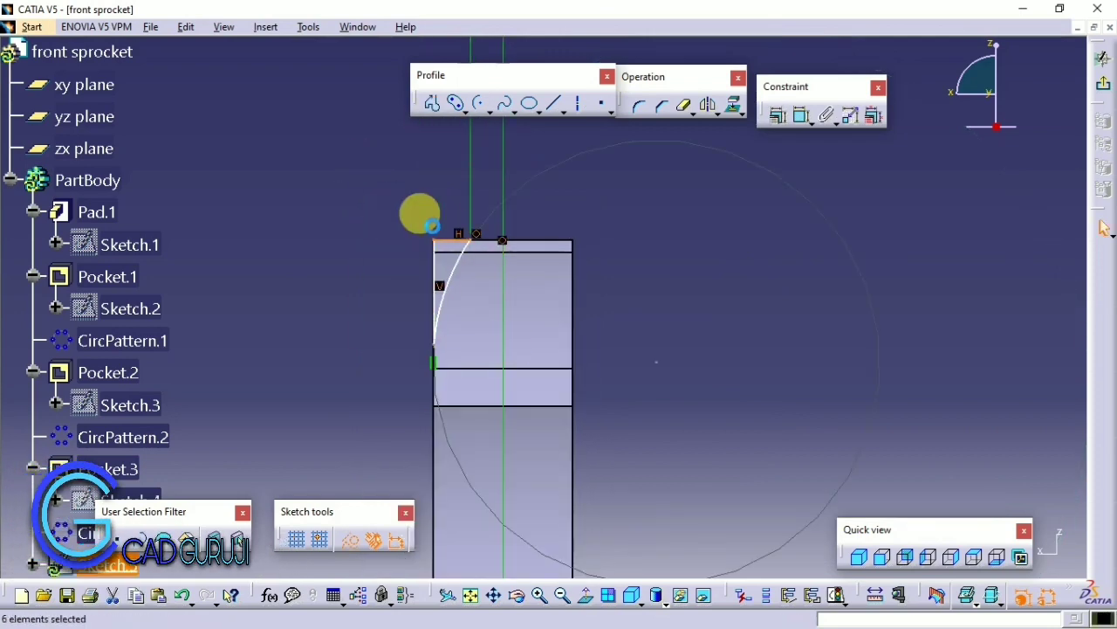
Step: Add a radius dimension to the arc and set it to R5
click(801, 115)
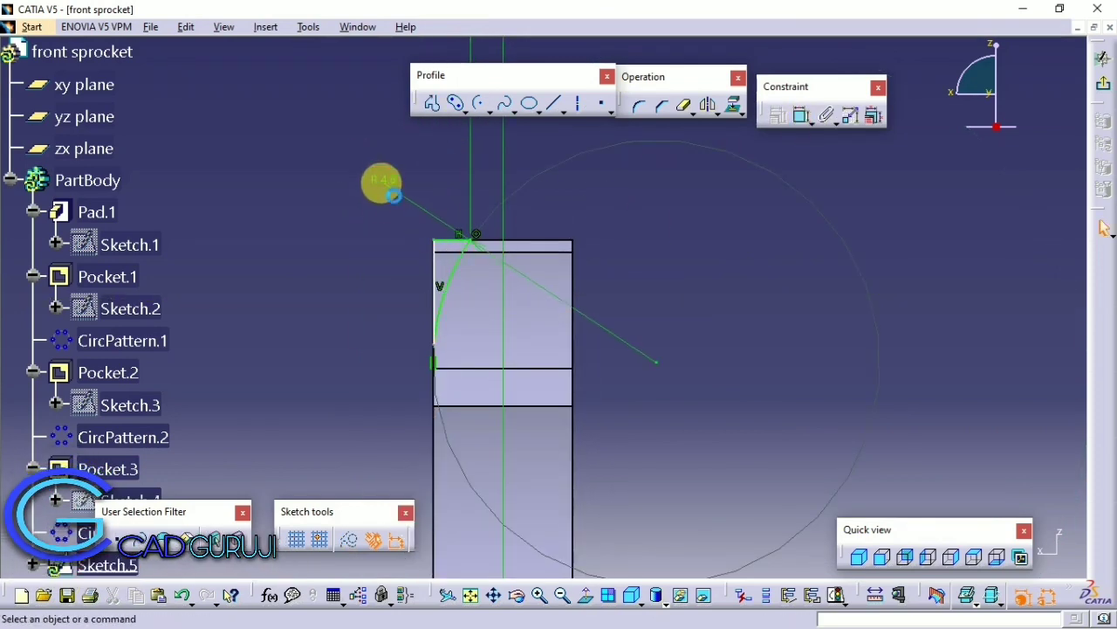
click(394, 195)
double_click(381, 181)
text(40)
key(Return)
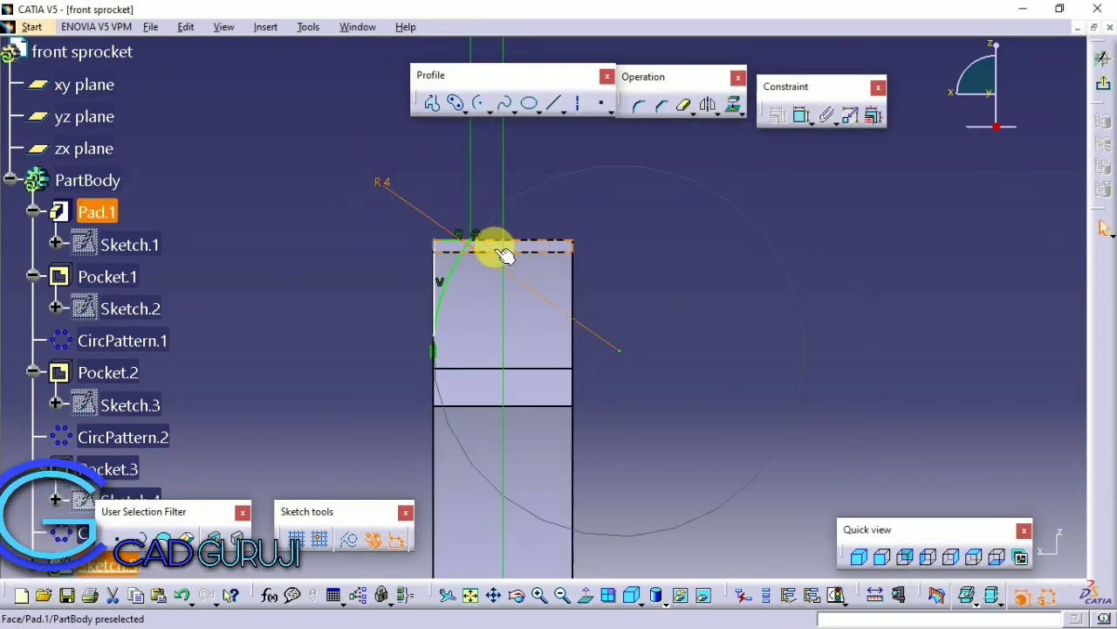
double_click(381, 182)
text(5mm)
key(Return)
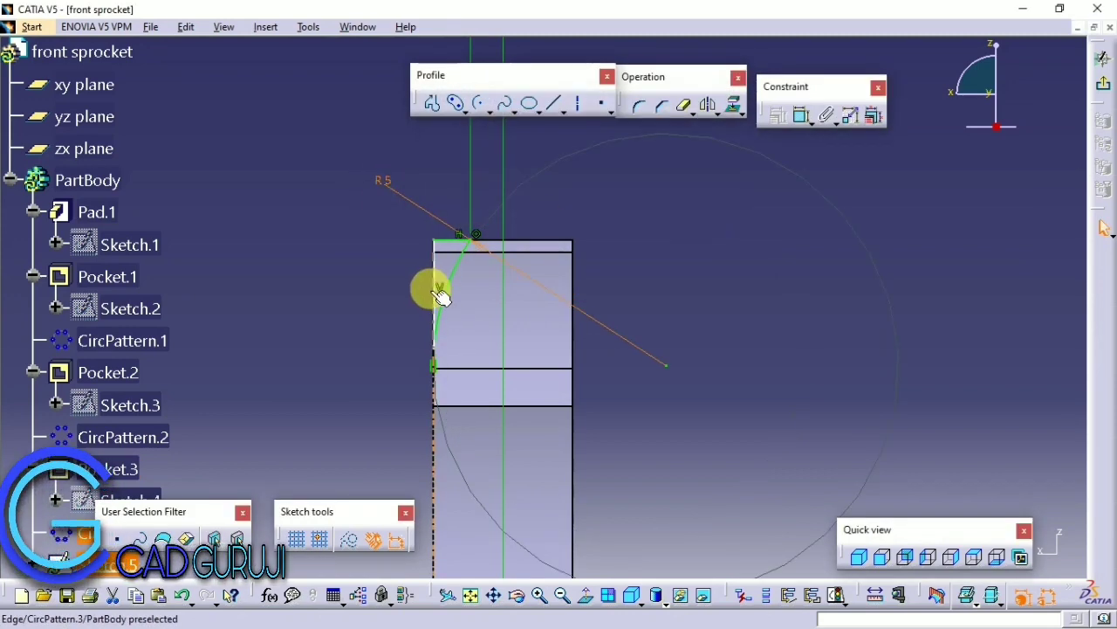
Step: Make the two profile elements coincident and exit Sketch.5
click(802, 115)
click(434, 384)
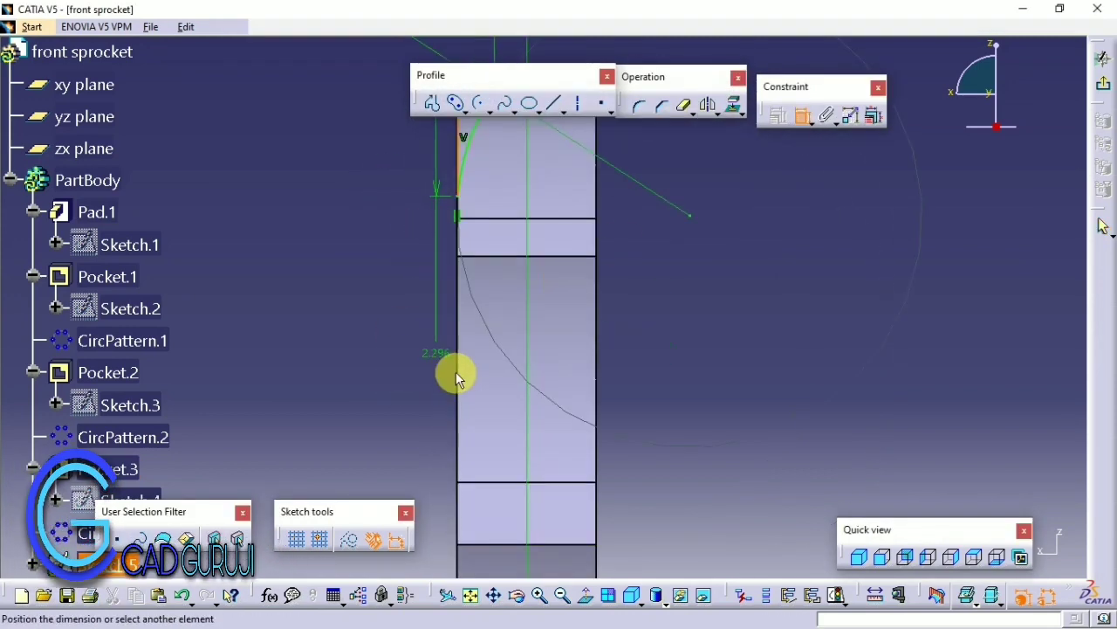
right_click(373, 266)
click(407, 379)
middle_drag(458, 340, 766, 152)
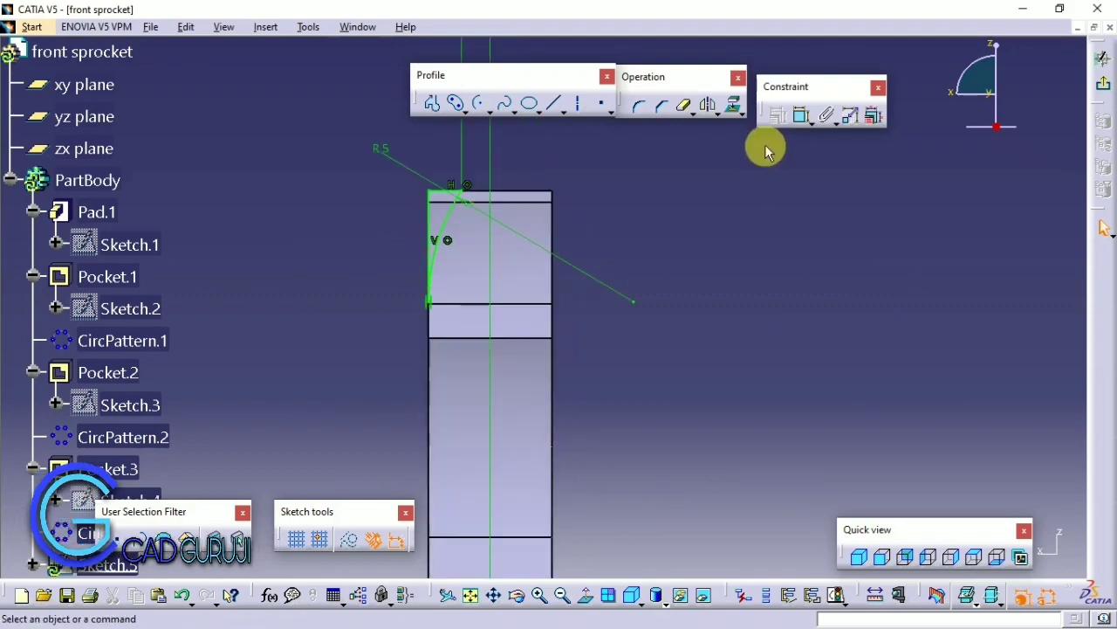
drag(461, 294, 463, 295)
mouse_move(347, 236)
middle_down()
mouse_move(543, 524)
mouse_move(524, 424)
mouse_move(518, 461)
mouse_move(503, 312)
middle_up()
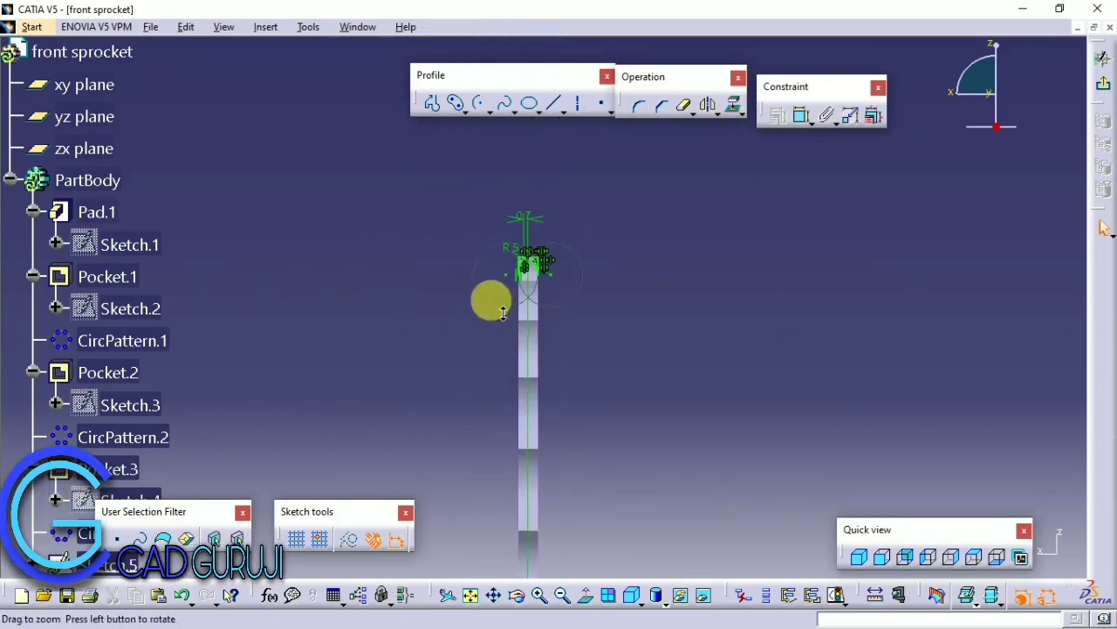
click(1104, 58)
Step: Groove Sketch.5 around the X axis to cut the tooth edges, then inspect the teeth
mouse_move(491, 189)
middle_down()
mouse_move(499, 261)
mouse_move(563, 63)
middle_up()
click(546, 53)
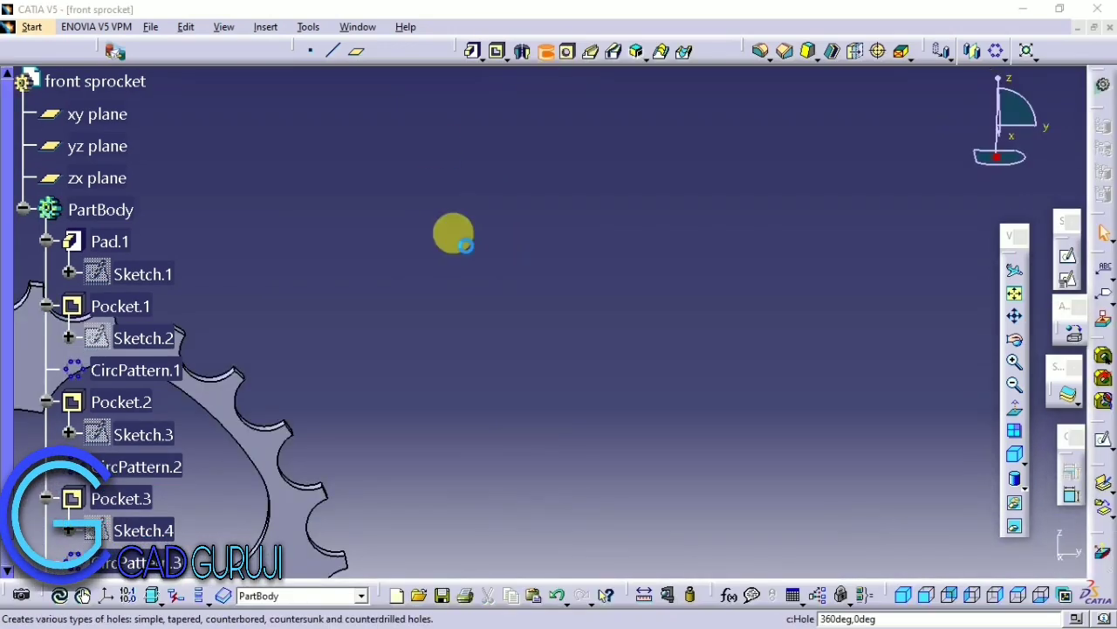
middle_drag(454, 232, 619, 213)
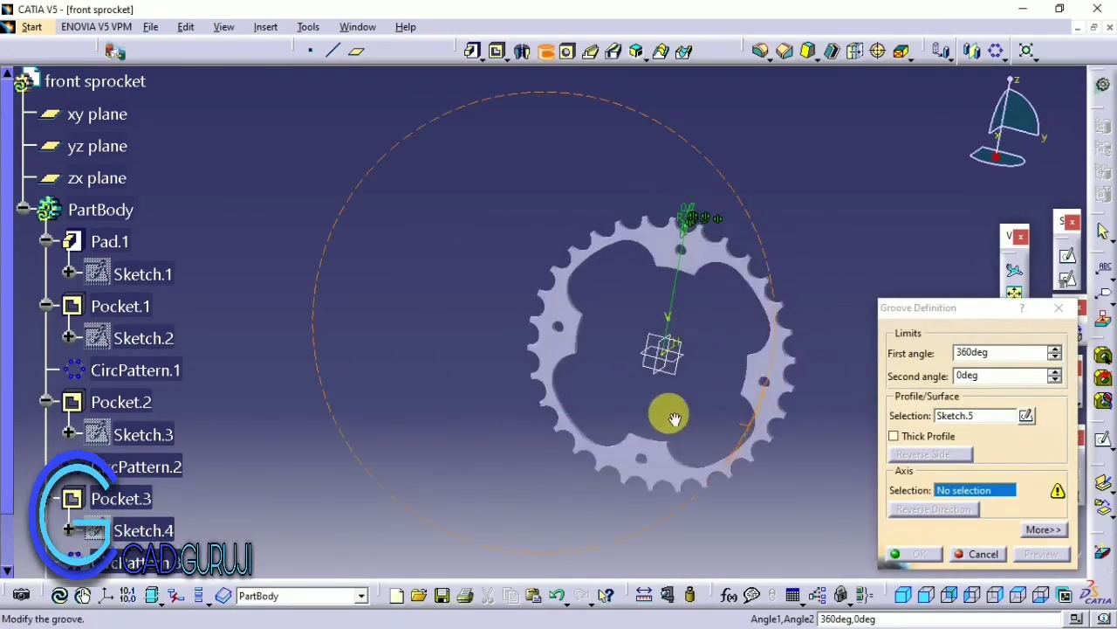
middle_drag(666, 411, 690, 410)
right_click(951, 491)
click(979, 534)
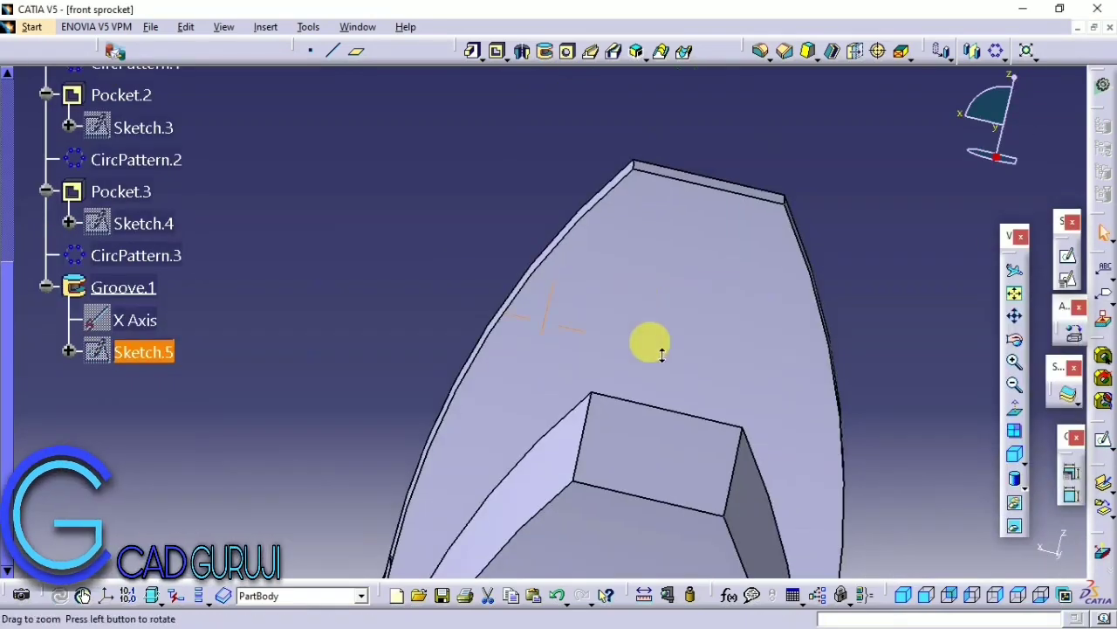
mouse_move(654, 341)
middle_down()
mouse_move(654, 479)
mouse_move(549, 485)
middle_up()
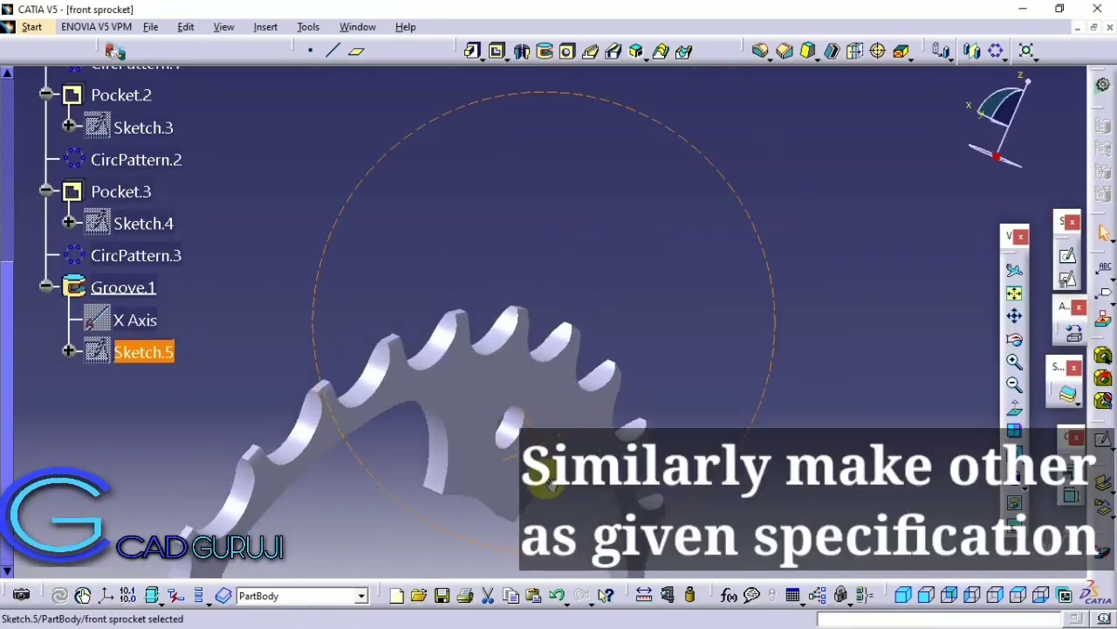
mouse_move(378, 361)
middle_down()
mouse_move(634, 357)
mouse_move(664, 550)
middle_up()
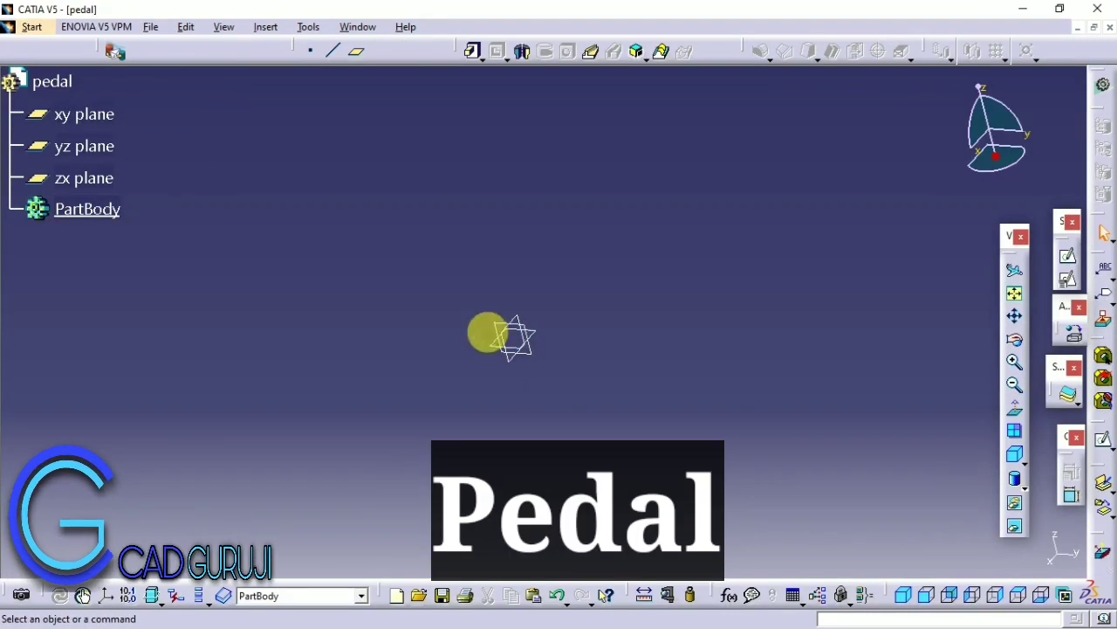
Step: Sketch a circle at the origin on the yz plane with a 31 mm diameter
click(528, 348)
click(1072, 262)
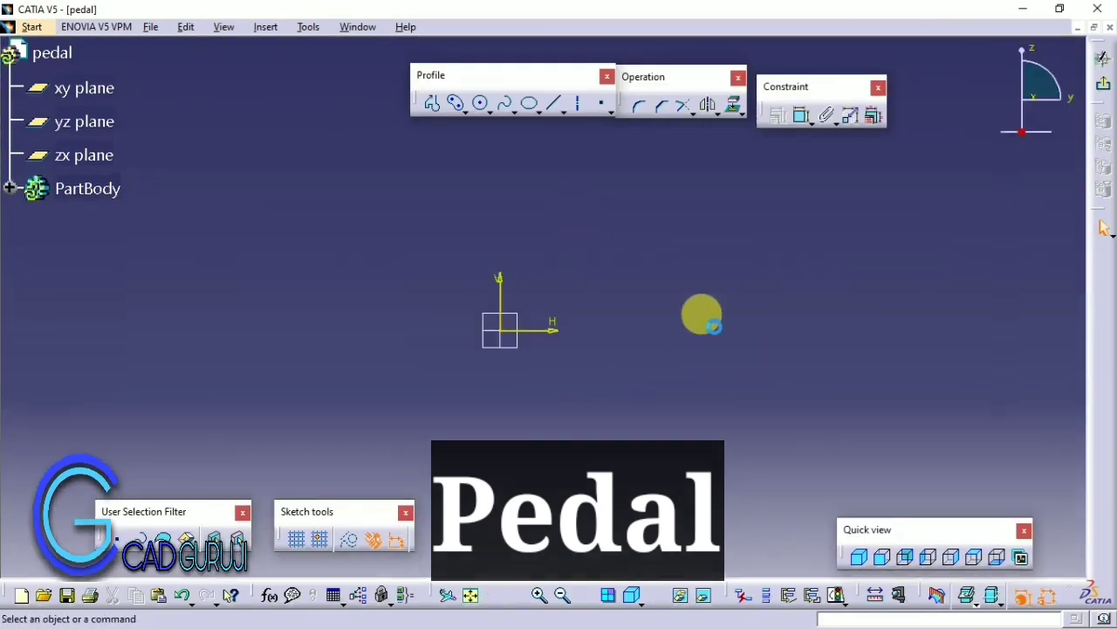
click(482, 103)
click(586, 279)
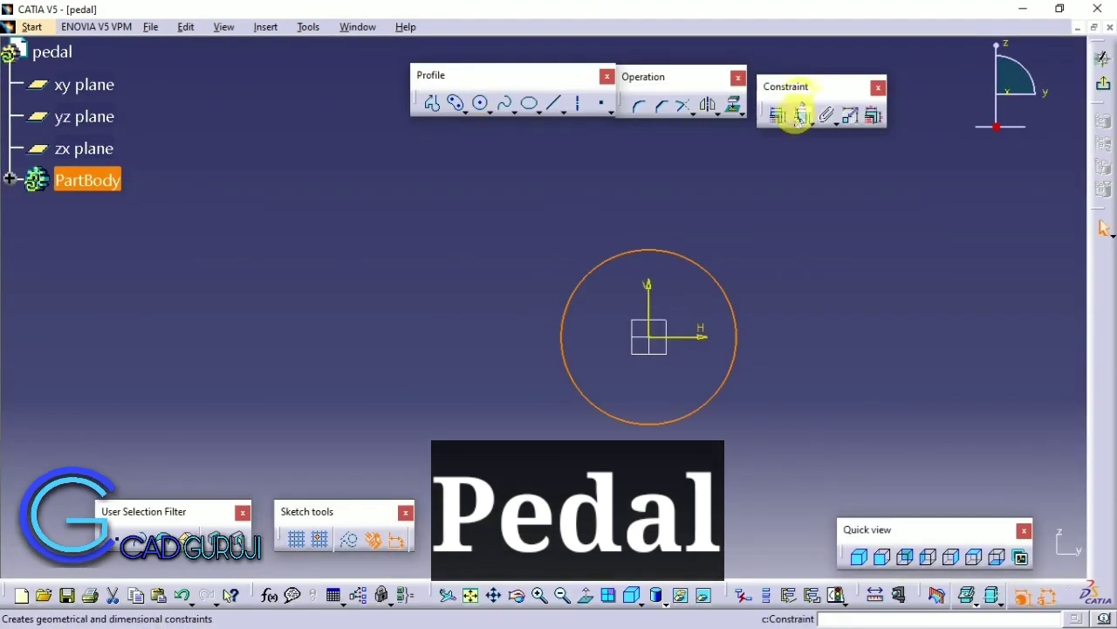
click(801, 115)
click(552, 225)
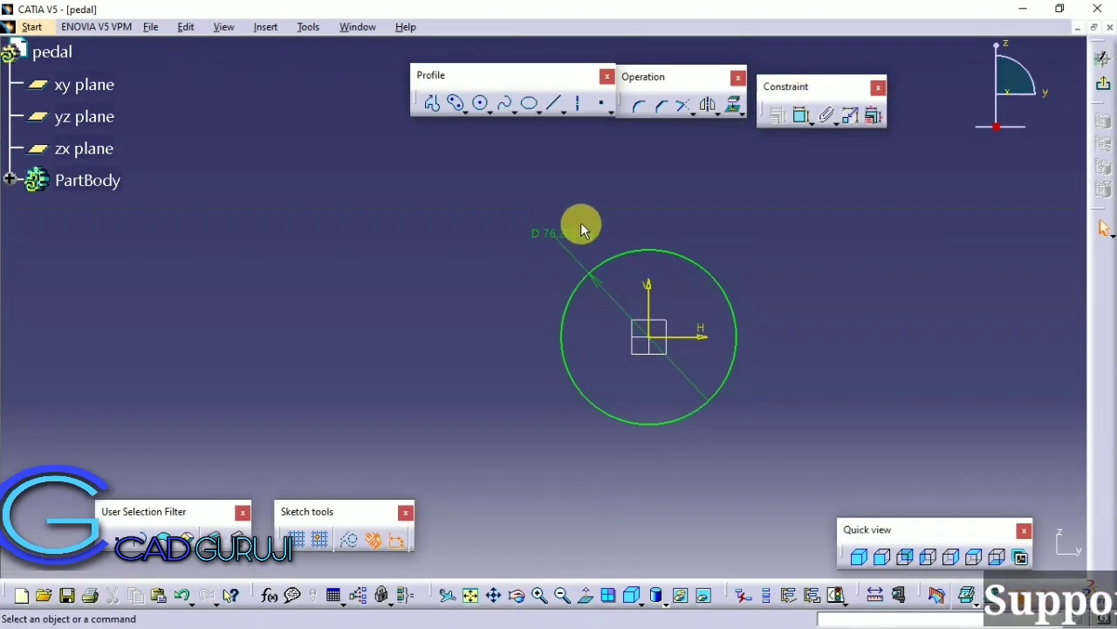
double_click(555, 236)
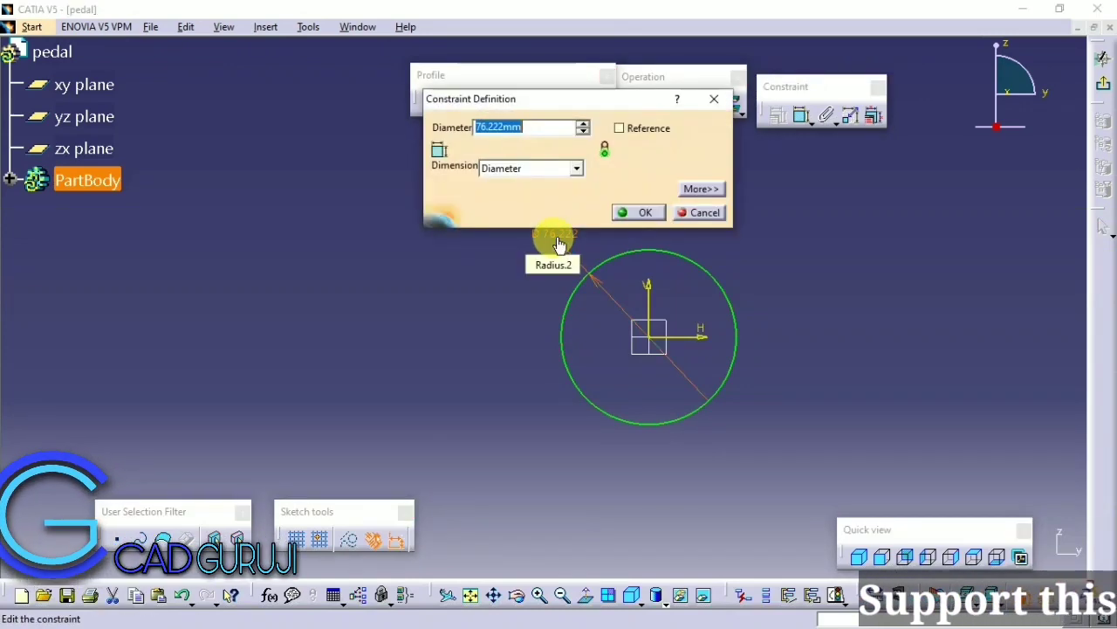
text(31)
key(Return)
Step: Pad the circle 31 mm in reverse direction and start a sketch on its end face
click(1103, 57)
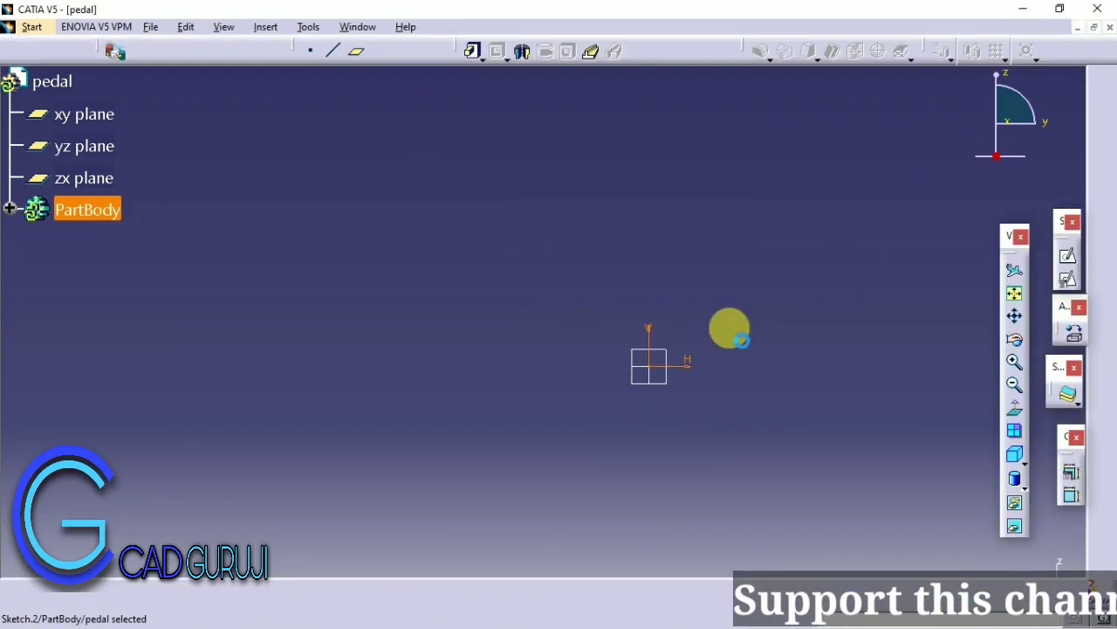
click(472, 53)
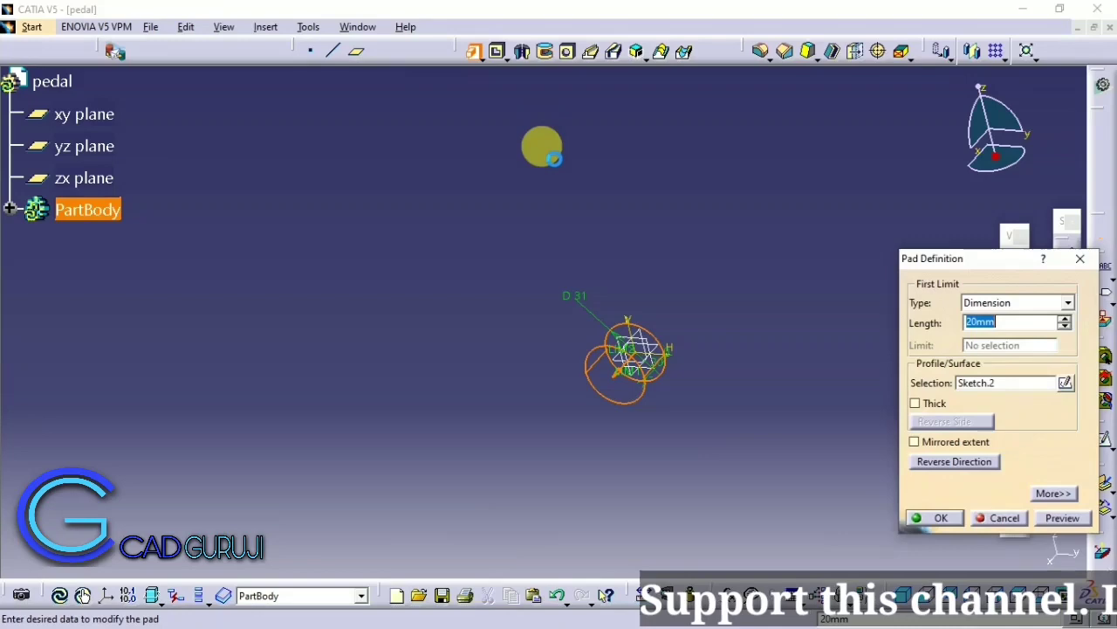
click(938, 457)
text(31)
key(Return)
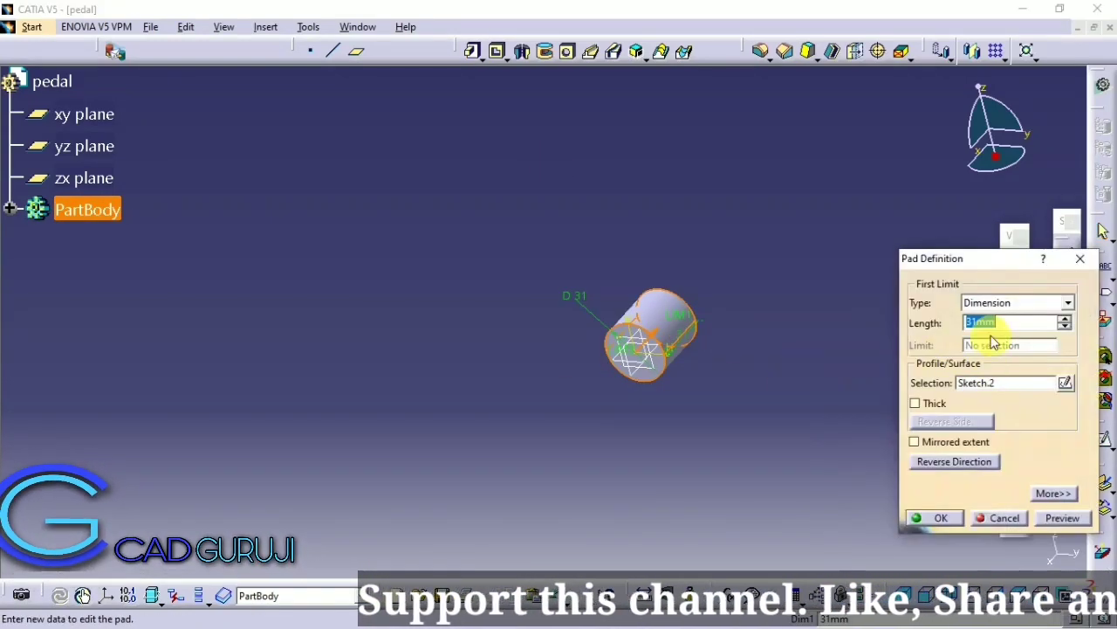
key(Return)
middle_drag(838, 332, 535, 485)
click(624, 377)
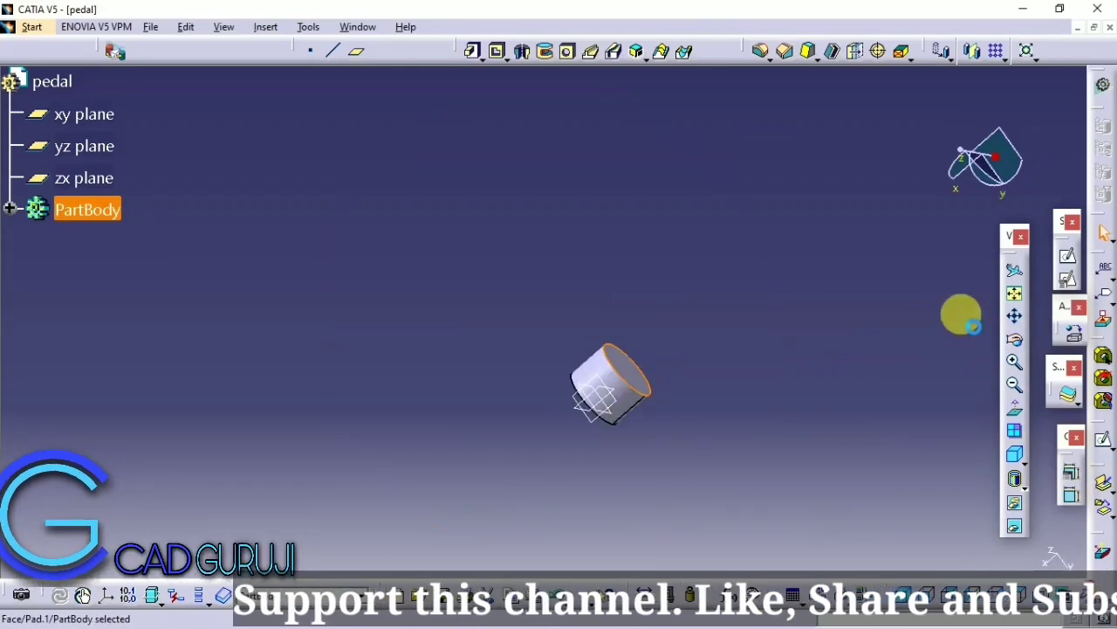
click(1068, 255)
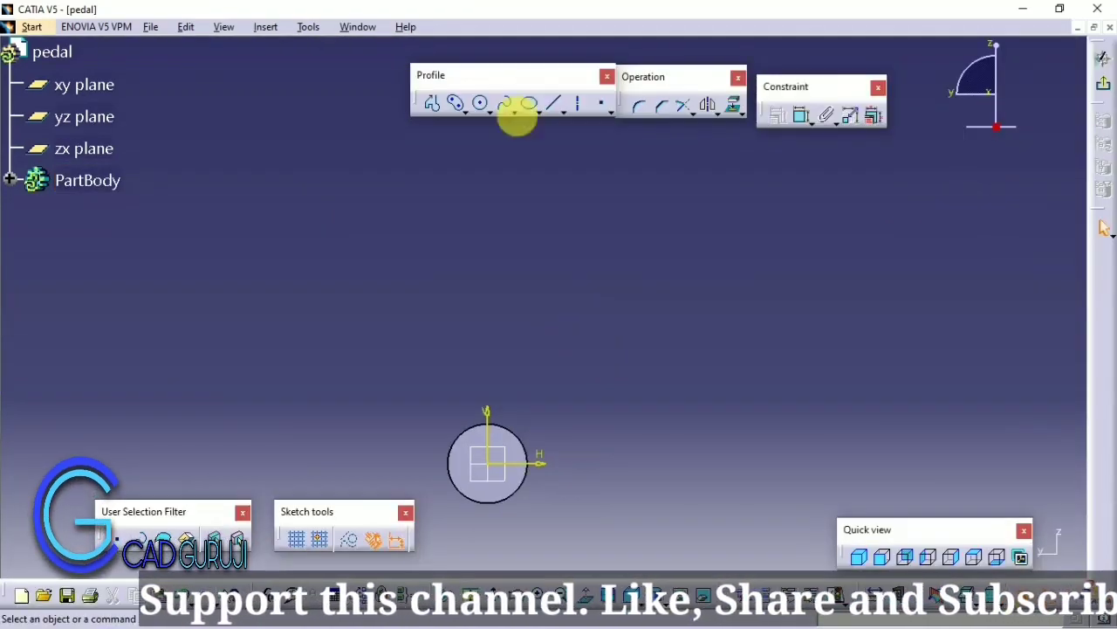
Step: Draw a circle at the origin and constrain its diameter to 35 mm
click(518, 114)
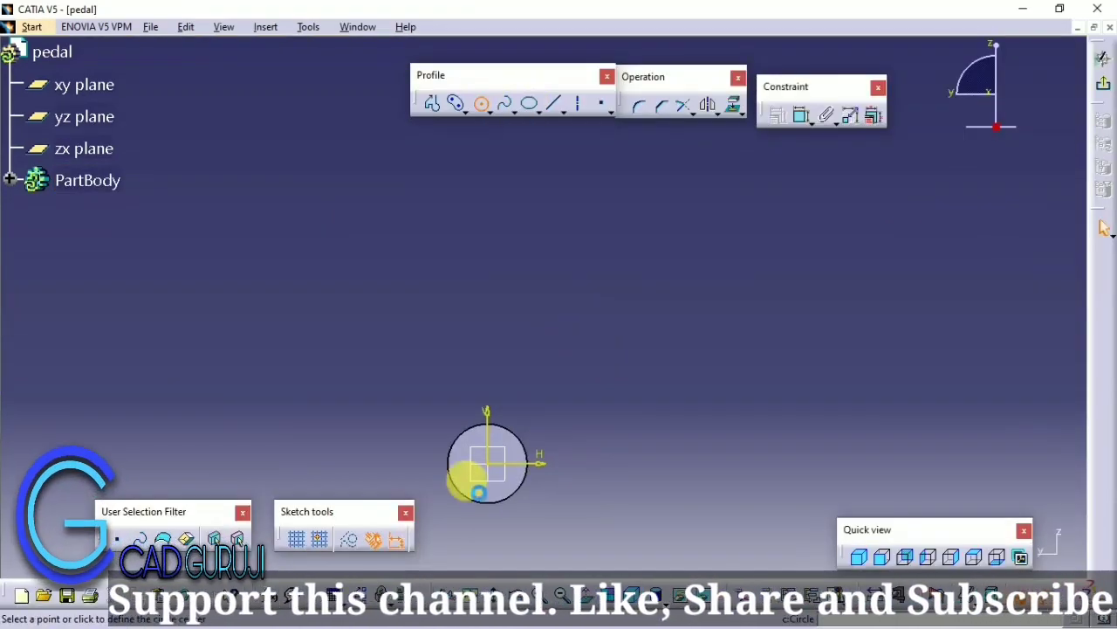
click(487, 463)
click(489, 400)
click(810, 124)
click(803, 118)
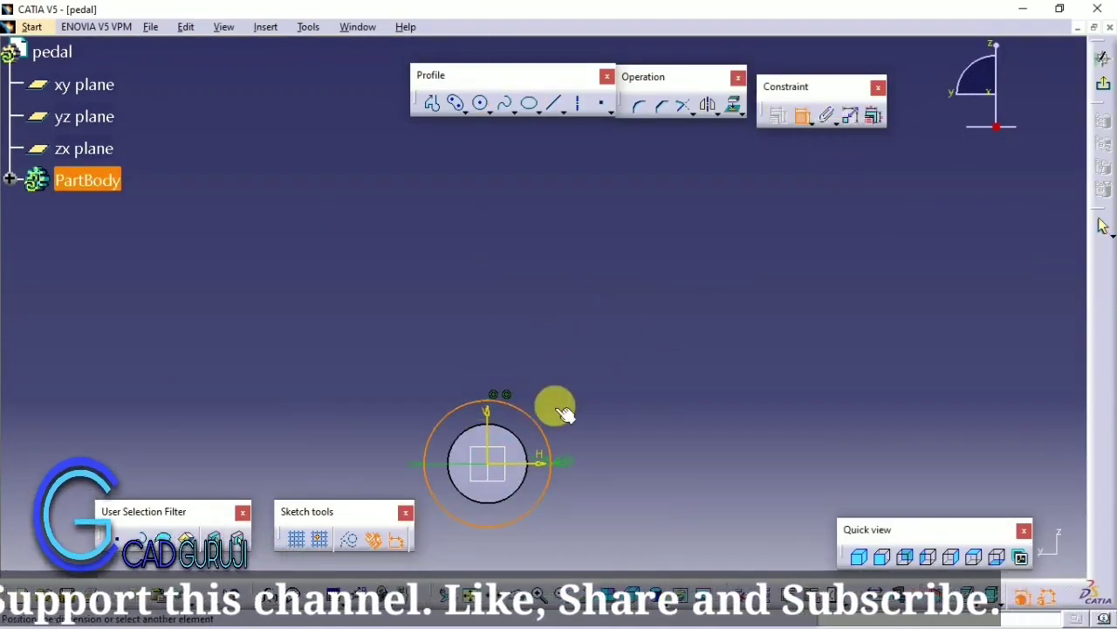
double_click(560, 410)
key(Return)
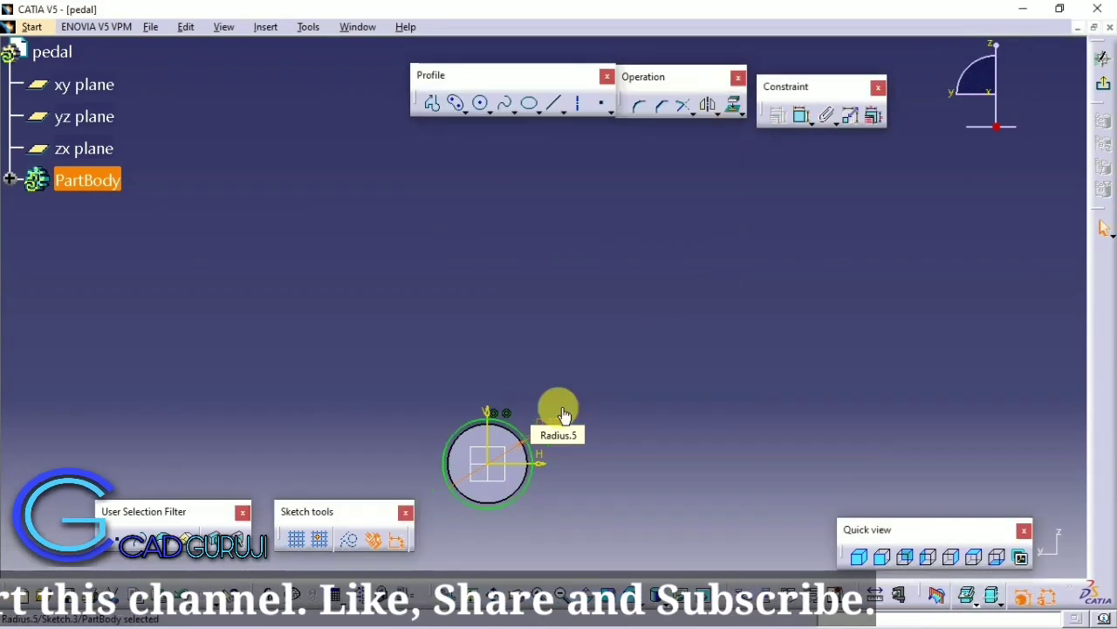
Step: Pad the circle 21 mm and start a sketch on the new end face
click(1104, 91)
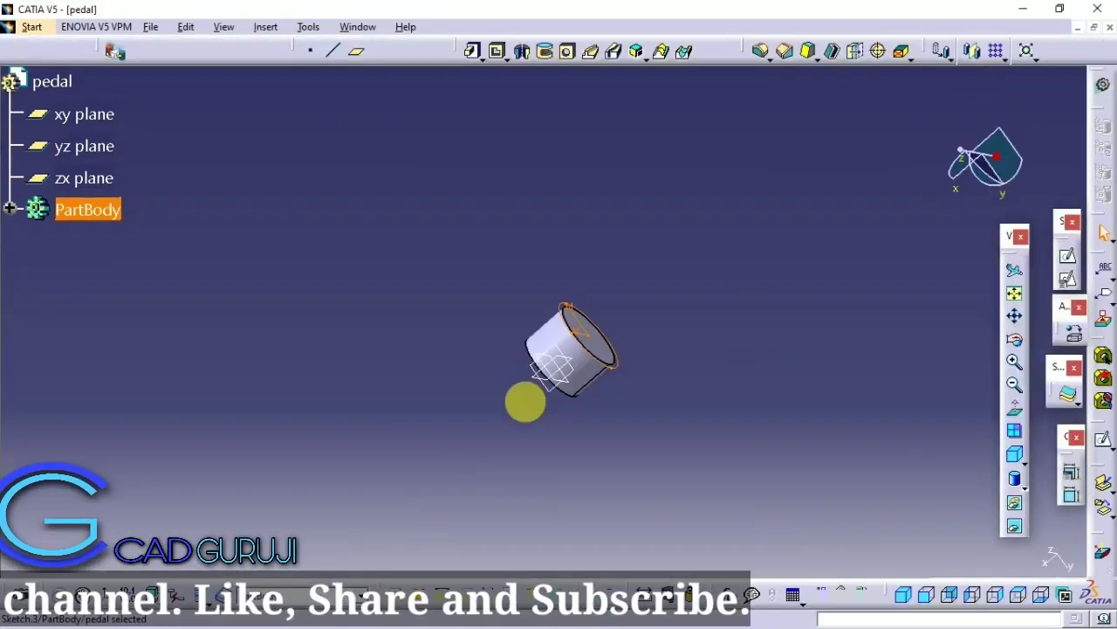
click(472, 51)
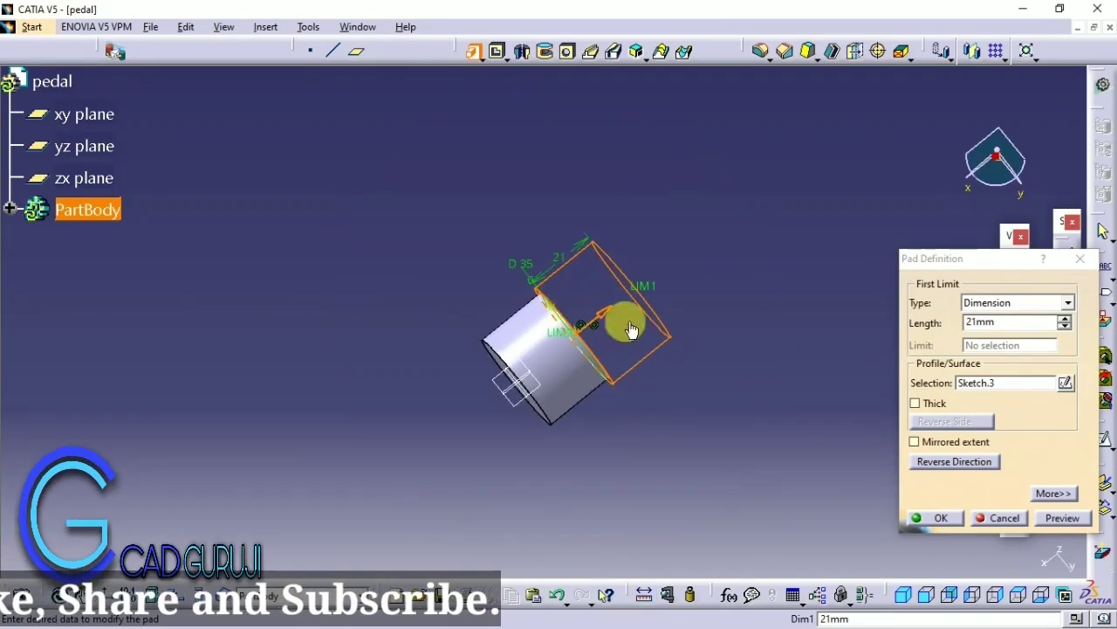
key(Return)
click(723, 317)
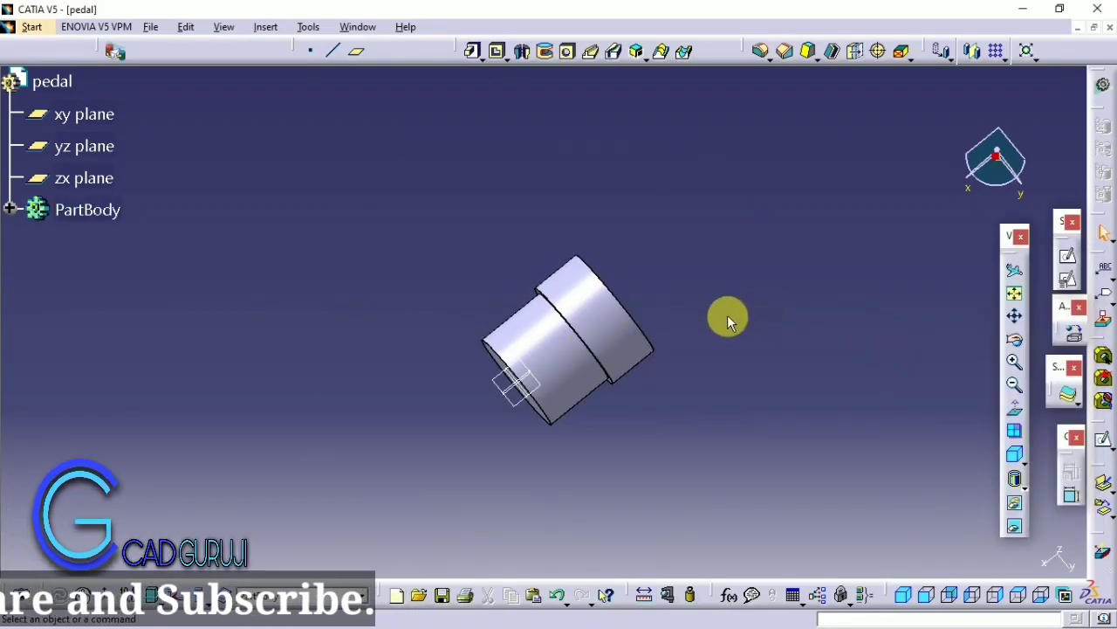
middle_drag(724, 317, 536, 401)
click(679, 277)
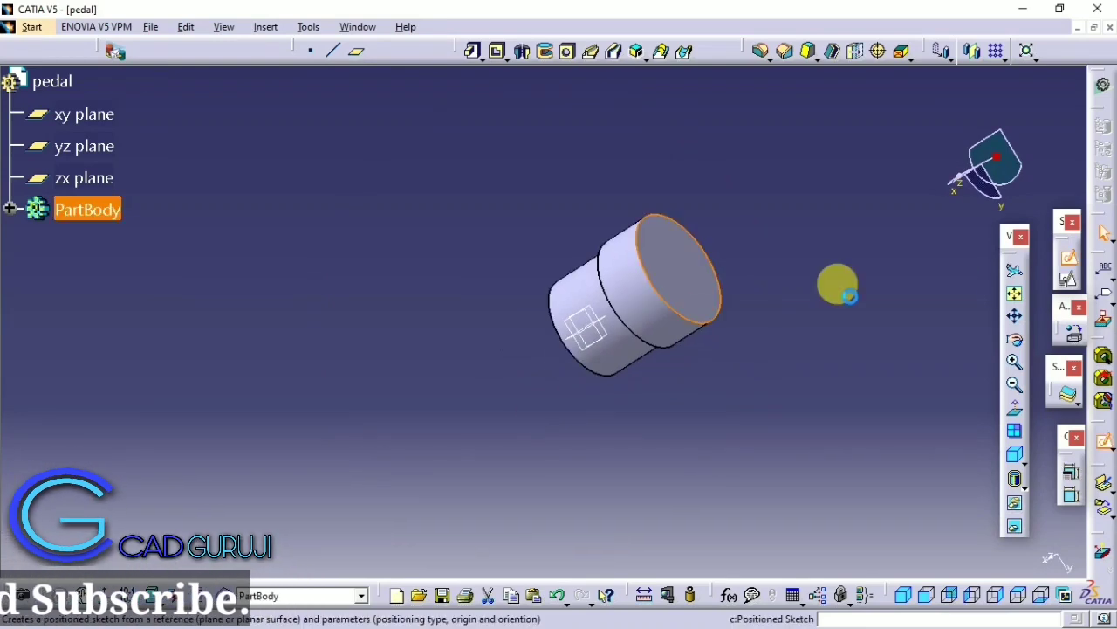
click(1068, 255)
Step: Draw a circle centred at the origin on the new end face
click(447, 594)
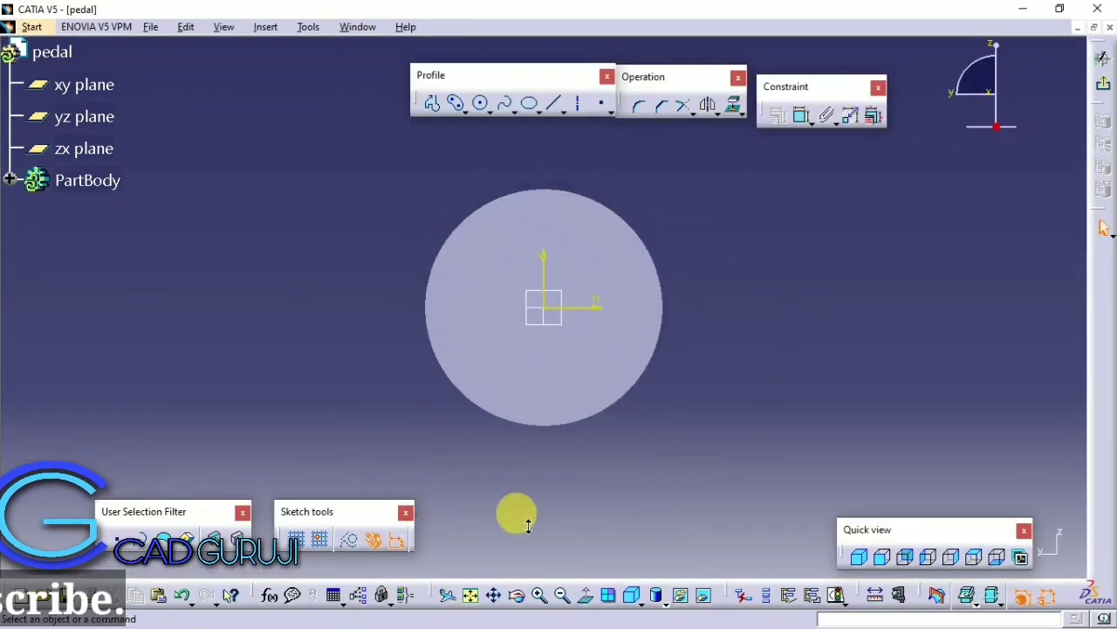
click(480, 103)
click(546, 307)
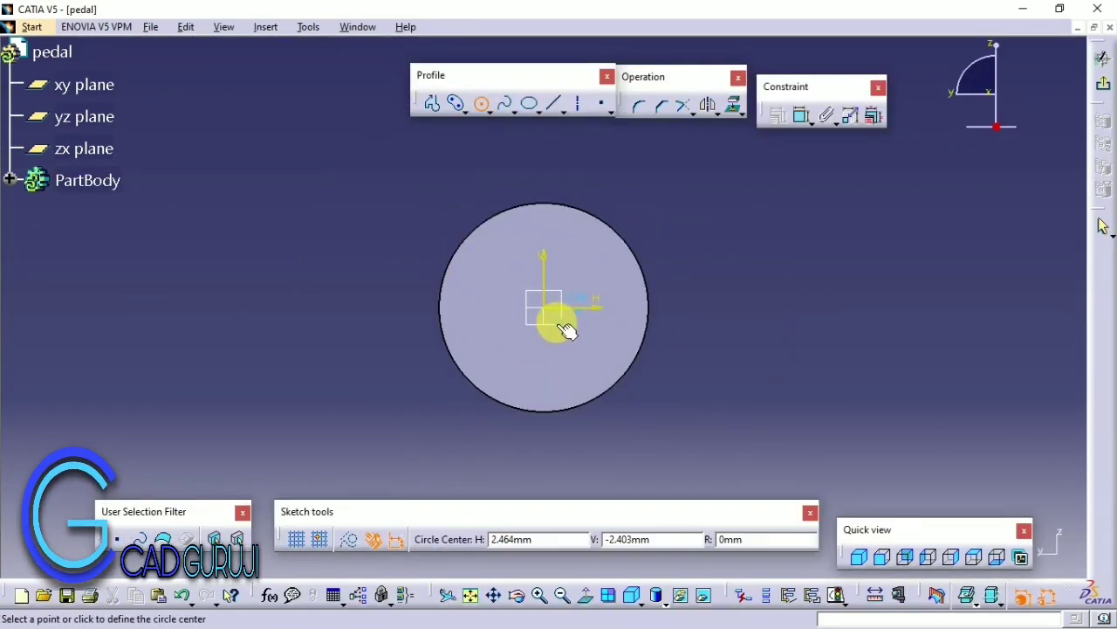
Step: Dimension the outer circle's diameter to make the collar slightly wider
click(515, 192)
double_click(559, 237)
click(801, 116)
click(681, 242)
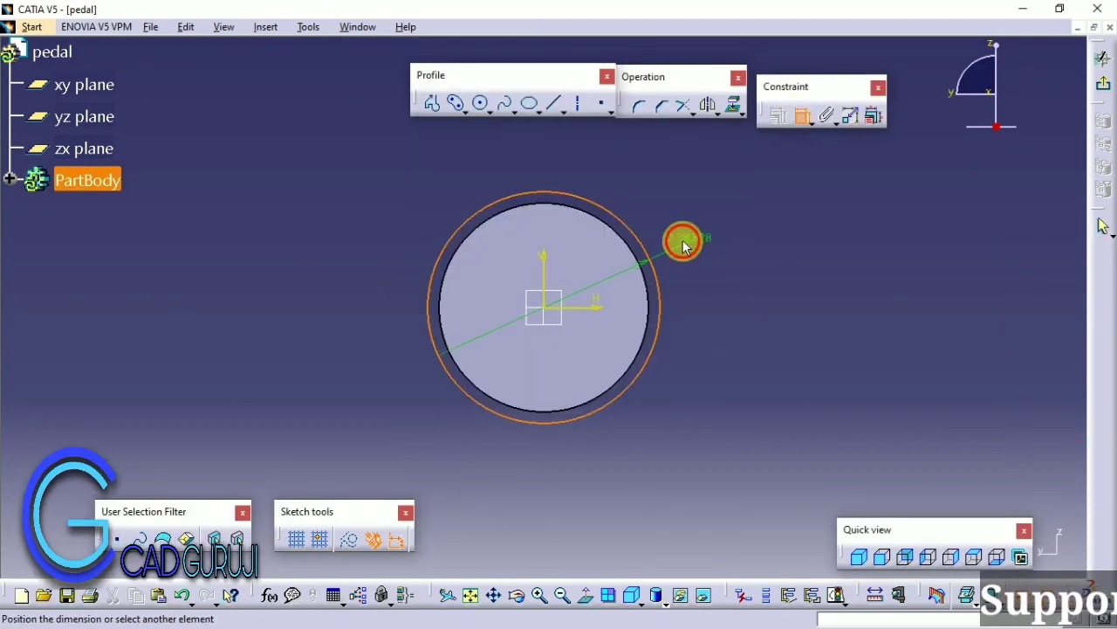
click(689, 237)
double_click(690, 237)
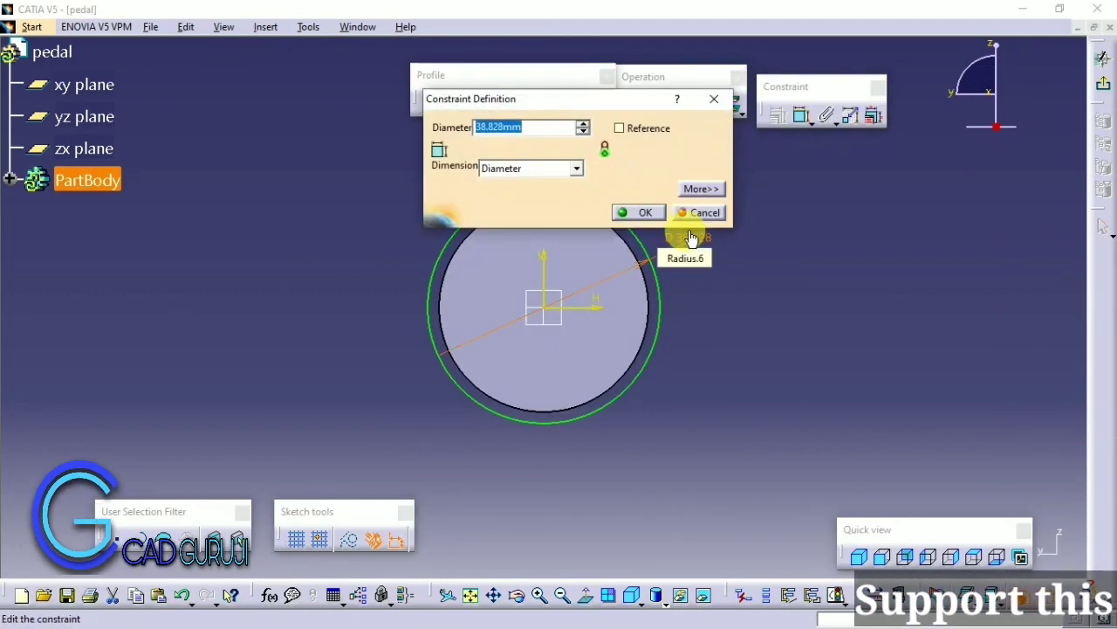
key(Return)
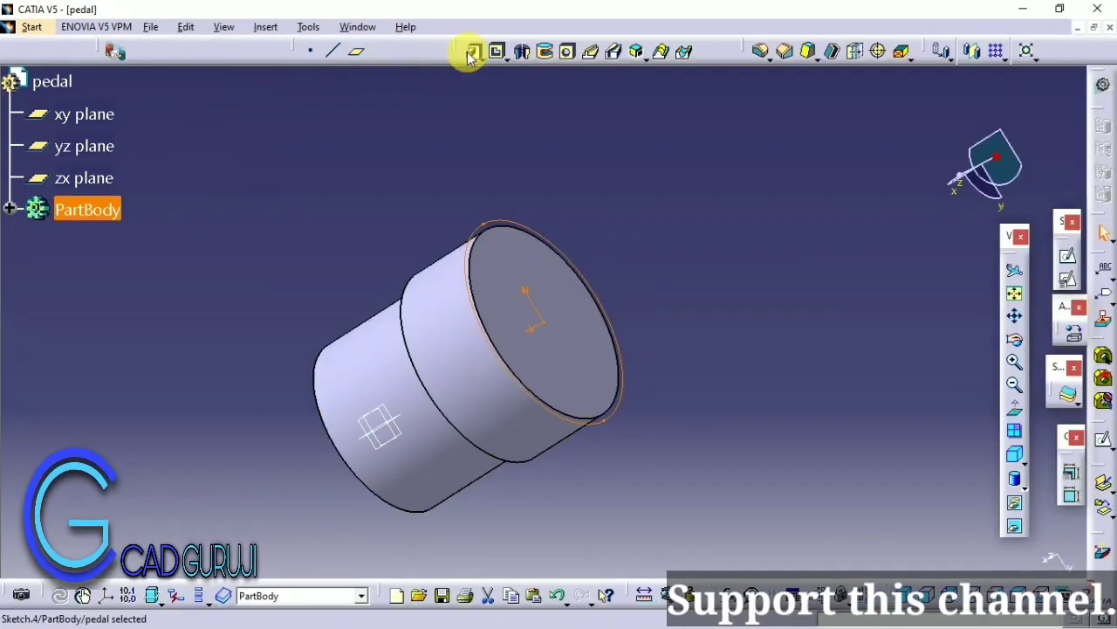
Step: Pad a thin collar as Pad.3 and start a sketch on its front face
click(472, 50)
key(Return)
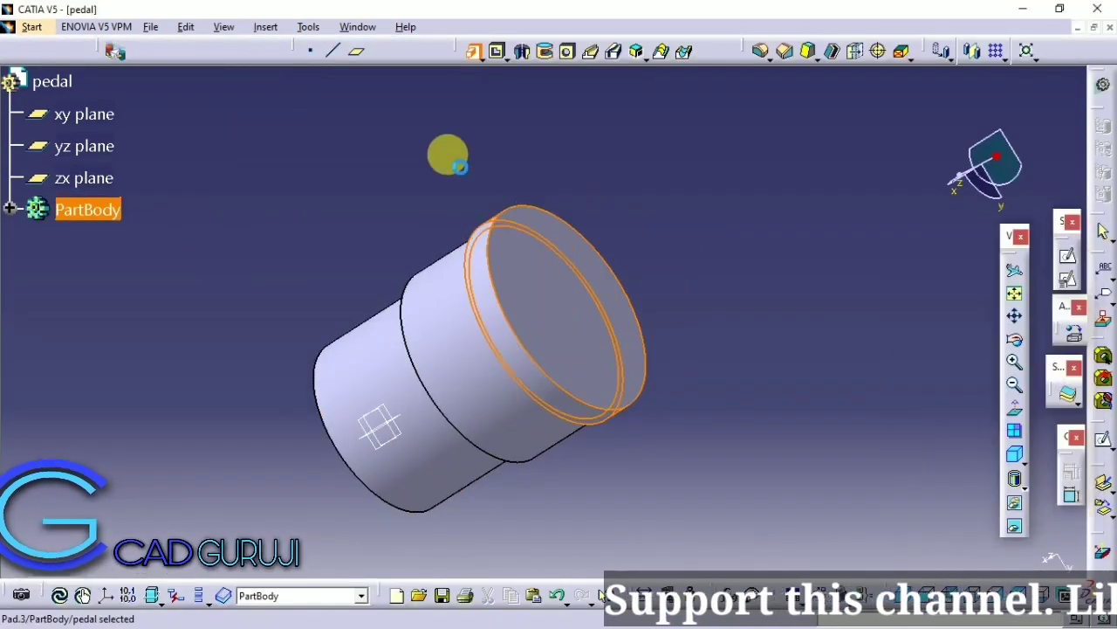
click(572, 376)
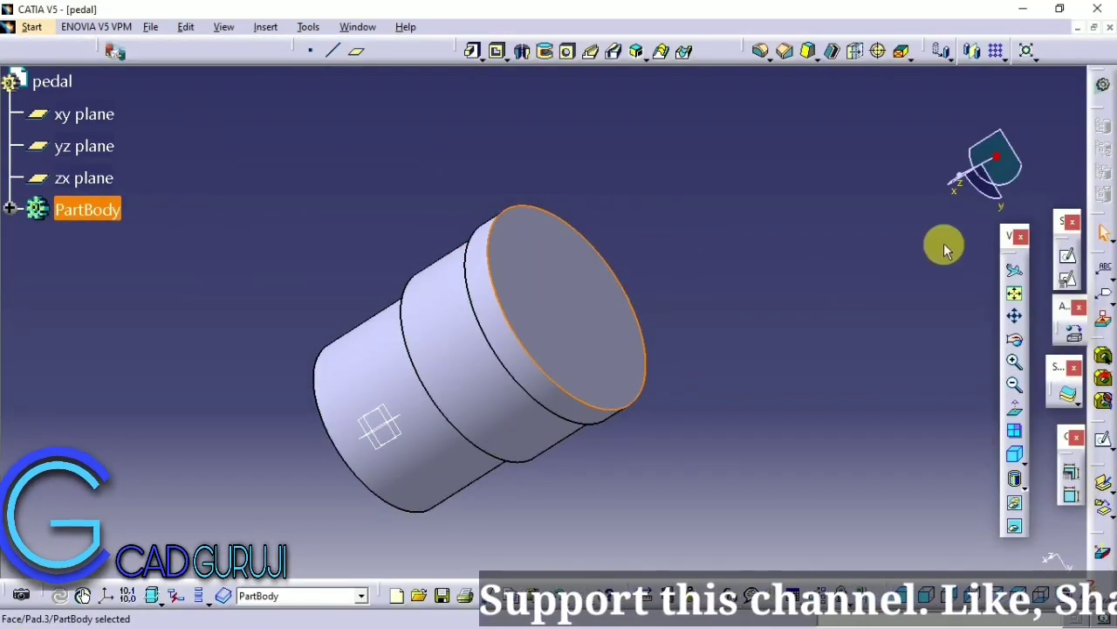
click(1072, 259)
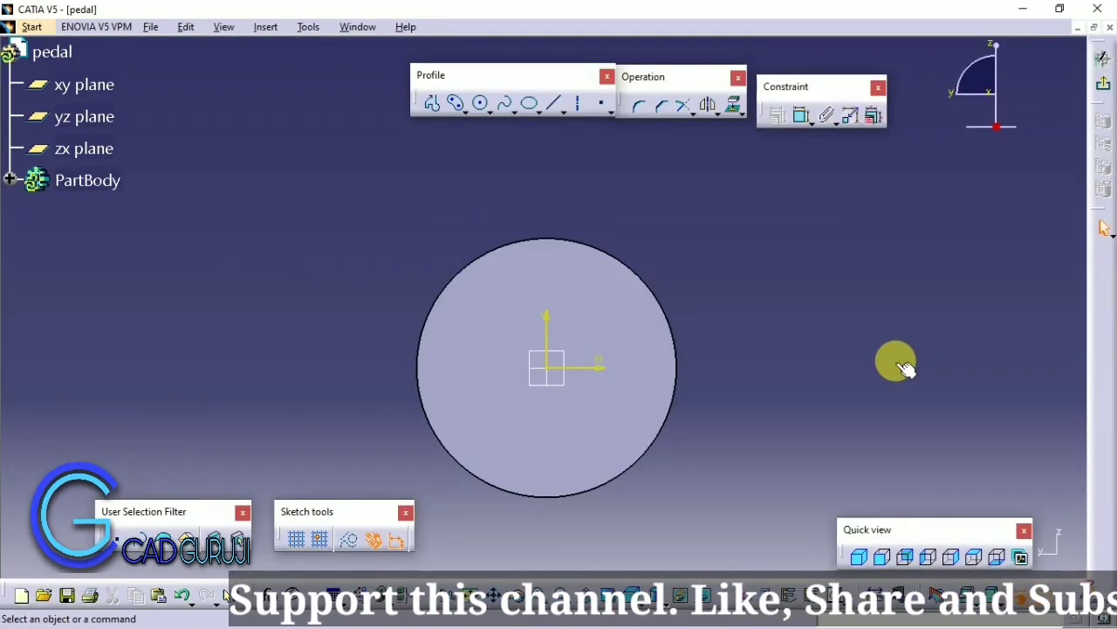
Step: Sketch a circle centred at the origin on the collar's front face
click(480, 103)
click(546, 368)
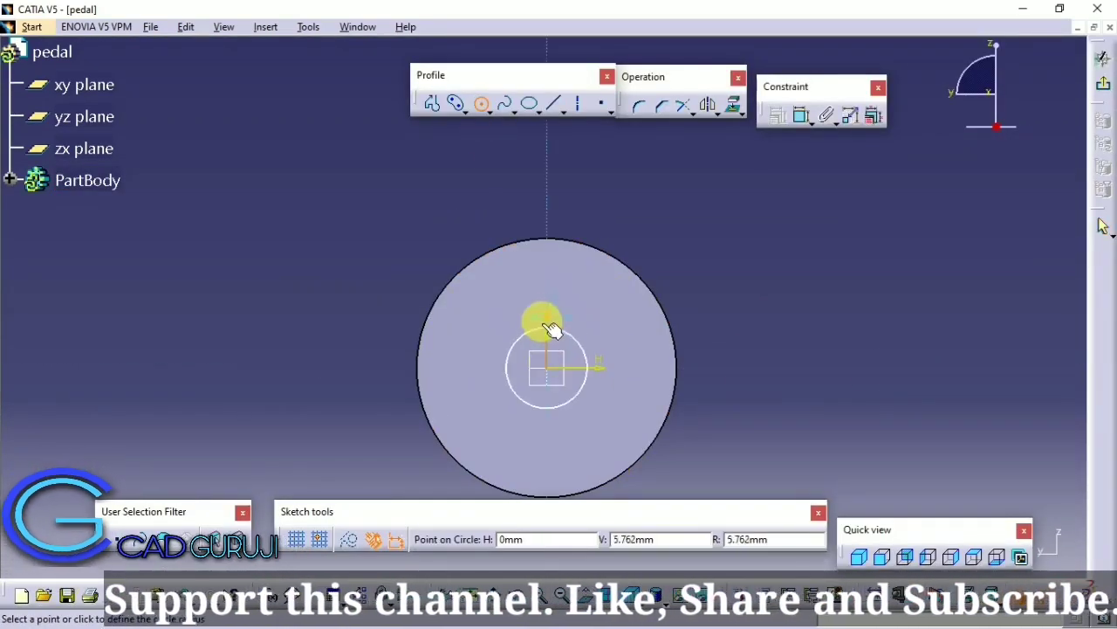
click(546, 316)
click(1105, 89)
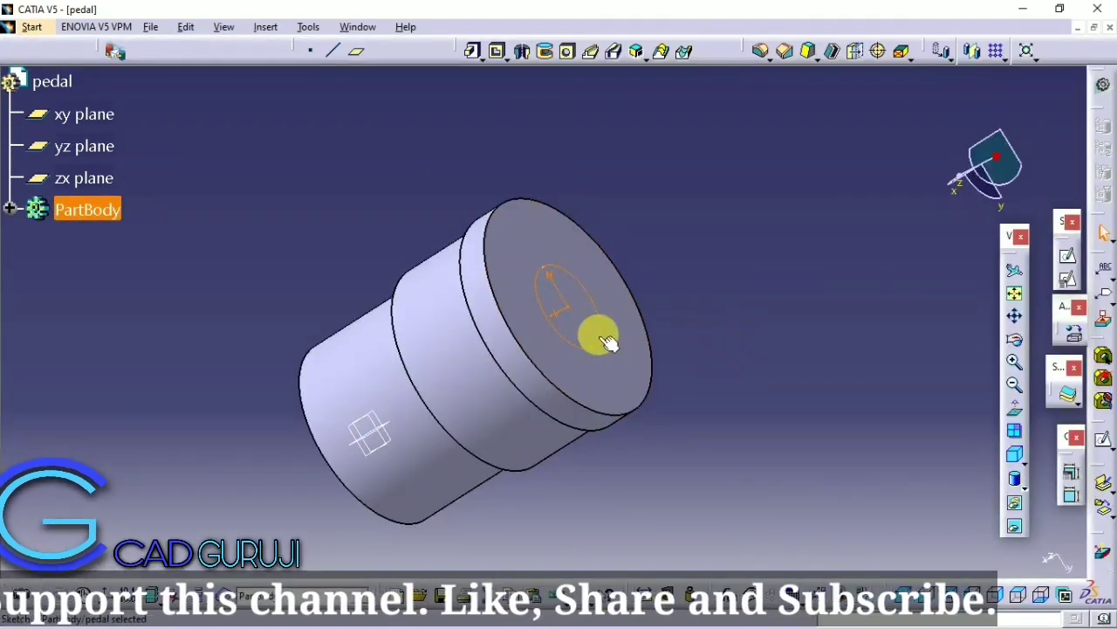
Step: Reopen the sketch and constrain the circle's diameter to 32 mm
double_click(606, 343)
click(802, 114)
click(594, 332)
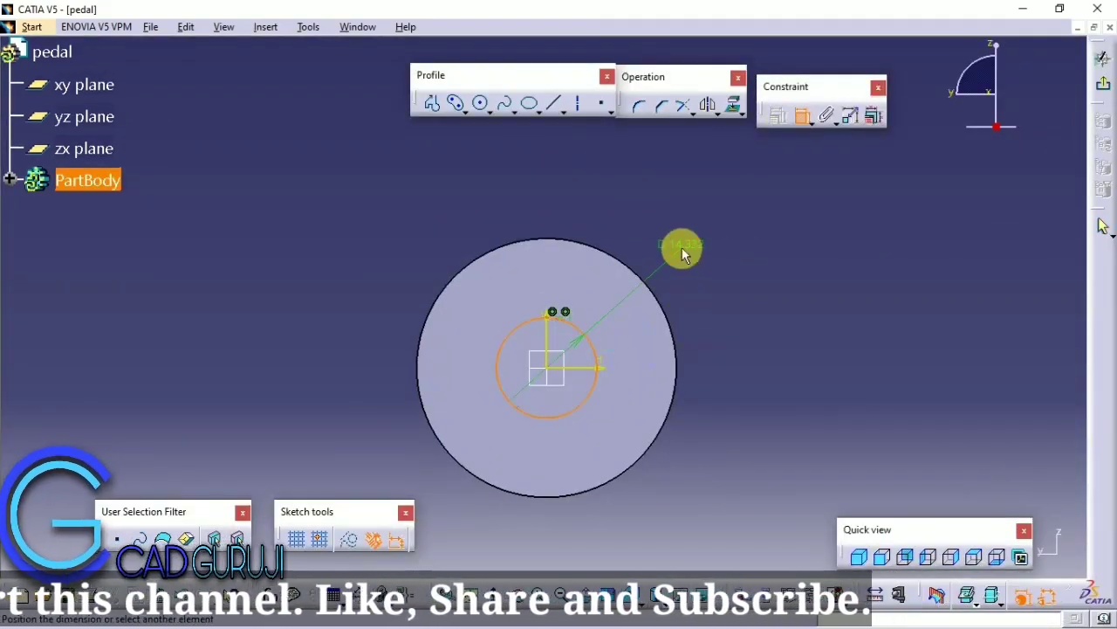
click(686, 249)
double_click(692, 253)
text(32)
key(Return)
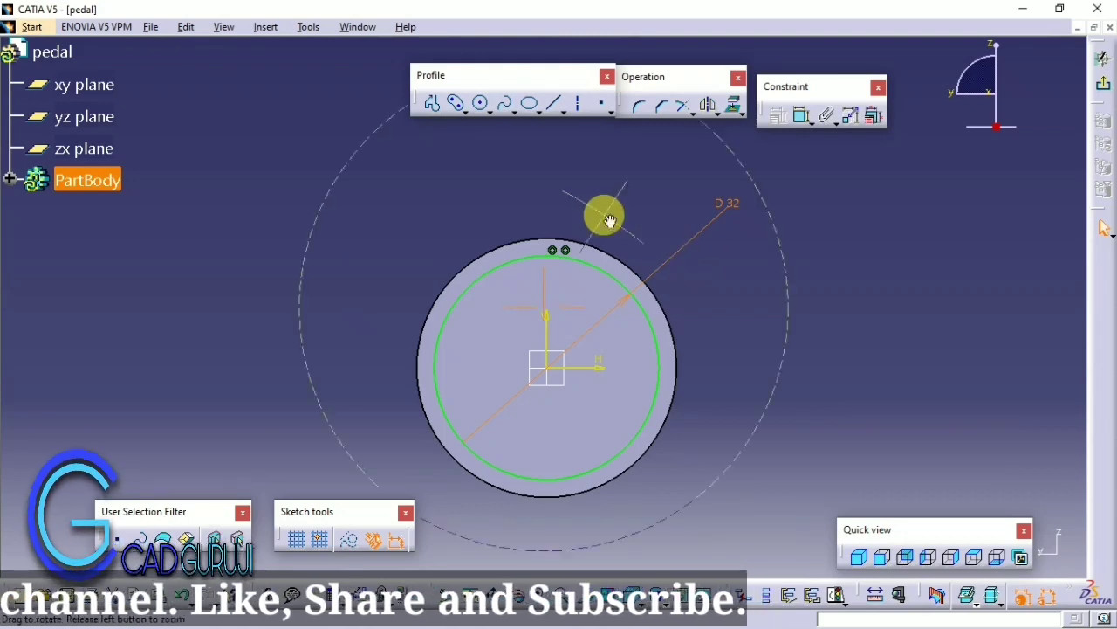
Step: Exit the sketch and pad the 32 mm circle 35 mm
middle_drag(594, 204, 611, 250)
click(1105, 86)
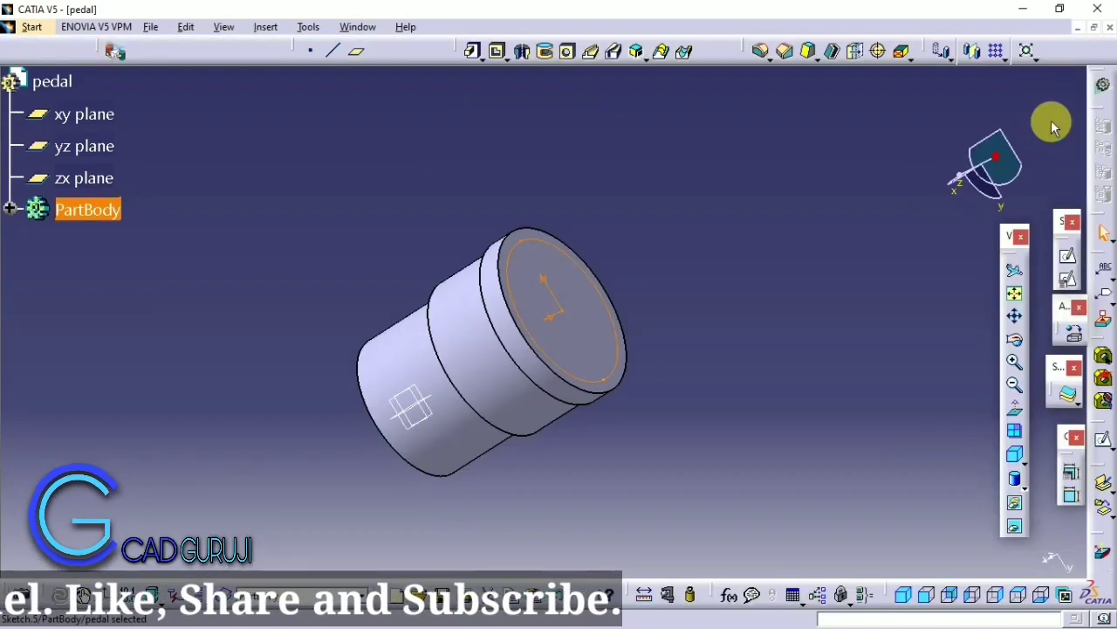
click(473, 50)
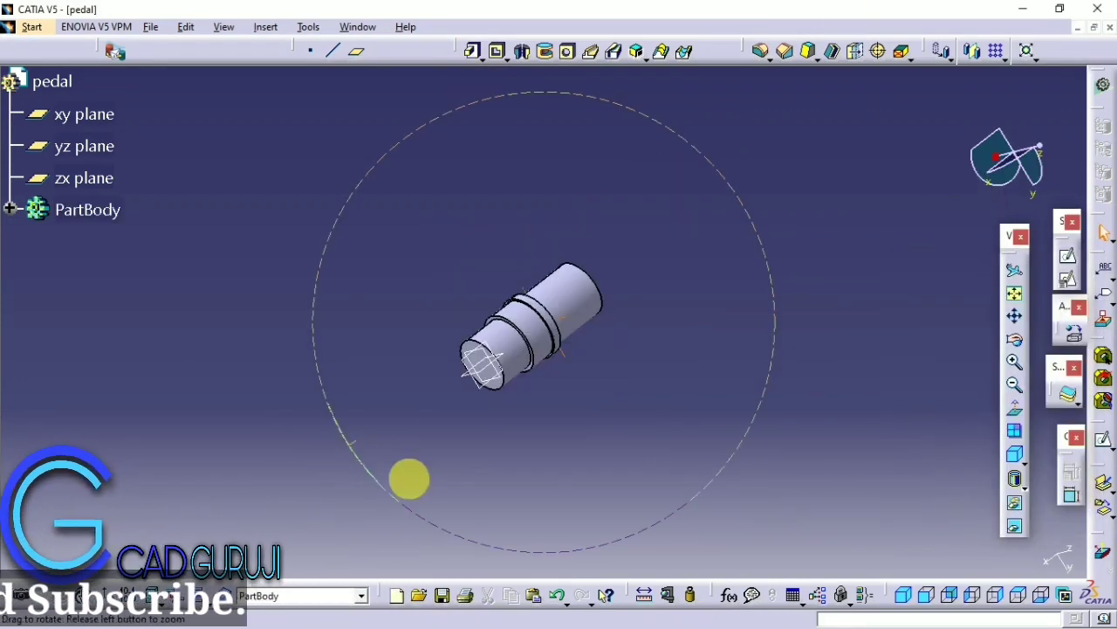
Step: Create a positioned sketch on the pedal's xy plane, accepting the default placement
middle_drag(410, 478, 512, 379)
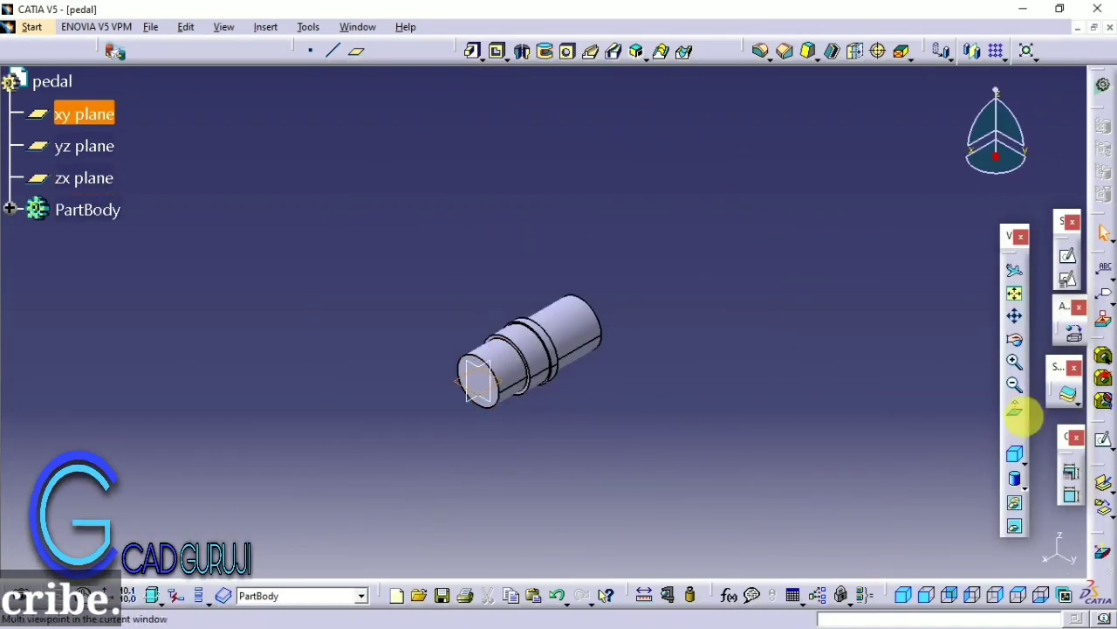
click(1066, 256)
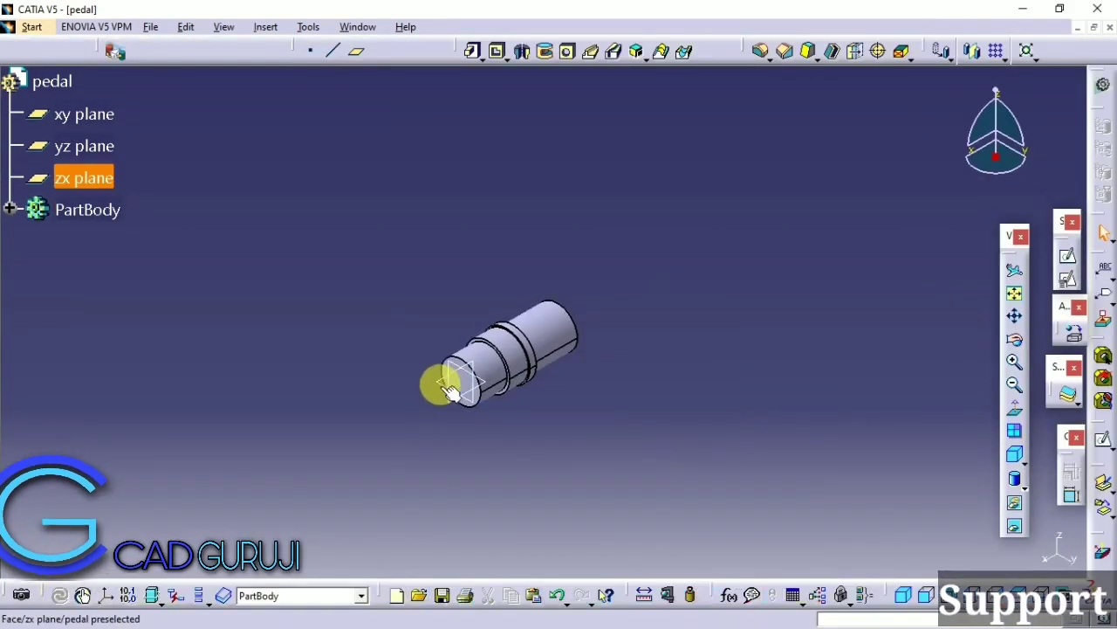
click(454, 380)
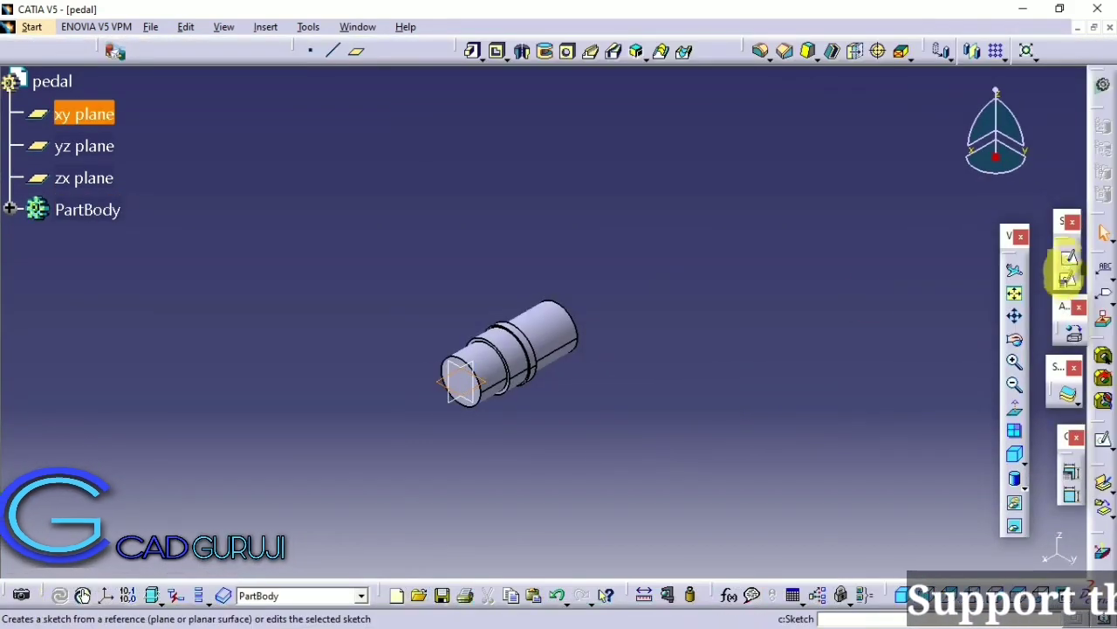
click(1067, 276)
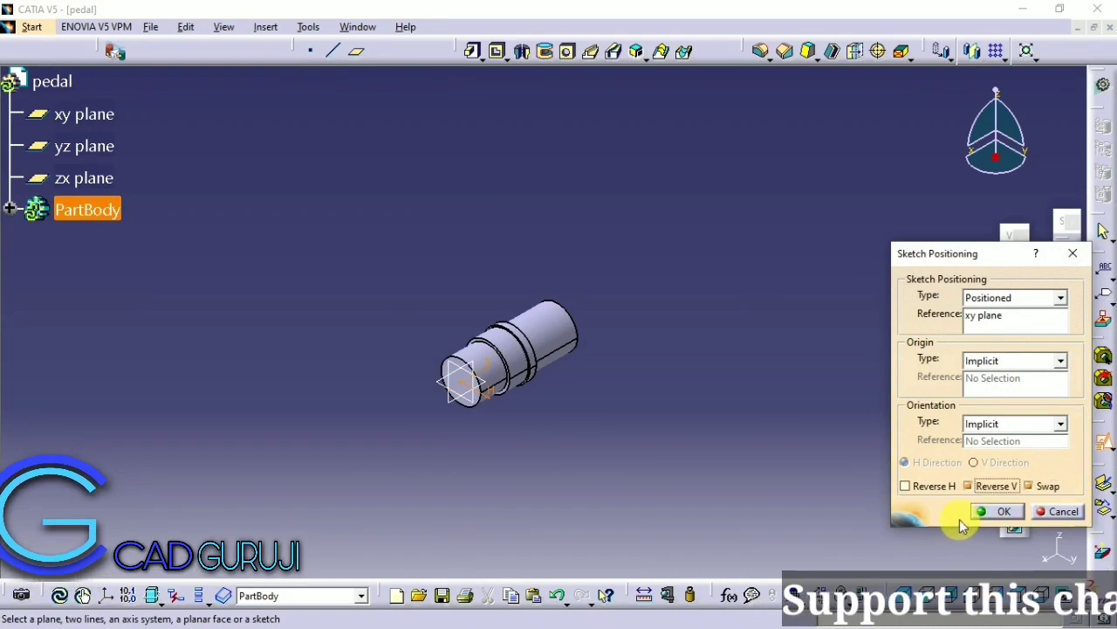
click(996, 513)
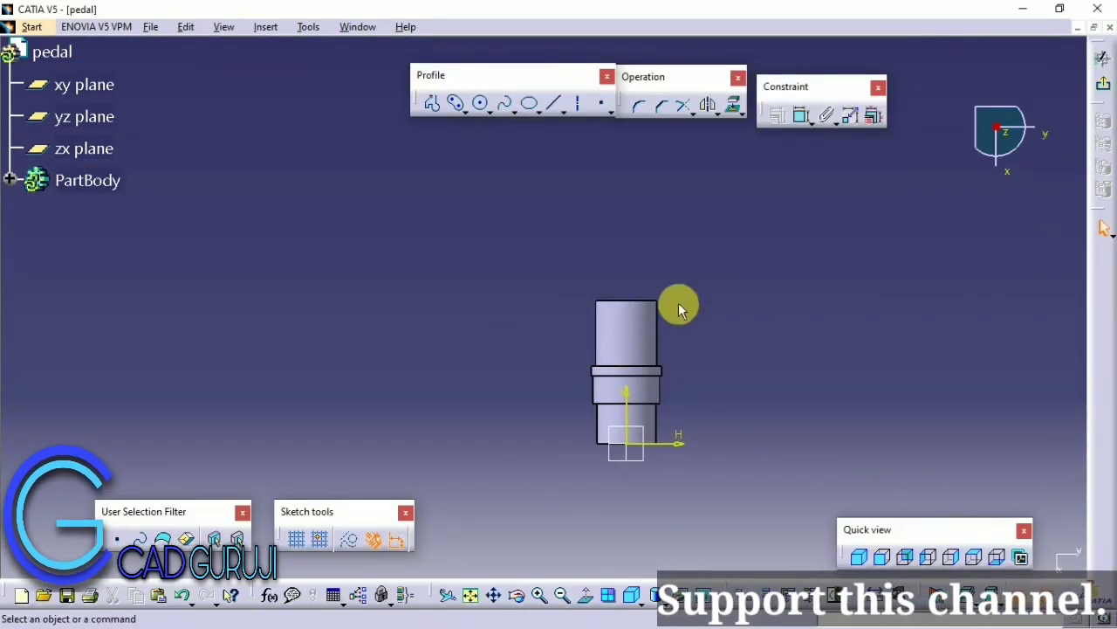
middle_drag(566, 314, 631, 314)
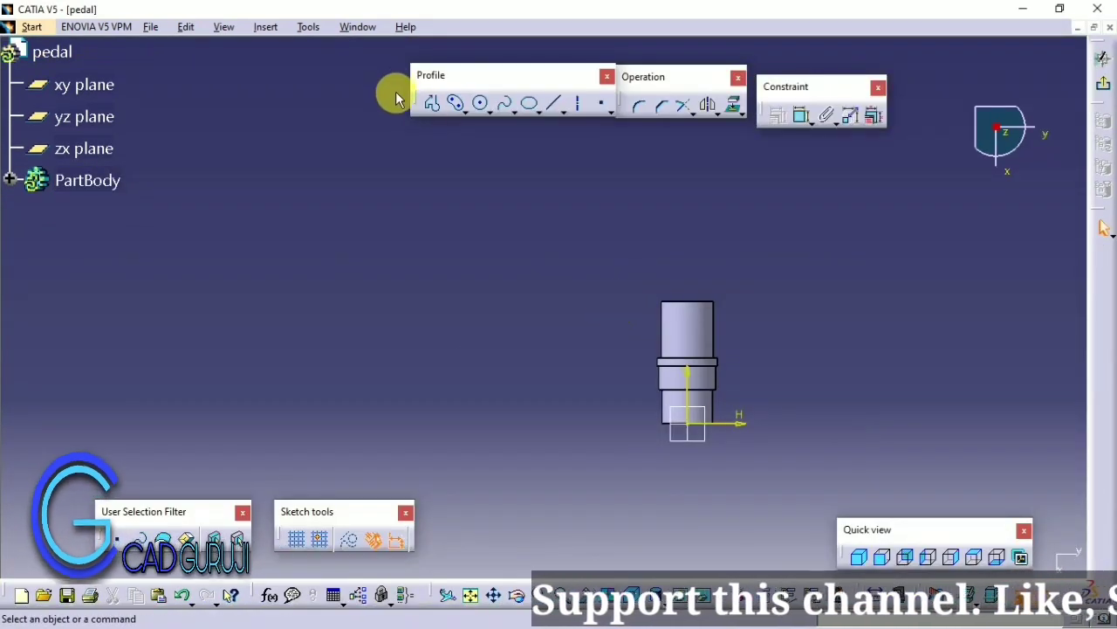
Step: Profile the arm: slanted edge, long top edge leftward, short vertical end, bottom edge back
click(433, 105)
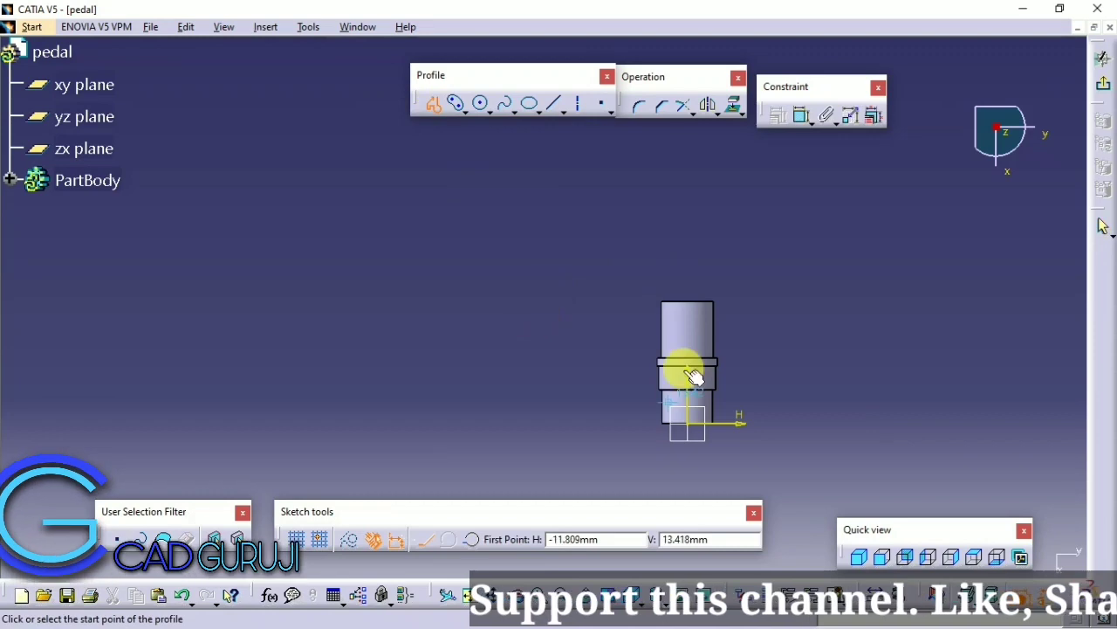
click(590, 284)
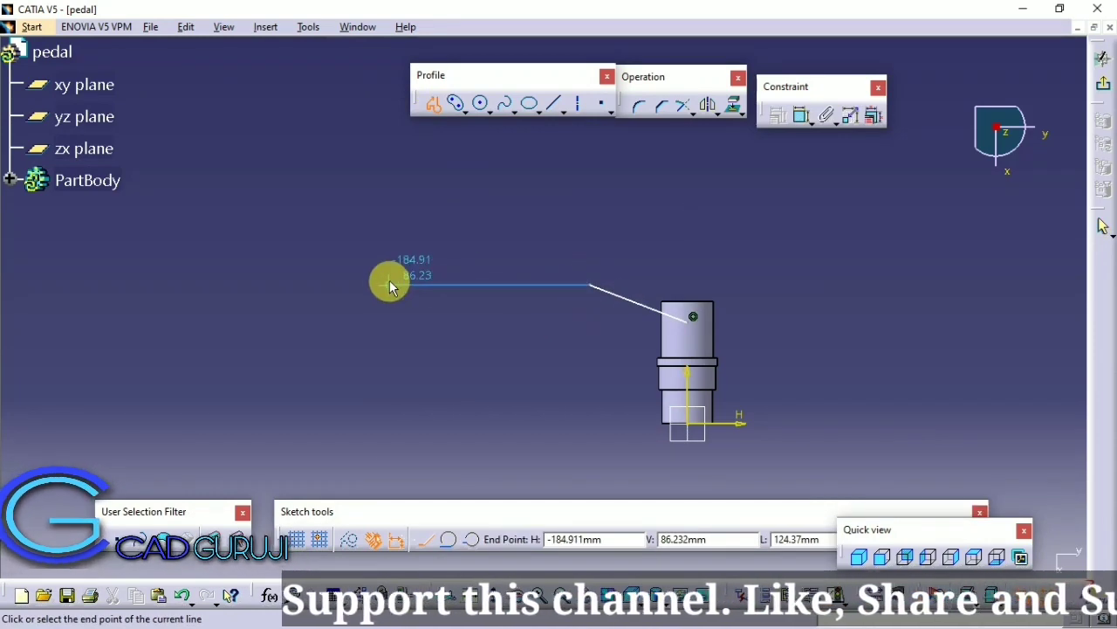
click(369, 285)
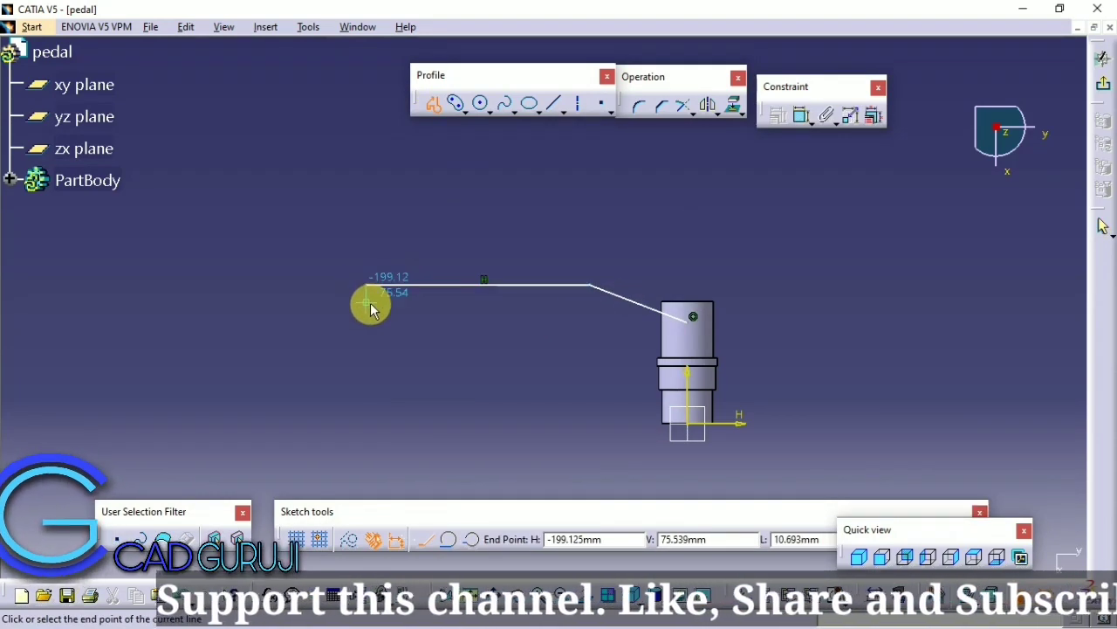
click(370, 302)
click(554, 302)
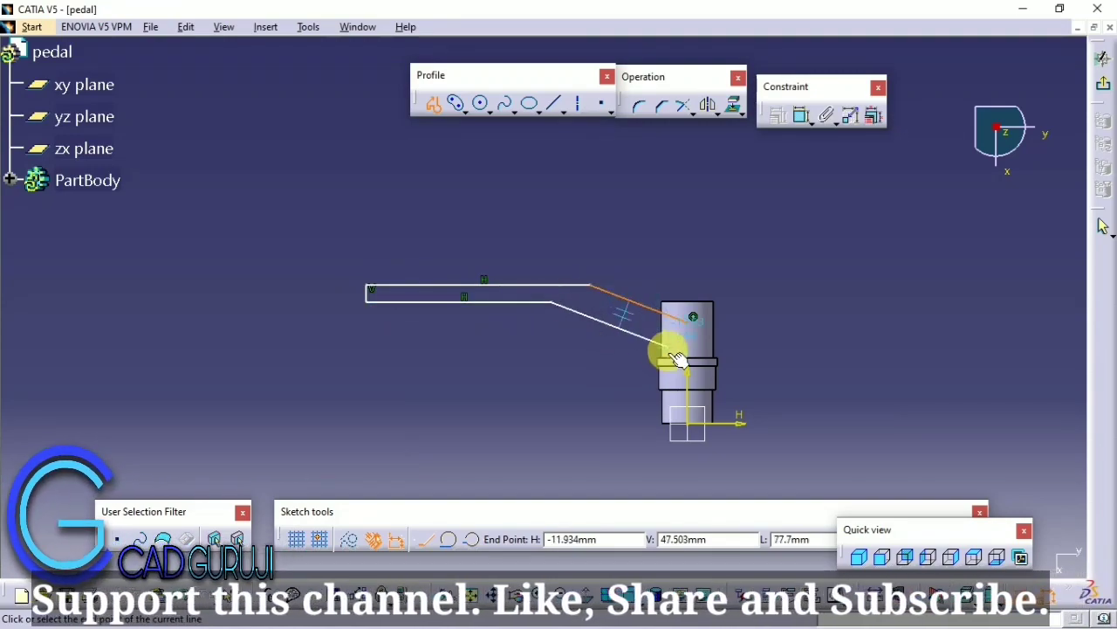
middle_drag(680, 361, 589, 342)
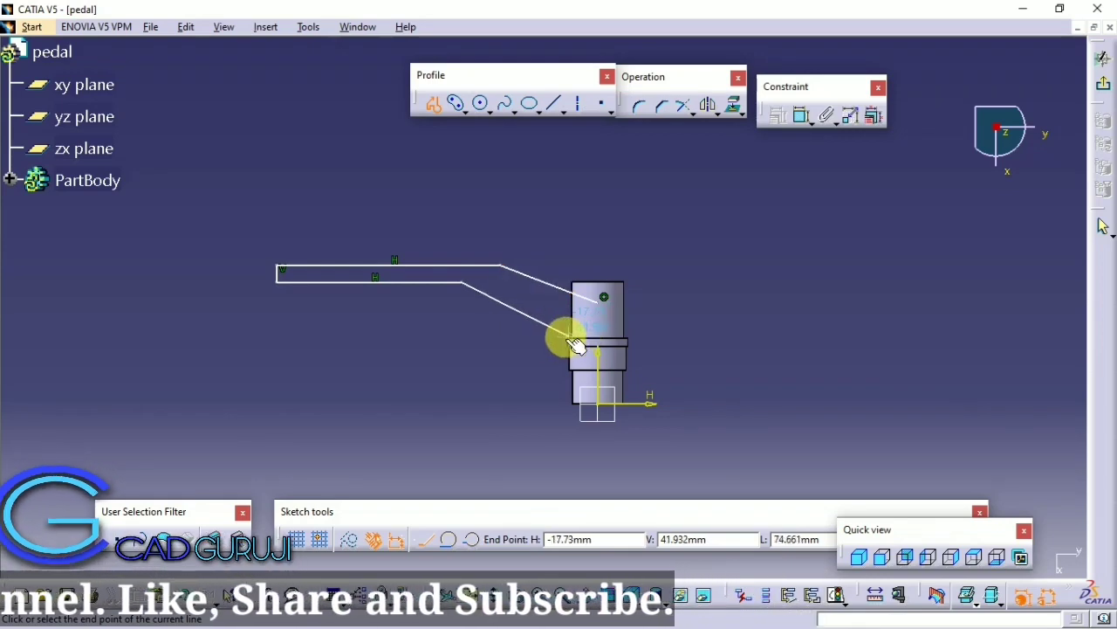
Step: Close the profile on the pivot and make its endpoint coincident with the part edge
double_click(608, 312)
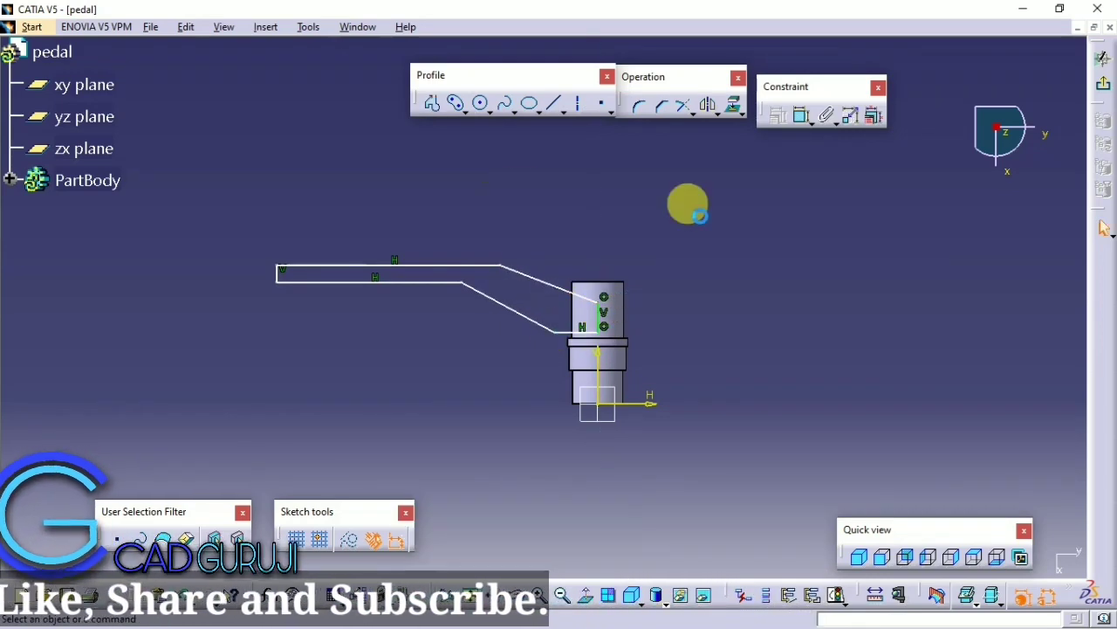
middle_drag(530, 285, 716, 294)
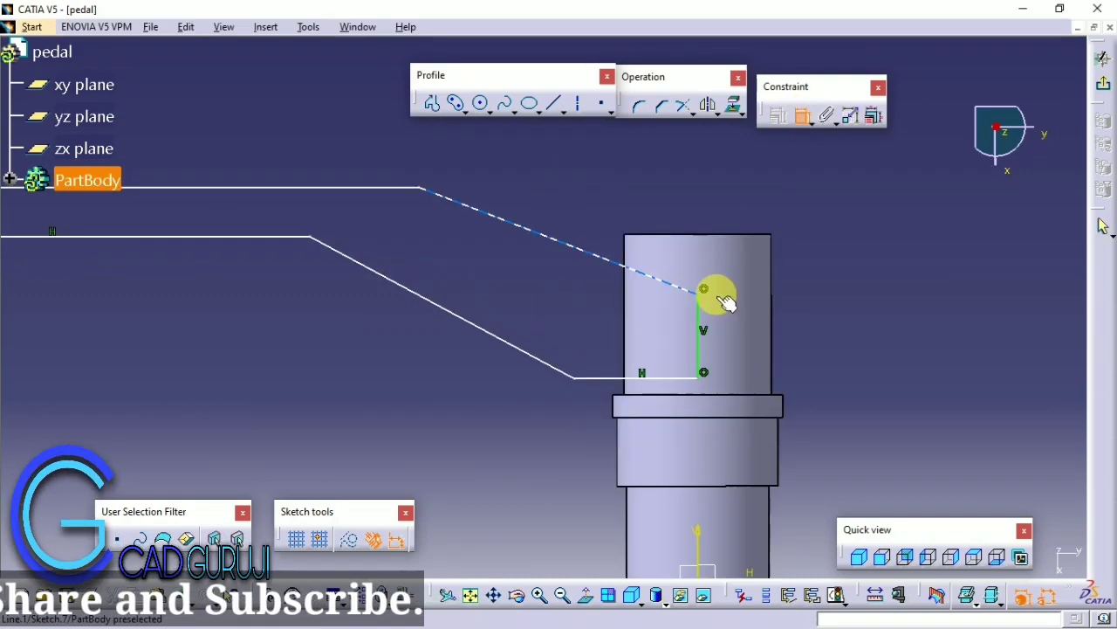
click(802, 116)
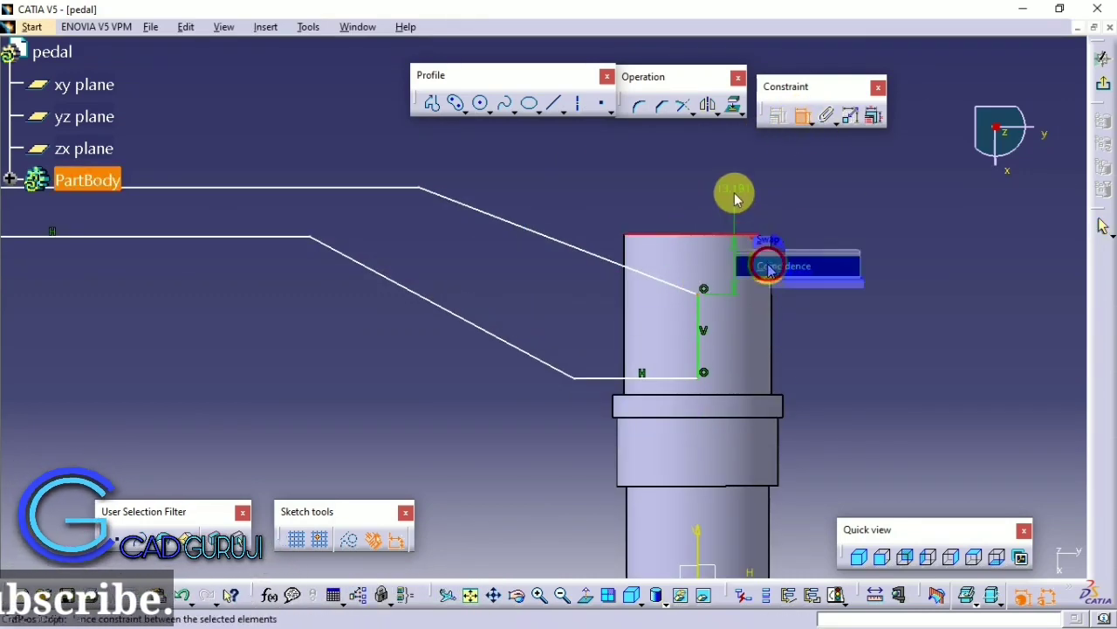
middle_drag(699, 235, 698, 288)
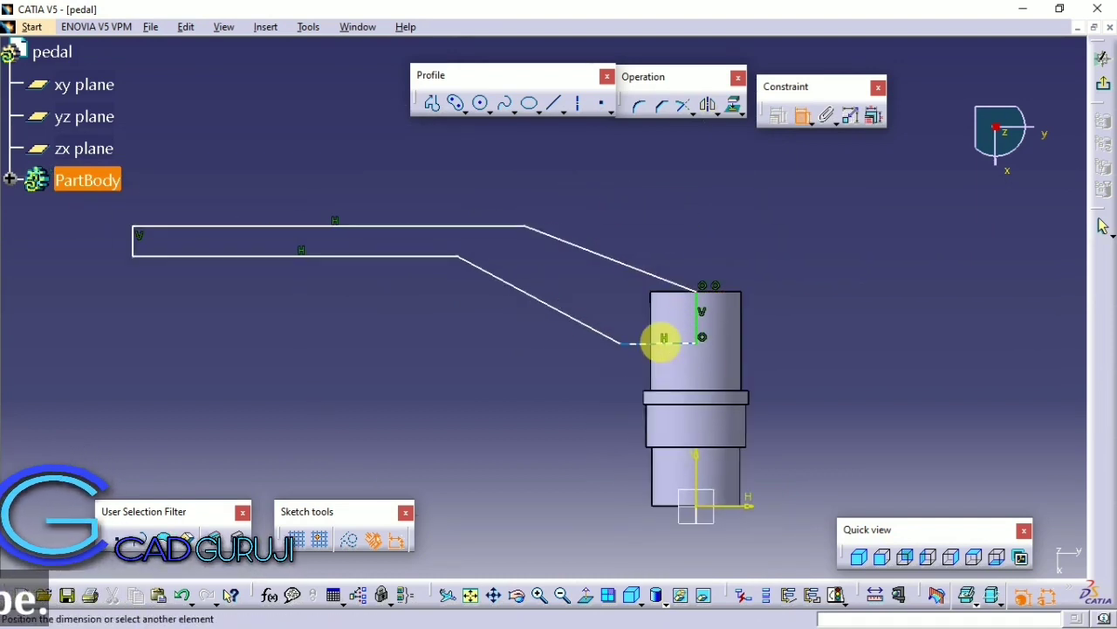
right_click(531, 373)
click(581, 501)
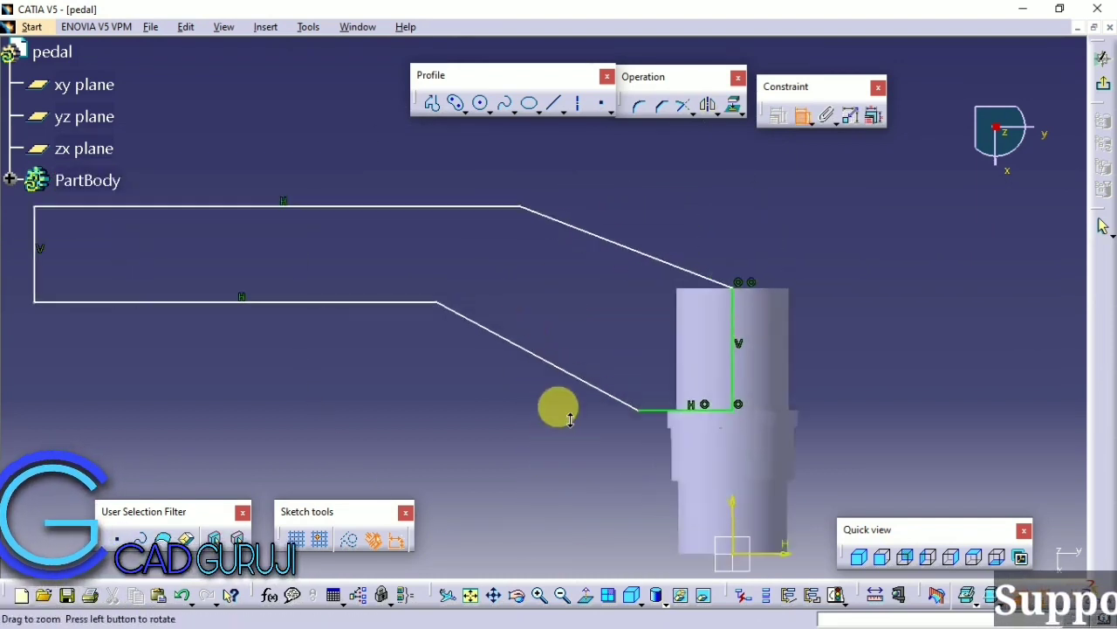
middle_drag(556, 404, 645, 426)
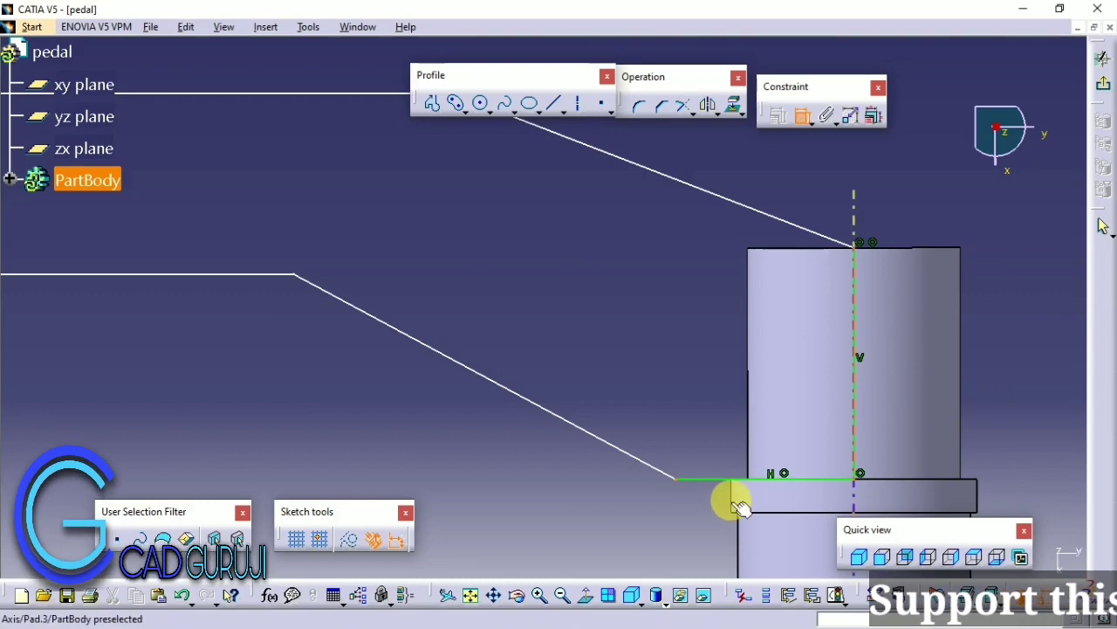
middle_drag(738, 506, 681, 300)
Step: Project the pivot cylinder's silhouette edges and attach the arm's lower corner to them
click(736, 108)
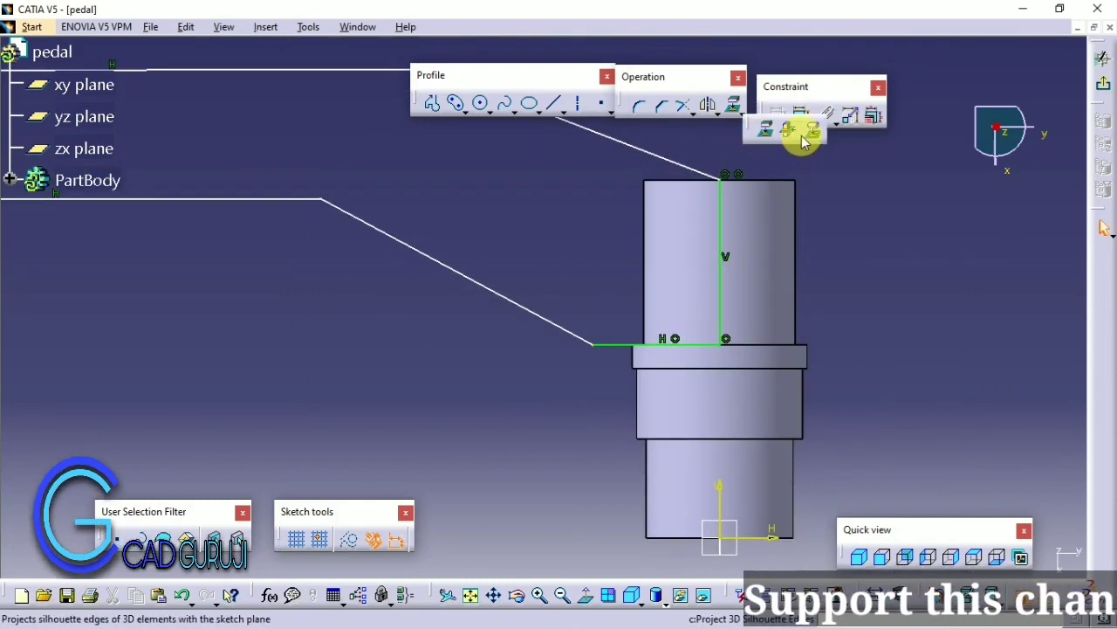
click(812, 140)
click(623, 384)
key(Return)
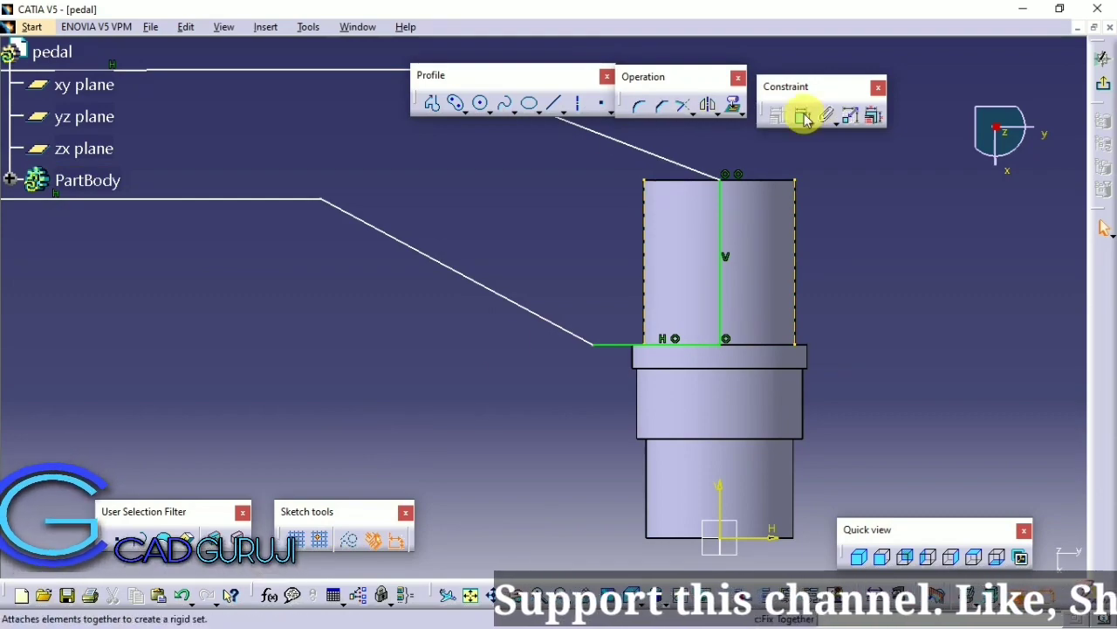
click(651, 301)
click(597, 342)
right_click(578, 216)
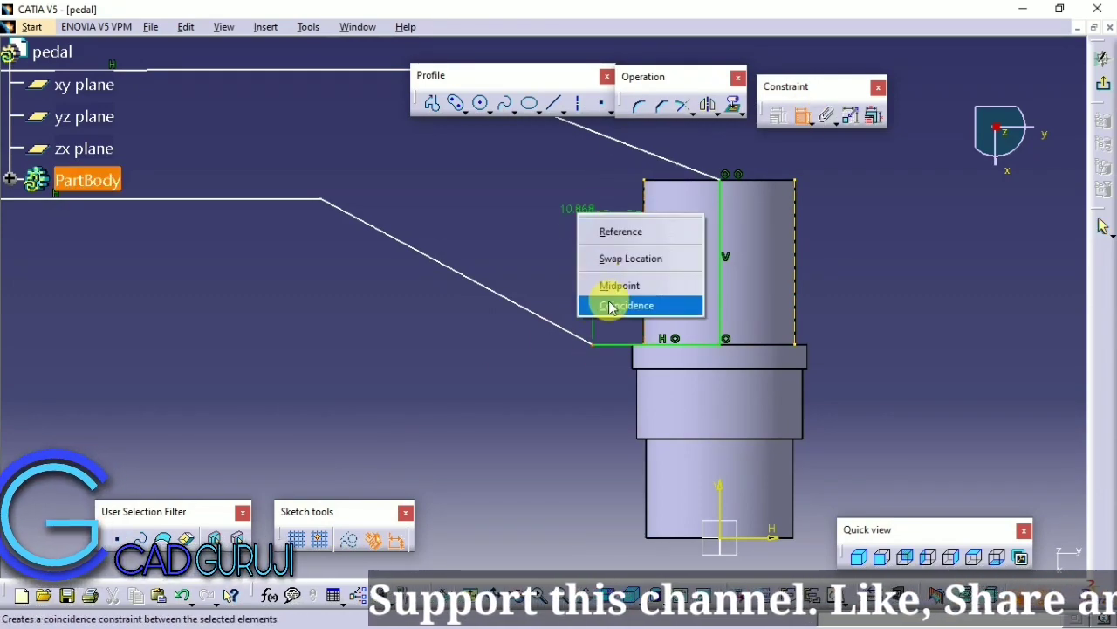
click(611, 298)
Step: Dimension a 5 mm gap between the slanted edges, then dimension the top edge to the horizontal axis
middle_drag(604, 290, 701, 289)
click(619, 312)
click(681, 192)
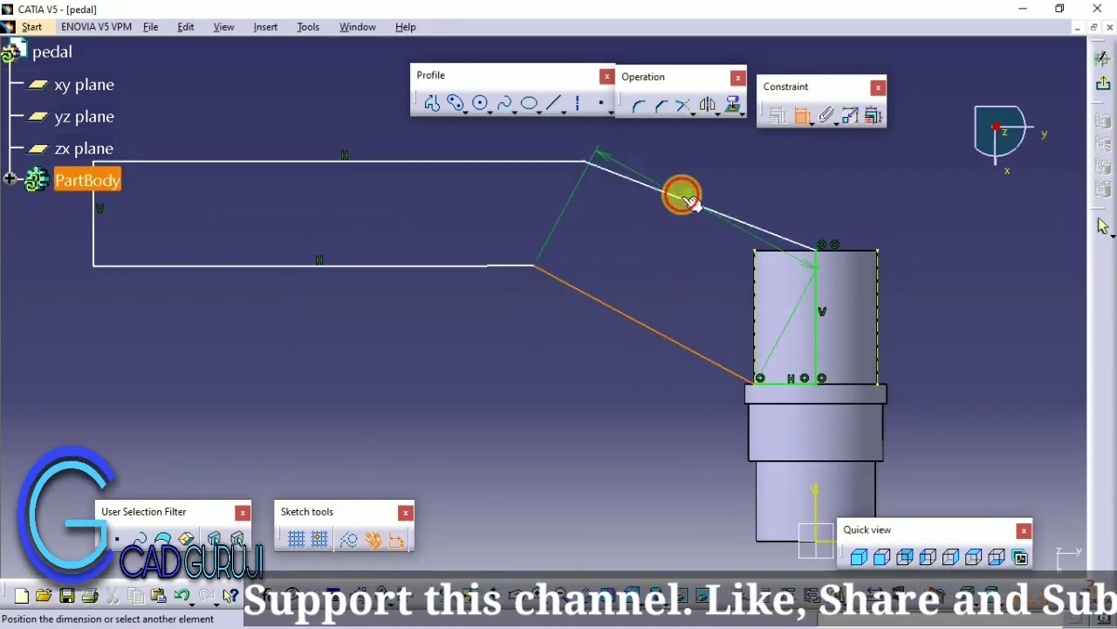
double_click(666, 256)
key(Return)
mouse_move(606, 249)
middle_down()
mouse_move(661, 239)
mouse_move(559, 215)
middle_up()
click(559, 212)
click(848, 486)
right_click(890, 305)
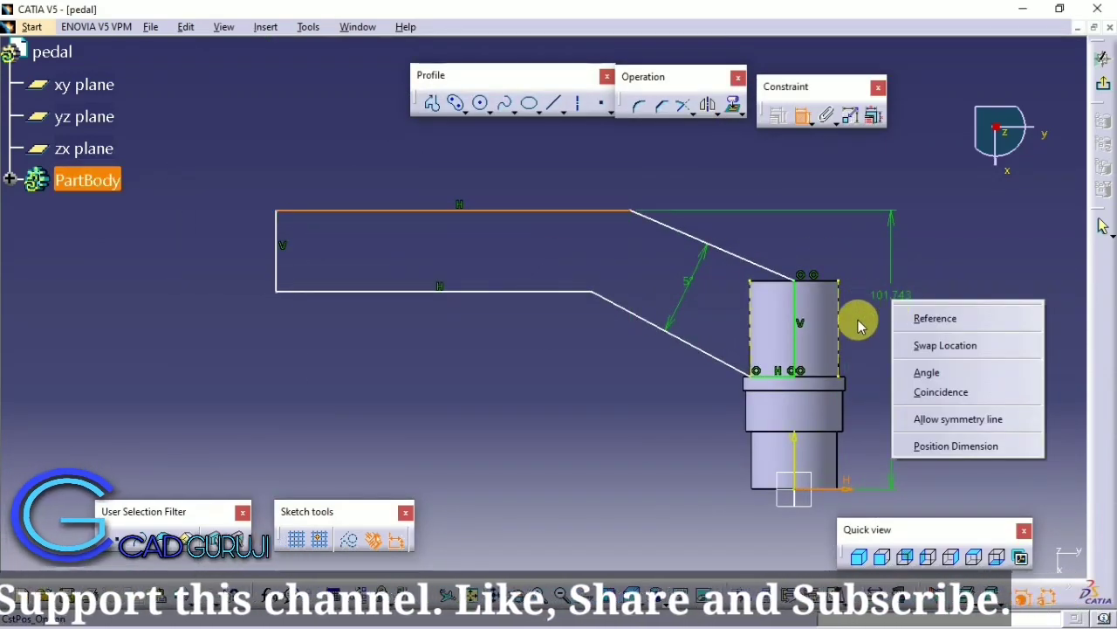
Step: Set the arm's vertical dimension to 89 and its overall width to 200
middle_drag(935, 486, 741, 292)
double_click(801, 277)
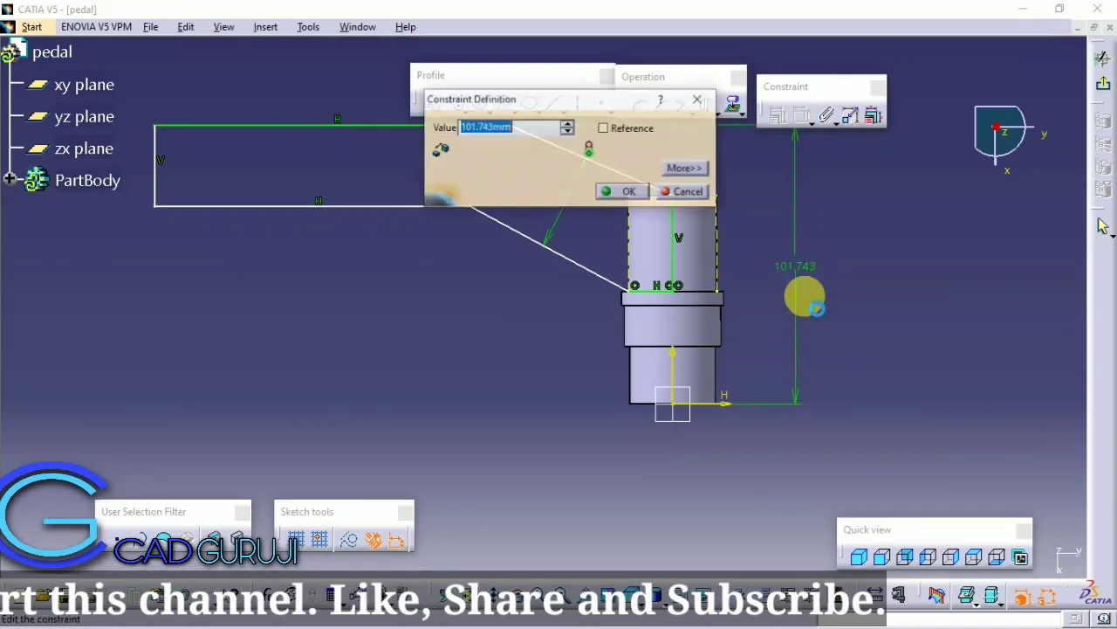
text(2)
key(Return)
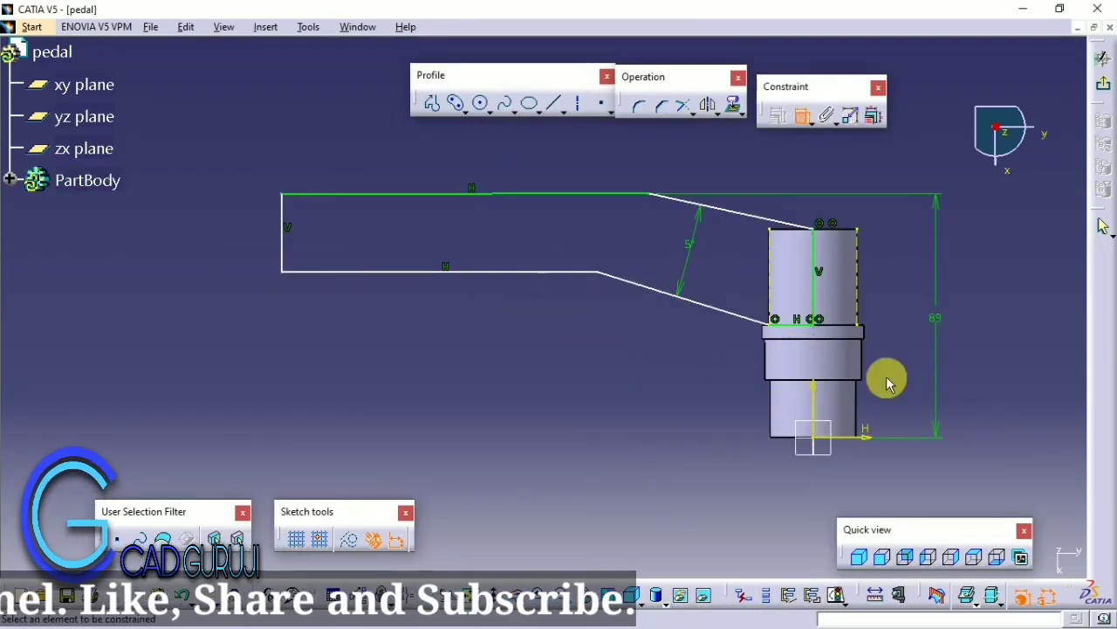
click(858, 274)
click(287, 227)
click(424, 200)
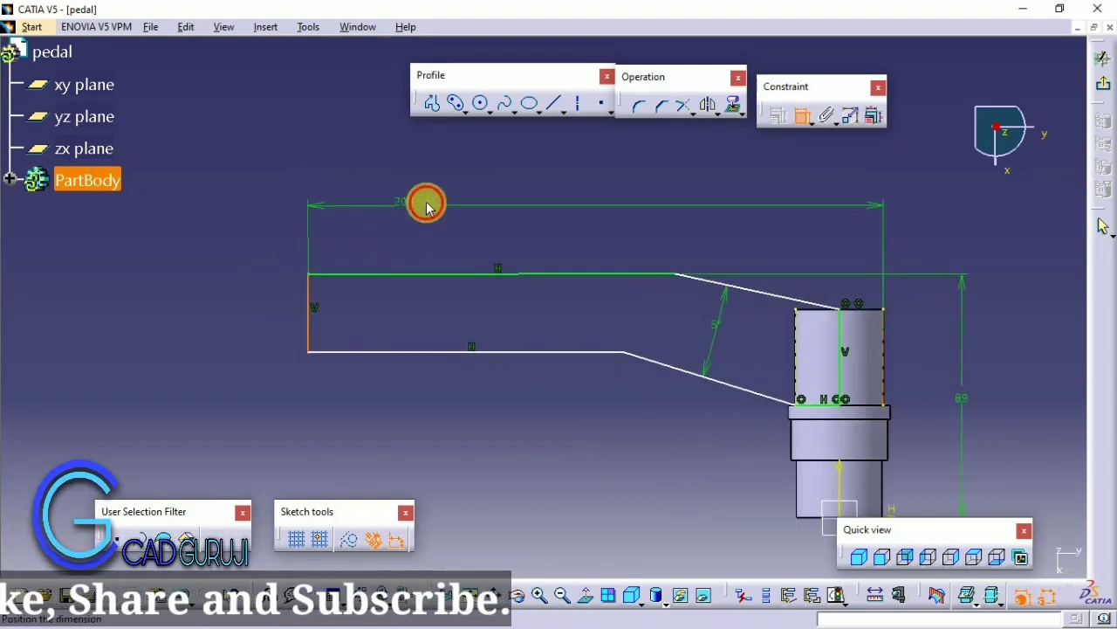
double_click(416, 192)
text(200)
key(Return)
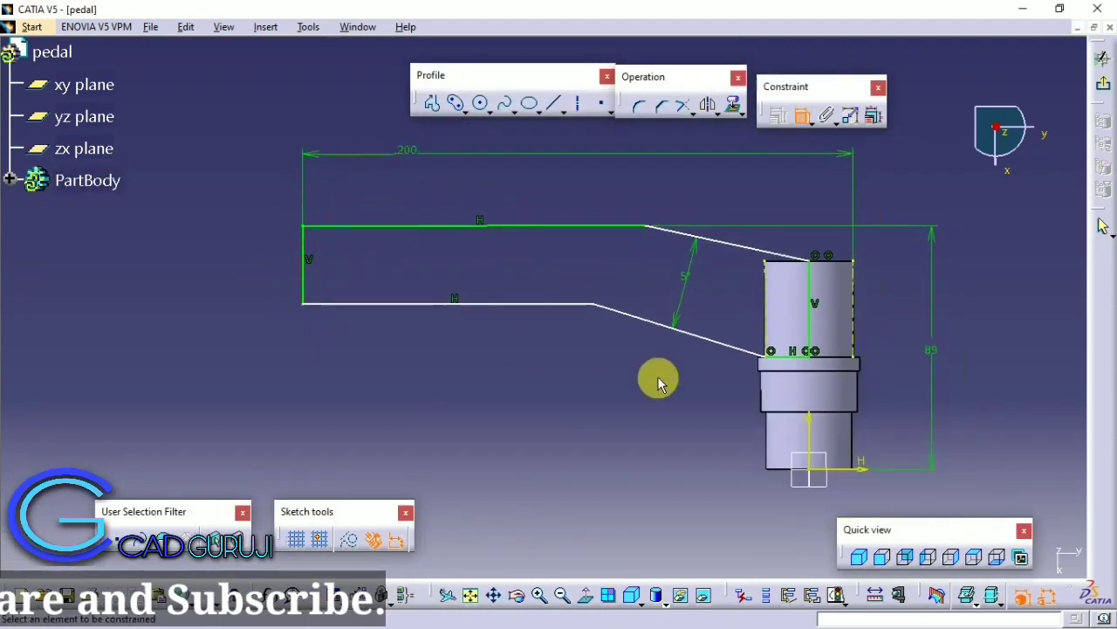
Step: Give the lower slanted line a 55 length and the left end line a 20 height
click(694, 311)
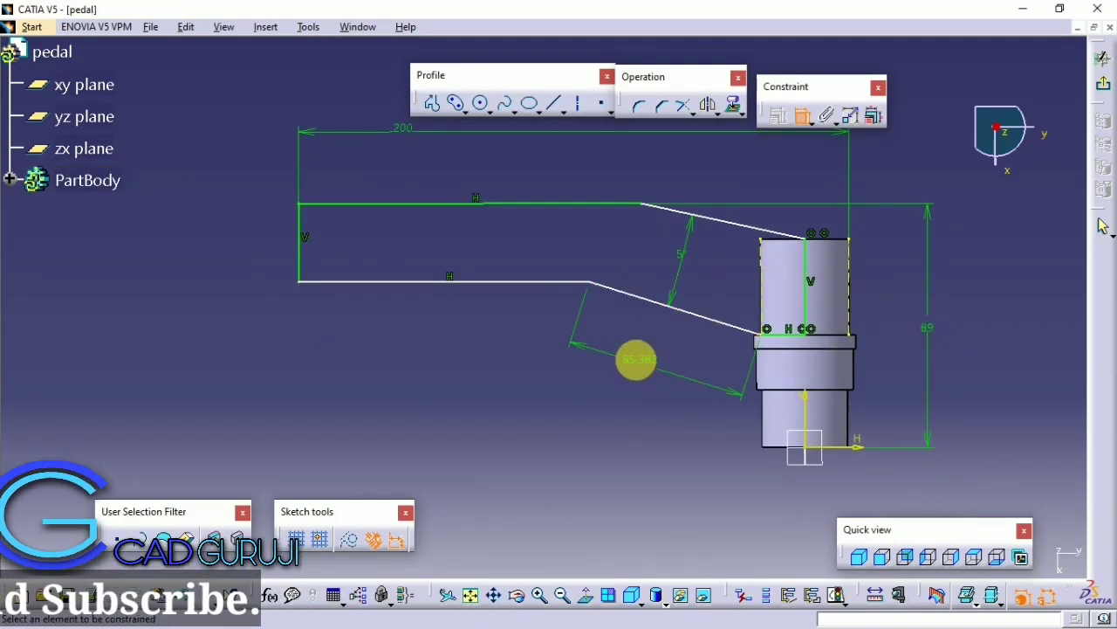
click(635, 359)
double_click(636, 360)
text(55)
key(Return)
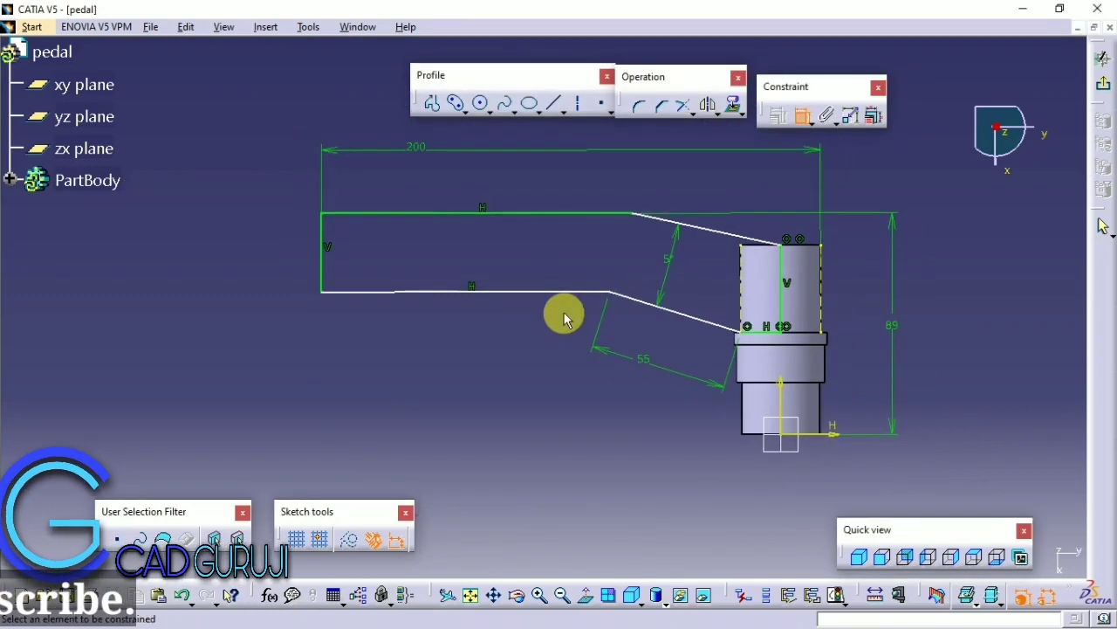
click(330, 234)
click(247, 255)
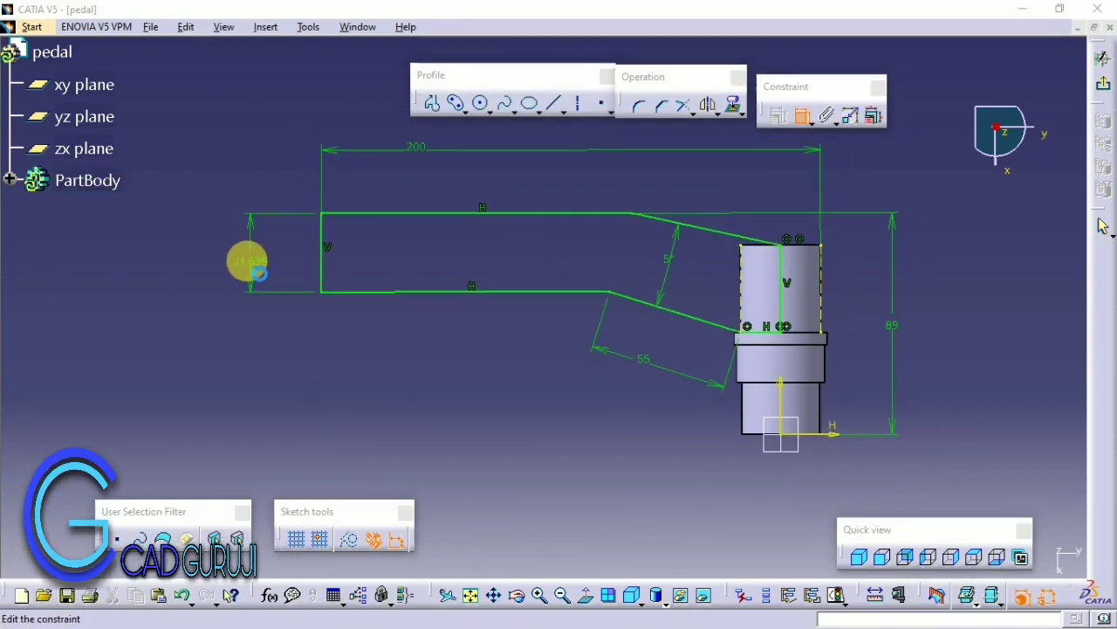
double_click(247, 255)
text(20)
key(Return)
Step: Free the bottom line's horizontal constraint, dimension the slanted top line to 40, and exit
mouse_move(279, 312)
middle_down()
mouse_move(366, 291)
mouse_move(338, 355)
middle_up()
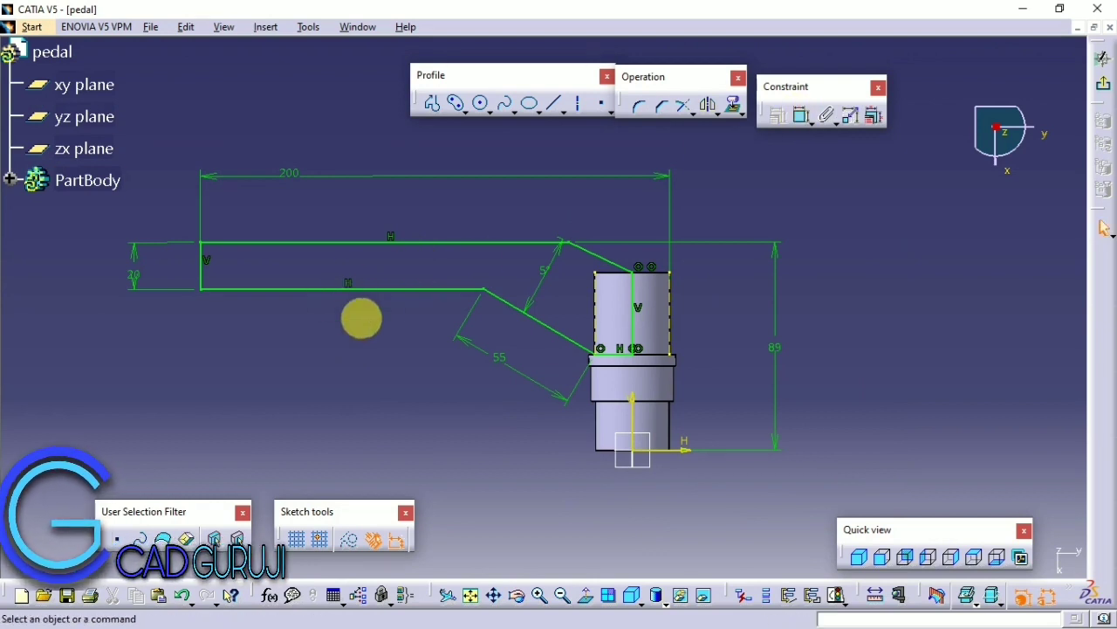
right_click(347, 281)
click(375, 484)
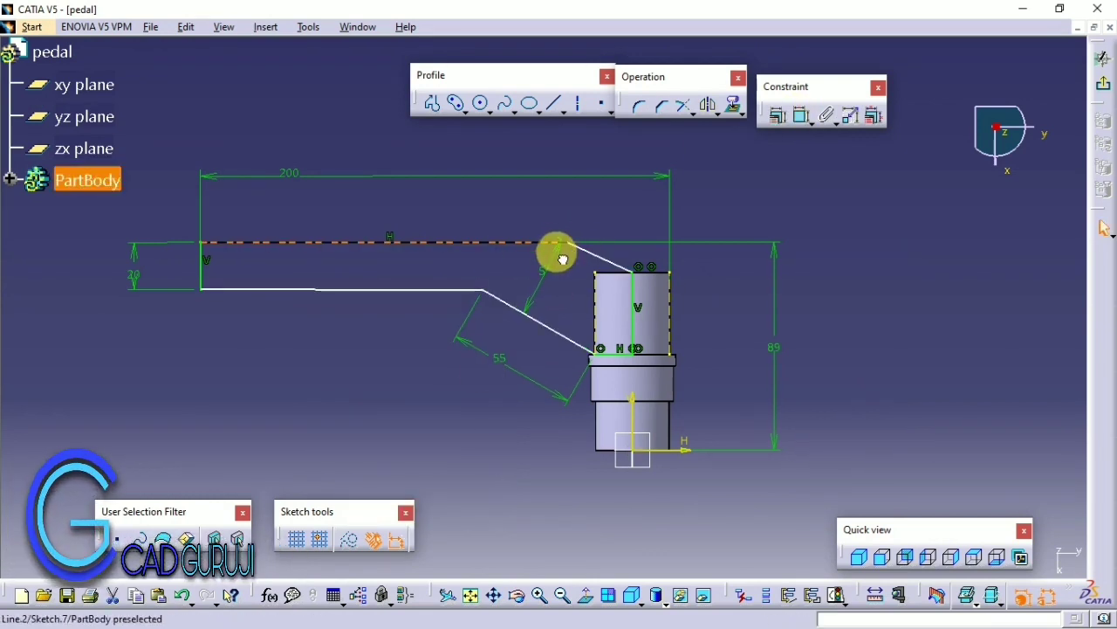
drag(562, 259, 527, 281)
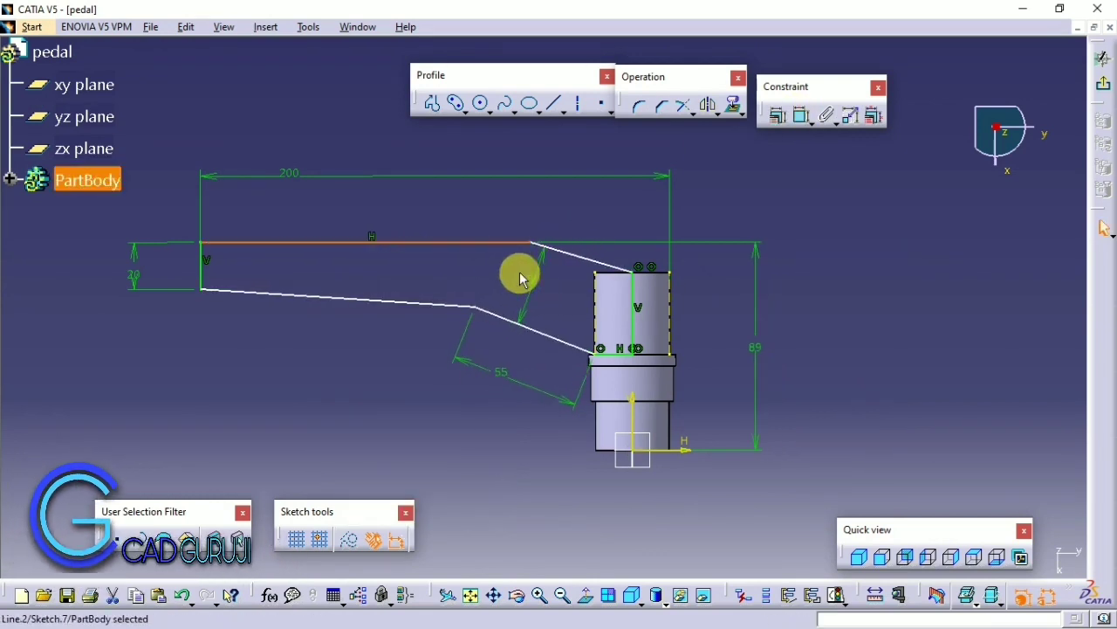
click(802, 115)
click(588, 260)
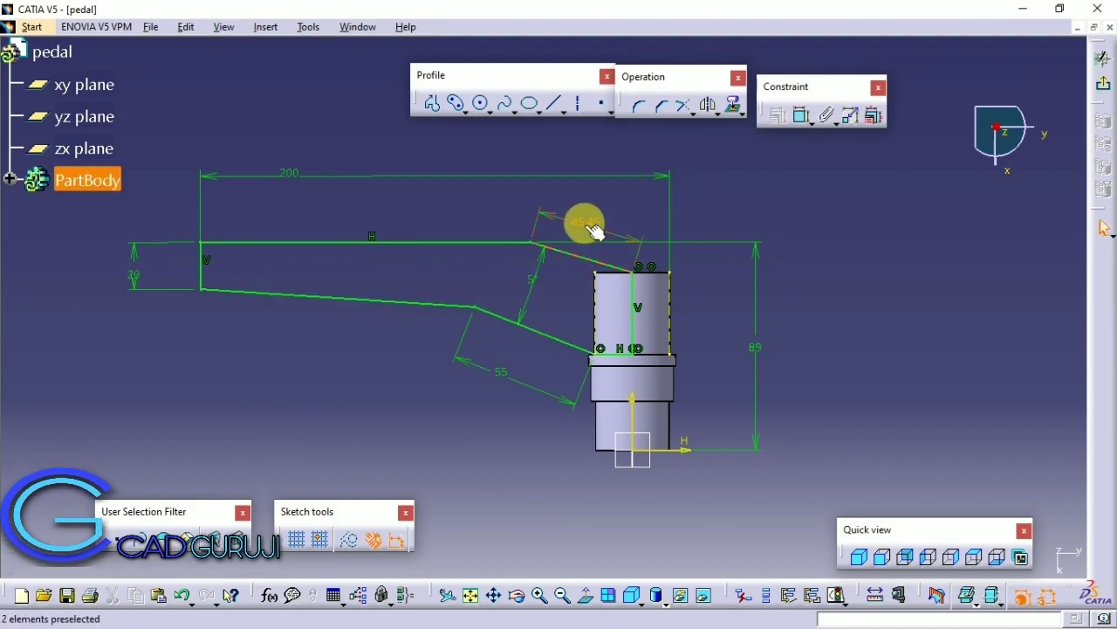
double_click(593, 229)
text(40mm)
key(Return)
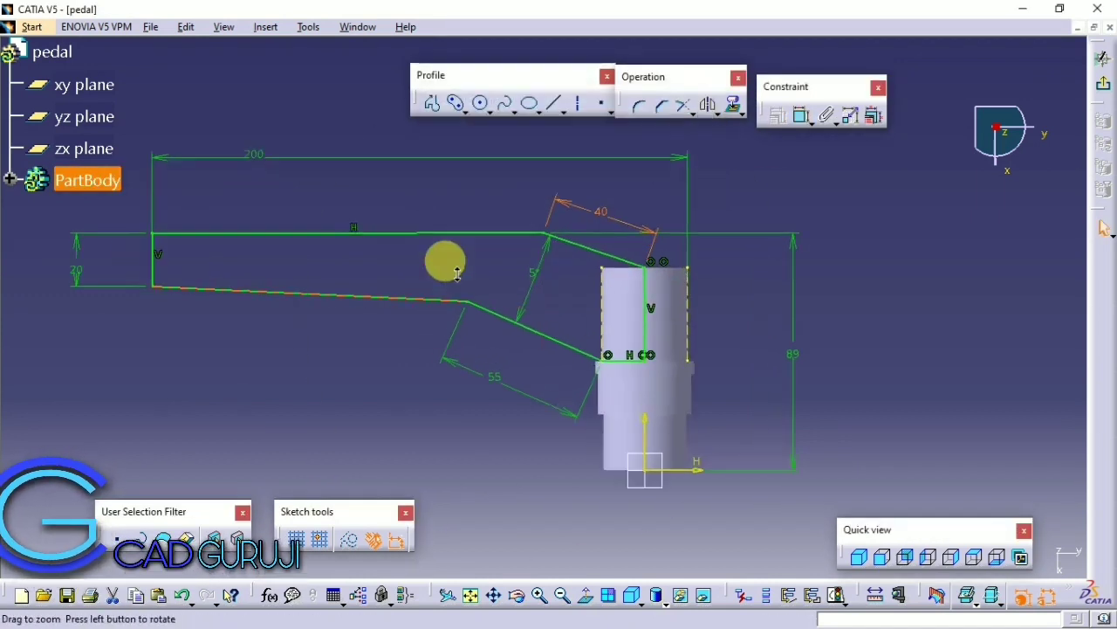
mouse_move(444, 257)
middle_down()
mouse_move(436, 336)
mouse_move(635, 297)
mouse_move(445, 317)
middle_up()
click(1105, 84)
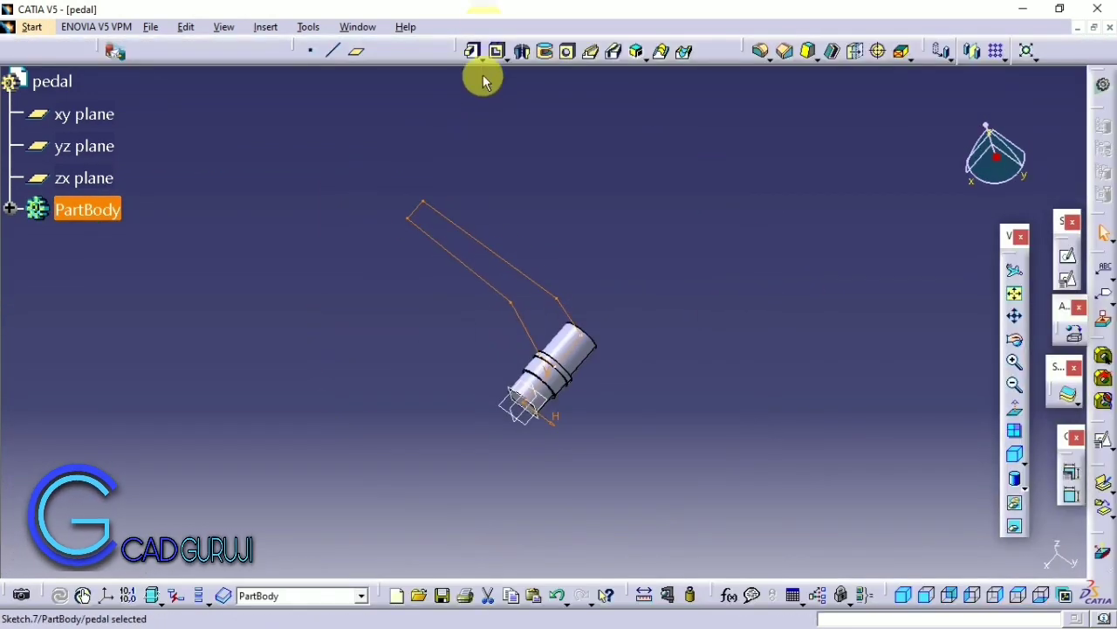
Step: Pad Sketch.7 with a mirrored extent, settling the length at 16 mm
click(472, 51)
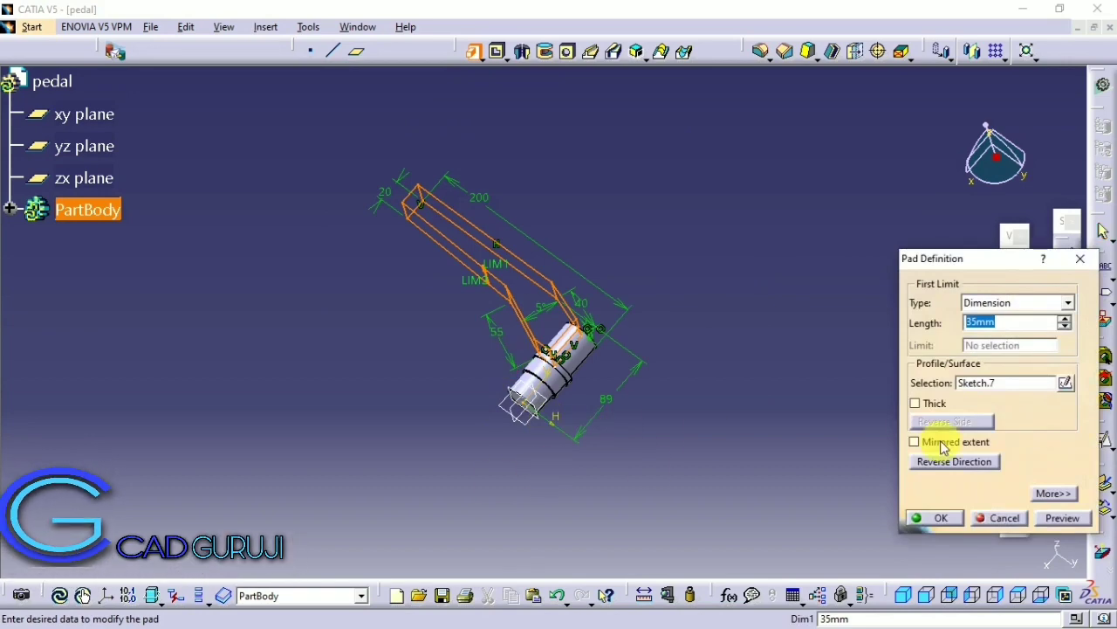
text(10)
click(955, 442)
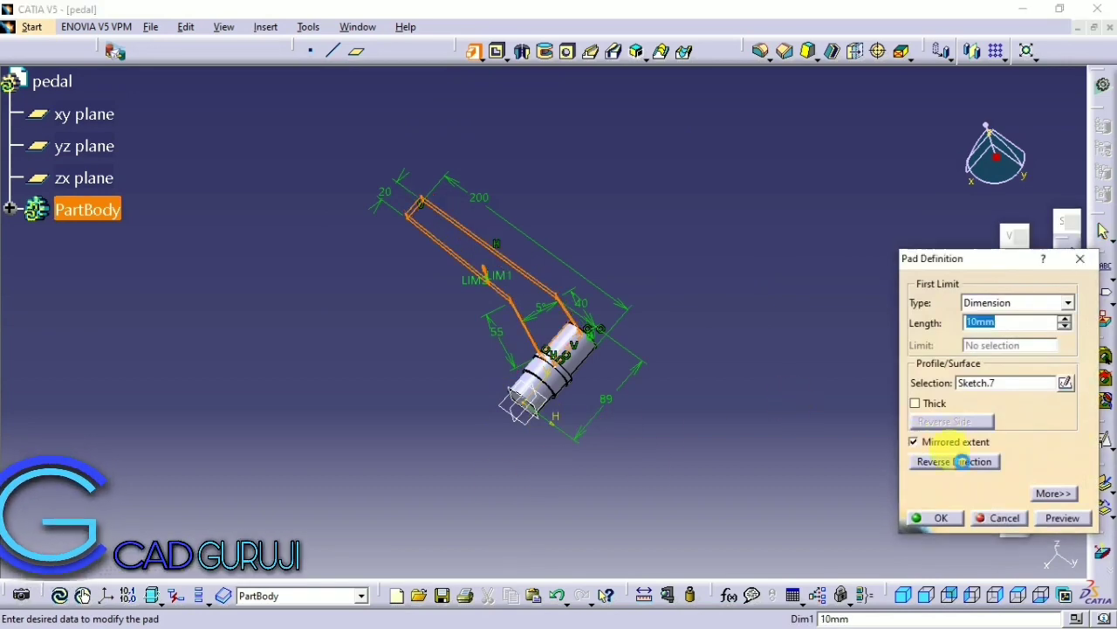
middle_drag(551, 445, 623, 309)
click(993, 321)
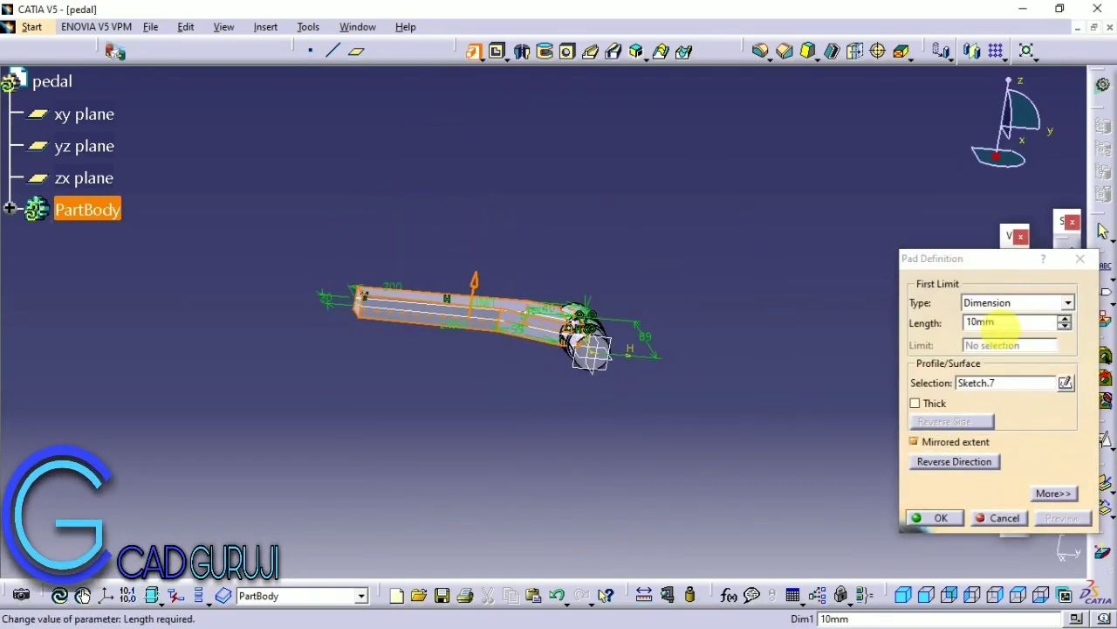
text(15)
click(989, 469)
mouse_move(541, 393)
middle_down()
mouse_move(498, 379)
mouse_move(349, 407)
mouse_move(463, 338)
mouse_move(449, 279)
mouse_move(574, 320)
middle_up()
click(997, 323)
text(16)
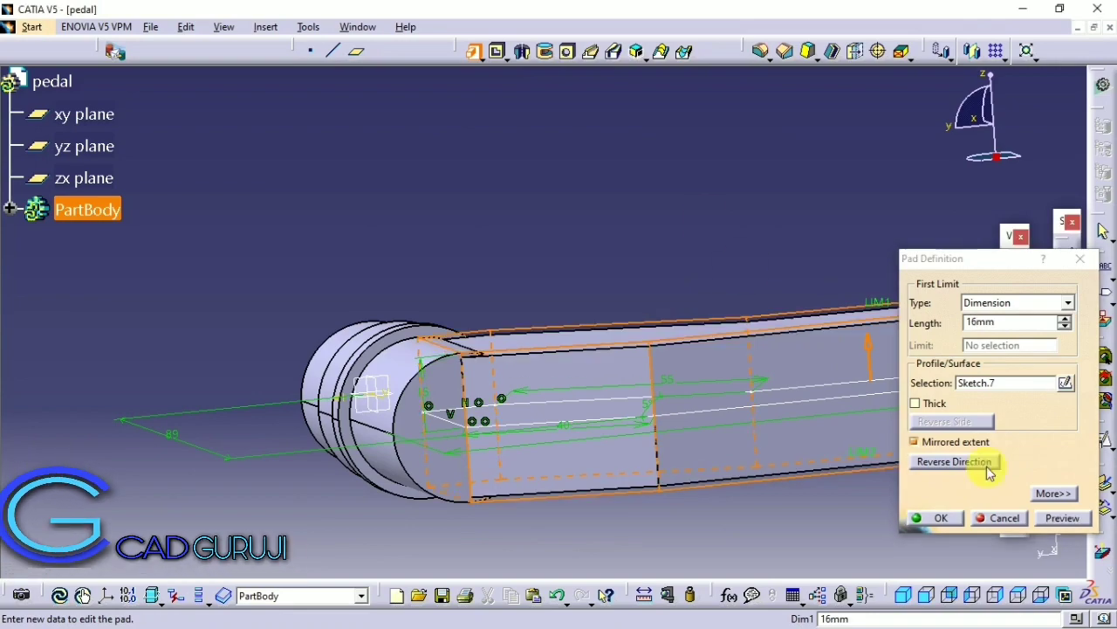
click(985, 461)
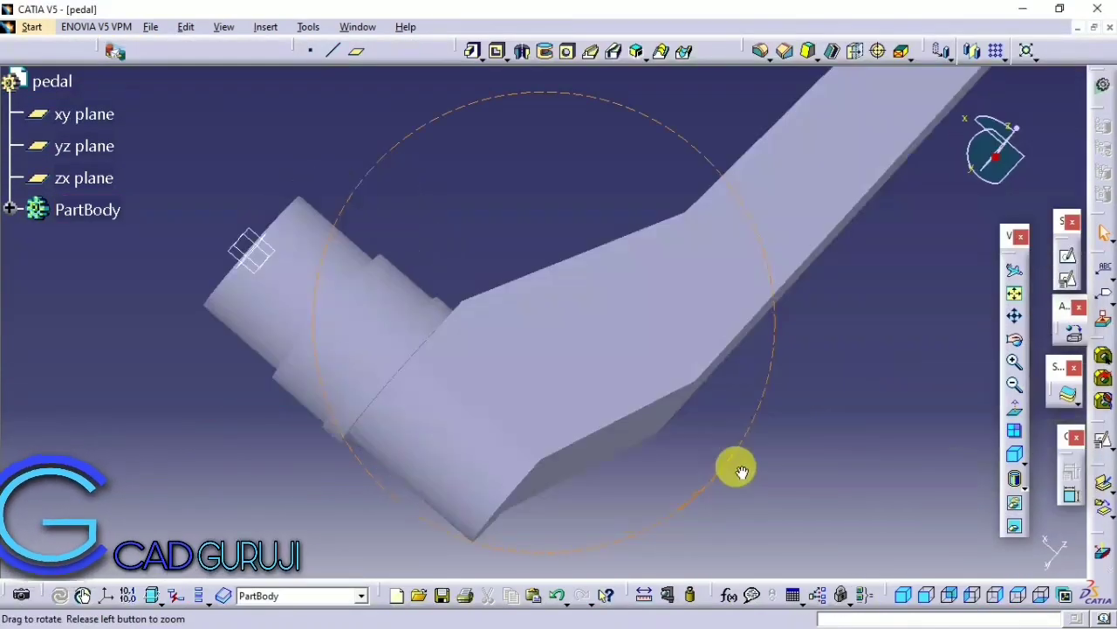
mouse_move(736, 466)
middle_down()
mouse_move(516, 436)
mouse_move(526, 462)
mouse_move(632, 421)
mouse_move(591, 387)
mouse_move(437, 451)
mouse_move(568, 429)
mouse_move(599, 369)
mouse_move(564, 320)
mouse_move(399, 332)
mouse_move(569, 404)
mouse_move(569, 387)
mouse_move(743, 474)
mouse_move(684, 351)
middle_up()
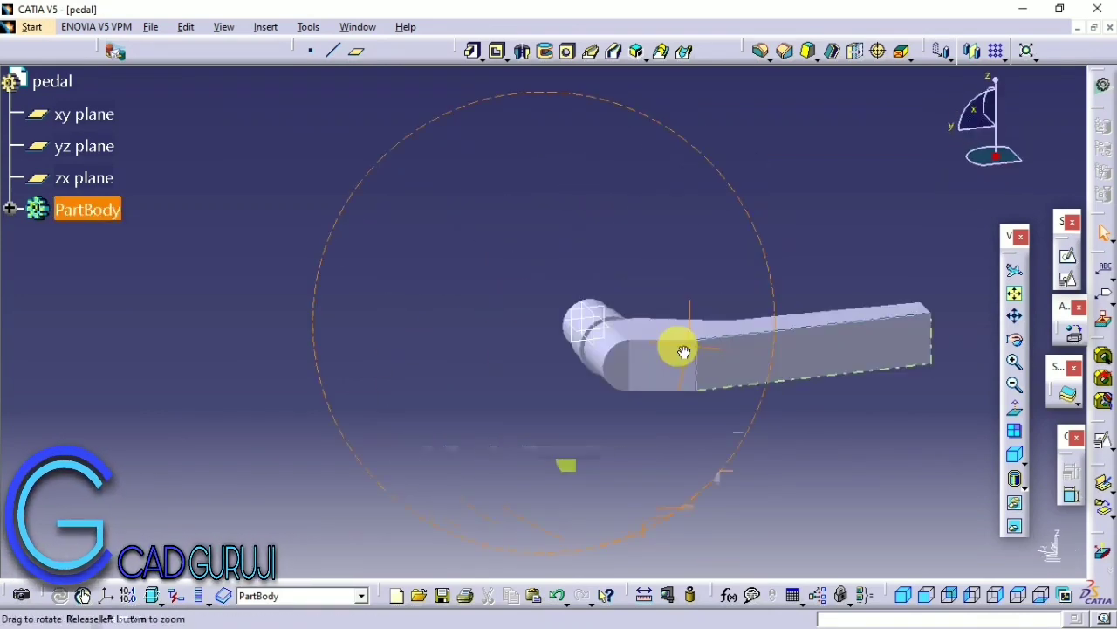
Step: Sketch a hexagon at the origin of the arm's end face, constrained 15 high
click(1063, 281)
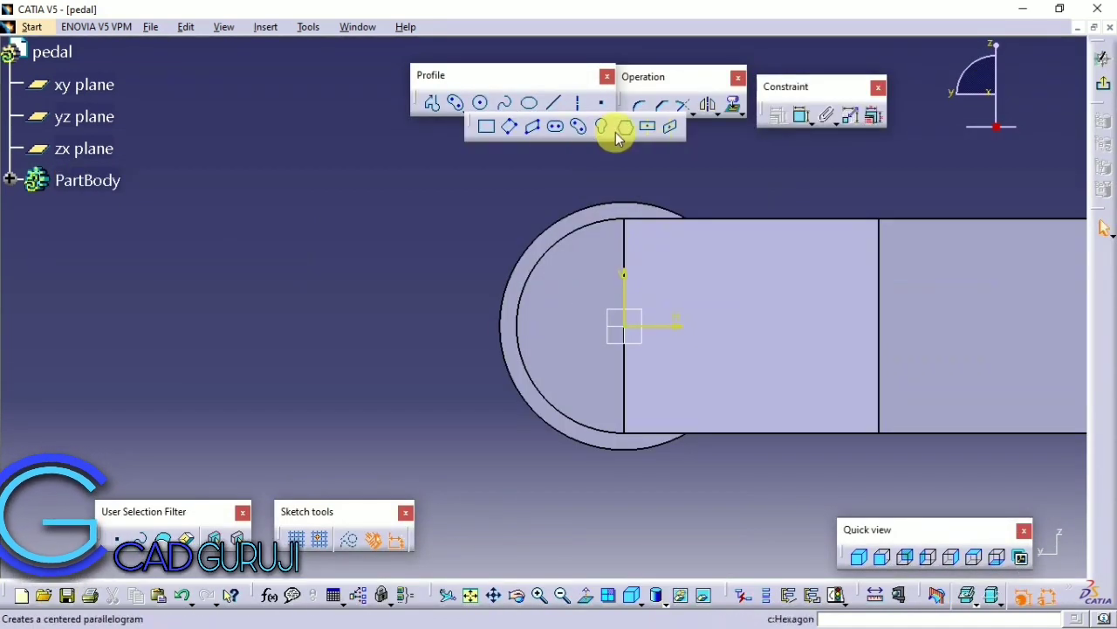
click(621, 128)
click(624, 326)
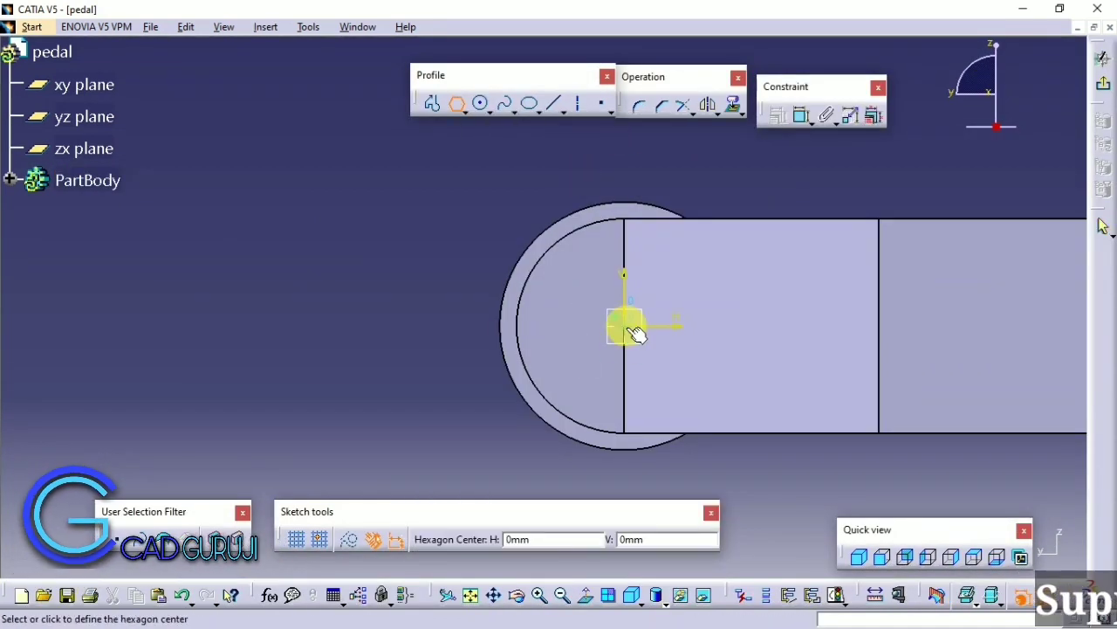
click(649, 274)
click(799, 118)
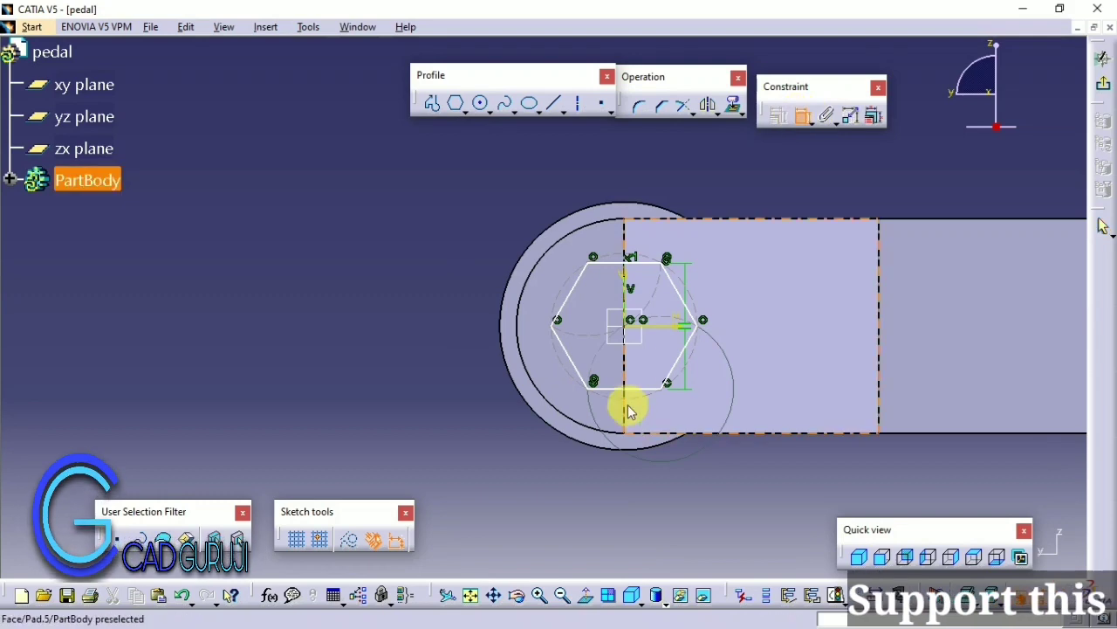
click(618, 280)
click(461, 320)
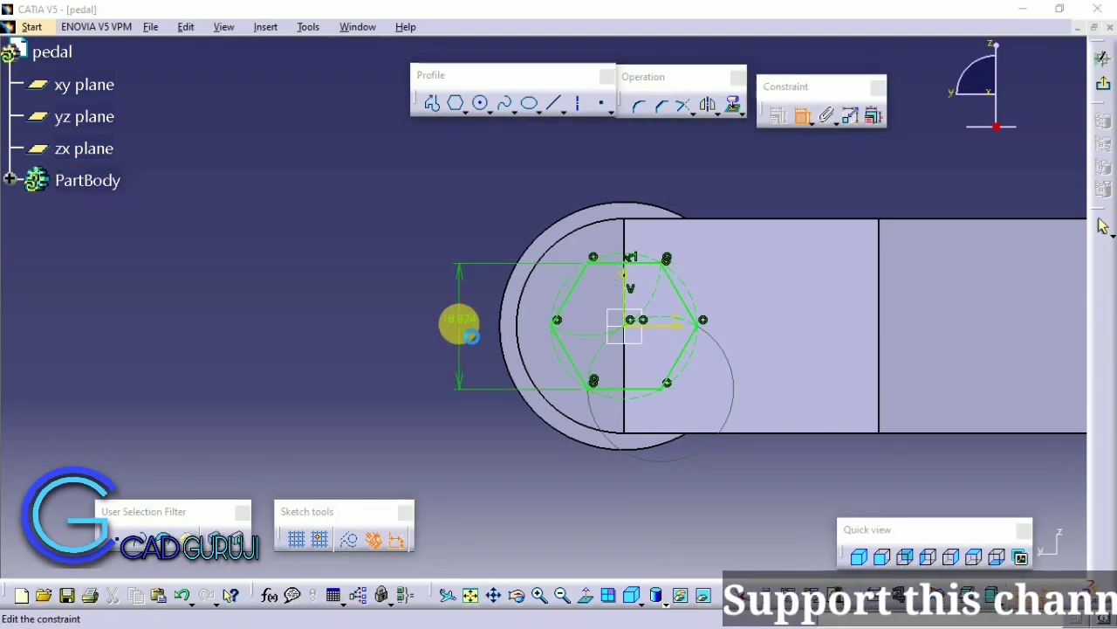
double_click(457, 324)
text(15)
key(Return)
Step: Add a concentric 10 mm diameter circle and exit the sketch
click(479, 103)
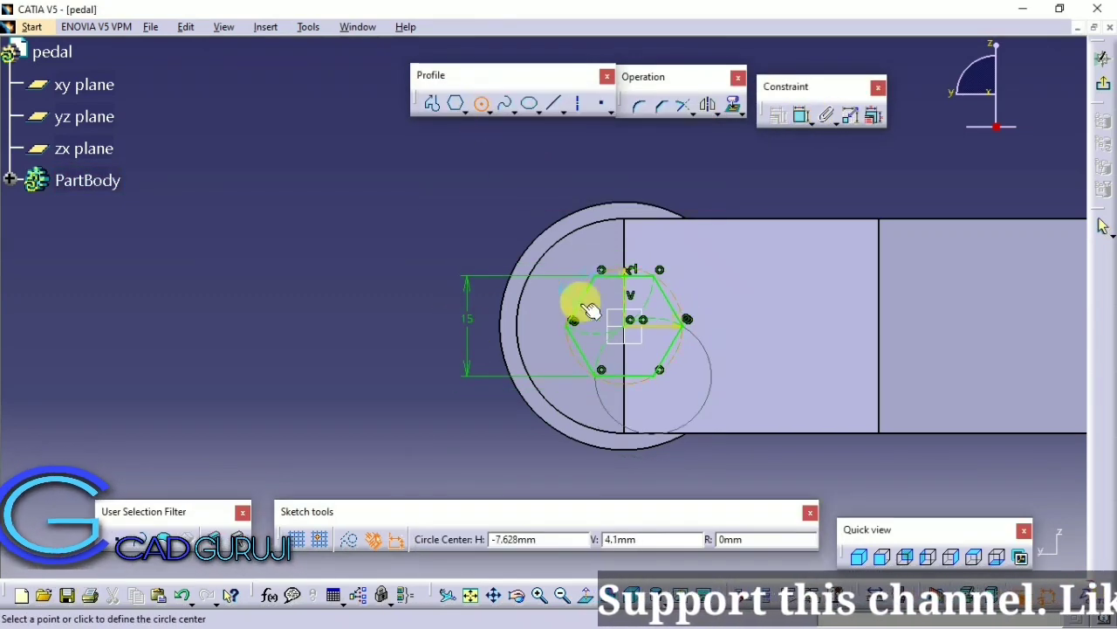
click(626, 325)
click(627, 292)
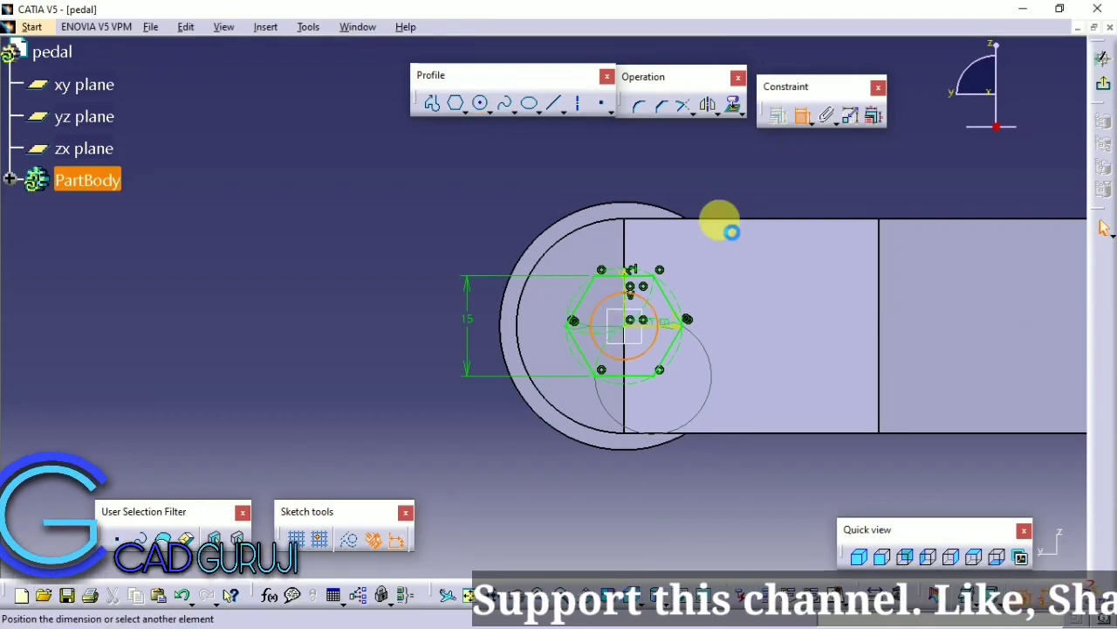
click(506, 203)
scroll(646, 259, down, 2)
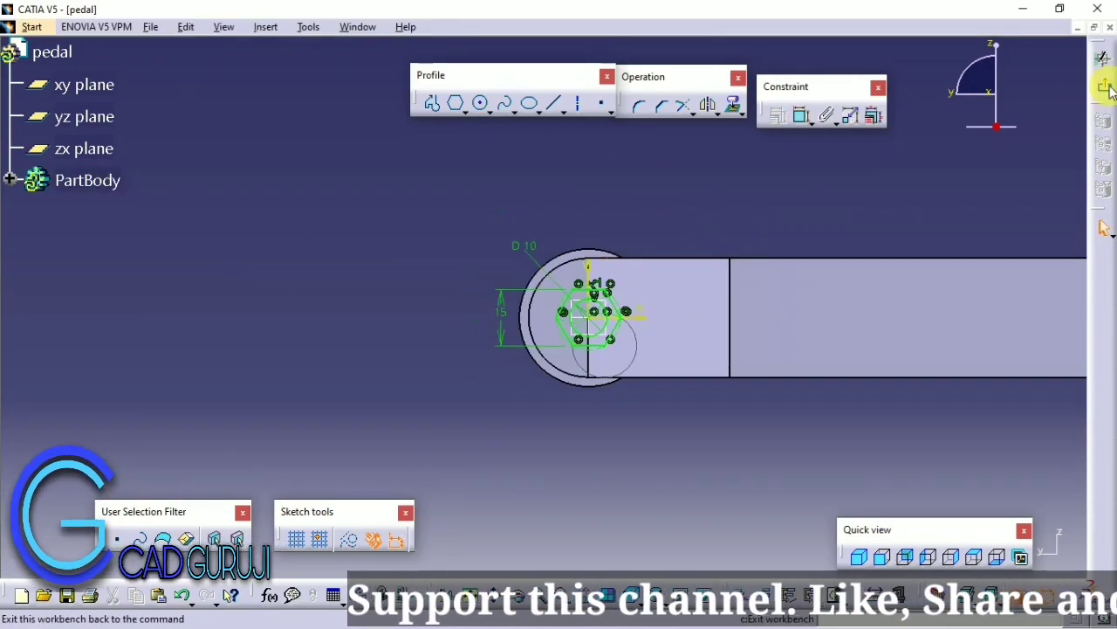
click(1103, 58)
Step: Create a multi-pocket from Sketch.8 with 5 mm and 20 mm domain depths
click(499, 66)
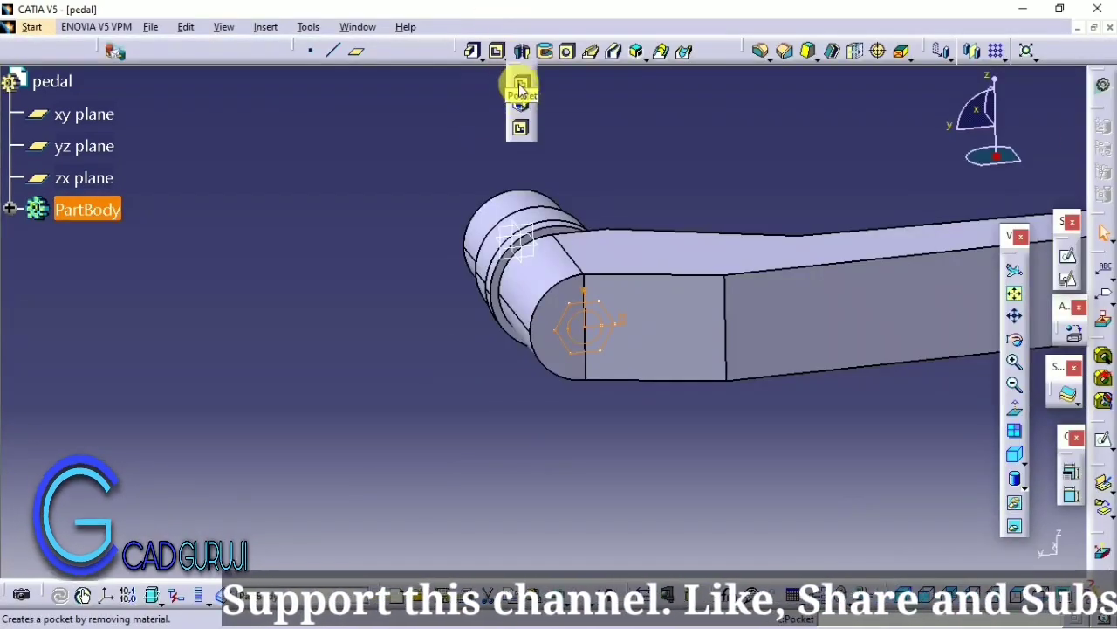
click(520, 125)
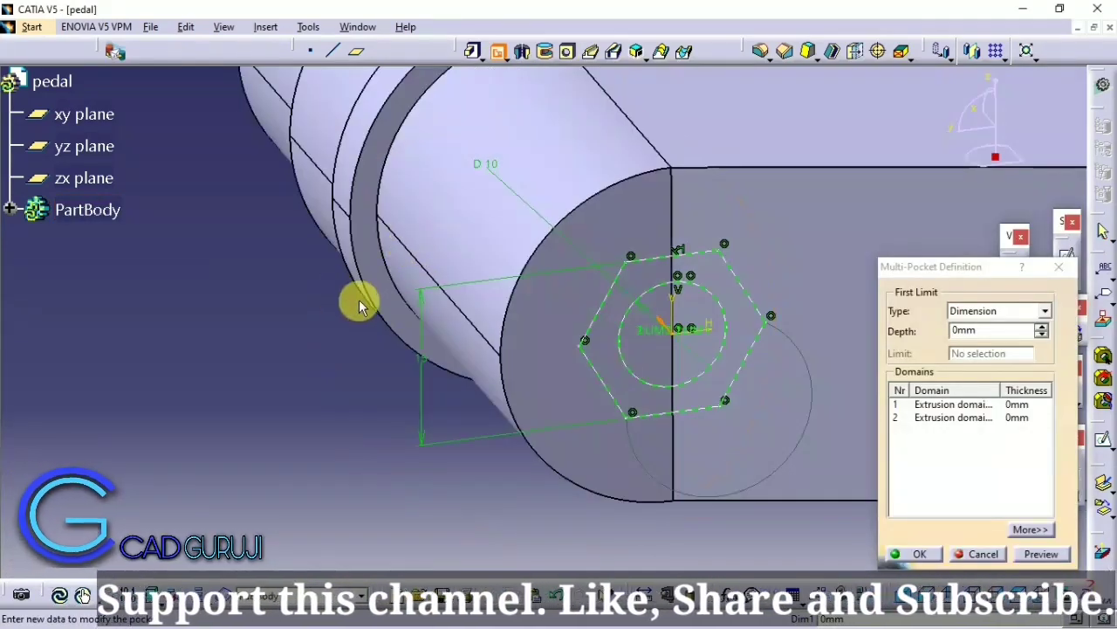
click(926, 404)
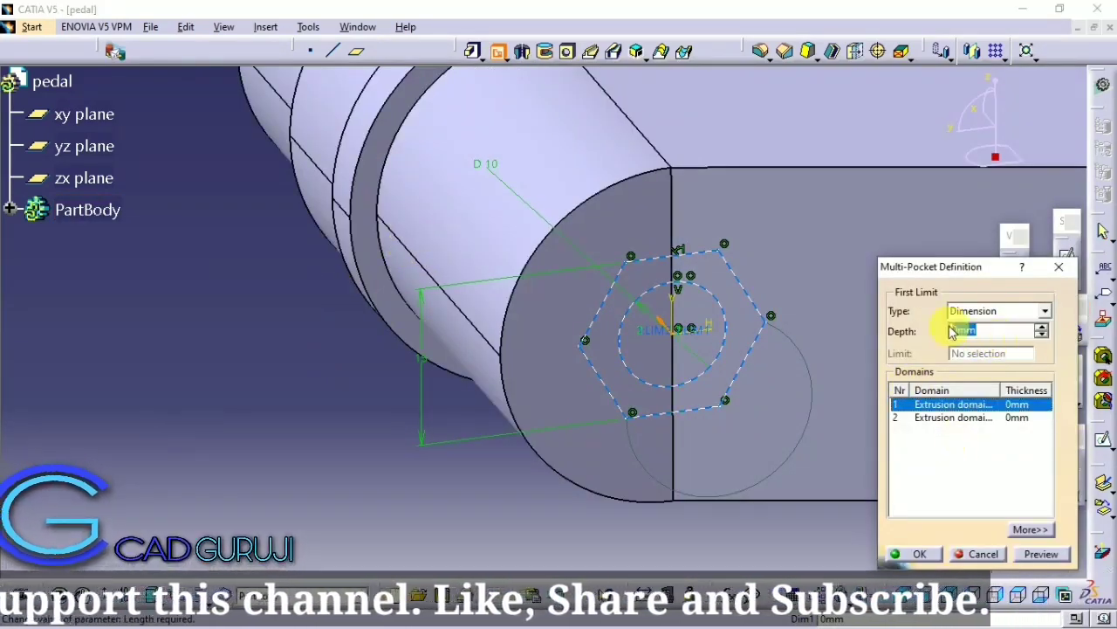
text(5)
click(1042, 553)
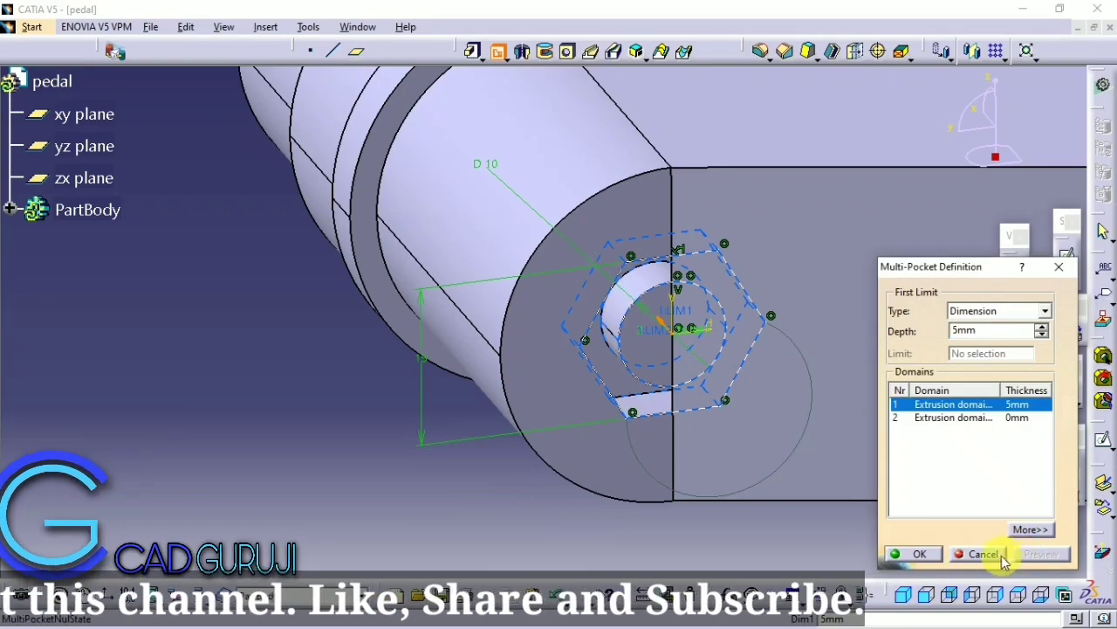
middle_drag(628, 332, 932, 462)
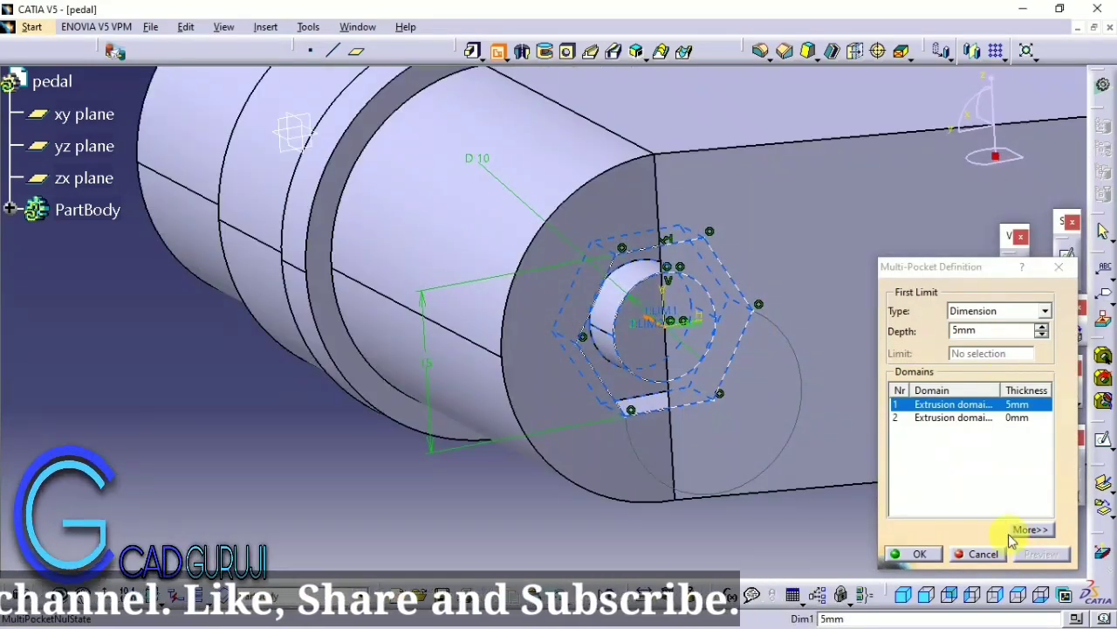
click(954, 418)
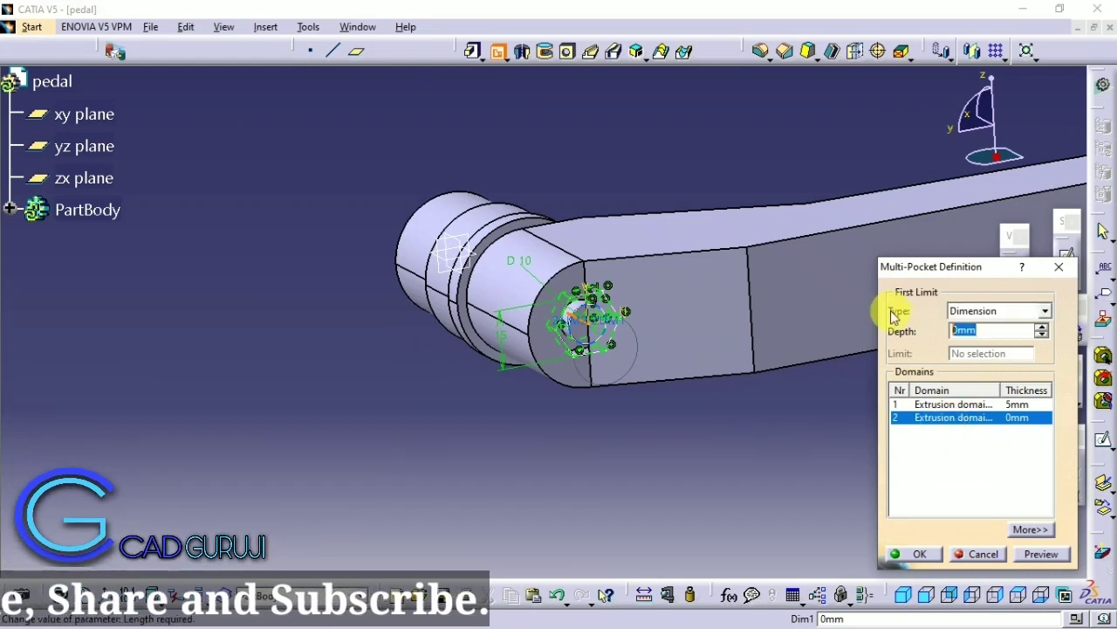
text(178)
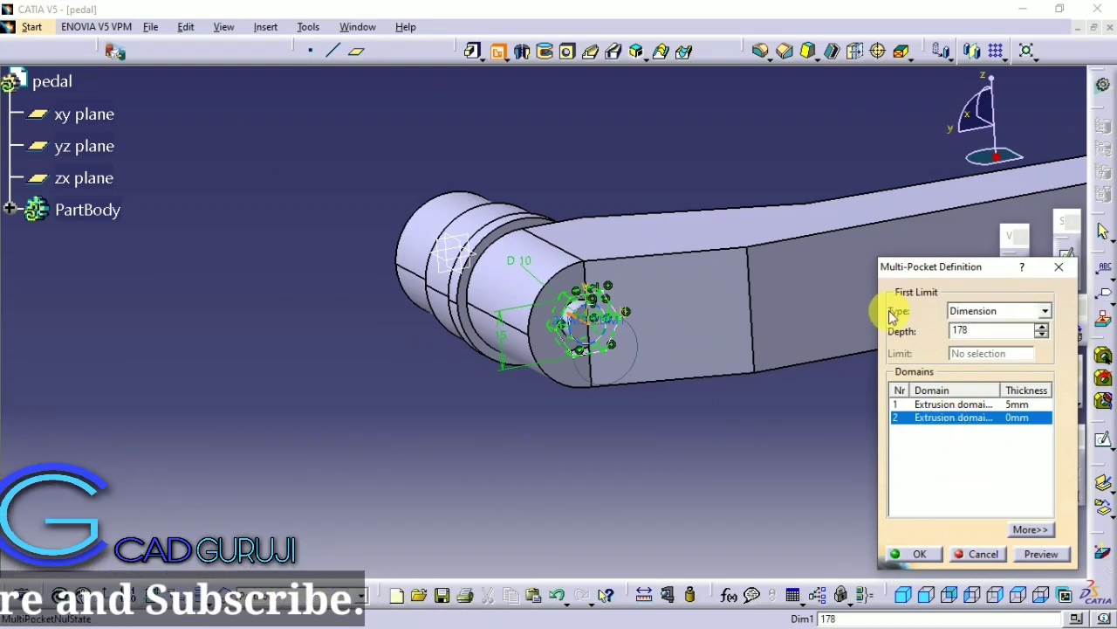
text(20)
click(808, 450)
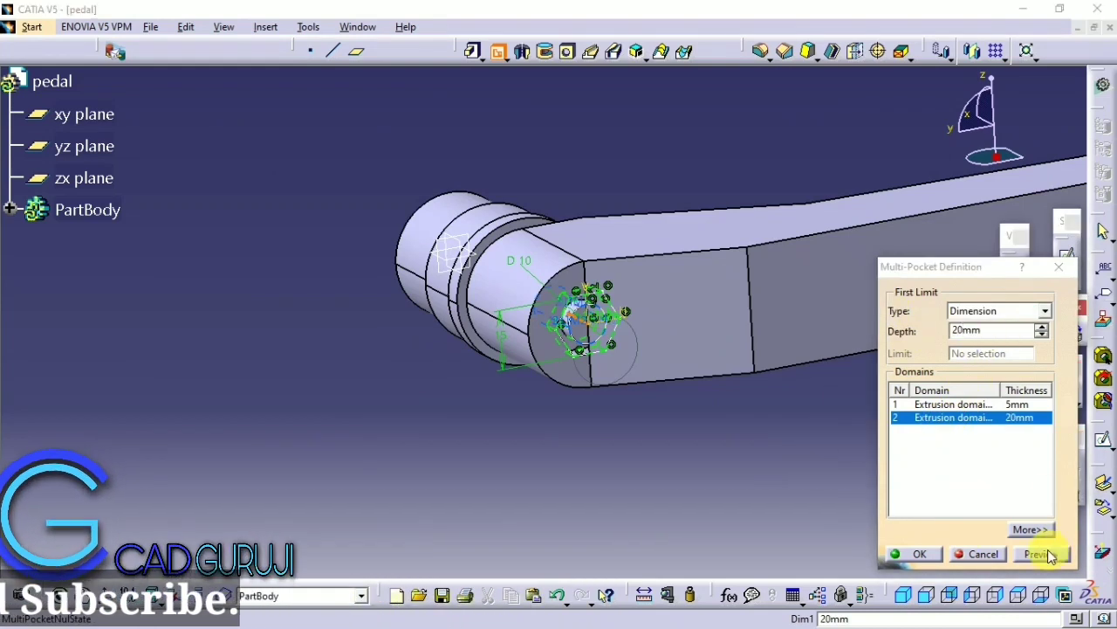
click(920, 554)
mouse_move(686, 367)
middle_down()
mouse_move(643, 392)
mouse_move(661, 386)
middle_up()
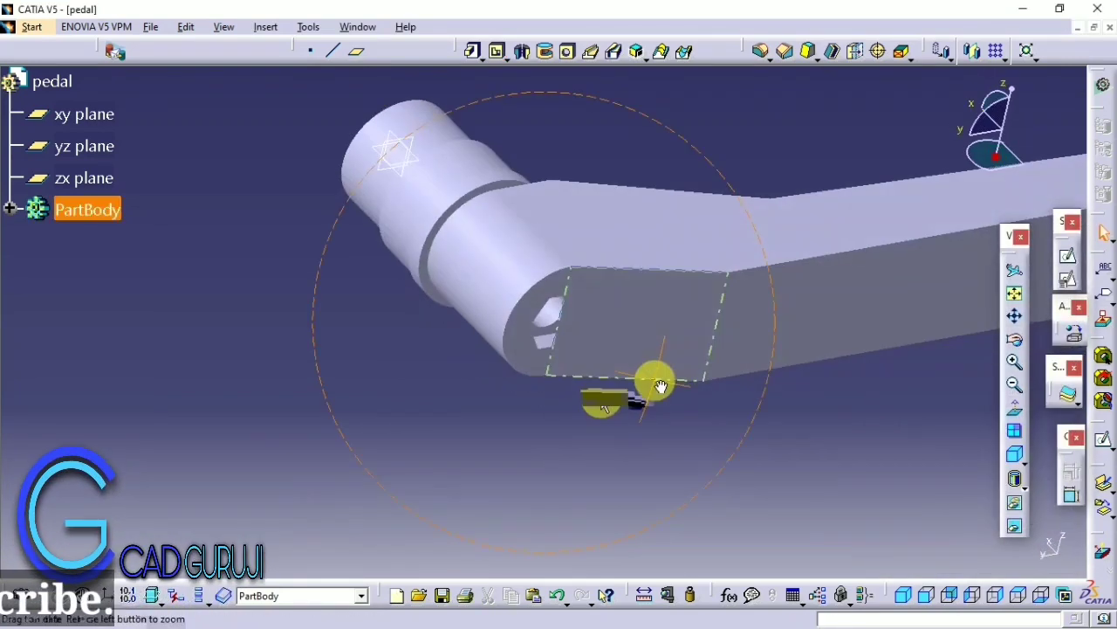
Step: Edit Multipocket.1 to give it a 10 mm second limit depth
click(9, 209)
double_click(139, 378)
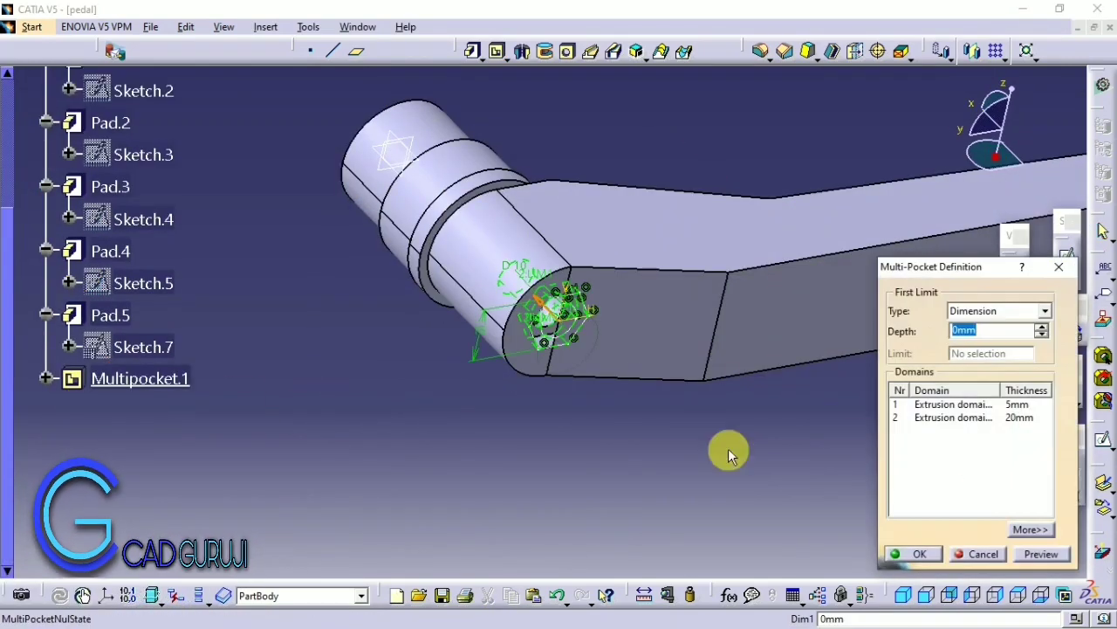
click(1026, 529)
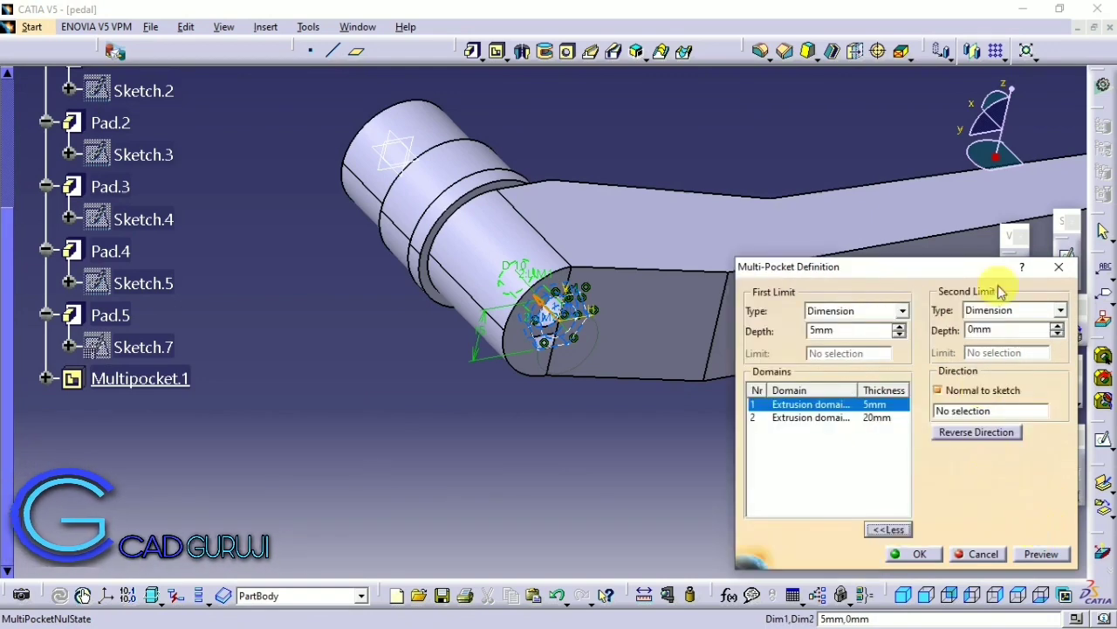
text(0)
key(Return)
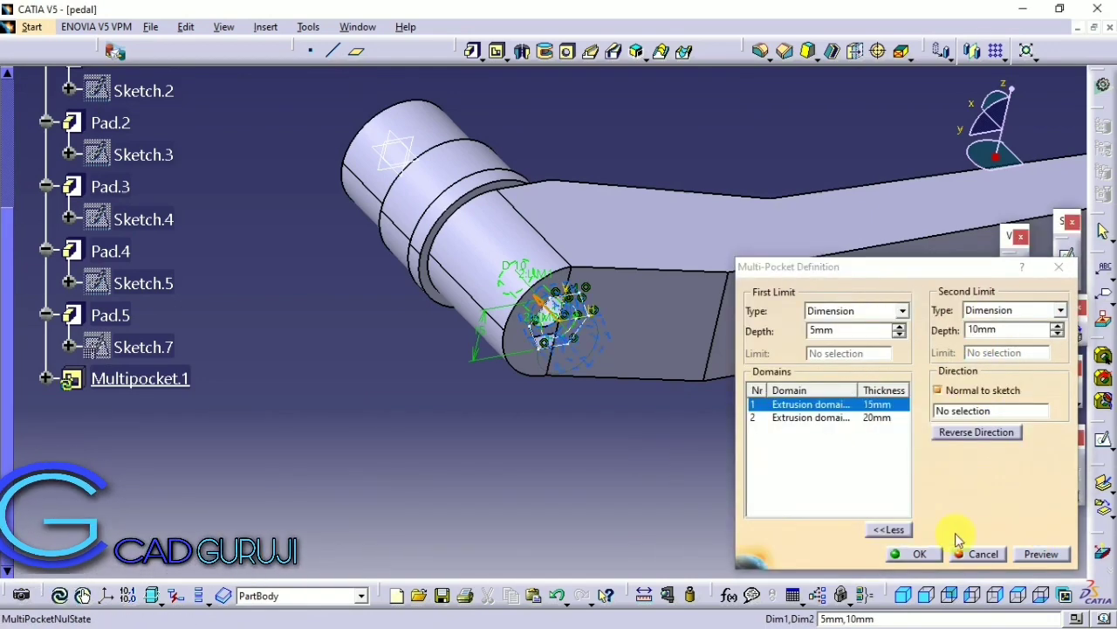
click(912, 554)
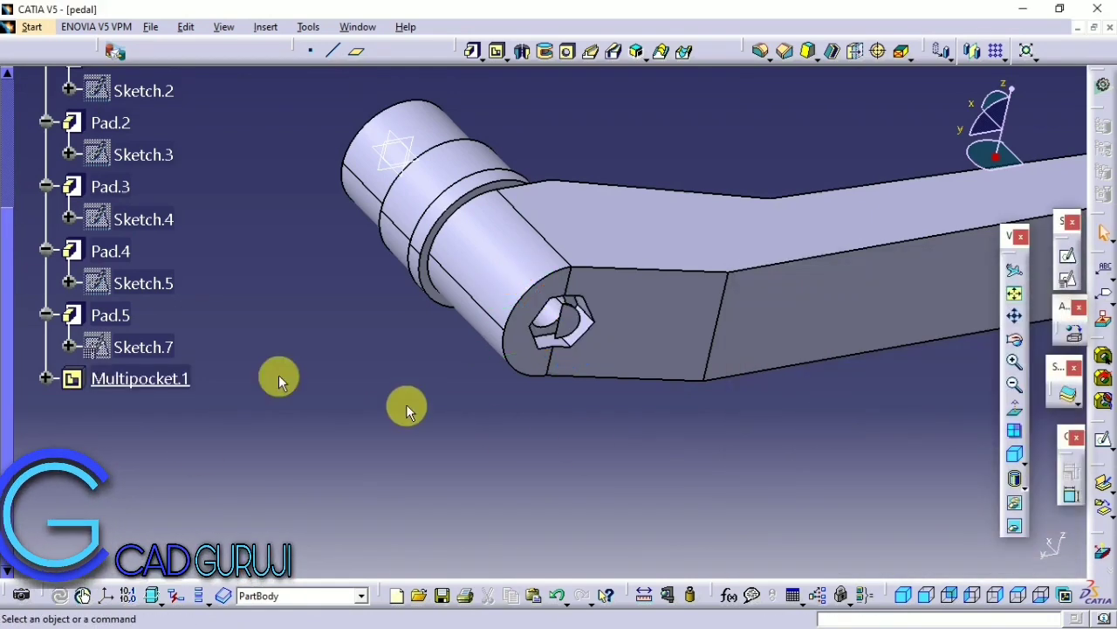
click(1030, 529)
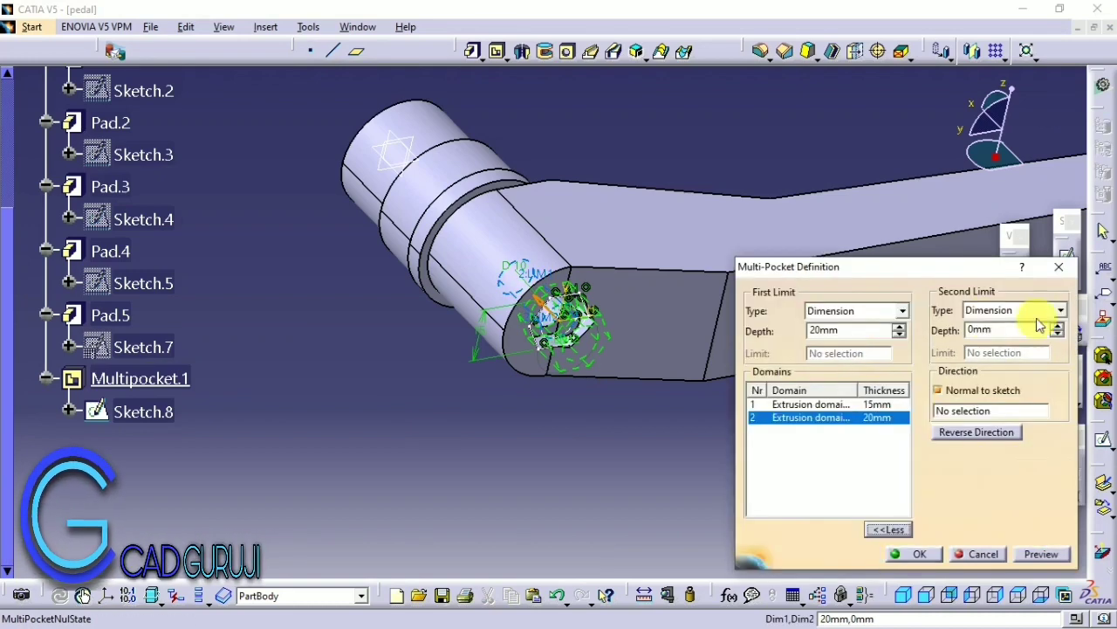
click(917, 553)
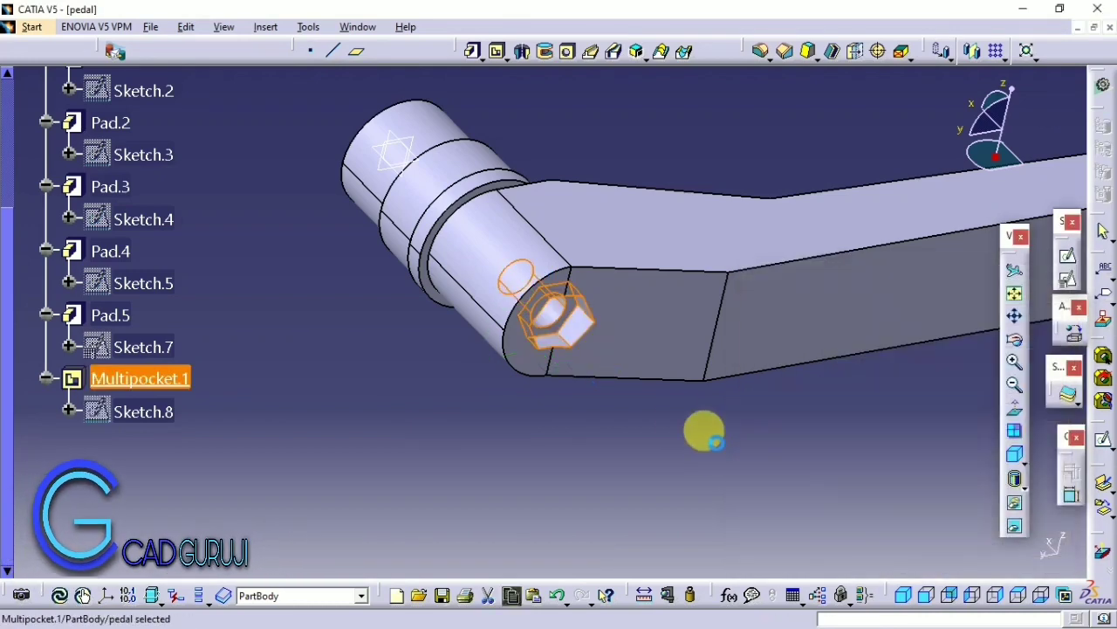
mouse_move(704, 429)
middle_down()
mouse_move(594, 294)
mouse_move(673, 419)
mouse_move(570, 309)
mouse_move(614, 394)
mouse_move(539, 378)
mouse_move(578, 379)
mouse_move(585, 331)
mouse_move(562, 340)
middle_up()
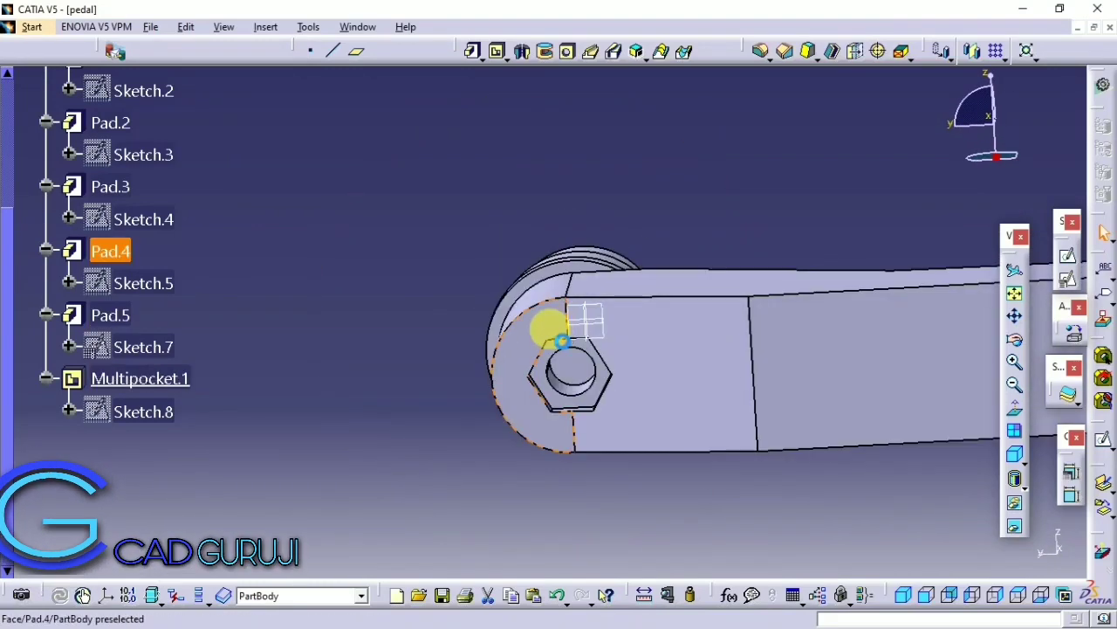
Step: Sketch a 25 mm diameter circle centred on the hex recess on the end face
click(1069, 261)
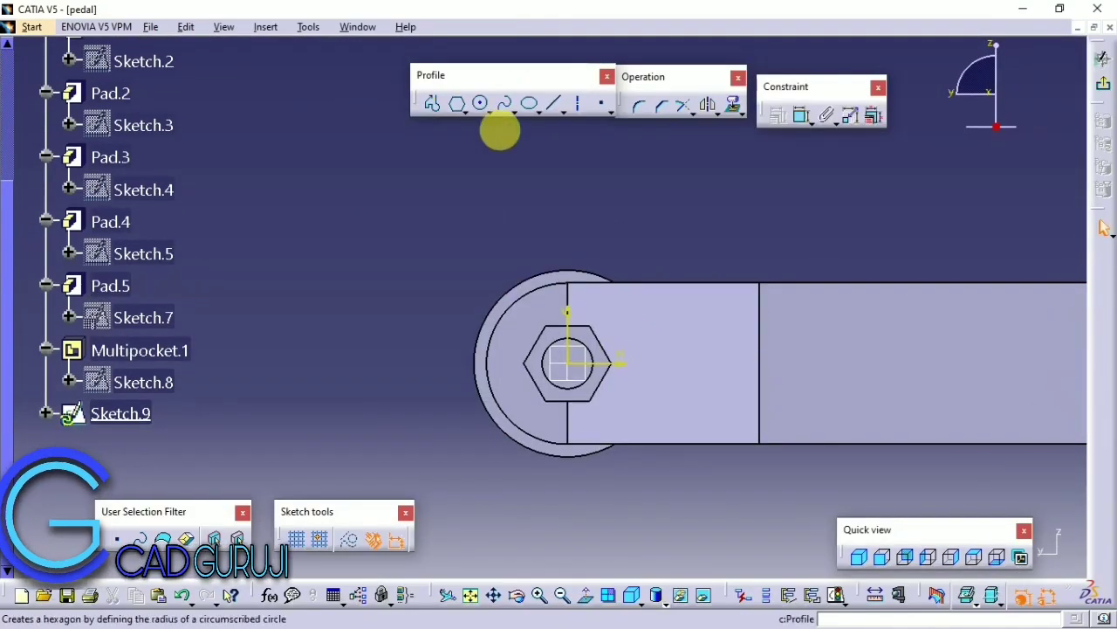
click(481, 103)
click(567, 362)
click(571, 300)
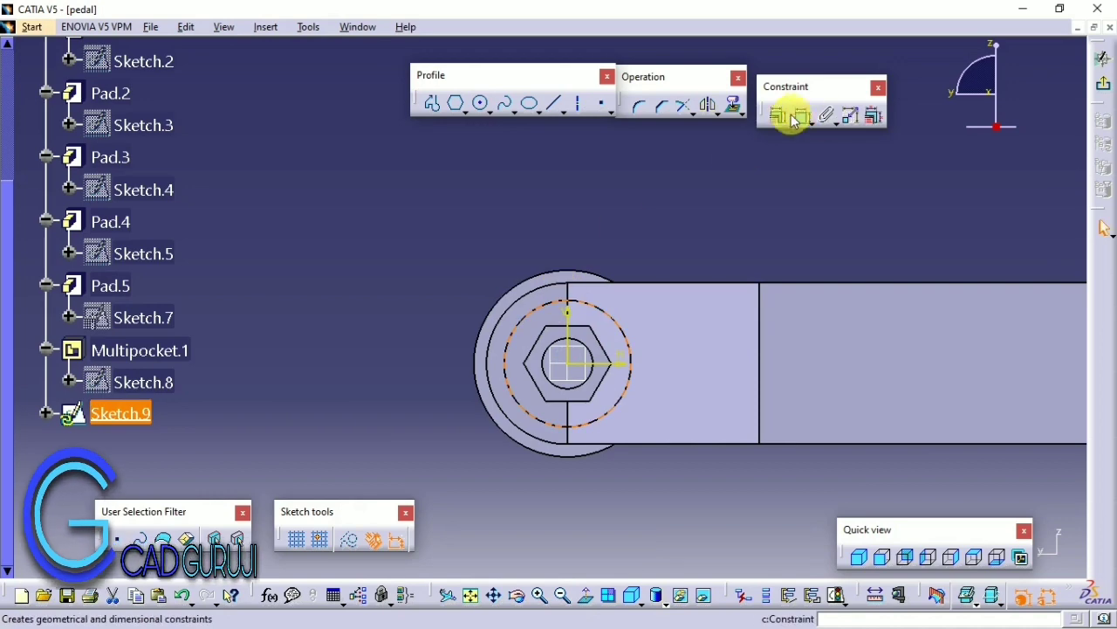
click(616, 234)
double_click(633, 256)
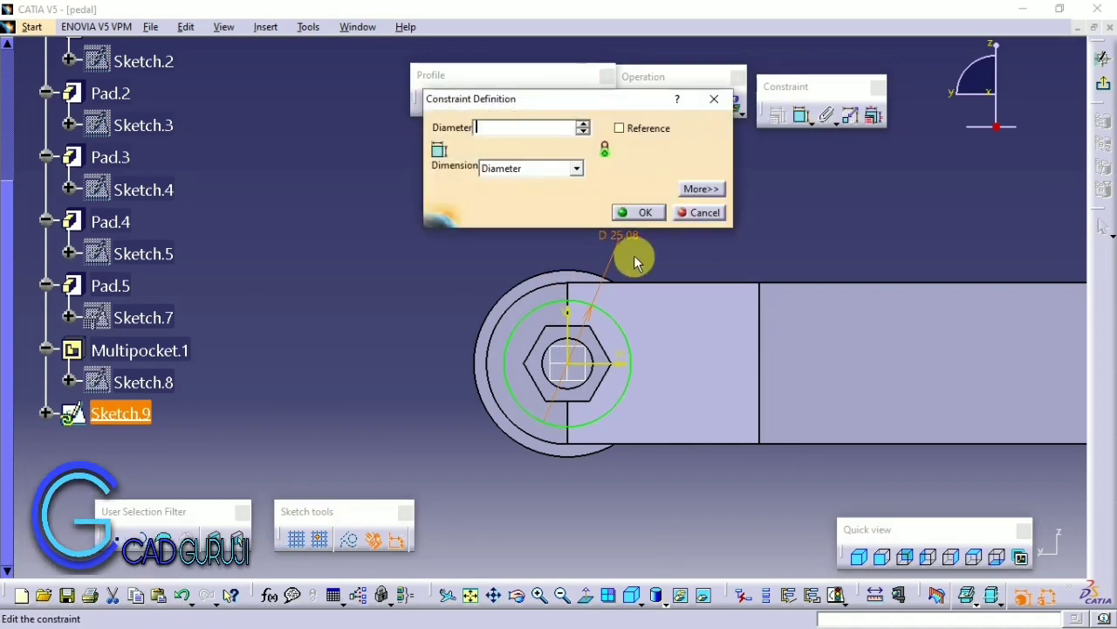
text(25)
key(Return)
click(1102, 227)
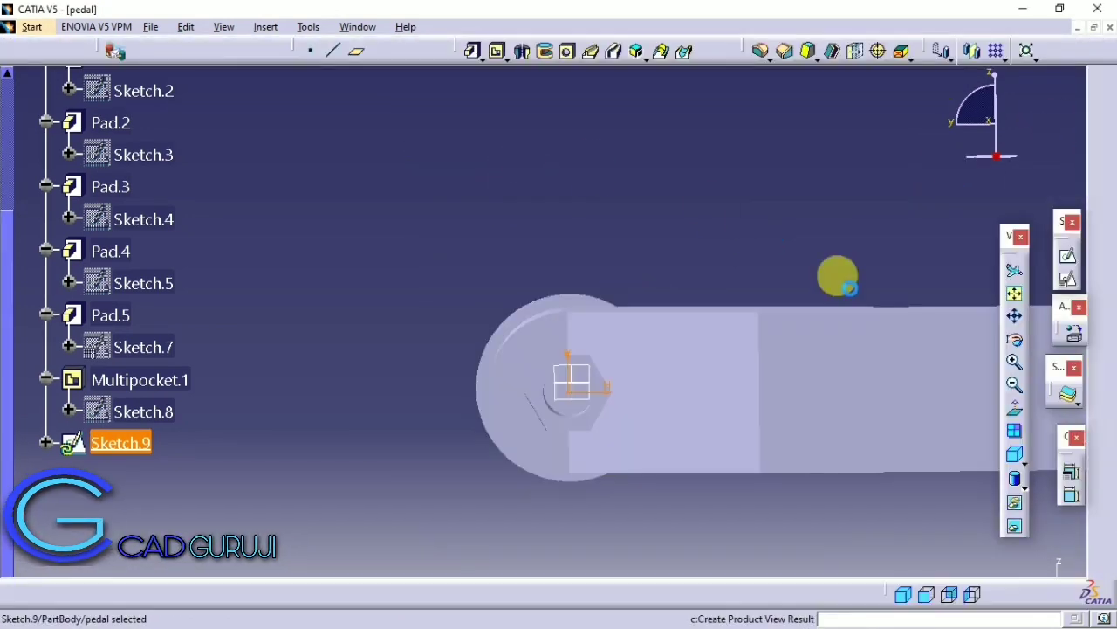
Step: Pocket Sketch.9 with a 2 mm first limit and 1 mm second limit as Pocket.1
click(498, 50)
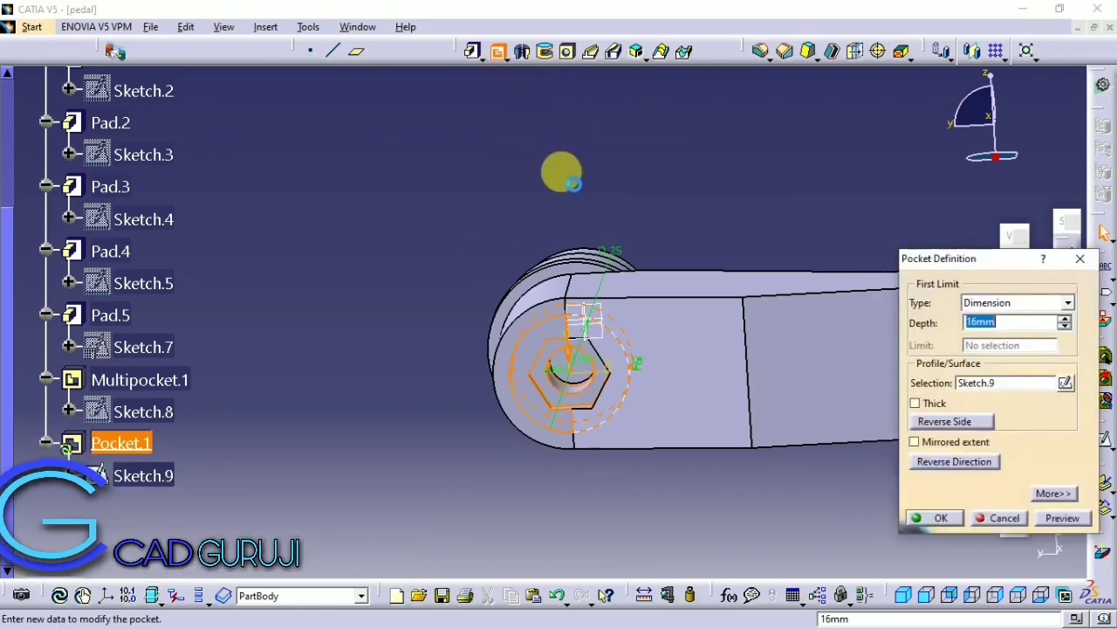
mouse_move(561, 172)
middle_down()
mouse_move(457, 407)
mouse_move(618, 387)
mouse_move(742, 397)
middle_up()
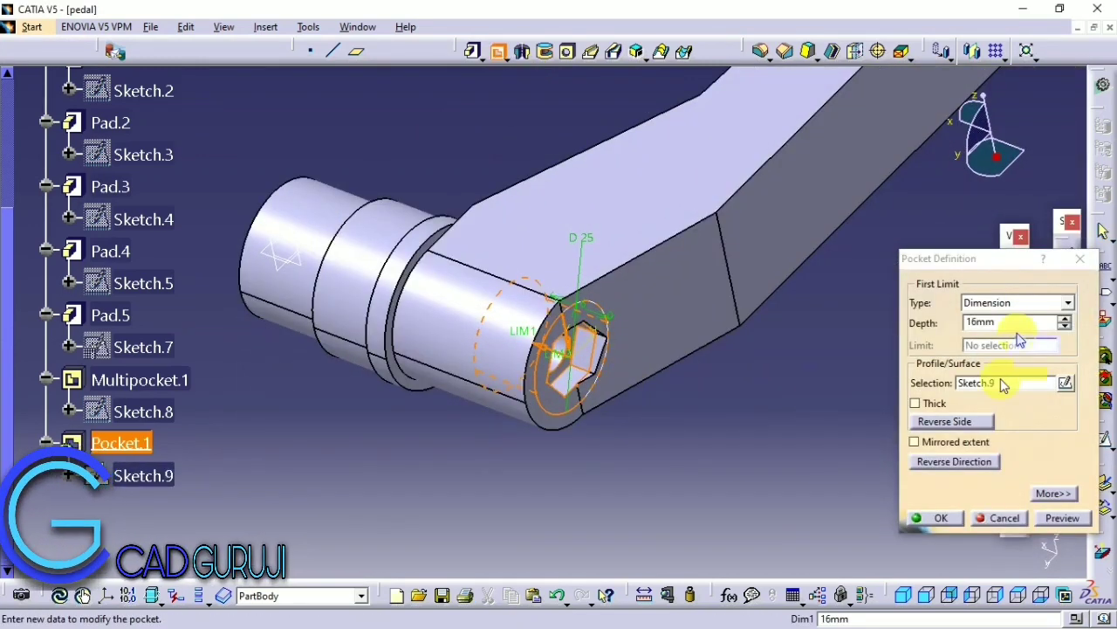
click(914, 304)
text(5)
click(1062, 517)
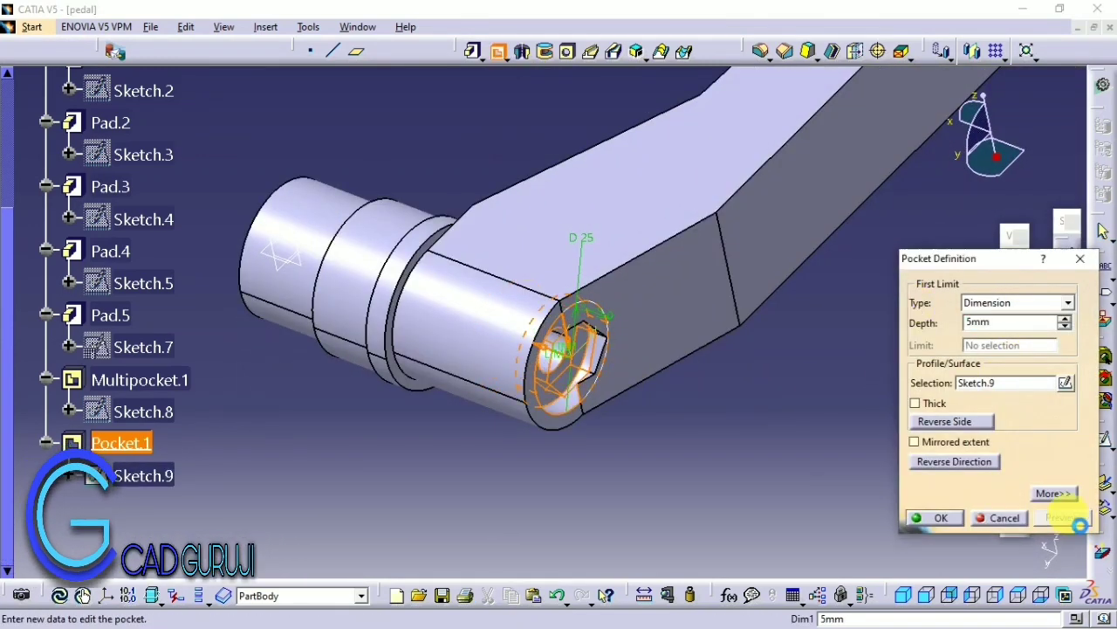
mouse_move(859, 417)
middle_down()
mouse_move(673, 349)
mouse_move(904, 349)
middle_up()
text(2mm)
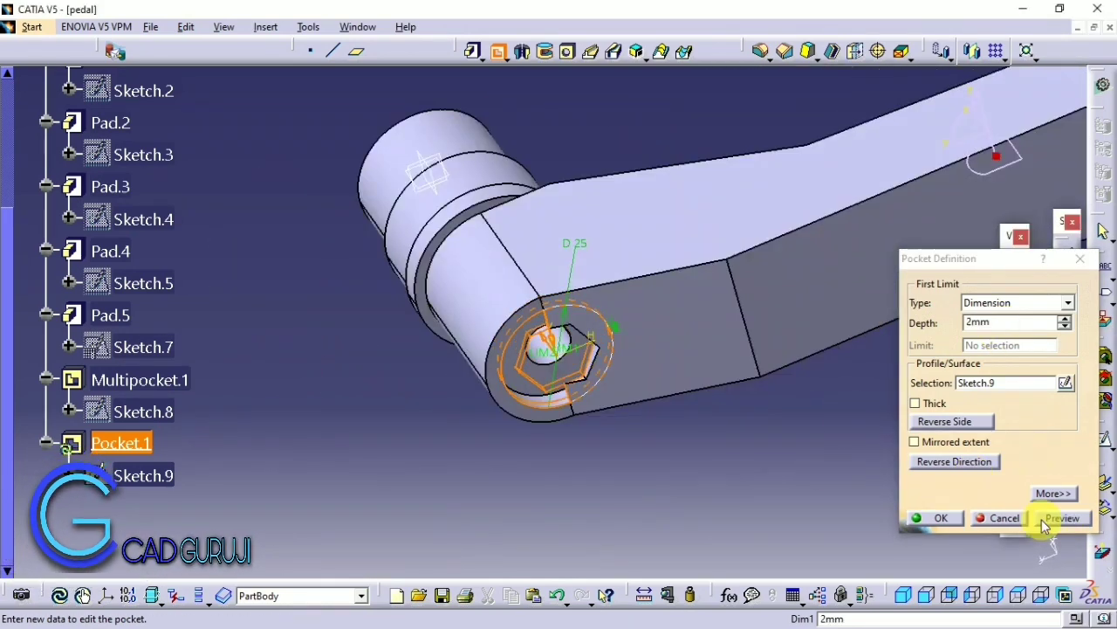
click(1065, 518)
click(1052, 493)
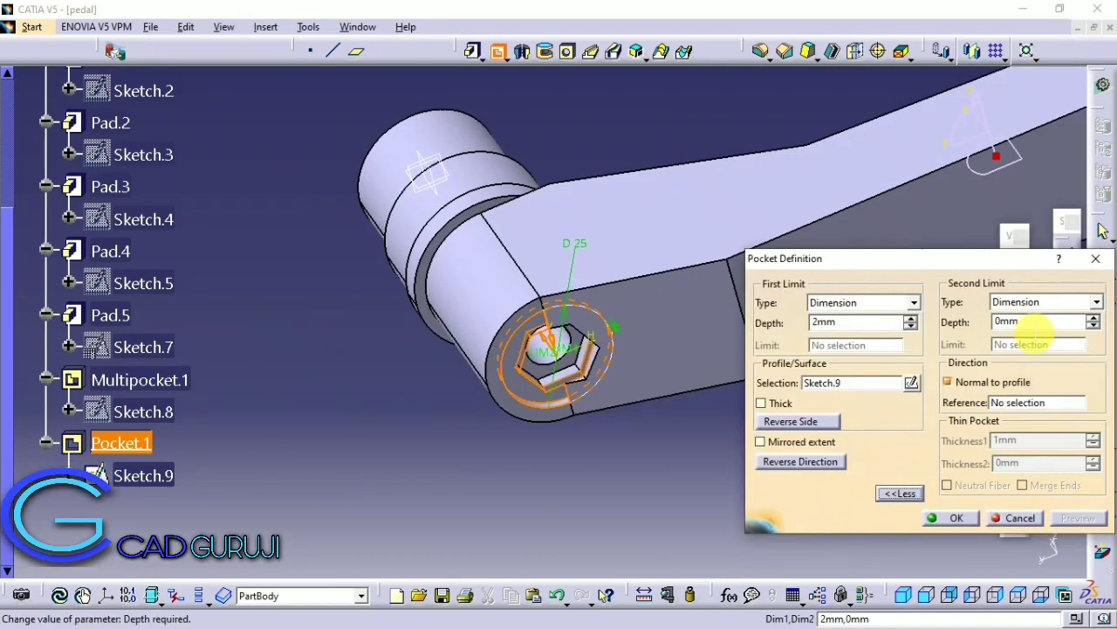
text(1mm)
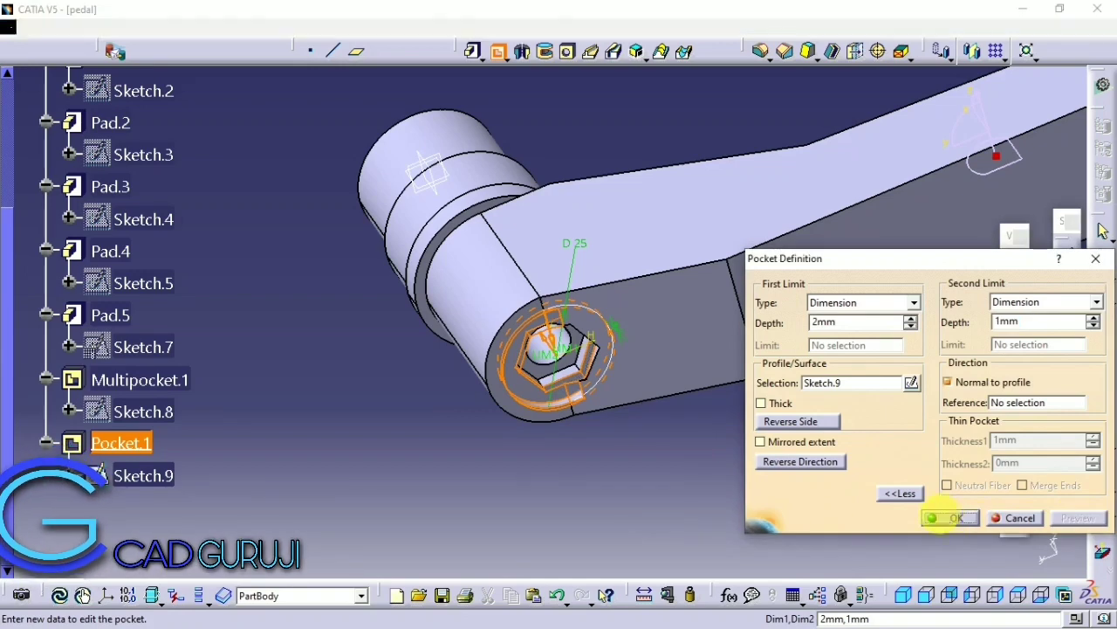
click(956, 518)
Step: Reopen Pocket.1 to verify its limits, confirm, and inspect the finished ring groove
double_click(123, 443)
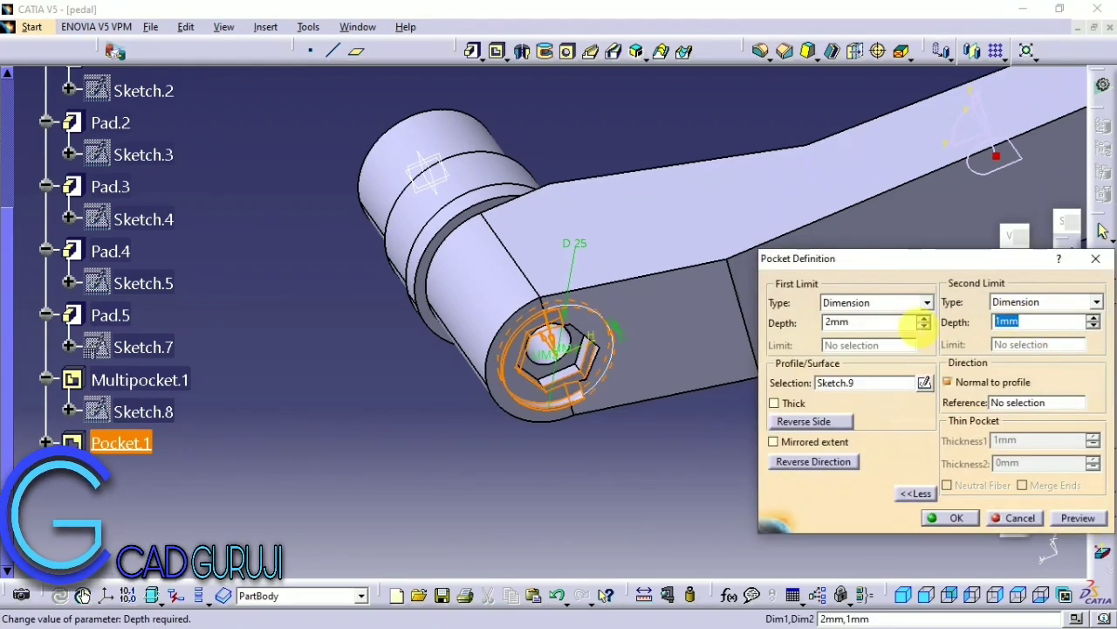
text(10)
click(952, 518)
mouse_move(668, 469)
middle_down()
mouse_move(704, 447)
mouse_move(671, 606)
middle_up()
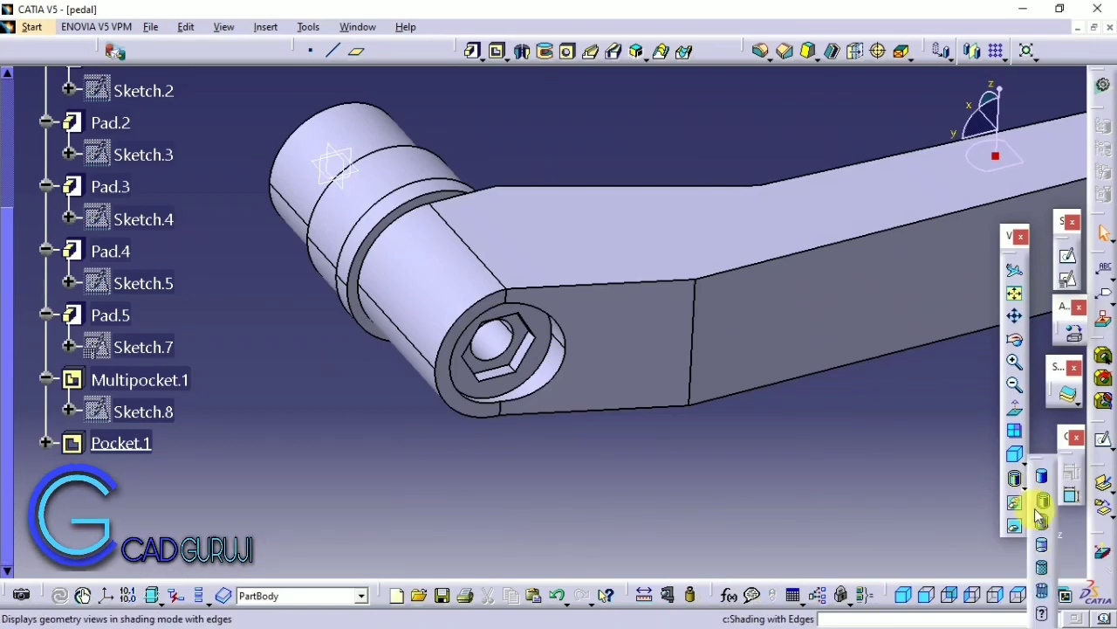
mouse_move(780, 473)
middle_down()
mouse_move(541, 442)
mouse_move(476, 256)
mouse_move(562, 429)
mouse_move(661, 331)
mouse_move(687, 288)
middle_up()
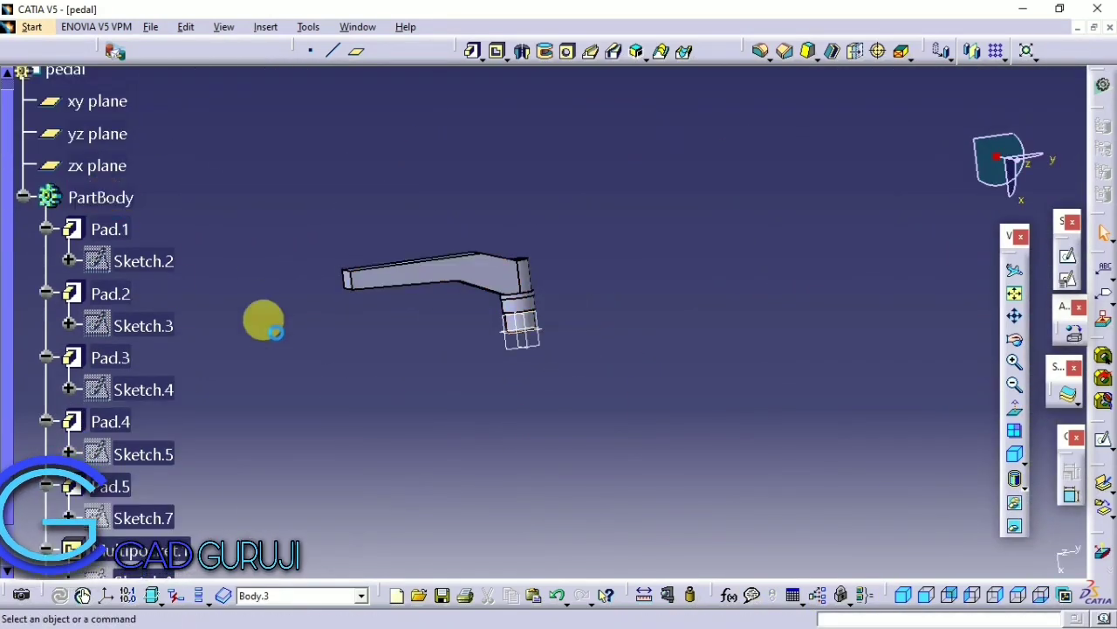
click(98, 196)
right_click(92, 197)
Step: Scroll the specification tree down and collapse the Body.2 branch
click(177, 381)
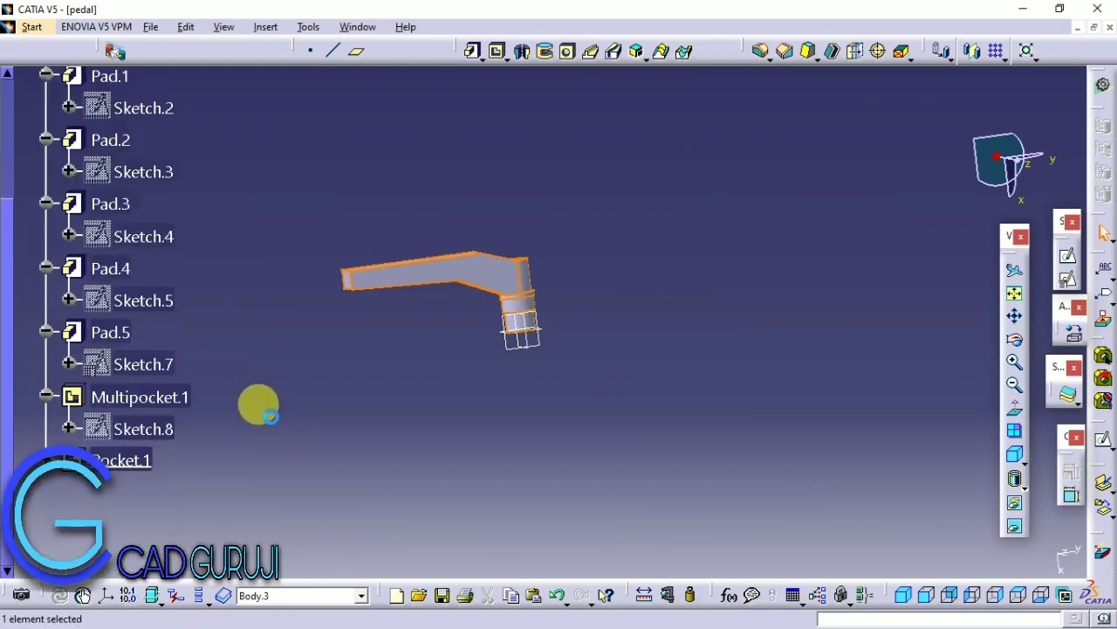
right_click(87, 196)
click(205, 376)
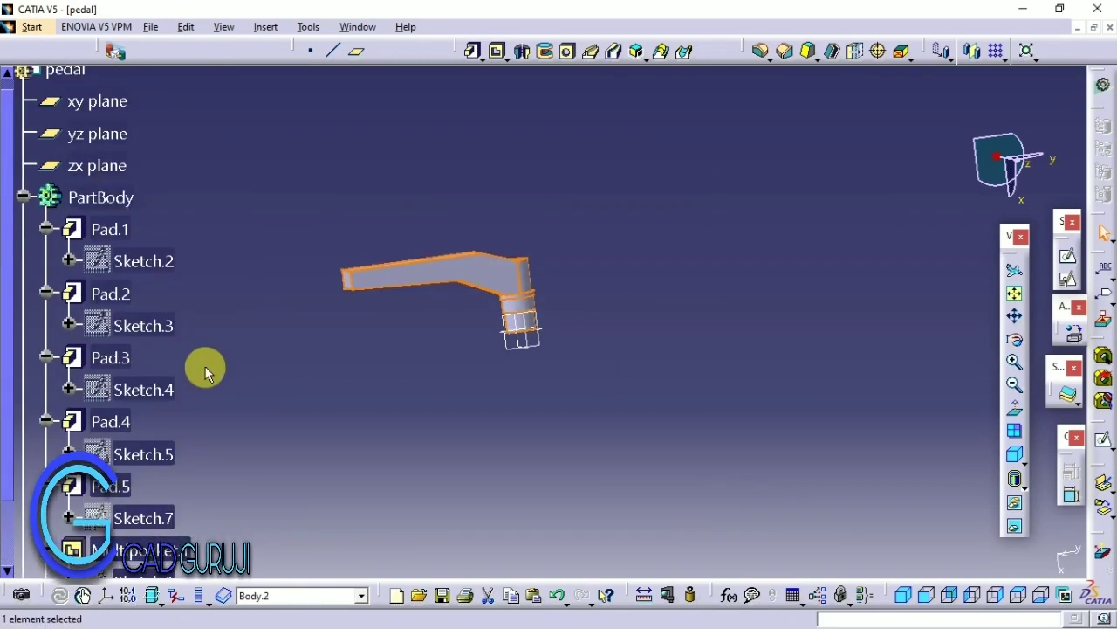
scroll(205, 371, down, 3)
click(367, 490)
scroll(113, 375, down, 5)
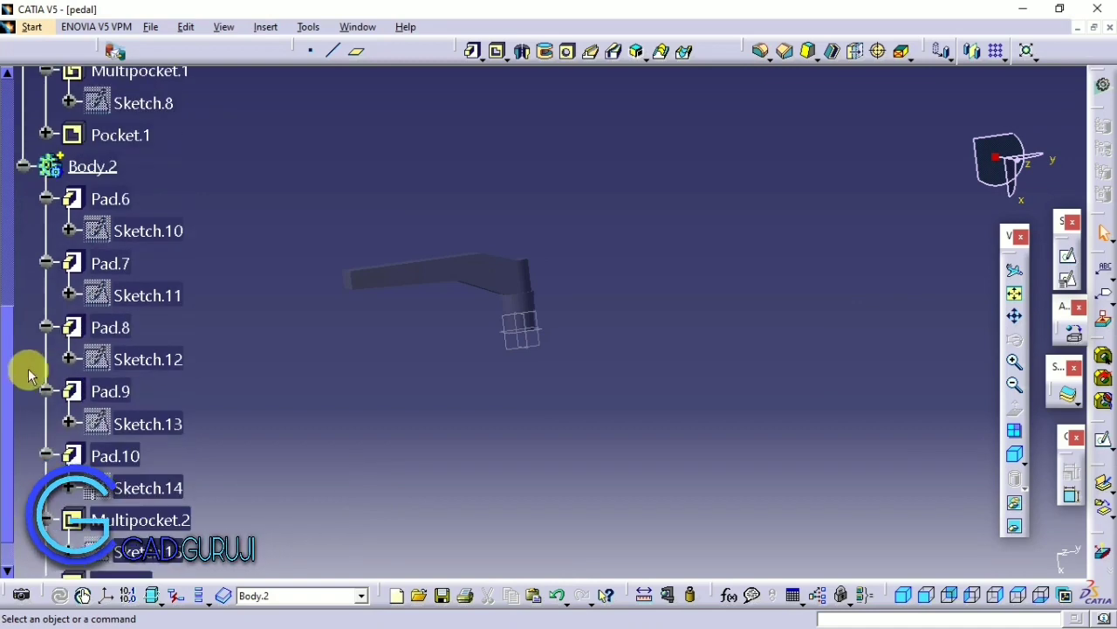
click(23, 165)
Step: Mirror Body.2 about the yz plane
click(79, 165)
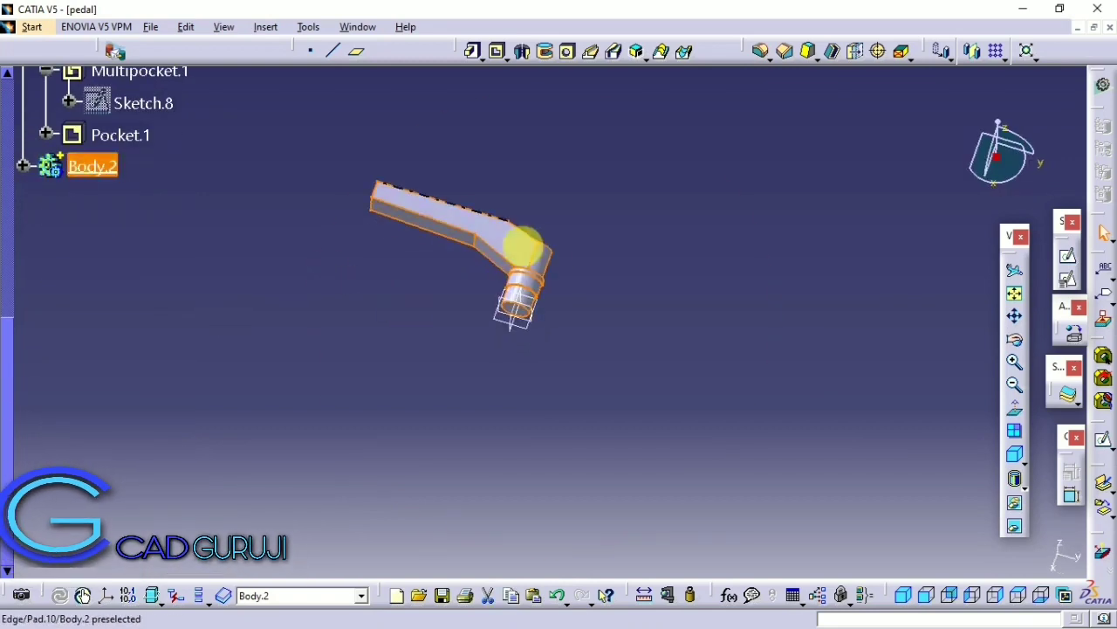
click(538, 316)
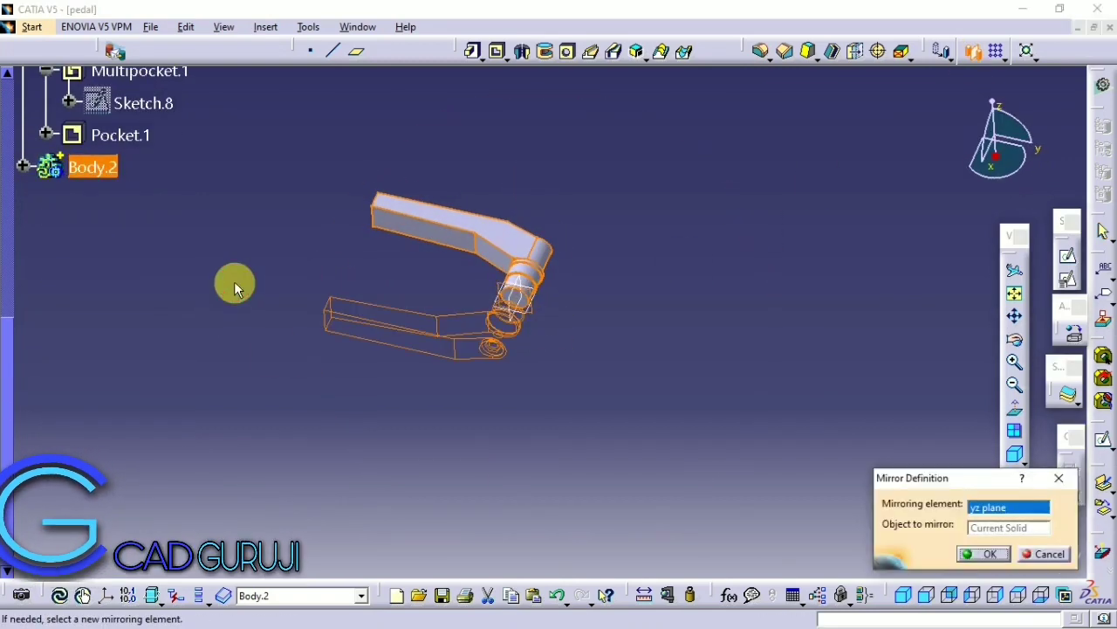
key(Return)
right_click(88, 166)
key(Escape)
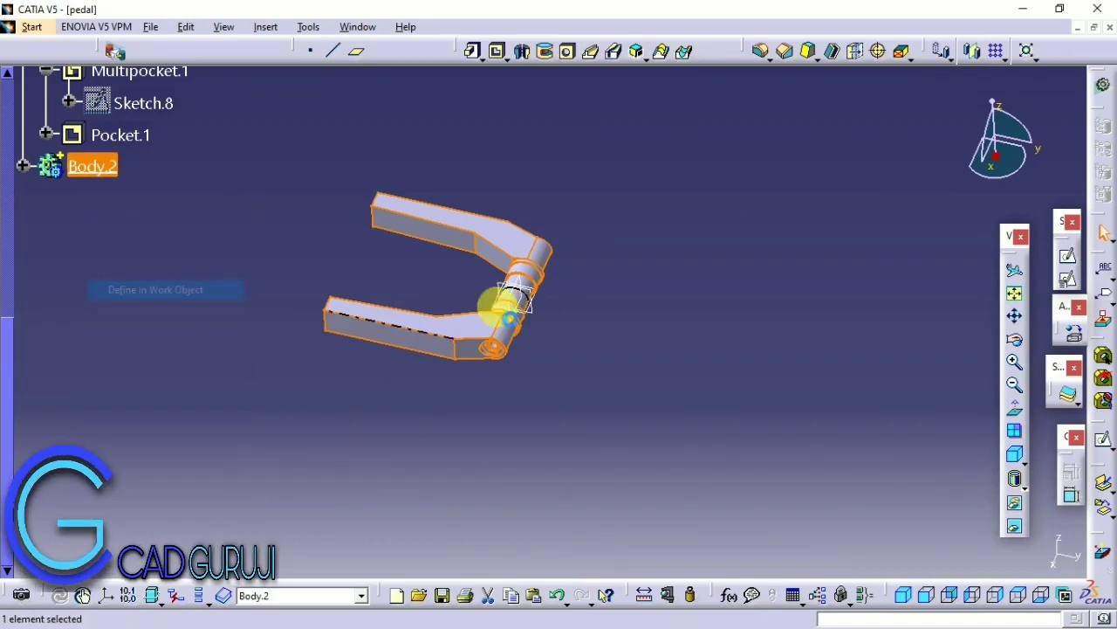
click(947, 54)
Step: Rotate Body.2 180° about the X axis instead of translating it
key(Return)
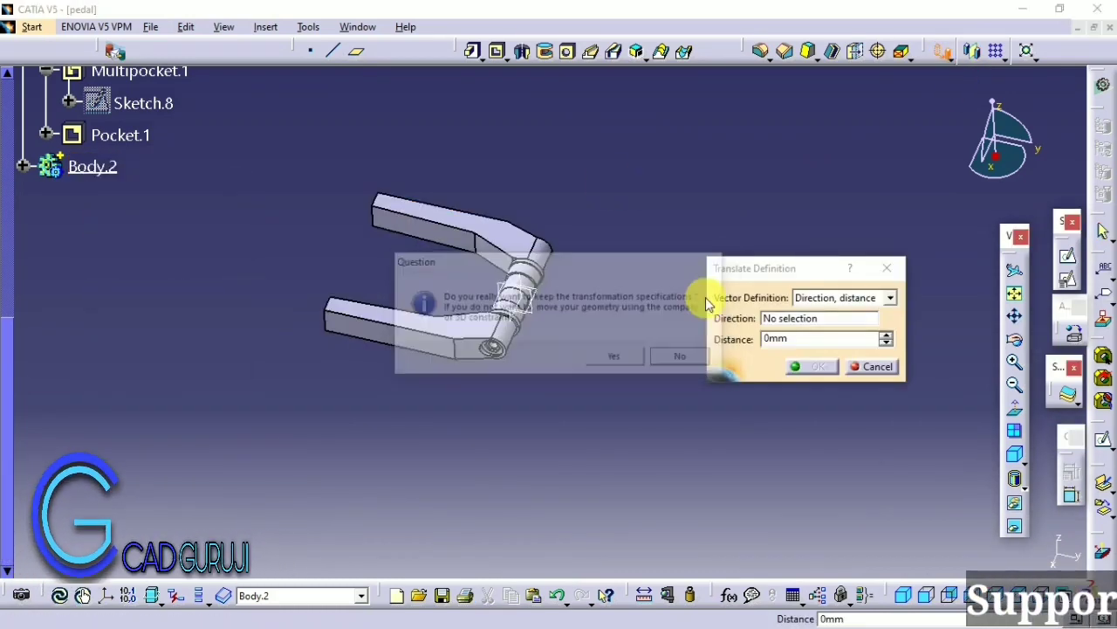
click(945, 57)
click(972, 87)
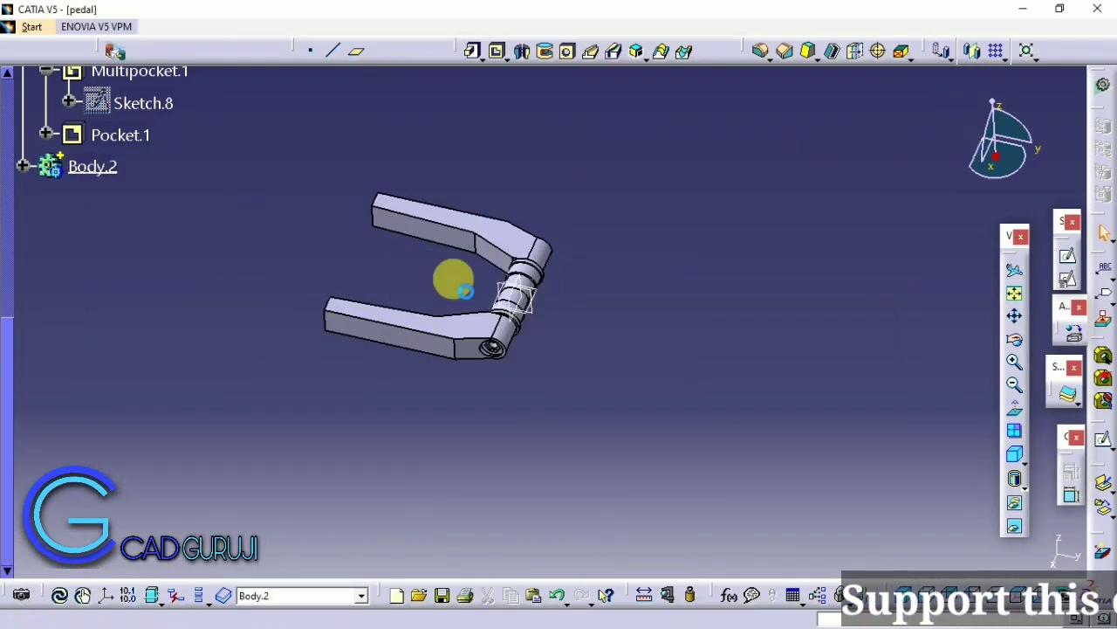
click(617, 357)
right_click(790, 322)
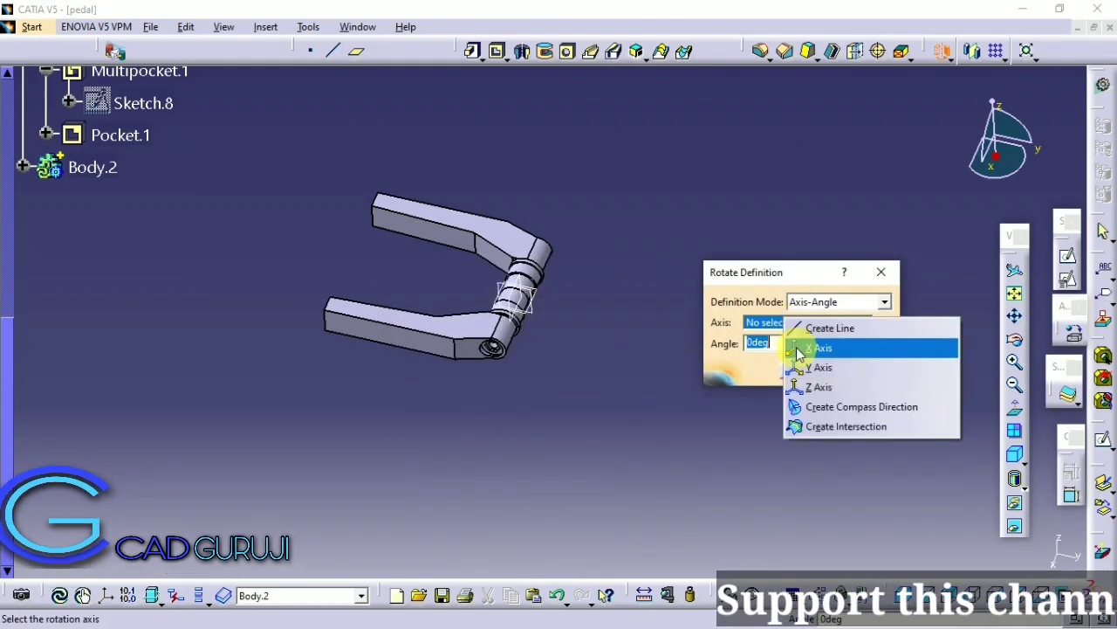
click(808, 346)
text(180)
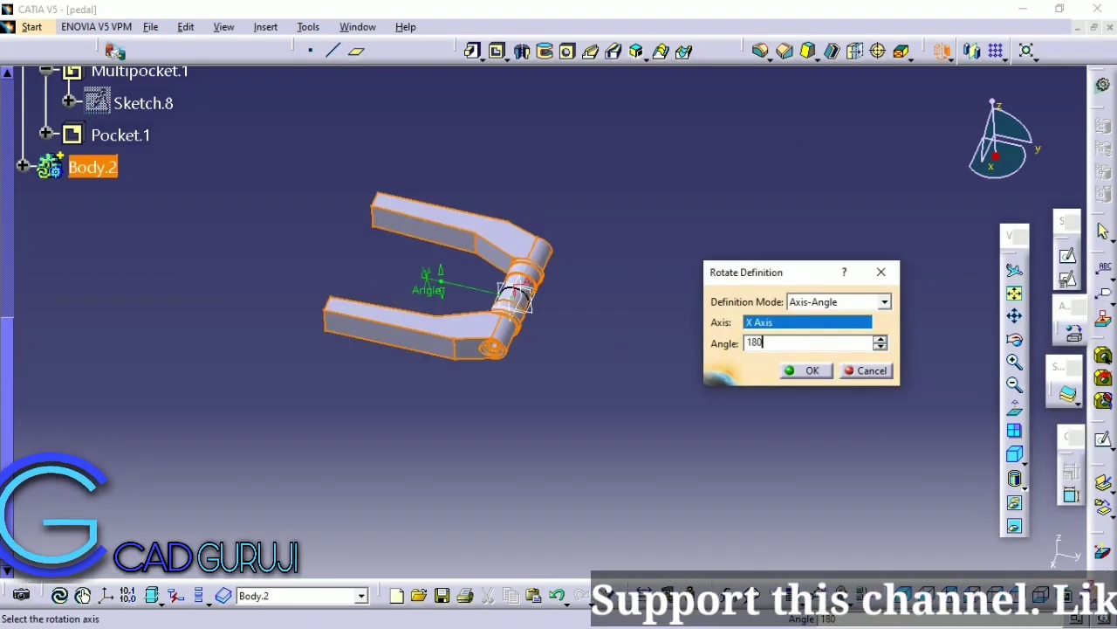
key(Return)
Step: Make Body.2 the work object and split it with the yz plane
right_click(92, 166)
click(150, 274)
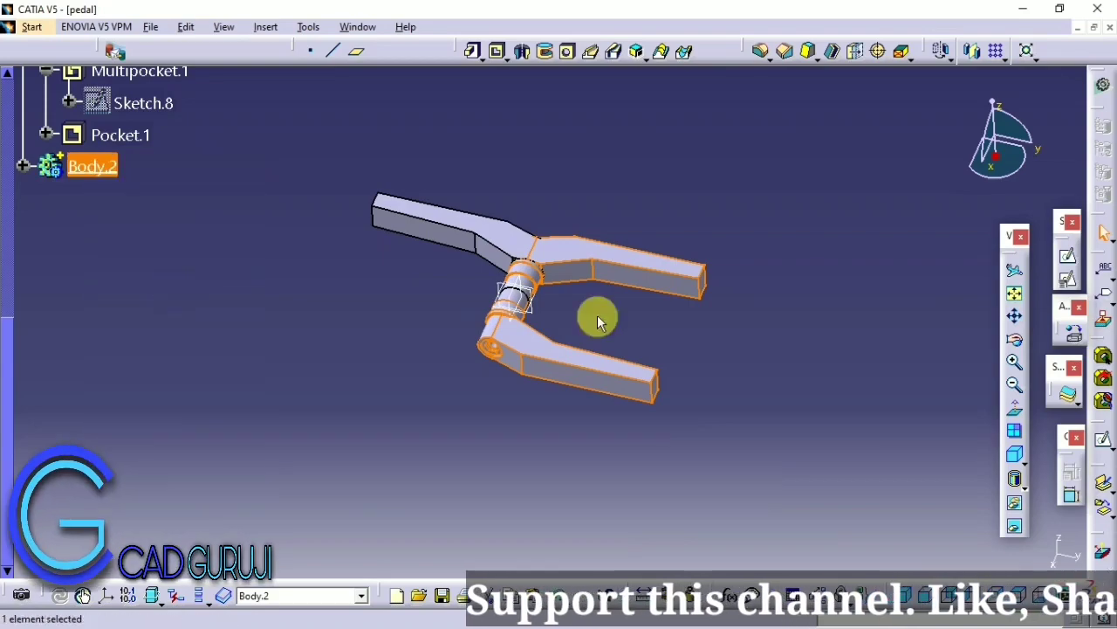
click(837, 381)
click(1079, 404)
click(1036, 426)
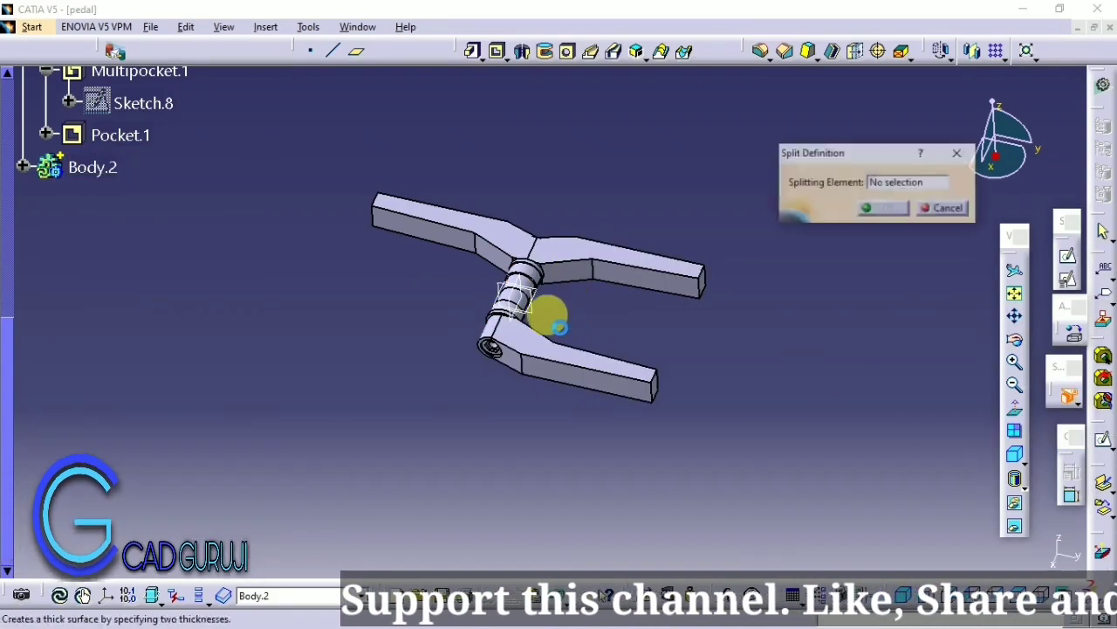
click(636, 320)
click(868, 208)
mouse_move(512, 305)
middle_down()
mouse_move(707, 314)
mouse_move(518, 379)
mouse_move(436, 70)
mouse_move(320, 169)
mouse_move(451, 120)
mouse_move(327, 381)
mouse_move(533, 350)
mouse_move(136, 172)
middle_up()
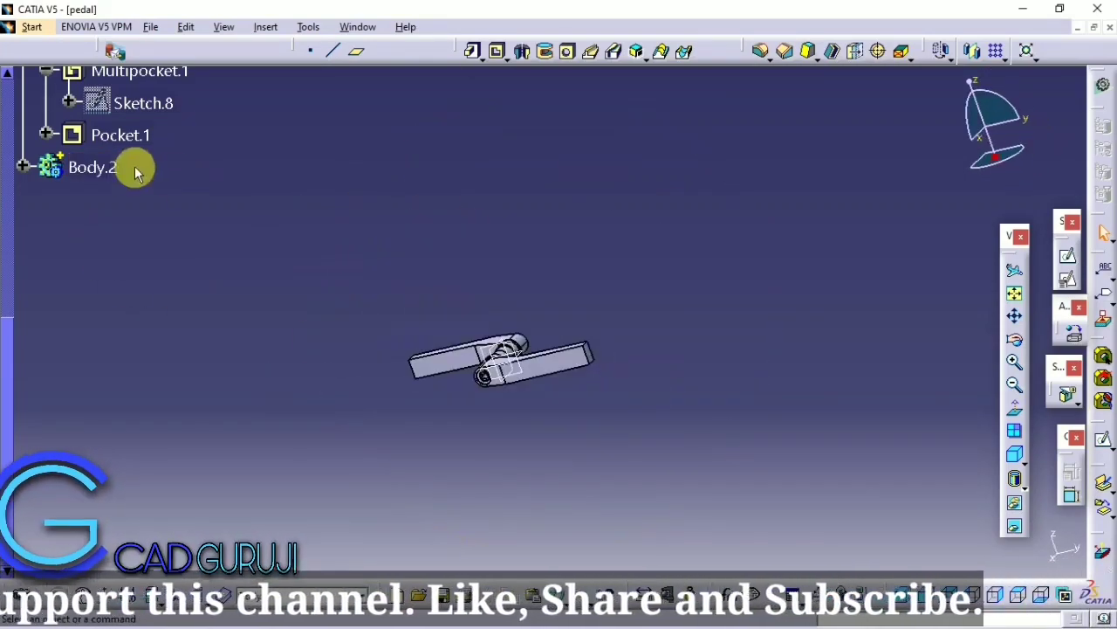
Step: Define Body.2 in work and start a sketch on its hex-end pivot face
click(134, 168)
right_click(95, 167)
click(144, 282)
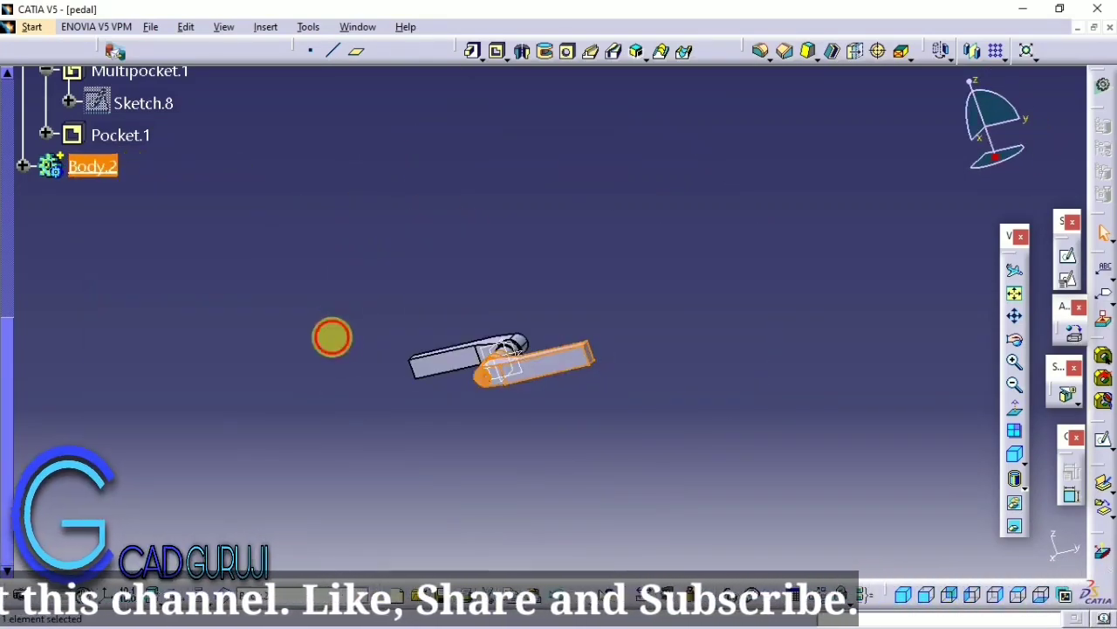
mouse_move(331, 337)
middle_down()
mouse_move(439, 200)
mouse_move(588, 361)
mouse_move(379, 475)
middle_up()
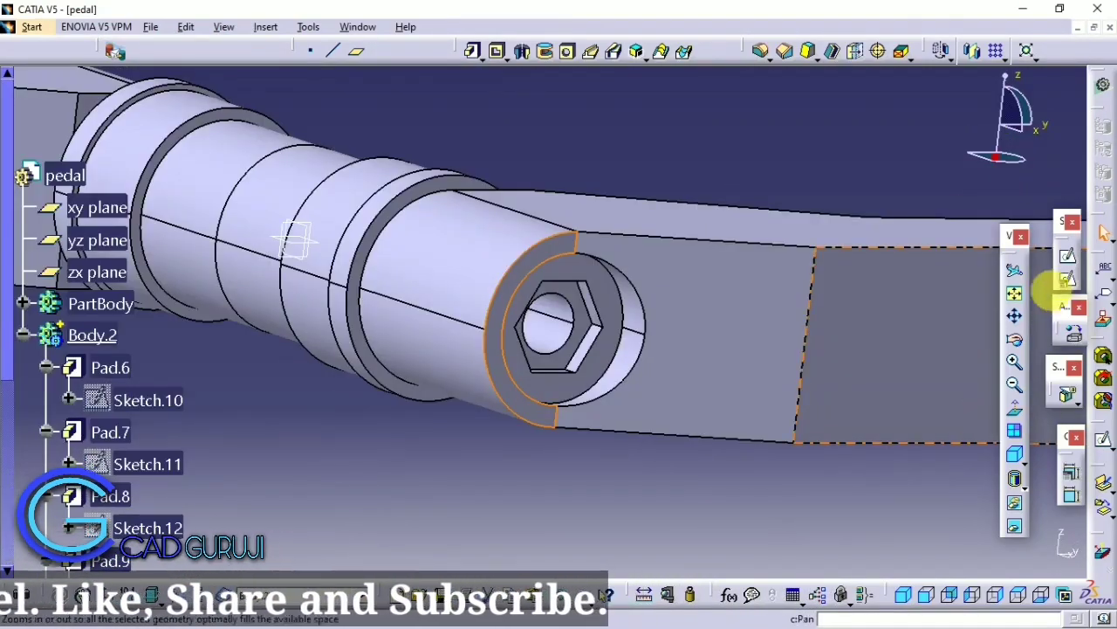
click(1067, 277)
click(524, 367)
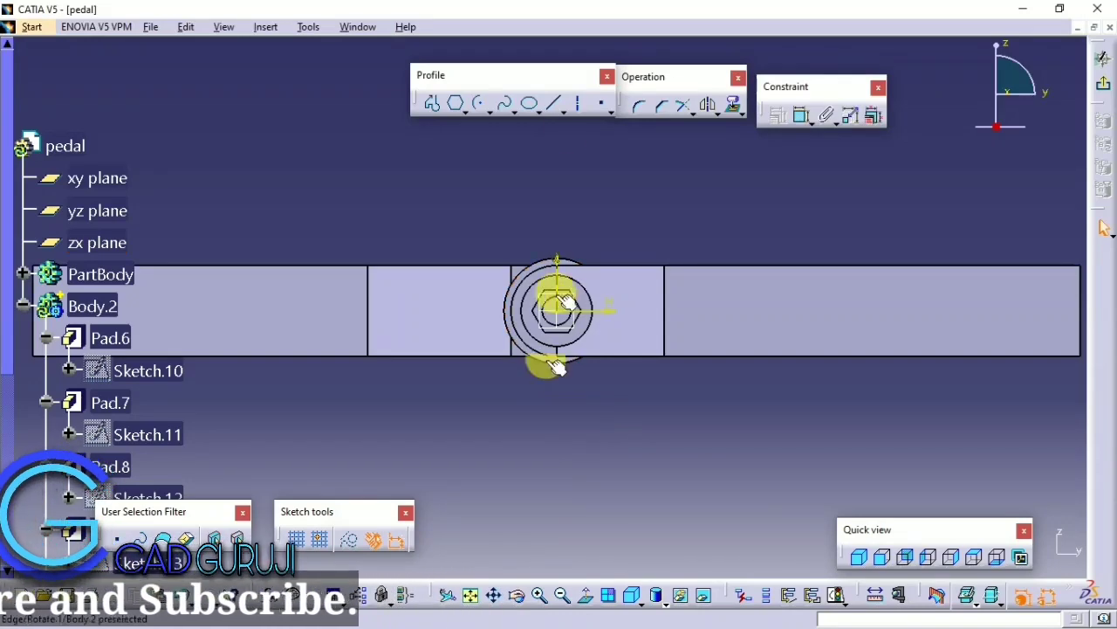
Step: Draw a circle centred on the pivot and dimension it to 90 mm diameter
click(491, 111)
click(513, 125)
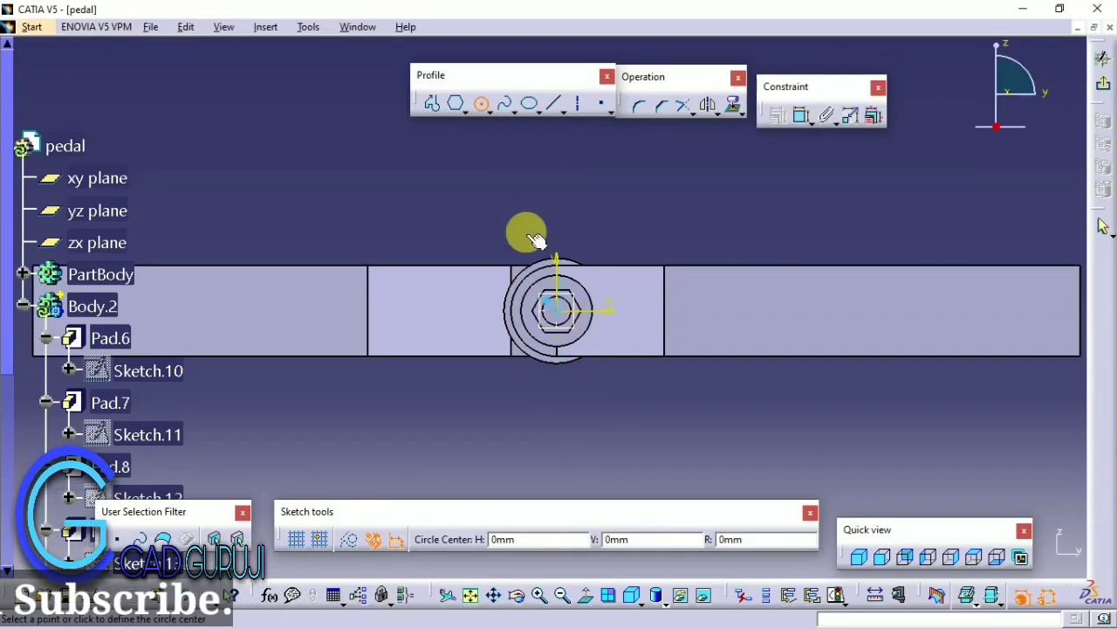
click(556, 310)
click(612, 150)
click(802, 115)
click(756, 193)
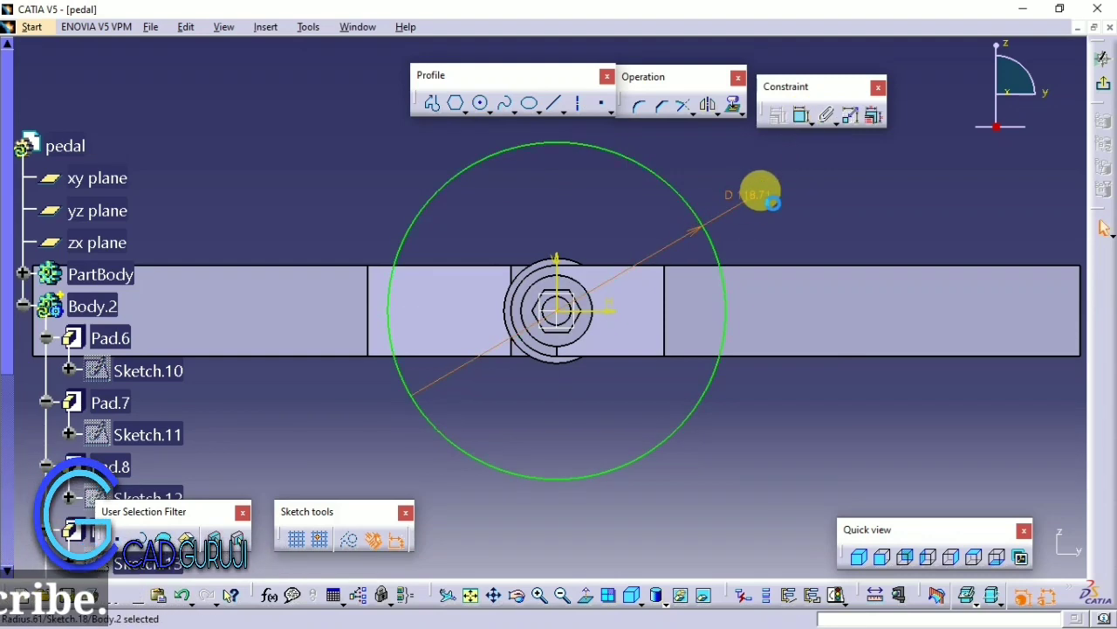
double_click(756, 194)
text(90)
key(Return)
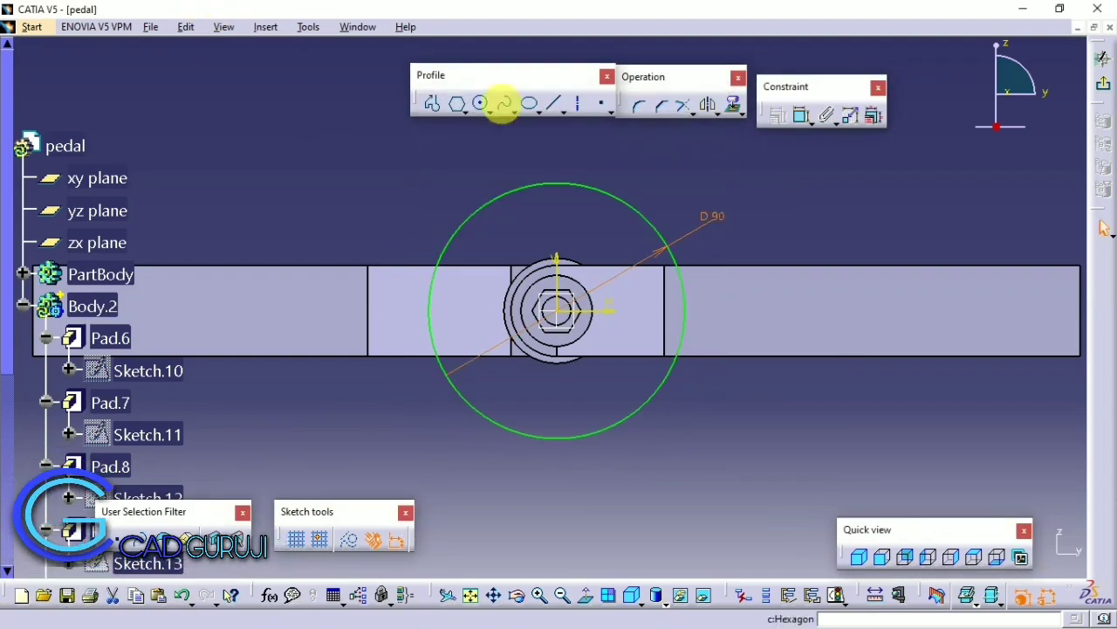
Step: Draw a centre arc above the pivot ending on the circle and constrain it to R45
click(487, 112)
click(649, 120)
scroll(463, 183, down, 3)
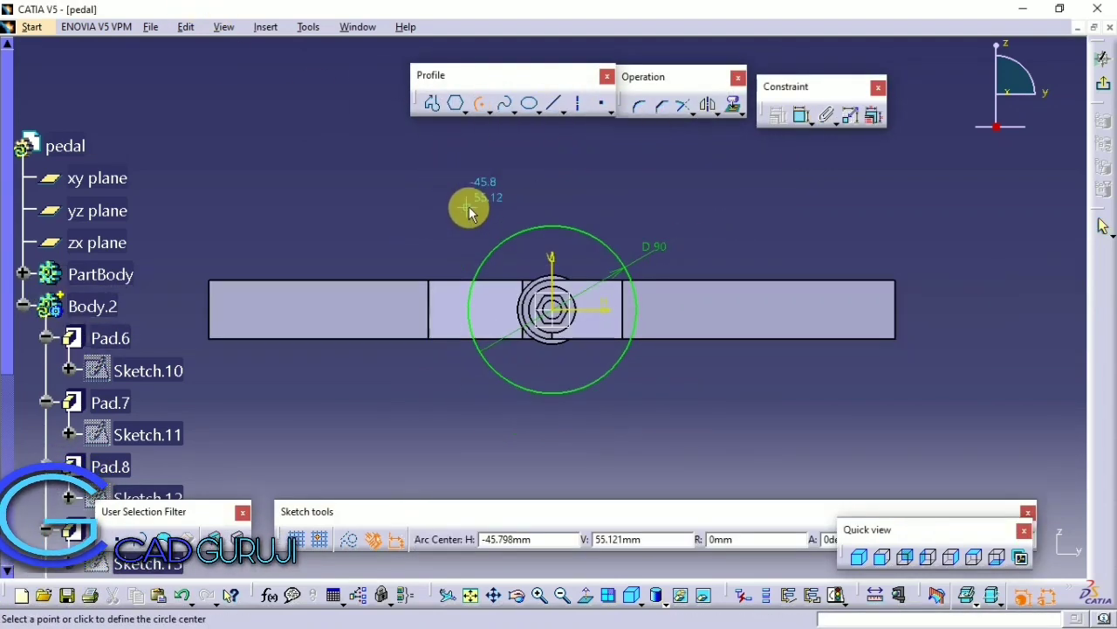
middle_drag(469, 204, 494, 282)
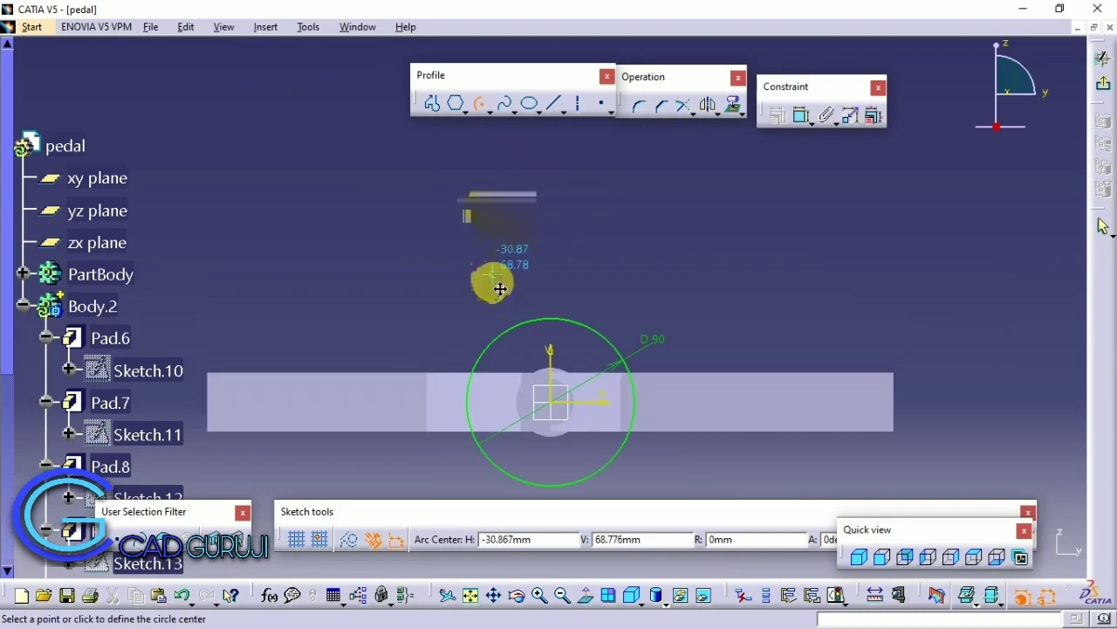
click(551, 223)
click(506, 344)
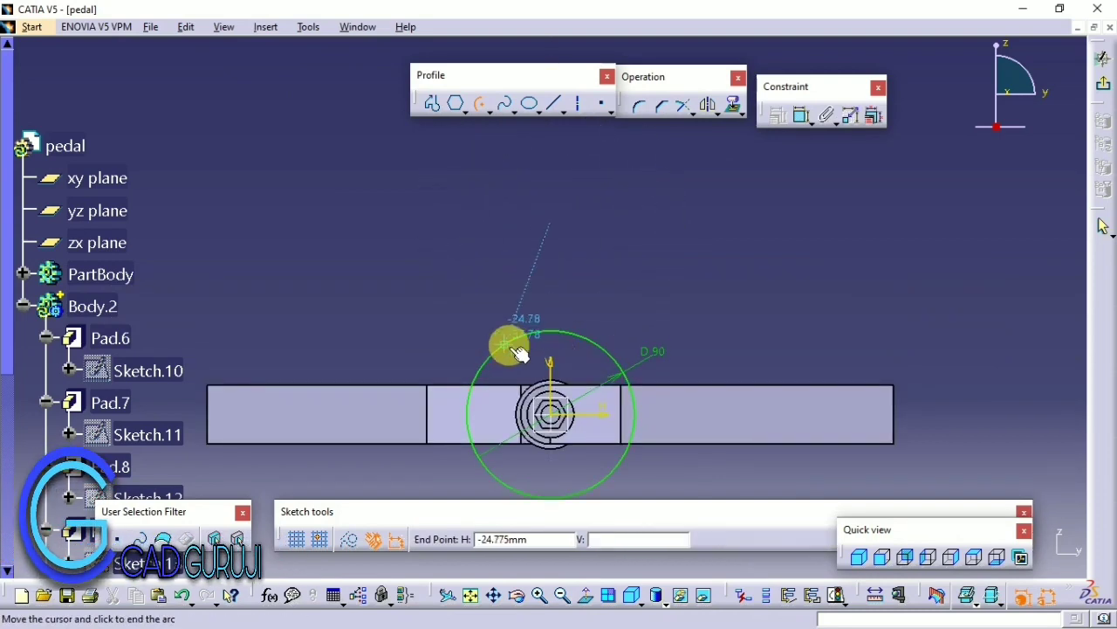
click(599, 342)
scroll(611, 140, up, 2)
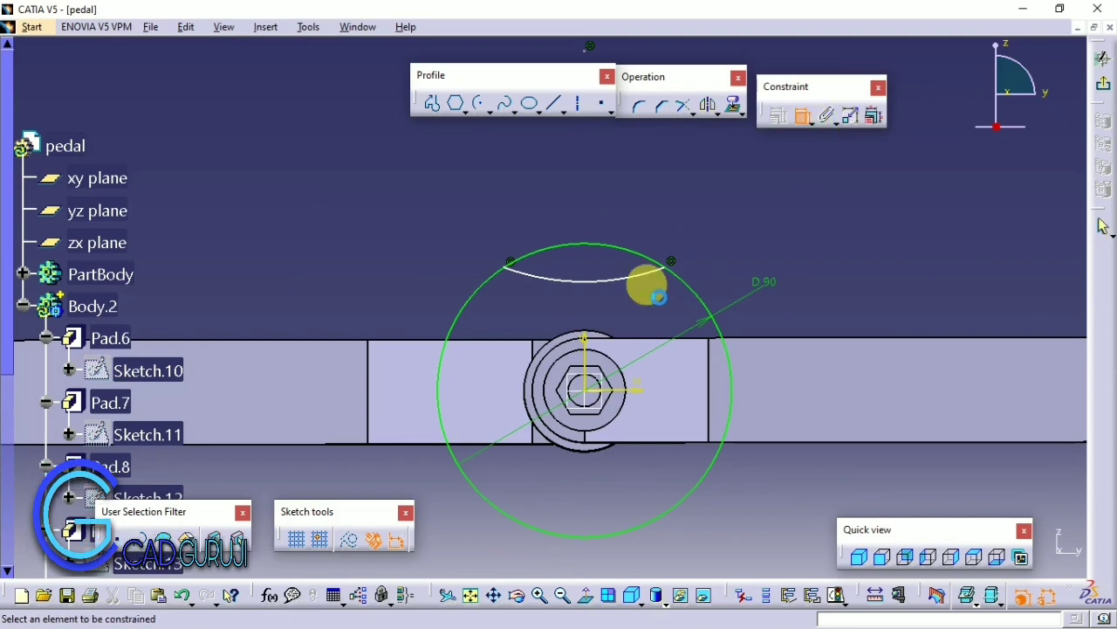
click(646, 283)
double_click(617, 195)
text(45)
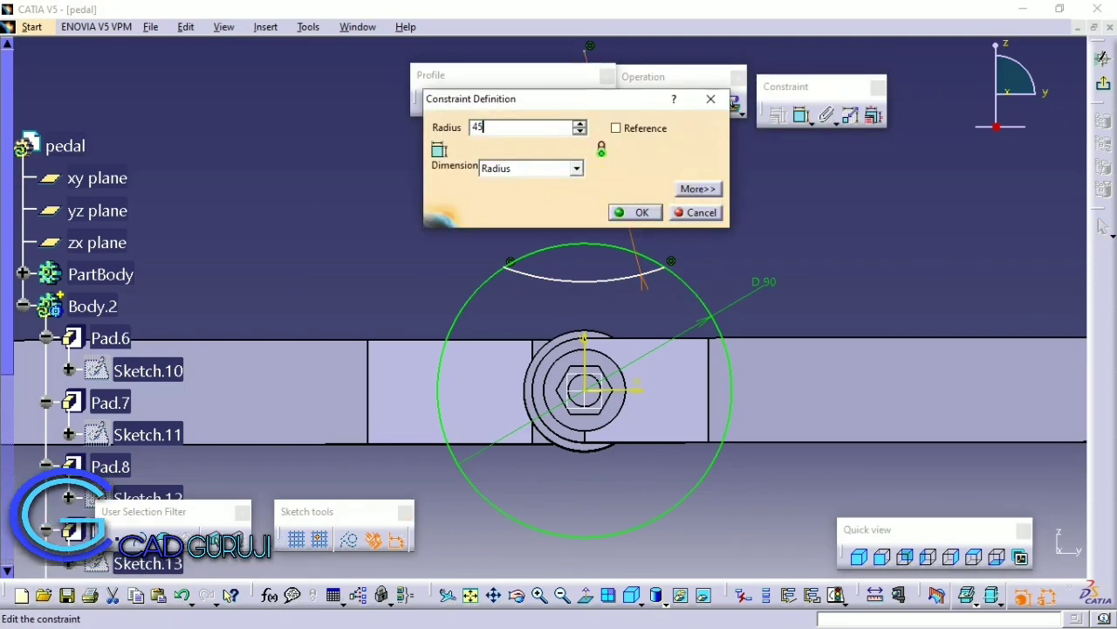
key(Return)
Step: Constrain the arc centre 75 mm vertically above the pivot centre
scroll(568, 219, down, 2)
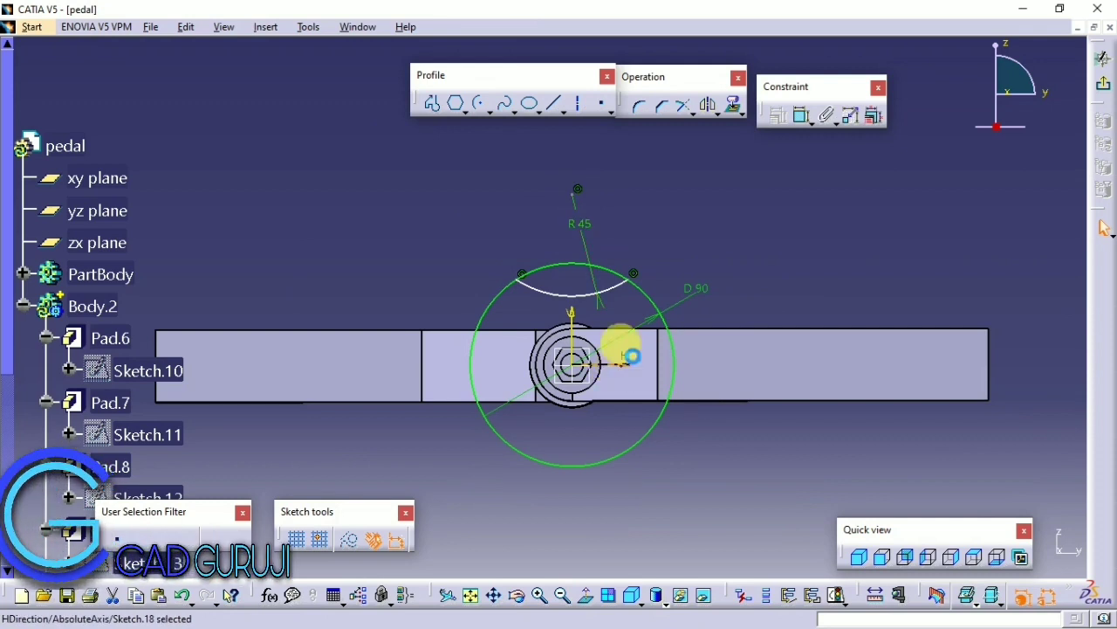
click(576, 188)
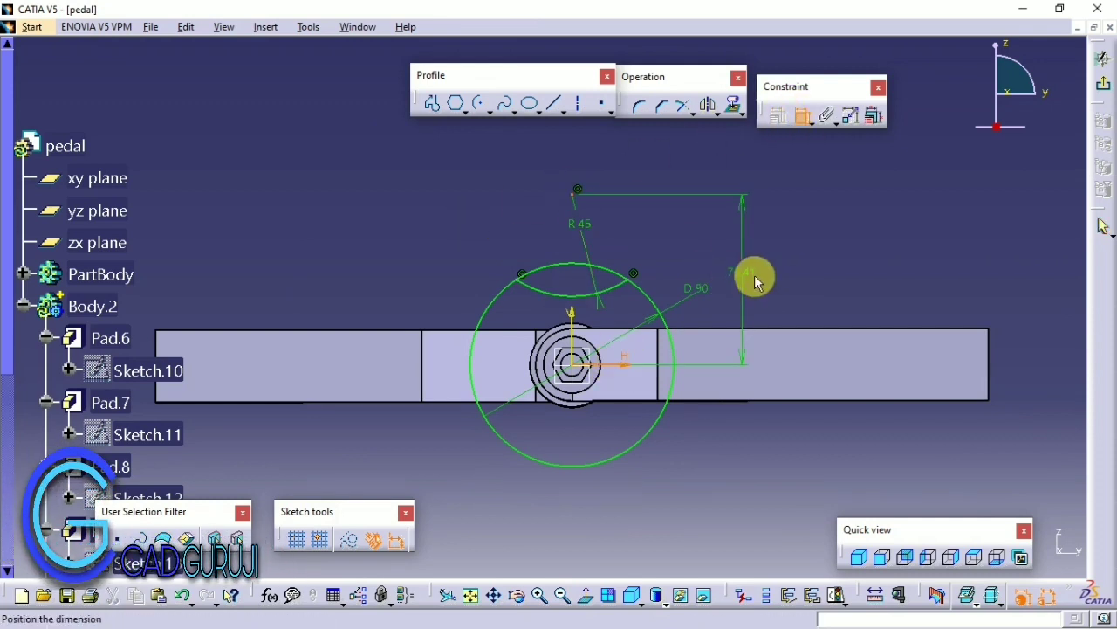
double_click(749, 259)
text(80)
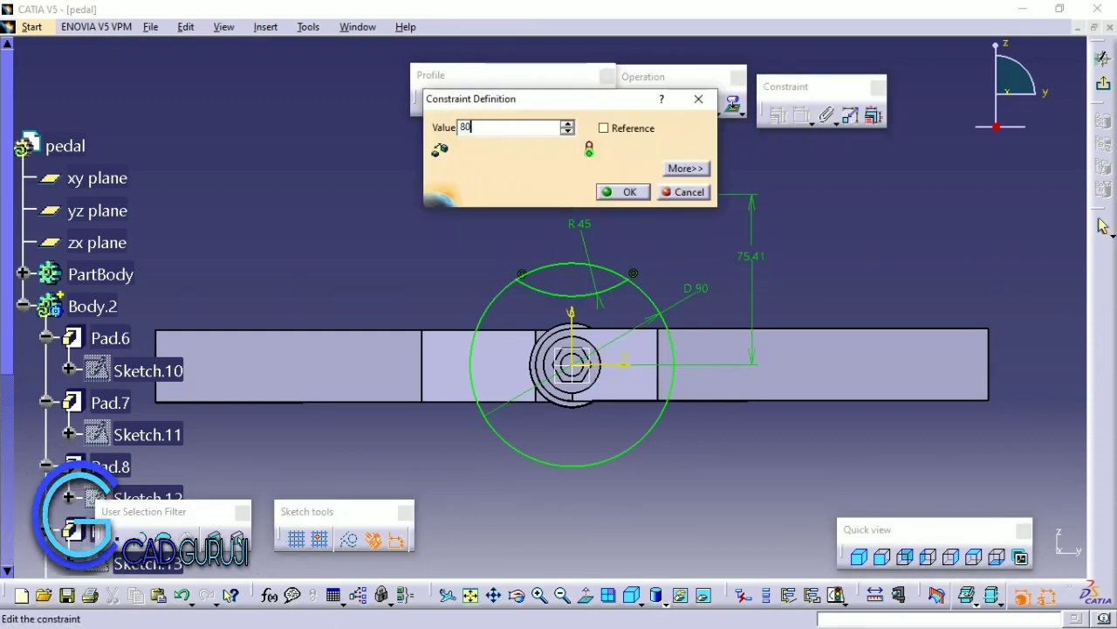
key(Return)
double_click(755, 256)
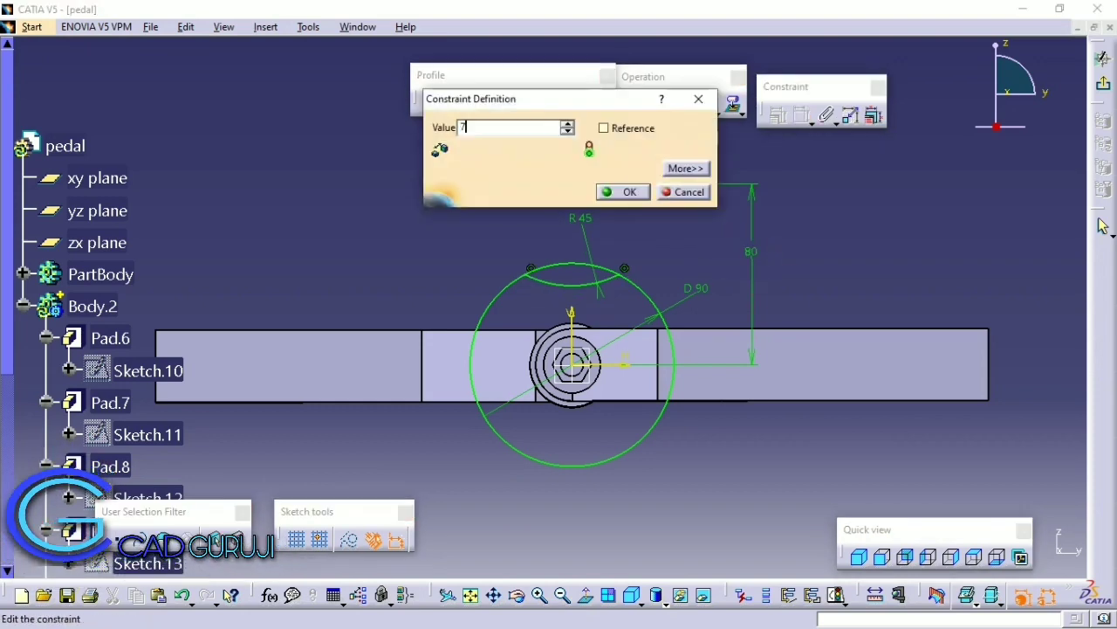
text(70)
key(Return)
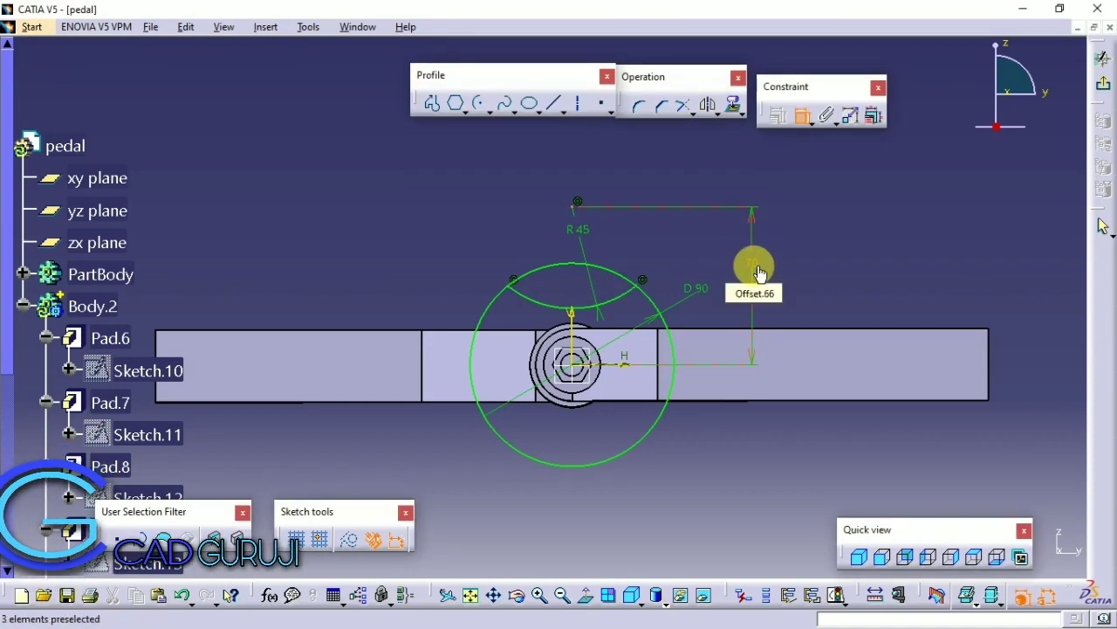
double_click(756, 266)
text(75mm)
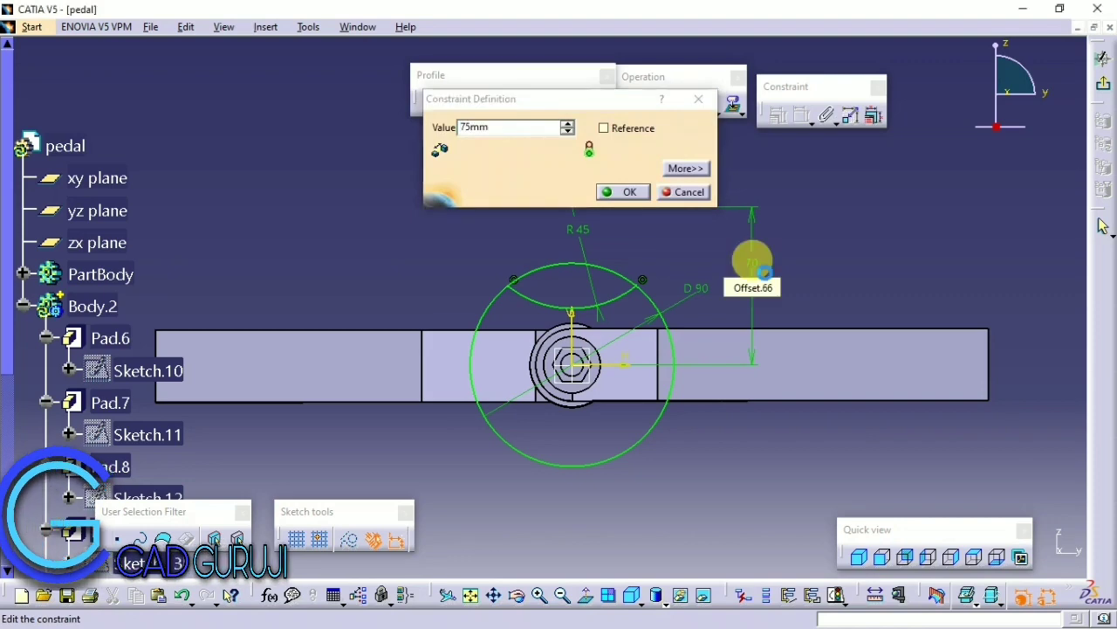
key(Return)
middle_drag(525, 323, 529, 225)
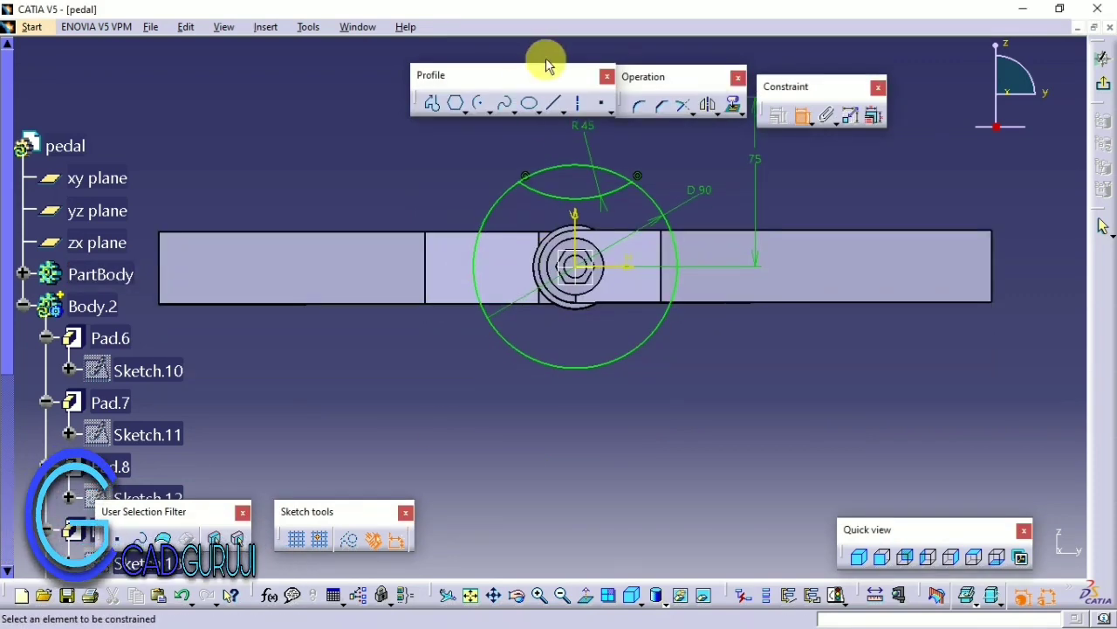
Step: Select the R45 arc and try a Rotate transformation, cancelling the misplaced attempt
click(597, 200)
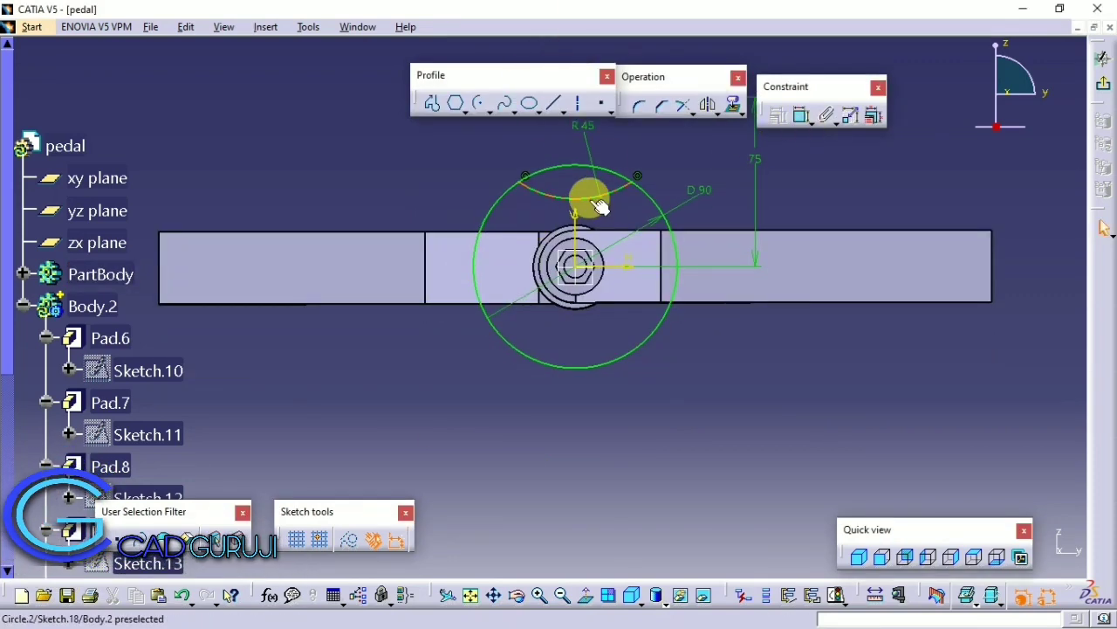
click(696, 115)
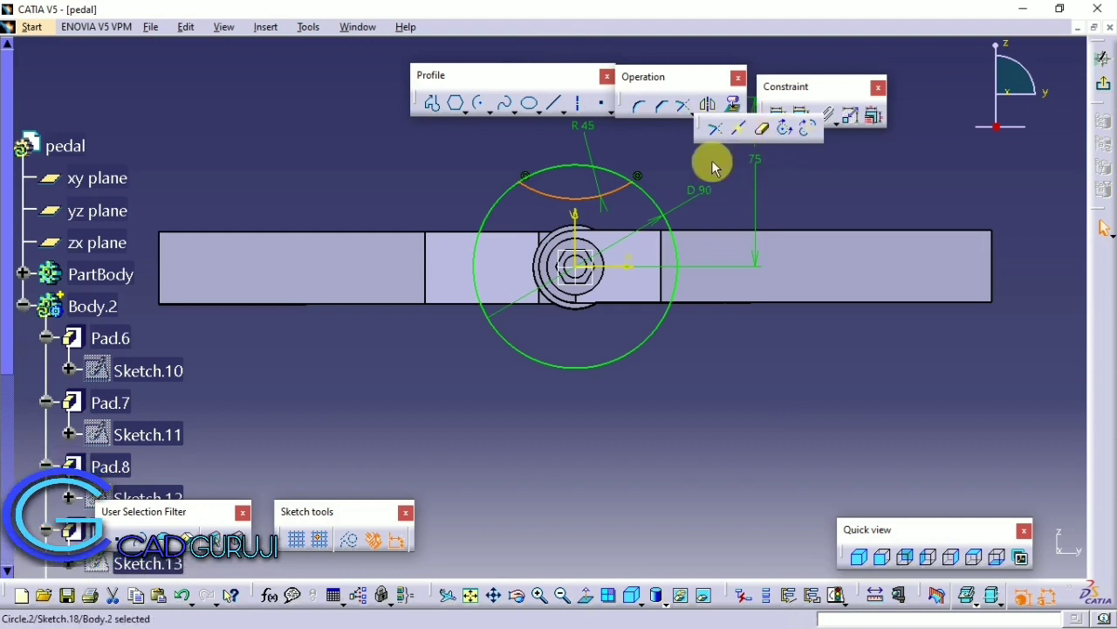
click(734, 104)
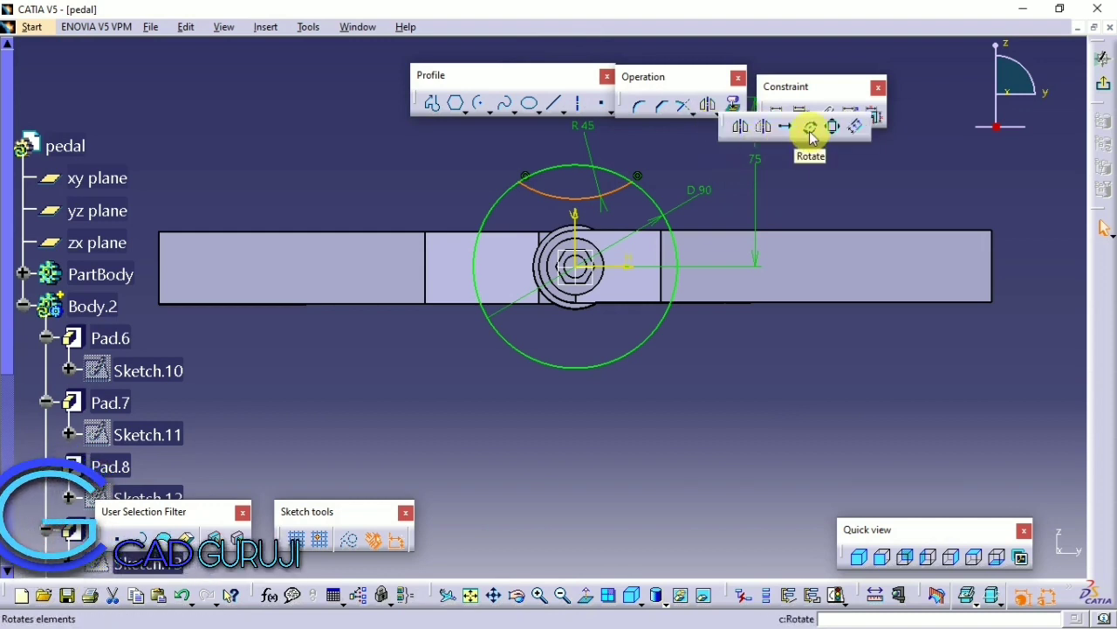
click(810, 131)
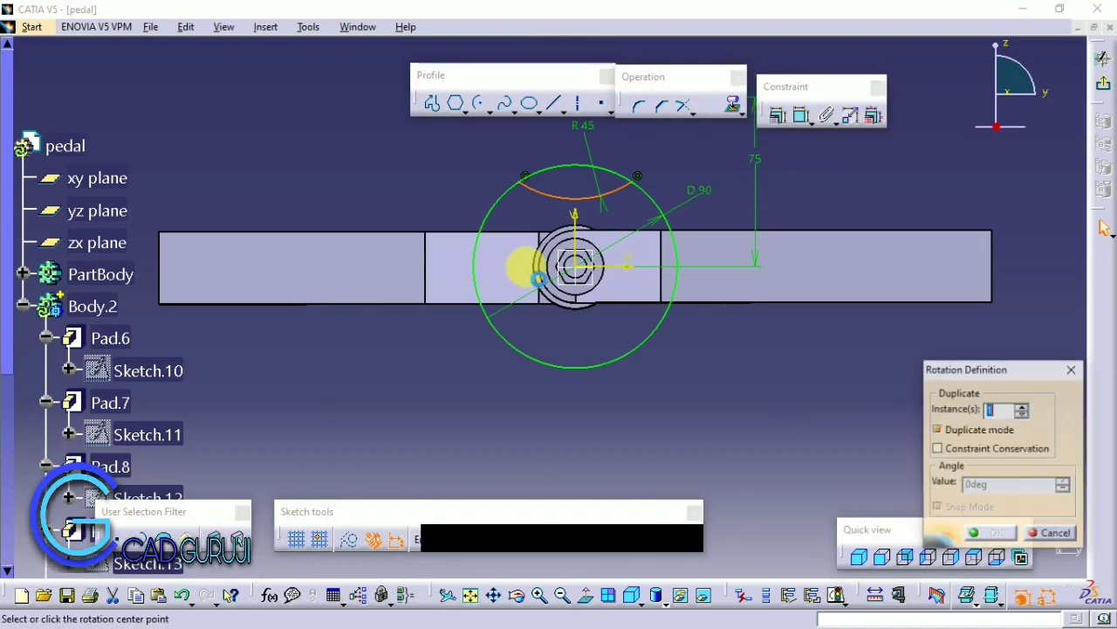
click(520, 178)
click(637, 176)
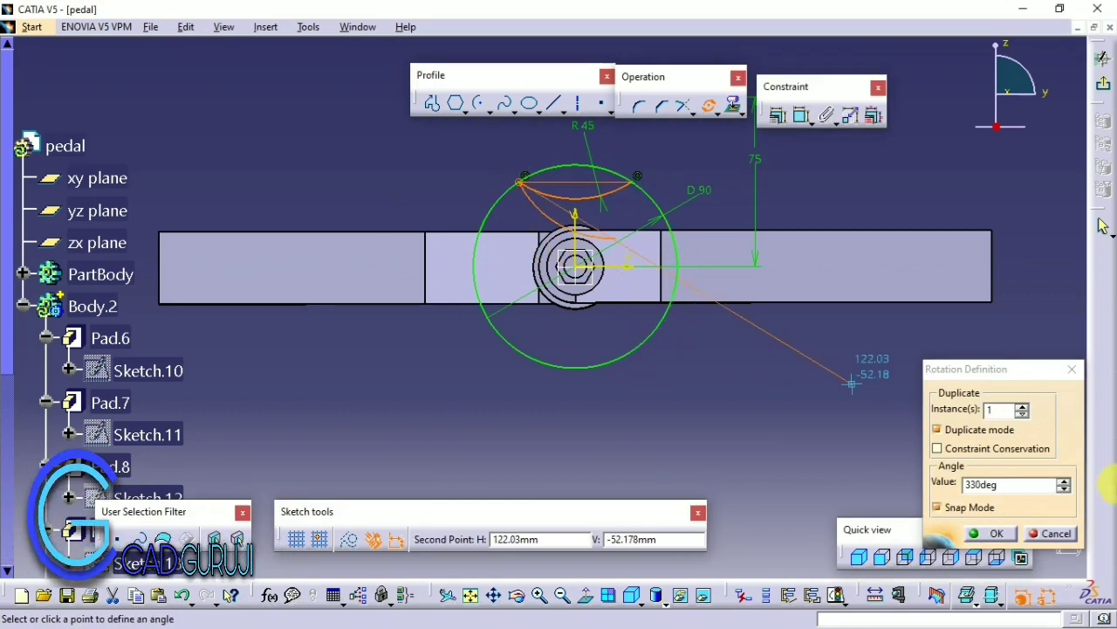
click(1072, 369)
Step: Rotate-duplicate the arc about the circle centre, setting the instance count to 3
click(709, 106)
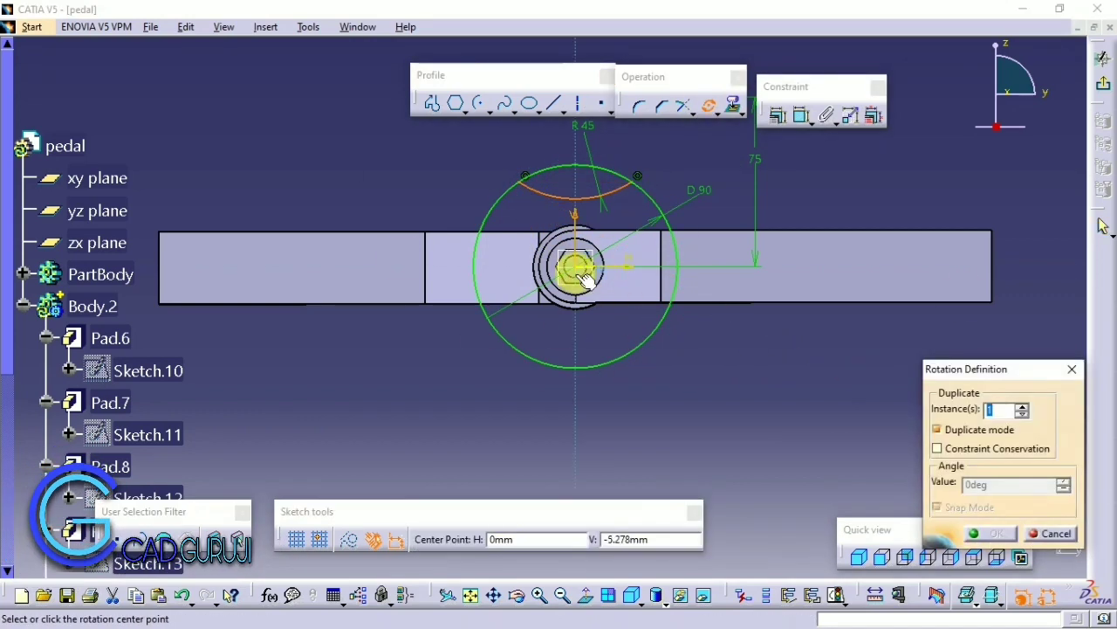
click(582, 271)
click(583, 199)
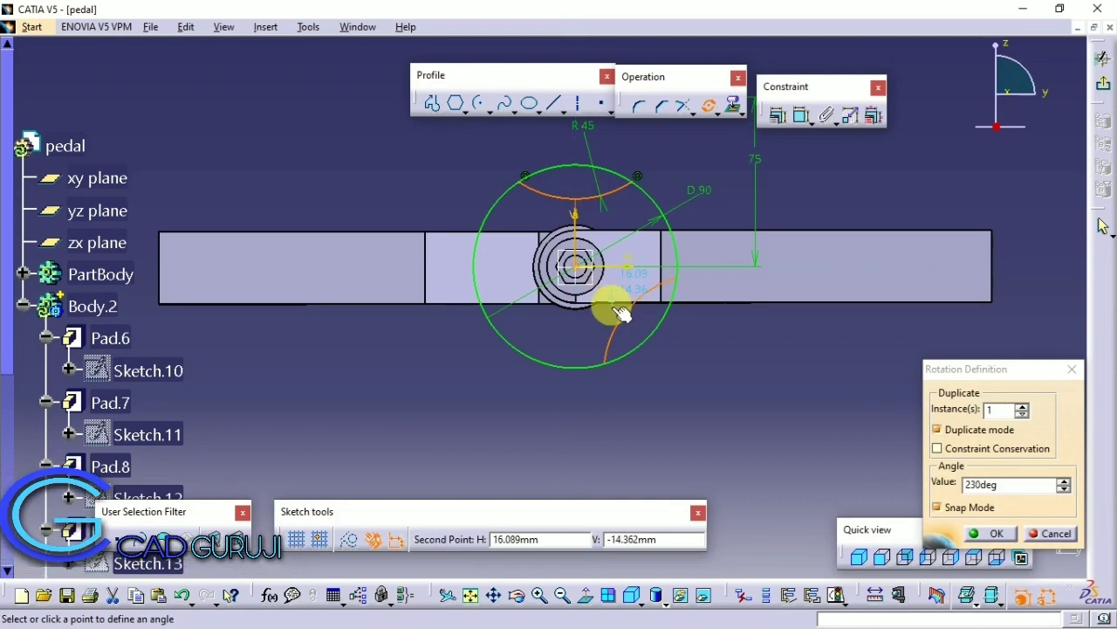
double_click(996, 409)
text(4)
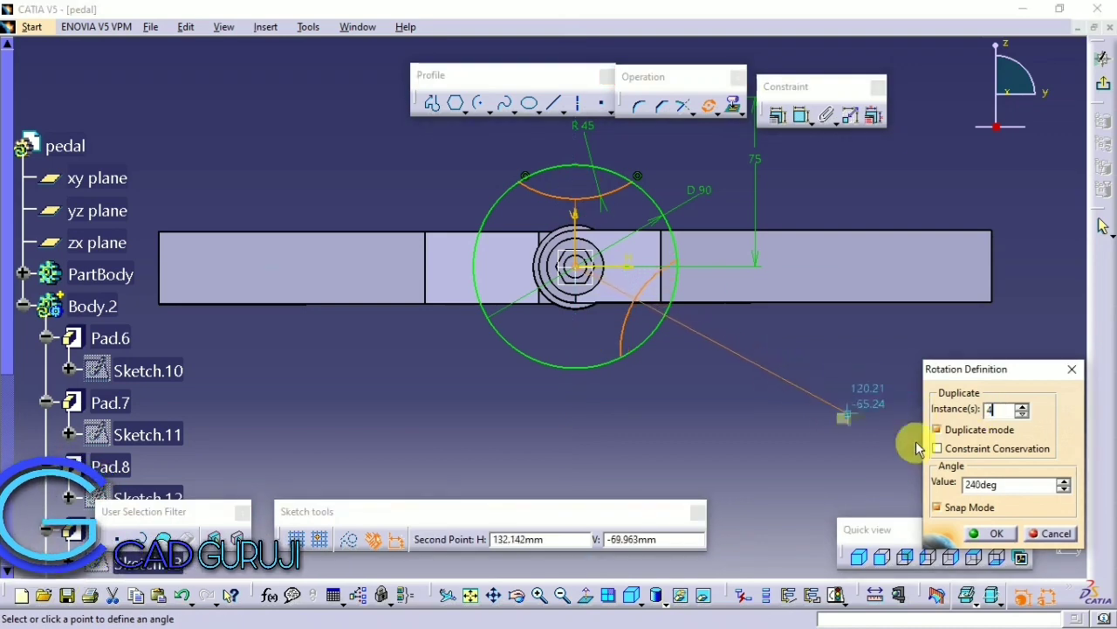
key(Tab)
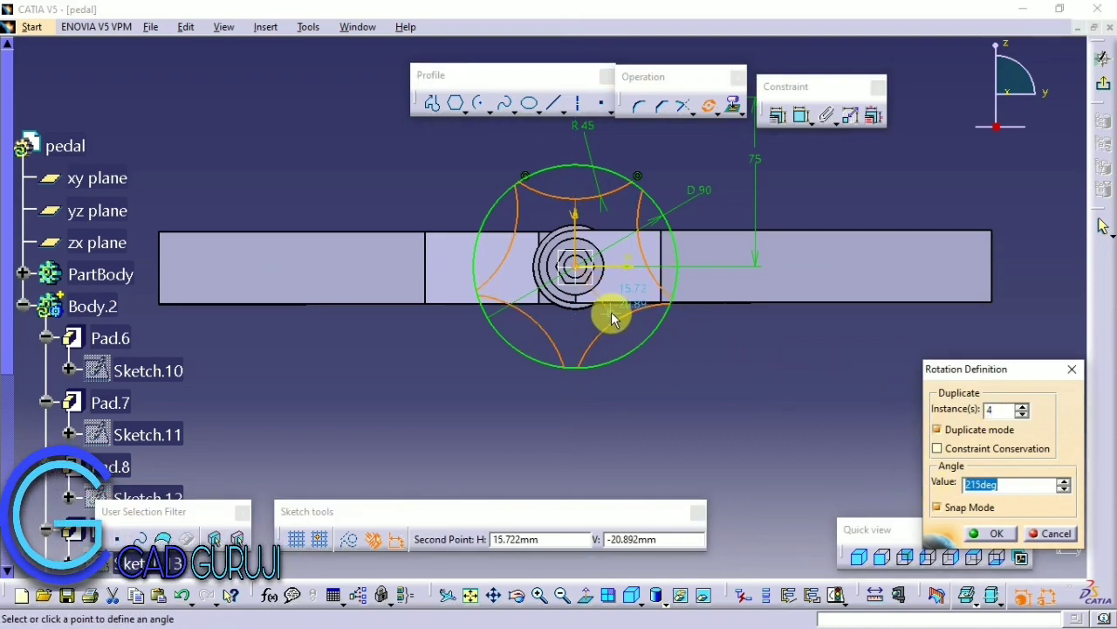
double_click(995, 410)
text(3)
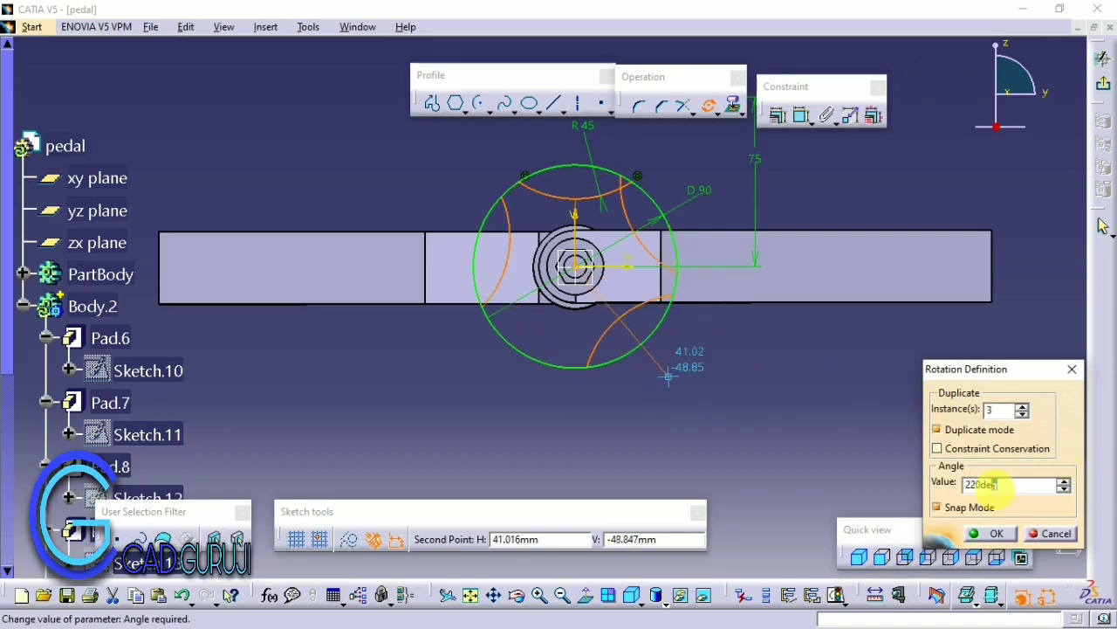
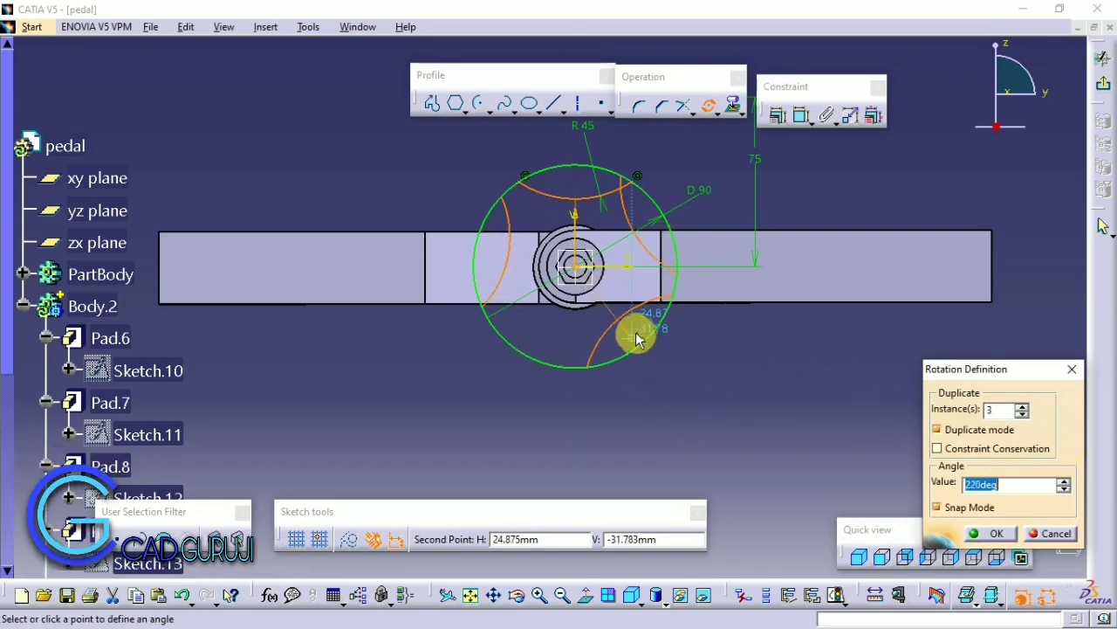
Step: Accept the rotated R 45 arcs, trim the D 90 circle segments into a star, and exit the sketch
click(637, 268)
click(691, 111)
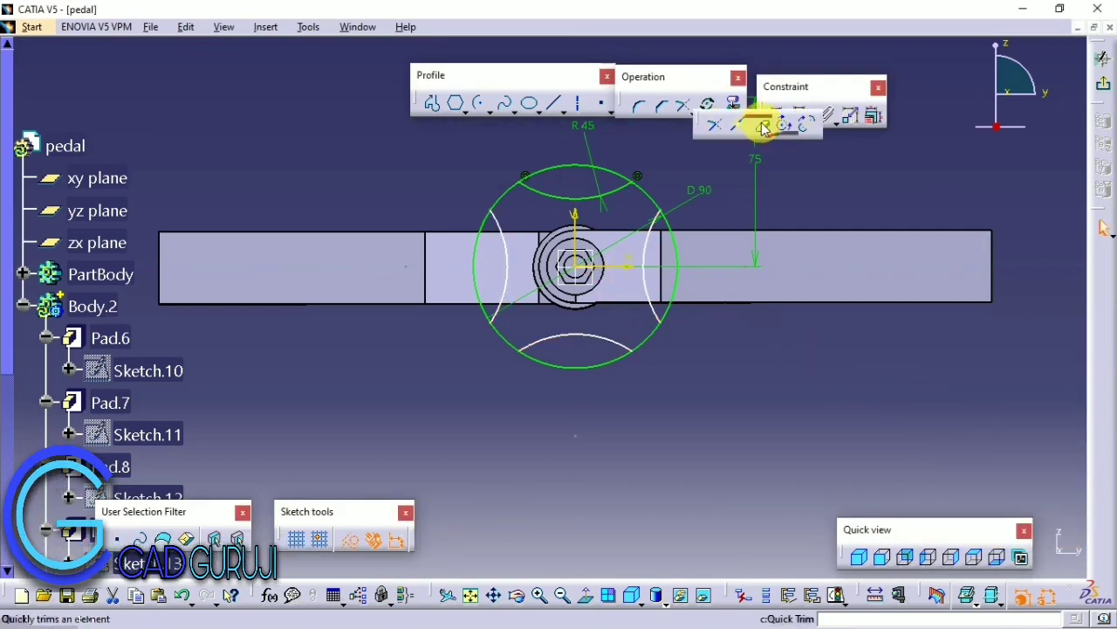
click(764, 127)
click(549, 166)
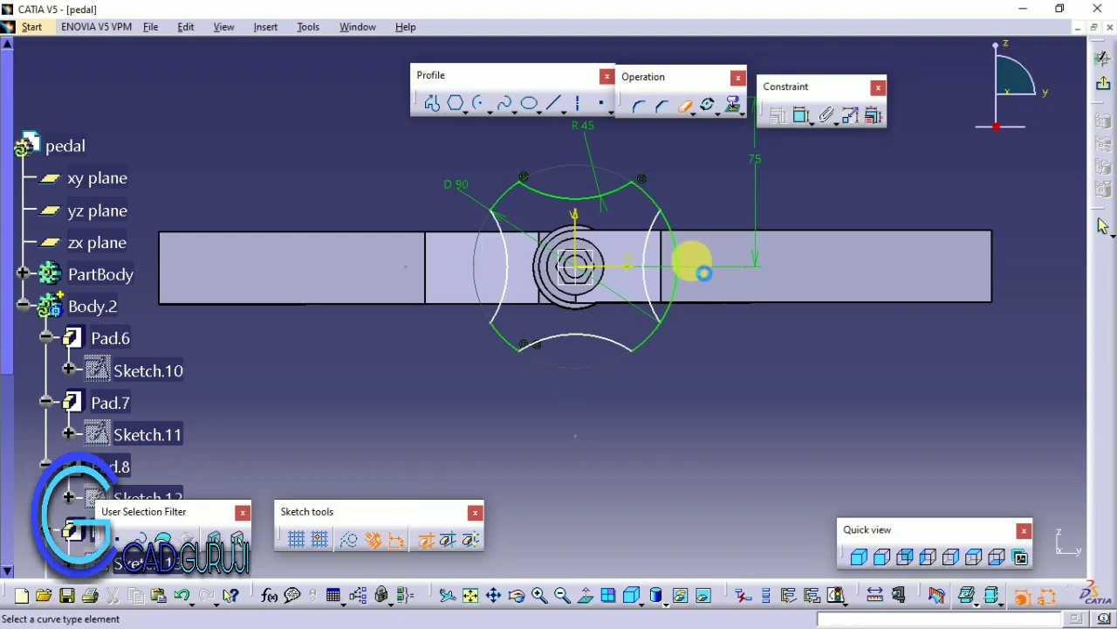
click(1103, 59)
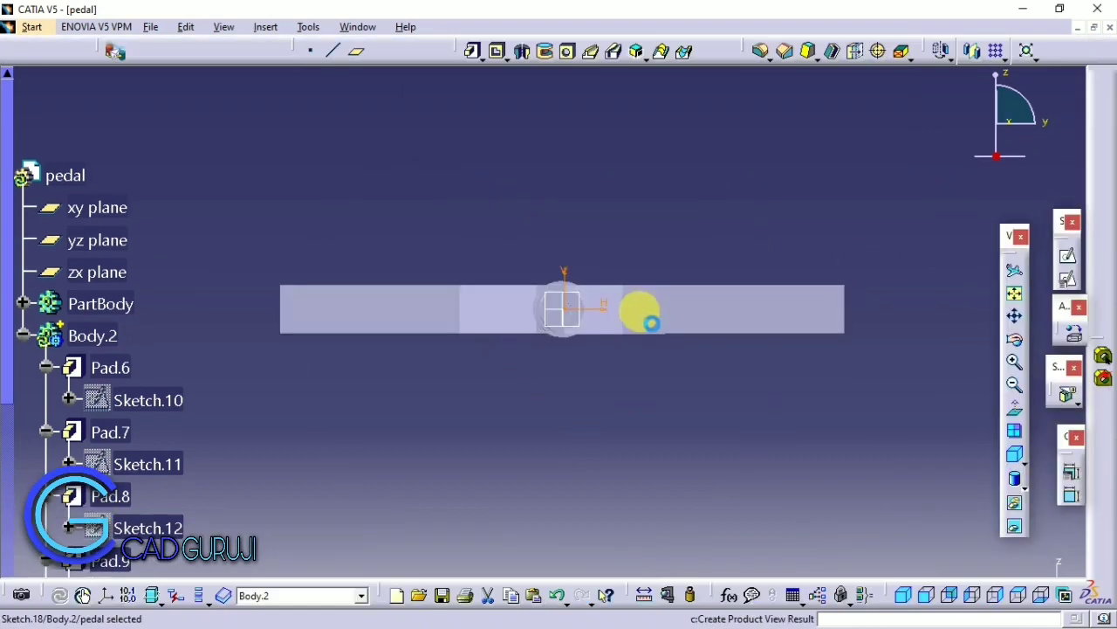
Step: Pad Sketch.18 with type Up to plane, limited by the Rotate.1 arm face
middle_drag(651, 323, 564, 267)
click(473, 51)
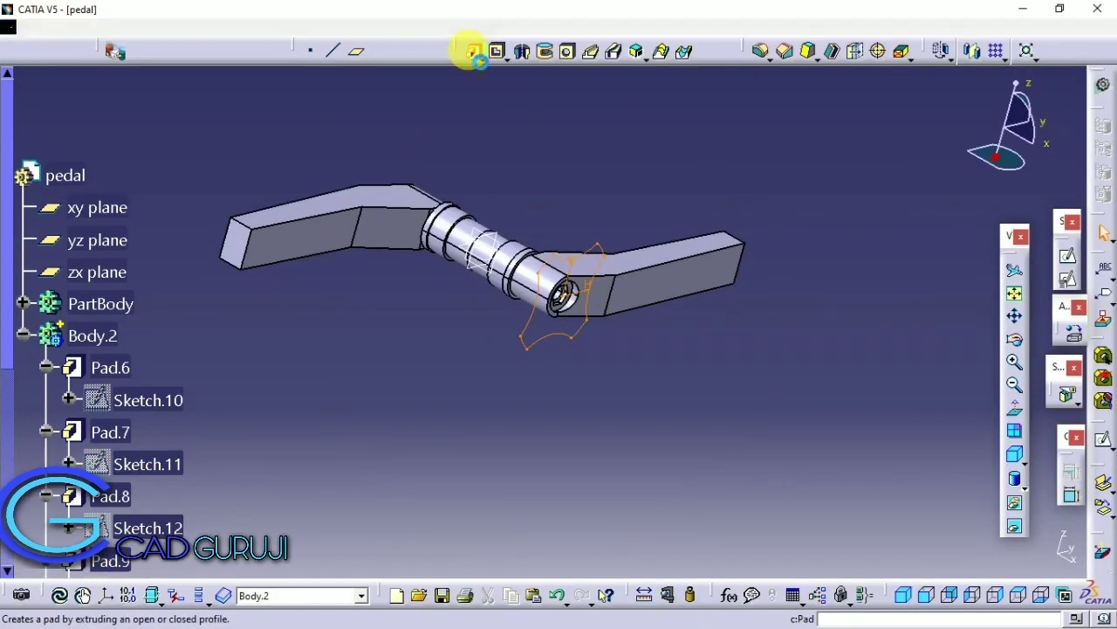
click(472, 51)
text(30)
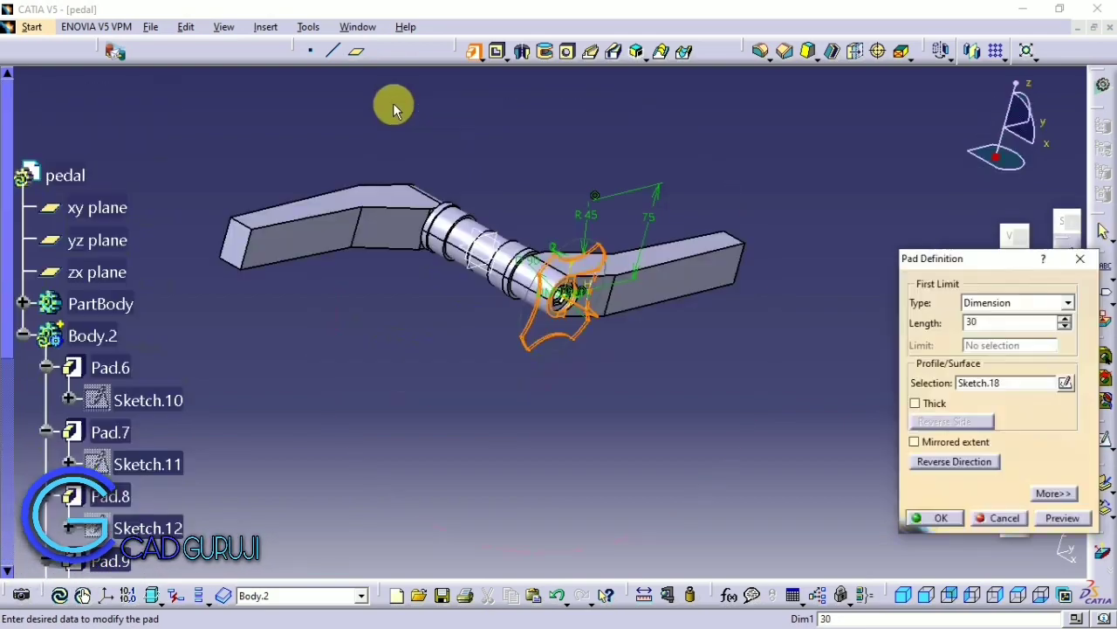
mouse_move(714, 429)
middle_down()
mouse_move(671, 412)
mouse_move(596, 335)
middle_up()
click(1068, 302)
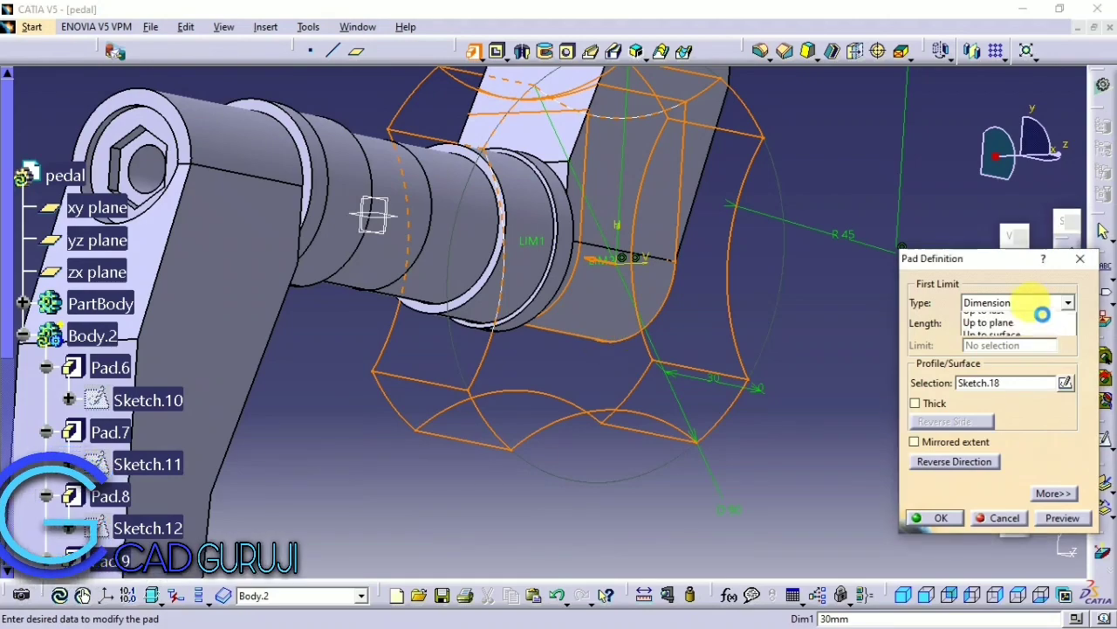
click(988, 353)
mouse_move(712, 266)
middle_down()
mouse_move(666, 379)
mouse_move(553, 332)
mouse_move(567, 259)
middle_up()
click(590, 221)
mouse_move(591, 221)
ctrl+middle_down()
mouse_move(594, 312)
mouse_move(637, 337)
mouse_move(544, 295)
ctrl+middle_up()
click(941, 520)
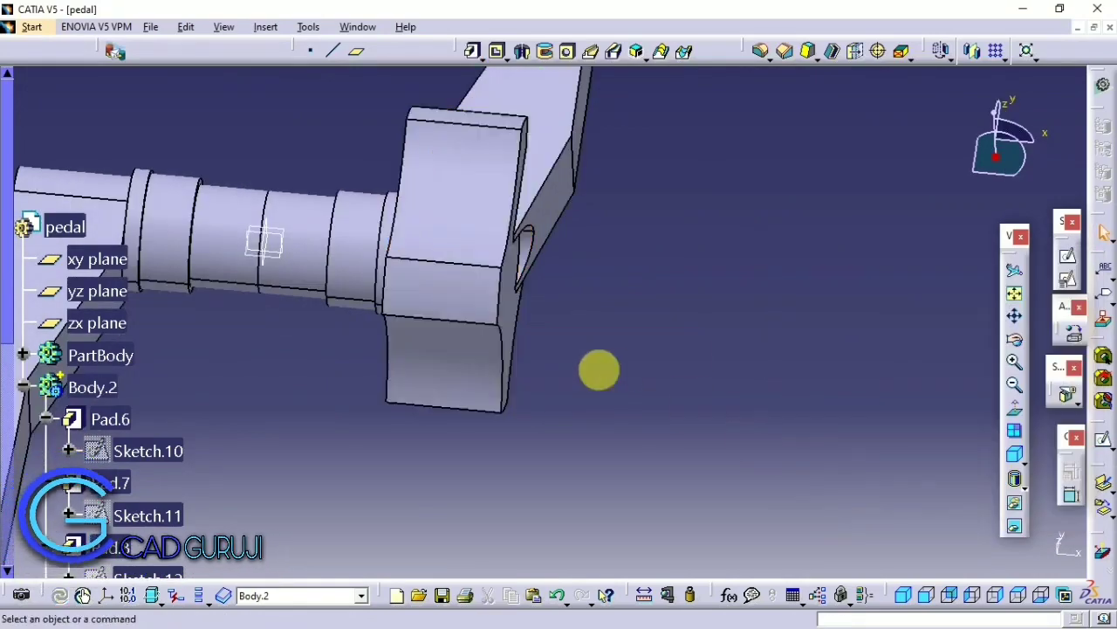
mouse_move(599, 369)
middle_down()
mouse_move(536, 232)
mouse_move(624, 375)
mouse_move(668, 312)
mouse_move(684, 339)
middle_up()
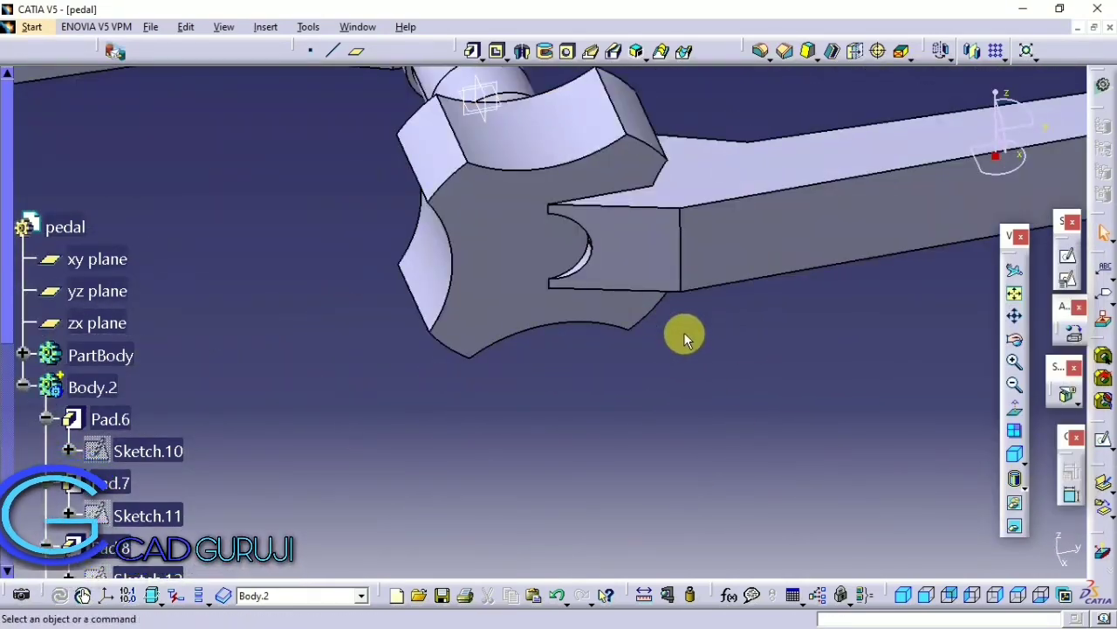
Step: Add a 20 mm diameter, 5 mm deep hole on the hub face at the slot, then reopen Sketch.18
click(569, 52)
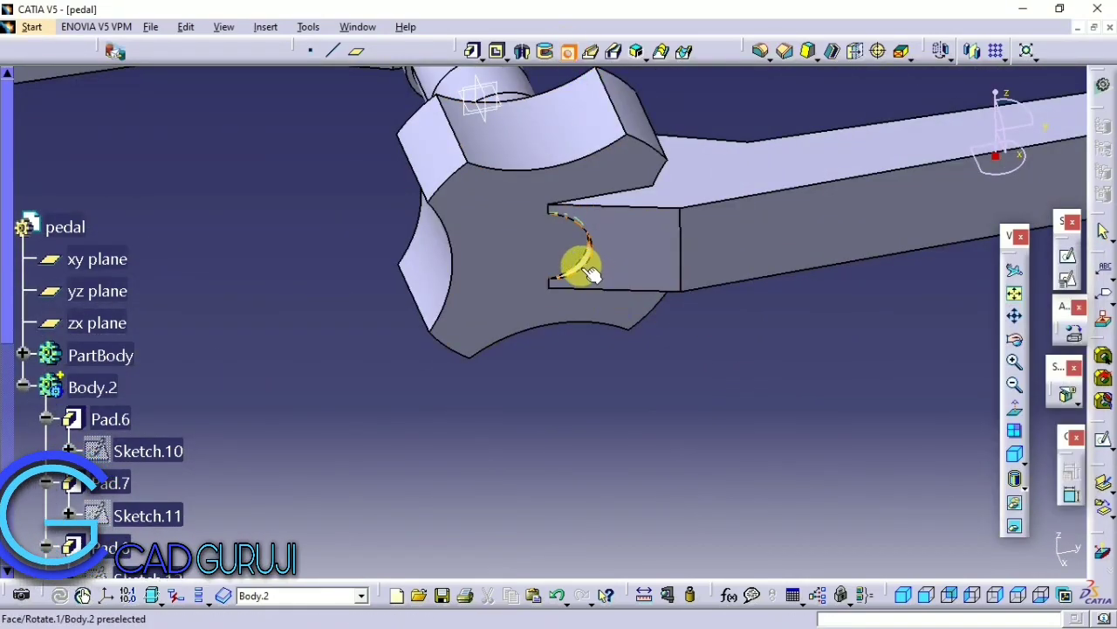
click(569, 254)
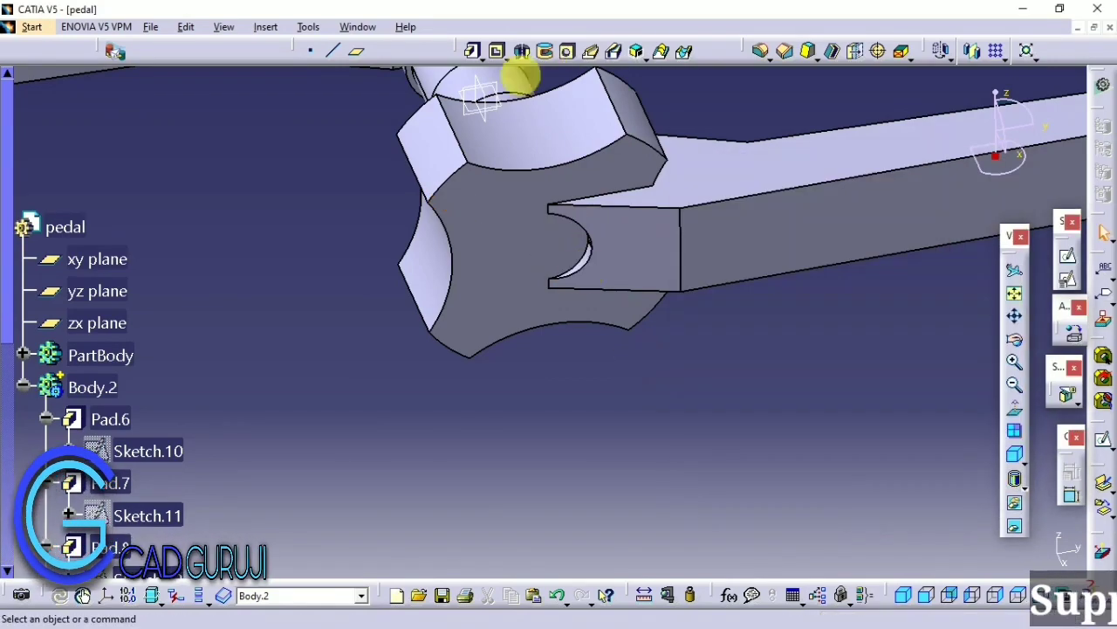
middle_drag(574, 294, 586, 311)
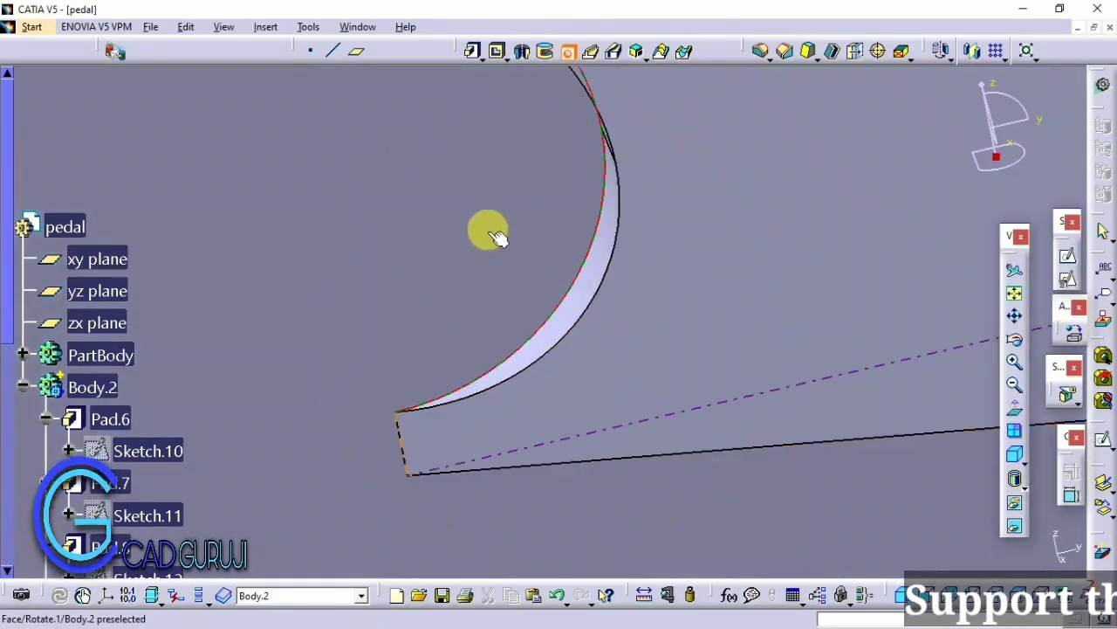
click(428, 180)
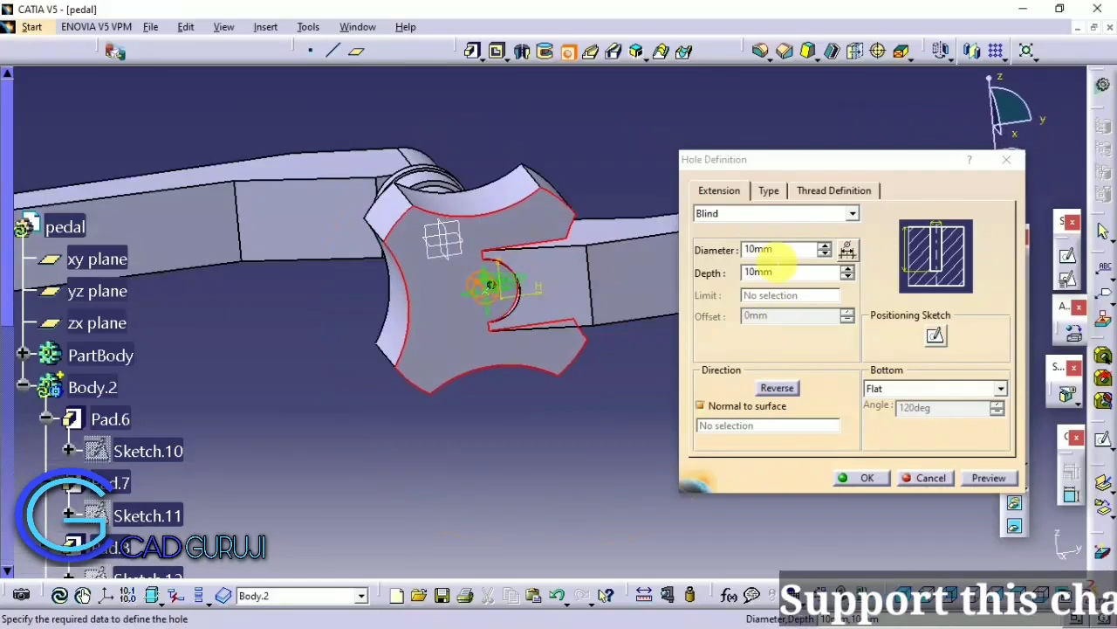
double_click(760, 250)
text(20)
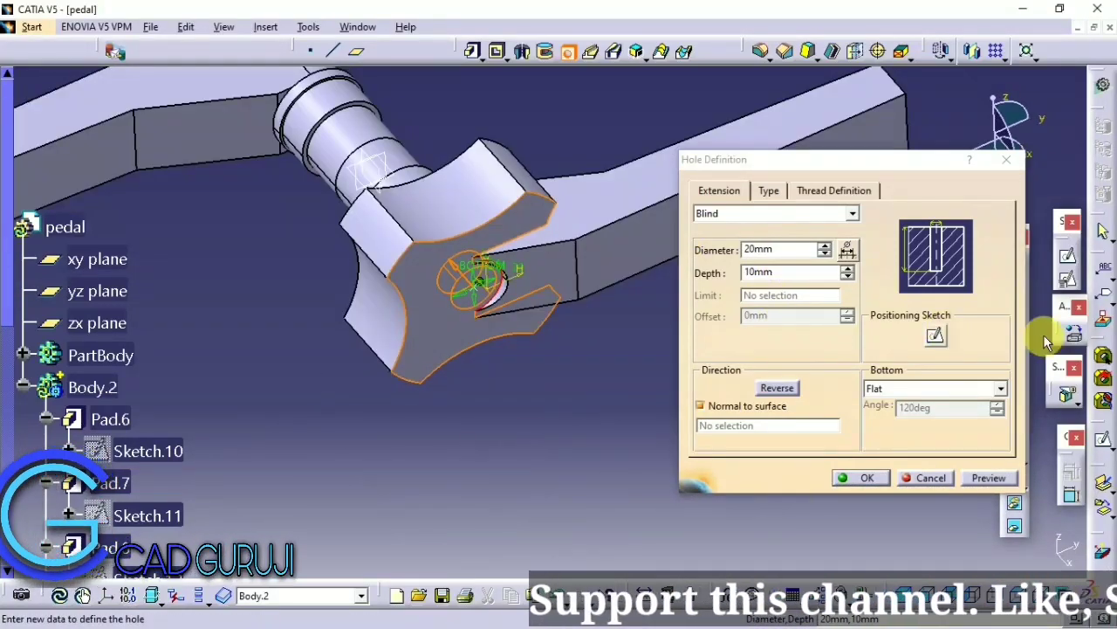
click(772, 272)
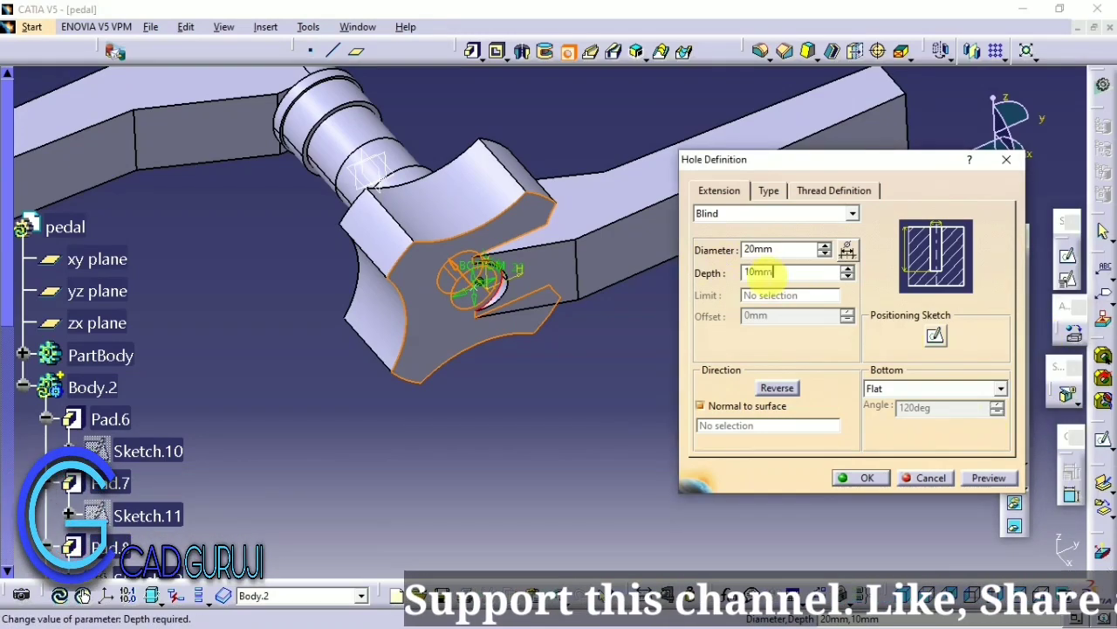
text(5)
click(862, 478)
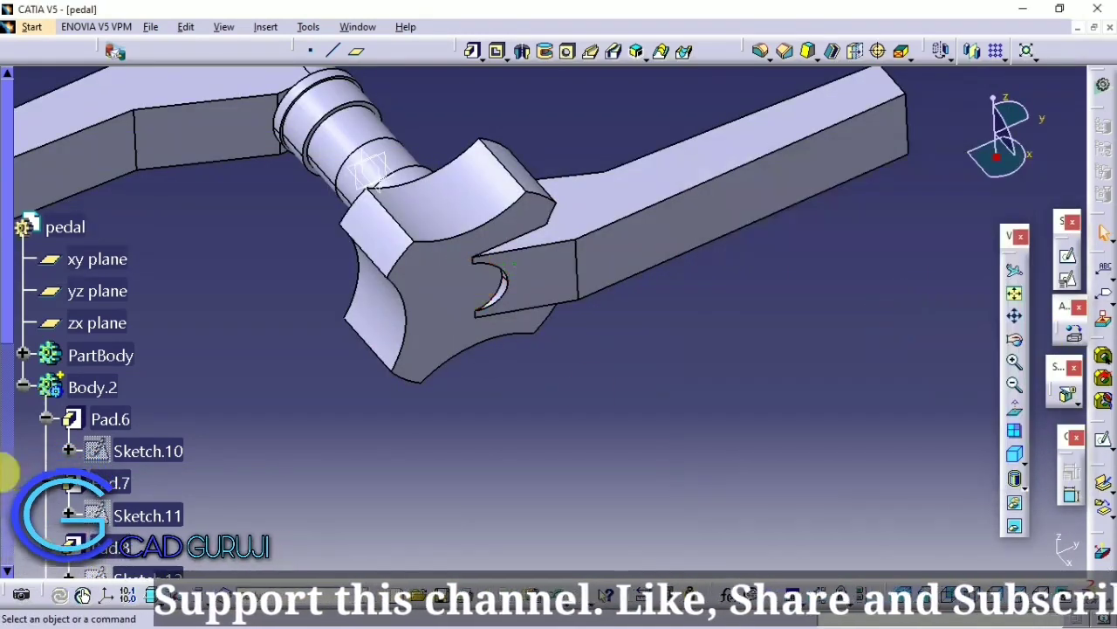
double_click(127, 535)
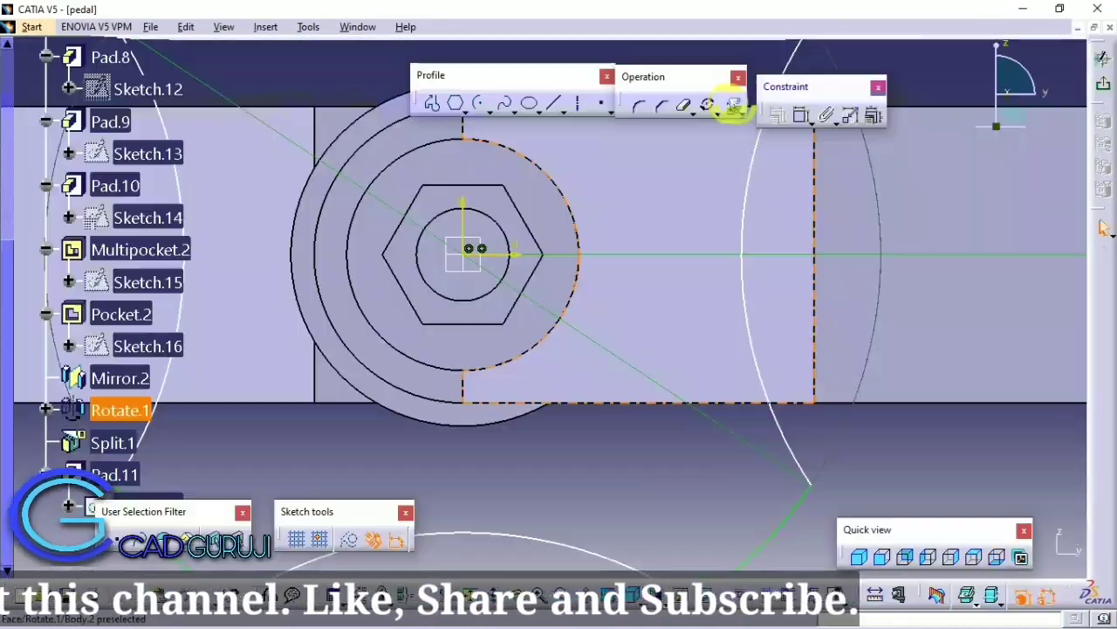
Step: Project the hexagon edges into Sketch.18 and exit the sketch
click(735, 107)
click(464, 324)
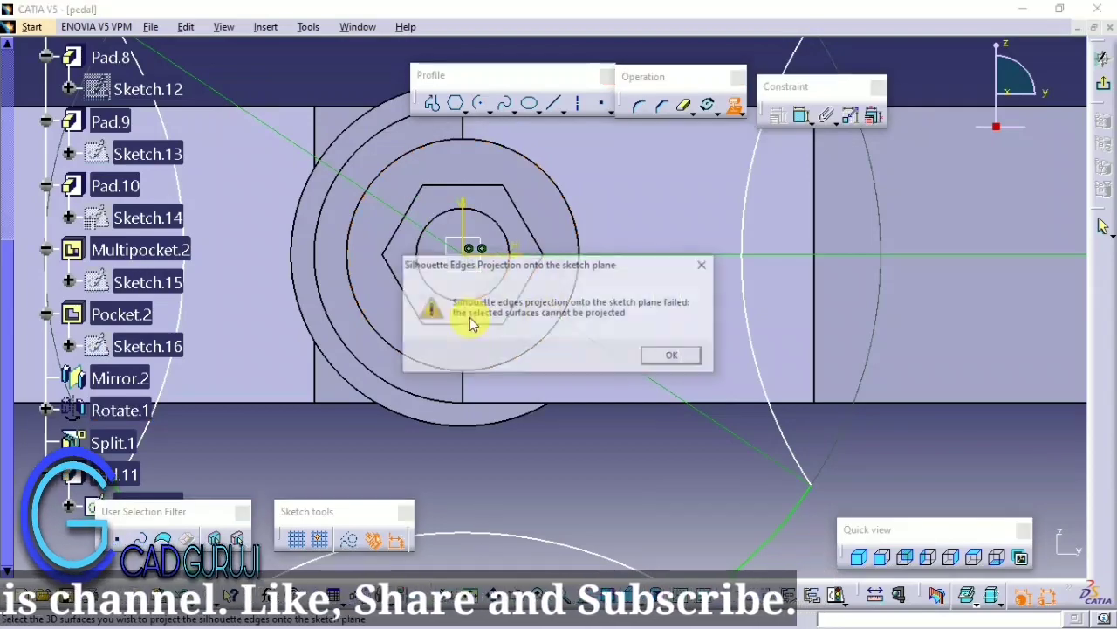
click(669, 355)
click(747, 116)
click(486, 306)
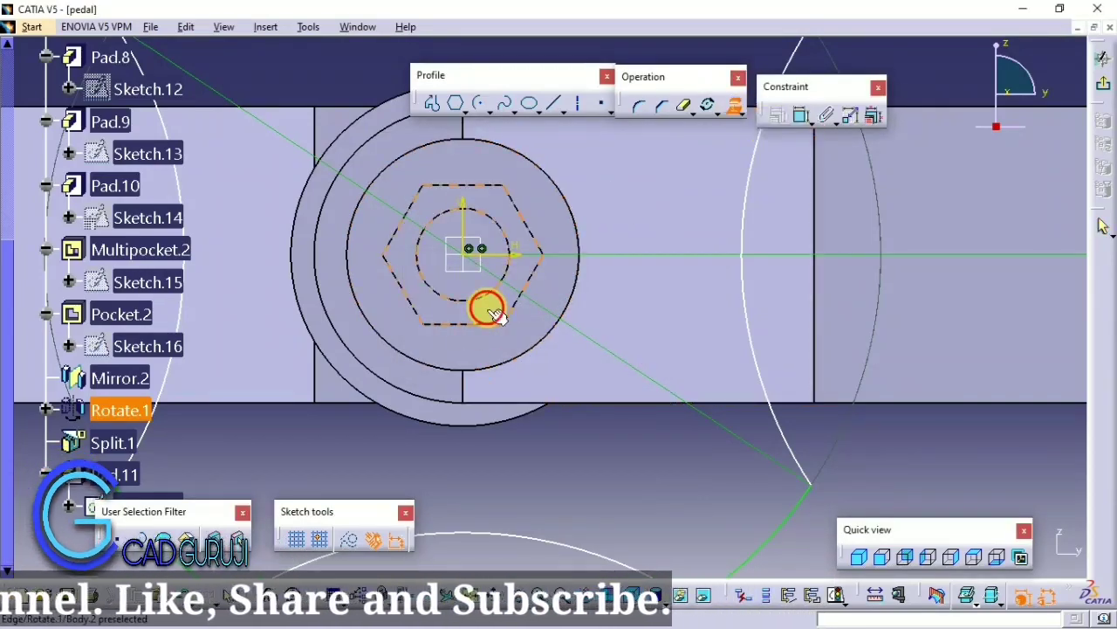
click(1105, 59)
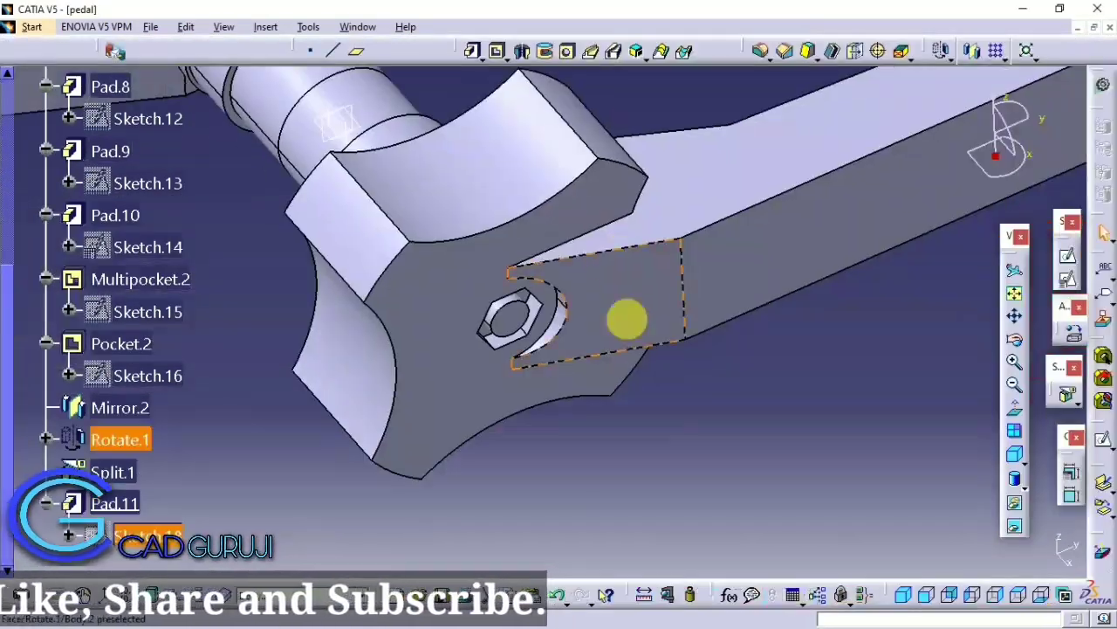
Step: Create the 10 mm hole centred on the hexagon on the hub face
mouse_move(623, 319)
middle_down()
mouse_move(568, 392)
mouse_move(585, 353)
mouse_move(521, 411)
mouse_move(552, 124)
middle_up()
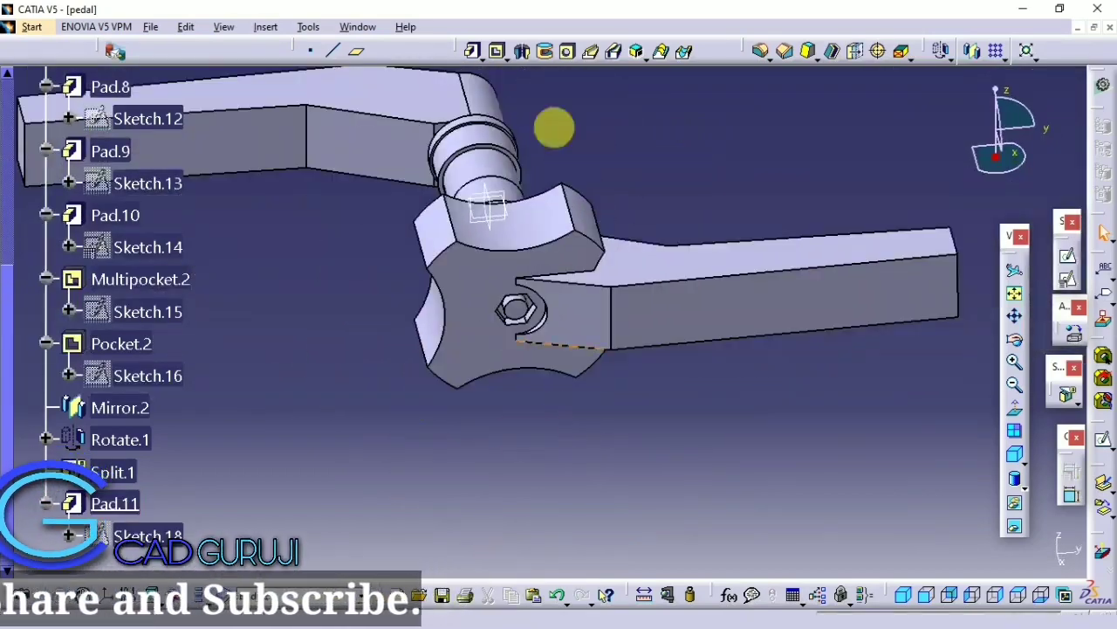
middle_drag(568, 332, 495, 111)
click(437, 163)
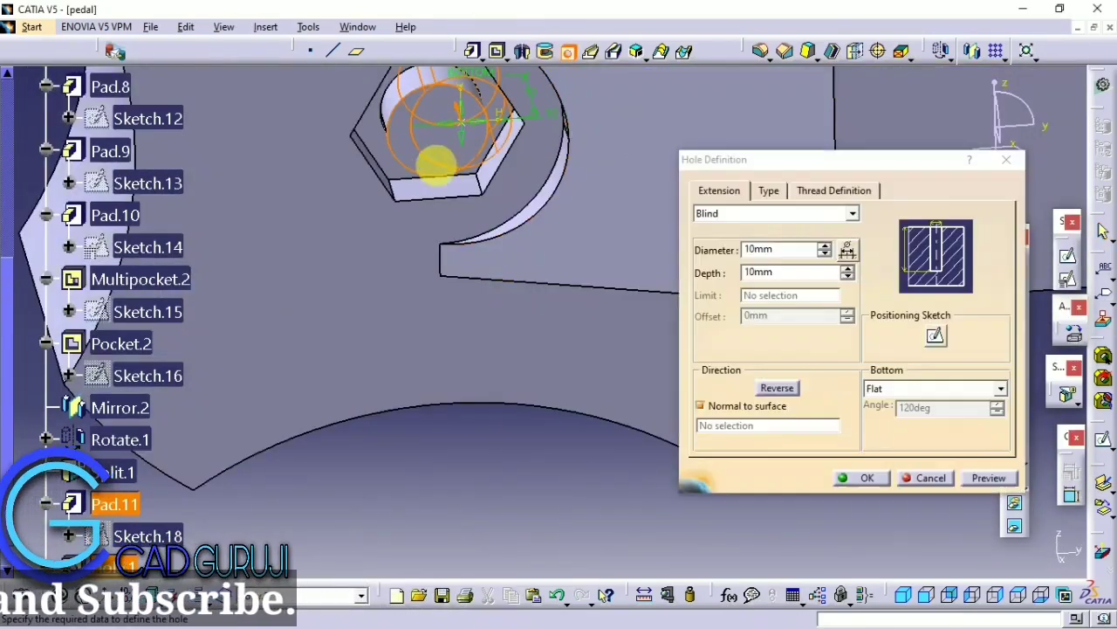
click(1010, 162)
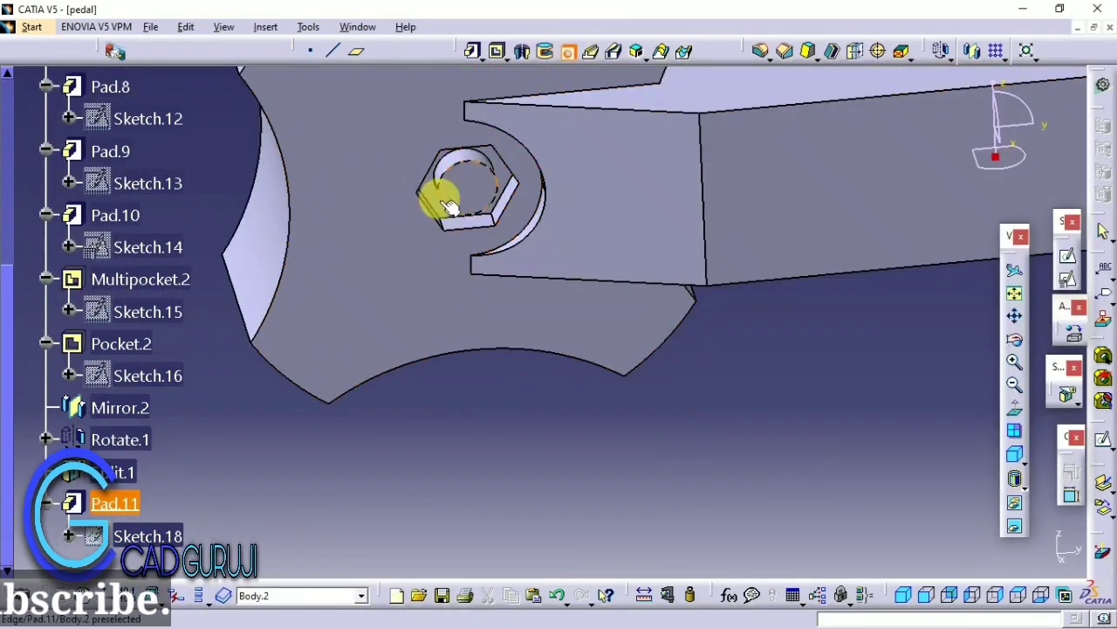
click(479, 192)
click(532, 225)
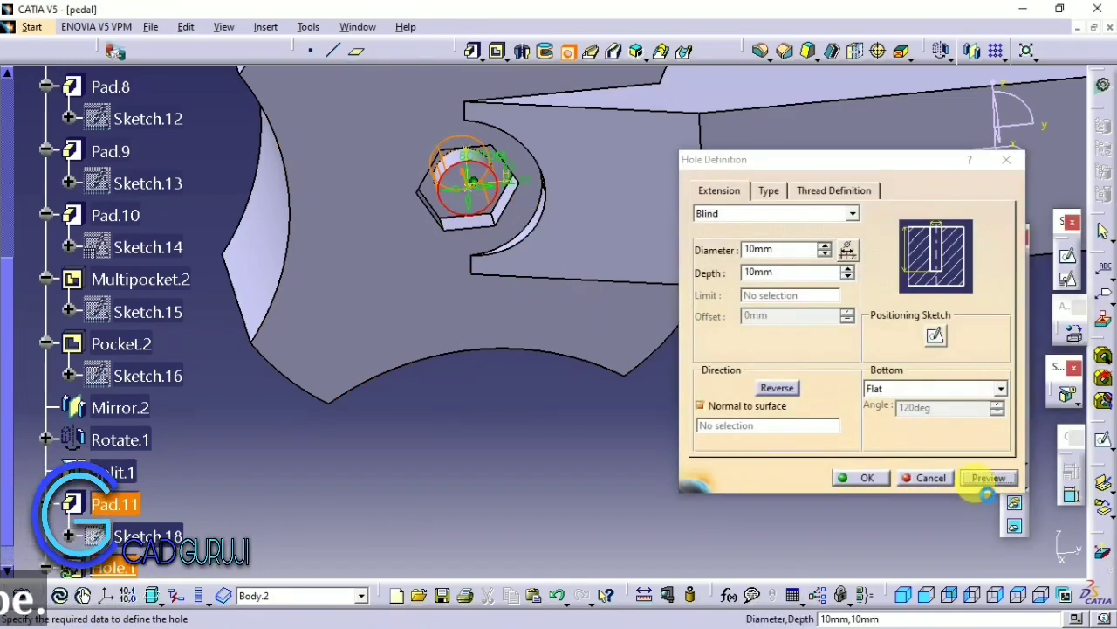
click(867, 478)
Step: Start a hole on the shaft face, cancel it, and orbit to a side-on view
mouse_move(544, 274)
middle_down()
mouse_move(602, 256)
mouse_move(591, 270)
mouse_move(498, 280)
mouse_move(448, 349)
mouse_move(362, 287)
middle_up()
click(342, 265)
middle_drag(479, 193, 662, 192)
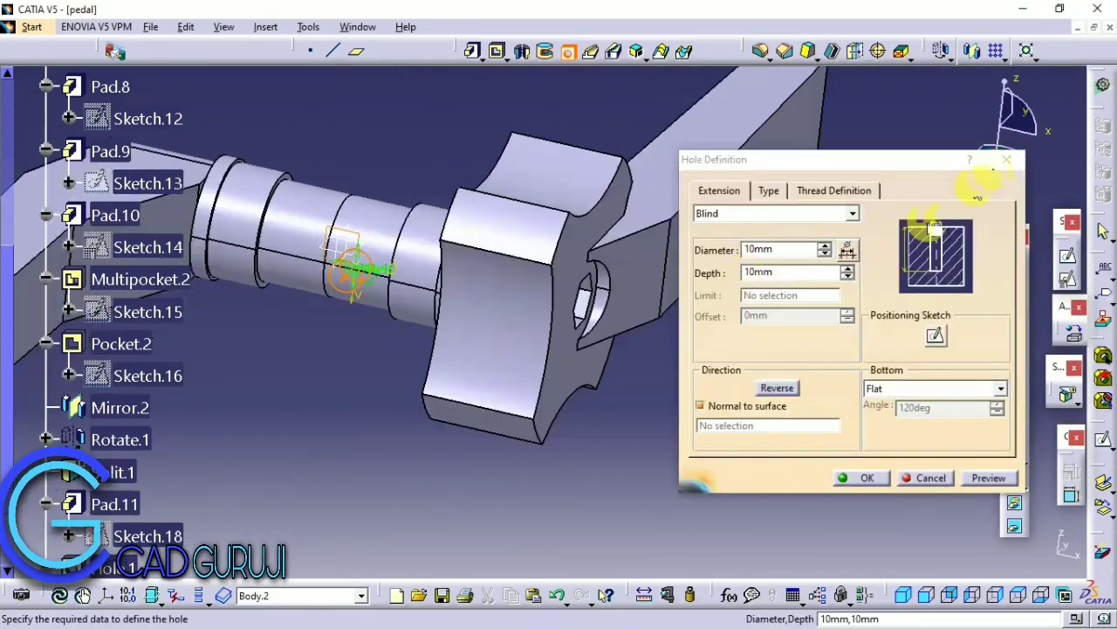
key(Escape)
middle_drag(651, 398, 371, 282)
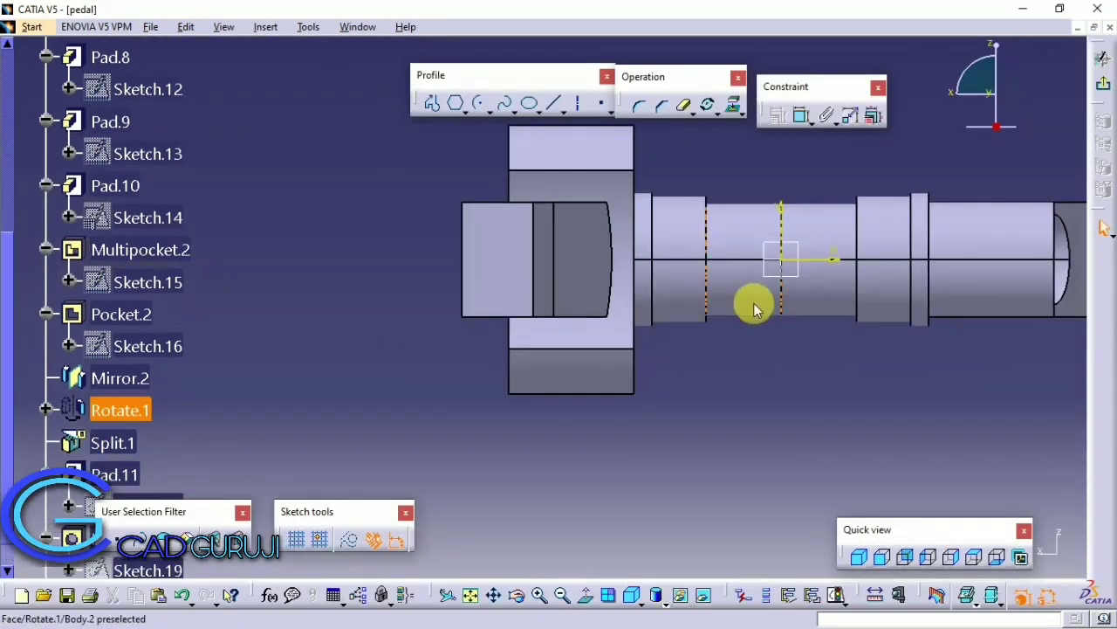
Step: Flip the view and draw an arc centred on the sketch origin at the pad head
click(583, 595)
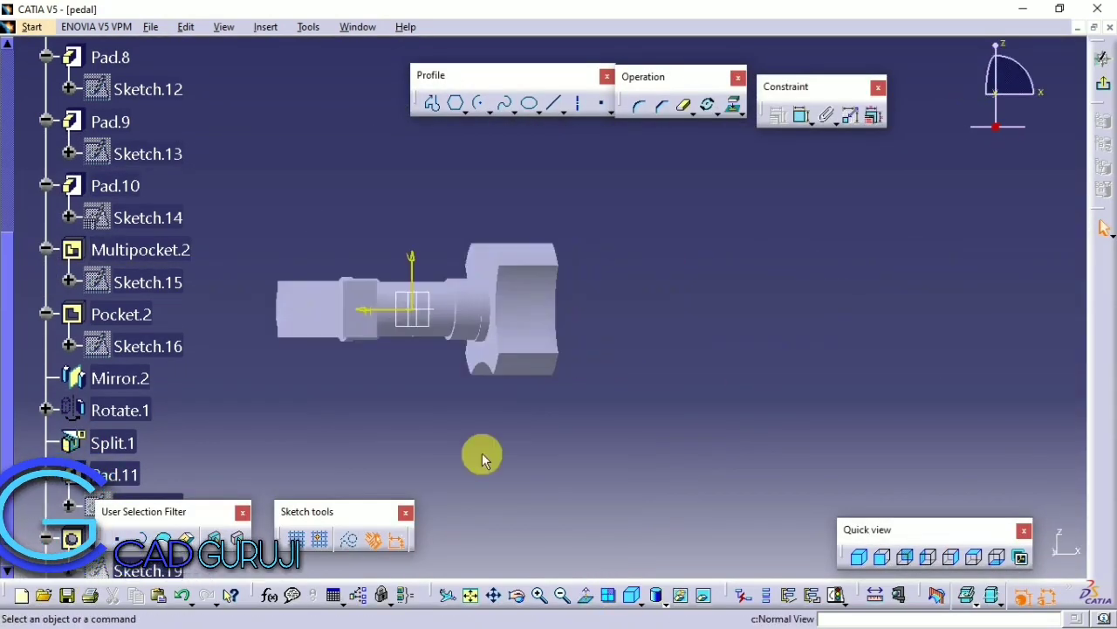
mouse_move(479, 452)
middle_down()
mouse_move(534, 224)
mouse_move(471, 172)
middle_up()
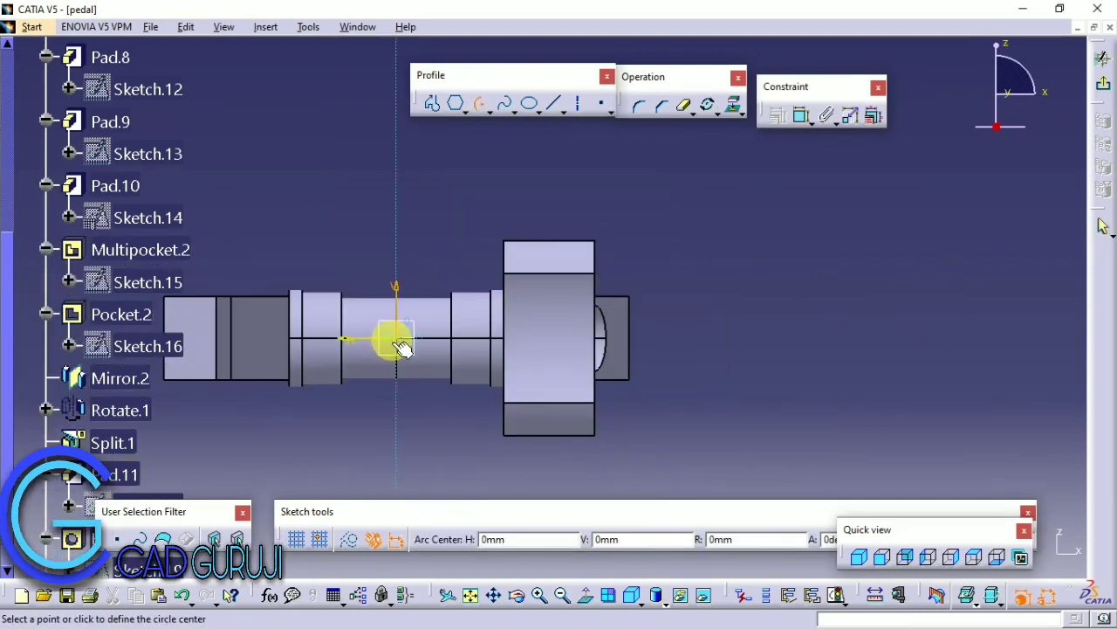
click(396, 337)
click(597, 341)
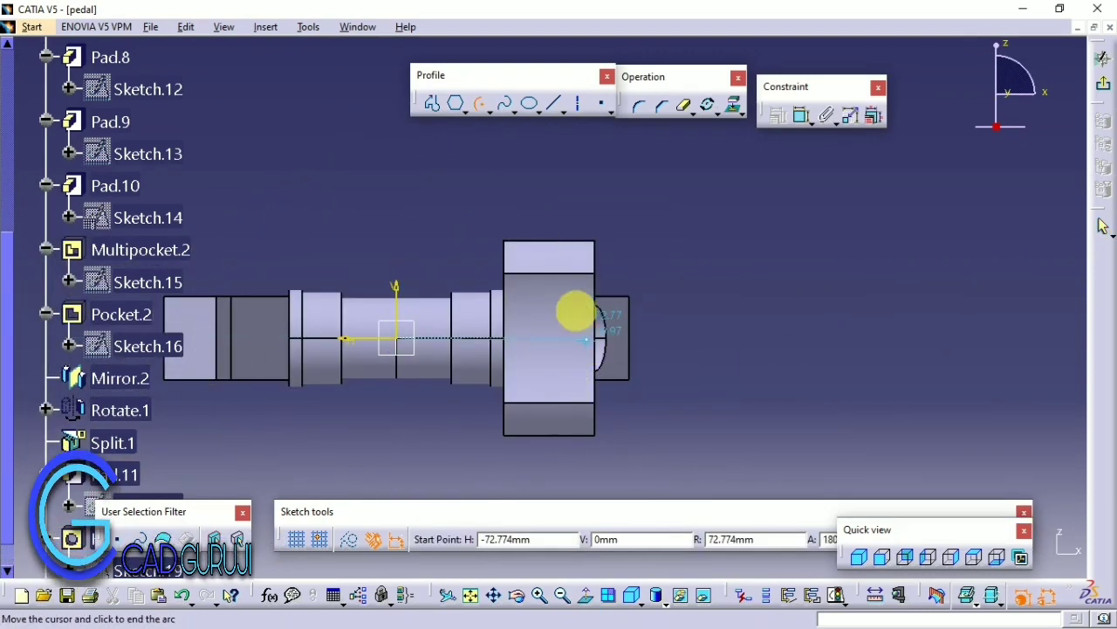
click(569, 252)
Step: Constrain the arc's endpoint coincident with the hub's vertical side edge
click(800, 116)
scroll(567, 315, up, 5)
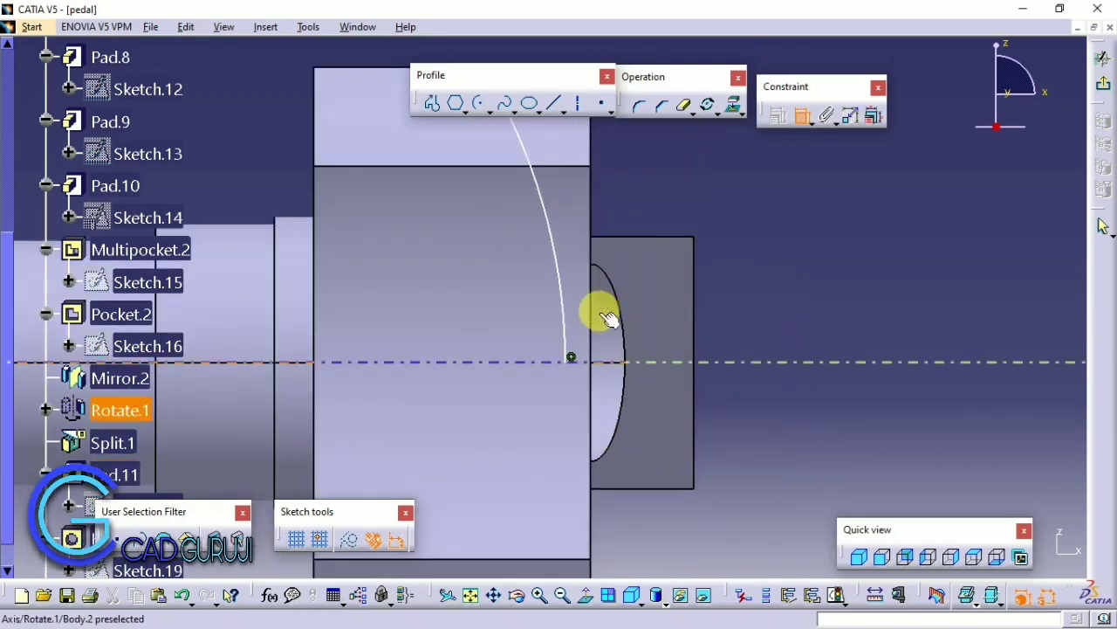
click(563, 306)
click(590, 279)
right_click(702, 206)
click(732, 251)
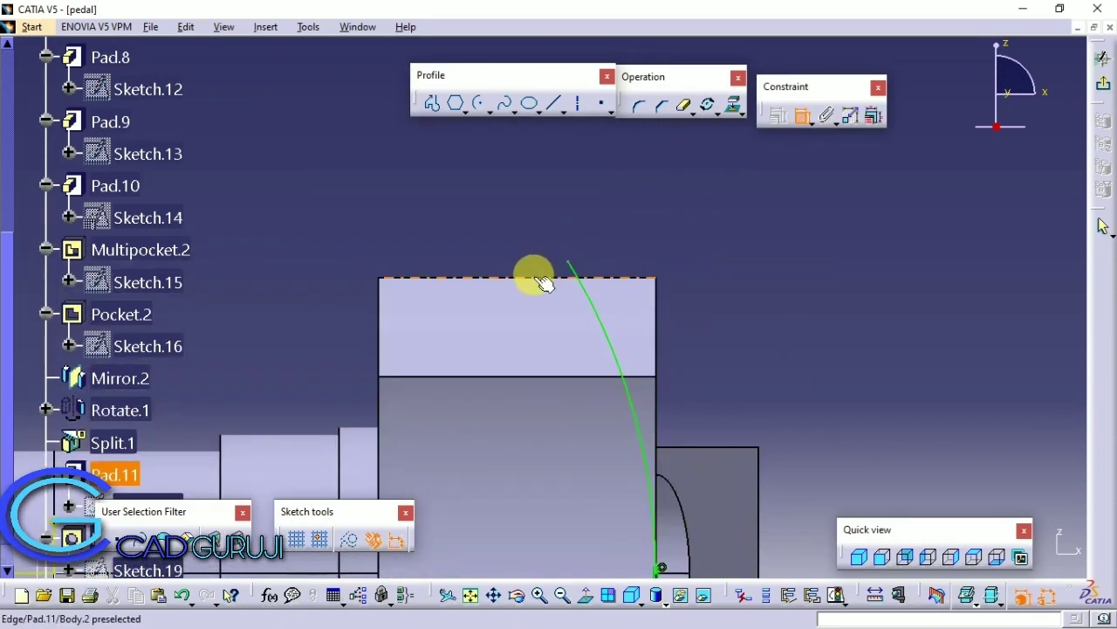
click(577, 269)
right_click(585, 214)
click(755, 179)
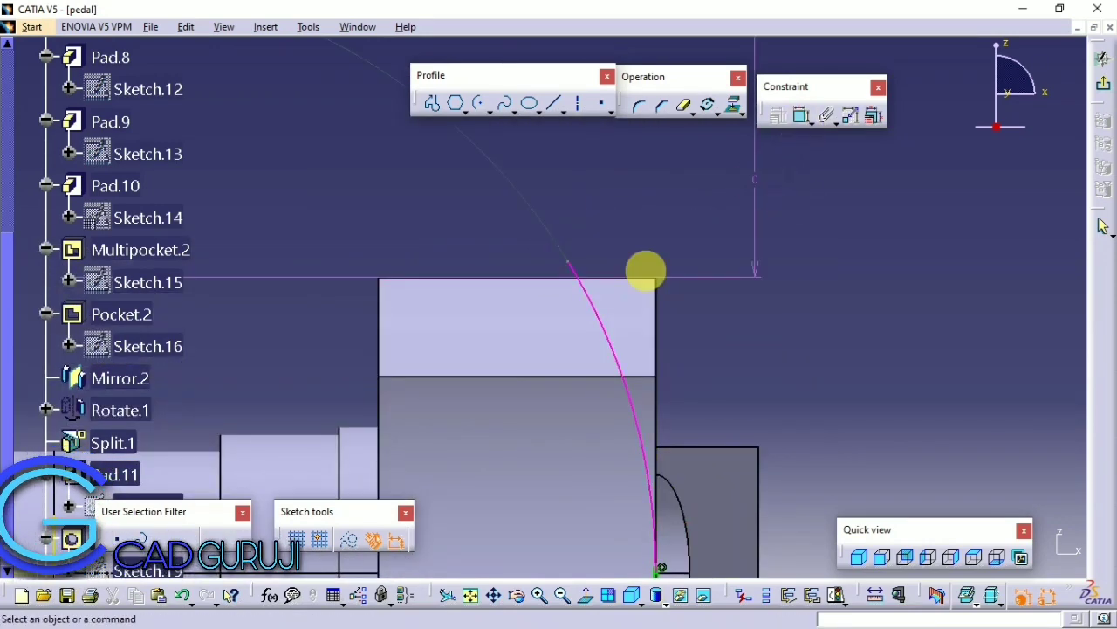
Step: Make the arc endpoint lie on the hub's top edge, project the hub edges, and exit the sketch
click(800, 116)
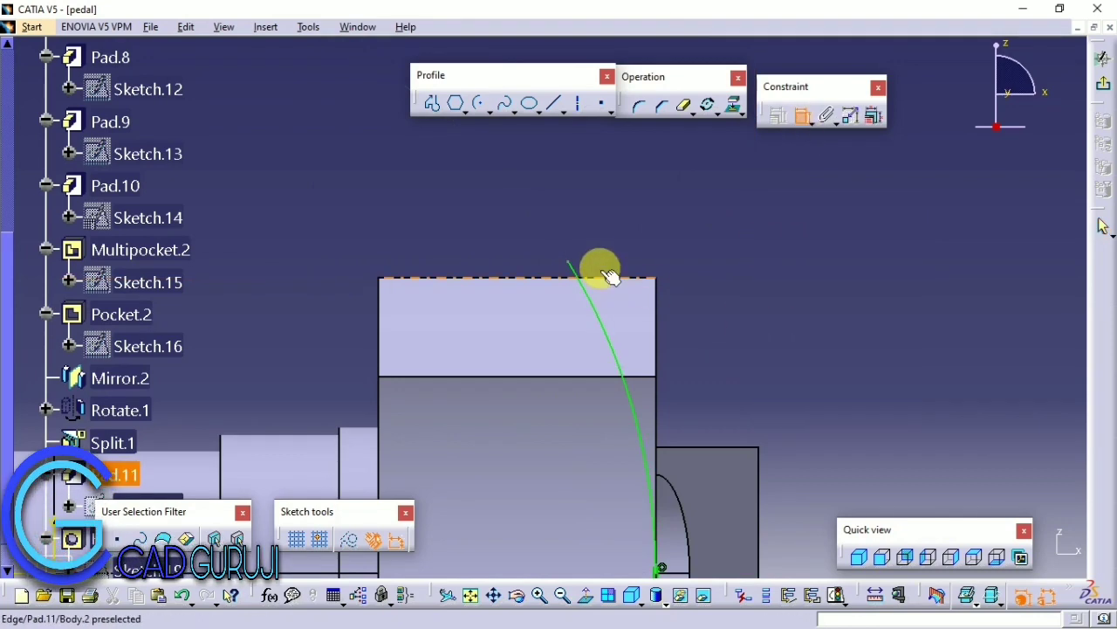
click(576, 265)
right_click(604, 199)
click(656, 285)
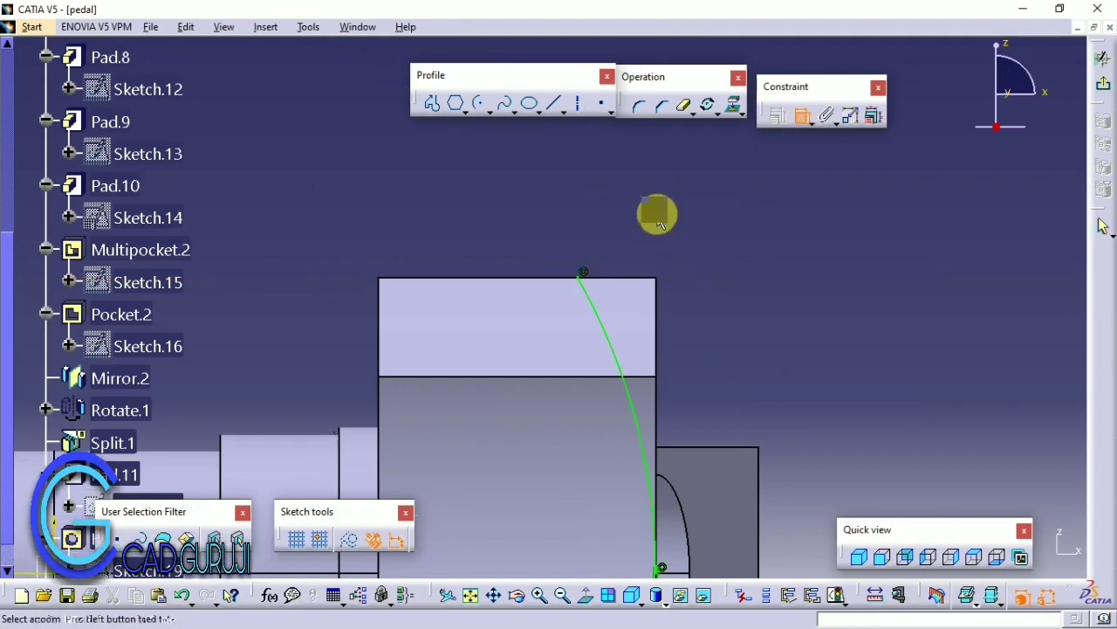
click(801, 115)
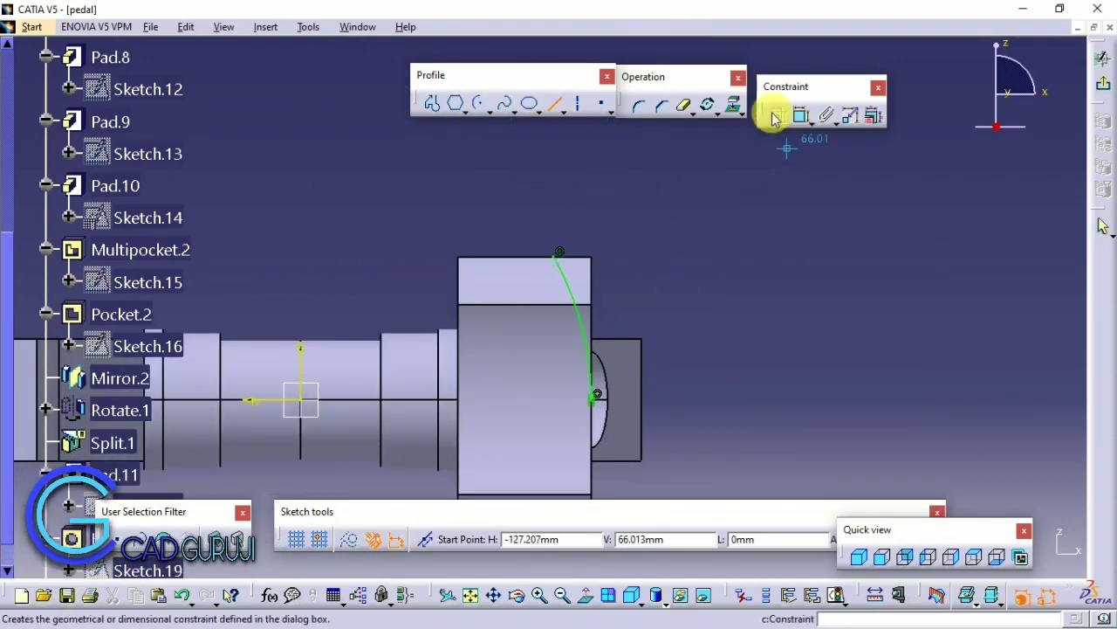
click(732, 105)
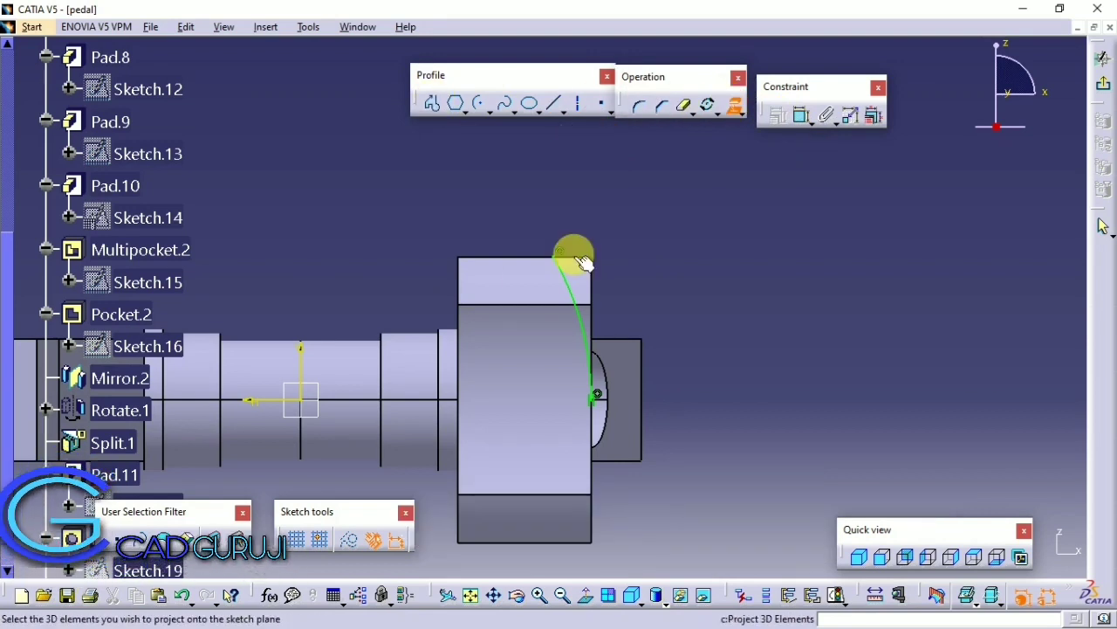
click(649, 117)
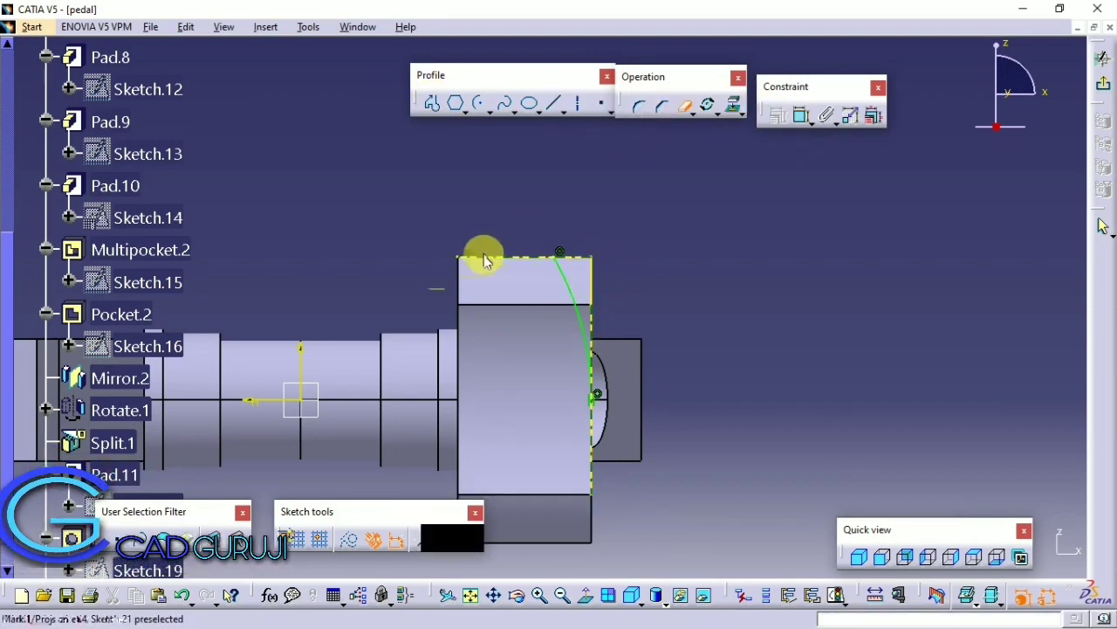
click(1107, 87)
Step: Start a groove from the arc sketch about the X Axis with a 200° first angle
click(546, 50)
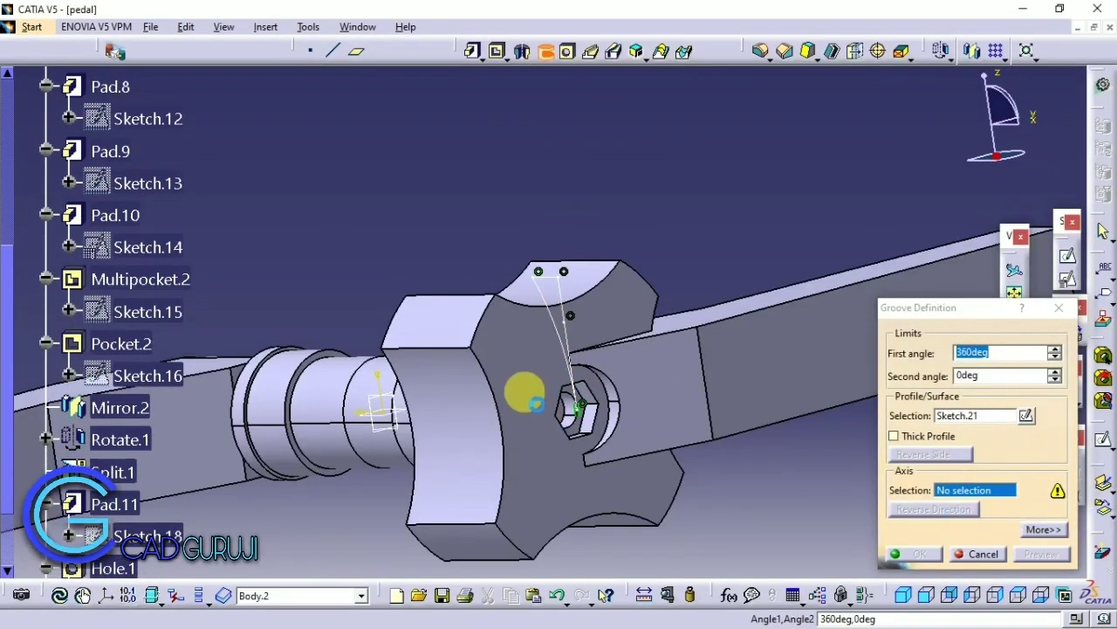
click(524, 392)
mouse_move(524, 392)
middle_down()
mouse_move(646, 345)
mouse_move(933, 420)
middle_up()
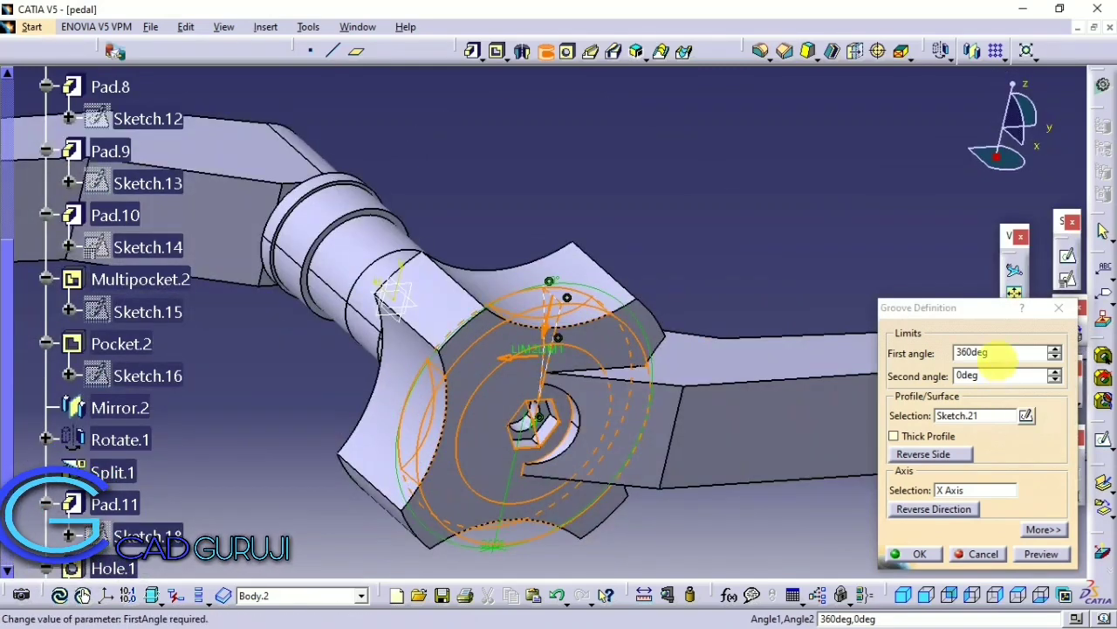
drag(1002, 358, 933, 345)
text(200)
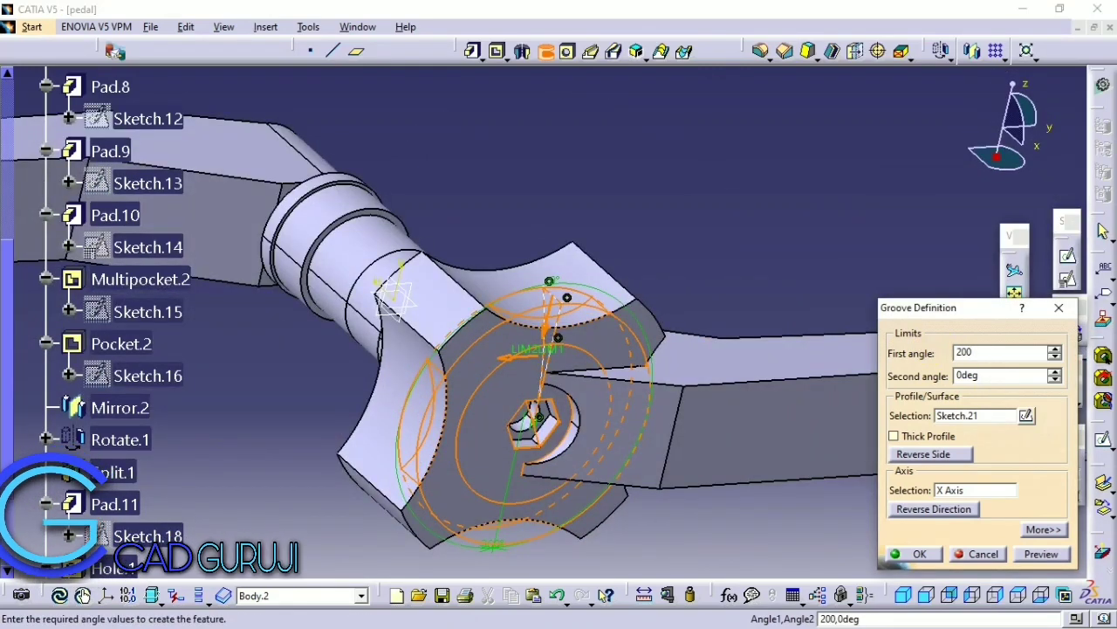
key(Return)
Step: Set the groove's second angle to 40° and create Groove.1
middle_drag(668, 206, 668, 316)
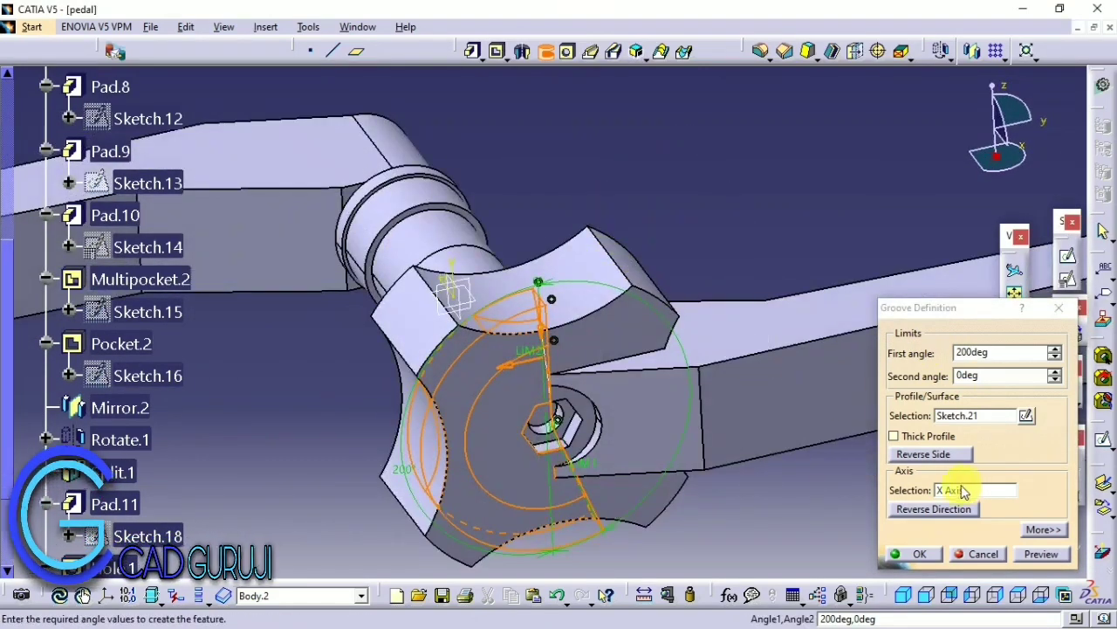
click(1039, 530)
click(880, 525)
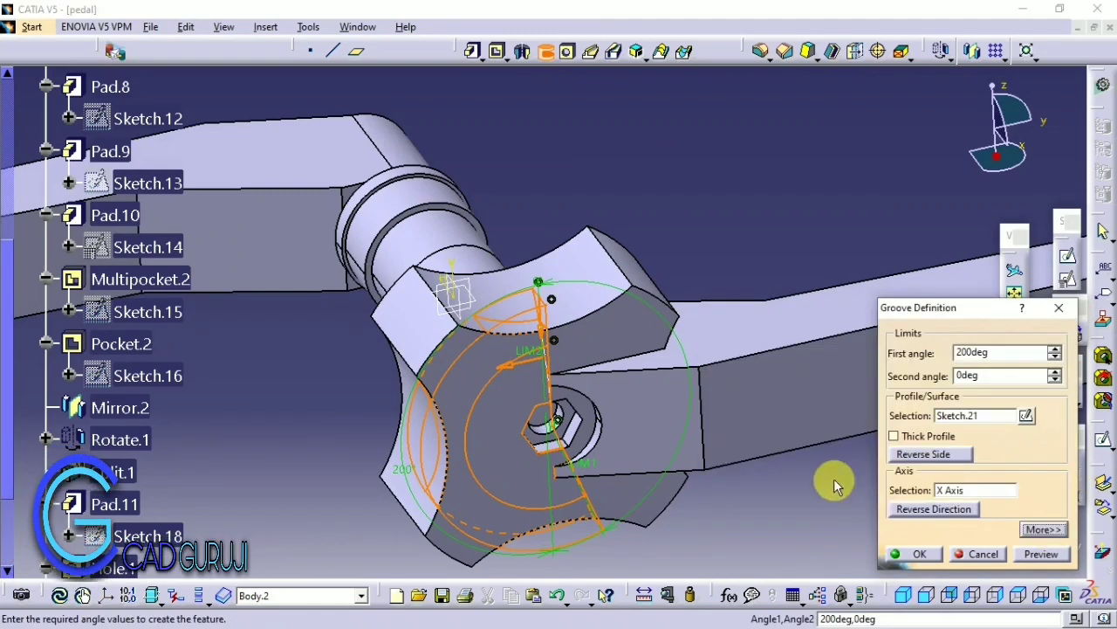
middle_drag(834, 484, 749, 467)
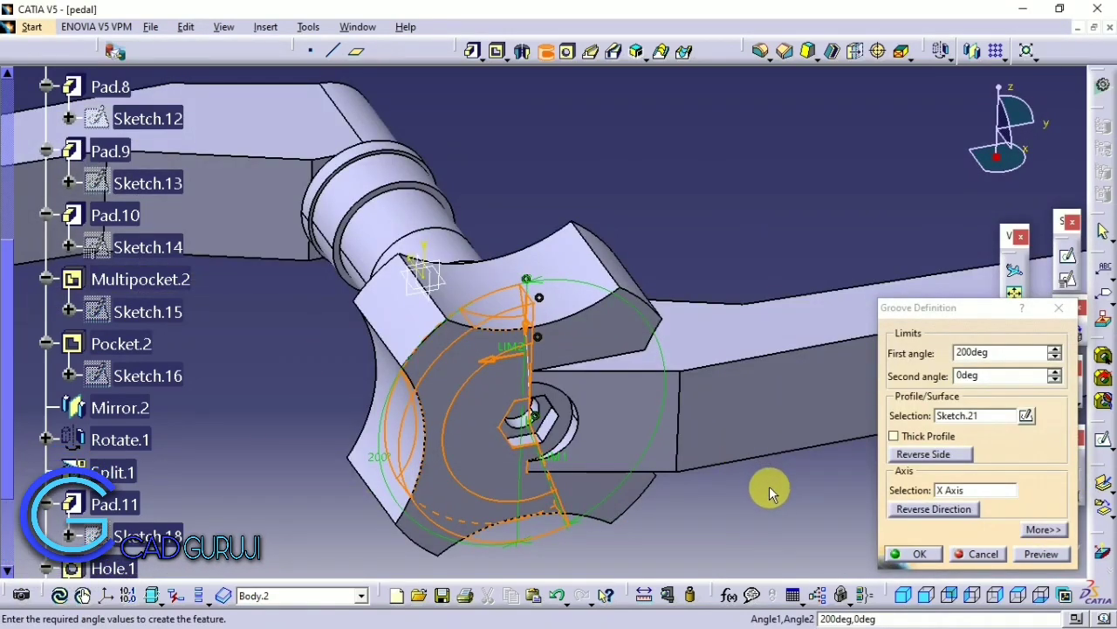
double_click(1002, 375)
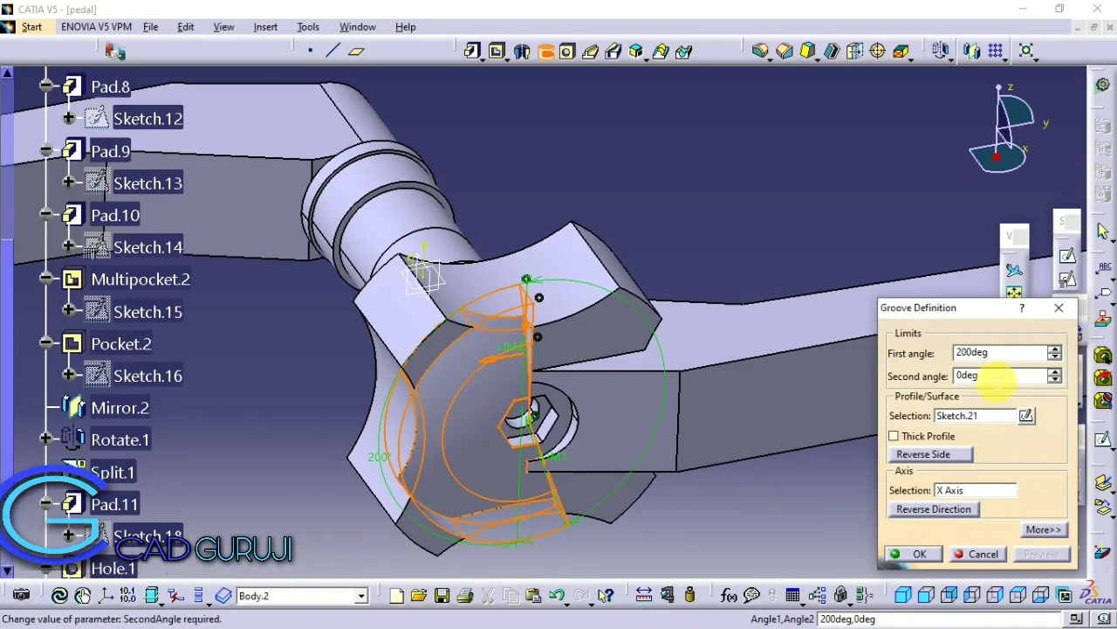
text(40)
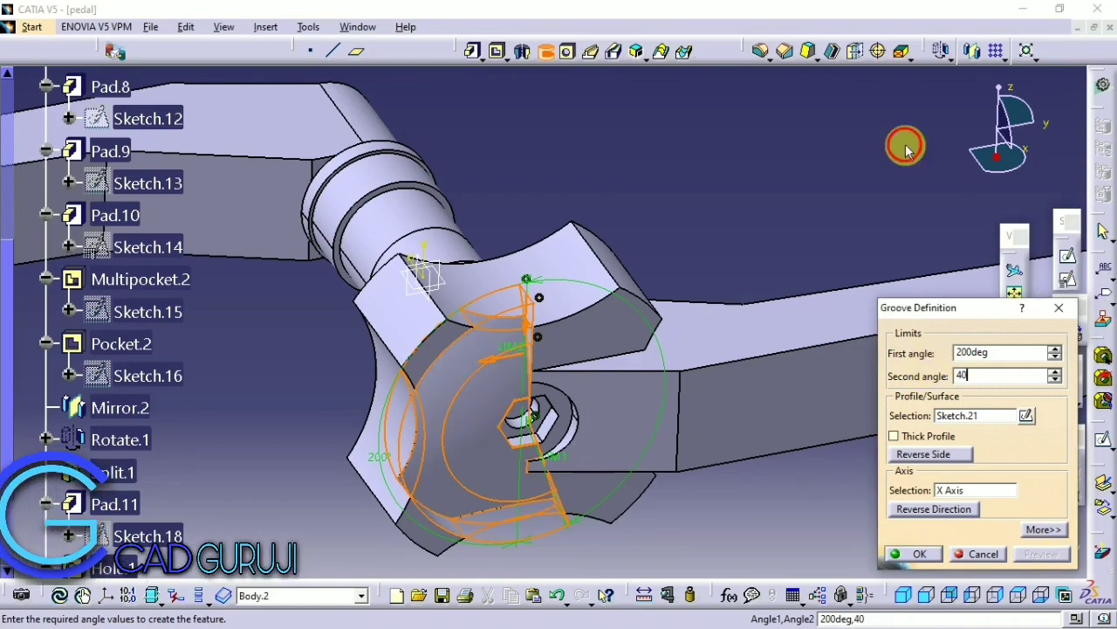
mouse_move(788, 269)
middle_down()
mouse_move(507, 348)
mouse_move(908, 544)
middle_up()
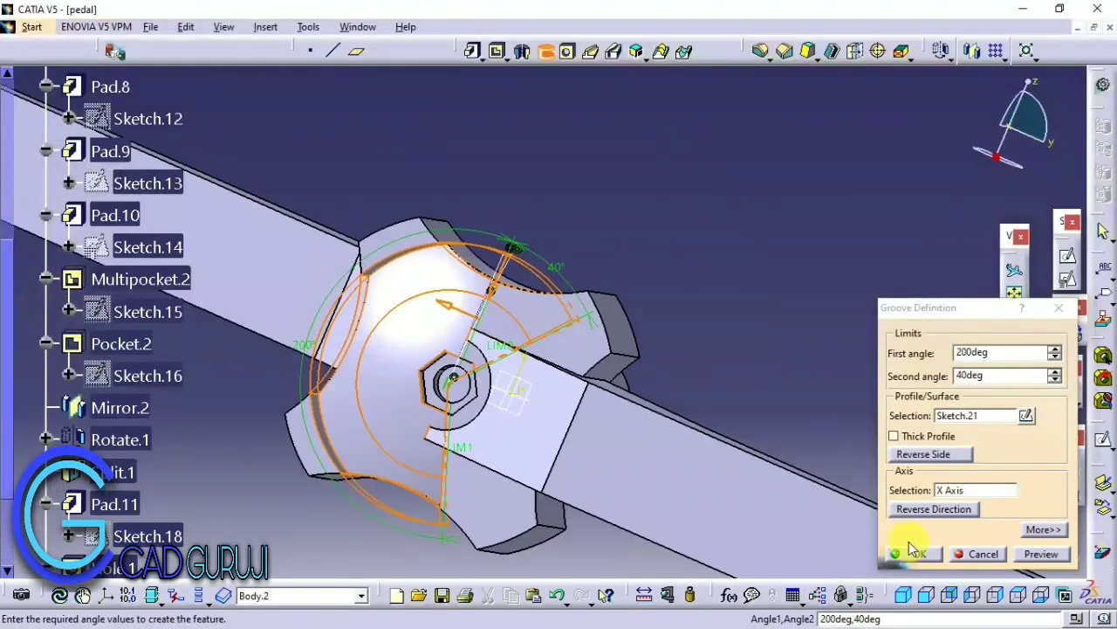
click(919, 553)
mouse_move(843, 461)
middle_down()
mouse_move(462, 306)
mouse_move(403, 441)
middle_up()
scroll(168, 510, down, 2)
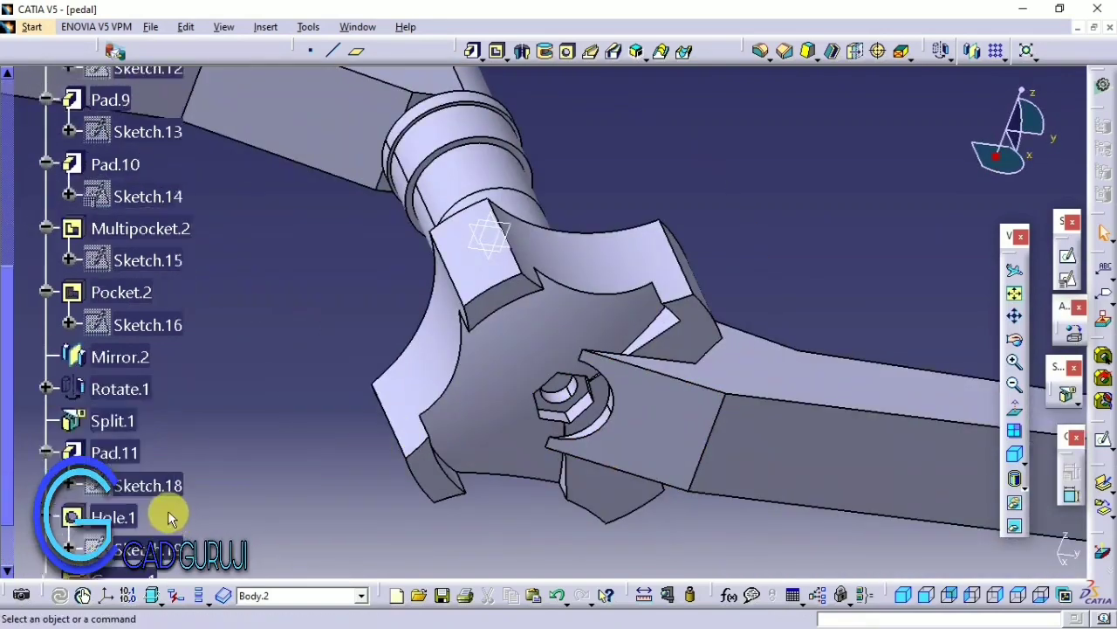
scroll(167, 510, down, 3)
Step: In Sketch.21, extend the vertical line above the hub using trim
double_click(131, 514)
middle_drag(401, 480, 532, 352)
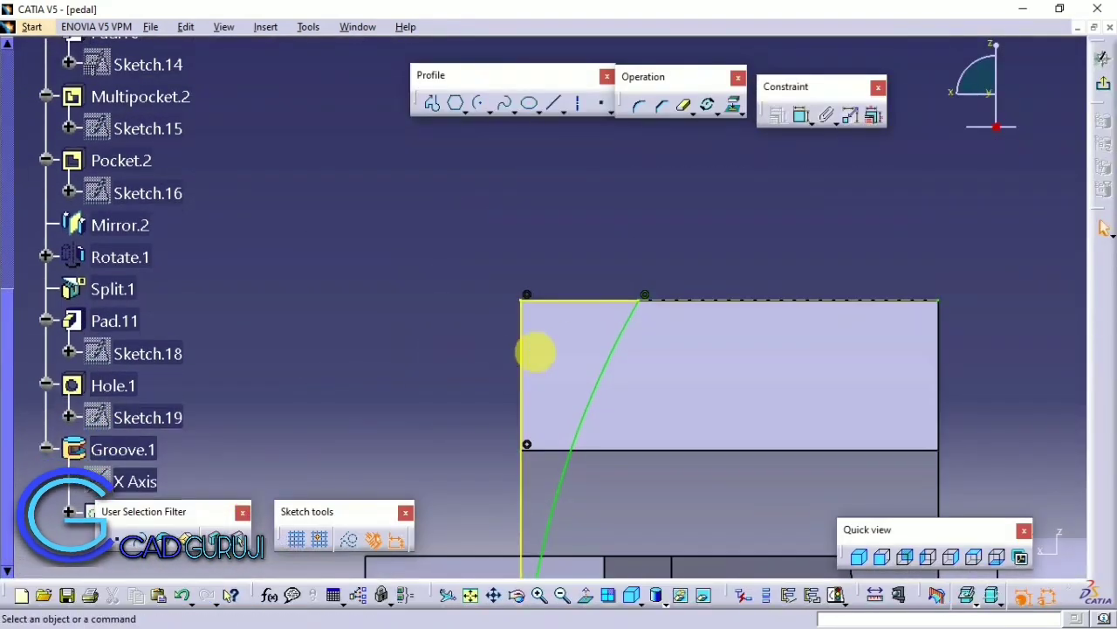
right_click(537, 349)
key(Escape)
click(693, 111)
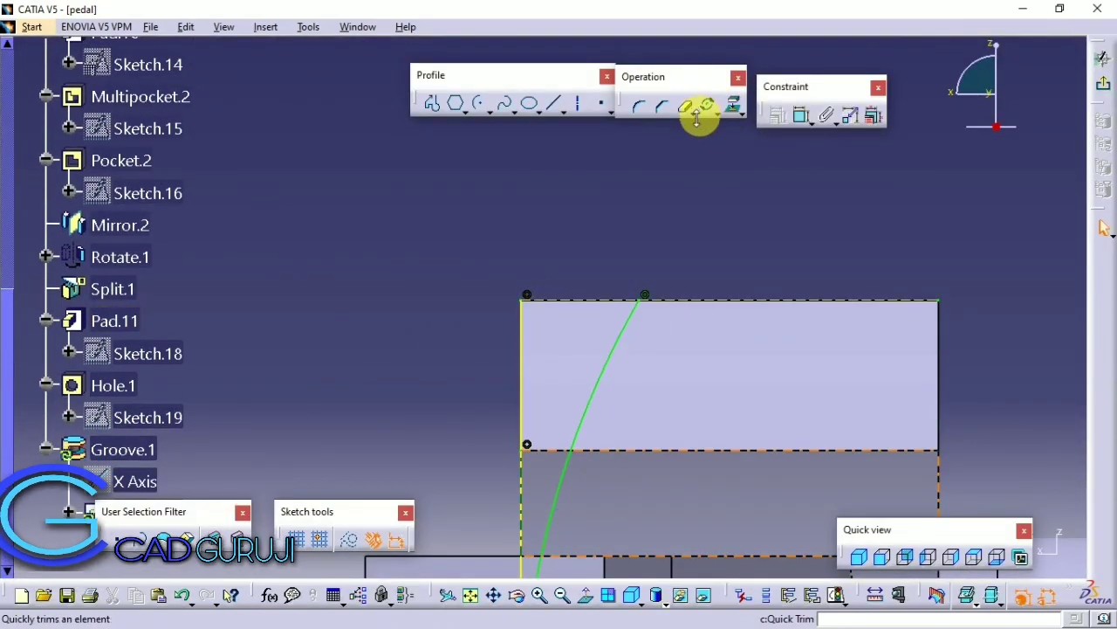
click(711, 119)
click(661, 270)
click(551, 355)
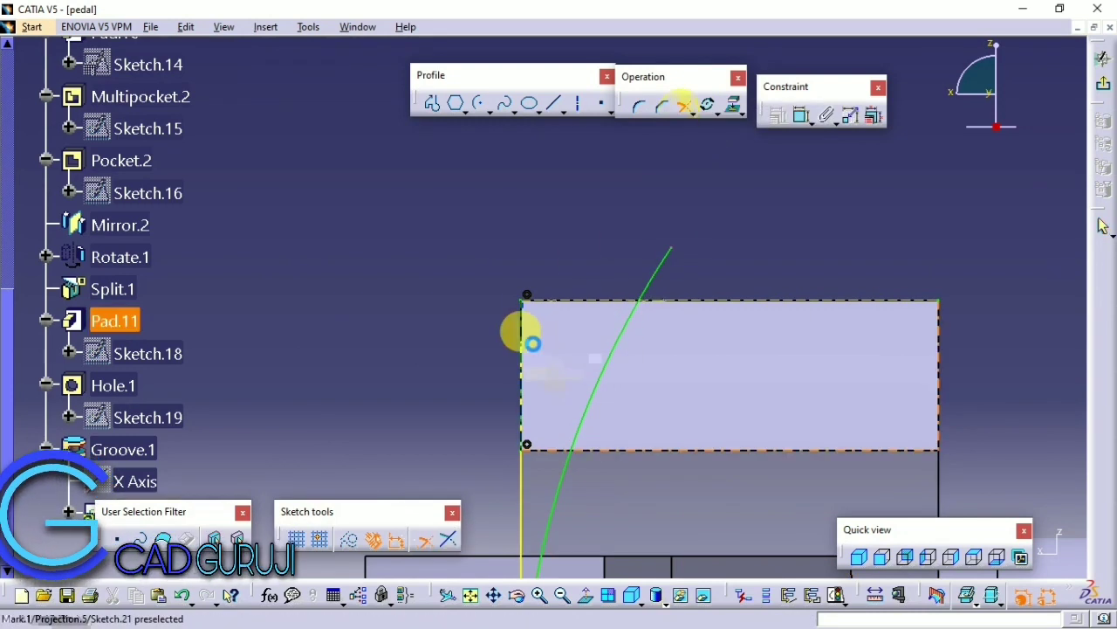
click(529, 324)
click(527, 229)
Step: Extend the groove profile's arc upward with the trim tool
click(660, 272)
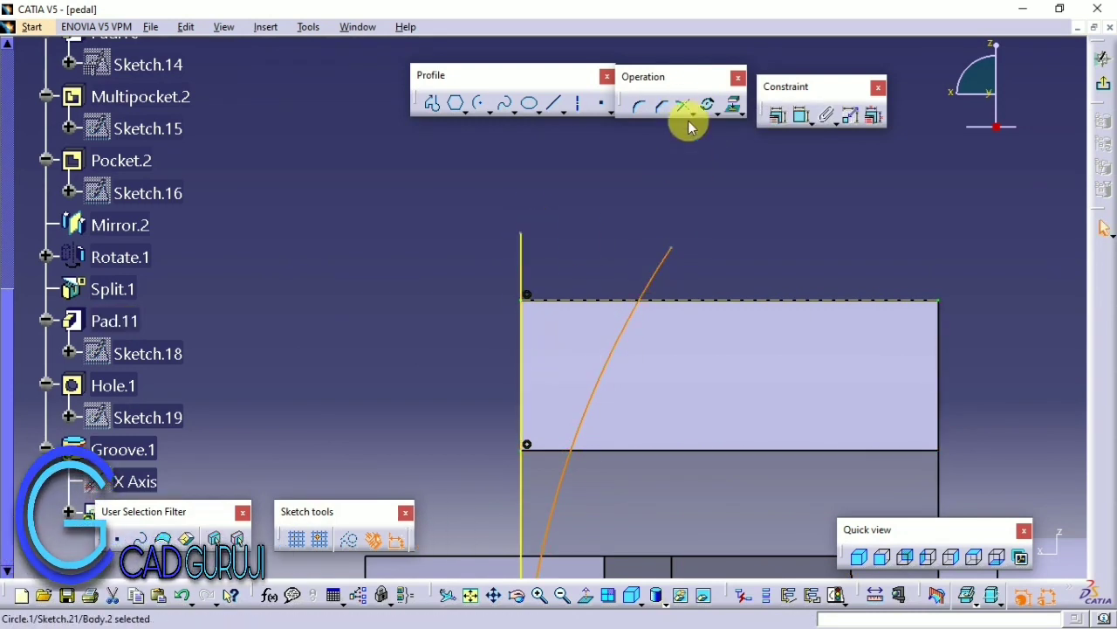
click(683, 106)
click(705, 189)
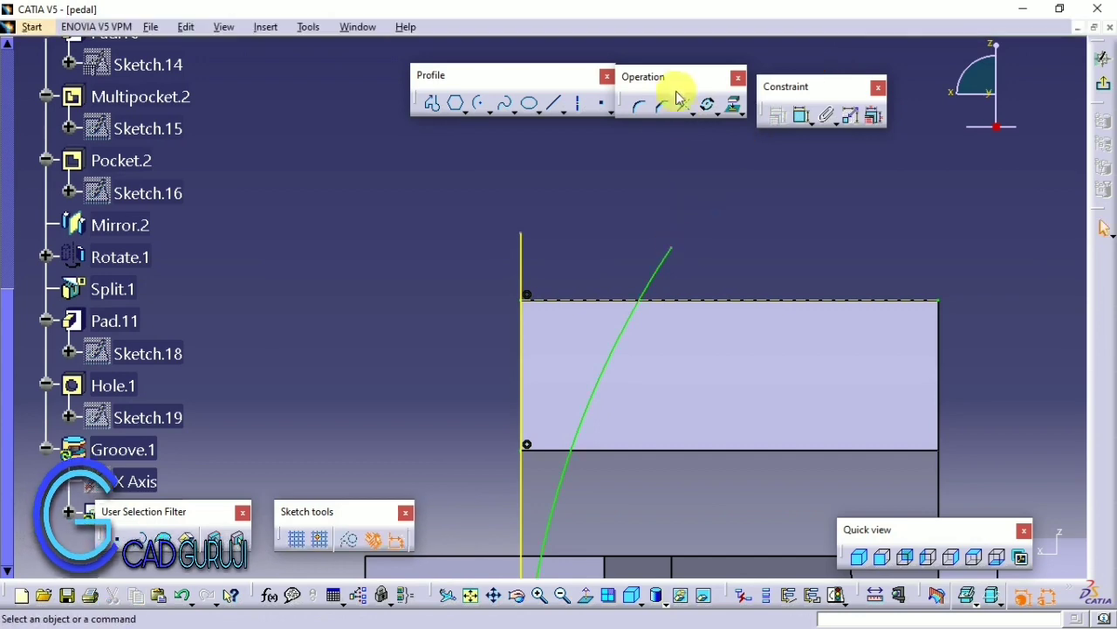
click(683, 106)
click(668, 259)
click(691, 221)
Step: Draw a line joining the vertical line's top to the arc's upper end and exit the sketch
click(553, 104)
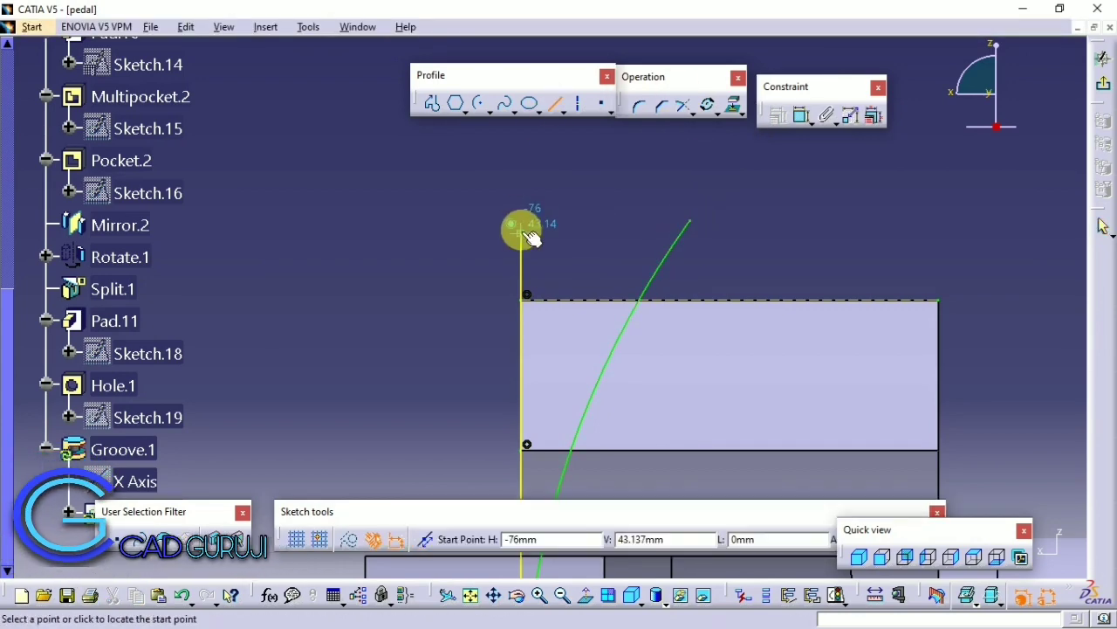
click(521, 232)
click(689, 221)
click(1102, 90)
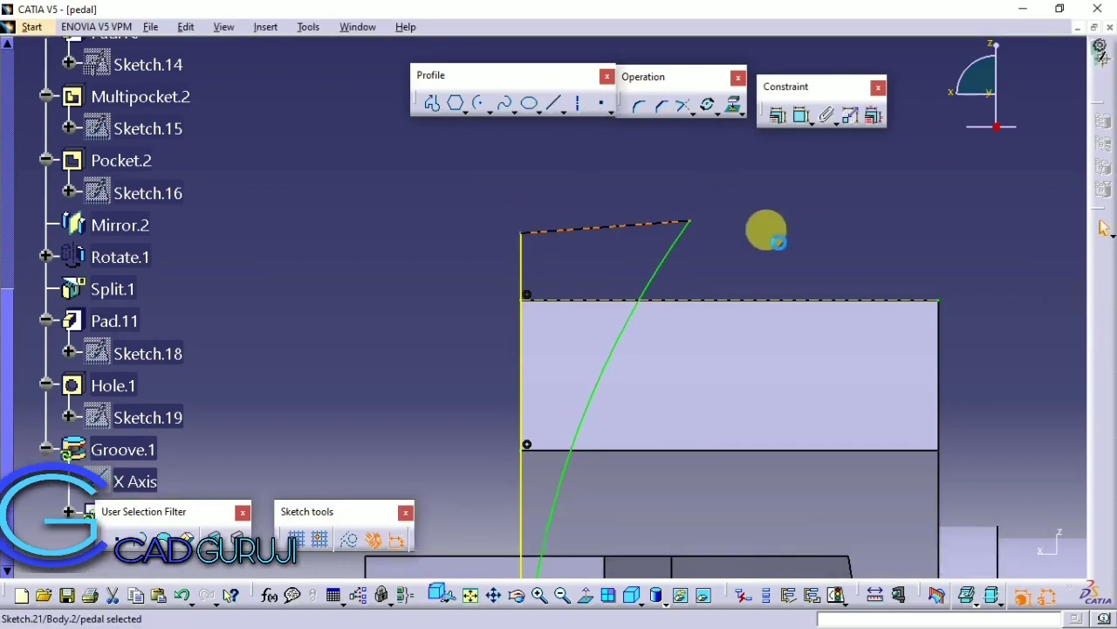
mouse_move(754, 232)
middle_down()
mouse_move(766, 299)
mouse_move(489, 399)
mouse_move(444, 466)
middle_up()
double_click(392, 395)
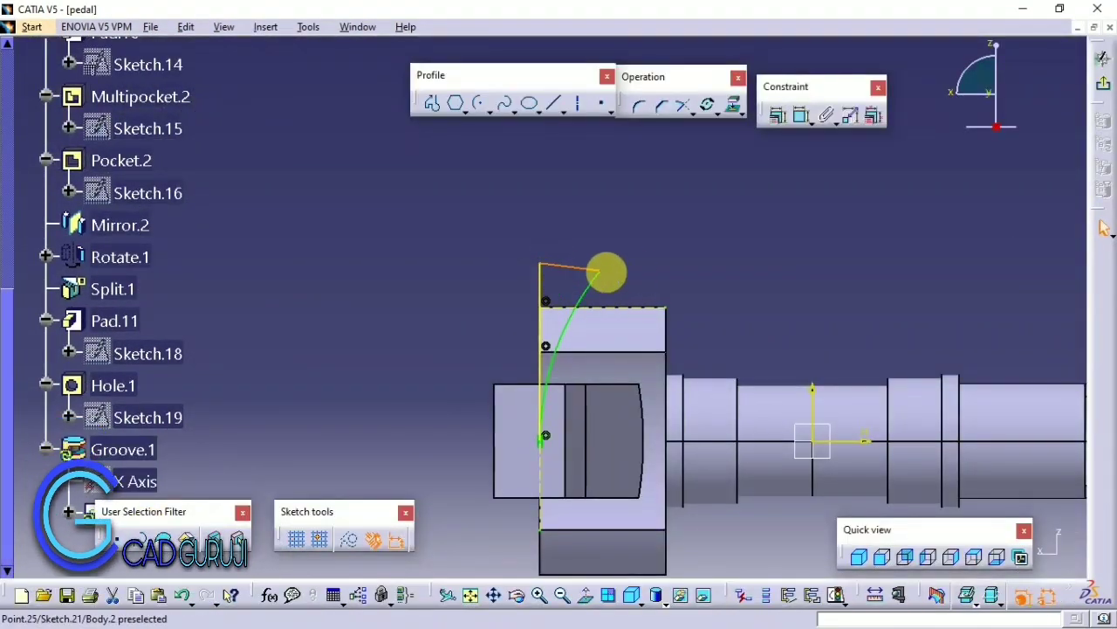
click(1102, 87)
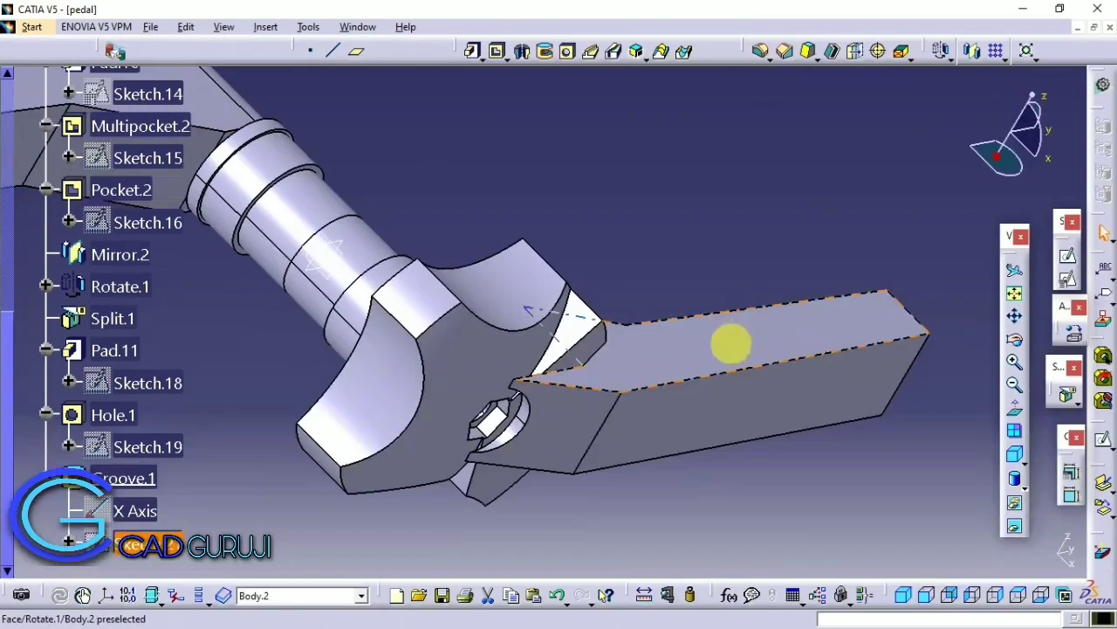
Step: Orbit to the hub's star-shaped face and create Sketch.22 on it
mouse_move(730, 341)
middle_down()
mouse_move(351, 250)
mouse_move(472, 467)
mouse_move(579, 419)
mouse_move(561, 392)
middle_up()
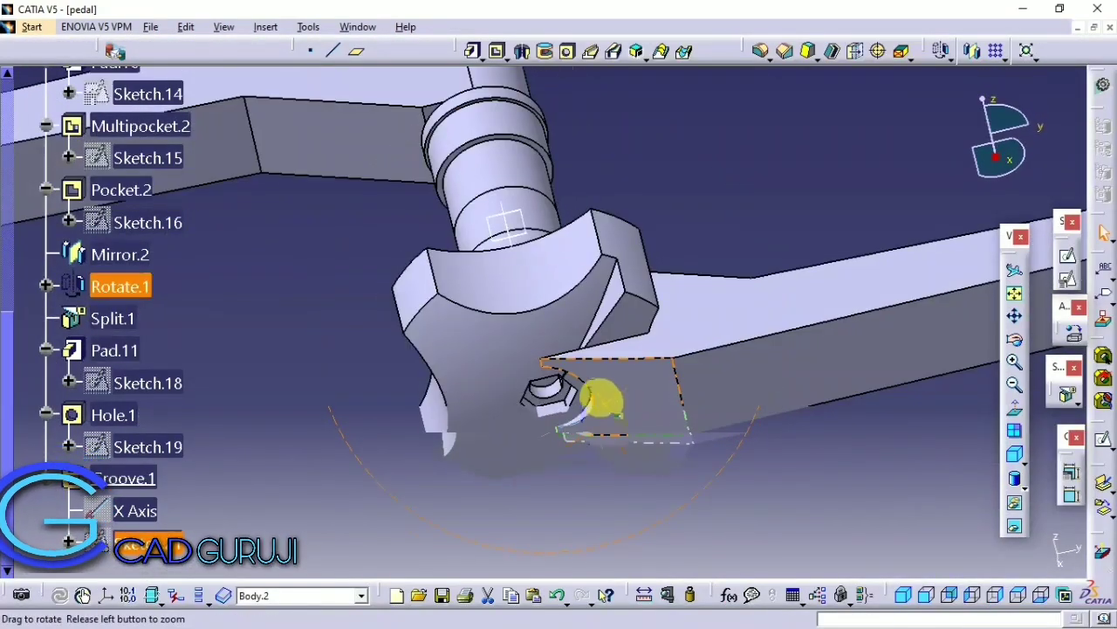
mouse_move(671, 332)
middle_down()
mouse_move(584, 309)
mouse_move(636, 364)
mouse_move(599, 375)
mouse_move(605, 342)
mouse_move(632, 401)
mouse_move(631, 317)
mouse_move(501, 396)
mouse_move(460, 285)
mouse_move(487, 399)
mouse_move(559, 434)
middle_up()
mouse_move(484, 388)
middle_down()
mouse_move(486, 269)
mouse_move(529, 531)
mouse_move(859, 397)
middle_up()
click(1069, 259)
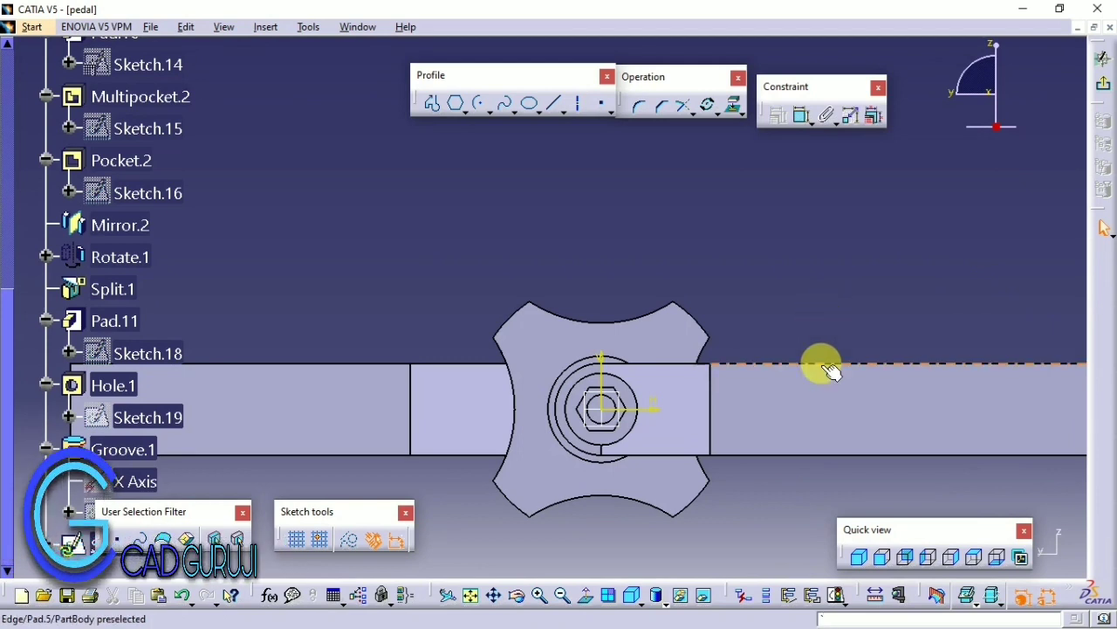
Step: Draw an elongated slot from the origin toward the upper left
click(469, 105)
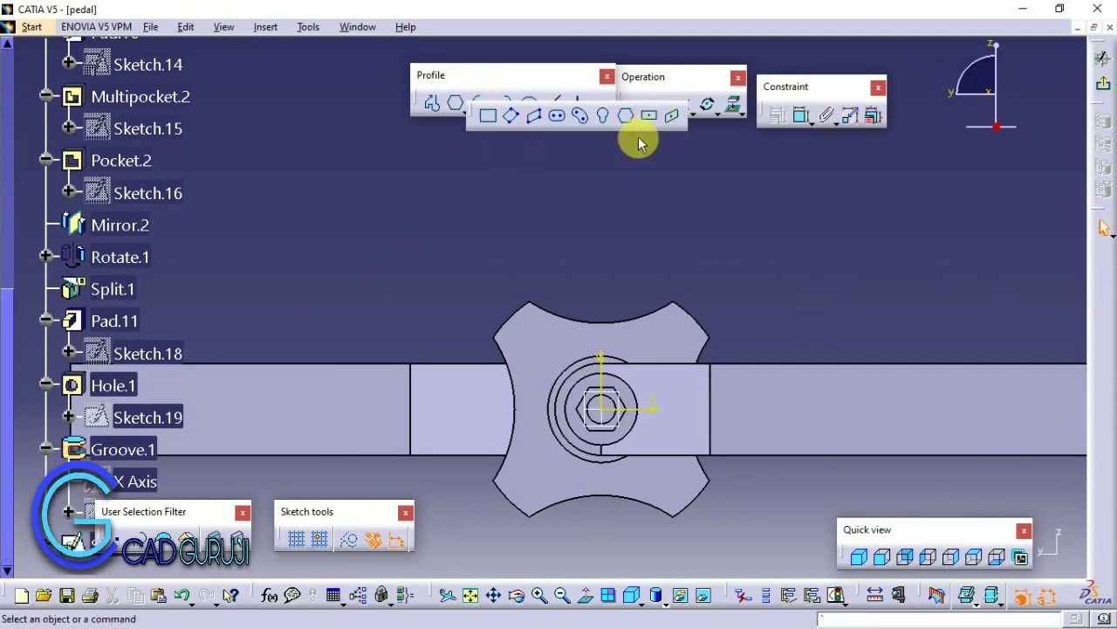
click(560, 129)
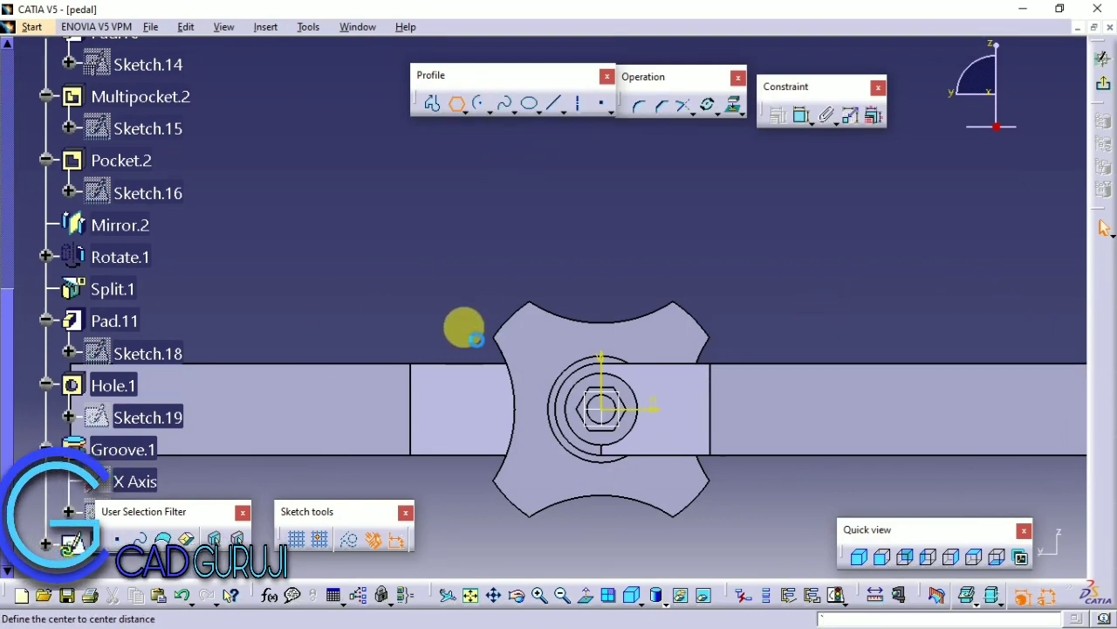
click(601, 405)
click(449, 254)
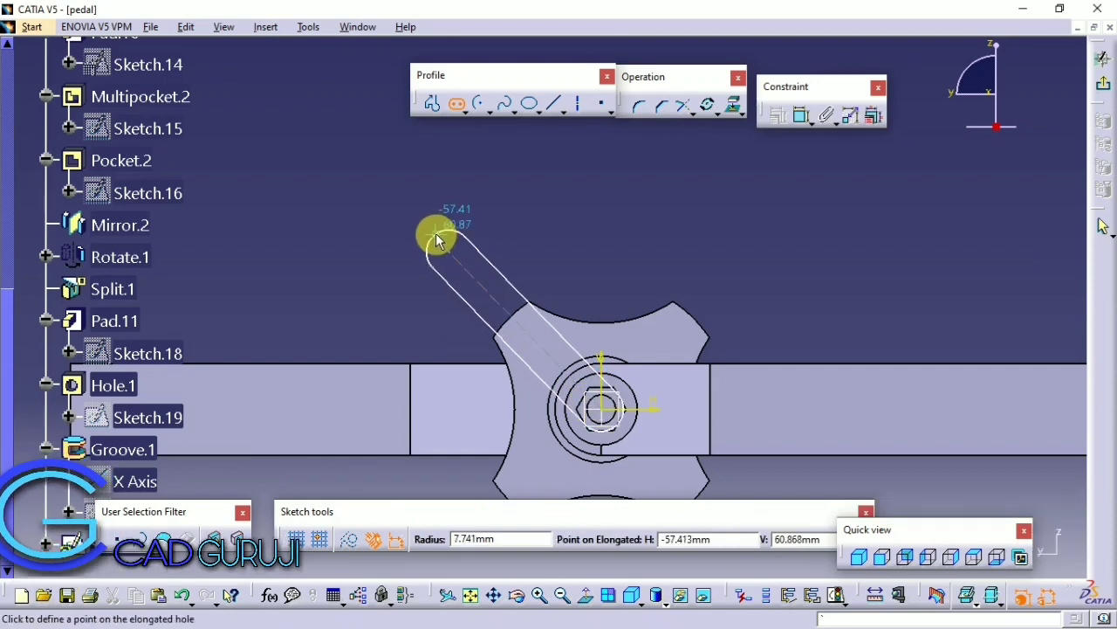
click(437, 250)
scroll(499, 219, up, 2)
scroll(468, 291, up, 3)
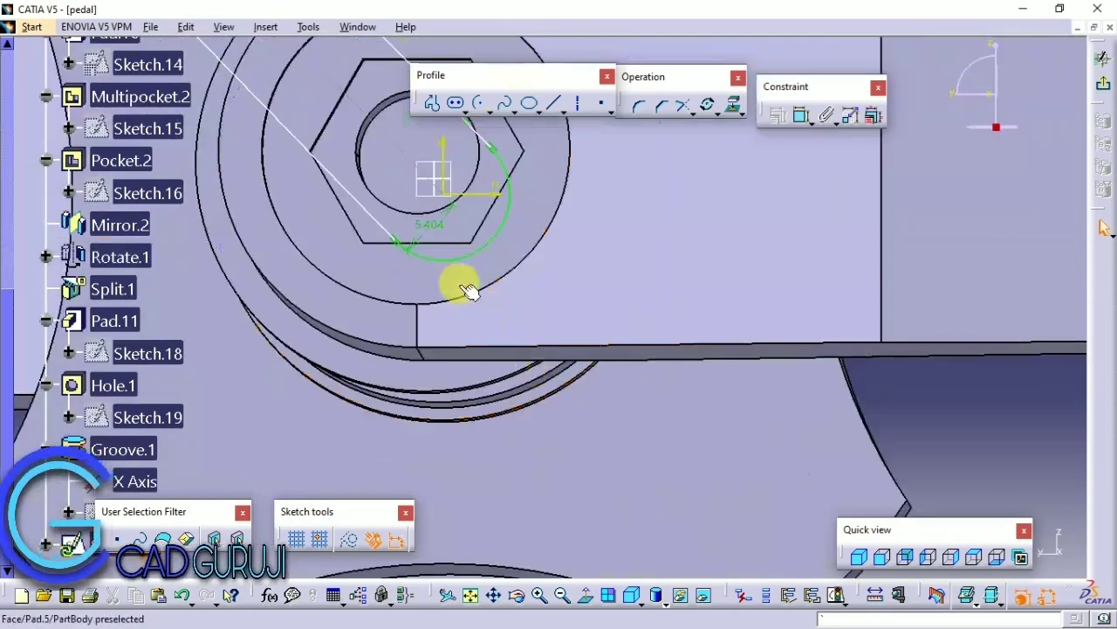
right_click(469, 291)
scroll(534, 269, down, 3)
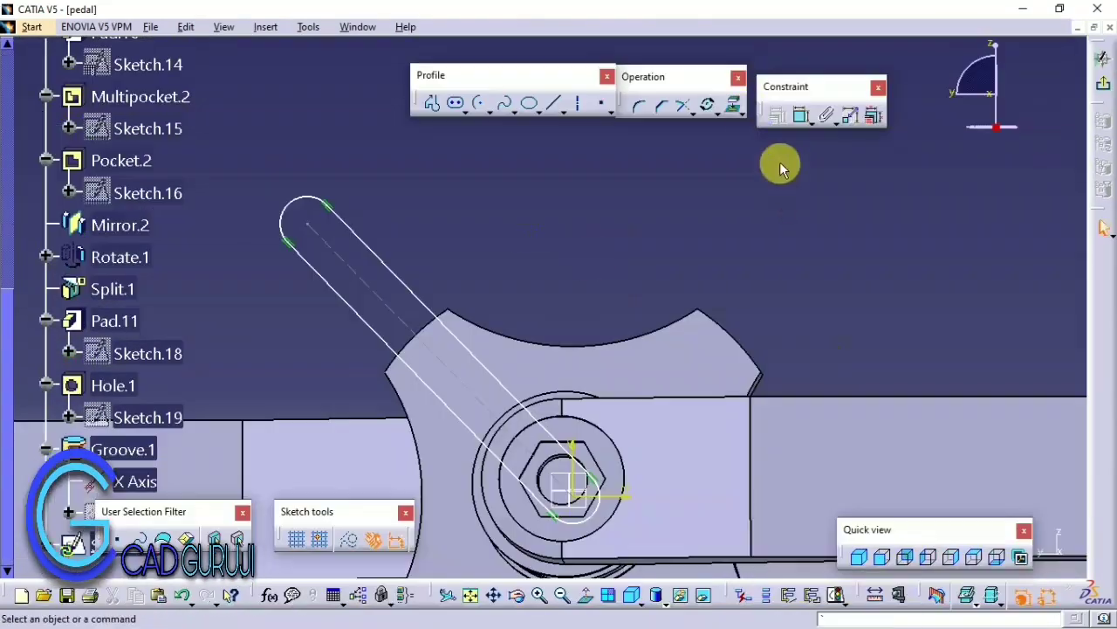
Step: Constrain the slot's centreline and add a midpoint constraint to the slot
right_click(474, 217)
click(515, 280)
click(341, 257)
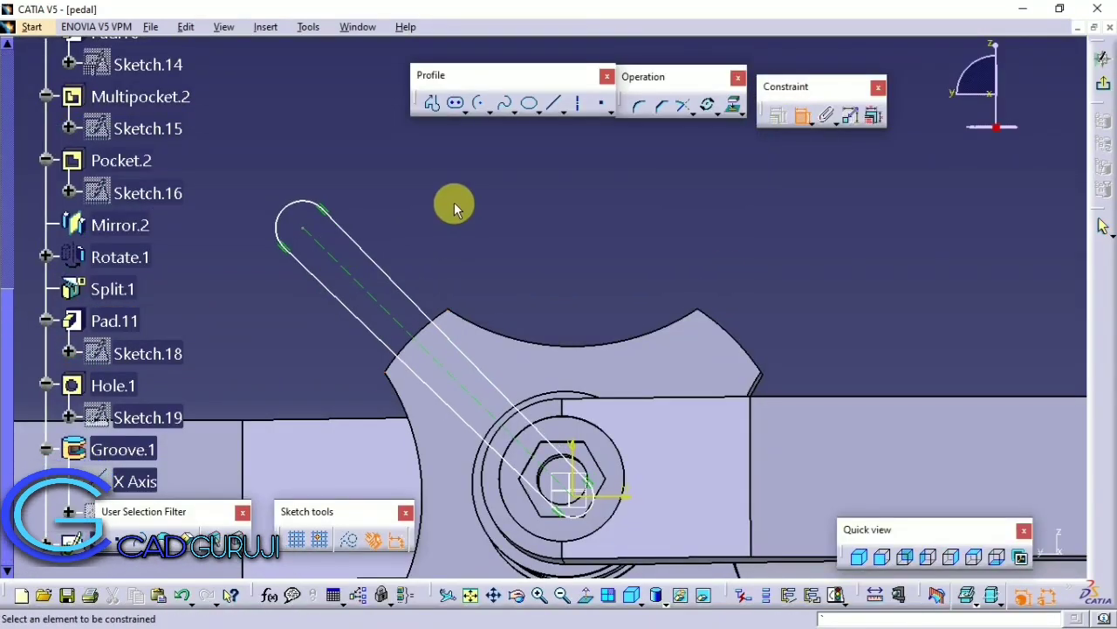
click(460, 314)
click(381, 262)
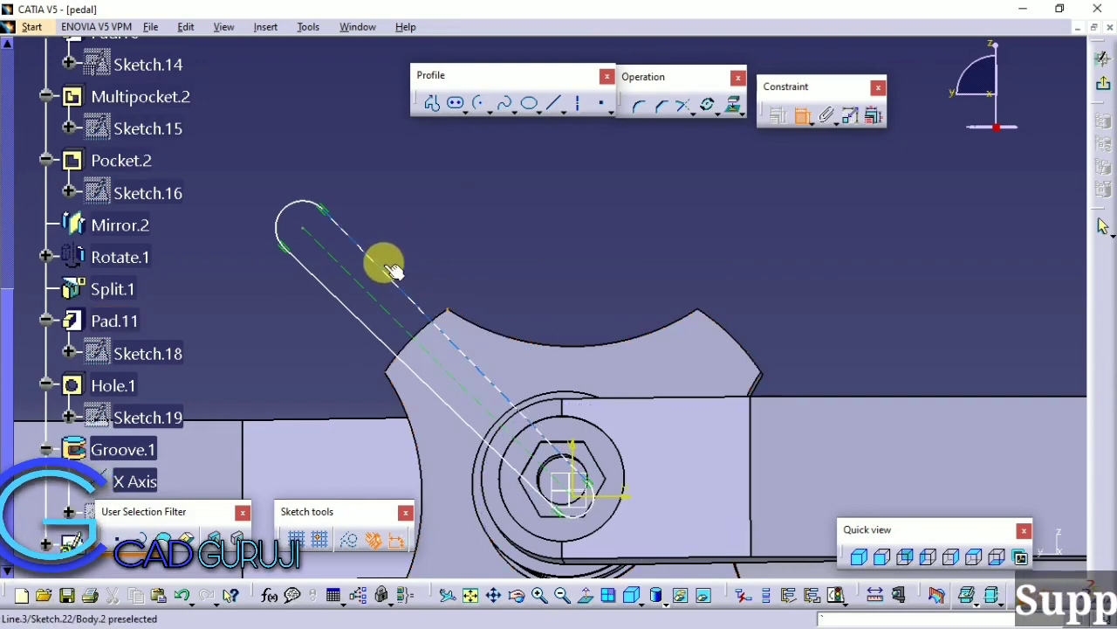
right_click(398, 180)
click(458, 247)
scroll(460, 316, down, 2)
ctrl+middle_drag(460, 316, 452, 234)
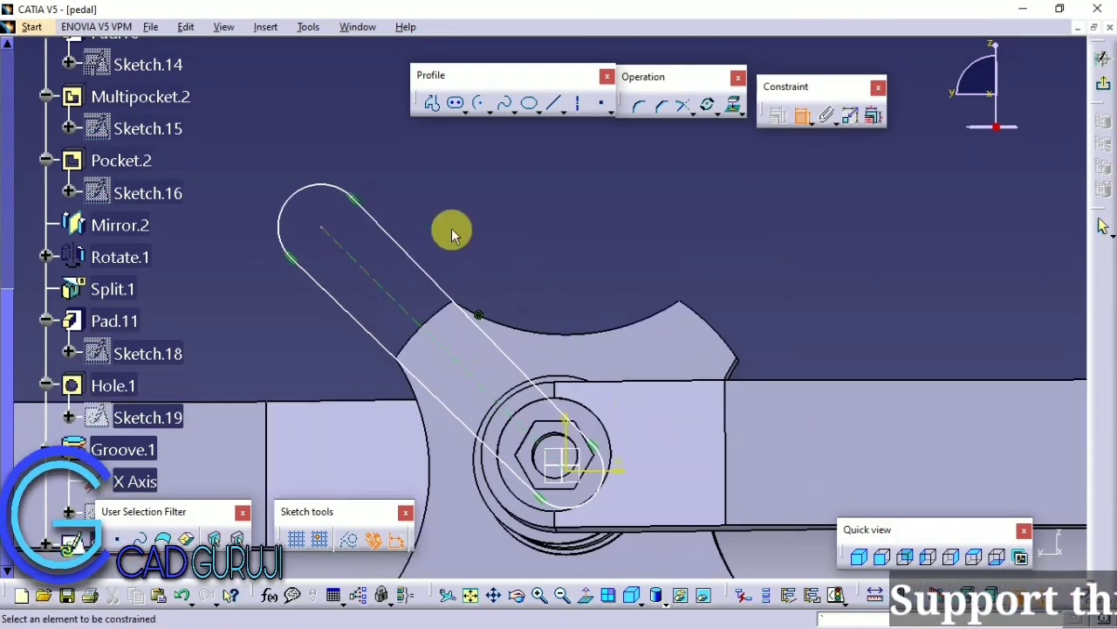
Step: Project the hub edge into the sketch and quick-trim the slot lines inside the hub
click(737, 112)
click(436, 304)
scroll(533, 250, down, 2)
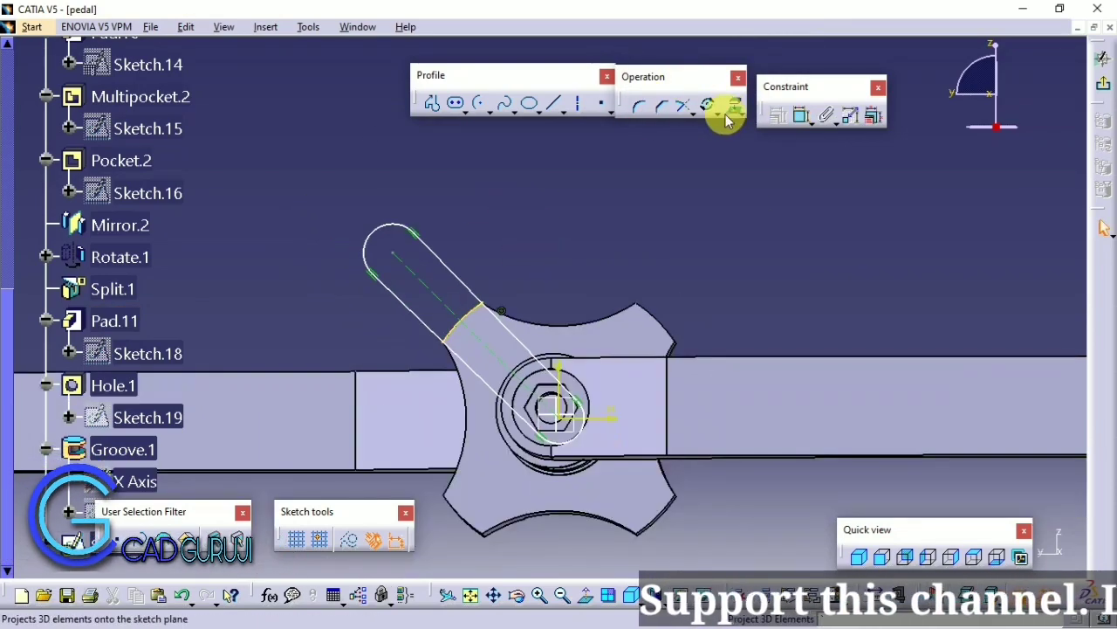
click(695, 118)
click(753, 127)
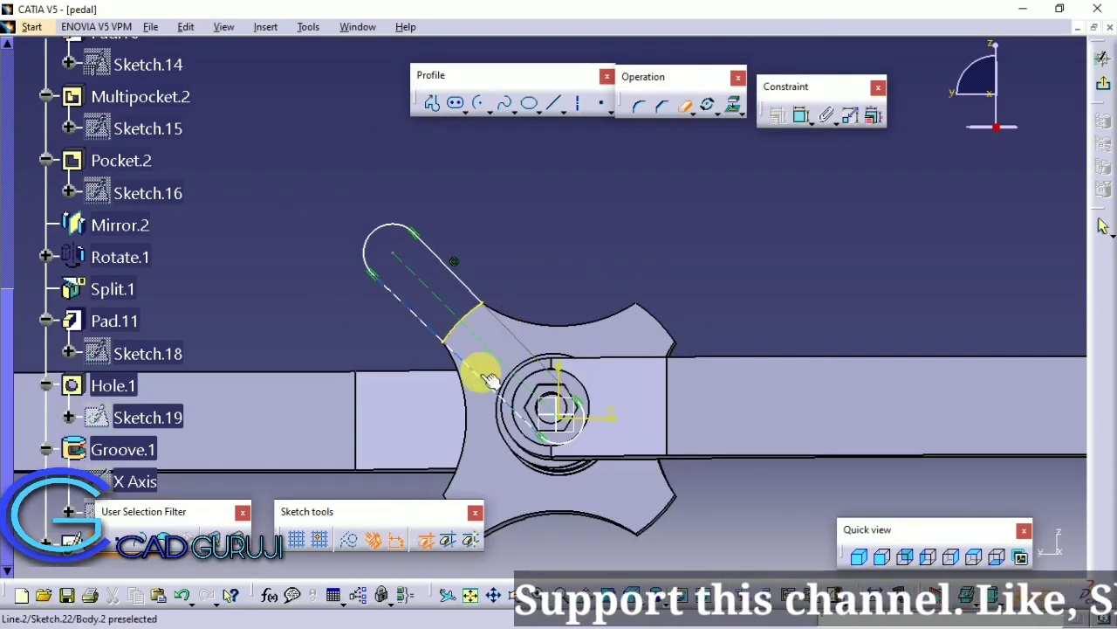
ctrl+middle_drag(481, 374, 546, 9)
mouse_move(481, 192)
ctrl+middle_down()
mouse_move(502, 192)
mouse_move(506, 232)
ctrl+middle_up()
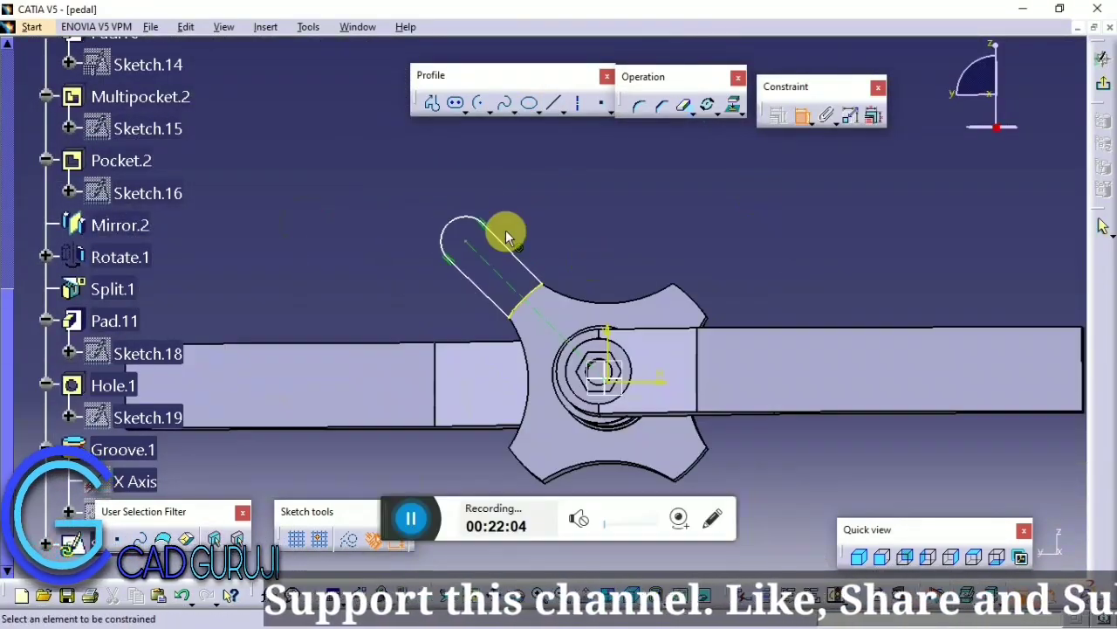
click(472, 247)
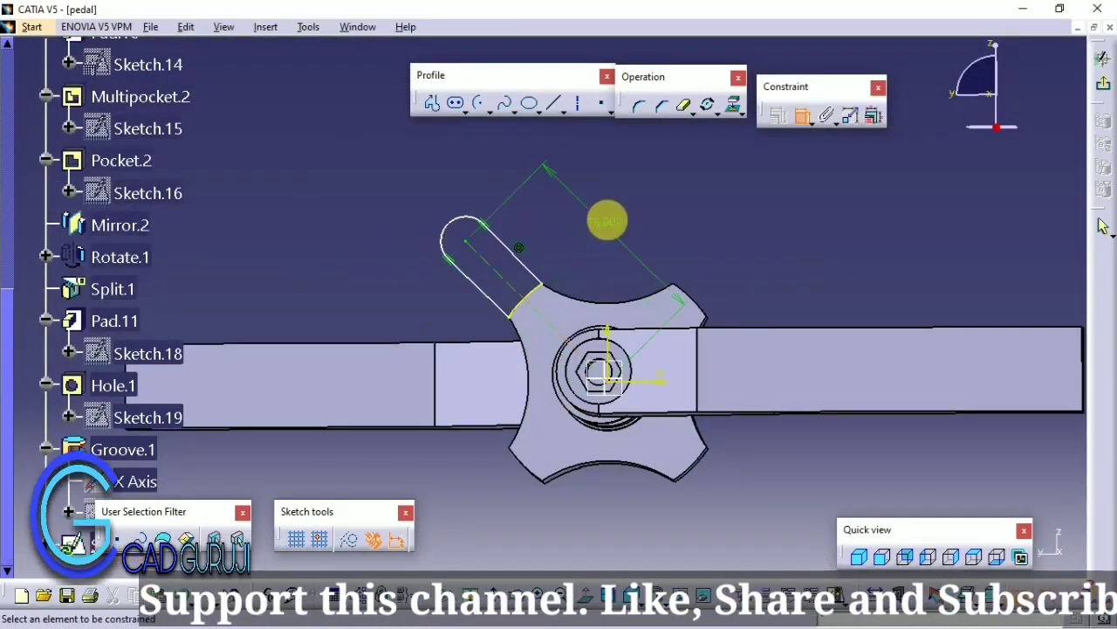
Step: Set the slot to 55 mm between centres with a 10 mm end radius
double_click(606, 220)
key(Return)
ctrl+middle_drag(549, 260, 483, 228)
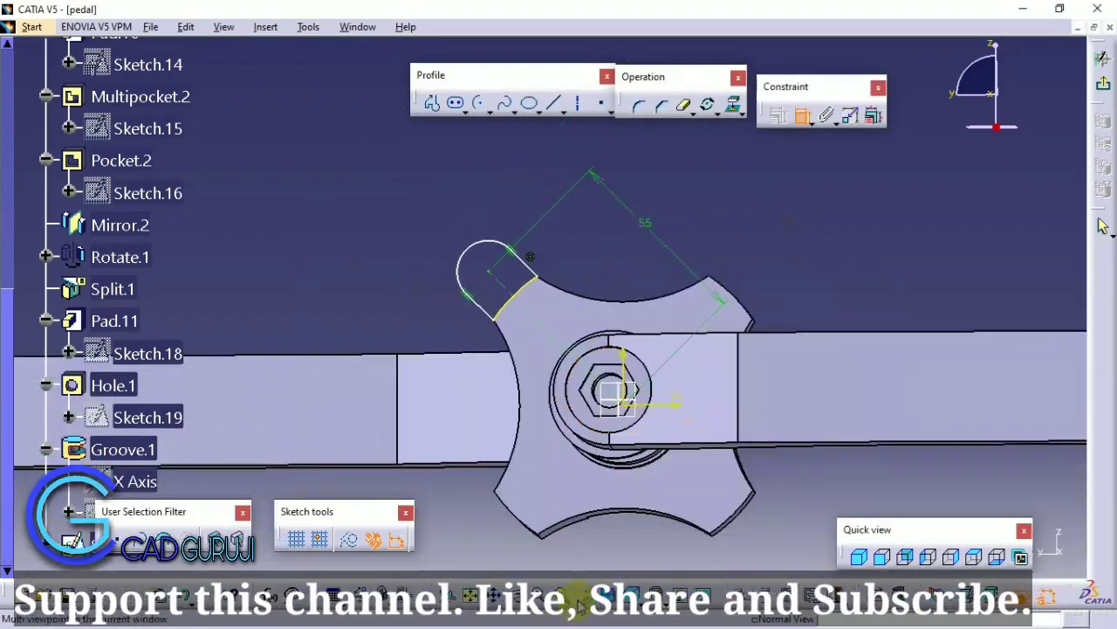
click(483, 228)
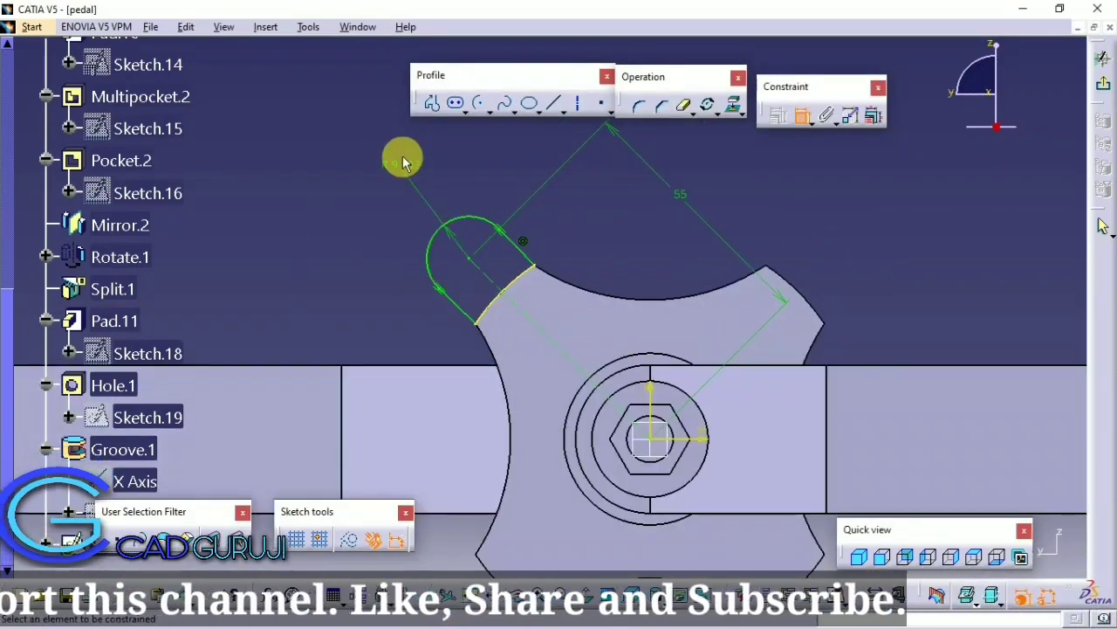
double_click(400, 175)
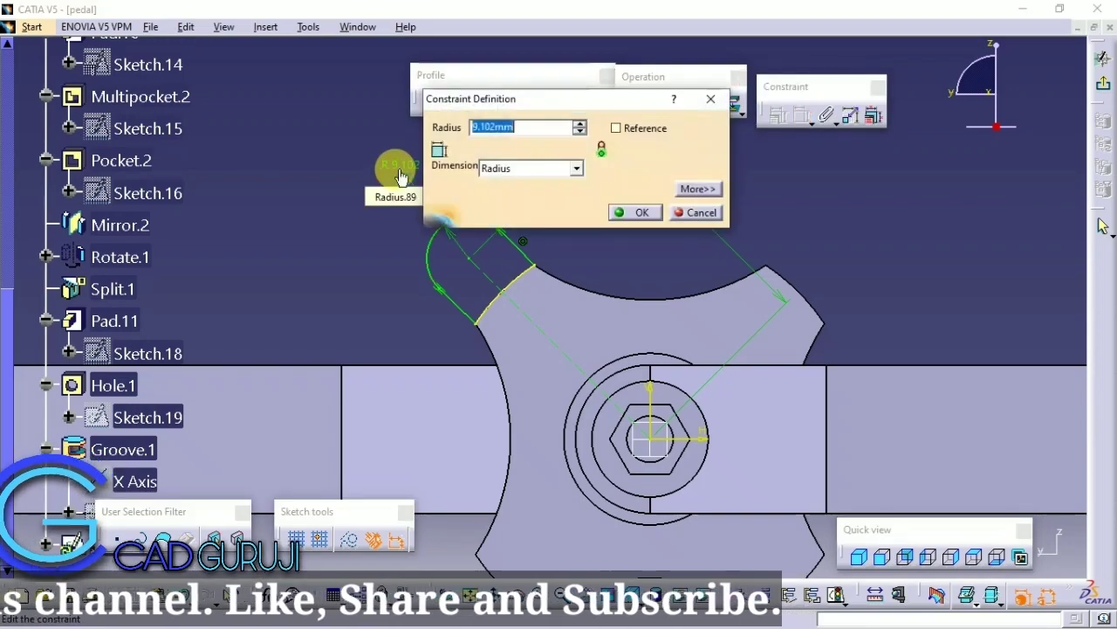
text(10)
key(Return)
ctrl+middle_drag(403, 163, 693, 177)
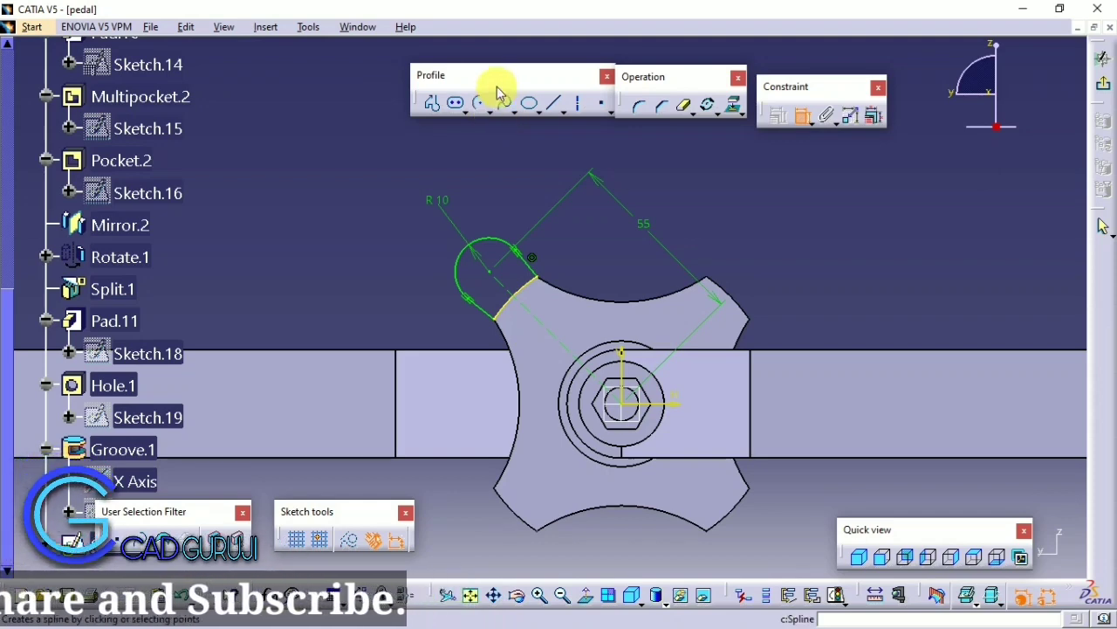
Step: Draw a 10 mm diameter circle centred on the slot's outer rounded end
click(531, 109)
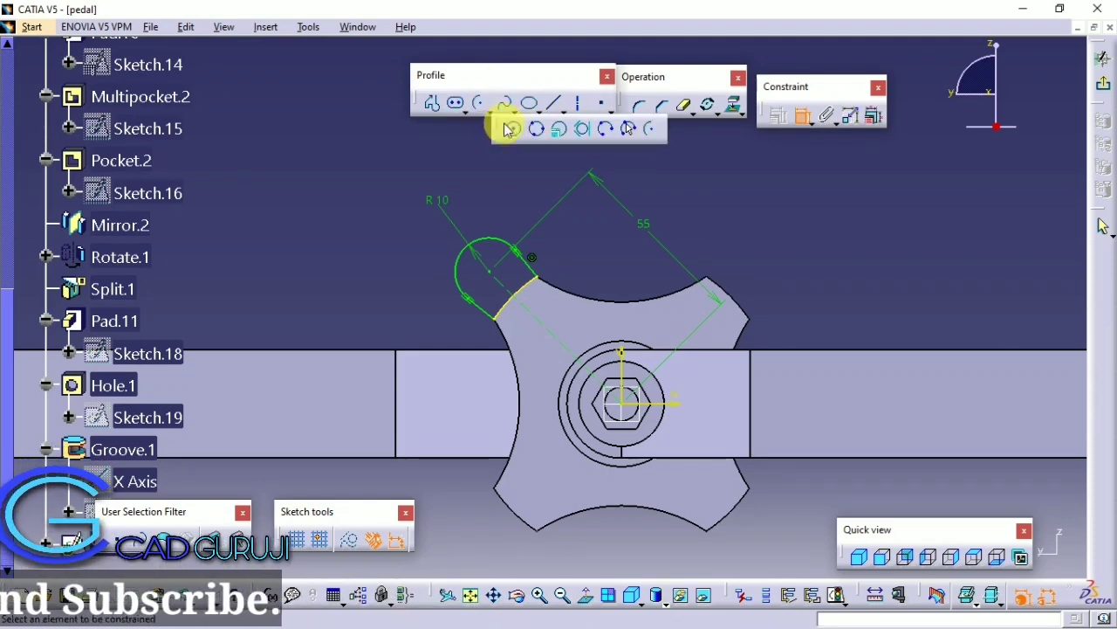
middle_drag(437, 179, 436, 224)
click(431, 233)
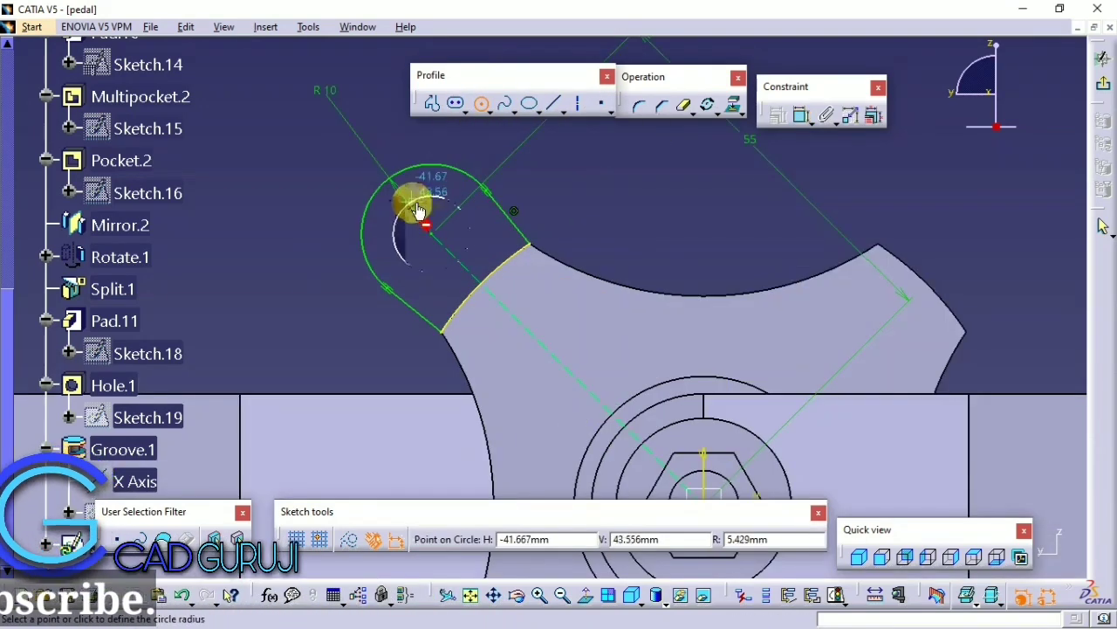
click(410, 199)
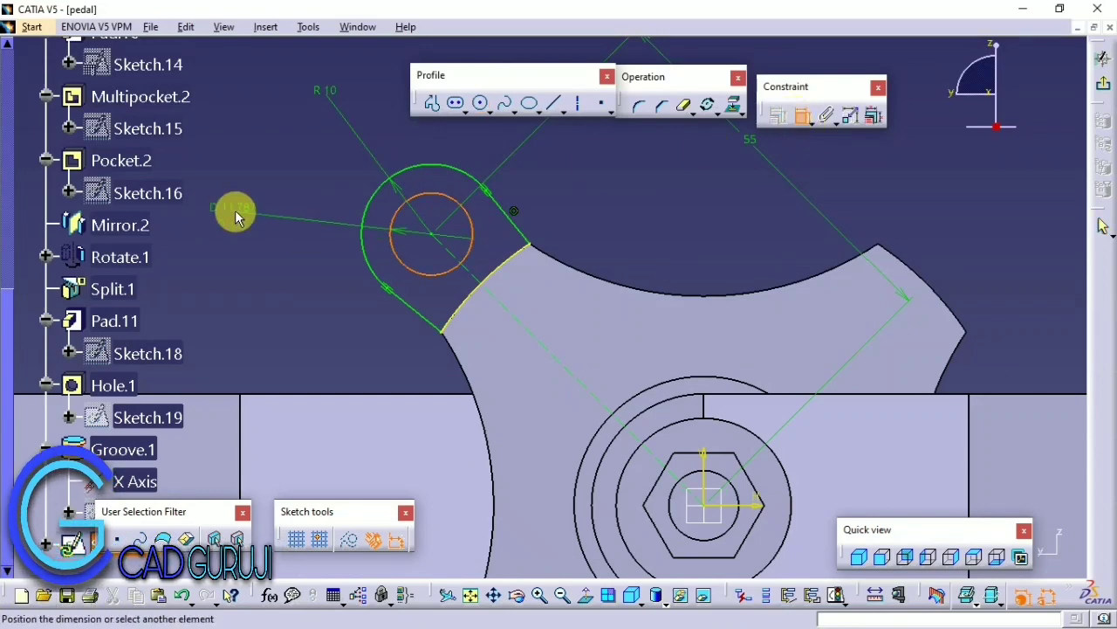
double_click(234, 214)
text(10)
key(Return)
mouse_move(259, 209)
middle_down()
mouse_move(395, 218)
mouse_move(543, 389)
mouse_move(519, 342)
mouse_move(527, 293)
mouse_move(898, 245)
middle_up()
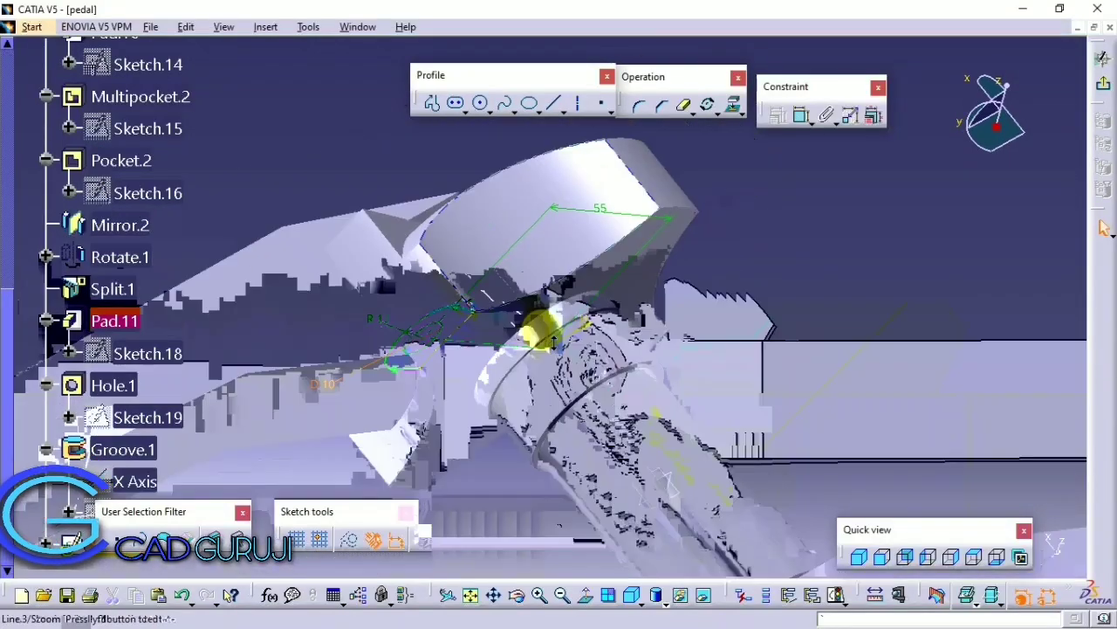
middle_drag(821, 222, 611, 300)
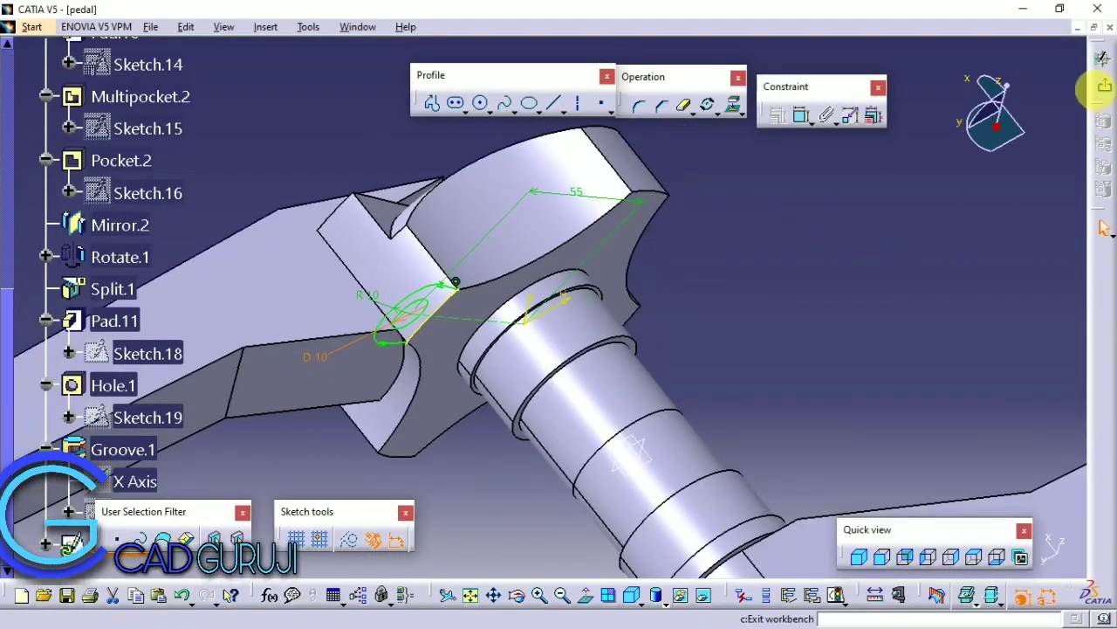
Step: Exit the sketch and pad Sketch.22 by 5 mm into the arm lug
click(1104, 83)
middle_drag(673, 324, 650, 311)
click(472, 50)
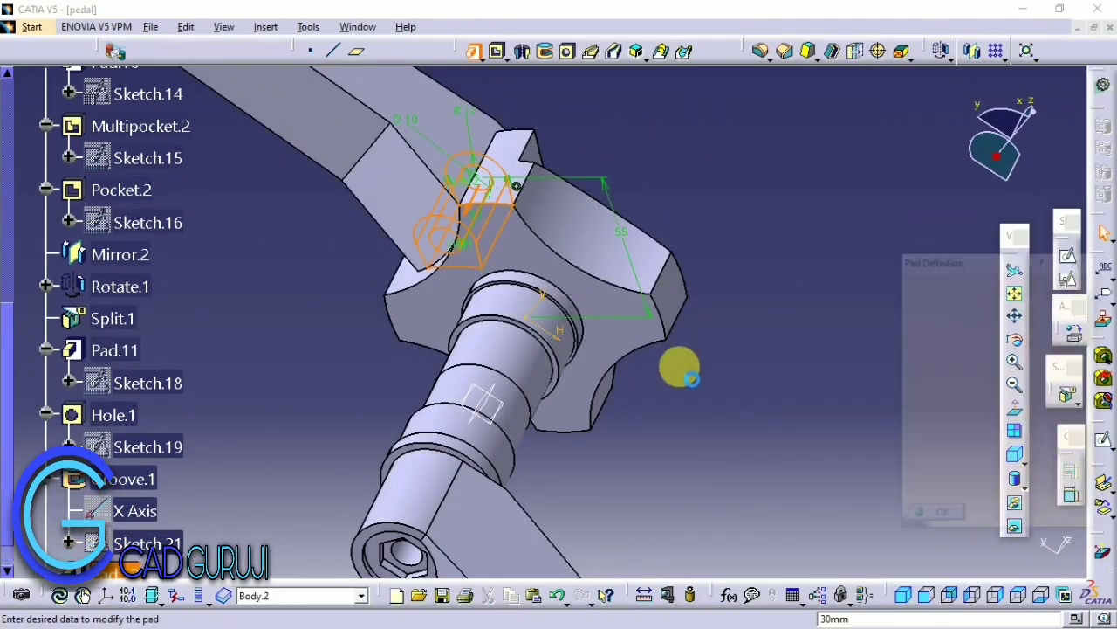
text(5)
mouse_move(786, 315)
middle_down()
mouse_move(593, 302)
mouse_move(589, 130)
mouse_move(442, 31)
middle_up()
click(932, 518)
click(974, 52)
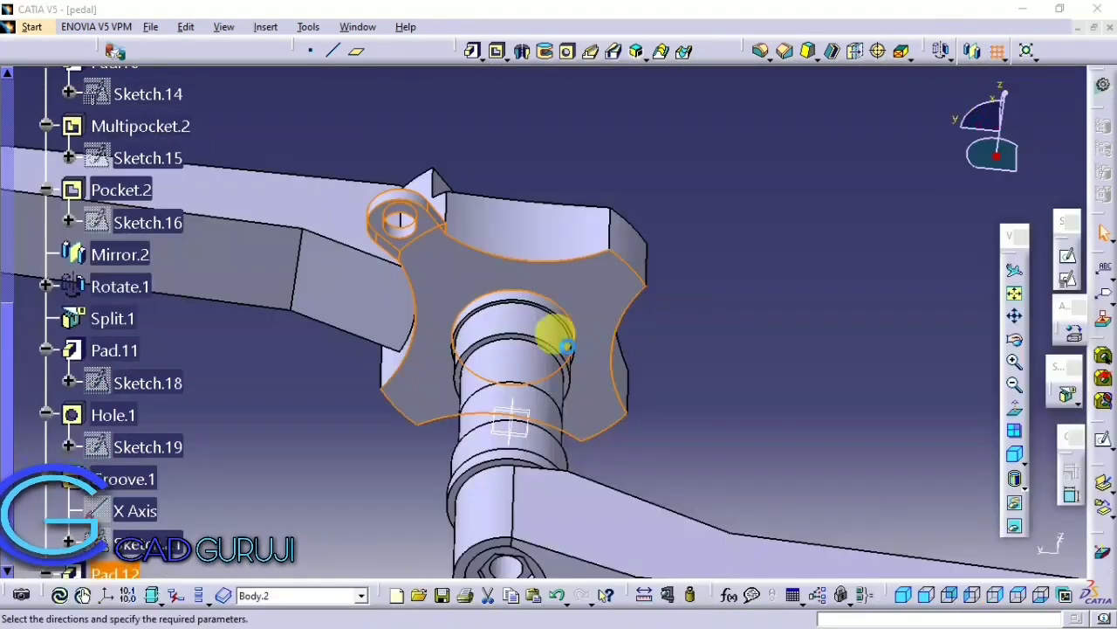
Step: Pattern Pad.12 as a 4-instance complete crown around the X Axis
right_click(674, 285)
click(686, 293)
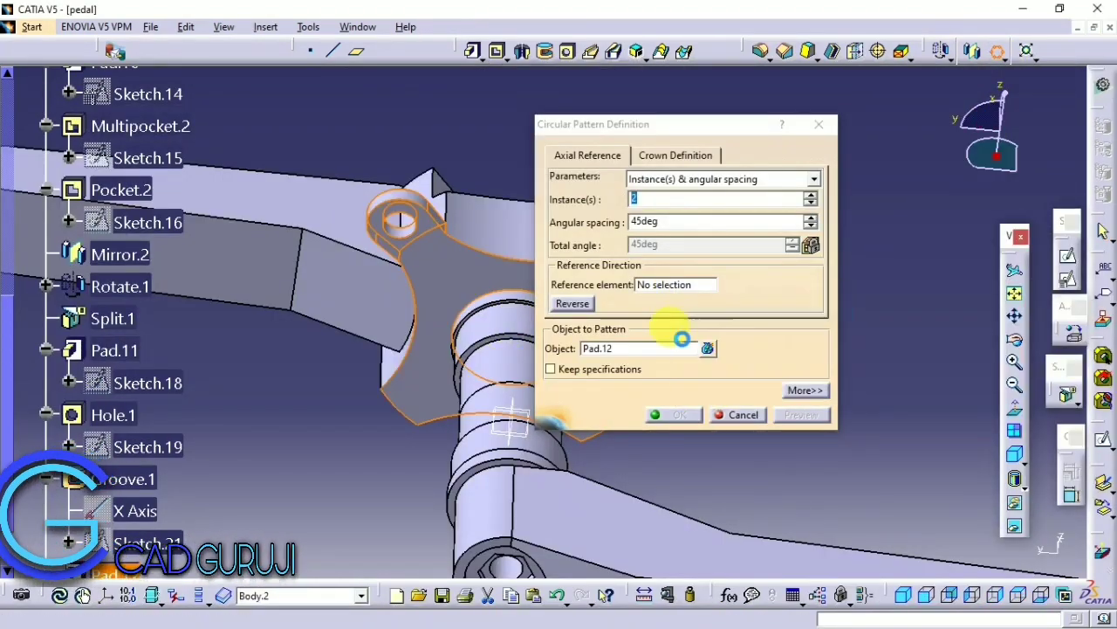
click(663, 179)
click(672, 232)
text(4)
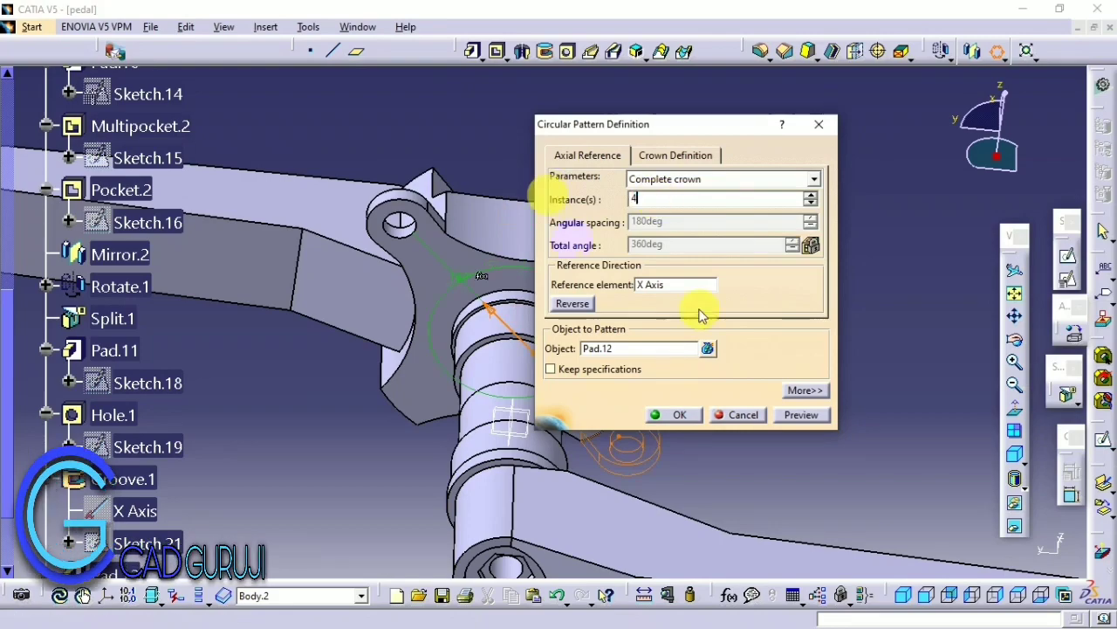
click(801, 414)
click(675, 415)
mouse_move(689, 357)
middle_down()
mouse_move(407, 282)
mouse_move(481, 387)
mouse_move(465, 295)
mouse_move(546, 284)
mouse_move(511, 160)
mouse_move(533, 294)
mouse_move(873, 495)
middle_up()
click(1066, 255)
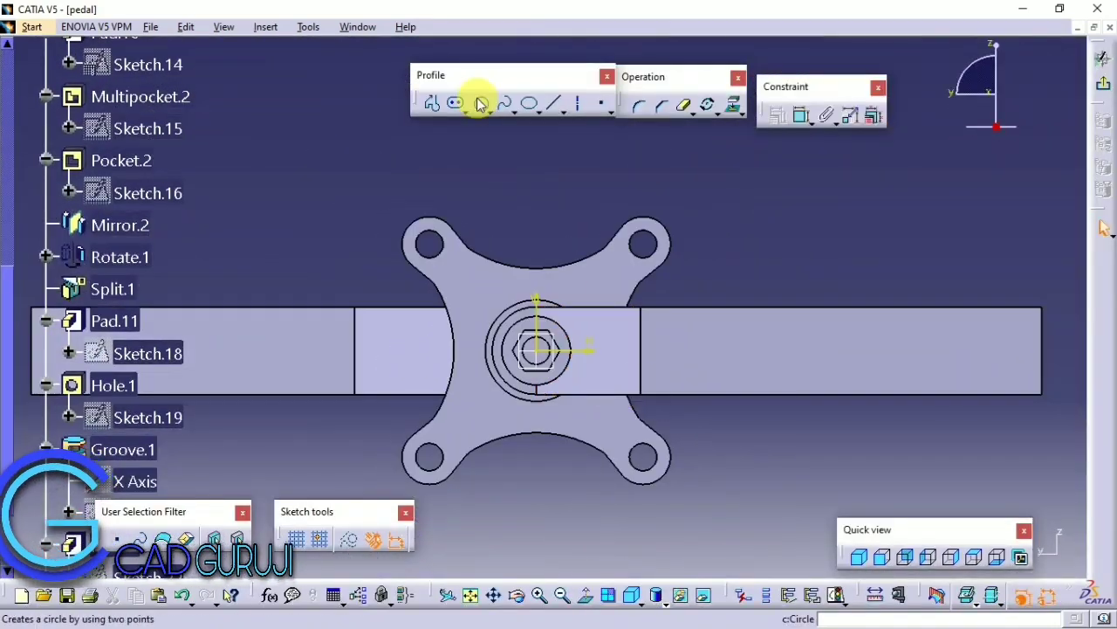
Step: Draw two concentric circles centred on the hub origin around the lugs
click(480, 103)
click(540, 350)
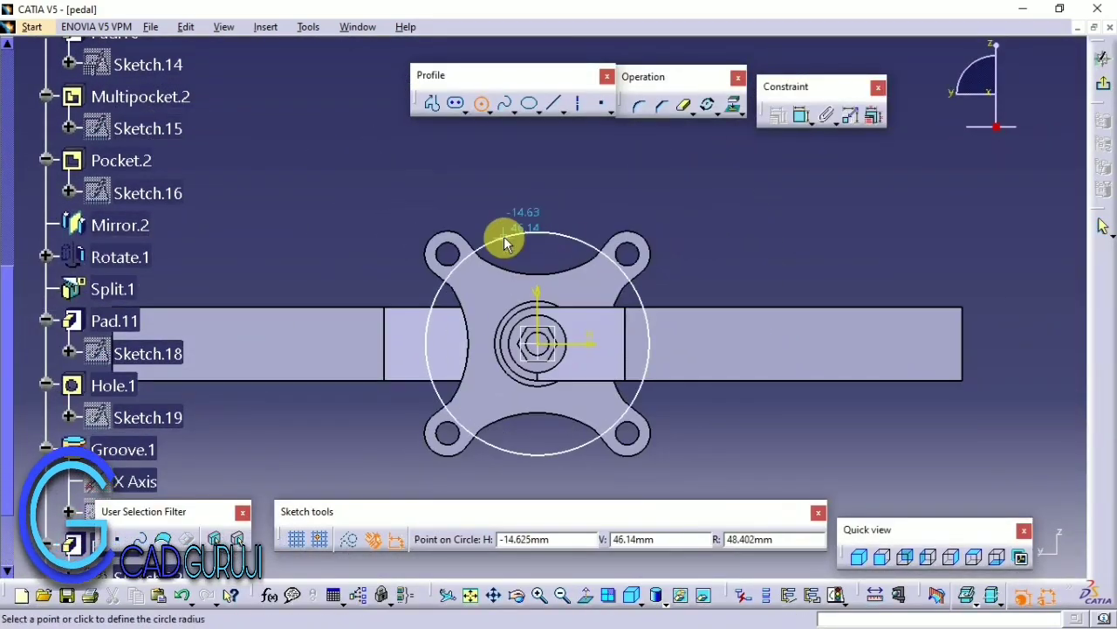
click(457, 192)
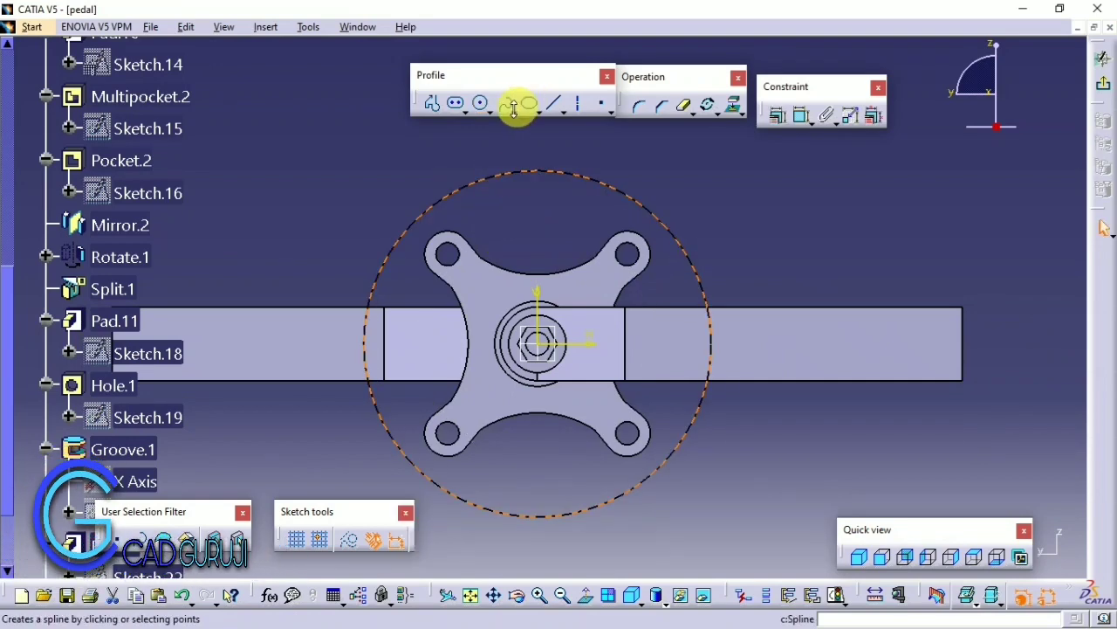
click(486, 104)
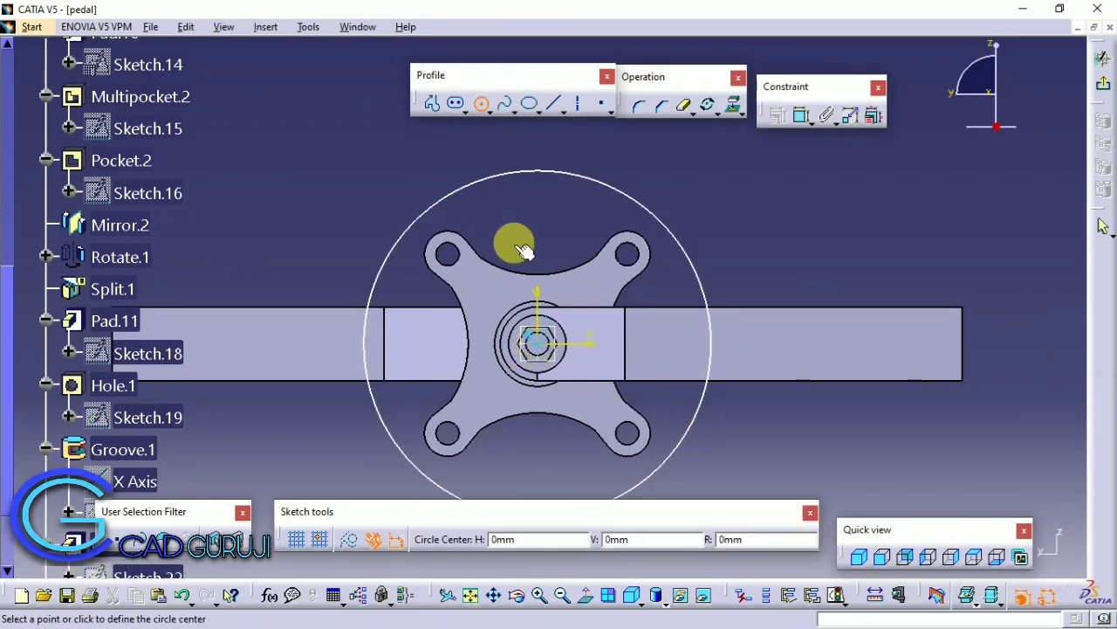
click(537, 343)
click(524, 192)
Step: Dimension the outer circle as a 45.5 mm radius
click(799, 117)
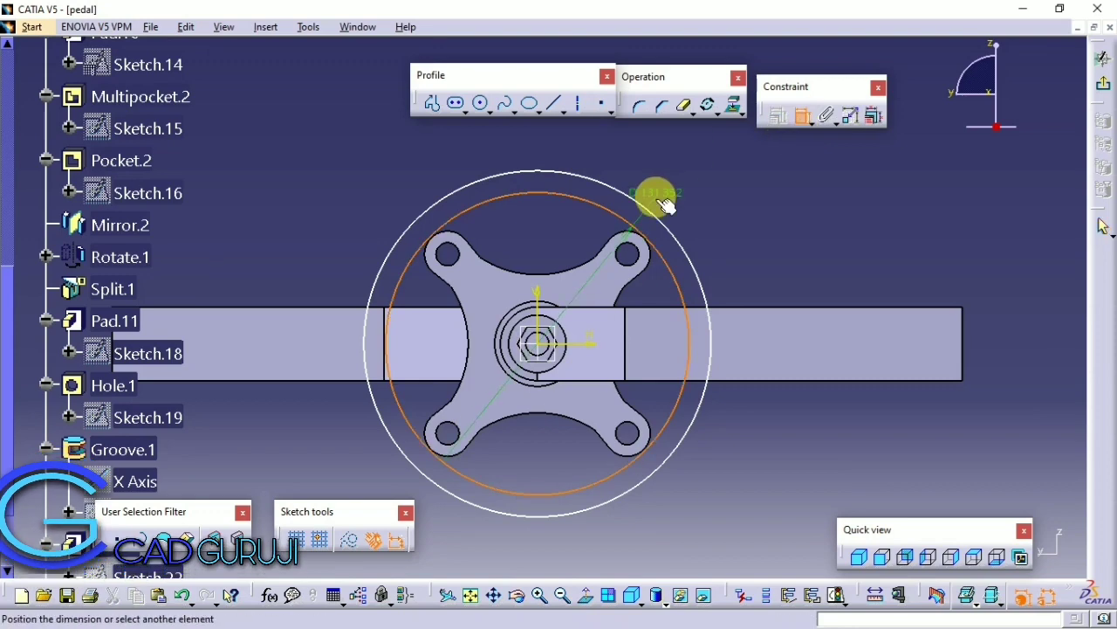
click(646, 185)
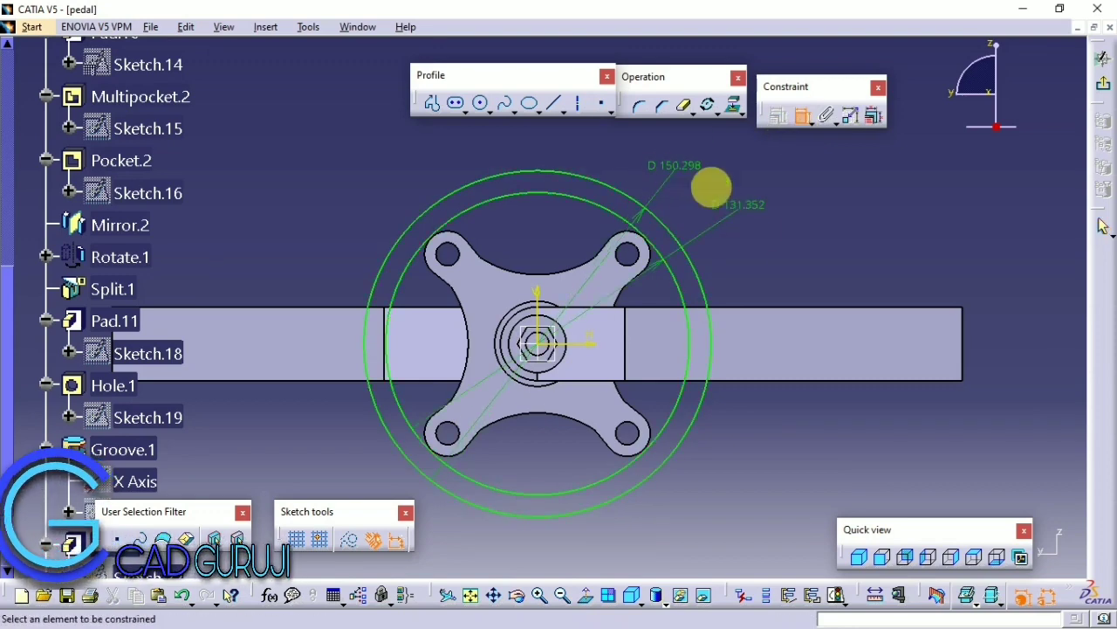
click(801, 117)
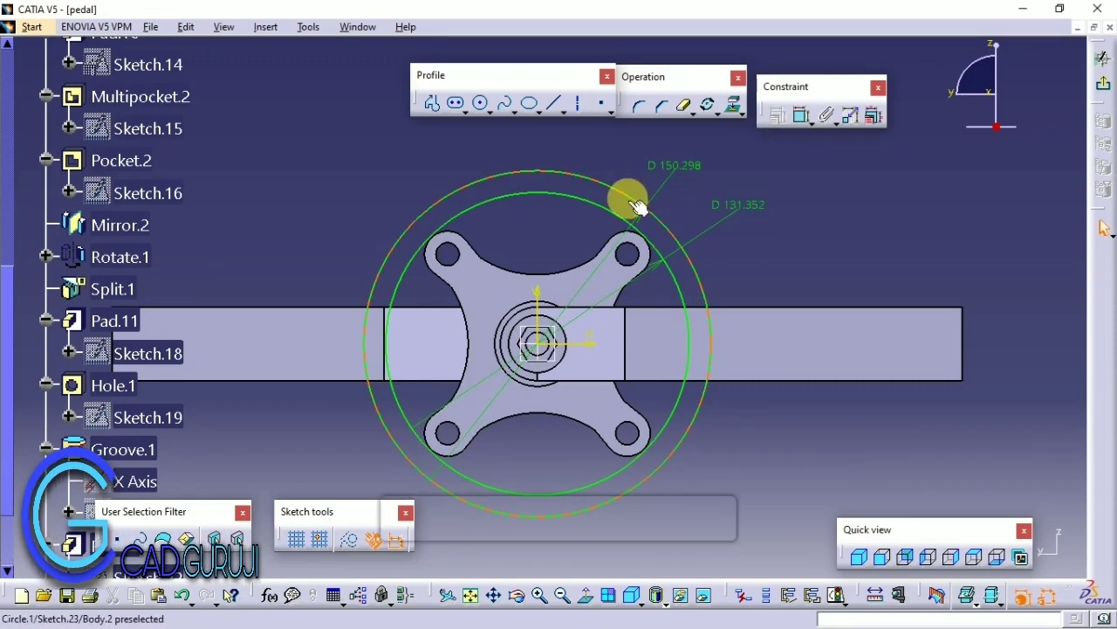
double_click(682, 179)
click(576, 168)
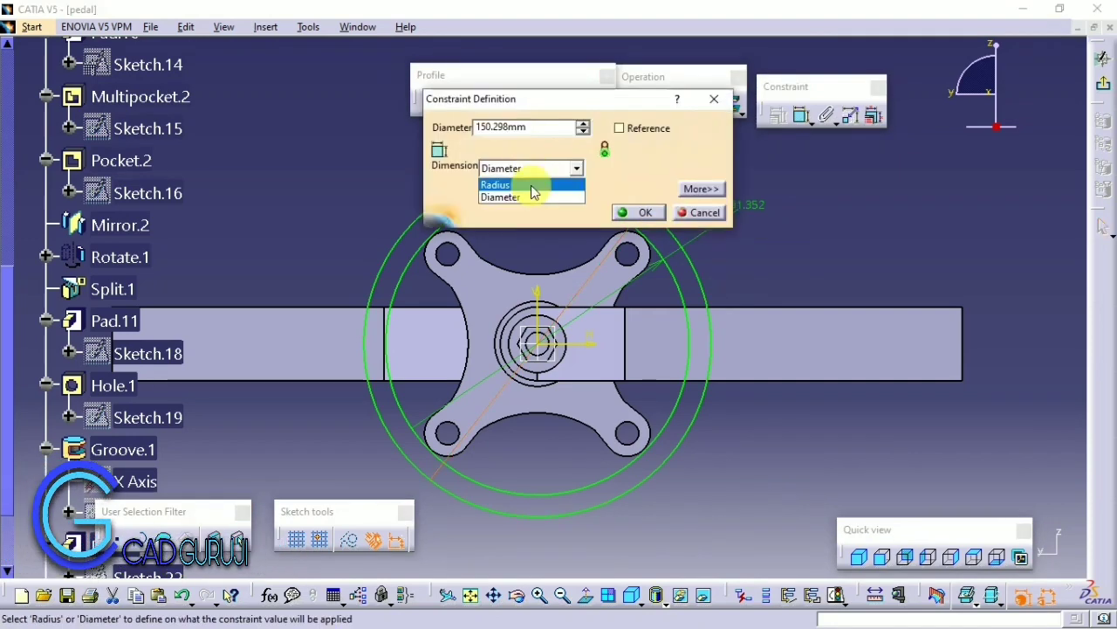
click(502, 183)
key(Return)
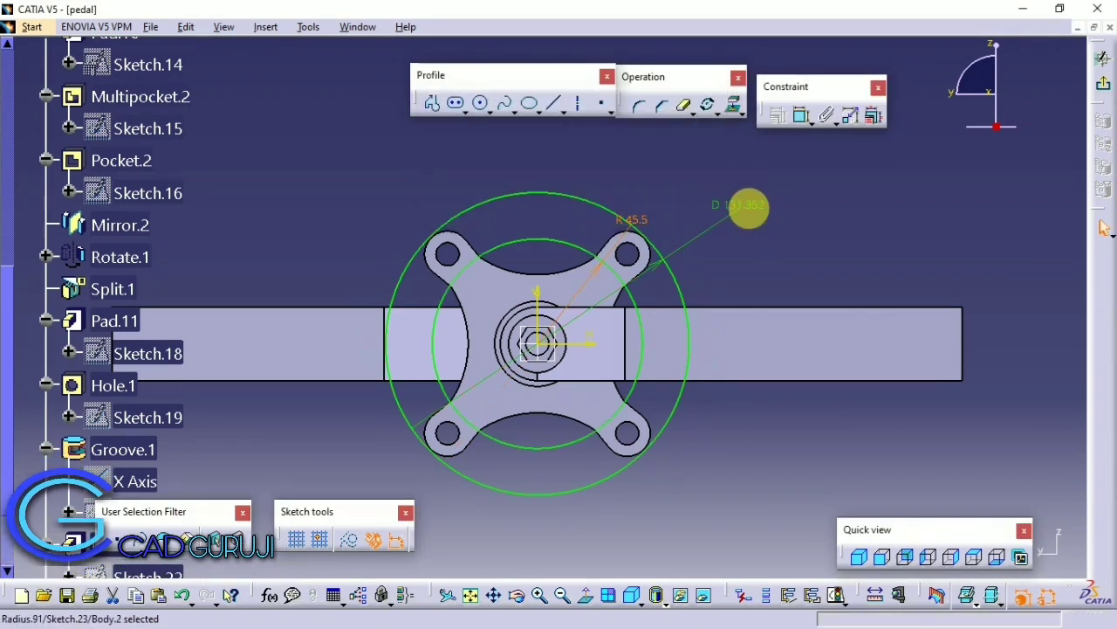
Step: Change the inner circle's dimension to a 37.5 mm radius
double_click(749, 200)
click(515, 168)
text(3)
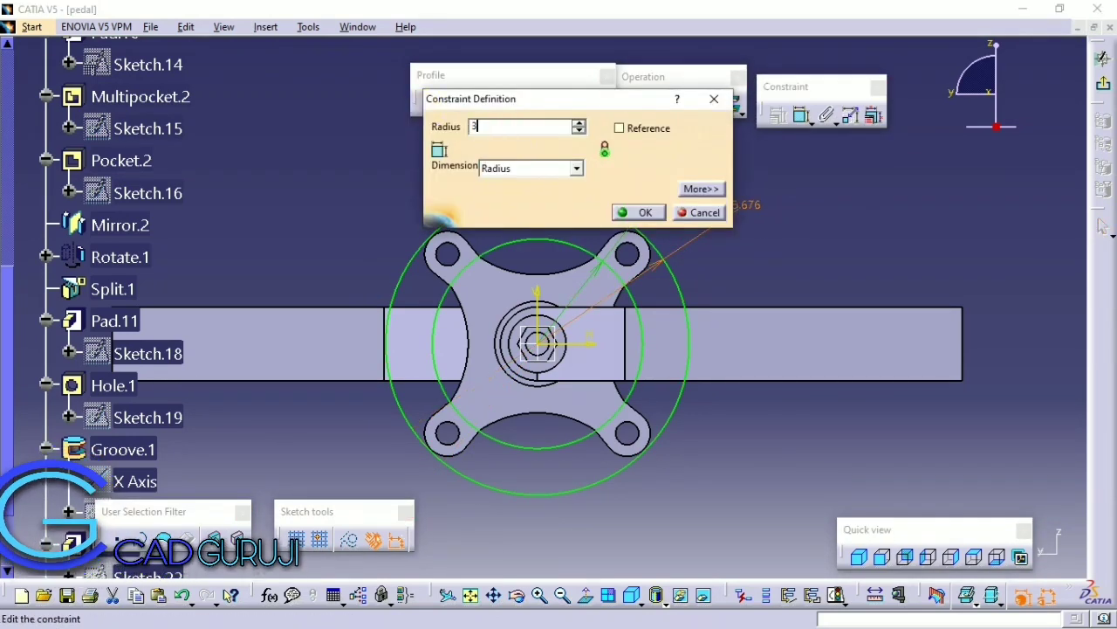
text(7.5mm)
key(Return)
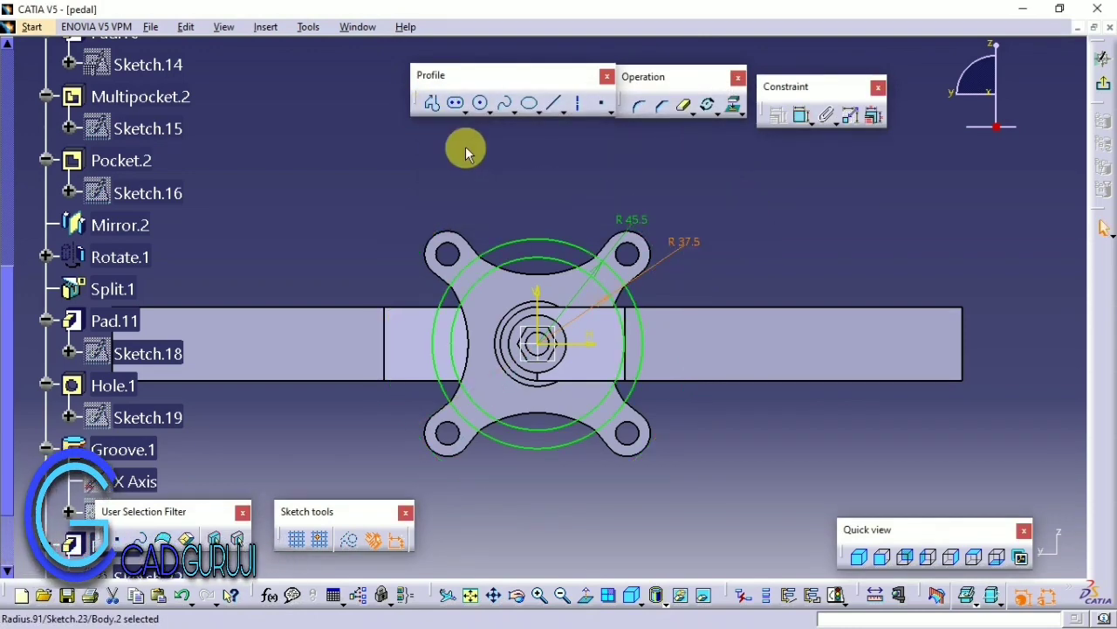
ctrl+middle_drag(585, 185, 657, 262)
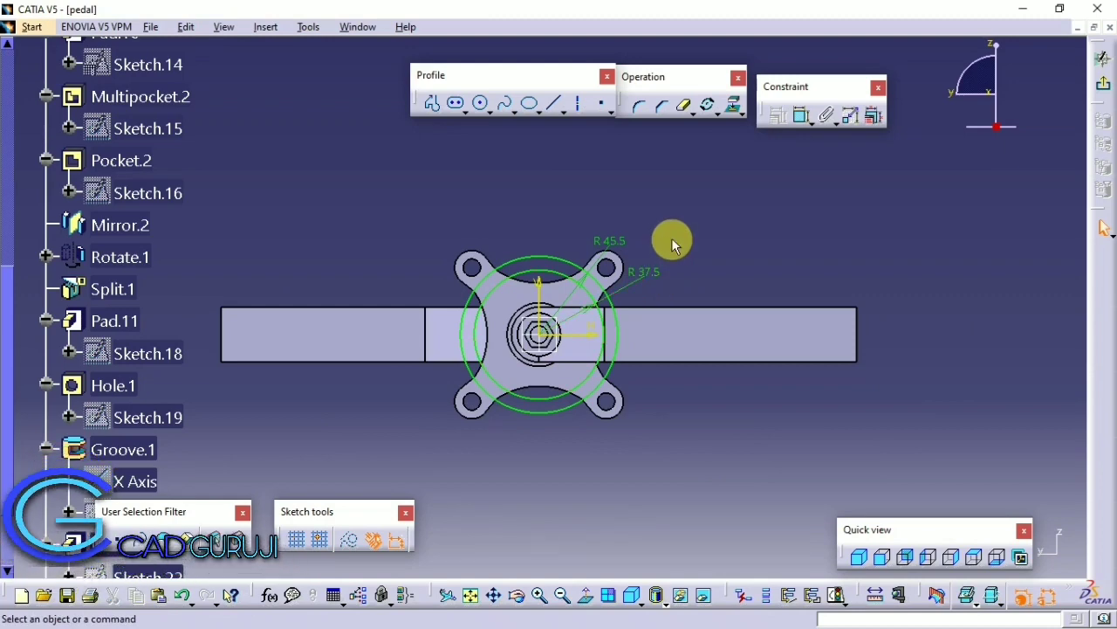
ctrl+middle_drag(644, 237, 655, 197)
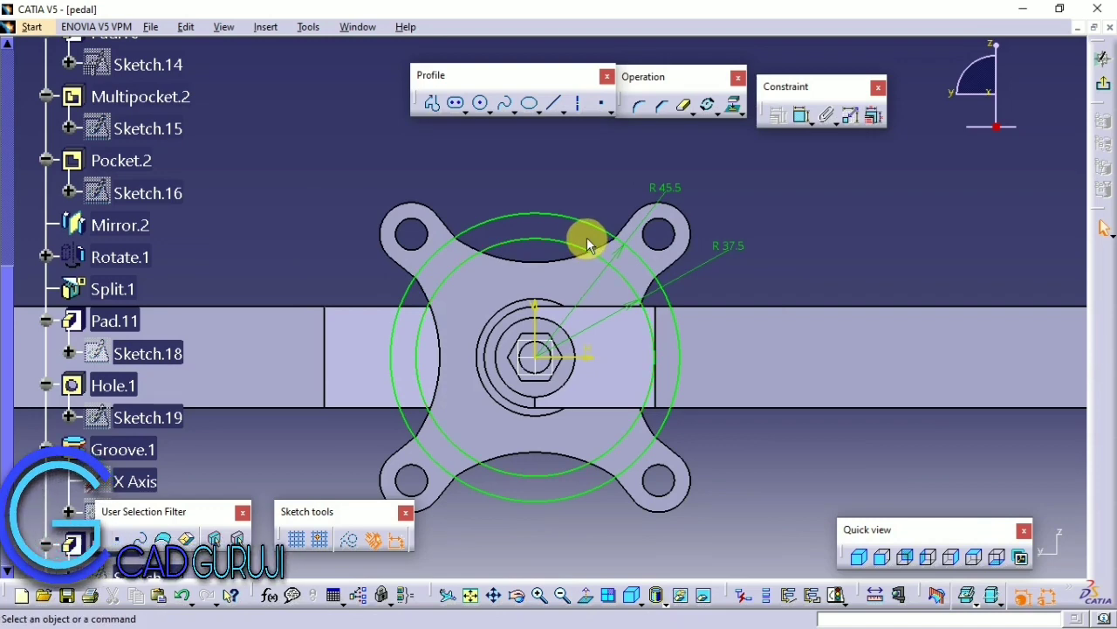
Step: Draw a trial circle left of the hub centre, then delete it
click(480, 103)
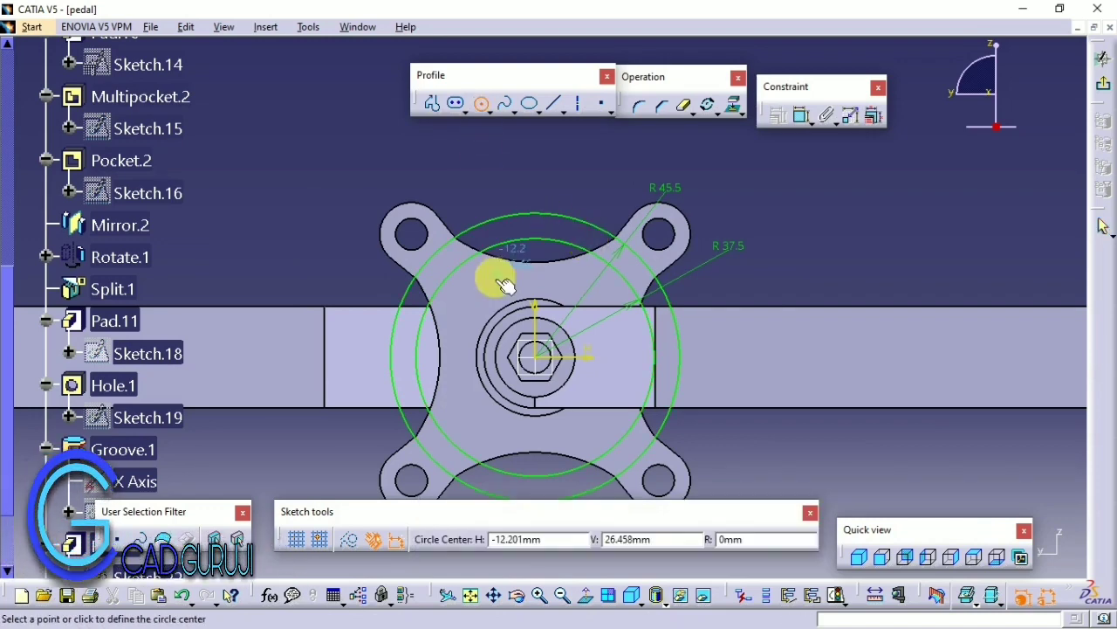
mouse_move(498, 274)
ctrl+middle_down()
mouse_move(463, 153)
mouse_move(464, 294)
ctrl+middle_up()
click(463, 296)
click(463, 274)
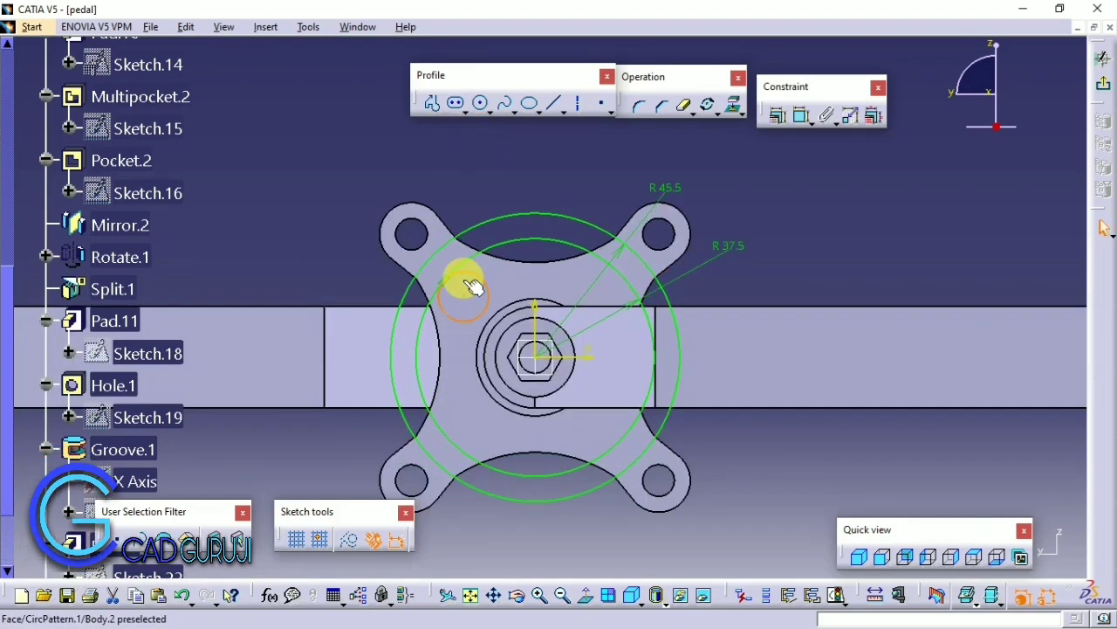
right_click(487, 284)
click(566, 500)
Step: Draw a construction line from the hub centre constrained at 45°
click(577, 105)
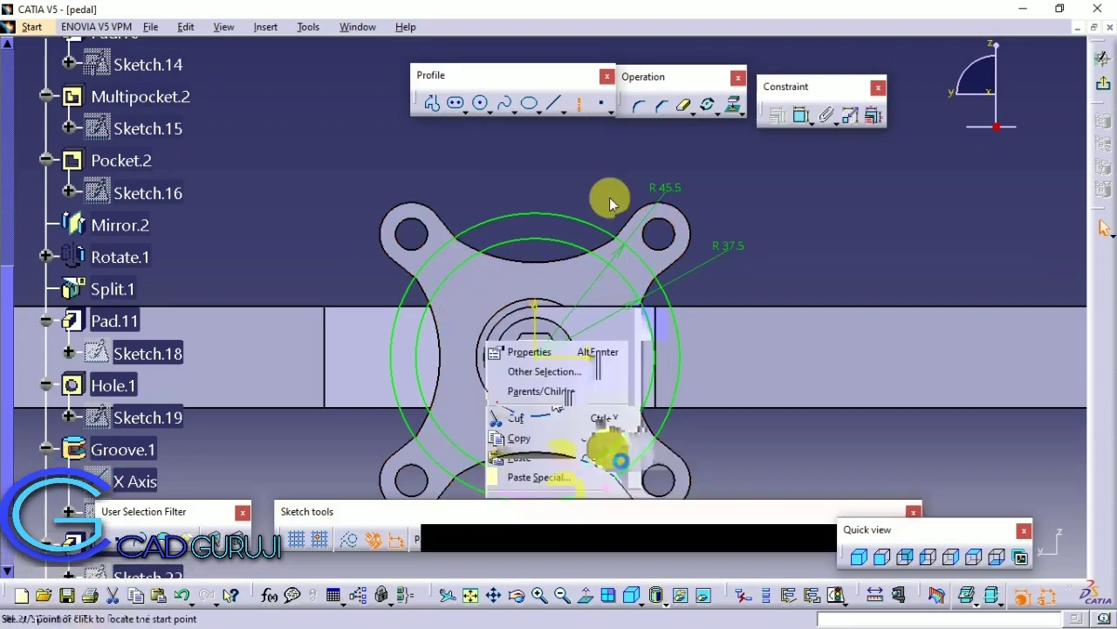
click(535, 354)
click(448, 280)
click(802, 115)
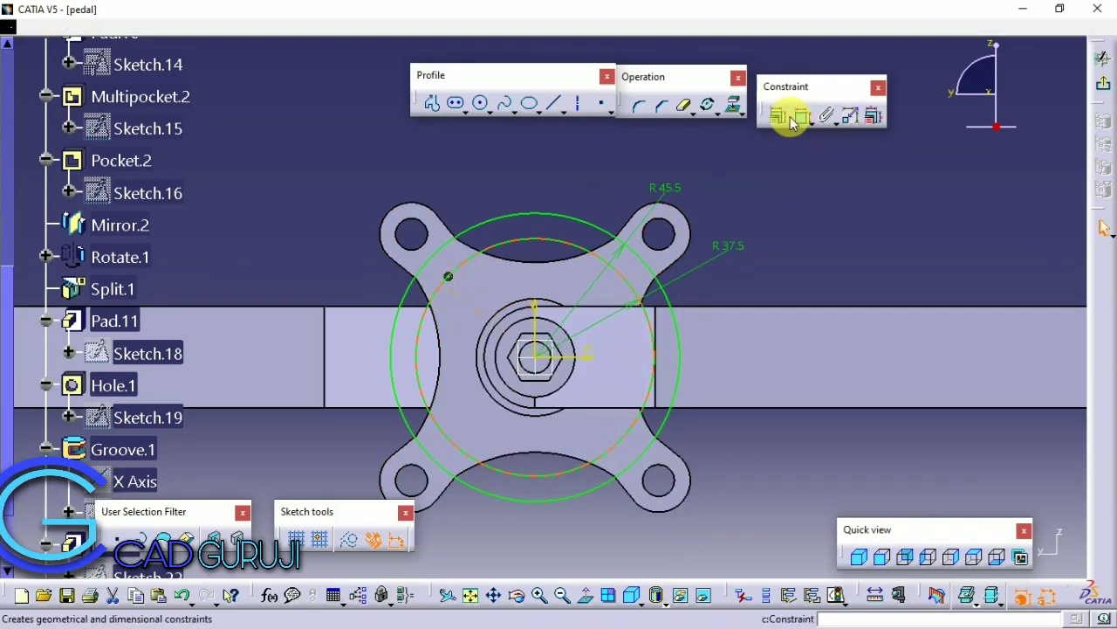
double_click(487, 179)
text(45)
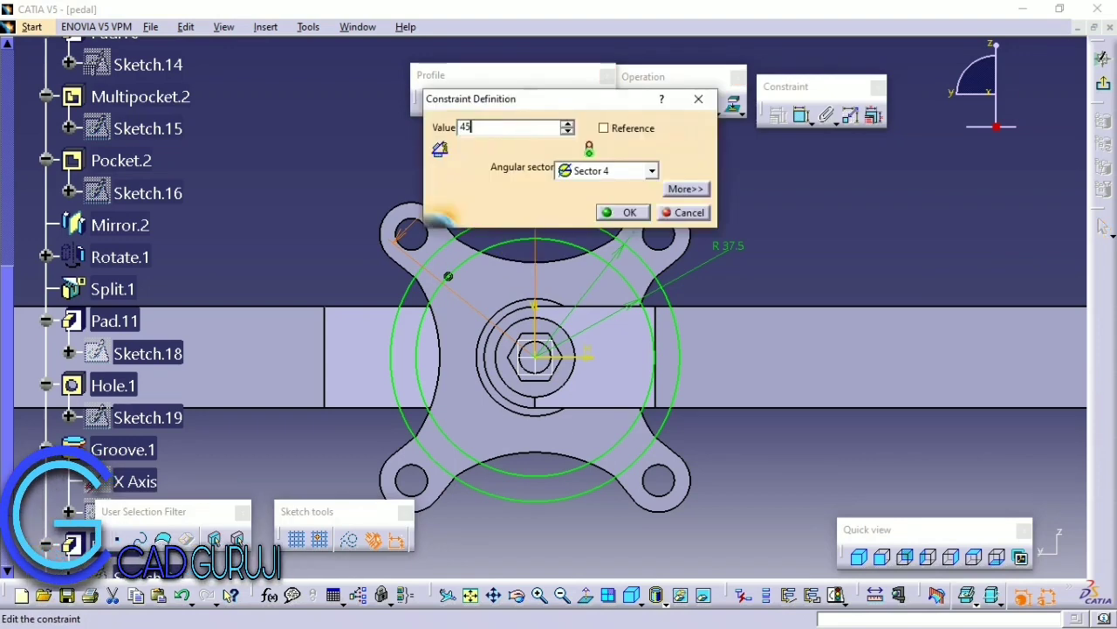
key(Return)
Step: Add a circle of radius 5 mm centred on the 45° line
click(479, 103)
scroll(437, 194, up, 3)
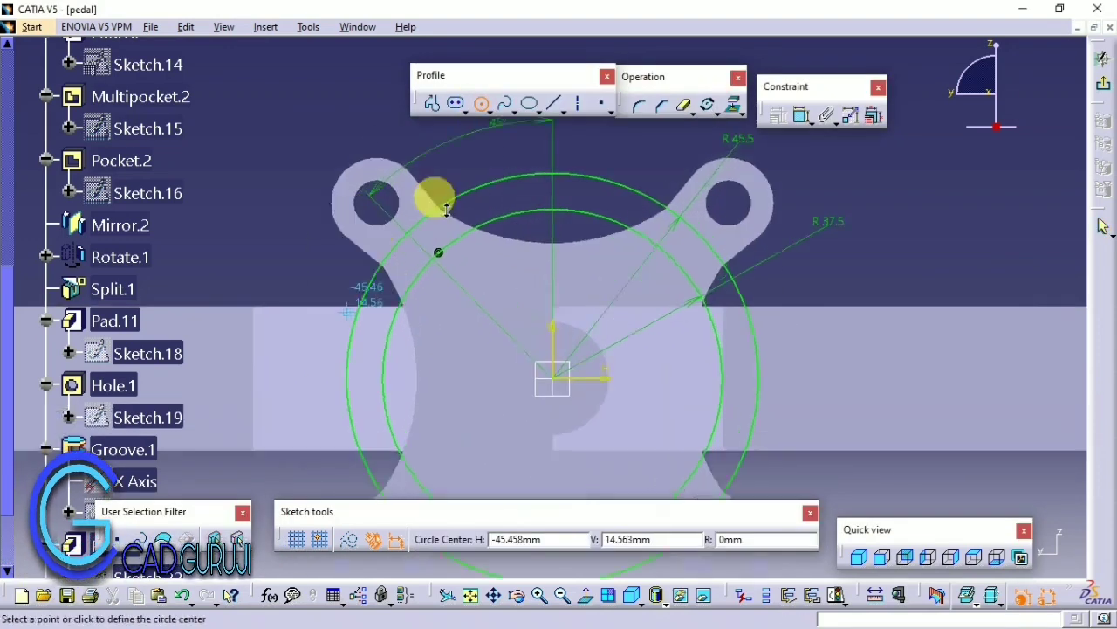
click(489, 266)
click(508, 289)
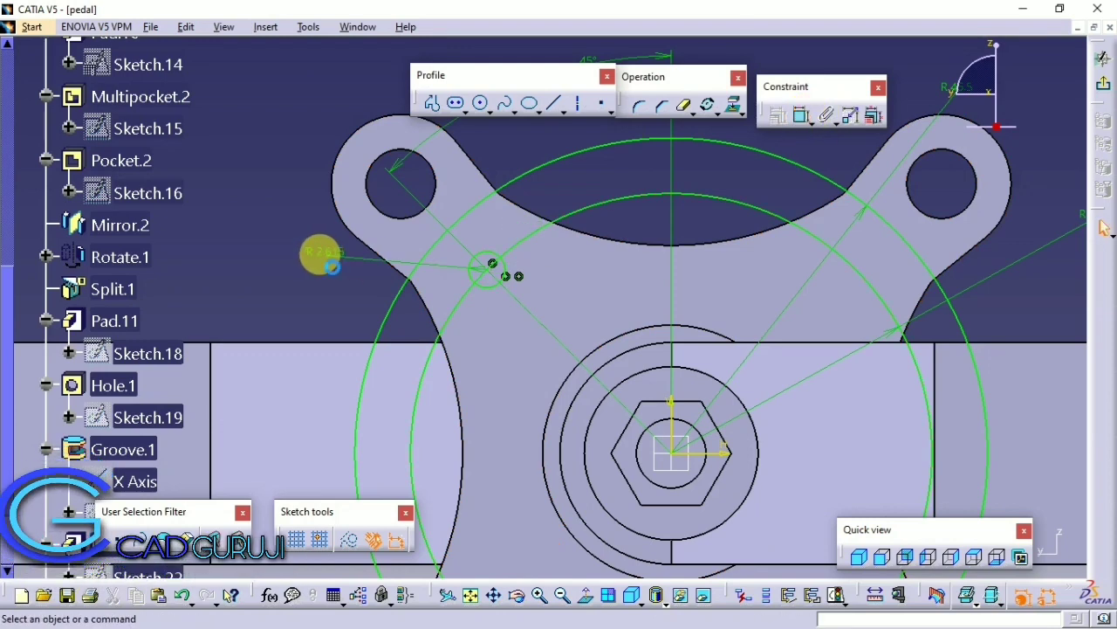
double_click(324, 262)
text(5)
key(Return)
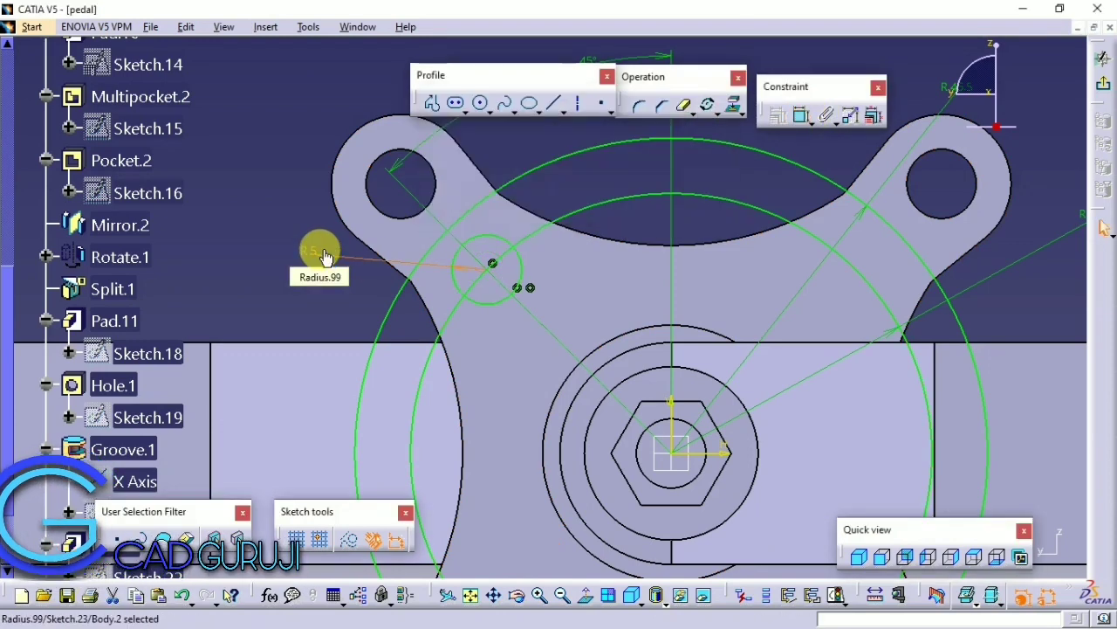
middle_drag(470, 313, 472, 276)
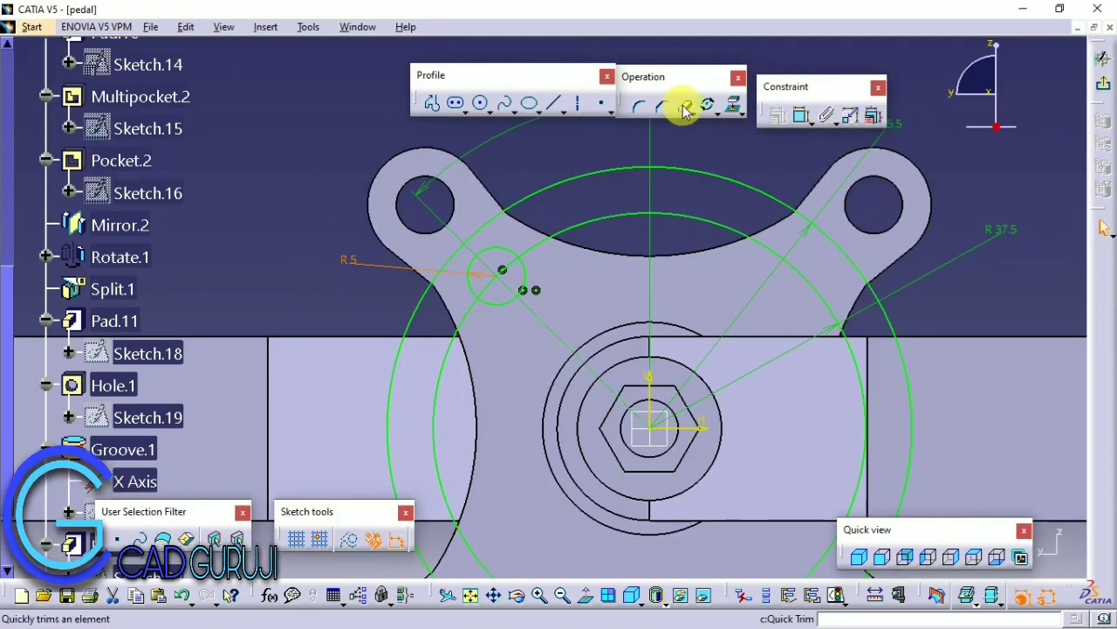
Step: Trim the small circle into an arc and make it coincide with the ring
click(476, 260)
click(685, 105)
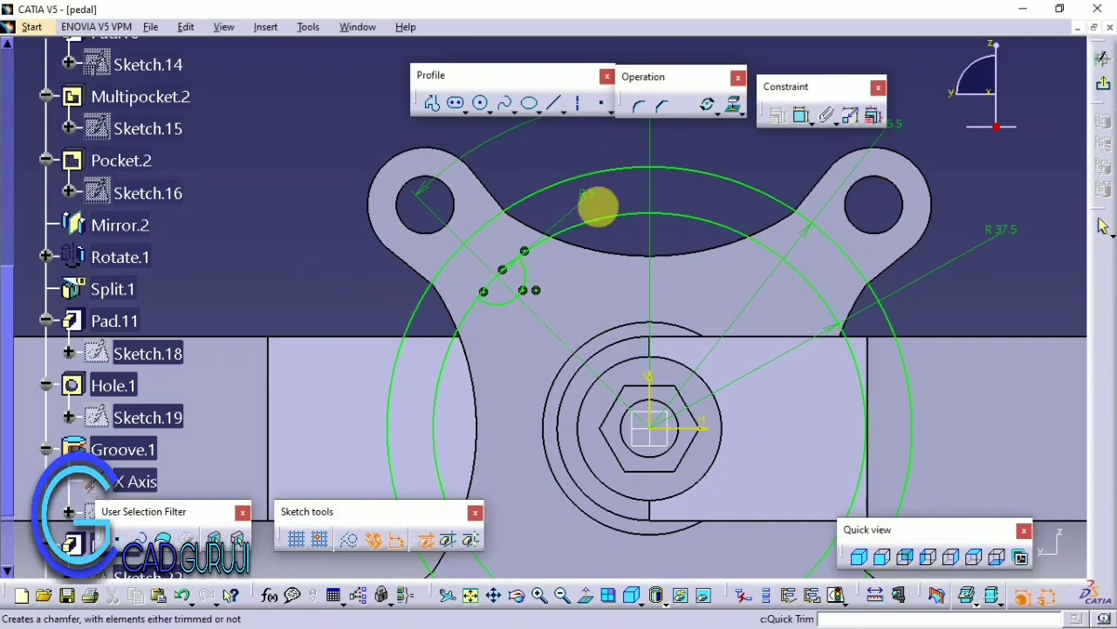
middle_drag(518, 262, 788, 117)
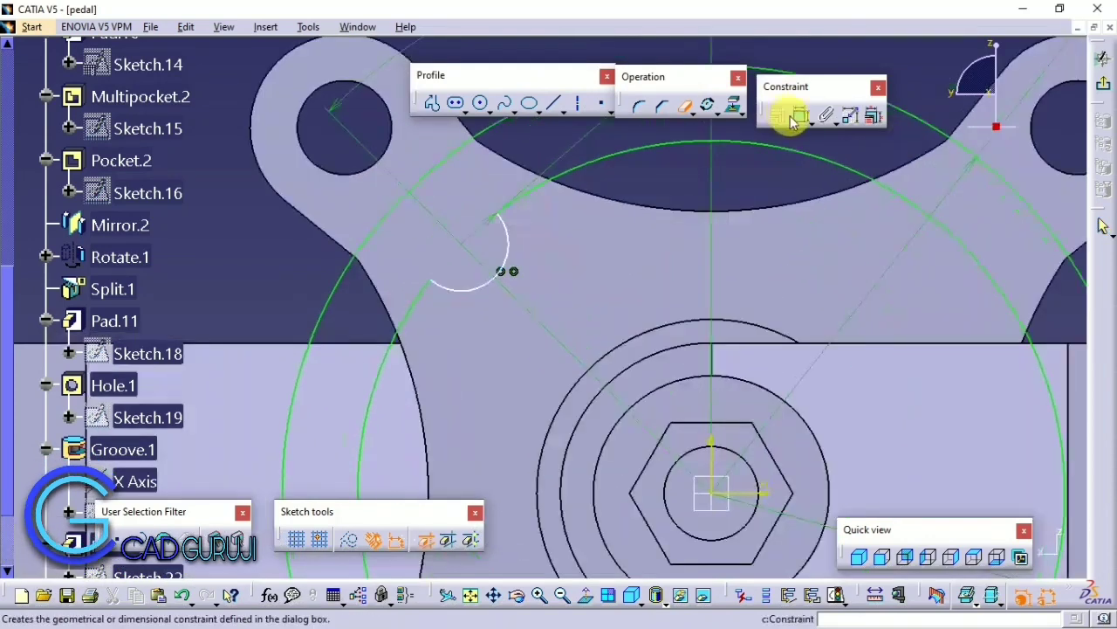
middle_drag(605, 206, 594, 107)
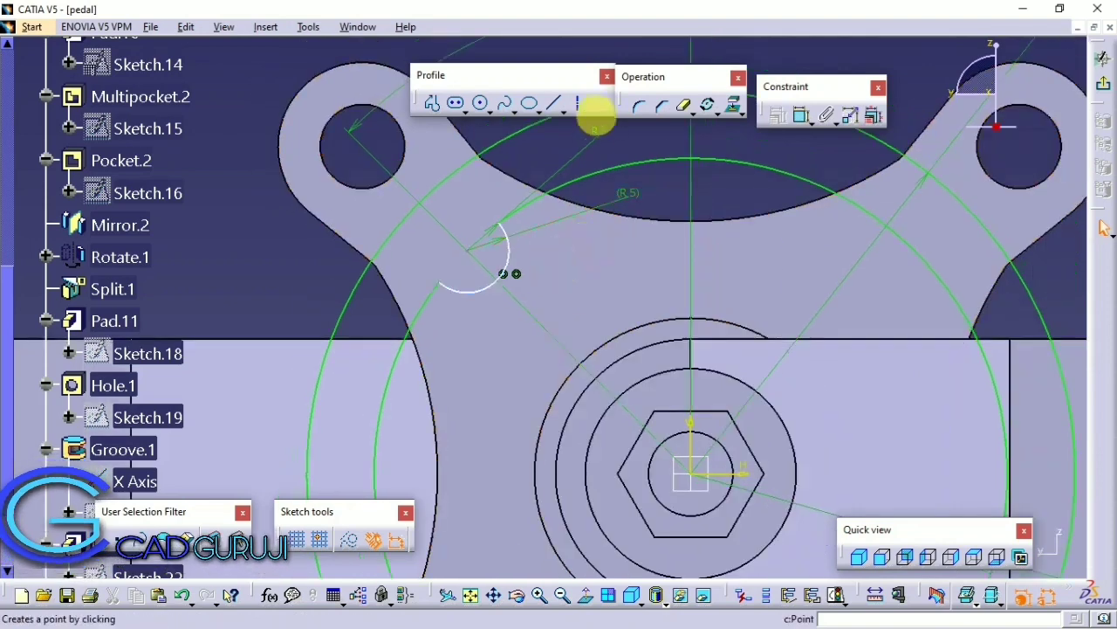
click(801, 116)
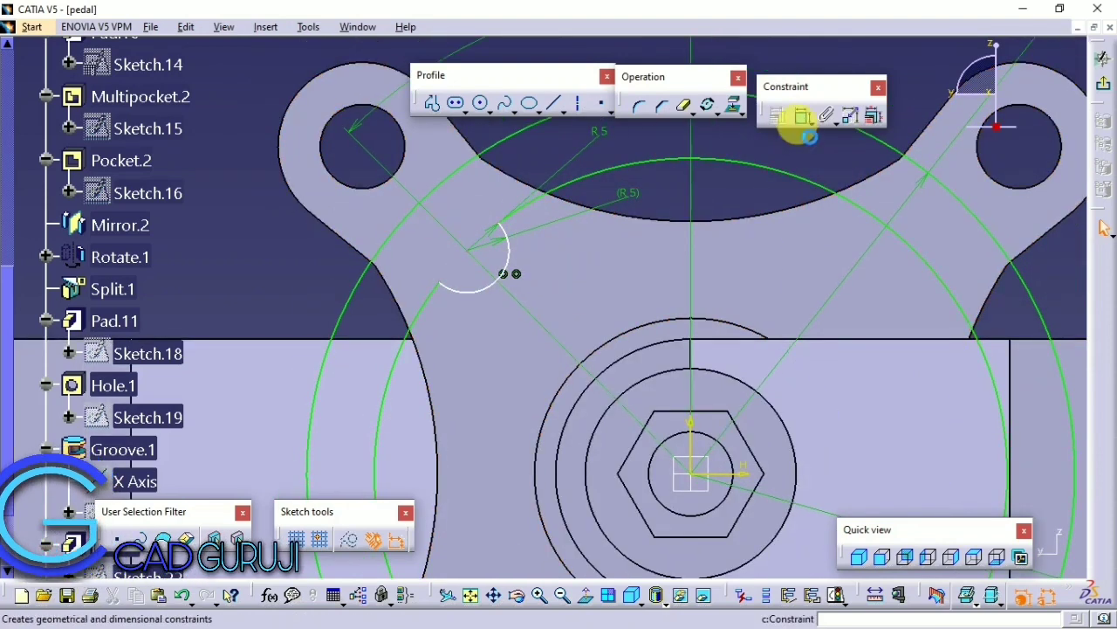
right_click(241, 279)
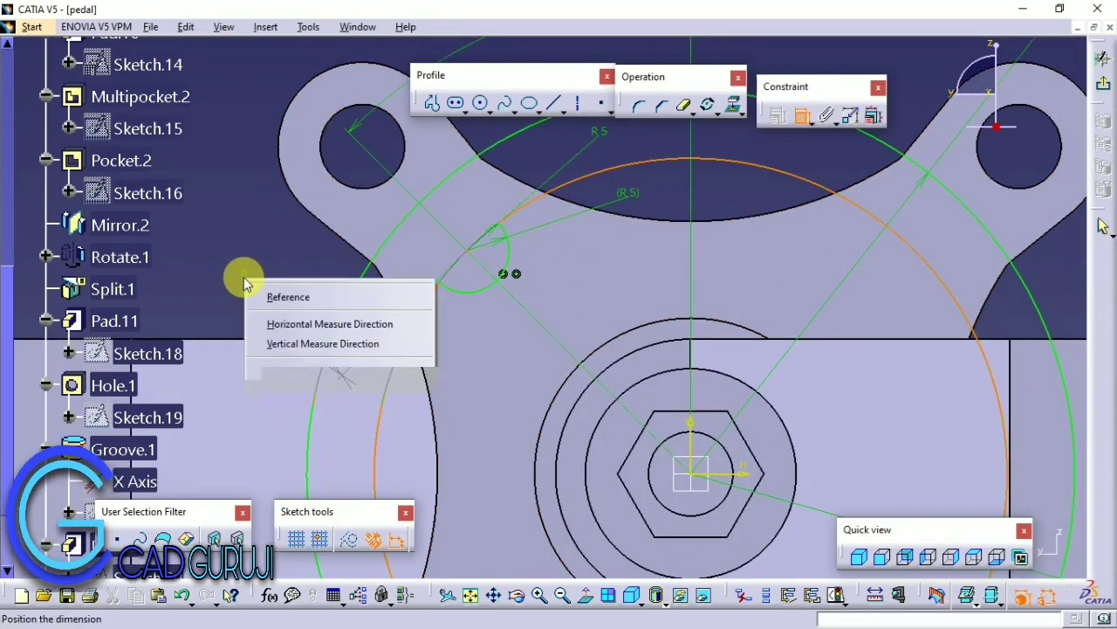
click(312, 417)
middle_drag(429, 274, 491, 397)
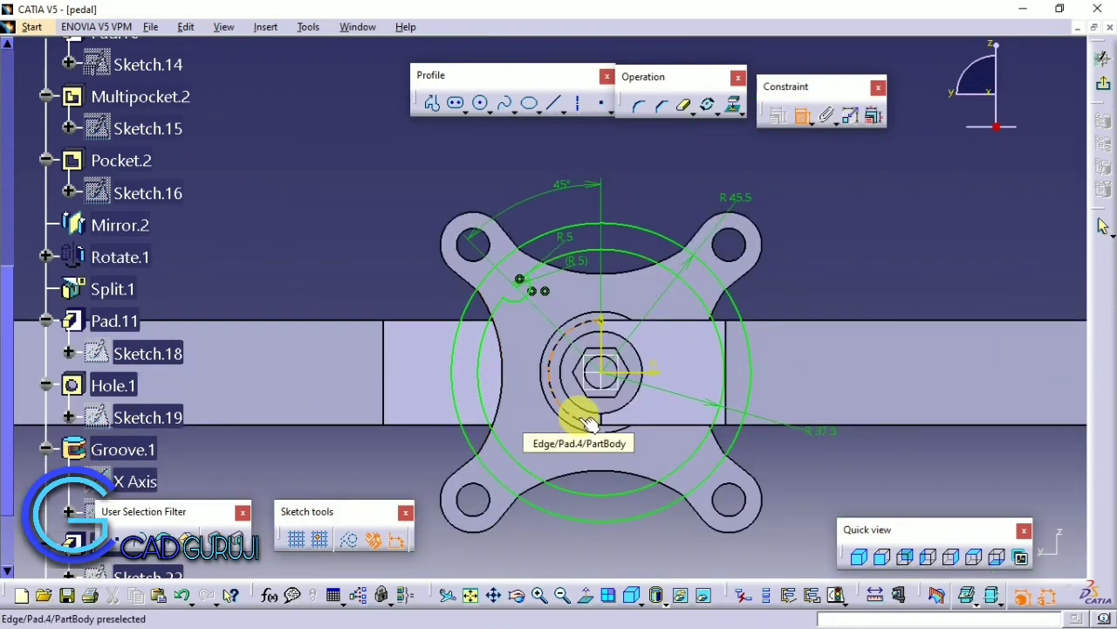
Step: Pad Sketch.23 by 3 mm into the notched ring Pad.13
click(1103, 59)
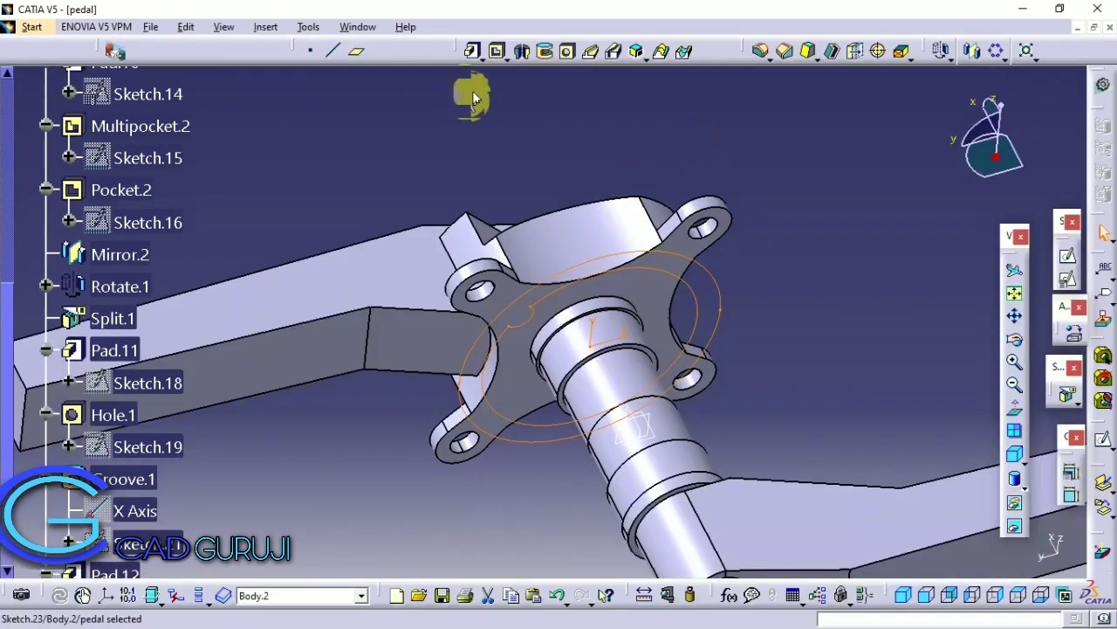
click(473, 50)
text(3mm)
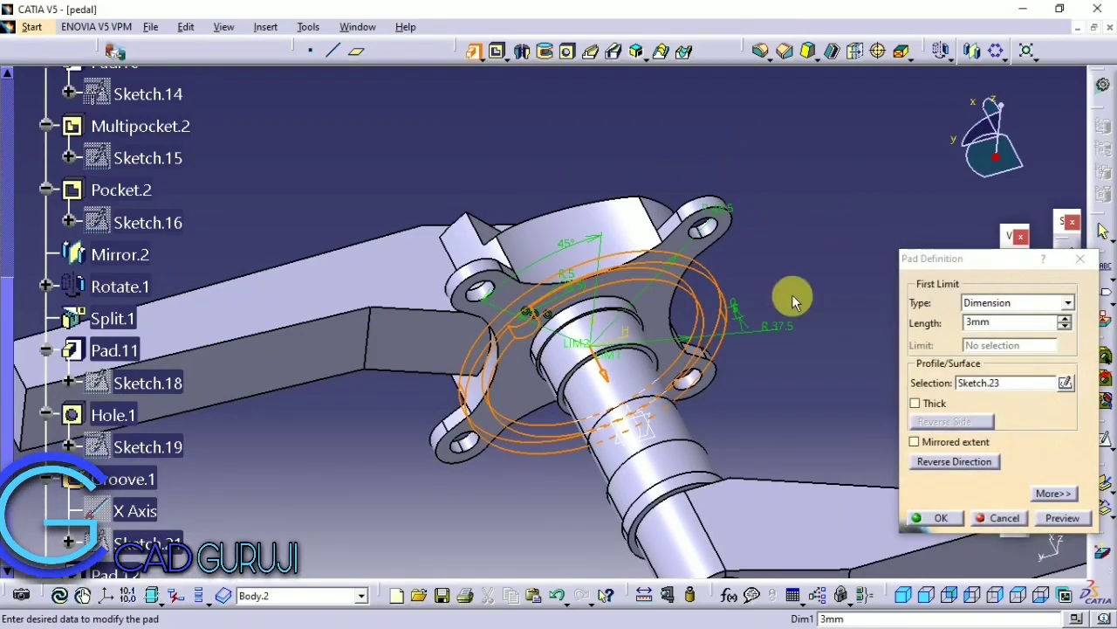
mouse_move(792, 299)
middle_down()
mouse_move(573, 411)
mouse_move(492, 180)
mouse_move(623, 305)
middle_up()
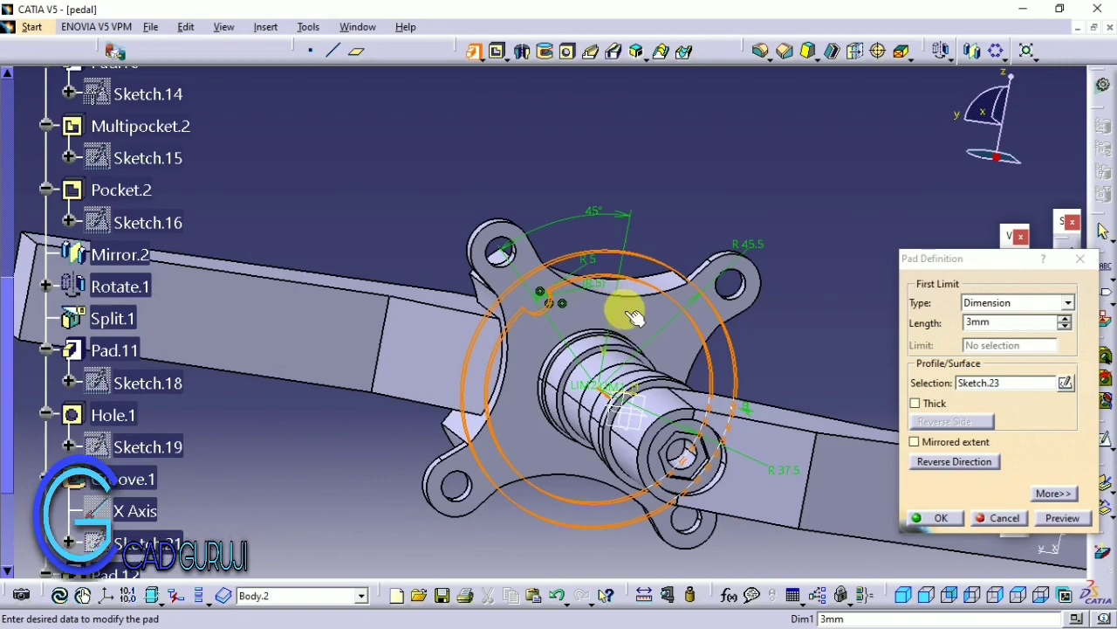
mouse_move(634, 317)
middle_down()
mouse_move(741, 374)
mouse_move(653, 311)
middle_up()
middle_drag(812, 332, 865, 401)
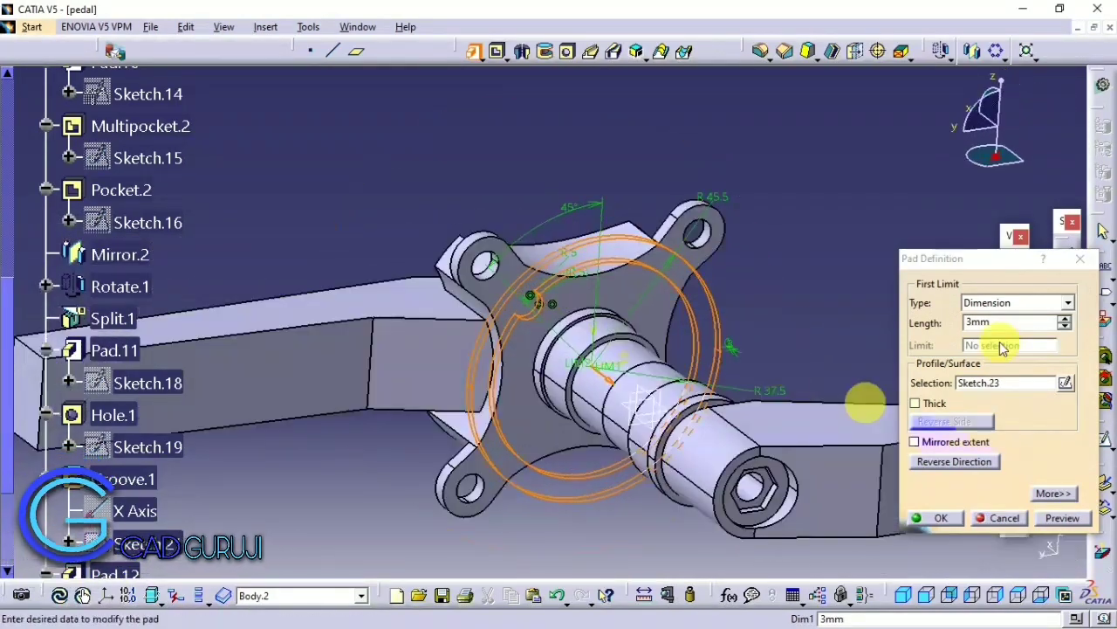
click(938, 517)
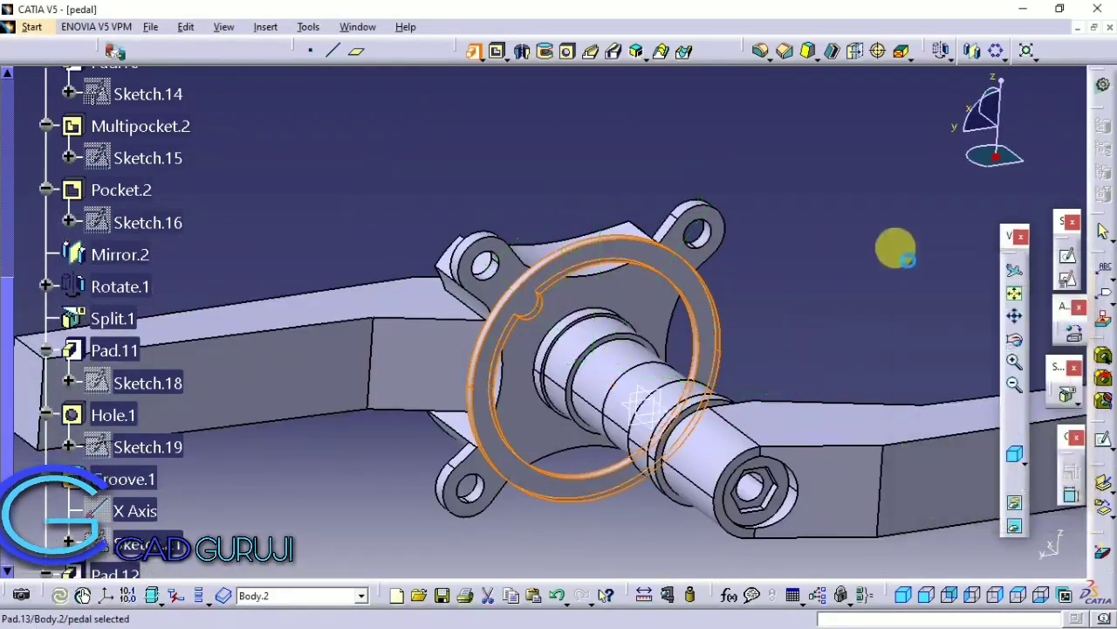
Step: Pattern Pad.13 as a 4-instance complete crown about the X Axis
click(997, 50)
click(725, 179)
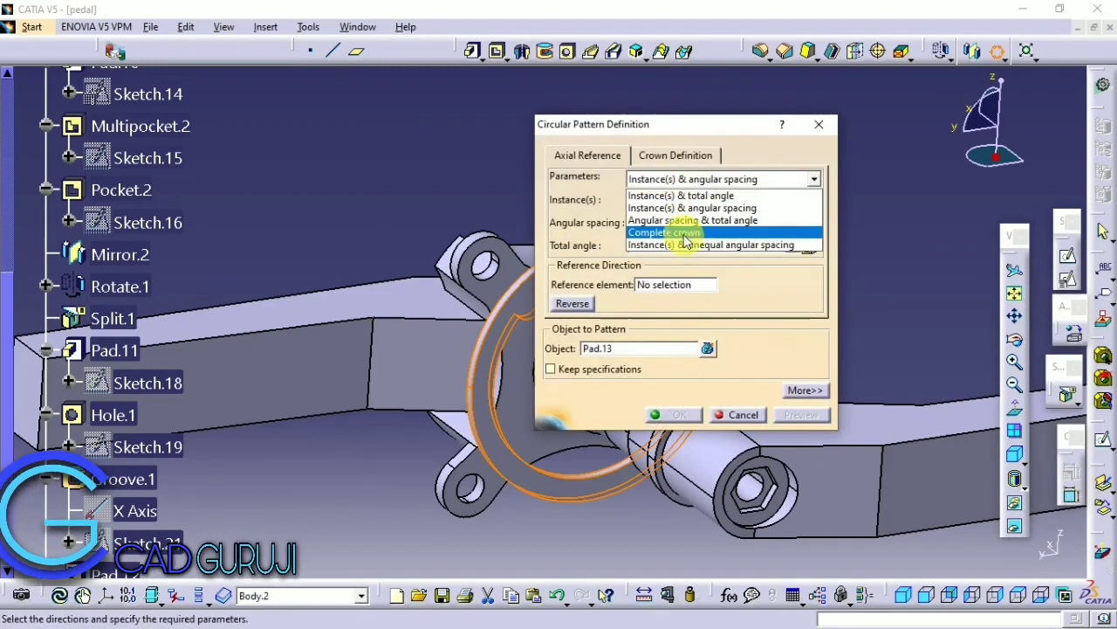
click(689, 229)
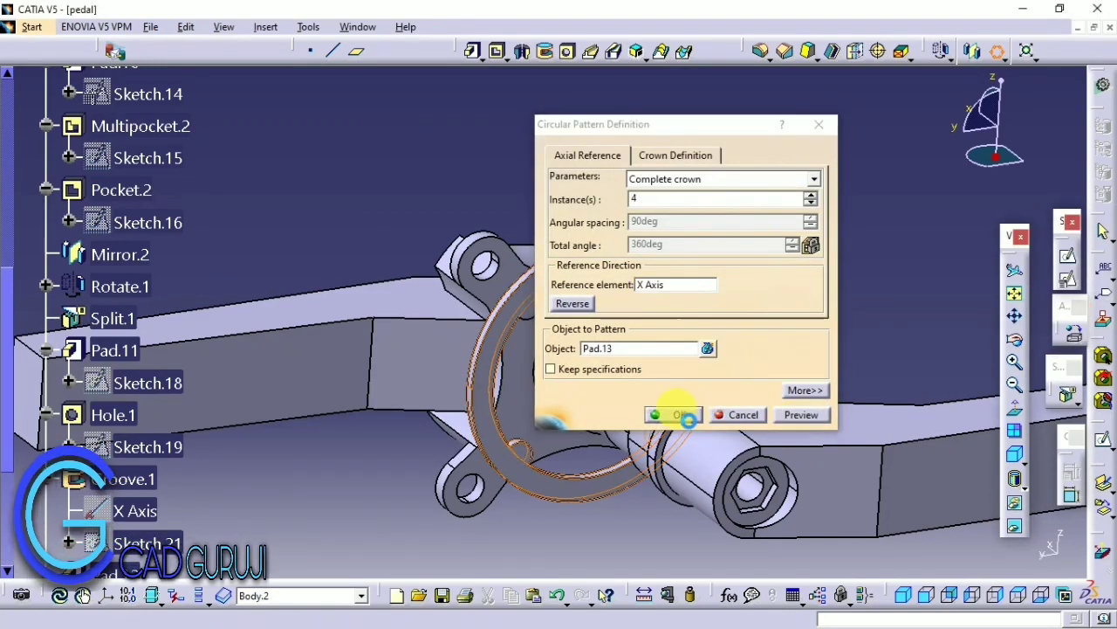
click(680, 414)
middle_drag(616, 218, 591, 67)
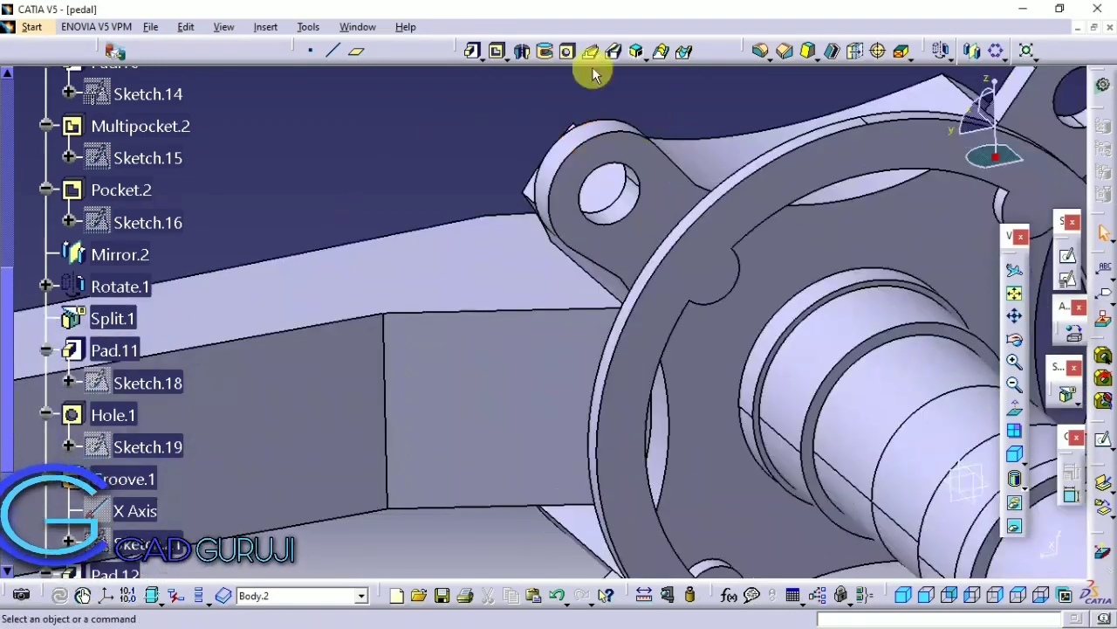
Step: Drill a blind 5 mm hole, 20 mm deep, into the flange face
click(727, 280)
middle_drag(760, 299, 495, 212)
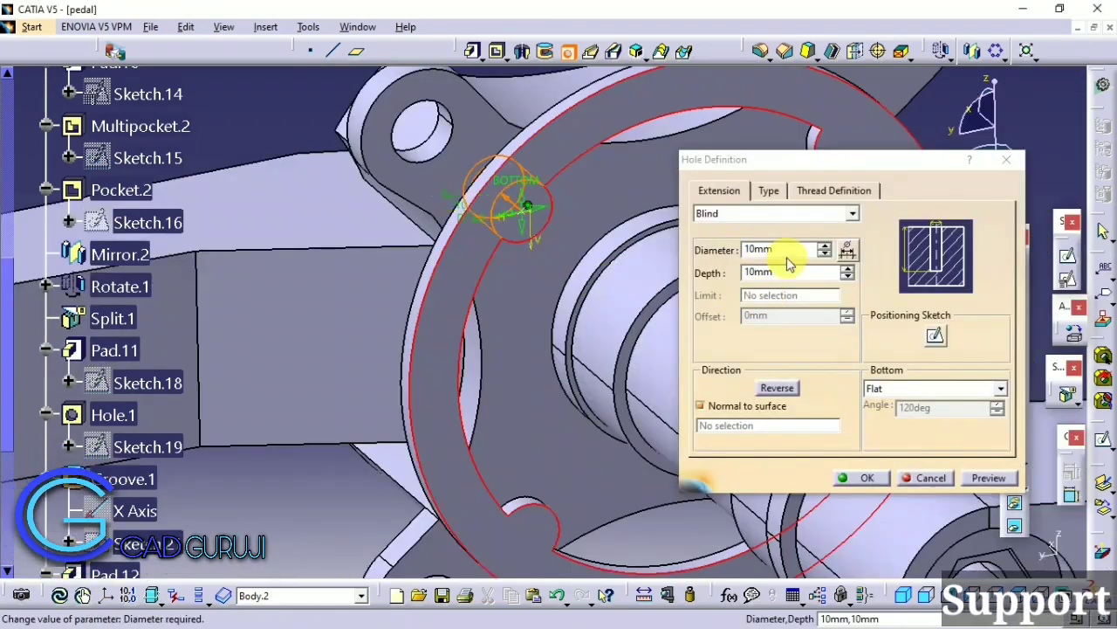
text(5)
mouse_move(449, 137)
middle_down()
mouse_move(760, 232)
mouse_move(524, 182)
middle_up()
click(721, 227)
click(738, 328)
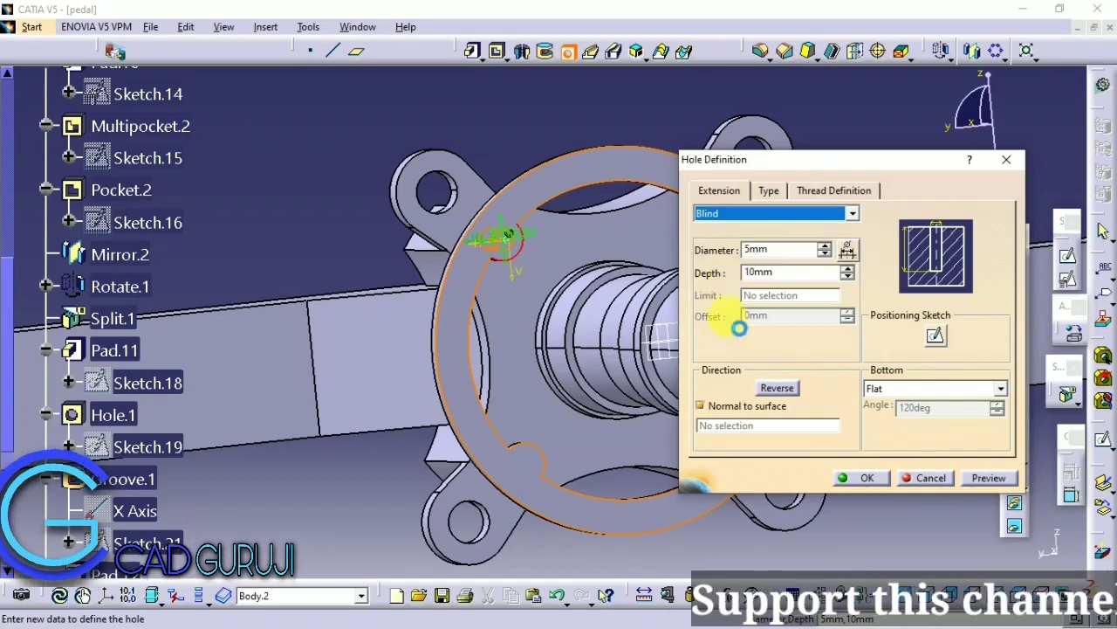
middle_drag(672, 288, 655, 332)
click(703, 285)
text(20)
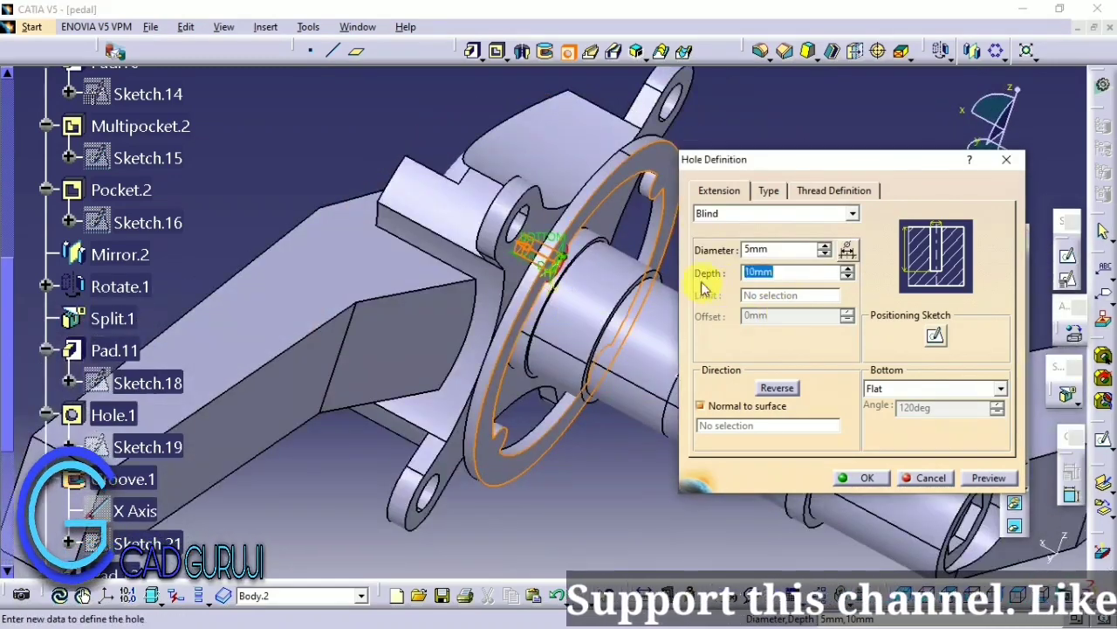
click(867, 474)
middle_drag(736, 357, 506, 328)
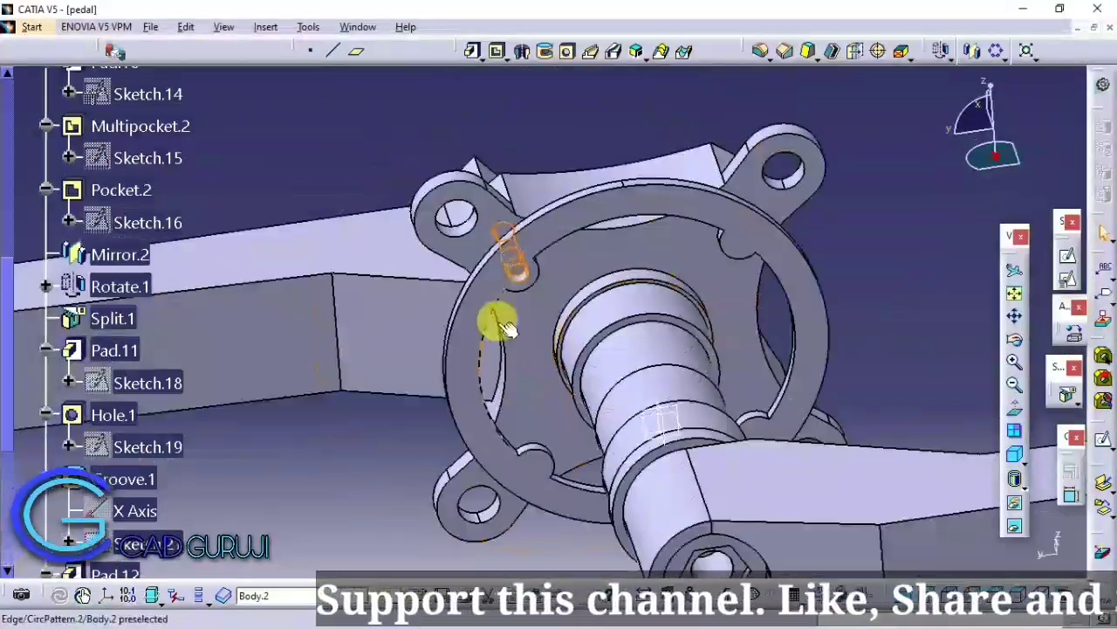
Step: Pattern Hole.2 as four instances in a complete crown about the X axis
click(661, 179)
click(687, 238)
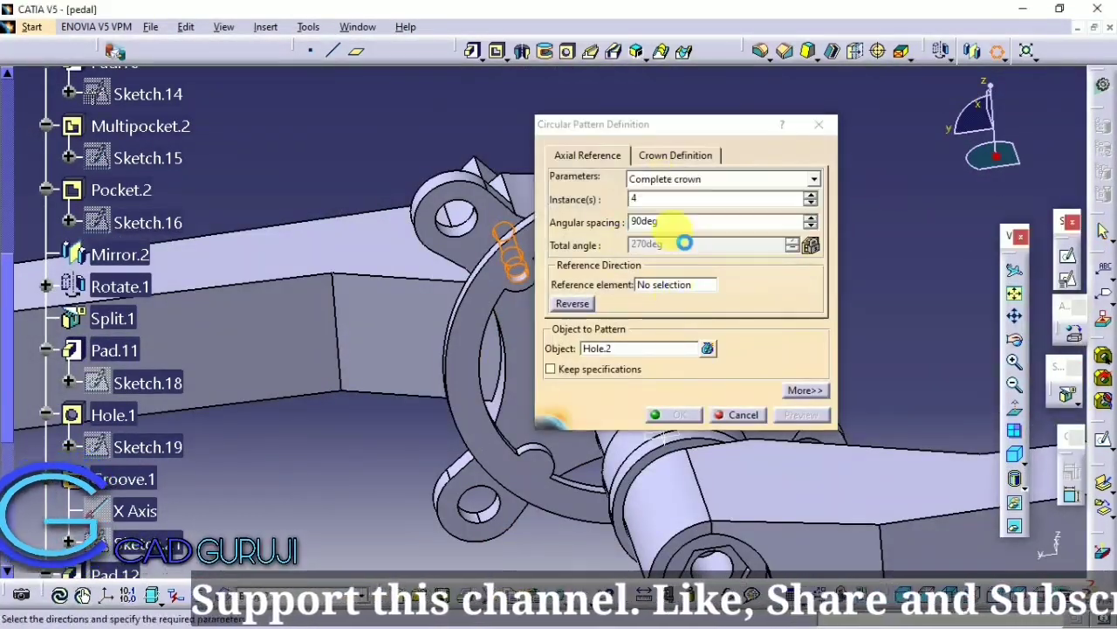
right_click(673, 284)
click(699, 313)
click(656, 414)
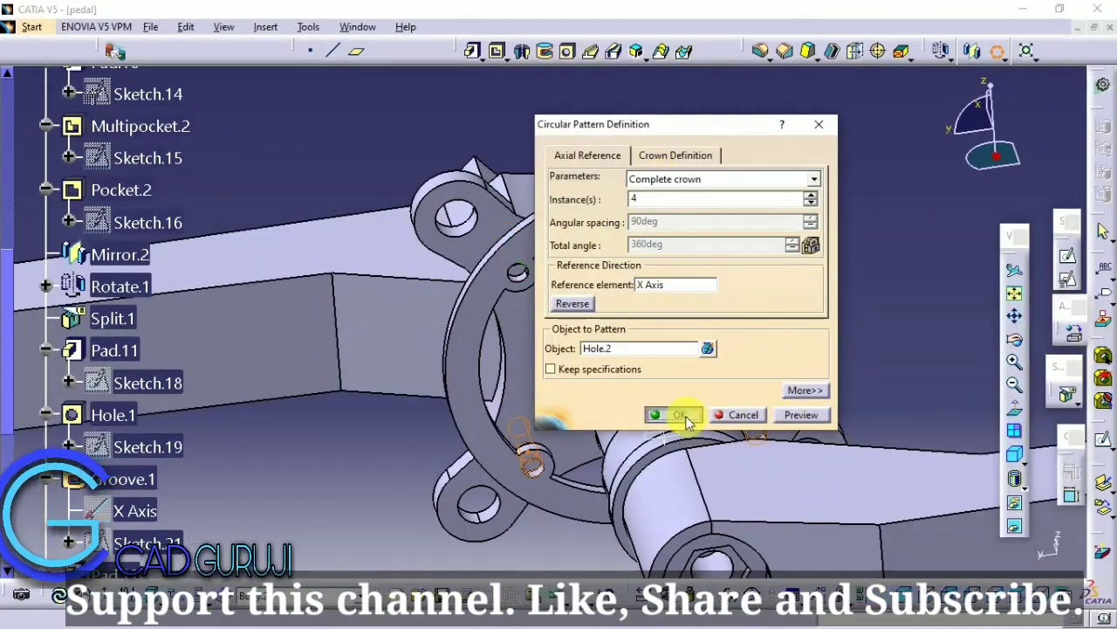
mouse_move(880, 287)
middle_down()
mouse_move(515, 240)
mouse_move(449, 399)
mouse_move(445, 374)
mouse_move(509, 387)
mouse_move(535, 324)
mouse_move(619, 404)
mouse_move(768, 274)
mouse_move(624, 361)
mouse_move(567, 463)
mouse_move(644, 357)
mouse_move(529, 320)
mouse_move(471, 358)
mouse_move(512, 294)
mouse_move(489, 323)
middle_up()
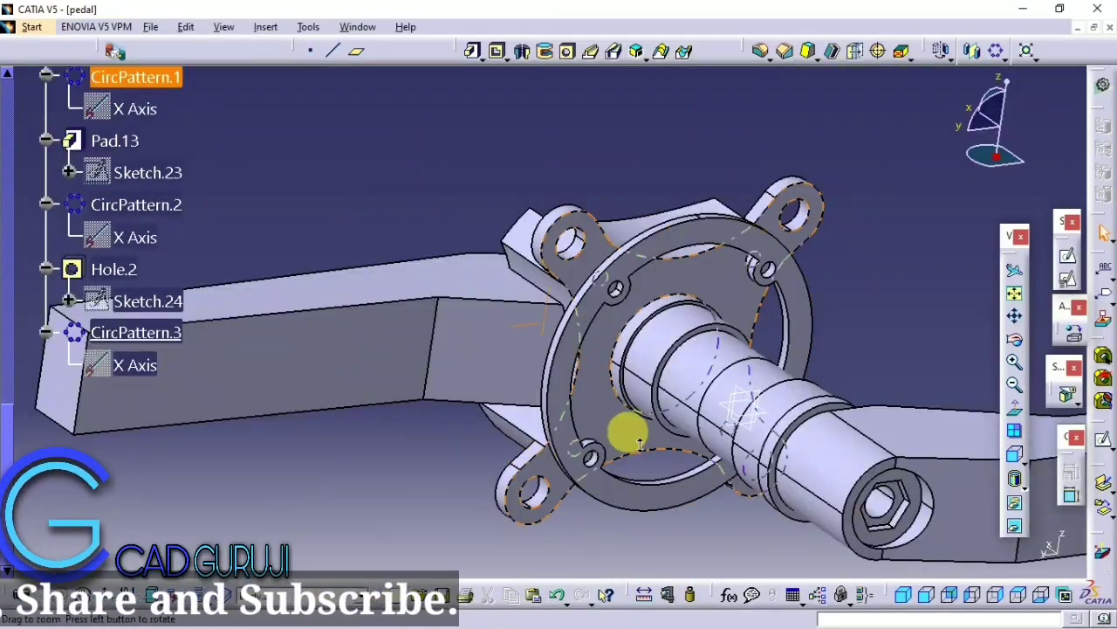
mouse_move(624, 437)
middle_down()
mouse_move(631, 386)
mouse_move(559, 349)
middle_up()
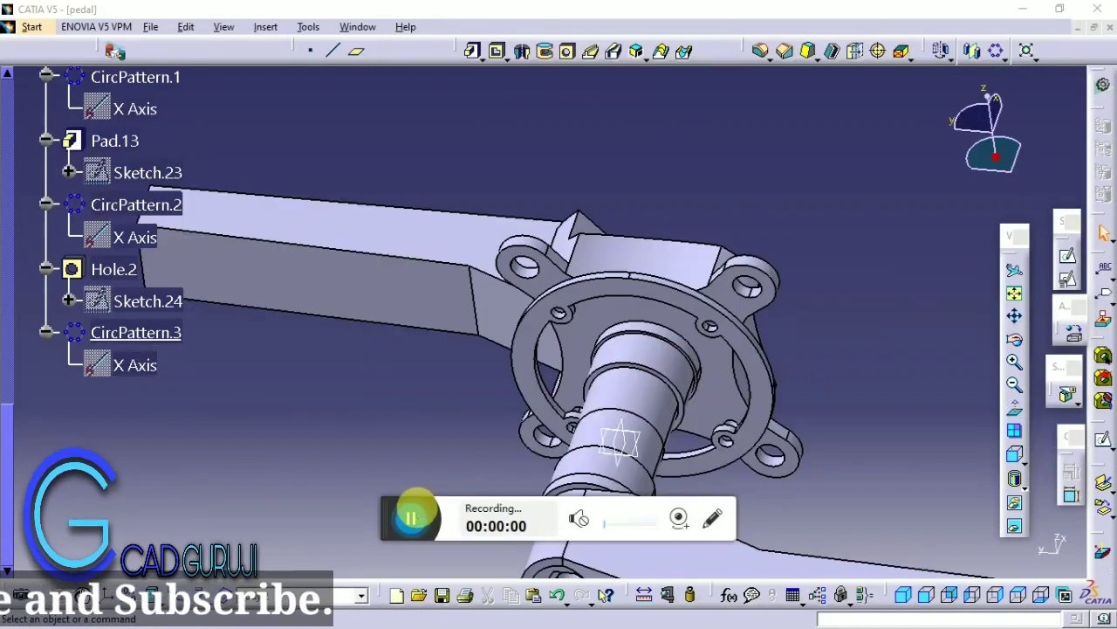
Step: Start a sketch on the flange face and draw an arc above the rim
ctrl+middle_drag(499, 449, 711, 232)
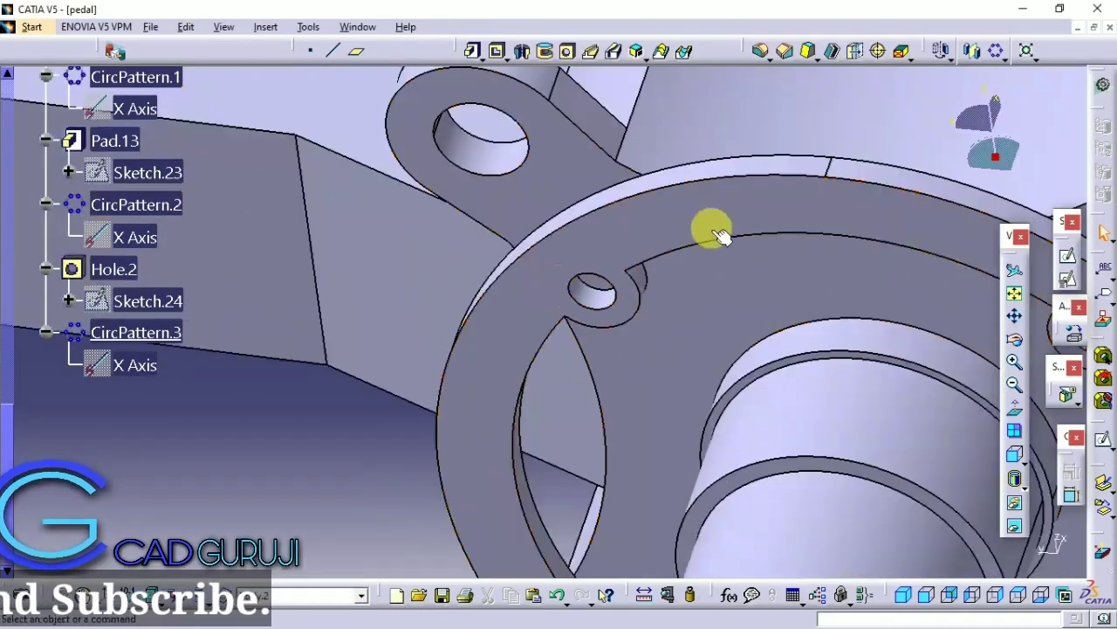
click(1071, 257)
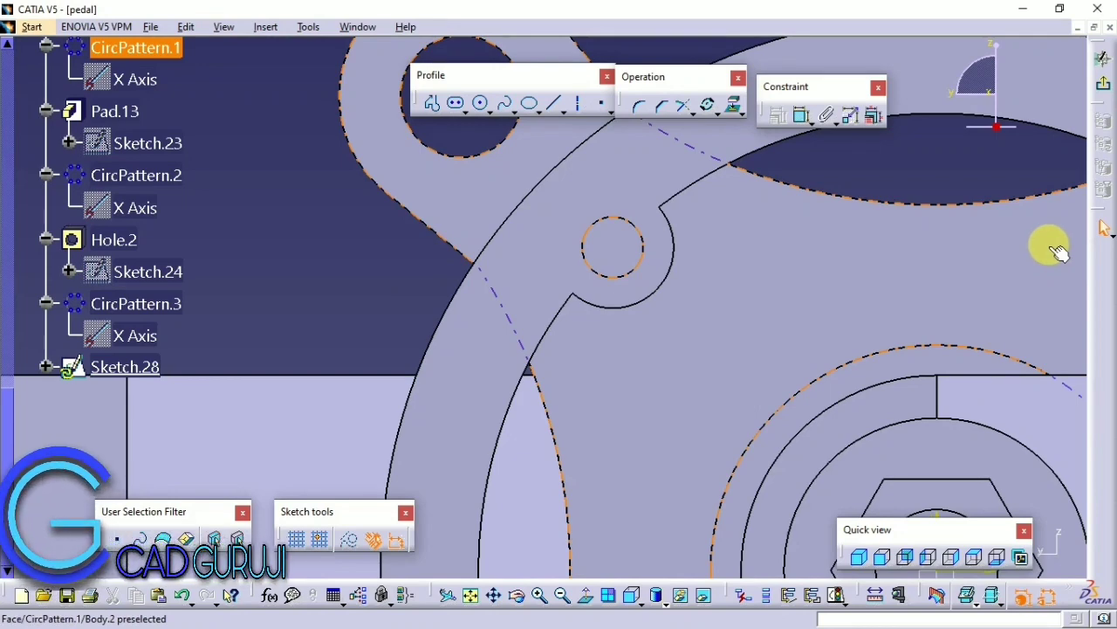
ctrl+middle_drag(1059, 252, 498, 332)
click(483, 105)
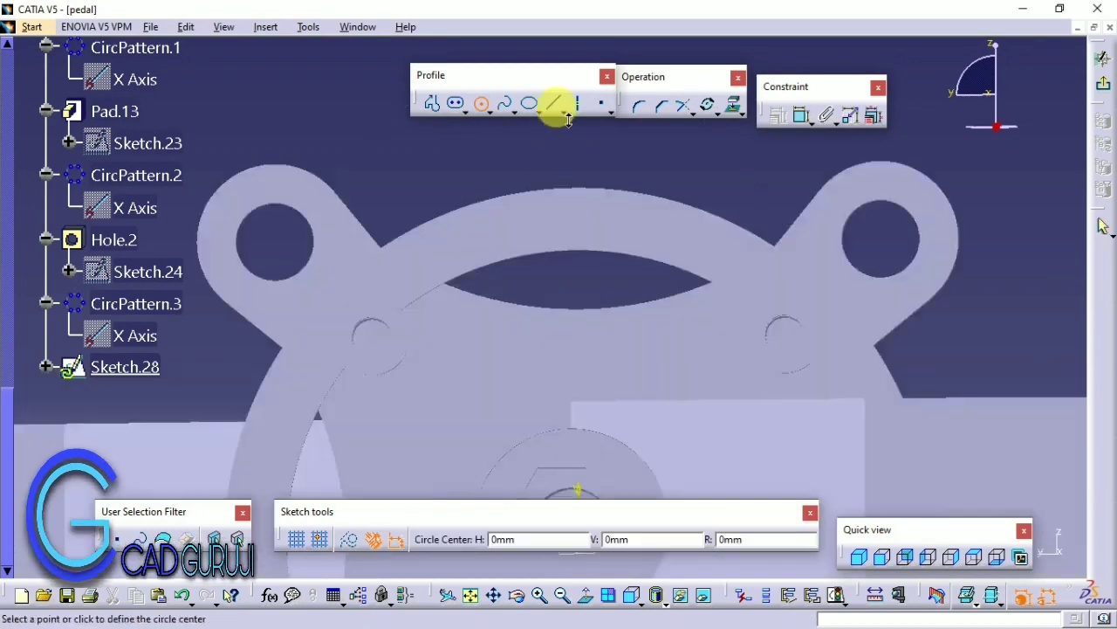
click(482, 115)
click(653, 123)
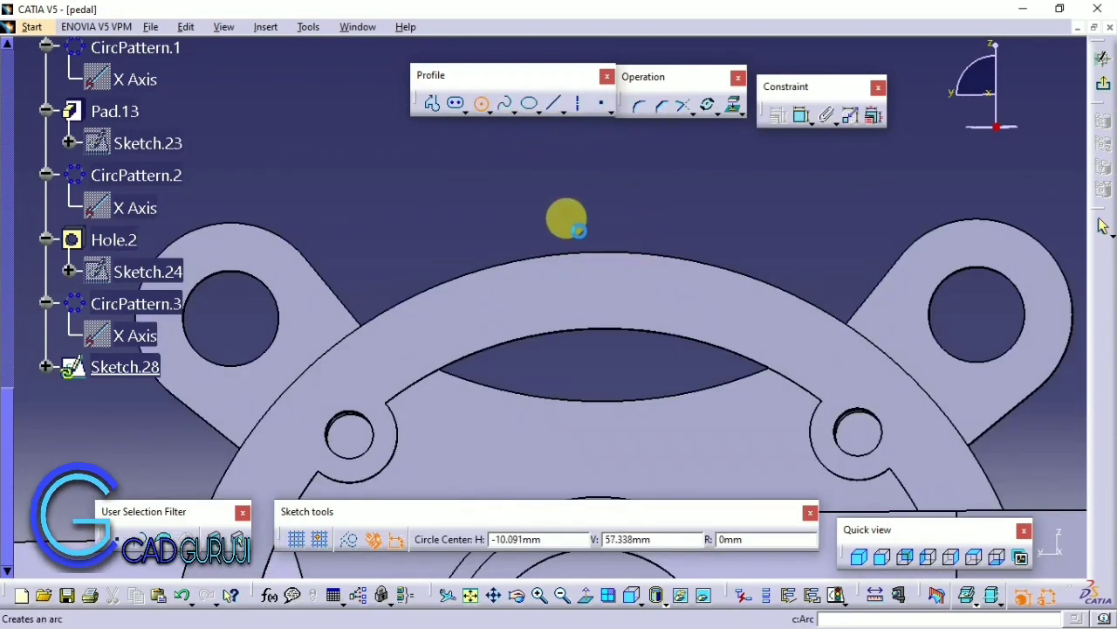
mouse_move(623, 299)
ctrl+middle_down()
mouse_move(569, 232)
mouse_move(613, 185)
ctrl+middle_up()
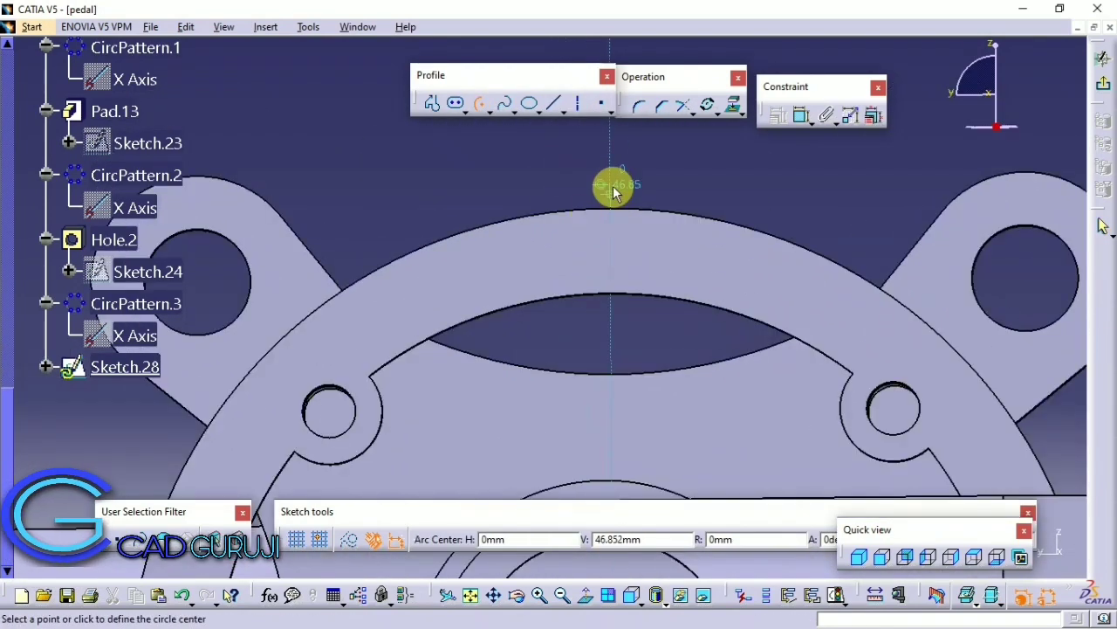
click(615, 184)
click(557, 188)
click(663, 194)
Step: Project the outer flange edge and set the arc's radius to 6.5 mm
click(730, 118)
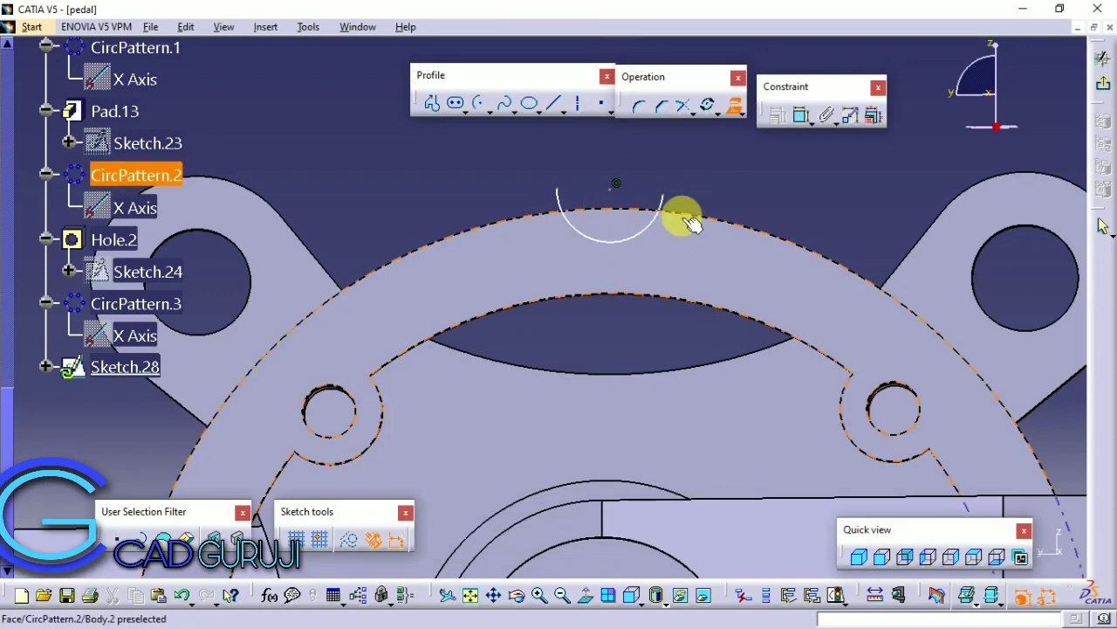
click(681, 219)
click(801, 115)
click(653, 239)
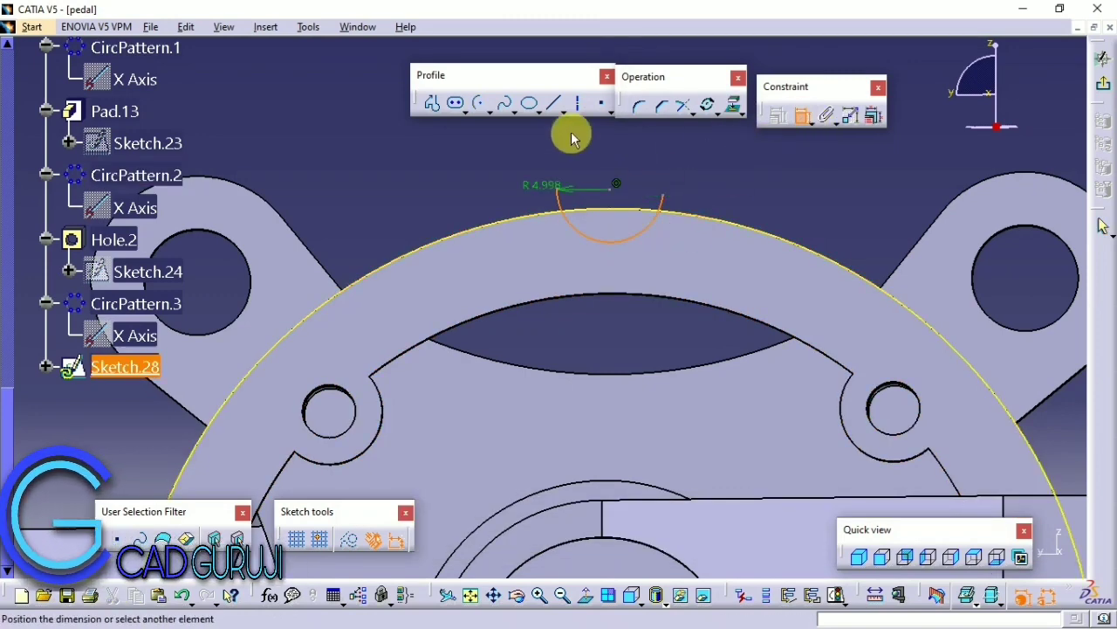
double_click(488, 194)
text(6.5mm)
key(Return)
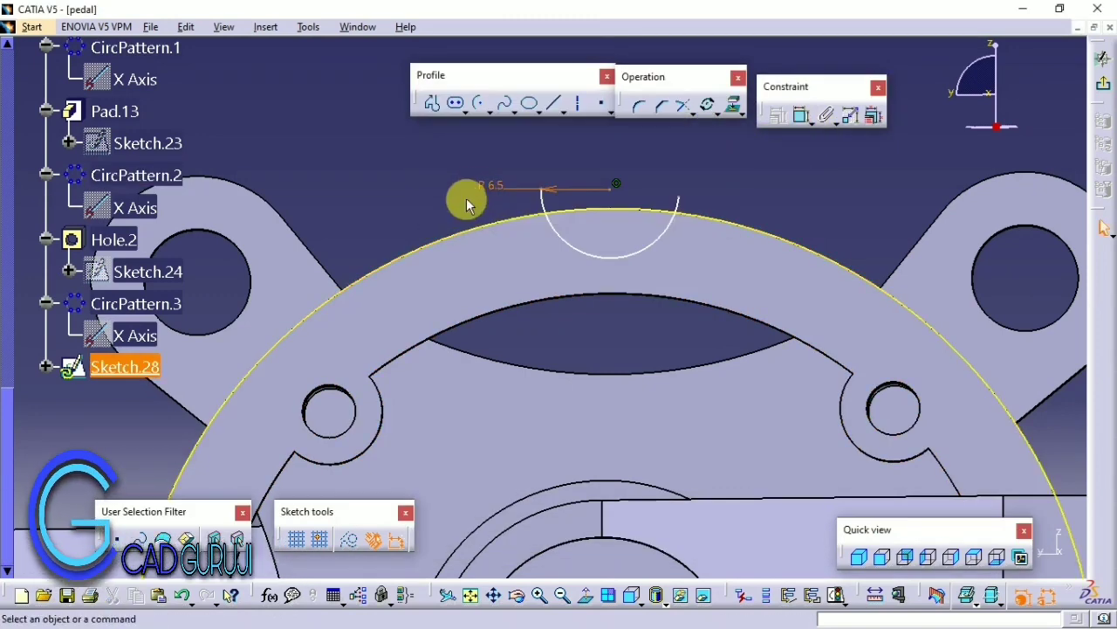
Step: Try making the arc concentric with the projected rim, then undo it
middle_drag(848, 279, 699, 262)
mouse_move(449, 249)
middle_down()
mouse_move(436, 217)
mouse_move(573, 568)
mouse_move(422, 302)
mouse_move(509, 361)
mouse_move(498, 232)
middle_up()
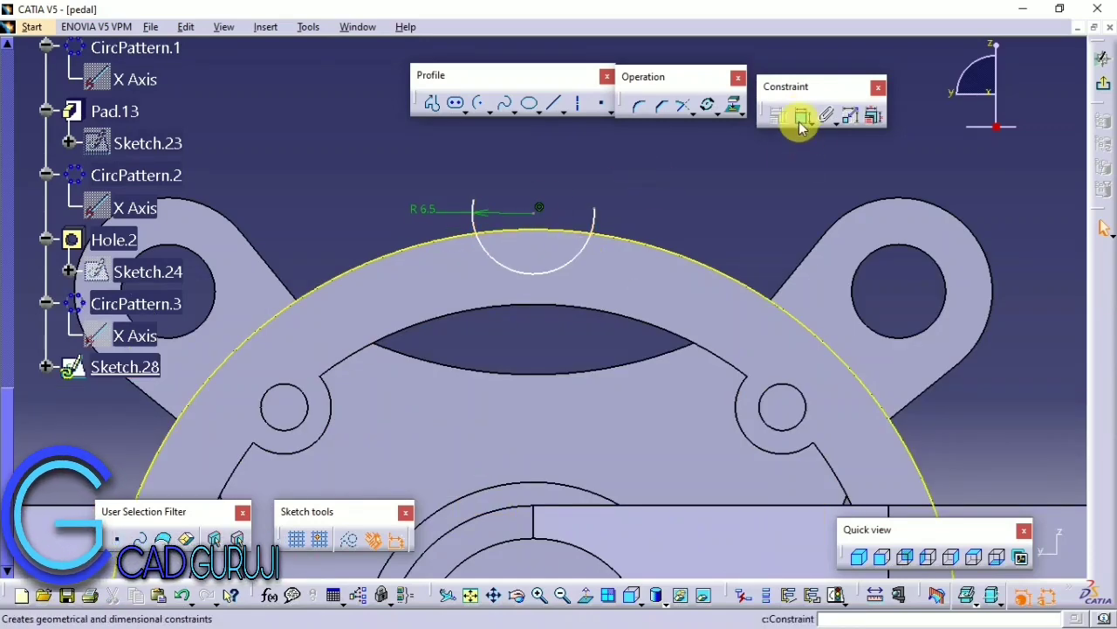
click(559, 236)
click(595, 219)
right_click(598, 152)
click(611, 268)
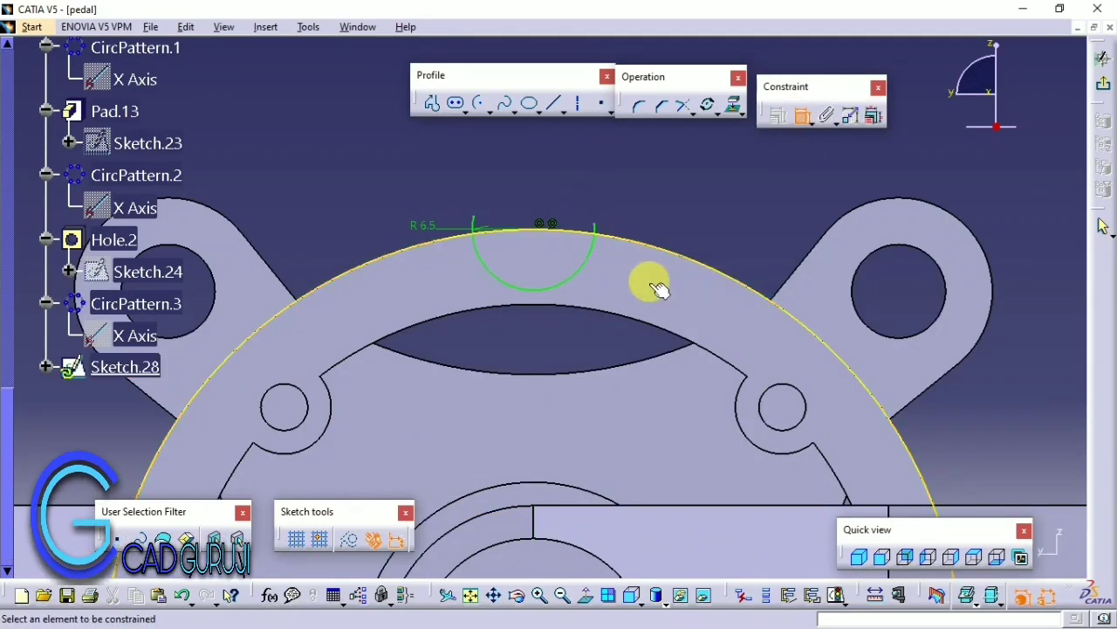
scroll(515, 179, up, 1)
scroll(515, 177, up, 1)
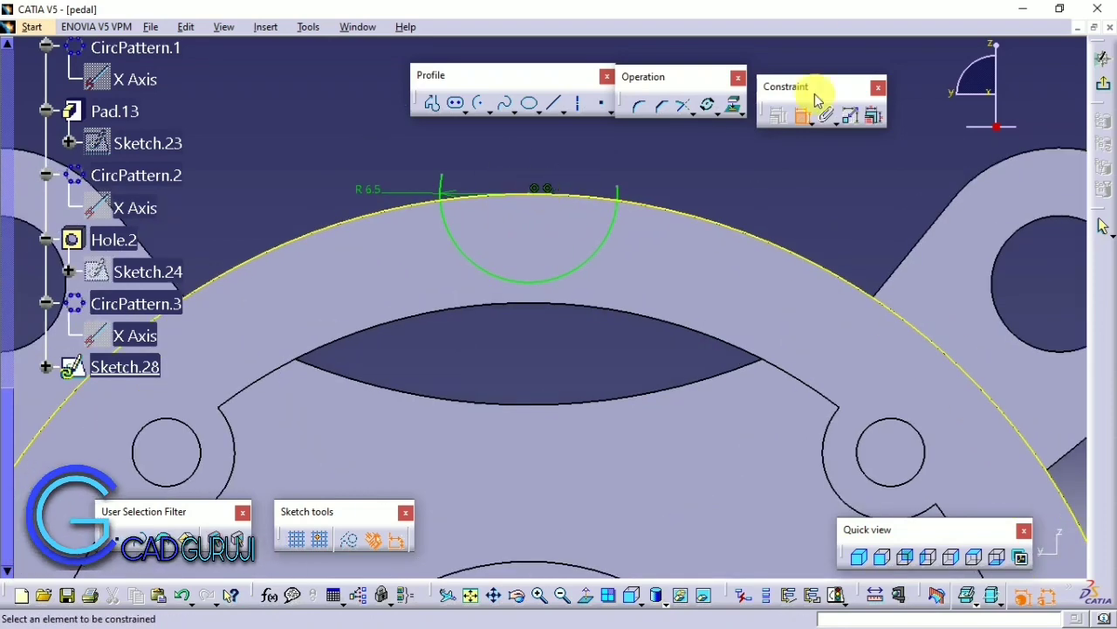
key(ctrl+z)
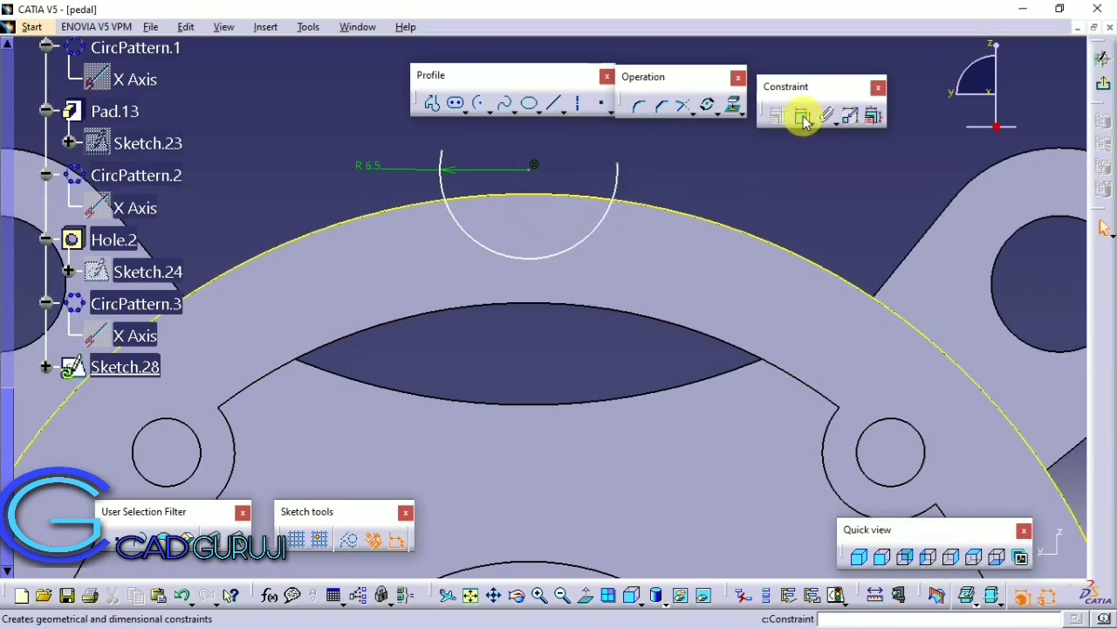
Step: Dimension the arc 1.5 from the projected outer flange rim
click(519, 202)
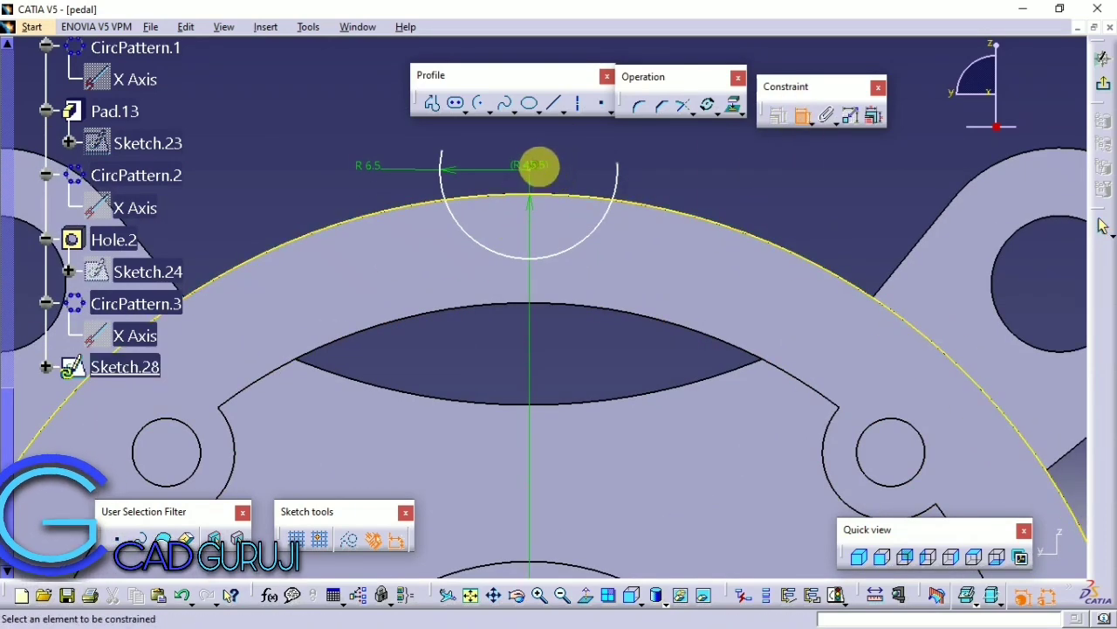
right_click(538, 166)
click(530, 167)
click(563, 203)
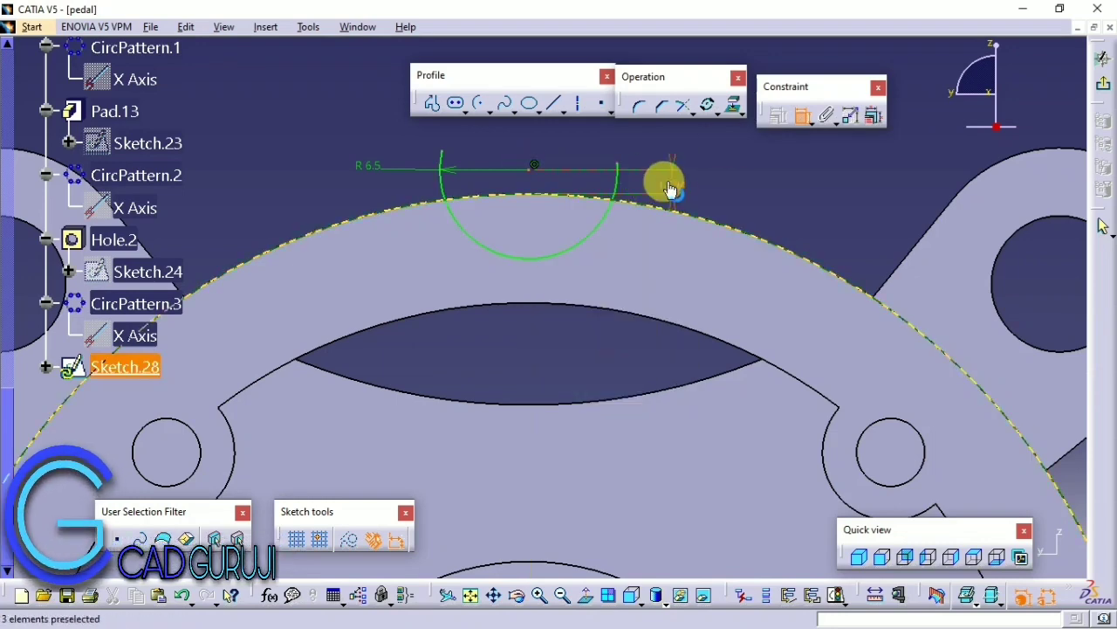
double_click(679, 192)
click(638, 191)
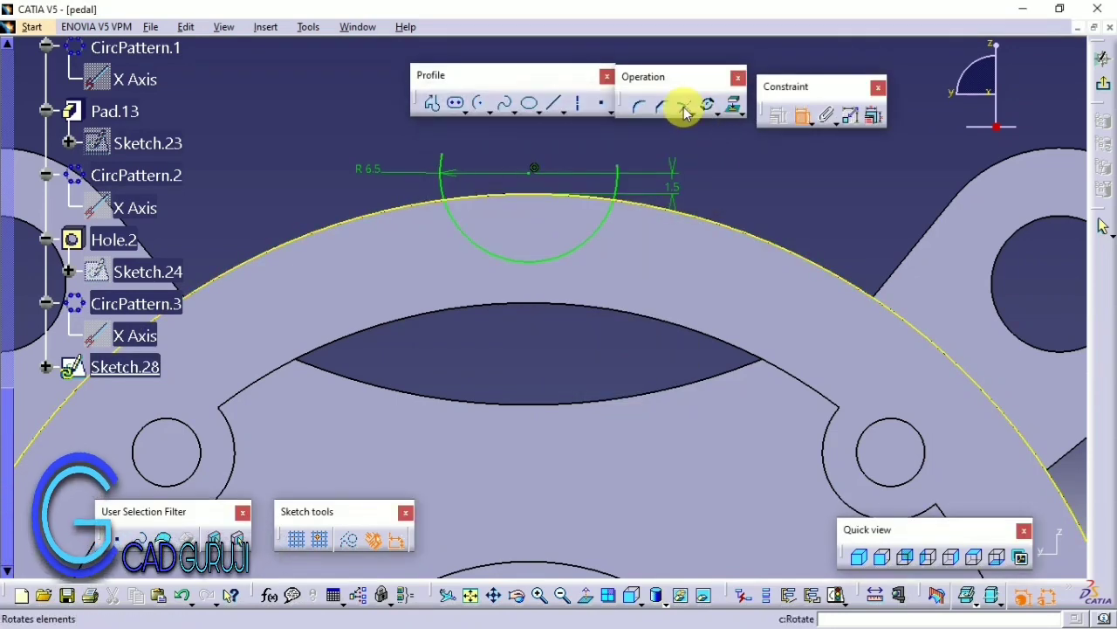
click(494, 238)
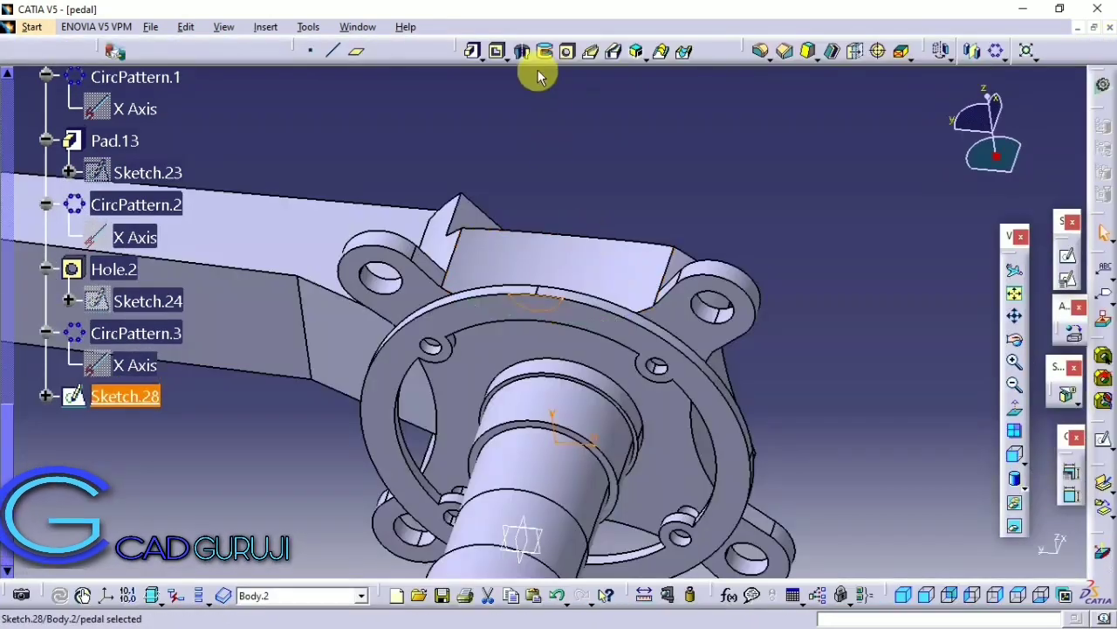
Step: Cut a pocket from Sketch.28 up to the last face through the flange
click(544, 56)
click(498, 51)
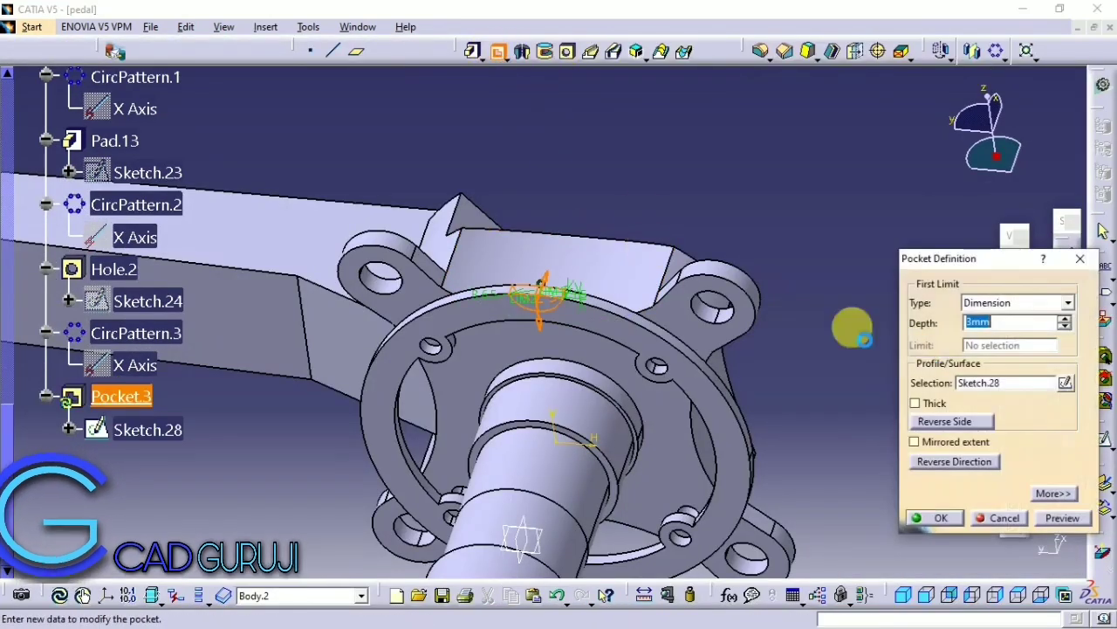
click(1013, 303)
click(995, 341)
click(934, 517)
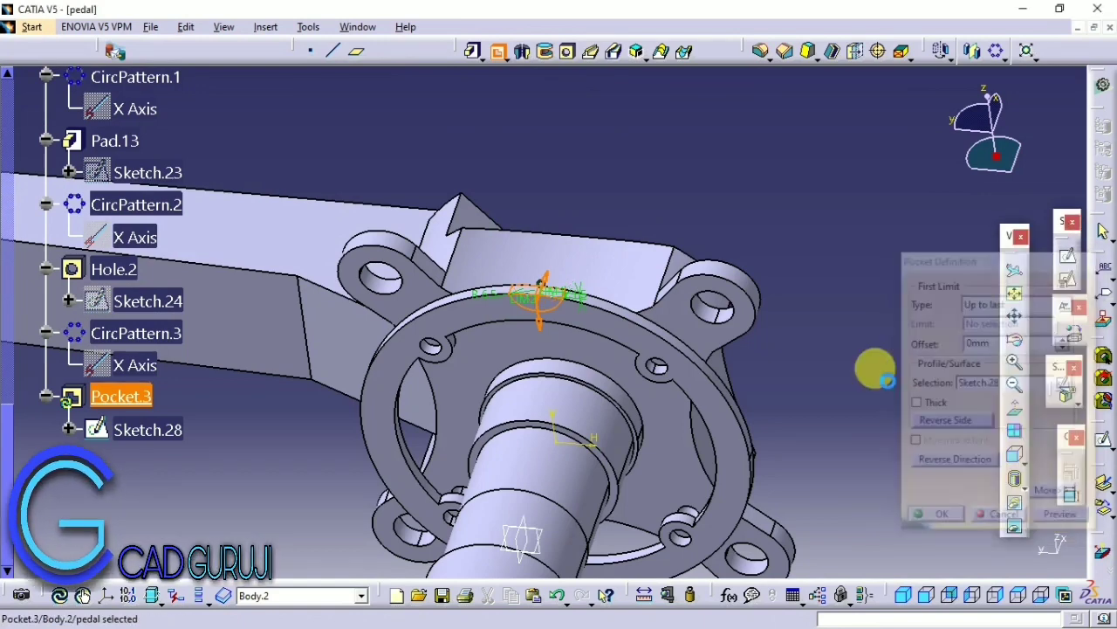
Step: Pattern the pocket 20 times as a complete crown about the X axis, then begin a sketch at the rim
click(996, 51)
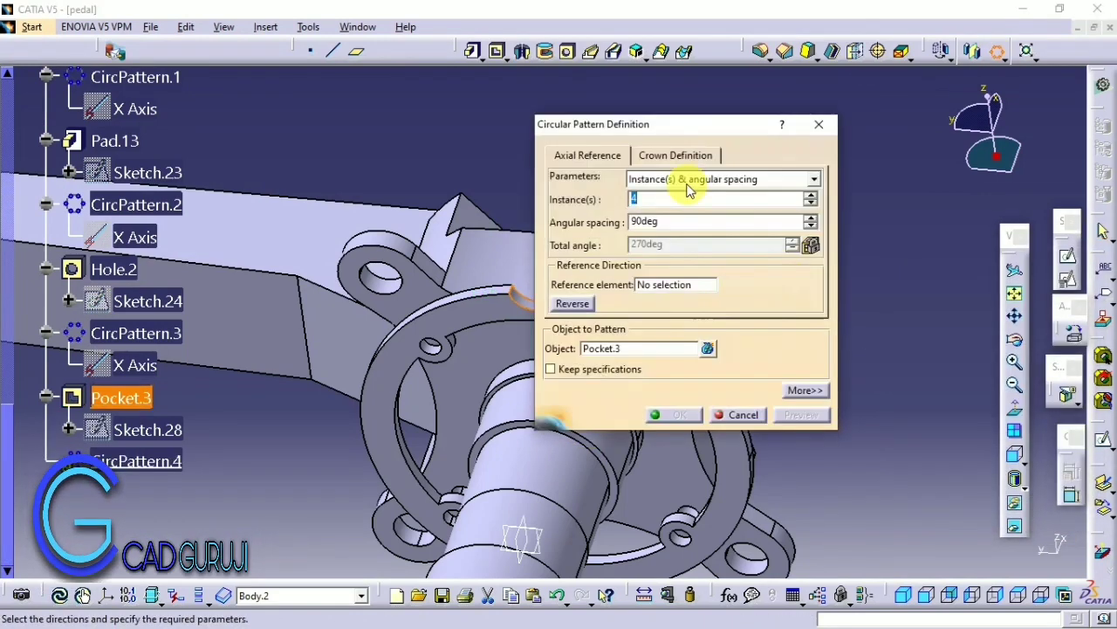
click(686, 179)
click(697, 233)
text(20)
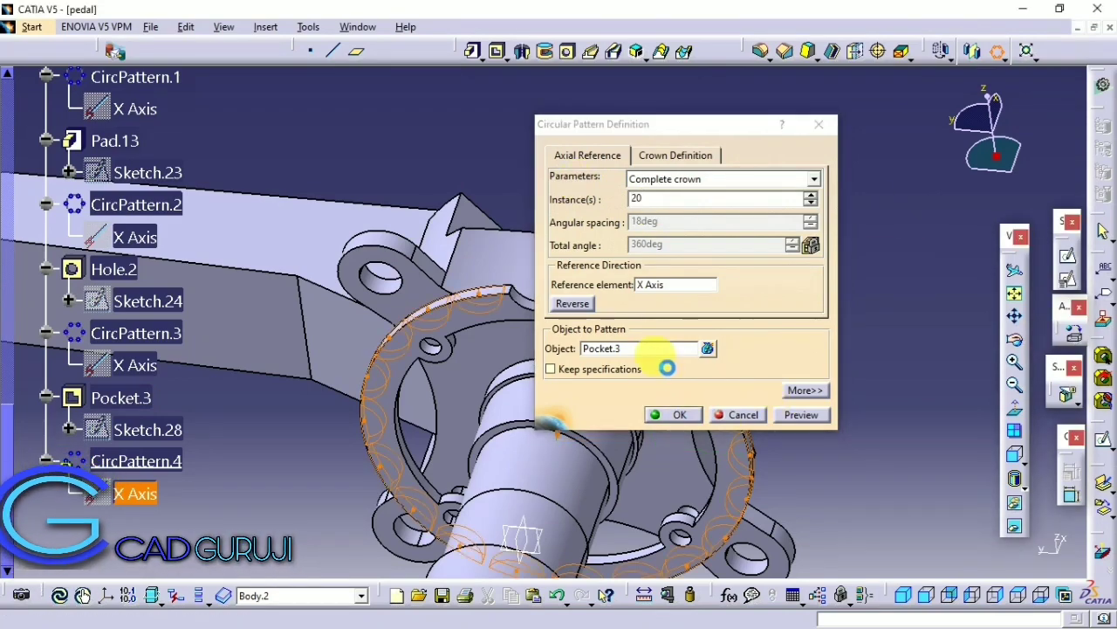
click(672, 415)
mouse_move(582, 242)
middle_down()
mouse_move(576, 210)
mouse_move(580, 461)
middle_up()
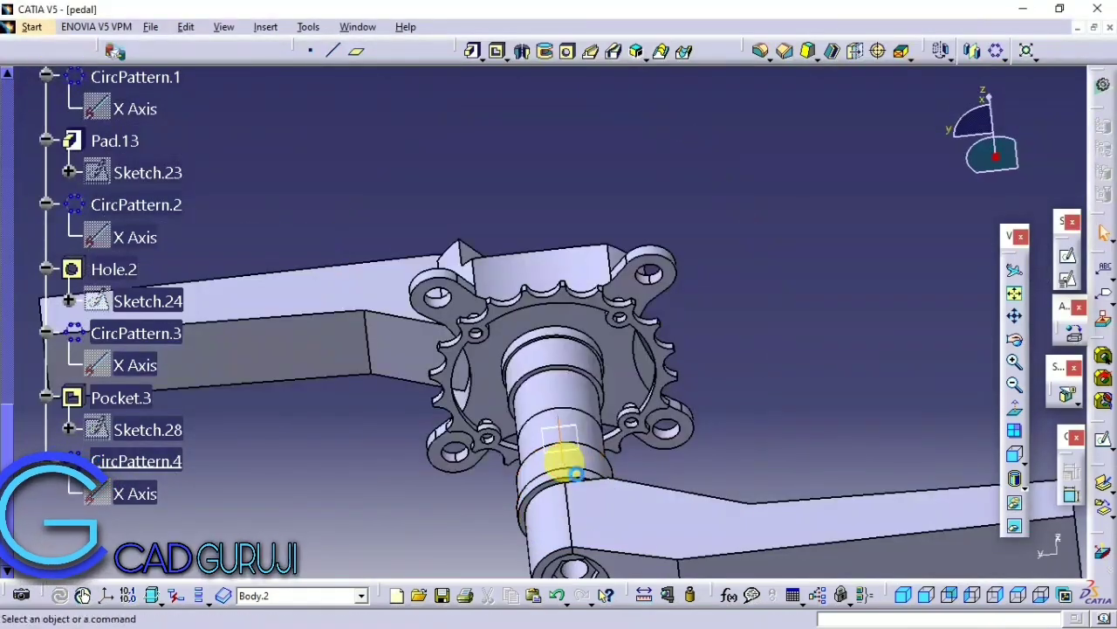
click(1067, 255)
mouse_move(640, 274)
middle_down()
mouse_move(606, 252)
mouse_move(574, 267)
mouse_move(698, 354)
middle_up()
Step: Draw the tooth-tip profile as a line plus a three-point arc ending at the line end
click(431, 103)
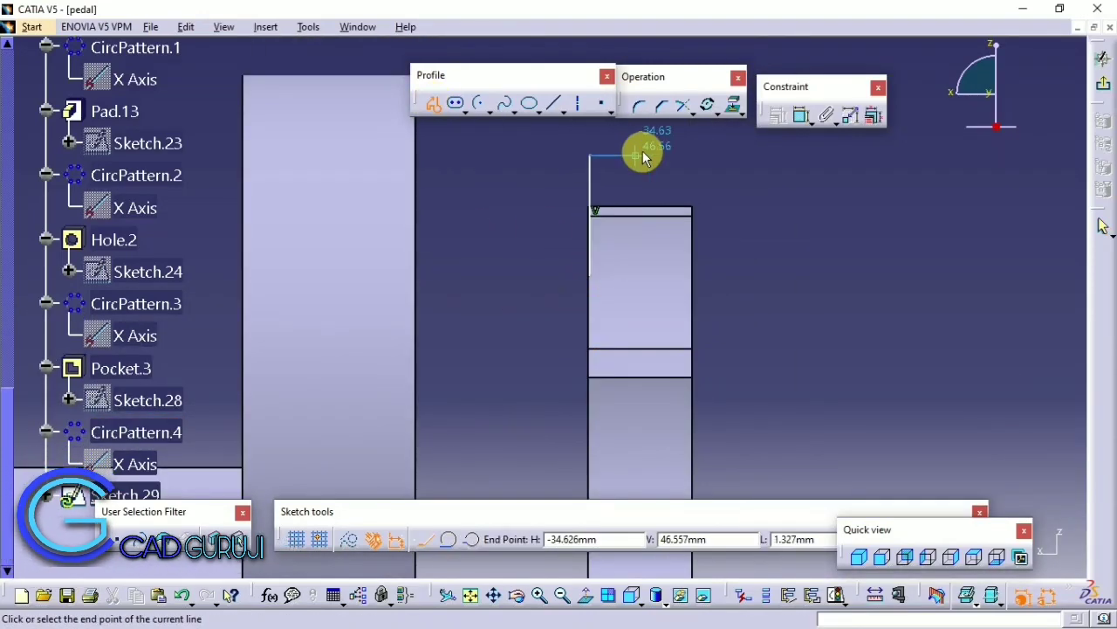
click(504, 103)
click(479, 103)
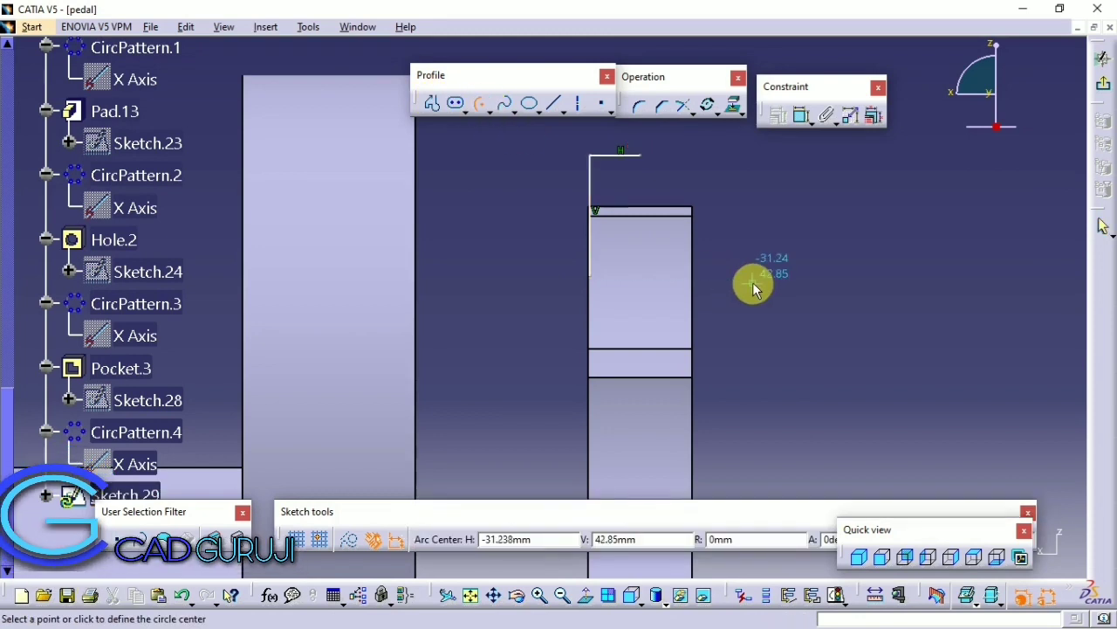
click(768, 310)
click(591, 275)
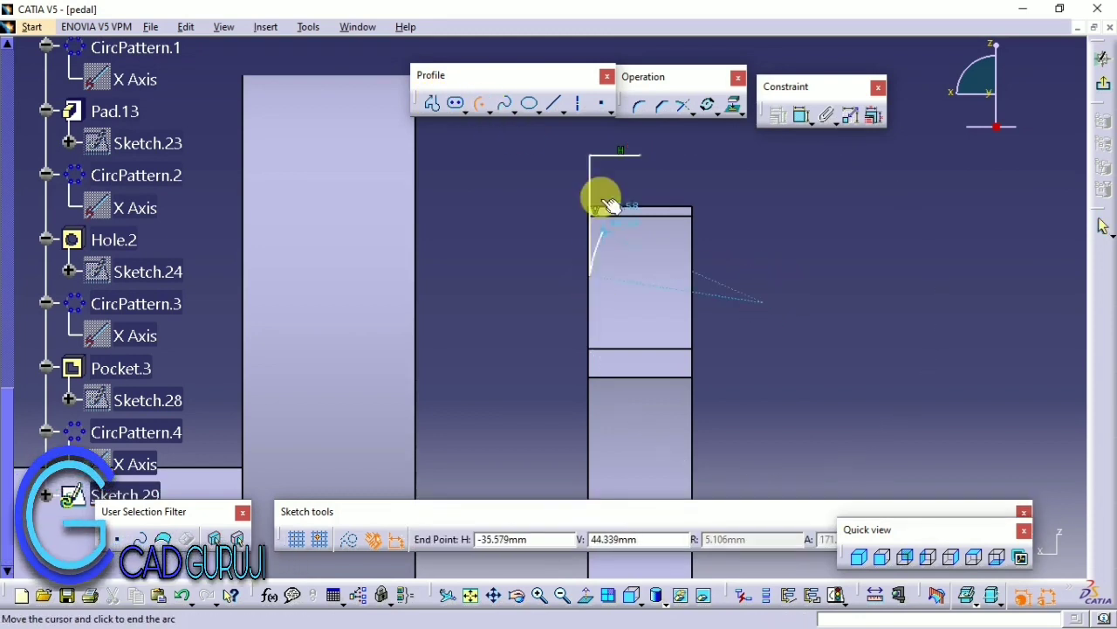
click(670, 152)
Step: Make the arc end coincide with the line end, and the vertical line with the block edge
click(643, 155)
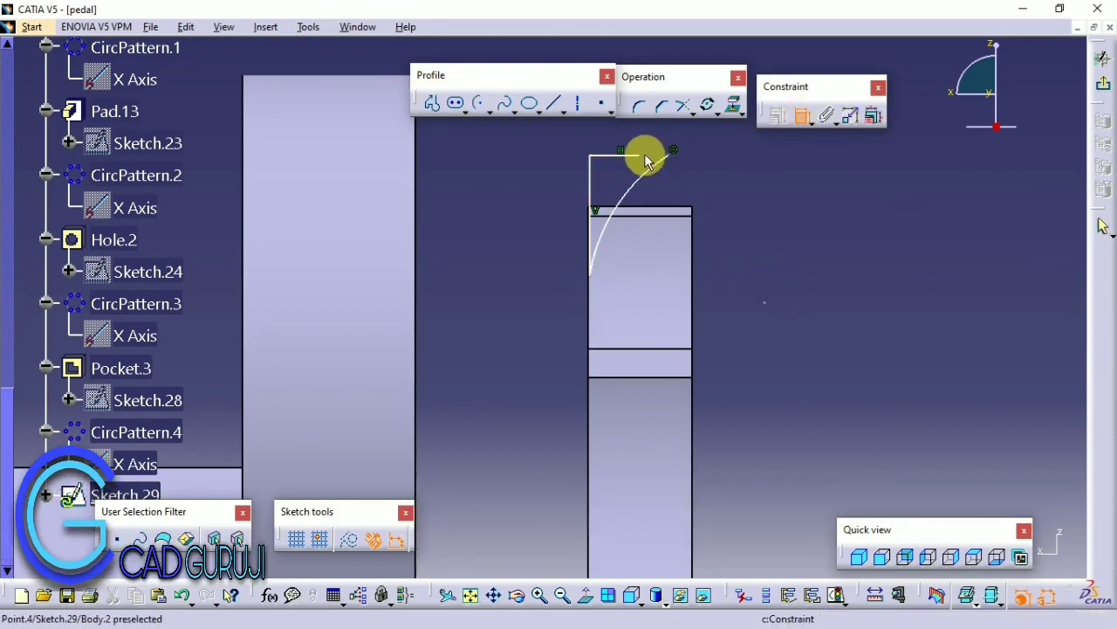
click(673, 153)
right_click(787, 166)
click(836, 289)
click(590, 262)
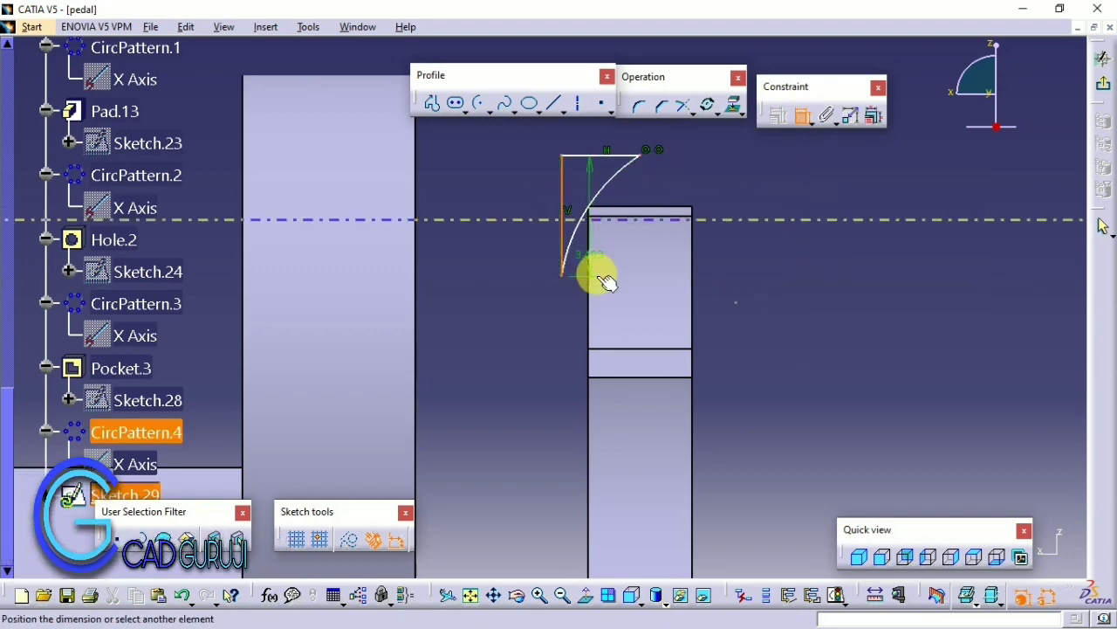
ctrl+click(563, 262)
right_click(588, 270)
click(564, 342)
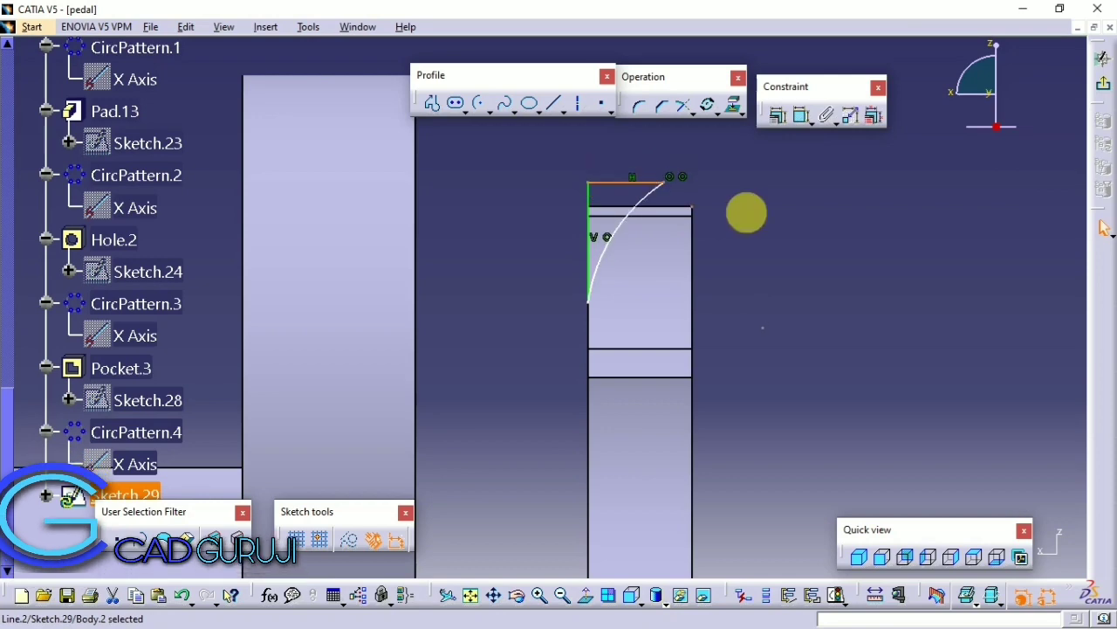
Step: Dimension the profile's top line to 1 mm
scroll(670, 197, down, 2)
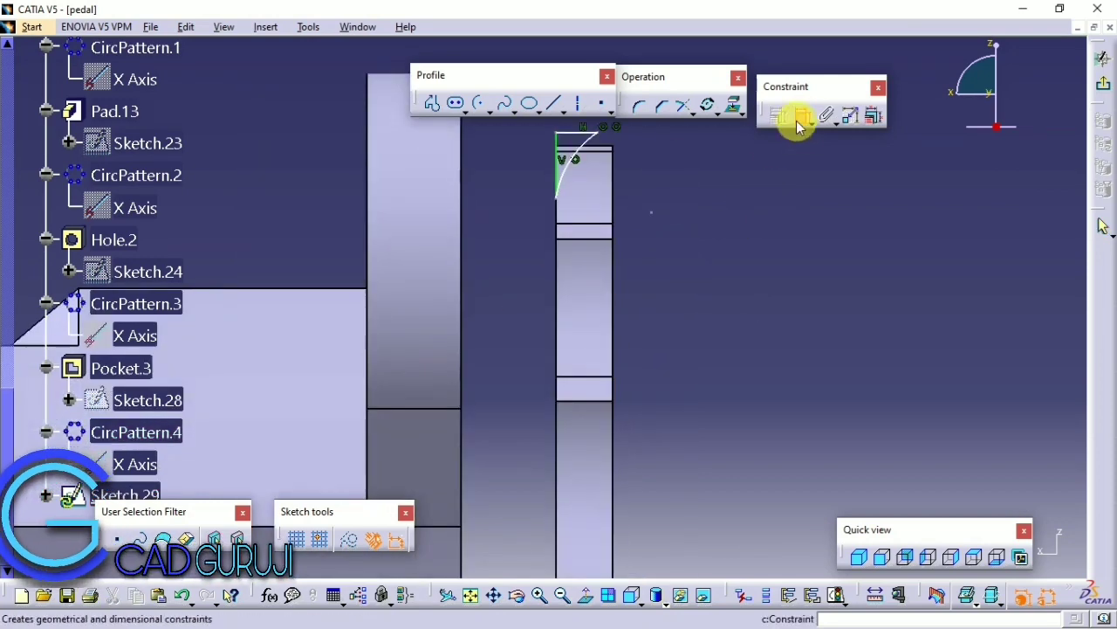
scroll(618, 174, up, 1)
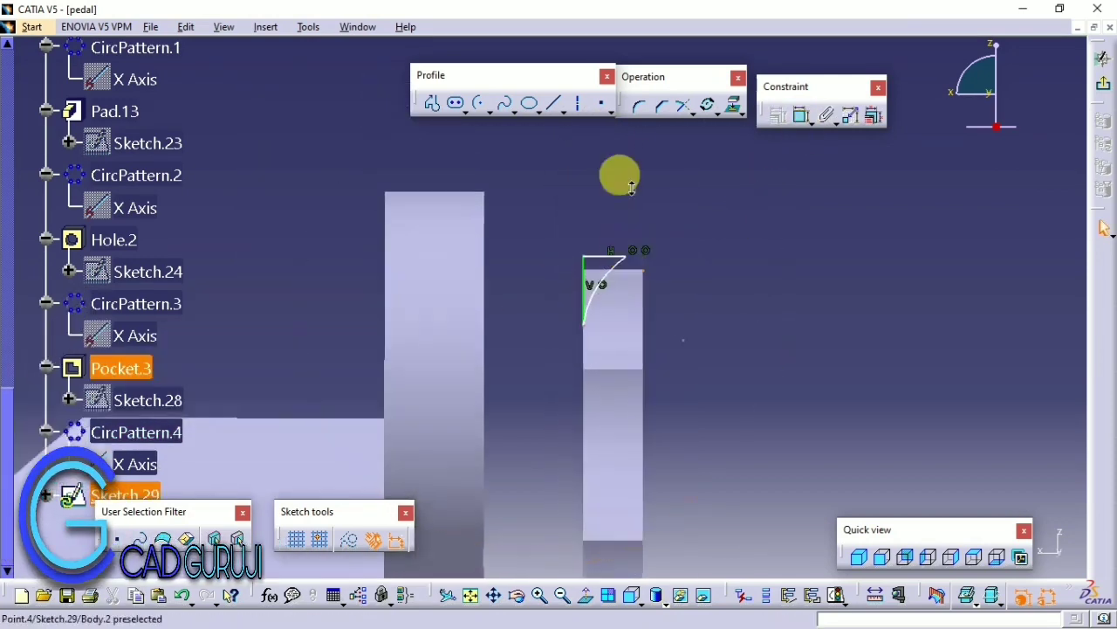
scroll(764, 300, up, 3)
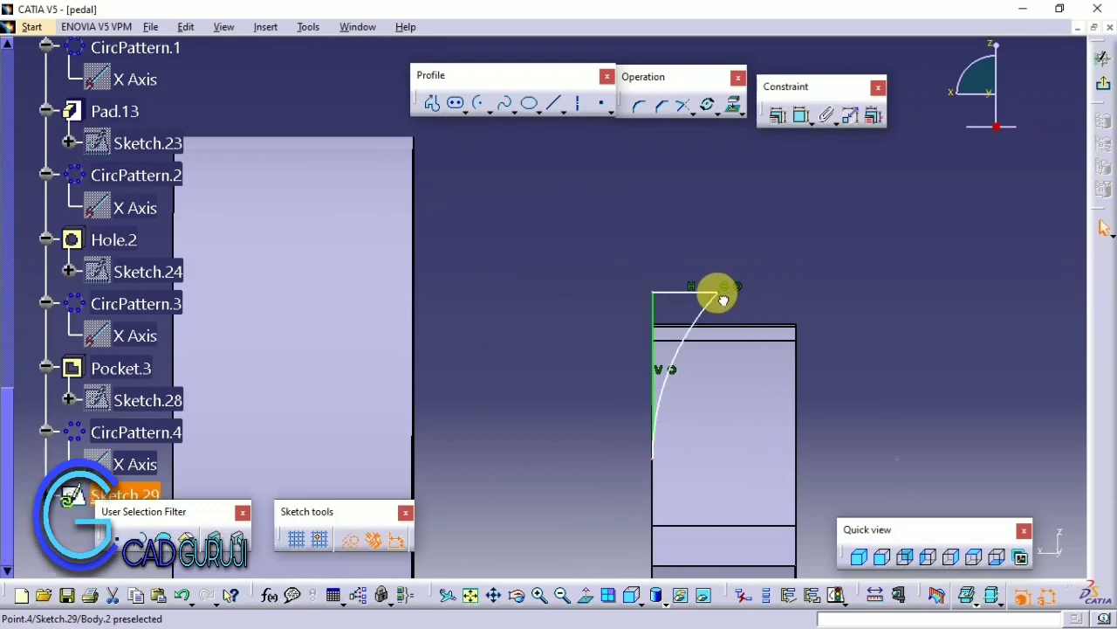
click(802, 125)
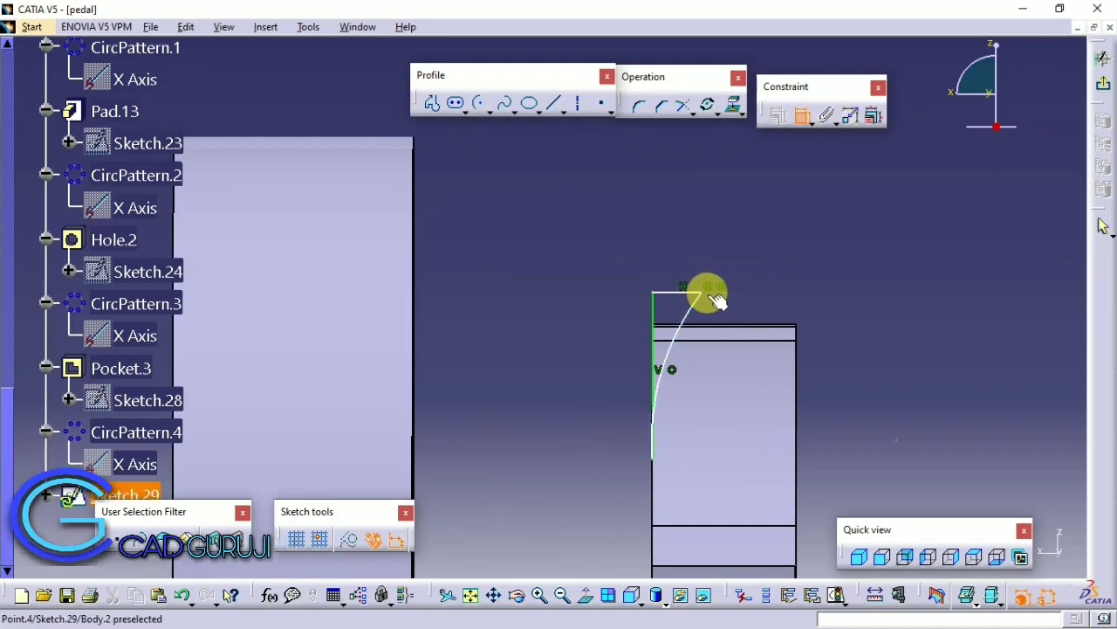
mouse_move(716, 301)
middle_down()
mouse_move(665, 398)
mouse_move(613, 238)
mouse_move(451, 252)
middle_up()
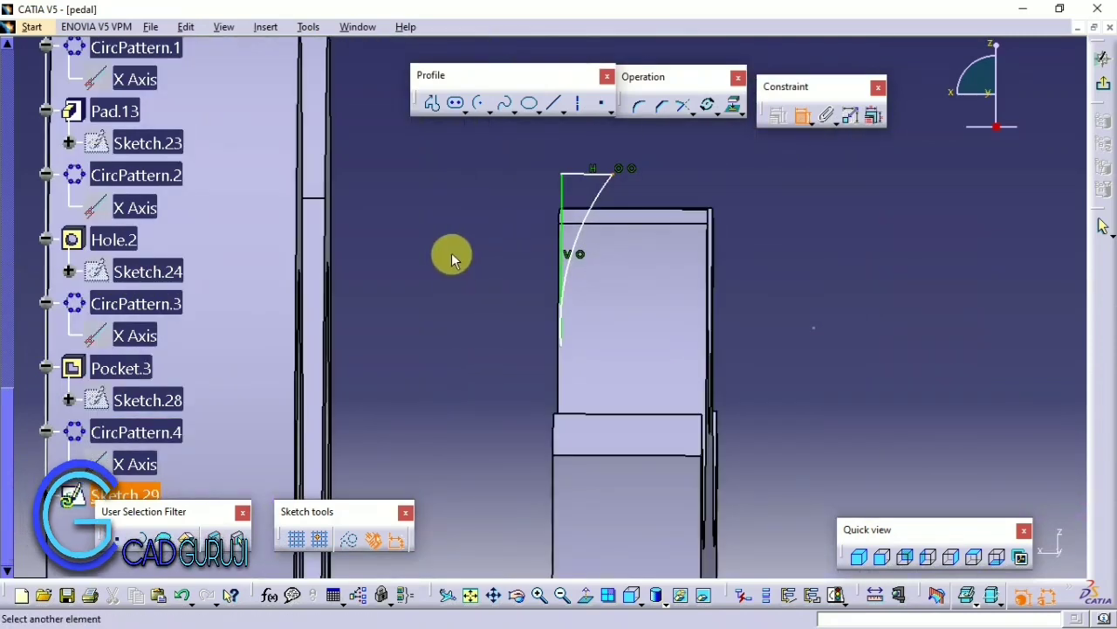
click(586, 606)
click(563, 188)
double_click(511, 143)
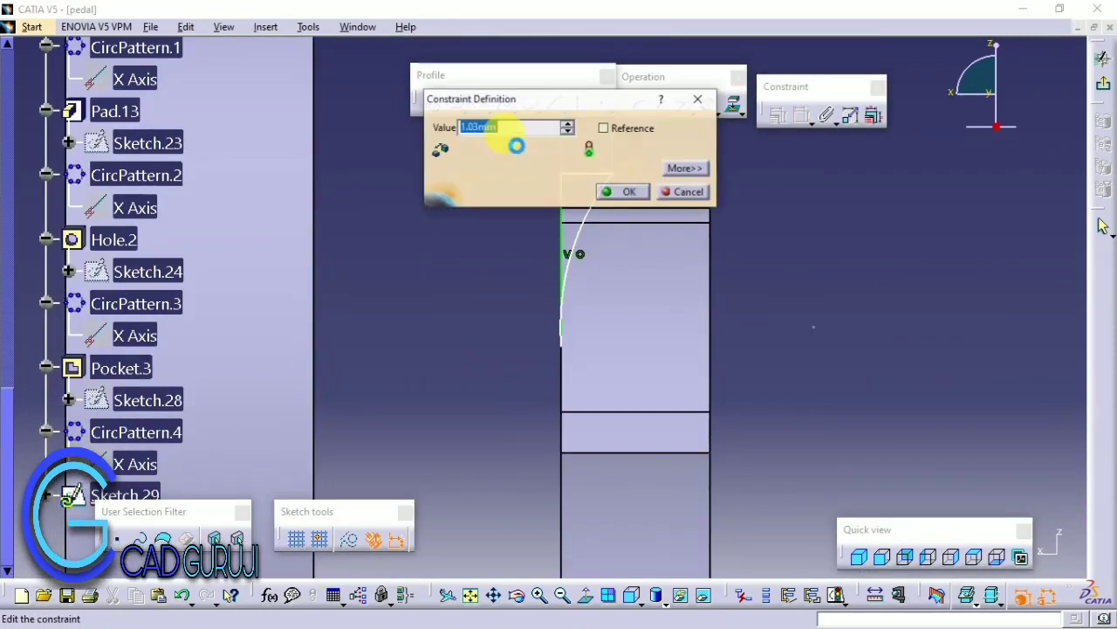
text(1)
key(Return)
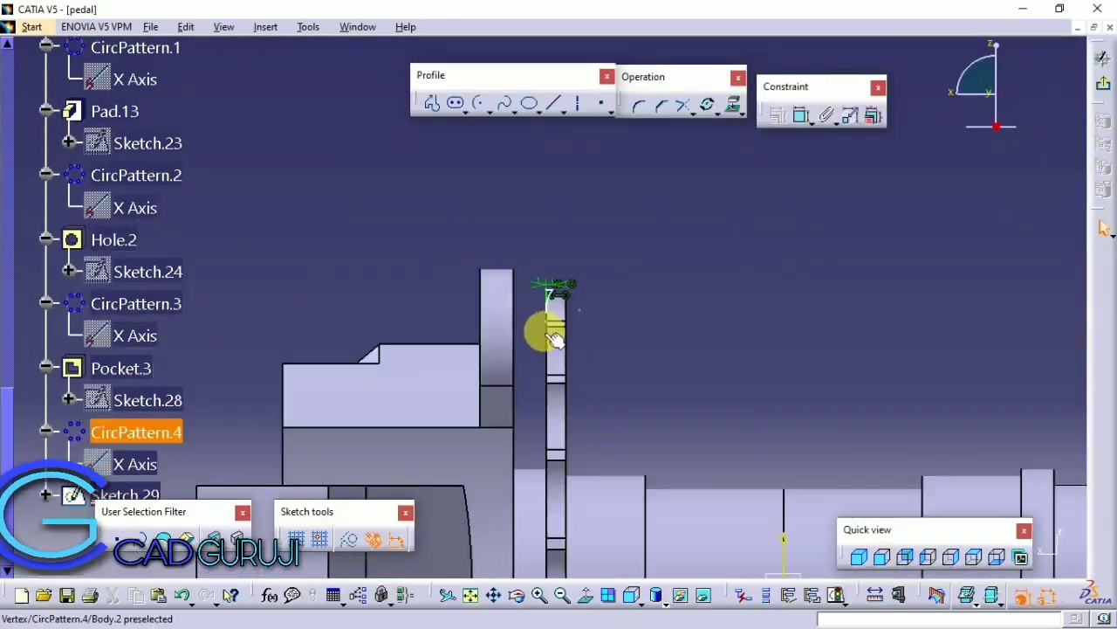
Step: Draw an axis line 1.5 mm from the profile edge
click(586, 594)
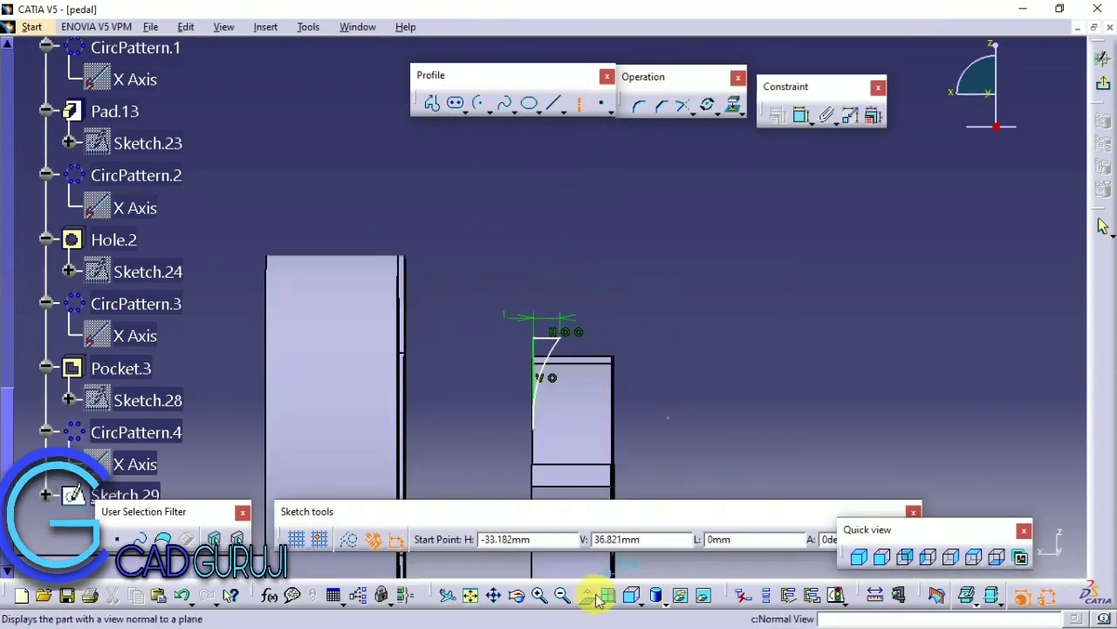
click(581, 301)
click(572, 456)
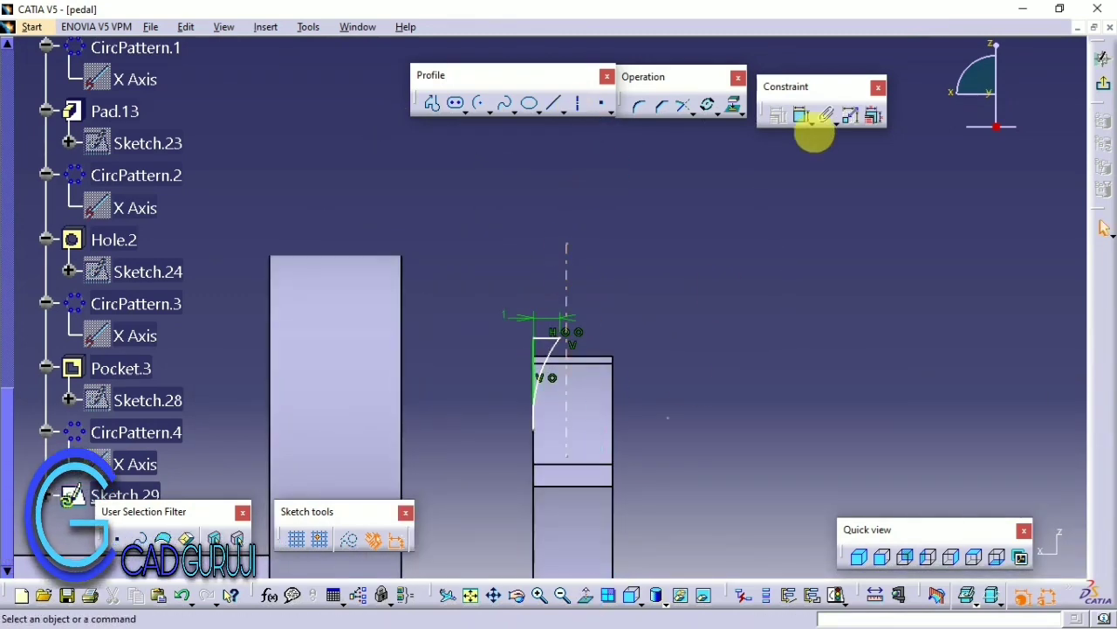
click(568, 426)
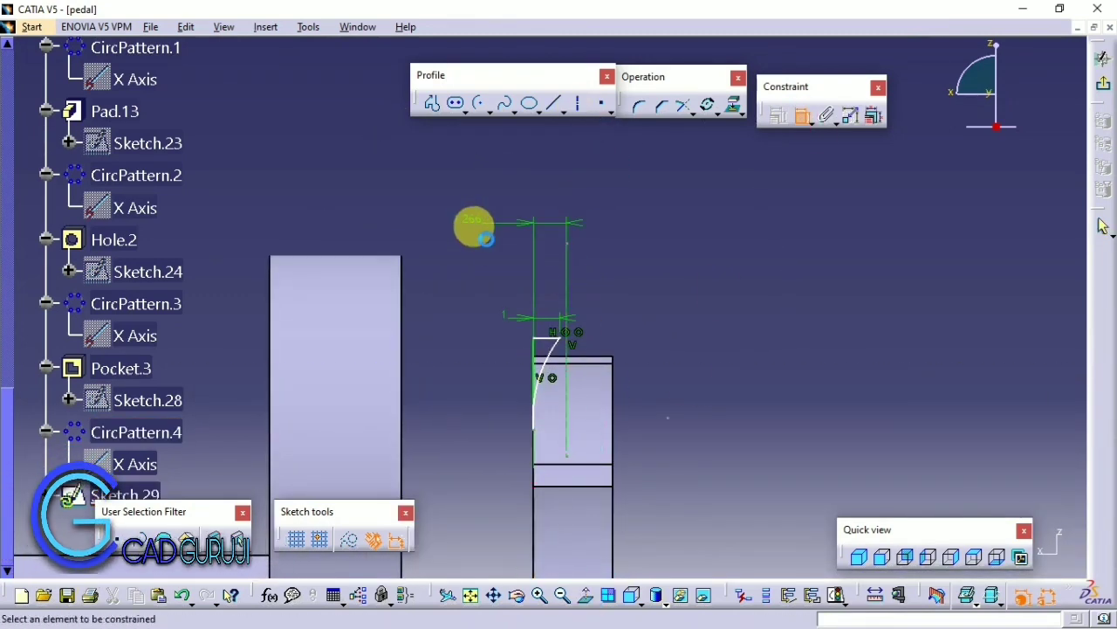
double_click(474, 223)
text(1.5)
key(Return)
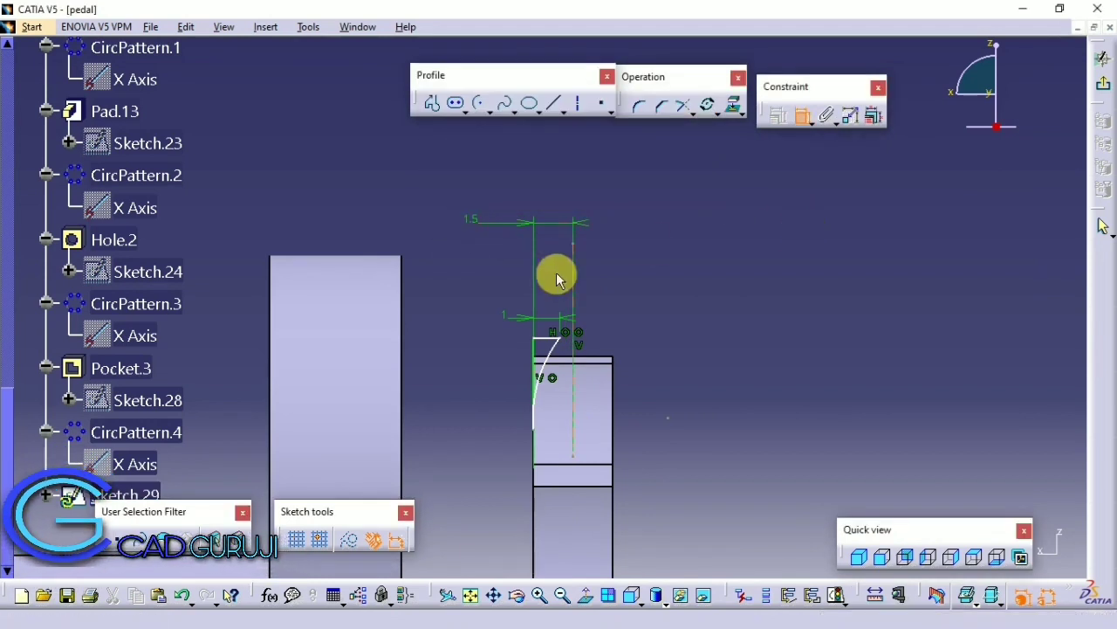
Step: Mirror the tooth-tip profile lines about the axis
drag(558, 280, 568, 441)
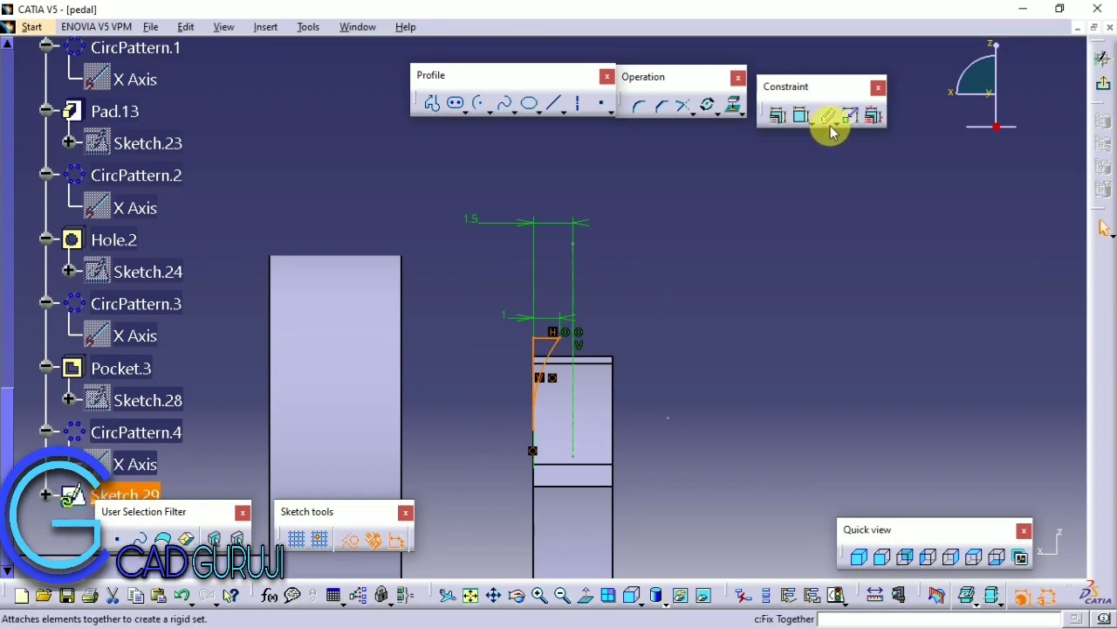
click(709, 106)
click(695, 115)
click(739, 127)
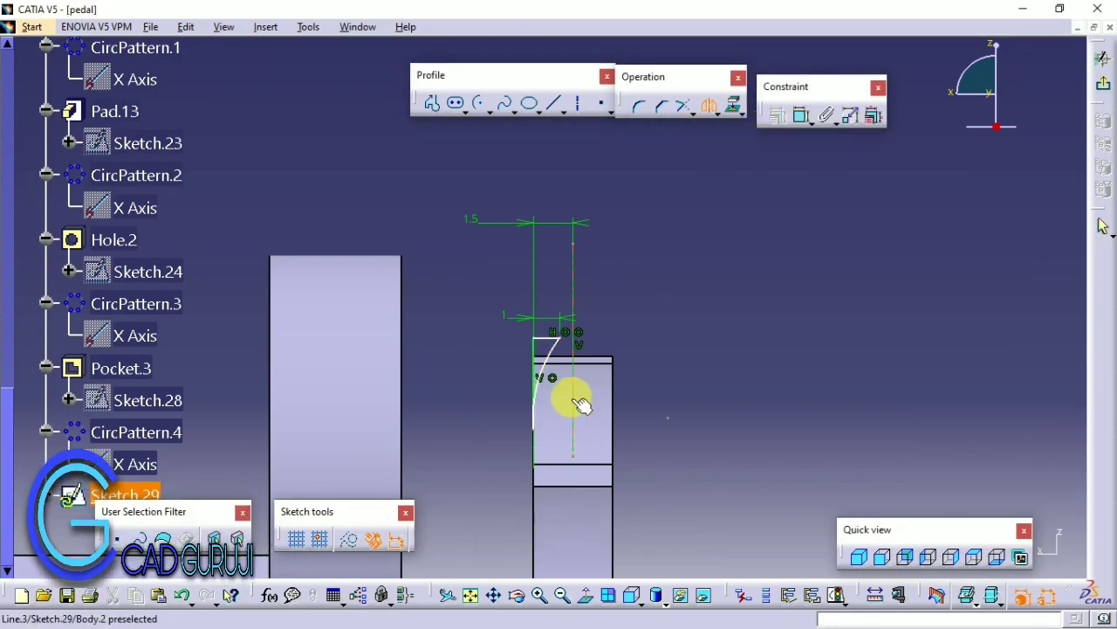
drag(463, 276, 580, 450)
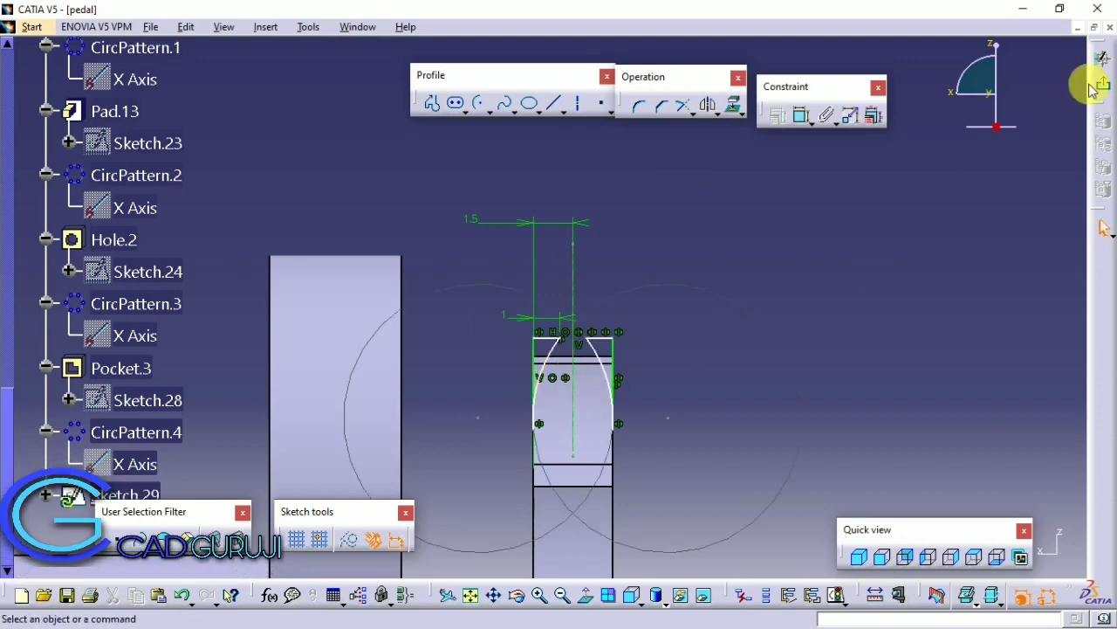
Step: Try a 360° groove of the sketch about the pattern axis, which fails as self-intersecting
click(1104, 59)
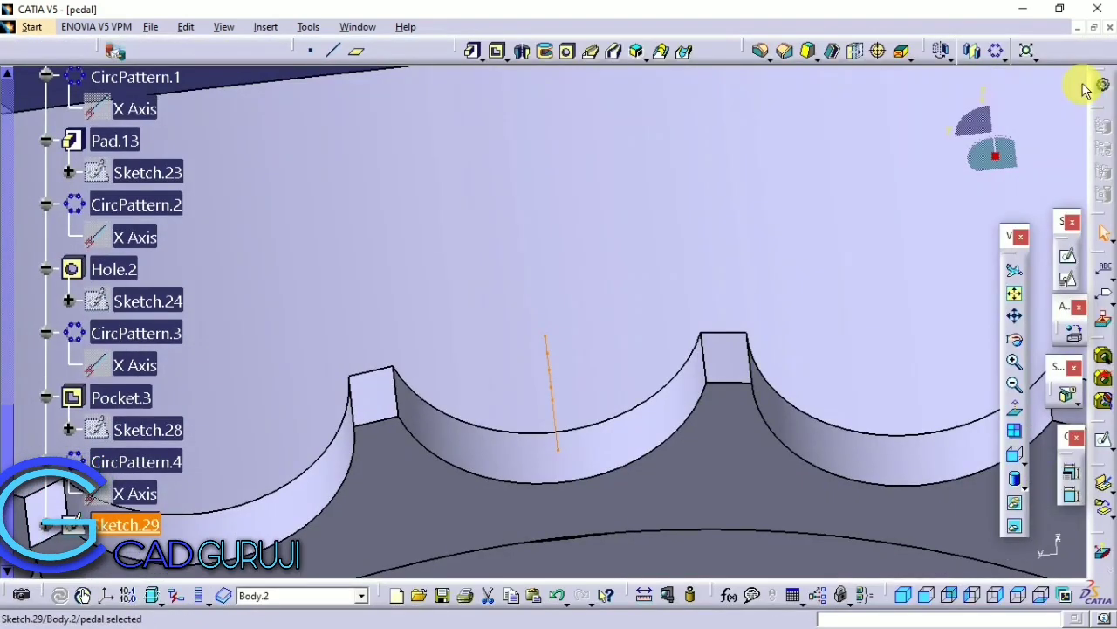
click(544, 51)
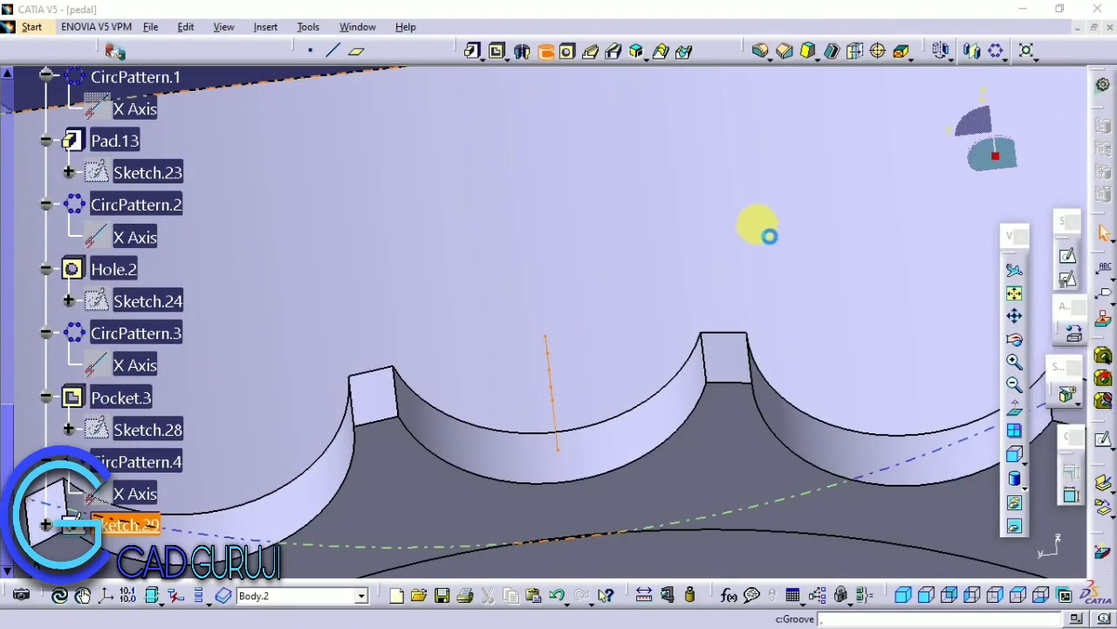
click(623, 354)
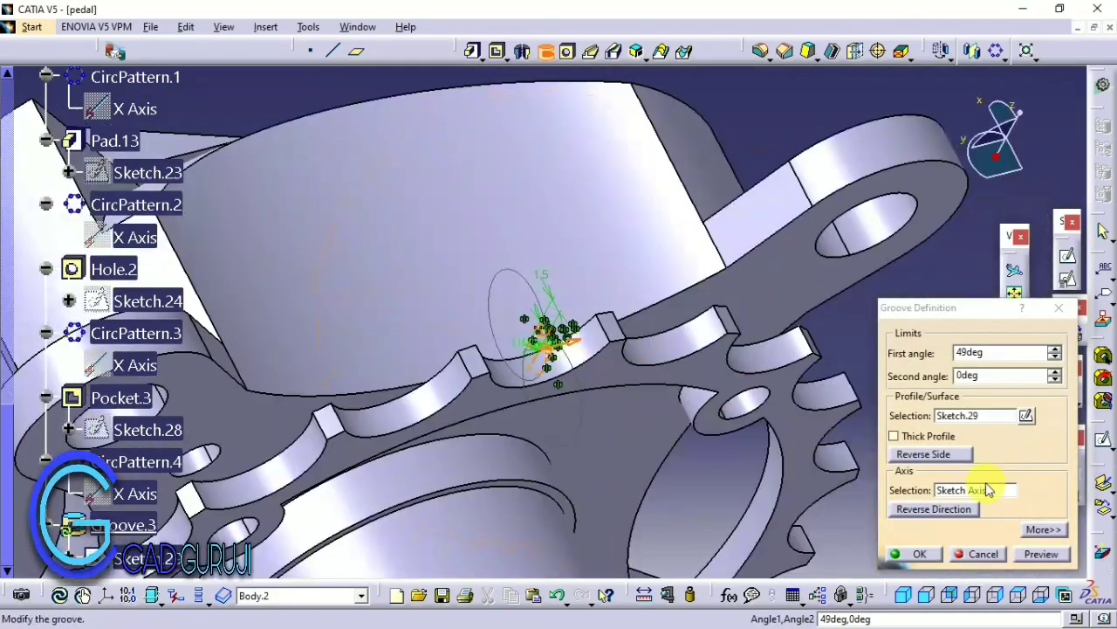
click(982, 490)
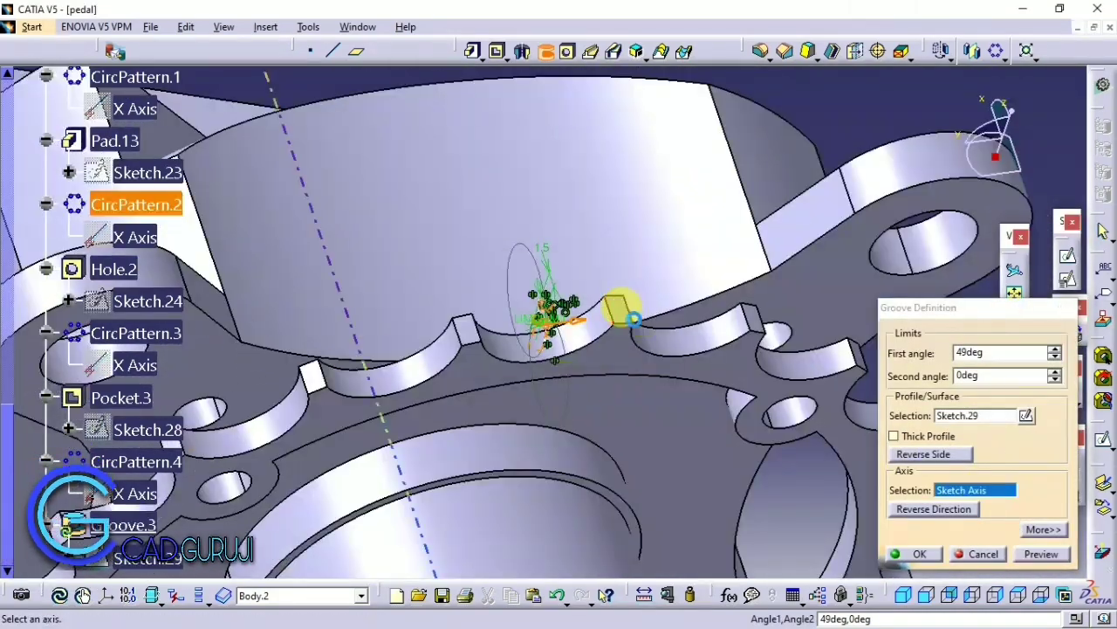
click(619, 317)
click(636, 355)
text(360)
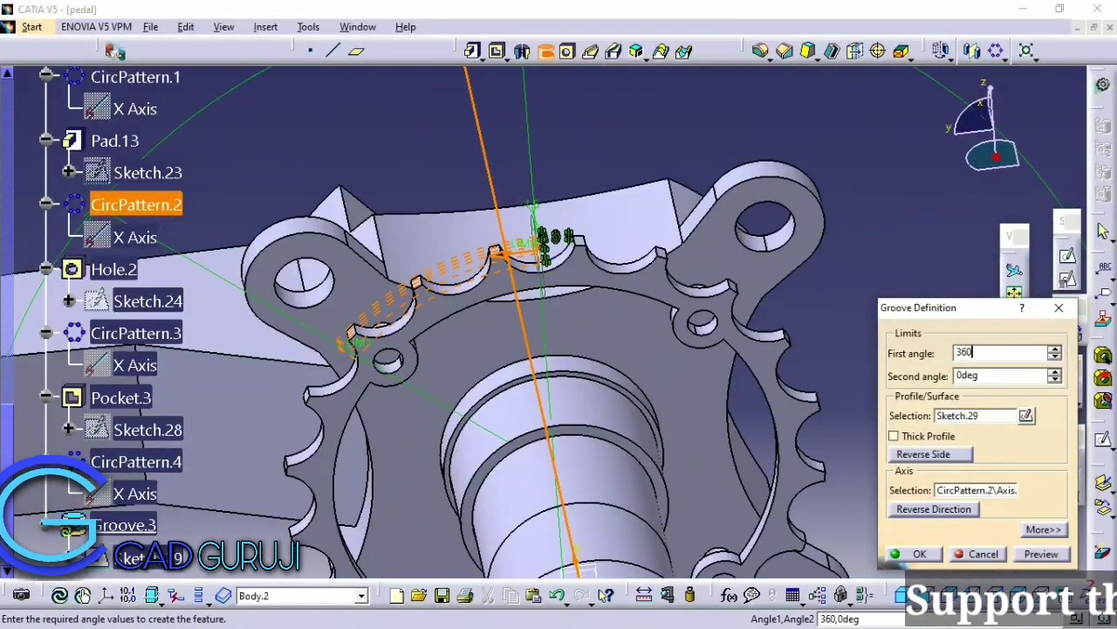
key(Return)
click(636, 355)
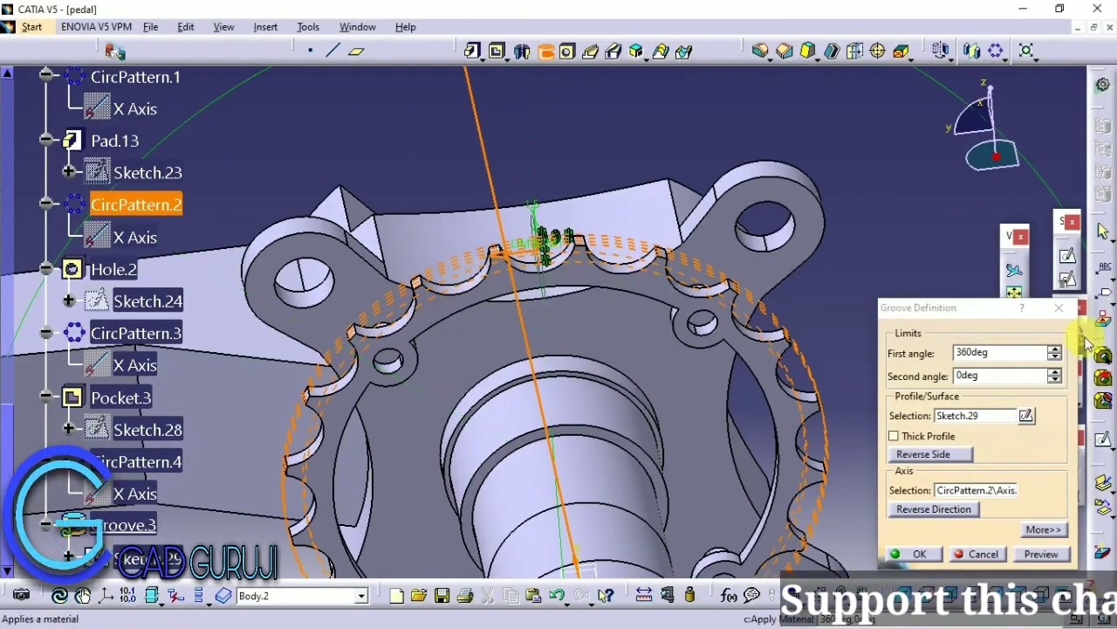
Step: Cancel the groove and reopen Sketch.29 in the Sketcher
click(1059, 308)
middle_drag(928, 309, 543, 463)
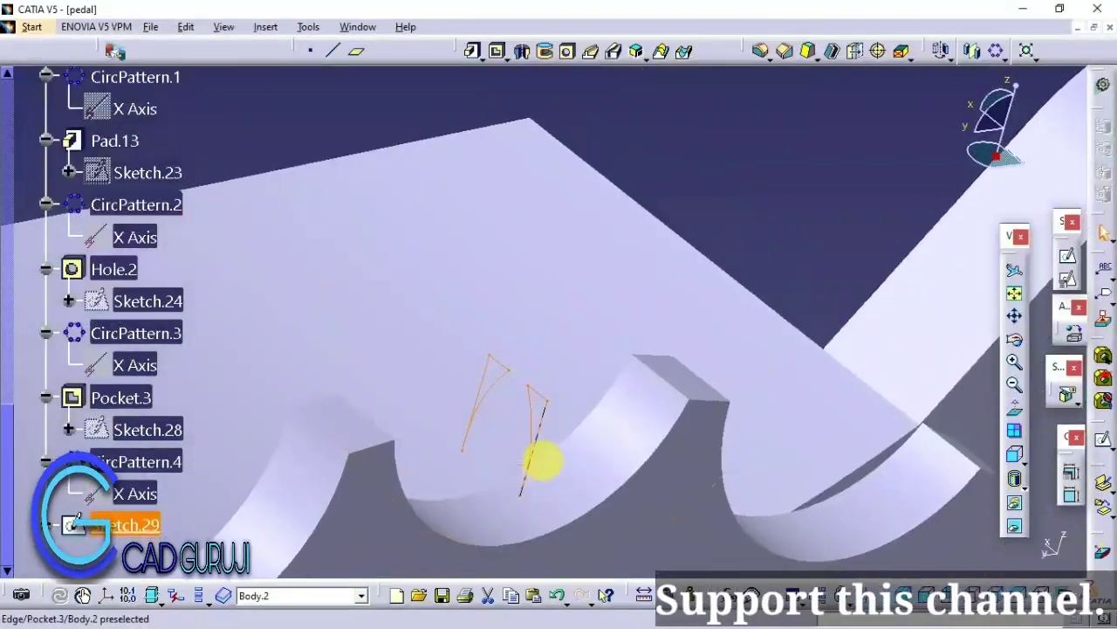
double_click(543, 462)
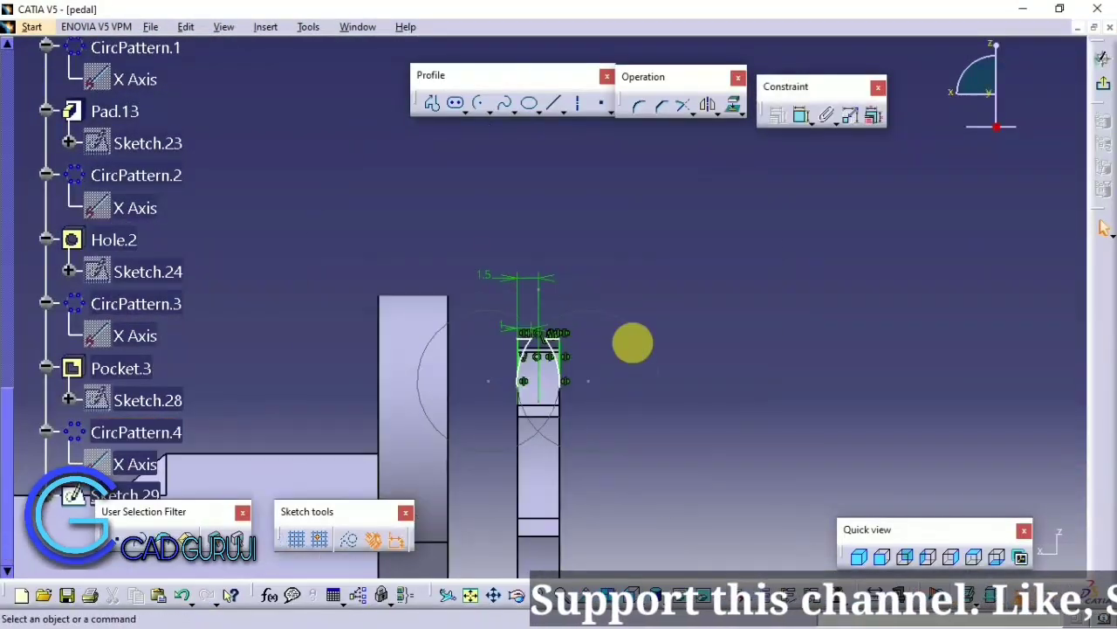
Step: Start a new groove from Sketch.29 about the hub's rotation axis
click(1099, 90)
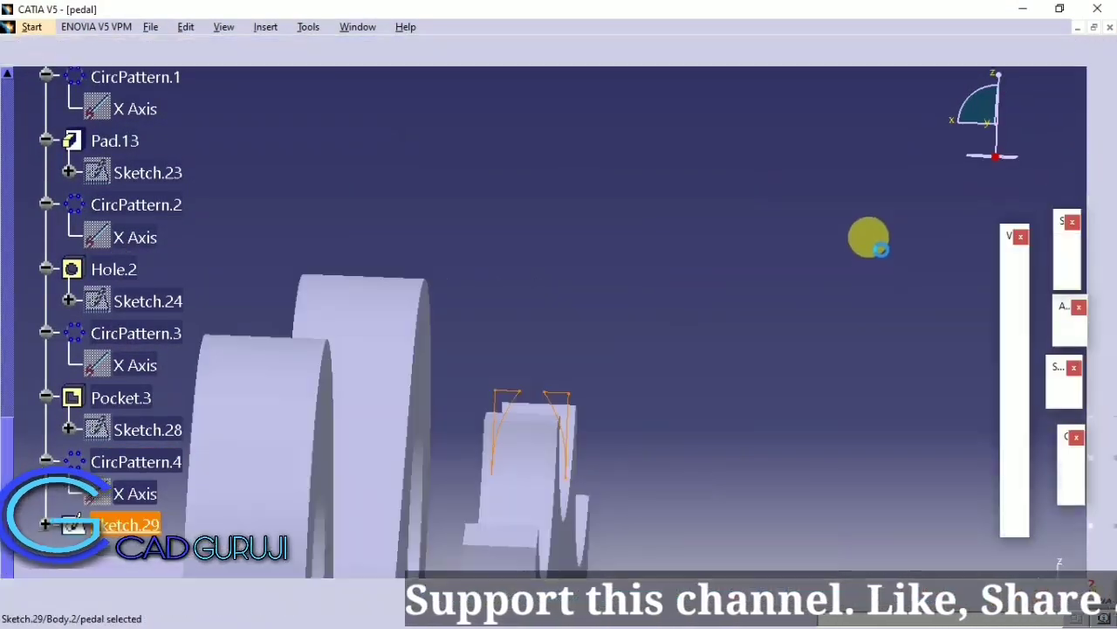
click(546, 52)
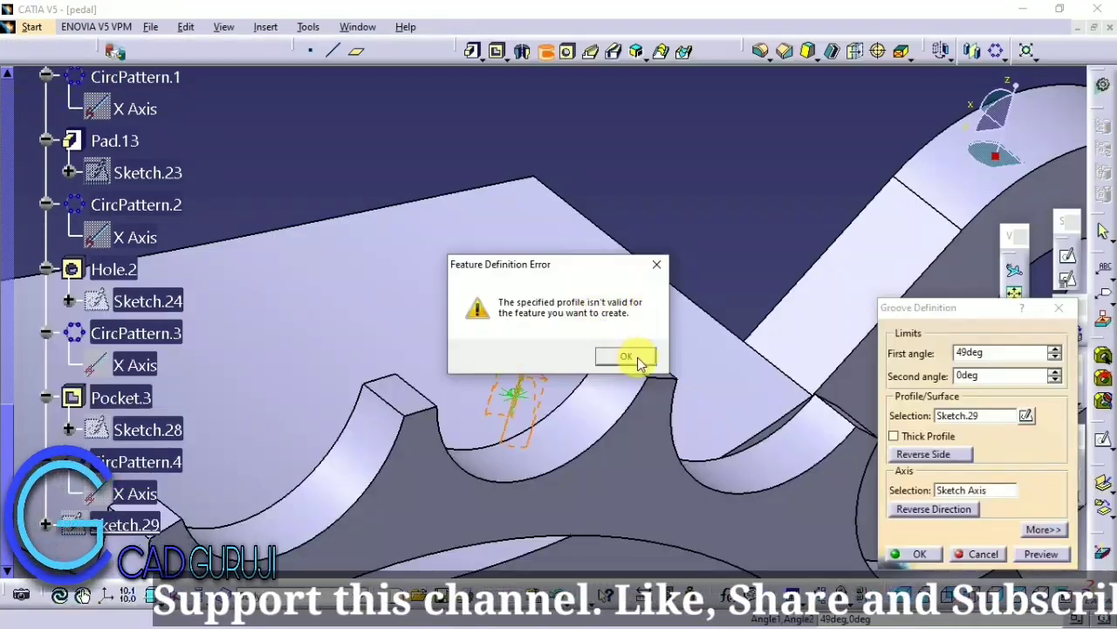
click(626, 358)
text(360)
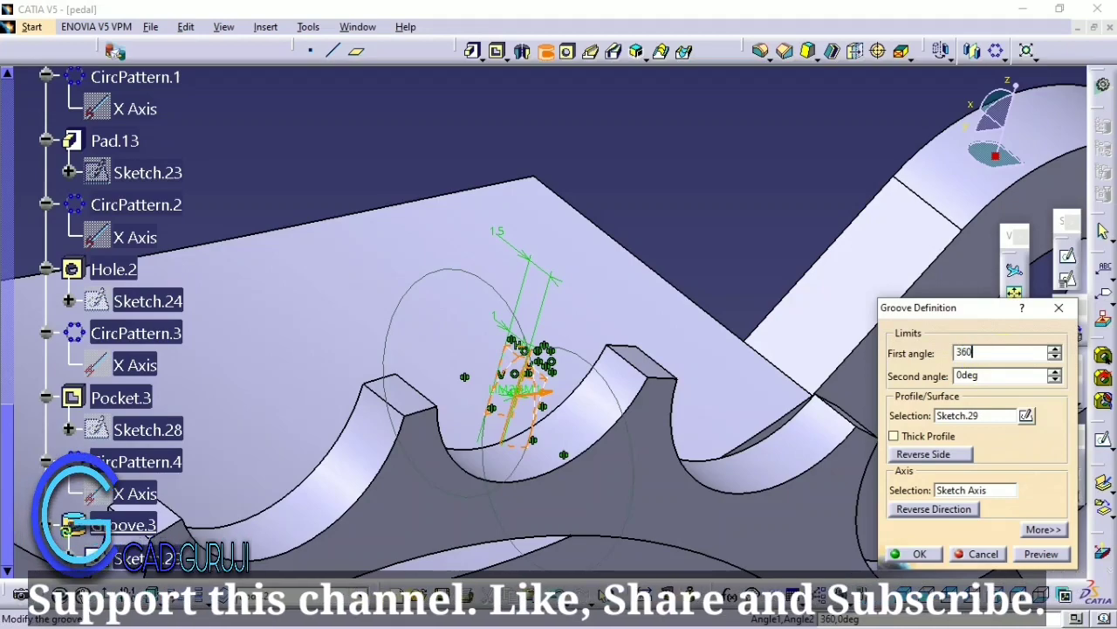
click(641, 358)
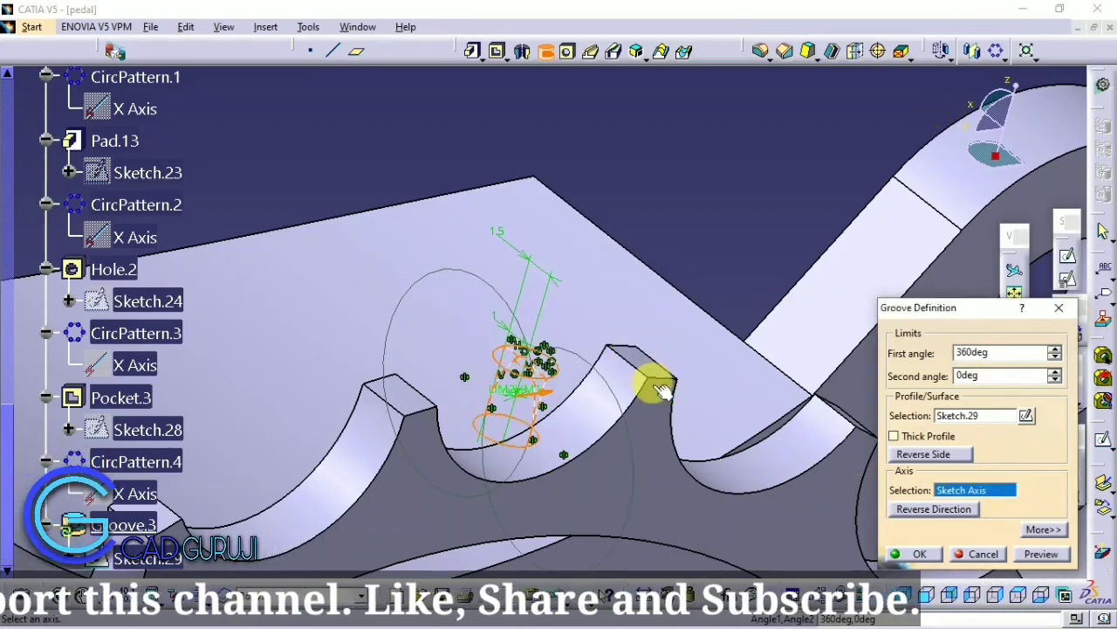
mouse_move(791, 332)
ctrl+middle_down()
mouse_move(748, 442)
mouse_move(469, 511)
ctrl+middle_up()
click(626, 358)
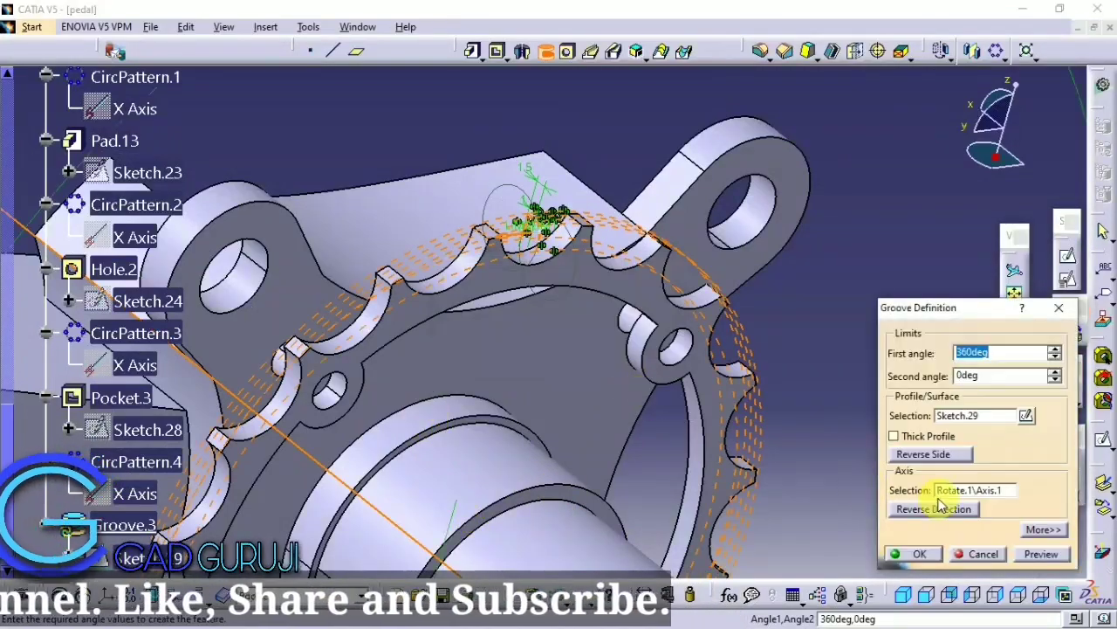
Step: Reverse the groove side, acknowledge the self-intersection errors, and cancel the groove
click(923, 454)
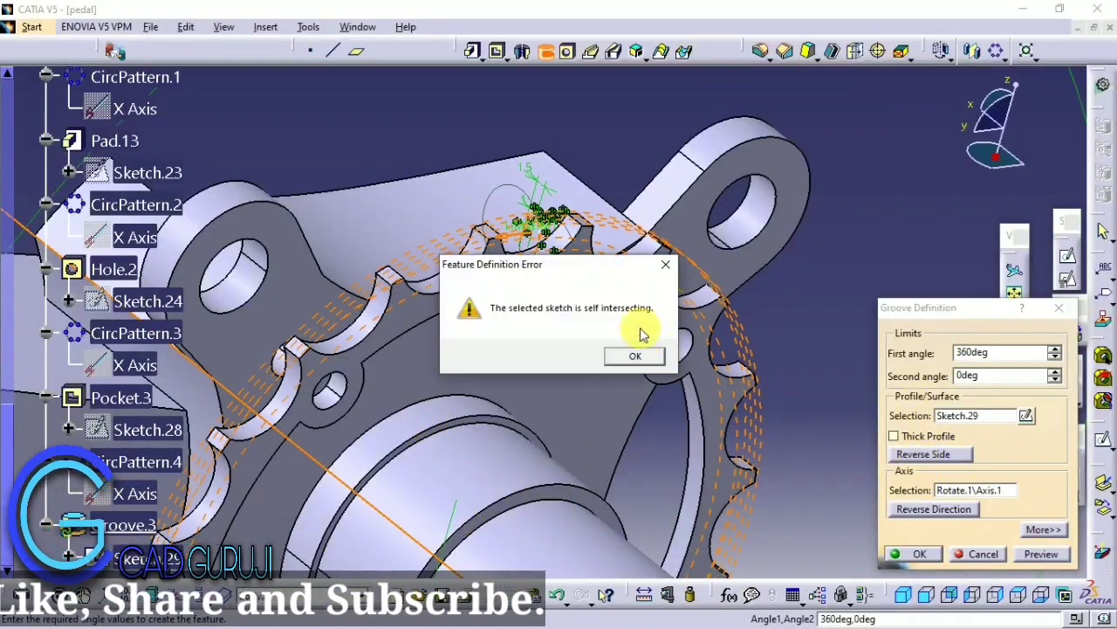
click(646, 360)
click(1041, 553)
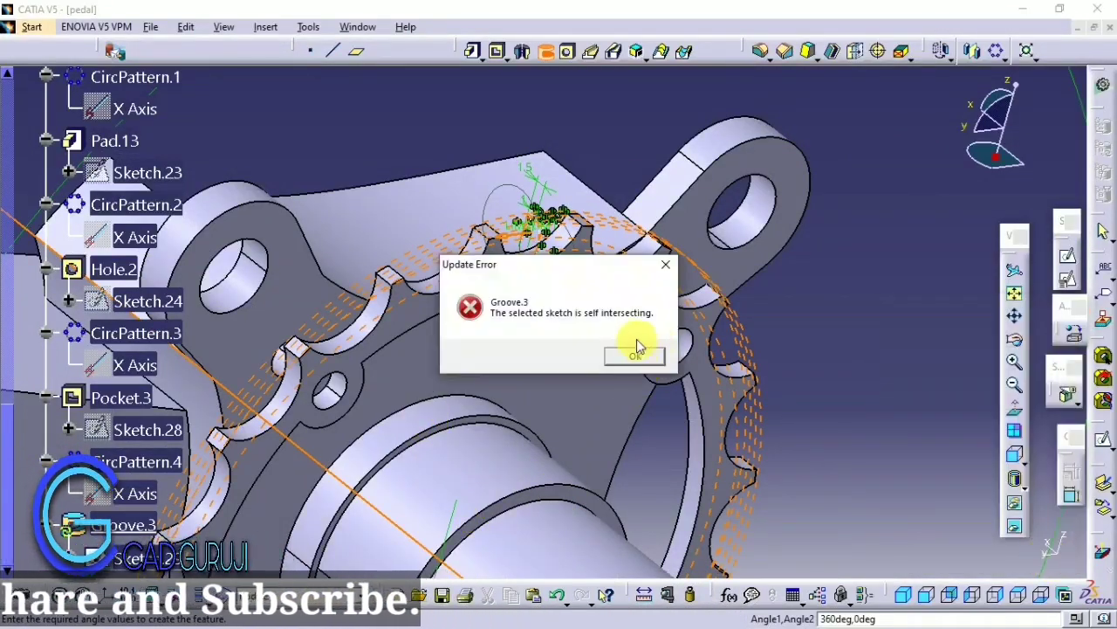
click(637, 344)
click(1059, 307)
mouse_move(847, 254)
ctrl+middle_down()
mouse_move(716, 122)
mouse_move(536, 180)
ctrl+middle_up()
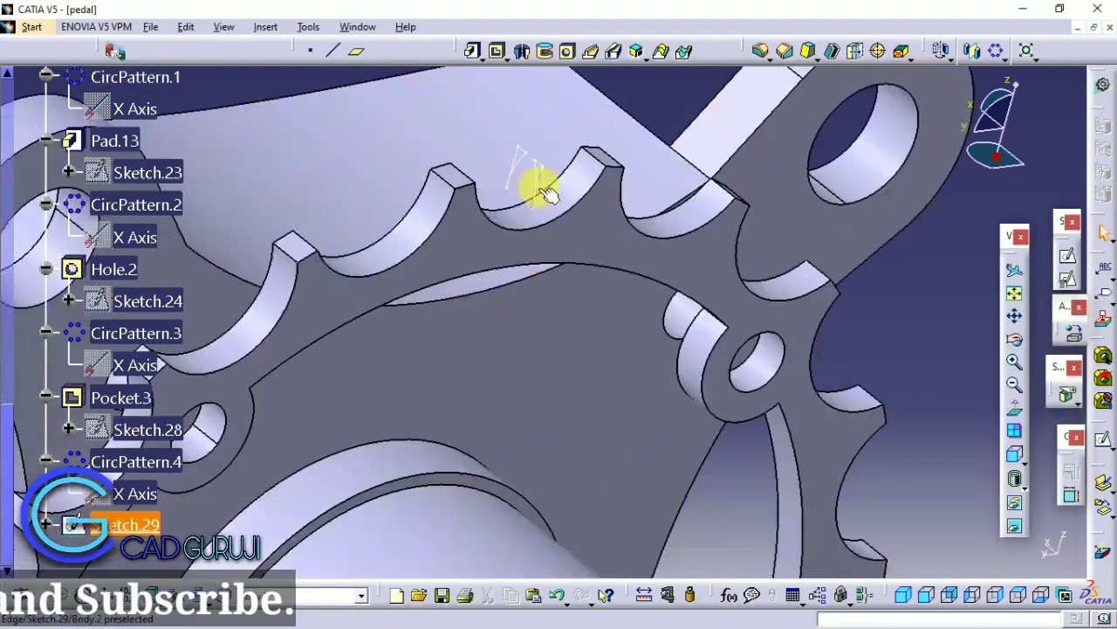
Step: Edit Sketch.29 to constrain the tooth profile arcs, then return to the part
right_click(536, 180)
click(541, 179)
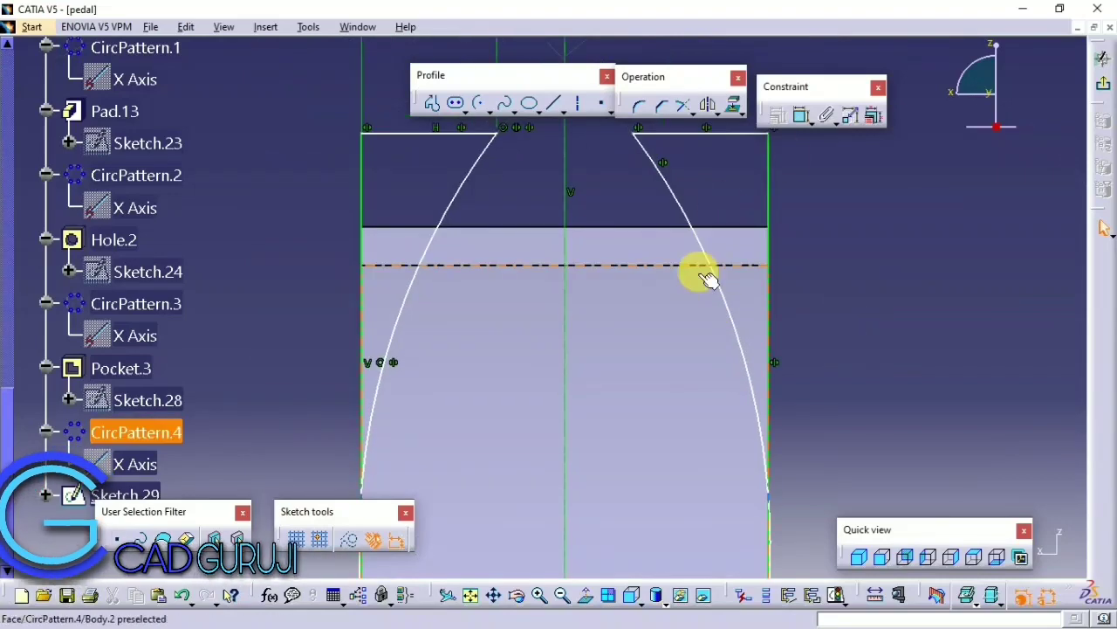
click(801, 115)
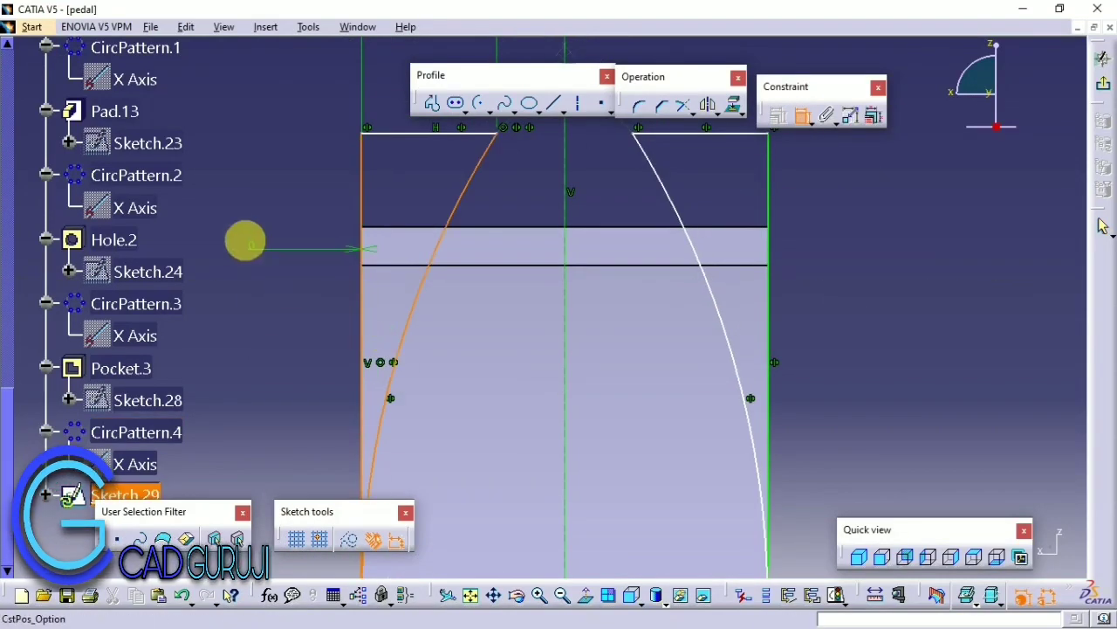
ctrl+middle_drag(304, 260, 852, 144)
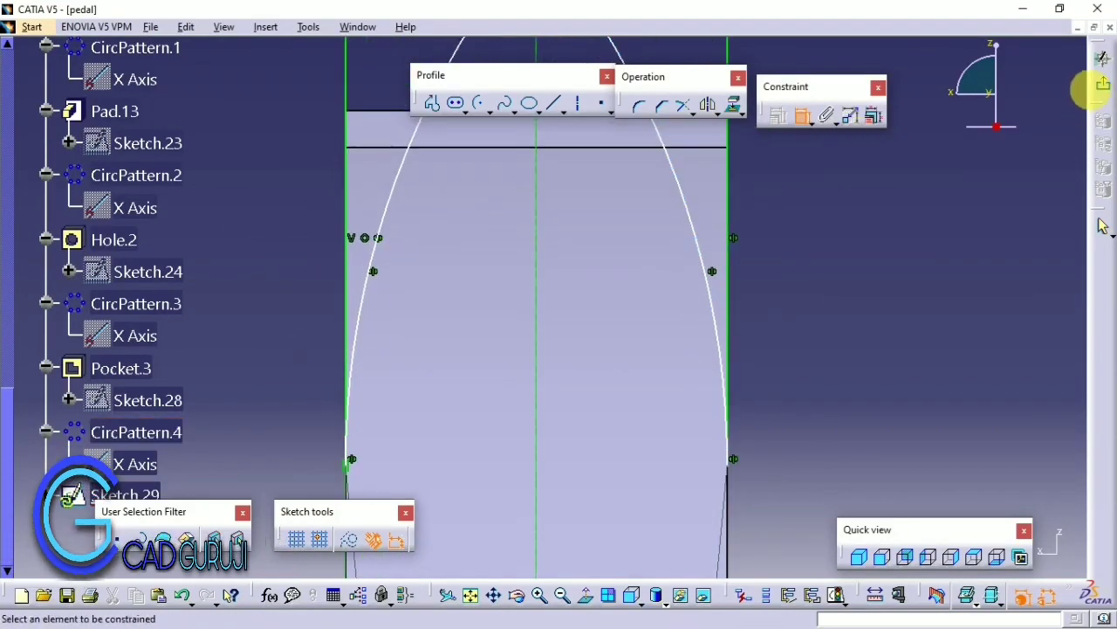
click(1103, 59)
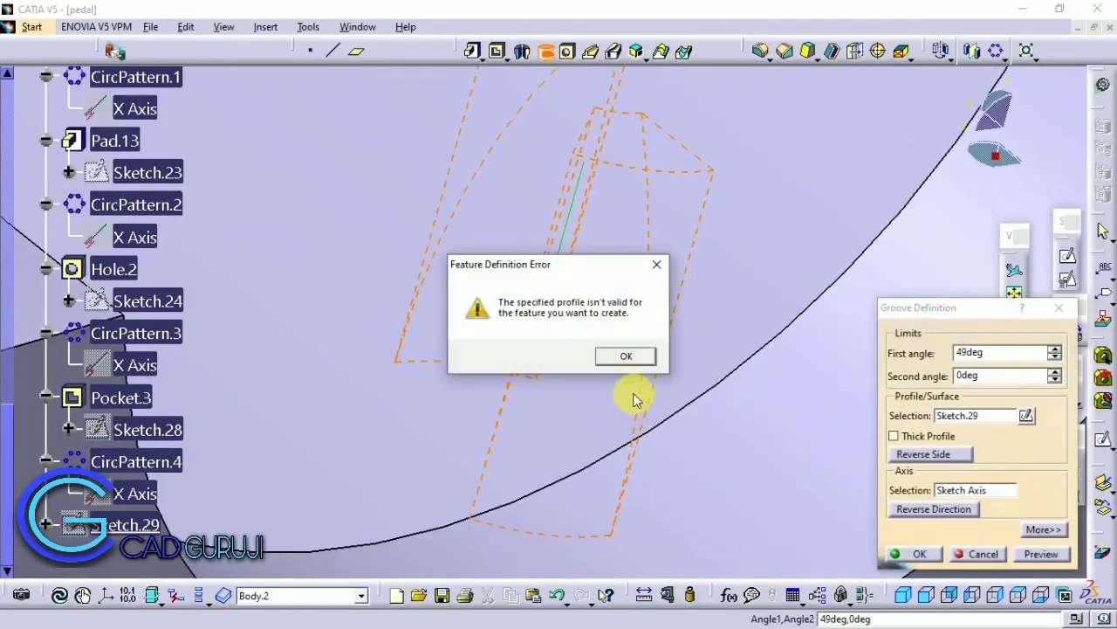
Step: Create Groove.3 revolving Sketch.29 a full 360° about Rotate.1\Axis.1
click(625, 357)
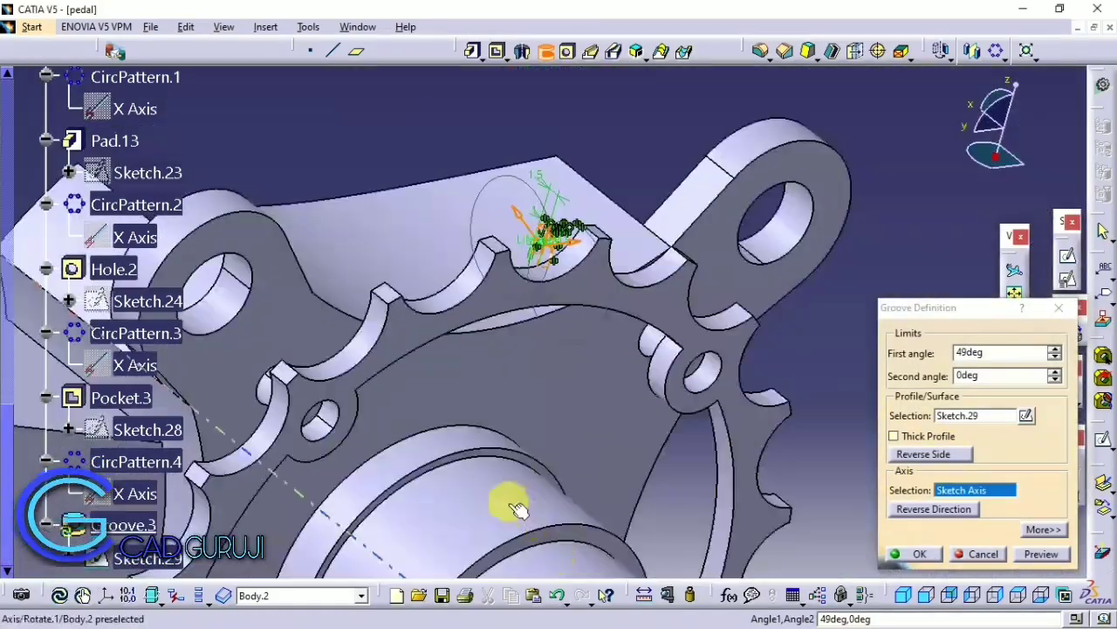
click(511, 512)
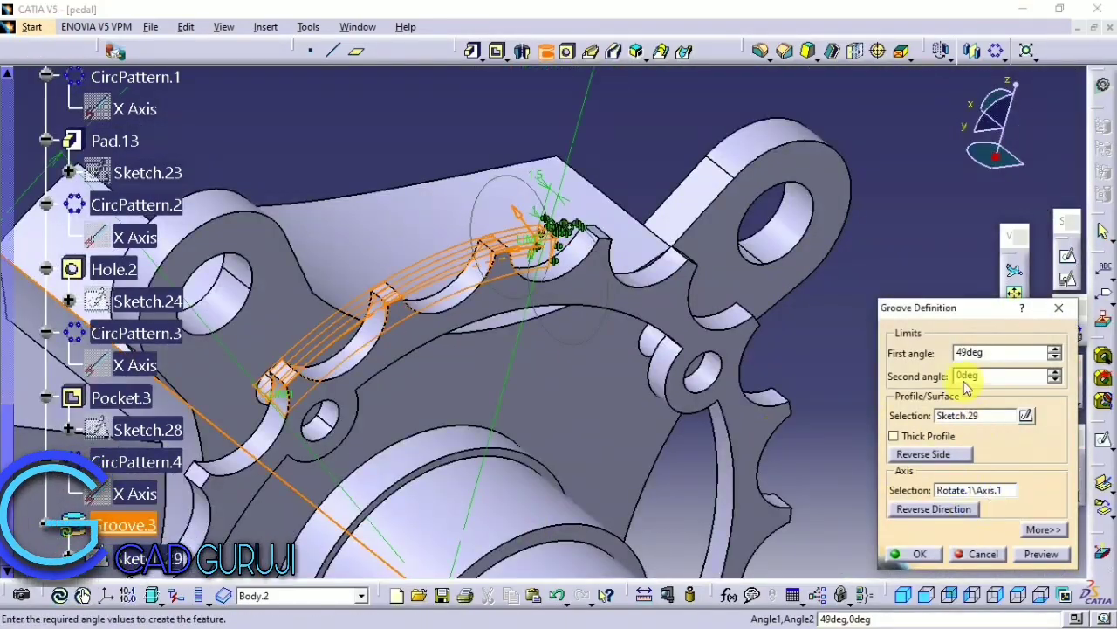
click(1007, 352)
text(360)
key(Return)
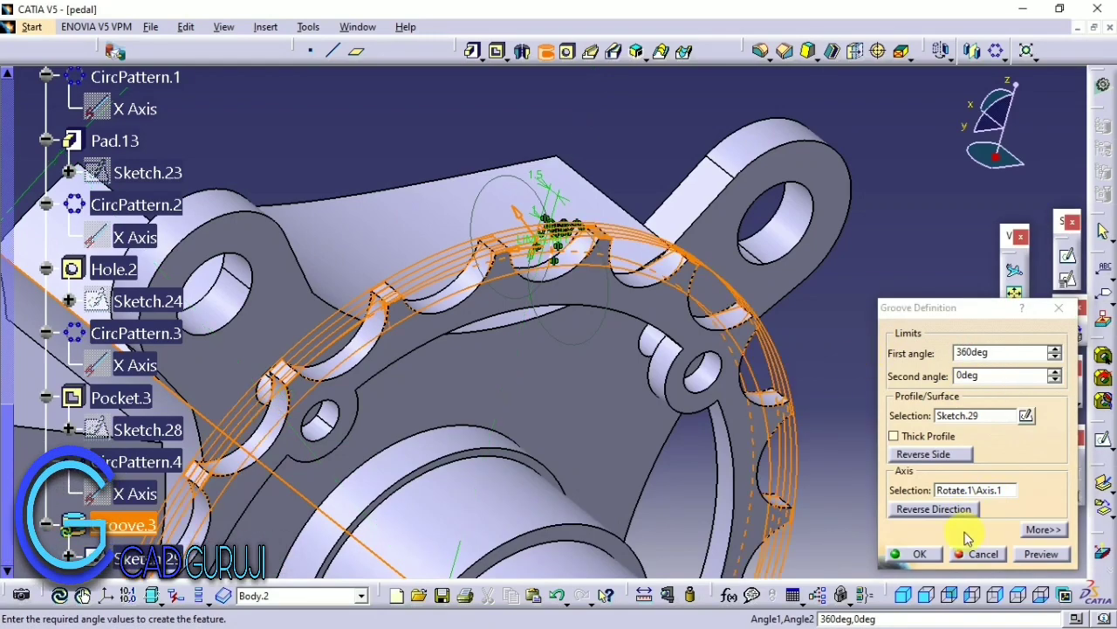
click(912, 553)
mouse_move(885, 466)
middle_down()
mouse_move(655, 328)
mouse_move(311, 424)
mouse_move(444, 324)
mouse_move(472, 354)
middle_up()
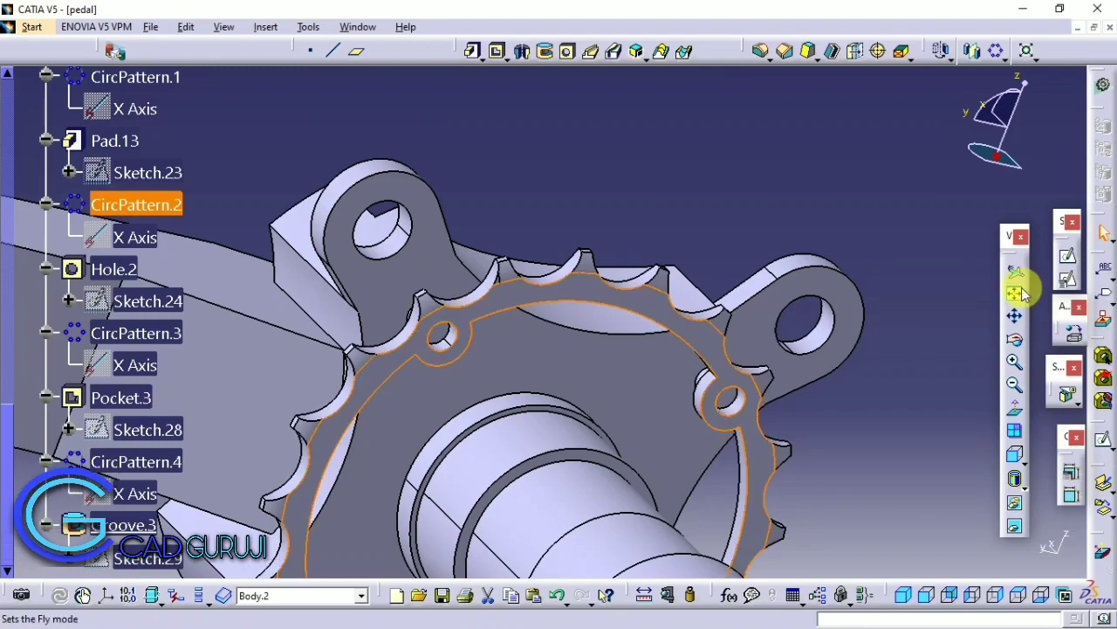
Step: Sketch on the gear face, project the Hole.2 edge, and draw a concentric circle
click(860, 362)
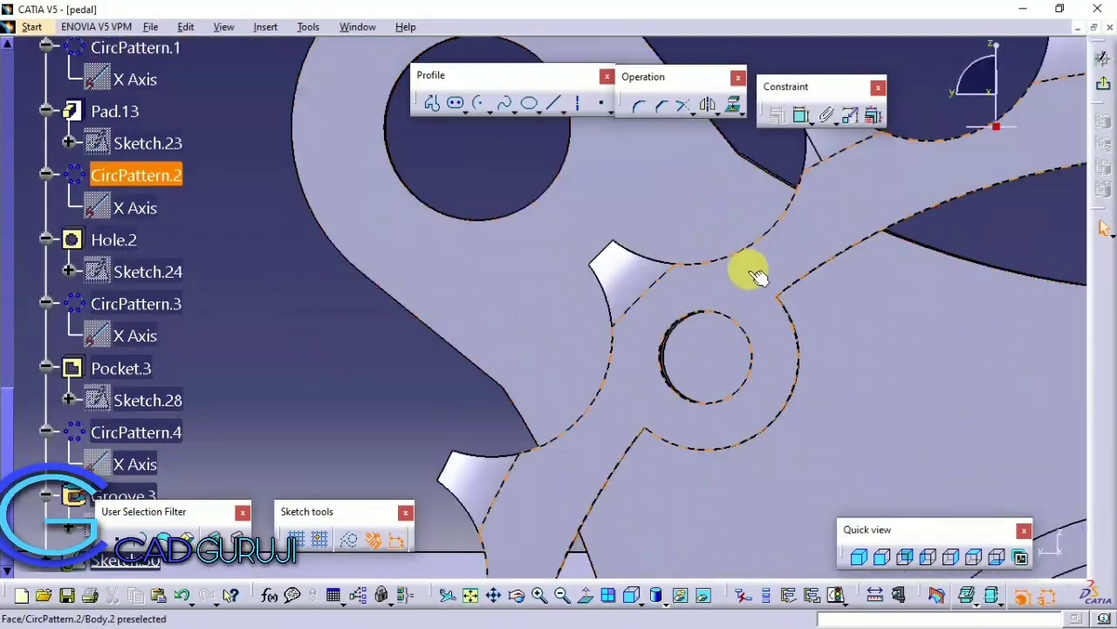
click(732, 105)
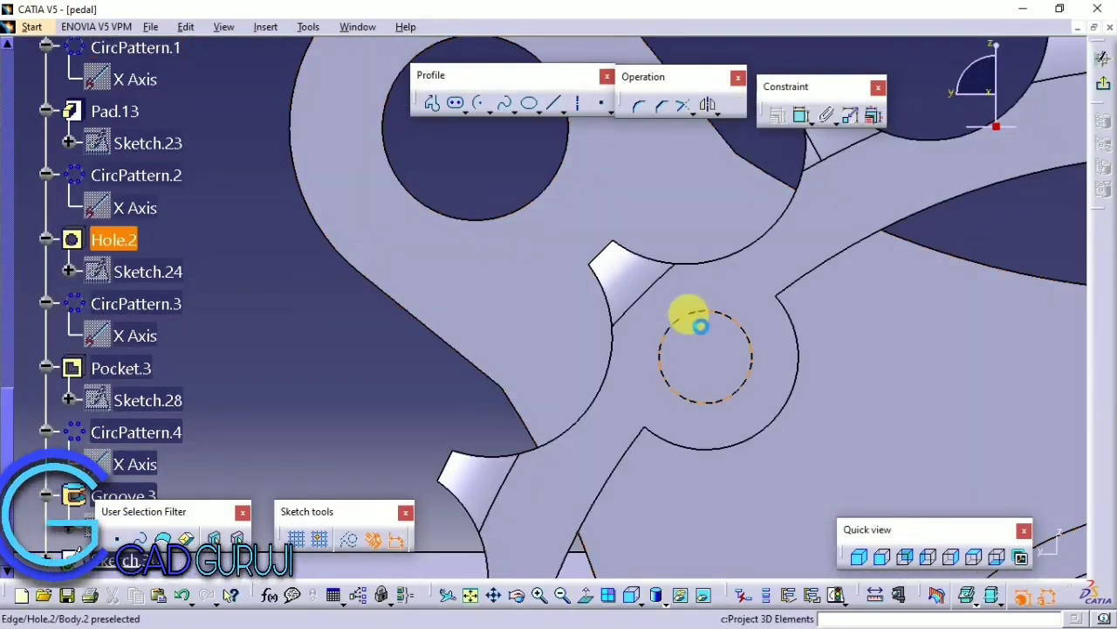
click(701, 324)
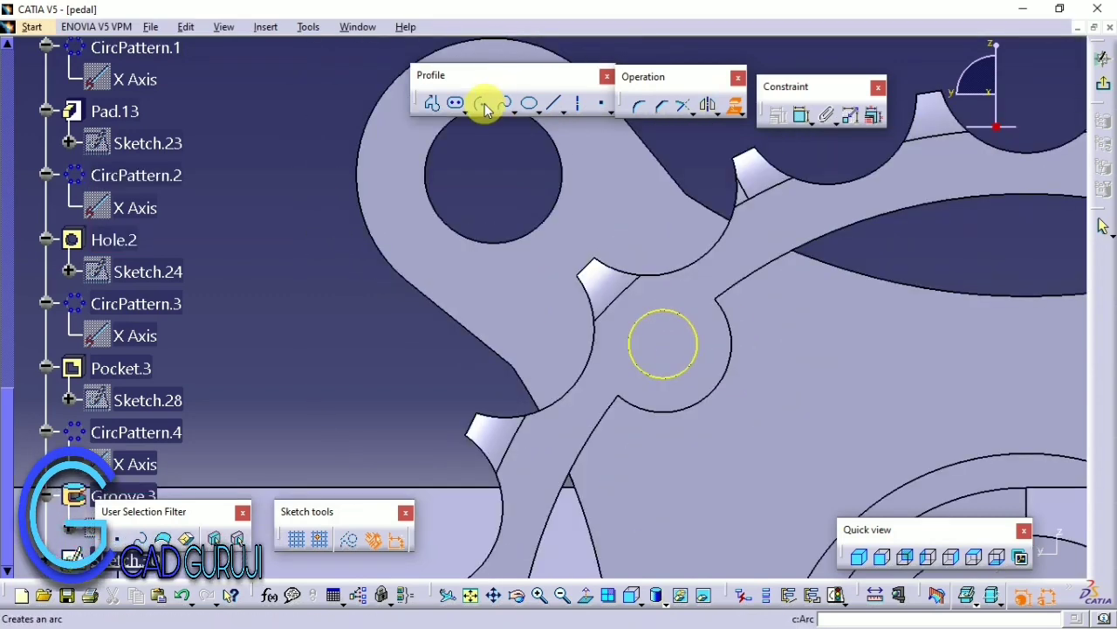
click(489, 111)
click(509, 119)
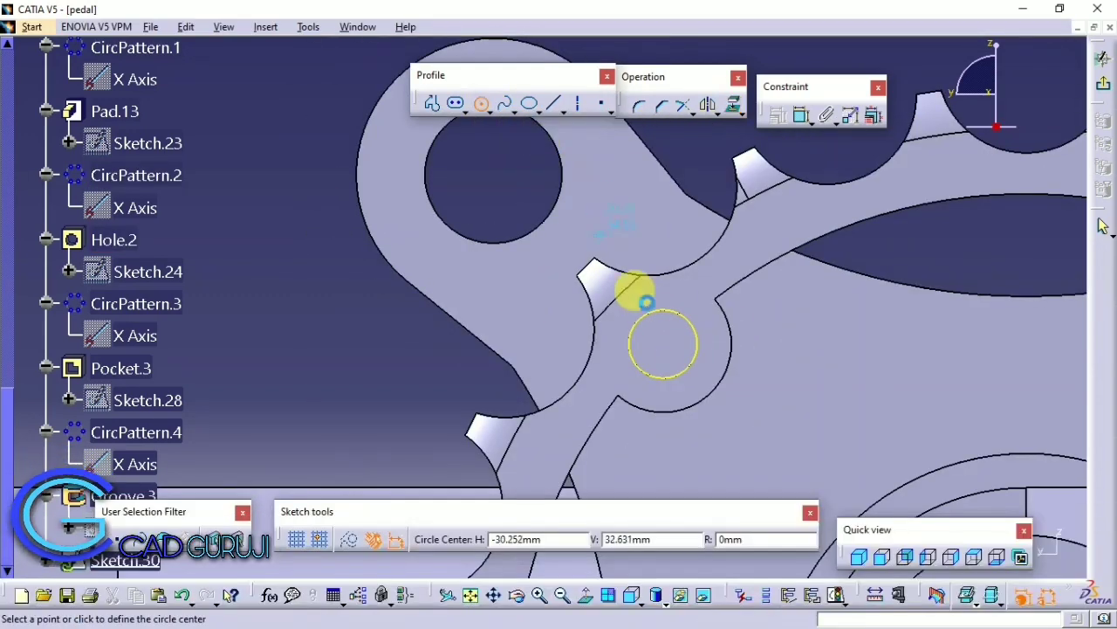
click(665, 347)
click(644, 303)
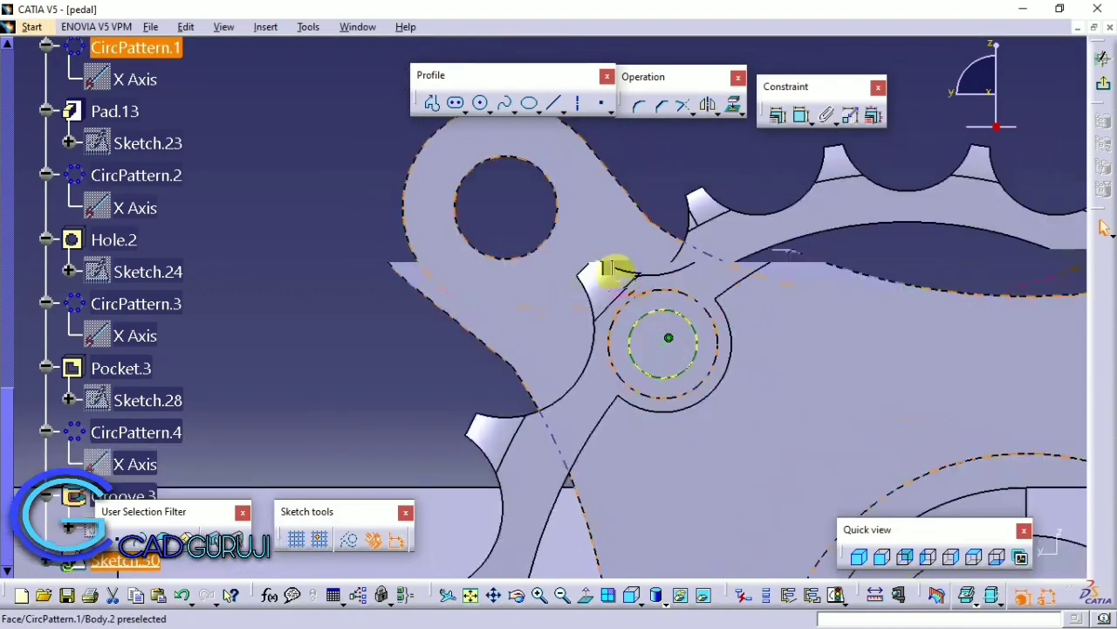
Step: Give the circle a 4 mm radius and pad Sketch.30 3 mm
click(800, 114)
click(597, 301)
double_click(502, 377)
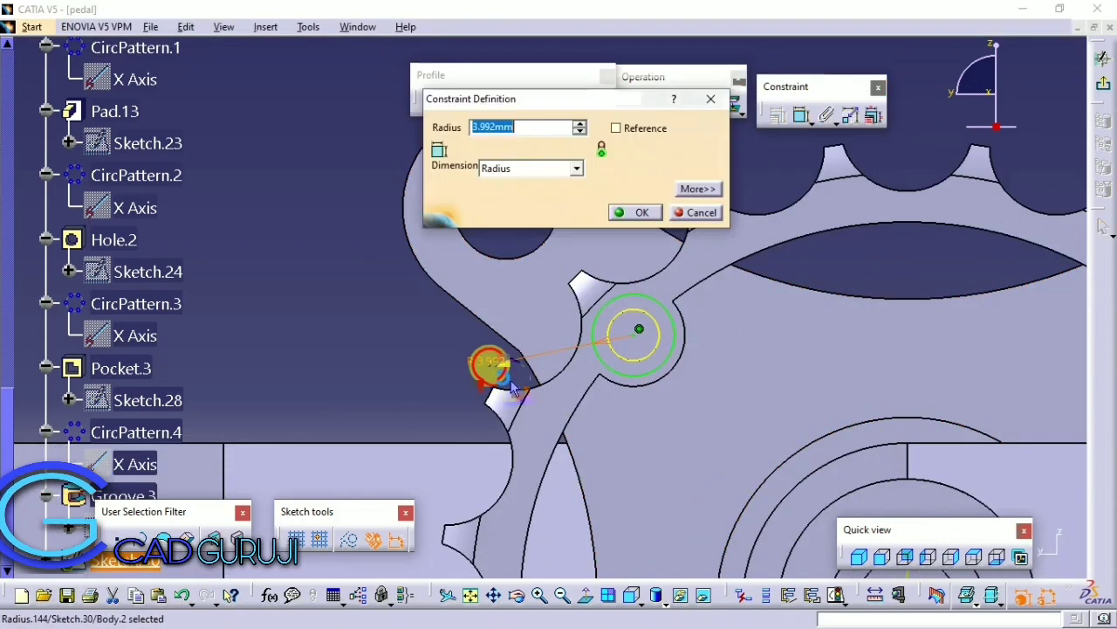
text(4)
key(Return)
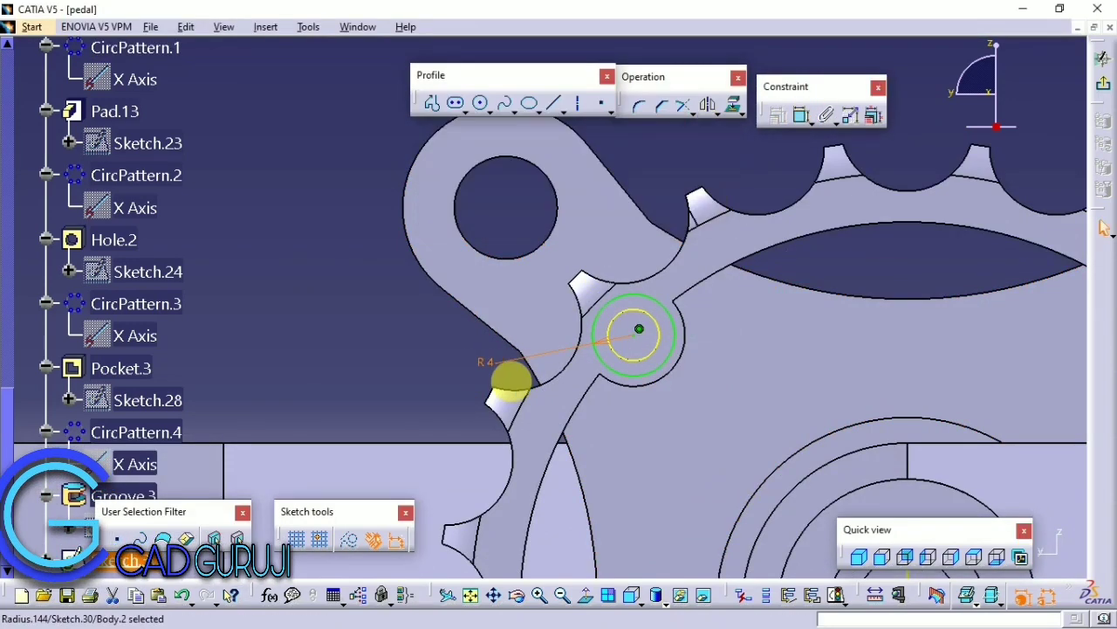
click(1105, 91)
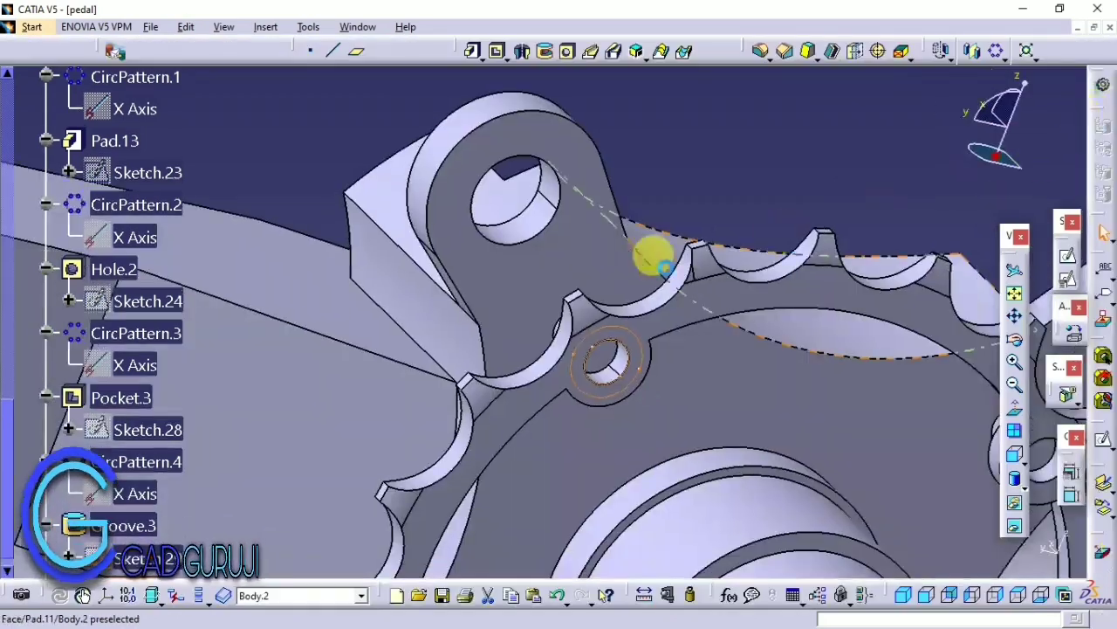
click(472, 58)
middle_drag(516, 250, 657, 244)
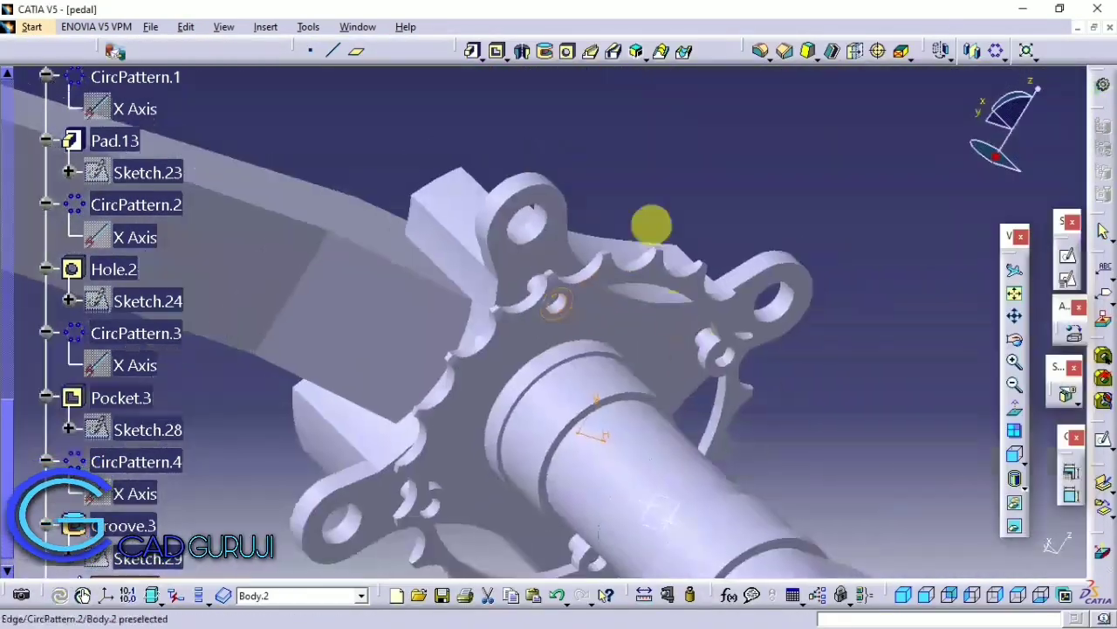
Step: Start a Multi-Pad on the two-ring sketch with a 20 mm first domain
click(479, 52)
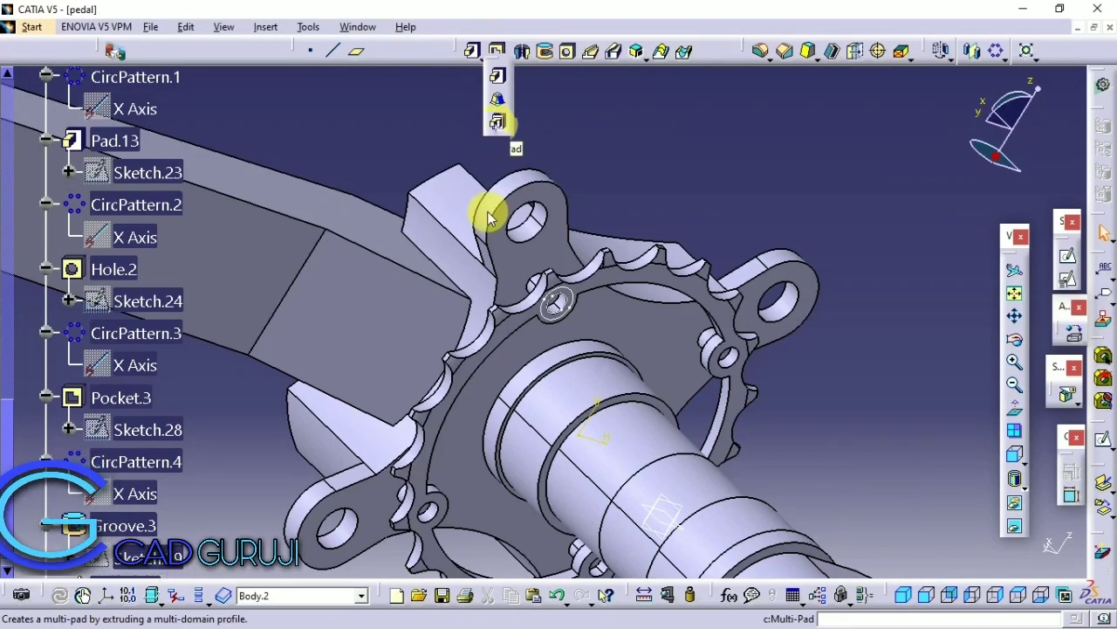
click(497, 122)
mouse_move(533, 223)
middle_down()
mouse_move(579, 319)
mouse_move(600, 261)
middle_up()
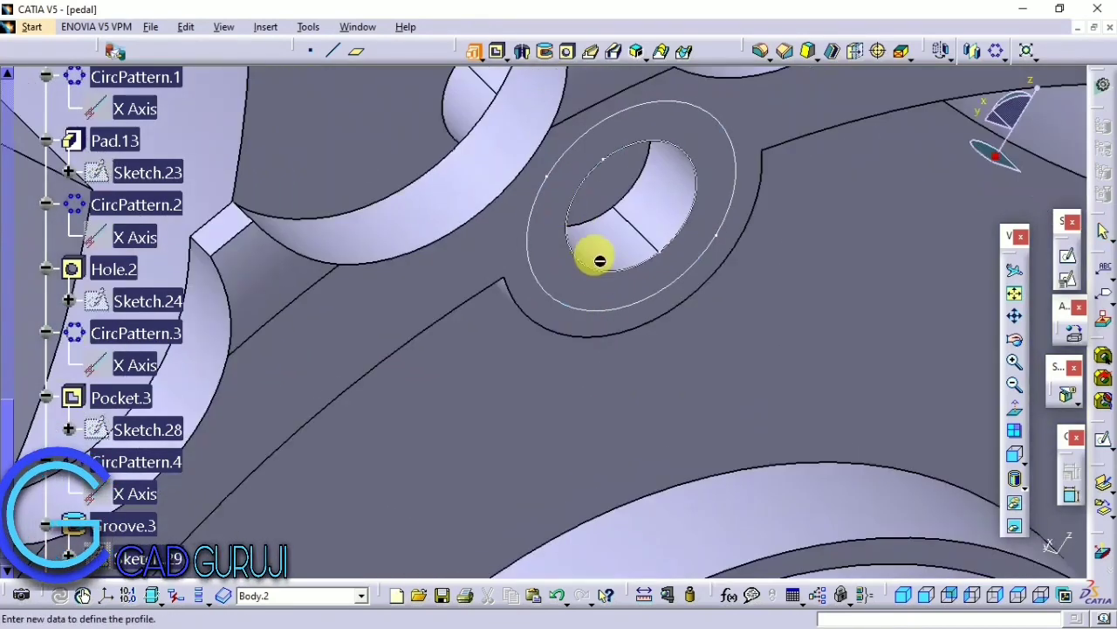
click(599, 272)
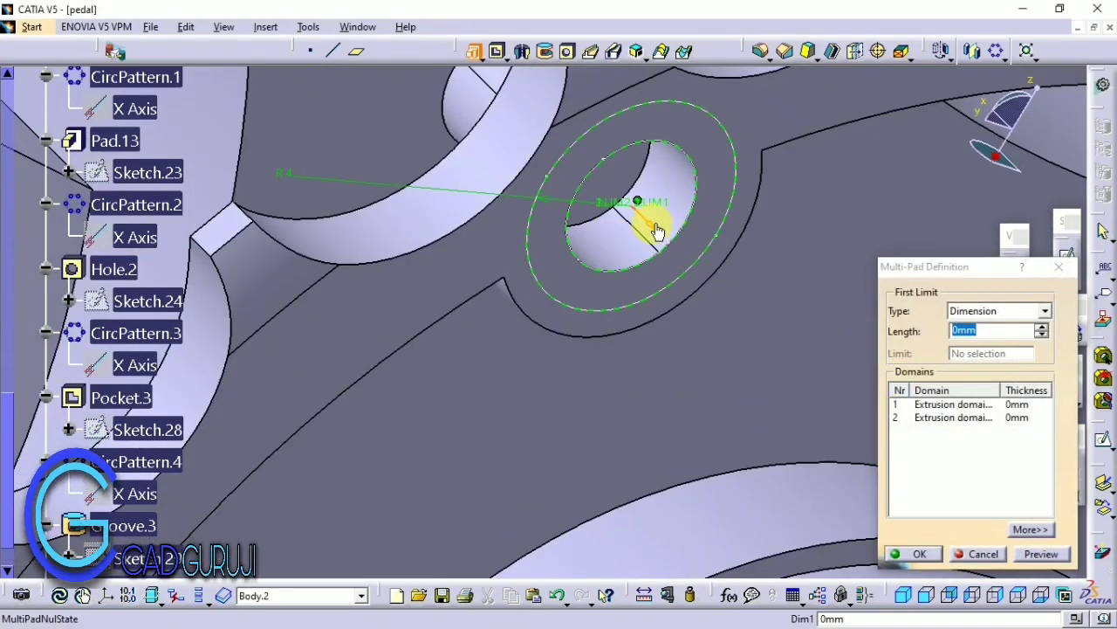
click(906, 407)
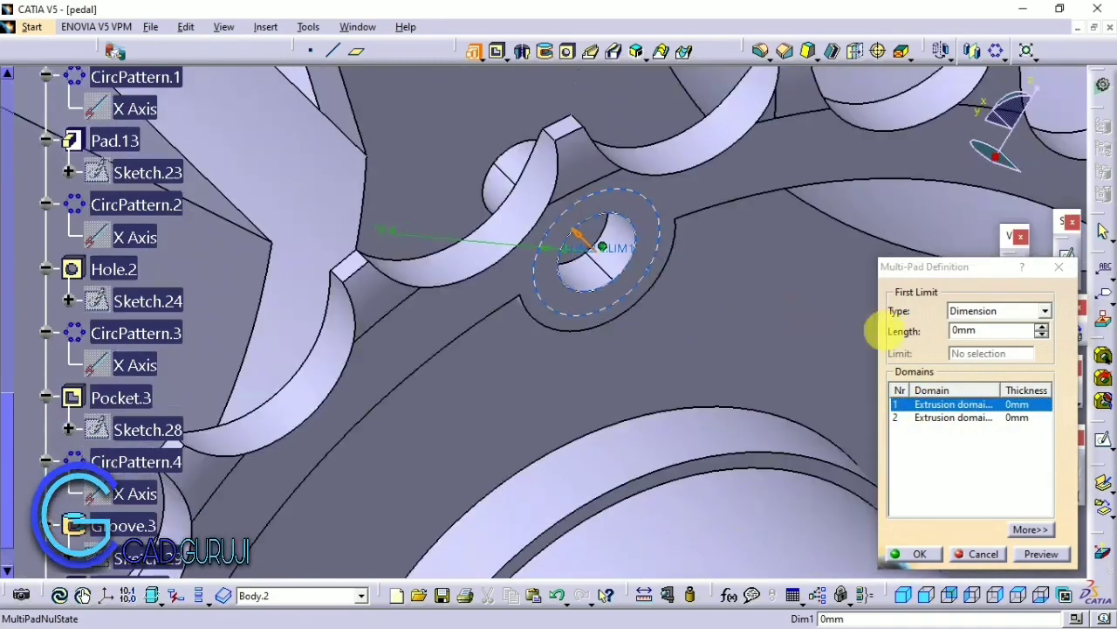
click(1002, 329)
text(20)
mouse_move(767, 268)
middle_down()
mouse_move(773, 142)
mouse_move(619, 125)
mouse_move(767, 347)
middle_up()
click(1044, 555)
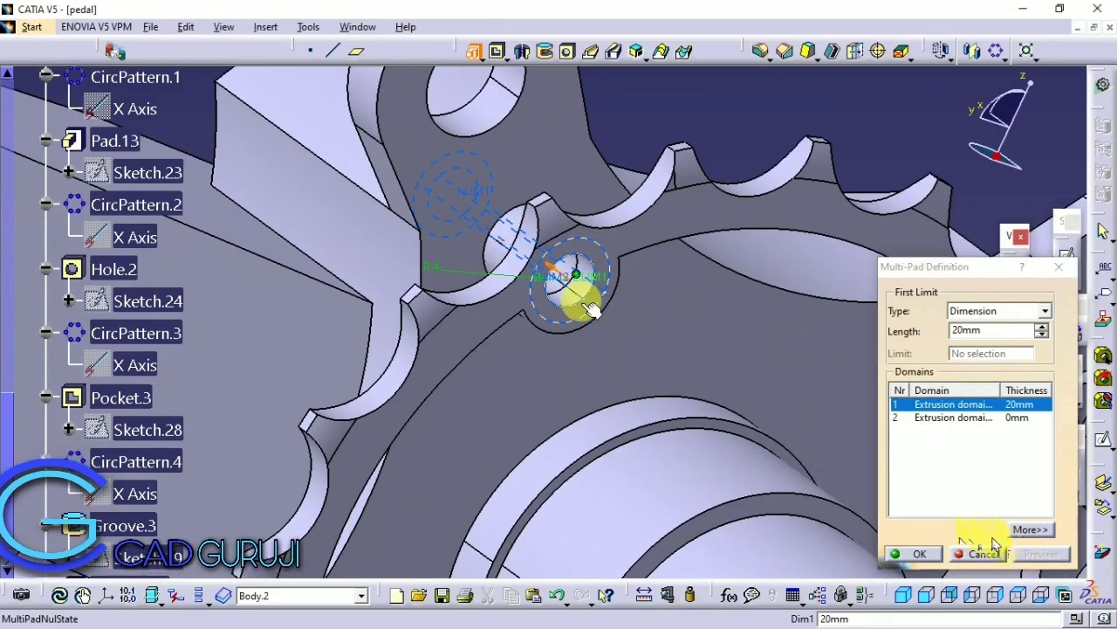
mouse_move(654, 299)
middle_down()
mouse_move(499, 236)
mouse_move(462, 236)
mouse_move(691, 324)
middle_up()
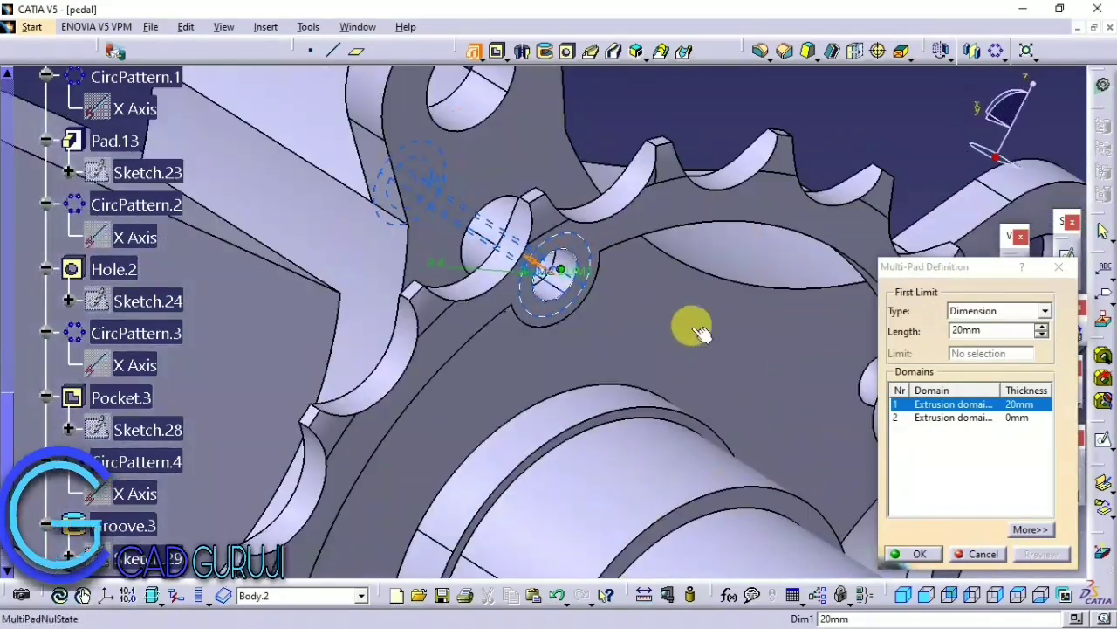
Step: Set the second domain to 5 mm, reverse the direction, and create the Multi-Pad
click(936, 419)
click(533, 267)
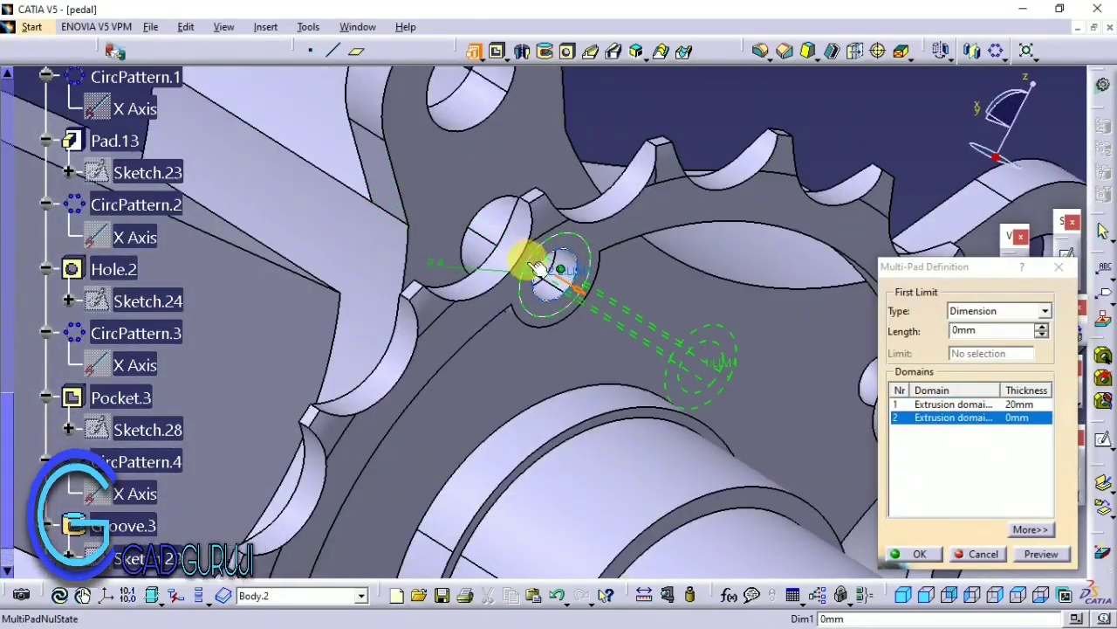
text(10)
key(Return)
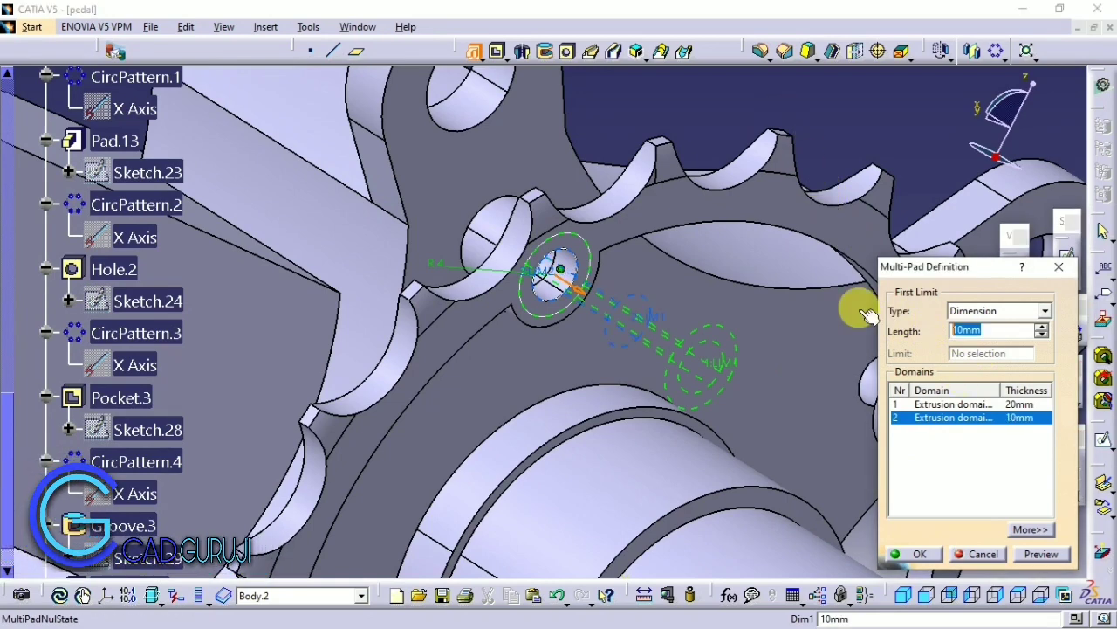
text(5)
click(1040, 555)
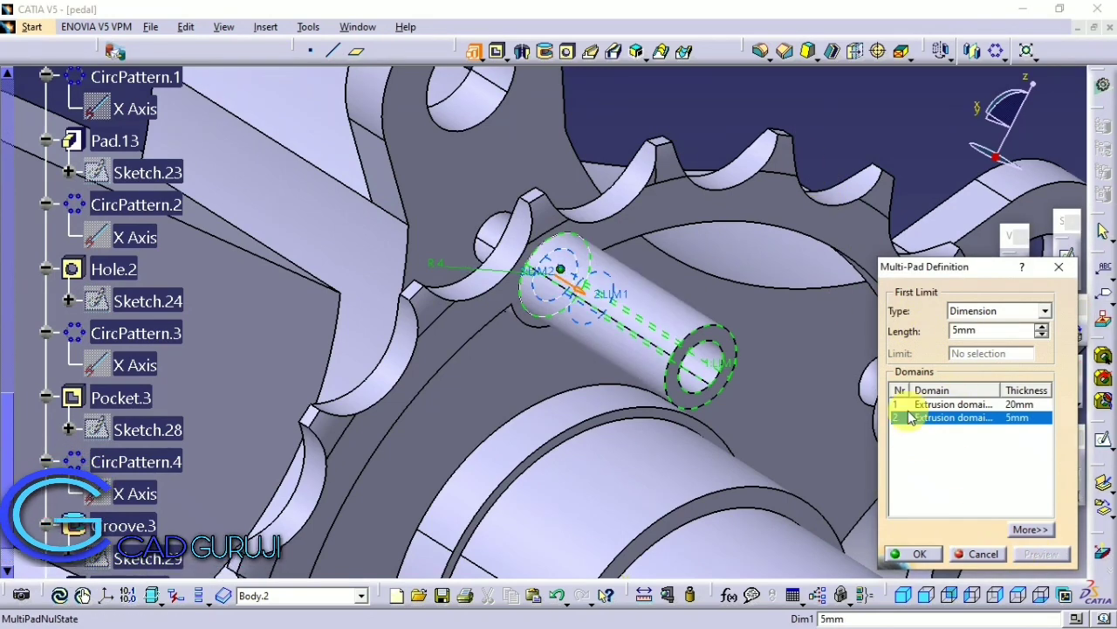
click(583, 289)
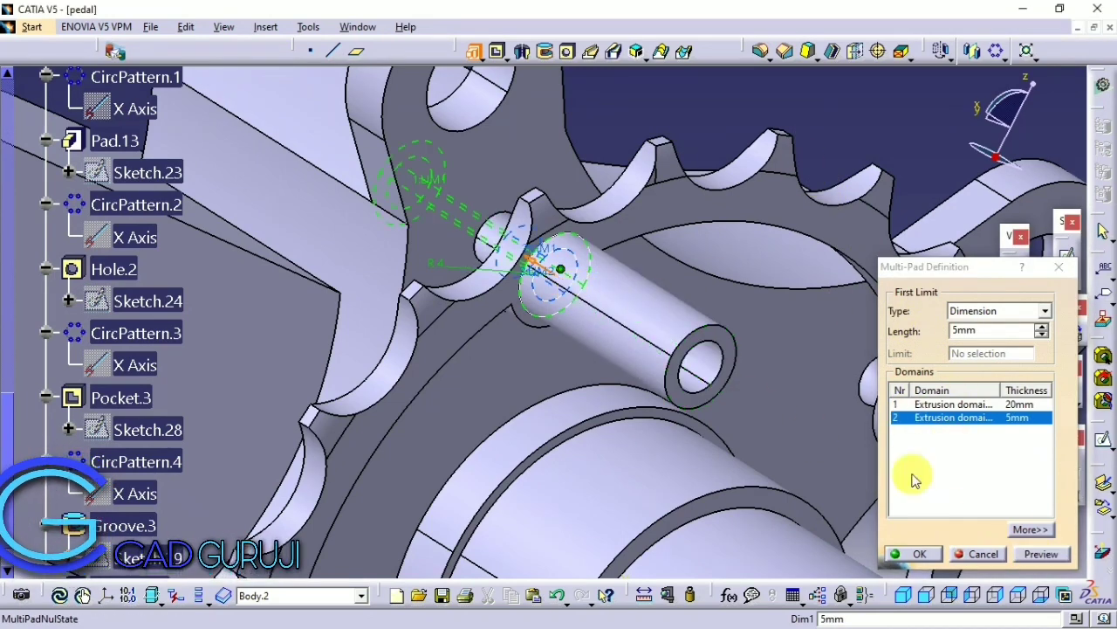
click(1041, 556)
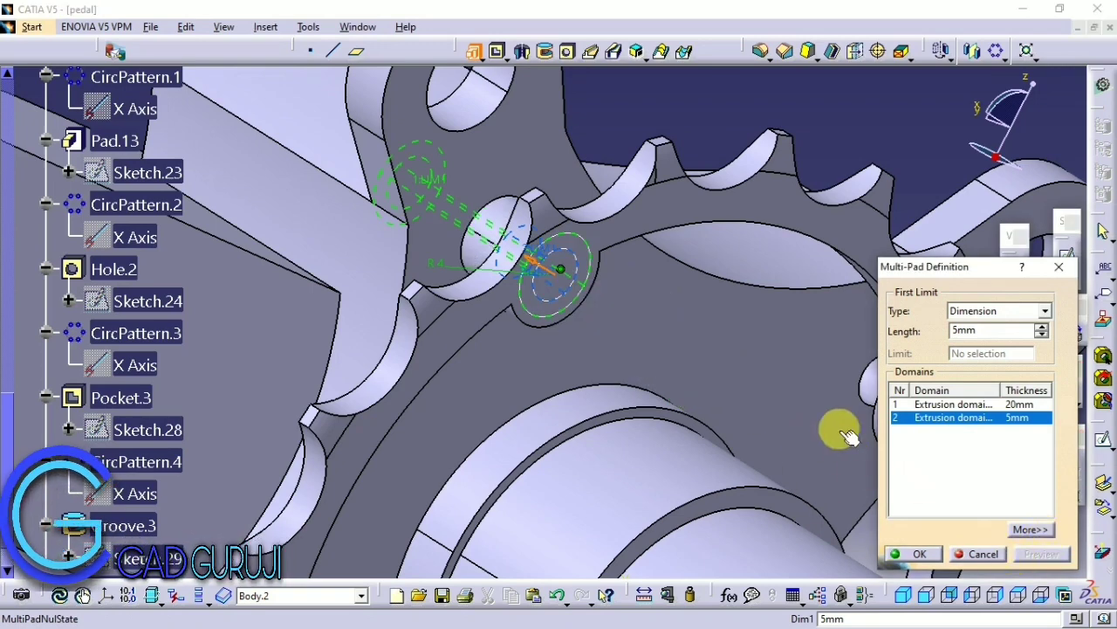
key(Return)
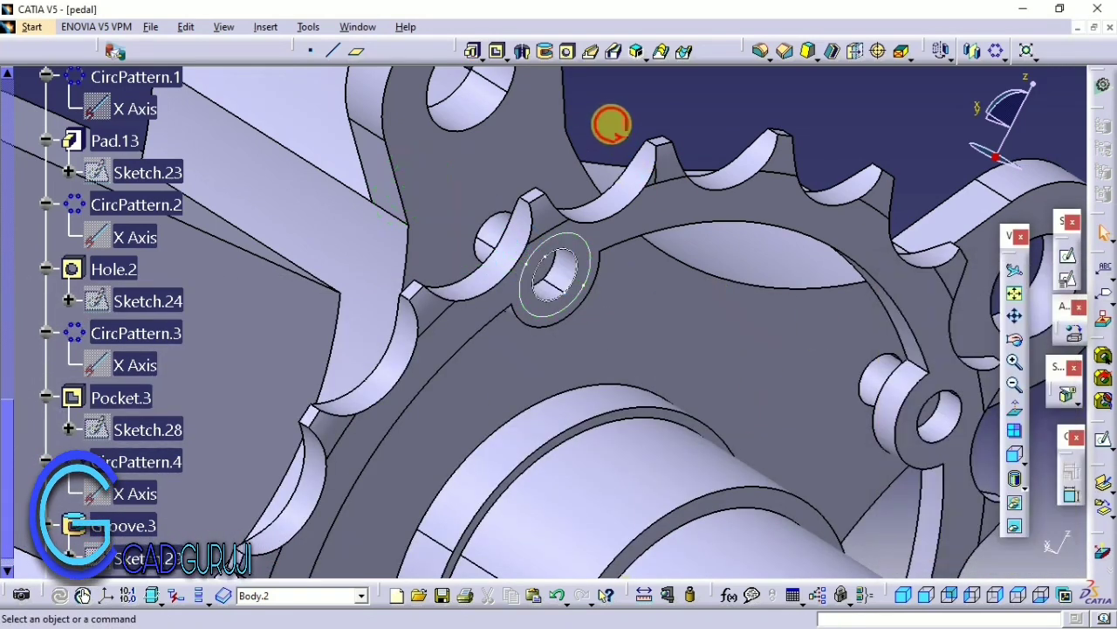
Step: Review Sketch.30's circle in the Sketcher, then define a 3 mm pad from it
right_click(594, 275)
click(646, 452)
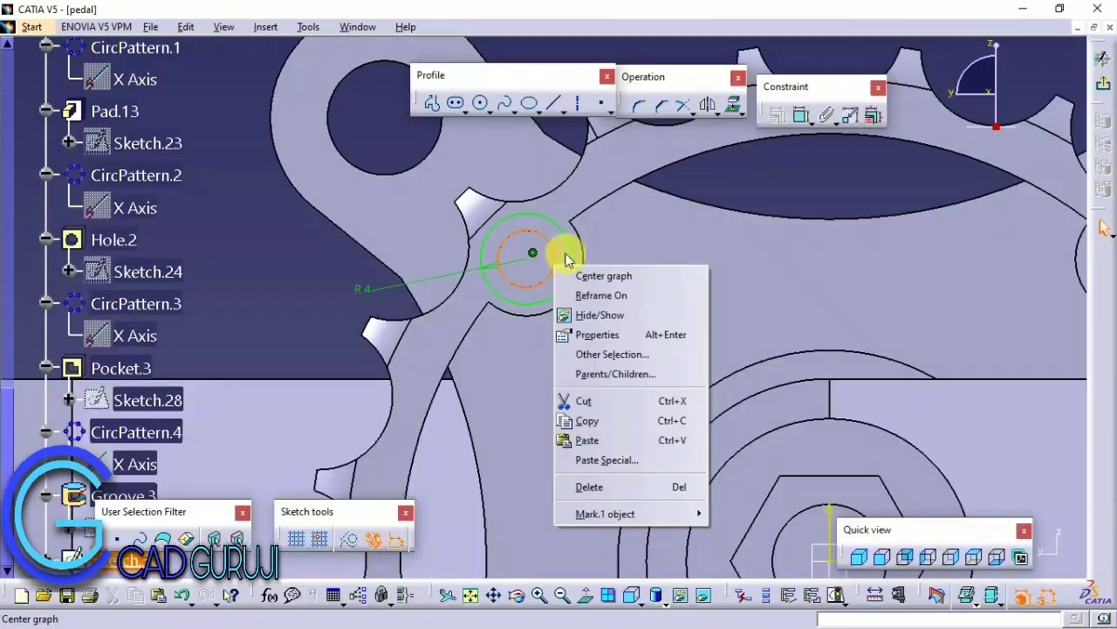
right_click(550, 225)
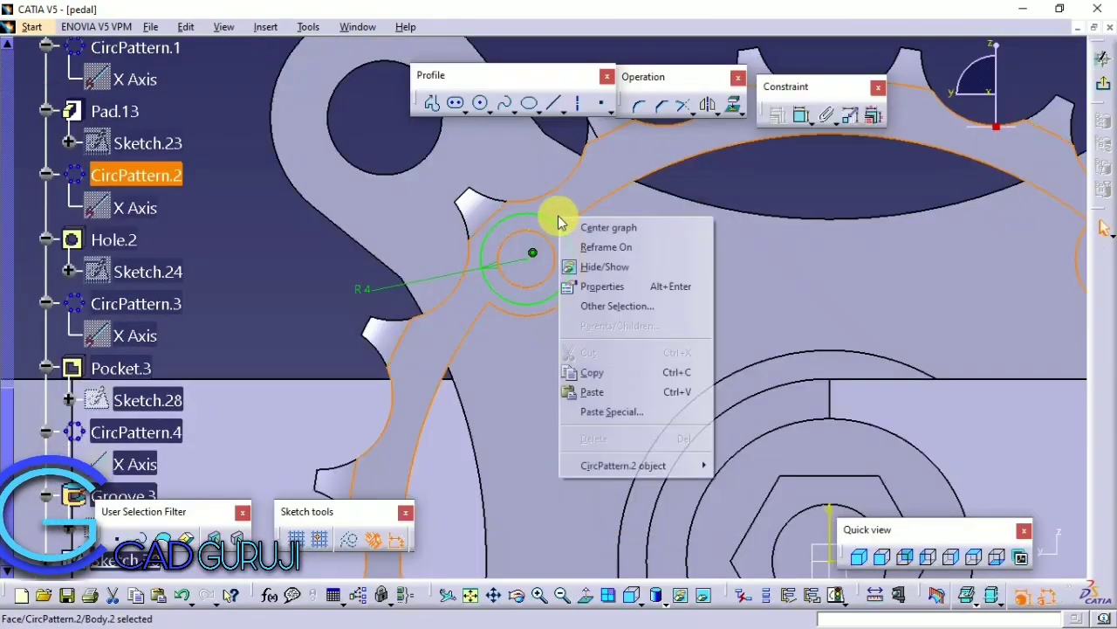
key(Escape)
click(1103, 83)
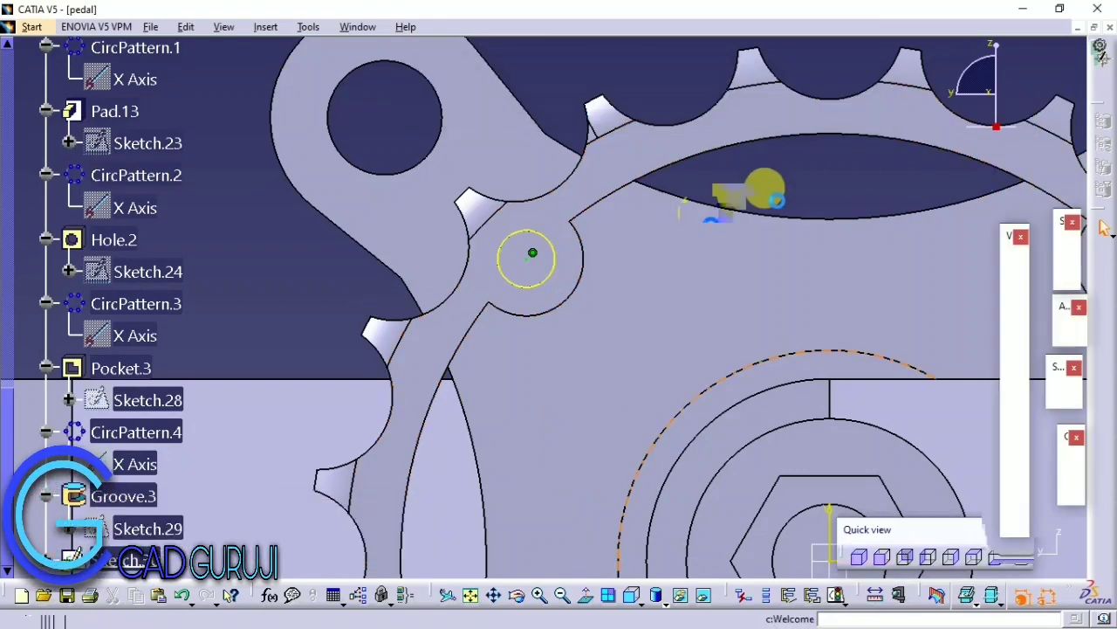
click(472, 51)
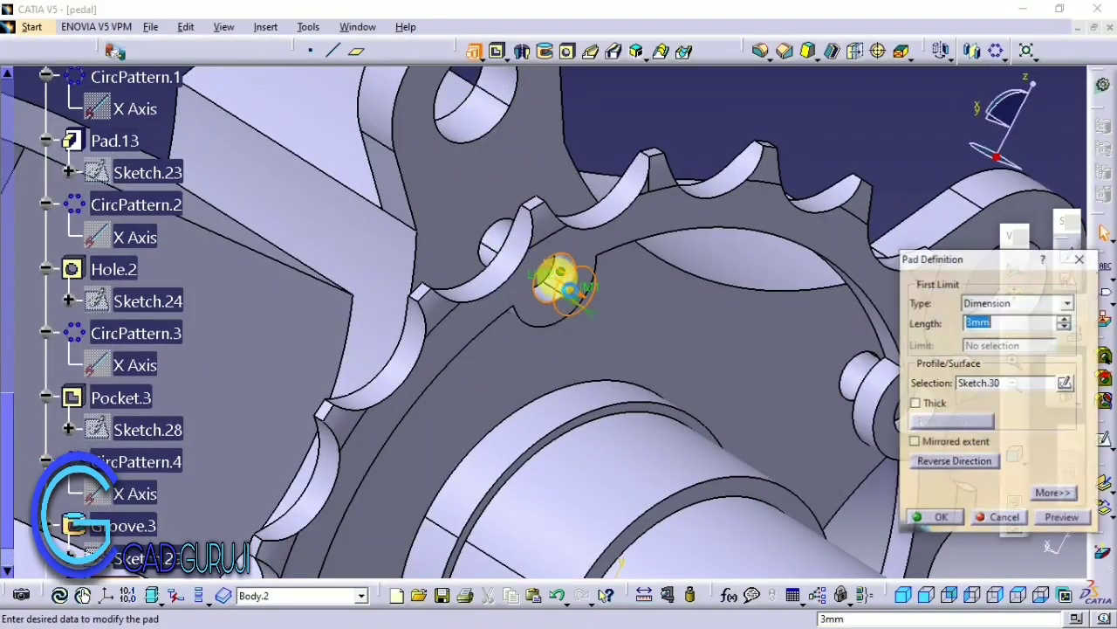
Step: Pad Sketch.30 with a 20mm first limit and 0mm second limit, creating Pad.14
click(1052, 493)
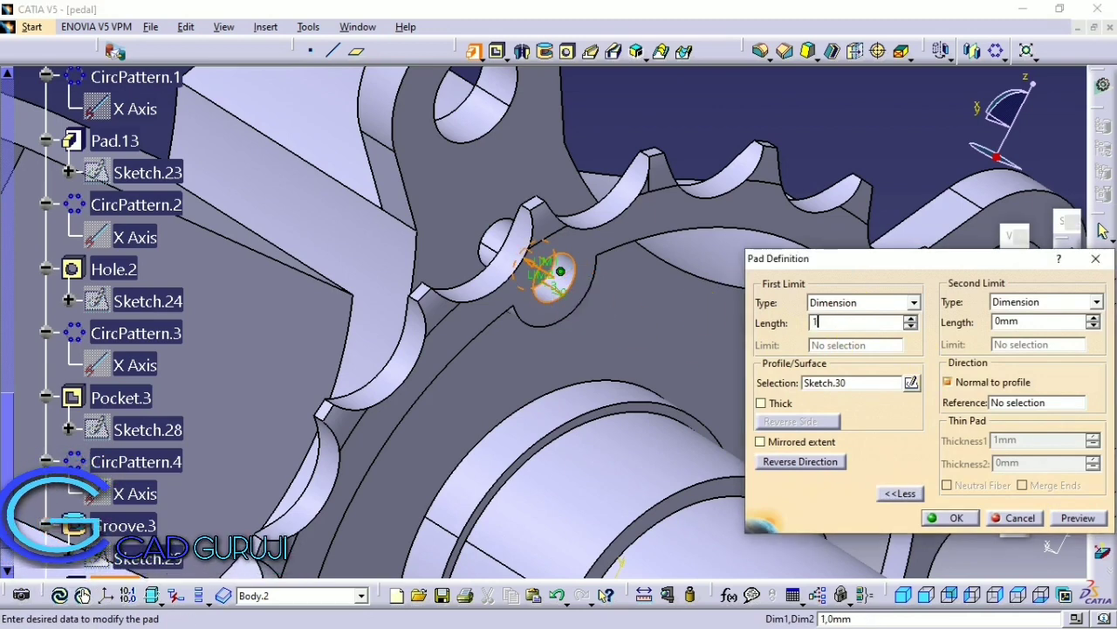
text(20)
click(784, 240)
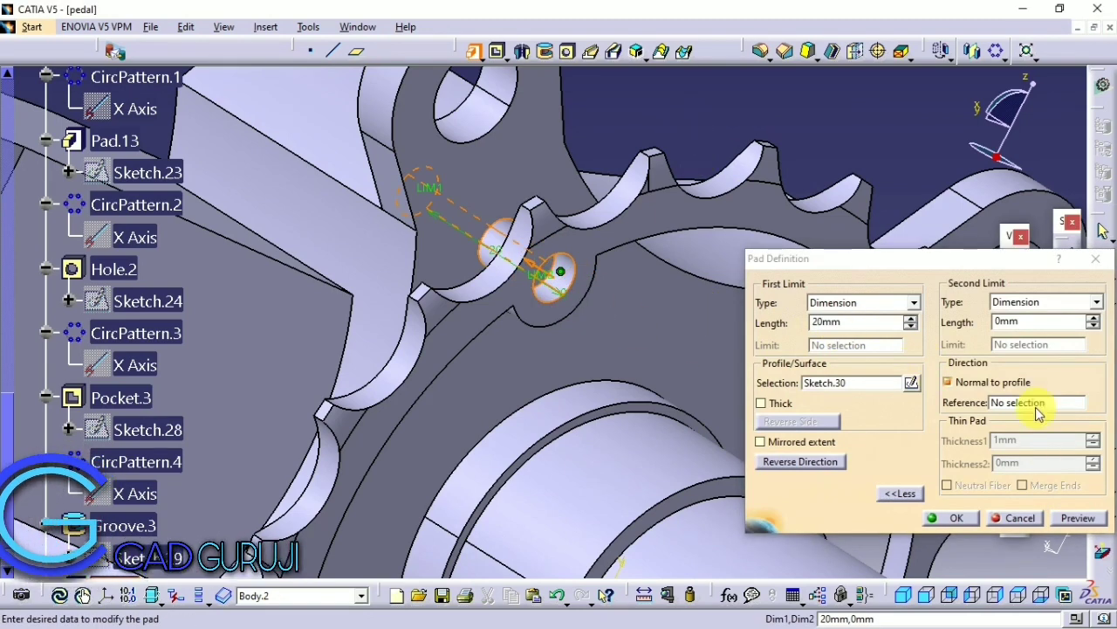
double_click(1005, 321)
click(957, 515)
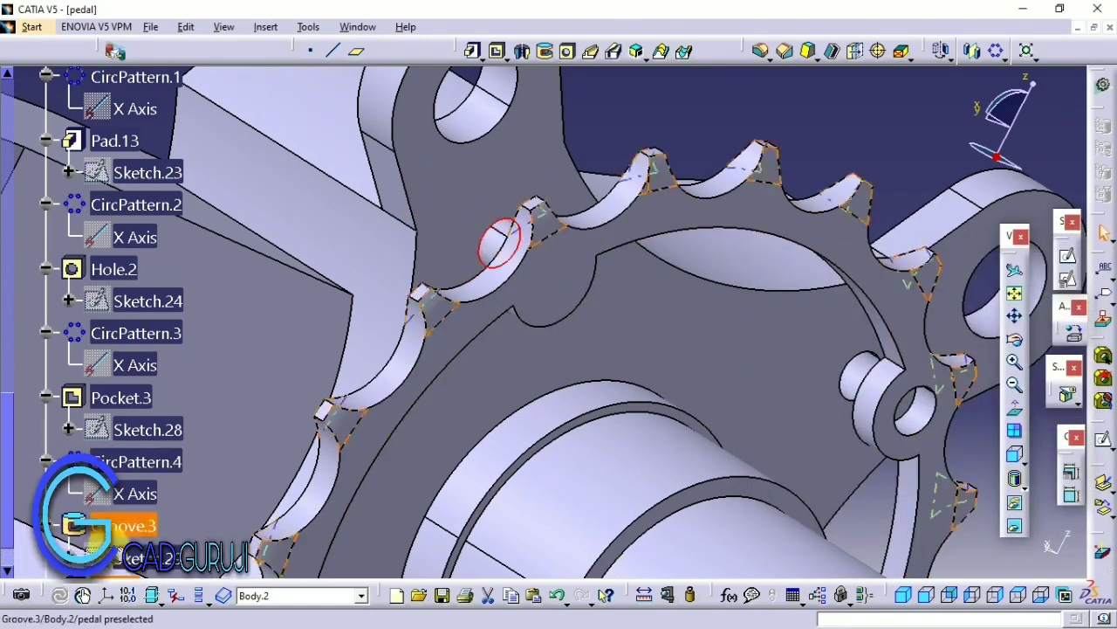
Step: Start a second pad on the selected face, accepting the extrusion direction prompt
scroll(156, 419, down, 3)
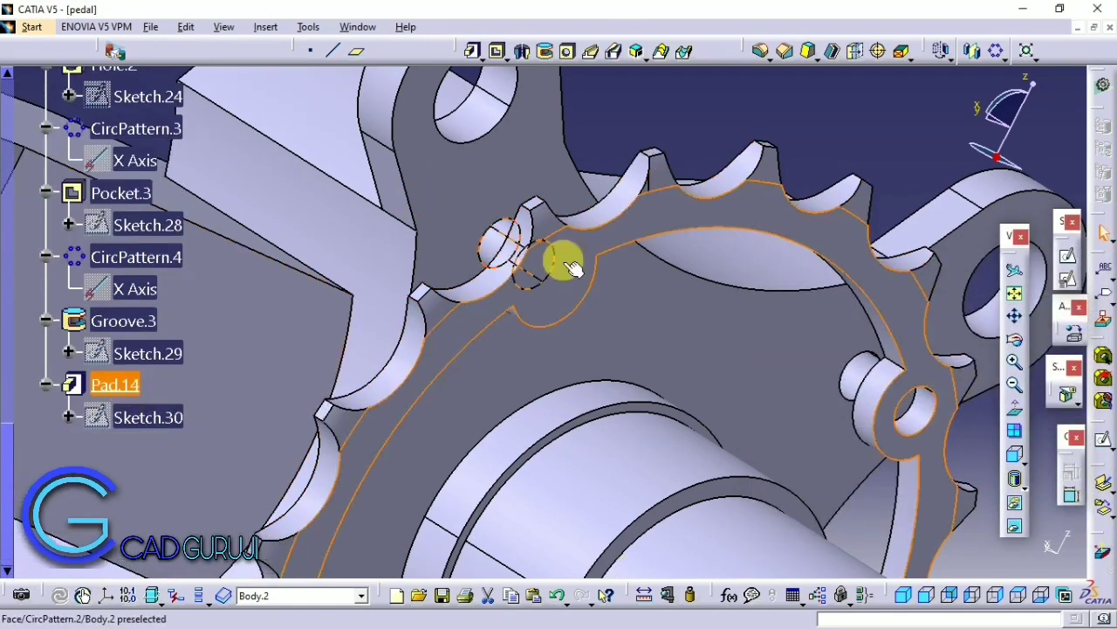
click(476, 52)
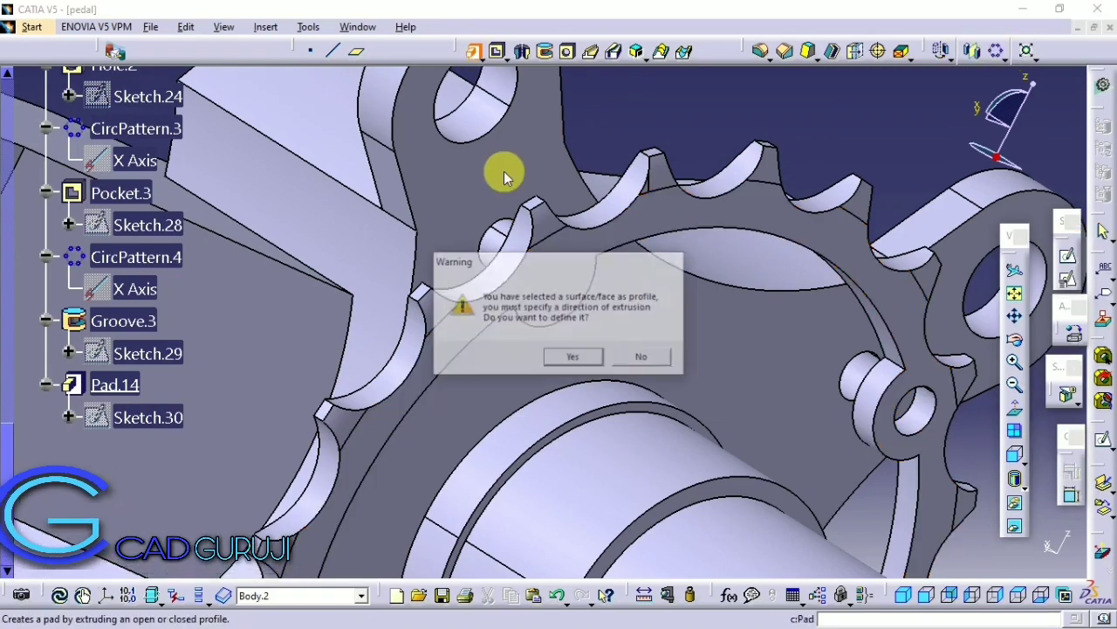
click(643, 357)
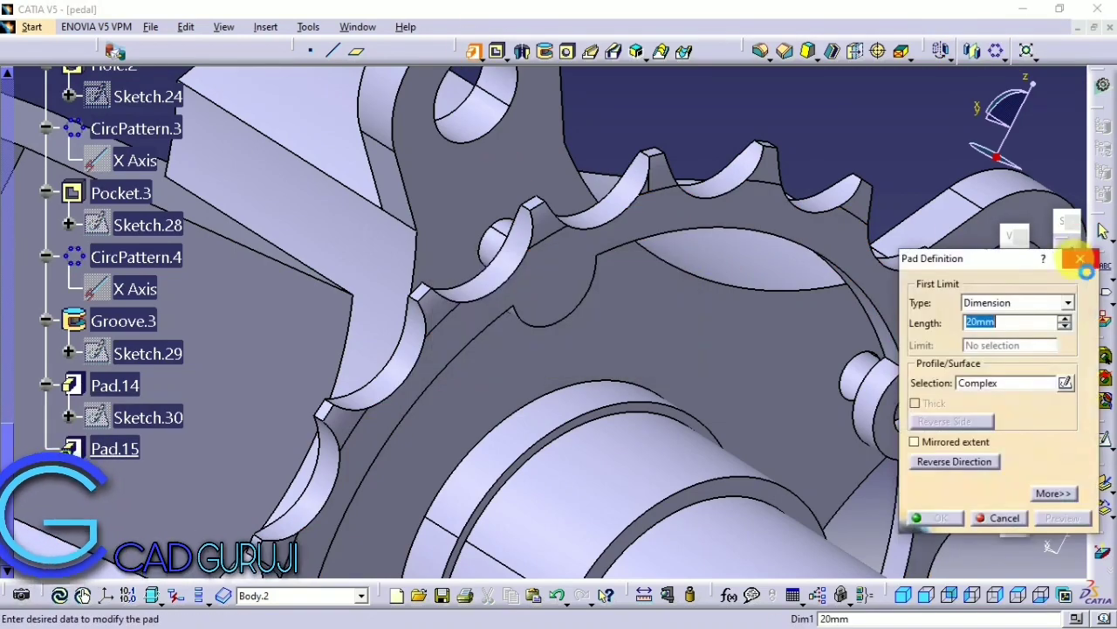
Step: Cancel the face pad and sketch a circle concentric with the hole ring
click(522, 305)
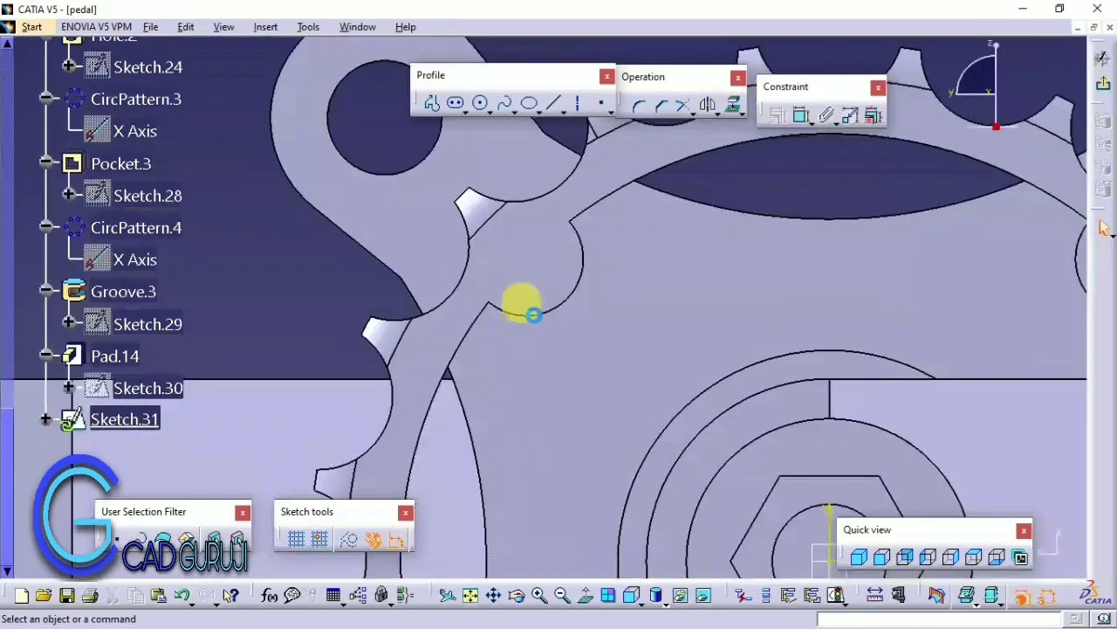
click(481, 105)
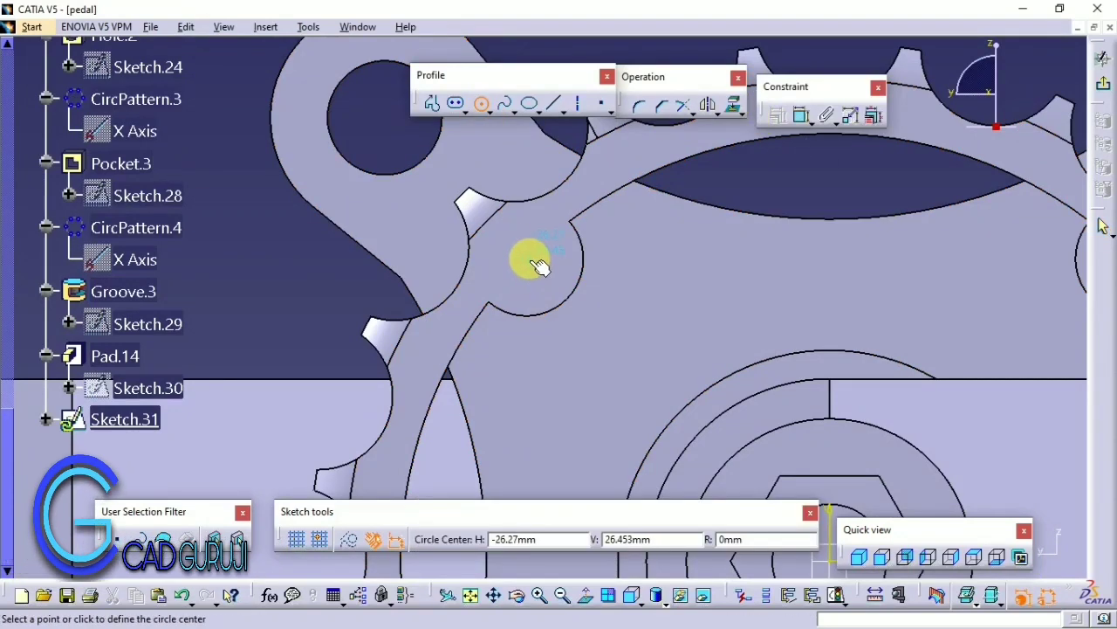
click(500, 246)
click(802, 115)
click(551, 279)
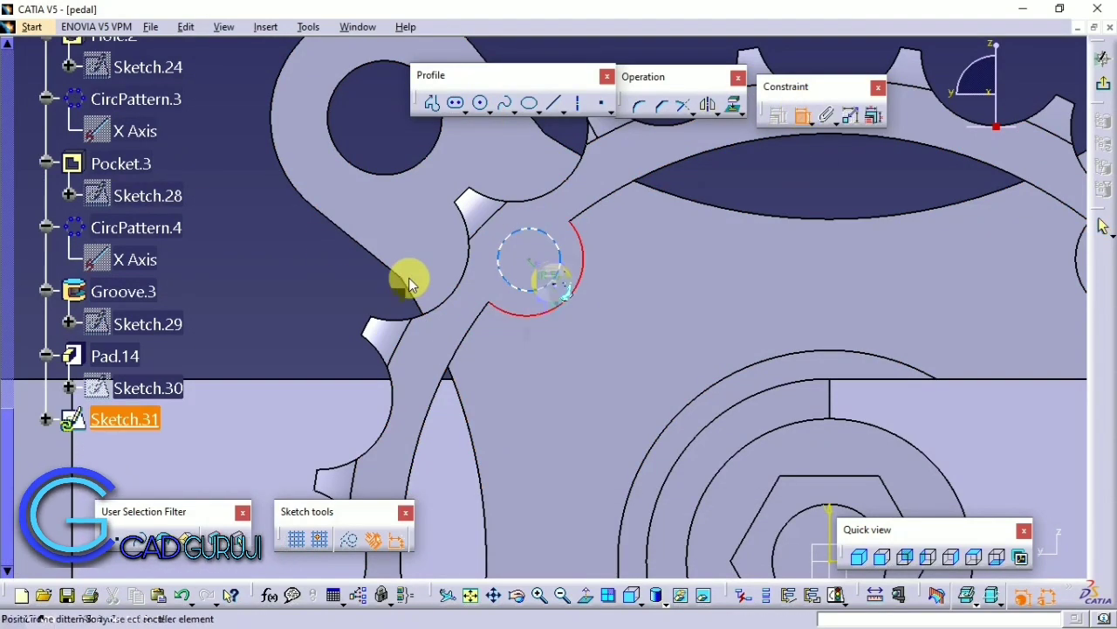
right_click(315, 236)
click(349, 357)
Step: Give the circle a 4mm radius and pad Sketch.31 5mm as Pad.15
click(562, 274)
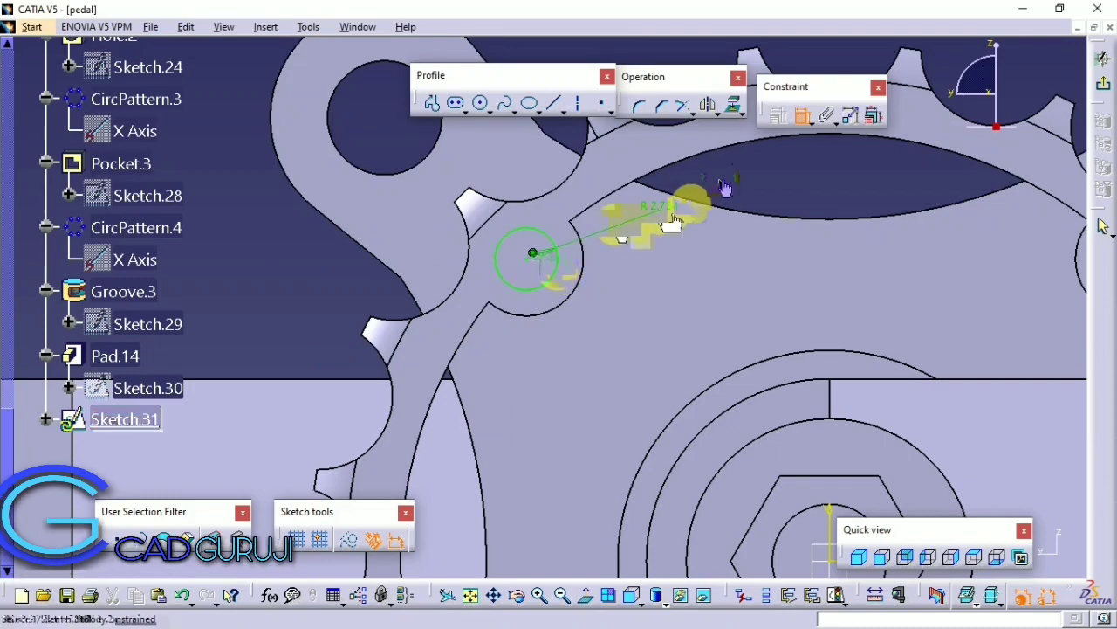
double_click(724, 184)
text(4)
key(Return)
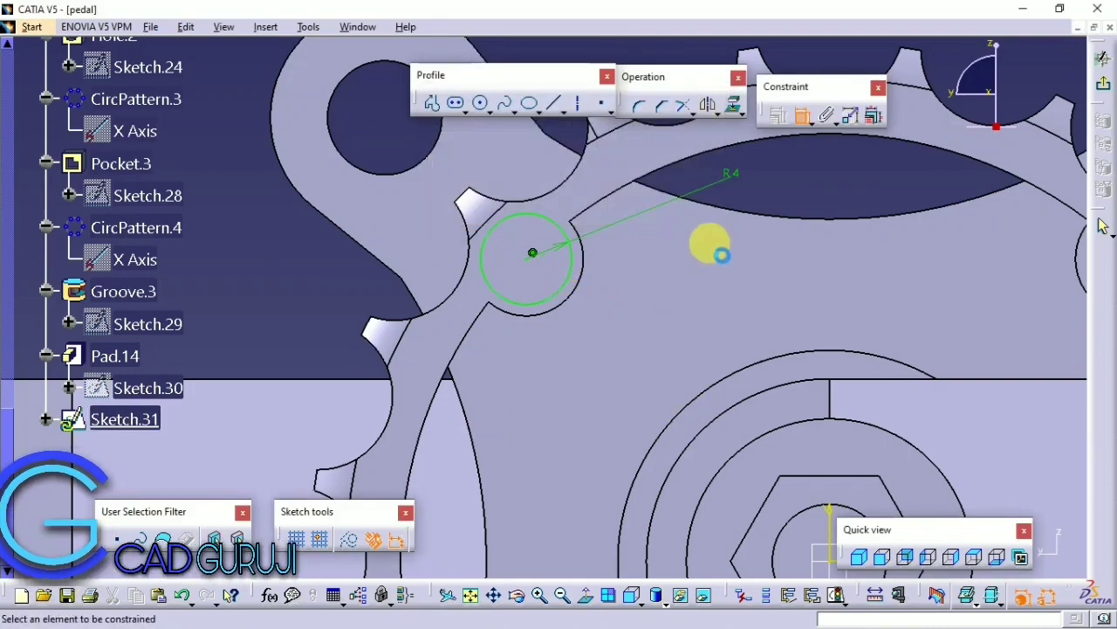
click(1102, 85)
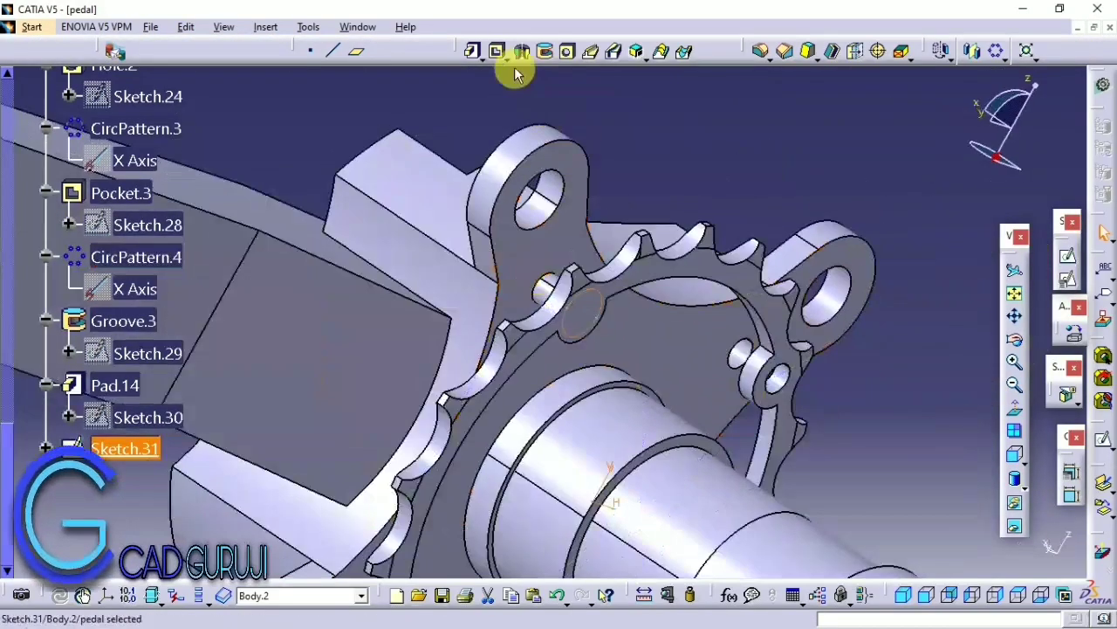
click(472, 50)
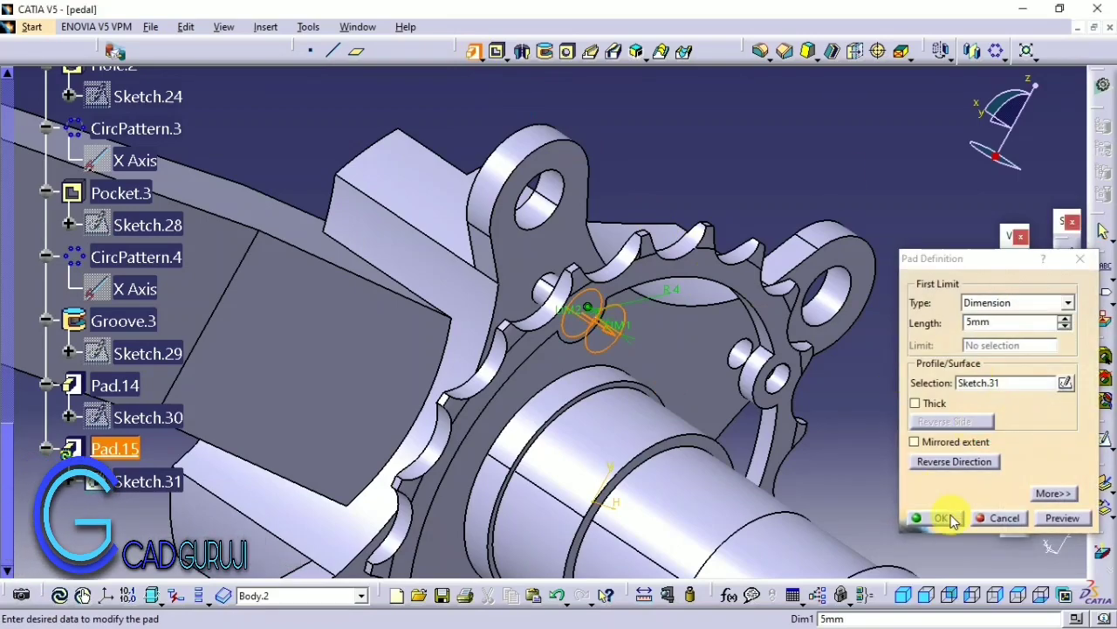
click(941, 518)
middle_drag(824, 445, 608, 291)
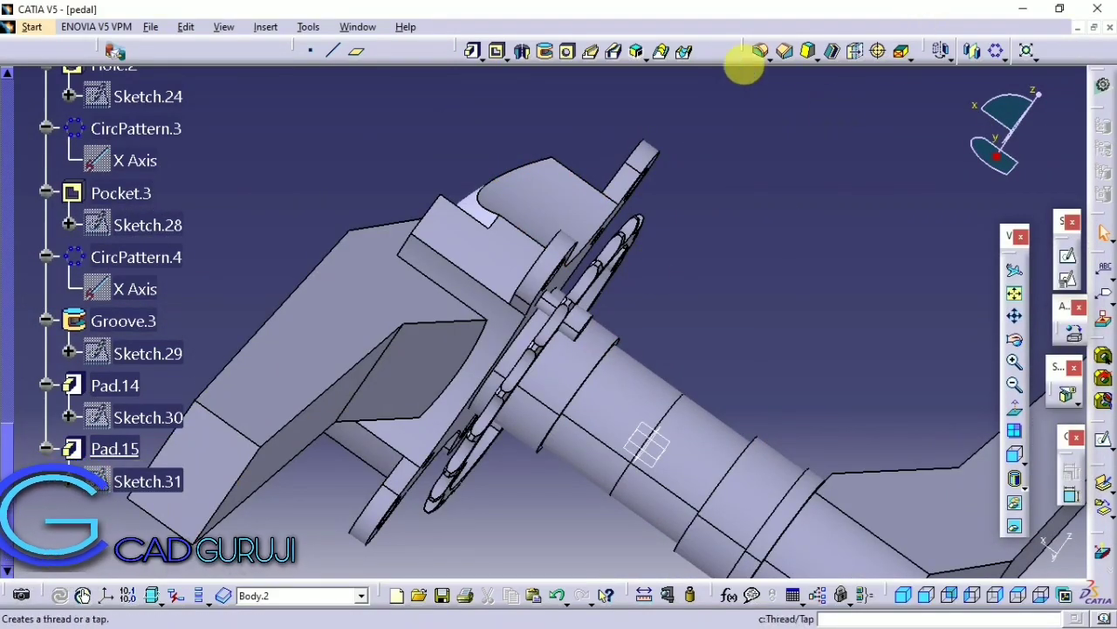
Step: Pattern Pad.15 as a complete crown of 4 instances about the X axis
click(761, 54)
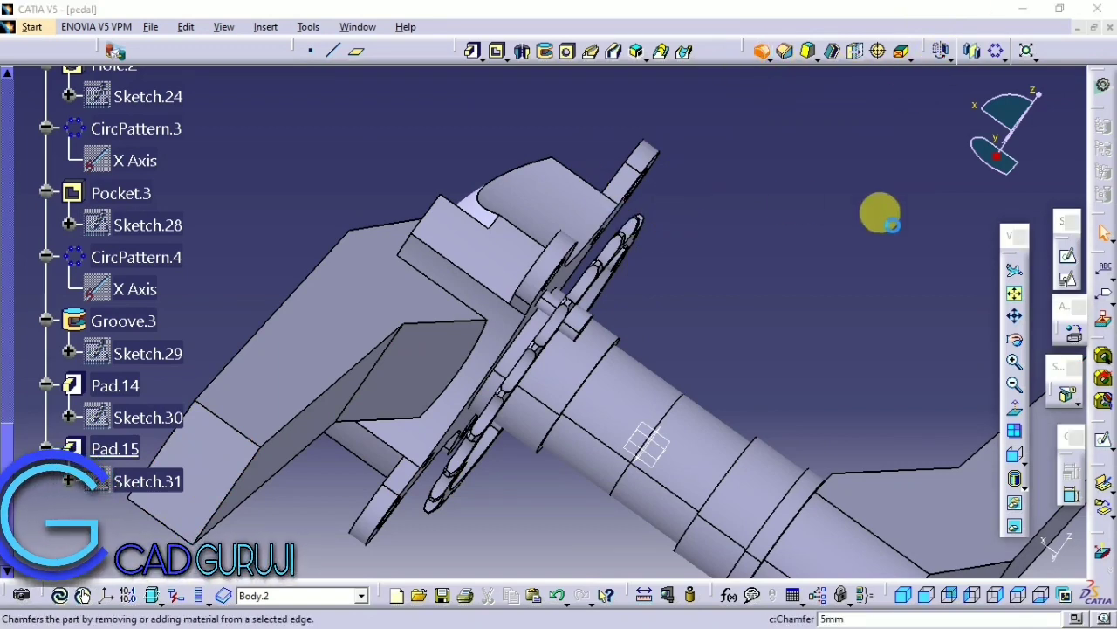
middle_drag(878, 214, 936, 246)
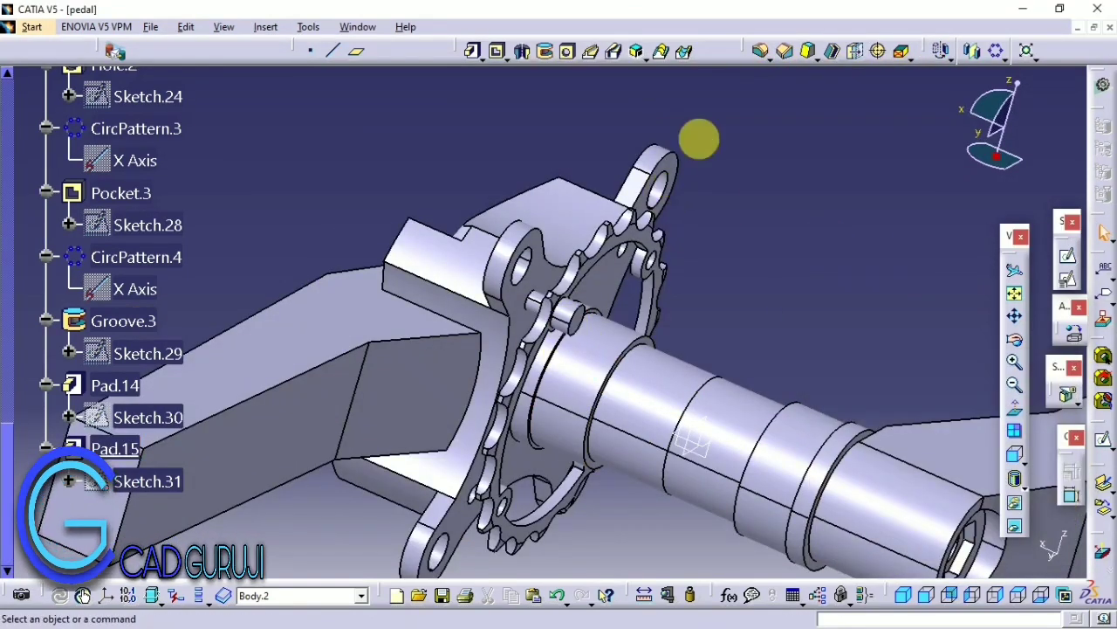
click(998, 54)
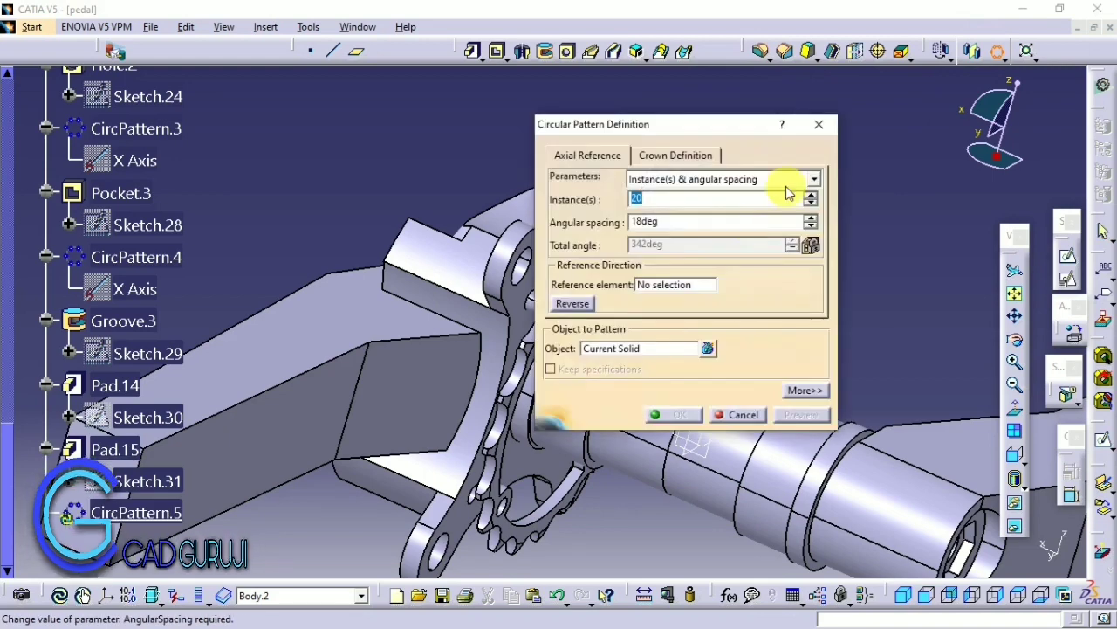
click(642, 347)
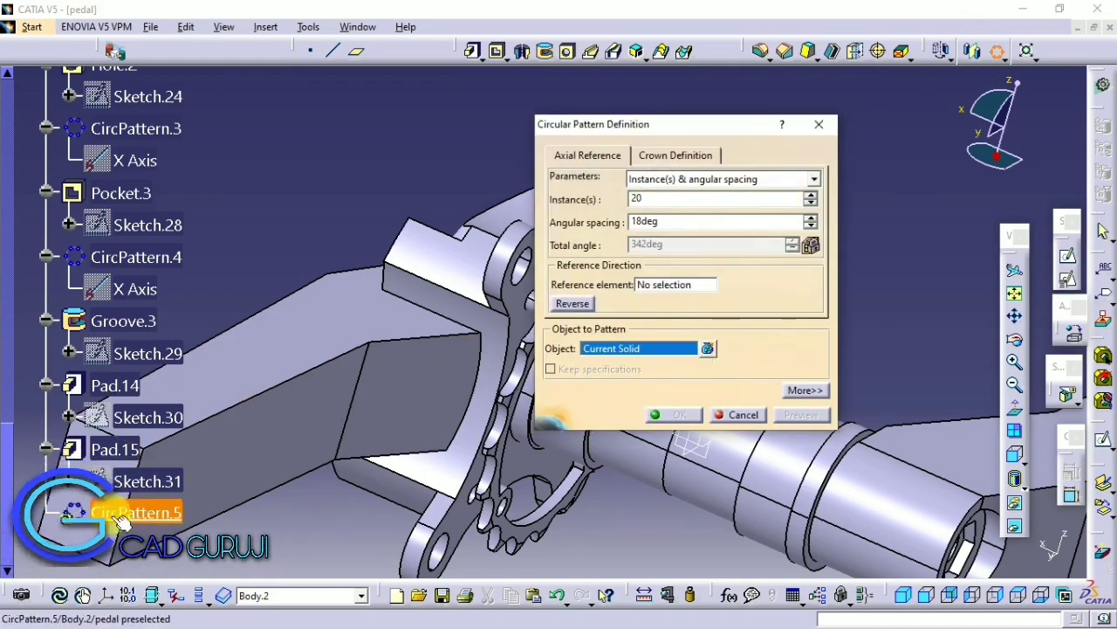
click(681, 179)
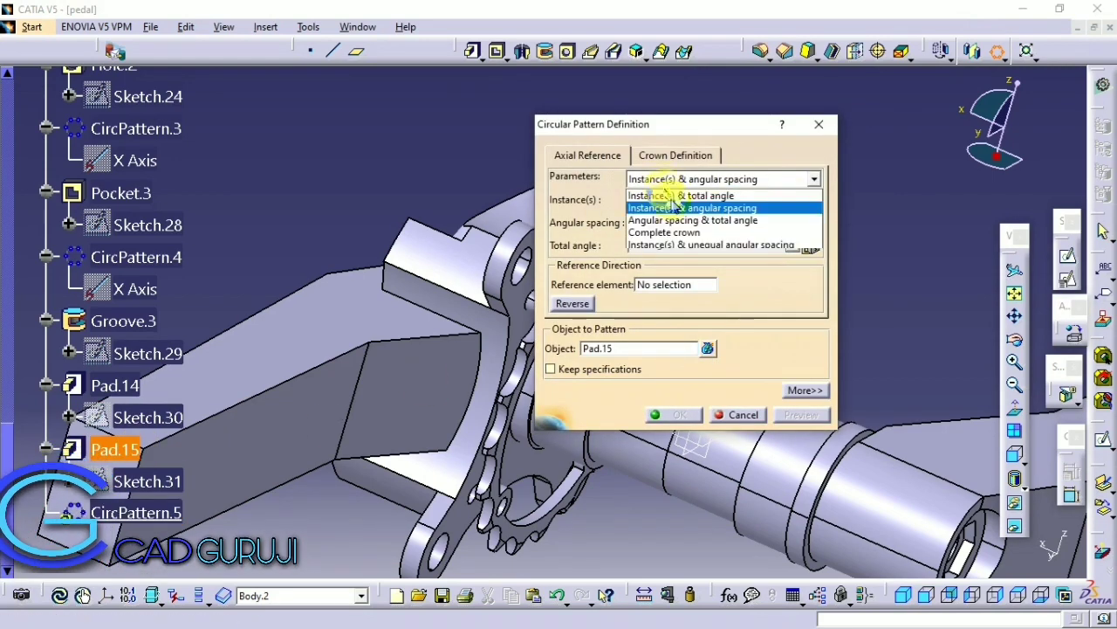
click(686, 229)
right_click(668, 293)
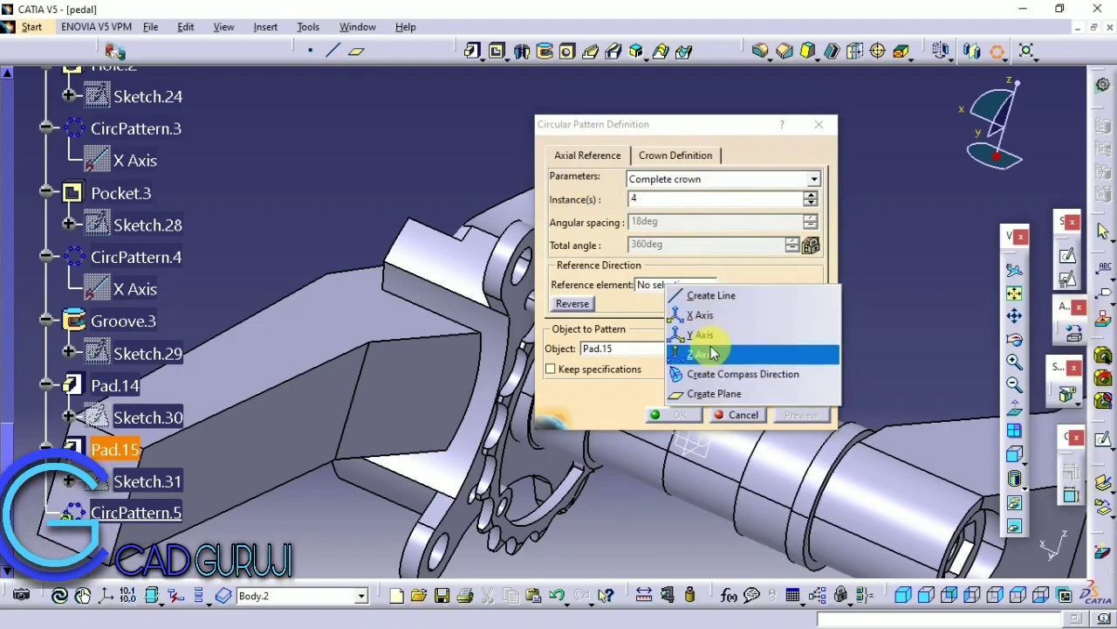
click(698, 316)
click(685, 414)
mouse_move(703, 415)
middle_down()
mouse_move(599, 225)
mouse_move(668, 316)
middle_up()
Step: Circular-pattern Pad.14 four times about the X axis as CircPattern.6
click(114, 385)
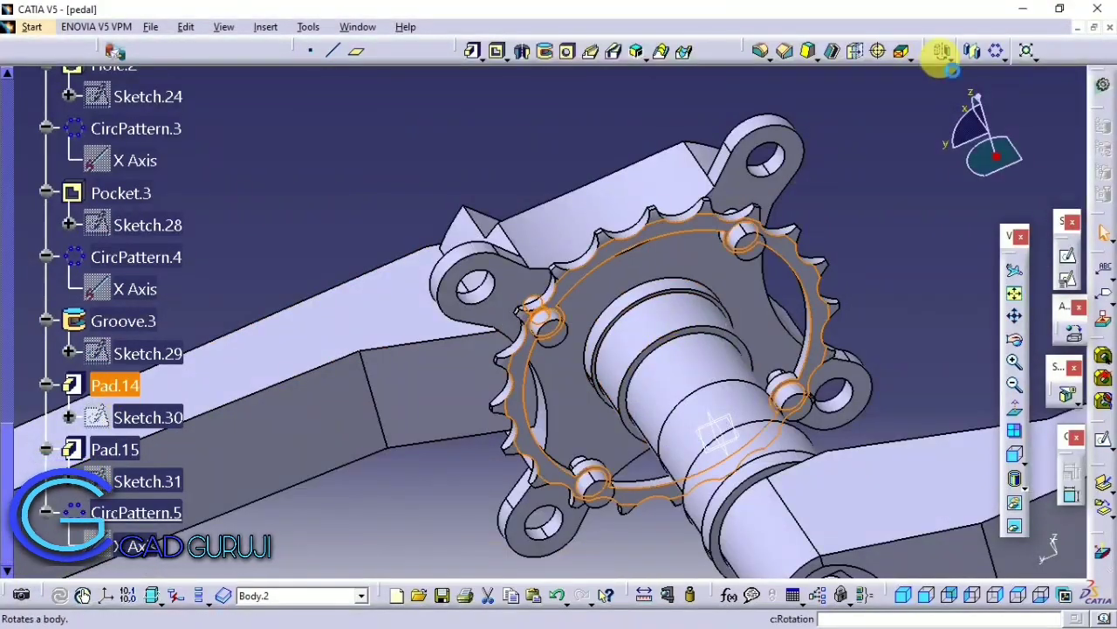
click(998, 50)
right_click(672, 284)
click(699, 314)
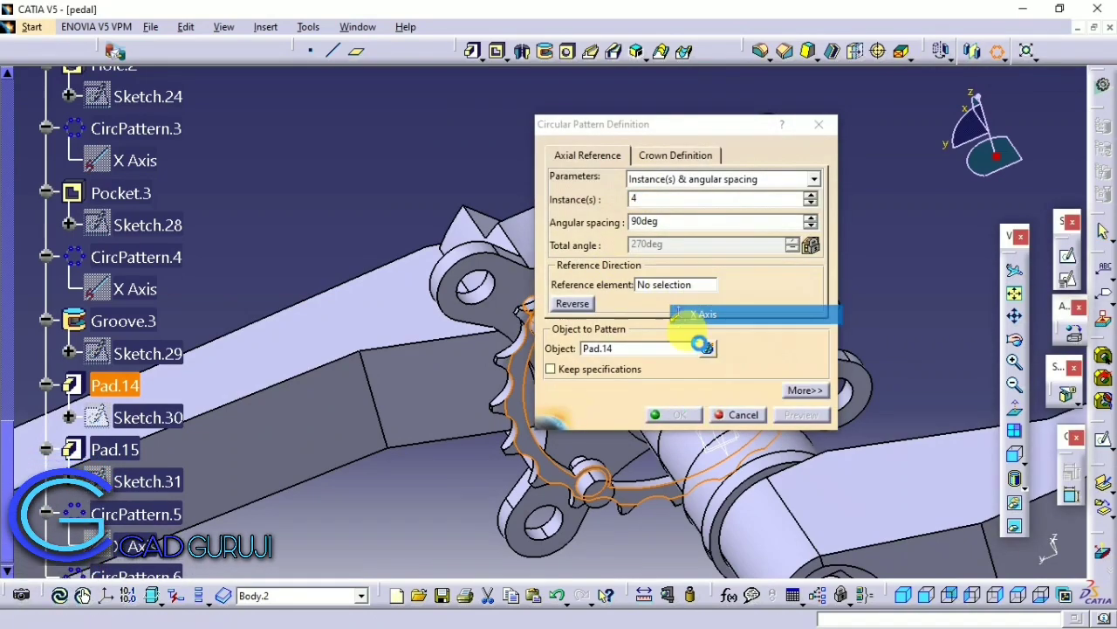
click(681, 414)
mouse_move(693, 416)
middle_down()
mouse_move(888, 205)
mouse_move(571, 82)
mouse_move(561, 212)
middle_up()
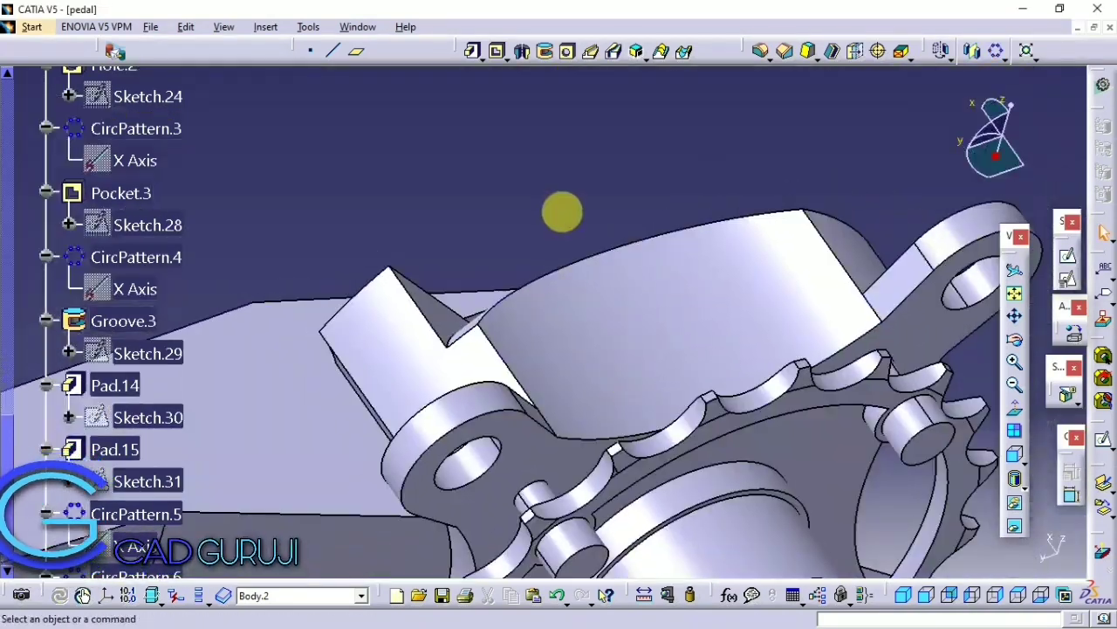
Step: Apply an edge fillet to one pin's end face
click(759, 52)
middle_drag(576, 387, 512, 195)
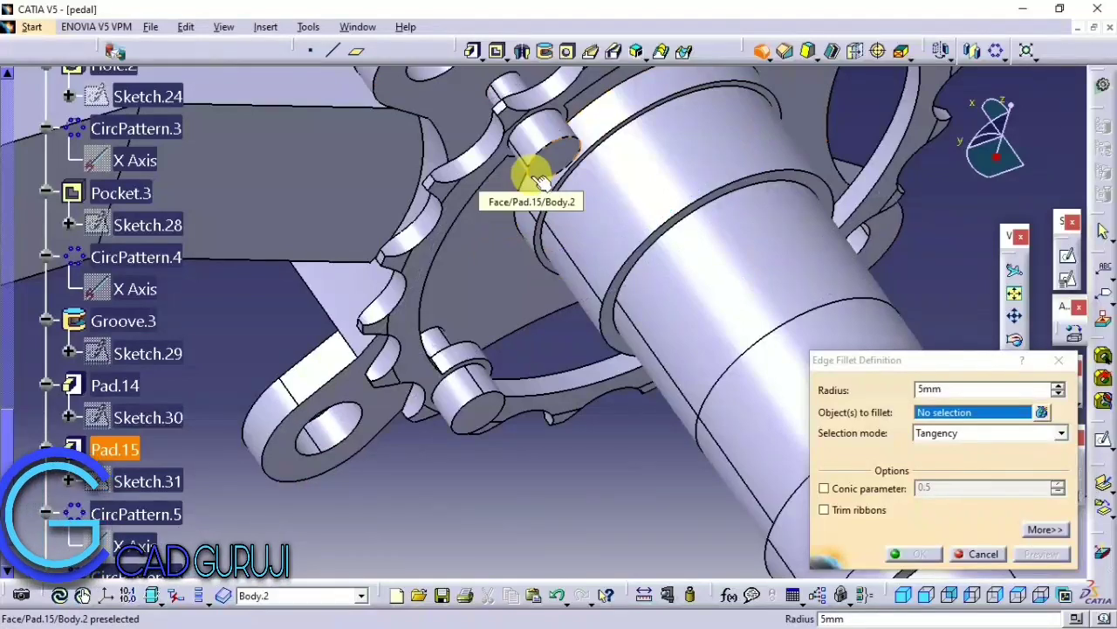
click(533, 184)
click(910, 554)
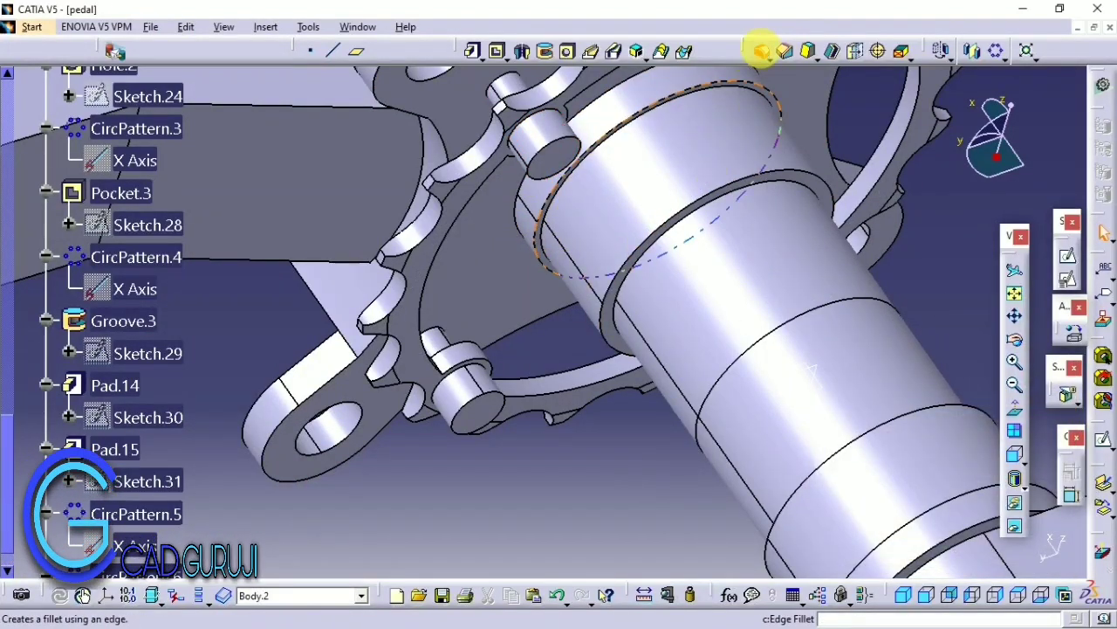
Step: Fillet the end edges of the pins with a 2mm radius
click(761, 51)
click(511, 400)
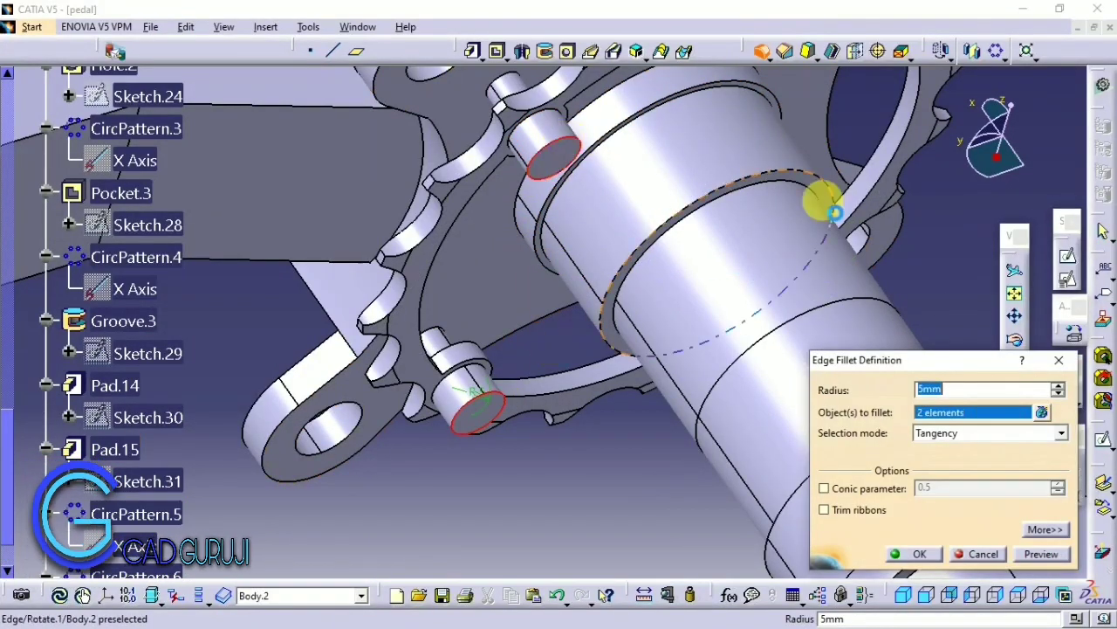
mouse_move(834, 211)
middle_down()
mouse_move(724, 137)
mouse_move(574, 250)
mouse_move(774, 362)
middle_up()
click(723, 137)
click(773, 361)
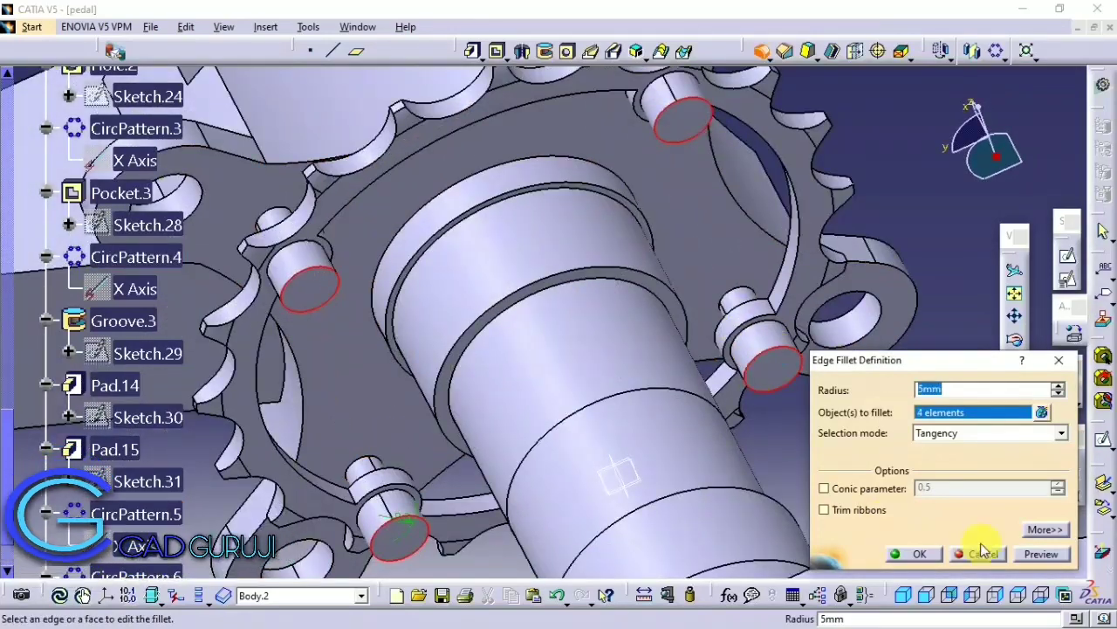
click(1044, 553)
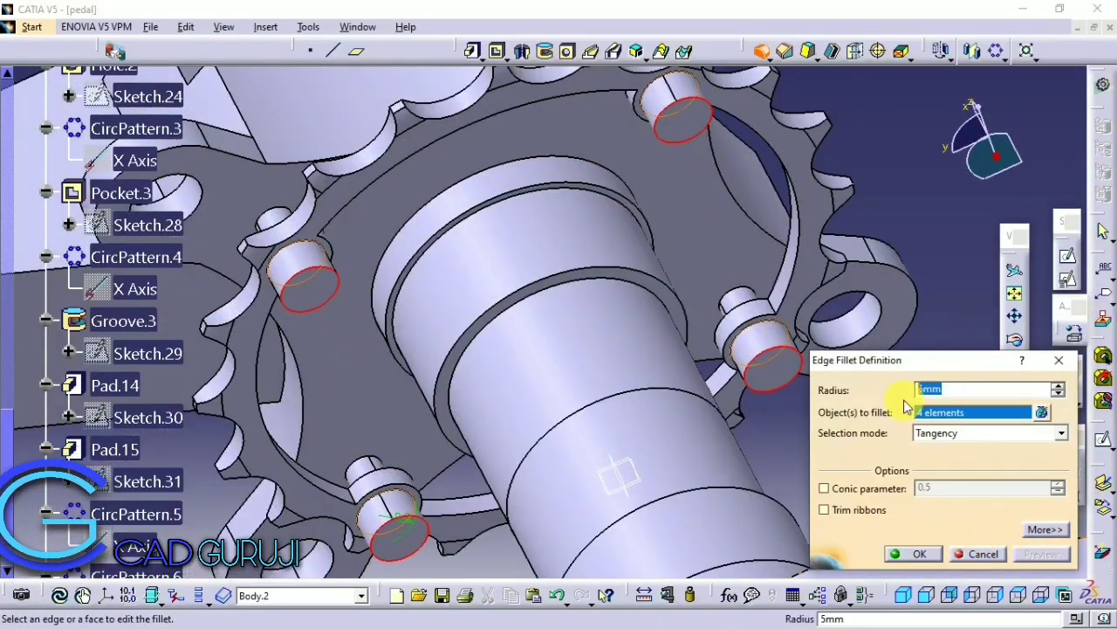
text(2)
click(912, 553)
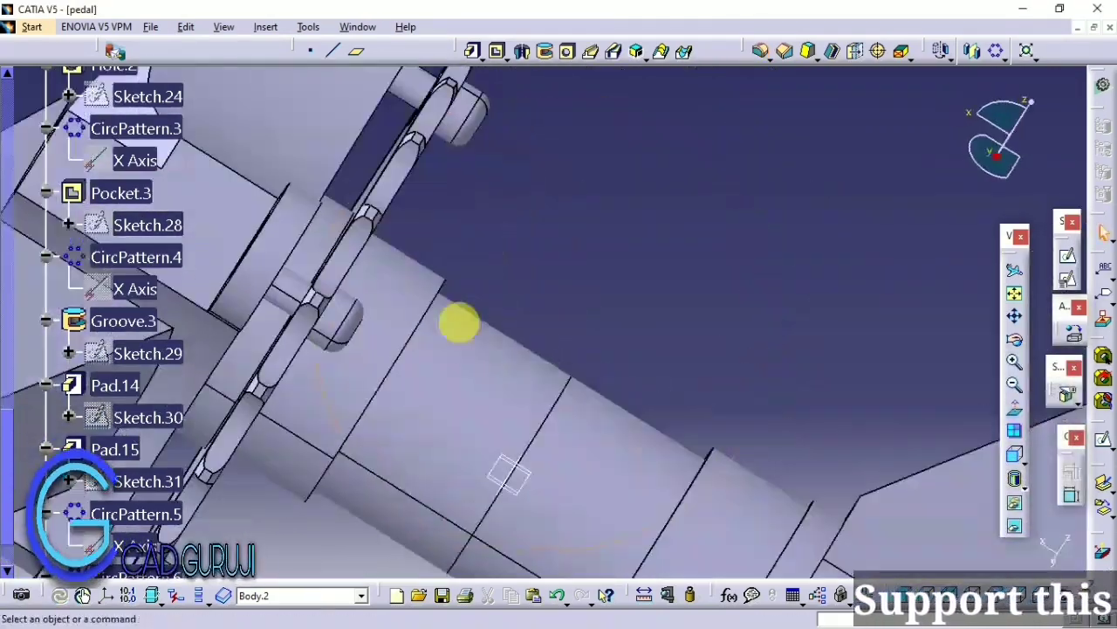
mouse_move(460, 323)
middle_down()
mouse_move(428, 436)
mouse_move(448, 349)
mouse_move(561, 291)
mouse_move(499, 330)
mouse_move(533, 314)
middle_up()
Step: Fillet the crank arm's two long edges with a 10mm radius
click(760, 50)
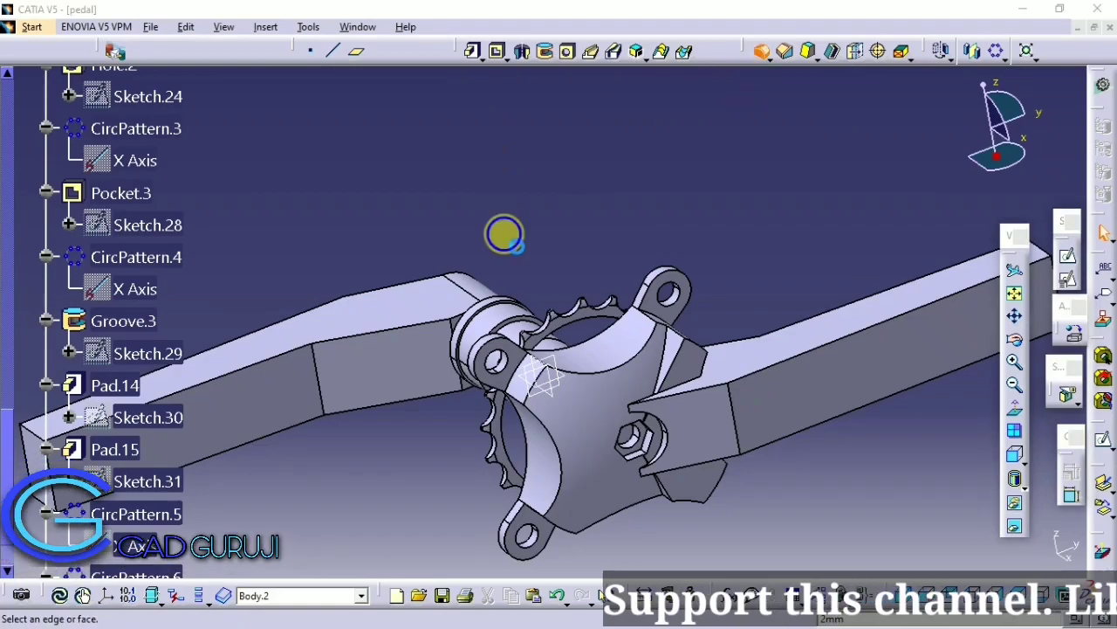
mouse_move(504, 232)
middle_down()
mouse_move(623, 270)
mouse_move(569, 292)
middle_up()
click(569, 287)
click(619, 365)
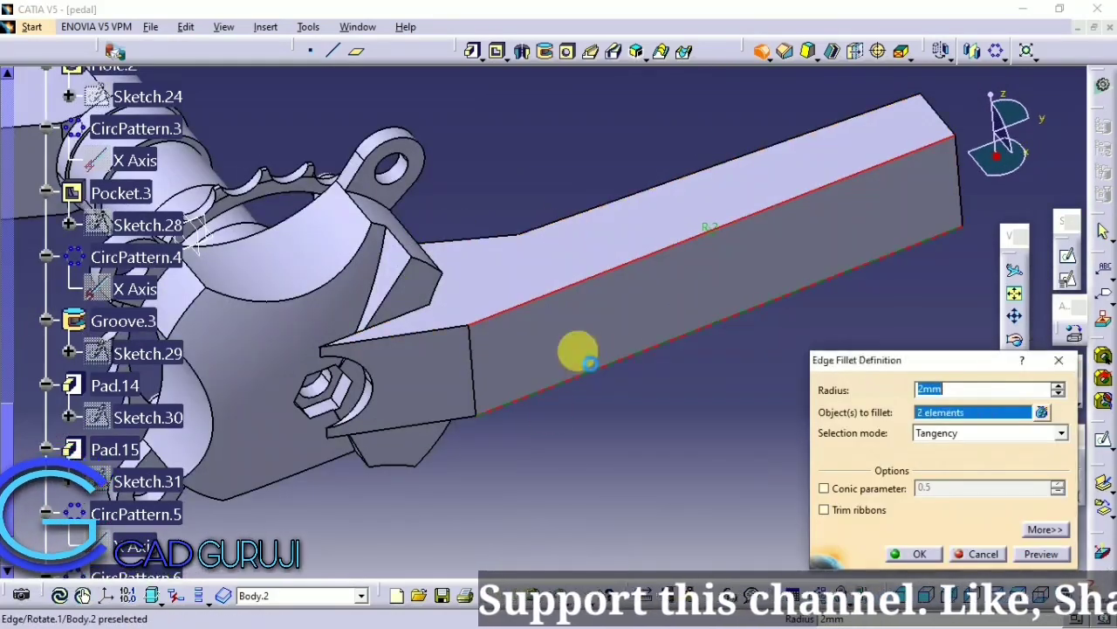
mouse_move(578, 352)
middle_down()
mouse_move(541, 323)
mouse_move(499, 369)
mouse_move(504, 349)
mouse_move(445, 347)
mouse_move(411, 249)
middle_up()
click(386, 212)
click(694, 356)
mouse_move(694, 356)
middle_down()
mouse_move(511, 174)
mouse_move(893, 455)
middle_up()
text(10)
key(Return)
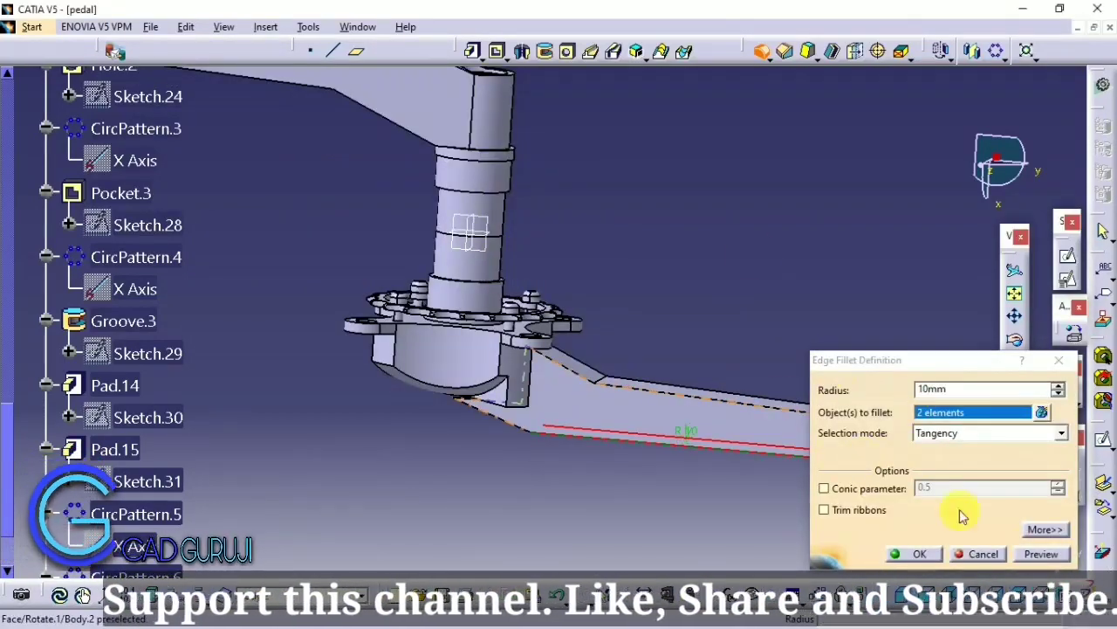
click(917, 553)
mouse_move(823, 449)
middle_down()
mouse_move(544, 332)
mouse_move(648, 374)
mouse_move(733, 447)
mouse_move(654, 207)
middle_up()
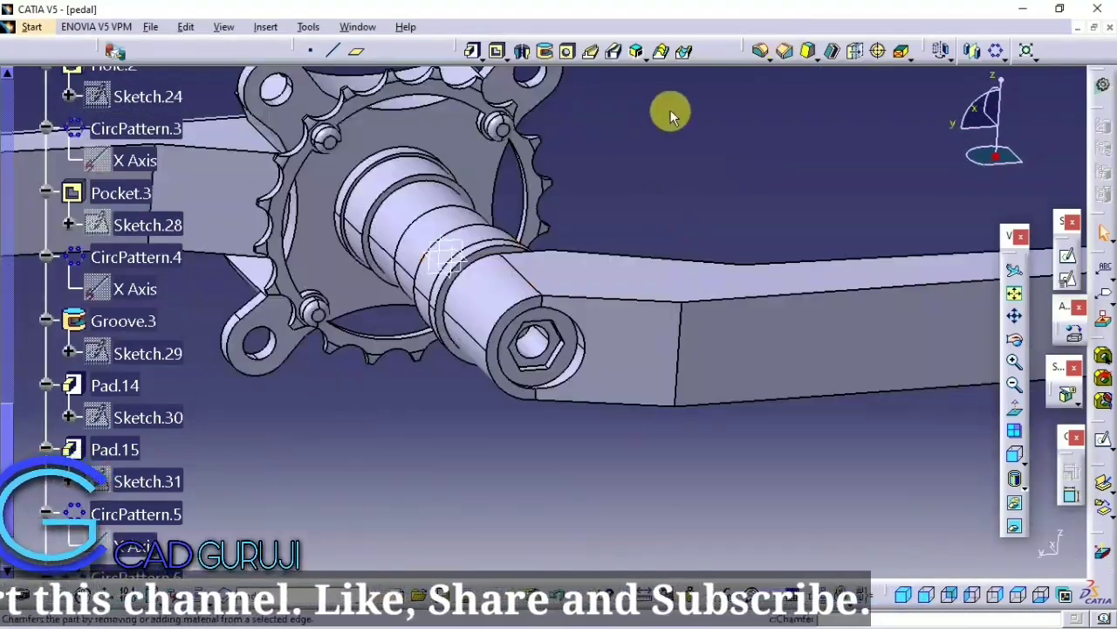
Step: Try filleting an edge near the sprocket, then cancel it after the error
click(760, 51)
click(739, 300)
click(678, 354)
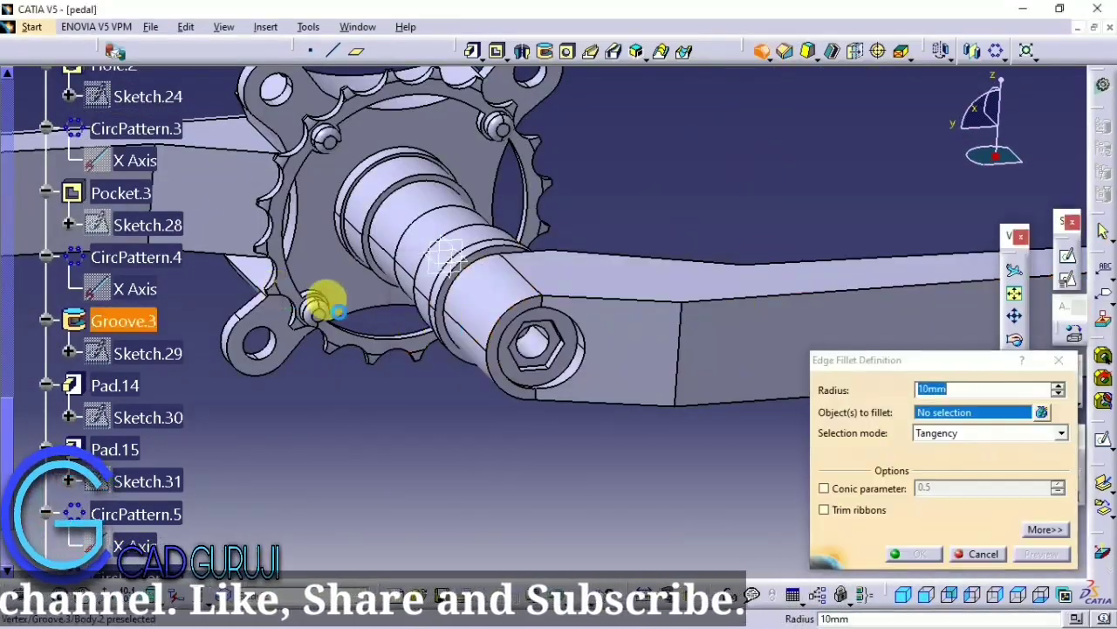
mouse_move(325, 302)
middle_down()
mouse_move(536, 337)
mouse_move(571, 294)
mouse_move(485, 138)
middle_up()
key(Escape)
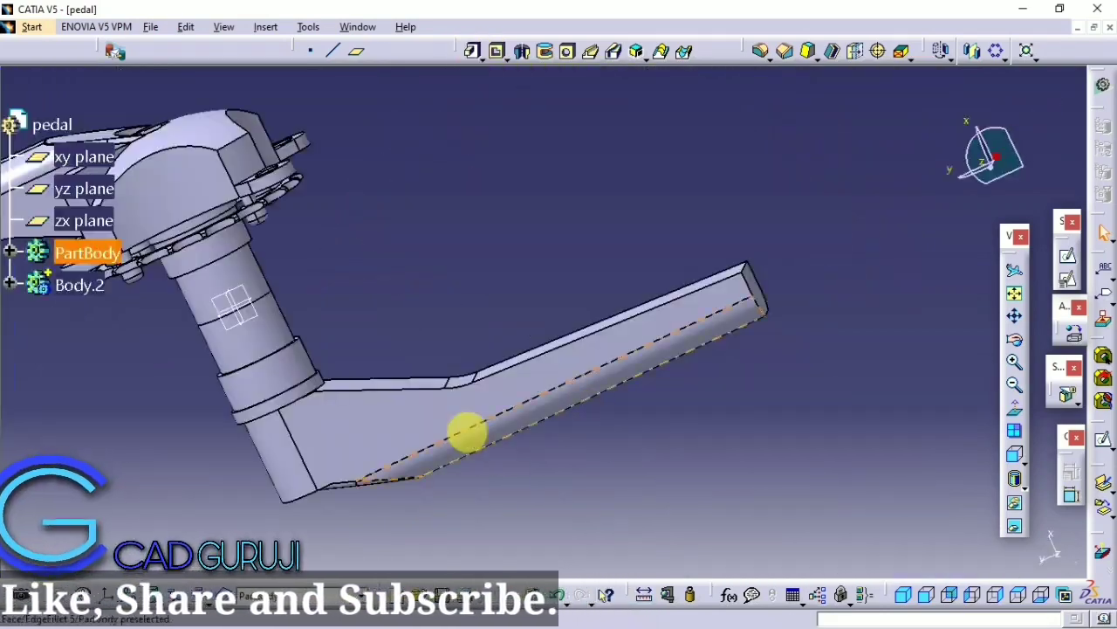
middle_drag(467, 429, 448, 320)
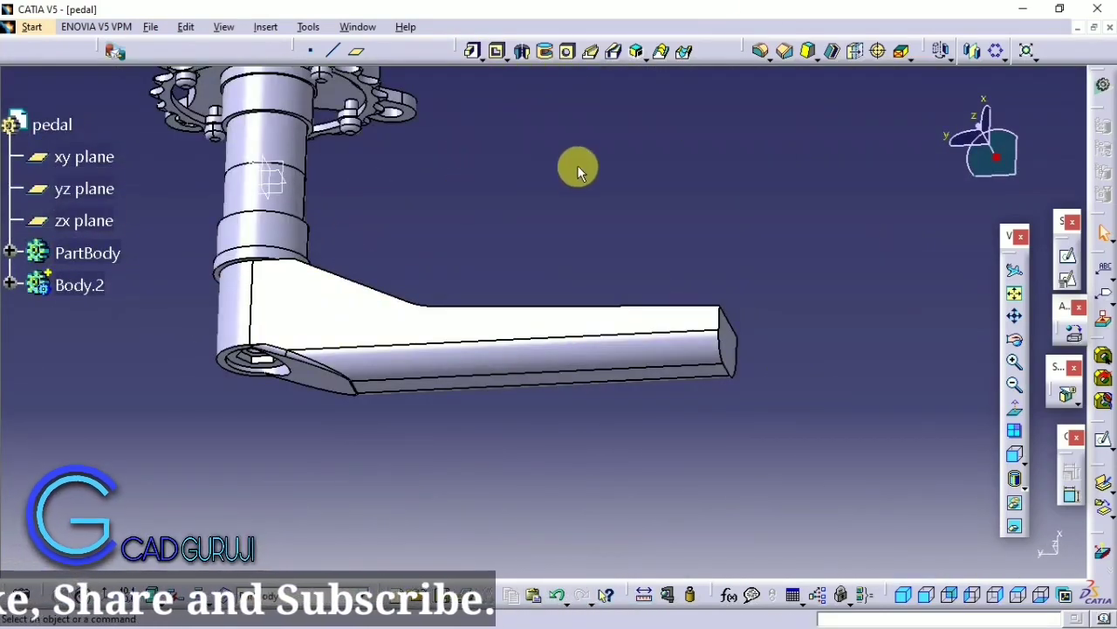
Step: Add a 10mm edge fillet to the crank arm's outer end
click(761, 52)
middle_drag(716, 336, 774, 205)
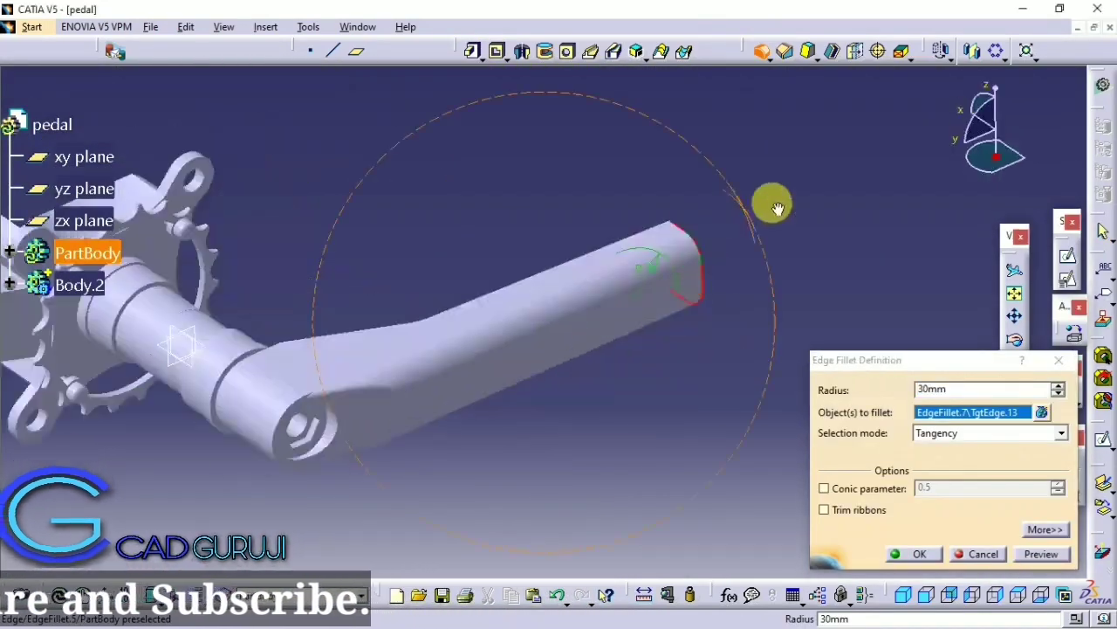
text(10)
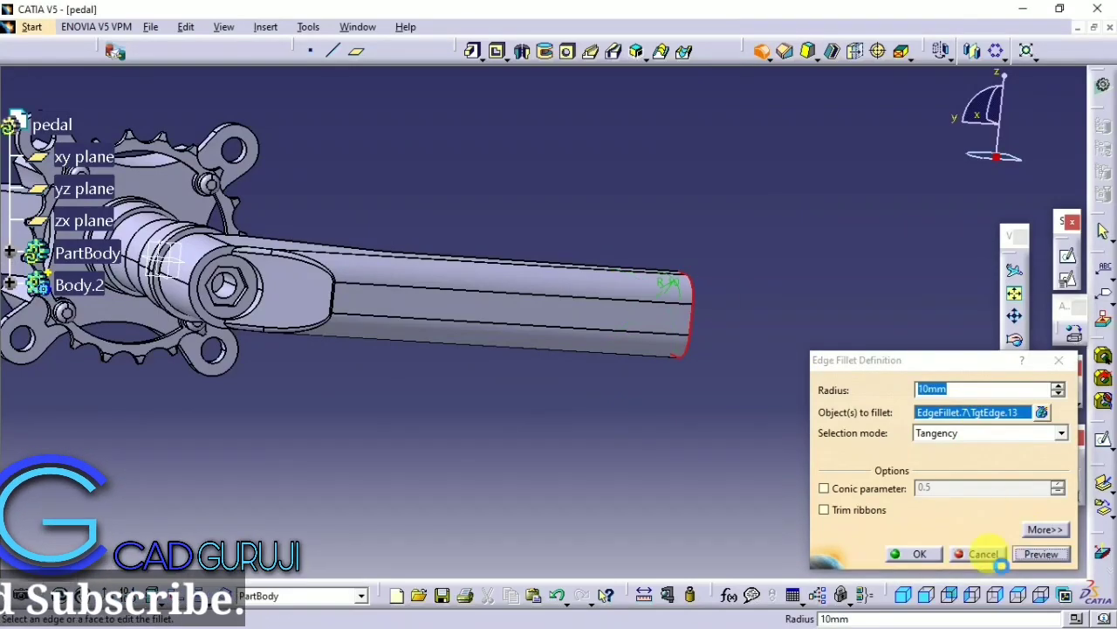
middle_drag(995, 559, 706, 447)
click(913, 553)
middle_drag(781, 494, 585, 476)
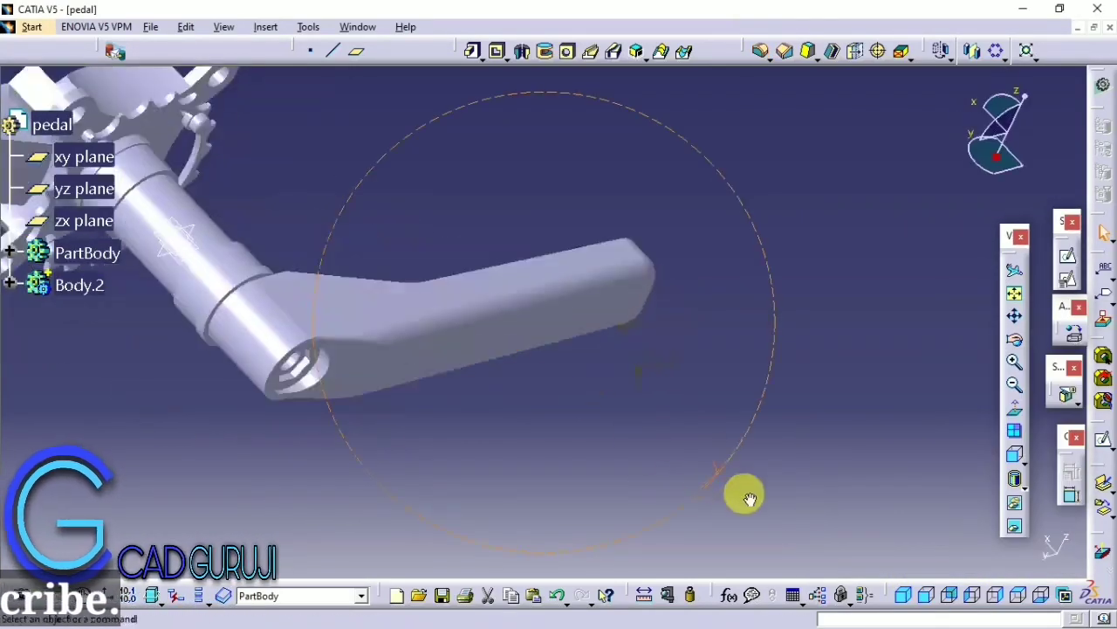
Step: Edit EdgeFillet.8 to change its radius to 15mm
click(9, 253)
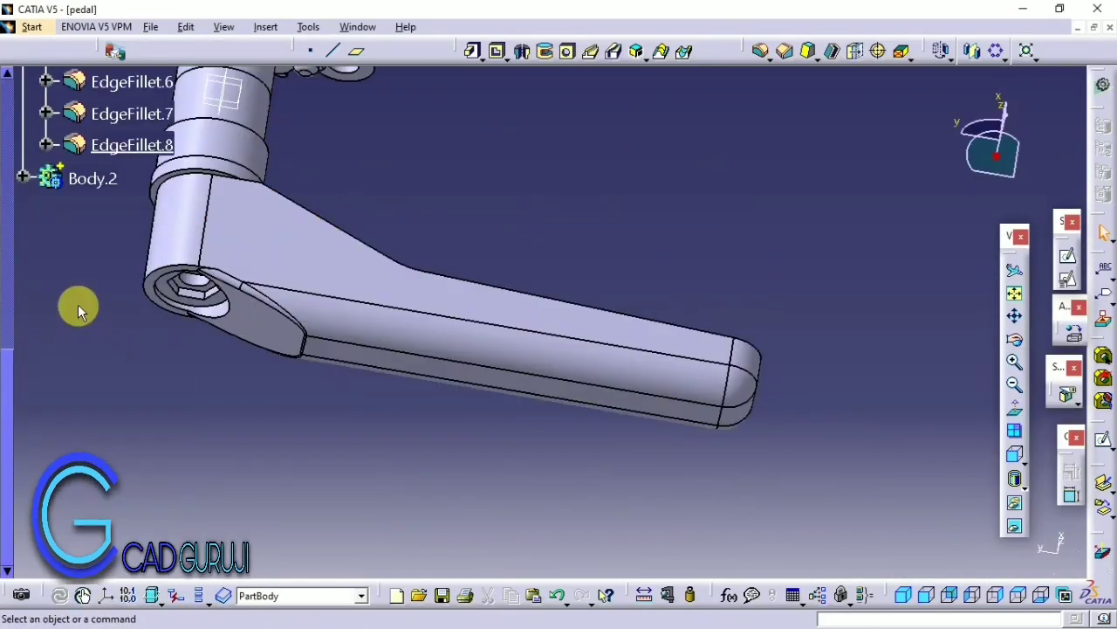
double_click(747, 410)
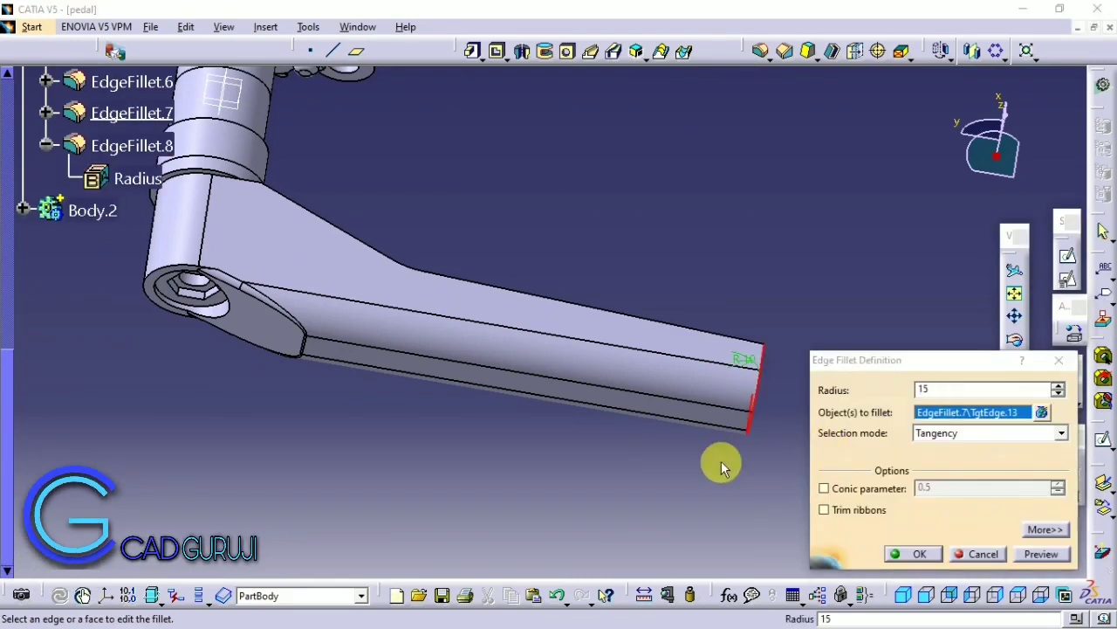
click(914, 553)
mouse_move(741, 499)
middle_down()
mouse_move(611, 260)
mouse_move(411, 254)
mouse_move(444, 62)
mouse_move(441, 96)
middle_up()
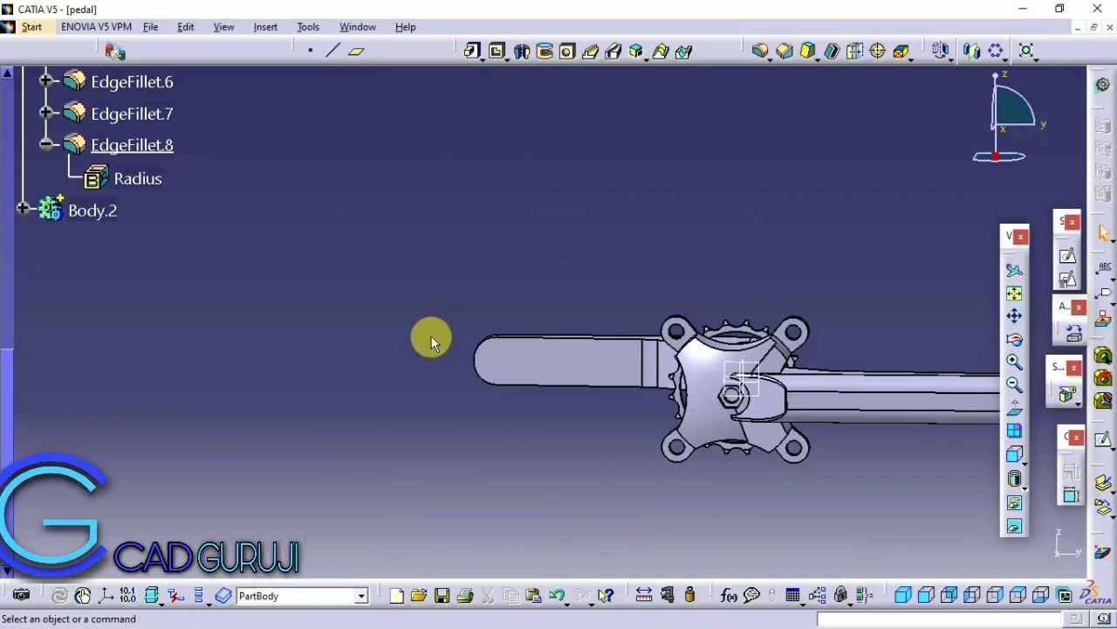
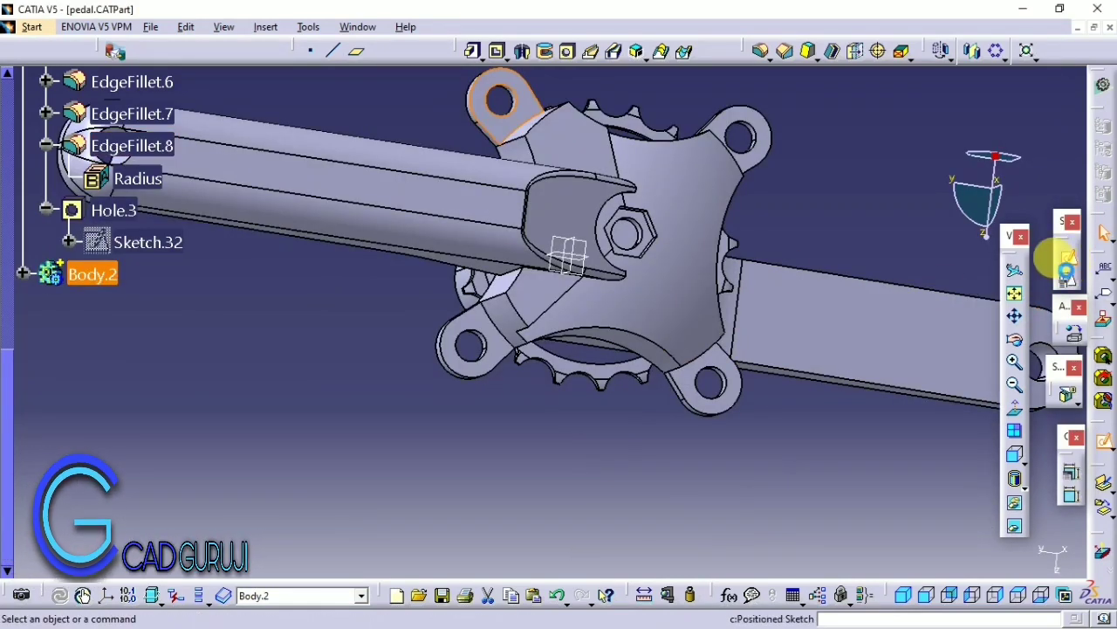
Step: Start a sketch on the crank face and draw a 145 mm diameter circle at the origin
click(1061, 256)
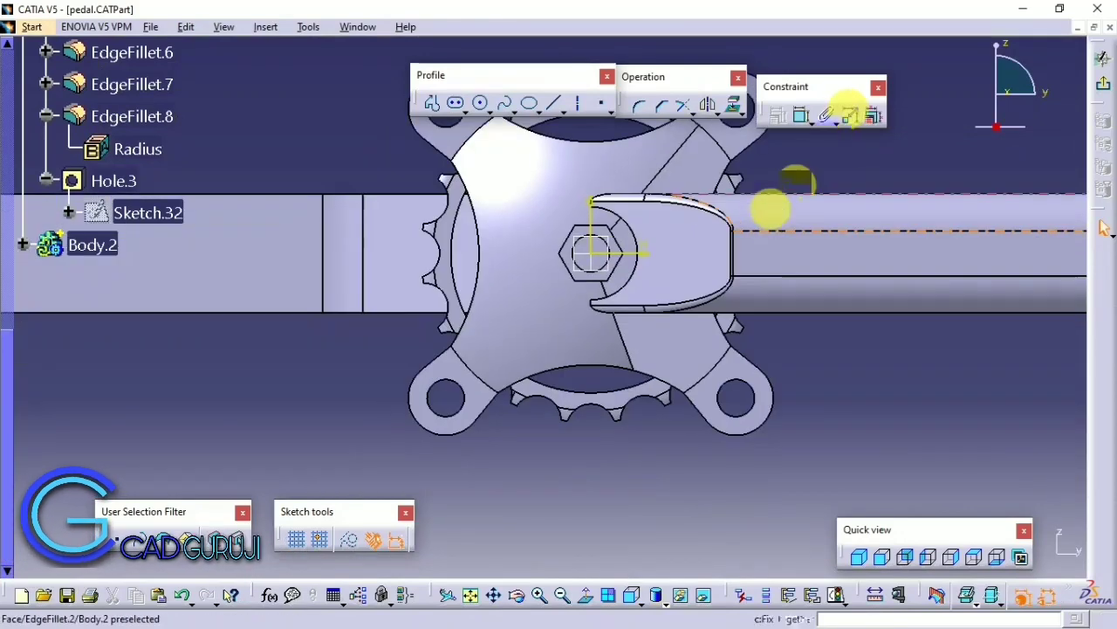
middle_drag(582, 304, 644, 391)
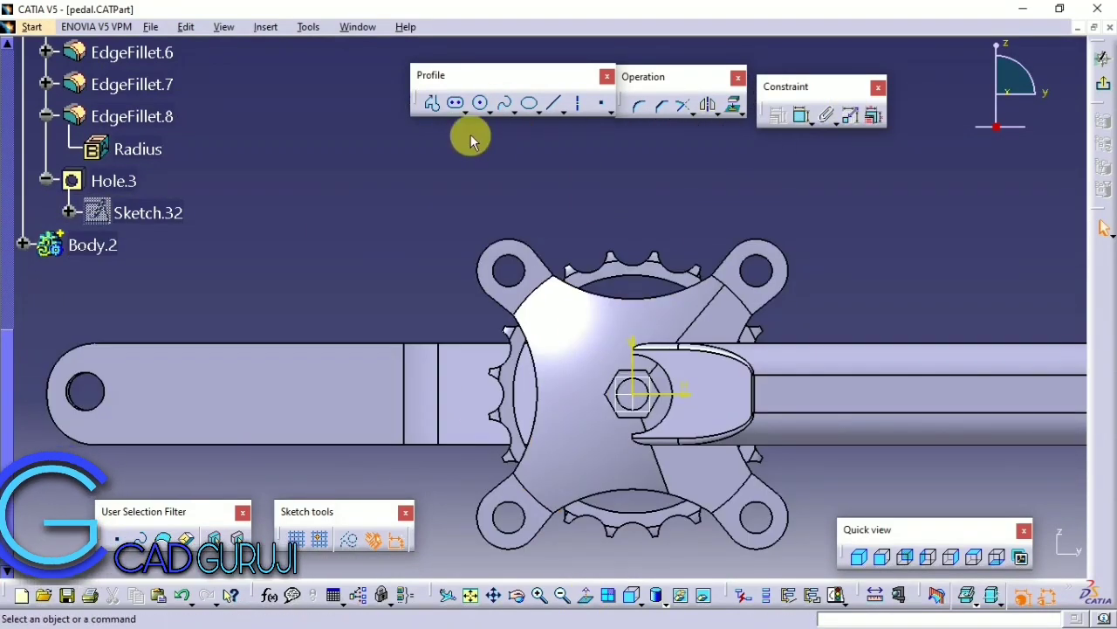
click(480, 103)
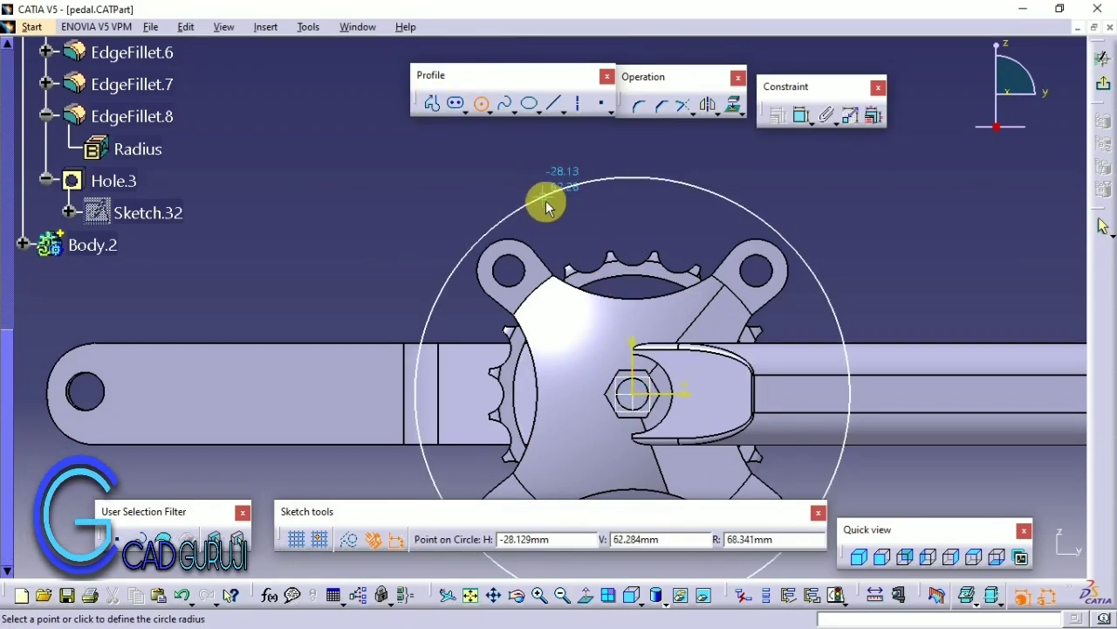
key(Return)
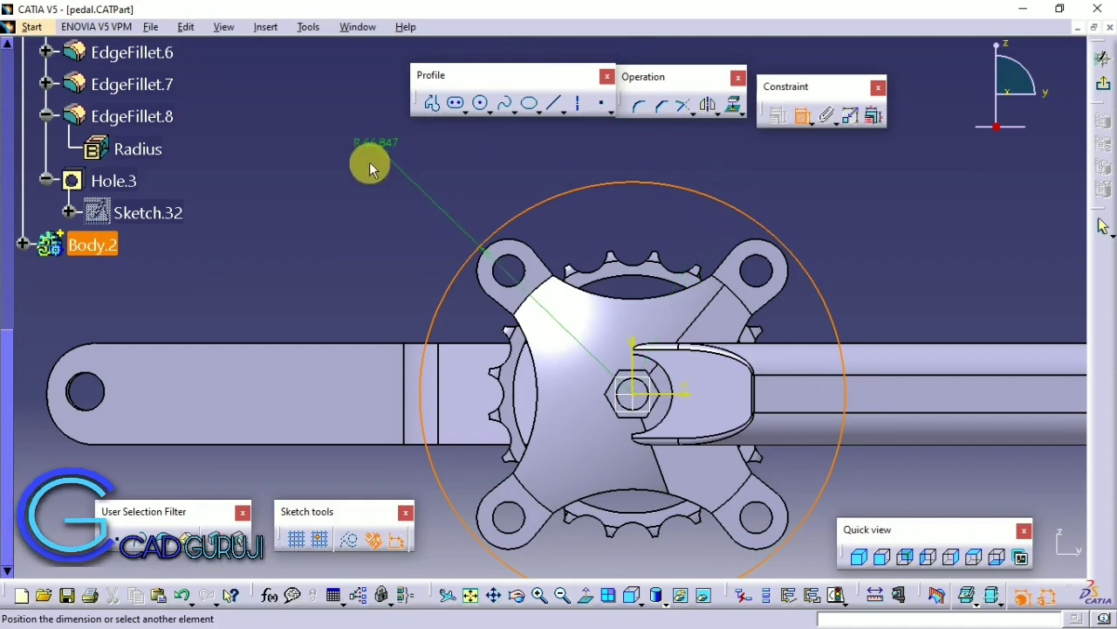
double_click(384, 142)
click(515, 168)
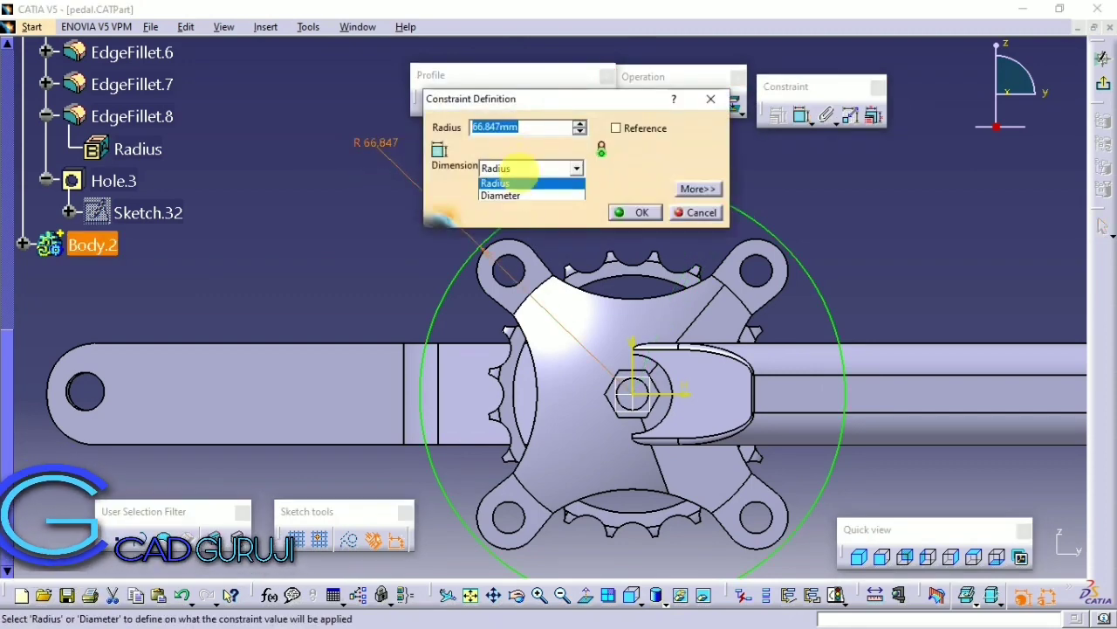
text(145)
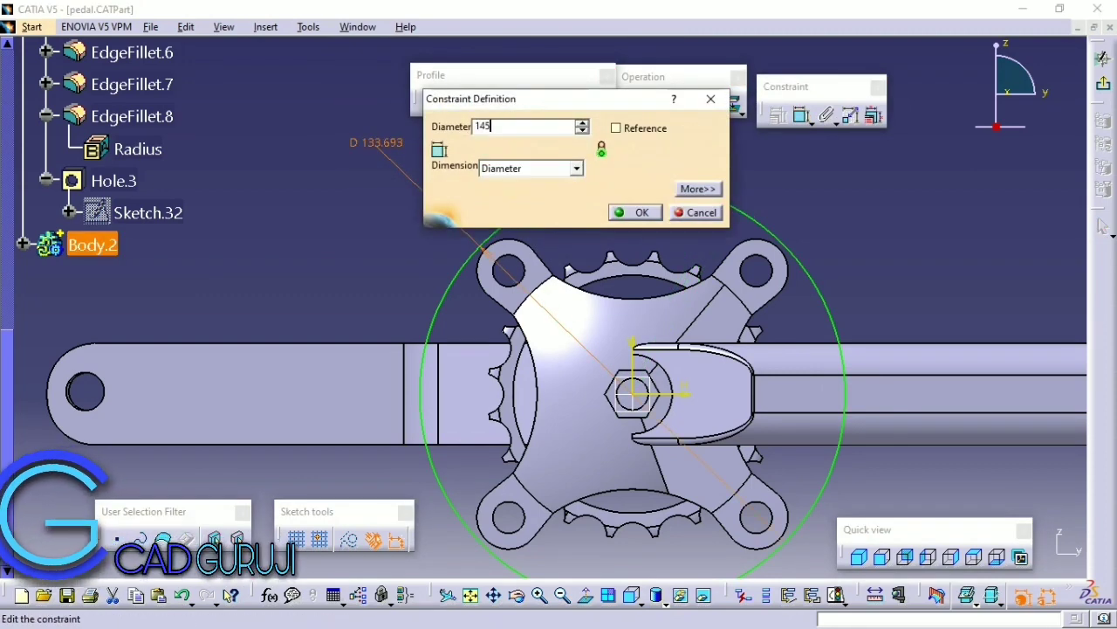
key(Return)
Step: Add a concentric circle at the origin dimensioned to 120 mm diameter
click(477, 112)
click(632, 393)
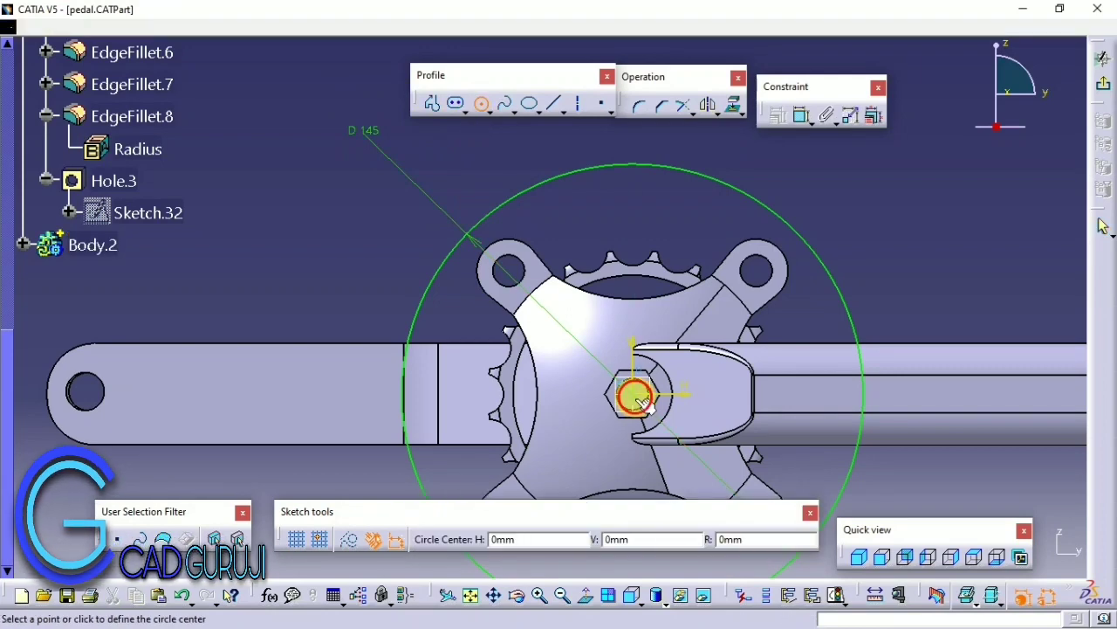
click(511, 219)
click(802, 116)
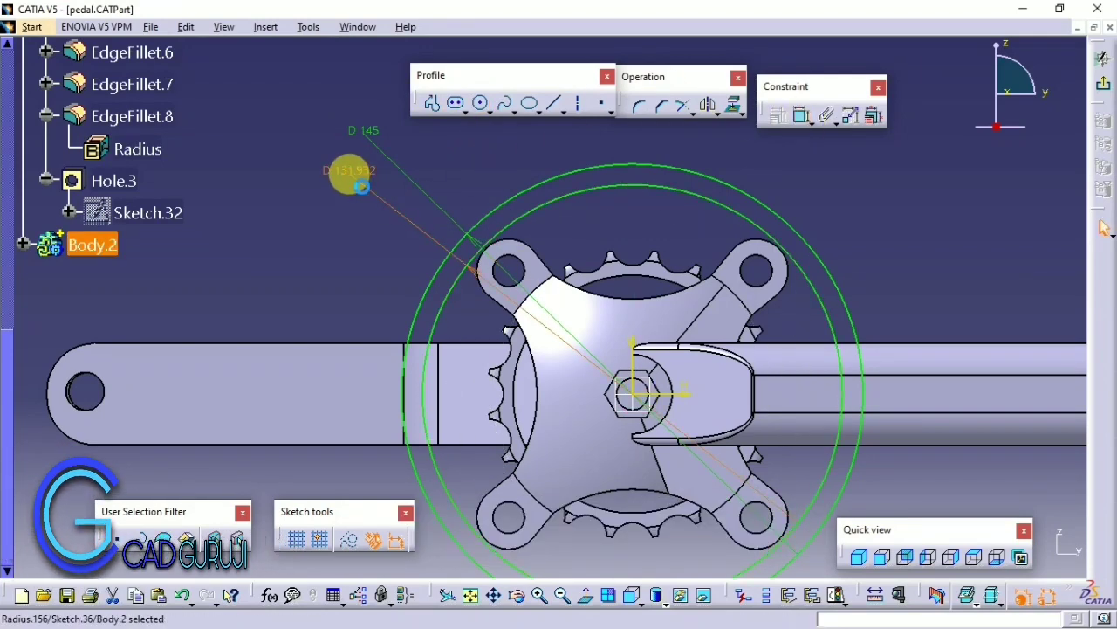
double_click(362, 187)
text(120mm)
key(Return)
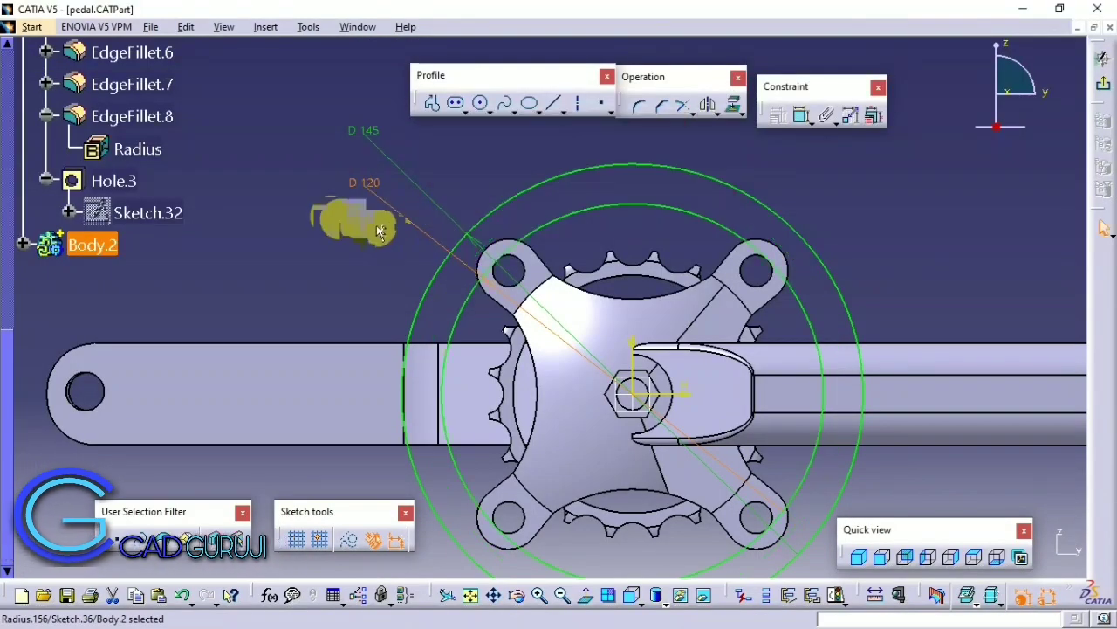
ctrl+middle_drag(381, 231, 418, 114)
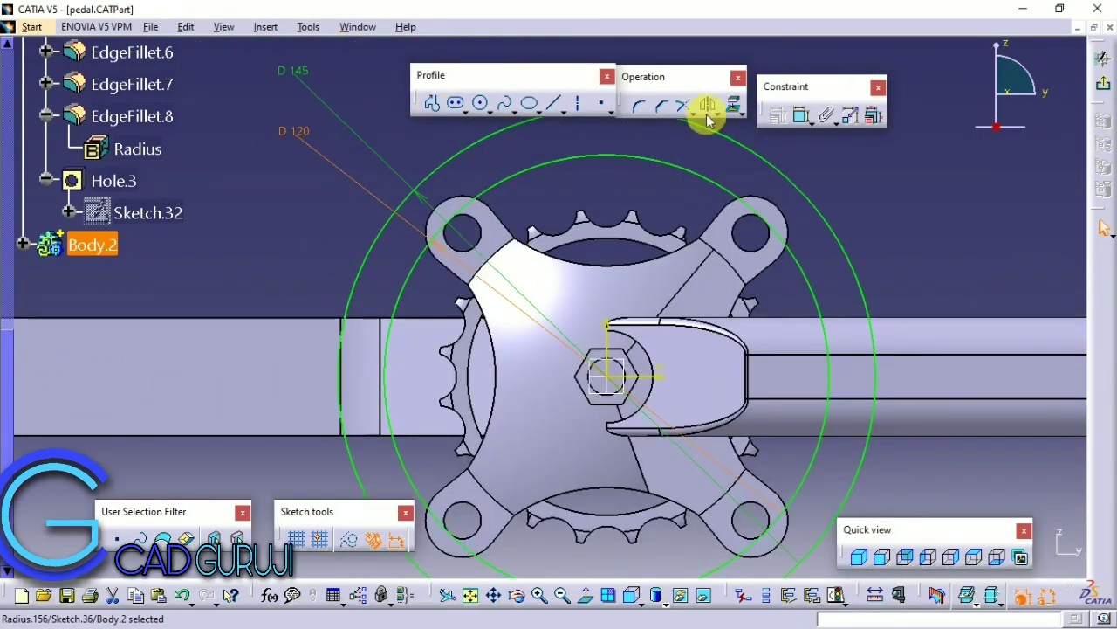
Step: Add a third concentric circle on the axle dimensioned to 90 mm diameter
click(480, 103)
click(607, 376)
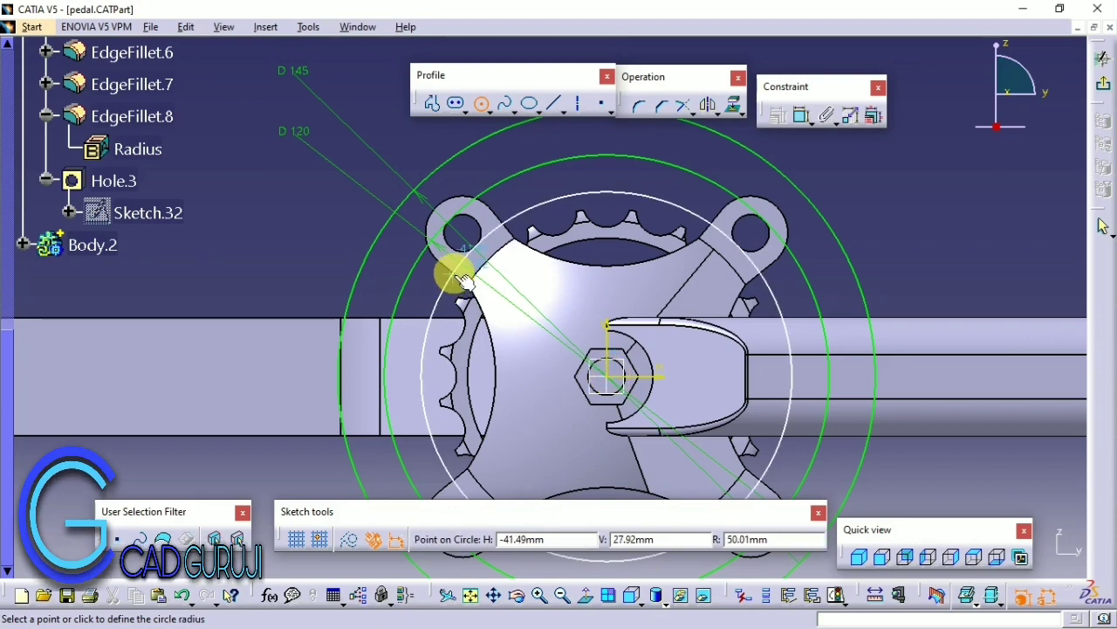
click(449, 282)
click(797, 115)
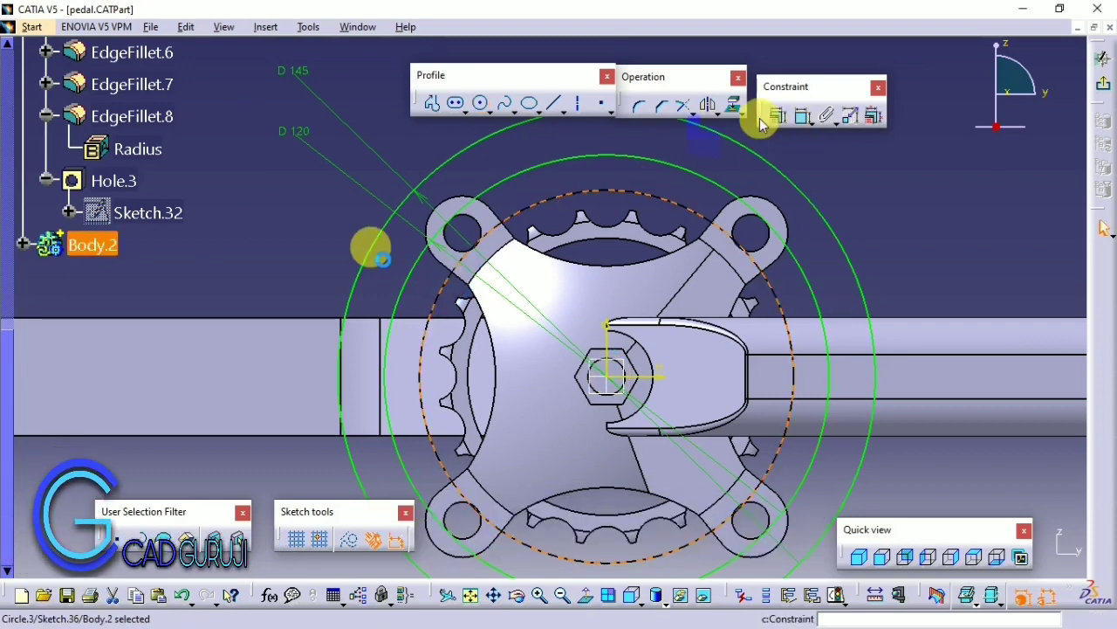
double_click(258, 197)
text(90)
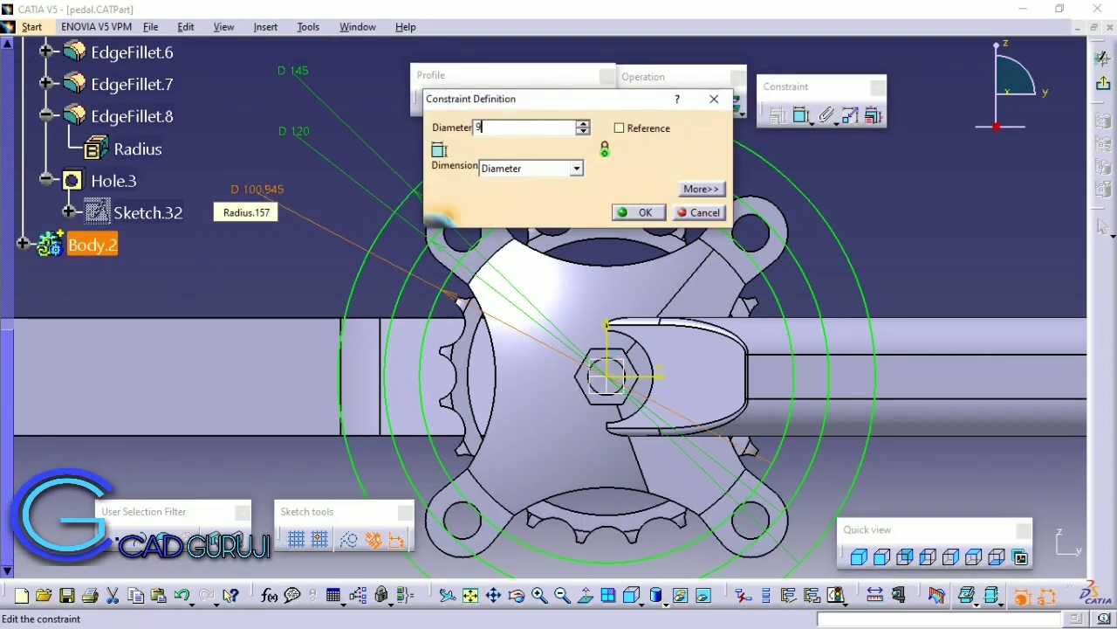
key(Return)
mouse_move(441, 250)
middle_down()
mouse_move(512, 275)
mouse_move(474, 242)
mouse_move(506, 324)
mouse_move(567, 297)
middle_up()
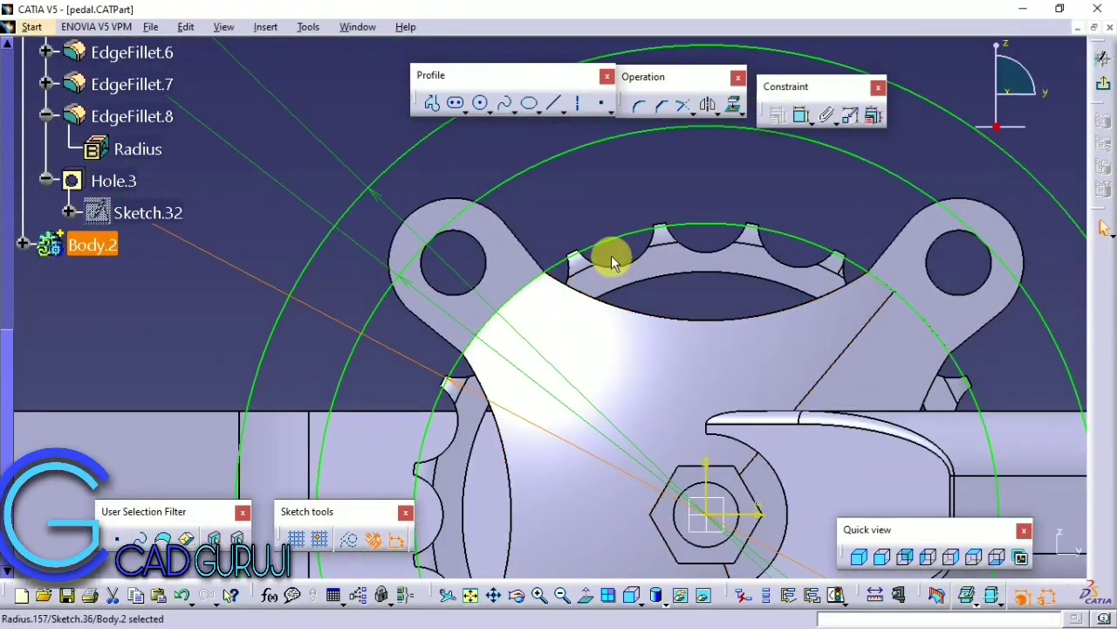
middle_drag(457, 202, 444, 166)
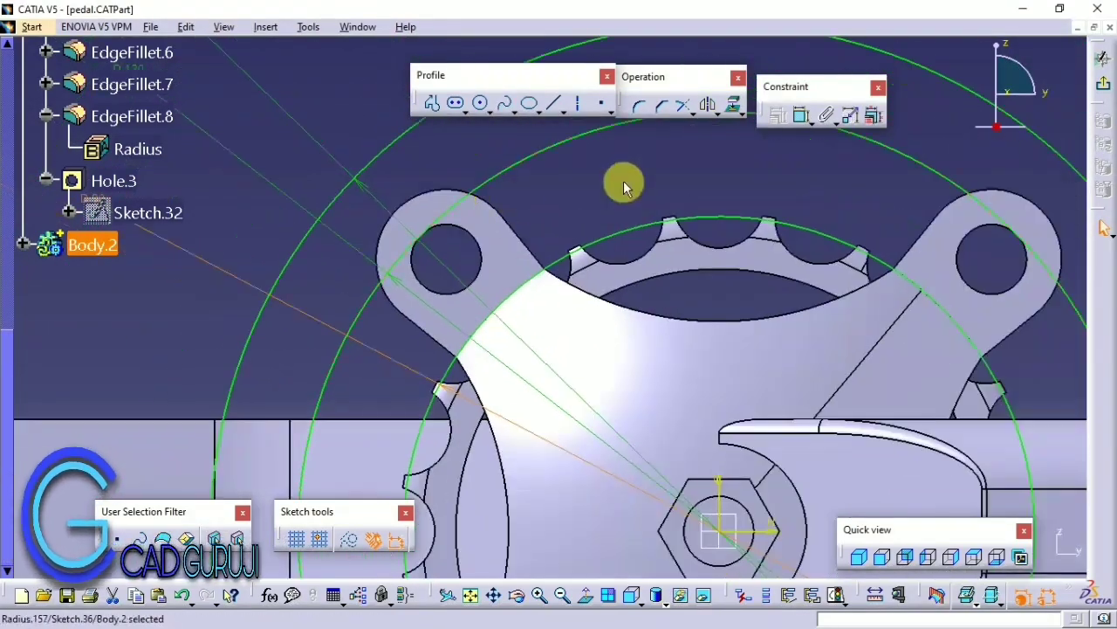
click(640, 103)
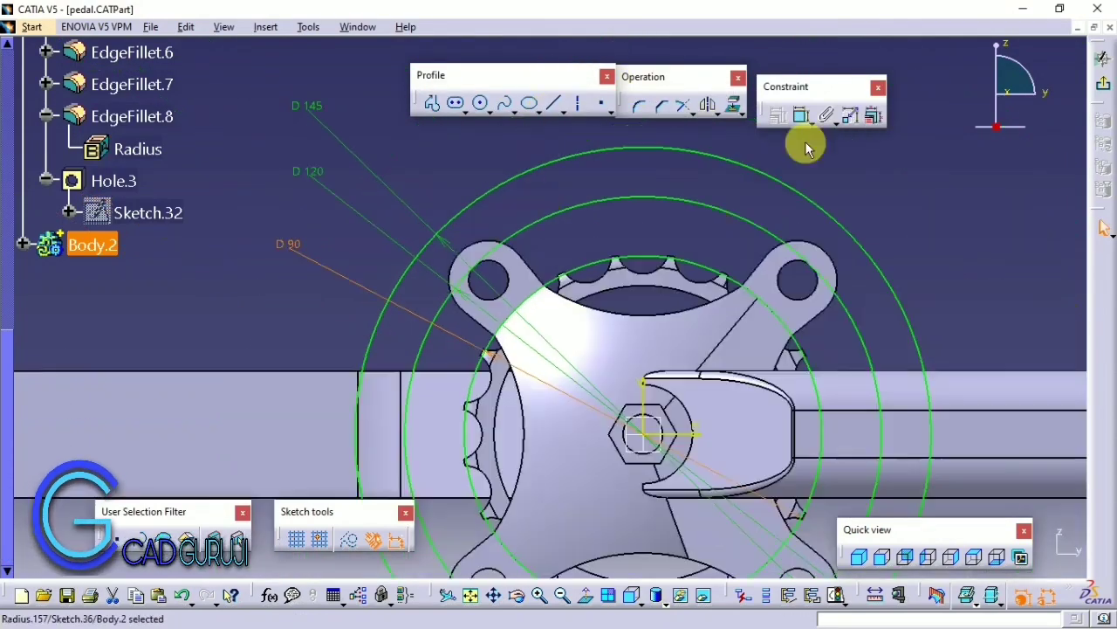
Step: Draw an axis through the upper-left arm hole and constrain it at 45° to vertical
click(554, 103)
middle_drag(453, 278, 452, 258)
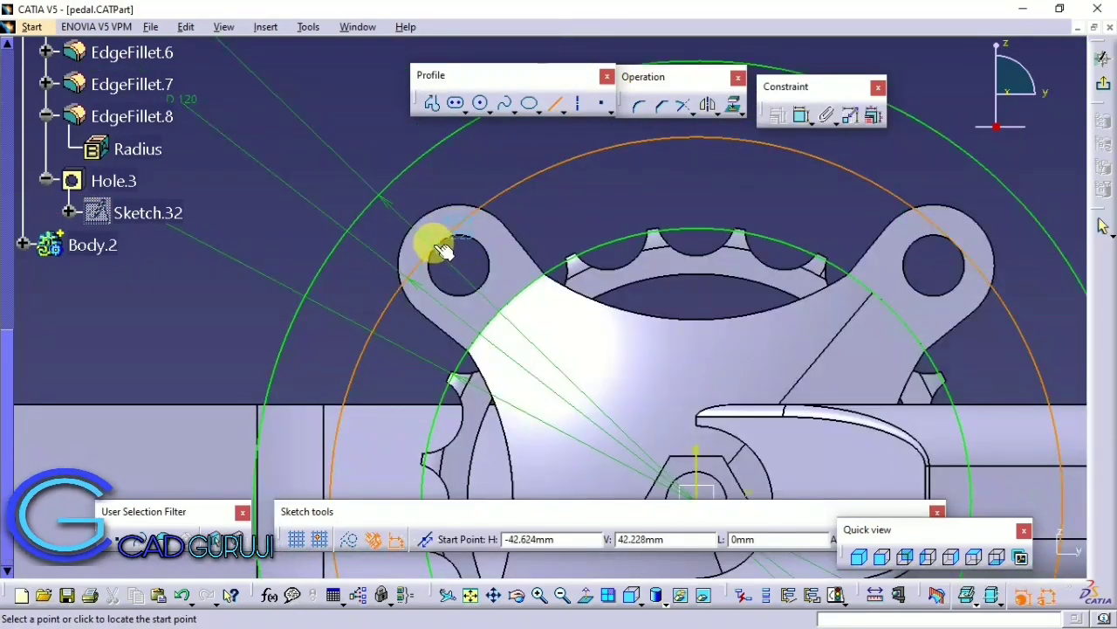
middle_drag(543, 221, 625, 395)
text(60)
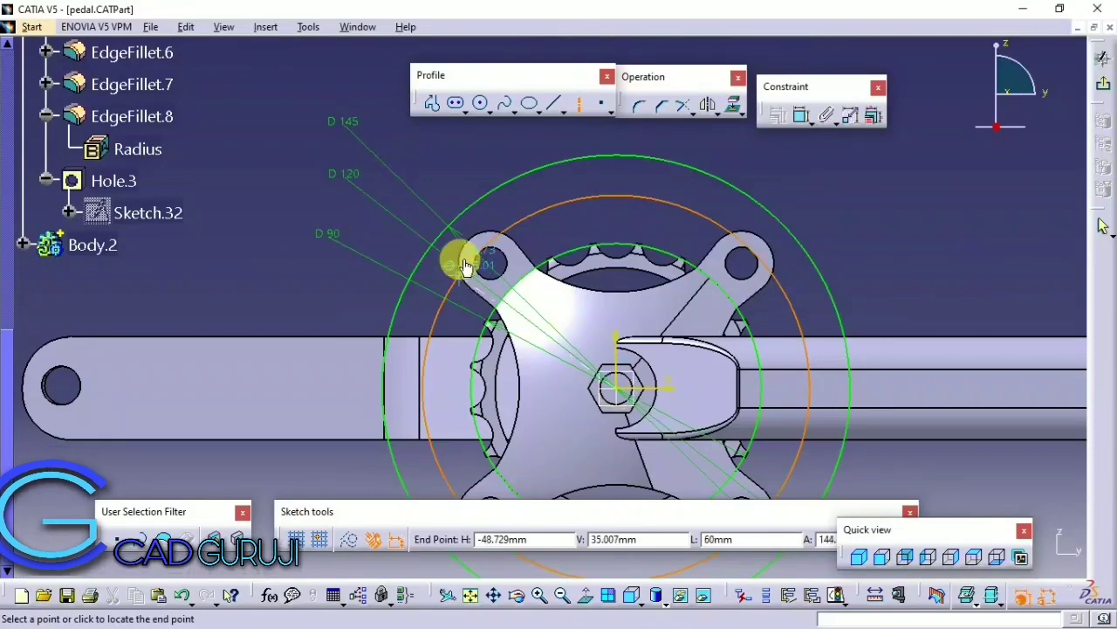
middle_drag(465, 266, 485, 229)
click(801, 118)
click(726, 417)
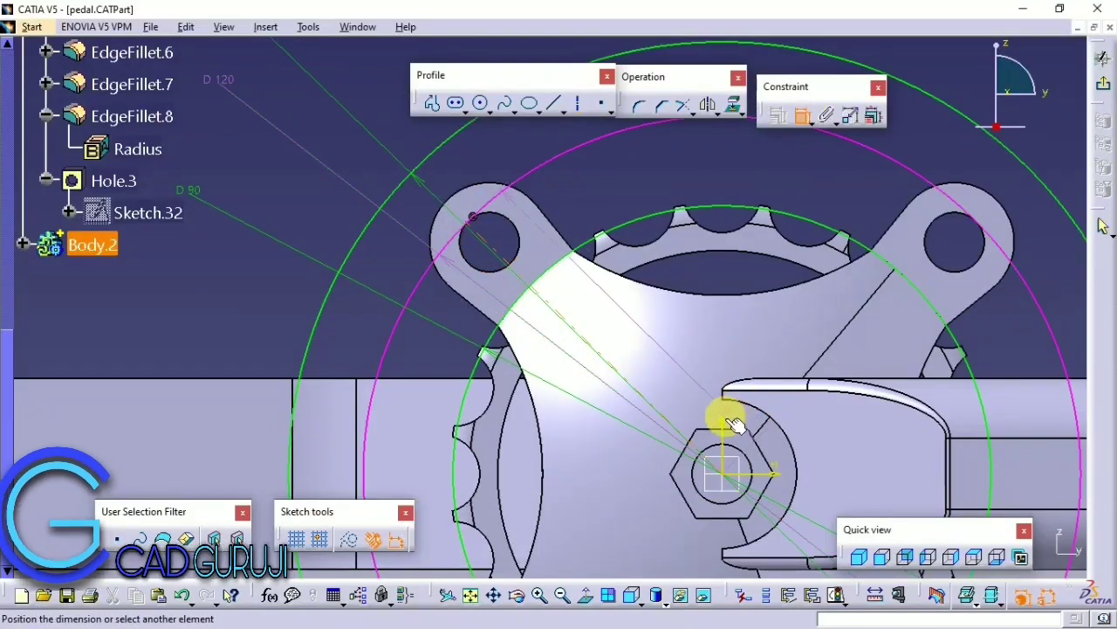
double_click(602, 185)
key(Return)
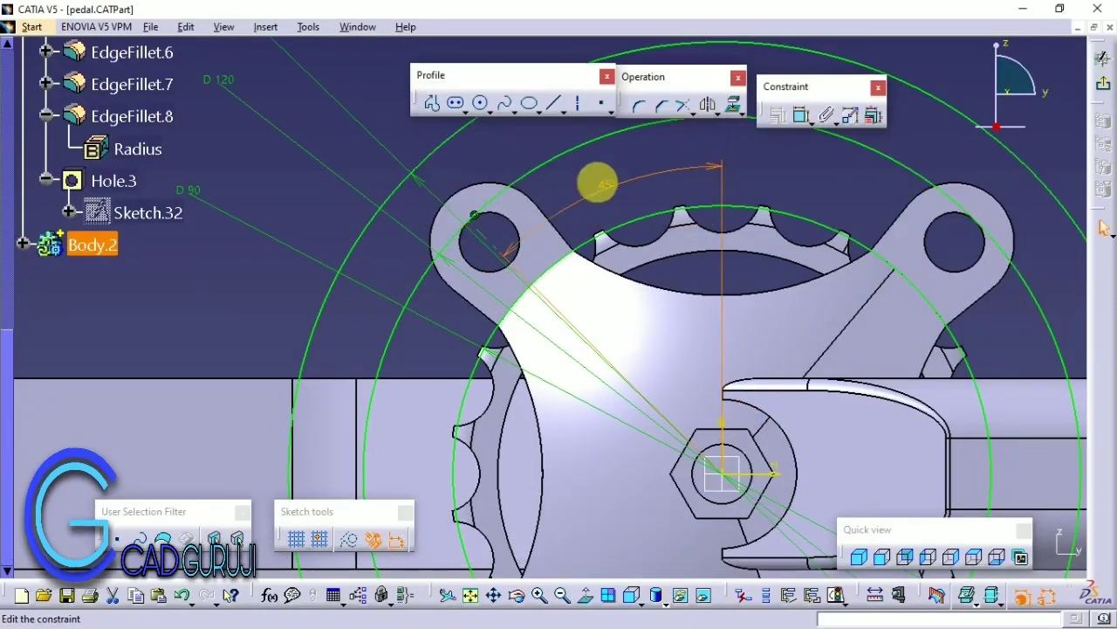
Step: Draw the upper-left arm edge line, discarding an unwanted dimension
middle_drag(598, 180, 579, 174)
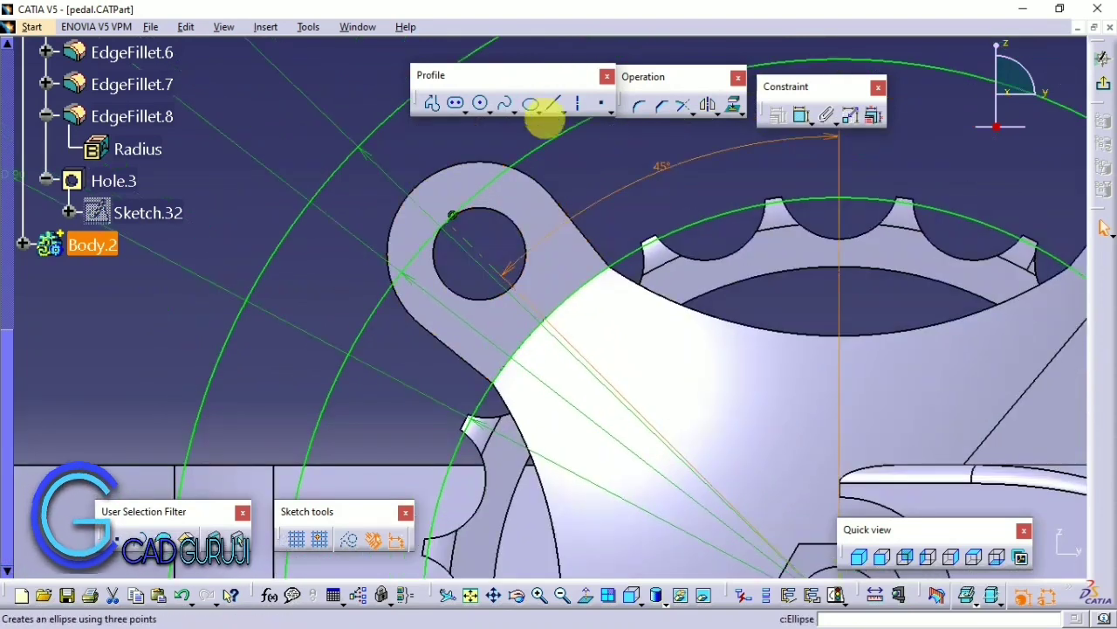
click(554, 103)
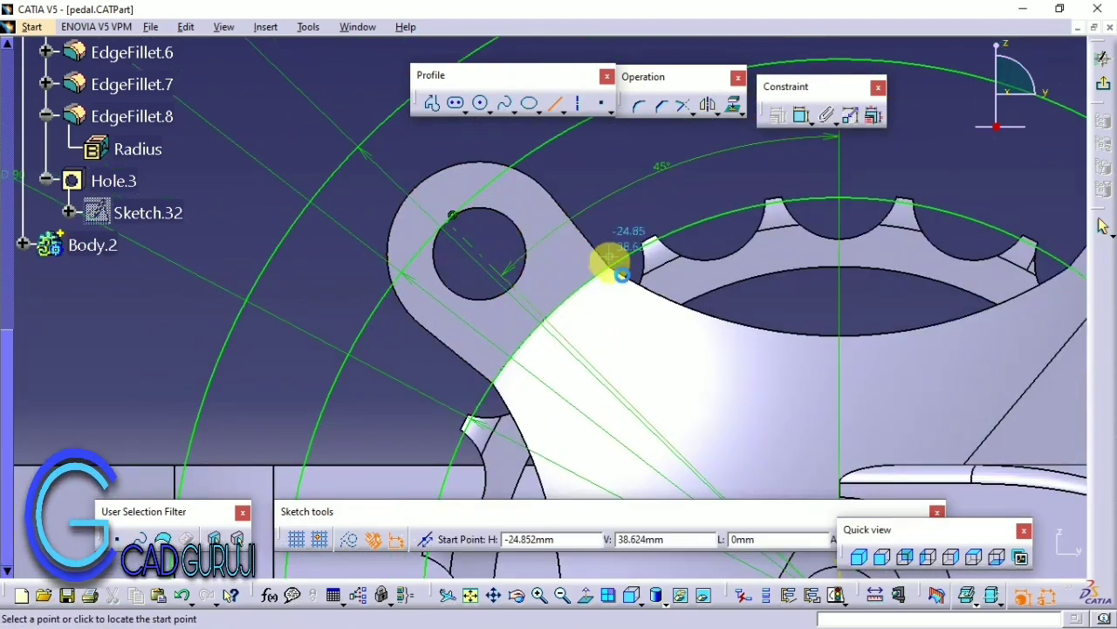
click(547, 141)
click(801, 116)
click(606, 218)
right_click(643, 194)
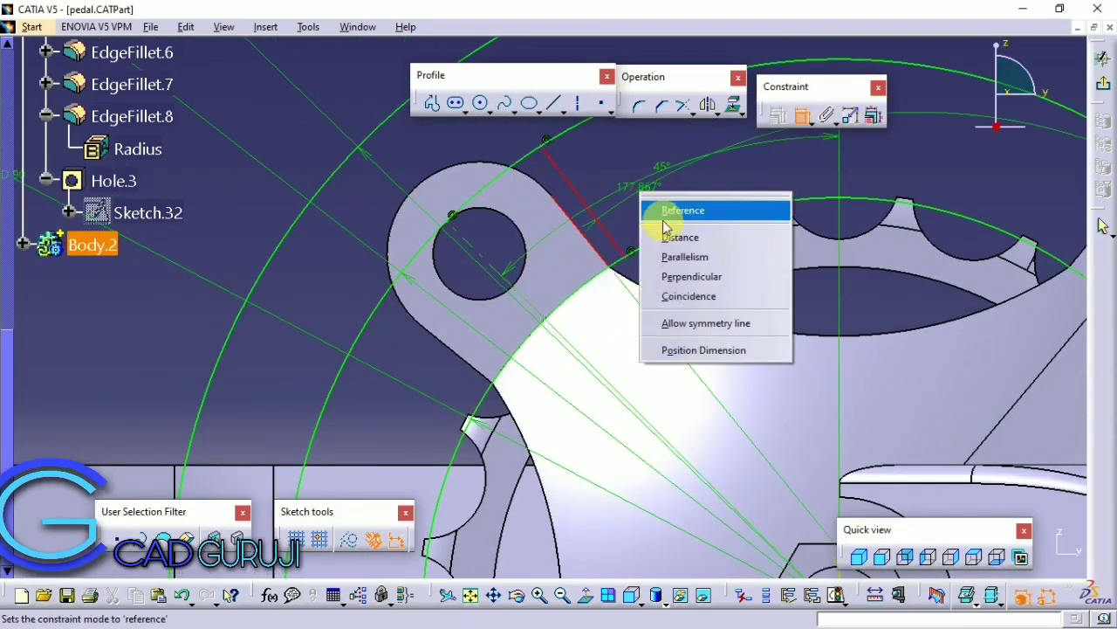
click(681, 211)
middle_drag(636, 257, 576, 244)
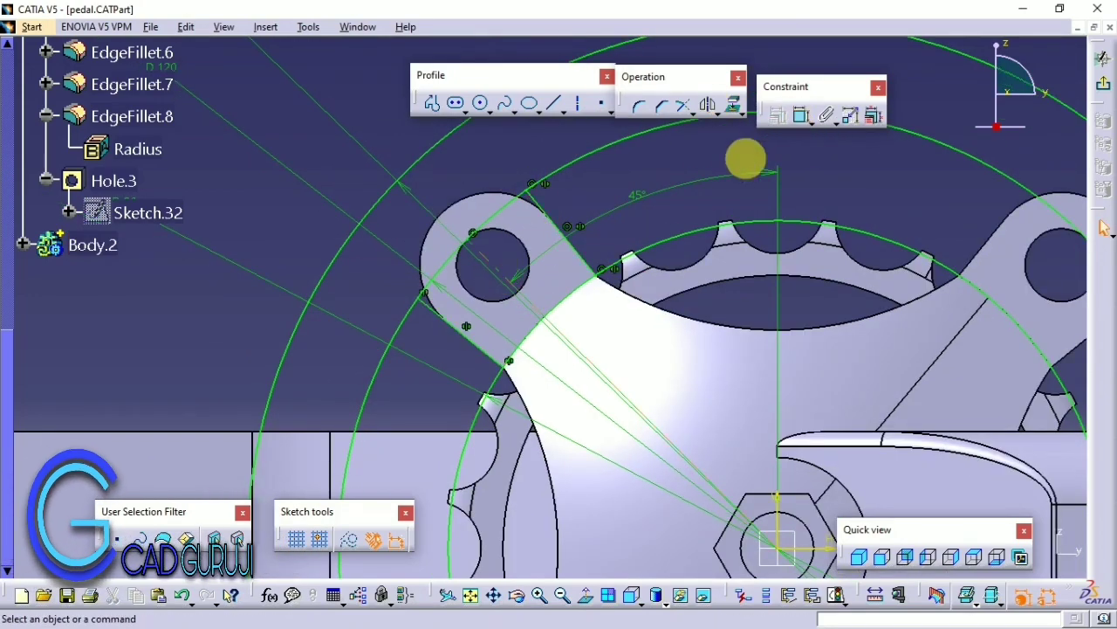
mouse_move(744, 159)
middle_down()
mouse_move(611, 242)
mouse_move(599, 182)
mouse_move(567, 129)
middle_up()
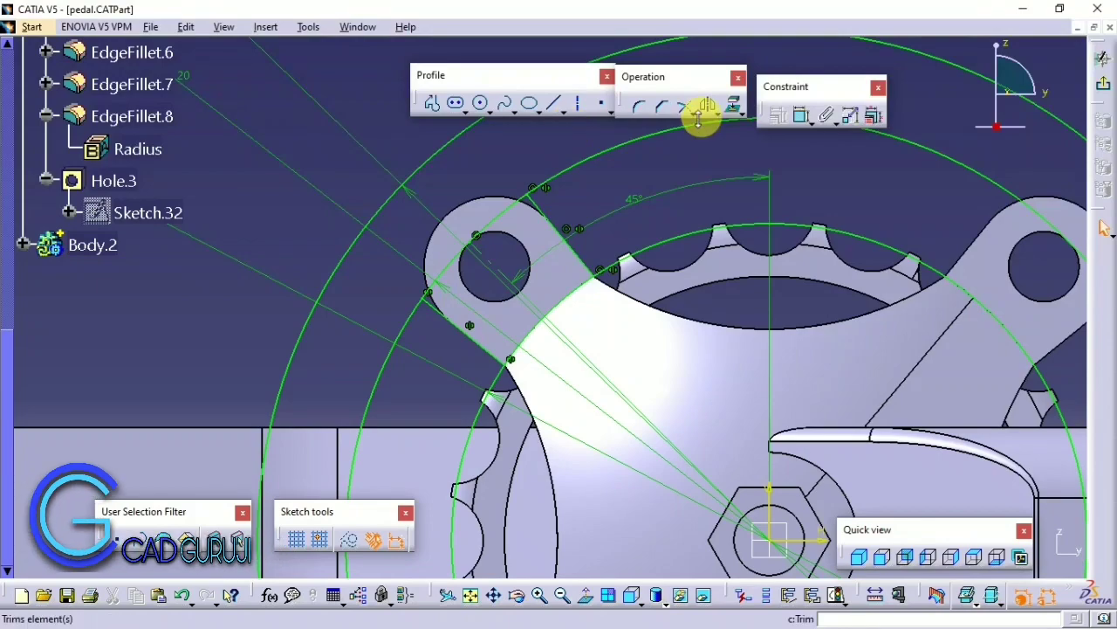
Step: Break the arm outline lines and exit the sketch back to the 3D part
click(762, 131)
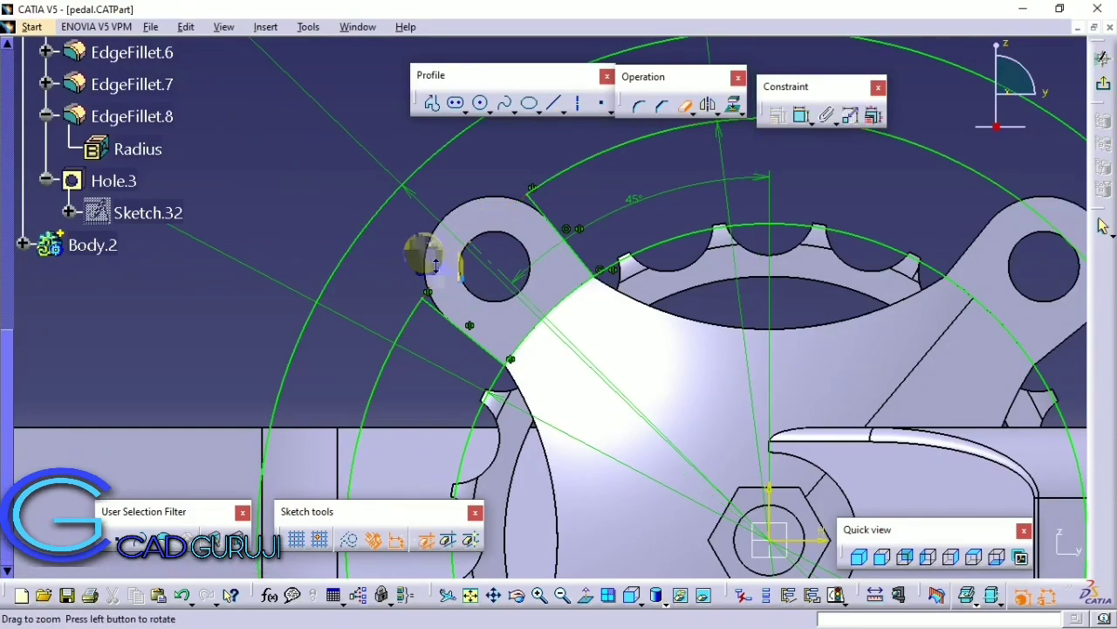
mouse_move(425, 254)
middle_down()
mouse_move(511, 341)
mouse_move(553, 145)
mouse_move(568, 252)
mouse_move(712, 168)
middle_up()
scroll(536, 305, down, 3)
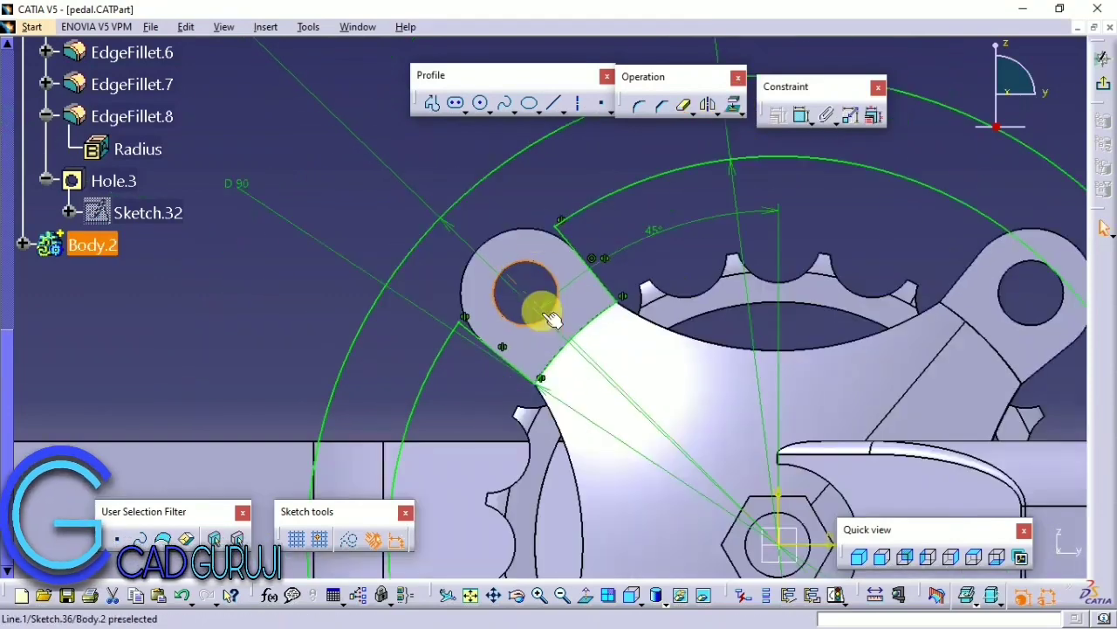
scroll(585, 323, down, 2)
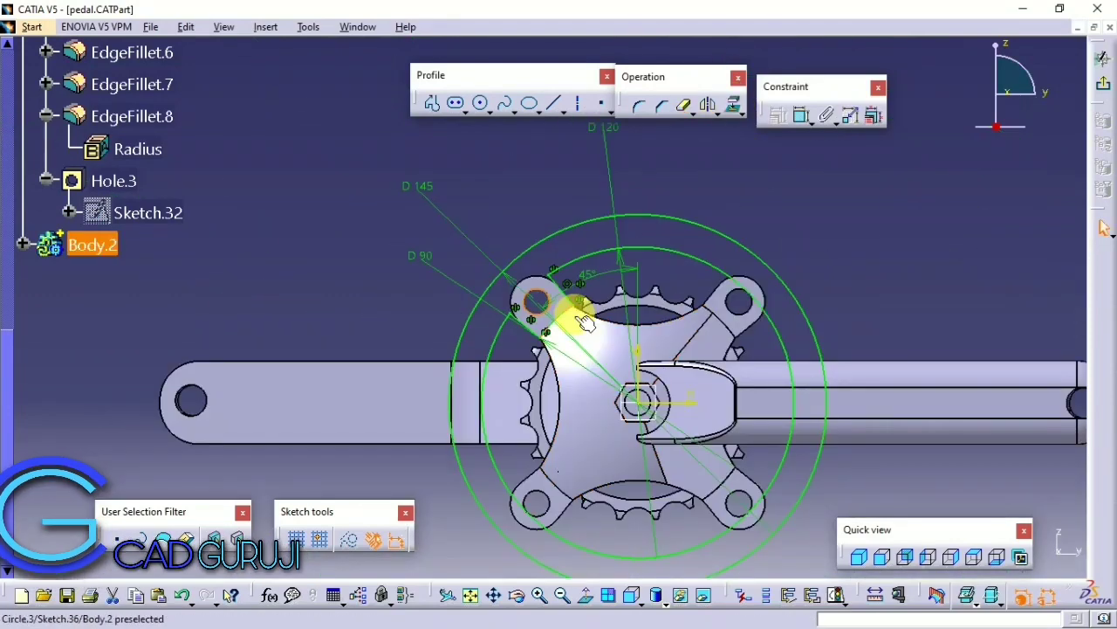
click(1104, 87)
mouse_move(559, 207)
middle_down()
mouse_move(439, 200)
mouse_move(499, 237)
mouse_move(510, 209)
middle_up()
Step: Reopen Sketch.36 under Body.2 and draw a closed pentagonal slot profile with the Profile tool
click(21, 274)
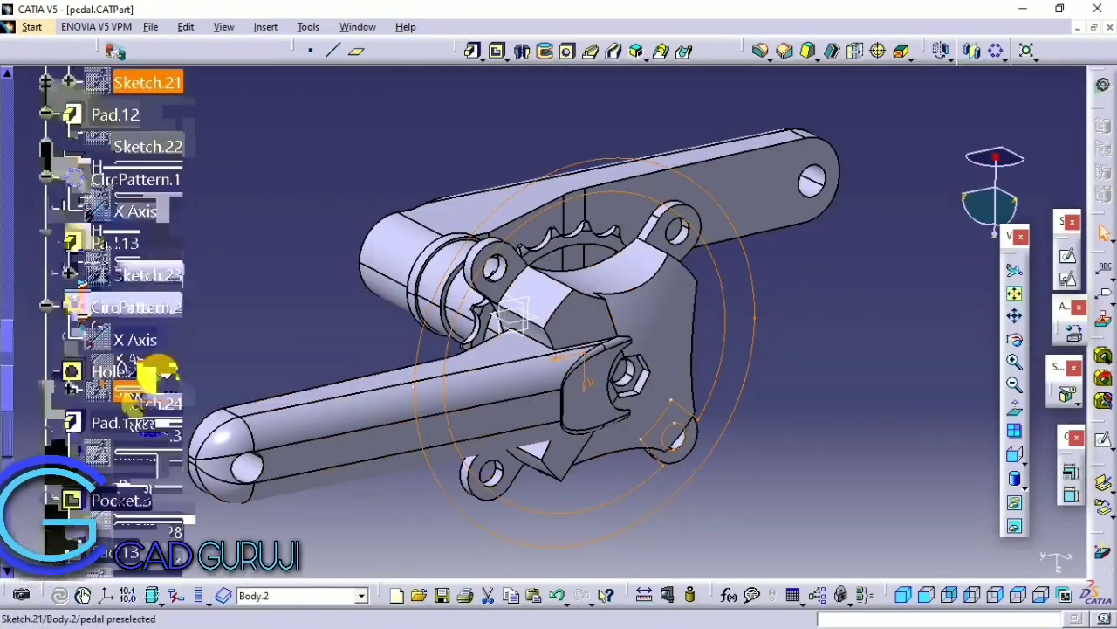
double_click(100, 258)
mouse_move(349, 319)
middle_down()
mouse_move(407, 229)
mouse_move(461, 369)
middle_up()
click(434, 107)
click(406, 164)
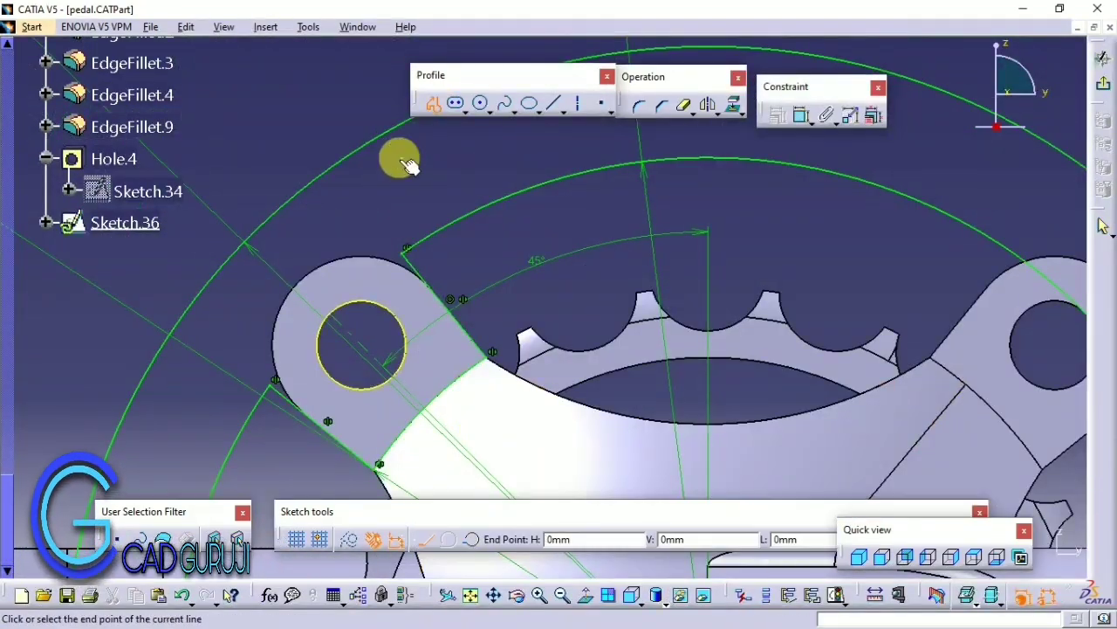
click(426, 190)
middle_drag(537, 160, 498, 258)
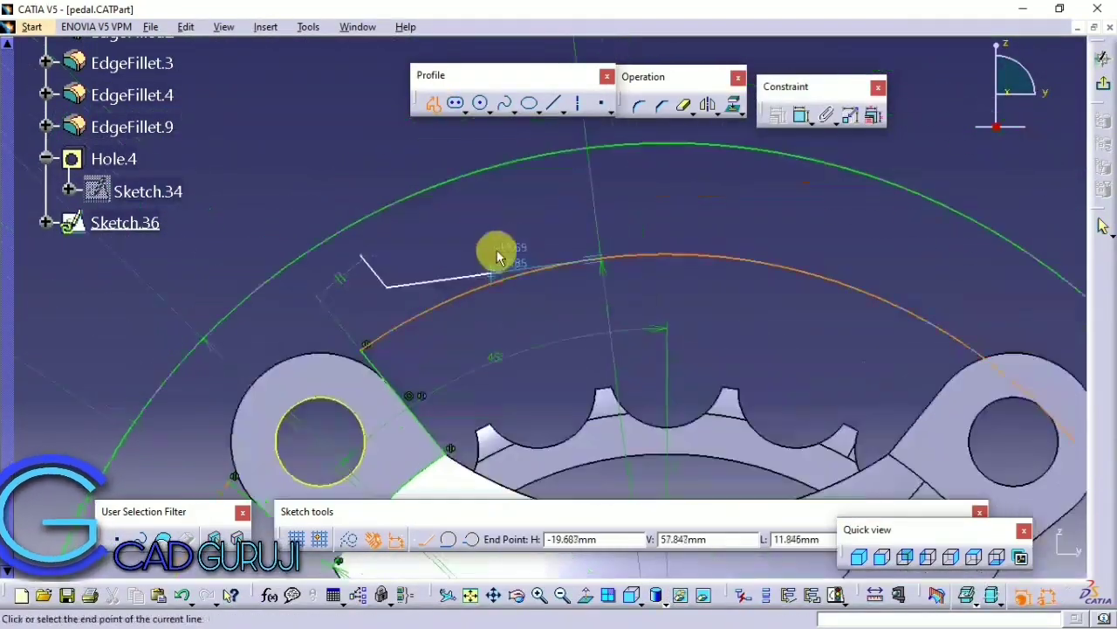
click(547, 208)
click(364, 250)
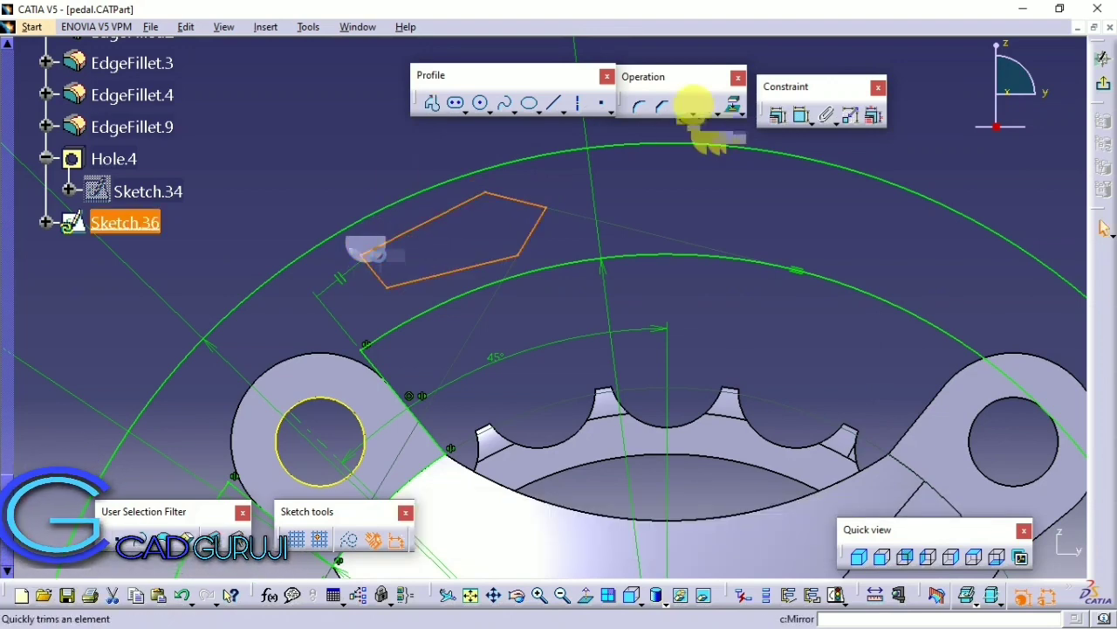
middle_drag(301, 428, 488, 349)
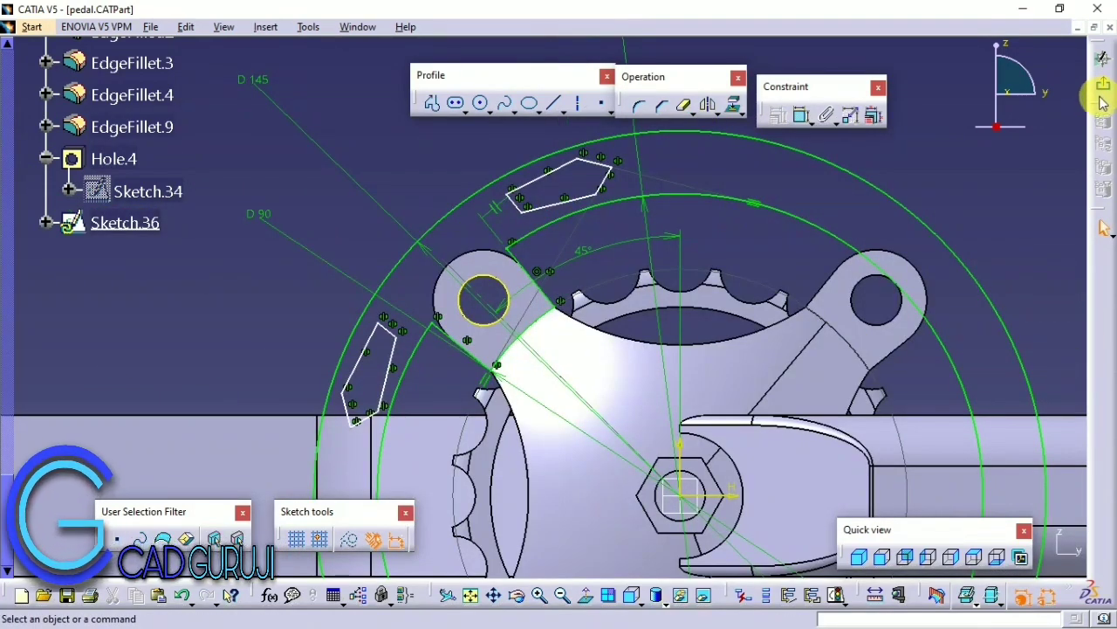
Step: Pad Sketch.36 in the reversed direction to a length of 3 mm
click(1100, 92)
mouse_move(781, 142)
middle_down()
mouse_move(623, 229)
mouse_move(606, 291)
mouse_move(494, 209)
middle_up()
mouse_move(494, 162)
middle_down()
mouse_move(498, 300)
mouse_move(536, 274)
mouse_move(680, 316)
mouse_move(491, 344)
mouse_move(434, 379)
mouse_move(862, 338)
middle_up()
click(948, 460)
mouse_move(599, 311)
middle_down()
mouse_move(527, 183)
mouse_move(786, 288)
middle_up()
click(1062, 518)
mouse_move(581, 349)
middle_down()
mouse_move(643, 449)
mouse_move(548, 325)
middle_up()
double_click(1008, 322)
text(3mm)
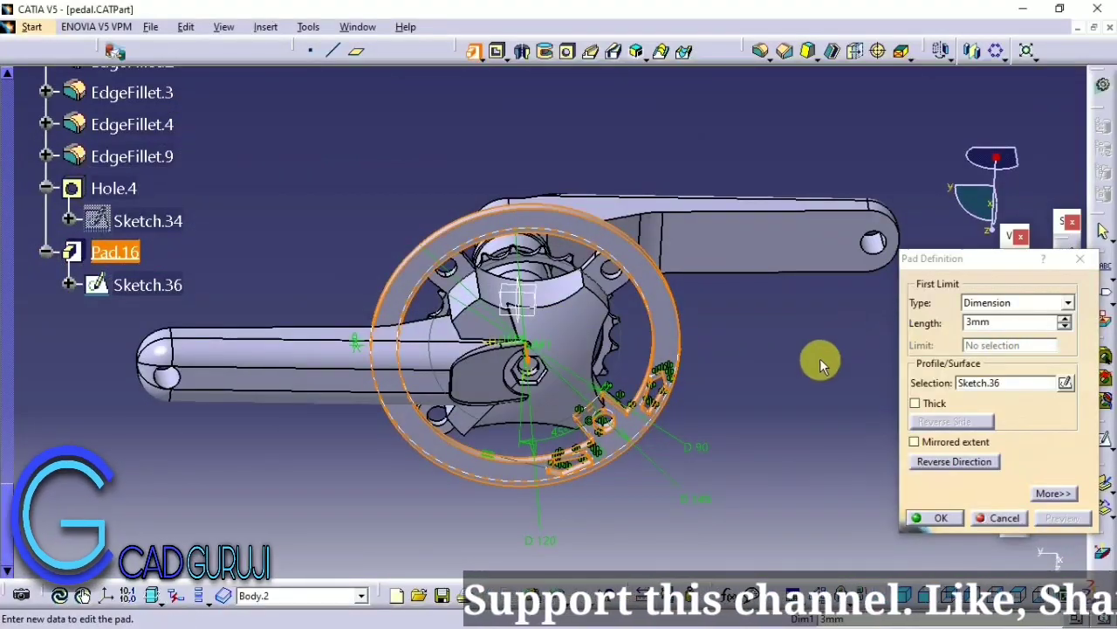
click(1062, 518)
click(934, 517)
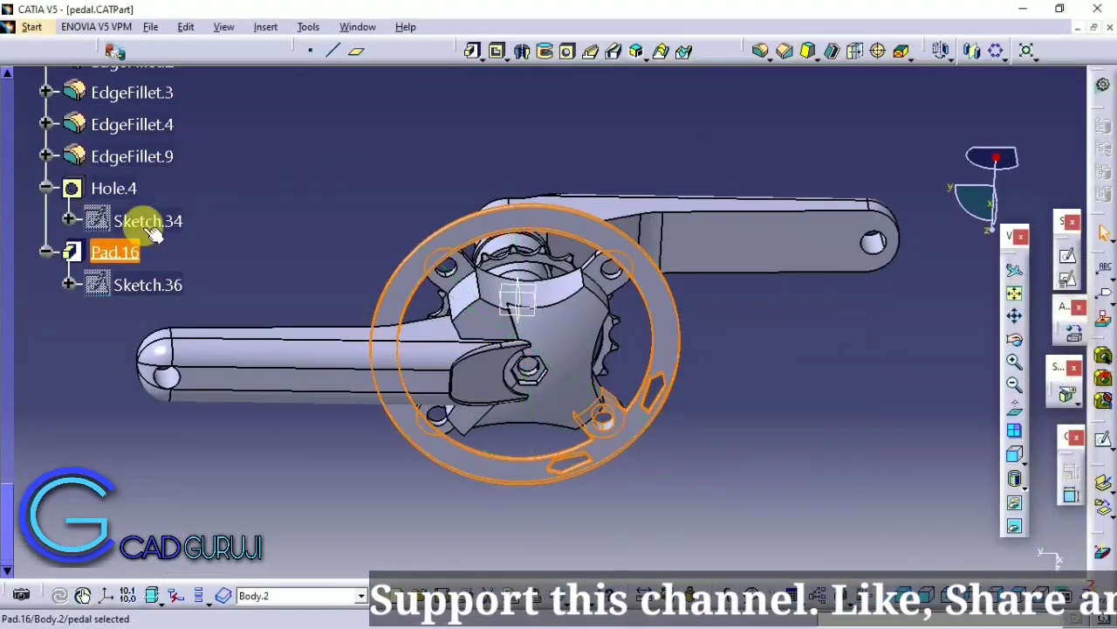
Step: Create a Complete crown circular pattern of the pad, using the pad face as rotation reference
click(998, 54)
click(814, 178)
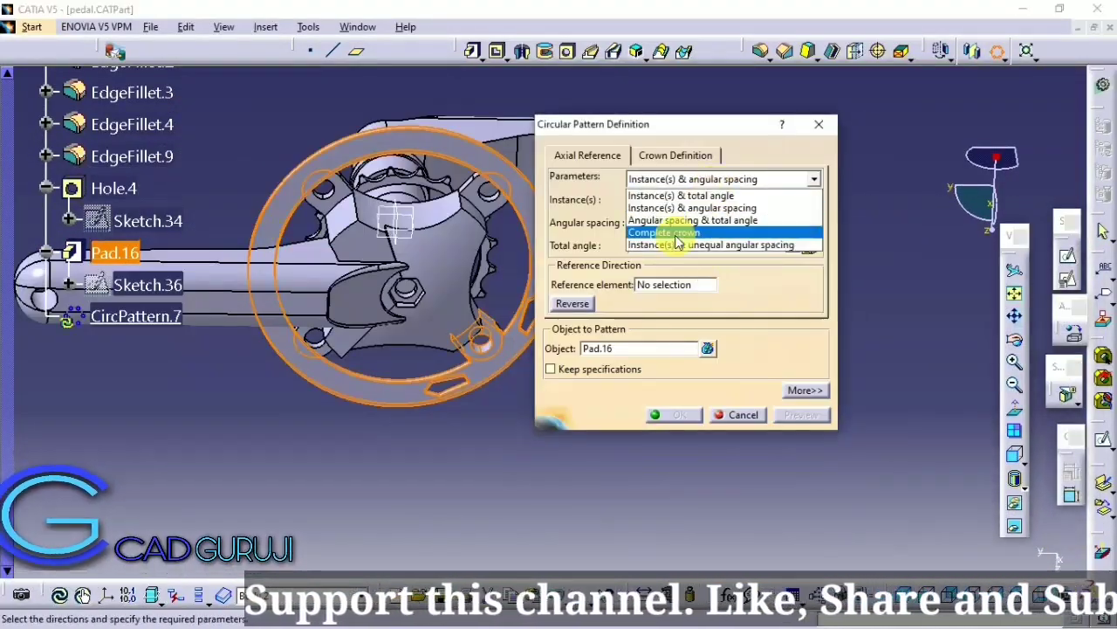
click(679, 230)
click(656, 284)
click(446, 161)
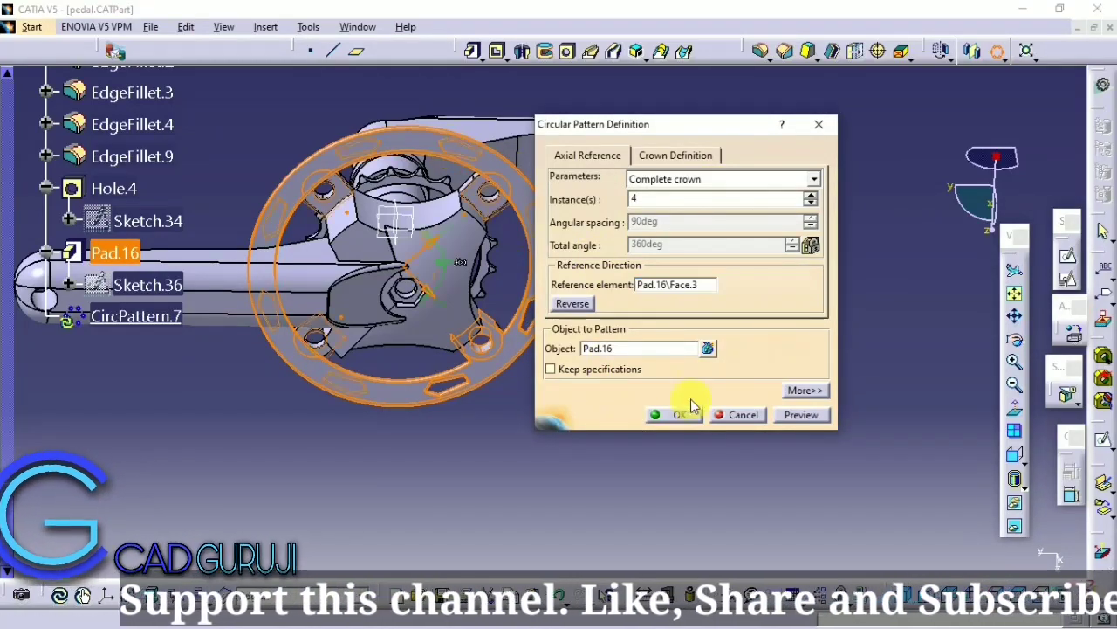
click(801, 413)
click(690, 416)
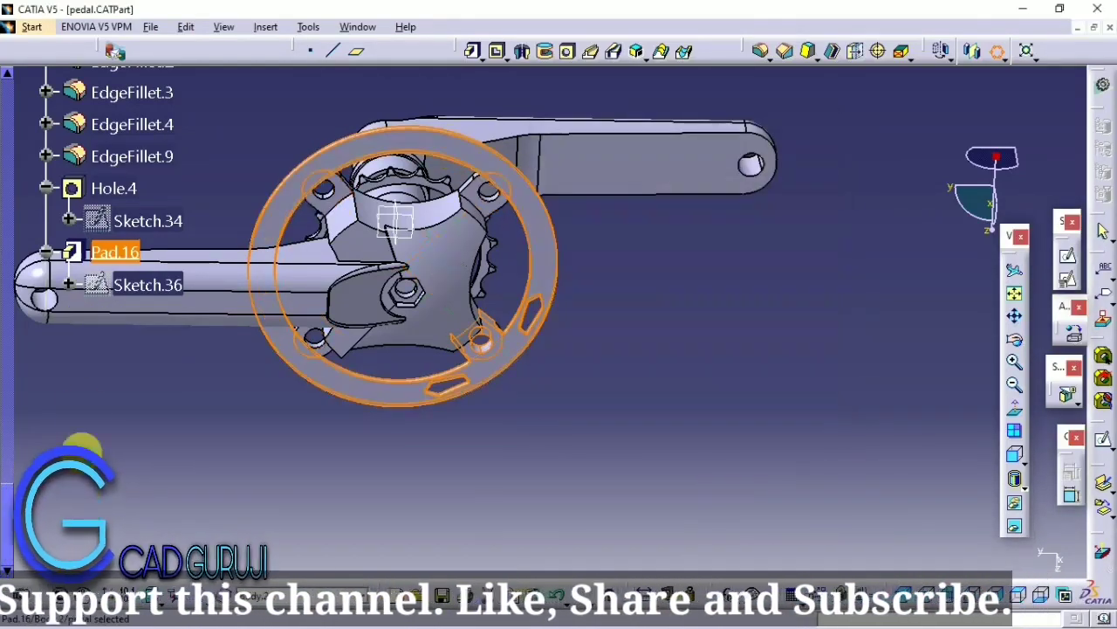
Step: In Sketch.36, delete the slot profile and the remaining pentagon lines, then exit to 3D
double_click(148, 284)
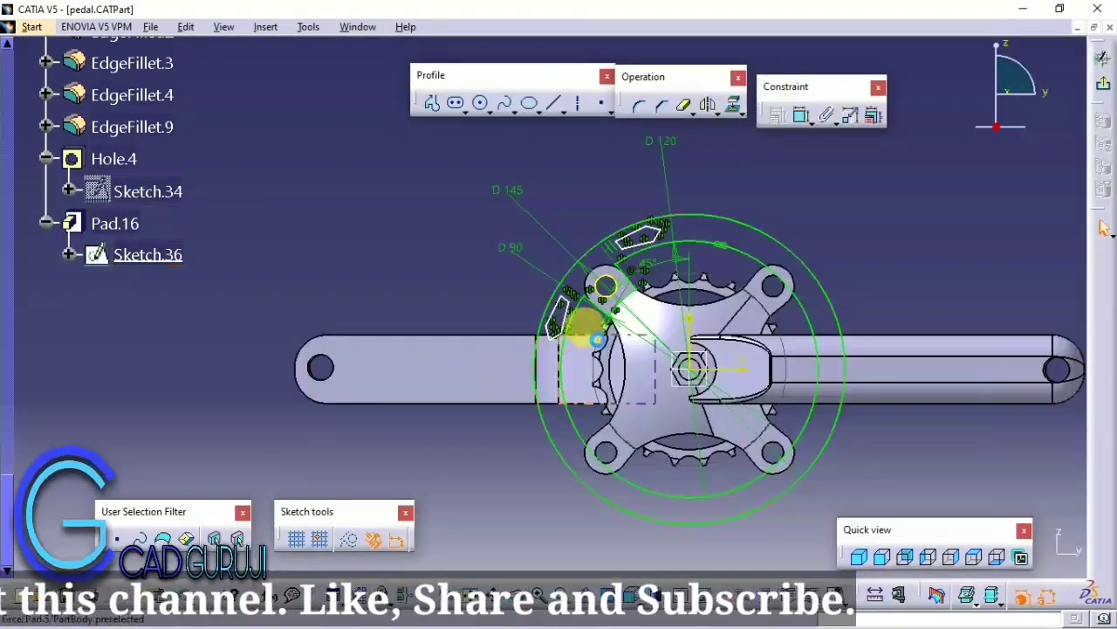
right_click(569, 482)
click(474, 279)
mouse_move(474, 279)
middle_down()
mouse_move(637, 312)
mouse_move(600, 274)
middle_up()
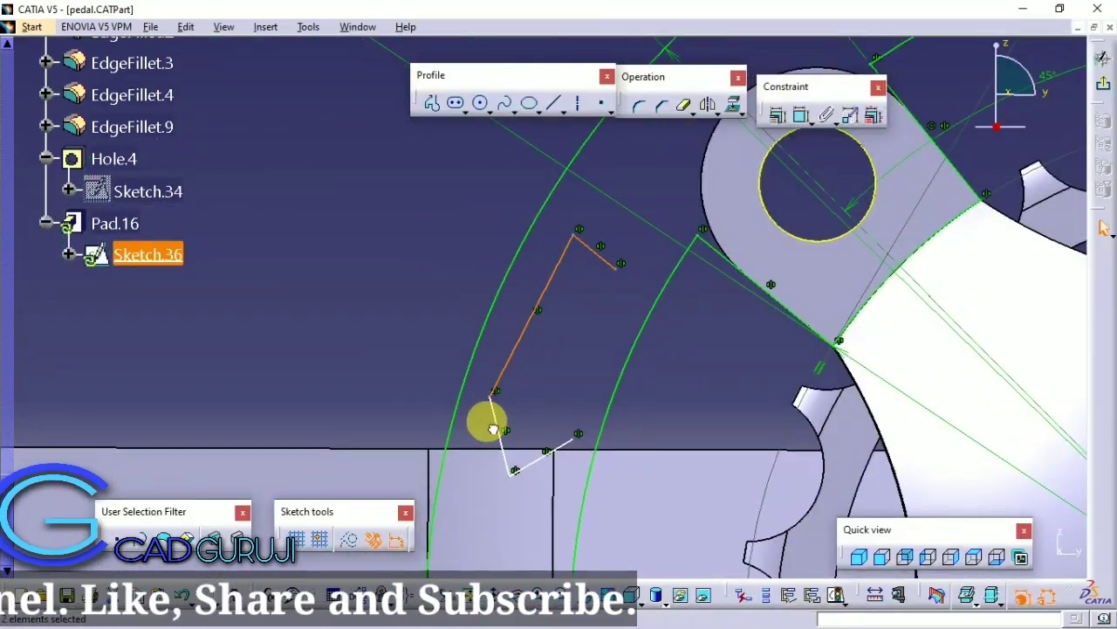
right_click(534, 363)
click(568, 529)
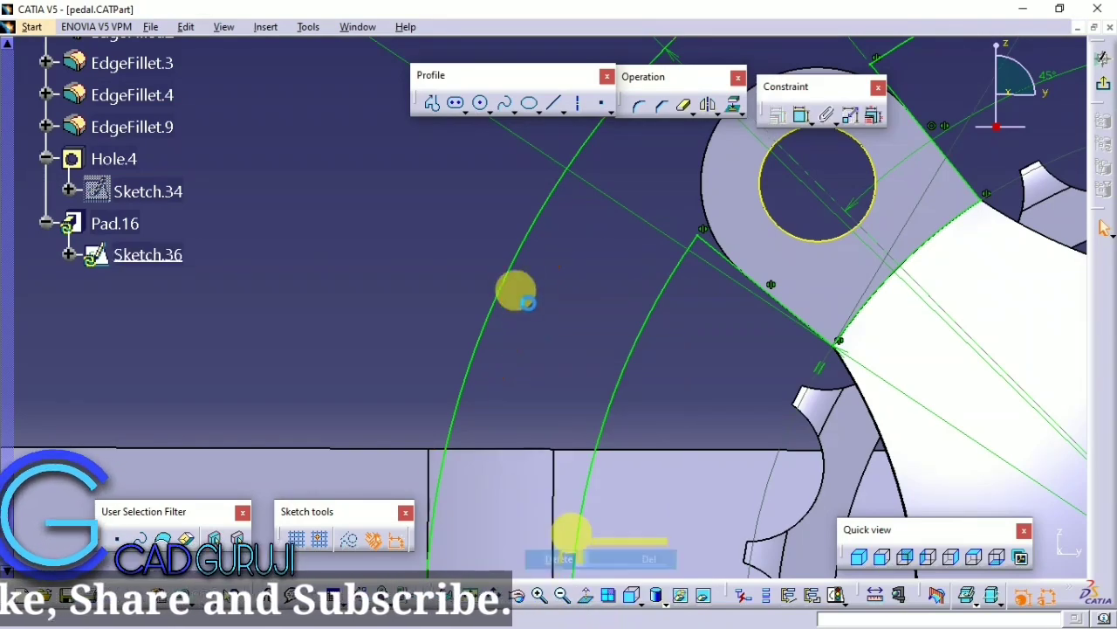
mouse_move(512, 292)
middle_down()
mouse_move(416, 419)
mouse_move(299, 391)
middle_up()
click(343, 390)
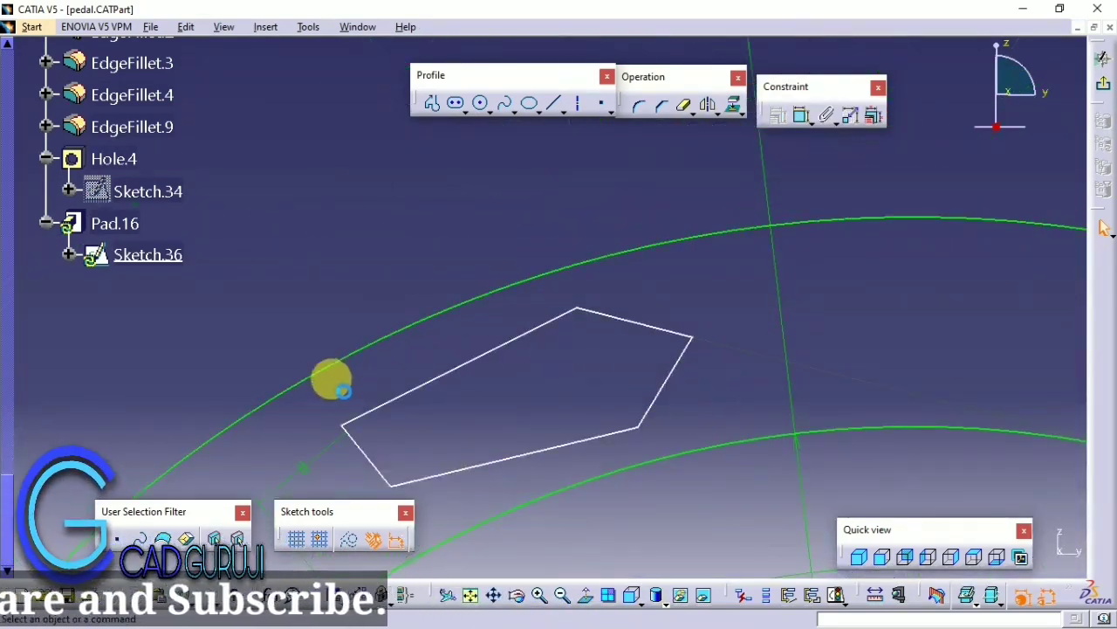
drag(778, 336, 501, 338)
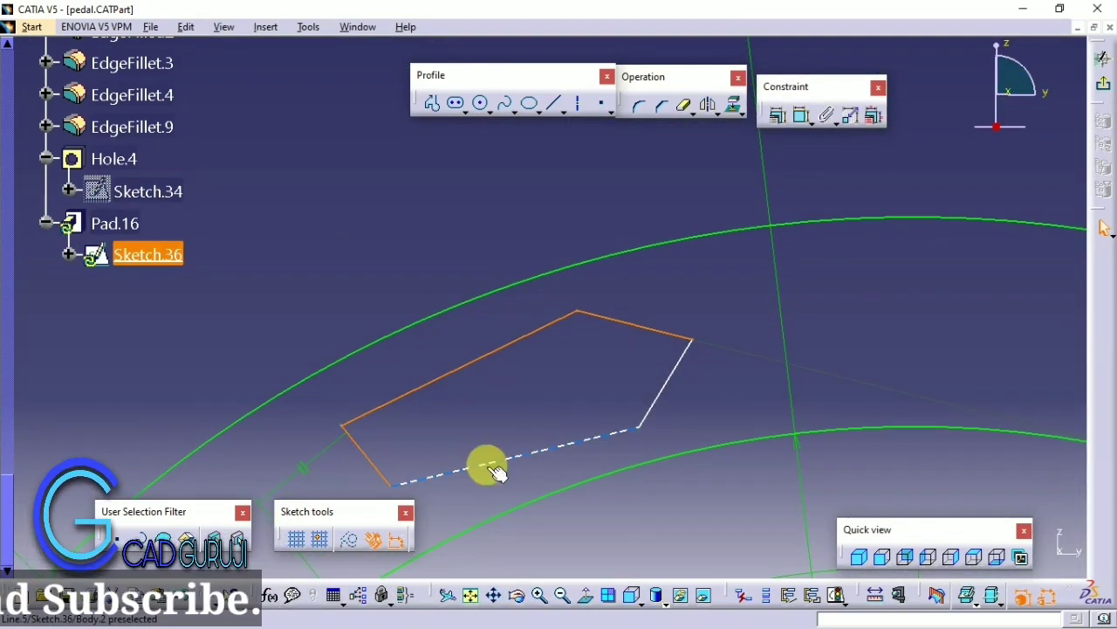
key(Delete)
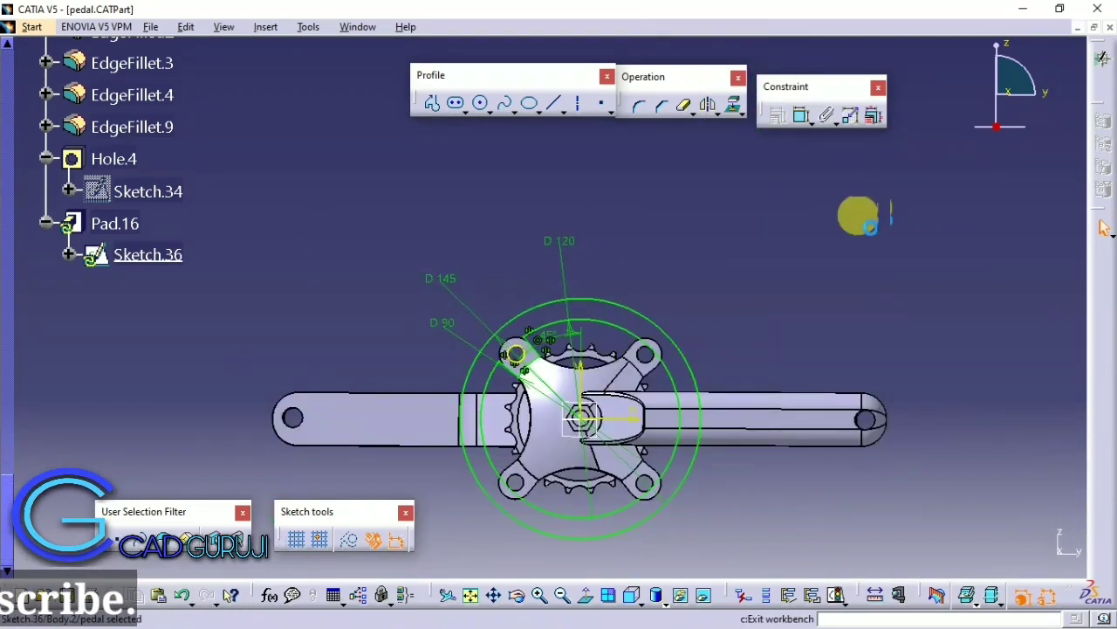
click(986, 54)
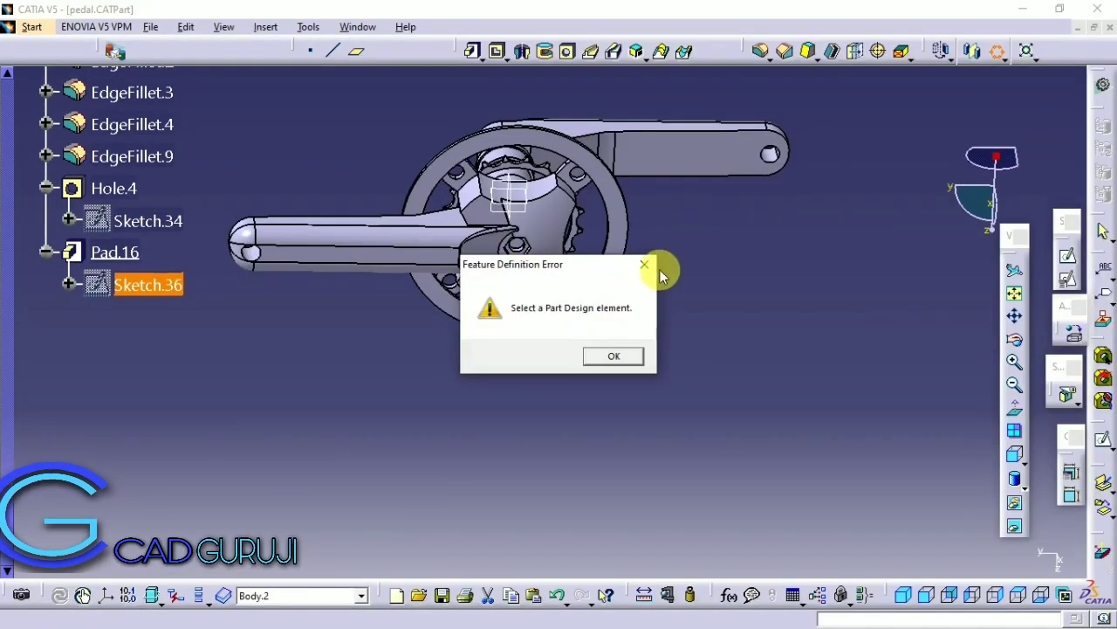
Step: Dismiss the feature error, then reopen Sketch.36 zoomed on the corner beside the upper-left lug
click(610, 353)
mouse_move(710, 289)
middle_down()
mouse_move(591, 284)
mouse_move(468, 416)
mouse_move(743, 195)
mouse_move(588, 352)
mouse_move(768, 182)
mouse_move(547, 303)
middle_up()
mouse_move(478, 255)
middle_down()
mouse_move(358, 232)
mouse_move(491, 187)
mouse_move(312, 130)
mouse_move(408, 255)
mouse_move(387, 288)
mouse_move(524, 332)
mouse_move(581, 463)
middle_up()
click(147, 286)
double_click(147, 285)
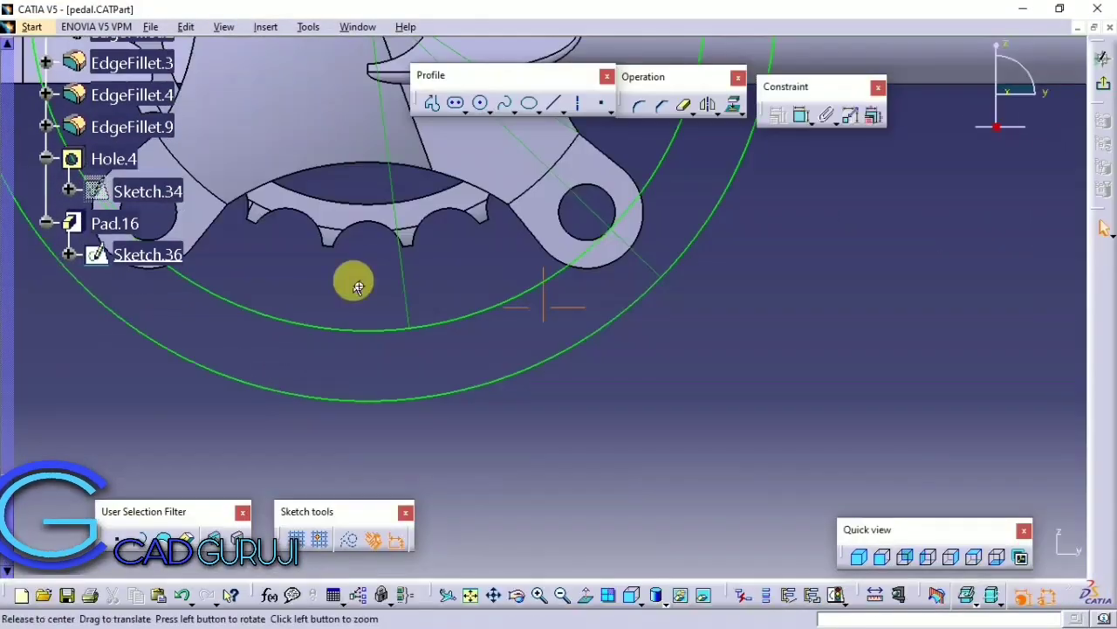
mouse_move(357, 282)
middle_down()
mouse_move(472, 243)
mouse_move(576, 304)
middle_up()
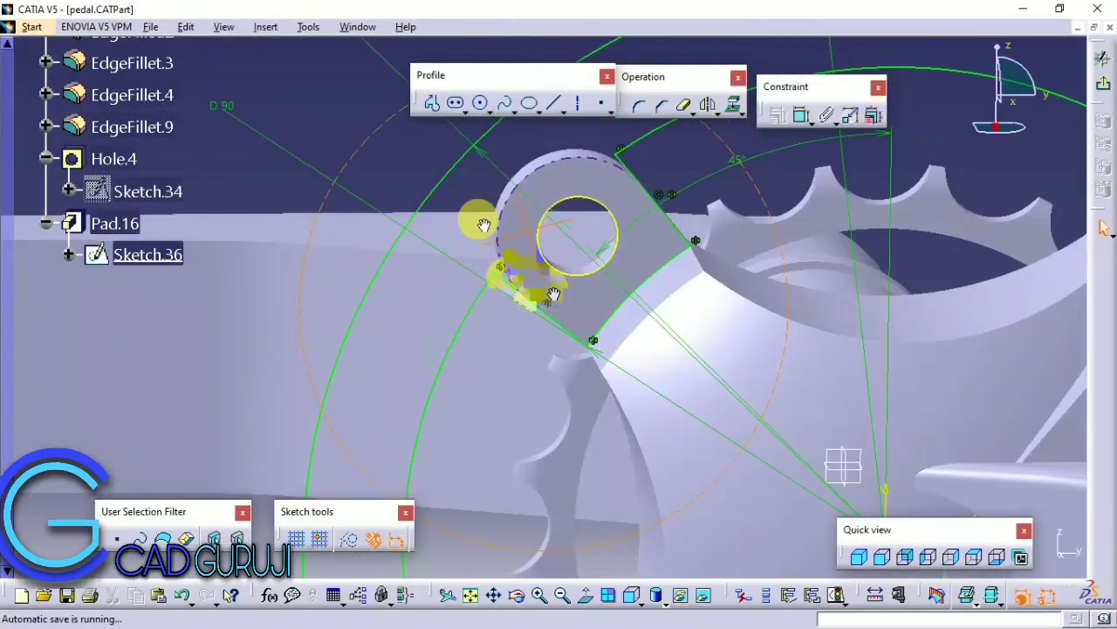
mouse_move(508, 196)
middle_down()
mouse_move(451, 189)
mouse_move(579, 312)
mouse_move(711, 244)
middle_up()
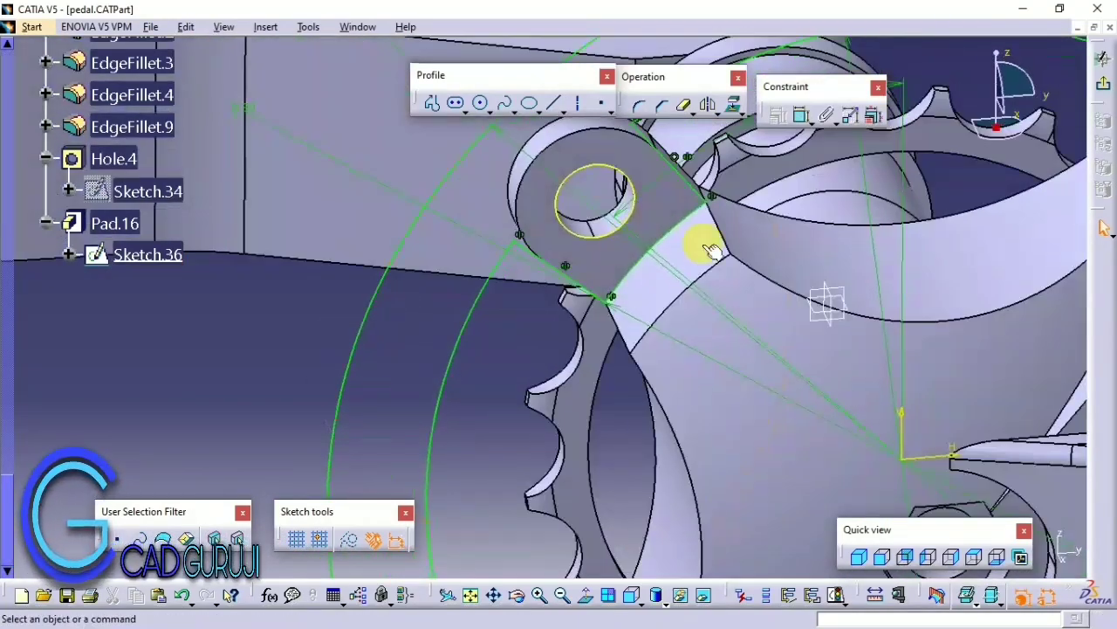
click(1104, 94)
mouse_move(673, 187)
middle_down()
mouse_move(606, 204)
mouse_move(441, 342)
mouse_move(521, 340)
mouse_move(474, 429)
mouse_move(531, 481)
mouse_move(523, 392)
mouse_move(472, 371)
middle_up()
double_click(149, 286)
middle_drag(340, 259, 404, 256)
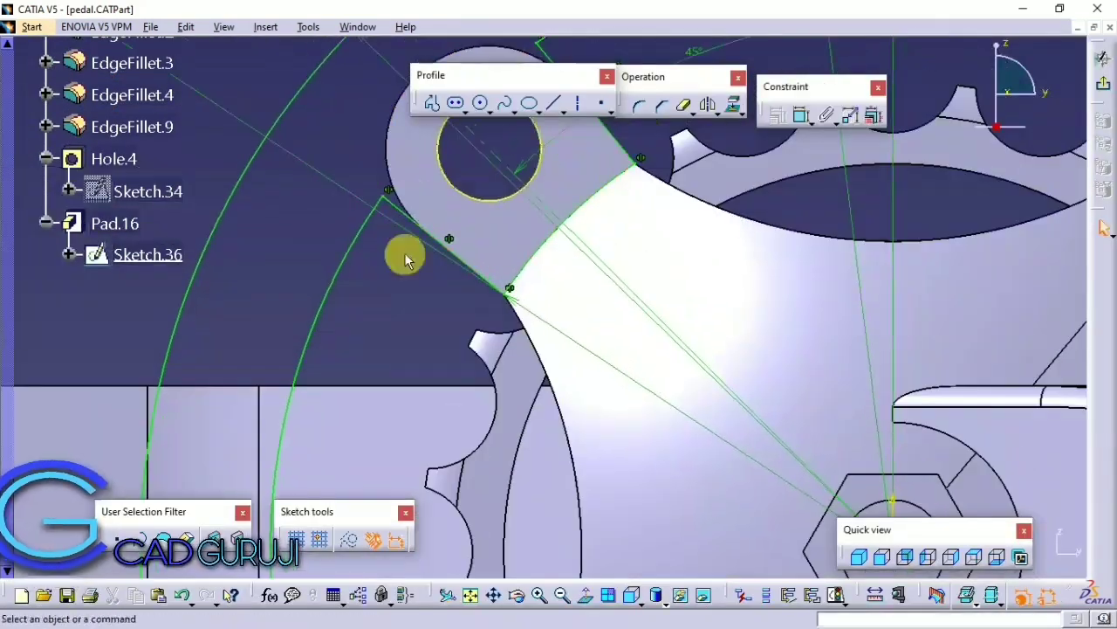
mouse_move(406, 331)
middle_down()
mouse_move(399, 250)
mouse_move(423, 272)
middle_up()
Step: Round two corners between the lug edges, each with a 10 mm radius
middle_drag(422, 227, 439, 269)
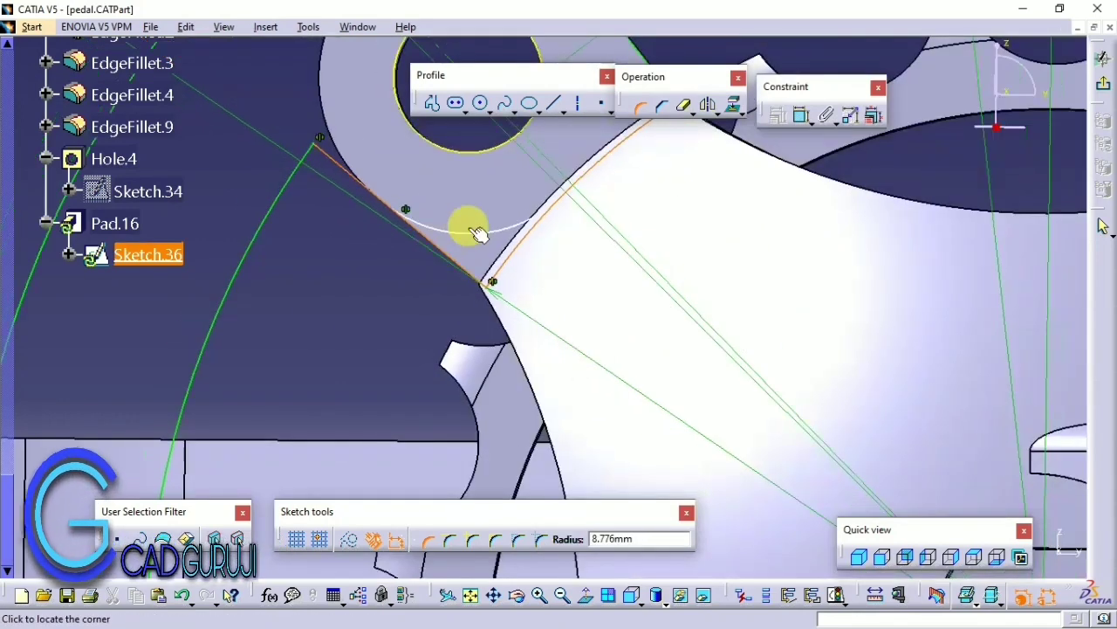
click(468, 230)
double_click(393, 316)
text(10mm)
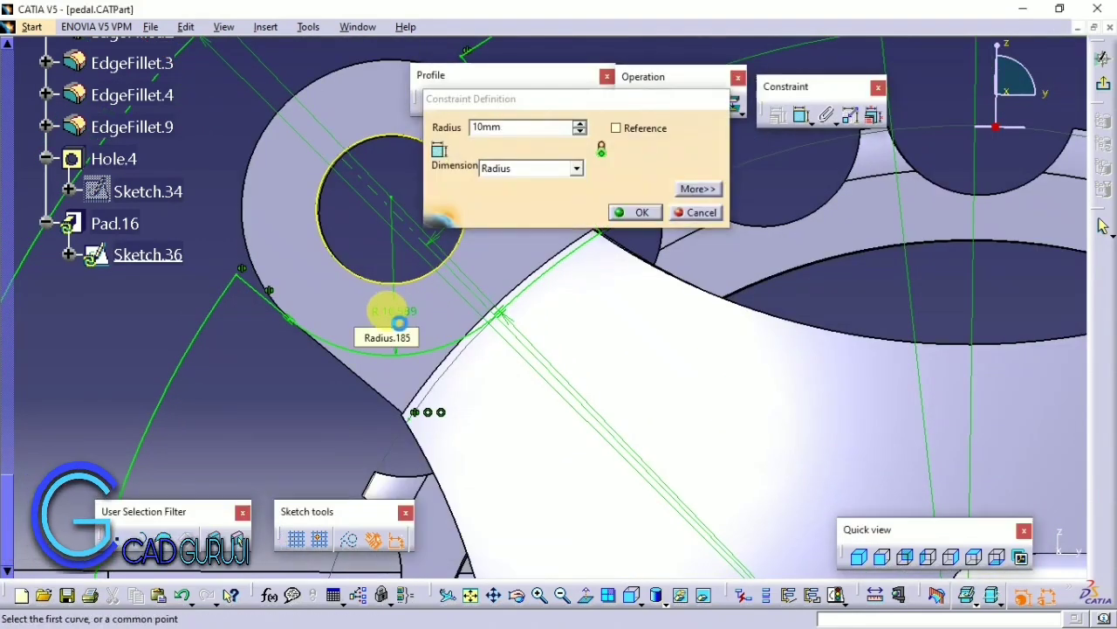
key(Return)
click(553, 200)
click(627, 145)
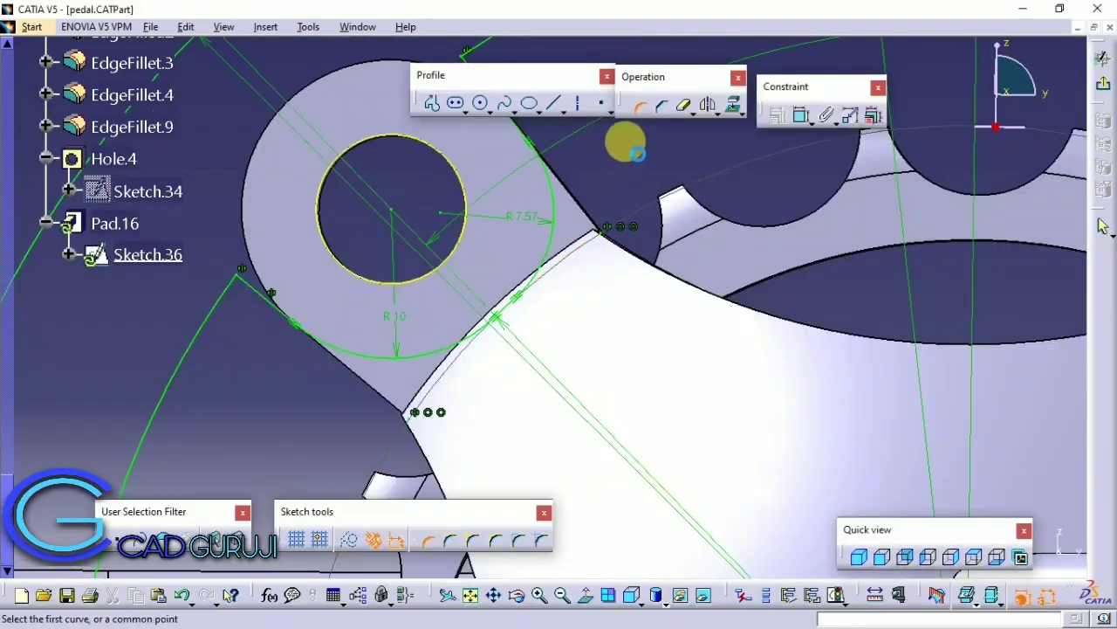
double_click(524, 221)
text(10)
key(Return)
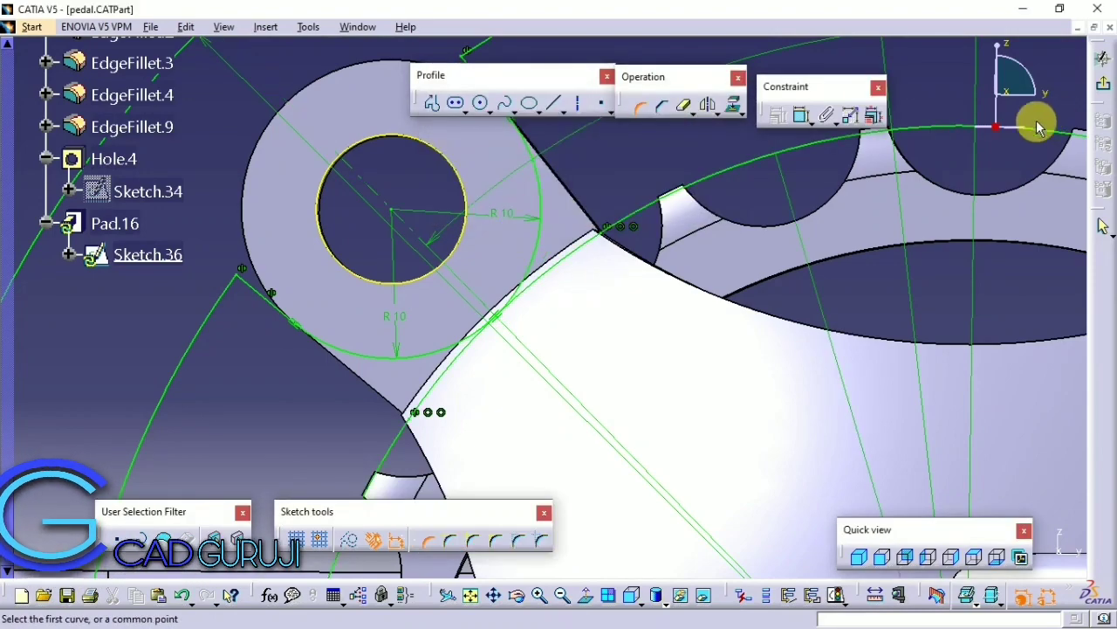
Step: Trim away an unwanted curve segment near the upper-left lug
middle_drag(1039, 127, 538, 285)
click(687, 106)
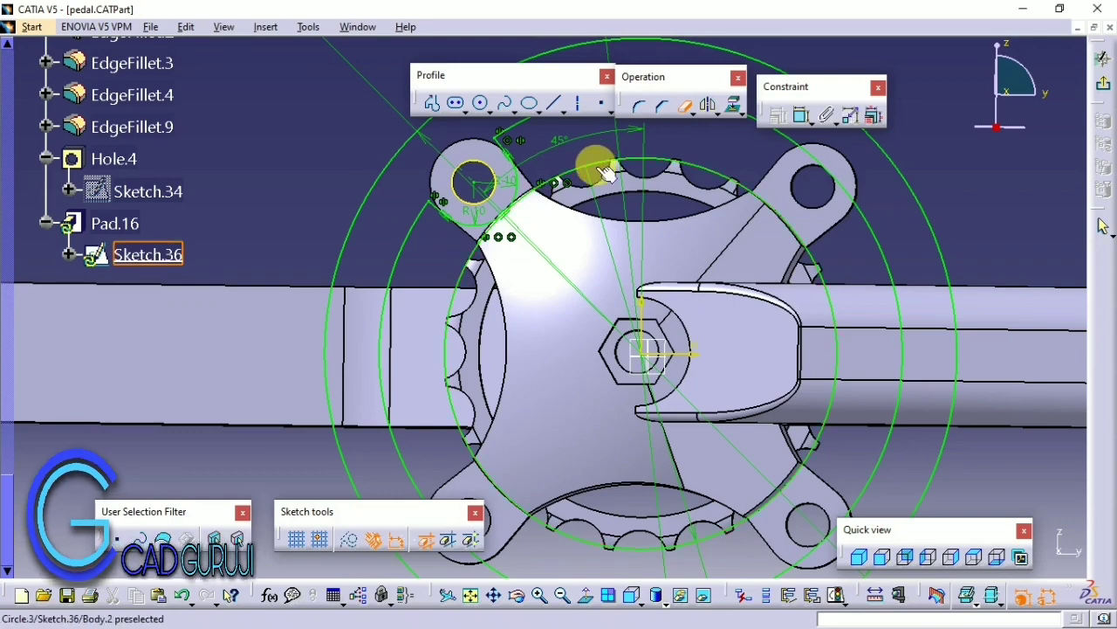
click(665, 152)
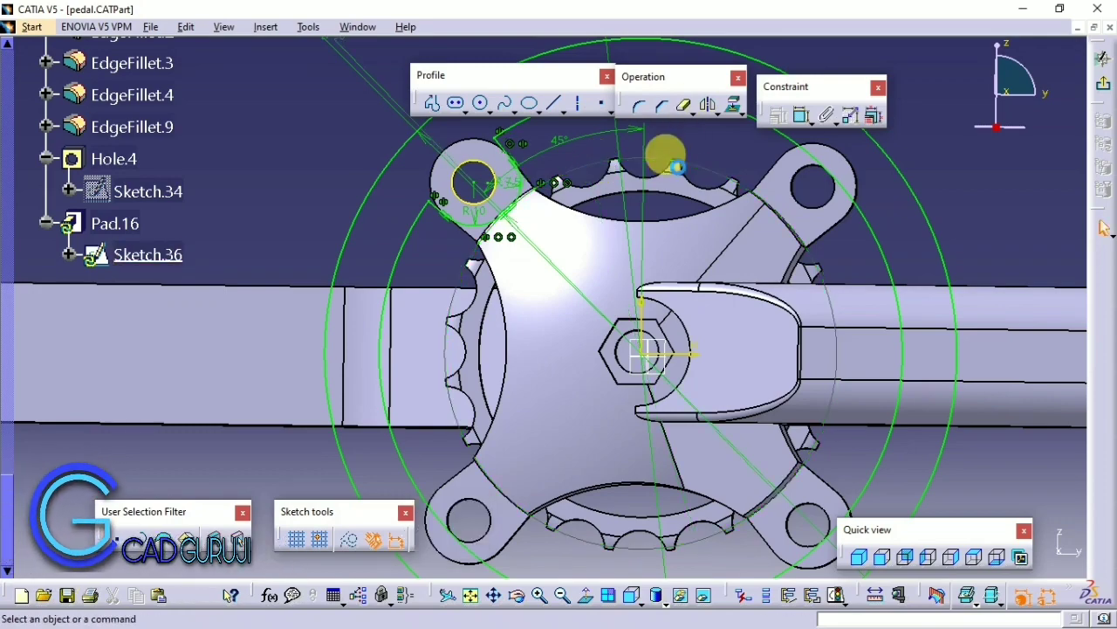
middle_drag(619, 171, 593, 219)
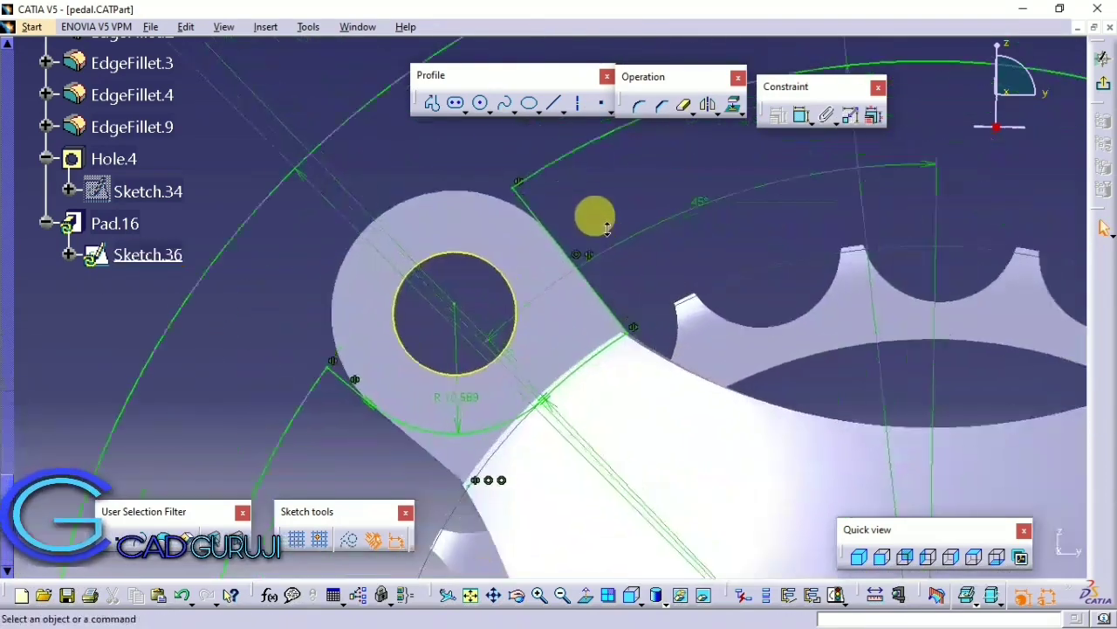
Step: Add another rounded corner at the lug and edit its 6.844 mm radius value
click(633, 118)
click(599, 312)
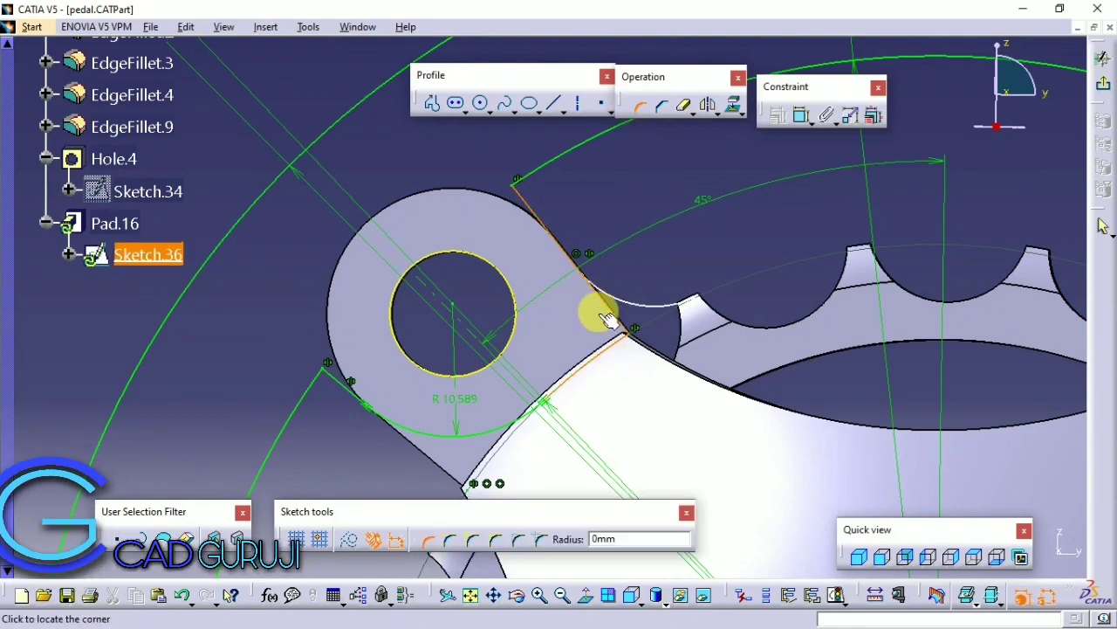
click(591, 316)
mouse_move(591, 316)
middle_down()
mouse_move(606, 170)
mouse_move(536, 250)
middle_up()
double_click(534, 253)
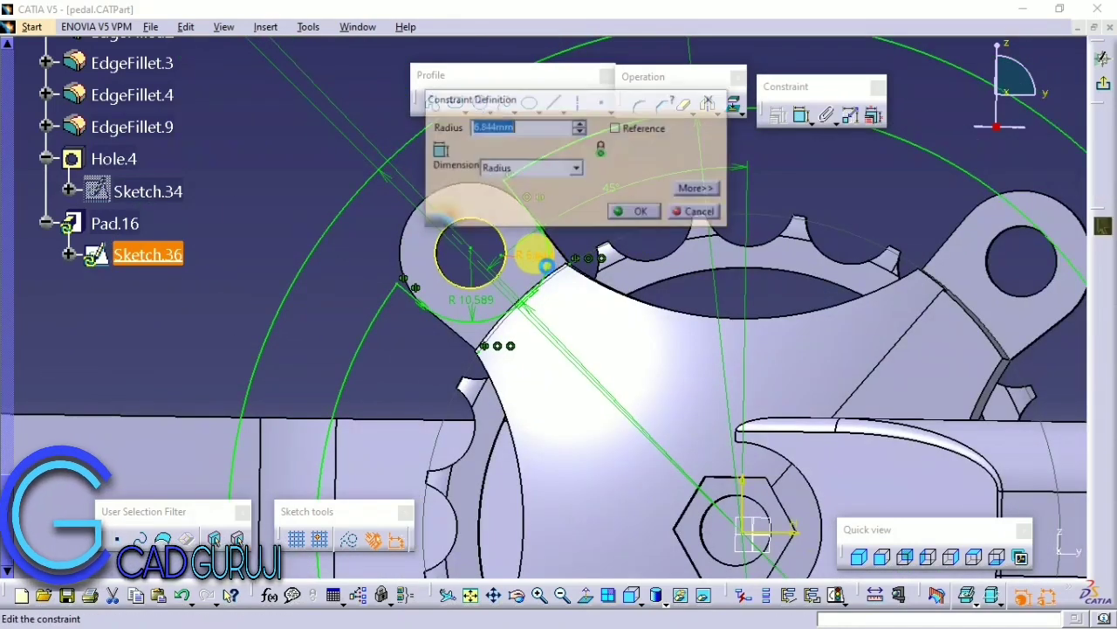
scroll(593, 309, up, 2)
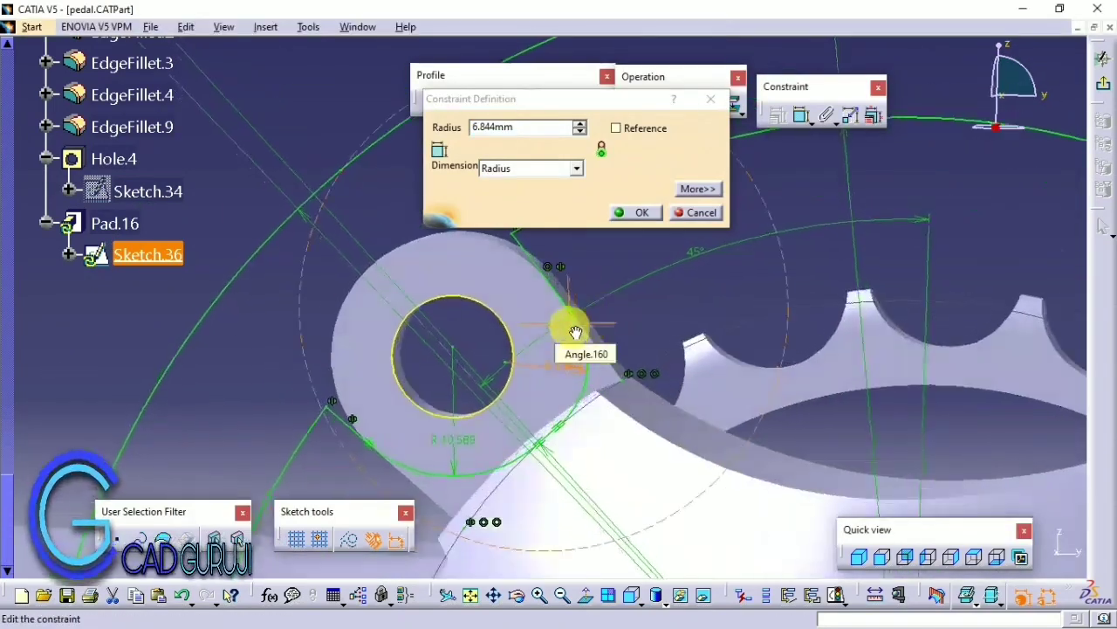
scroll(591, 342, up, 1)
click(506, 128)
text(1)
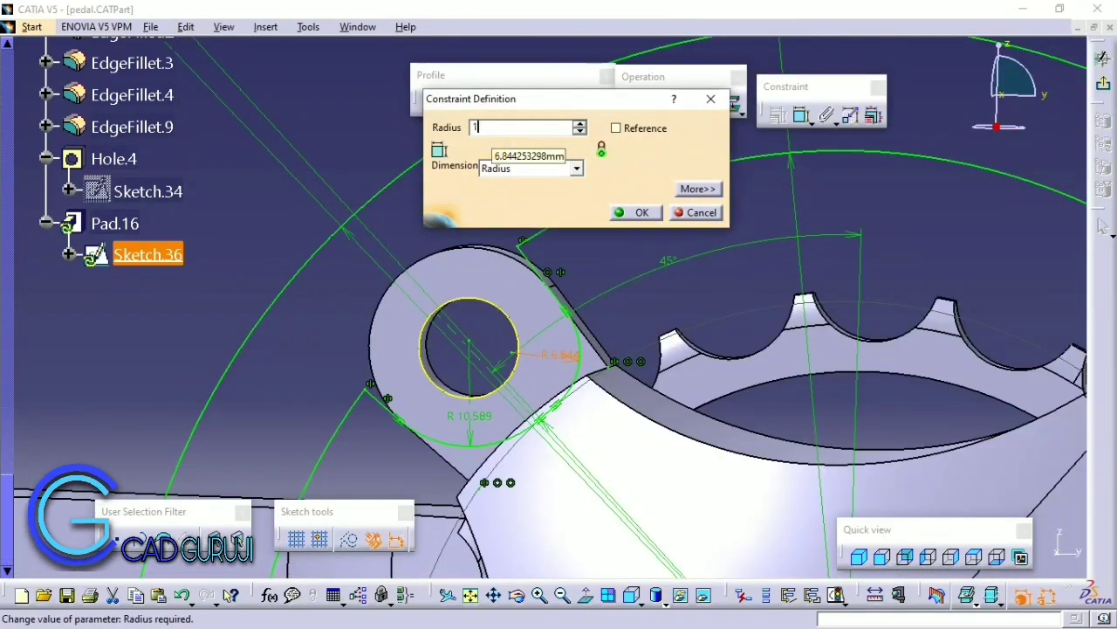
text(0)
mouse_move(615, 308)
middle_down()
mouse_move(654, 317)
mouse_move(492, 324)
mouse_move(452, 419)
middle_up()
click(455, 411)
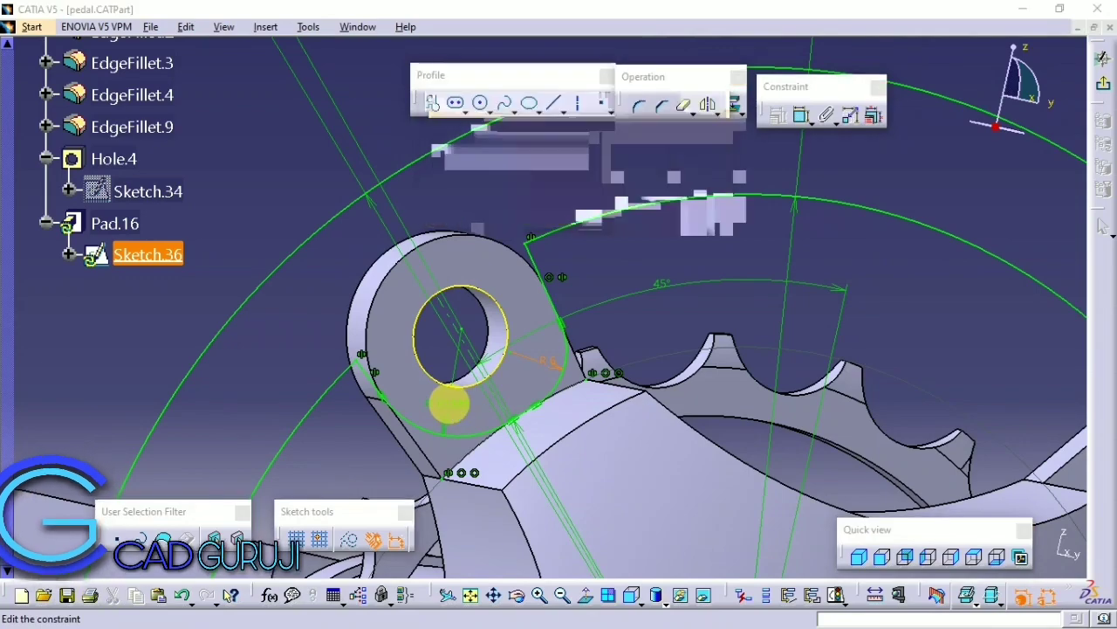
double_click(450, 403)
click(448, 403)
Step: Confirm the remaining sketch dimensions and leave the sketch for the part
middle_drag(536, 419, 536, 357)
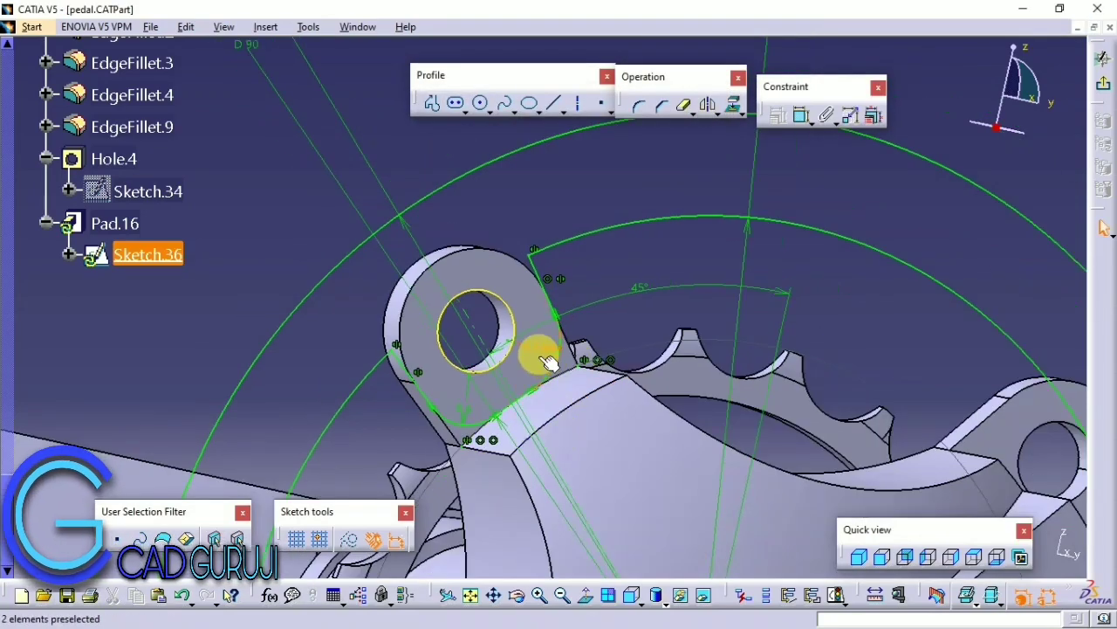
double_click(536, 357)
key(Return)
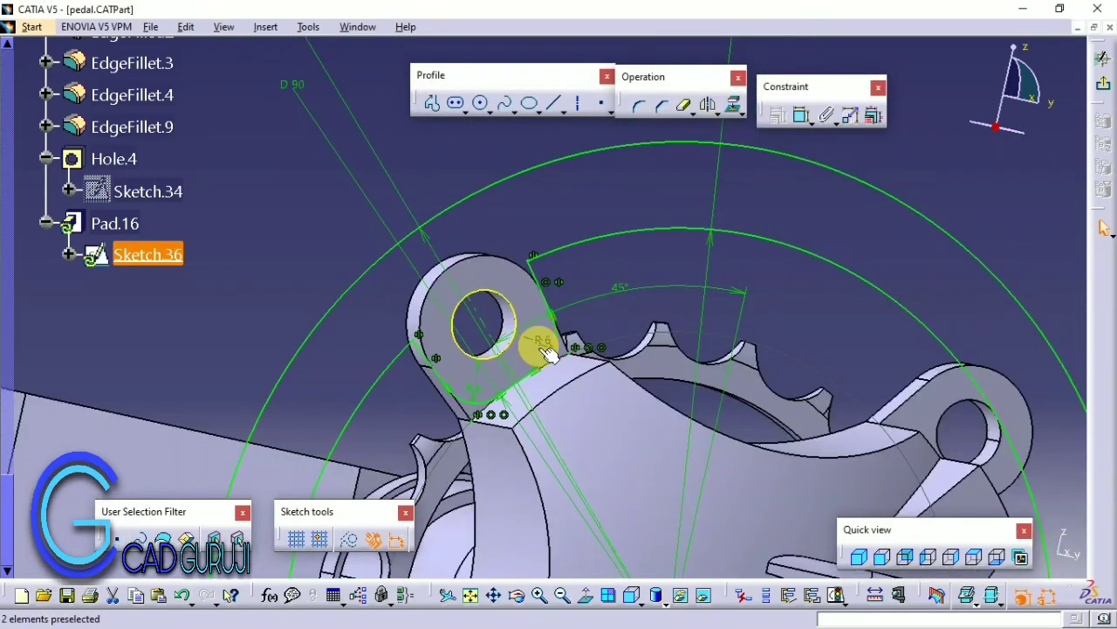
double_click(547, 353)
key(Return)
double_click(474, 387)
key(Return)
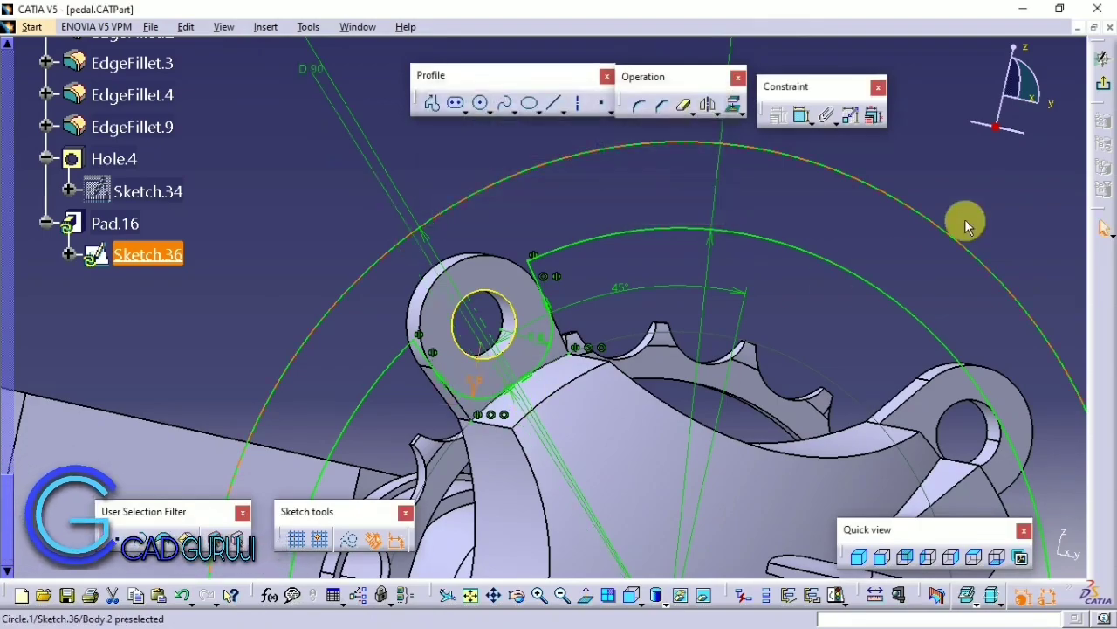
key(Return)
mouse_move(544, 312)
middle_down()
mouse_move(407, 224)
mouse_move(500, 445)
mouse_move(582, 254)
mouse_move(402, 324)
mouse_move(444, 406)
mouse_move(504, 393)
mouse_move(468, 350)
mouse_move(518, 365)
middle_up()
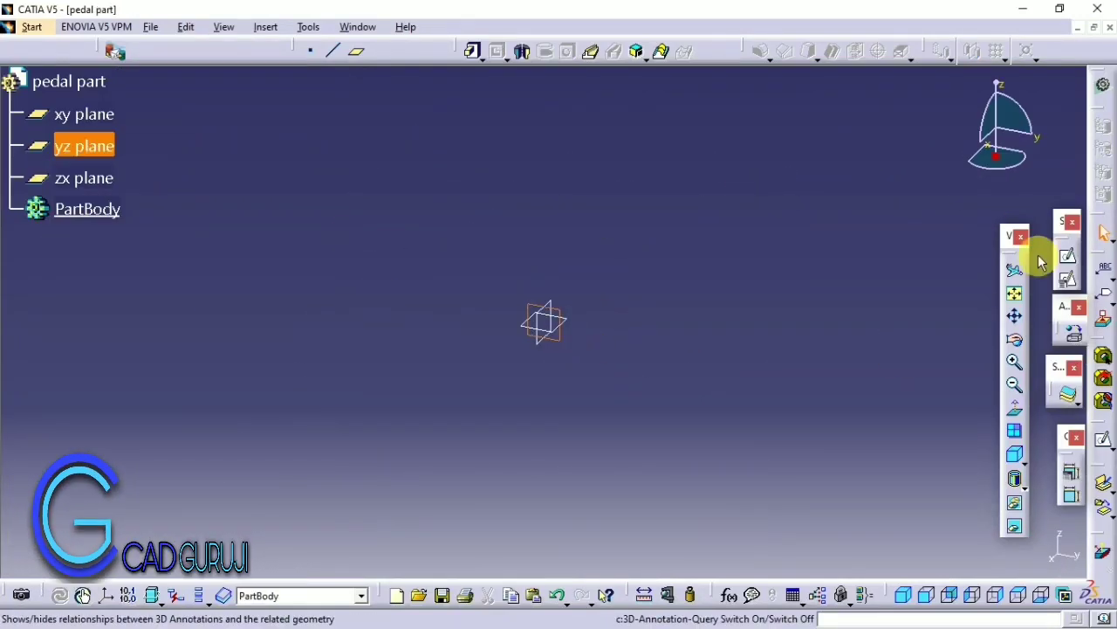
Step: Open a sketch on the yz plane and draw a trial circle at the origin, dimensioned 15 mm
click(1068, 254)
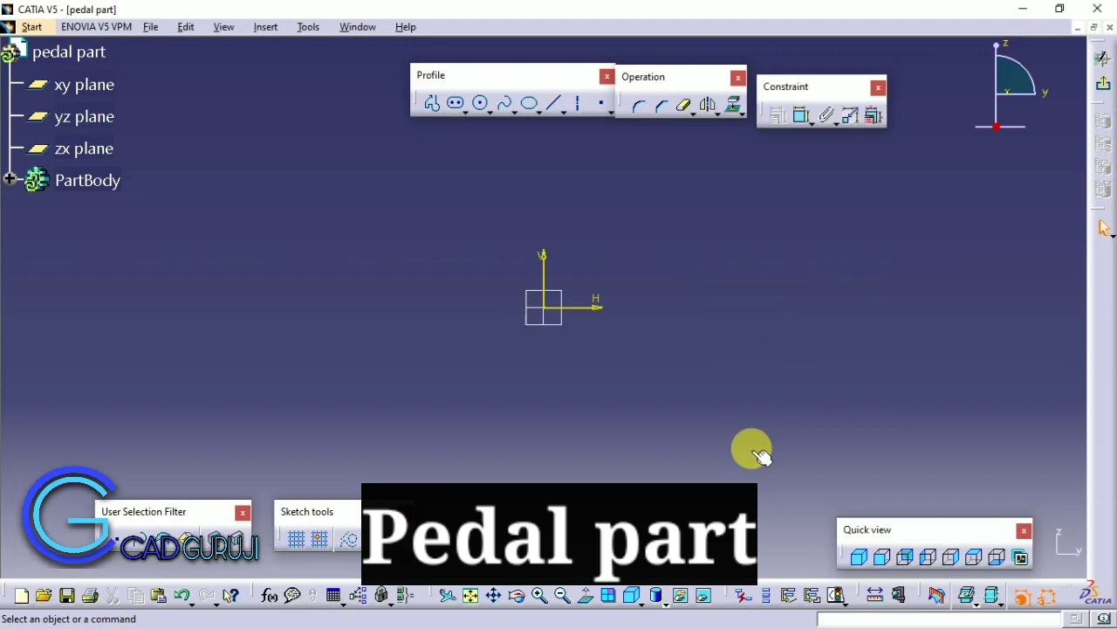
click(550, 307)
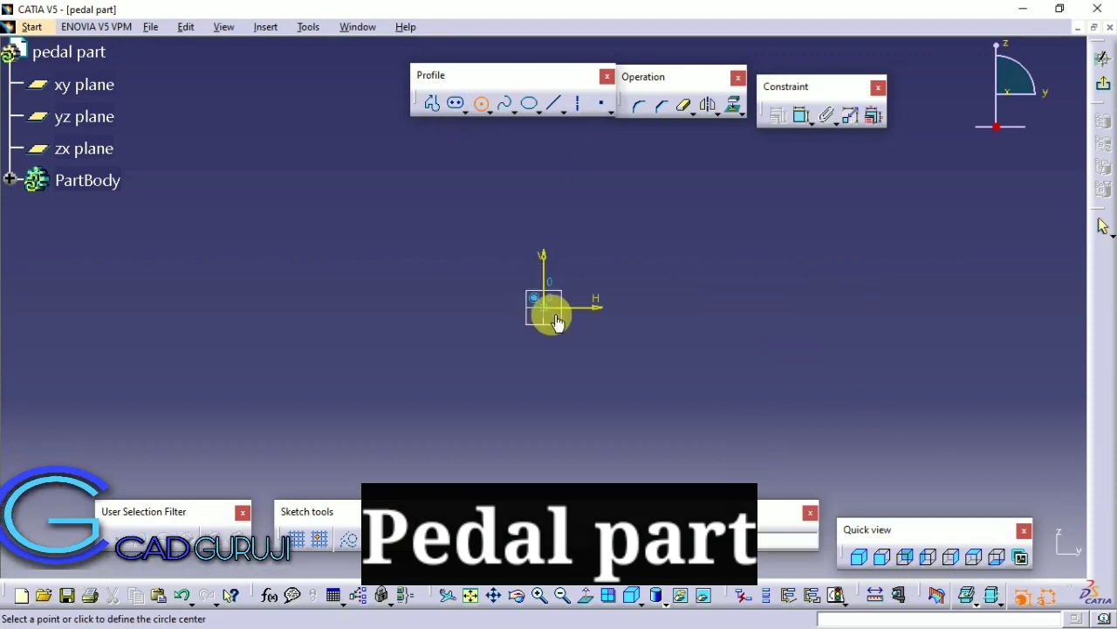
click(523, 282)
click(802, 115)
click(578, 291)
click(617, 261)
double_click(620, 264)
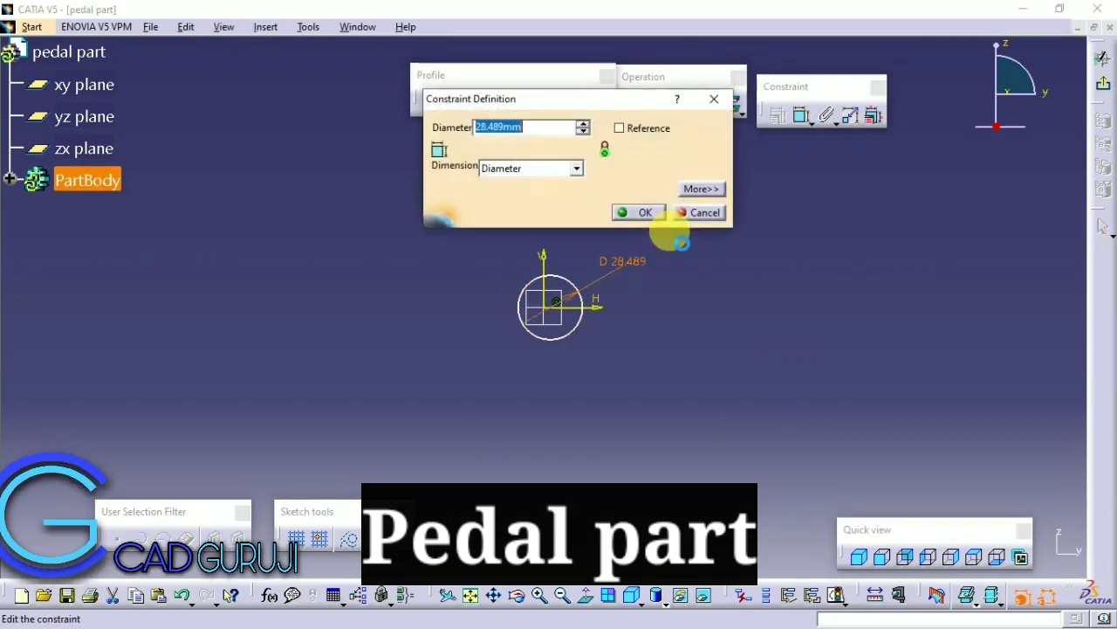
click(651, 212)
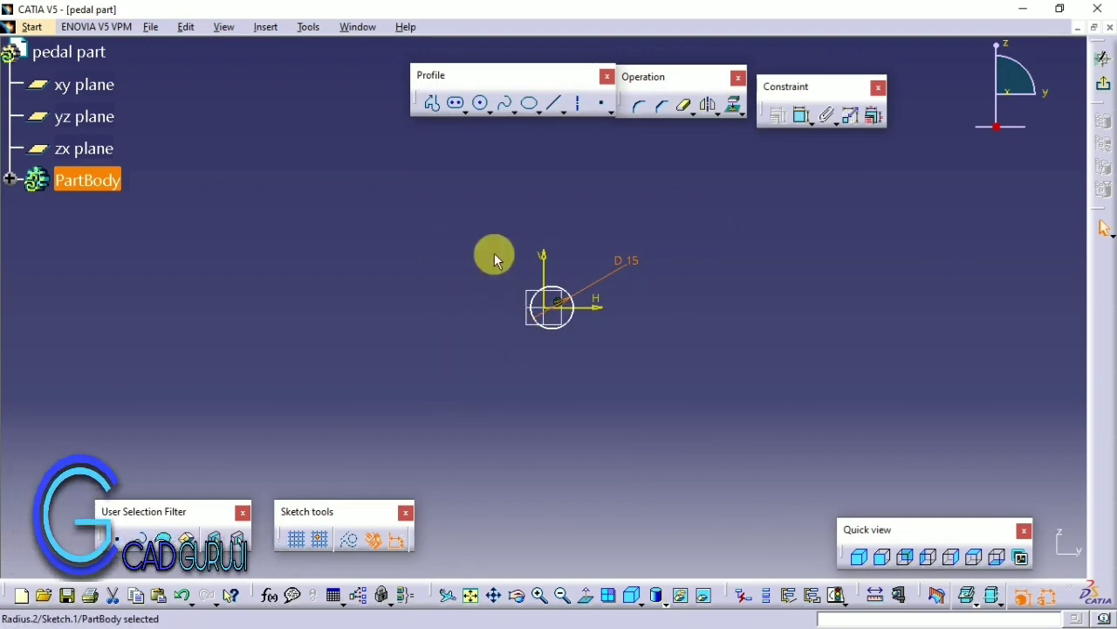
Step: Draw a stray profile line above the circle, then delete it
click(437, 106)
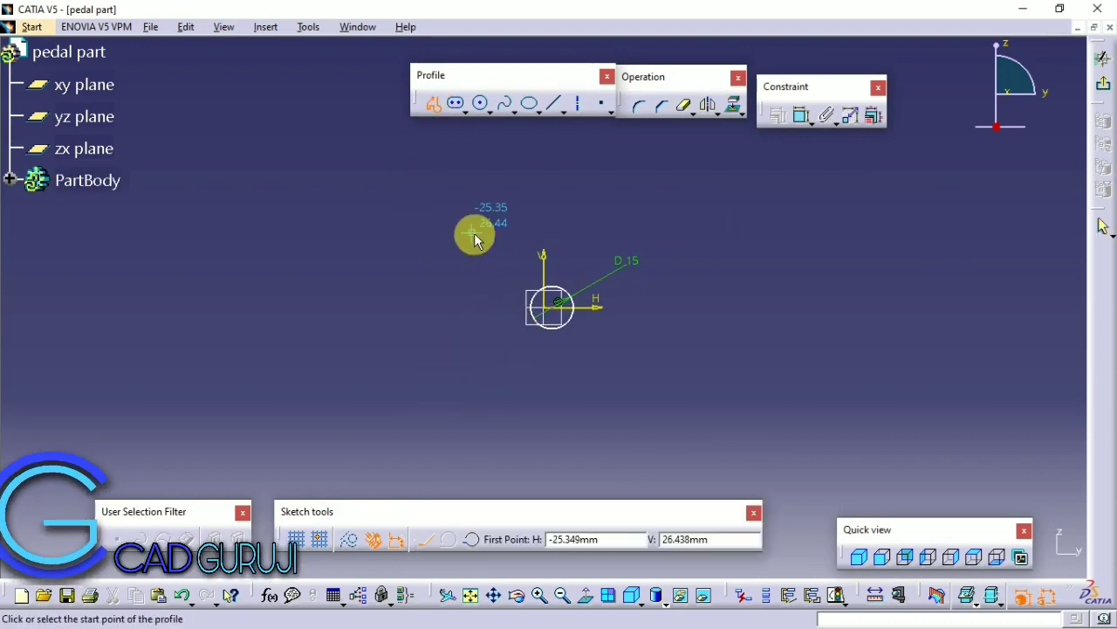
click(557, 266)
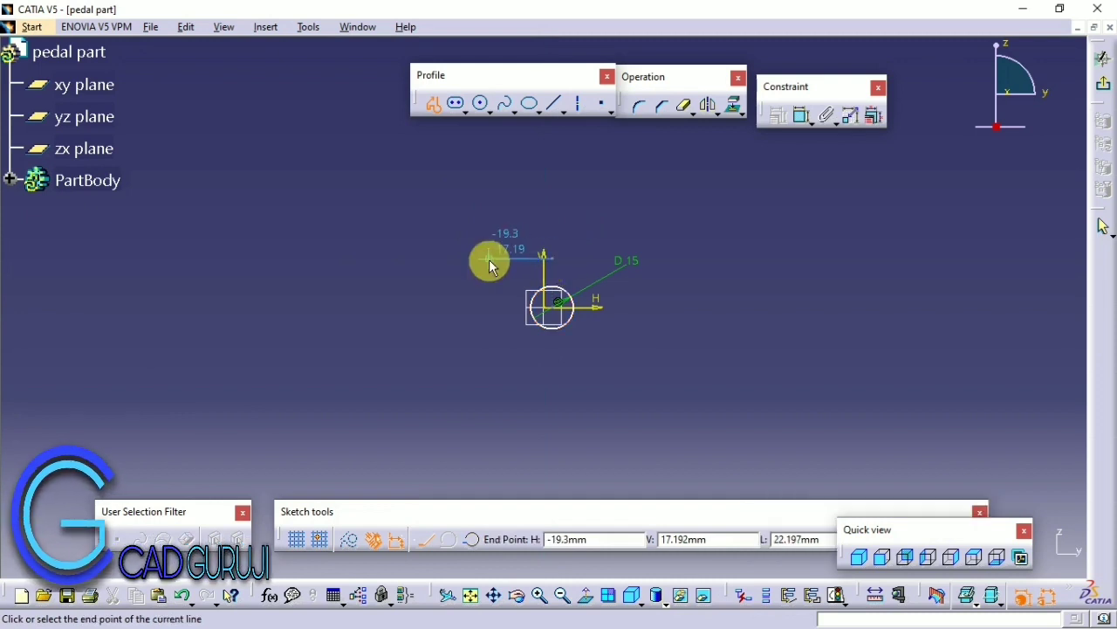
click(415, 253)
key(Escape)
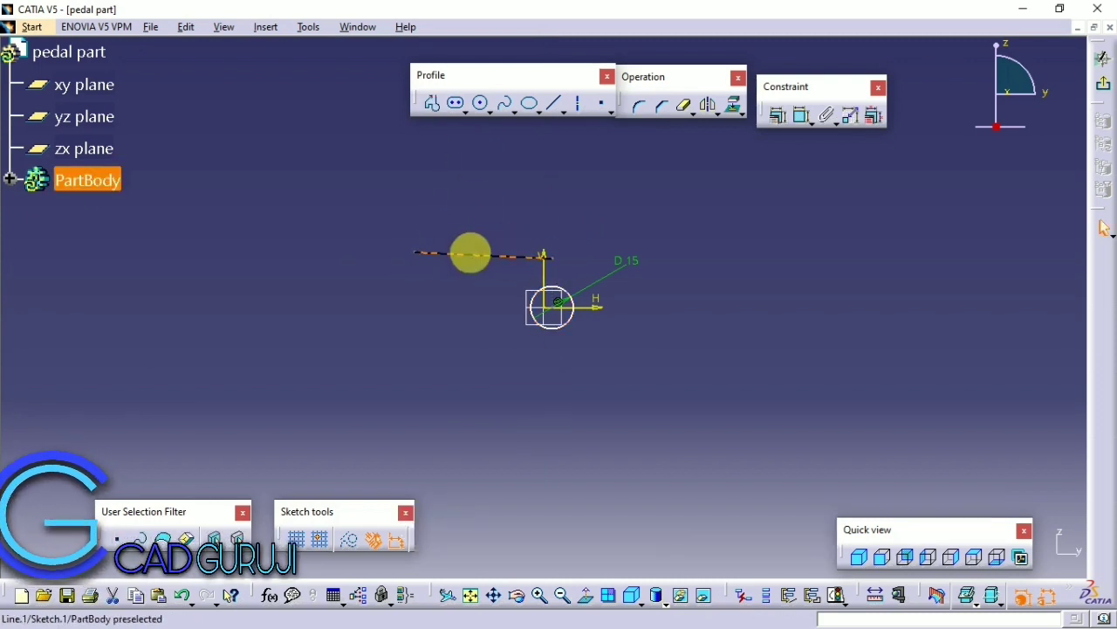
right_click(472, 254)
click(522, 478)
Step: Delete the trial circle so the sketch is left empty
click(431, 103)
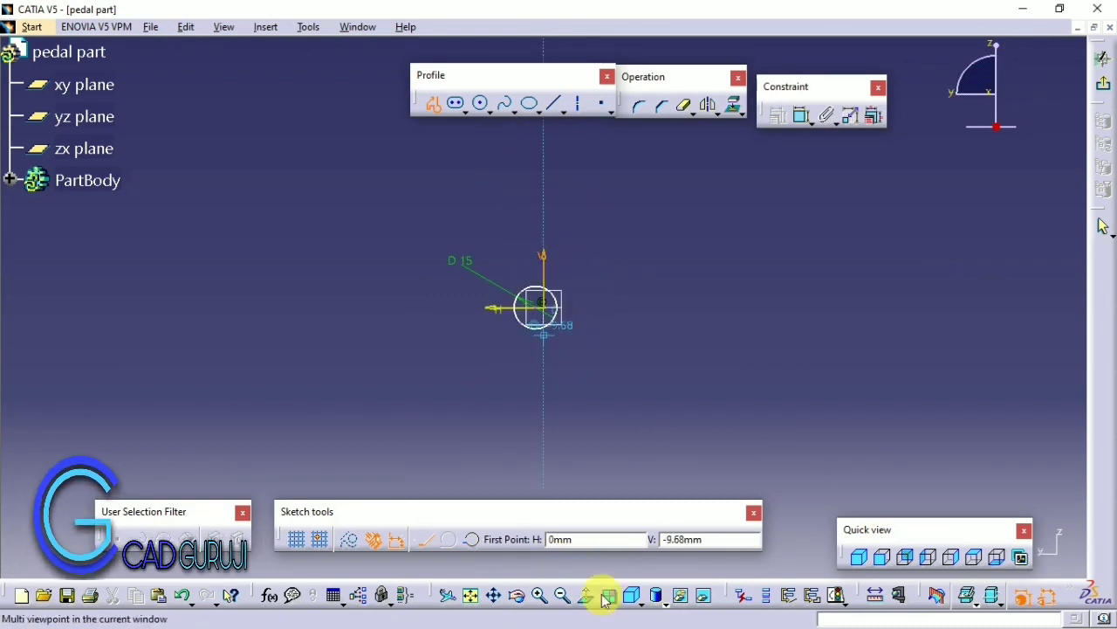
click(631, 595)
key(Escape)
right_click(569, 294)
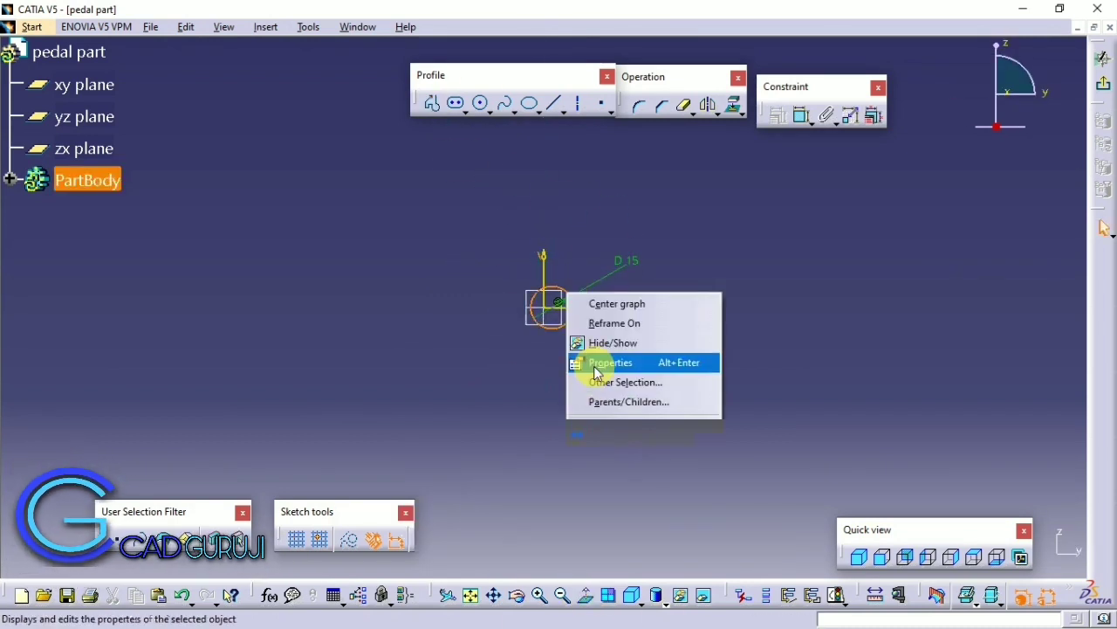
click(606, 514)
Step: Draw a circle at the origin and constrain its diameter to 15 mm
click(480, 103)
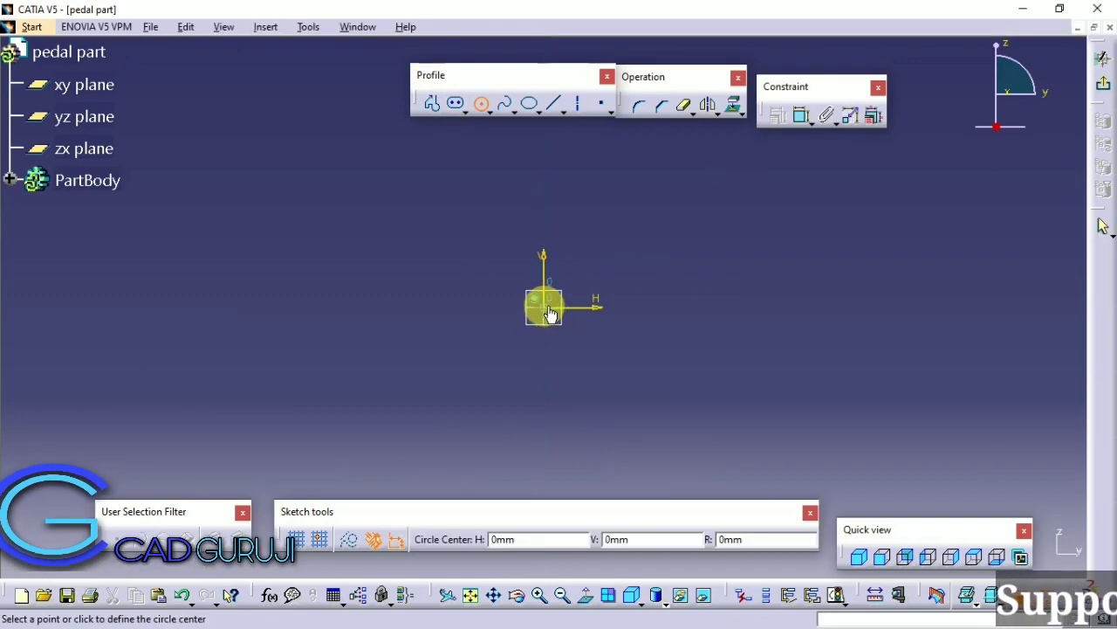
click(543, 306)
click(574, 270)
click(801, 115)
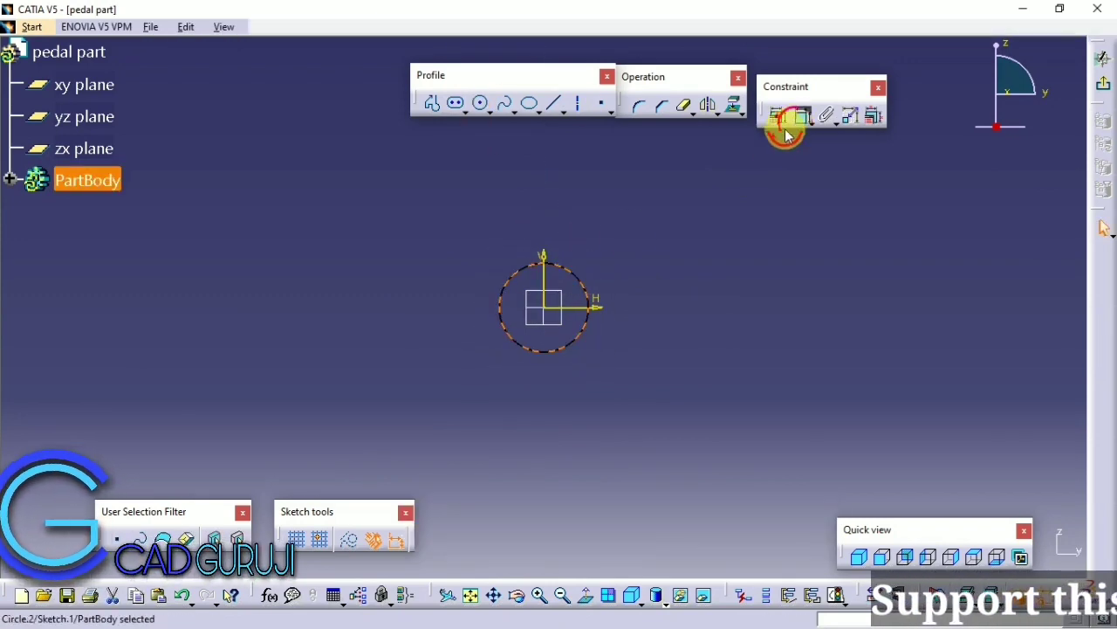
click(593, 270)
text(15)
key(Return)
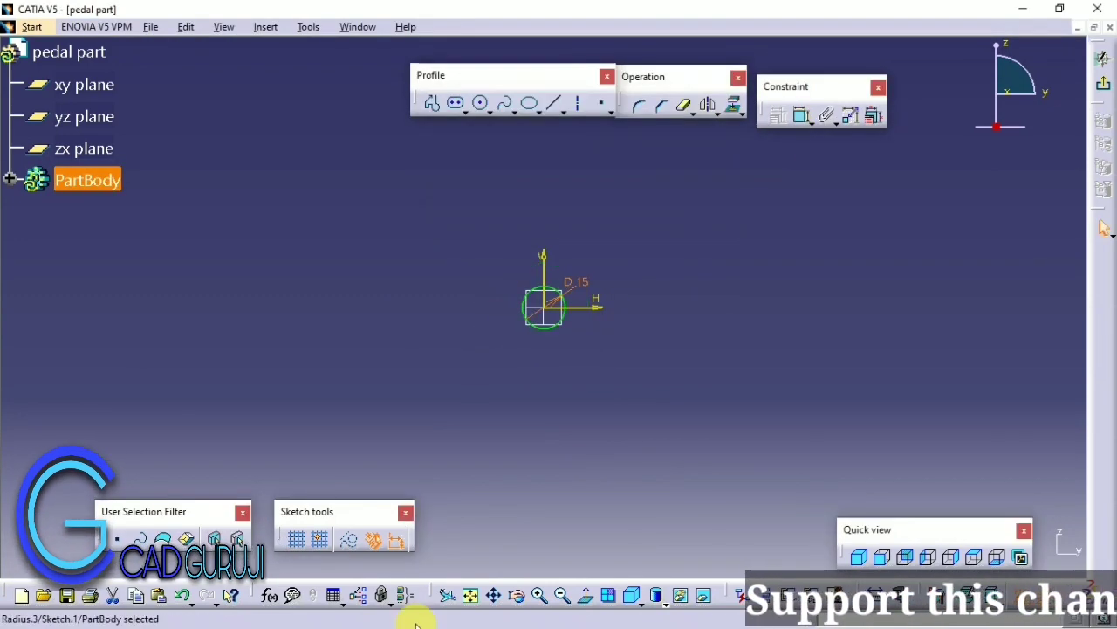
Step: Draw a profile leftward from the V axis above the circle: horizontal line, angled line, tangent arc
click(431, 103)
click(548, 273)
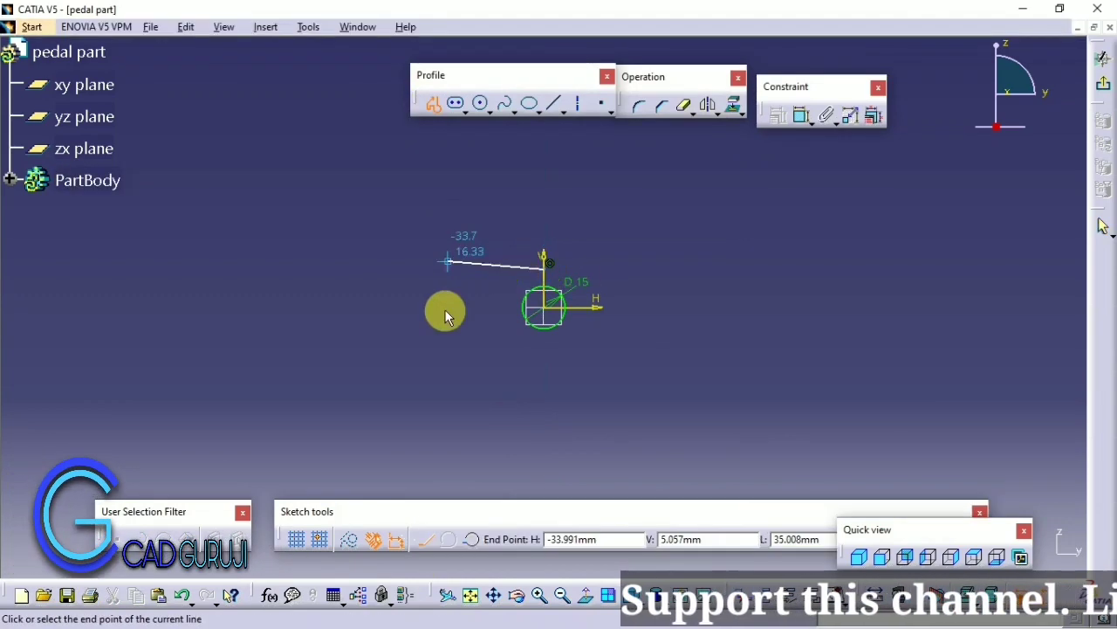
click(418, 266)
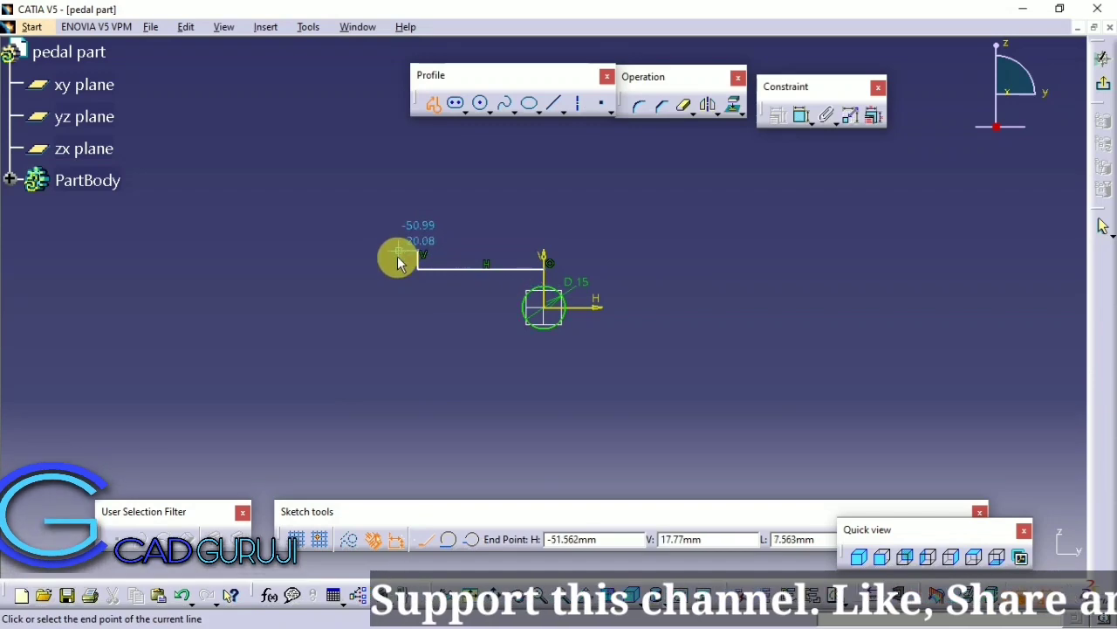
click(356, 286)
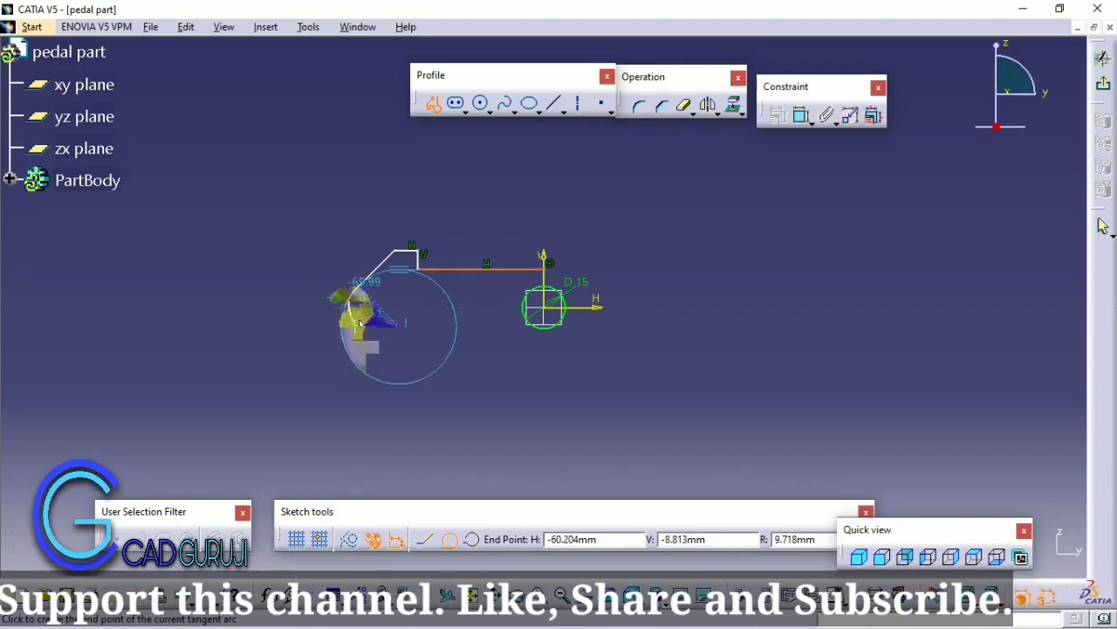
click(358, 306)
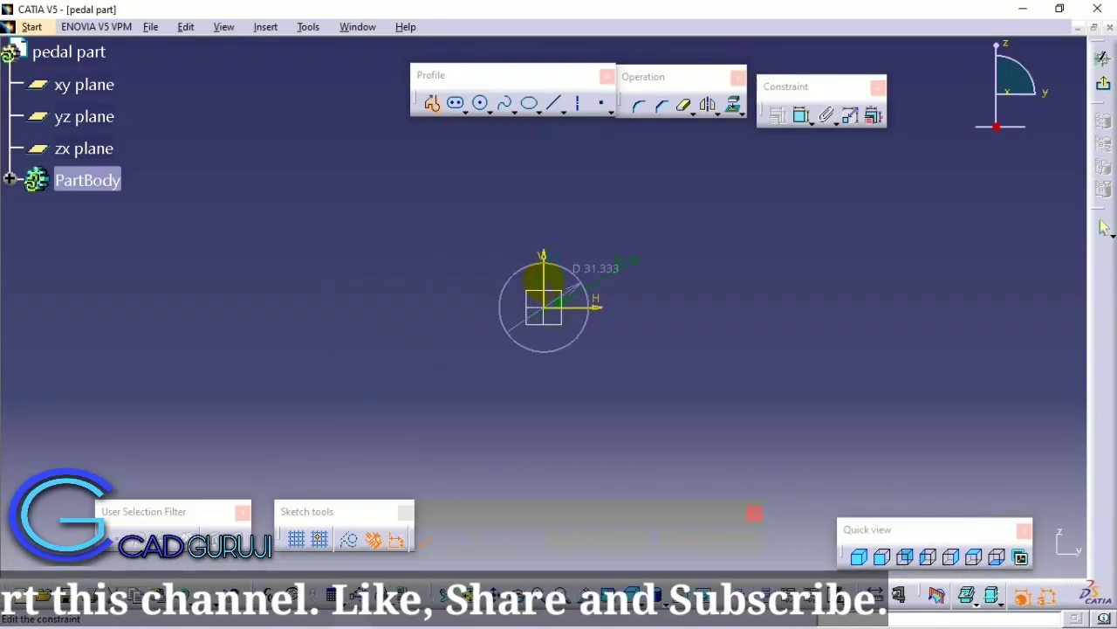
click(433, 104)
click(802, 116)
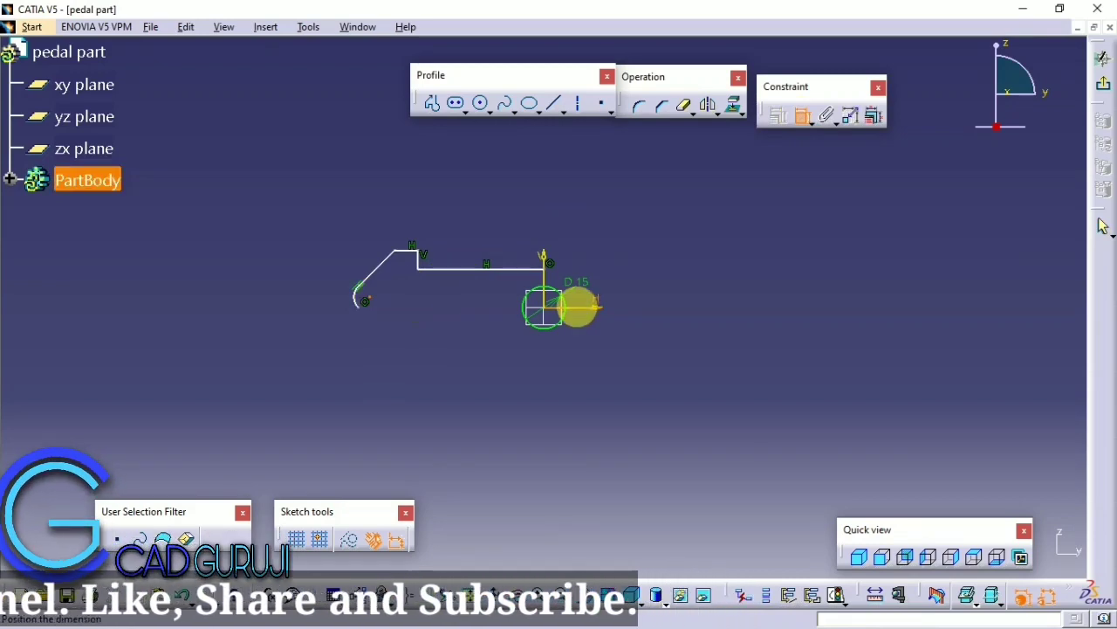
Step: Dimension the profile's end arc to a 4 mm radius
right_click(388, 312)
click(412, 377)
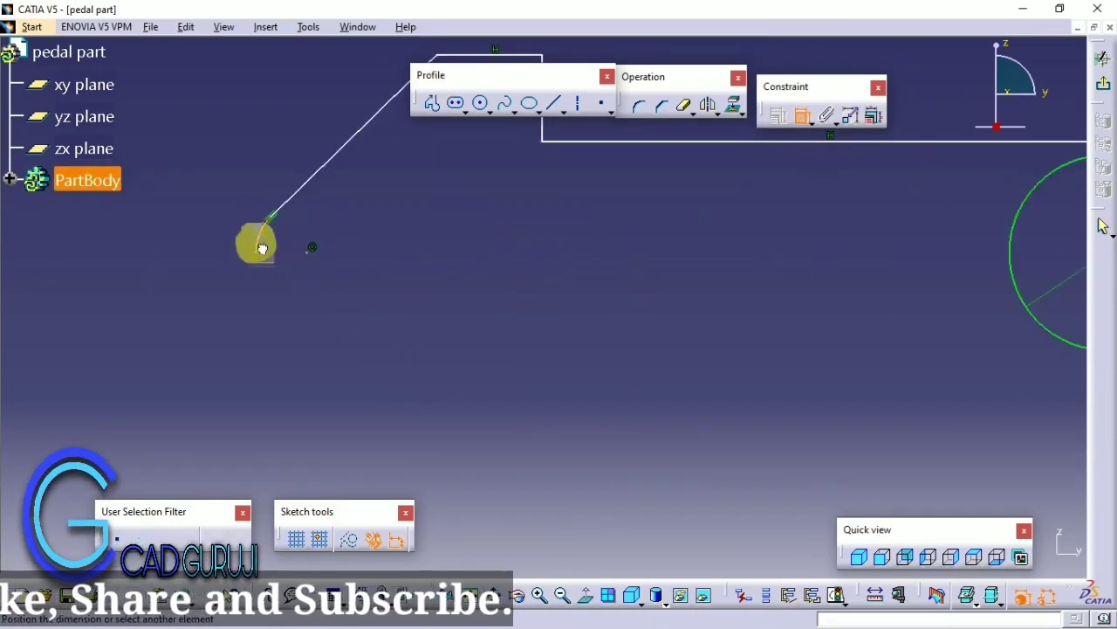
click(262, 244)
click(217, 185)
double_click(269, 240)
text(4)
key(Return)
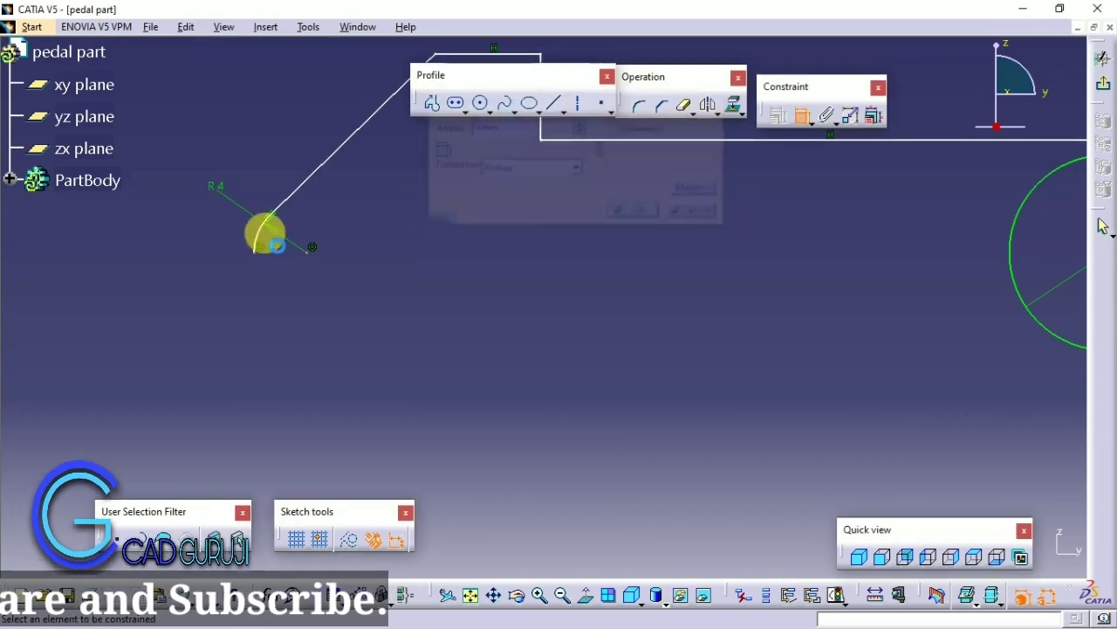
Step: Set the horizontal distance from the arc end to the circle to 50 mm
click(748, 248)
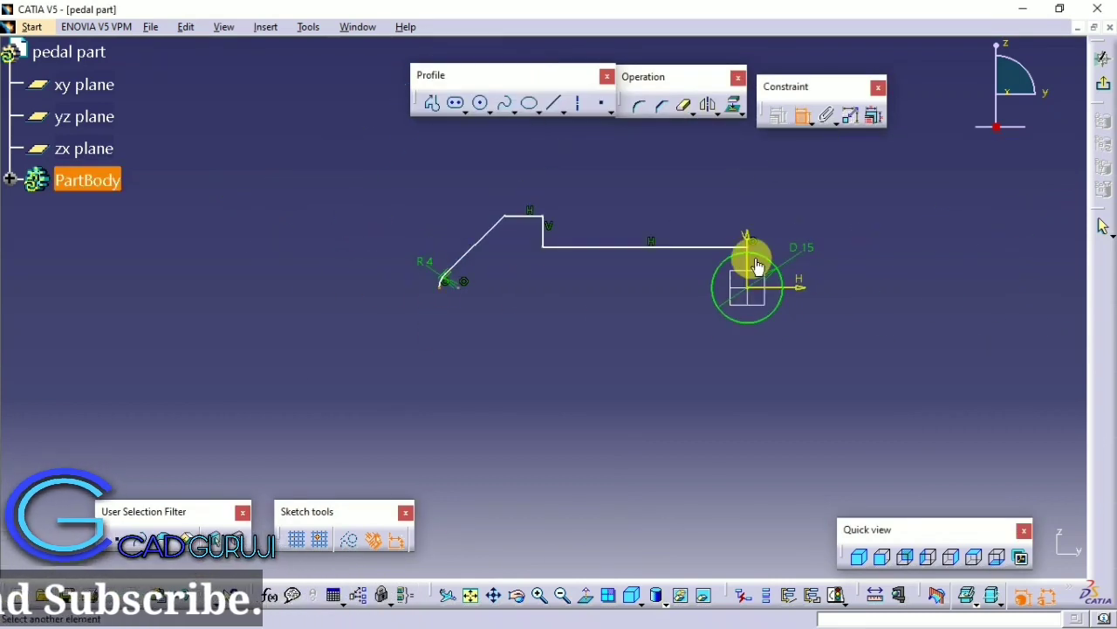
click(591, 200)
right_click(585, 223)
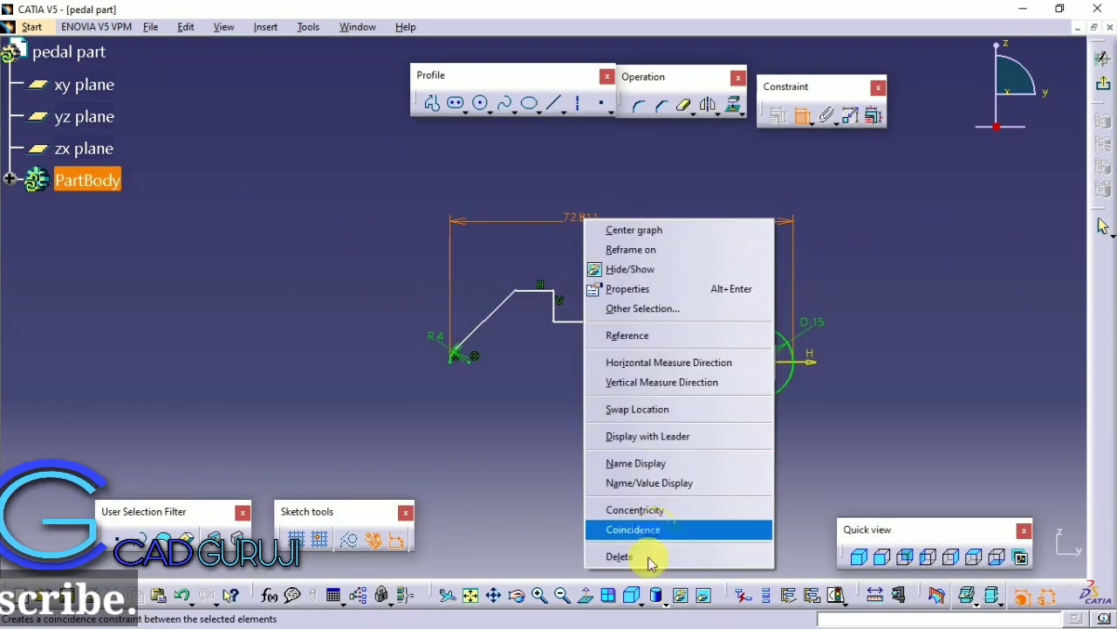
click(643, 555)
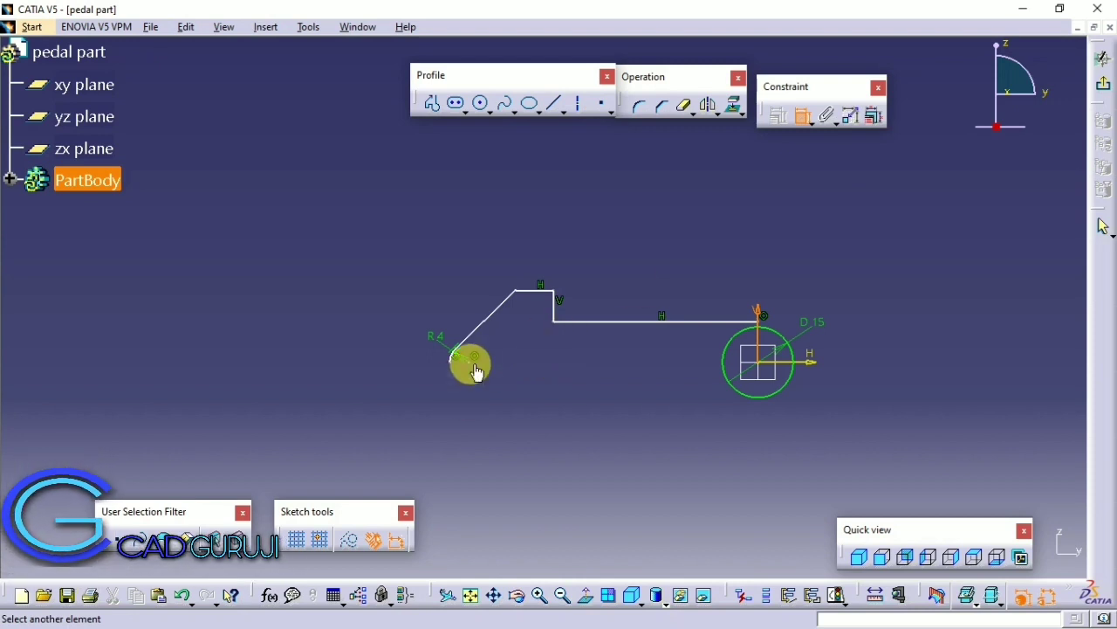
double_click(583, 228)
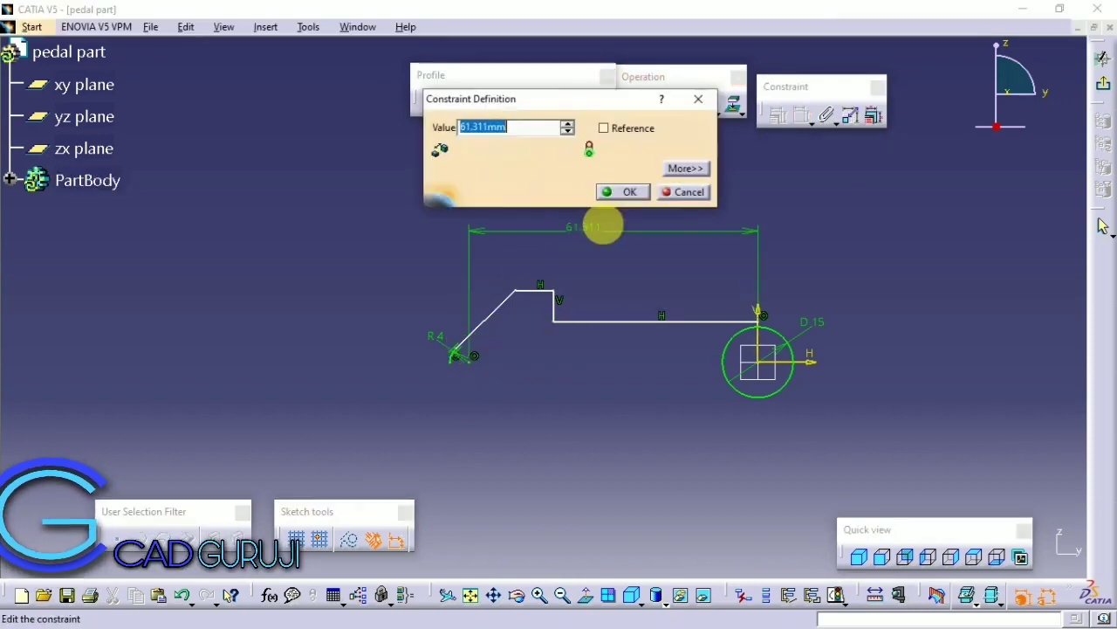
text(50)
key(Return)
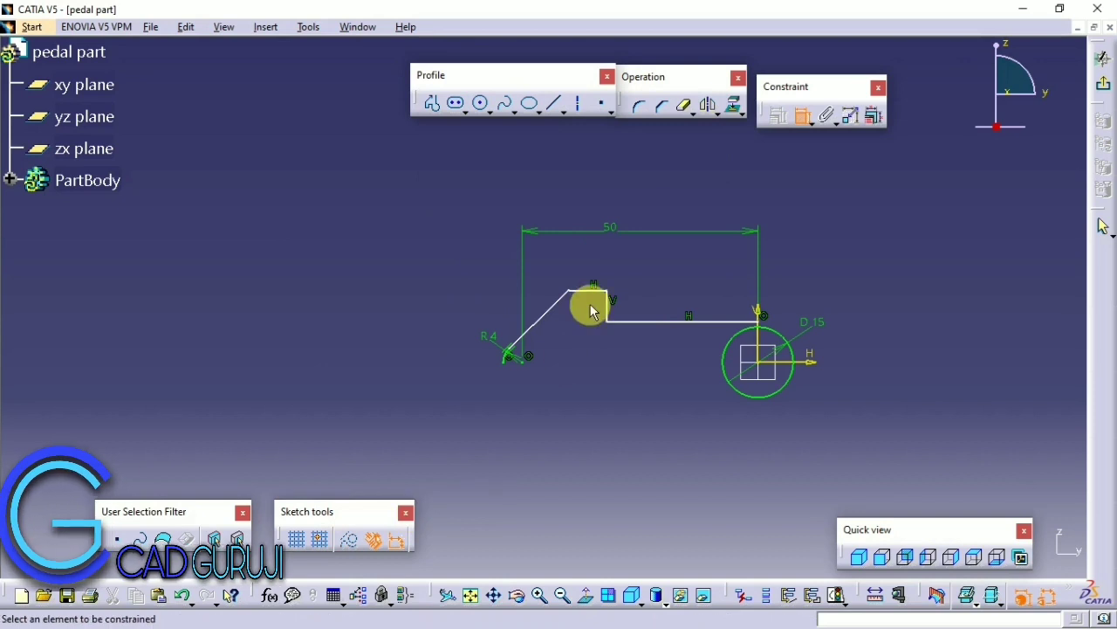
Step: Dimension the short top step line to 5 mm and the slanted line to 45°
click(588, 291)
double_click(592, 266)
text(5)
key(Return)
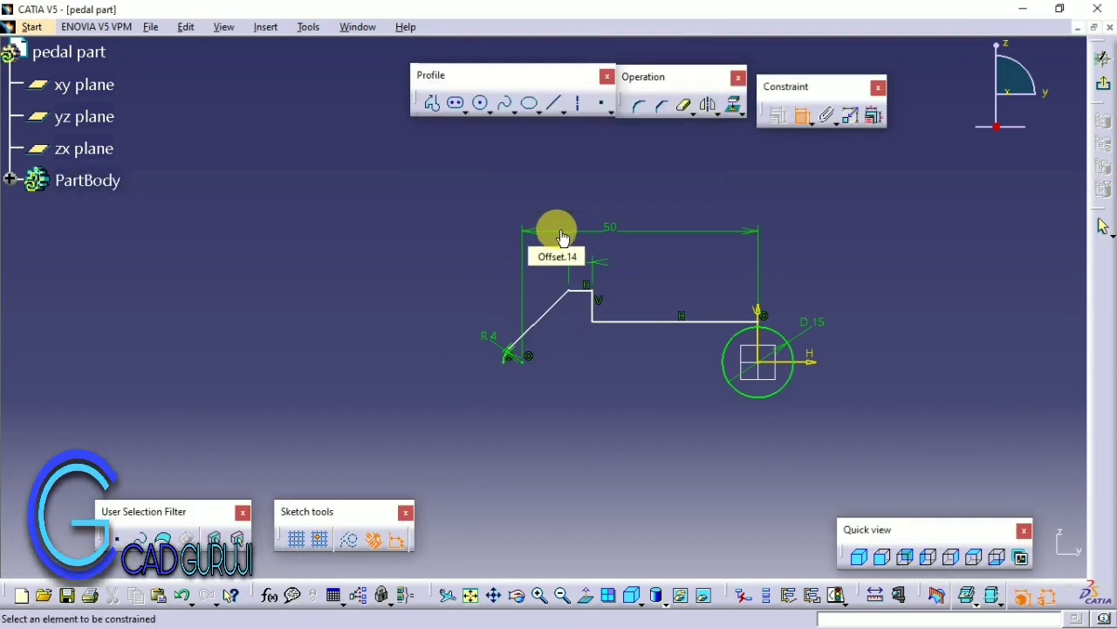
click(537, 326)
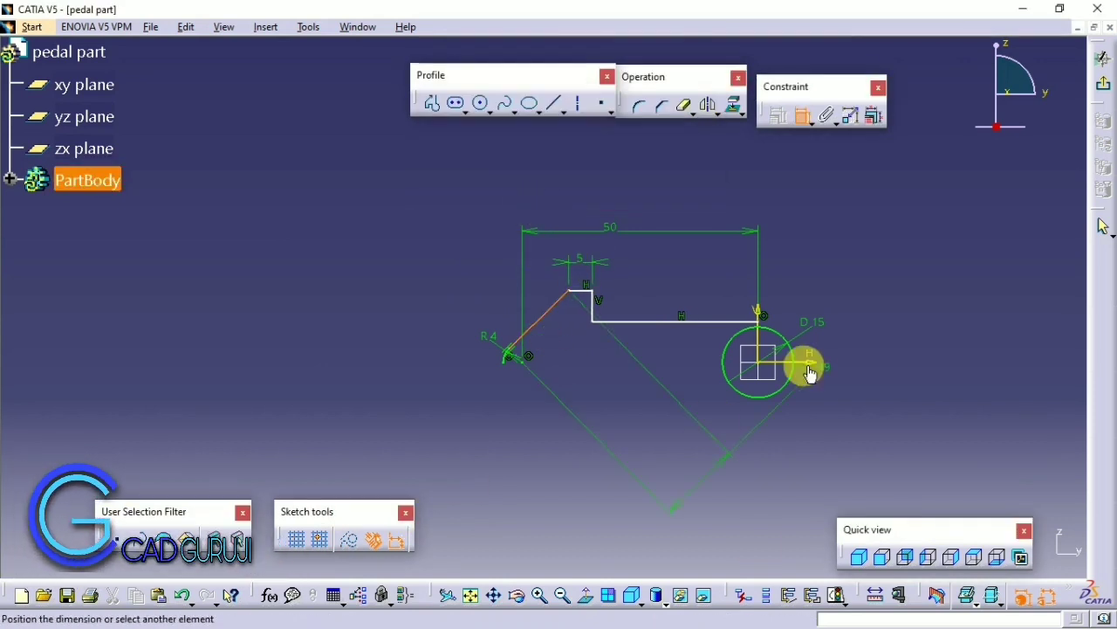
click(577, 346)
double_click(556, 338)
text(45)
key(Return)
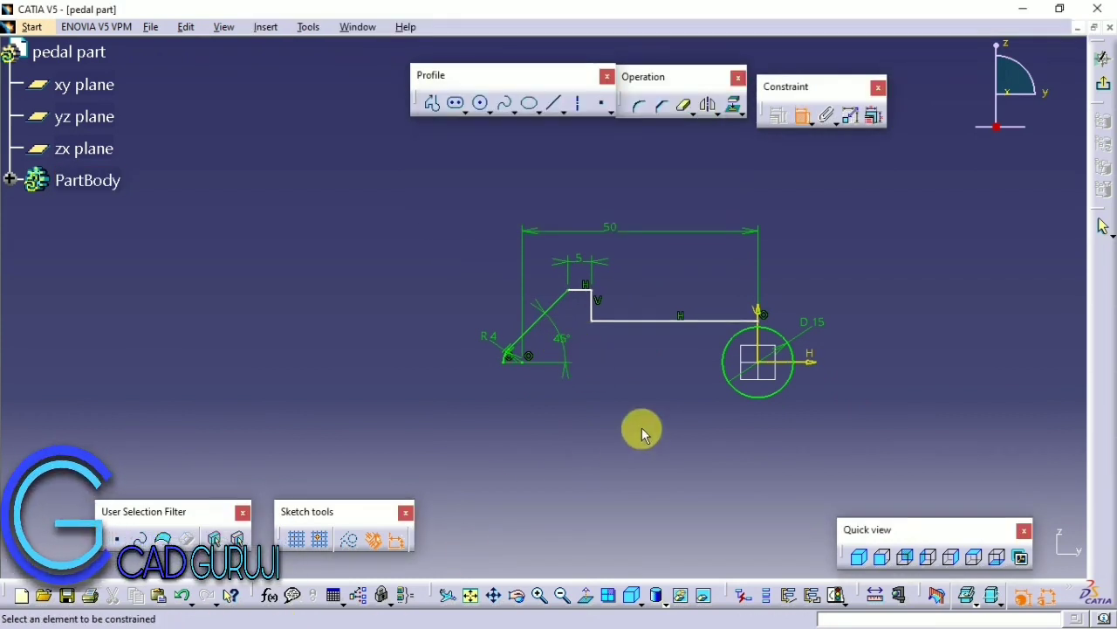
Step: Add a 10 mm vertical dimension from the circle's horizontal axis to the top line
click(782, 362)
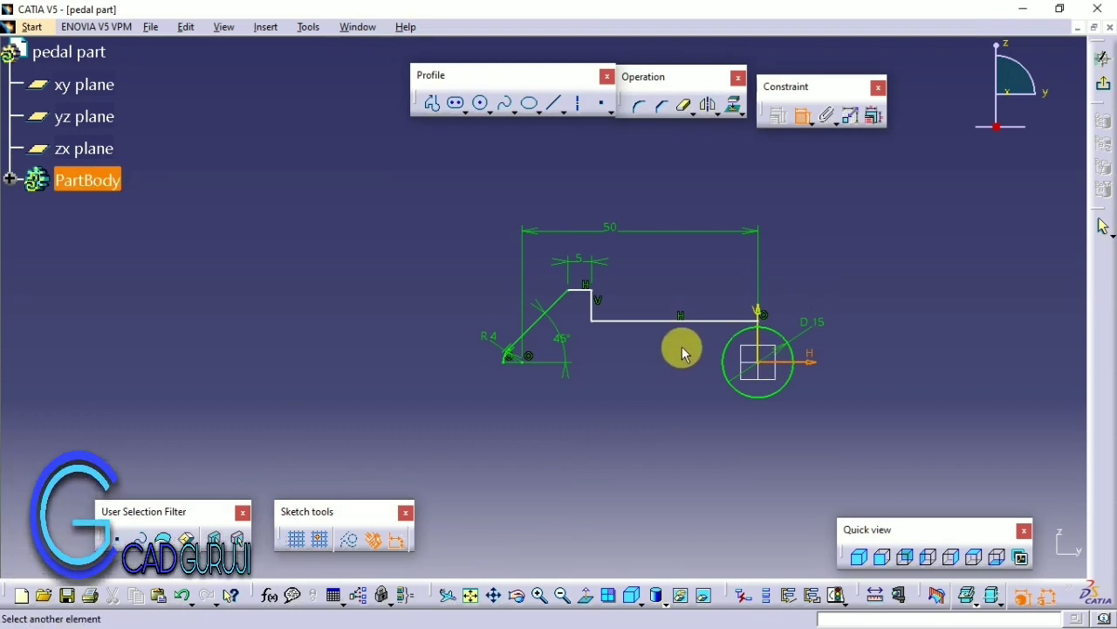
click(580, 290)
double_click(892, 313)
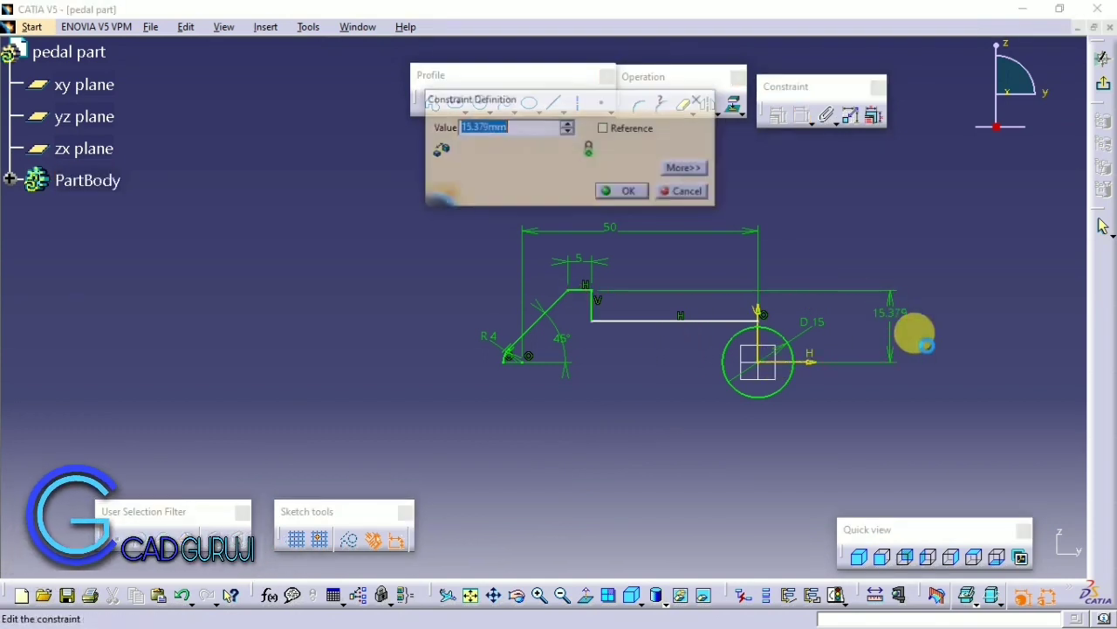
text(10)
key(Return)
click(802, 427)
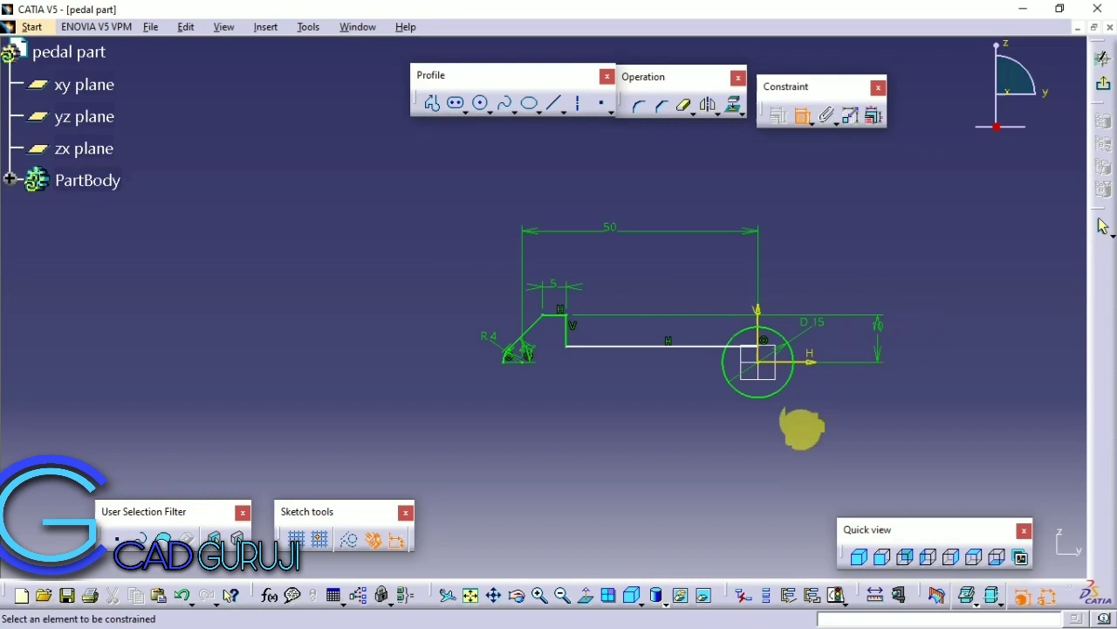
Step: Make the long horizontal line tangent to the circle and select the profile lines
click(711, 346)
click(741, 332)
right_click(917, 220)
click(953, 293)
mouse_move(959, 304)
middle_down()
mouse_move(773, 309)
mouse_move(821, 307)
middle_up()
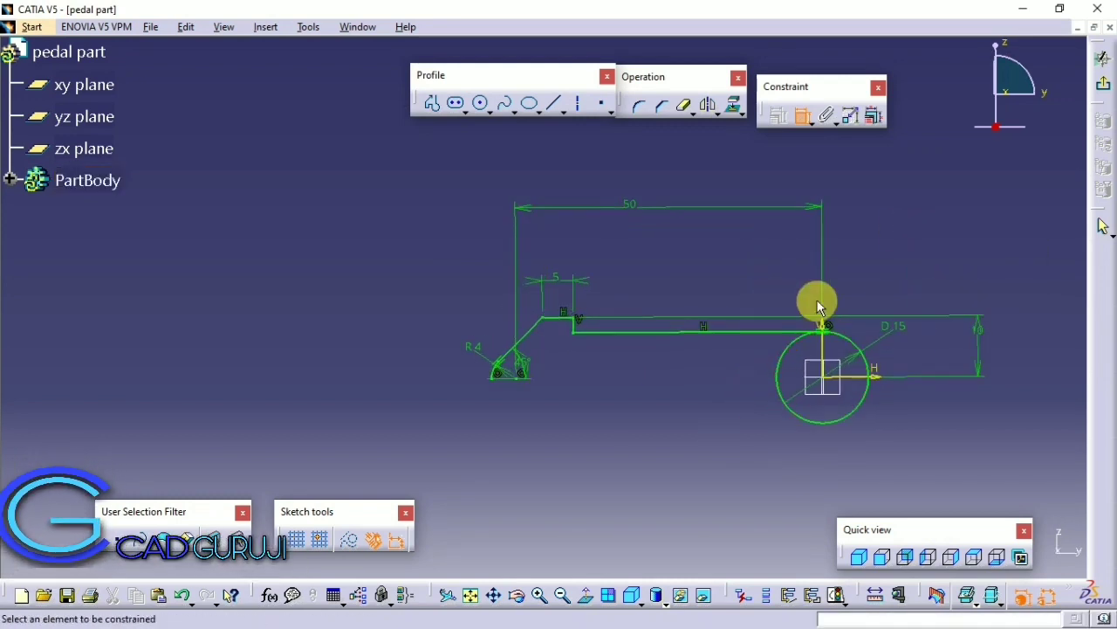
click(801, 115)
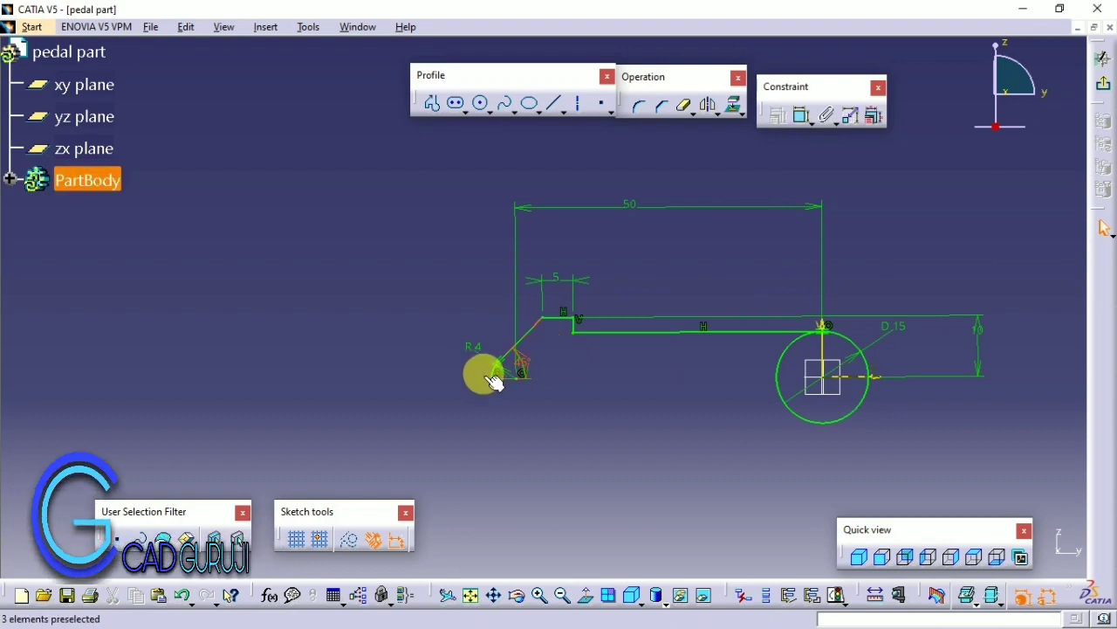
click(587, 339)
middle_drag(583, 364, 660, 426)
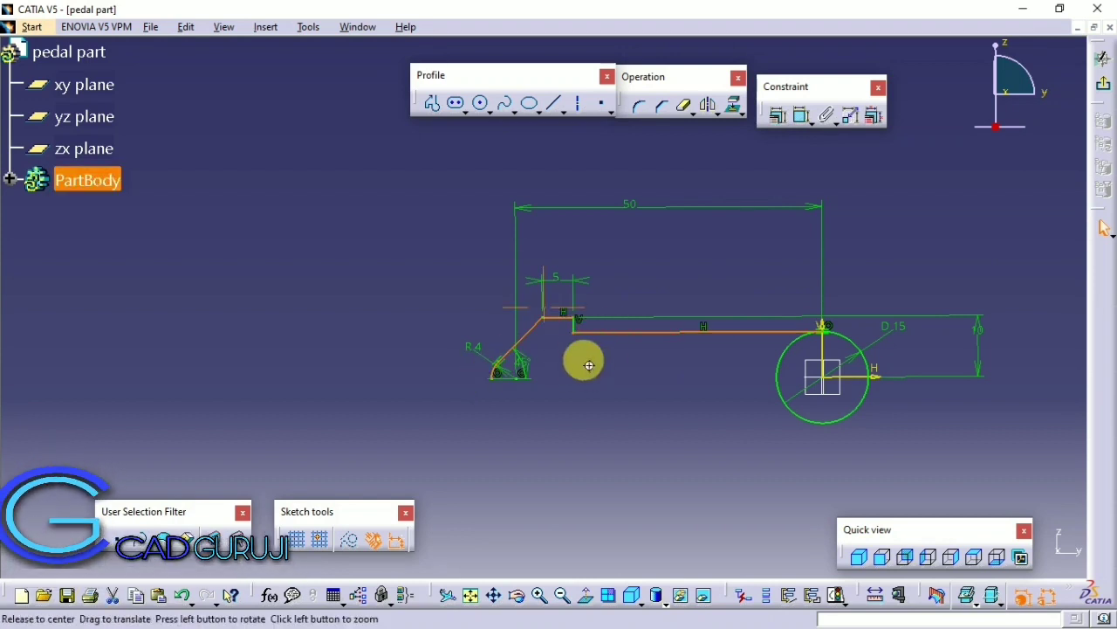
mouse_move(663, 382)
middle_down()
mouse_move(761, 401)
mouse_move(518, 245)
mouse_move(742, 155)
middle_up()
Step: Mirror the profile about the H axis, attempt a trim, then undo back to the half-profile
click(708, 104)
click(755, 288)
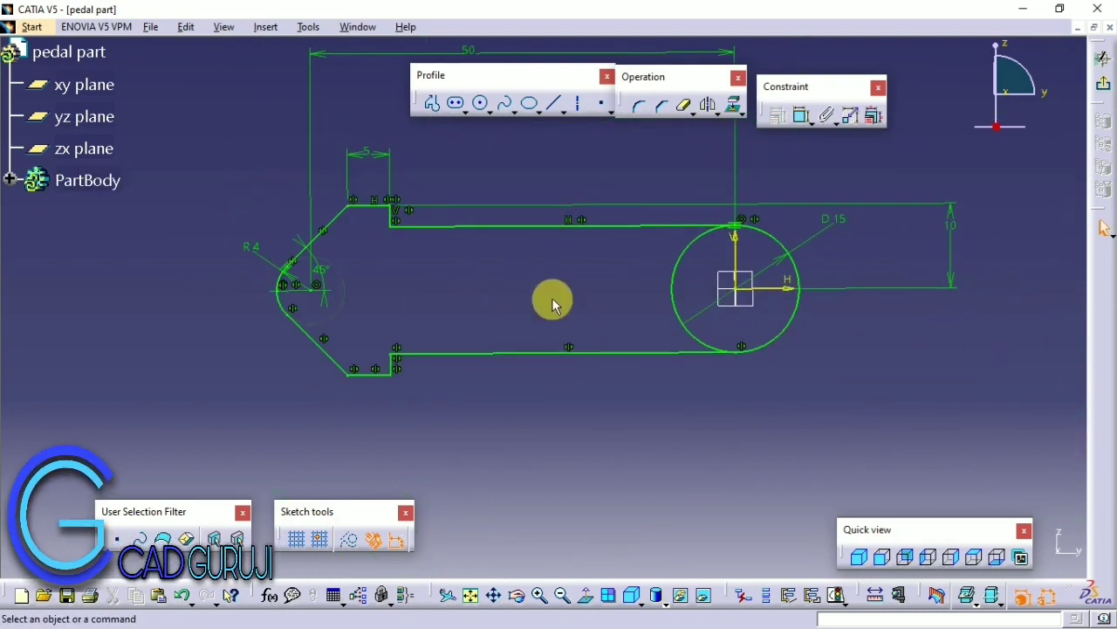
middle_drag(548, 299, 576, 416)
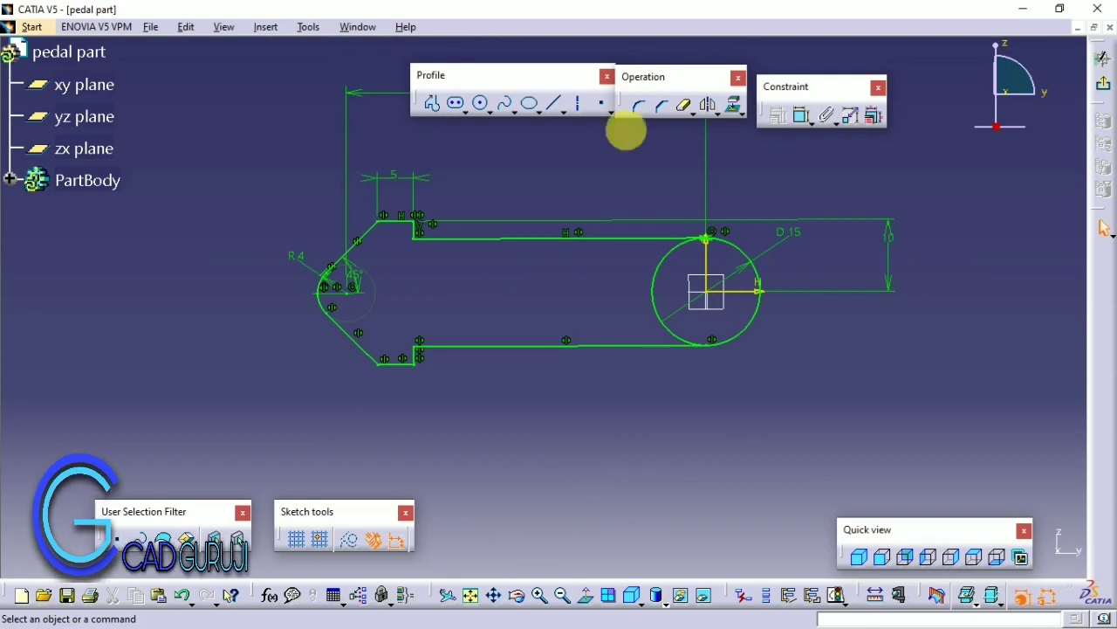
click(685, 106)
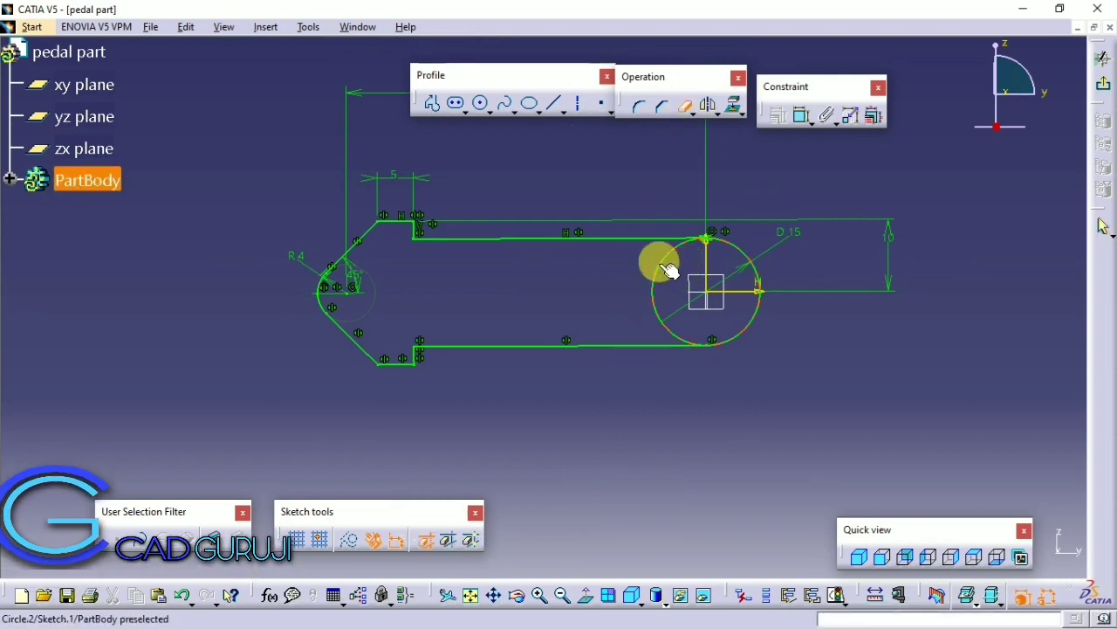
click(684, 106)
mouse_move(699, 262)
middle_down()
mouse_move(687, 175)
mouse_move(589, 249)
middle_up()
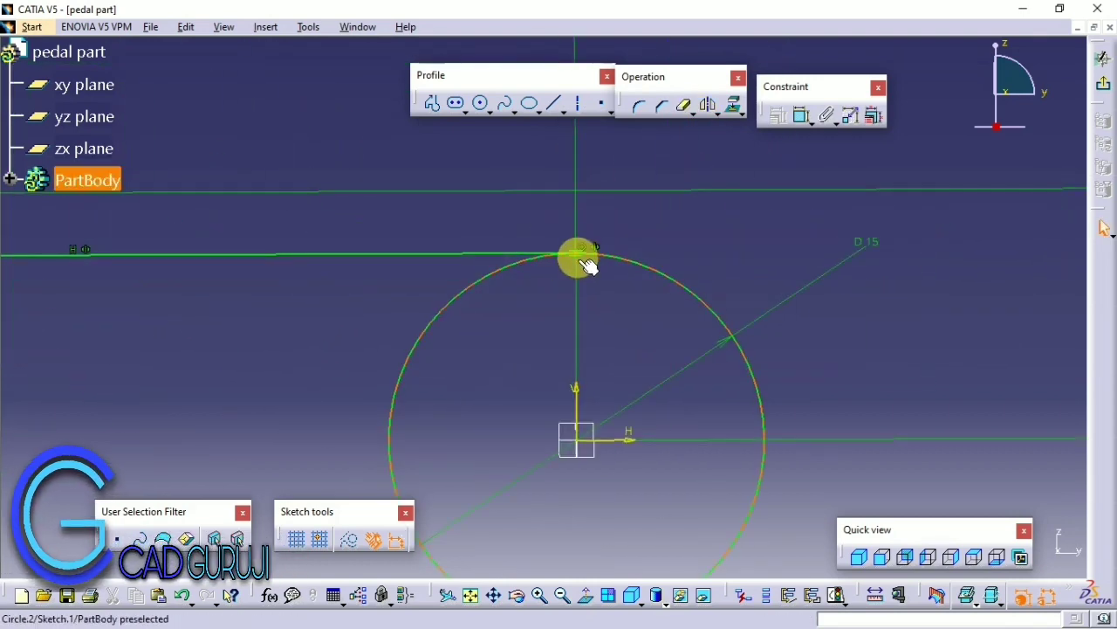
right_click(580, 256)
right_click(572, 256)
click(572, 199)
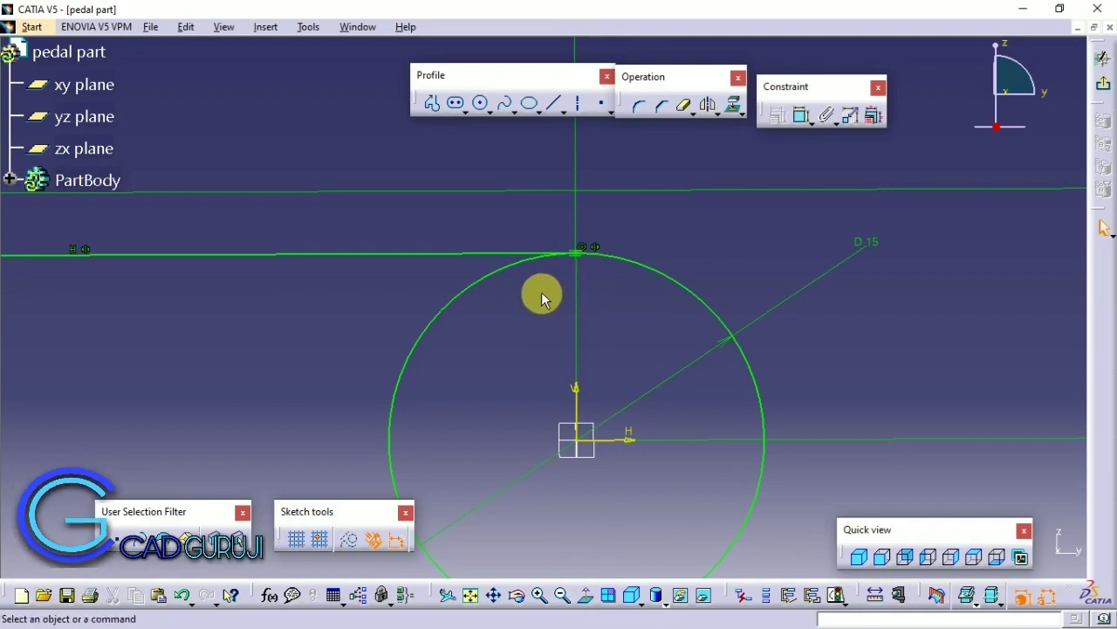
key(ctrl+z)
mouse_move(523, 278)
middle_down()
mouse_move(585, 295)
mouse_move(514, 314)
middle_up()
Step: Change the step's vertical dimension to 22, then to 11 mm
double_click(882, 256)
text(22)
key(Return)
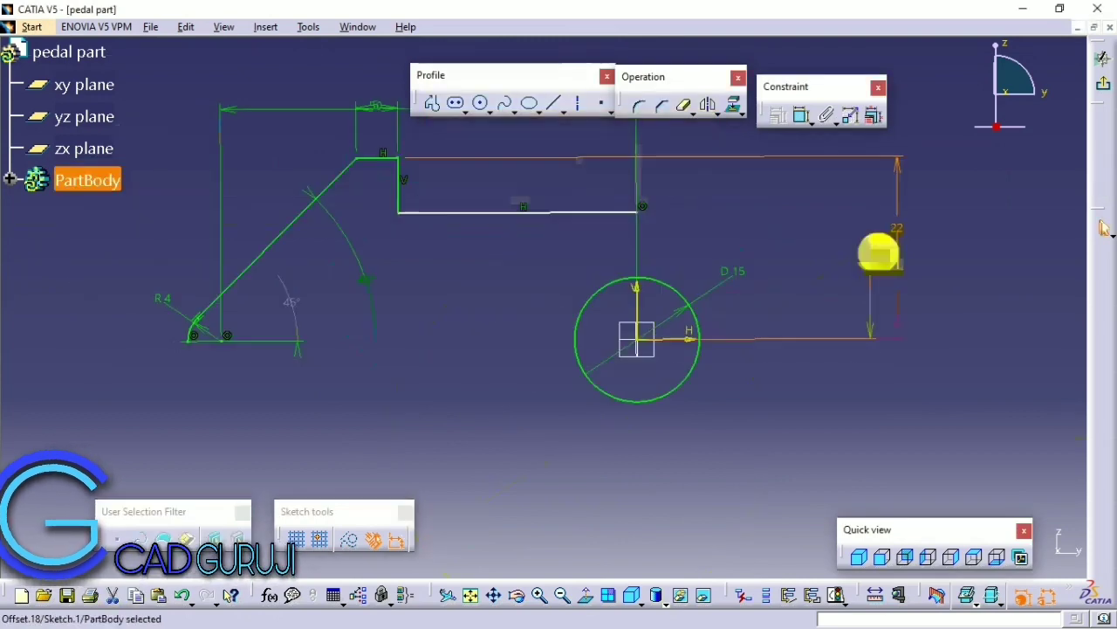
double_click(898, 227)
text(11)
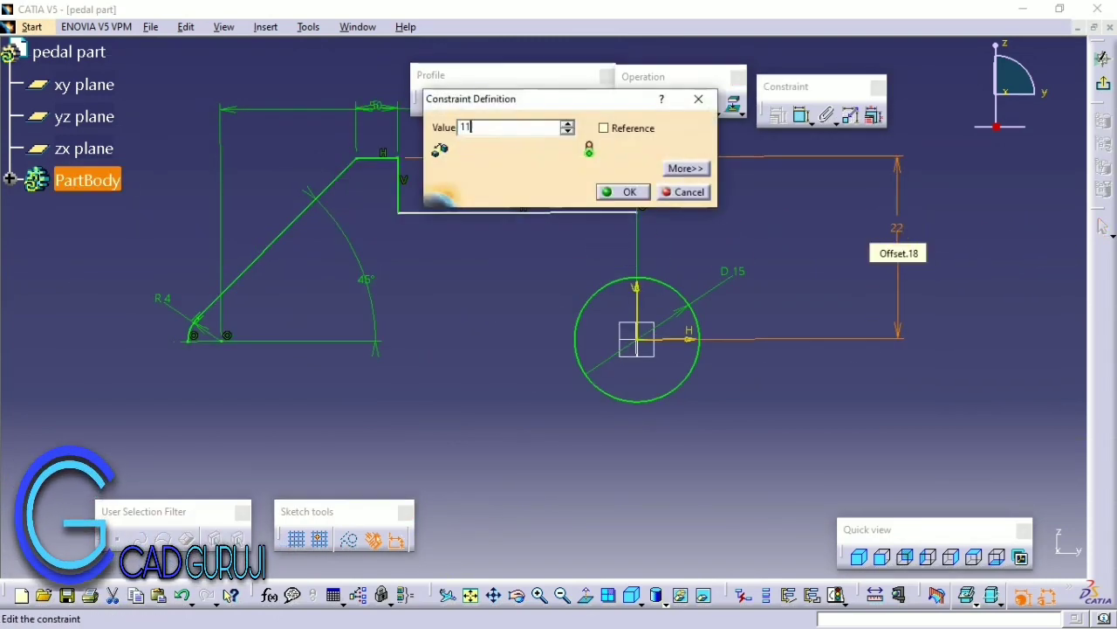
key(Return)
Step: Dimension the long line's height above the H axis, setting it to 9 mm
click(528, 305)
ctrl+click(660, 340)
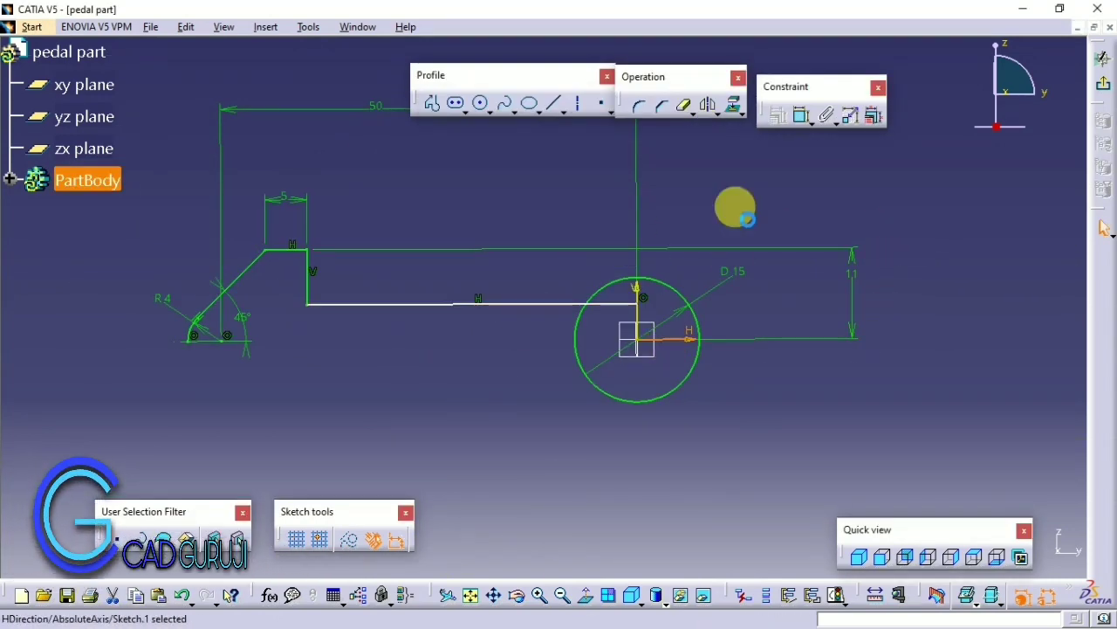
click(580, 301)
double_click(812, 319)
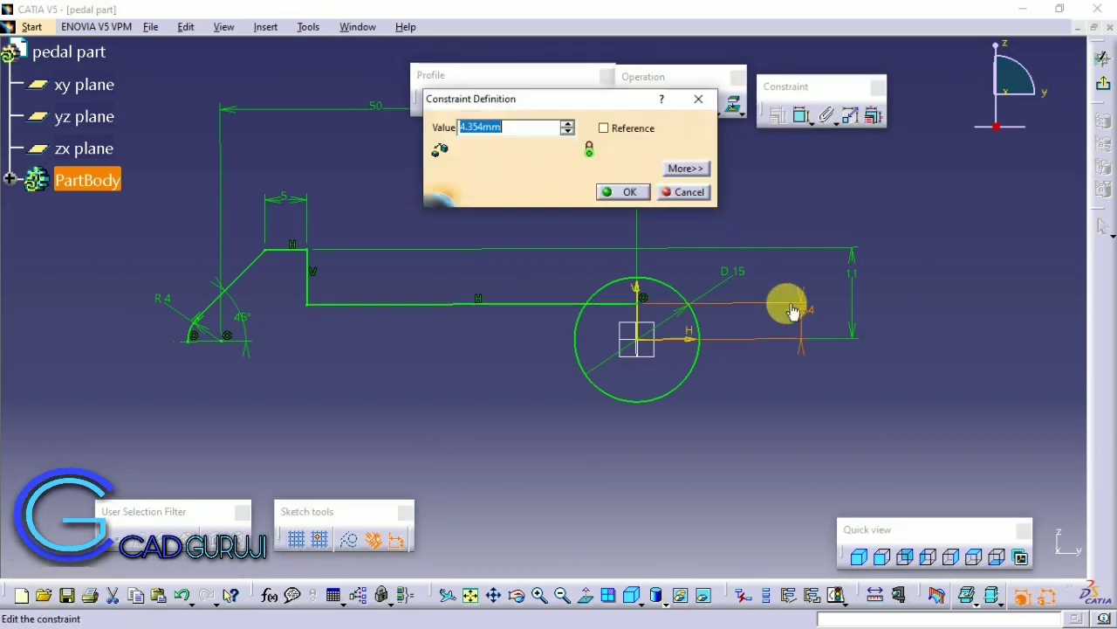
text(10)
key(Return)
middle_drag(623, 323, 640, 255)
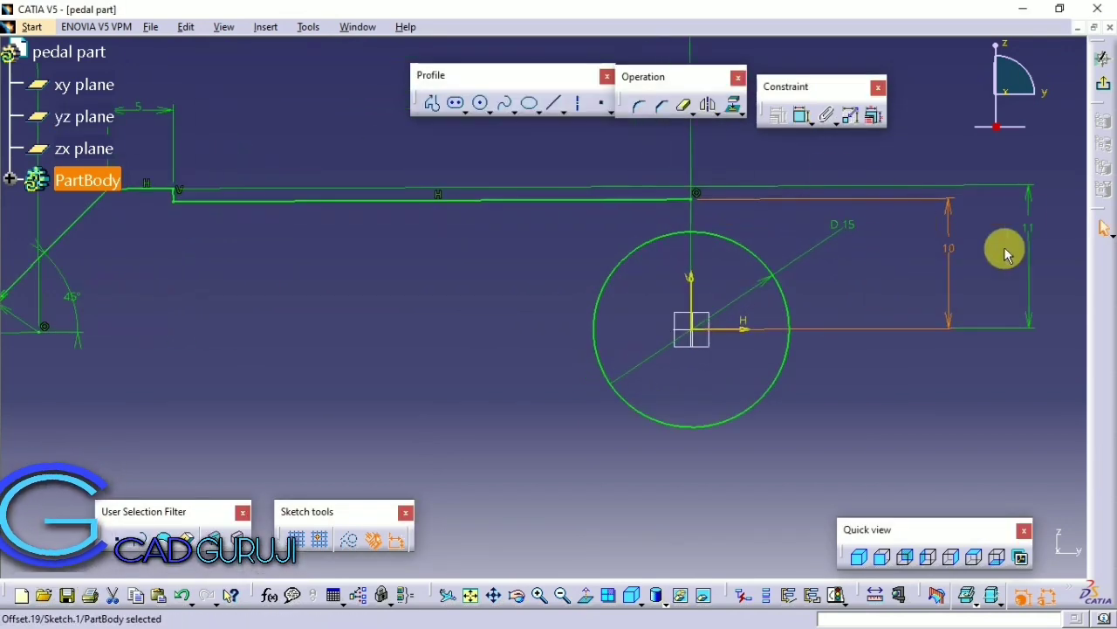
double_click(952, 253)
text(9)
key(Return)
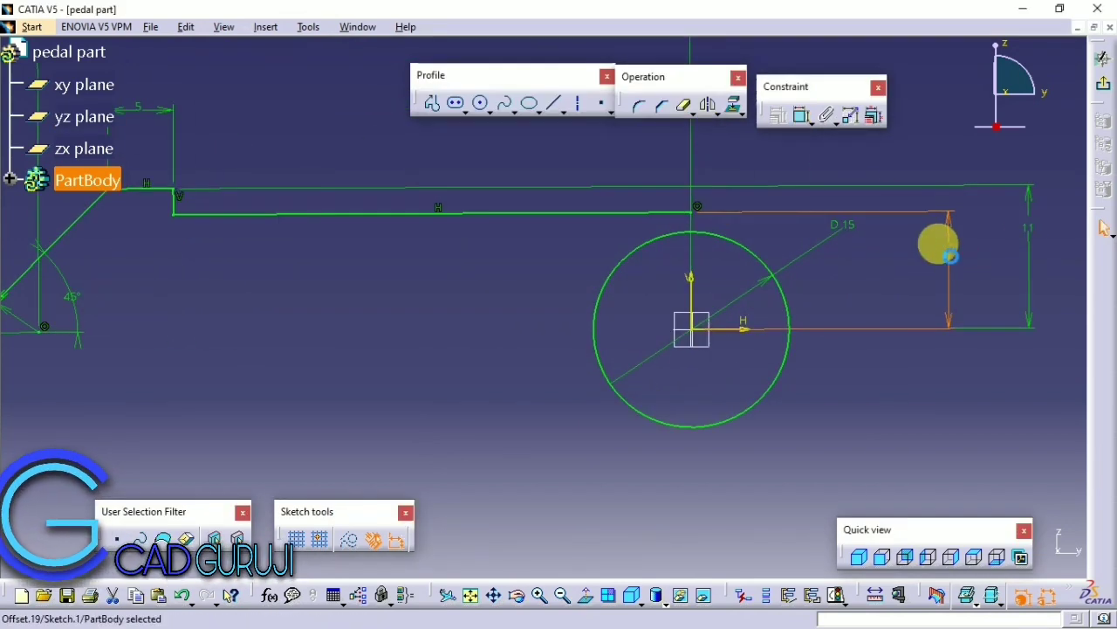
Step: Draw a line from the long horizontal line down to the top of the circle
click(554, 102)
click(695, 213)
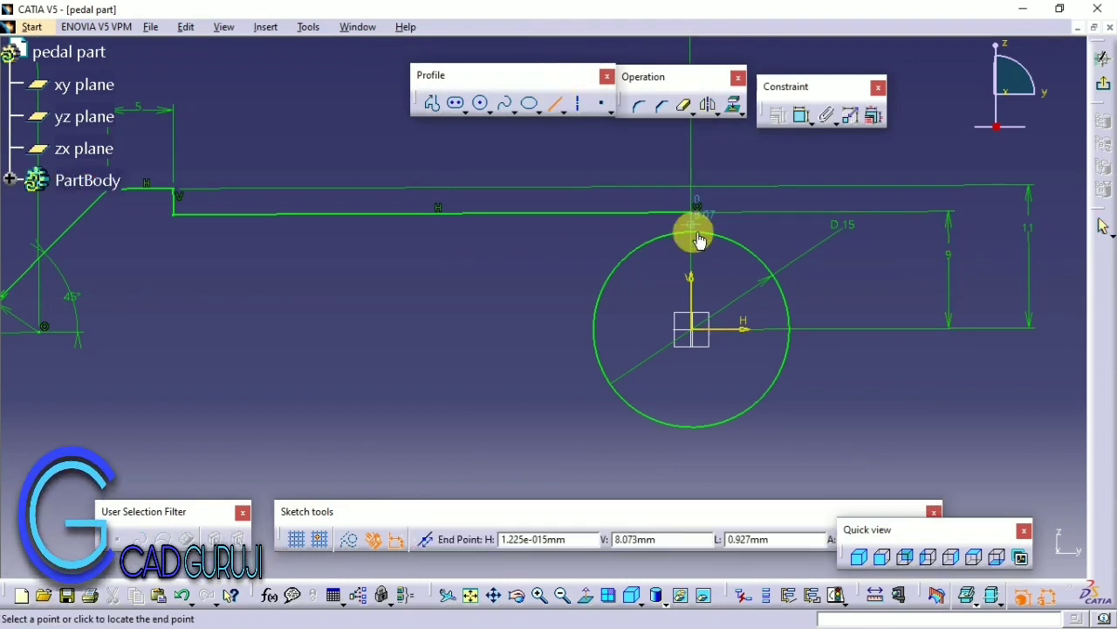
mouse_move(697, 243)
middle_down()
mouse_move(711, 162)
mouse_move(525, 335)
middle_up()
click(789, 199)
mouse_move(409, 253)
middle_down()
mouse_move(553, 322)
mouse_move(563, 462)
middle_up()
mouse_move(378, 408)
middle_down()
mouse_move(716, 314)
mouse_move(545, 323)
middle_up()
click(708, 105)
Step: Mirror the profile about the H axis into a closed outline
middle_drag(773, 267, 824, 344)
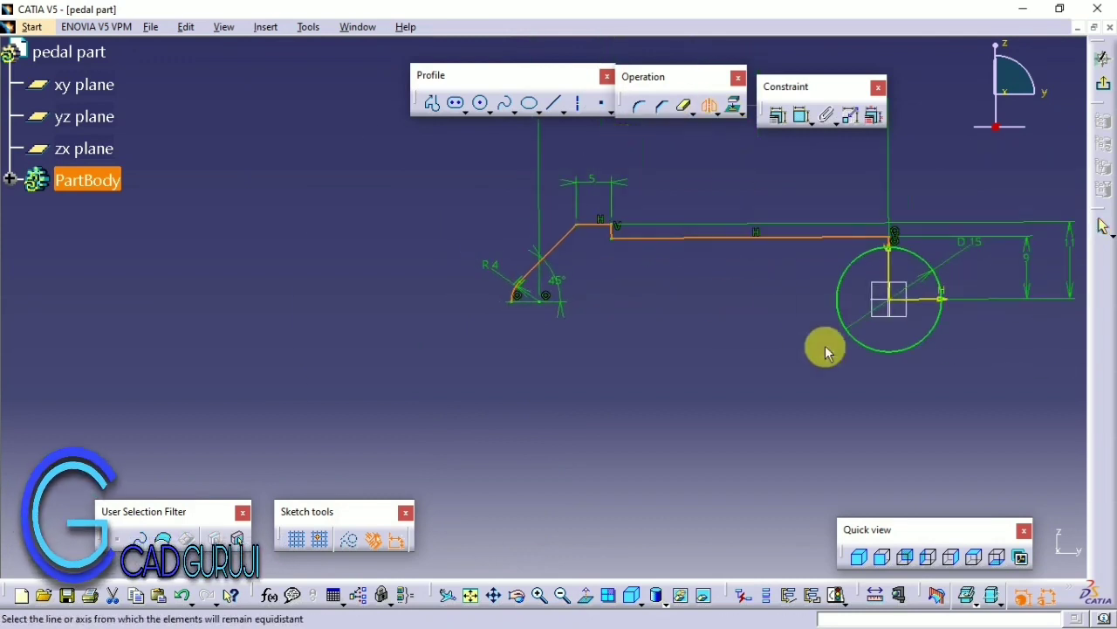
click(824, 344)
middle_drag(848, 387, 825, 433)
Step: Trim away the circle's right half, undoing a wrong trim, and exit the sketcher
click(686, 107)
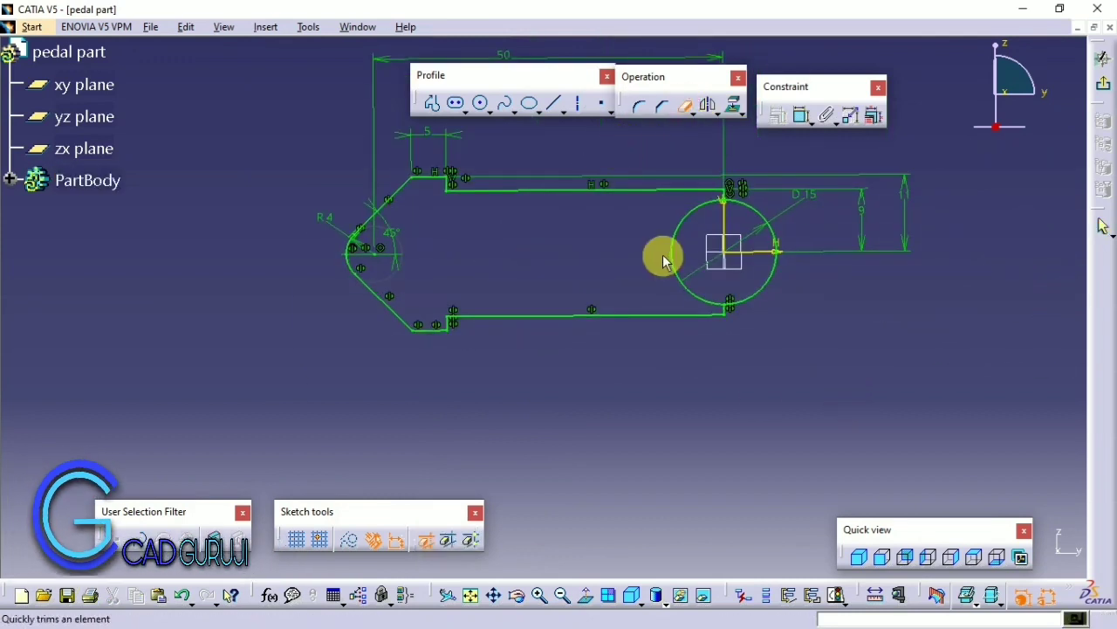
click(675, 267)
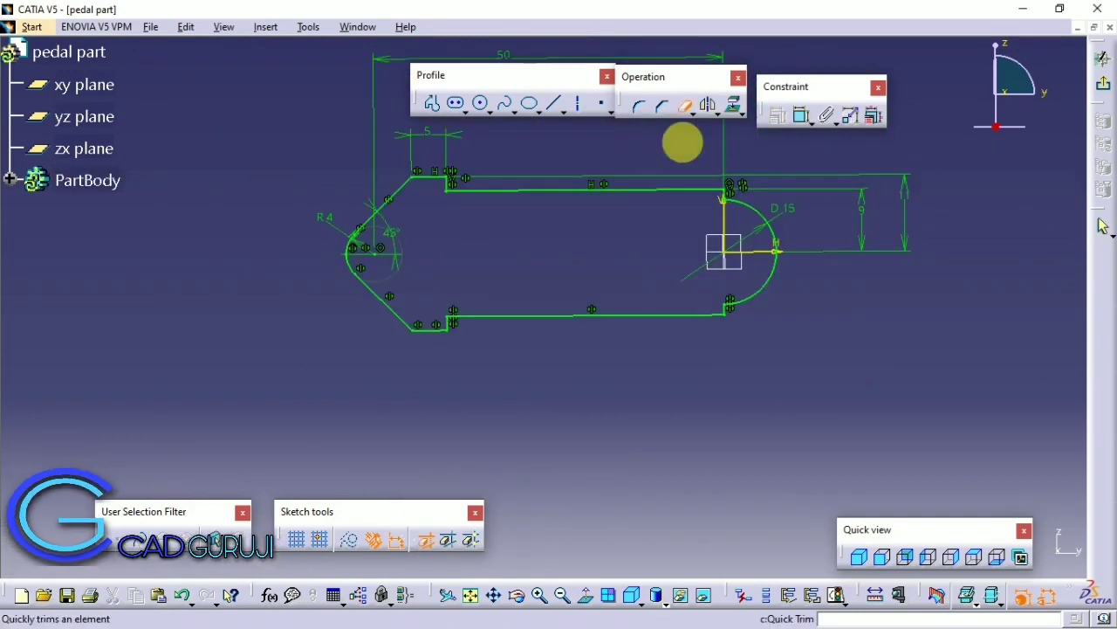
key(ctrl+z)
click(688, 108)
click(766, 285)
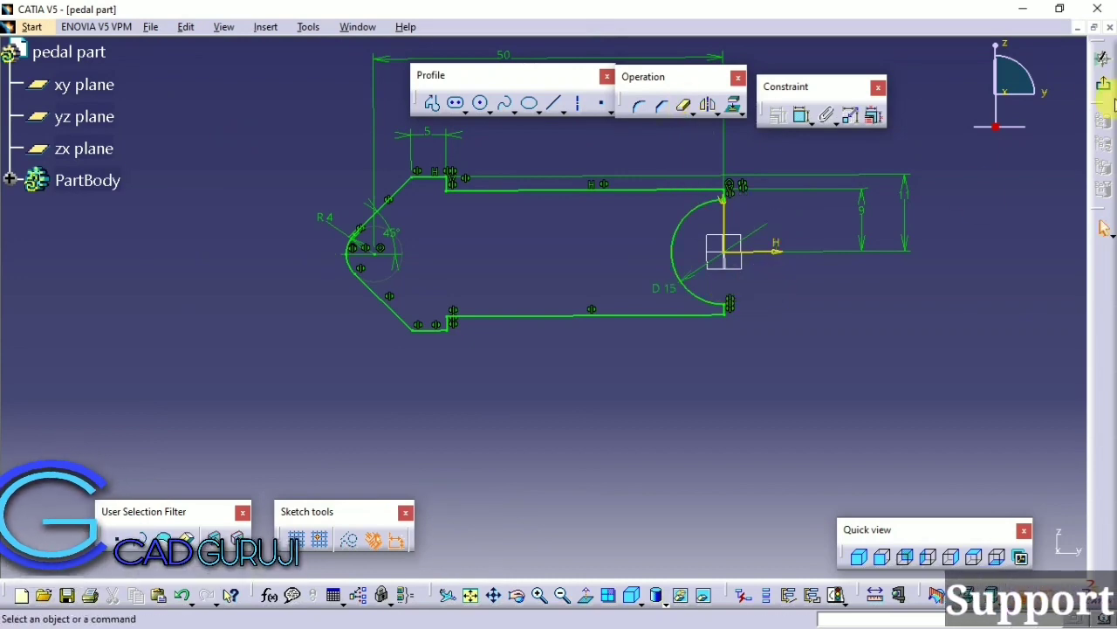
click(1104, 86)
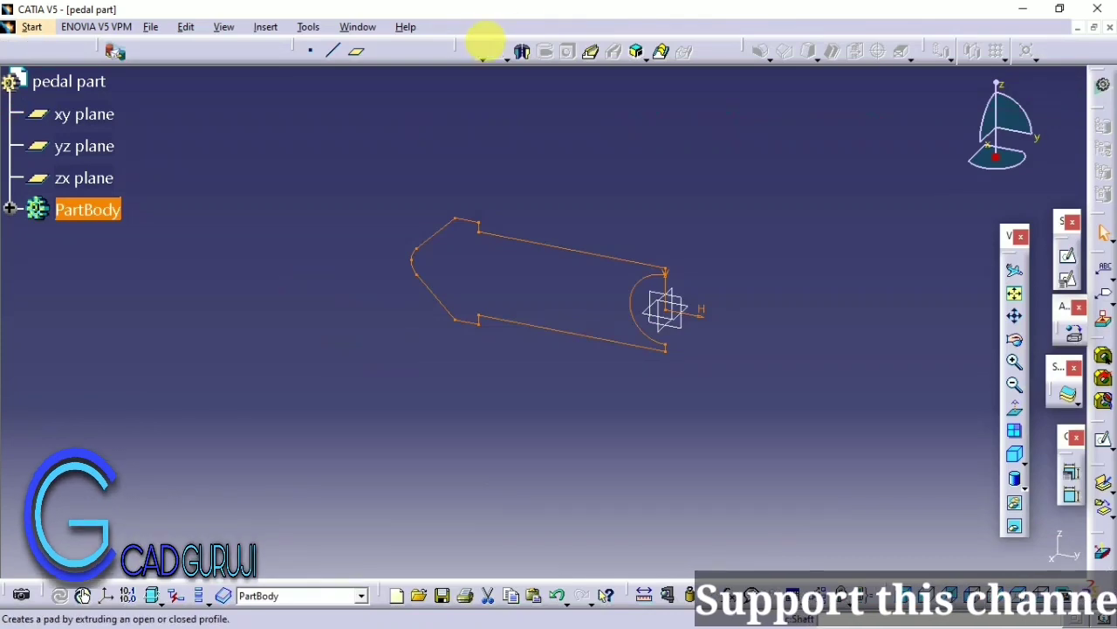
Step: Pad the closed profile 20 mm with mirrored extent
click(483, 48)
click(914, 441)
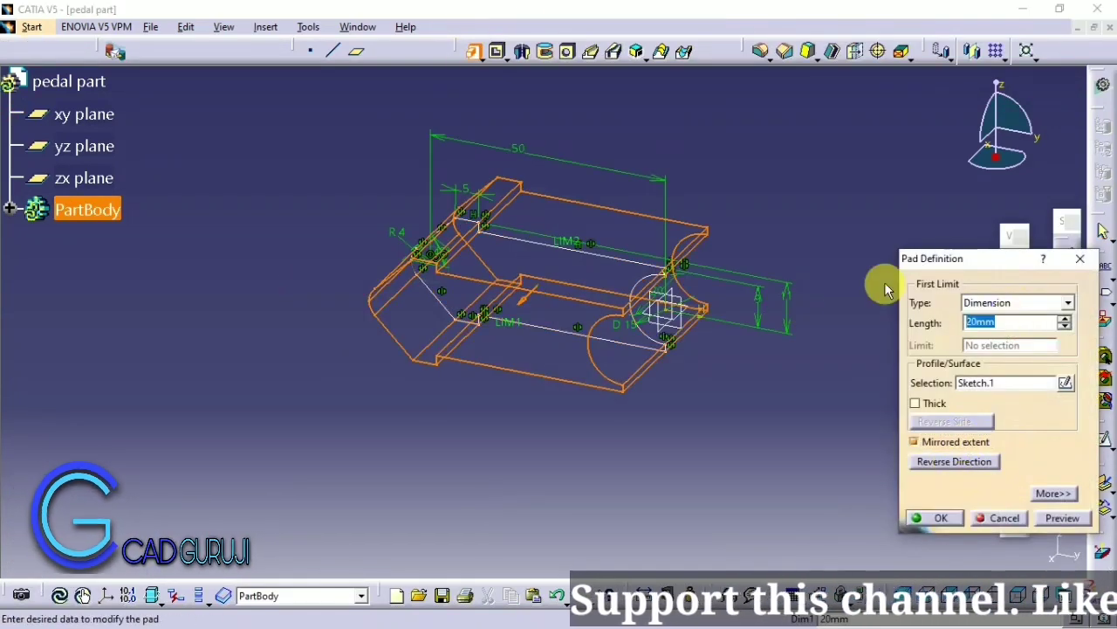
click(939, 518)
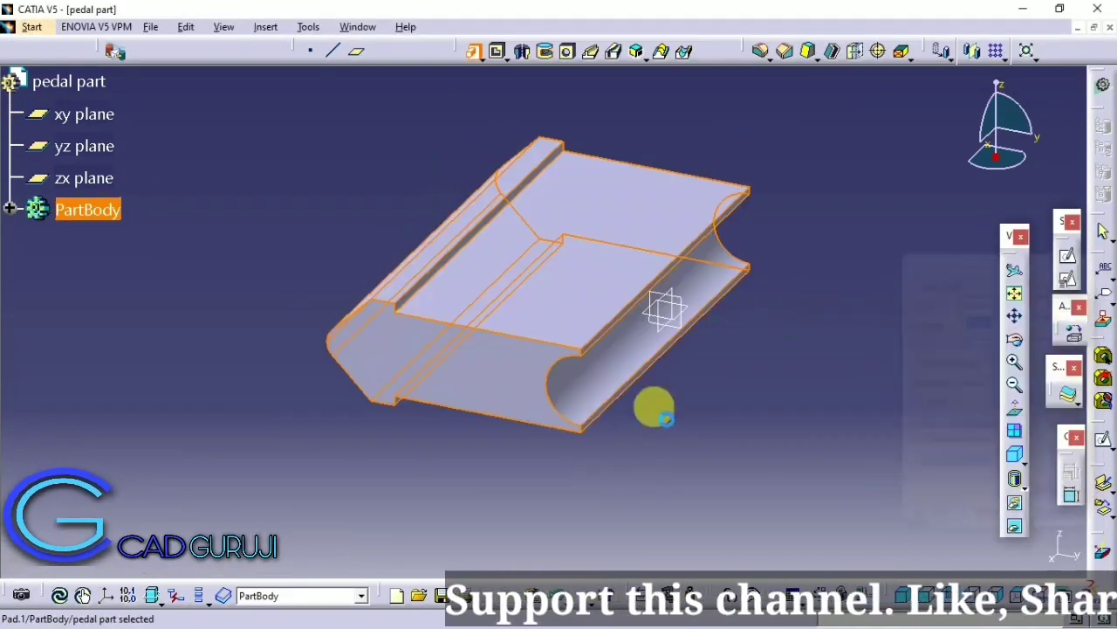
mouse_move(654, 407)
middle_down()
mouse_move(520, 461)
mouse_move(464, 437)
middle_up()
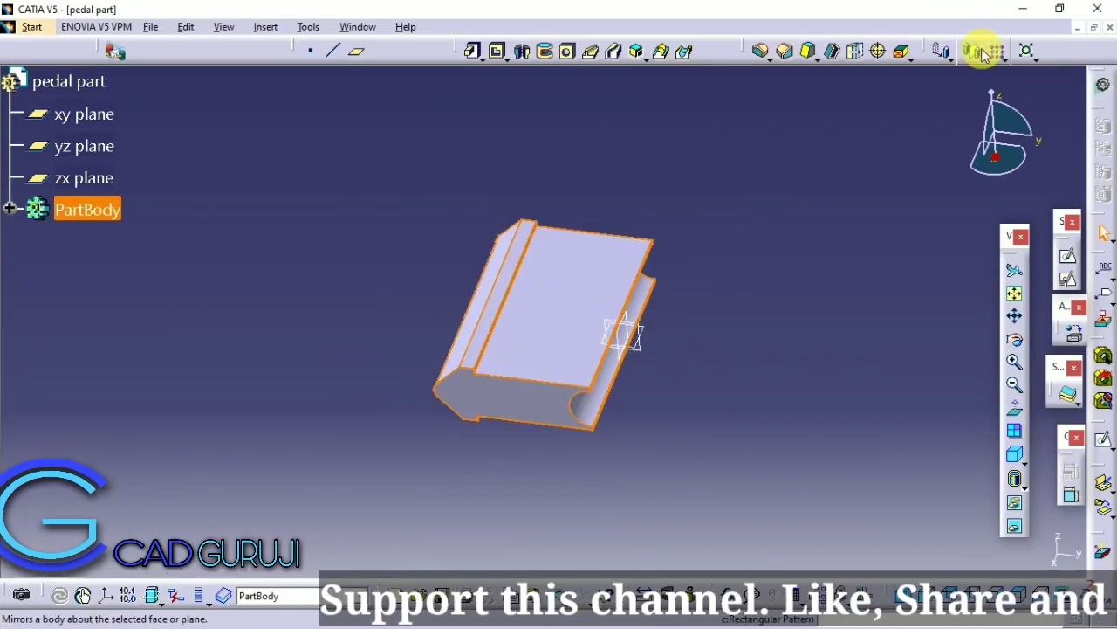
Step: Mirror the pad across the zx plane and start a new sketch on the yz plane
click(973, 50)
click(628, 323)
click(973, 553)
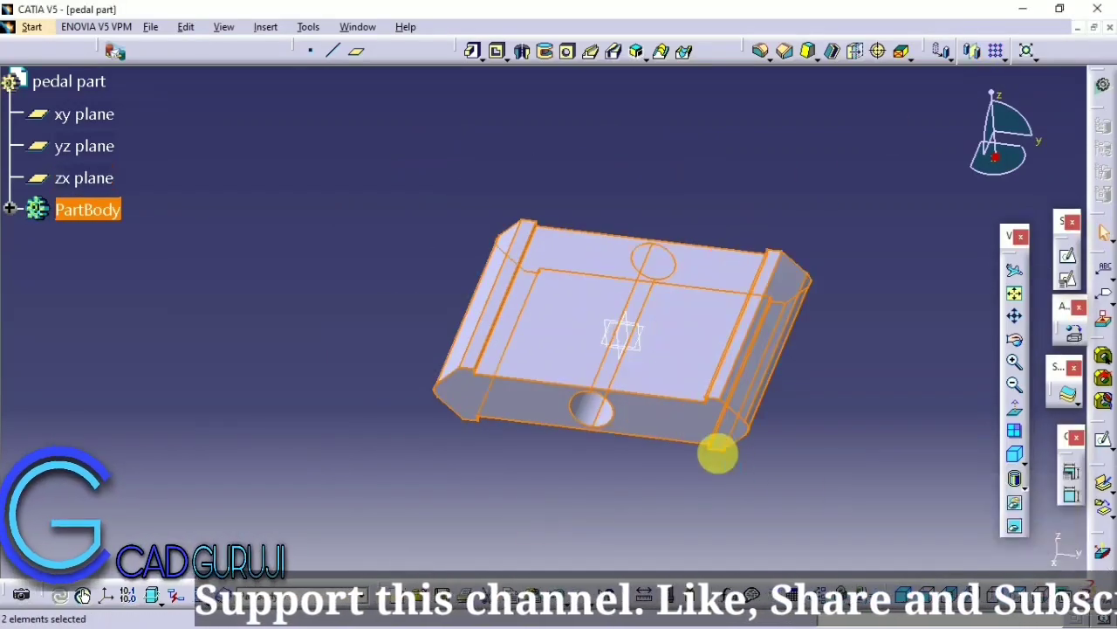
mouse_move(511, 449)
middle_down()
mouse_move(628, 320)
mouse_move(643, 323)
middle_up()
click(646, 296)
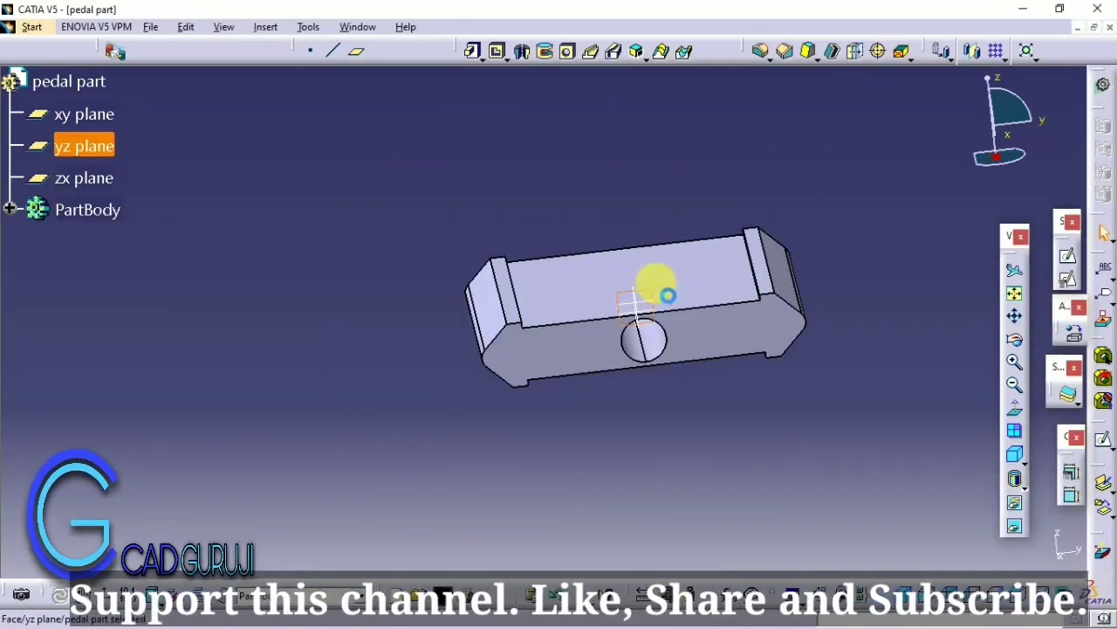
click(1067, 266)
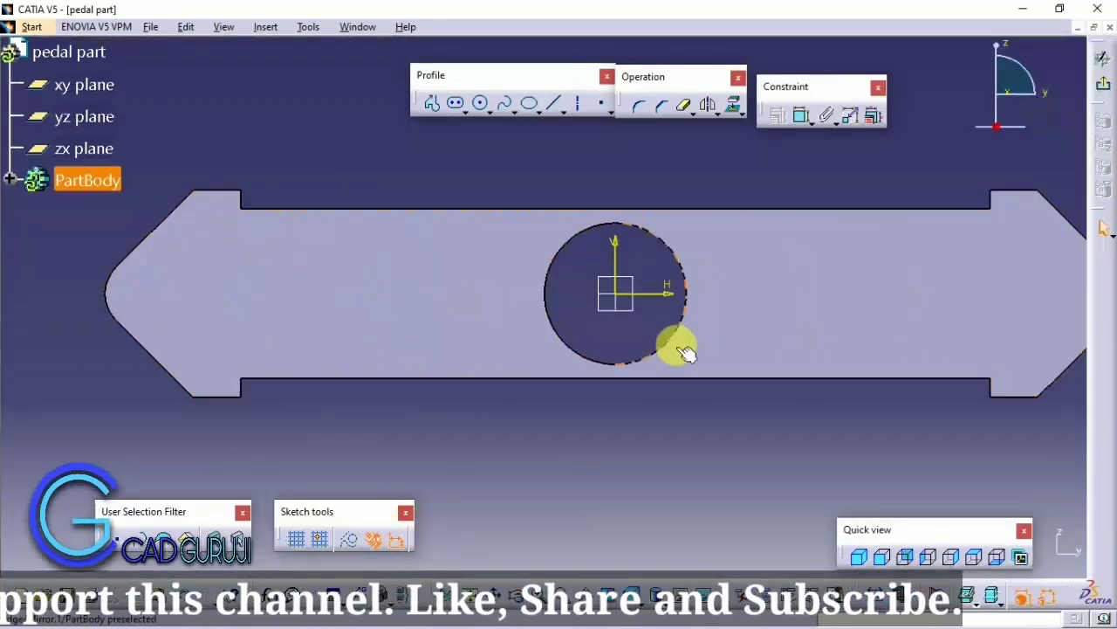
Step: Draw a small rectangle at the plate's top edge and make it coincident with that edge
click(460, 109)
click(489, 113)
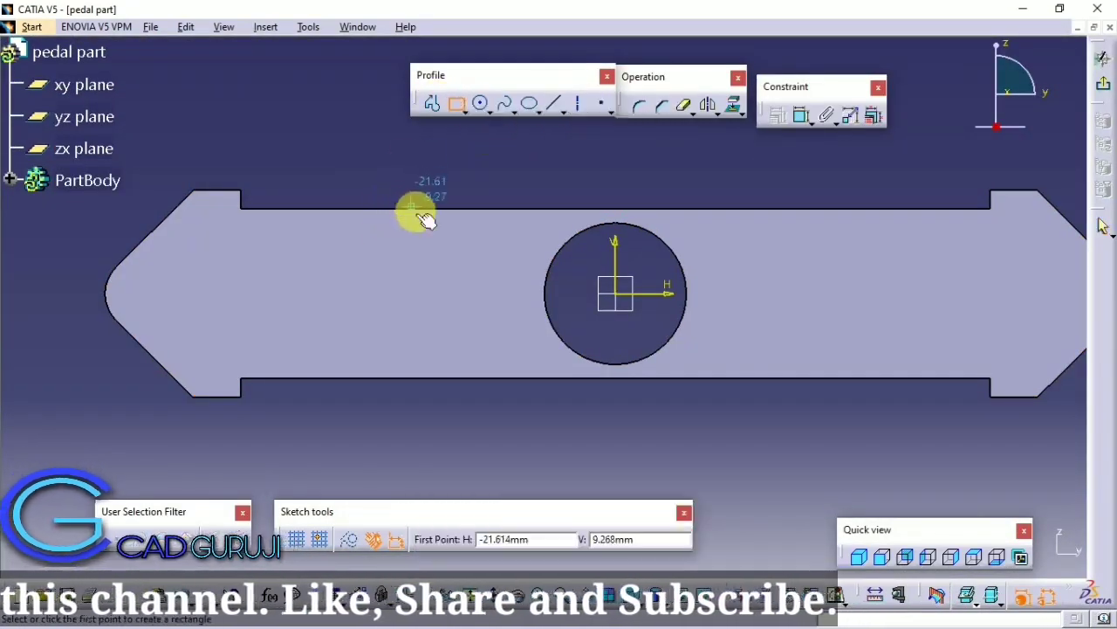
click(408, 162)
click(437, 187)
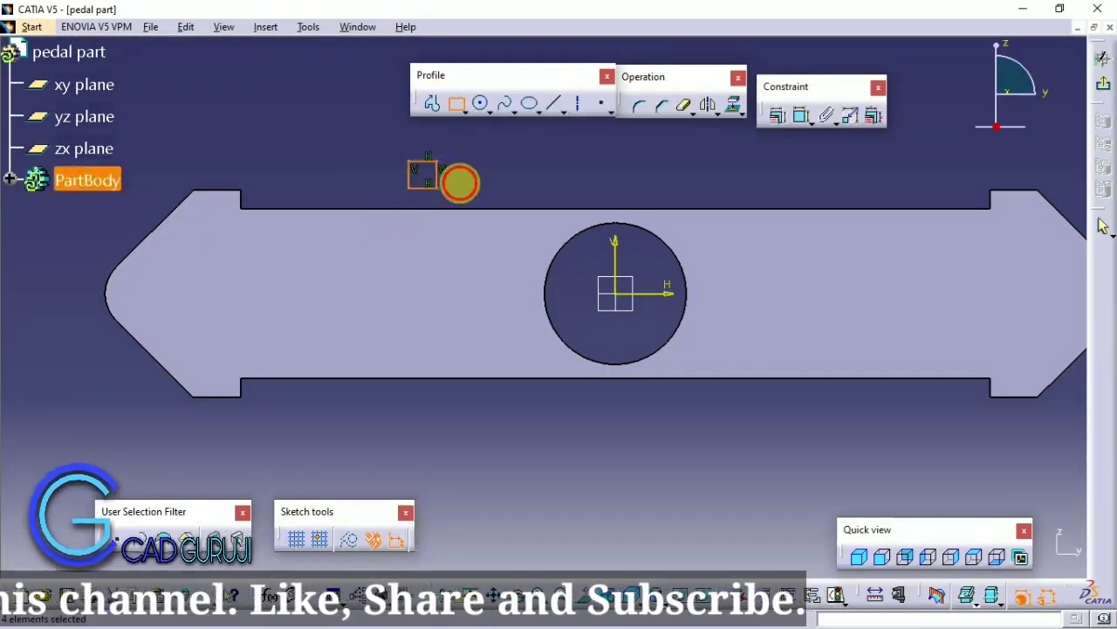
right_click(422, 218)
click(345, 240)
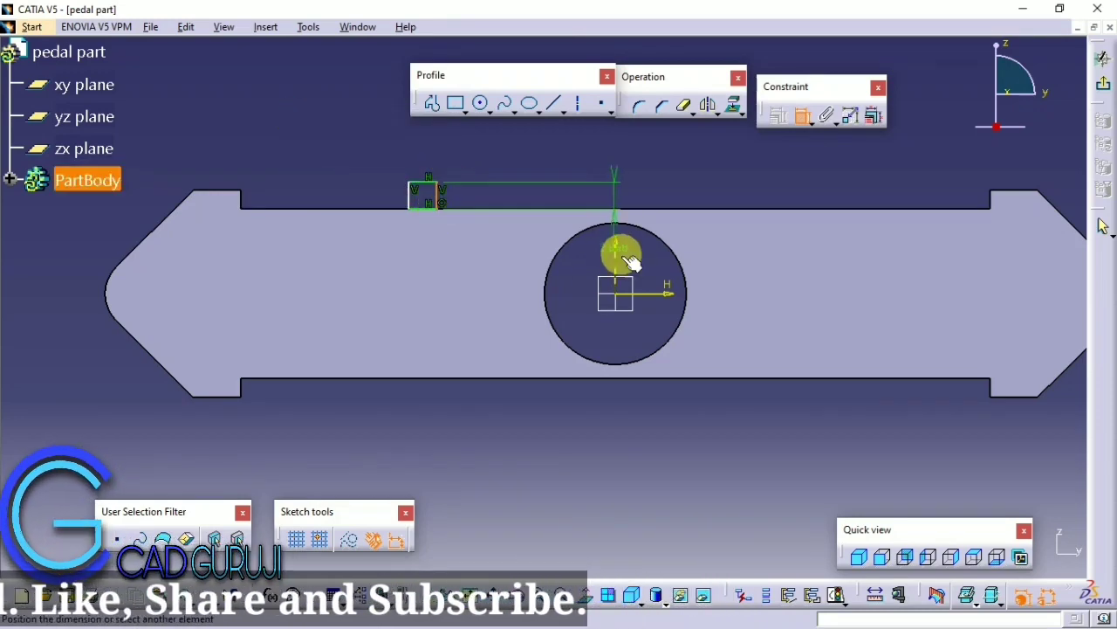
Step: Dimension the rectangle 20 mm from the hole centre and 2 mm wide
click(399, 131)
double_click(401, 129)
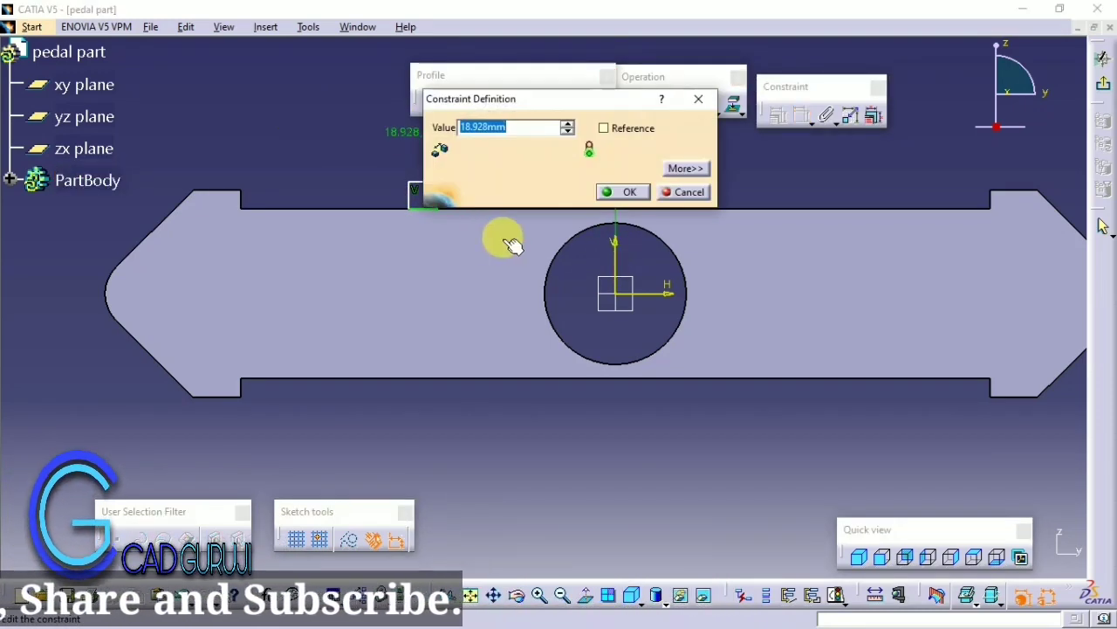
text(20)
key(Return)
click(412, 197)
click(362, 151)
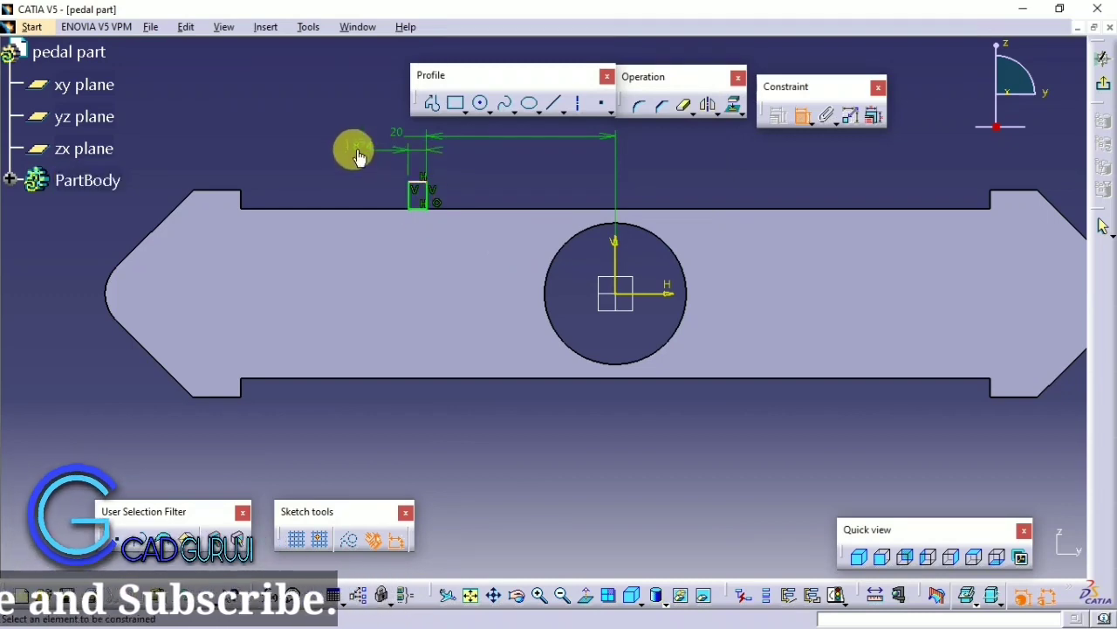
double_click(372, 155)
text(2)
key(Return)
Step: Reduce the rectangle's height dimension and return to the 3D part
click(398, 192)
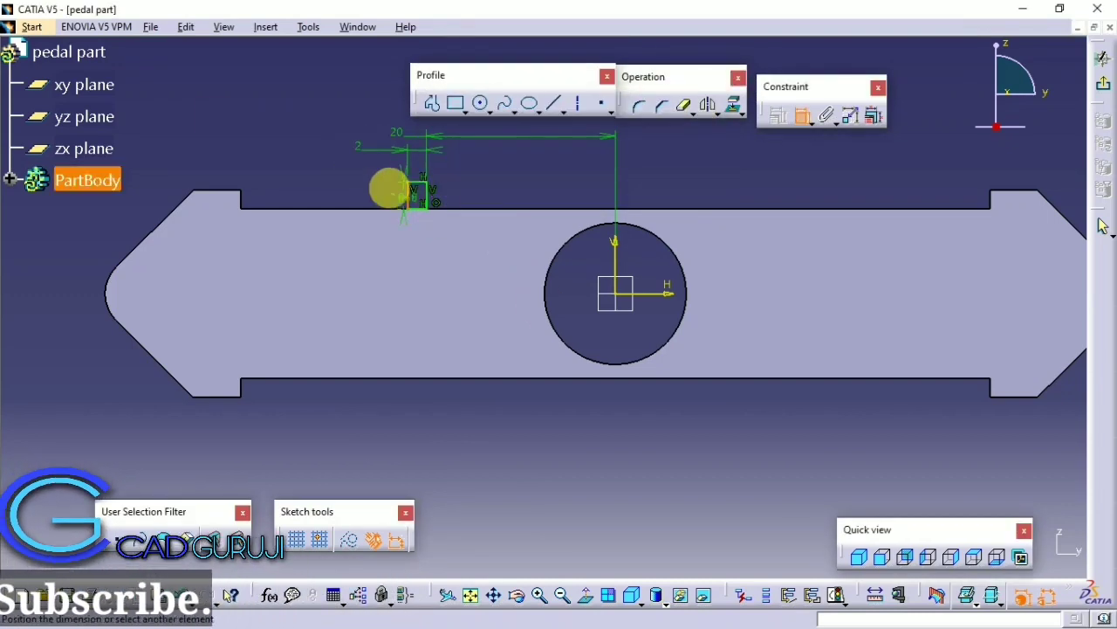
double_click(362, 179)
text(1)
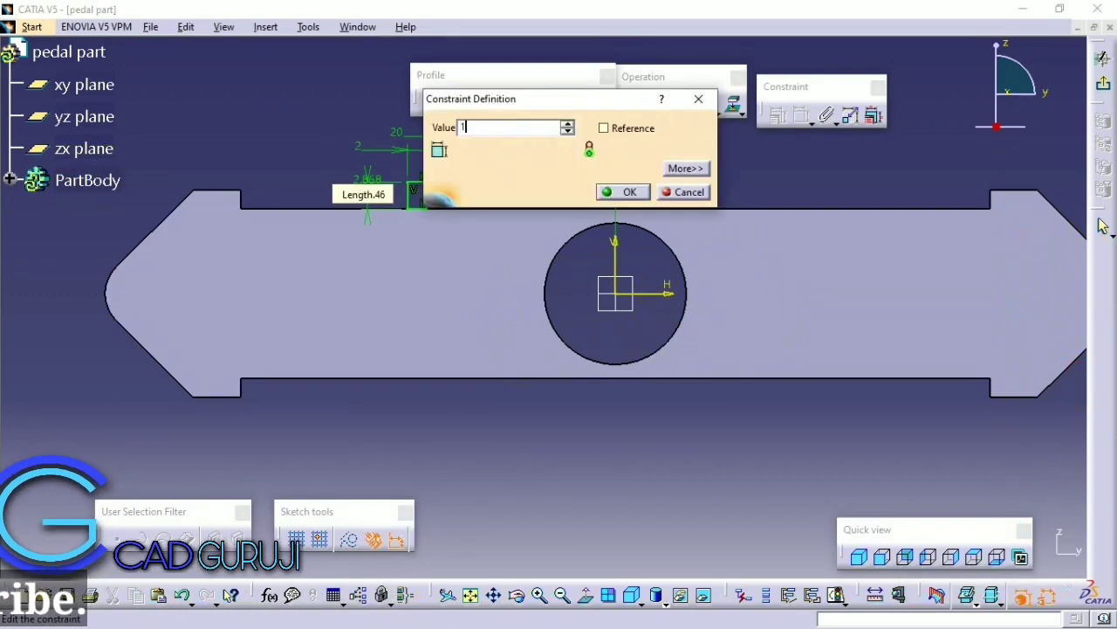
key(Return)
click(1103, 59)
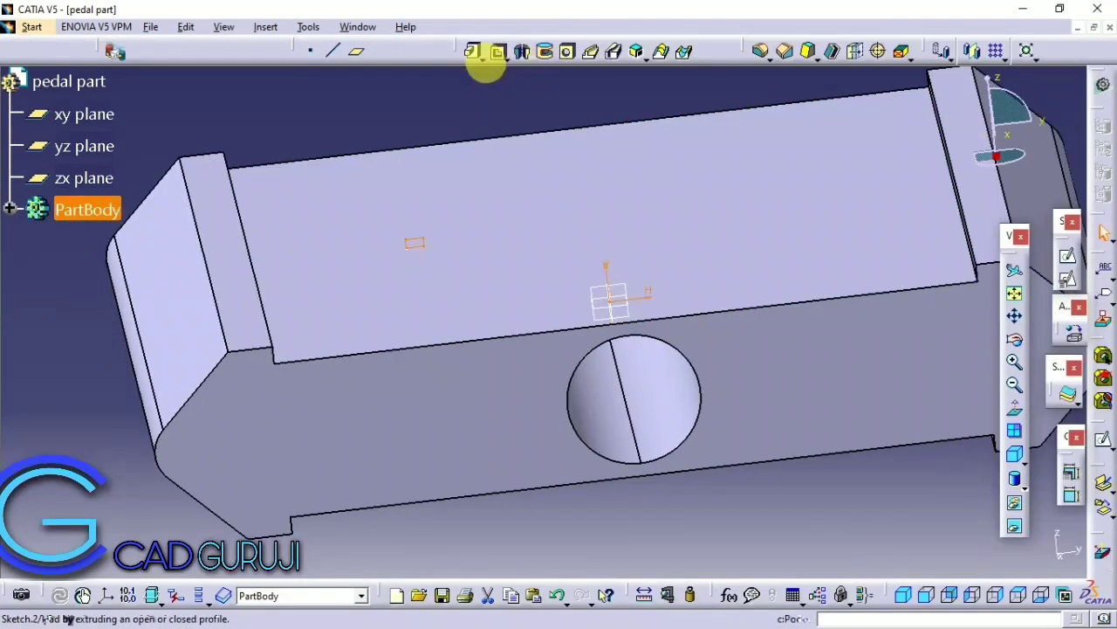
Step: Pad the rectangle sketch 40 mm with mirrored extent to create Pad.2
click(479, 57)
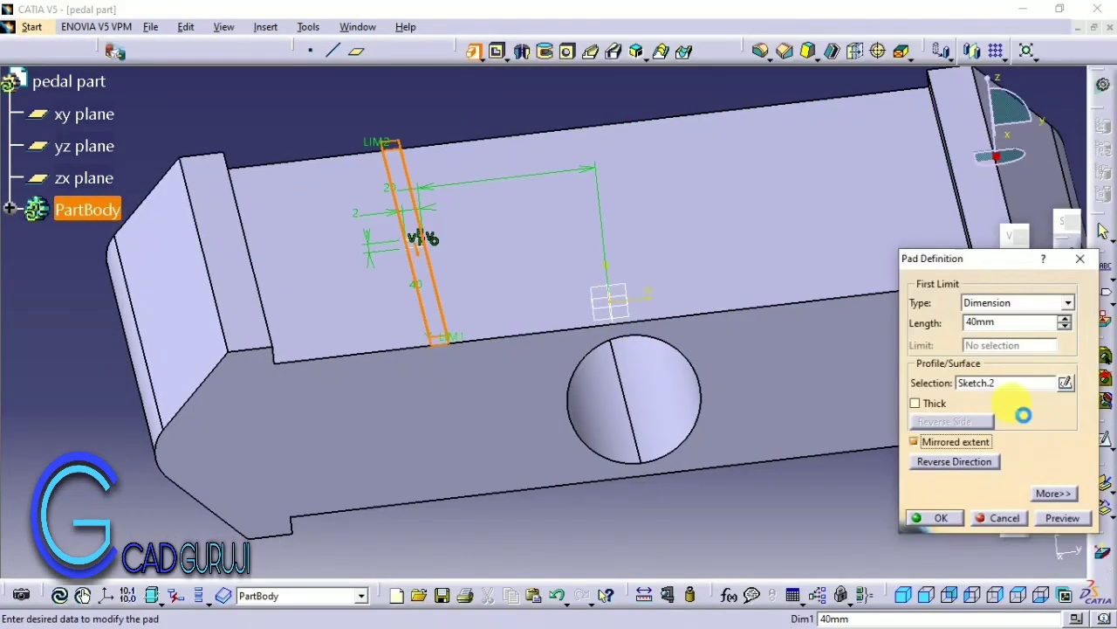
click(936, 518)
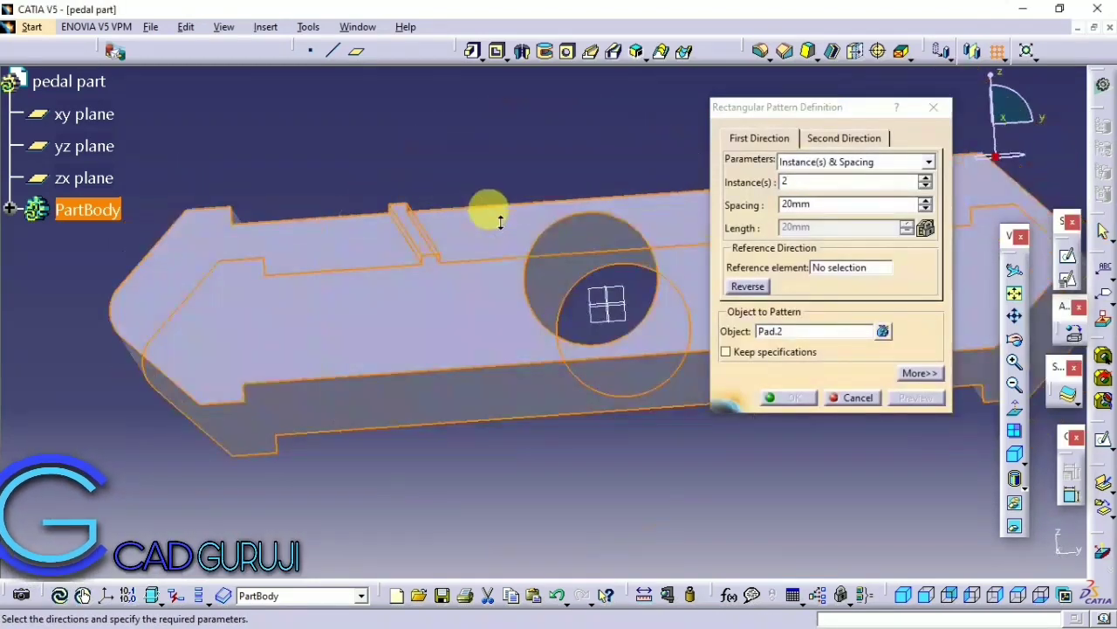
click(940, 105)
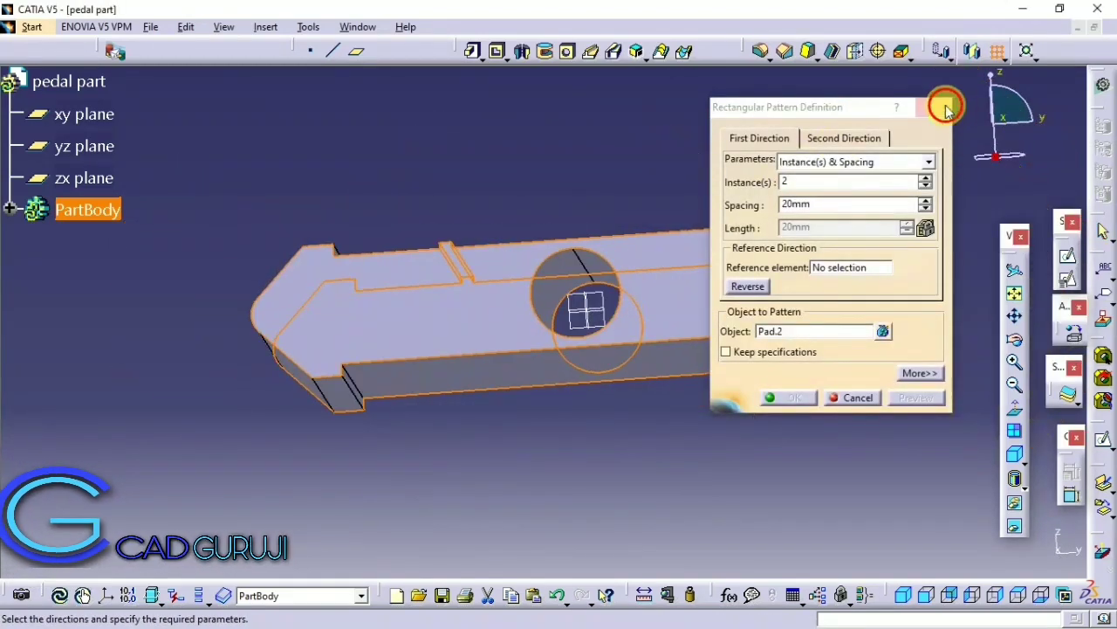
Step: Expand the specification tree to reveal Pad.2 and its Sketch.2
click(9, 207)
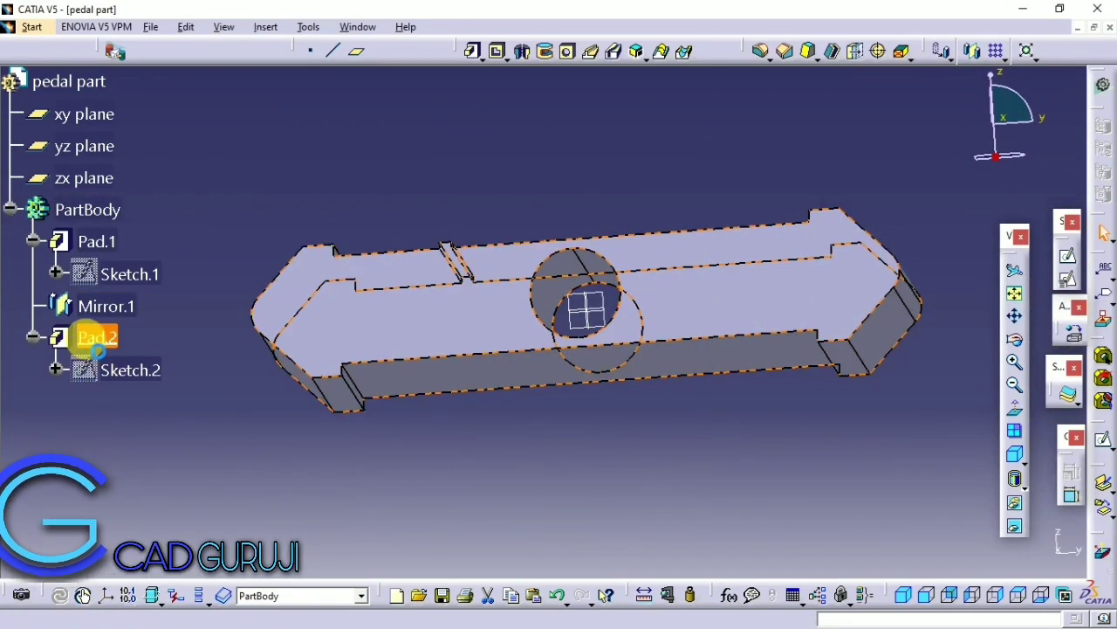
double_click(96, 340)
key(Escape)
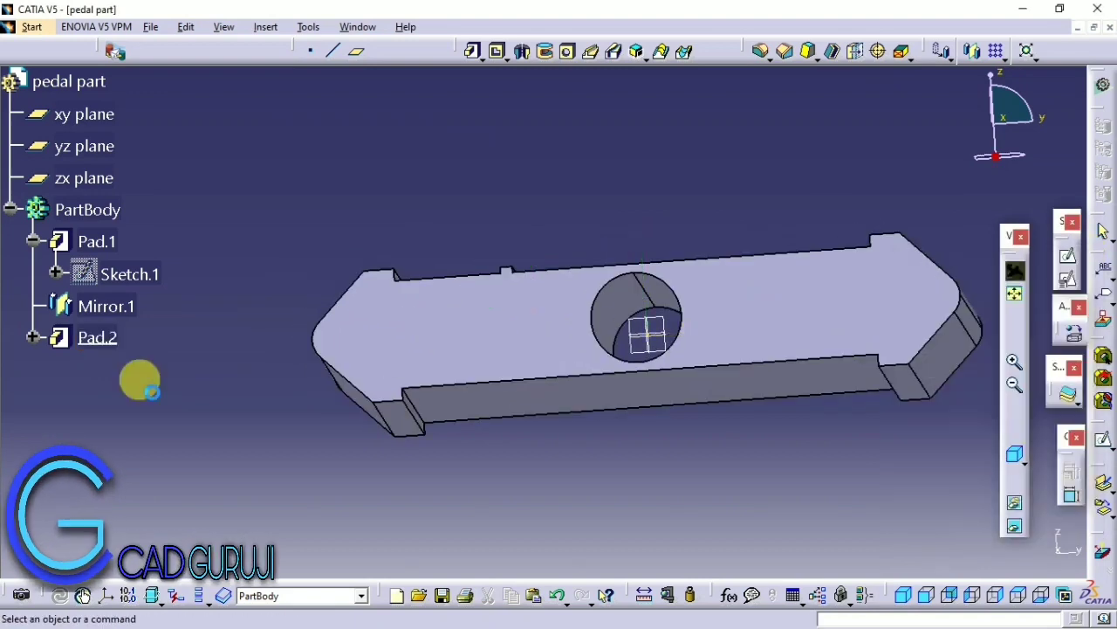
click(33, 337)
double_click(91, 373)
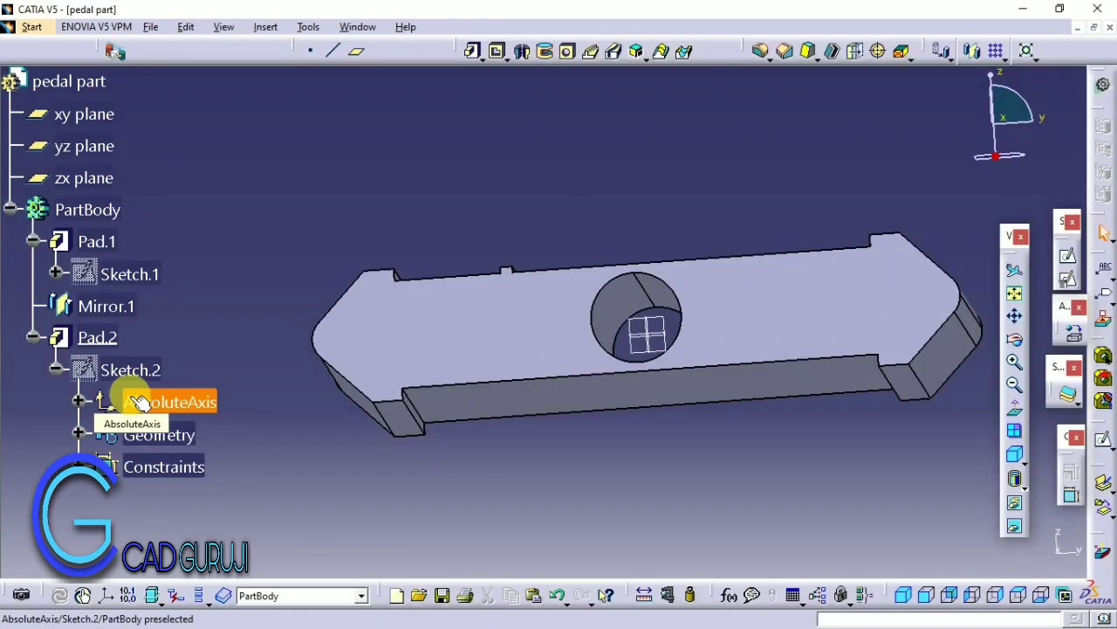
Step: Mirror the small rectangle about the H axis in Sketch.2 and exit the sketch
double_click(166, 369)
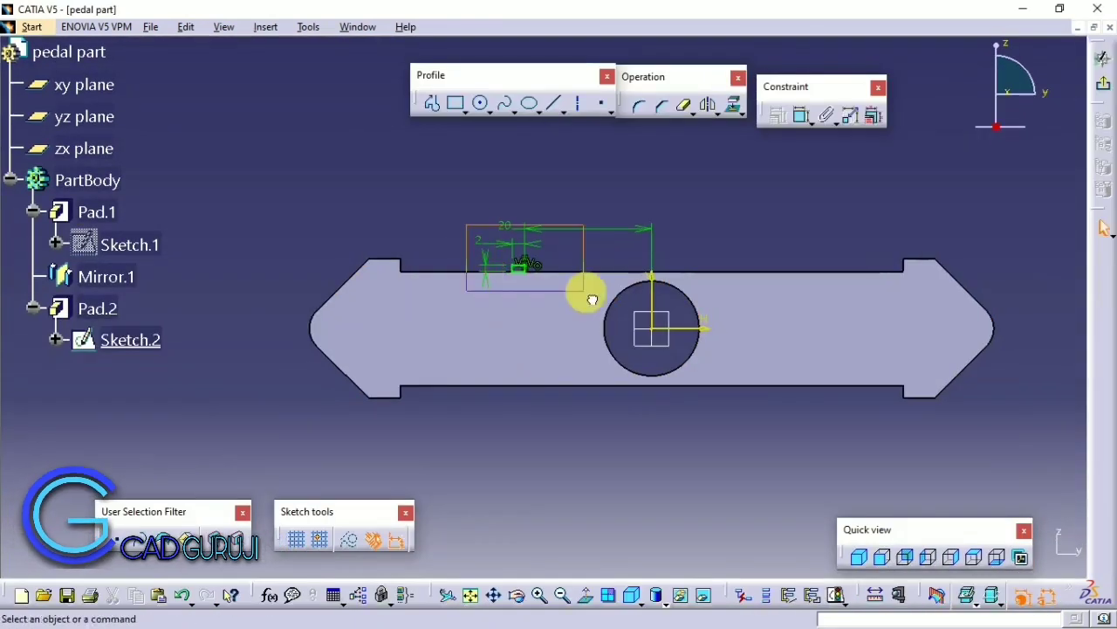
click(708, 106)
click(692, 328)
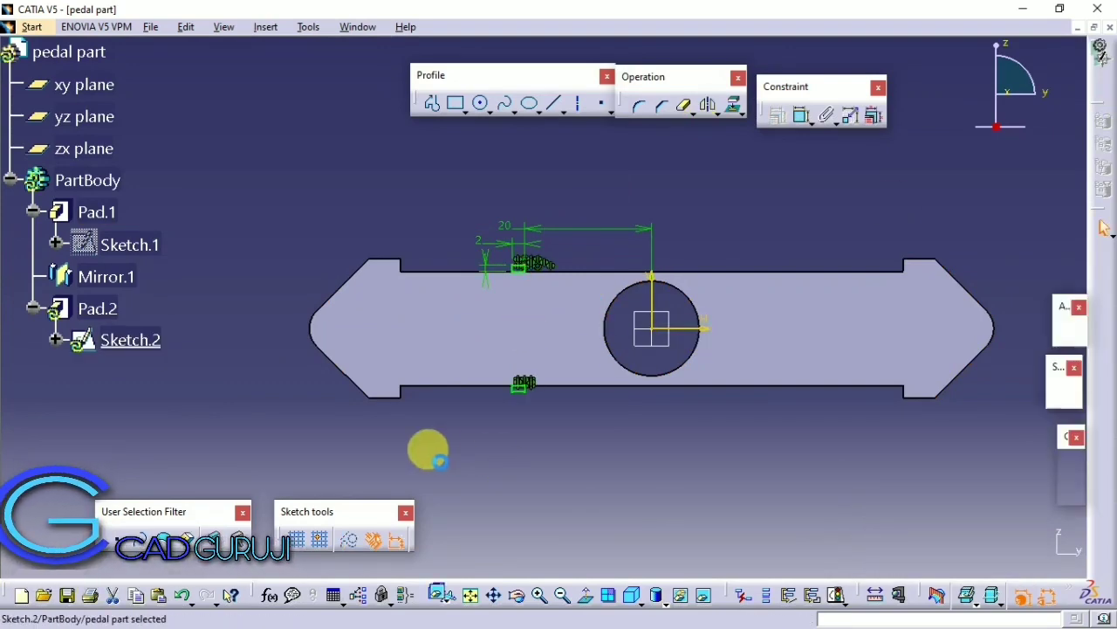
click(1102, 52)
Step: Try a rectangular pattern of Pad.2 along the long edge, cancel it, and reopen Sketch.2
click(97, 337)
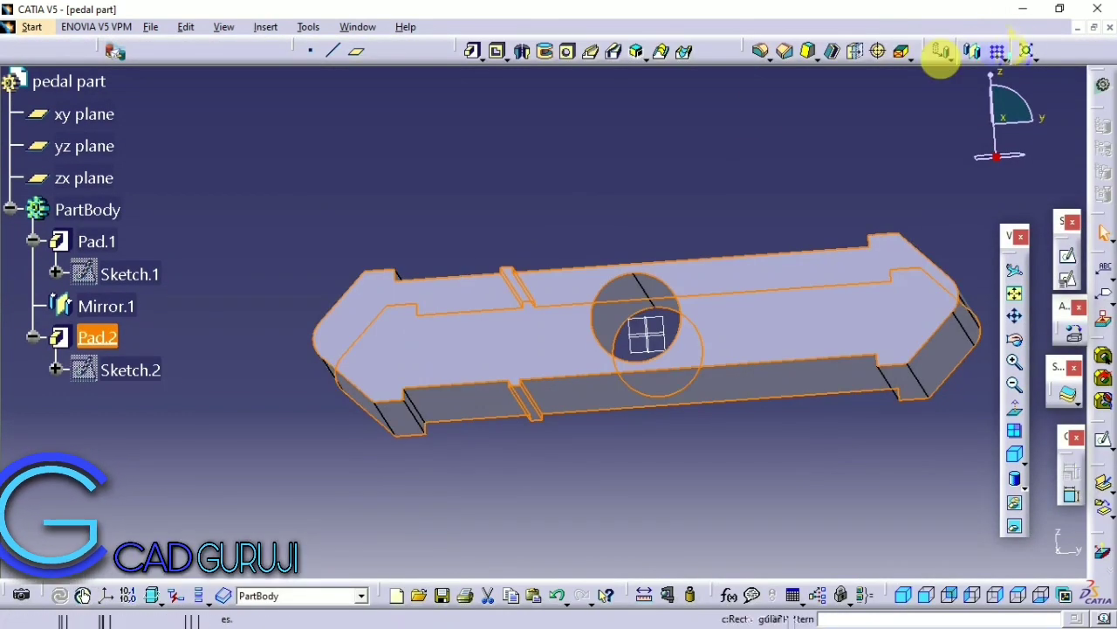
click(940, 52)
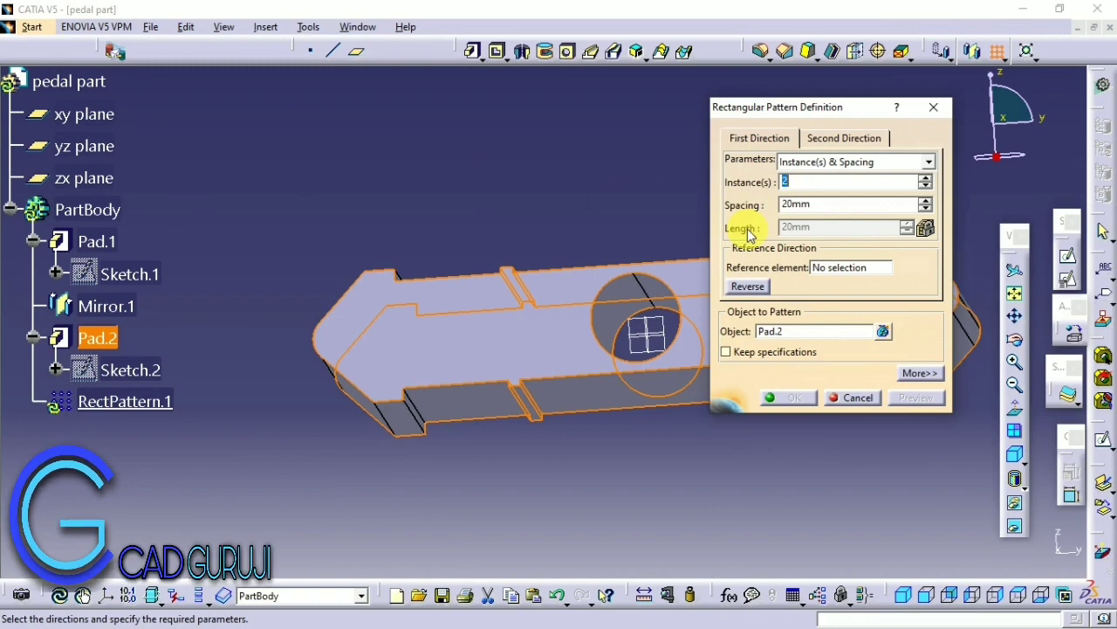
mouse_move(677, 182)
middle_down()
mouse_move(539, 302)
mouse_move(647, 391)
middle_up()
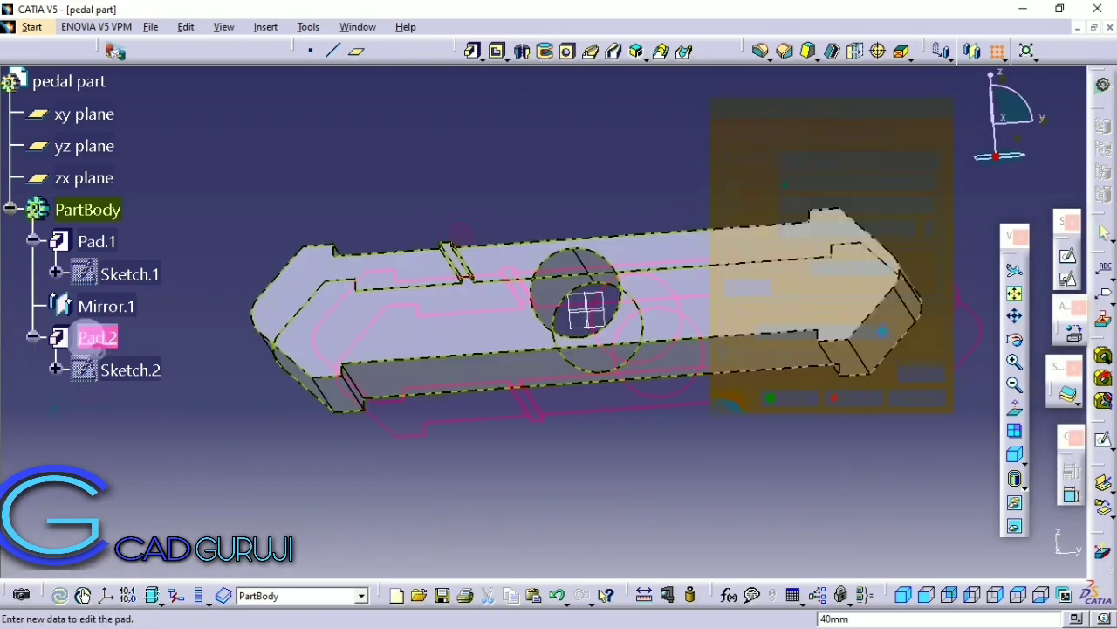
double_click(793, 204)
text(5)
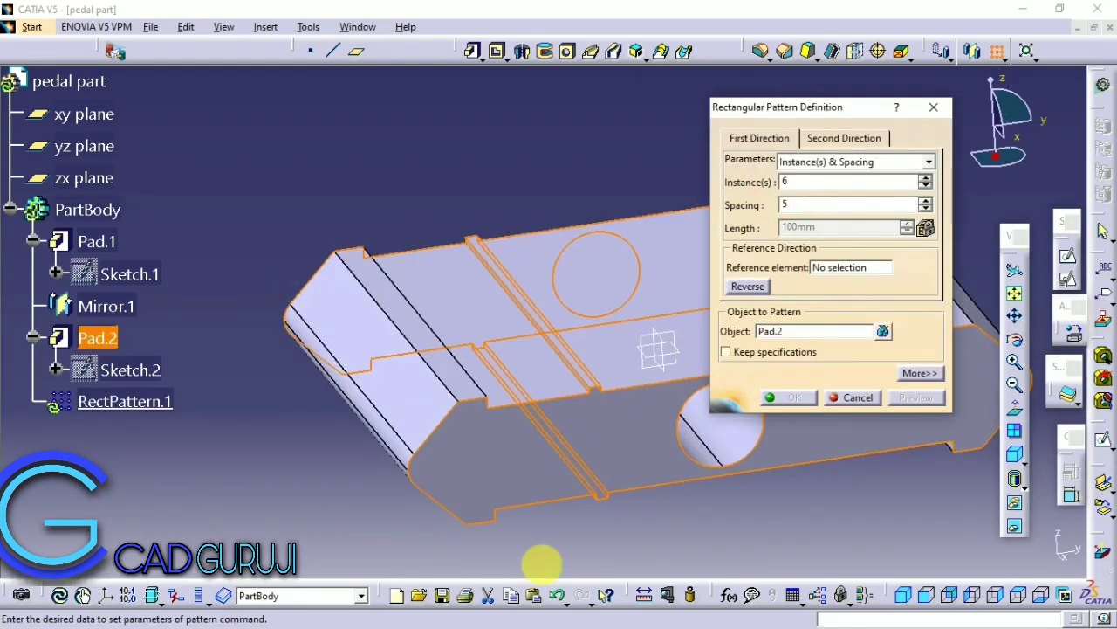
click(823, 267)
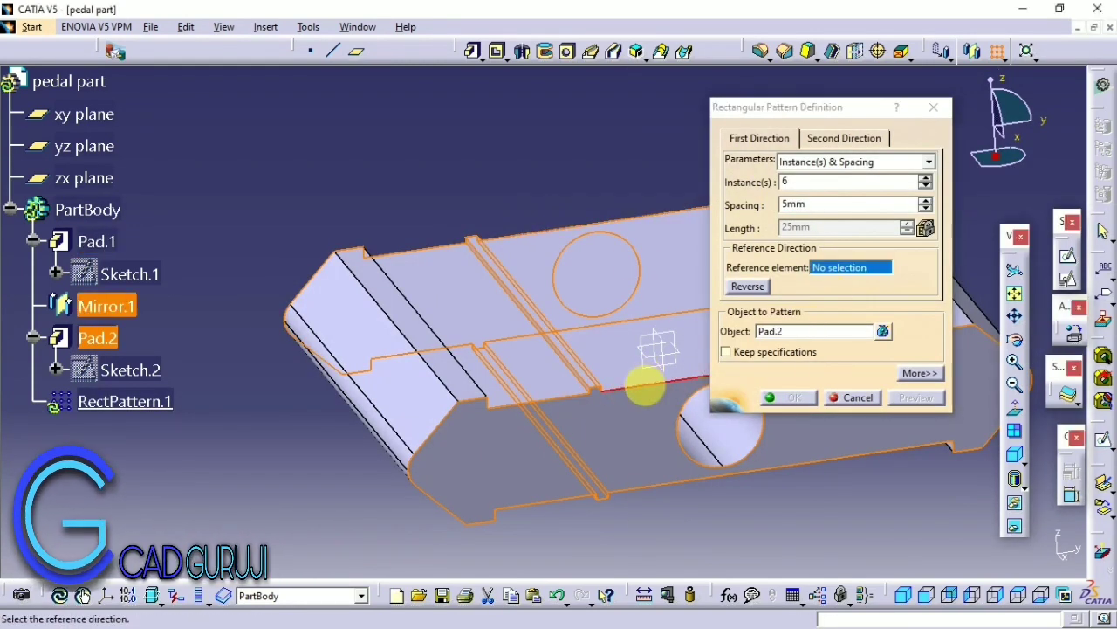
click(645, 388)
mouse_move(644, 387)
middle_down()
mouse_move(443, 292)
mouse_move(424, 326)
mouse_move(690, 322)
middle_up()
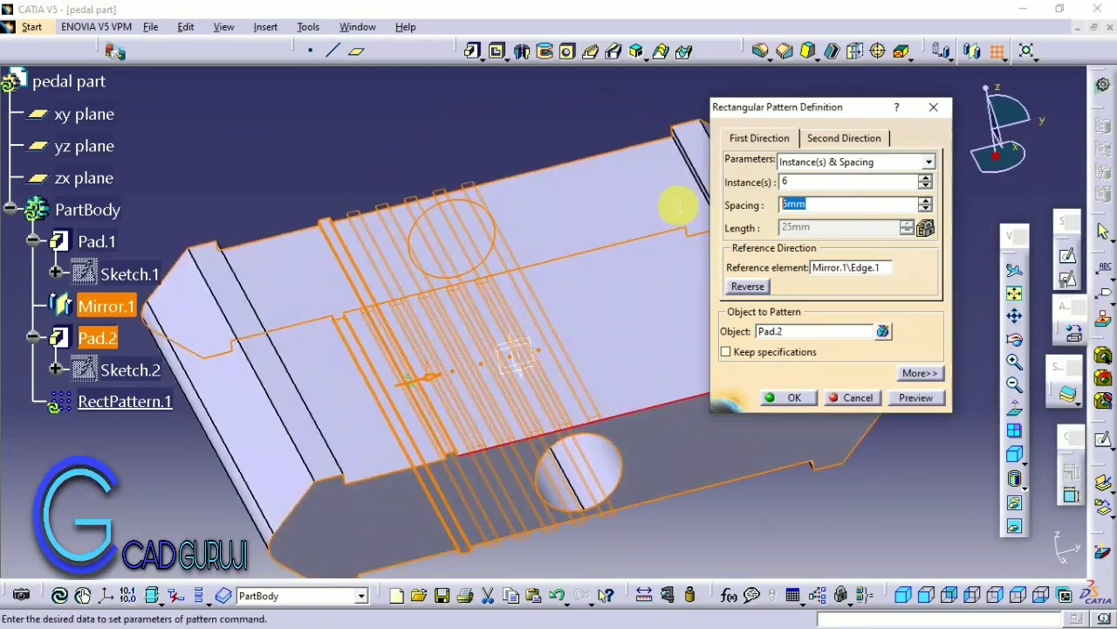
click(848, 204)
text(10)
key(Return)
mouse_move(427, 180)
middle_down()
mouse_move(407, 200)
mouse_move(393, 269)
middle_up()
click(933, 108)
double_click(131, 370)
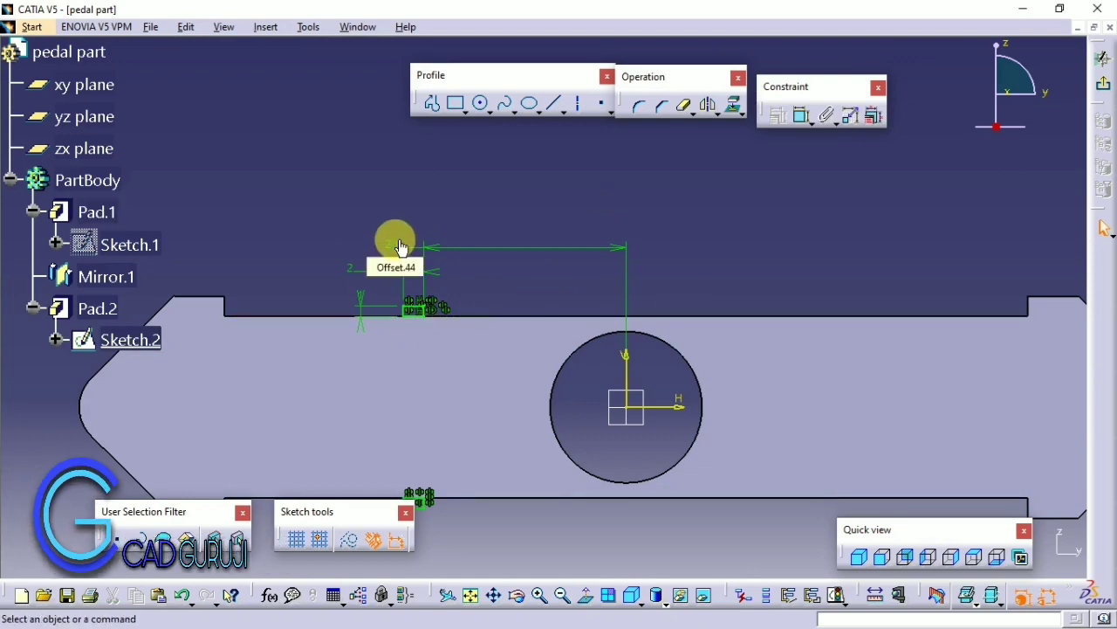
Step: Exit the sketch and start a rectangular pattern of Pad.2, entering instance and spacing values
click(1101, 93)
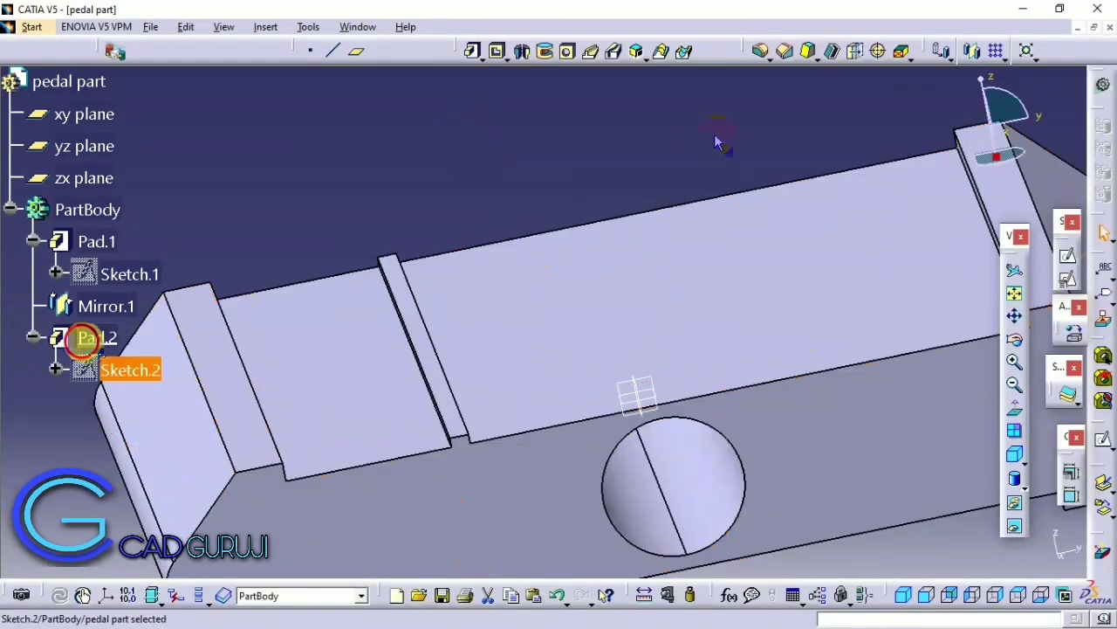
click(973, 50)
key(Escape)
click(996, 50)
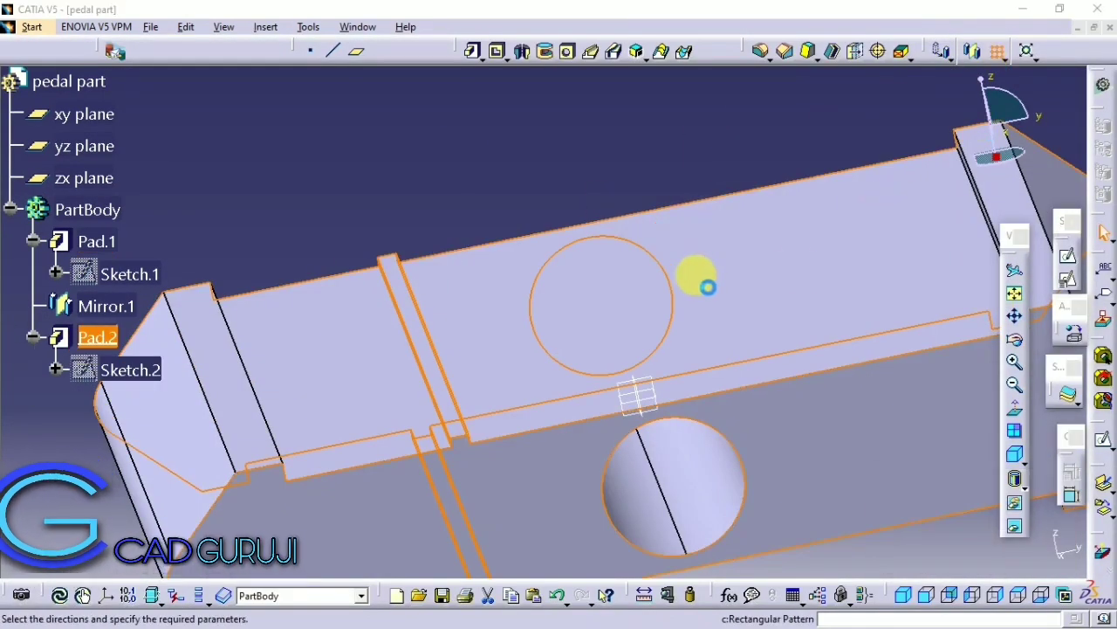
click(811, 185)
text(2)
key(Tab)
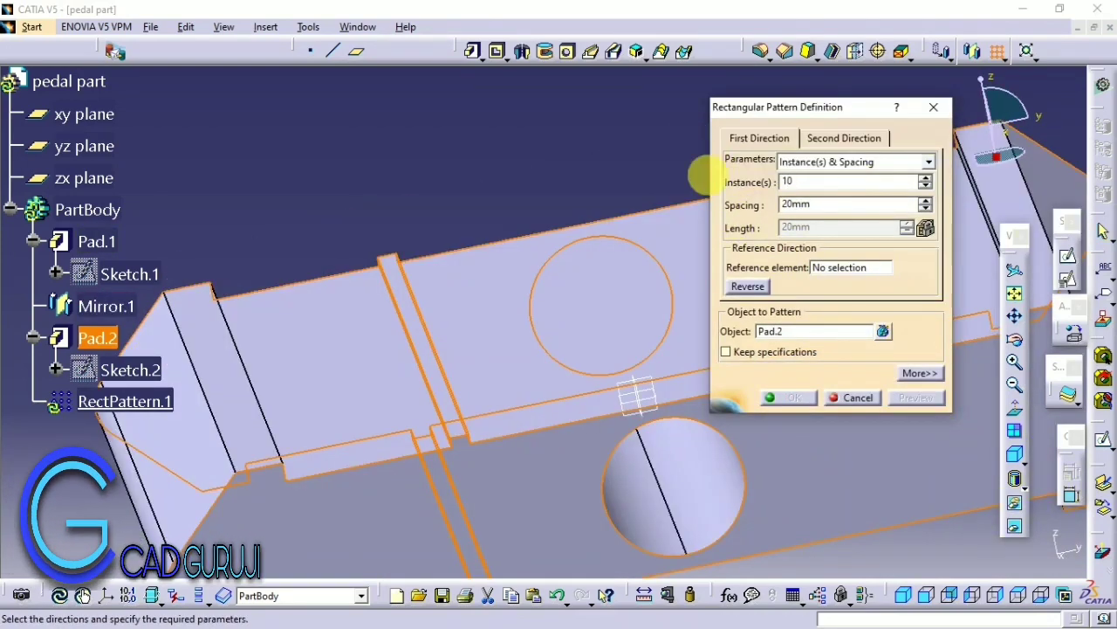
double_click(799, 184)
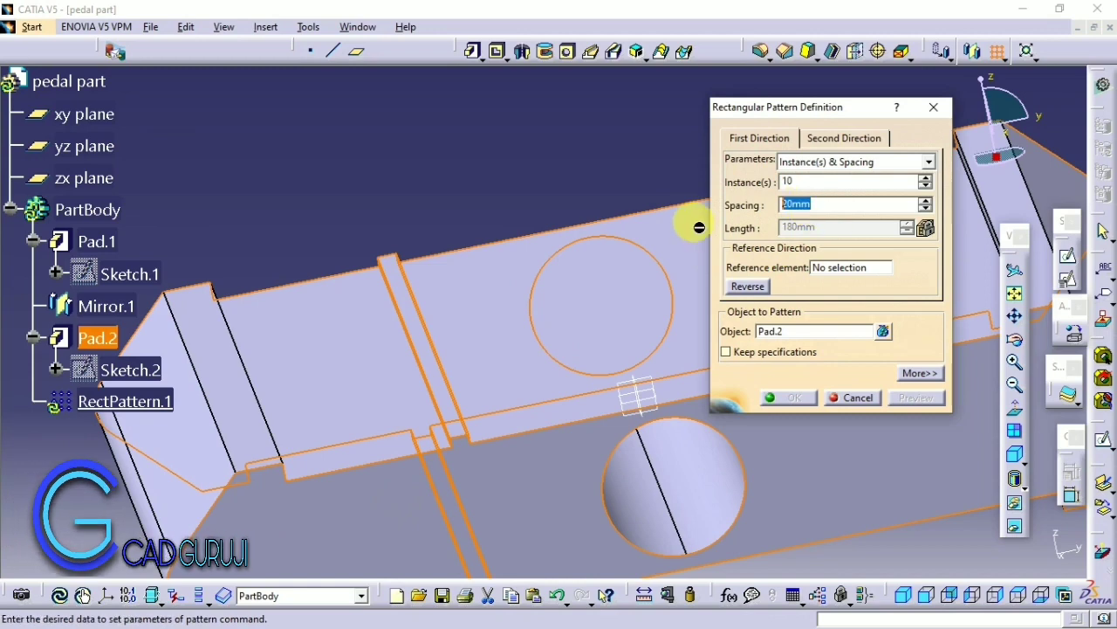
text(4)
key(Return)
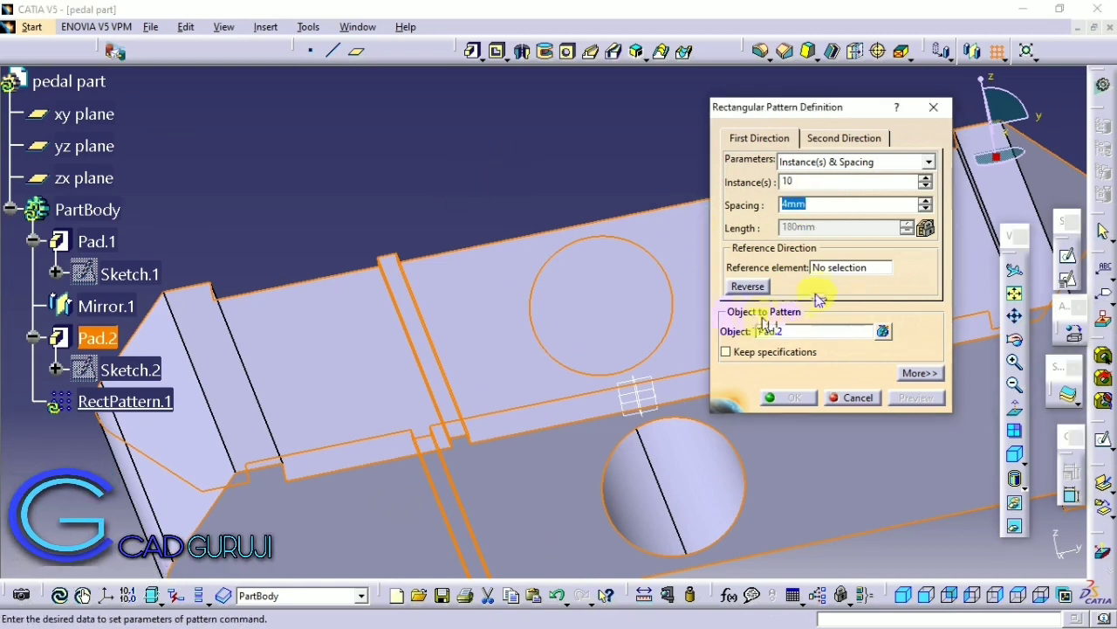
Step: Use the Mirror.1 edge as the pattern direction and preview the ribs
click(838, 268)
click(553, 429)
middle_drag(499, 299, 757, 519)
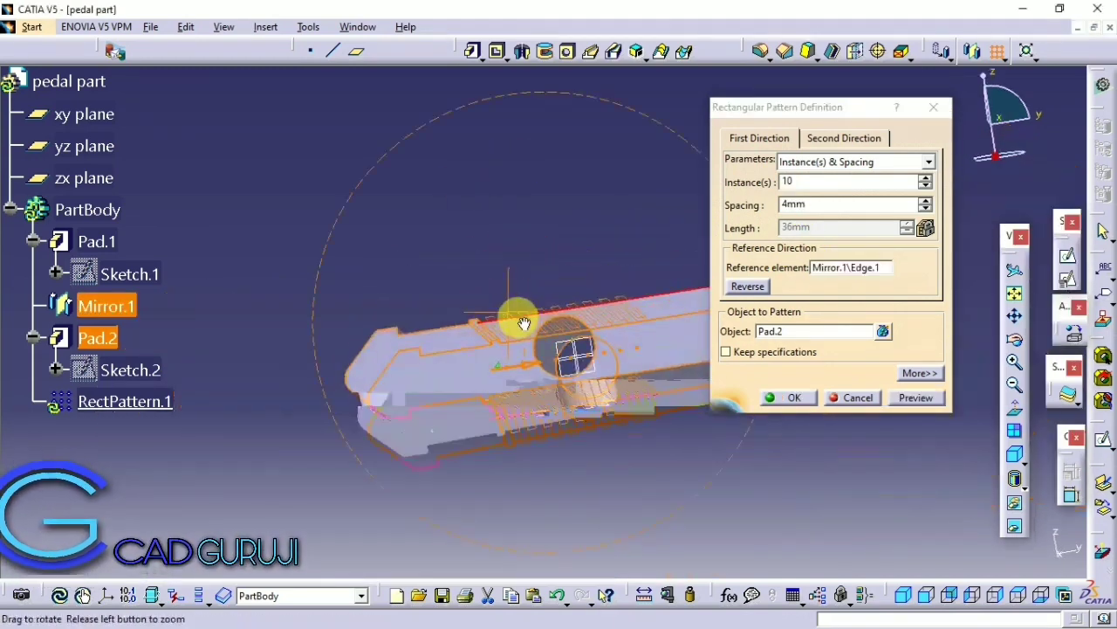
click(926, 594)
mouse_move(399, 412)
ctrl+middle_down()
mouse_move(607, 418)
mouse_move(390, 332)
ctrl+middle_up()
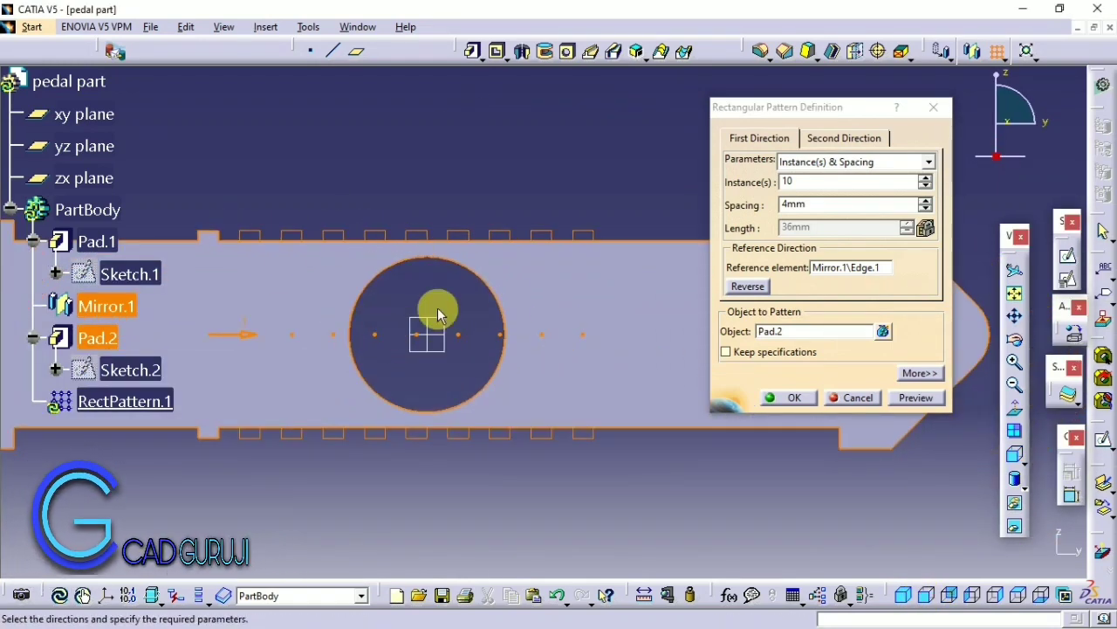
Step: Finalize RectPattern.1 with 10 instances at 5 mm spacing
double_click(795, 203)
text(5)
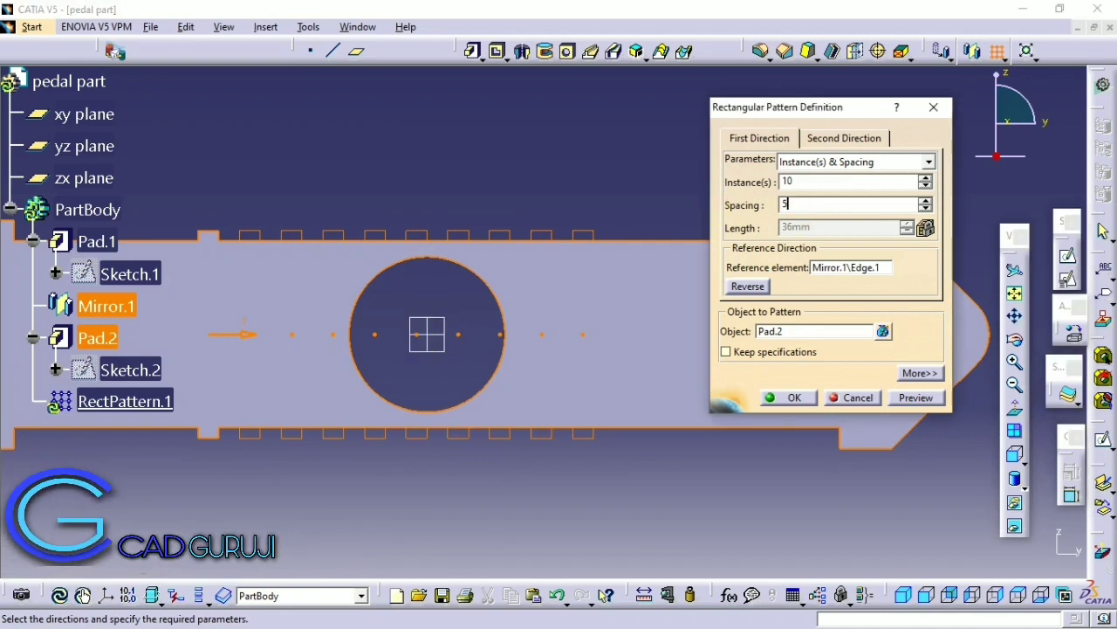
mouse_move(602, 207)
ctrl+middle_down()
mouse_move(581, 154)
mouse_move(507, 269)
ctrl+middle_up()
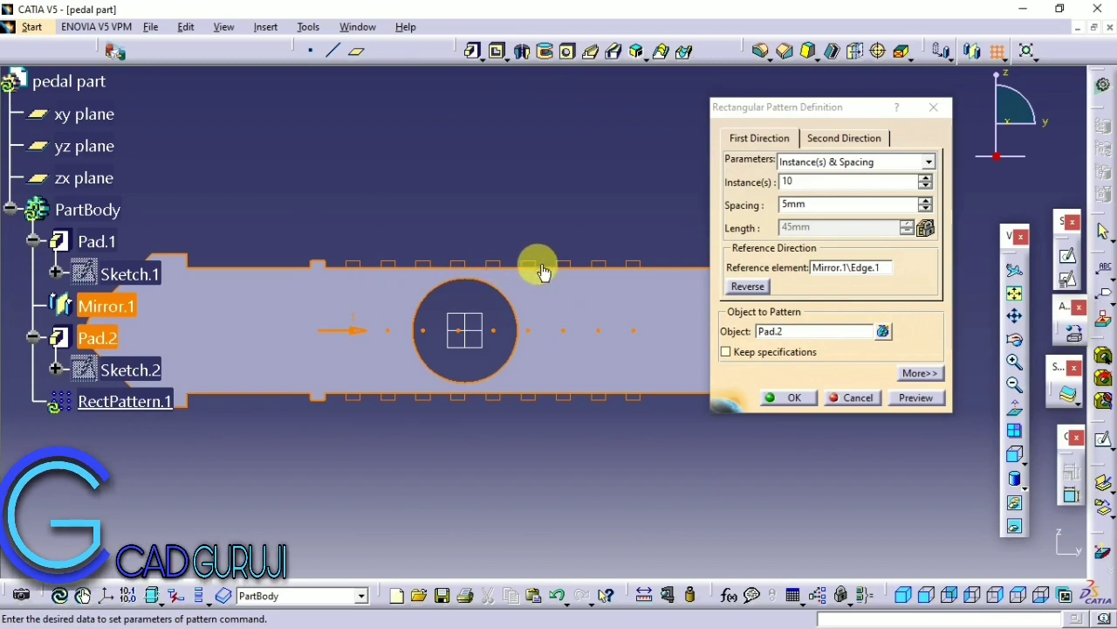
click(793, 398)
mouse_move(574, 387)
middle_down()
mouse_move(474, 361)
mouse_move(554, 312)
mouse_move(453, 366)
mouse_move(449, 424)
mouse_move(544, 379)
mouse_move(602, 491)
mouse_move(549, 241)
mouse_move(568, 337)
mouse_move(541, 366)
middle_up()
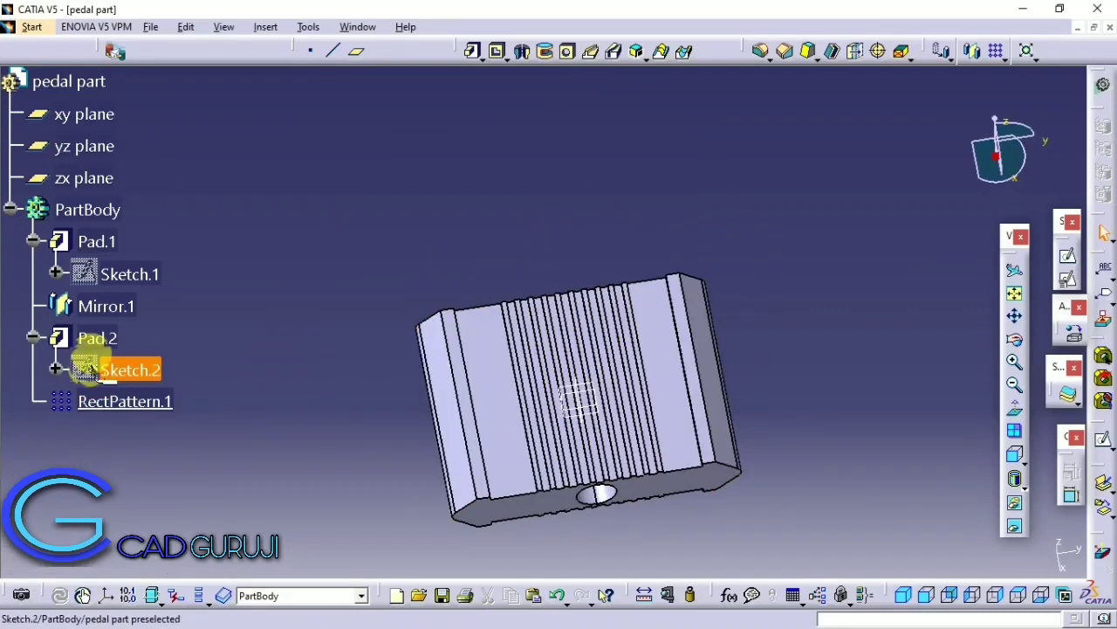
Step: Change Sketch.2's 20 mm offset dimension to 10 and exit the sketch
double_click(127, 376)
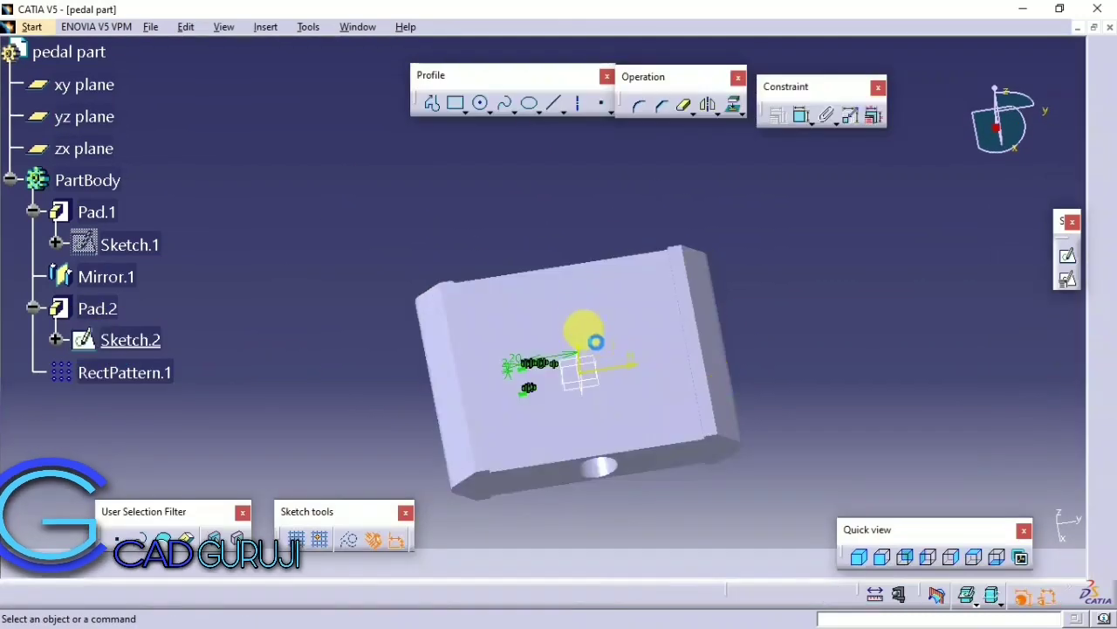
double_click(506, 291)
text(10mm)
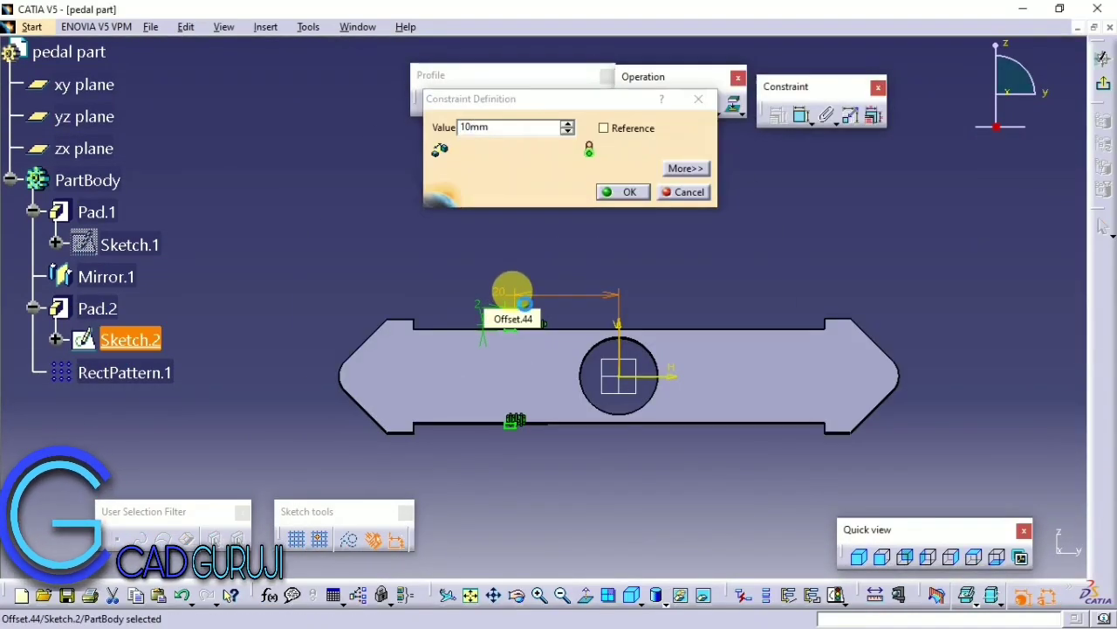
key(Return)
click(1104, 83)
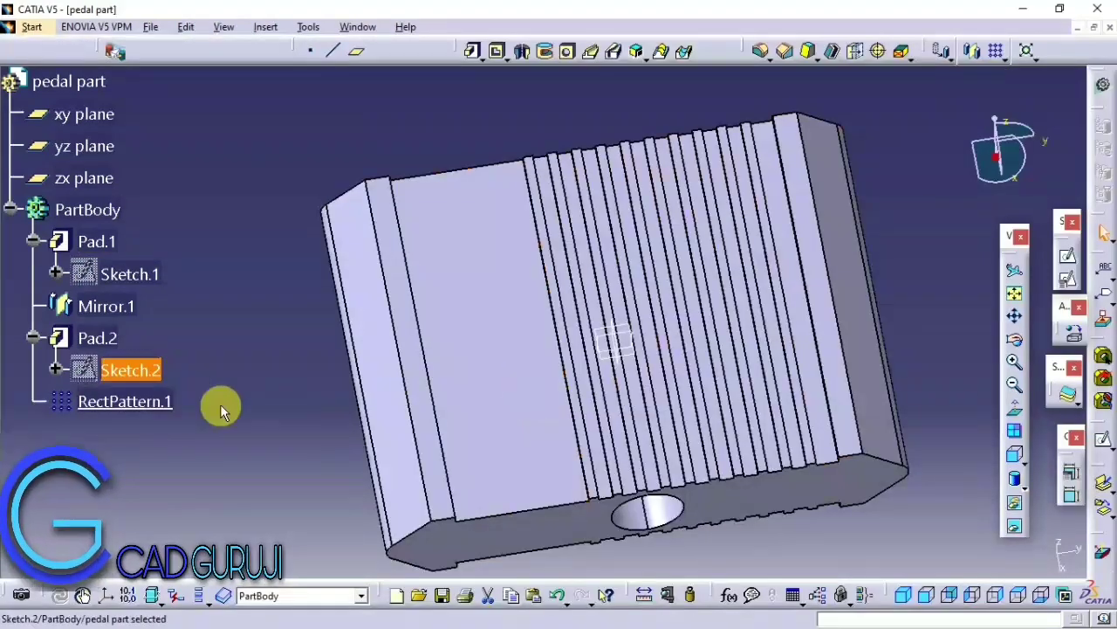
Step: Redefine RectPattern.1 to 5 instances at 4 mm spacing
double_click(142, 402)
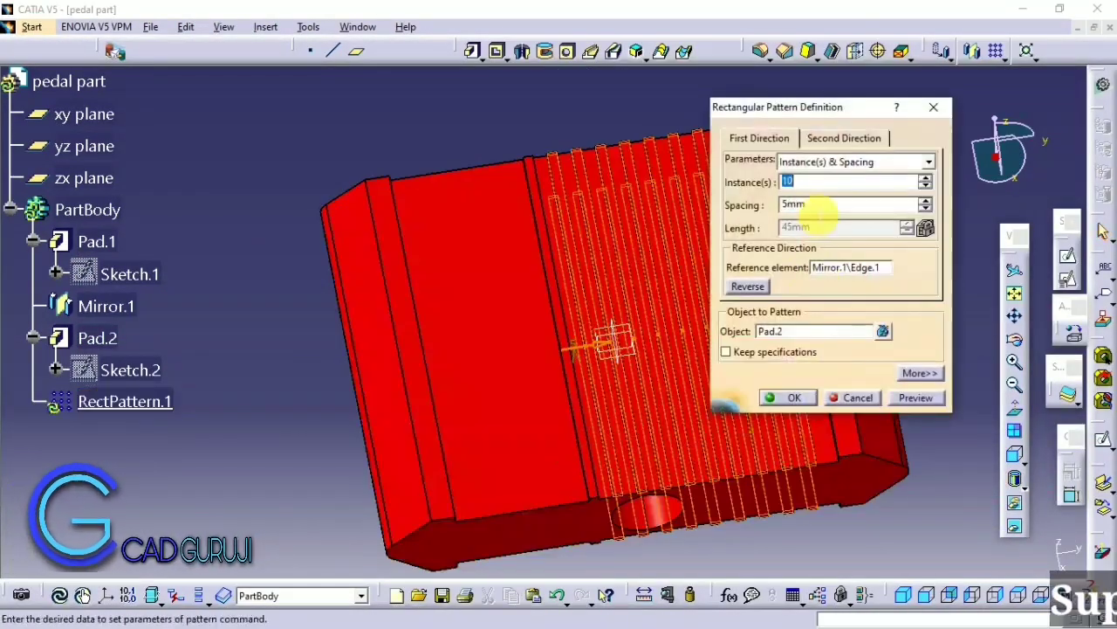
text(5)
key(Return)
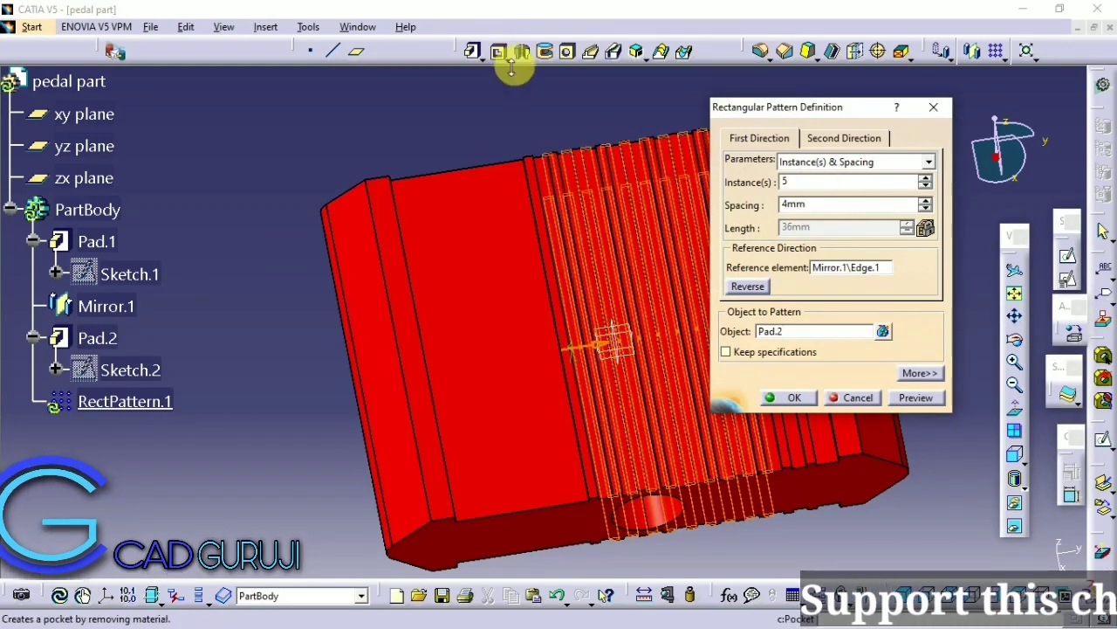
mouse_move(512, 70)
ctrl+middle_down()
mouse_move(553, 250)
mouse_move(491, 317)
mouse_move(469, 236)
mouse_move(689, 388)
ctrl+middle_up()
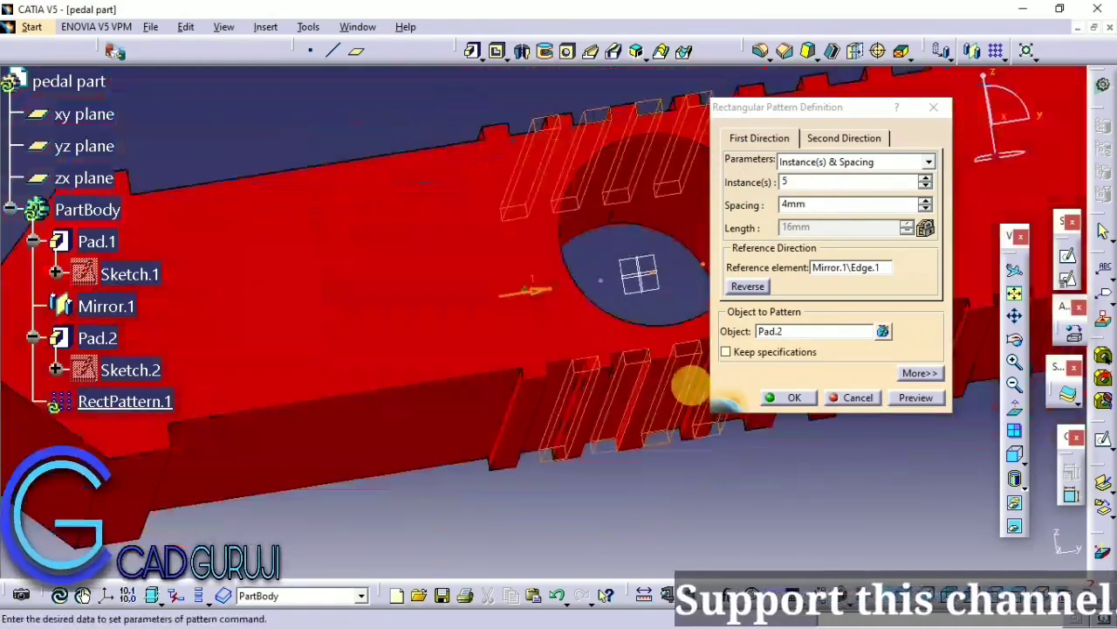
click(785, 397)
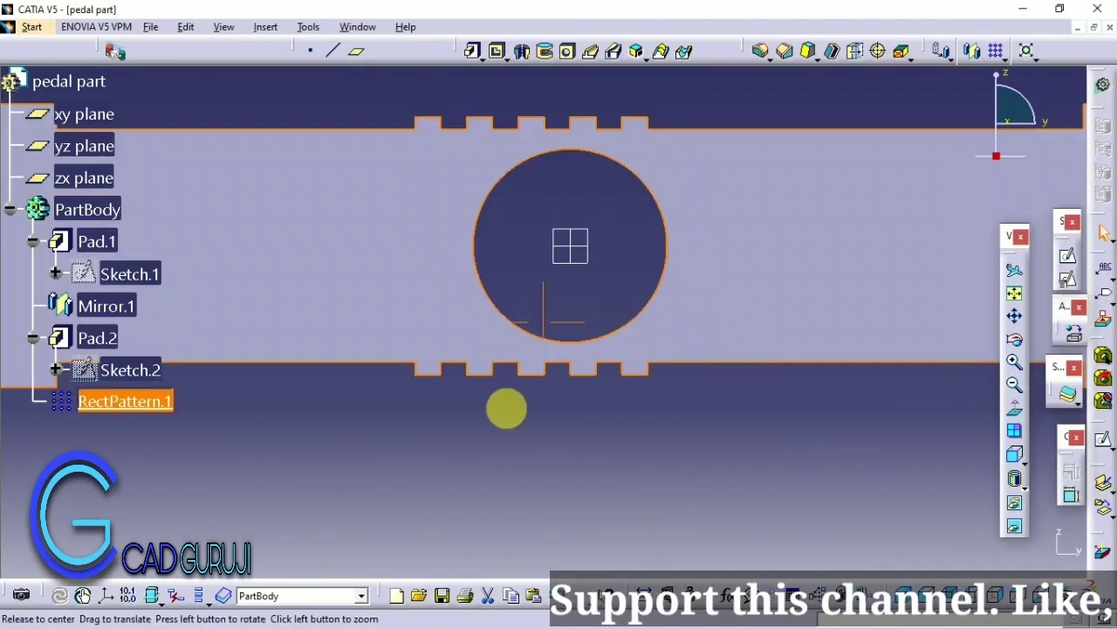
mouse_move(506, 409)
middle_down()
mouse_move(629, 462)
mouse_move(457, 442)
mouse_move(579, 512)
mouse_move(529, 339)
middle_up()
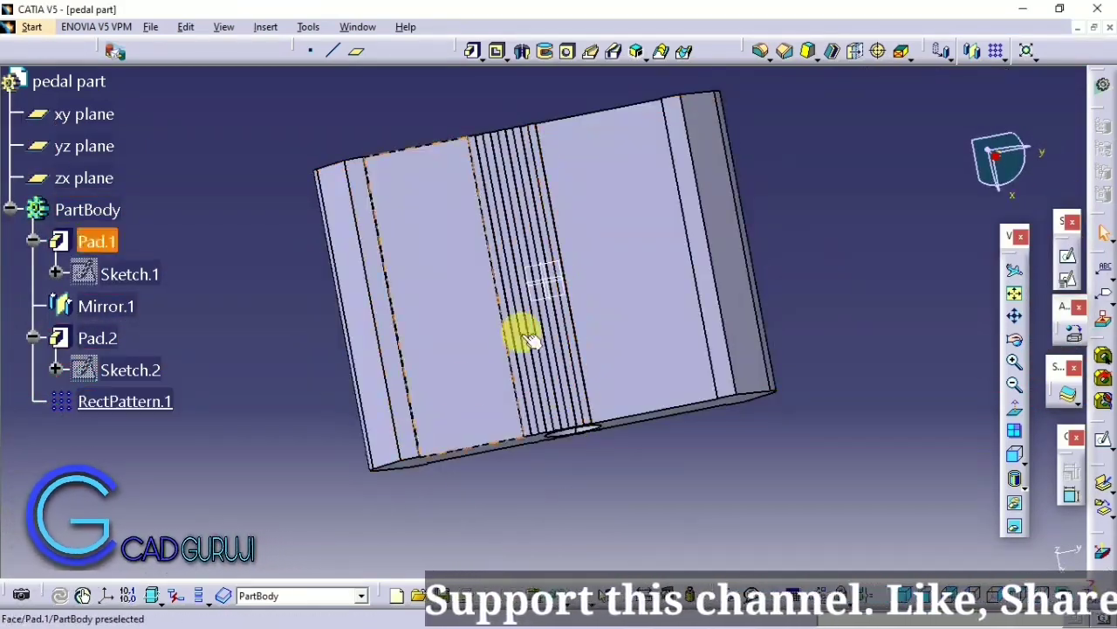
Step: Delete RectPattern.1 and begin translating all of Sketch.2's elements
right_click(125, 401)
click(210, 284)
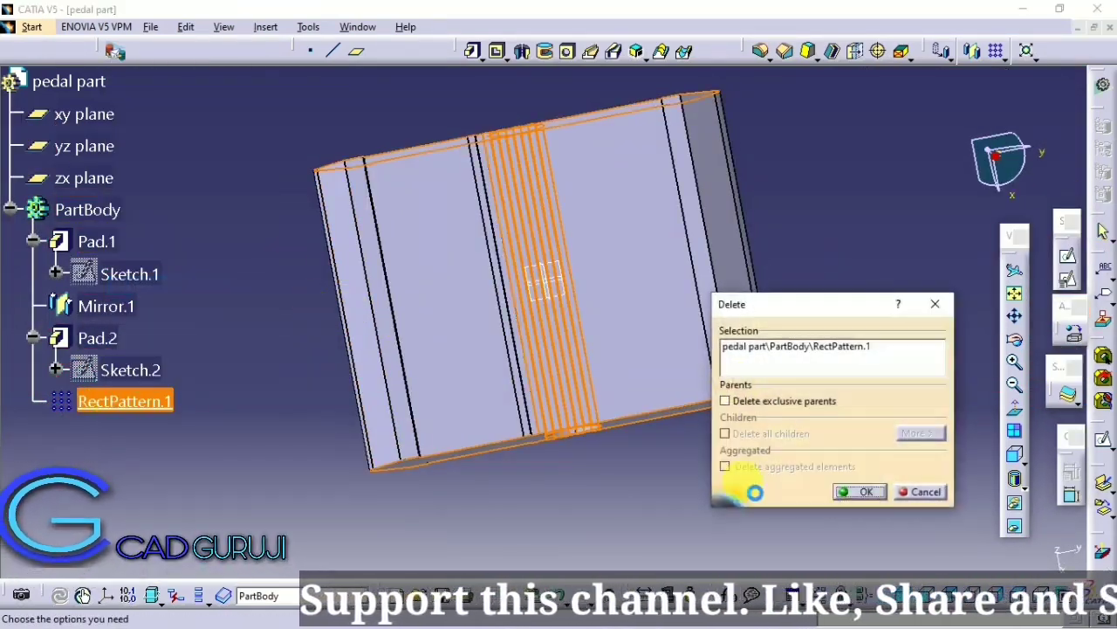
double_click(93, 374)
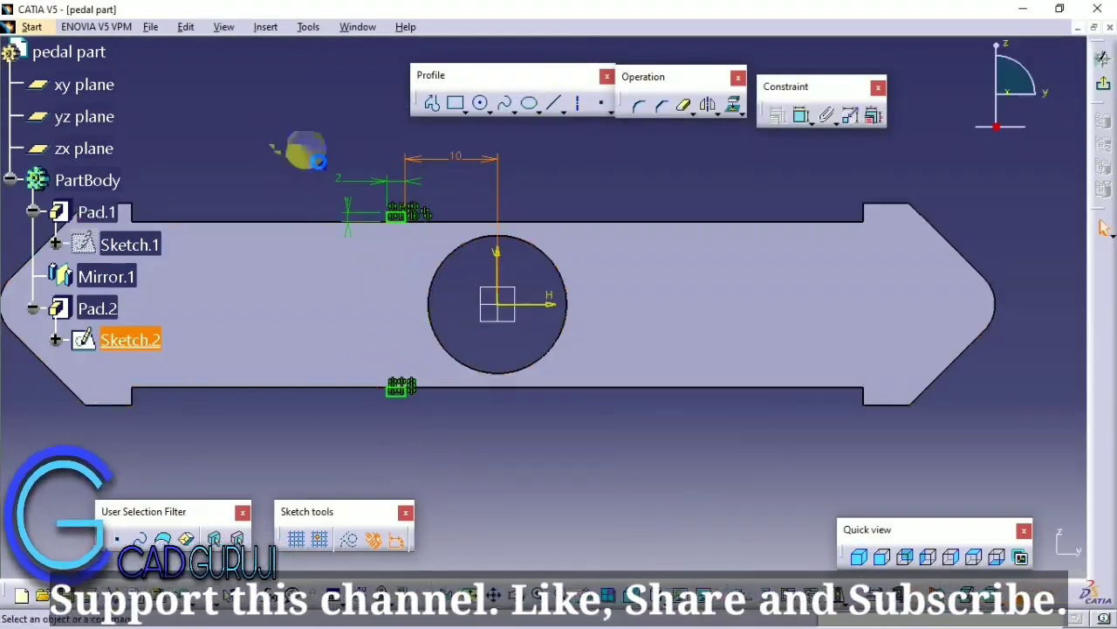
key(ctrl+a)
click(719, 111)
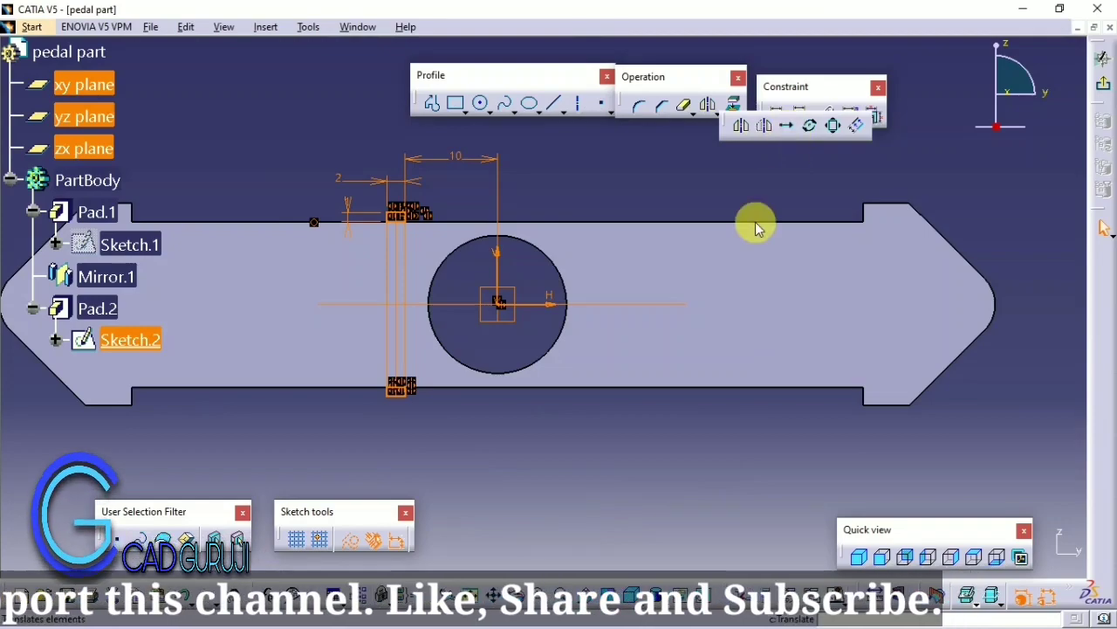
click(786, 125)
click(497, 301)
scroll(419, 315, up, 3)
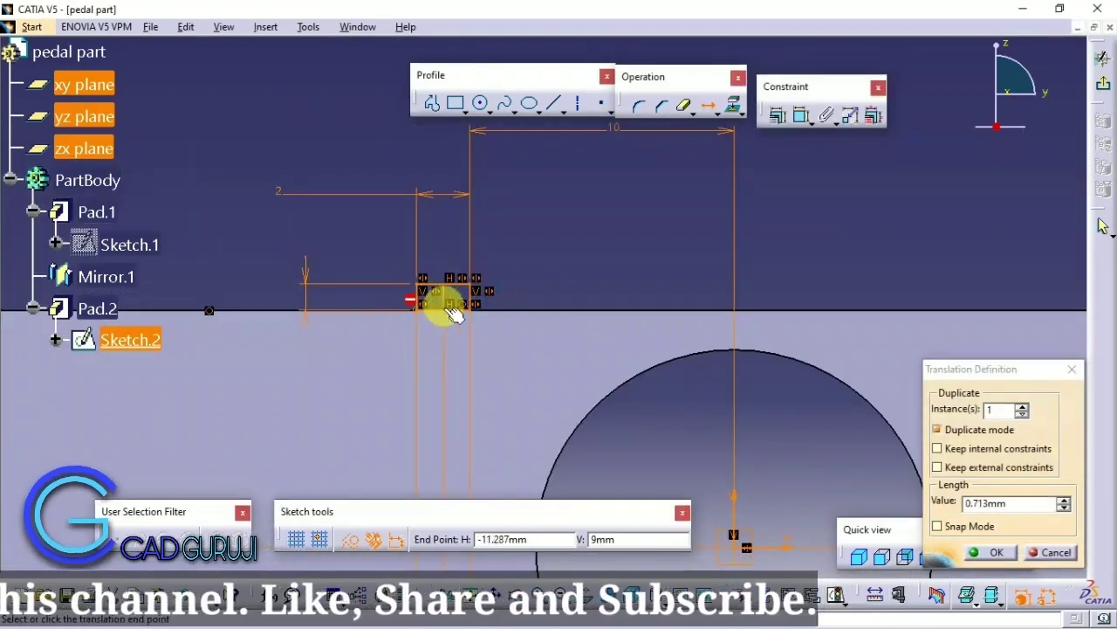
click(481, 316)
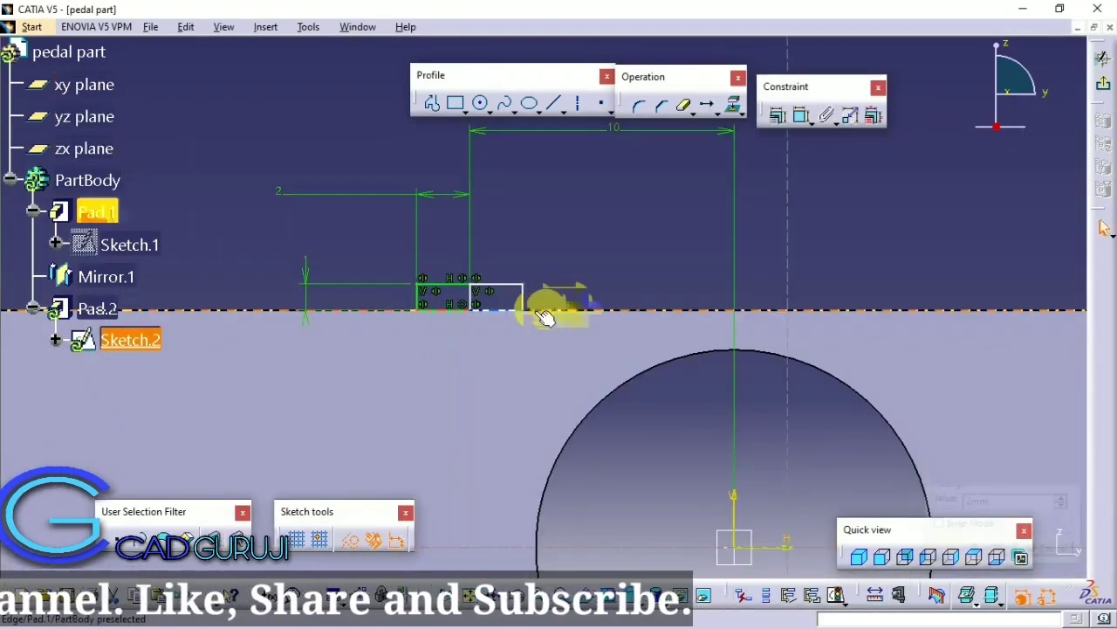
Step: Create duplicated translated copies of the groove rectangle and exit the sketch
click(710, 105)
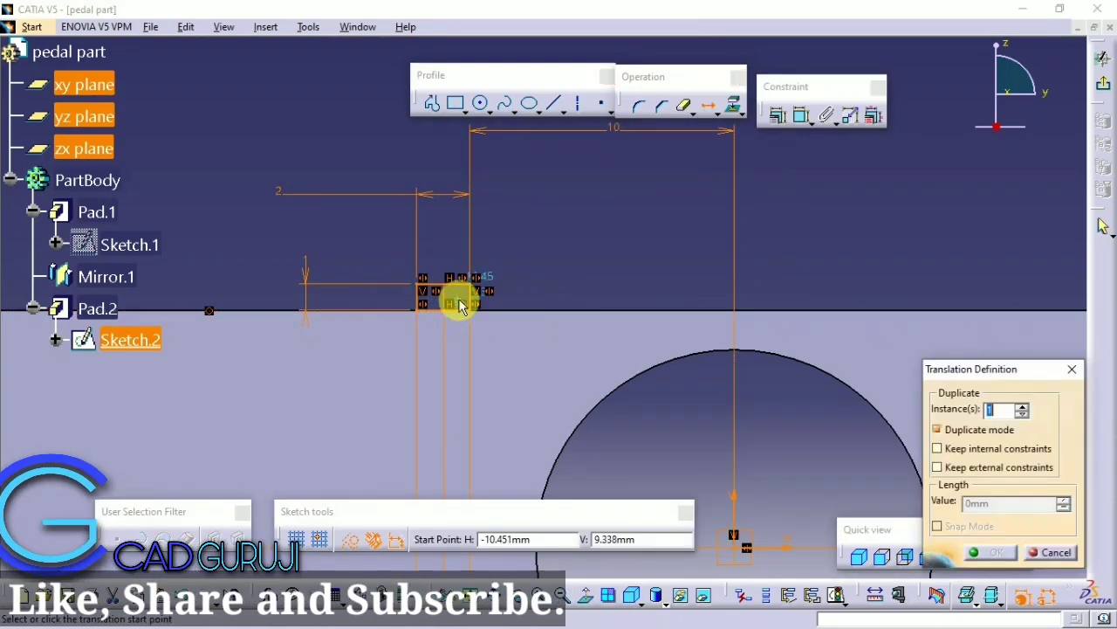
click(461, 304)
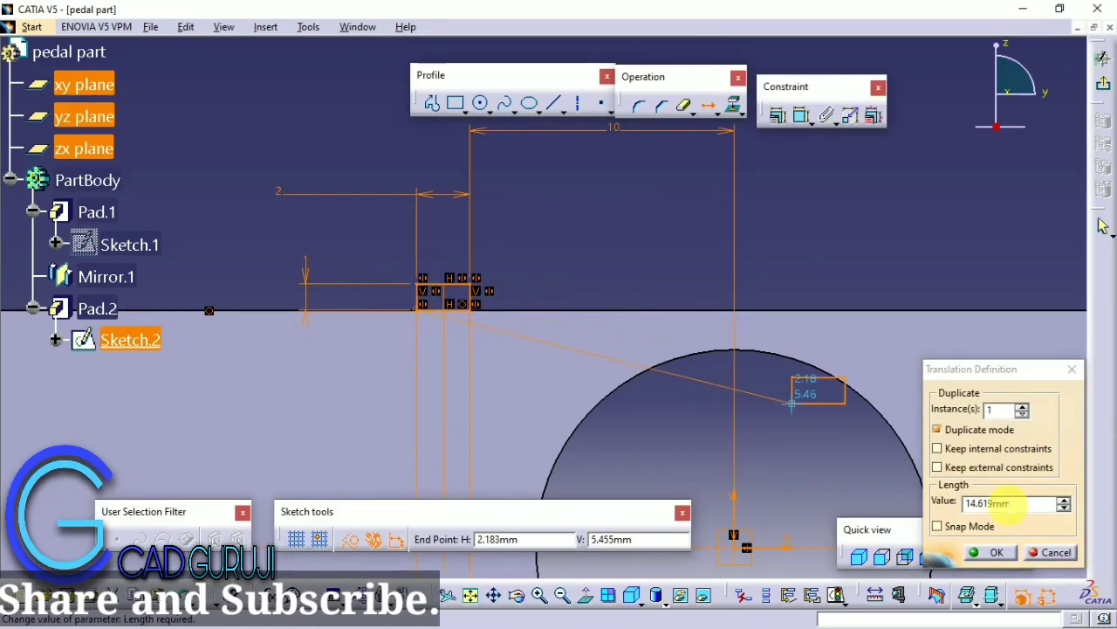
click(950, 495)
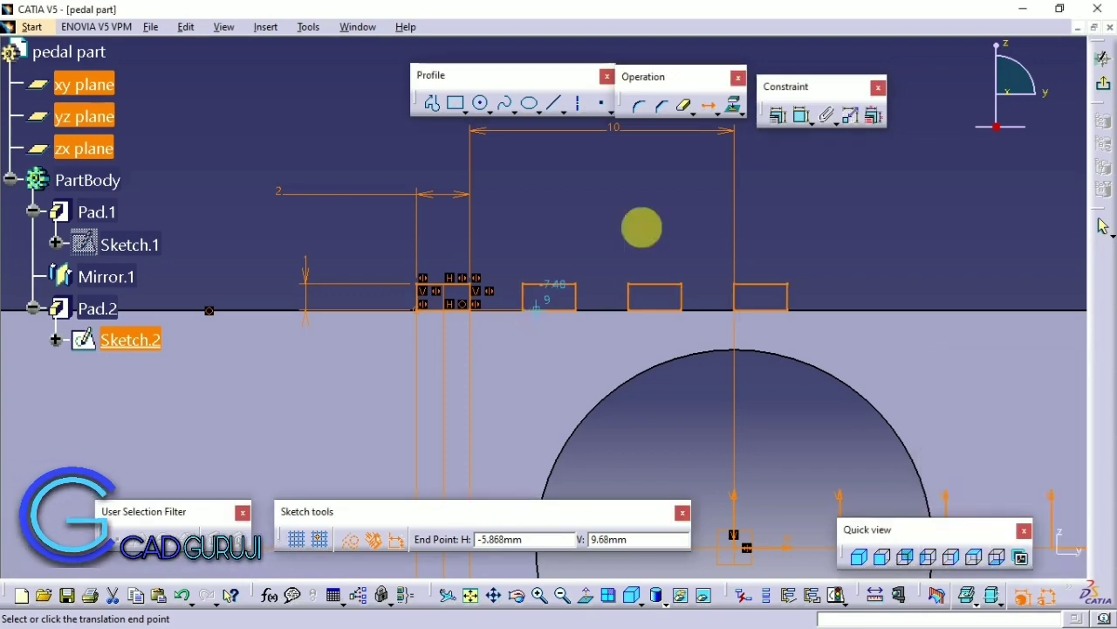
click(721, 321)
mouse_move(721, 324)
middle_down()
mouse_move(661, 242)
mouse_move(659, 221)
mouse_move(728, 299)
middle_up()
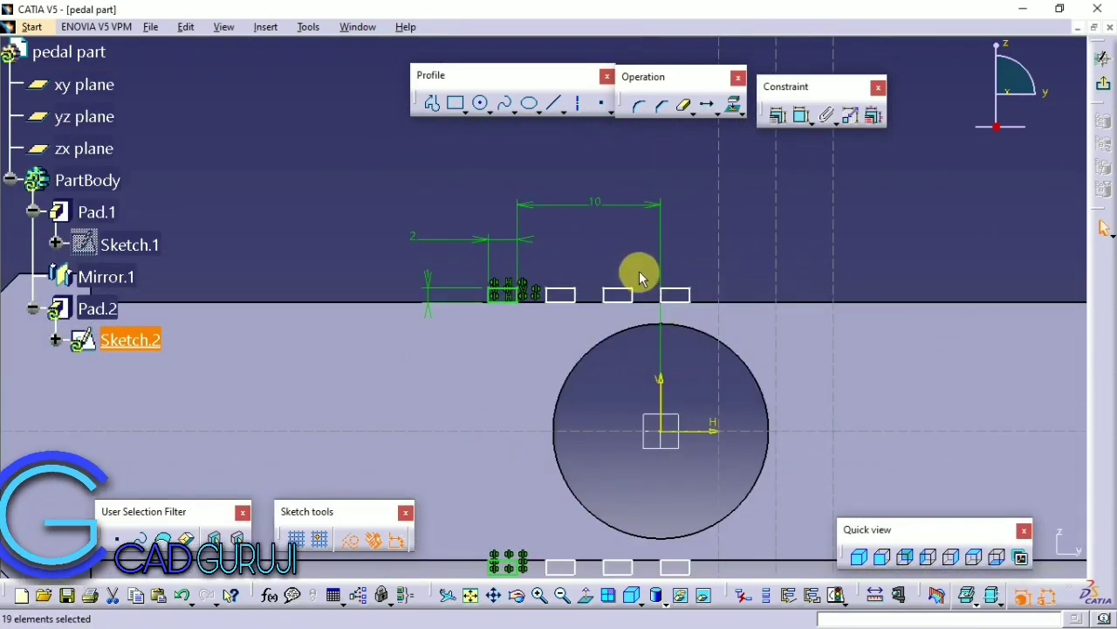
right_click(679, 293)
click(723, 344)
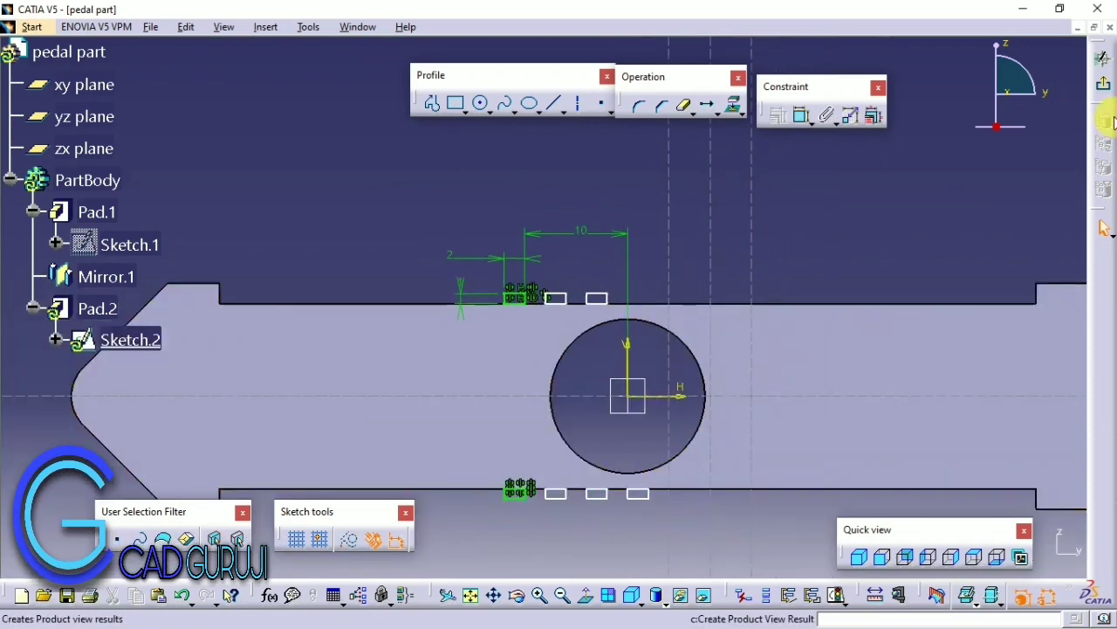
click(1109, 120)
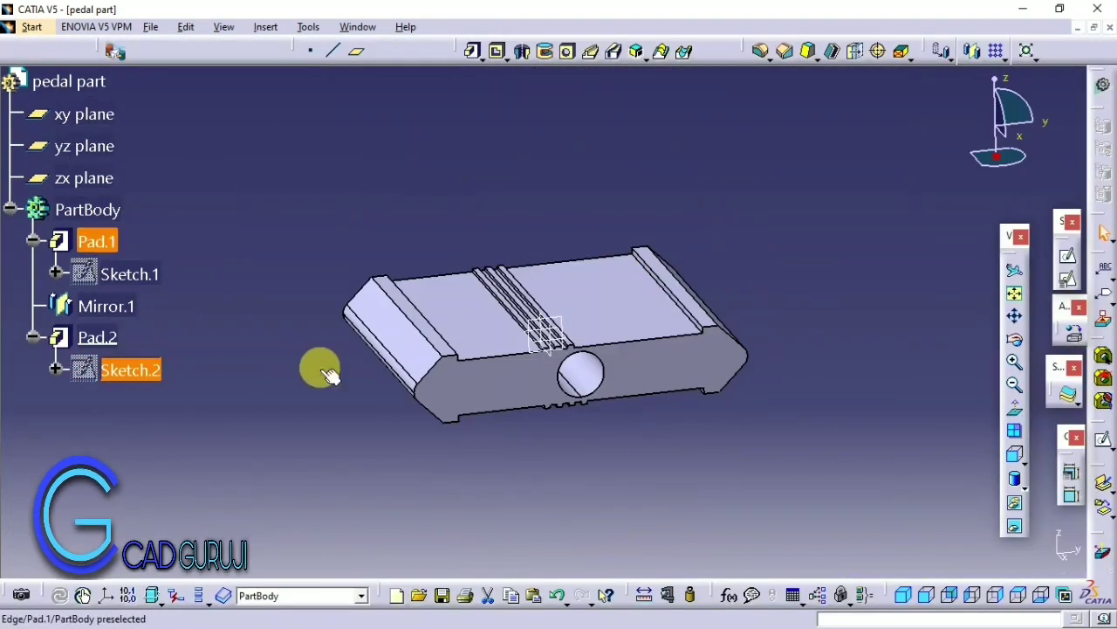
Step: Mirror Pad.2 across the zx plane
click(532, 319)
click(973, 50)
middle_drag(688, 232, 736, 252)
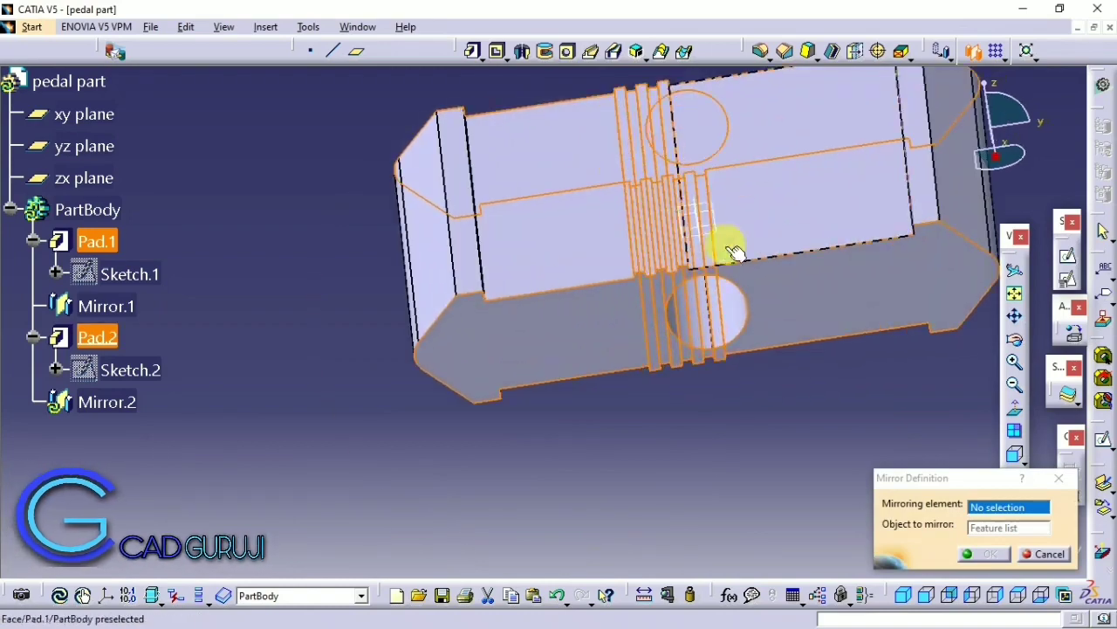
click(711, 244)
click(984, 554)
Step: Start a new sketch on the plate's flat face
middle_drag(760, 466, 605, 308)
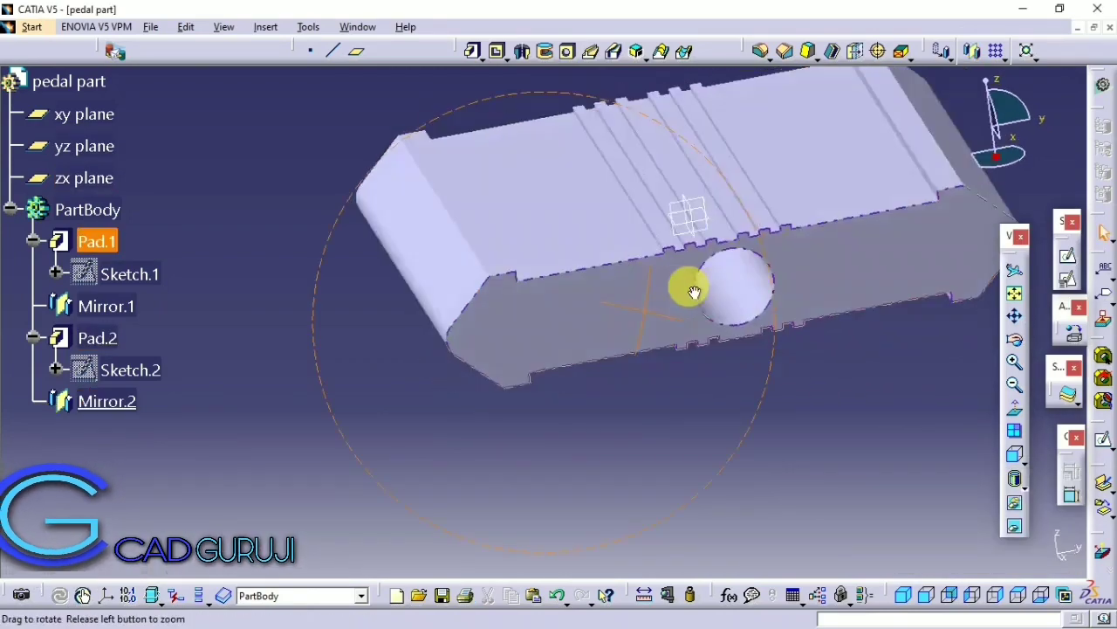
click(605, 307)
click(1068, 255)
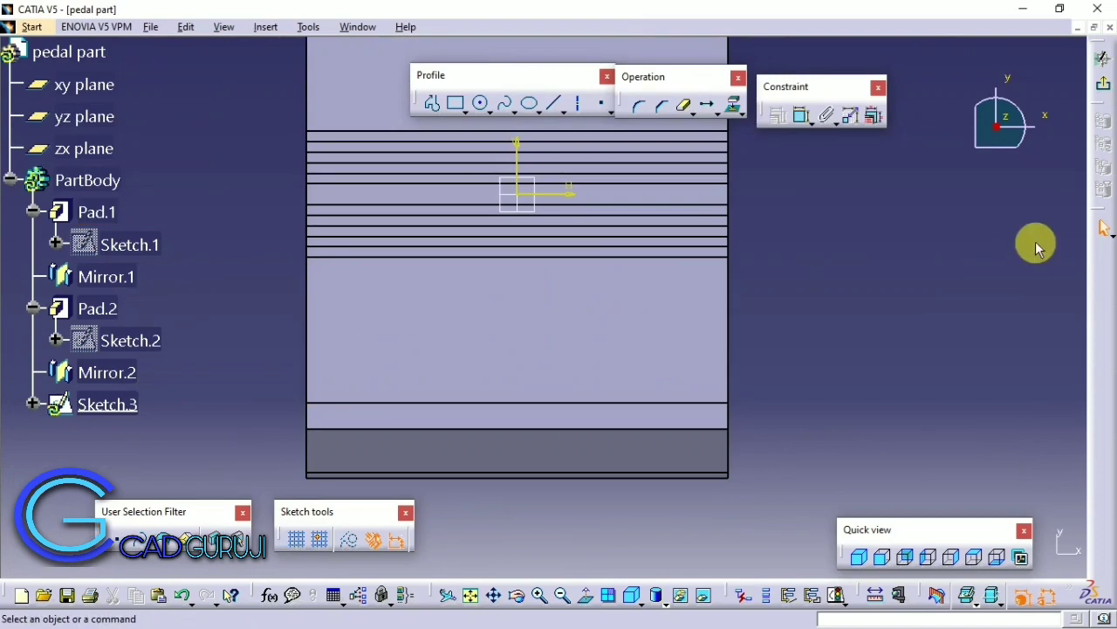
Step: Replace the empty sketch with a positioned sketch on the face
click(1103, 83)
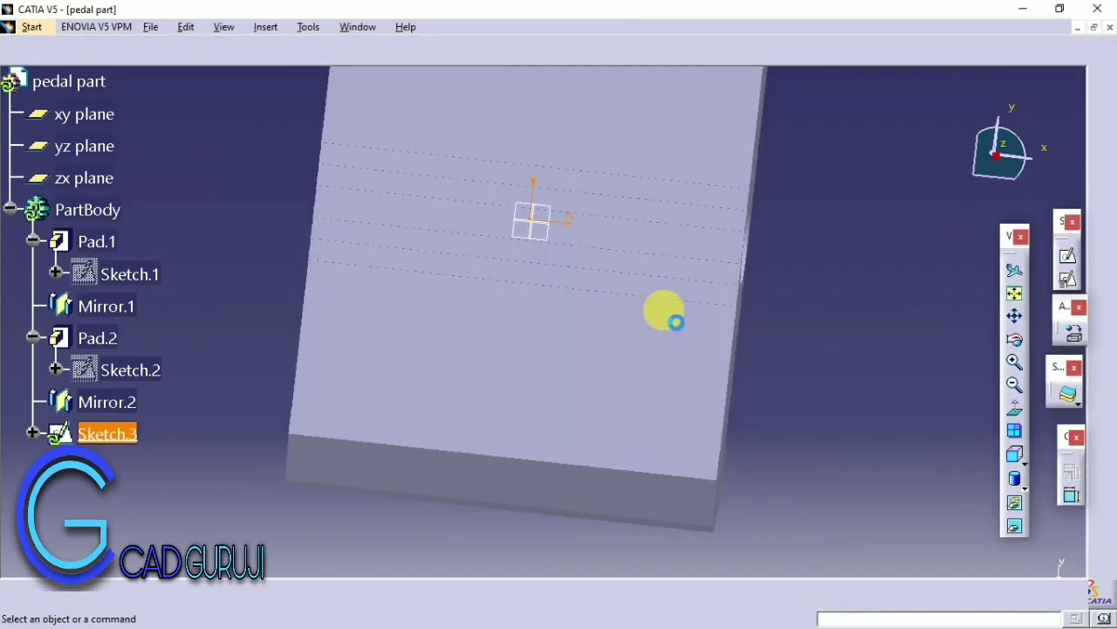
key(ctrl+z)
click(1067, 278)
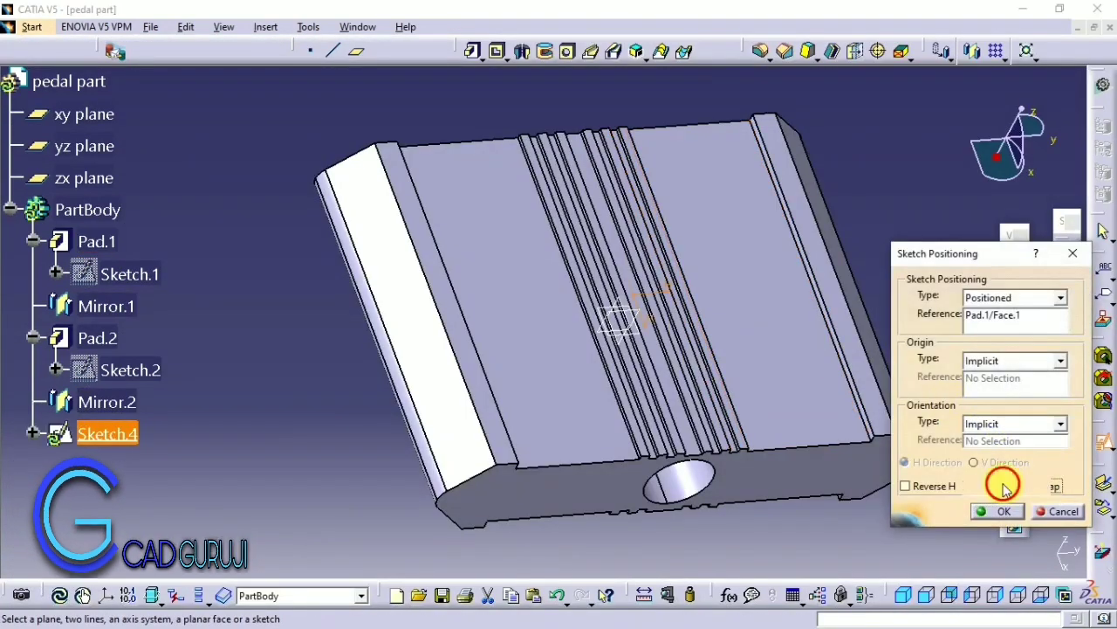
click(1004, 511)
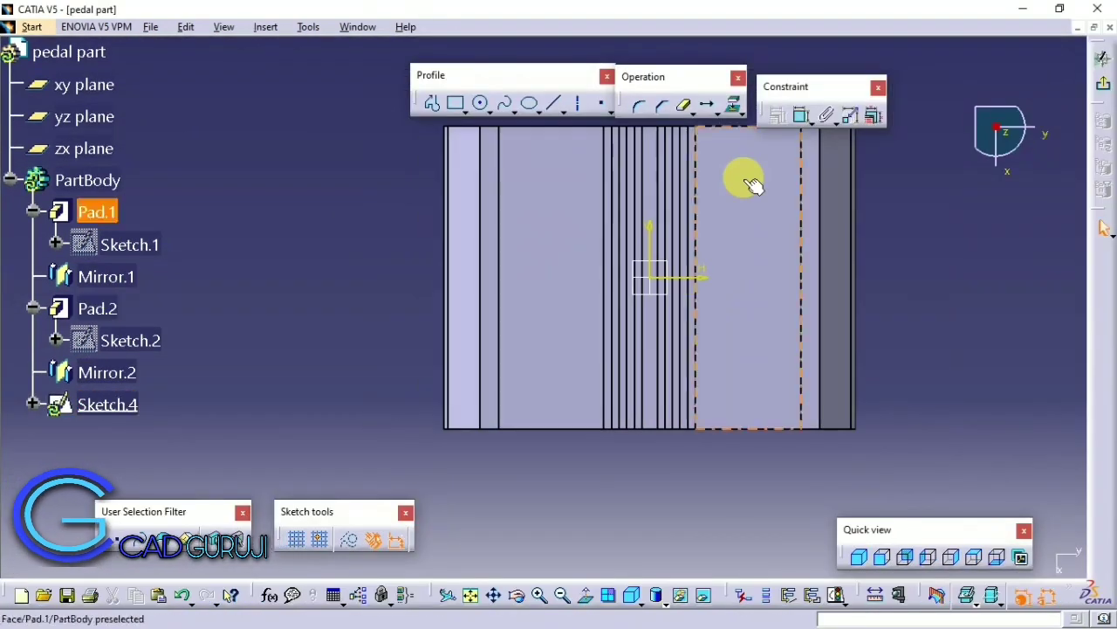
Step: Draw two arcs (R65, R25) and a closing line to form the profile
click(473, 119)
click(646, 117)
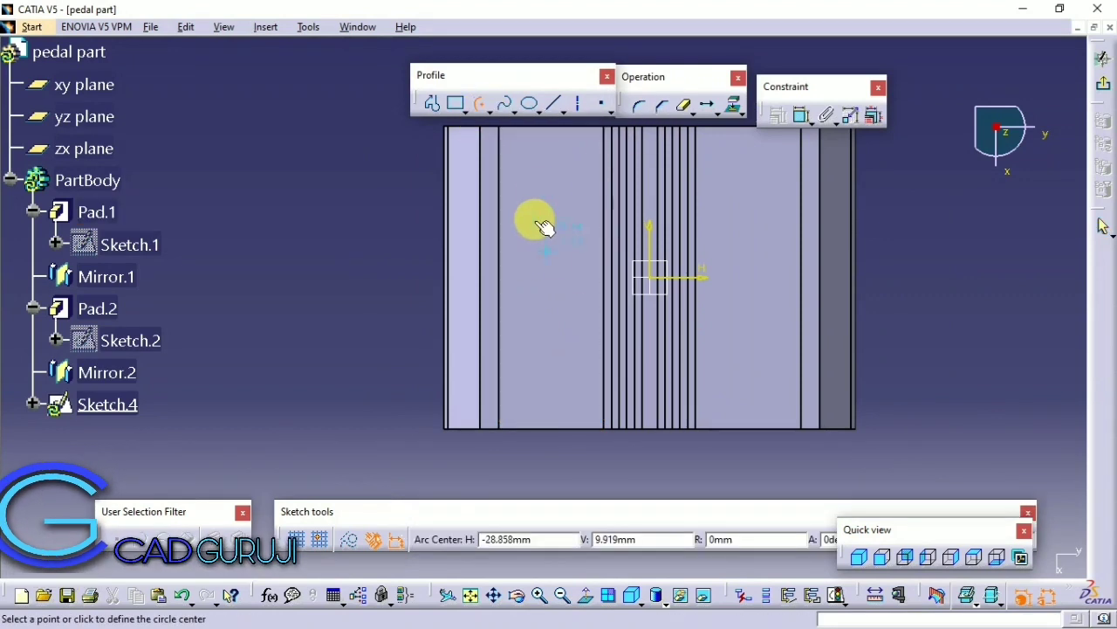
click(556, 156)
click(525, 243)
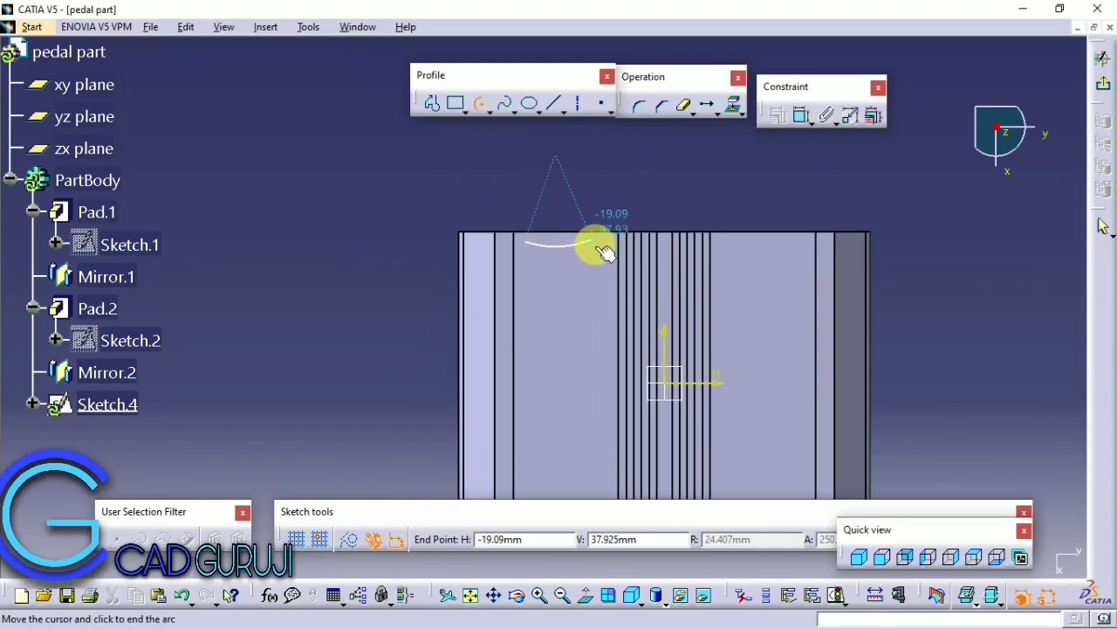
click(592, 239)
click(699, 230)
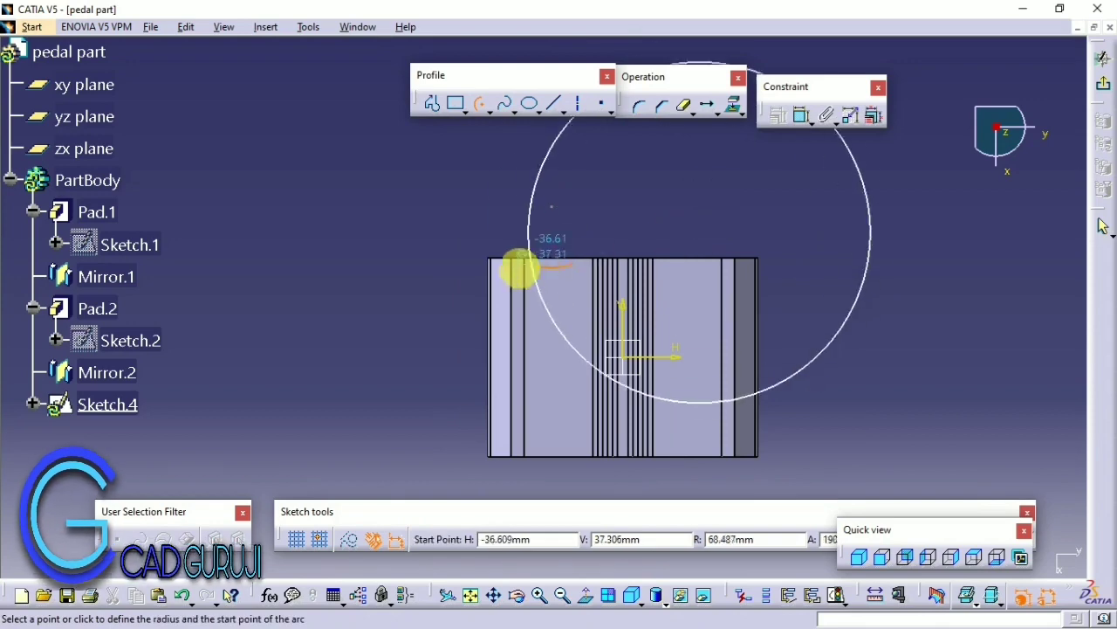
click(534, 265)
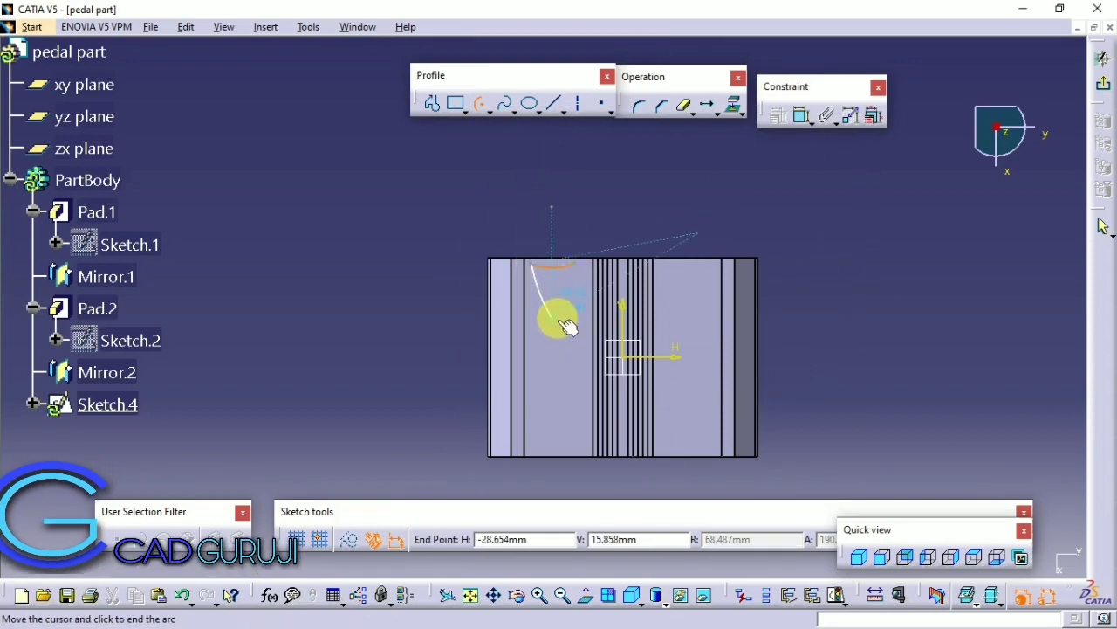
click(594, 363)
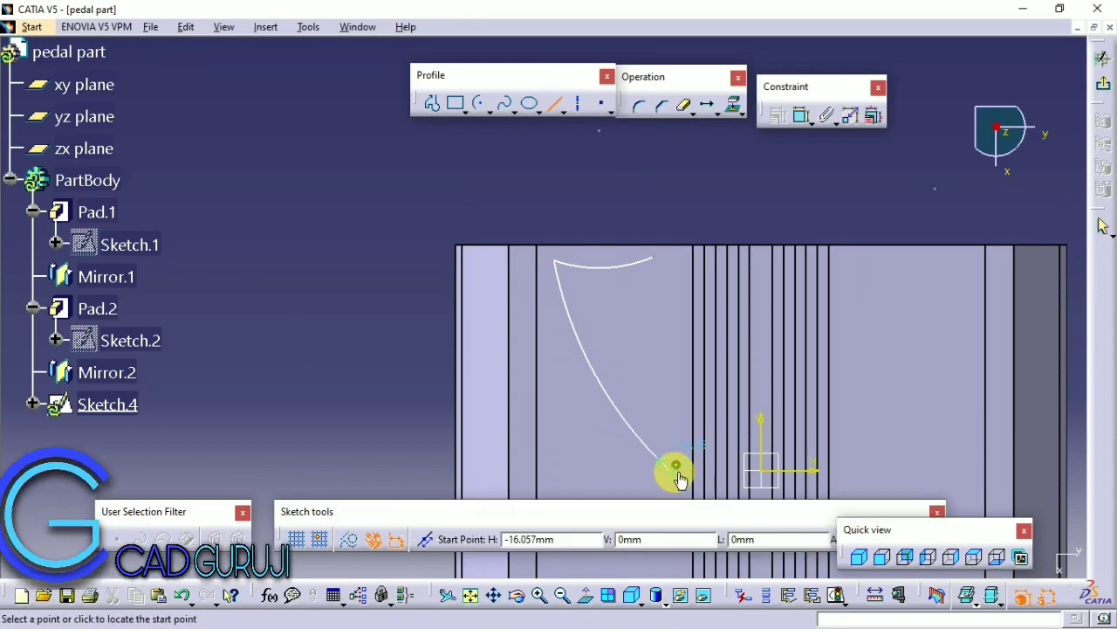
click(678, 471)
click(678, 261)
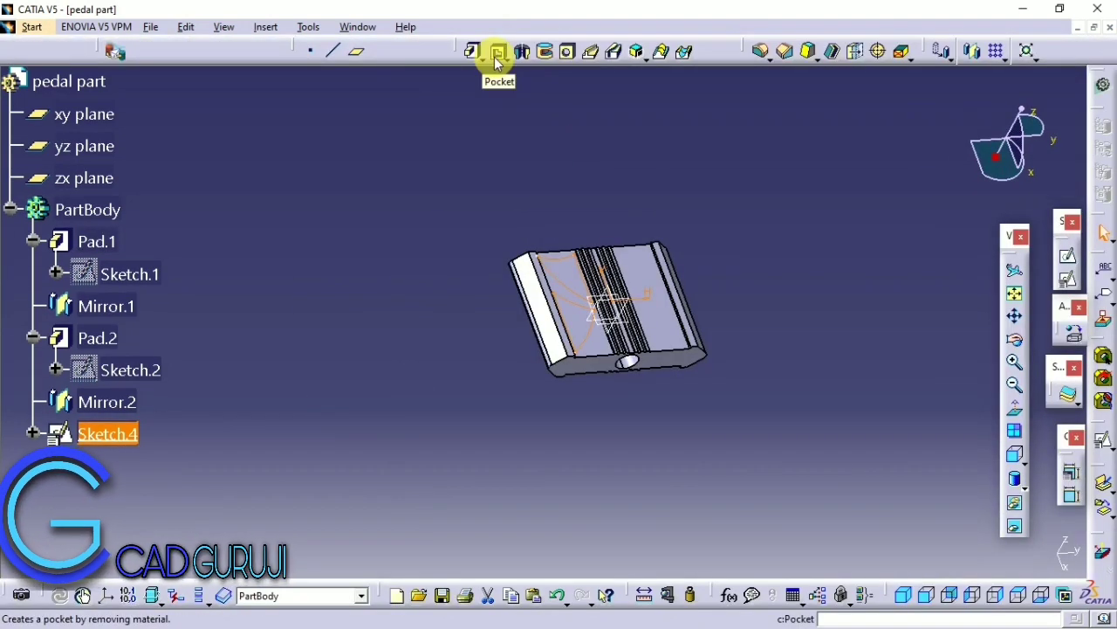
Step: Pocket Sketch.4 through the pedal with Up to last depth
click(496, 52)
mouse_move(594, 451)
middle_down()
mouse_move(632, 270)
mouse_move(591, 319)
mouse_move(651, 358)
mouse_move(623, 392)
middle_up()
click(993, 309)
click(987, 341)
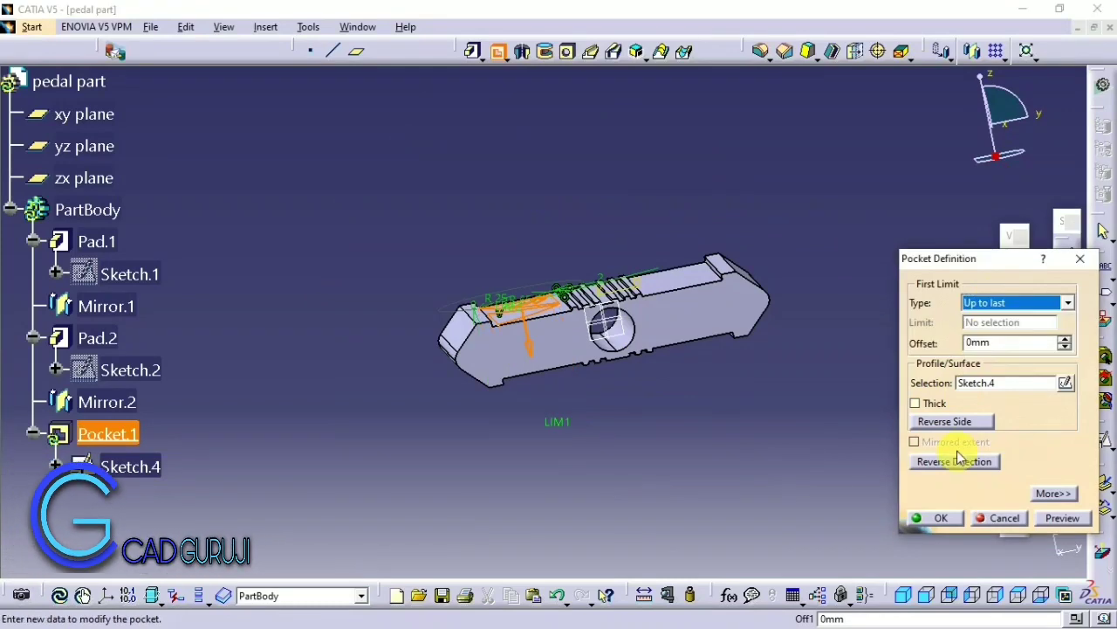
click(939, 518)
mouse_move(644, 440)
middle_down()
mouse_move(591, 411)
mouse_move(756, 105)
middle_up()
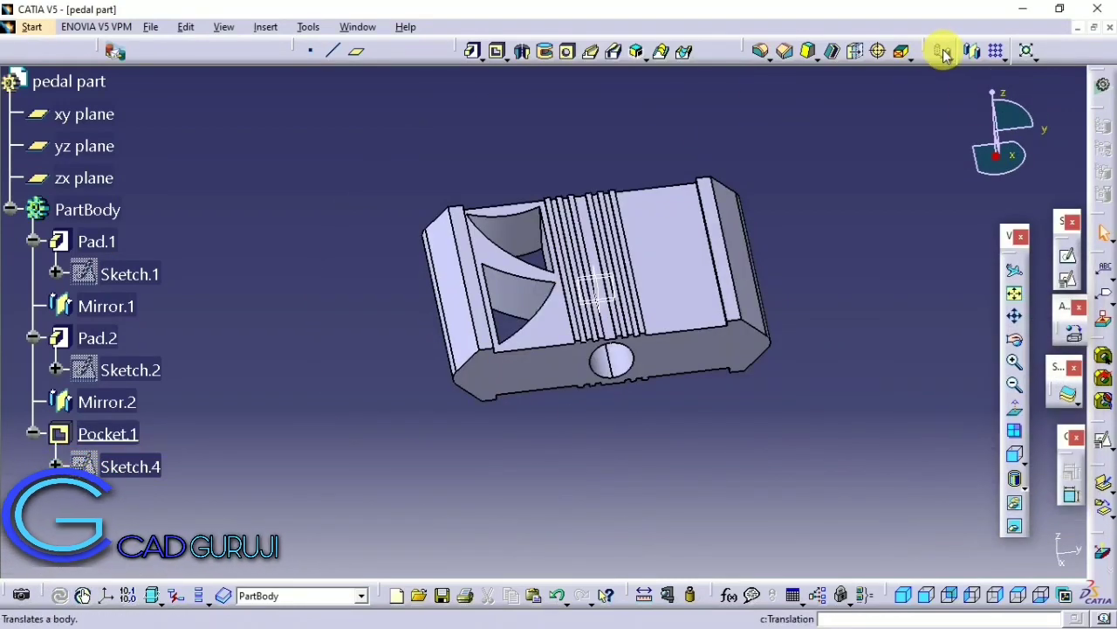
Step: Replace the unwanted Mirror.3 with a mirror of Pocket.1 across the zx plane
click(972, 51)
click(637, 280)
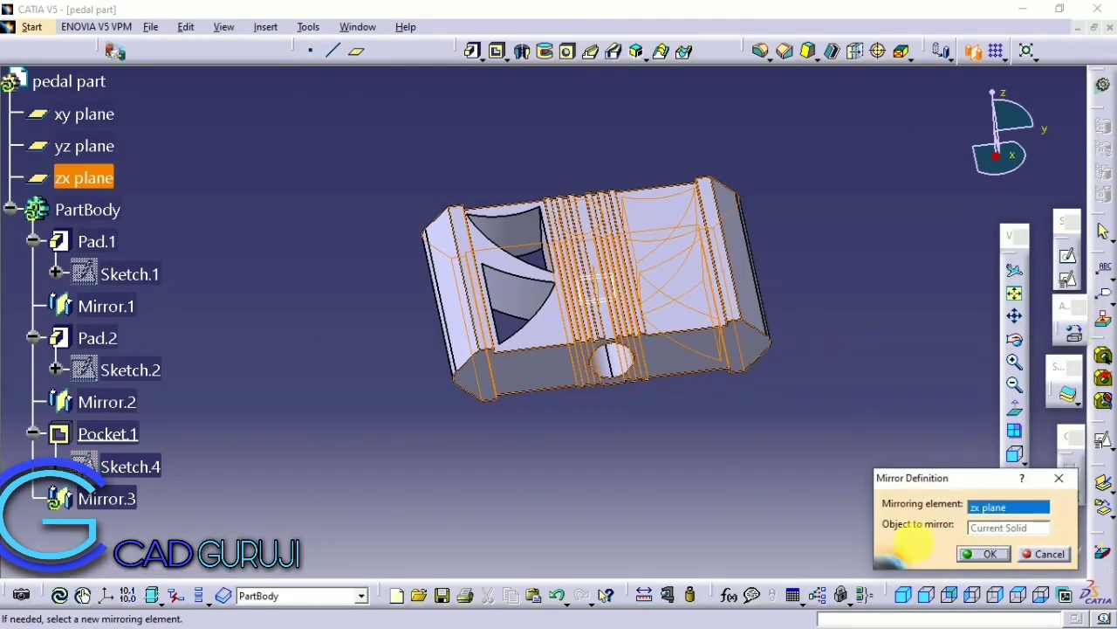
click(956, 559)
right_click(108, 497)
click(140, 390)
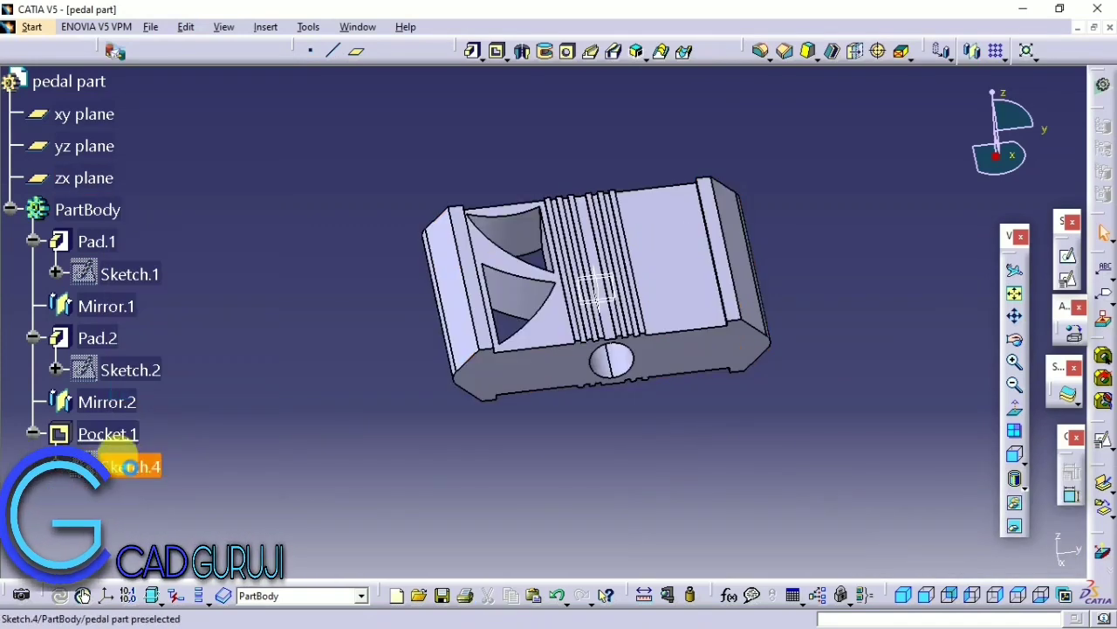
click(972, 51)
click(606, 372)
click(599, 304)
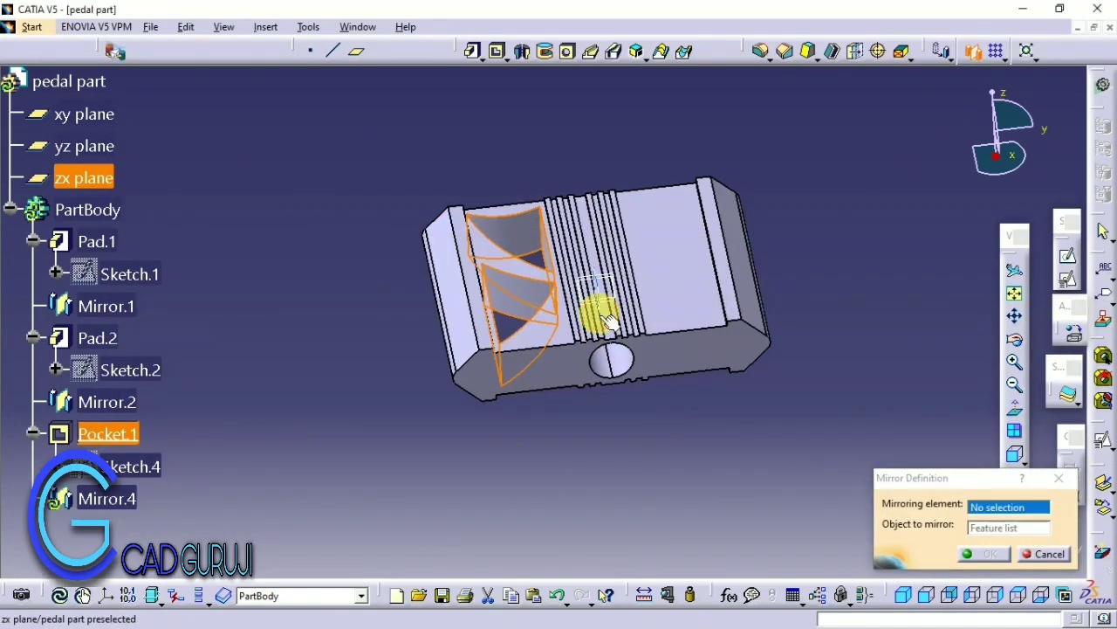
click(984, 554)
Step: Start a shell on the part, then cancel it
click(832, 51)
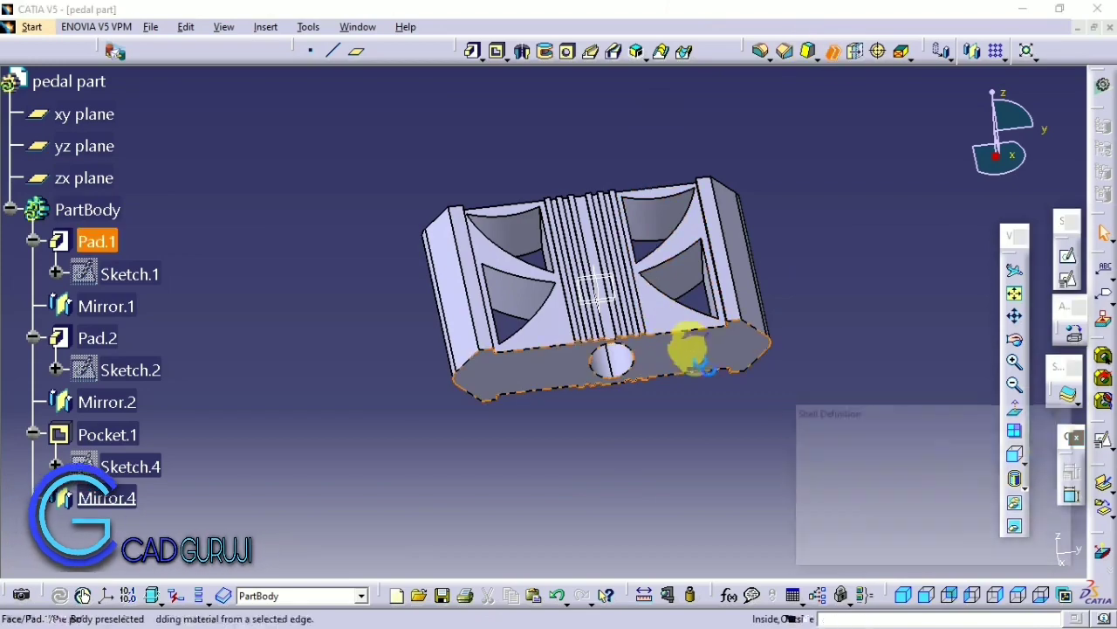
click(1032, 555)
mouse_move(656, 441)
middle_down()
mouse_move(540, 199)
mouse_move(446, 131)
mouse_move(547, 442)
mouse_move(549, 180)
mouse_move(473, 353)
mouse_move(501, 245)
mouse_move(577, 452)
middle_up()
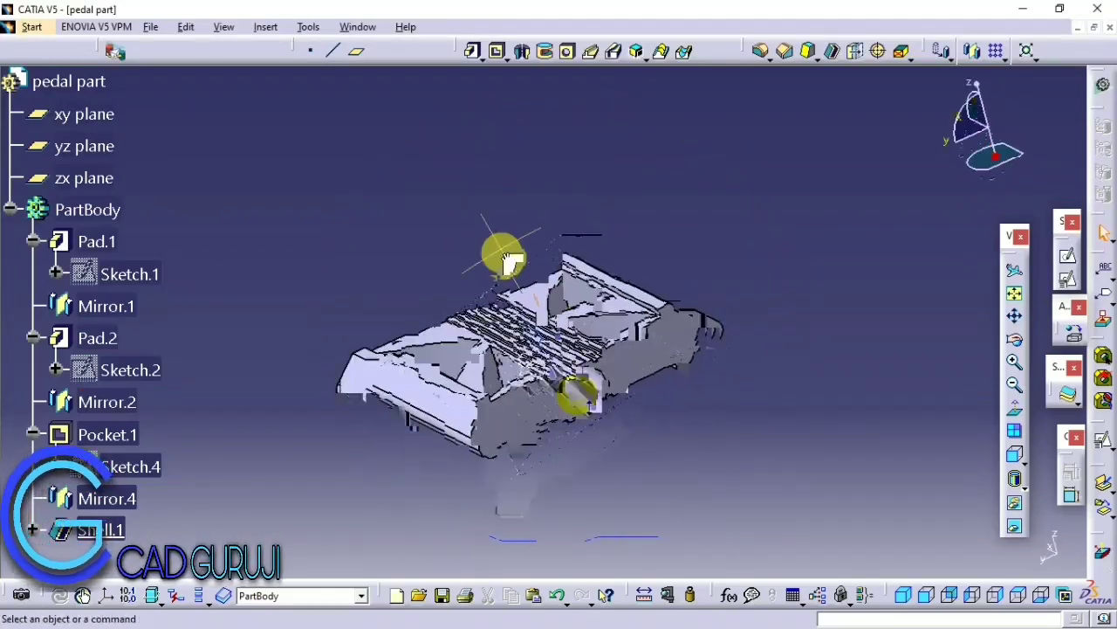
Step: Save the pedal as pedal part.CATPart
key(ctrl+s)
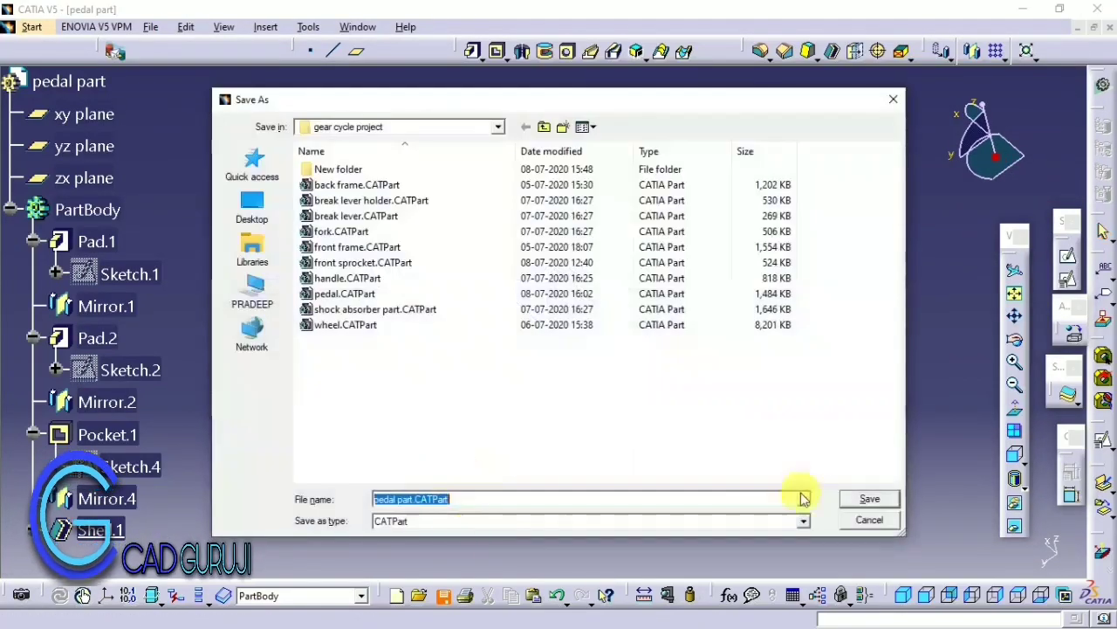
click(871, 497)
middle_drag(620, 434, 574, 365)
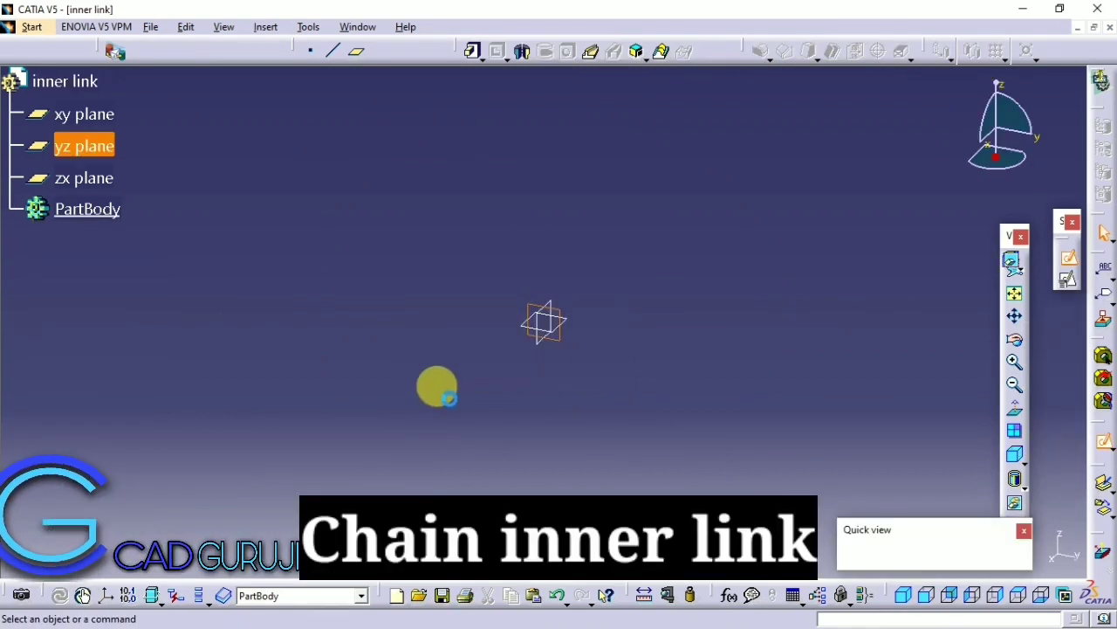
Step: Draw an arc beside the circle, then delete the misplaced first arc
click(480, 105)
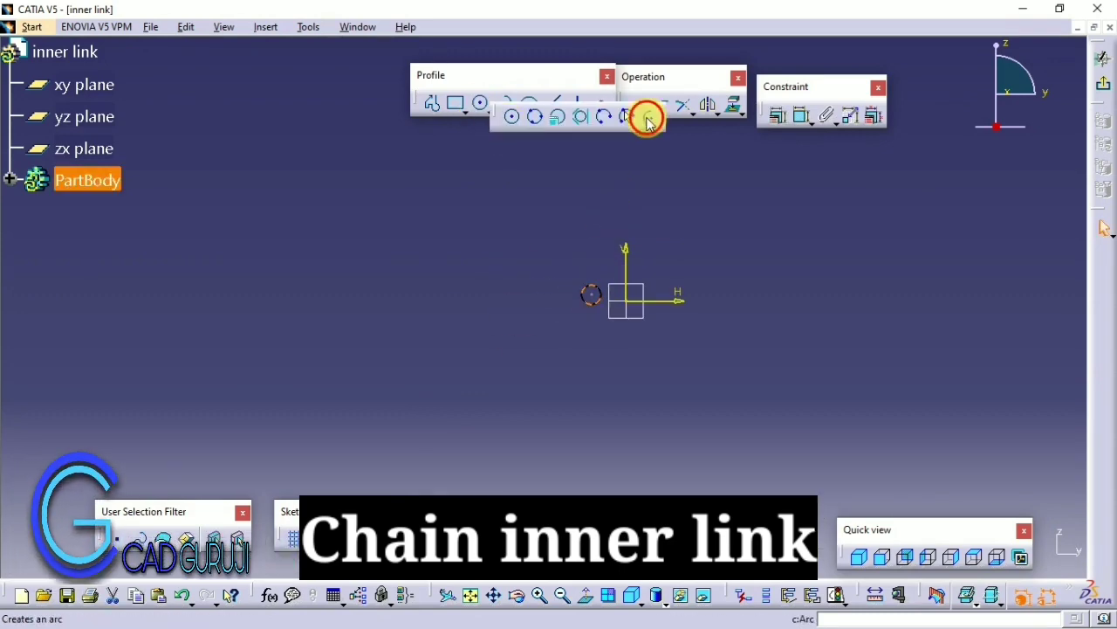
click(648, 120)
click(625, 300)
click(578, 243)
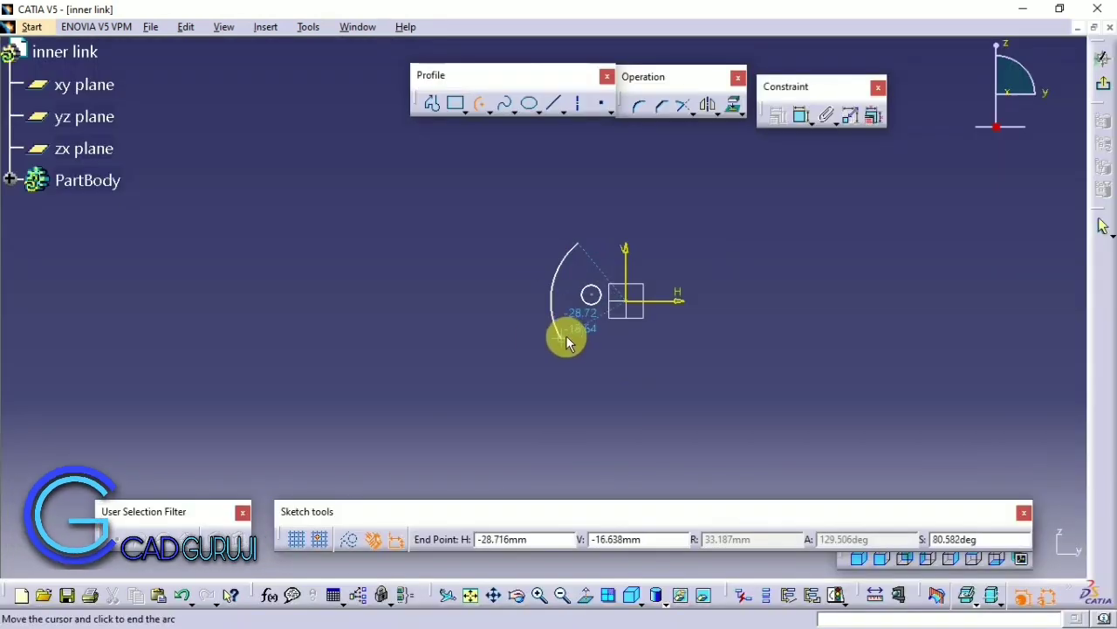
click(566, 340)
click(801, 116)
right_click(481, 206)
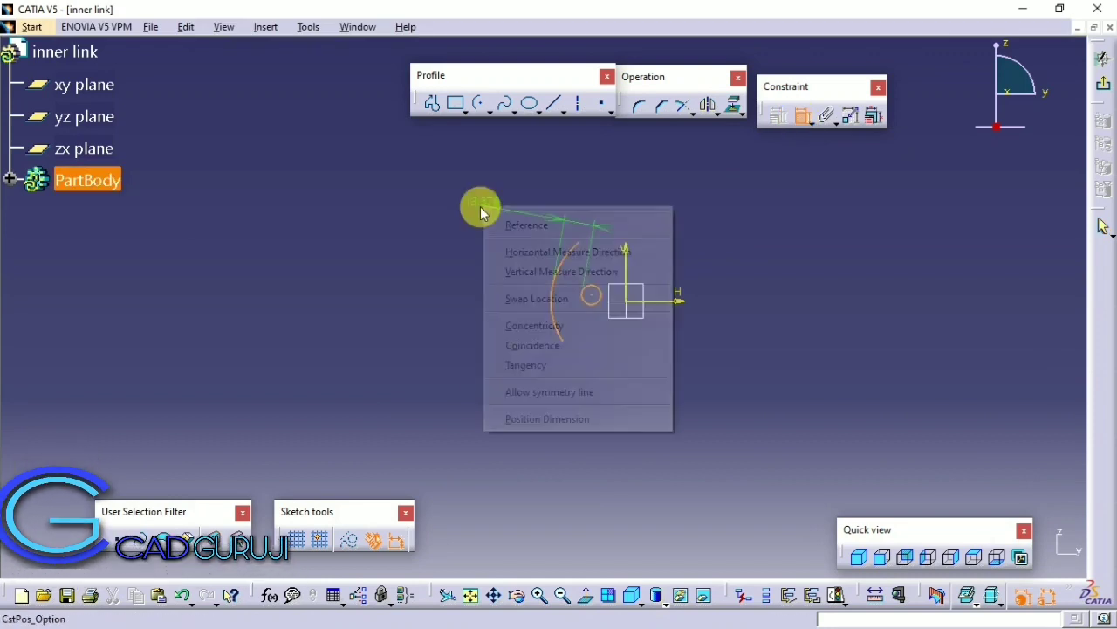
click(569, 323)
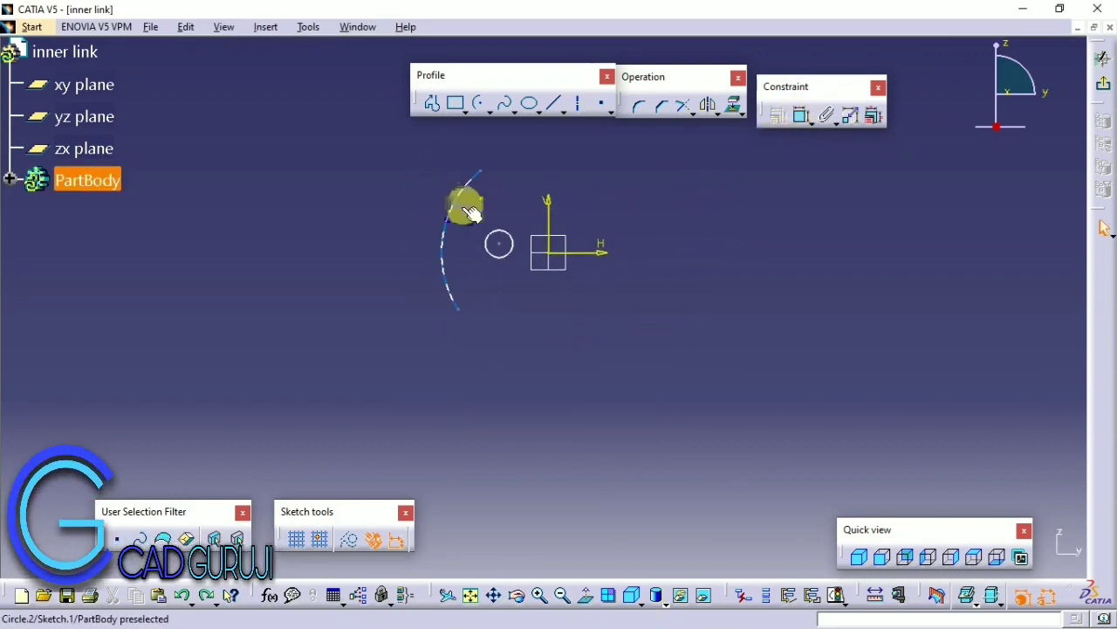
right_click(462, 203)
click(524, 427)
click(639, 106)
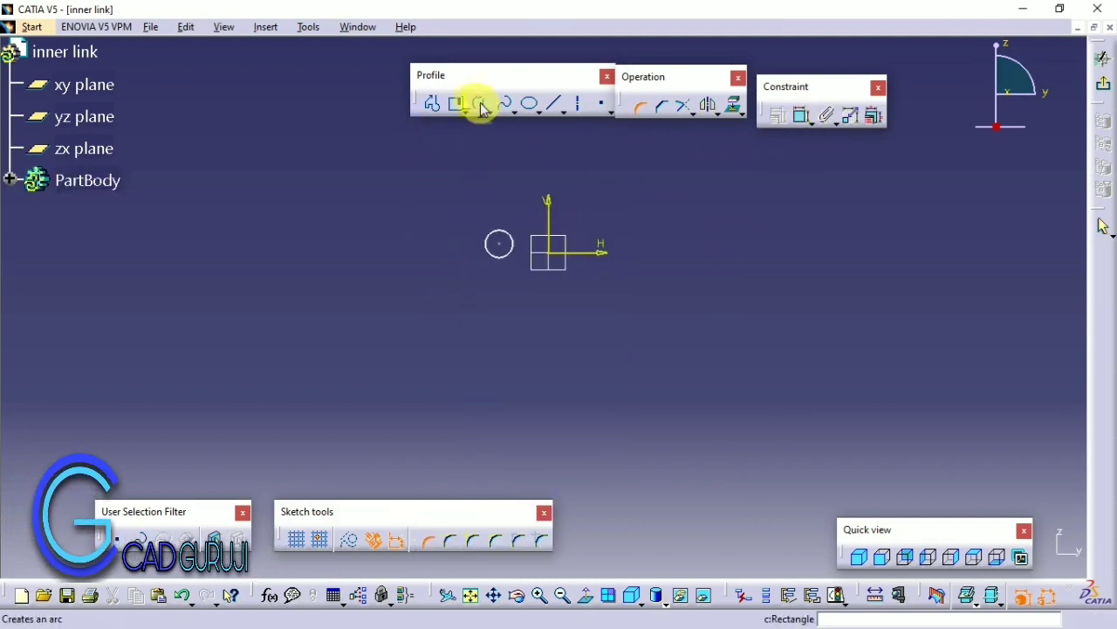
Step: Redraw the arc and constrain it concentric with the small circle
click(481, 106)
click(528, 253)
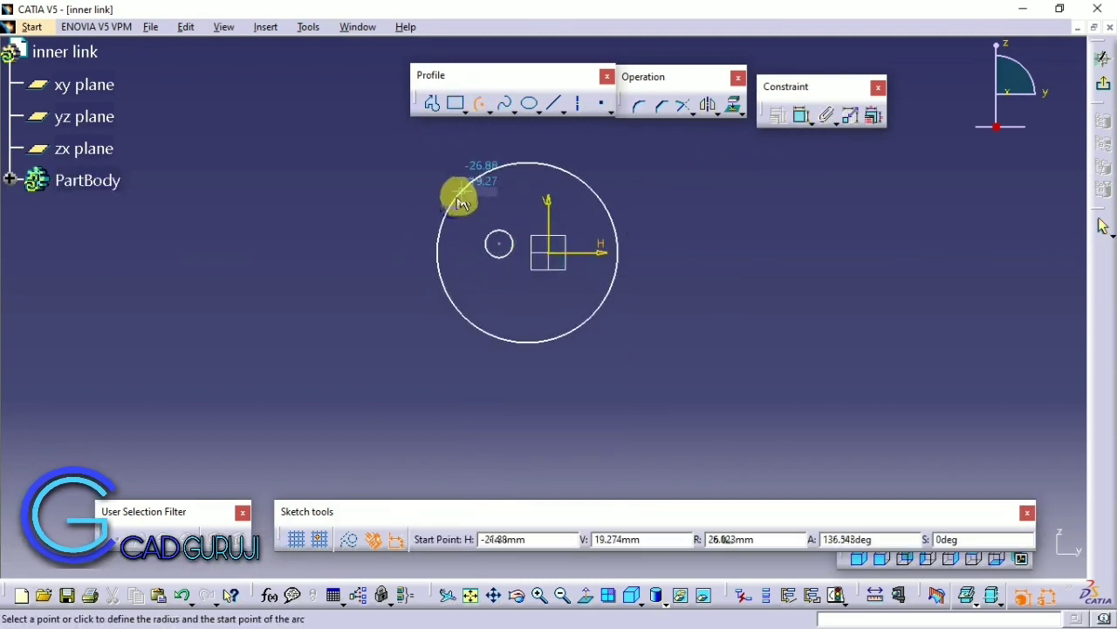
click(458, 187)
click(437, 289)
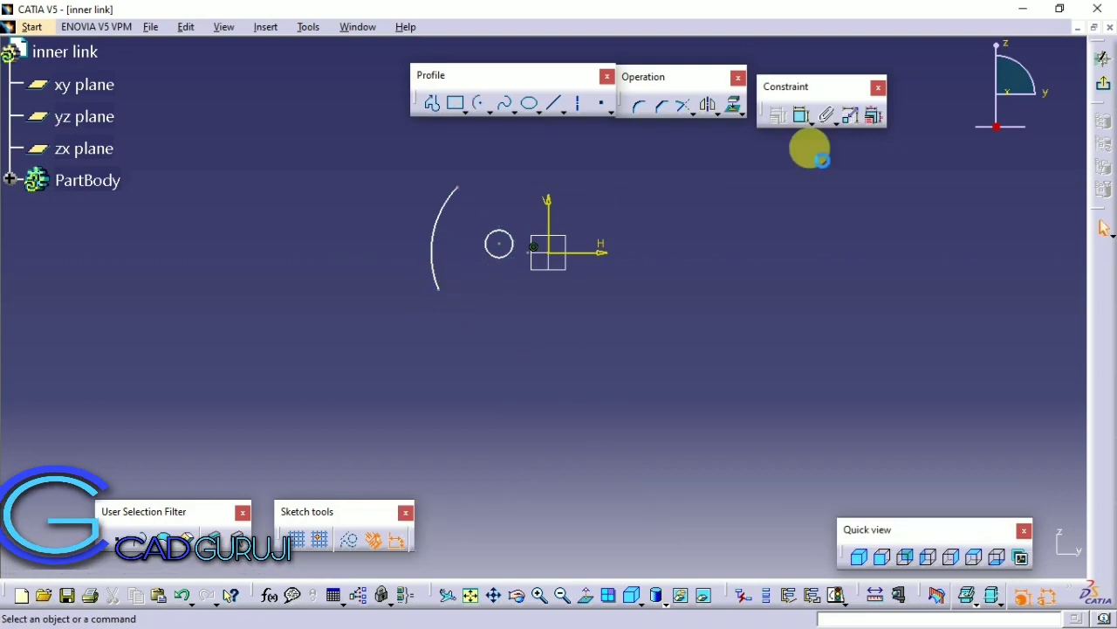
right_click(520, 260)
click(567, 230)
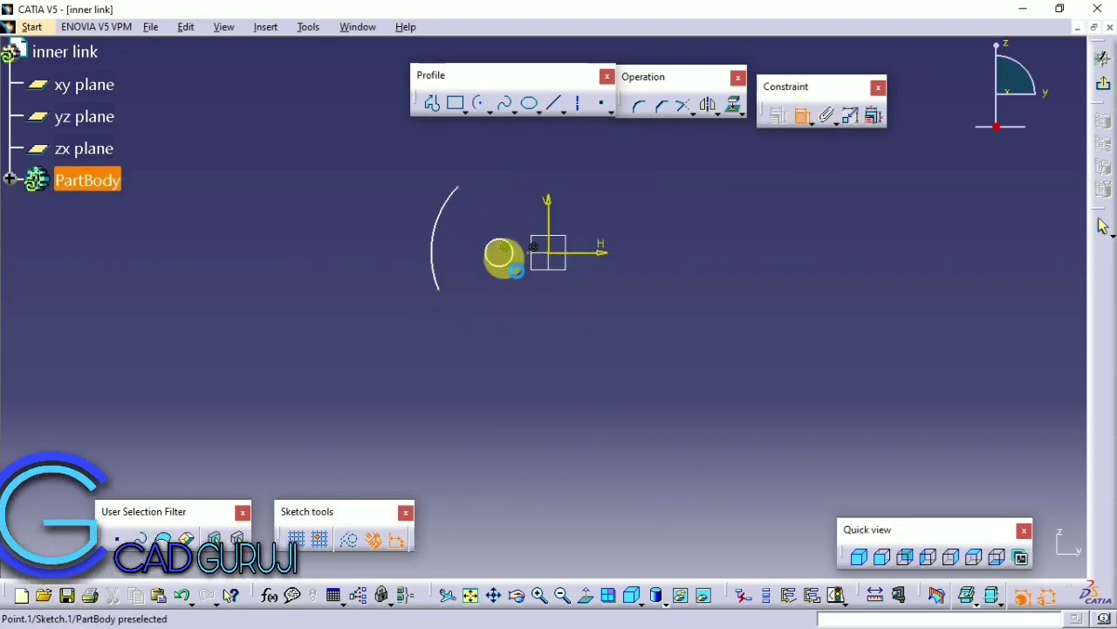
right_click(298, 132)
click(362, 246)
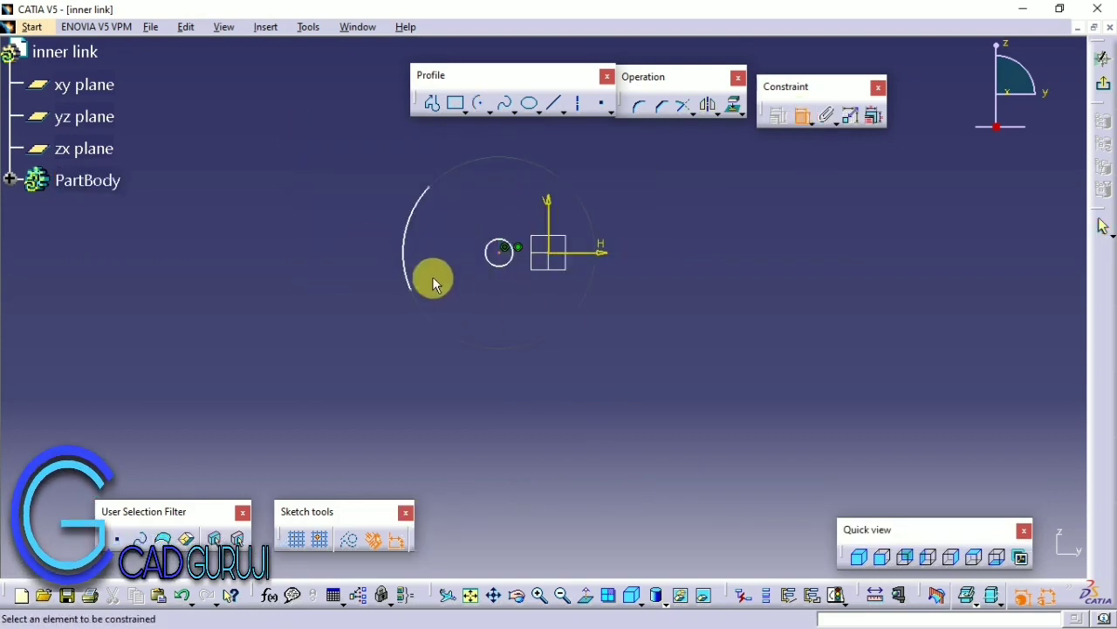
mouse_move(462, 275)
middle_down()
mouse_move(518, 230)
mouse_move(486, 231)
mouse_move(531, 217)
middle_up()
Step: Dimension the circle to D 2, the arc to R 4, placed 6 mm from the origin
double_click(524, 289)
key(Return)
double_click(489, 230)
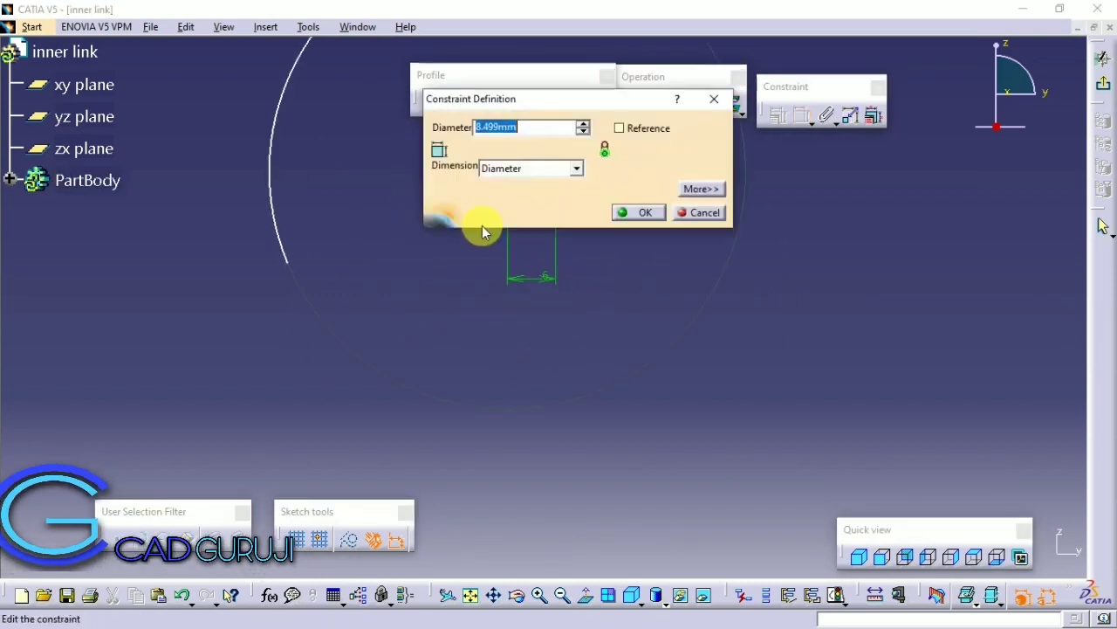
text(2)
key(Return)
double_click(220, 166)
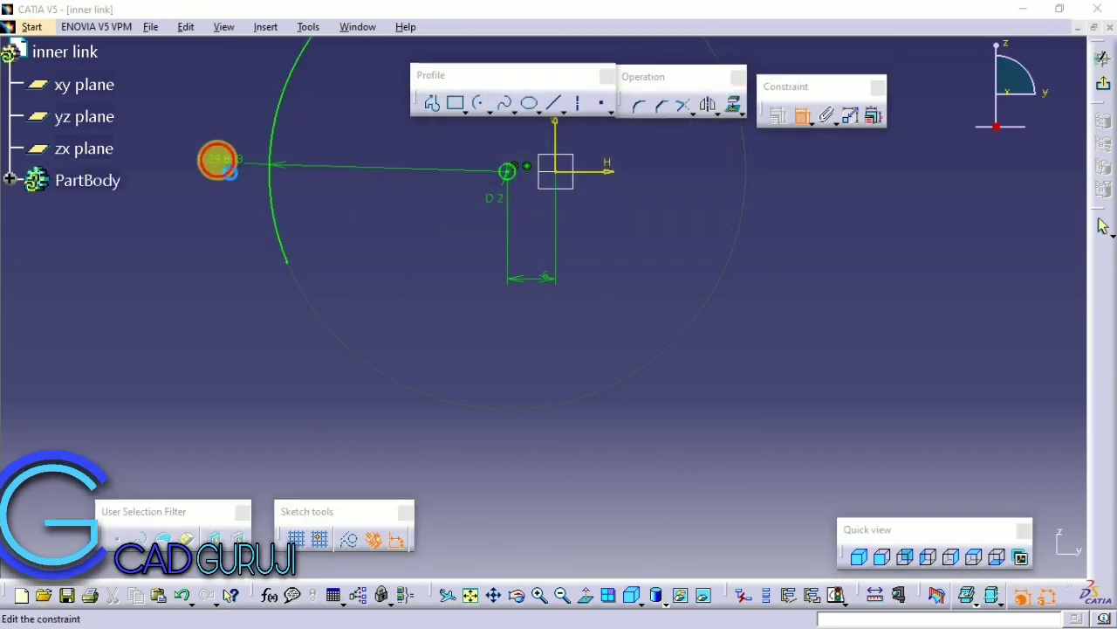
text(4)
key(Return)
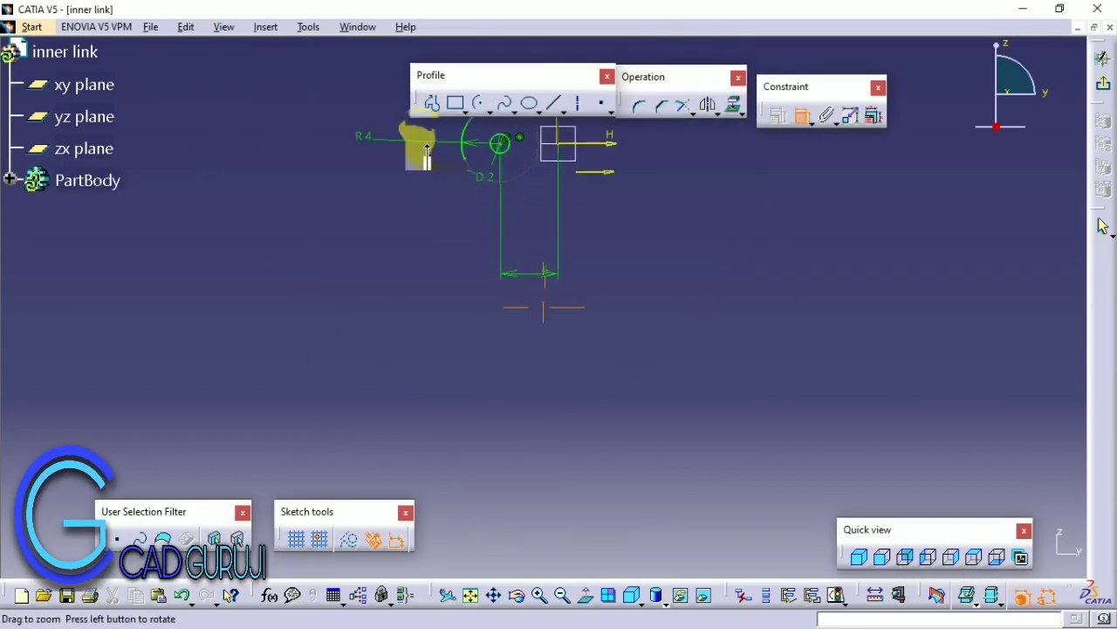
mouse_move(419, 149)
middle_down()
mouse_move(516, 197)
mouse_move(542, 356)
mouse_move(524, 371)
mouse_move(515, 274)
middle_up()
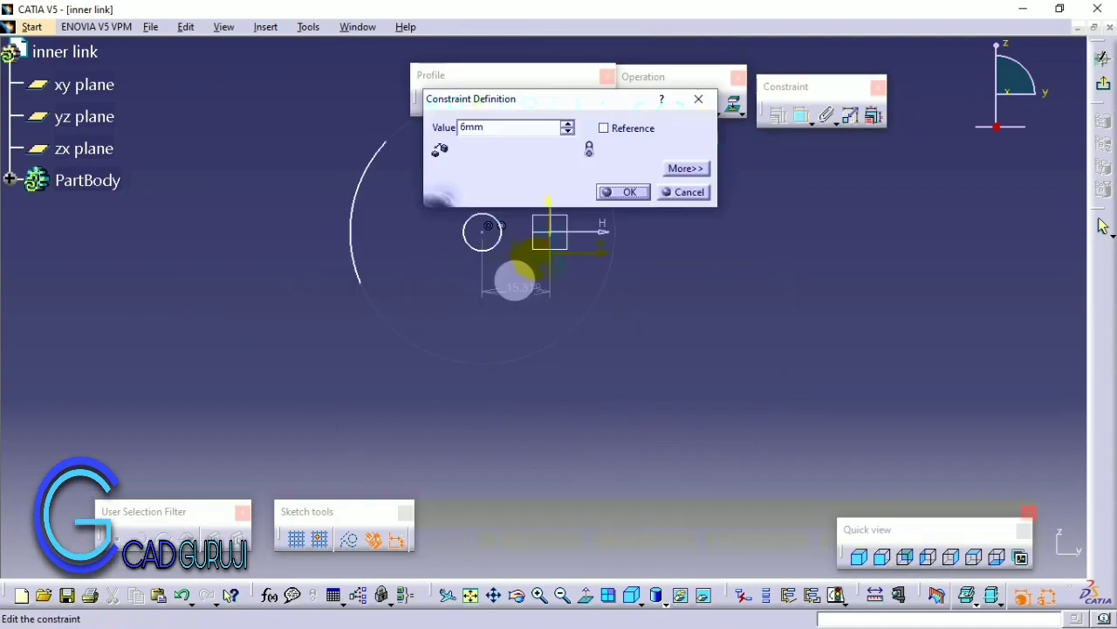
Step: Draw a connecting arc and make it tangent to the R4 arc
click(479, 103)
click(635, 135)
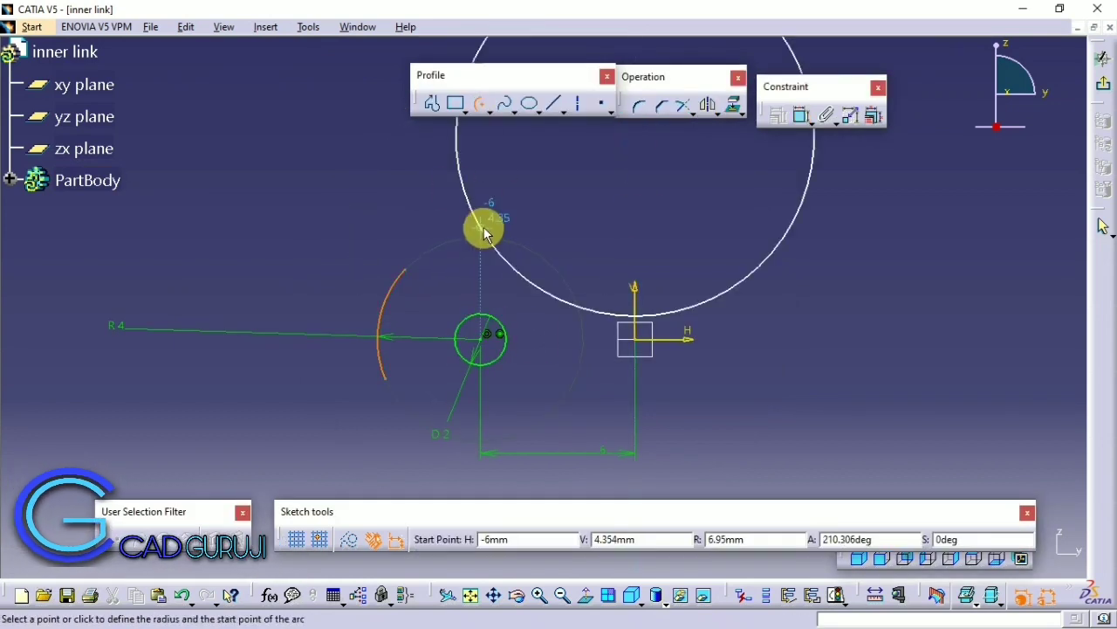
click(510, 155)
click(638, 222)
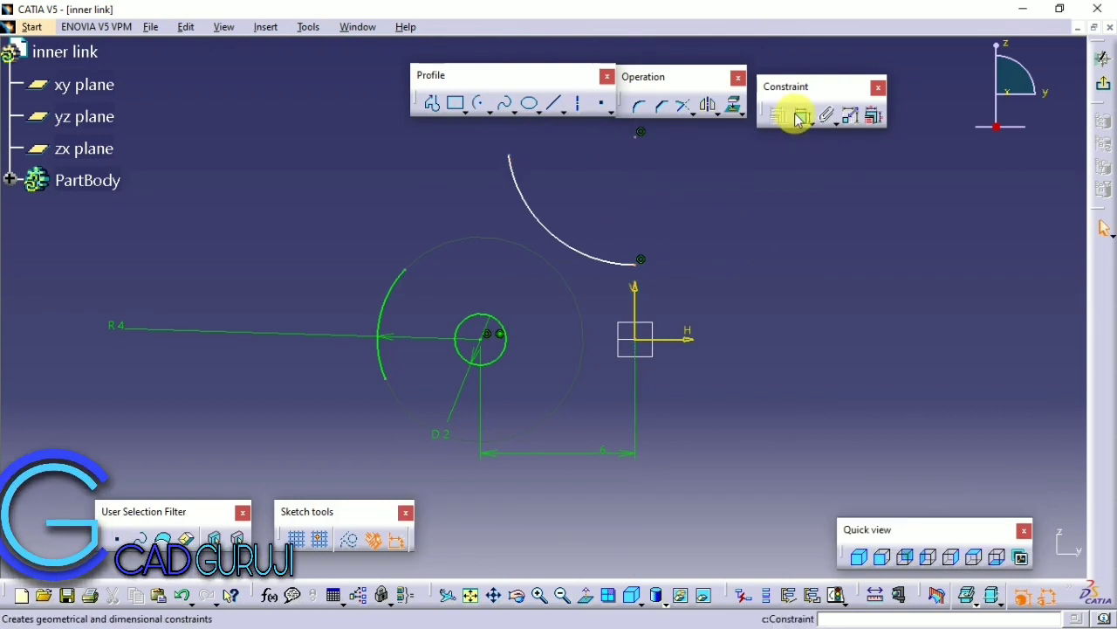
right_click(528, 194)
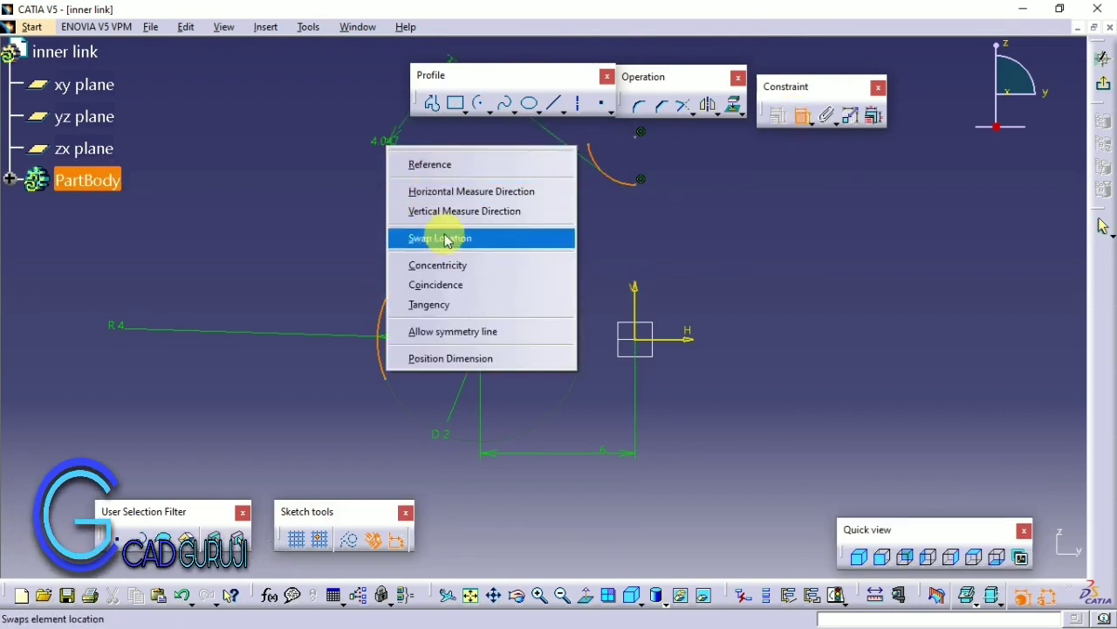
click(446, 301)
right_click(349, 179)
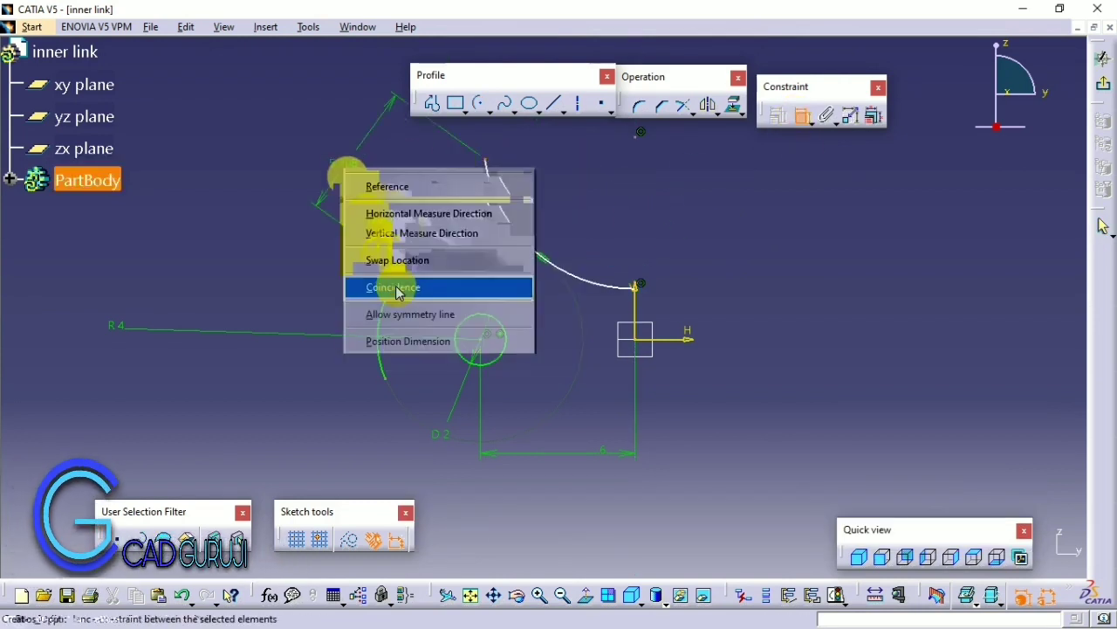
click(450, 289)
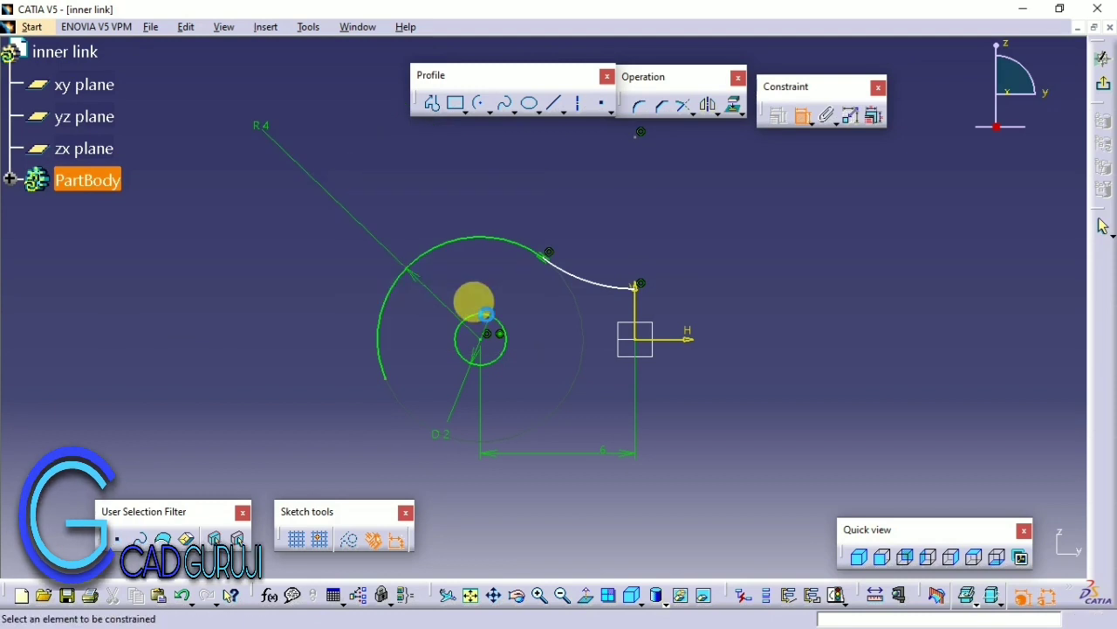
Step: Set the connecting arc's radius to 15 mm
double_click(603, 258)
text(15mm)
key(Return)
middle_drag(481, 250, 719, 231)
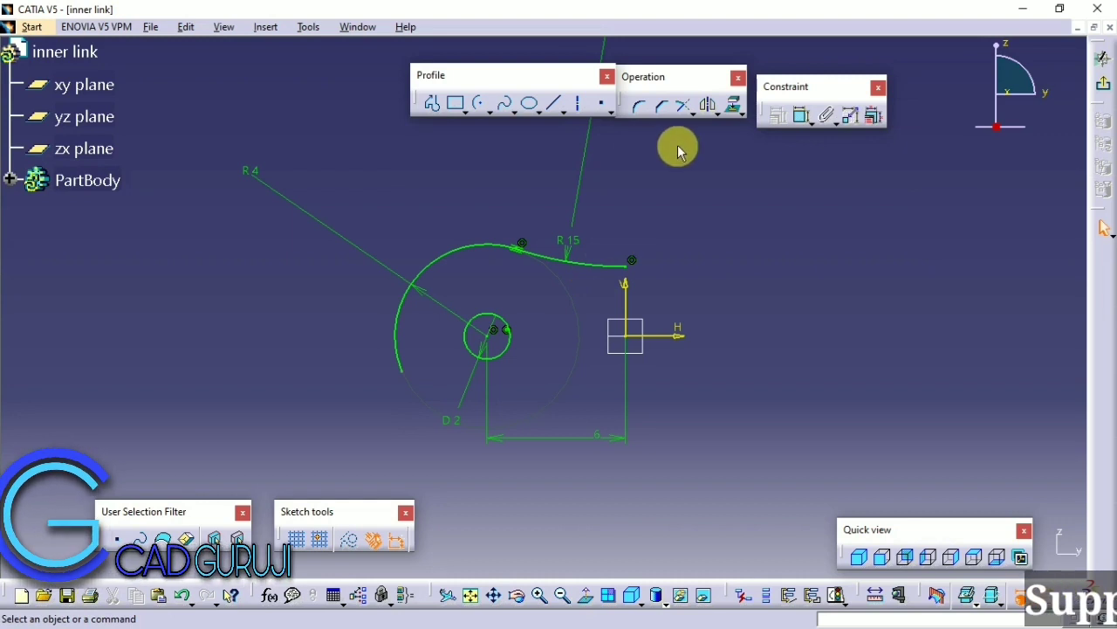
Step: Mirror the R15 arc about the H axis and trim the large circle to the lower curve
click(600, 269)
click(707, 104)
click(668, 335)
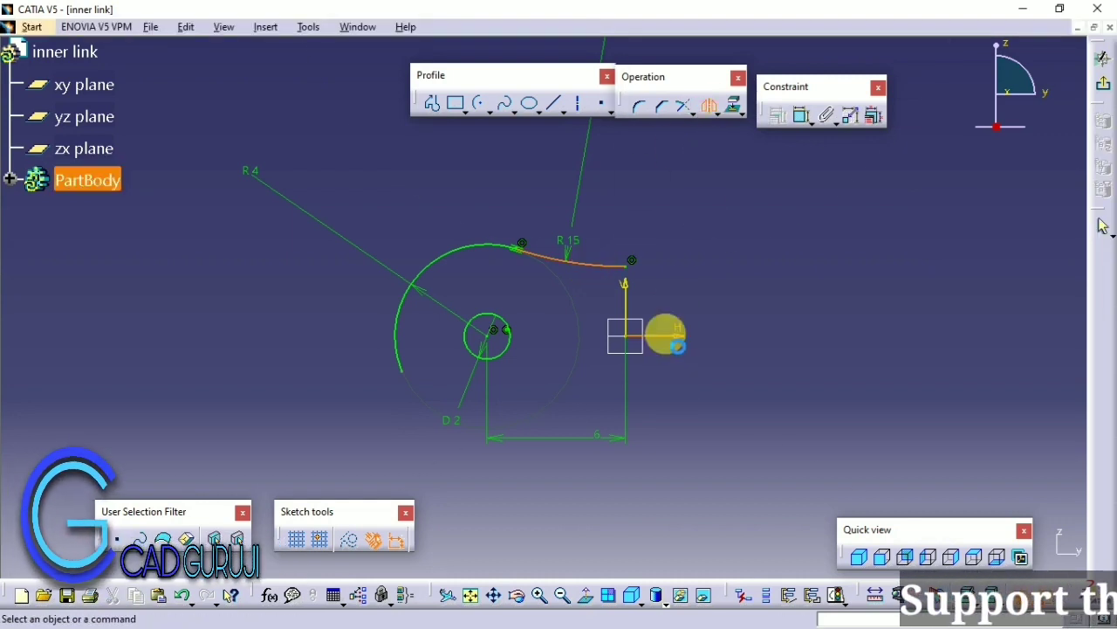
click(688, 179)
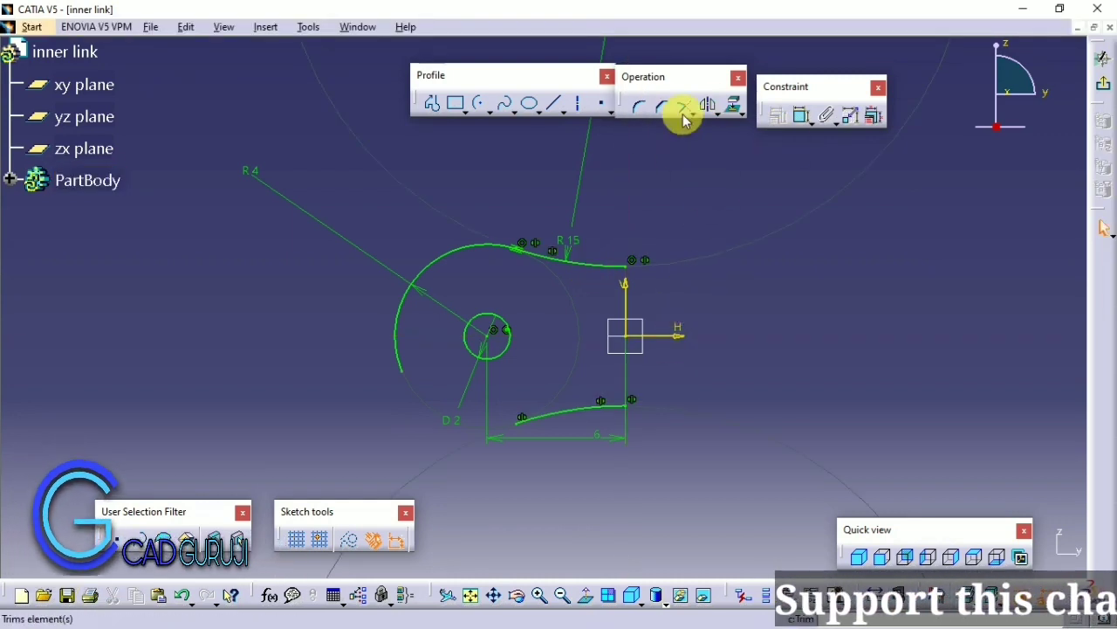
click(399, 348)
click(530, 420)
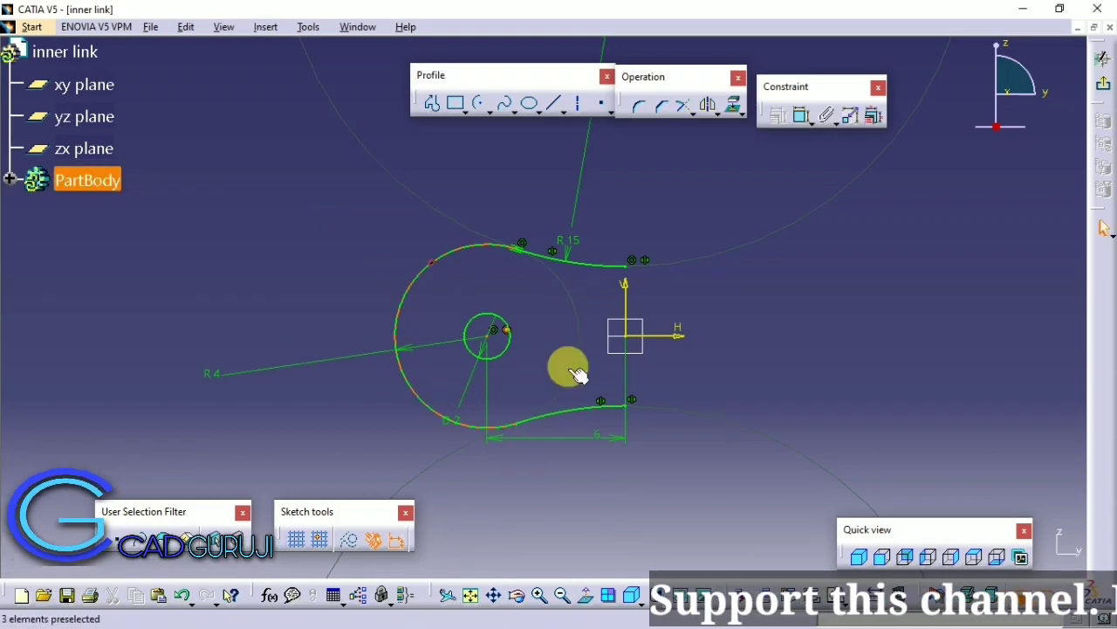
ctrl+middle_drag(579, 374, 564, 406)
Step: Mirror the whole half profile about the V axis and exit the sketcher
drag(302, 97, 711, 524)
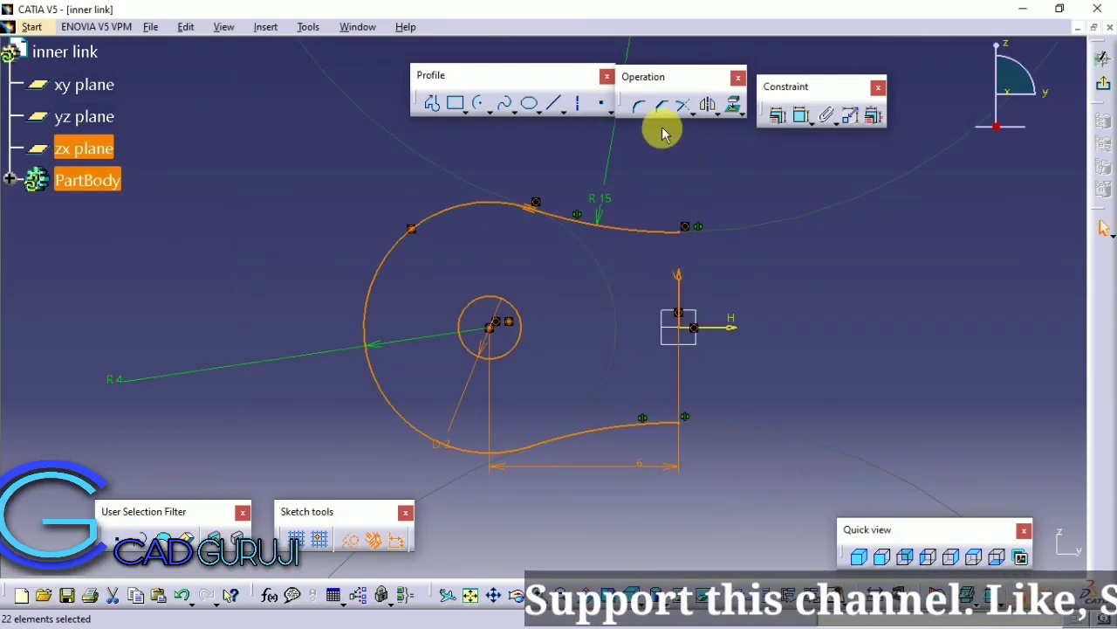
click(708, 105)
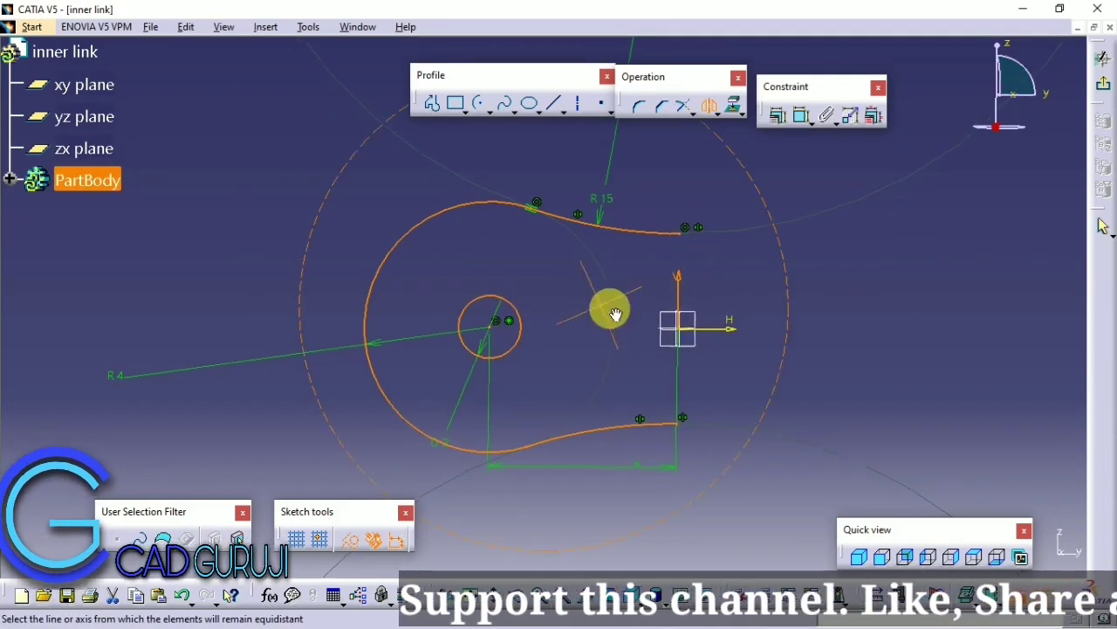
click(664, 342)
middle_drag(649, 498, 529, 362)
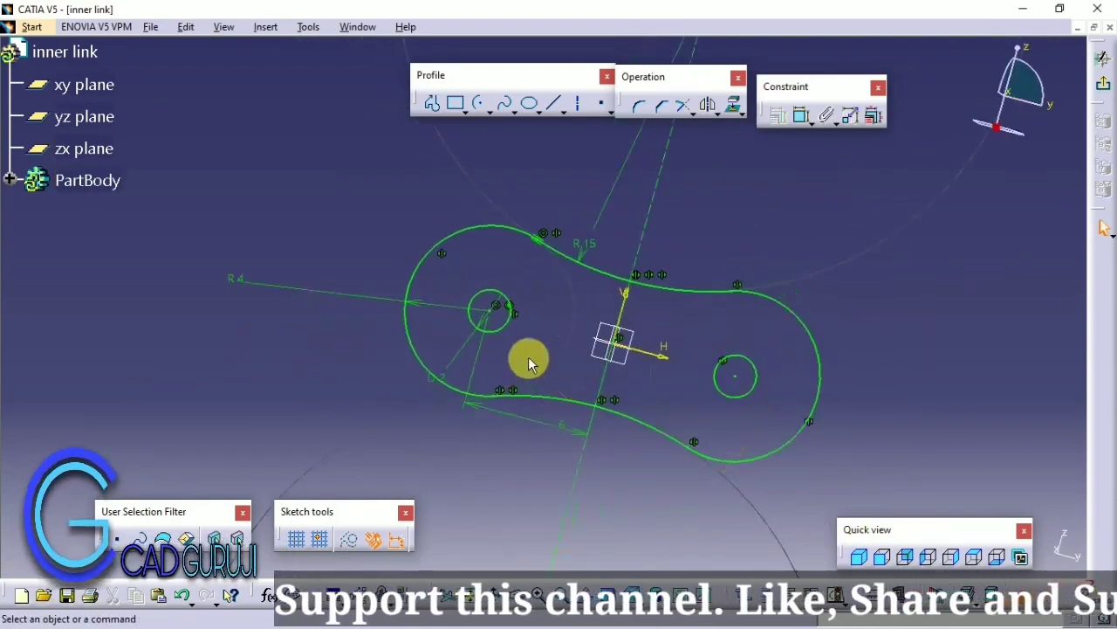
click(1102, 57)
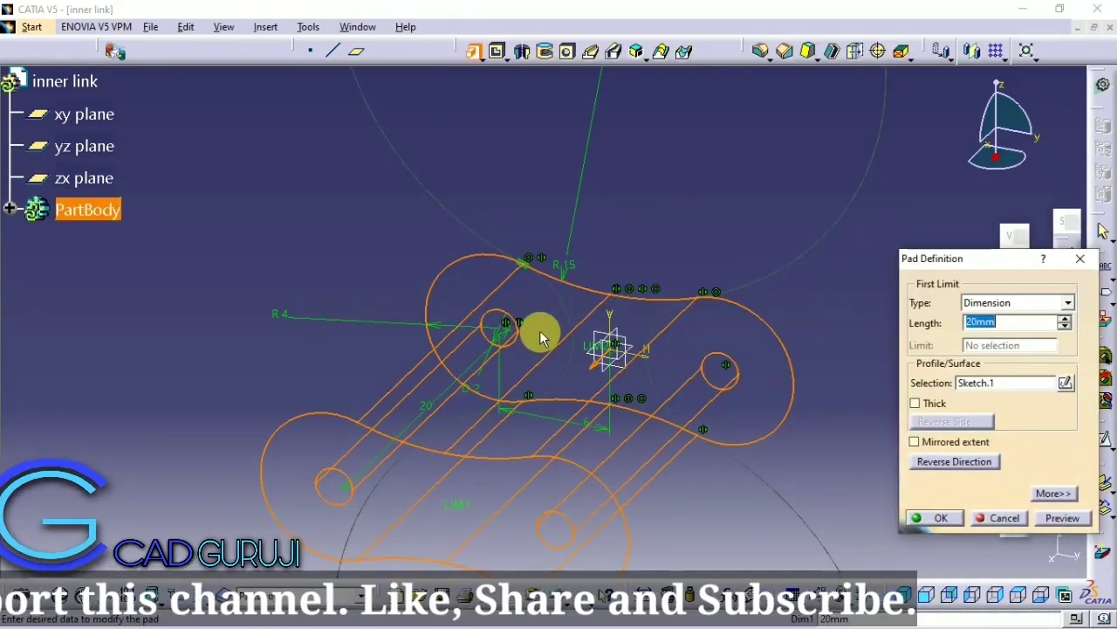
Step: Enter a 5 mm pad thickness, then undo the pad back to the profile
text(5)
key(Return)
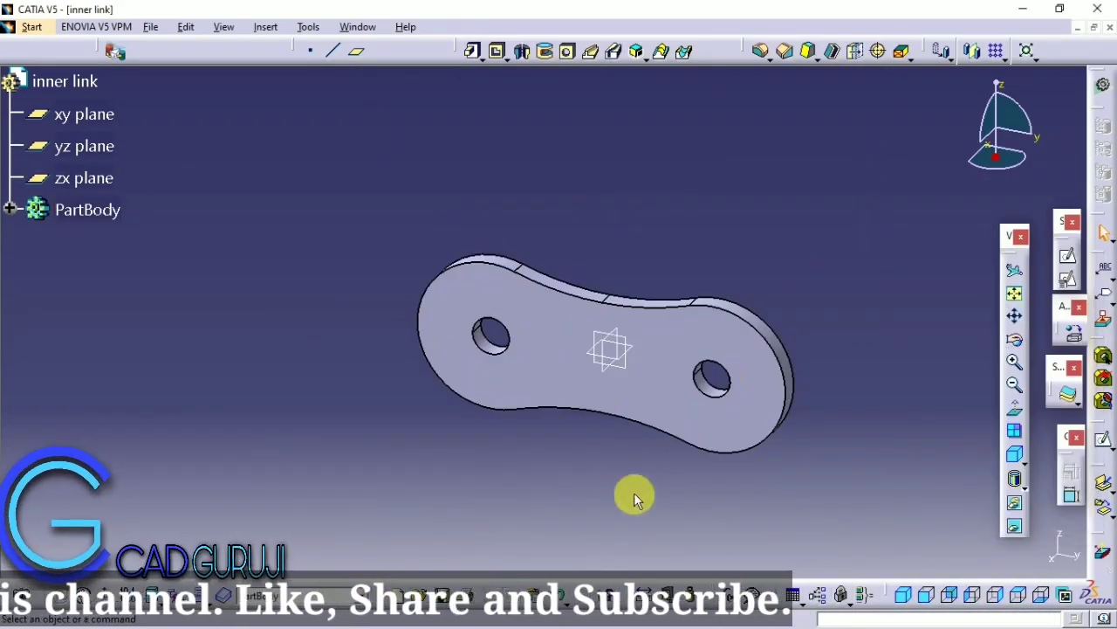
key(ctrl+z)
key(ctrl+z)
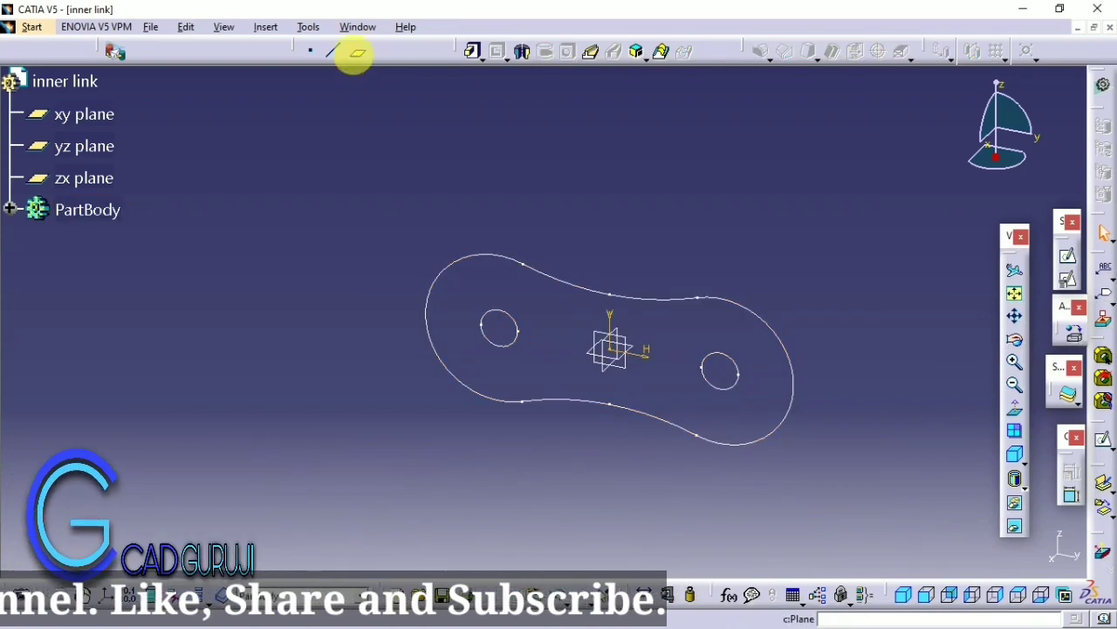
Step: Create Plane.1 offset from the yz plane
click(356, 53)
click(624, 377)
click(863, 416)
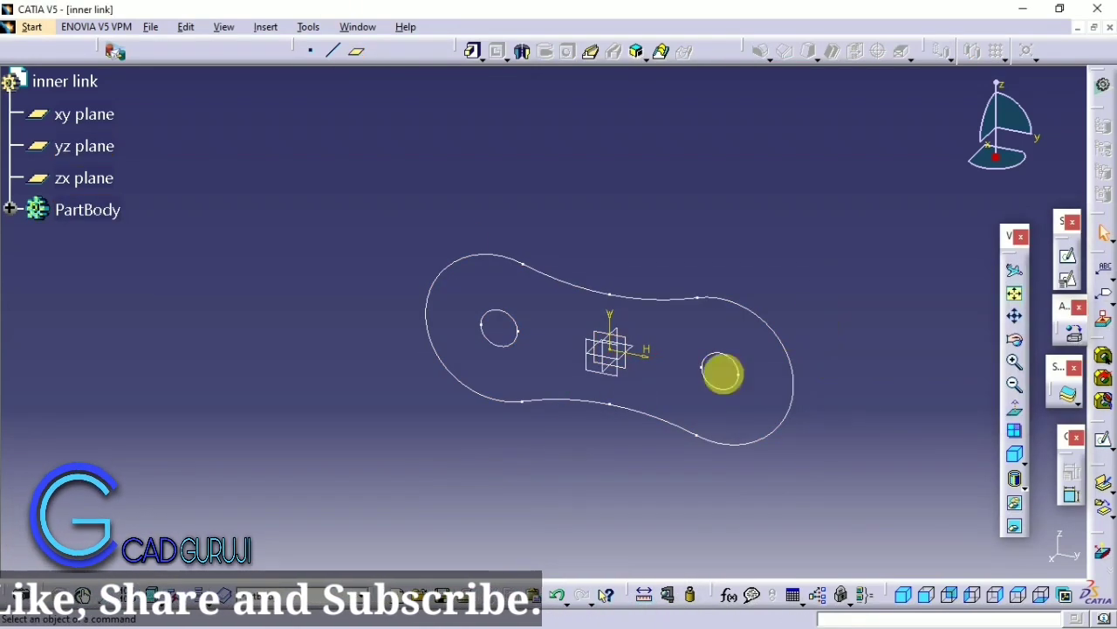
middle_drag(721, 375, 554, 374)
Step: Copy and paste Sketch.1 as Sketch.2, then delete the original Sketch.1
right_click(603, 407)
click(663, 246)
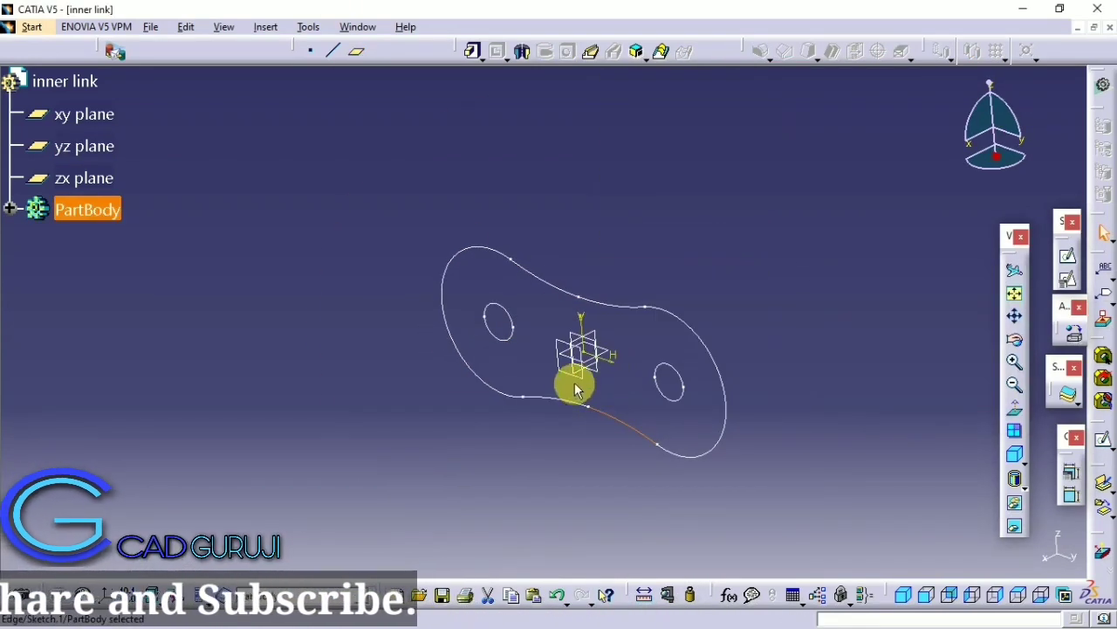
right_click(559, 369)
click(623, 216)
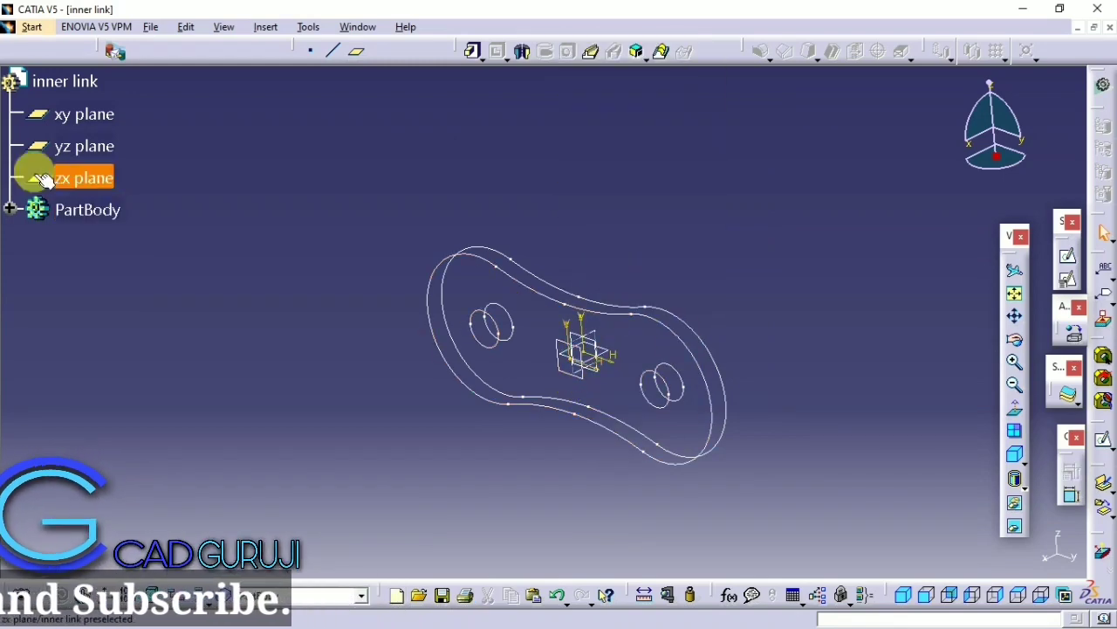
click(9, 210)
right_click(101, 242)
click(179, 472)
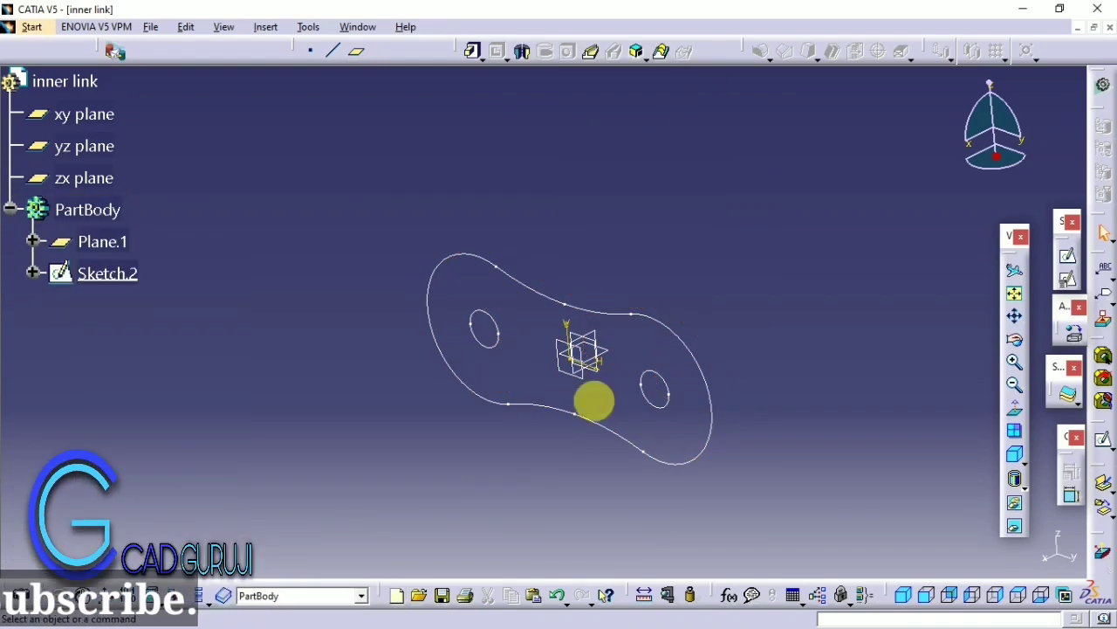
Step: Recheck Plane.1's definition and pad Sketch.2 into the solid link plate
click(470, 54)
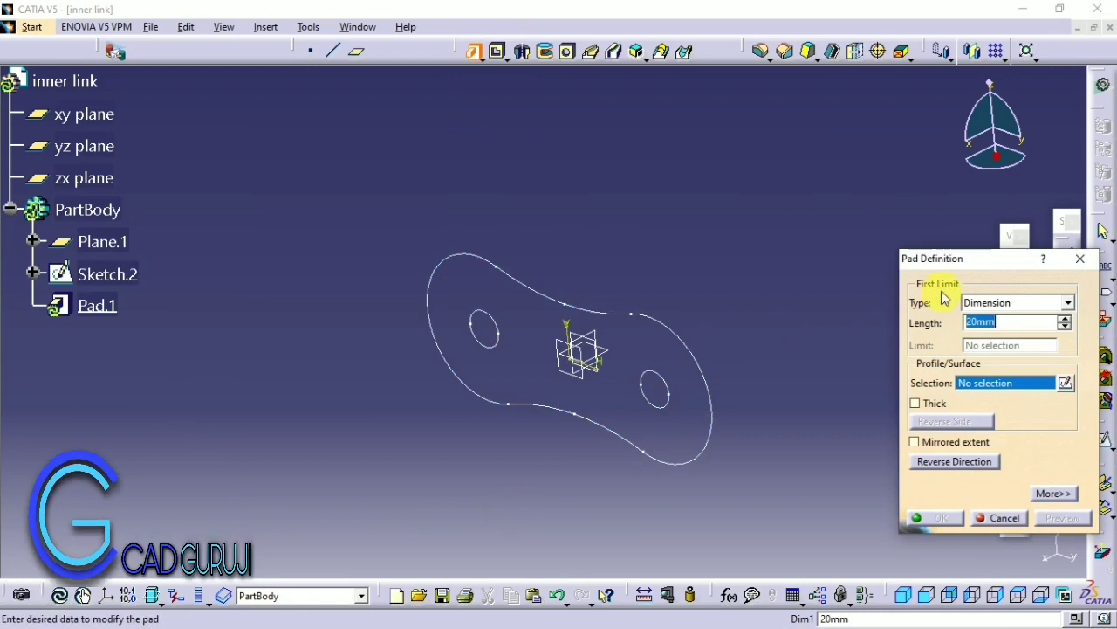
click(1091, 262)
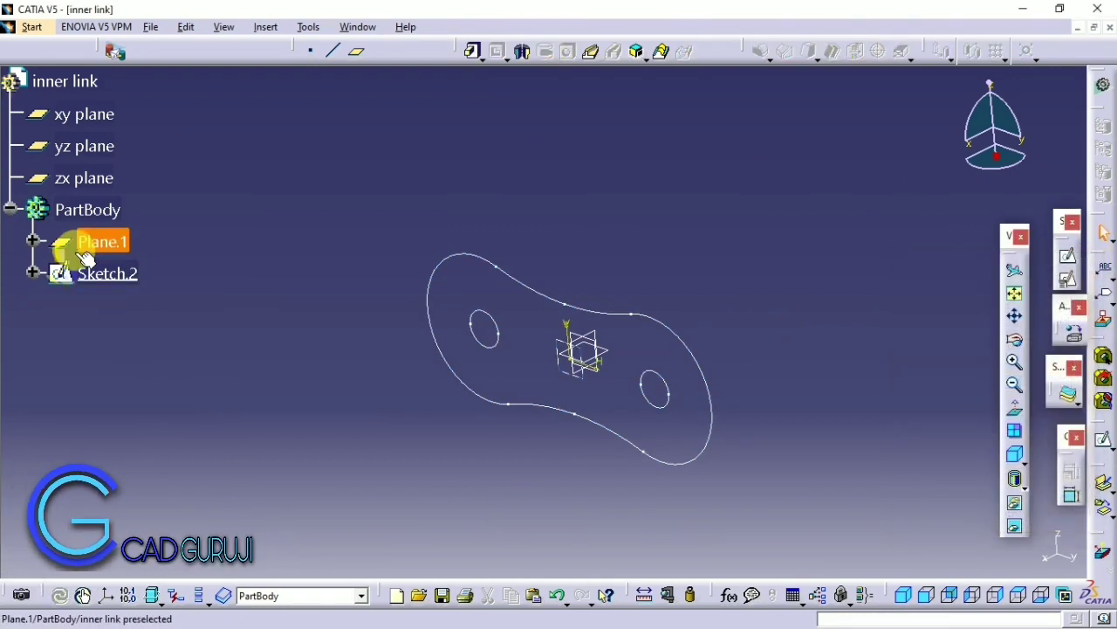
double_click(83, 245)
click(853, 414)
click(473, 50)
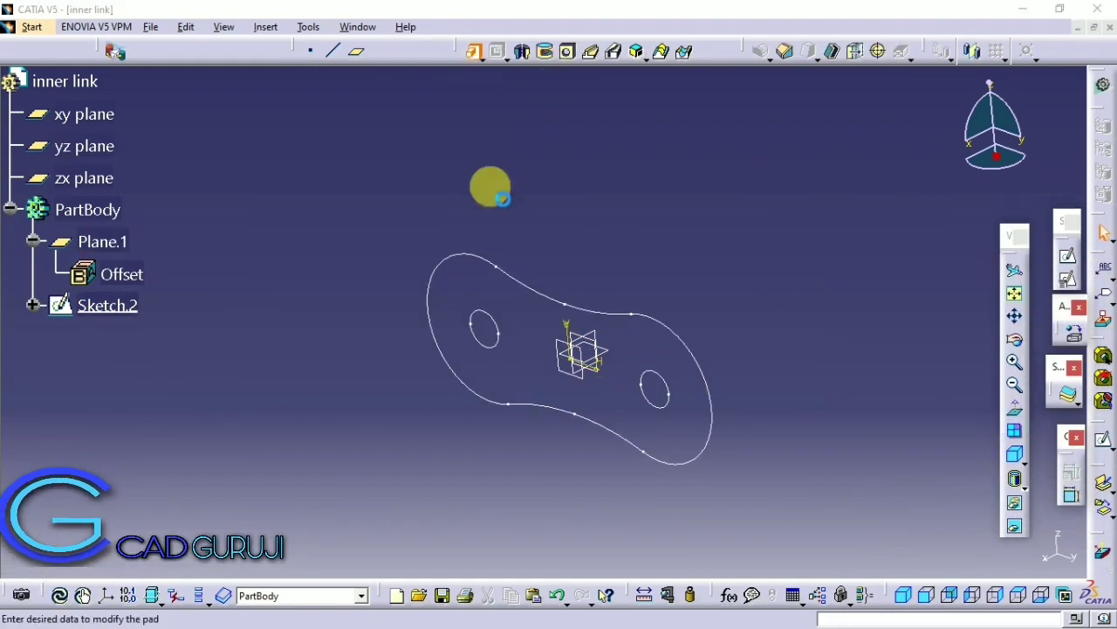
click(665, 334)
text(1)
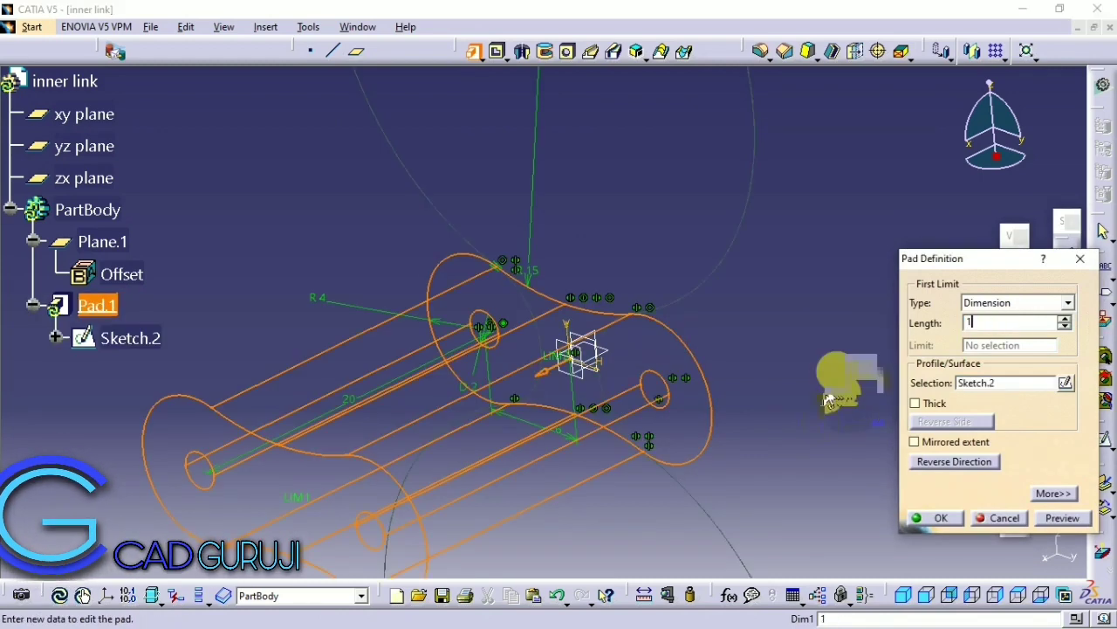
key(Return)
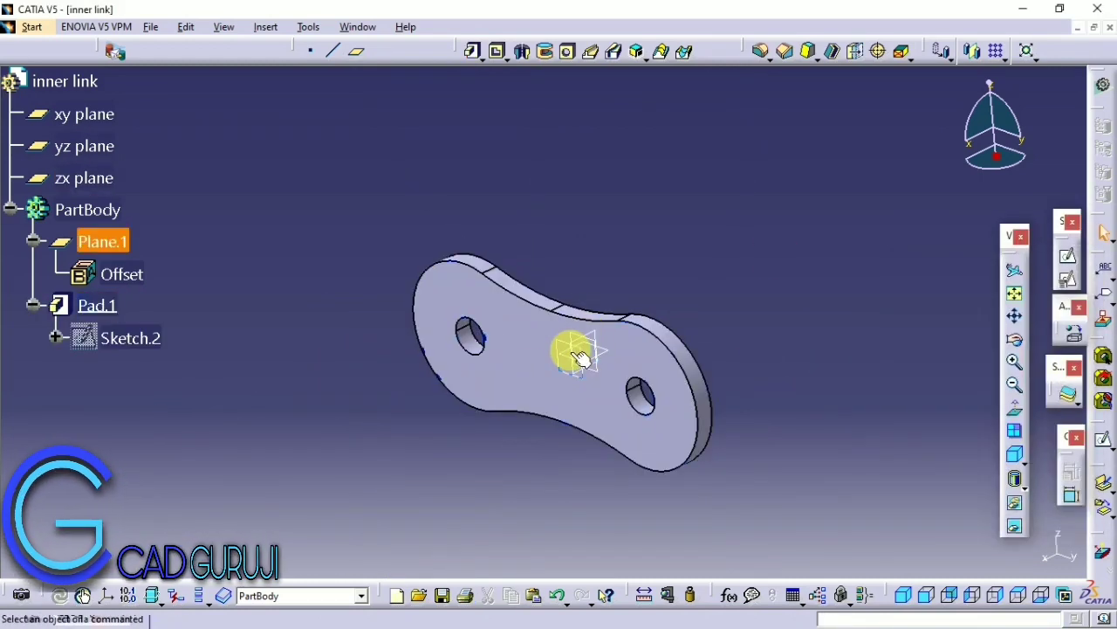
Step: Open a new sketch on the plate face and pick the centre-radius circle tool
middle_drag(678, 312, 553, 323)
click(554, 324)
click(1067, 276)
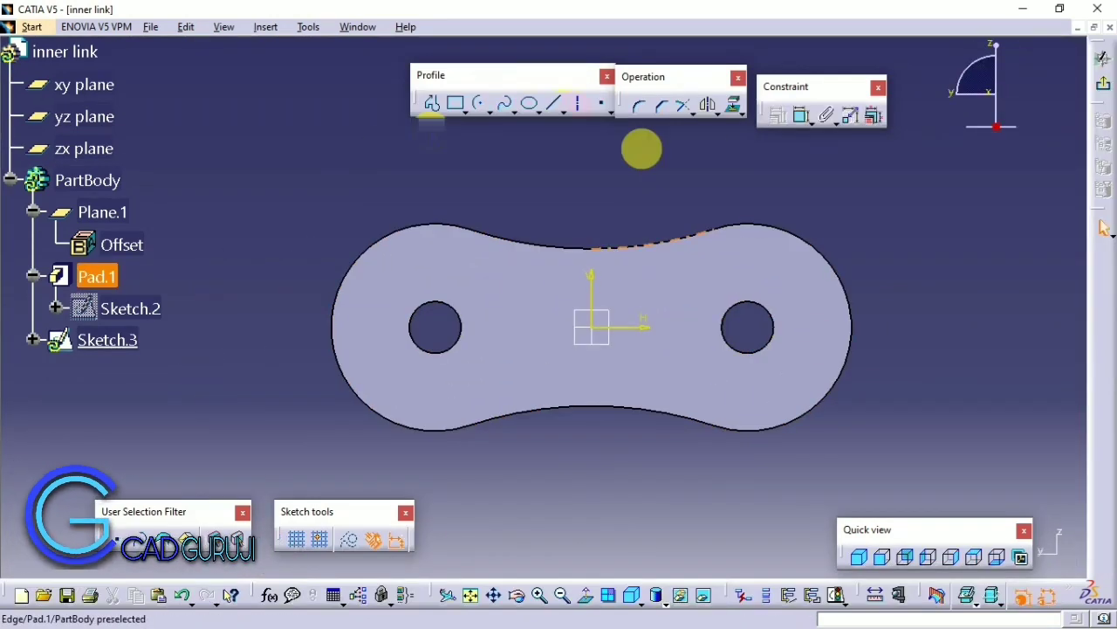
click(492, 114)
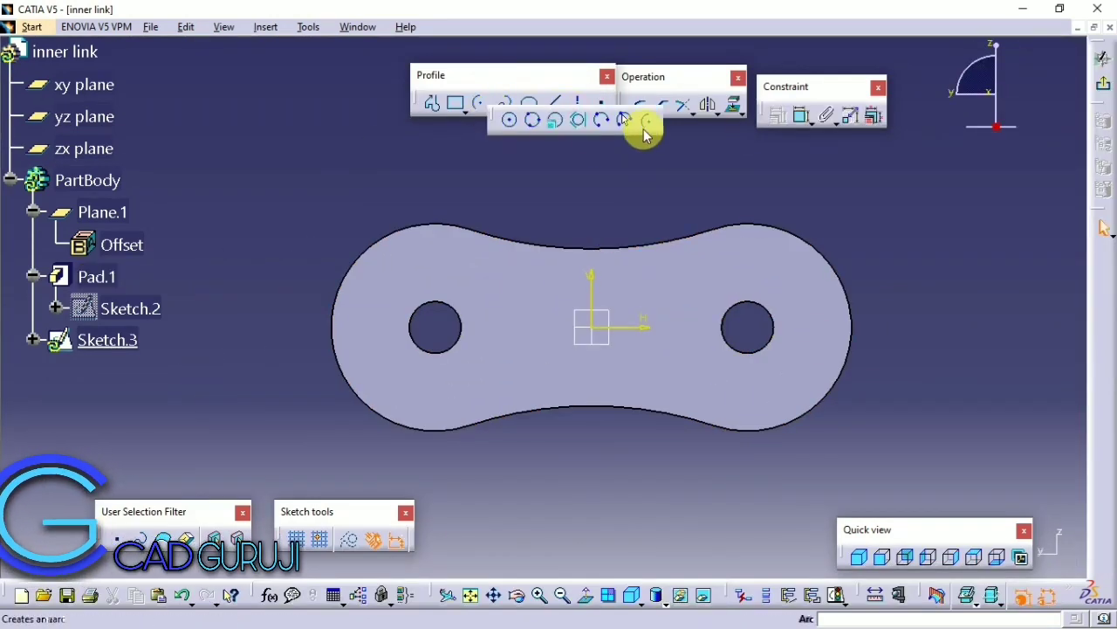
click(509, 120)
key(Escape)
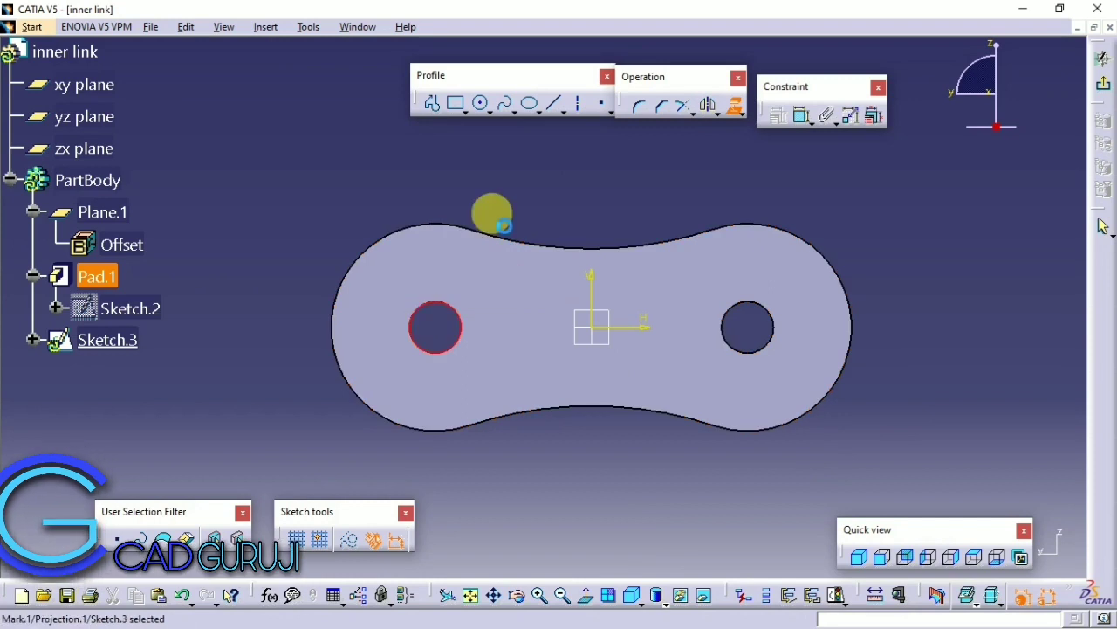
Step: Draw a circle centred on the left hole and add its diameter dimension
click(482, 103)
click(435, 327)
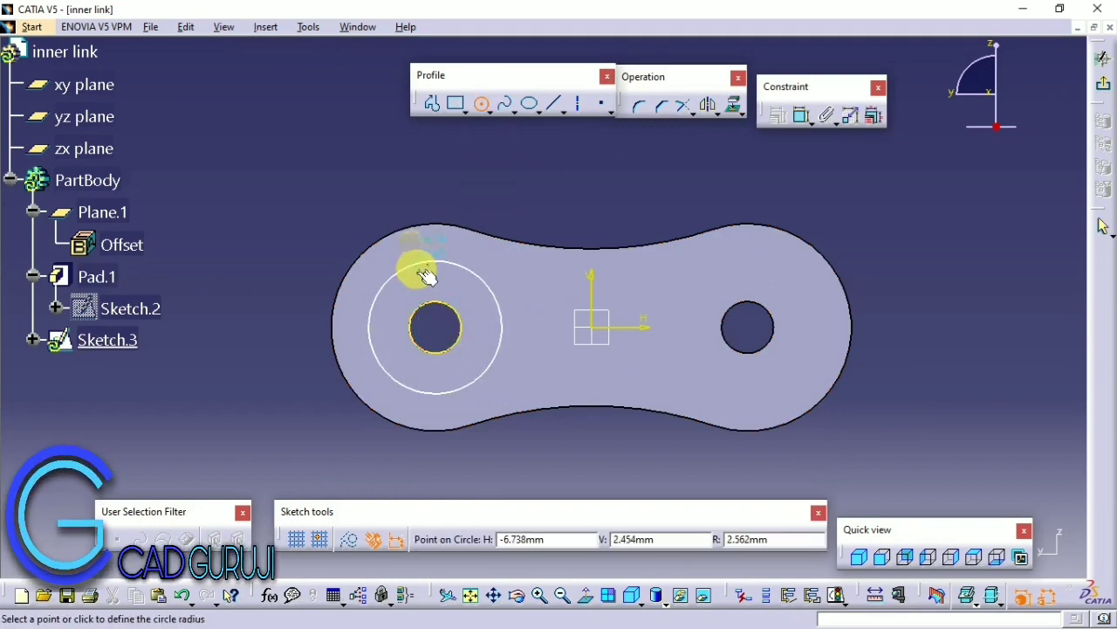
click(427, 278)
click(801, 115)
click(335, 209)
double_click(334, 208)
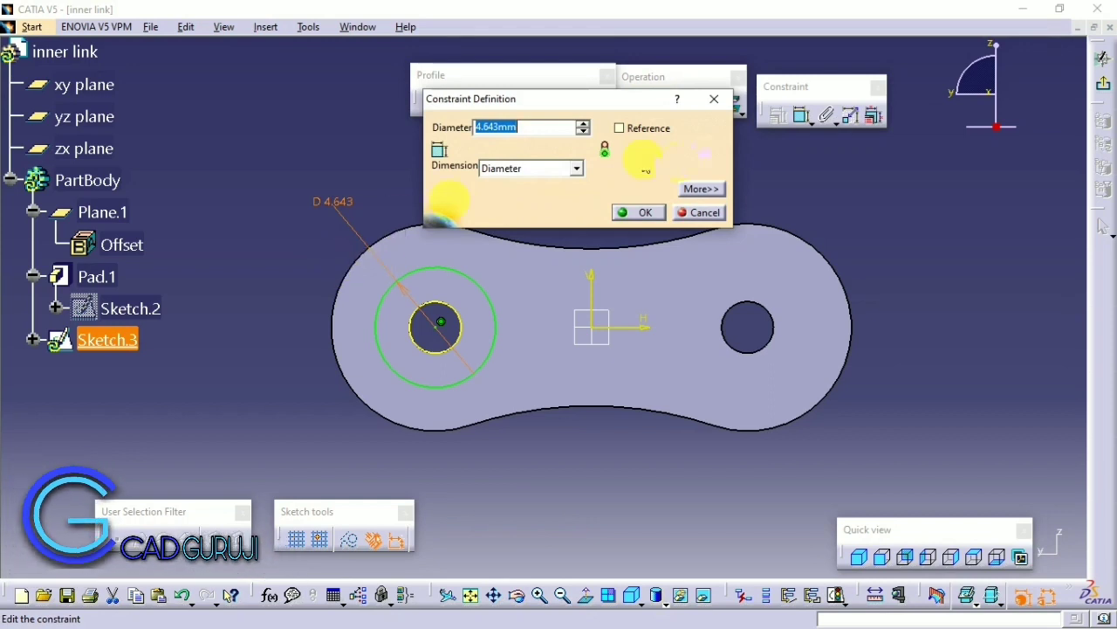
click(639, 212)
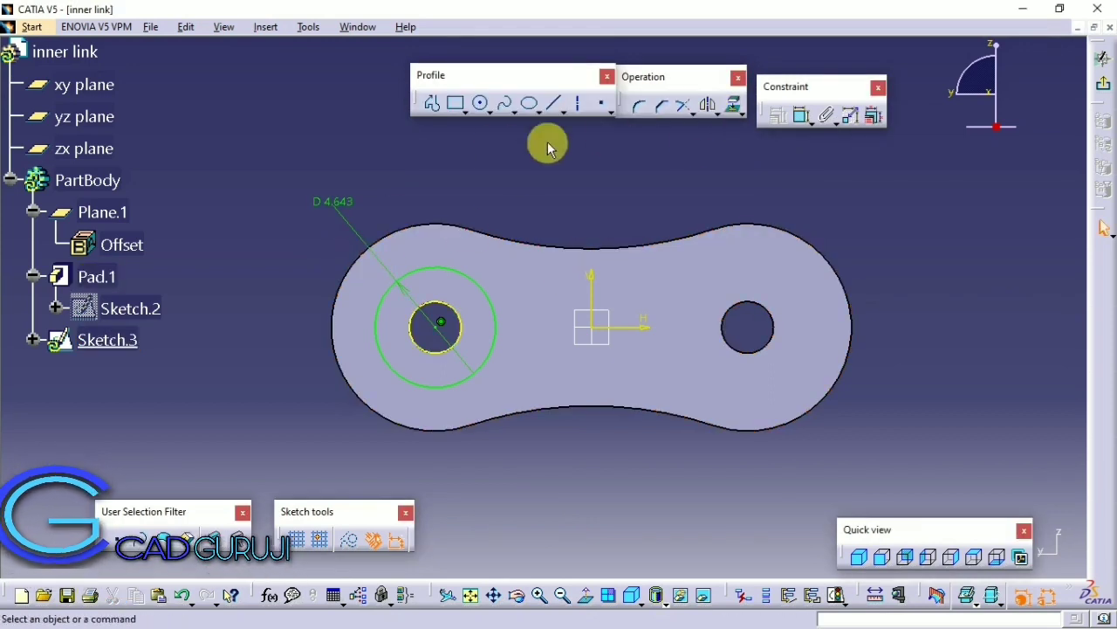
Step: Change the left-hole circle's diameter from 4.643 to 8 mm
click(487, 111)
click(504, 119)
click(436, 325)
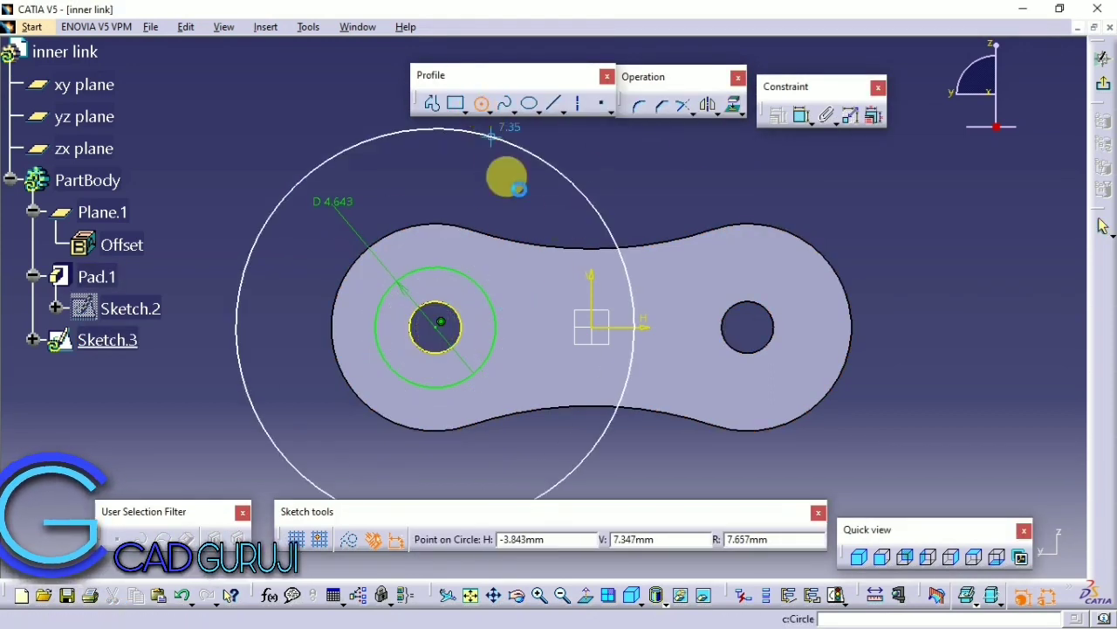
key(Escape)
double_click(334, 201)
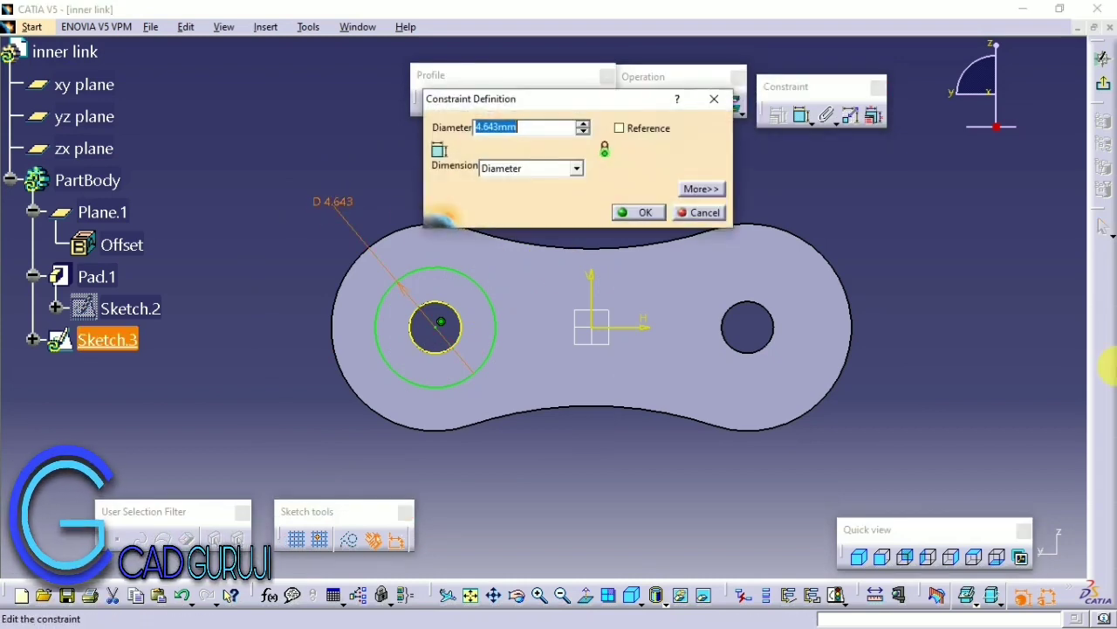
key(Return)
click(372, 324)
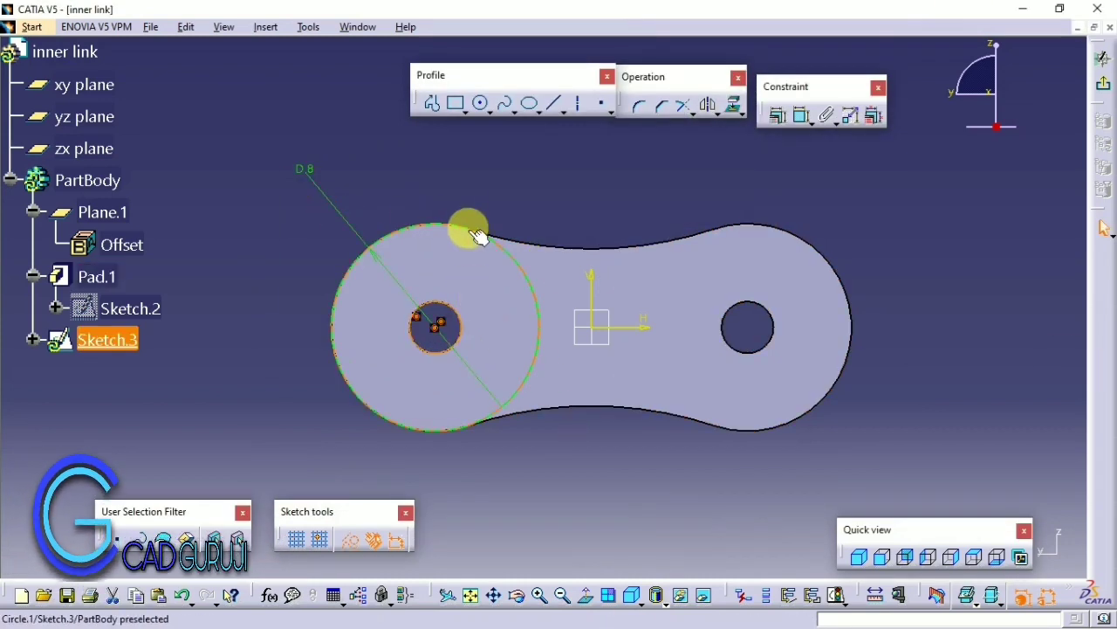
Step: Mirror the circle about the V axis onto the other hole
click(456, 232)
click(709, 106)
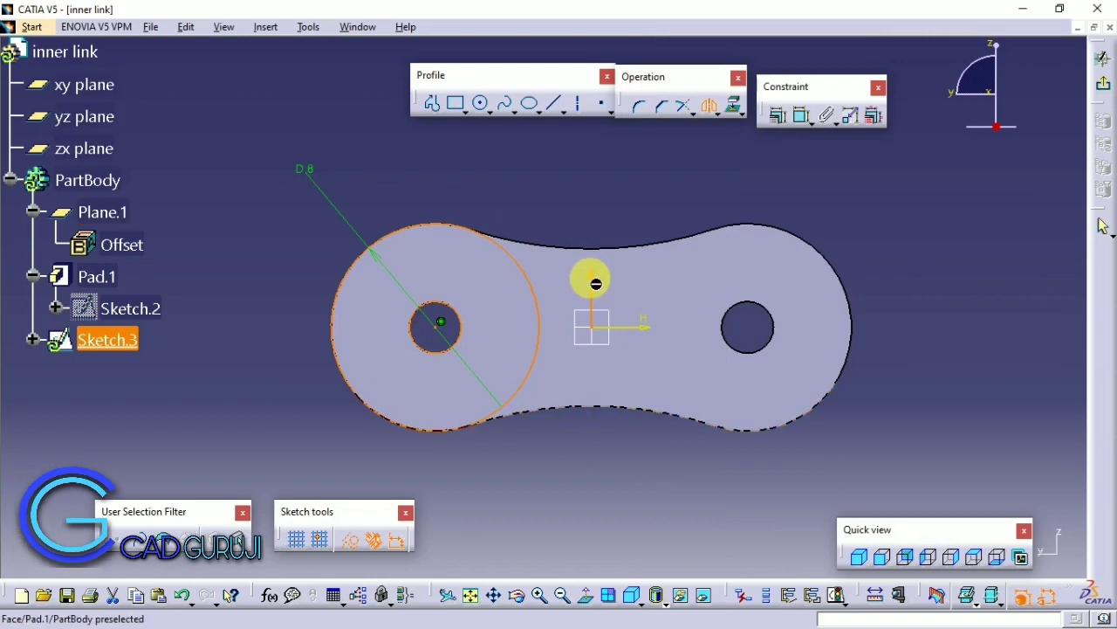
click(605, 342)
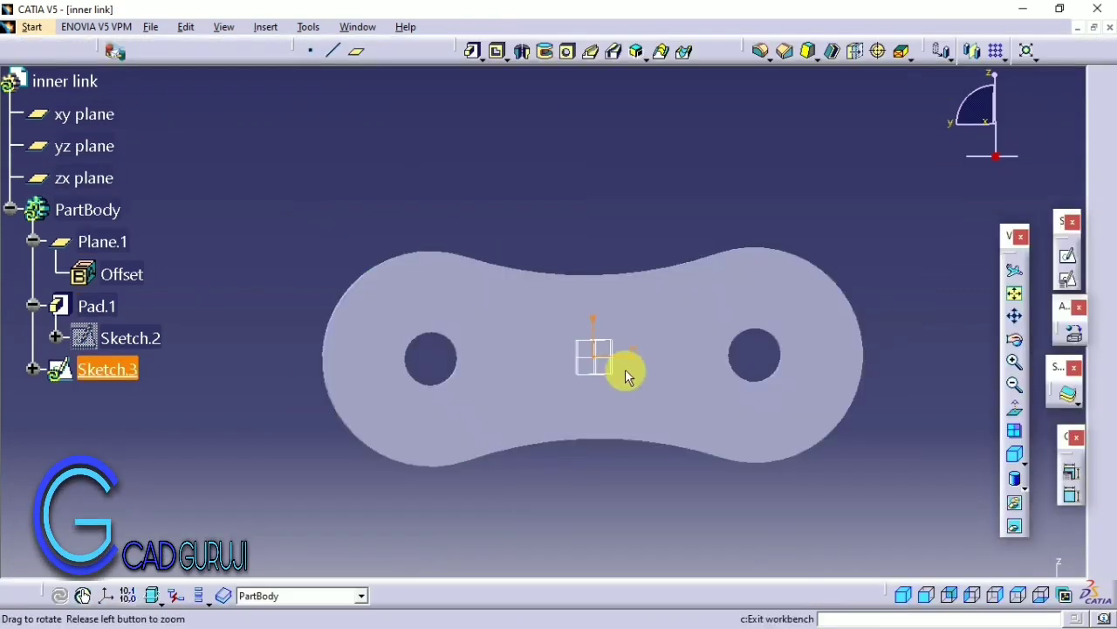
middle_drag(624, 374, 519, 358)
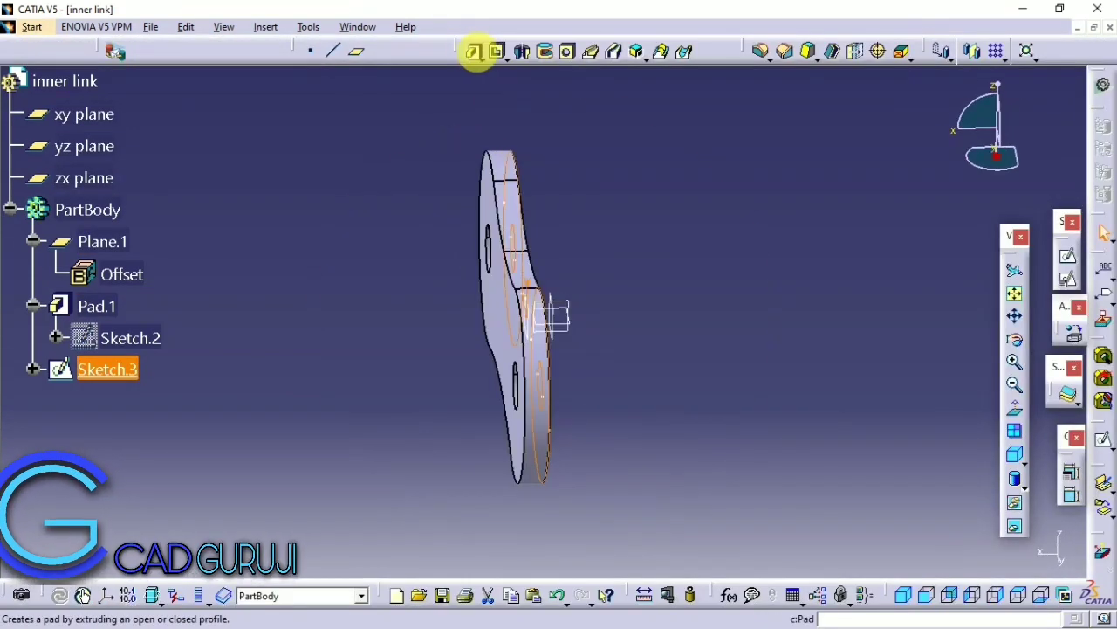
Step: Pad Sketch.3 at default length as Pad.2, then mirror PartBody across the plate face
click(472, 51)
key(Return)
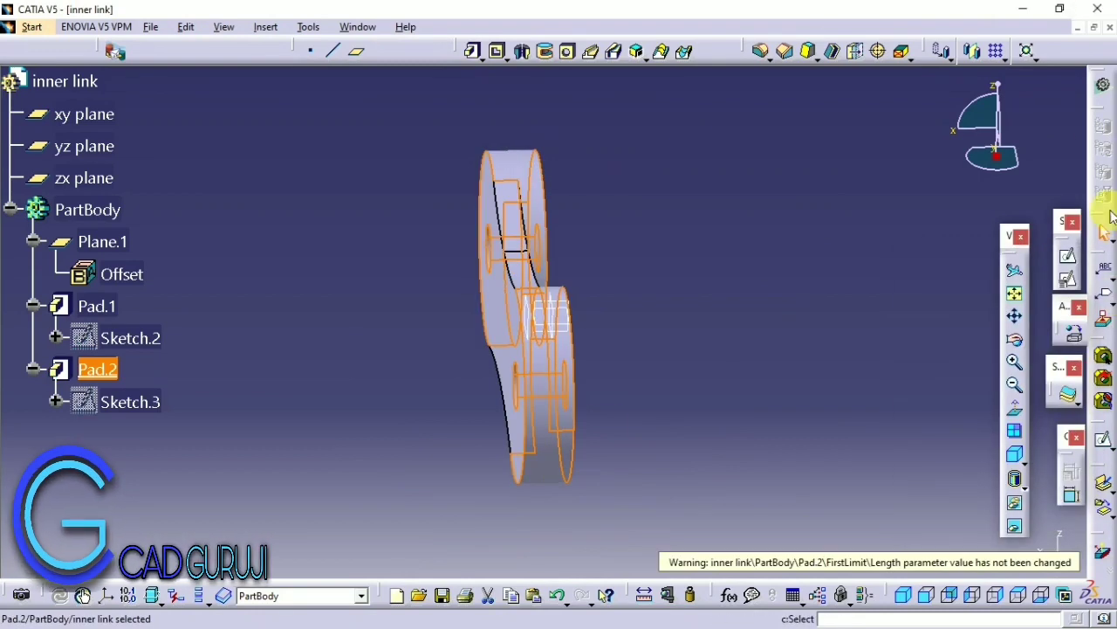
click(88, 210)
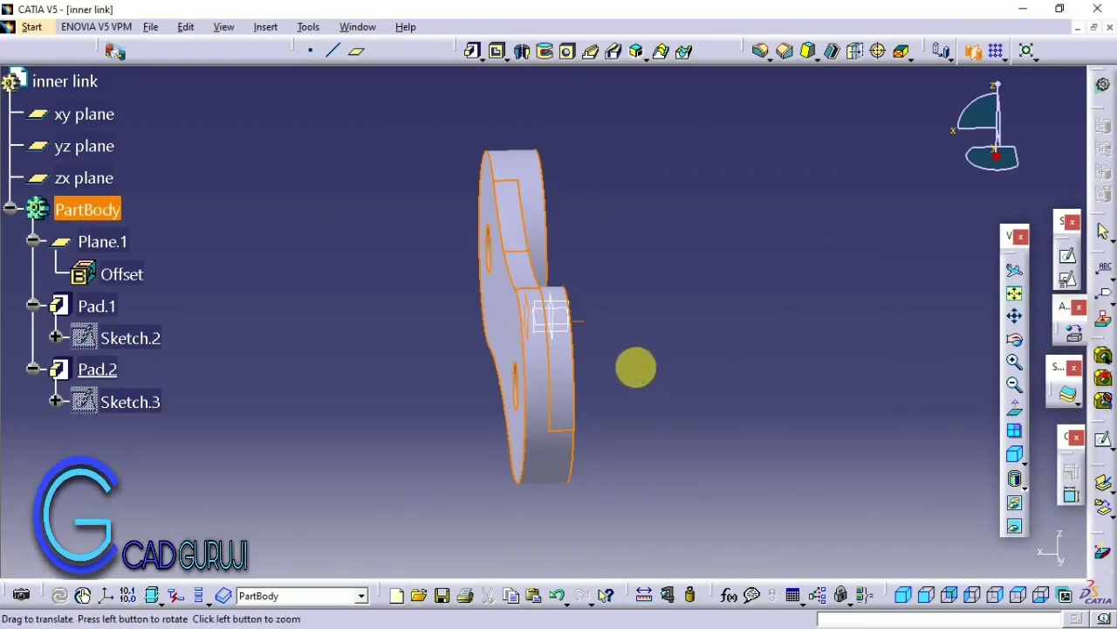
middle_drag(636, 367, 474, 311)
click(474, 312)
click(987, 554)
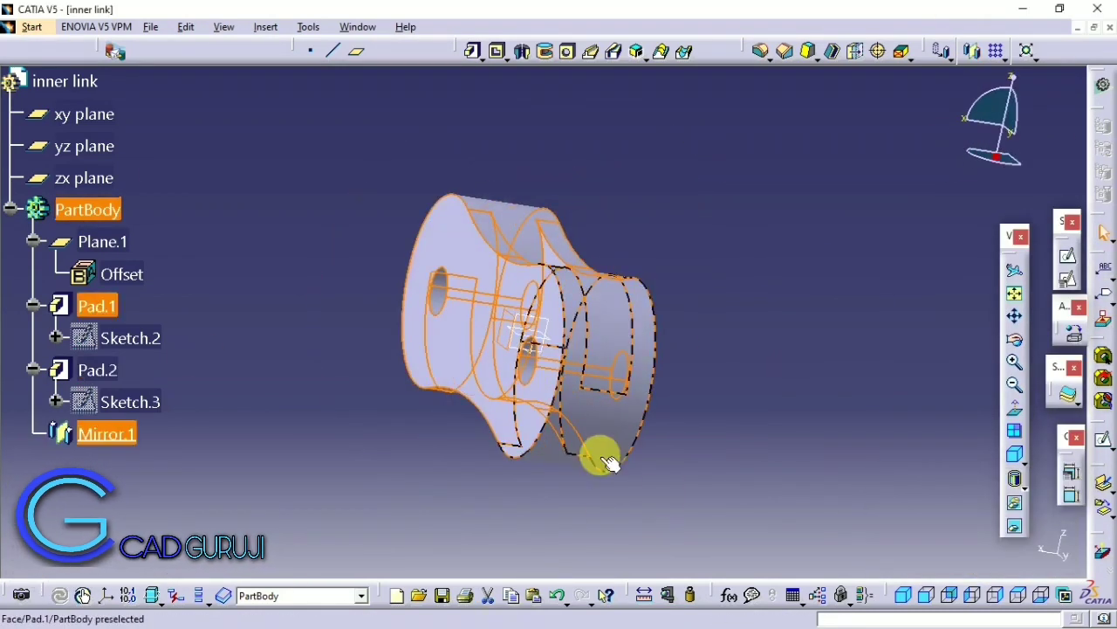
middle_drag(598, 454, 50, 80)
Step: Set PartBody's fill colour to dark red in its Properties
right_click(88, 209)
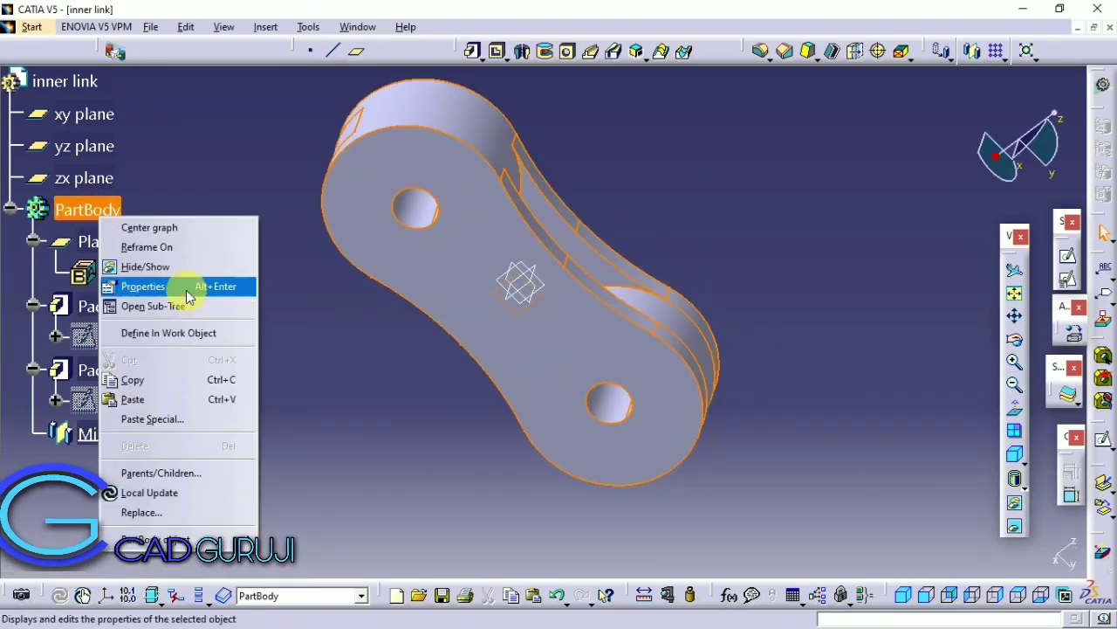
click(170, 287)
click(723, 179)
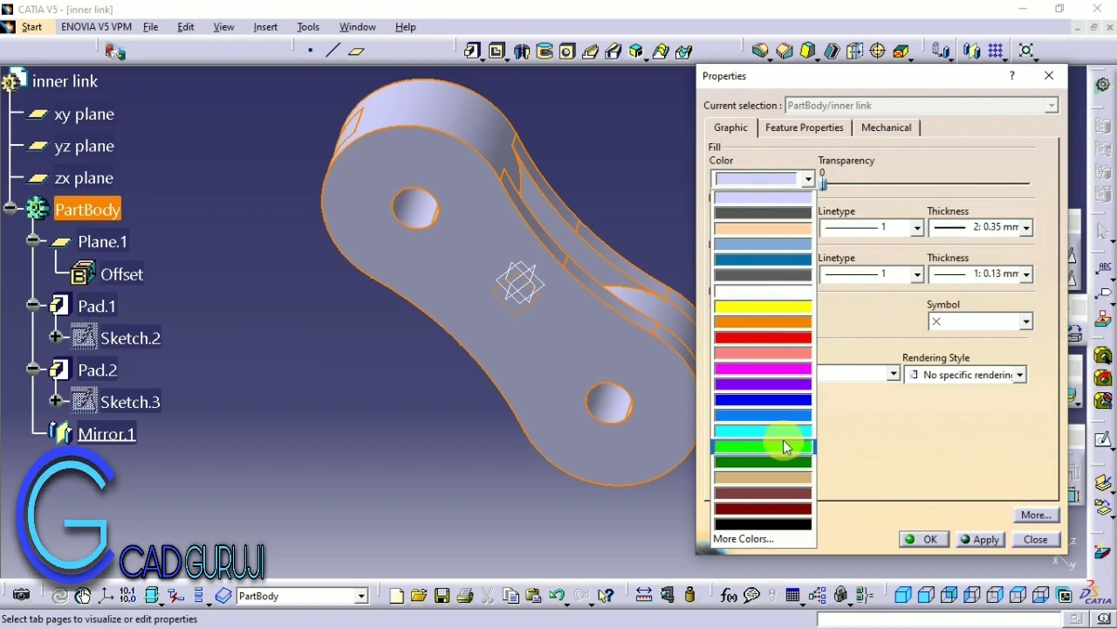
click(770, 479)
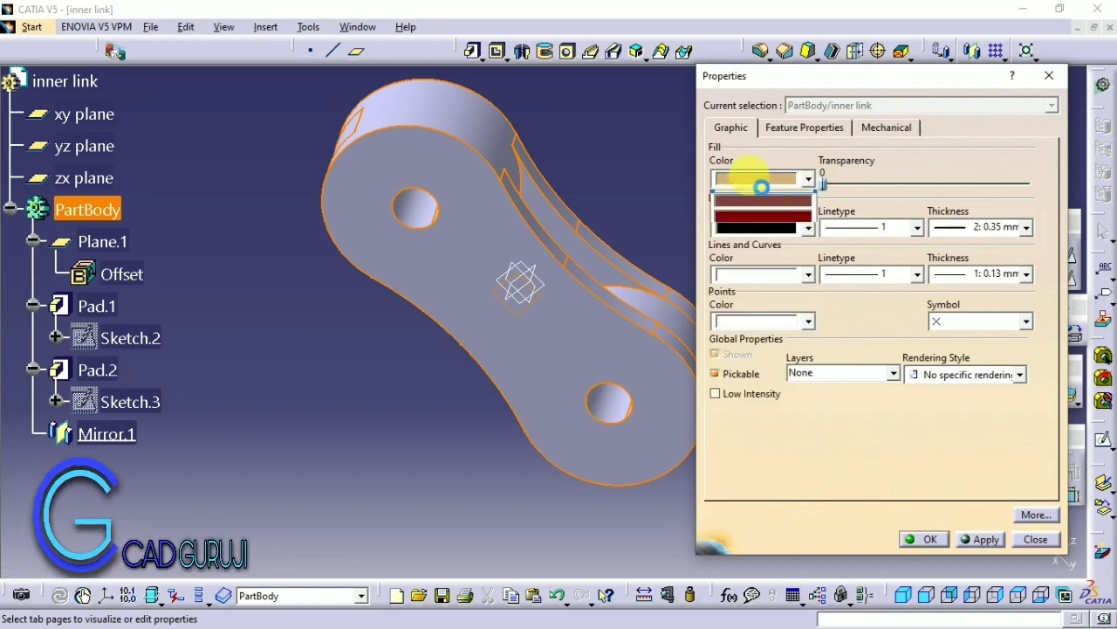
click(757, 499)
click(927, 539)
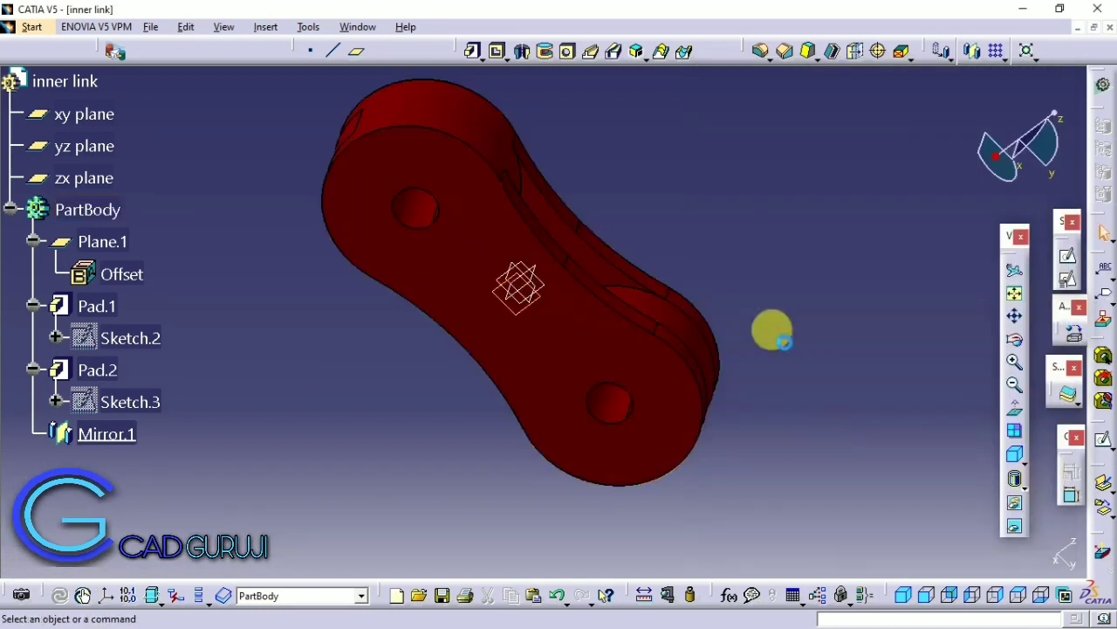
click(419, 309)
Step: Project both hole edges into a new sketch on the plate face
click(1074, 259)
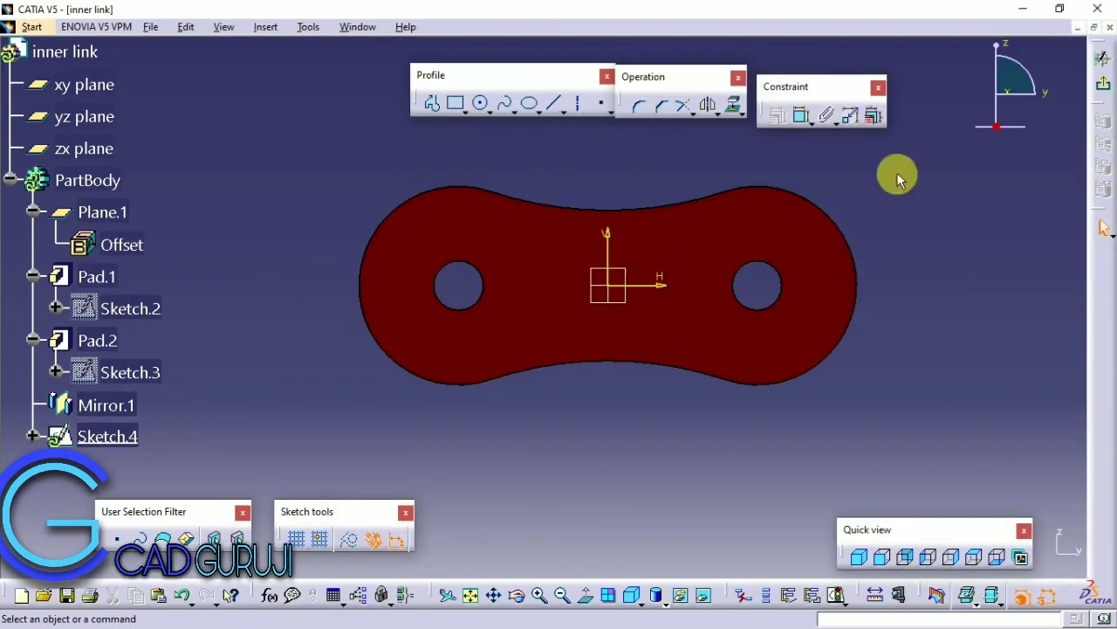
click(1080, 95)
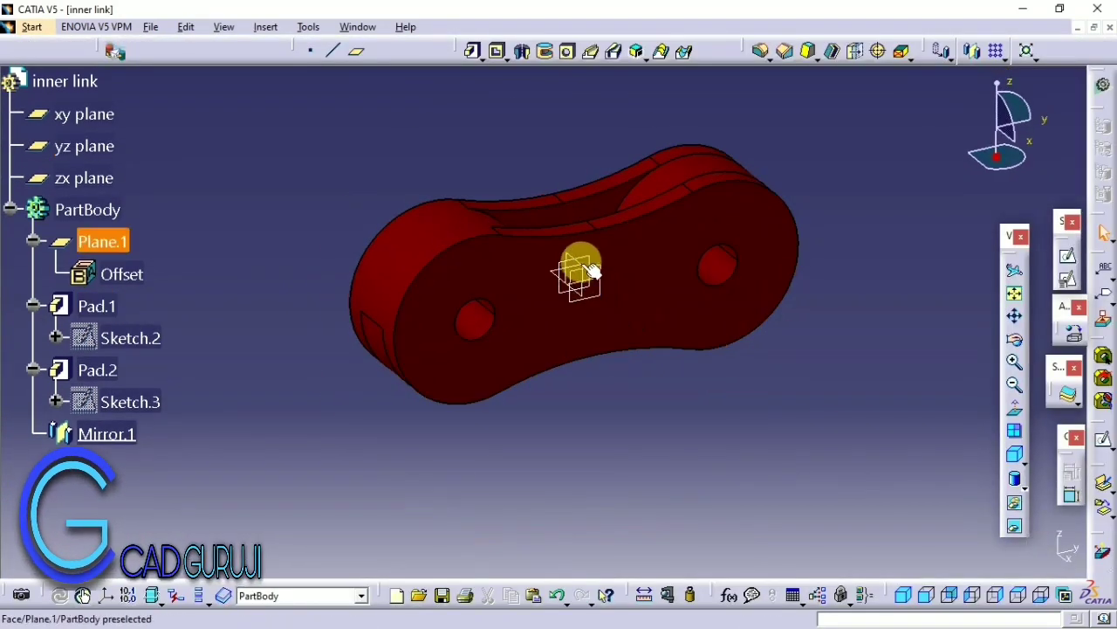
click(1067, 255)
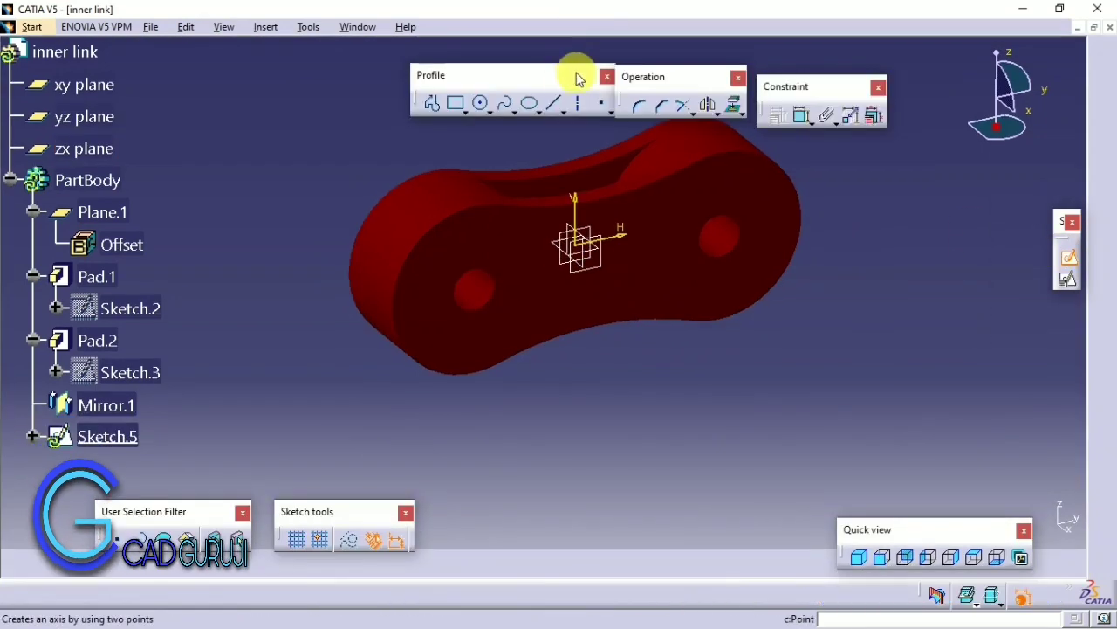
click(460, 277)
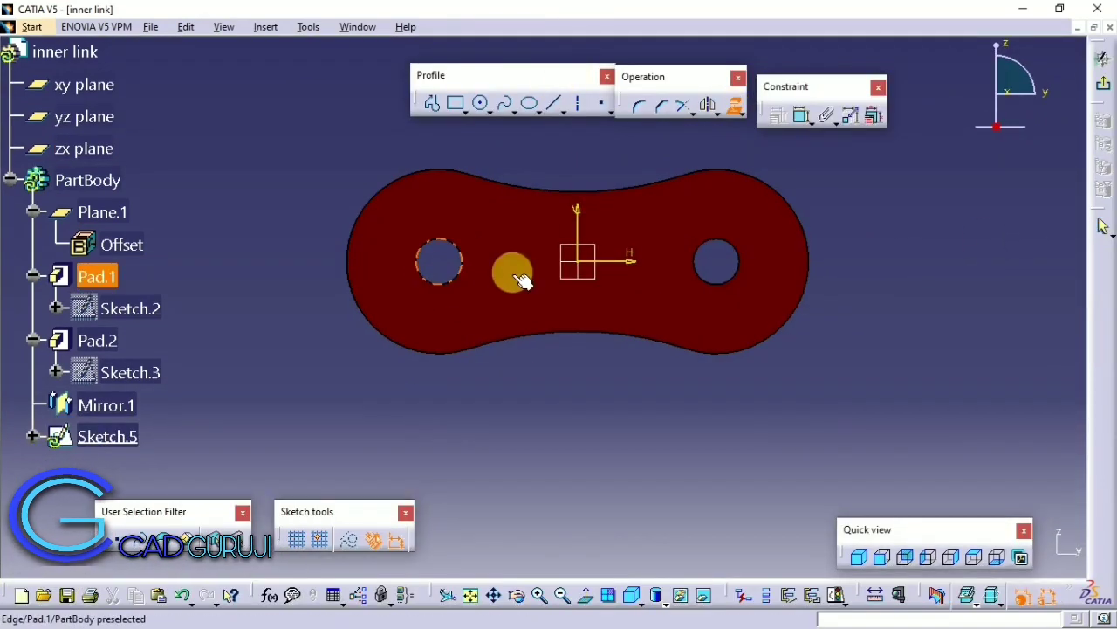
click(738, 271)
click(966, 595)
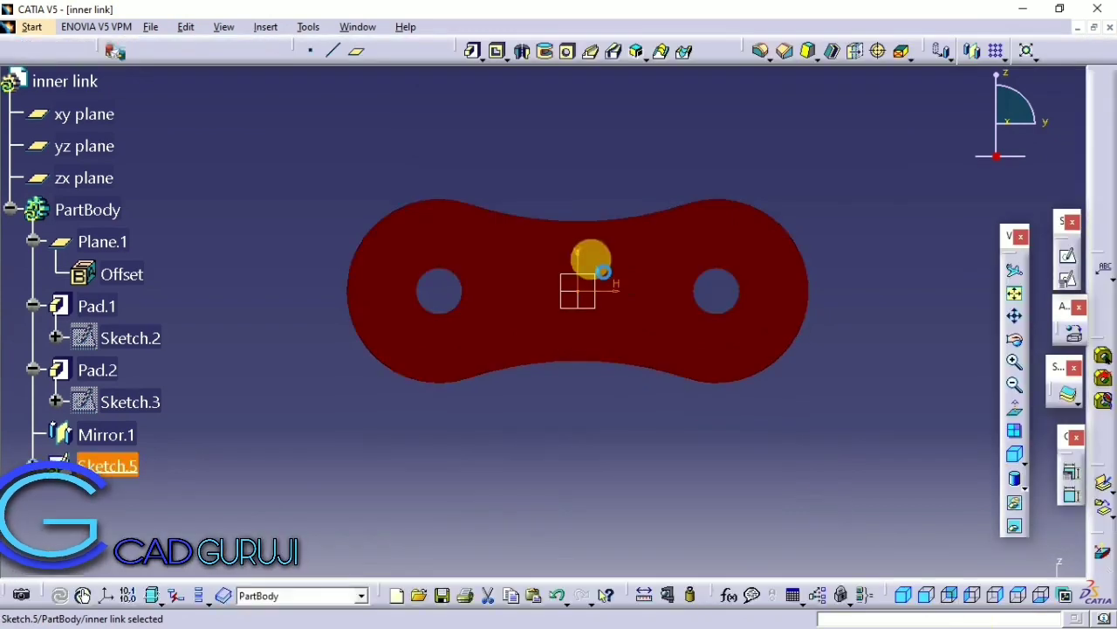
Step: Pad the projected hole outlines 3 mm with mirrored extent as Pad.3
click(474, 51)
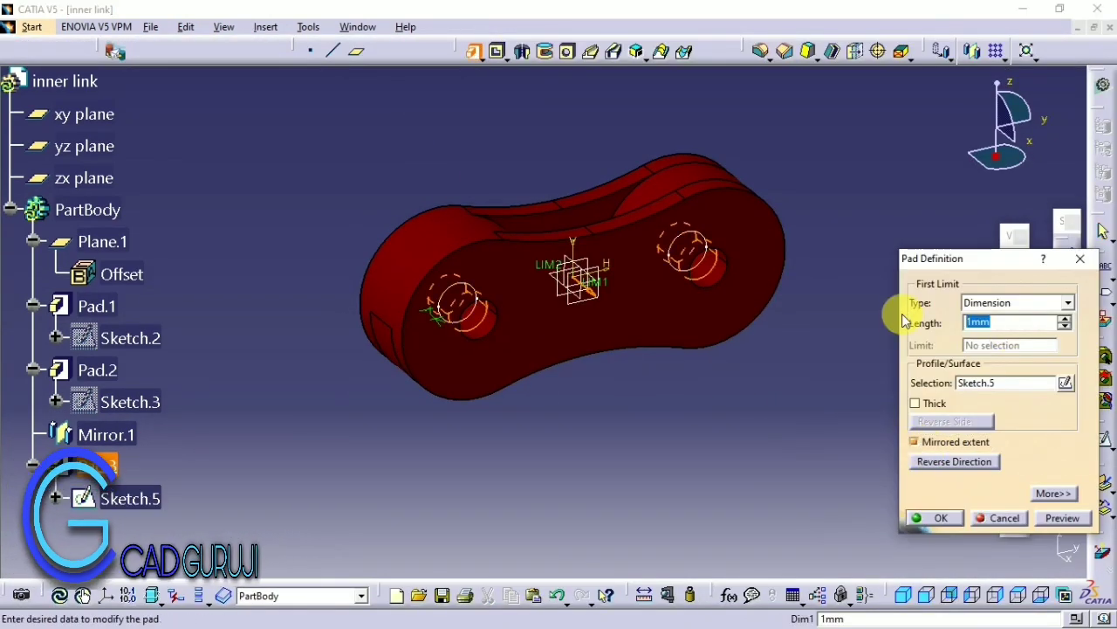
text(5)
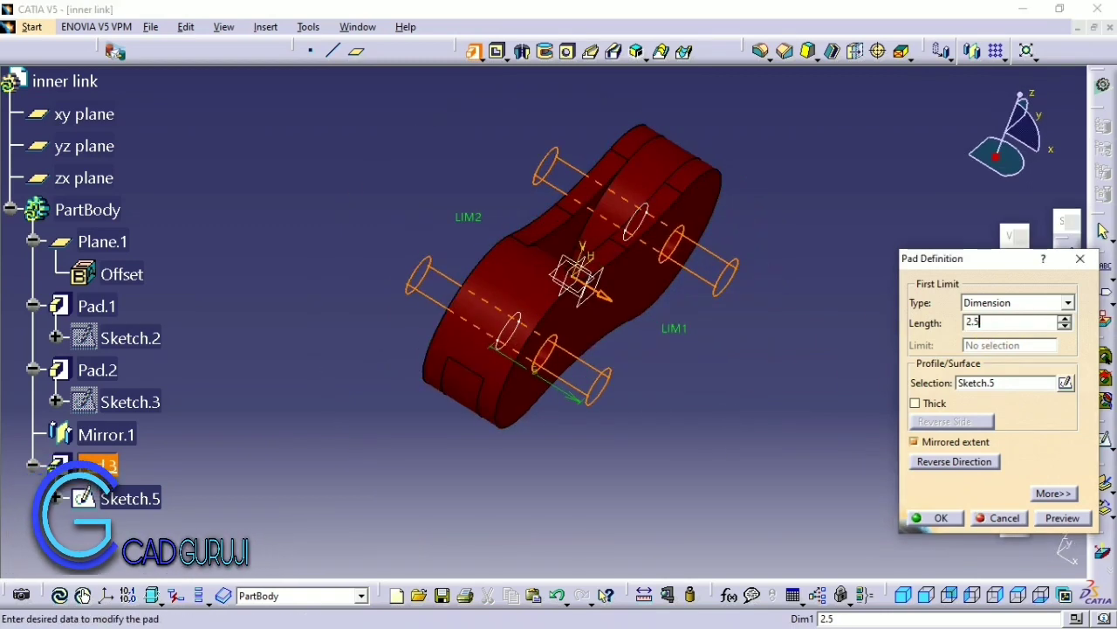
key(Return)
middle_drag(737, 406, 748, 392)
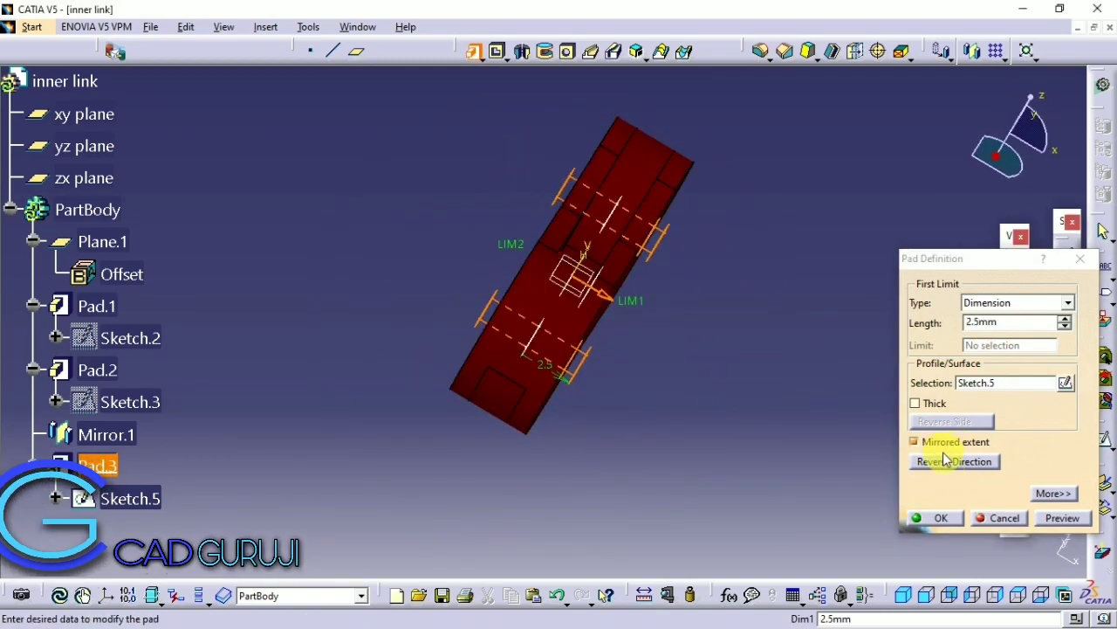
text(3)
key(Return)
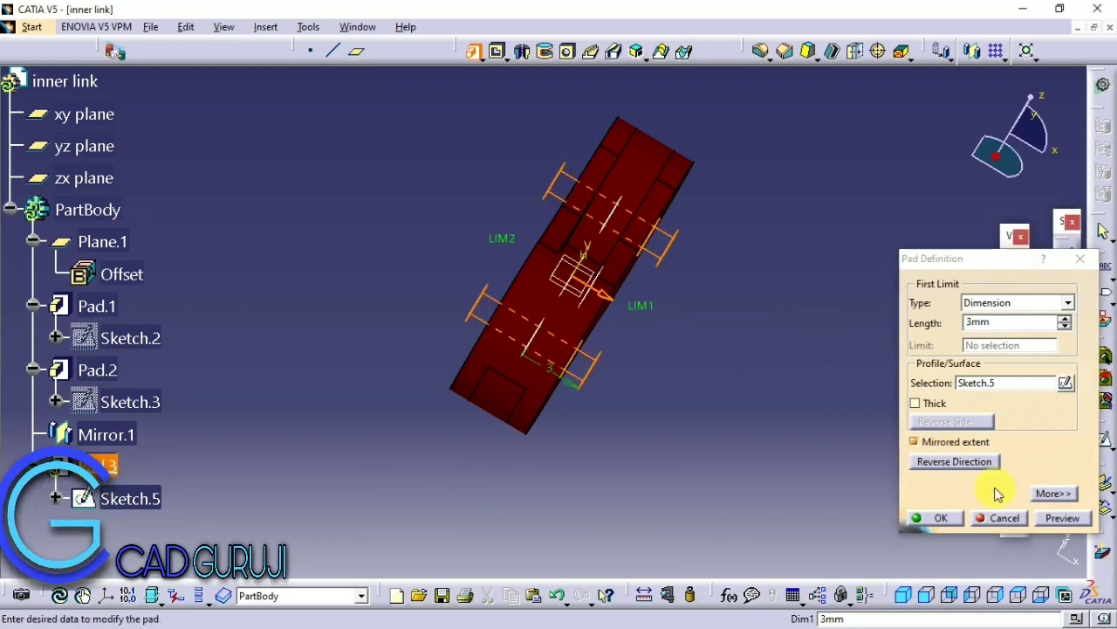
click(932, 518)
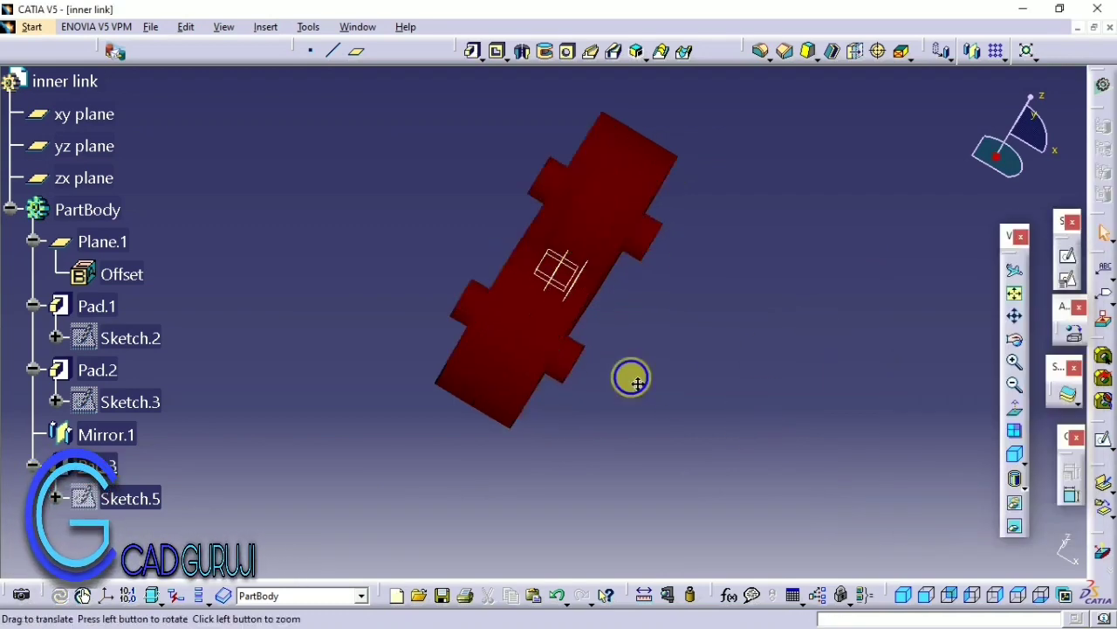
Step: Switch the part display to Shading with Edges
mouse_move(631, 375)
middle_down()
mouse_move(374, 304)
mouse_move(671, 569)
middle_up()
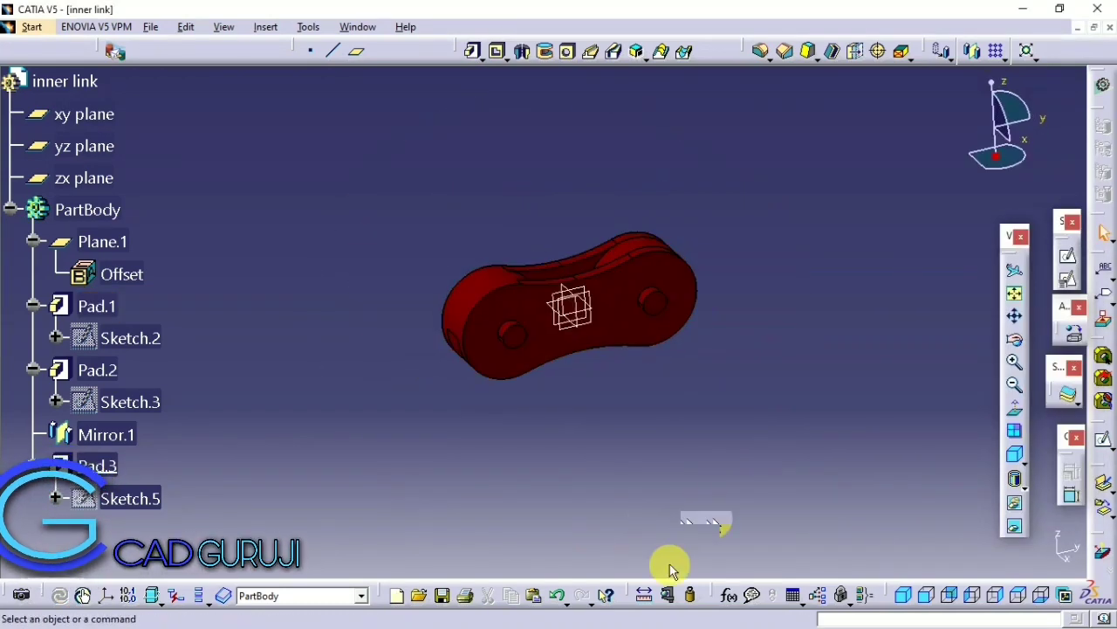
click(1020, 486)
click(1023, 487)
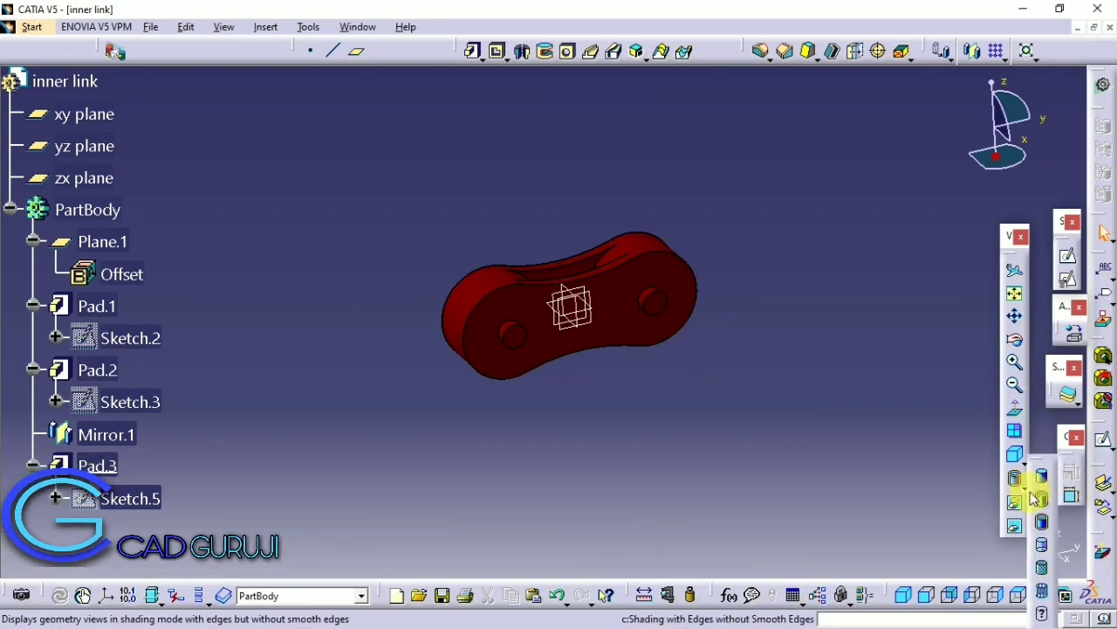
click(1041, 499)
middle_drag(672, 371, 638, 407)
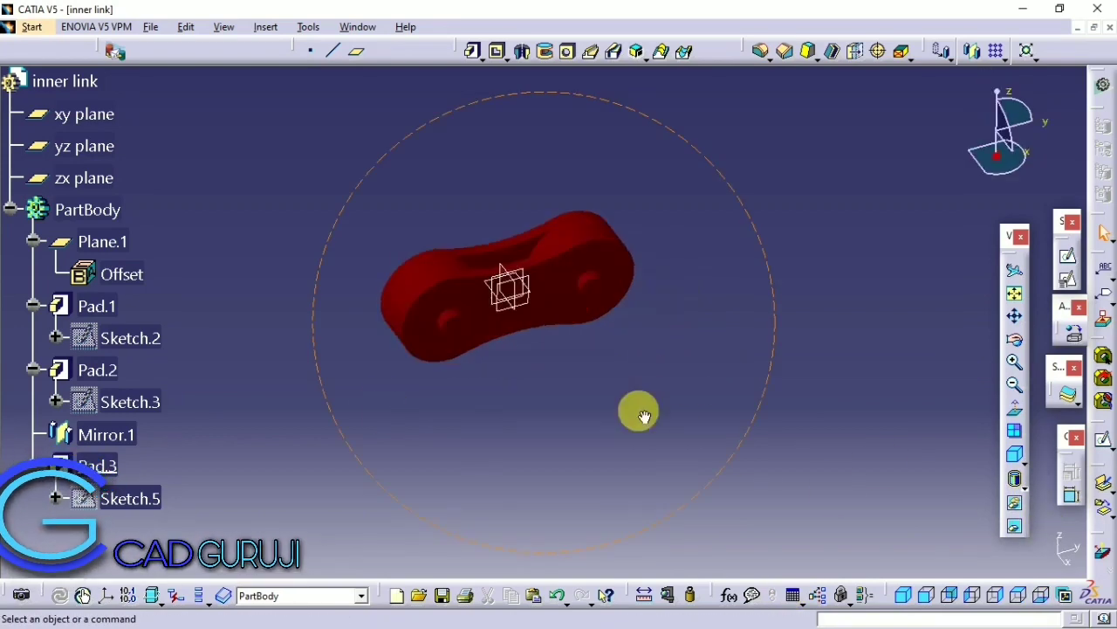
Step: Save the part as inner link.CATPart in the gear cycle project folder
key(ctrl+s)
click(591, 101)
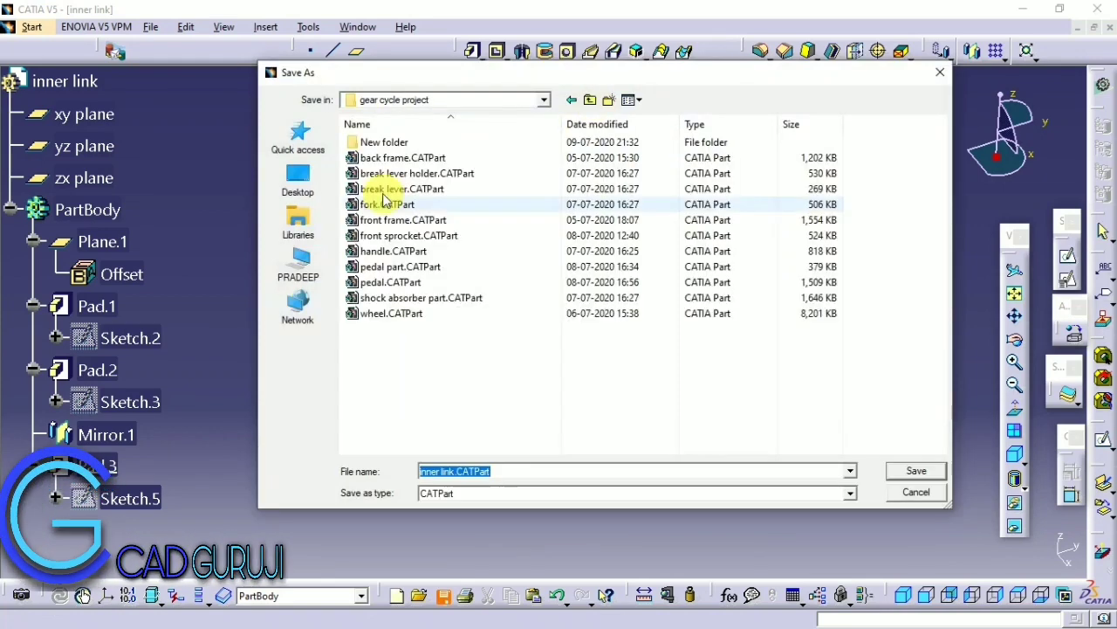
click(914, 476)
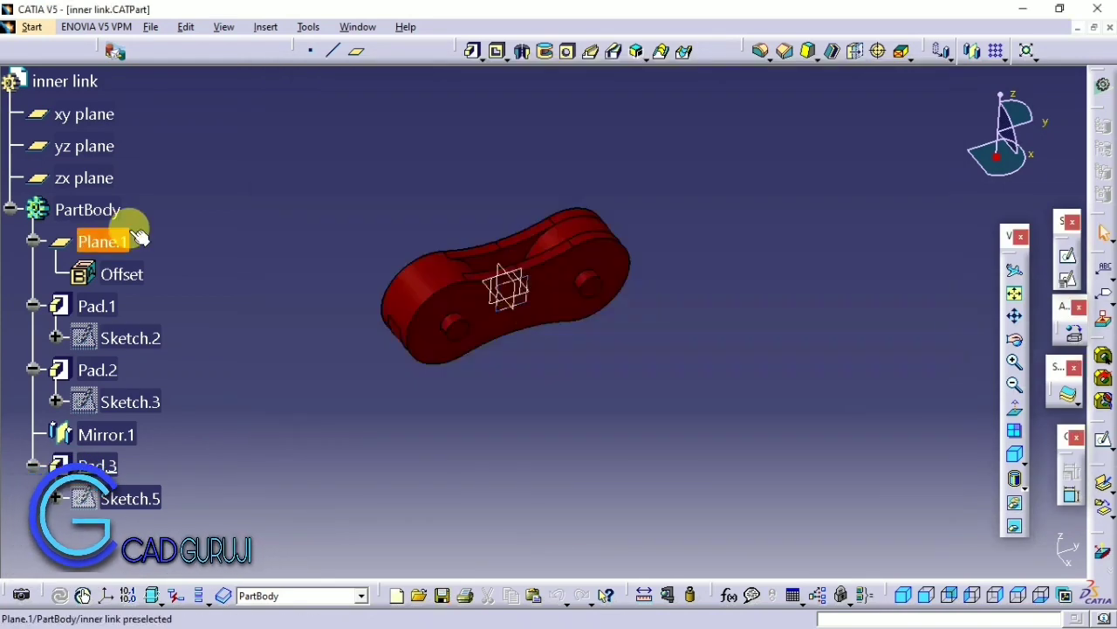
click(31, 27)
Step: Create a Part Design part named 'outer link' and begin a sketch on the yz plane
click(271, 66)
text(outer link)
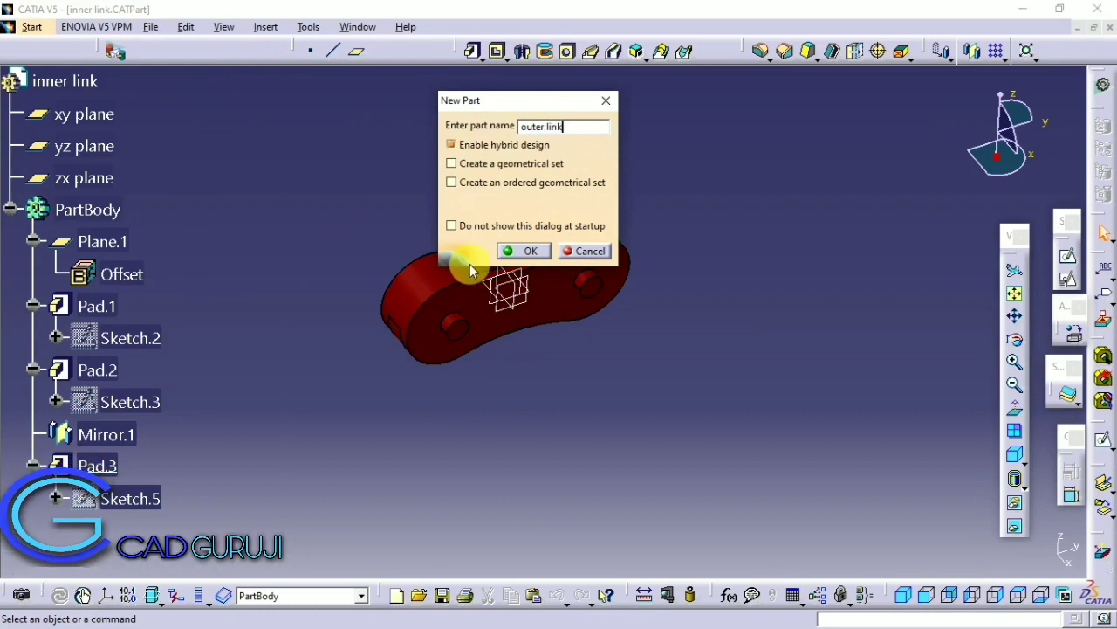
key(Return)
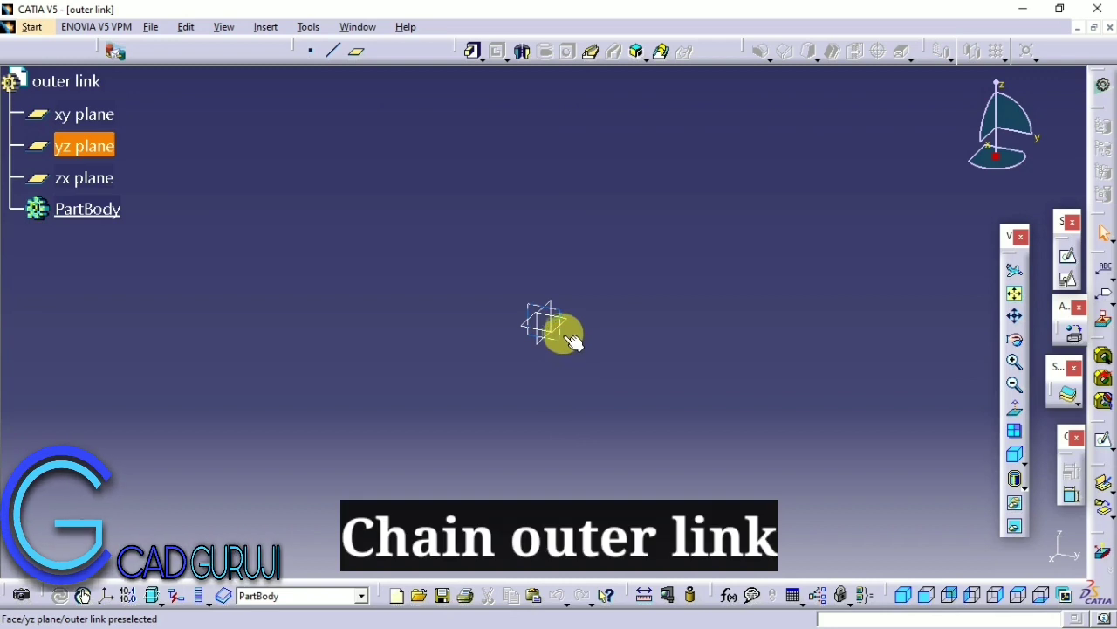
click(1068, 260)
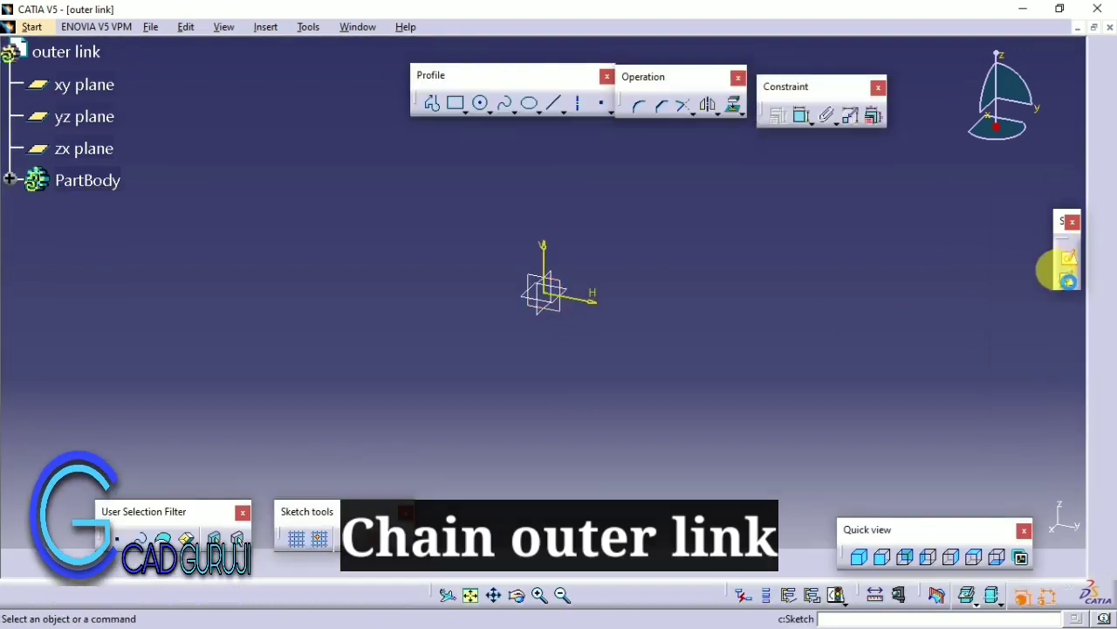
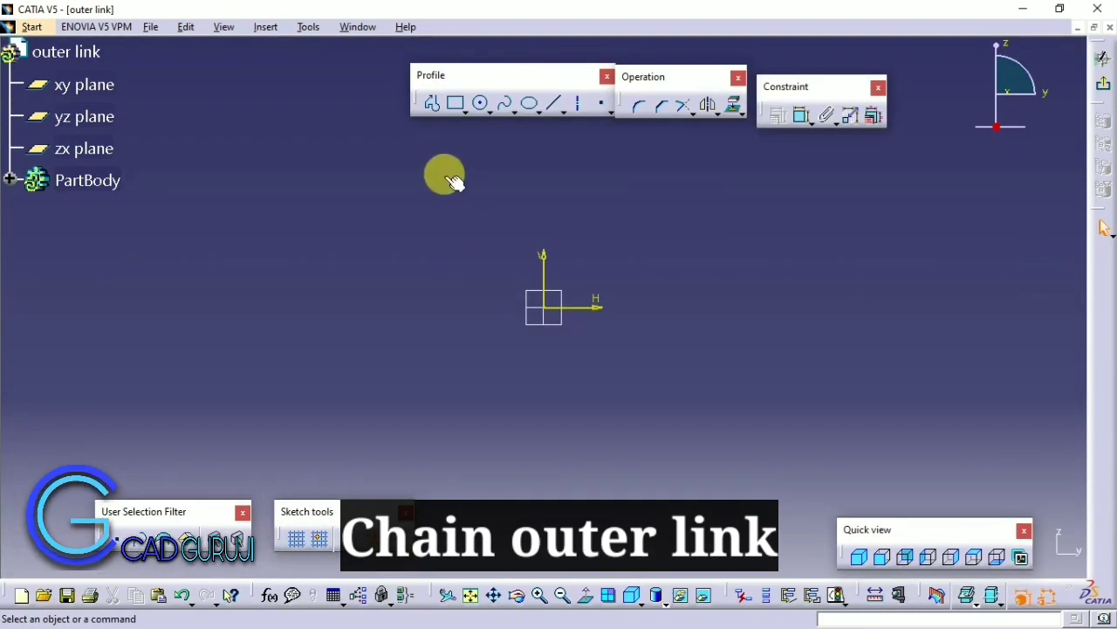
Step: Place a small circle beside the origin and draw a large open arc around it
click(513, 305)
click(491, 110)
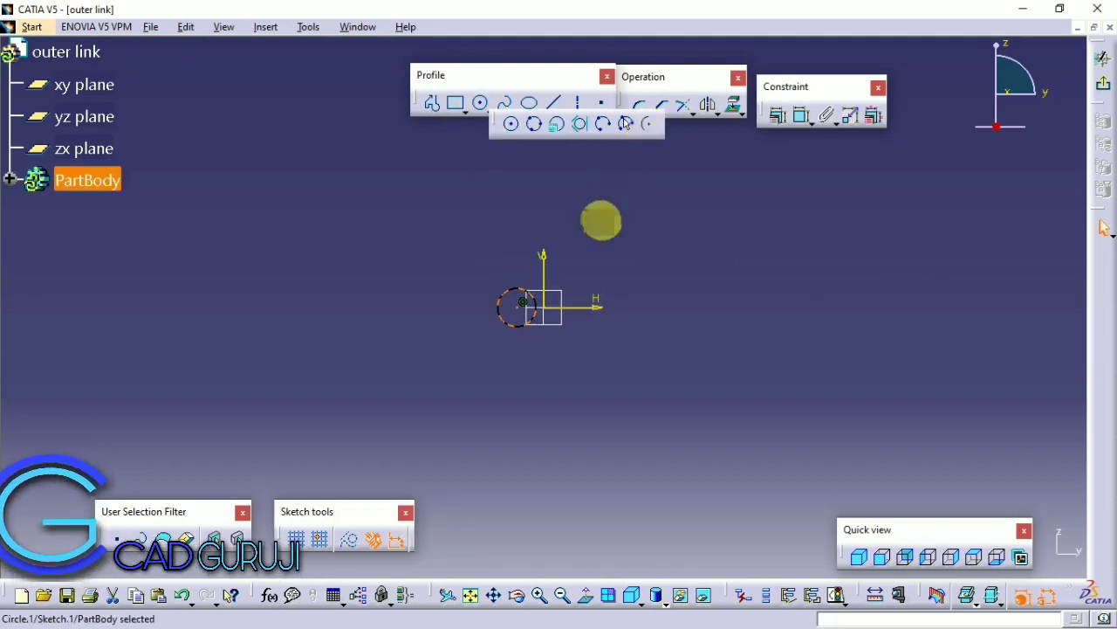
click(647, 123)
click(531, 262)
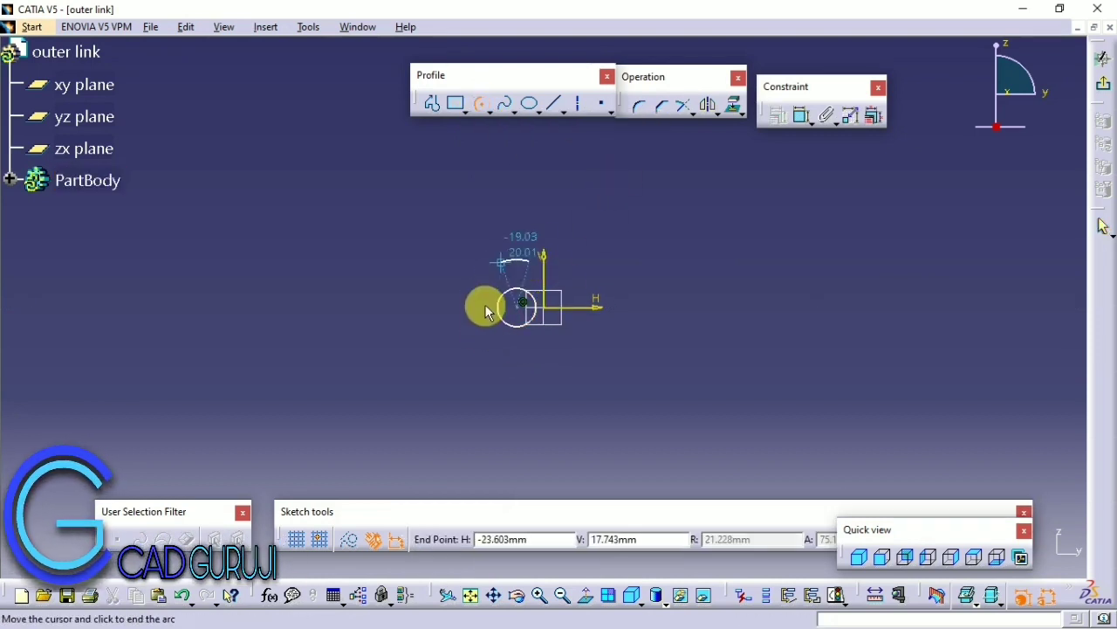
click(530, 353)
Step: Draw a connecting arc from the outer arc to the vertical axis, reshaping it to meet the outer arc
click(481, 103)
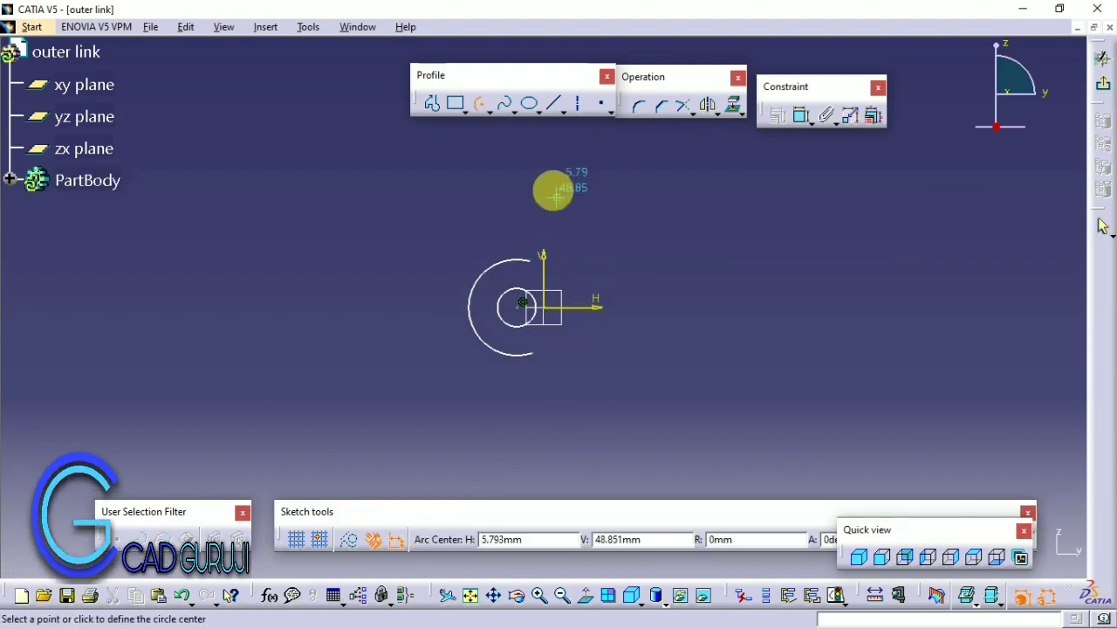
click(544, 182)
click(516, 257)
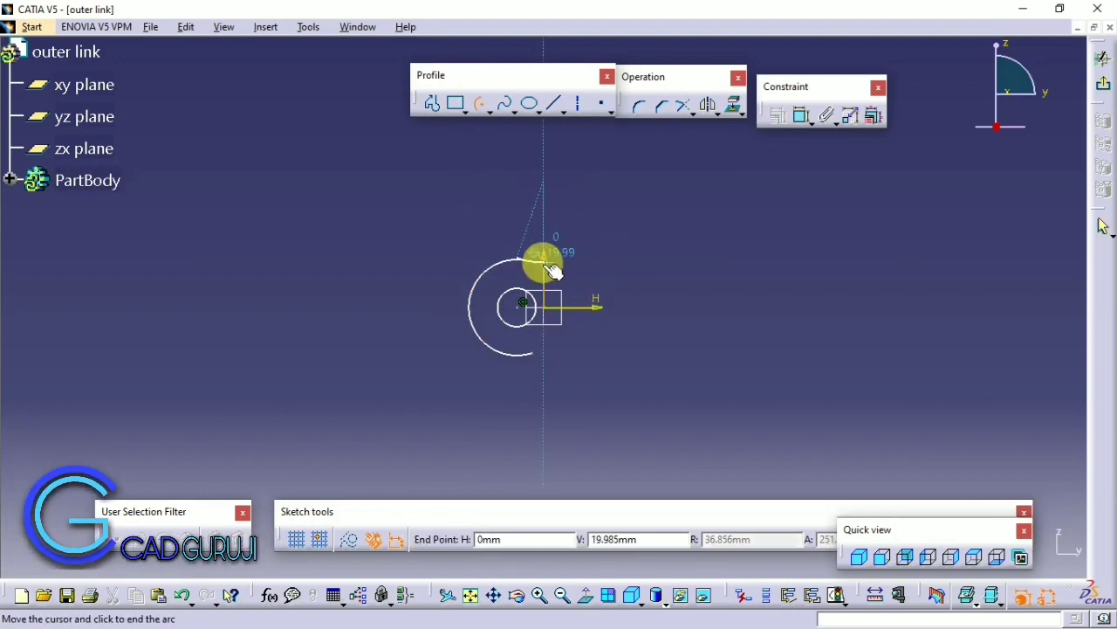
click(543, 259)
click(801, 117)
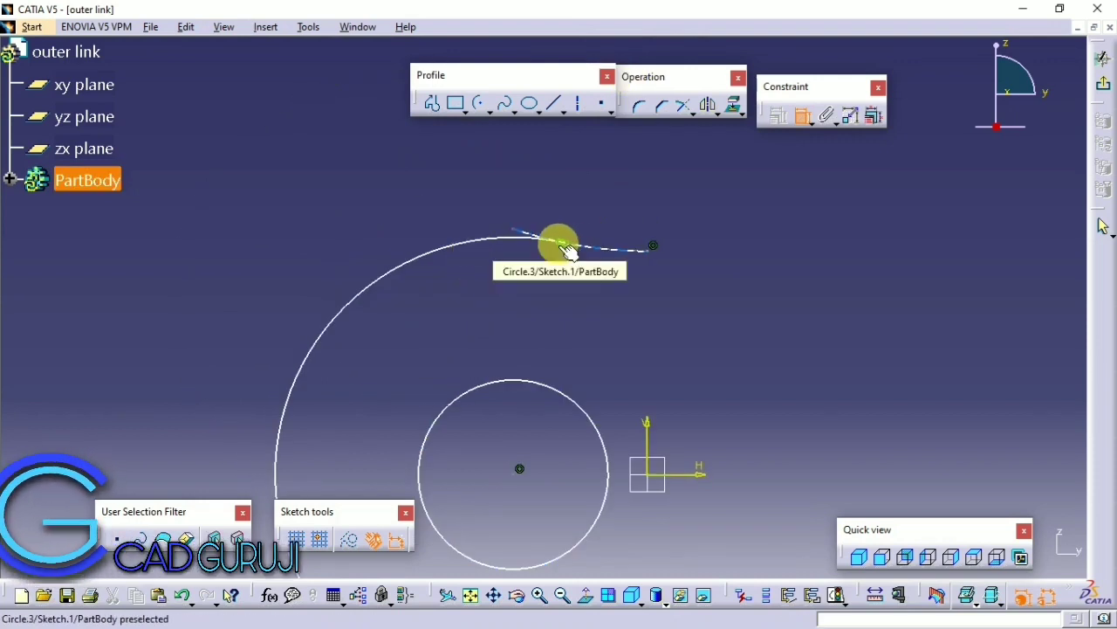
drag(525, 236, 586, 244)
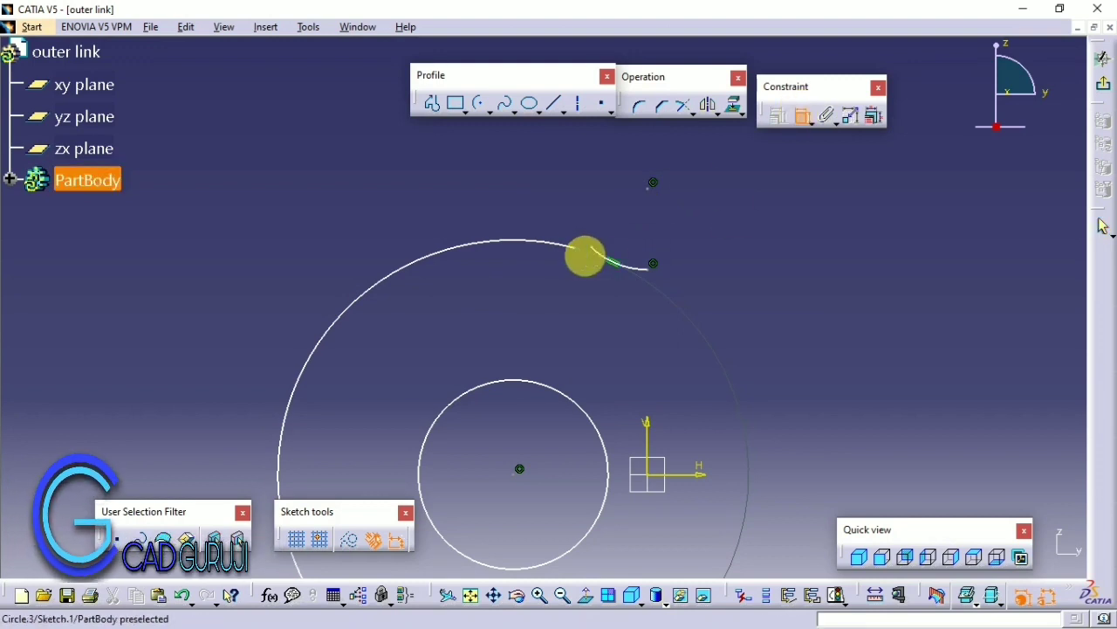
Step: Dimension the outer arc to radius 4 and the small hole to diameter 2
right_click(587, 209)
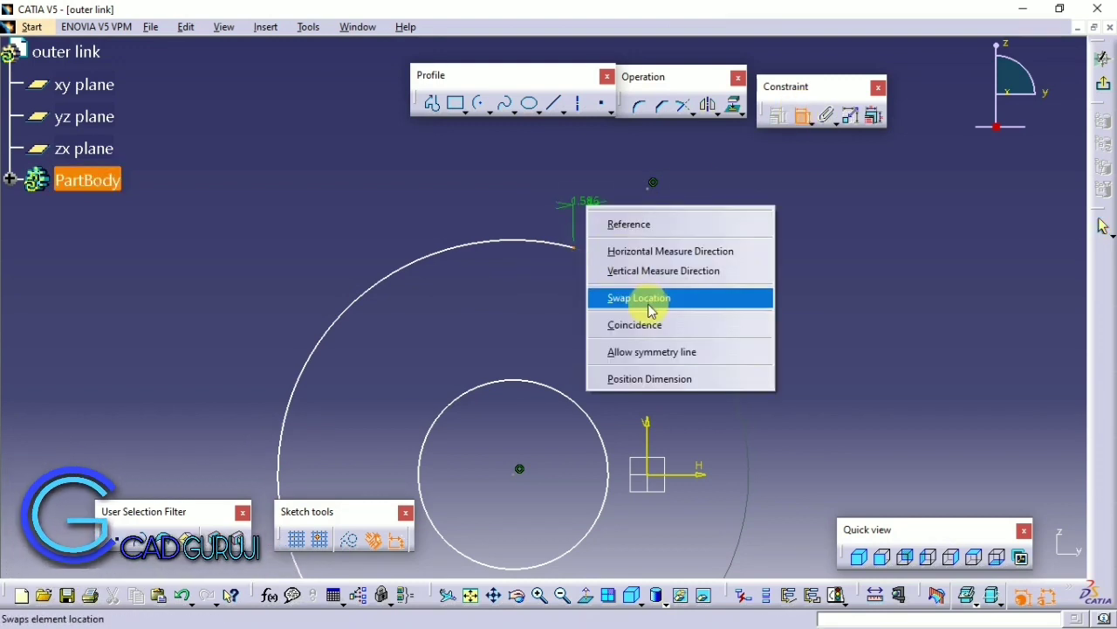
click(648, 307)
middle_drag(519, 239, 527, 267)
double_click(415, 229)
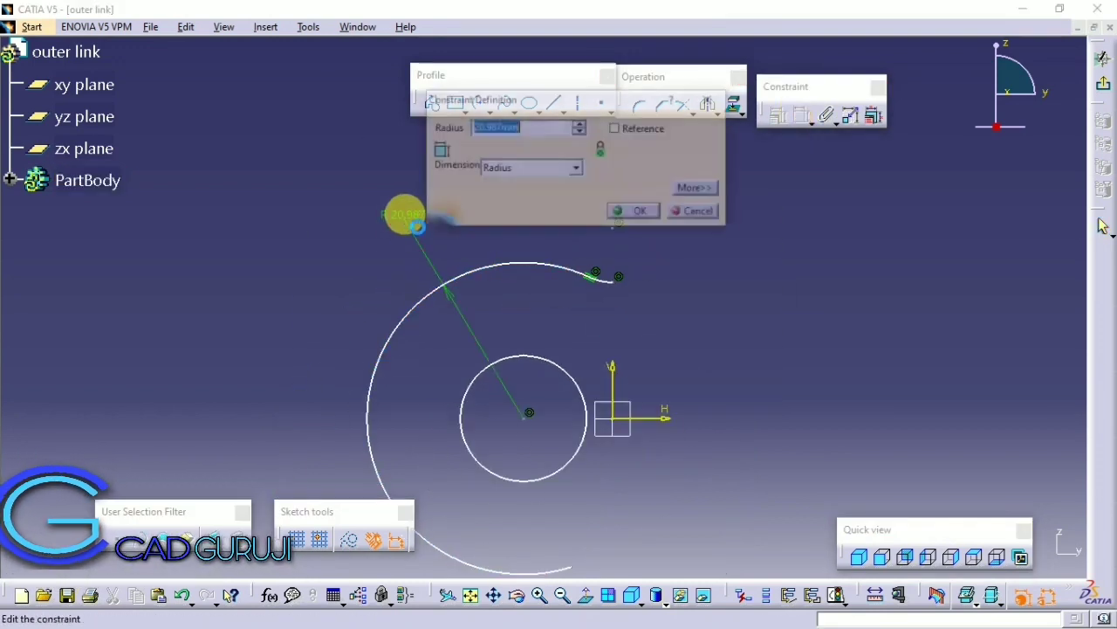
text(4)
key(Return)
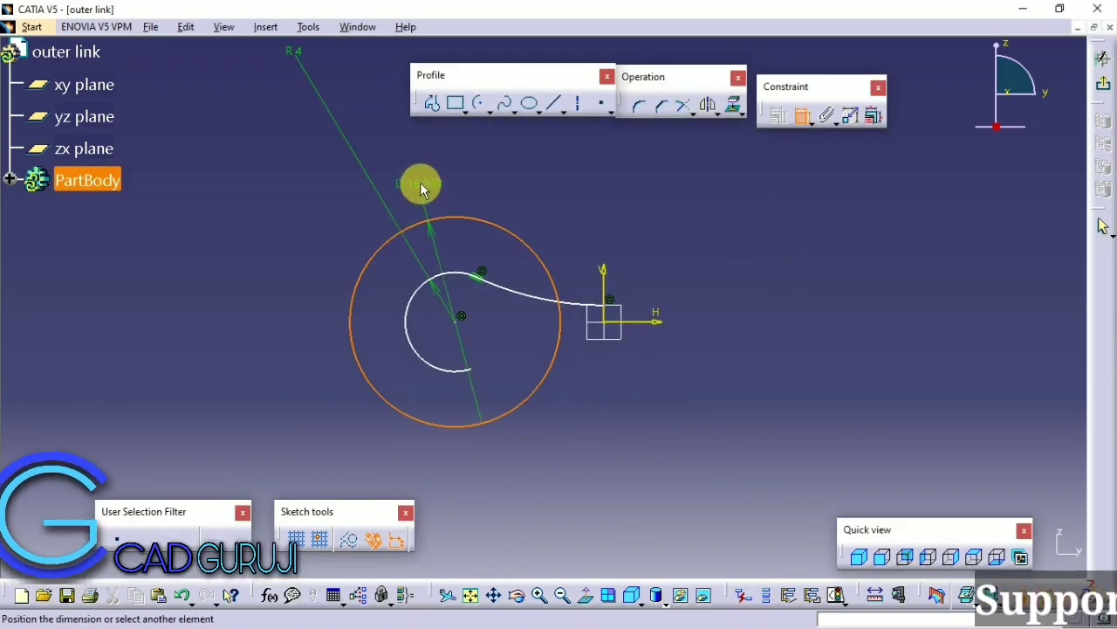
double_click(425, 183)
text(2)
key(Return)
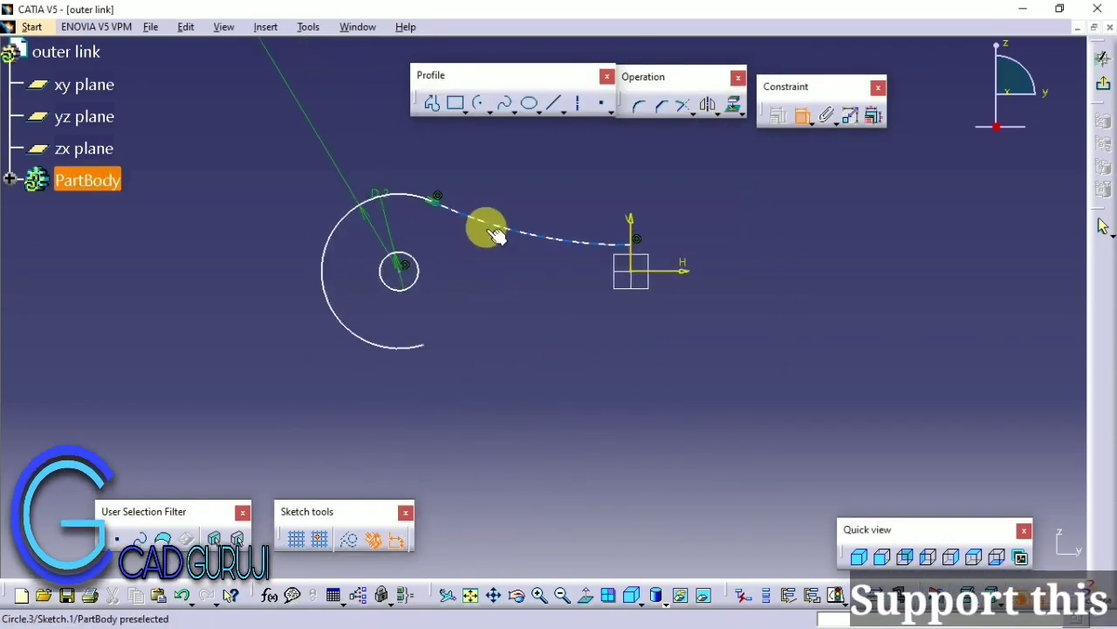
Step: Set the connecting arc to R15 and the hole centre 6 mm from the vertical axis
double_click(526, 184)
text(15)
key(Return)
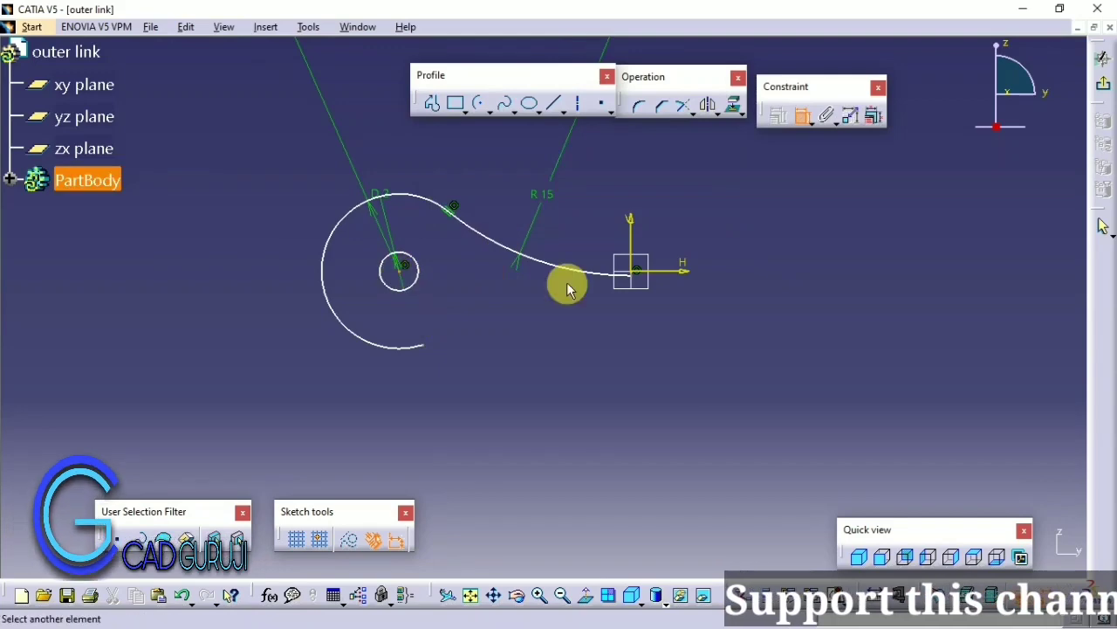
double_click(562, 338)
text(6)
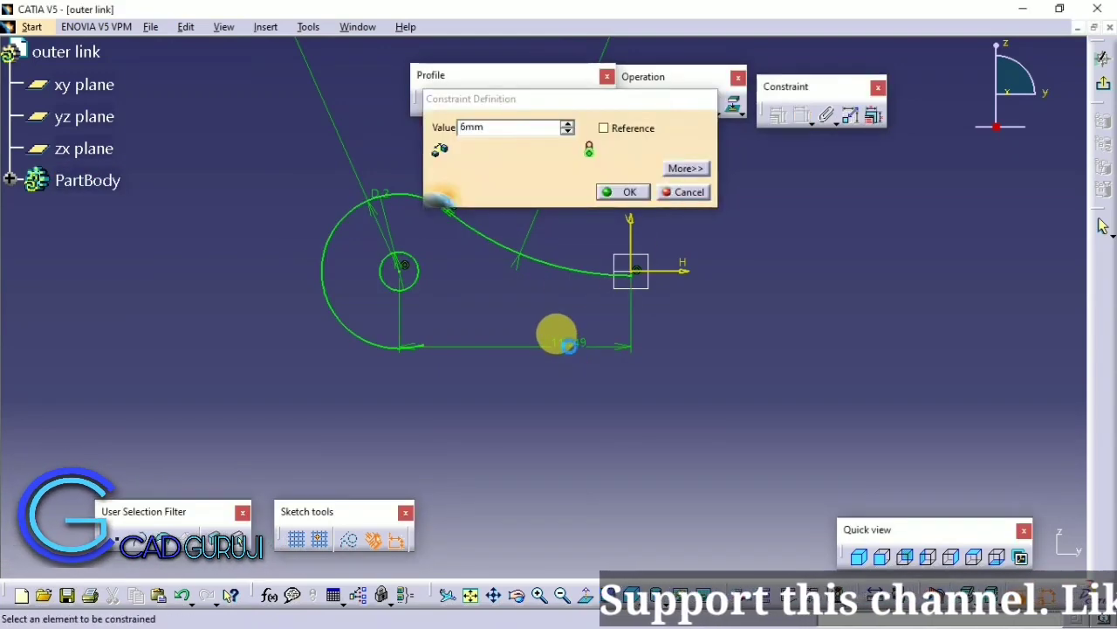
key(Return)
middle_drag(554, 330, 548, 275)
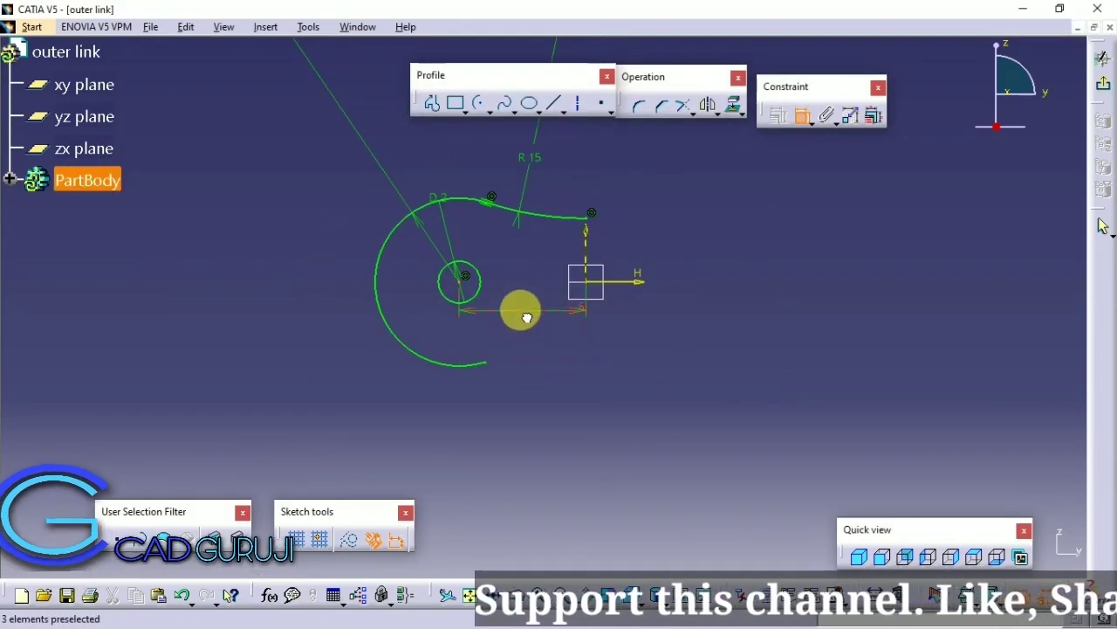
mouse_move(575, 315)
middle_down()
mouse_move(421, 206)
mouse_move(511, 180)
mouse_move(507, 237)
middle_up()
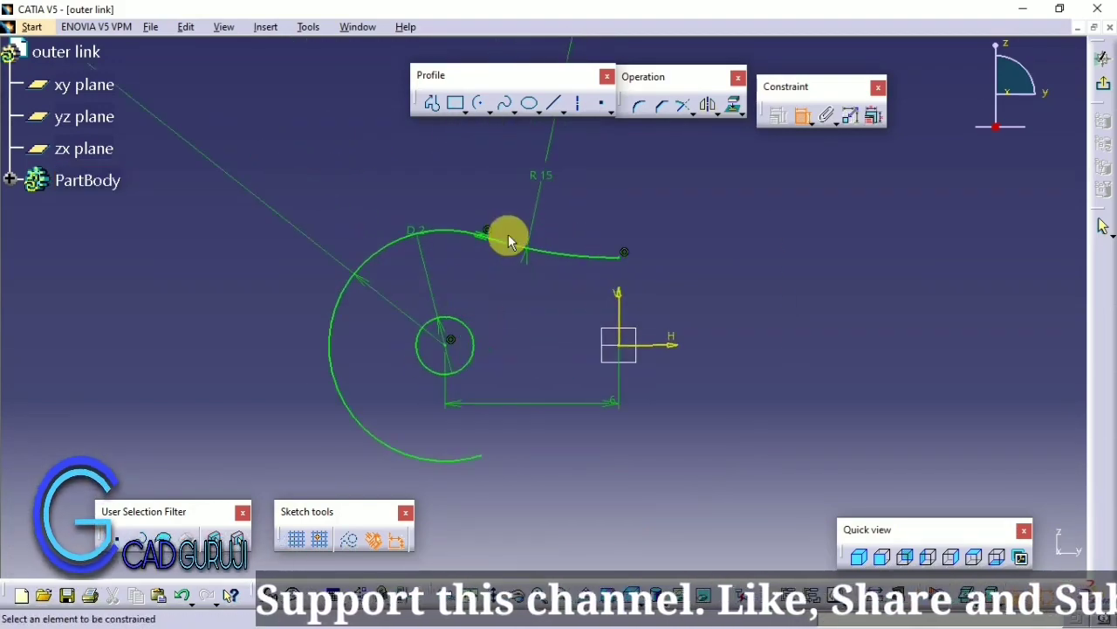
click(554, 256)
Step: Mirror the upper connecting curve about the H axis and trim the extra outer arc
click(708, 105)
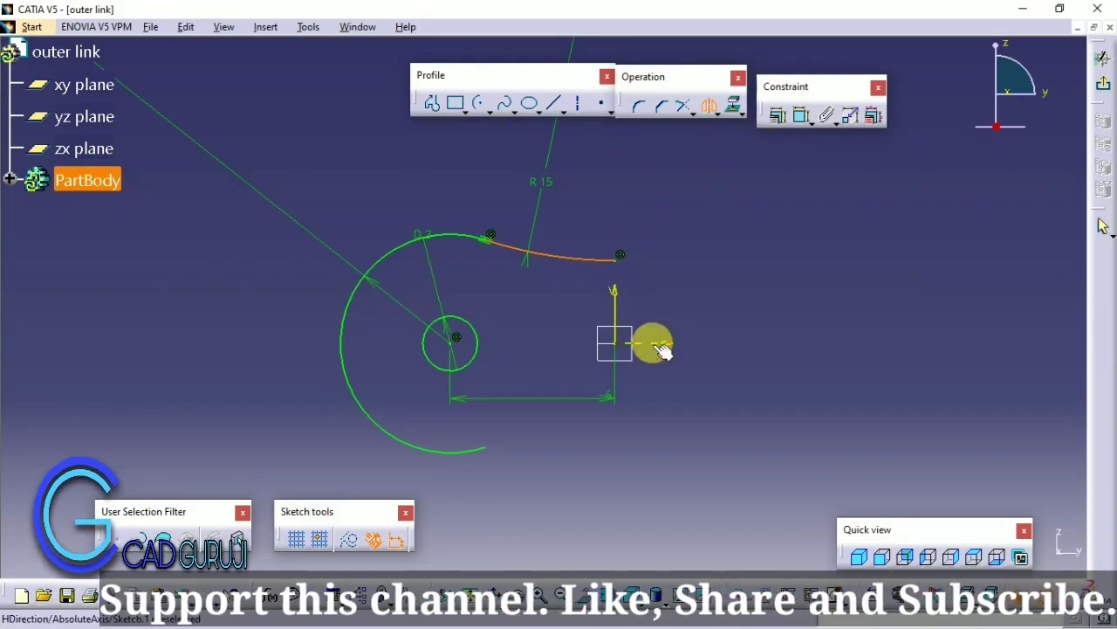
click(653, 342)
mouse_move(637, 461)
middle_down()
mouse_move(531, 379)
mouse_move(512, 399)
mouse_move(611, 218)
middle_up()
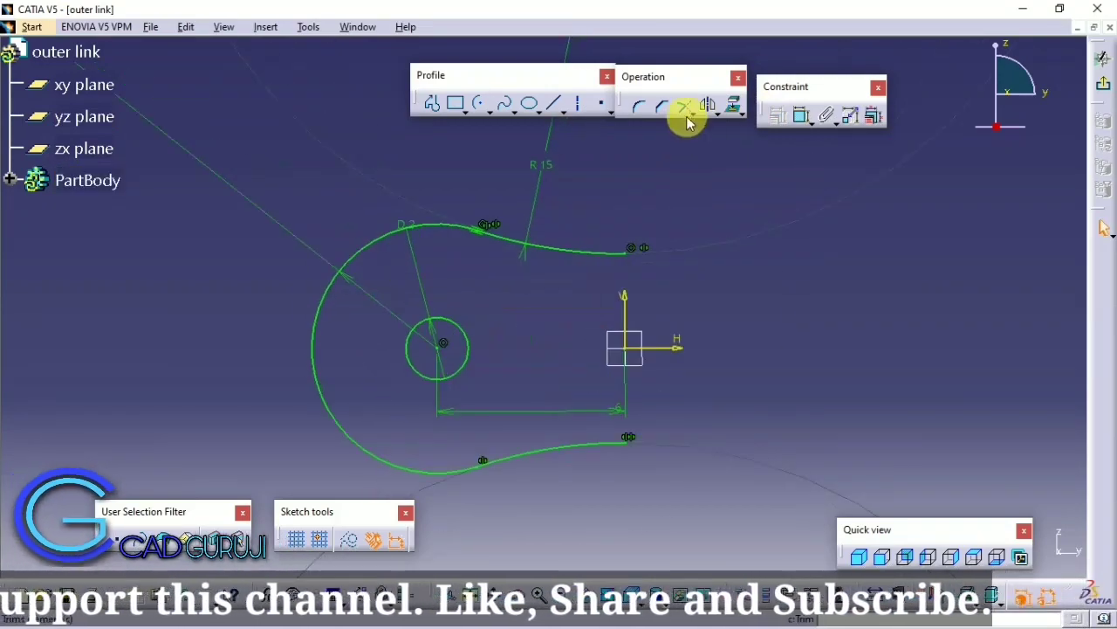
click(683, 106)
click(425, 463)
Step: Mirror the whole left-half profile about the V axis and exit the sketcher
middle_drag(456, 349, 494, 349)
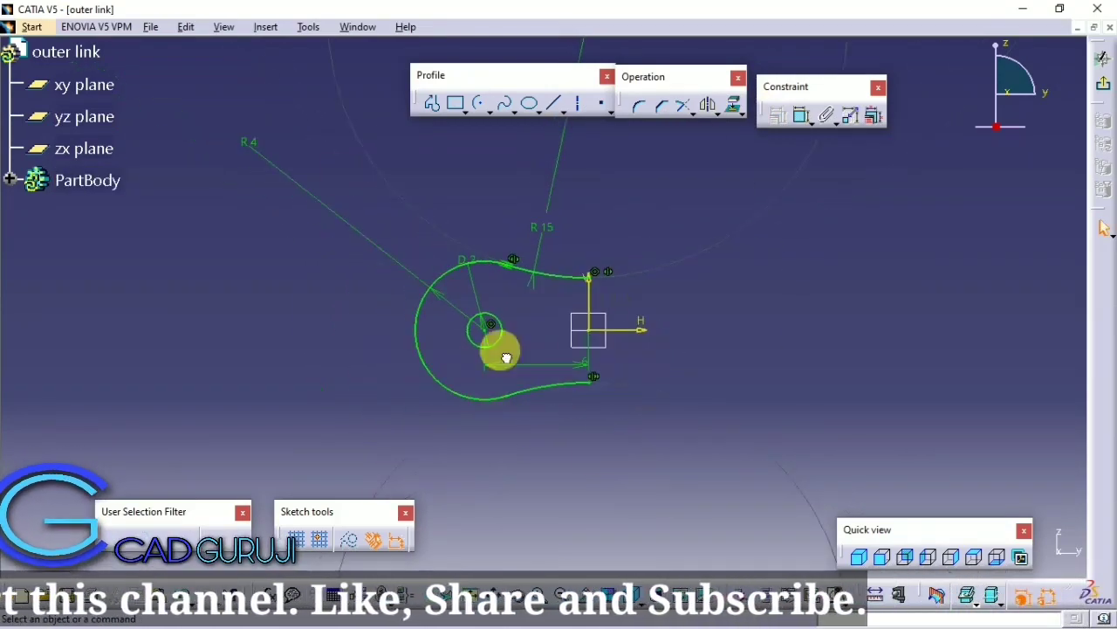
drag(494, 349, 732, 150)
click(708, 104)
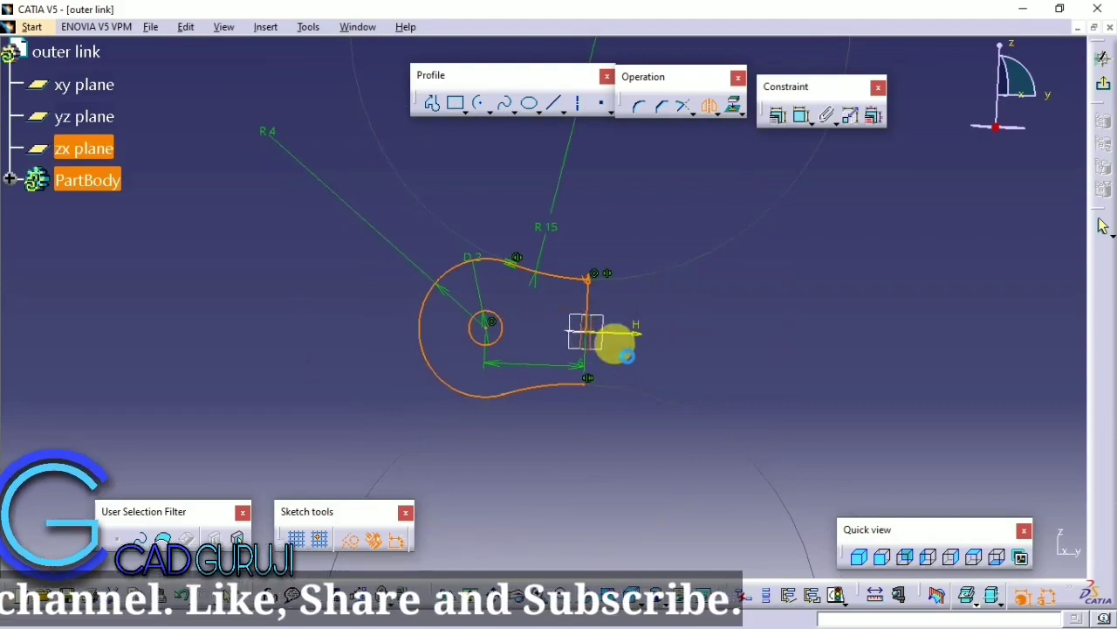
click(591, 345)
mouse_move(691, 288)
middle_down()
mouse_move(656, 230)
mouse_move(613, 269)
middle_up()
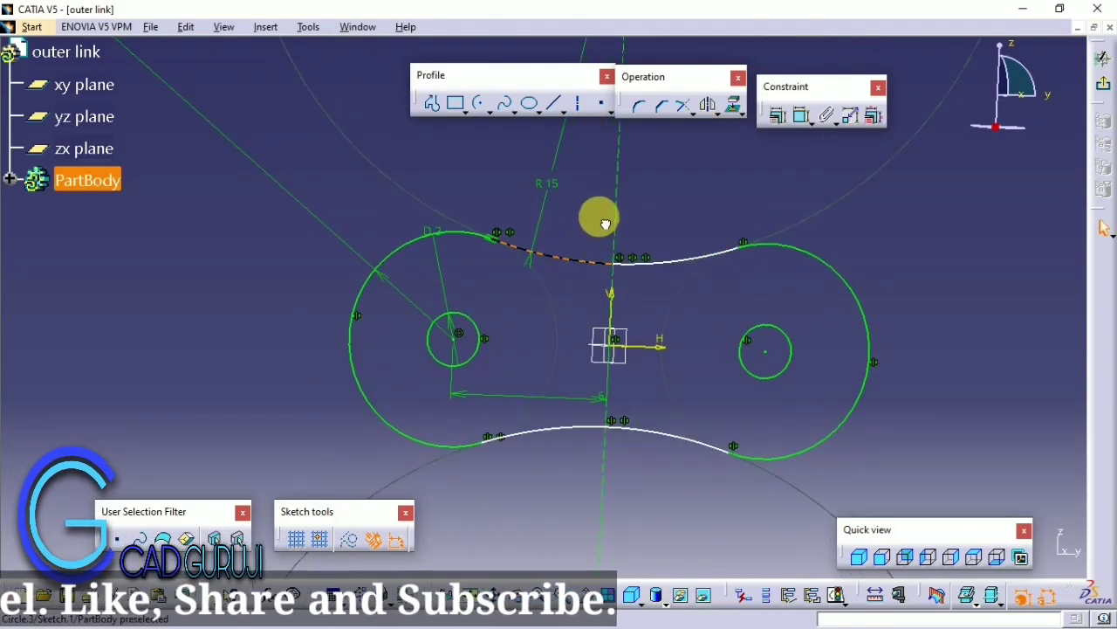
middle_drag(673, 206, 499, 419)
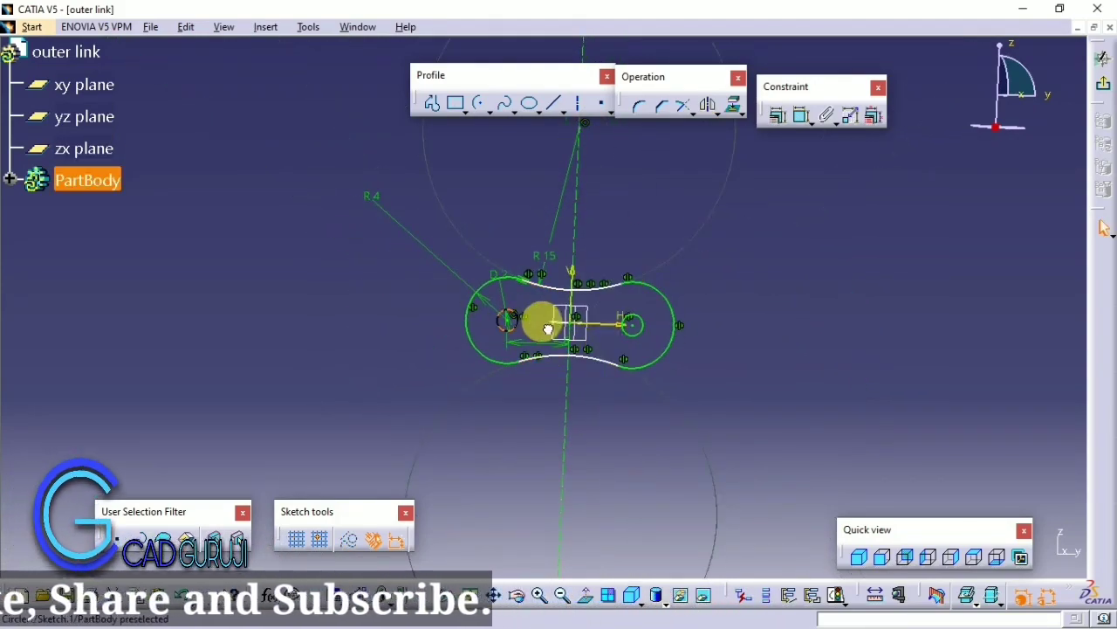
mouse_move(549, 329)
middle_down()
mouse_move(512, 187)
mouse_move(576, 341)
mouse_move(666, 350)
mouse_move(616, 325)
middle_up()
click(1105, 91)
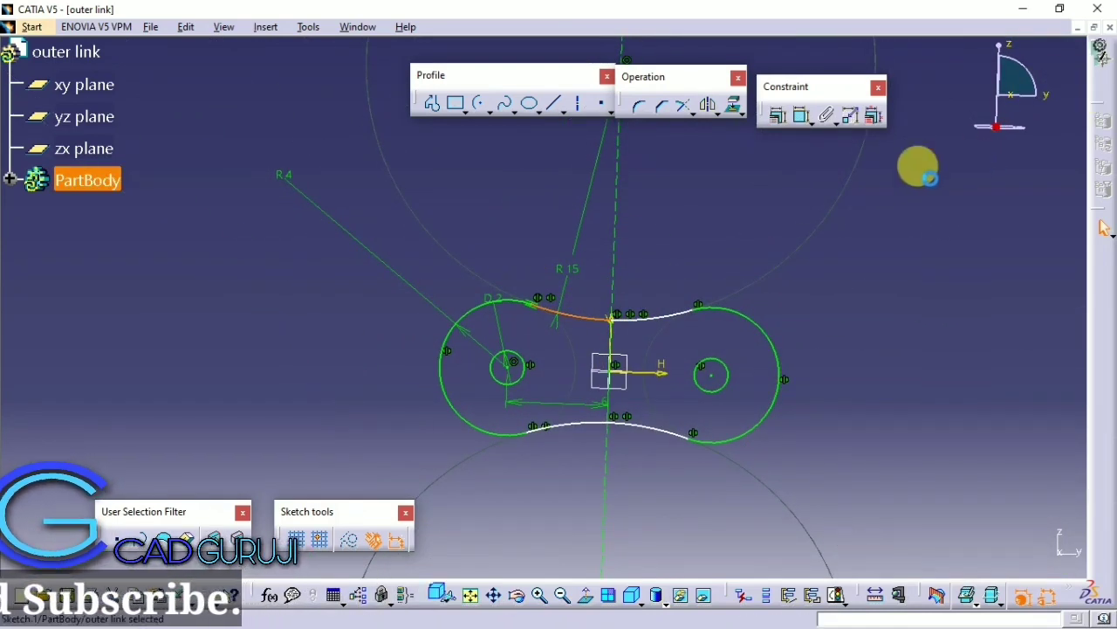
Step: Create a plane offset 2 mm from yz, paste a sketch copy onto it, then delete the copy
click(413, 172)
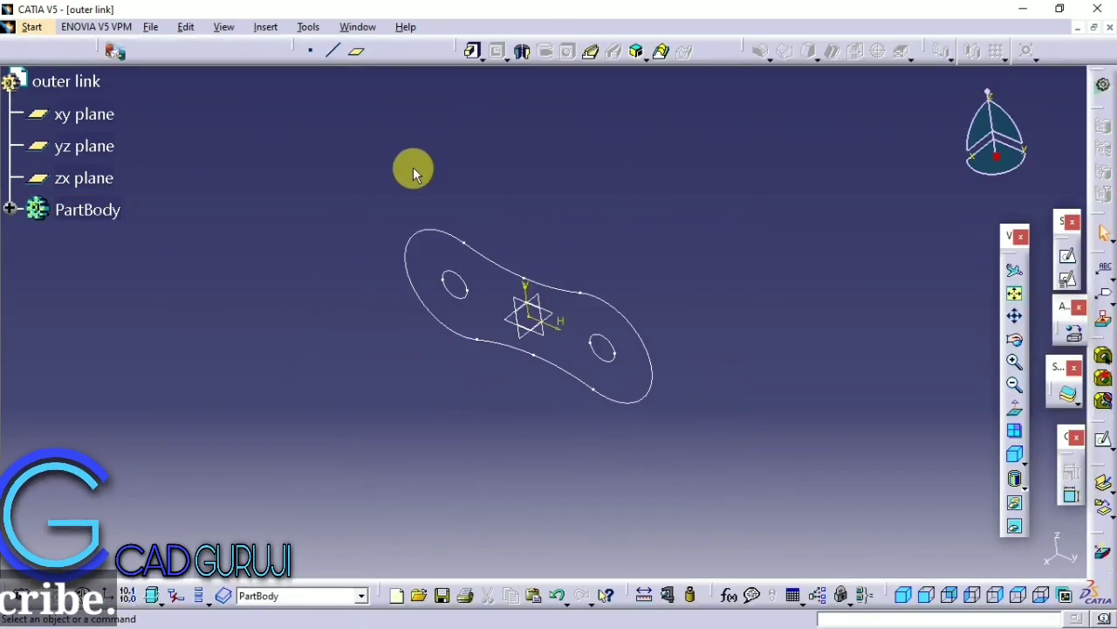
click(358, 52)
click(542, 331)
text(2)
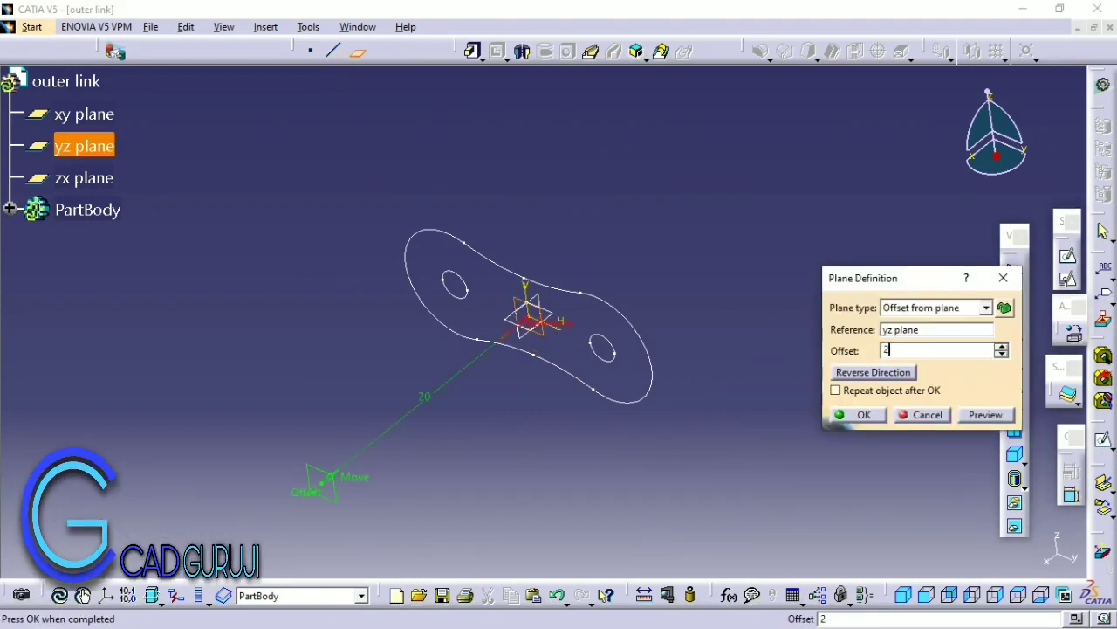
click(781, 384)
right_click(650, 371)
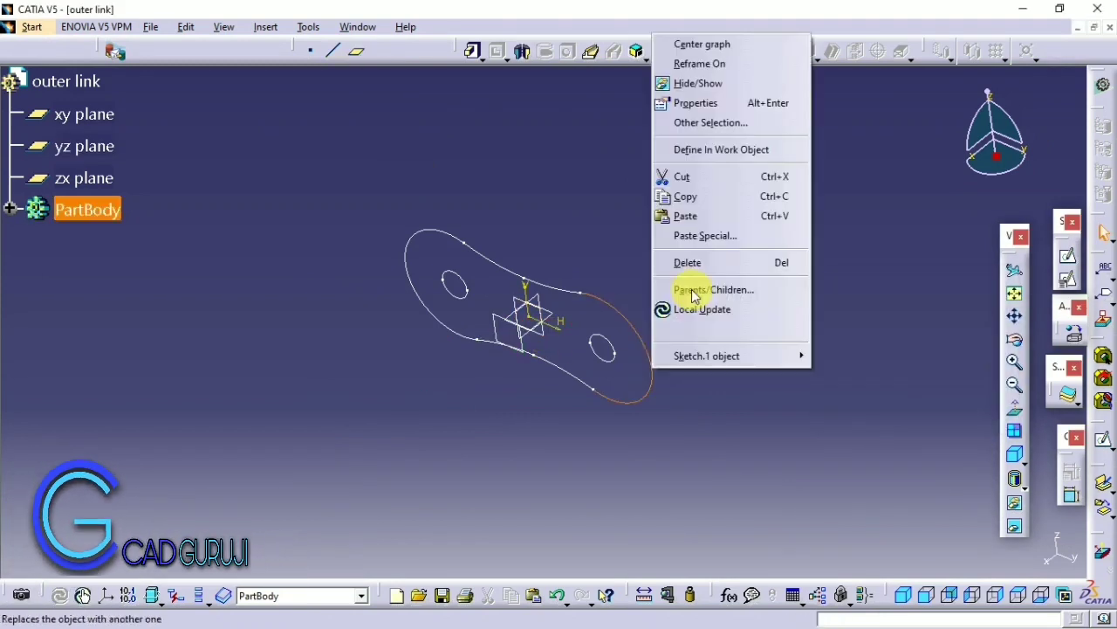
click(528, 357)
right_click(532, 358)
click(591, 197)
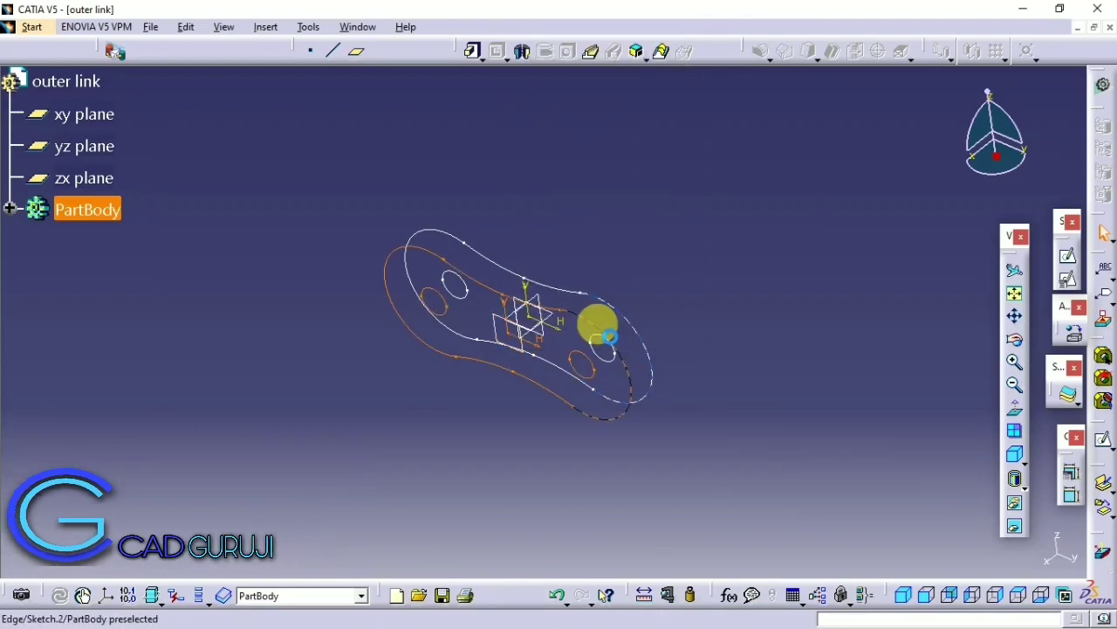
right_click(623, 316)
click(711, 517)
Step: Pad the original link sketch 1 mm thick
click(598, 406)
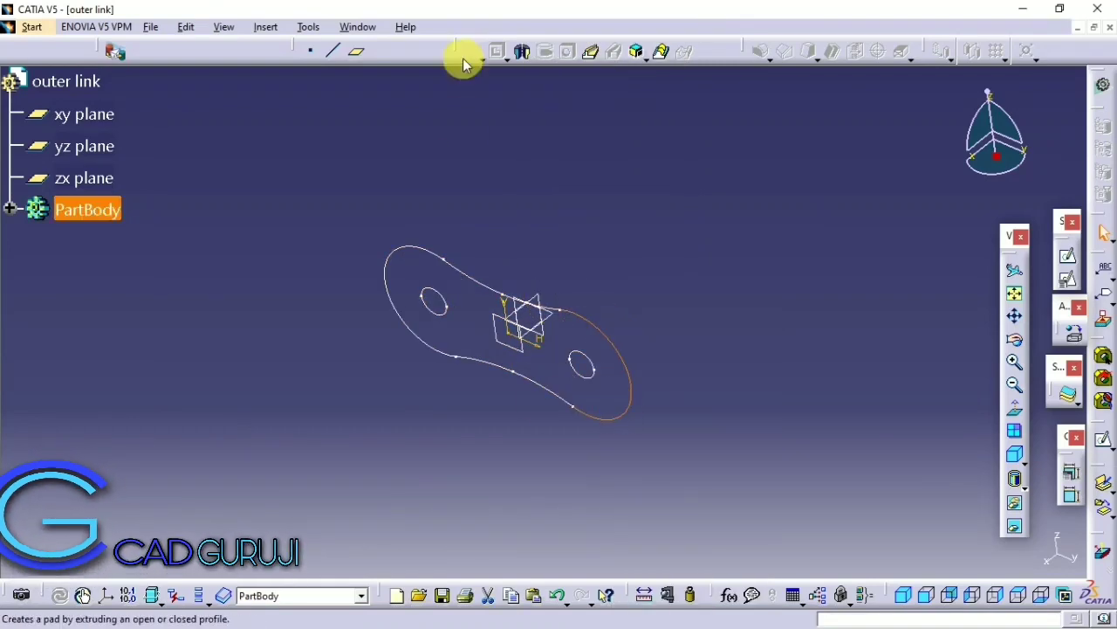
click(474, 51)
text(1mm)
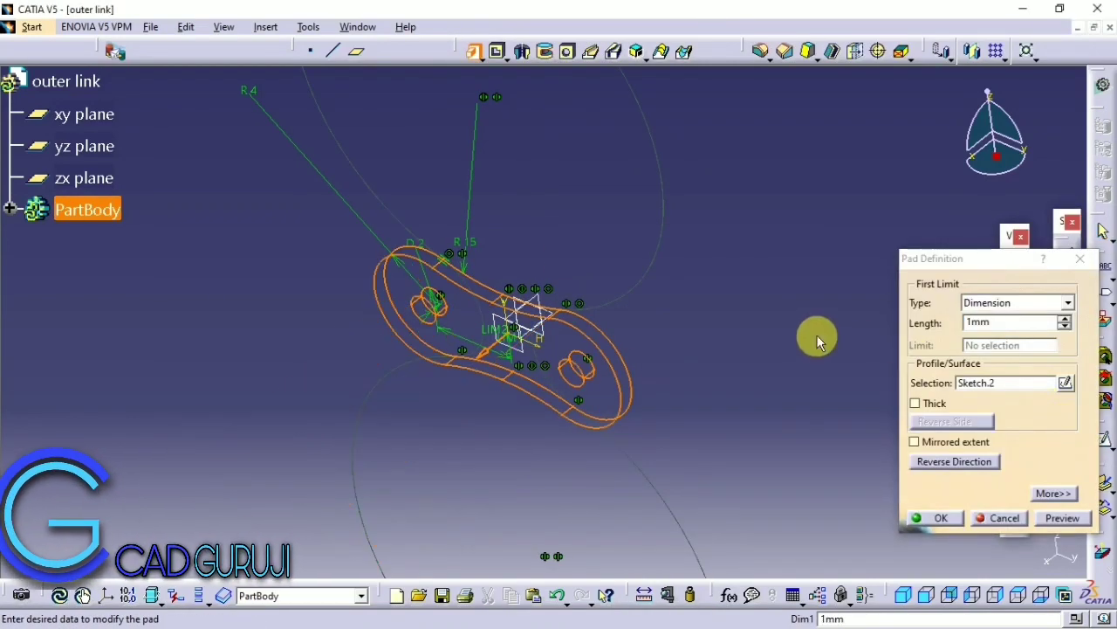
click(954, 521)
mouse_move(576, 428)
middle_down()
mouse_move(482, 366)
mouse_move(441, 282)
mouse_move(614, 382)
middle_up()
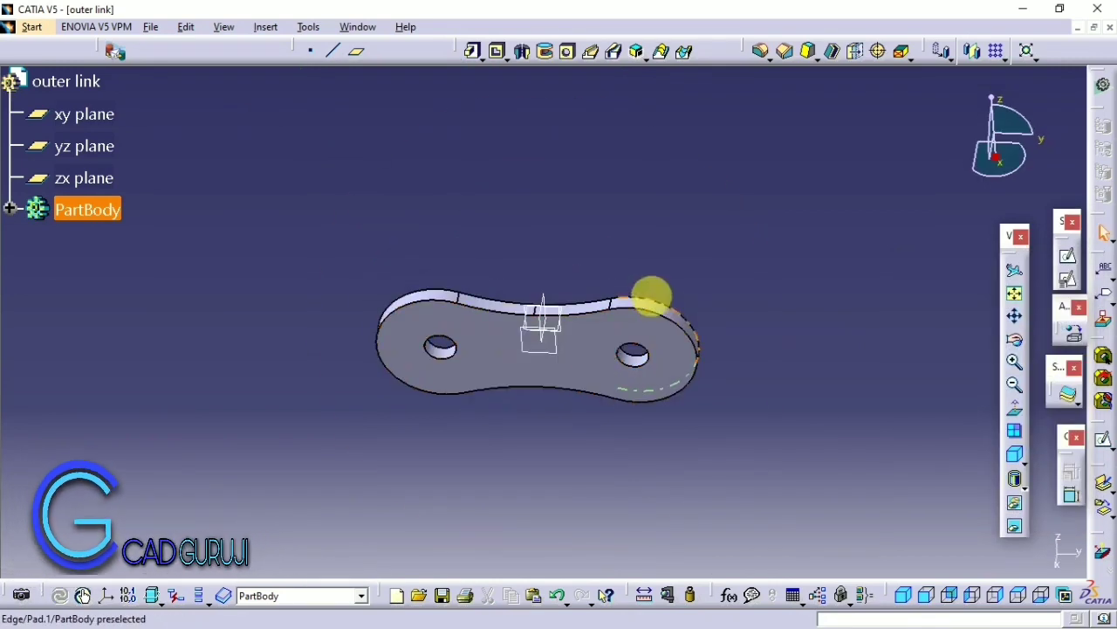
middle_drag(653, 297, 539, 394)
Step: Mirror the pad about the yz plane and open a new sketch on the yz plane
click(539, 394)
click(972, 58)
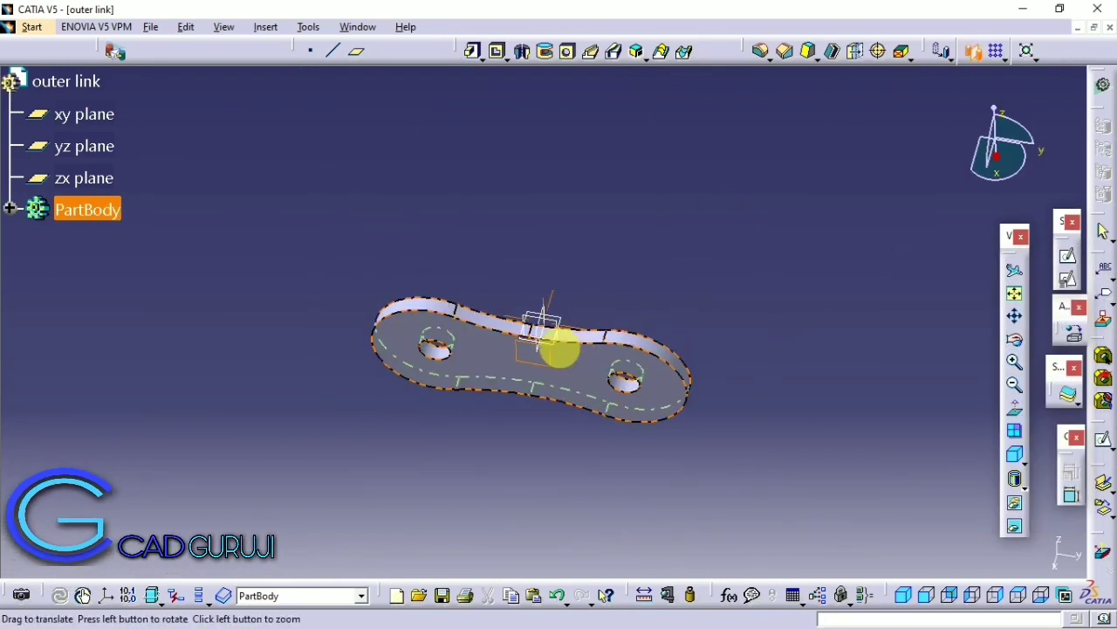
middle_drag(554, 349, 529, 340)
click(540, 334)
click(981, 555)
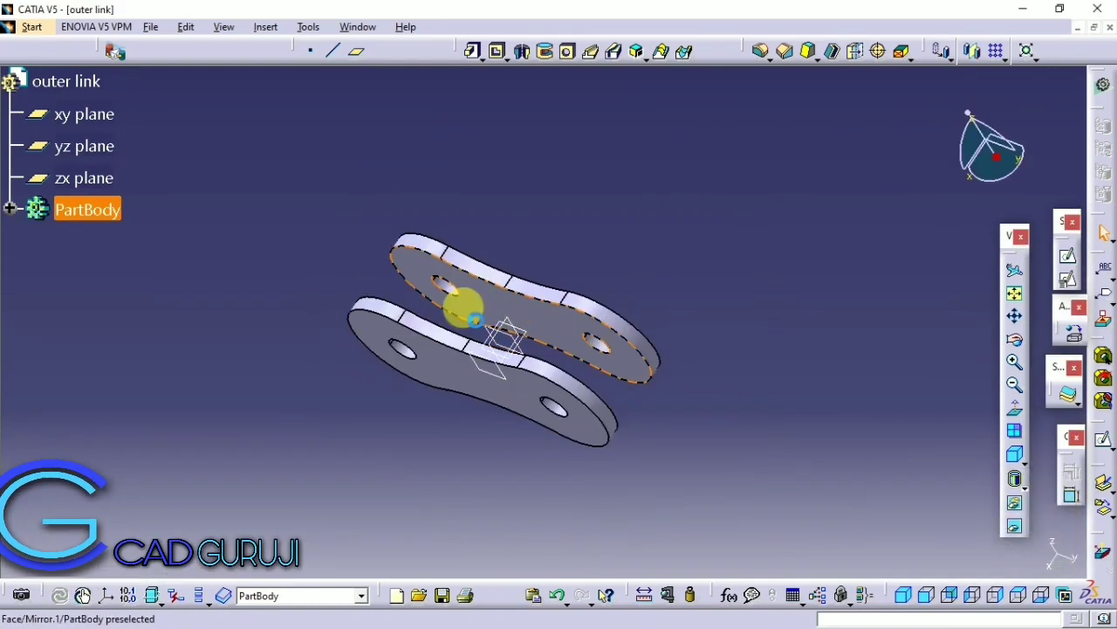
mouse_move(462, 306)
middle_down()
mouse_move(574, 288)
mouse_move(573, 320)
middle_up()
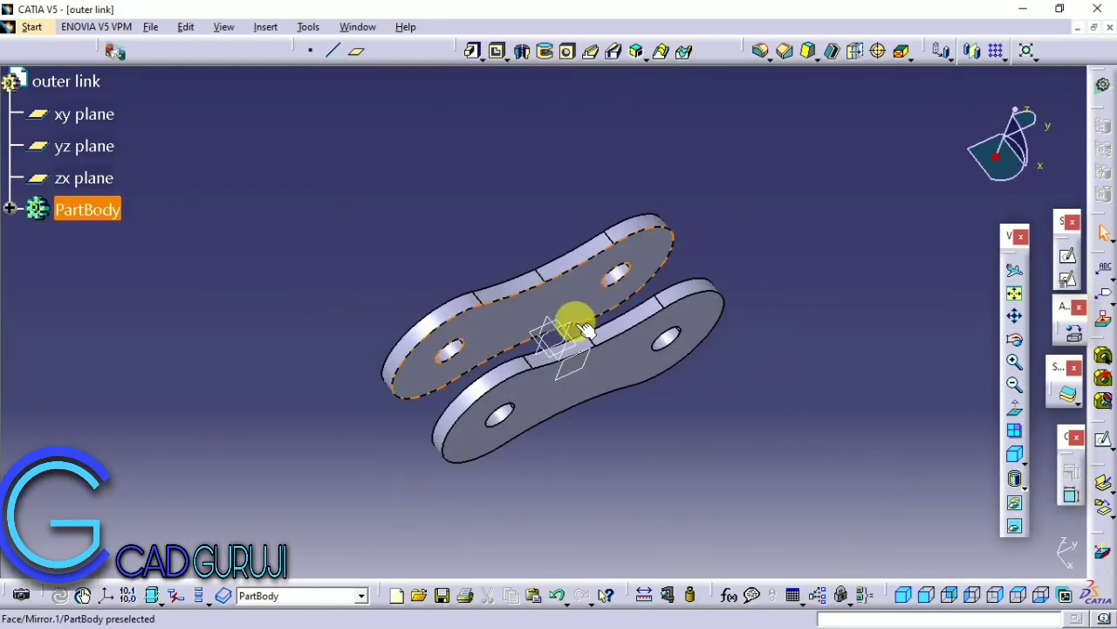
click(566, 332)
click(1011, 247)
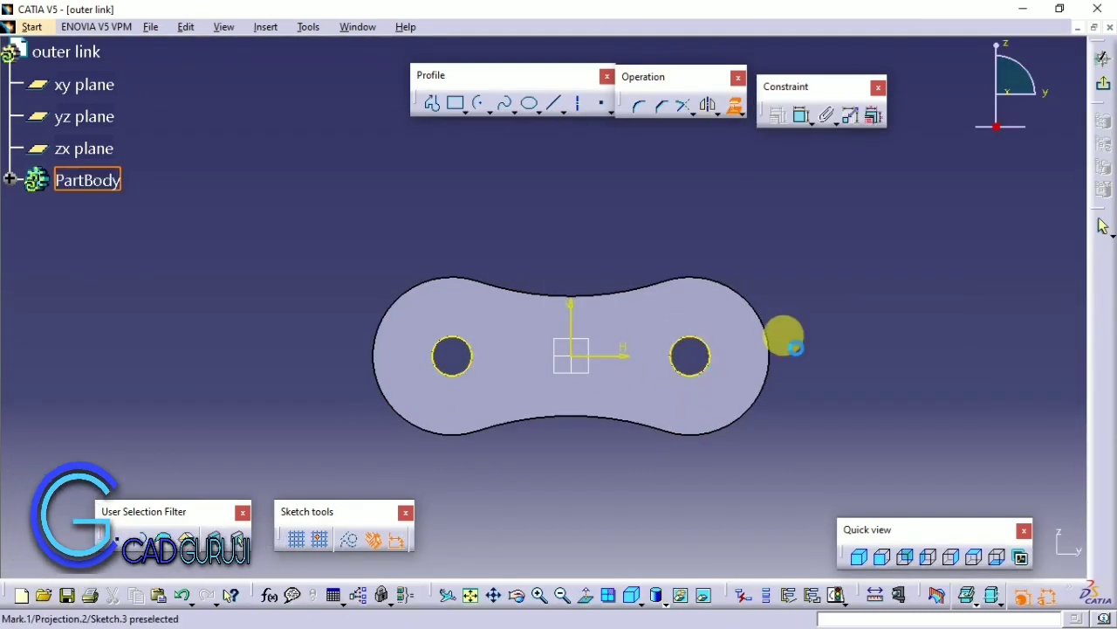
Step: Pad the projected hole circles 4 mm with mirrored extent into pins
click(1103, 59)
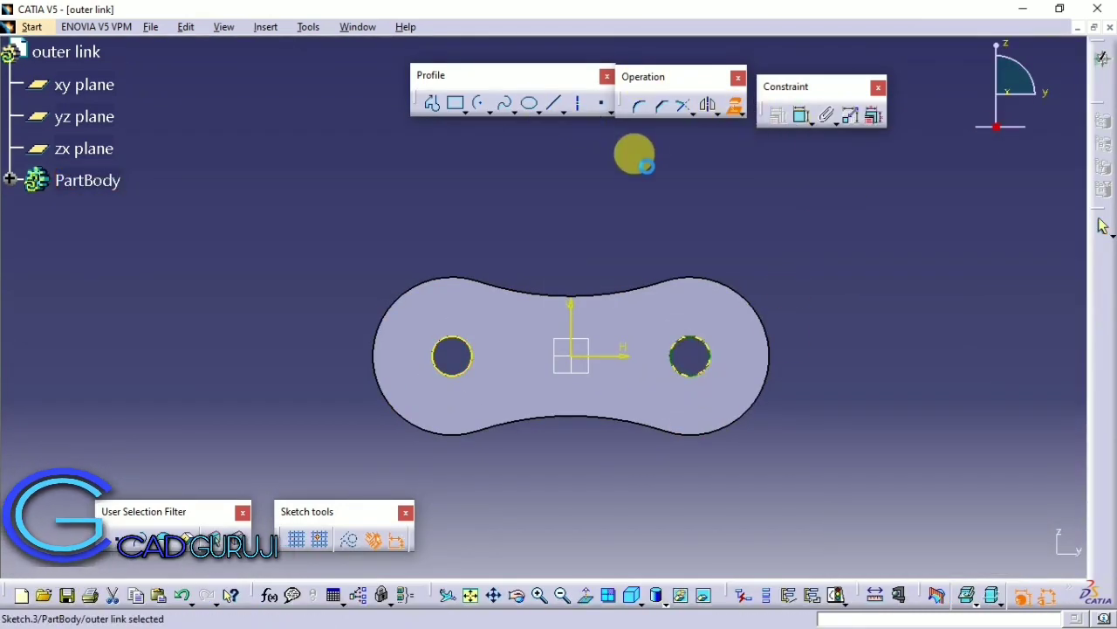
click(497, 53)
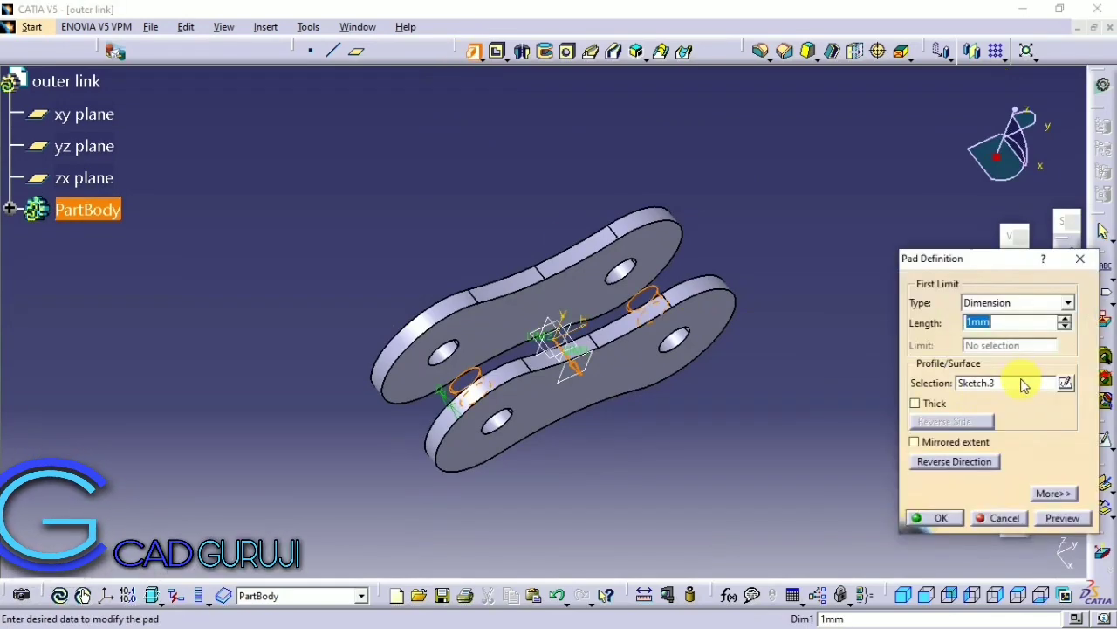
text(4)
click(938, 443)
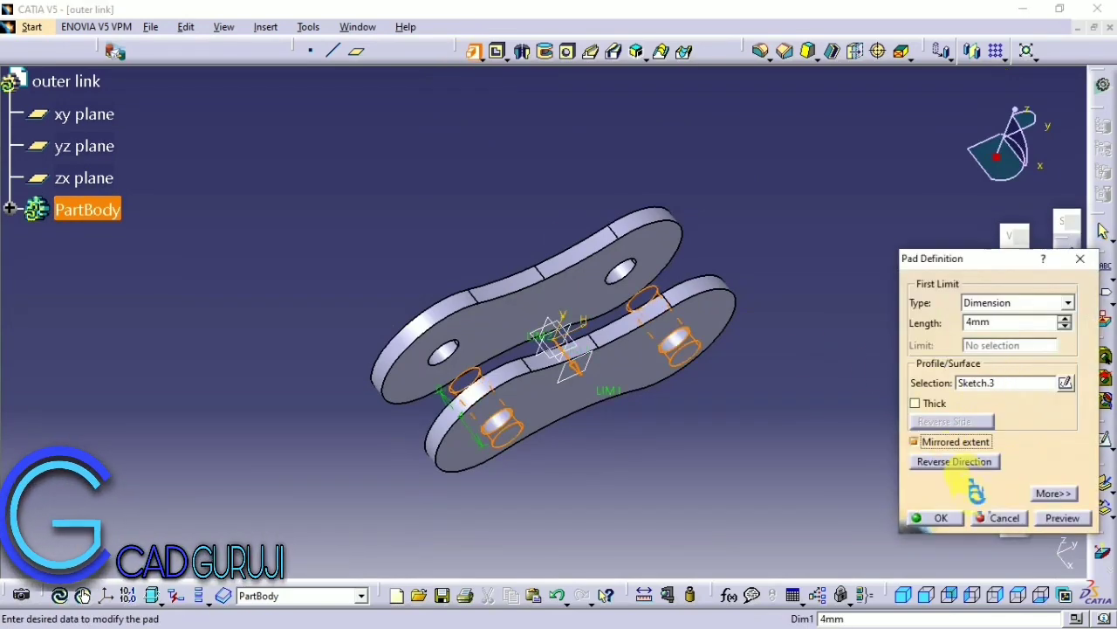
click(780, 457)
Step: Set the part's fill colour to tan in its Properties
right_click(54, 206)
click(139, 289)
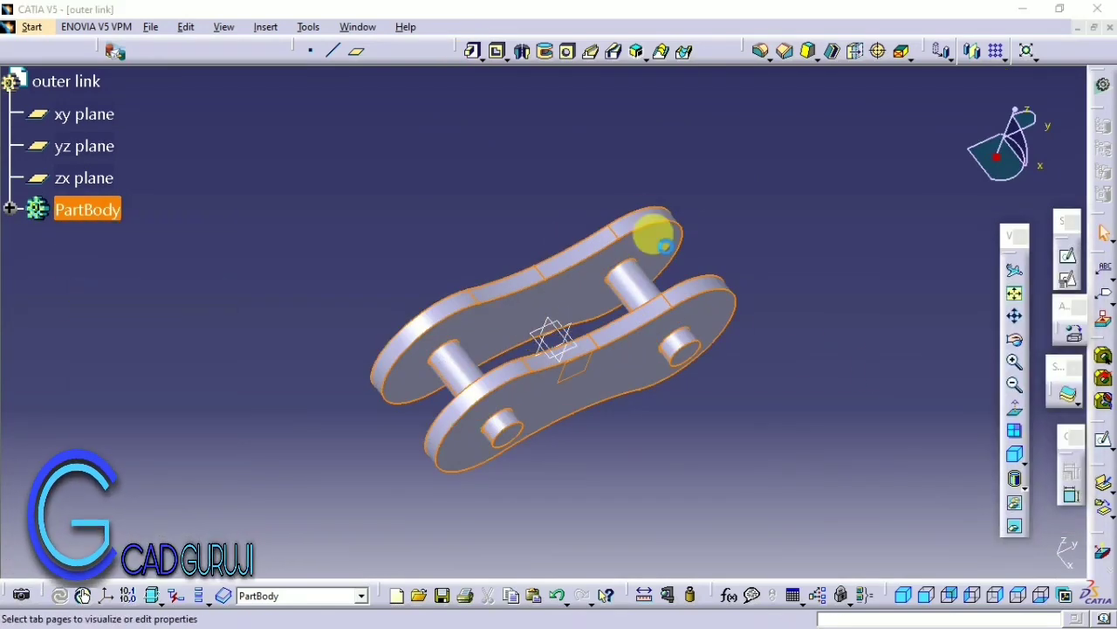
click(777, 179)
click(788, 375)
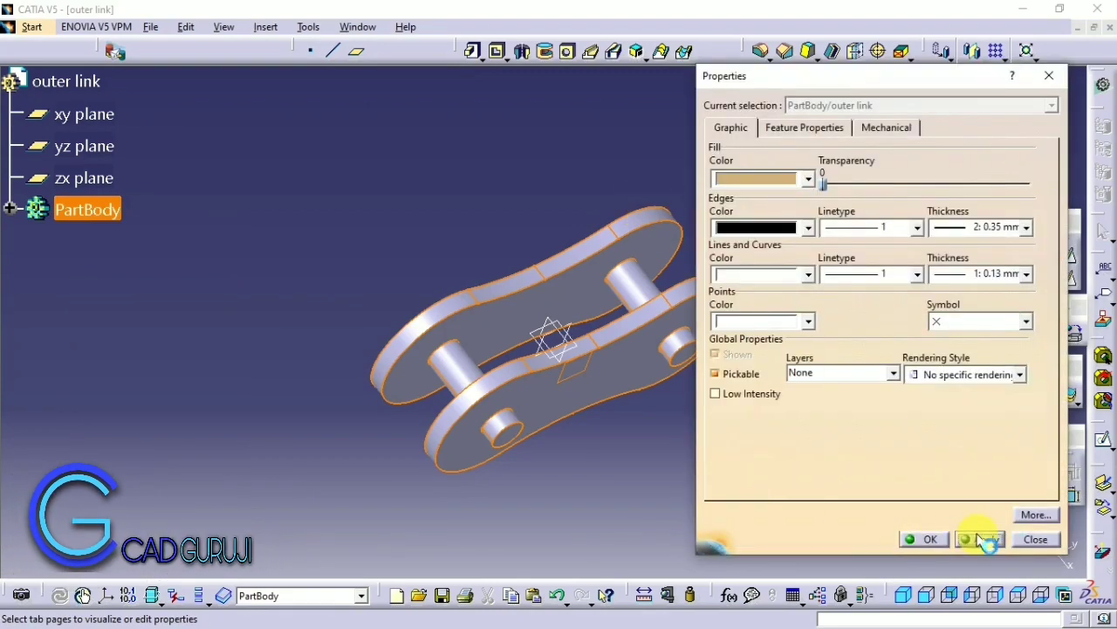
Step: Apply the tan colour and save the part as outer link.CATPart
click(923, 539)
mouse_move(676, 427)
middle_down()
mouse_move(446, 230)
mouse_move(319, 352)
mouse_move(450, 312)
mouse_move(533, 254)
middle_up()
key(ctrl+s)
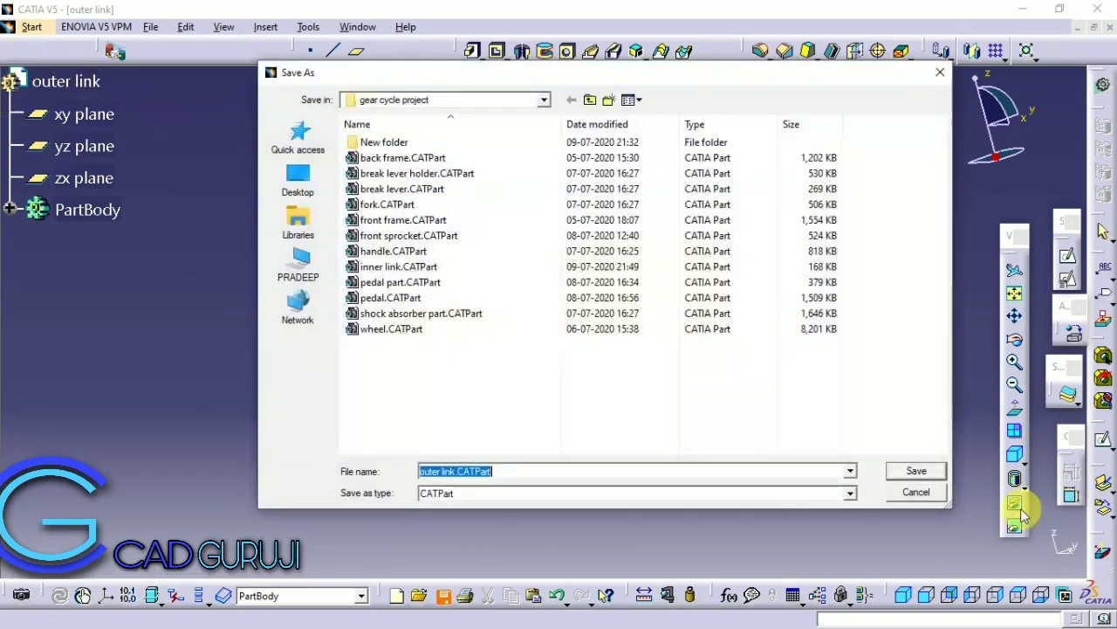
click(917, 470)
middle_drag(428, 250, 573, 349)
Step: Fit the part in the view and create a new Part Design document
right_click(572, 347)
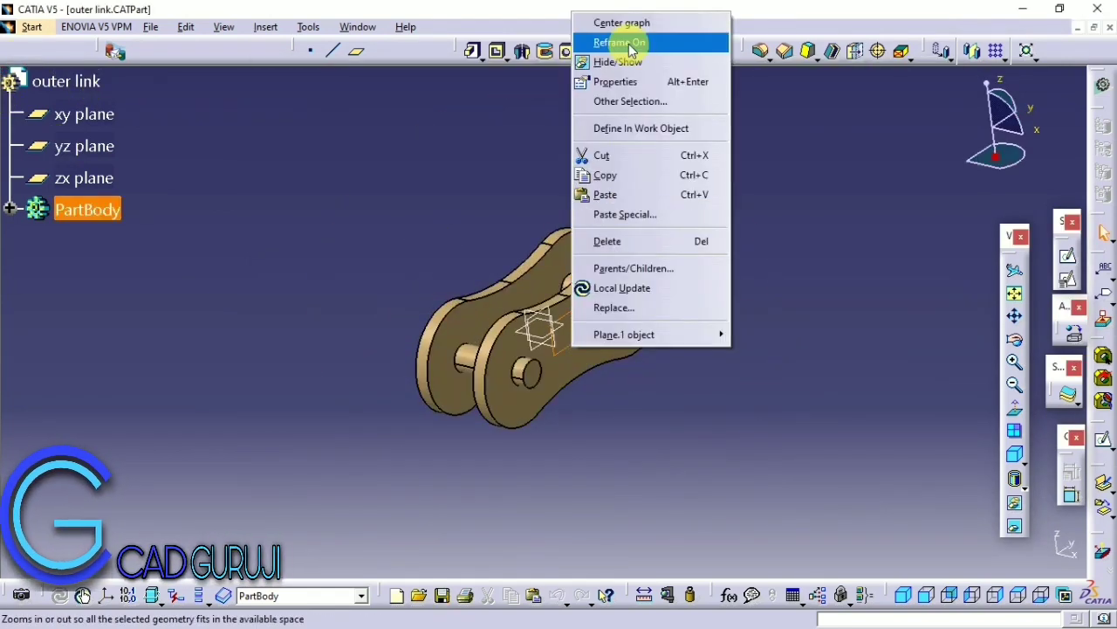
click(632, 43)
click(32, 26)
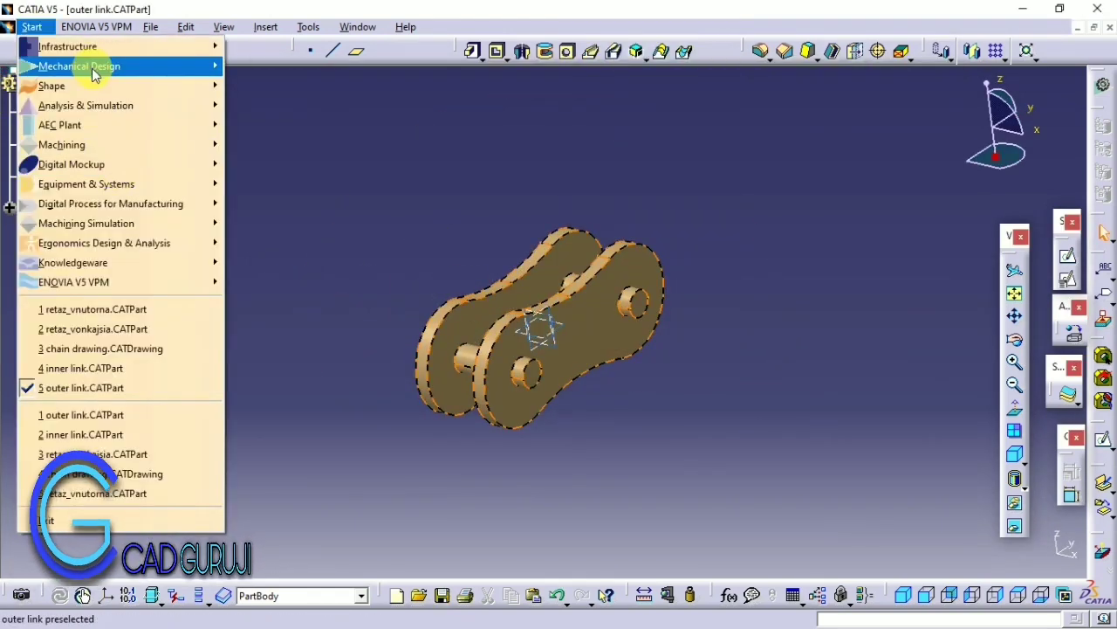
mouse_move(78, 67)
click(274, 249)
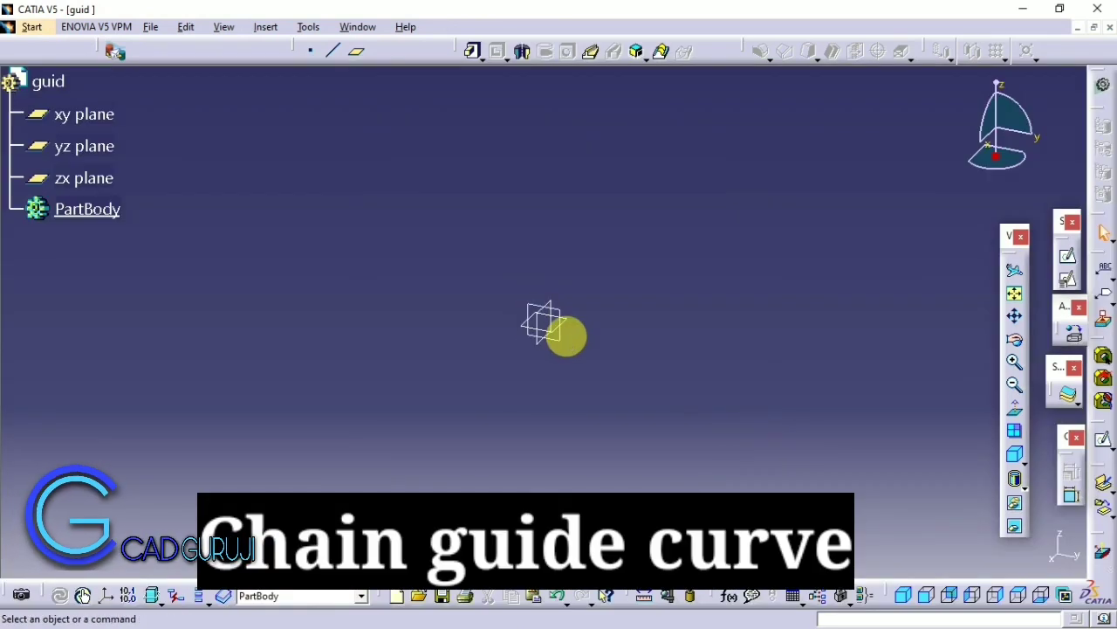
Step: Open a sketch on the yz plane and draw a circle centred on the origin
click(567, 335)
click(1068, 255)
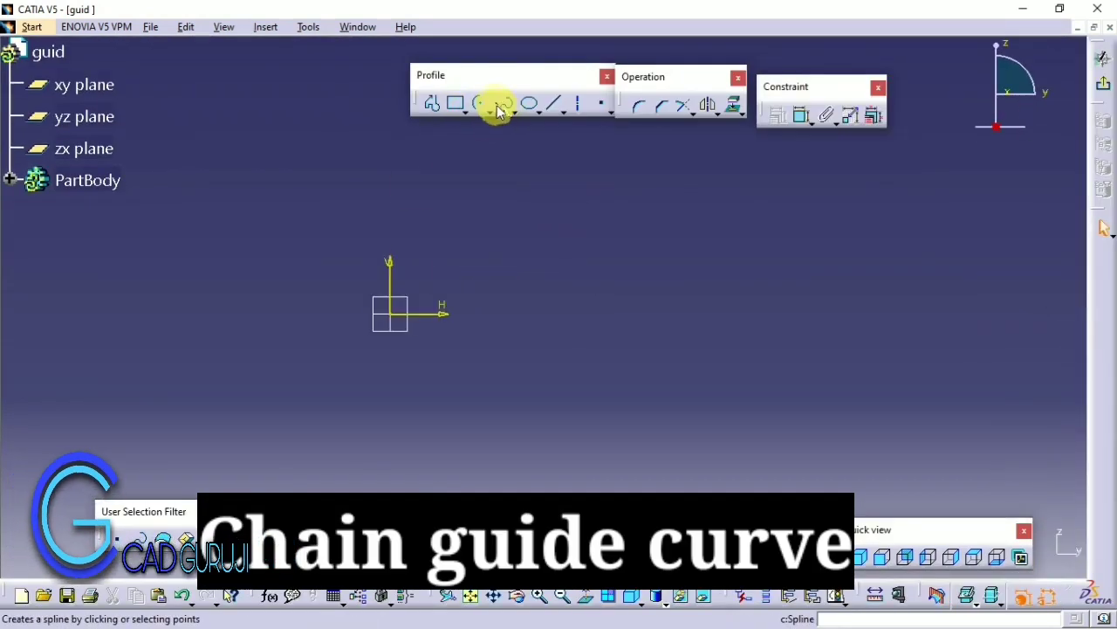
click(489, 110)
click(514, 113)
click(396, 311)
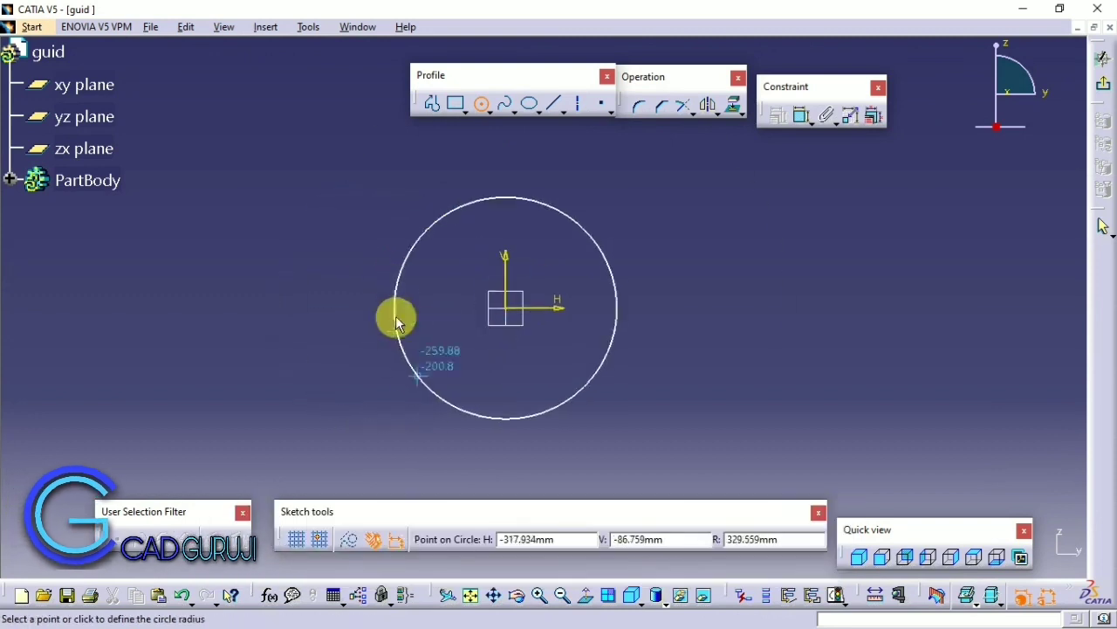
click(365, 224)
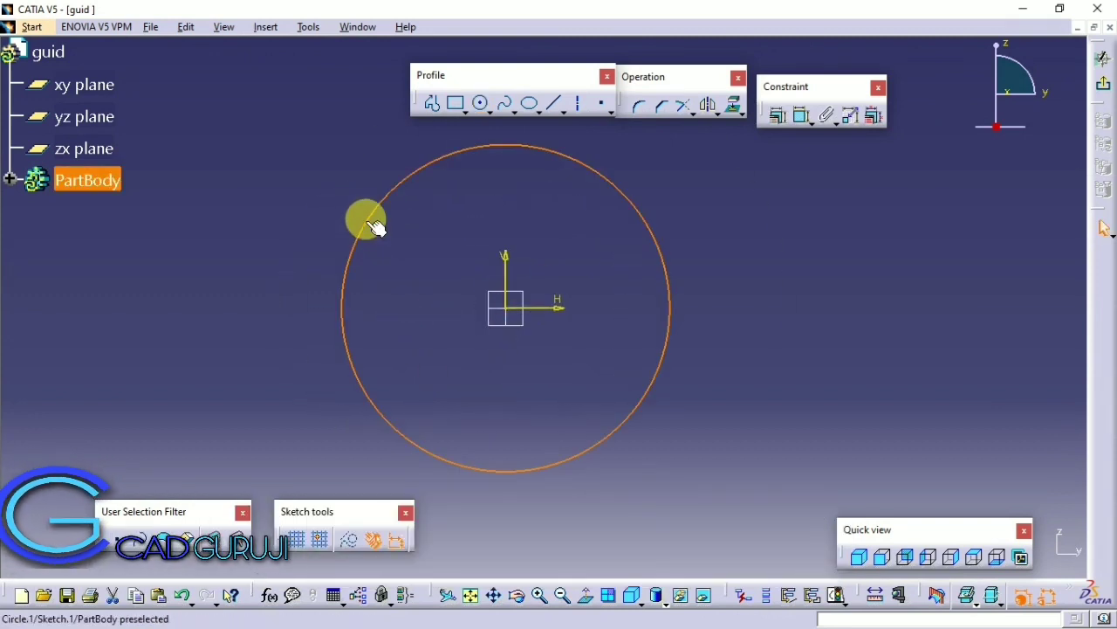
mouse_move(373, 226)
mouse_down()
mouse_move(451, 302)
mouse_move(445, 256)
mouse_up()
click(786, 192)
Step: Dimension the circle's diameter as 140 mm
click(802, 115)
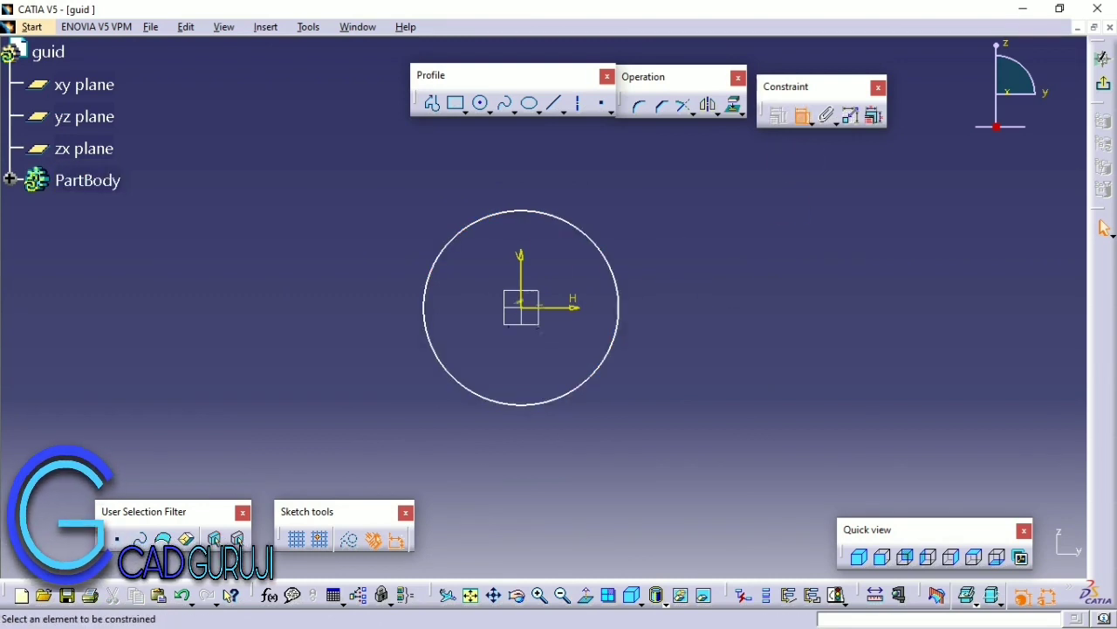
click(567, 224)
click(508, 175)
double_click(520, 185)
text(40)
key(Return)
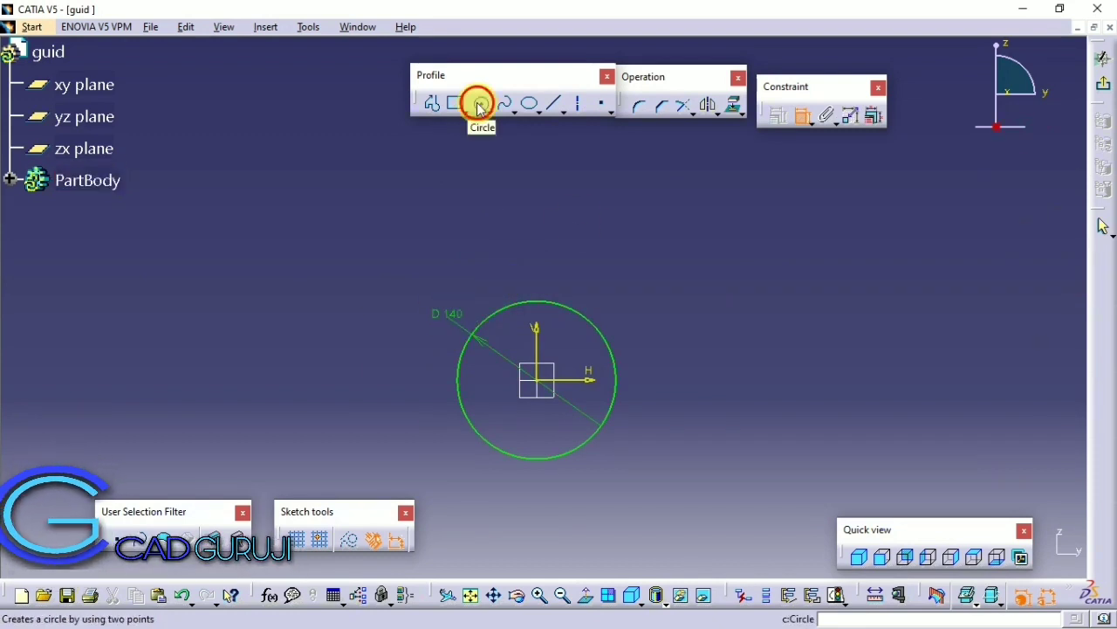
Step: Draw a second circle to the right and set its diameter to 80 mm
click(478, 106)
mouse_move(669, 394)
middle_down()
mouse_move(512, 480)
mouse_move(462, 315)
middle_up()
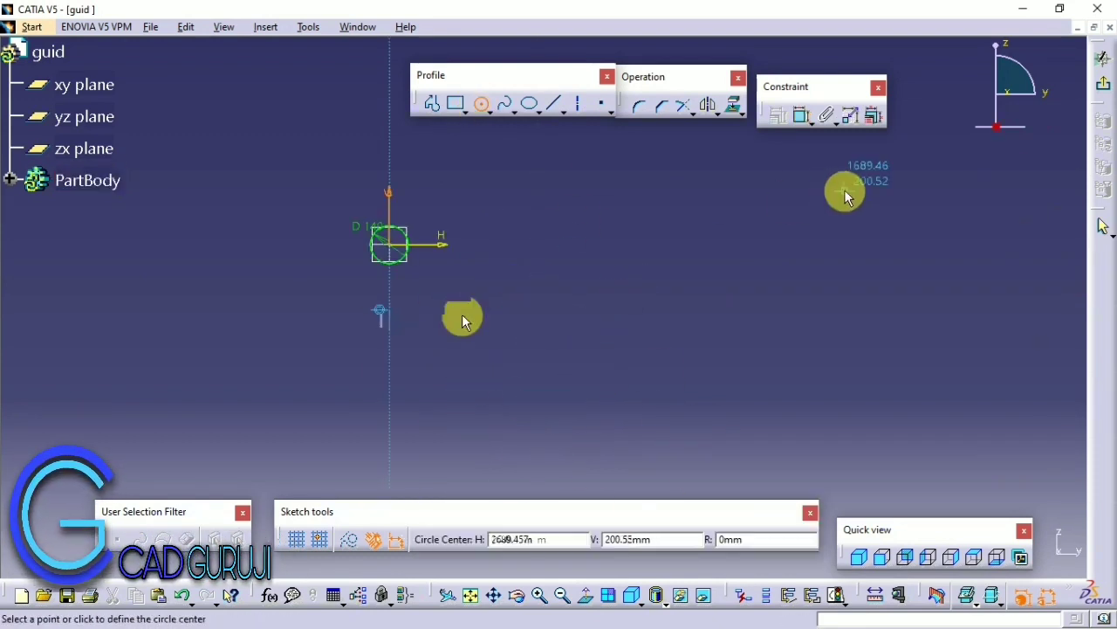
click(738, 242)
click(713, 206)
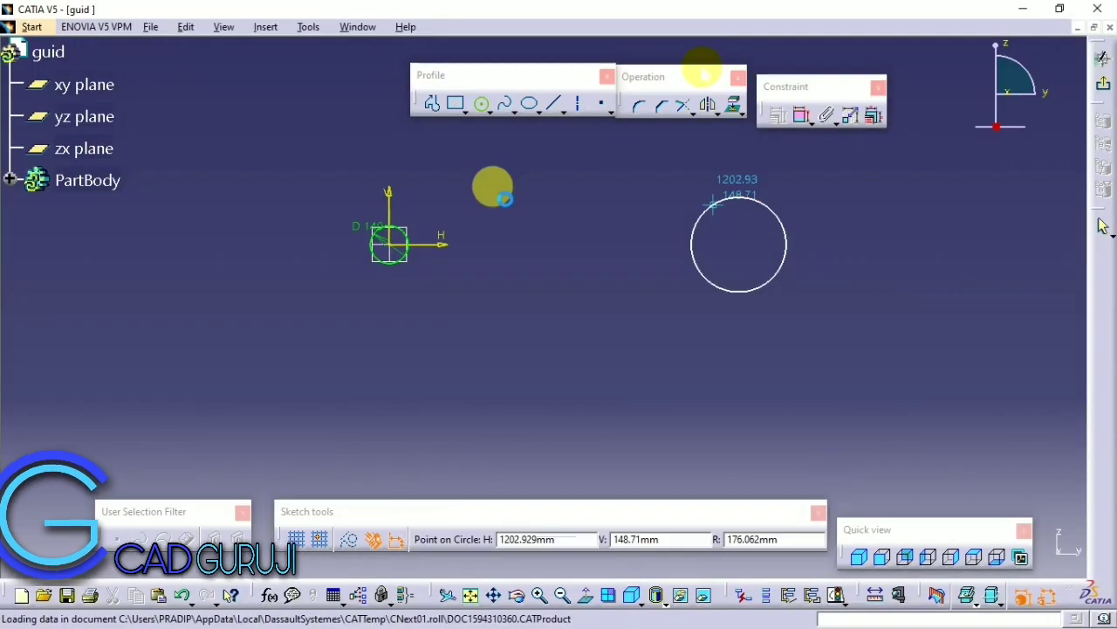
click(803, 250)
click(654, 178)
double_click(650, 181)
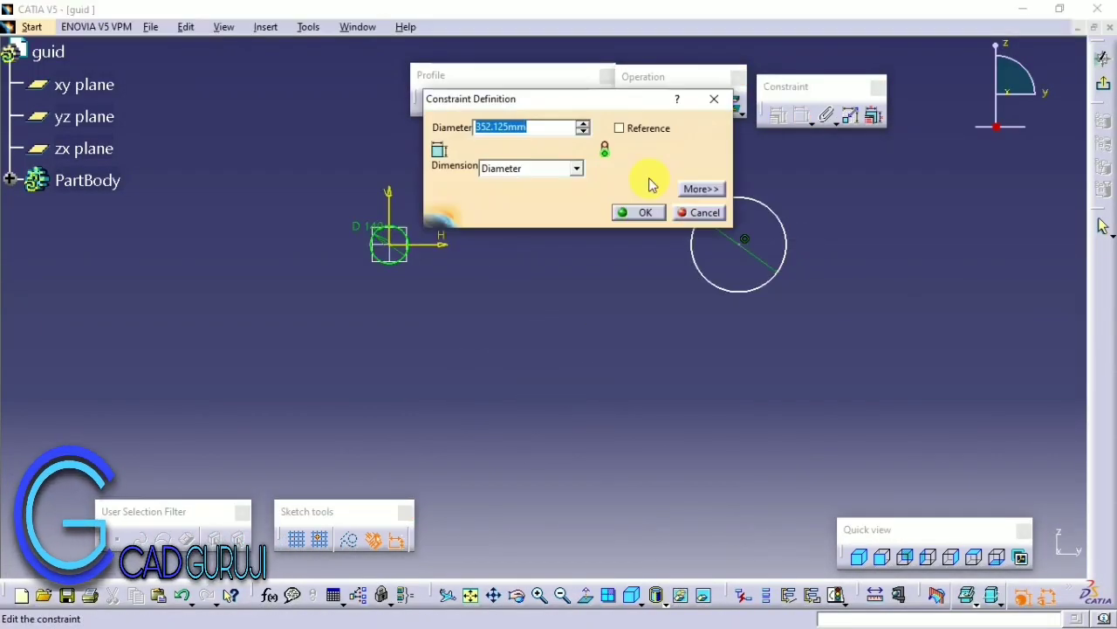
text(80)
key(Return)
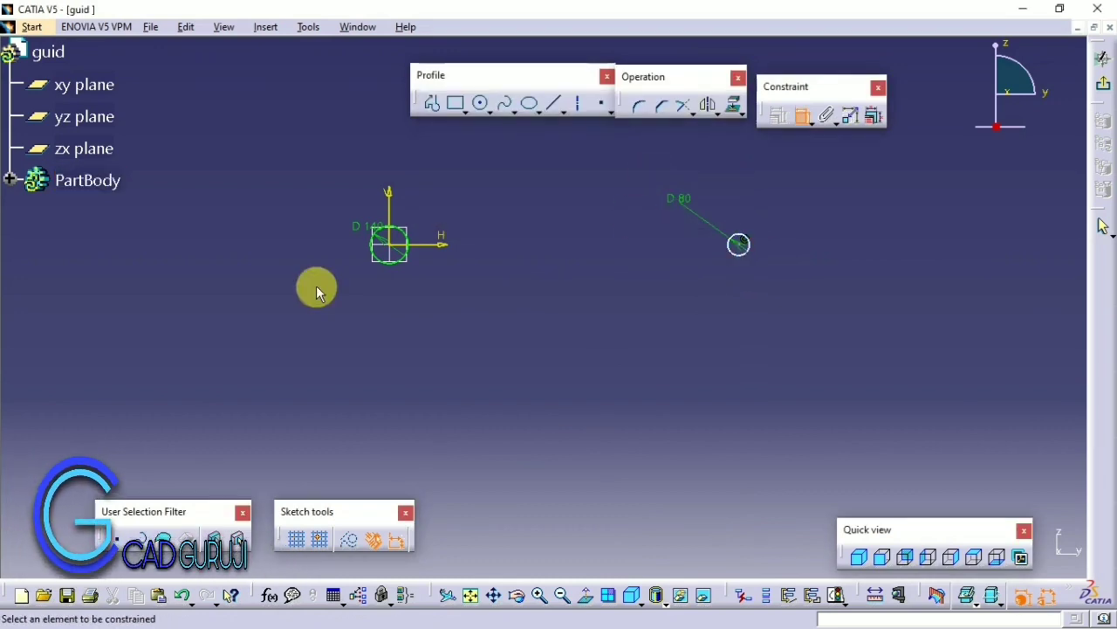
Step: Delete the stray constraint and move the small circle toward the large one
click(388, 244)
middle_click(614, 215)
middle_drag(615, 215, 332, 228)
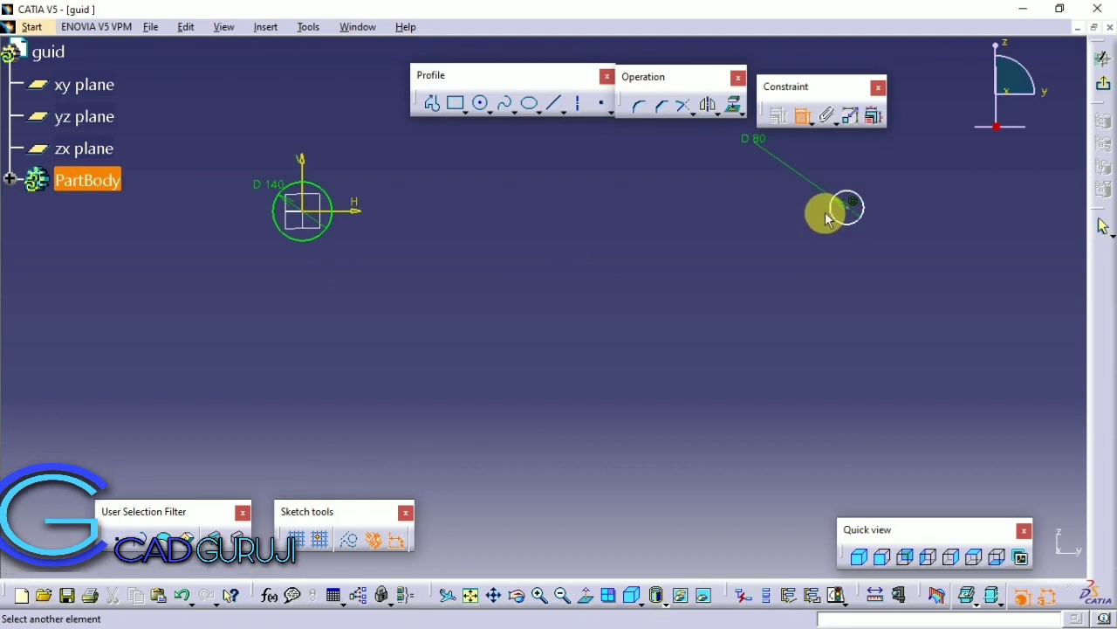
right_click(504, 184)
click(536, 406)
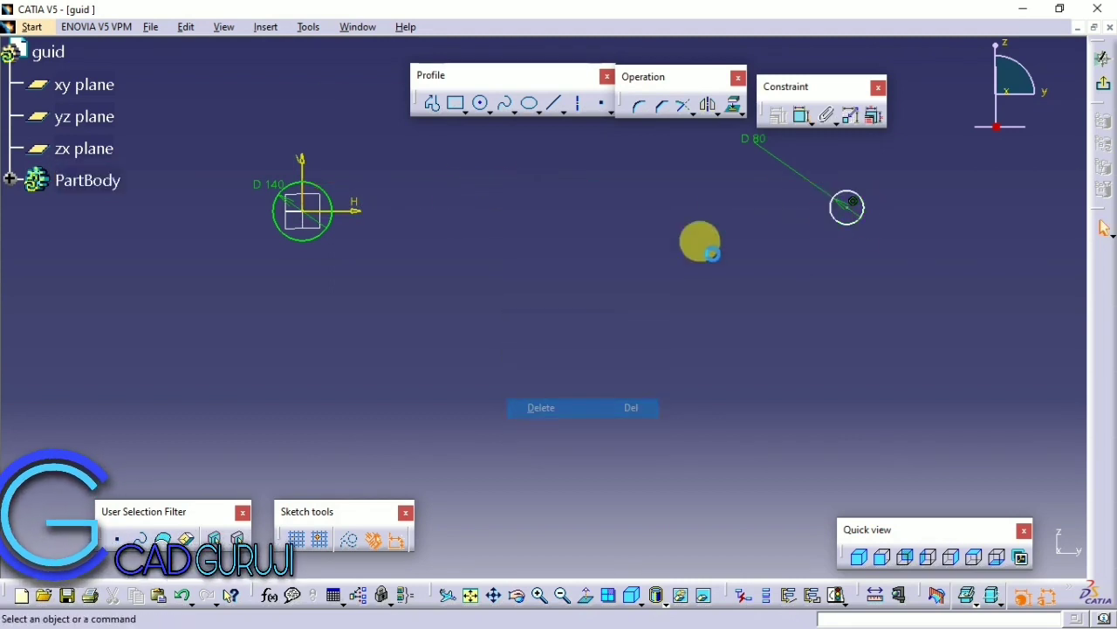
drag(822, 205, 529, 195)
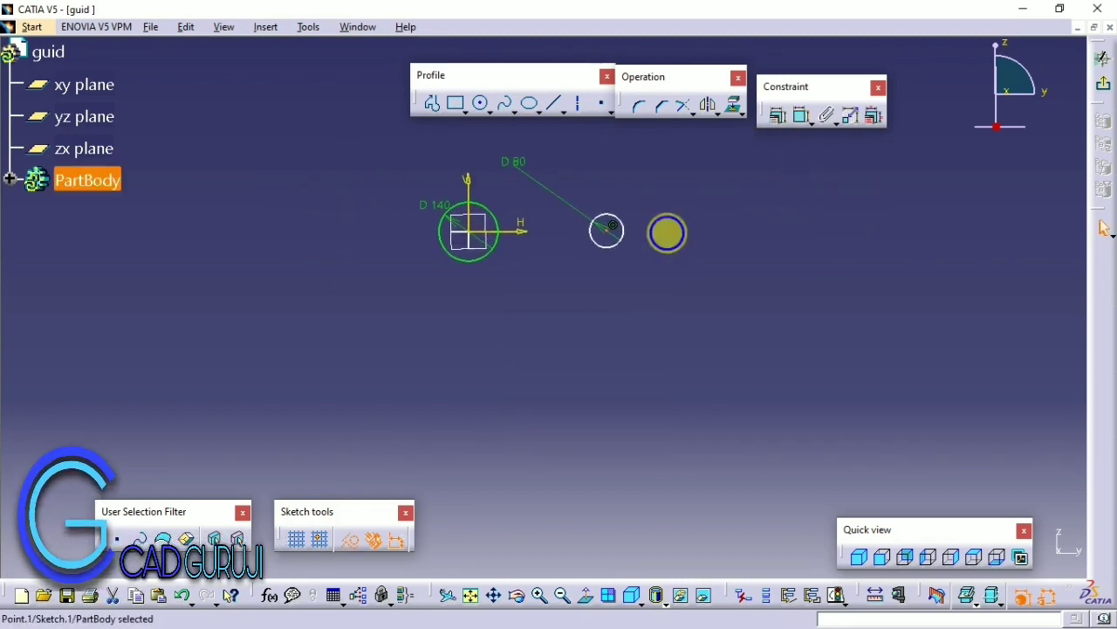
middle_drag(666, 233, 608, 274)
Step: Dimension the horizontal distance between the circle centres as 467 mm
click(836, 199)
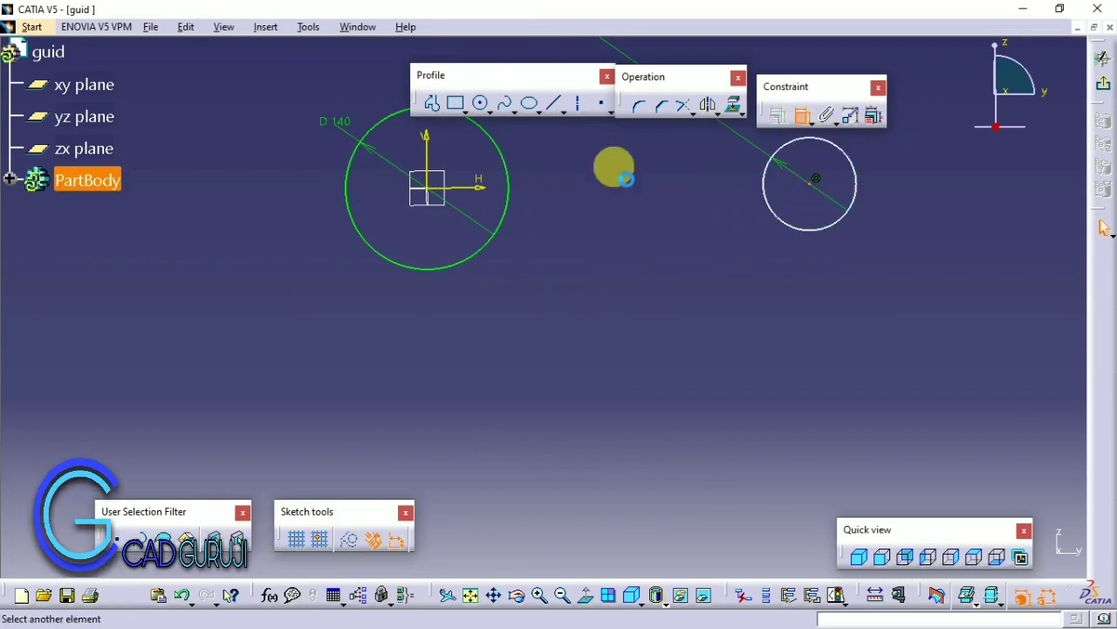
click(444, 192)
click(576, 154)
double_click(573, 155)
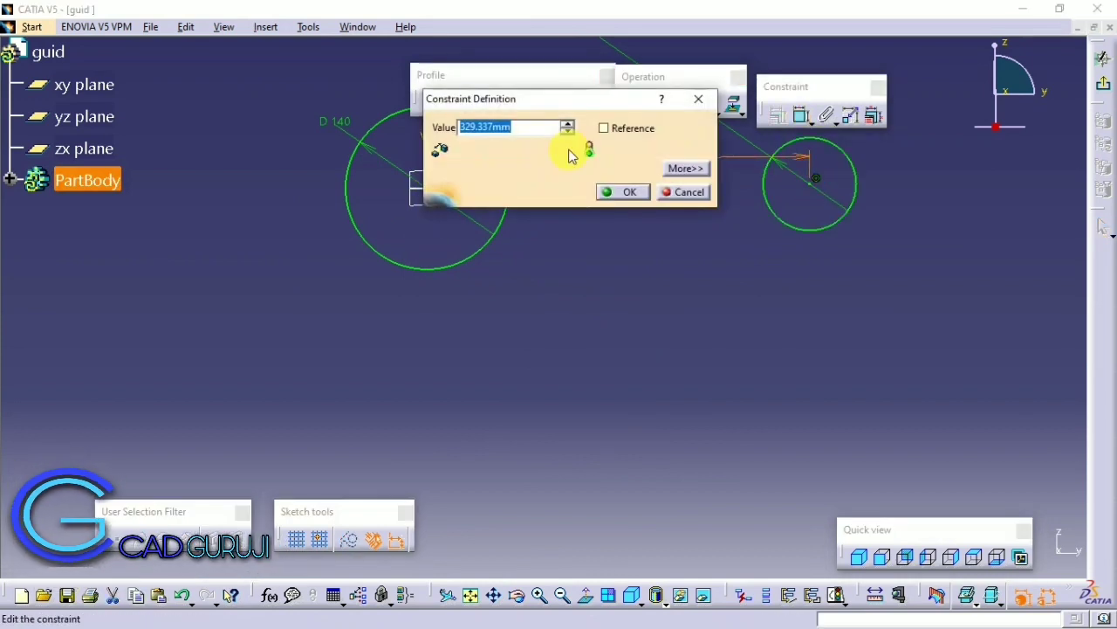
key(BackSpace)
text(7)
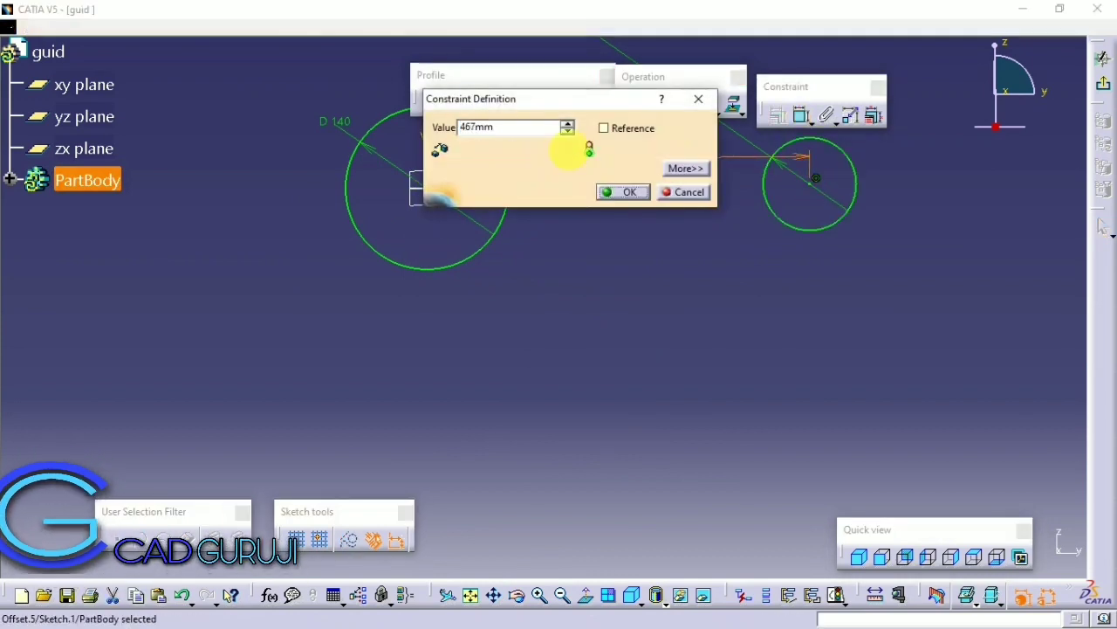
key(Return)
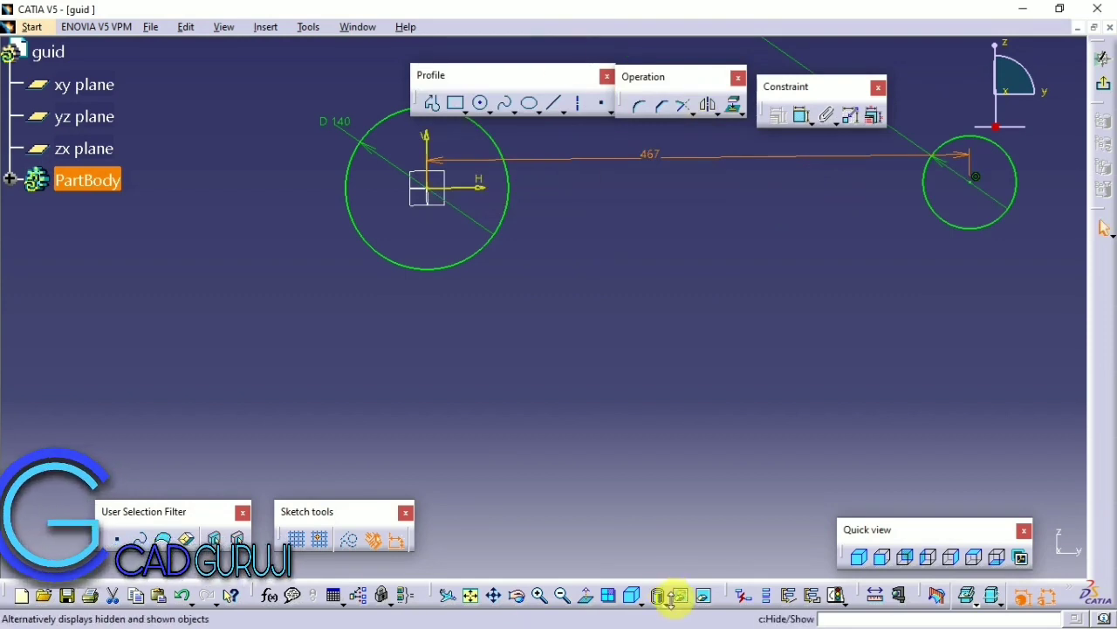
middle_drag(632, 410, 632, 439)
Step: Draw two new circles, one below the other, beneath the right circle
click(480, 104)
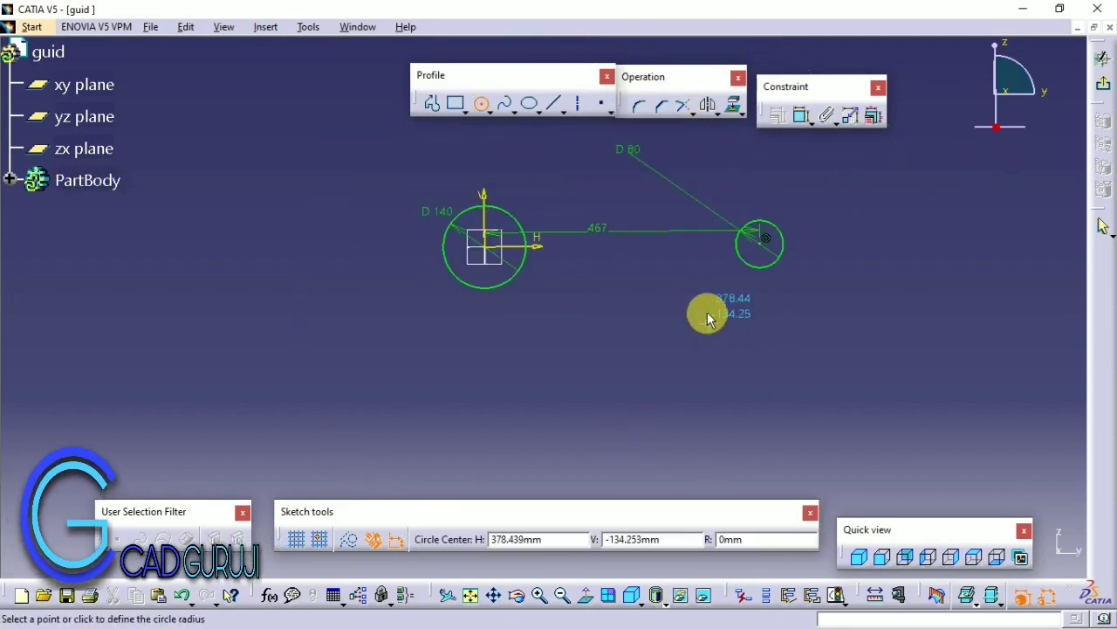
click(733, 336)
click(481, 103)
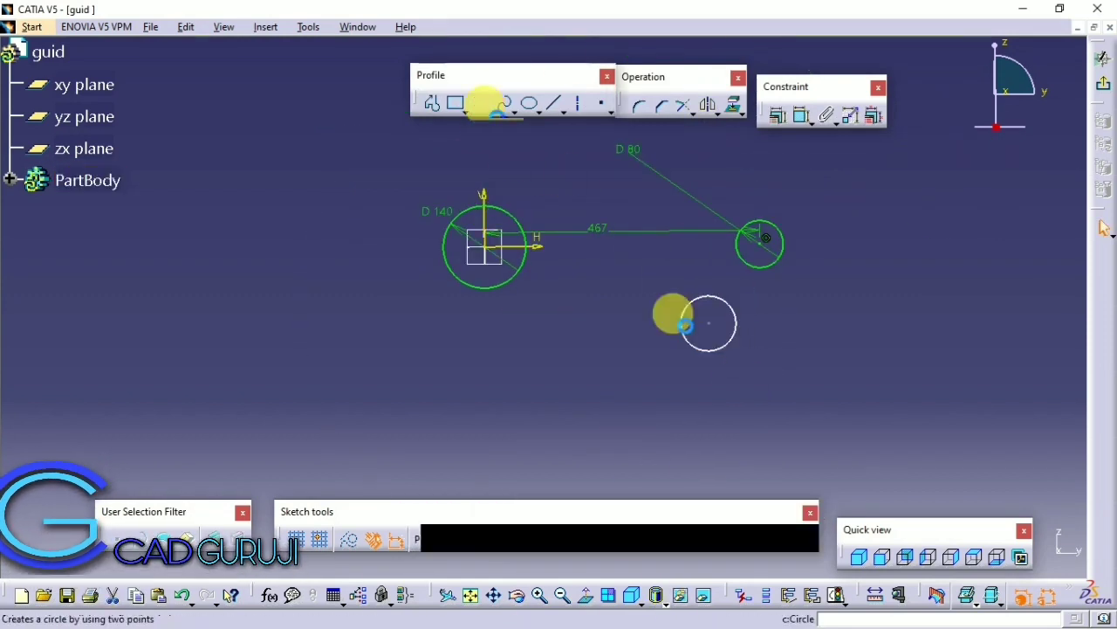
click(748, 417)
click(748, 392)
Step: Give both new circles a diameter of 38
click(803, 115)
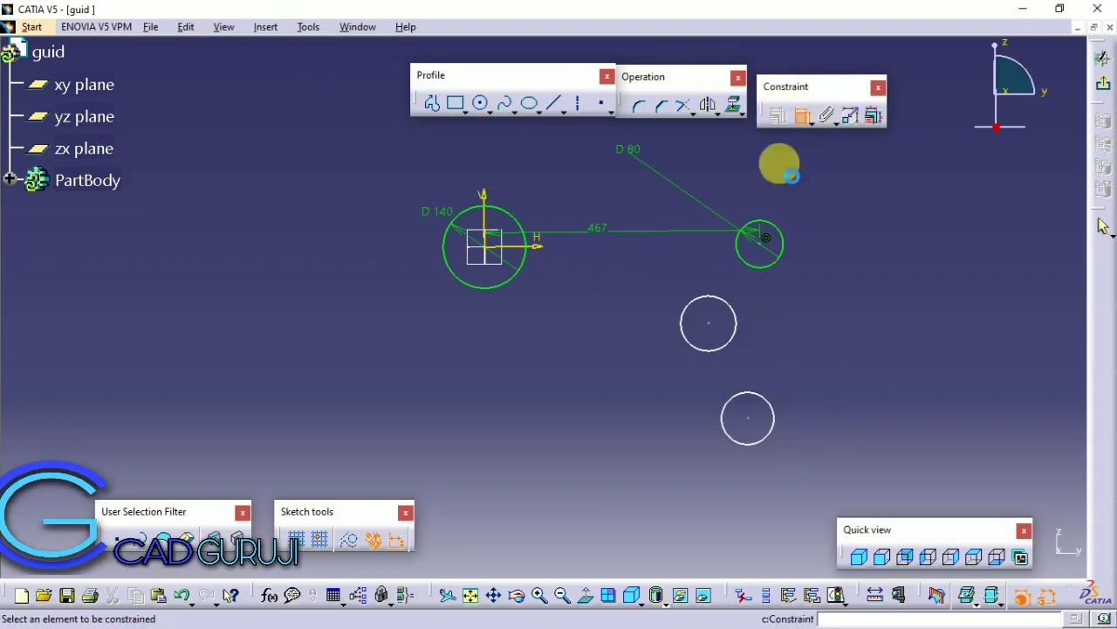
click(691, 348)
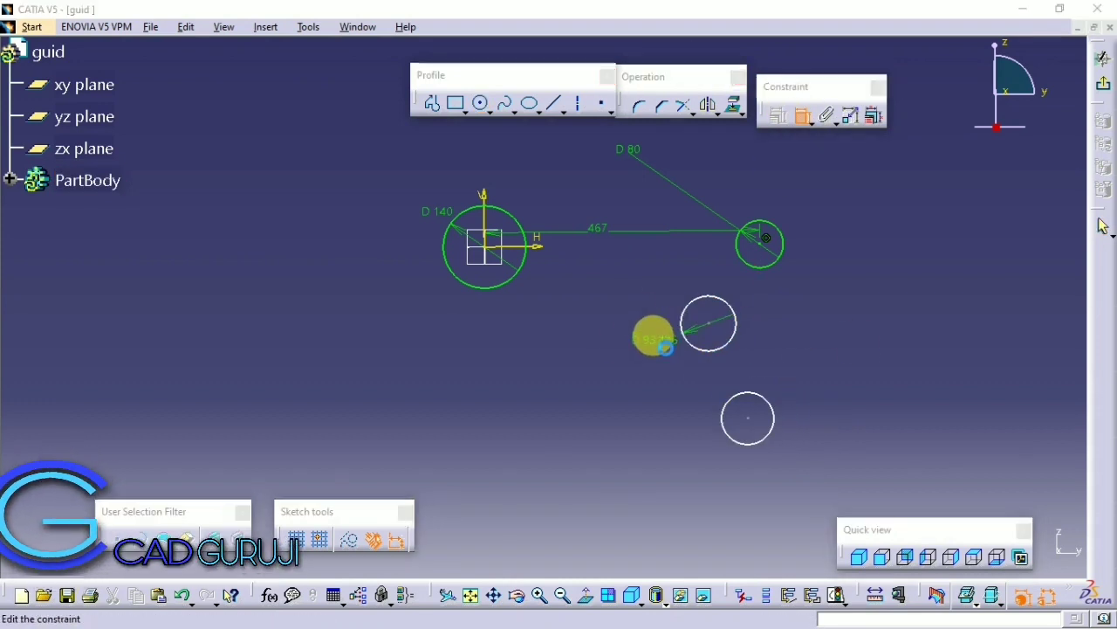
double_click(665, 347)
text(38)
key(Return)
click(766, 399)
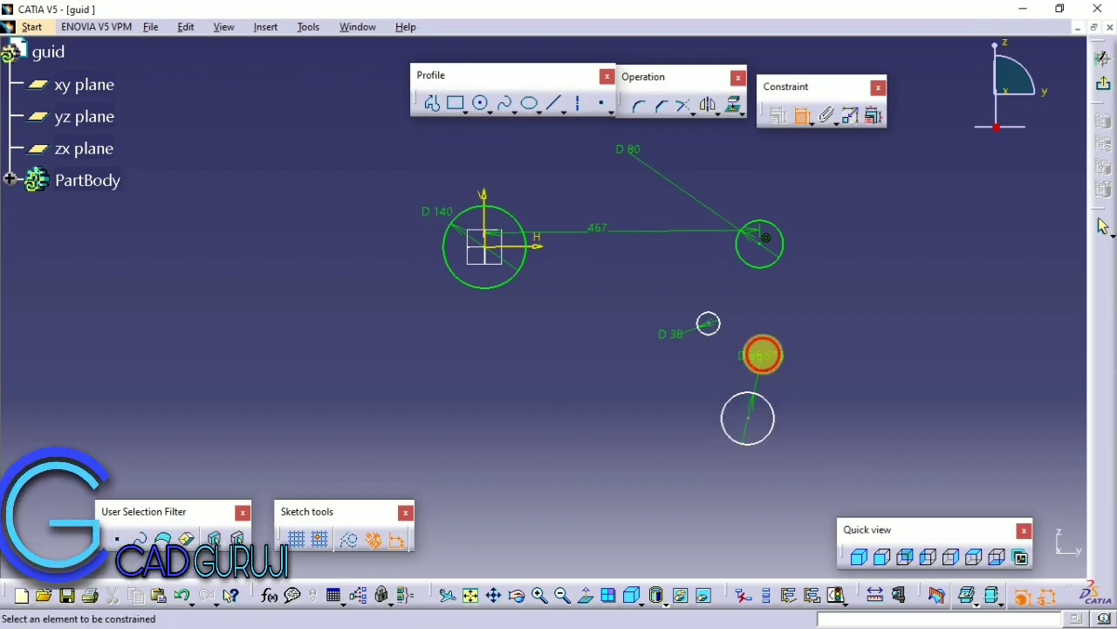
double_click(763, 355)
text(38)
key(Return)
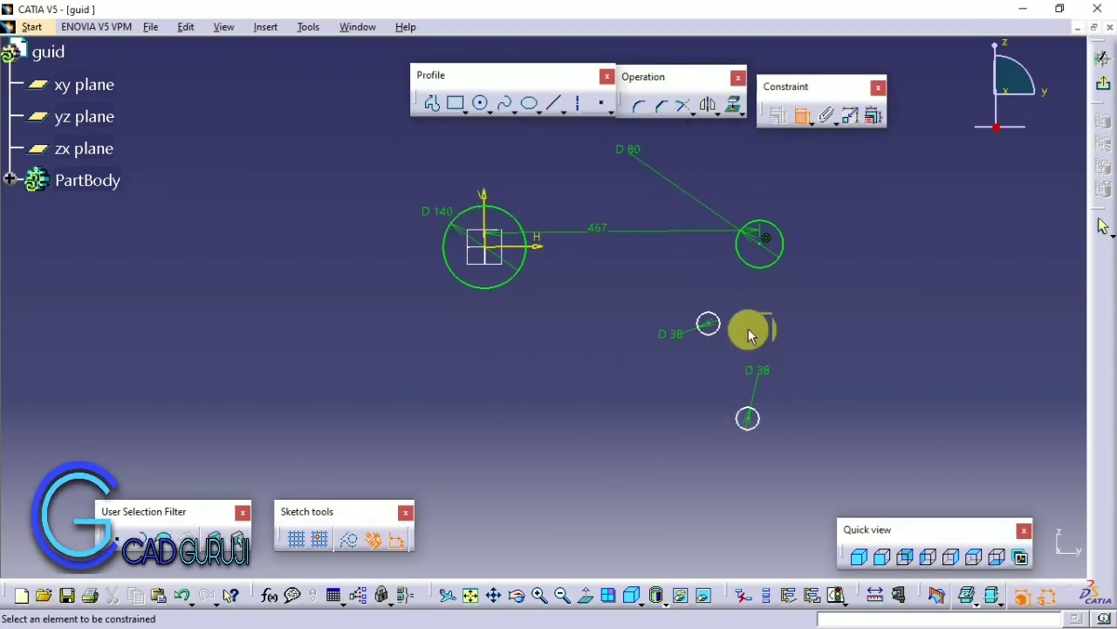
Step: Place the upper D 38 circle 85 below the right circle with a vertical dimension
middle_drag(600, 321, 597, 356)
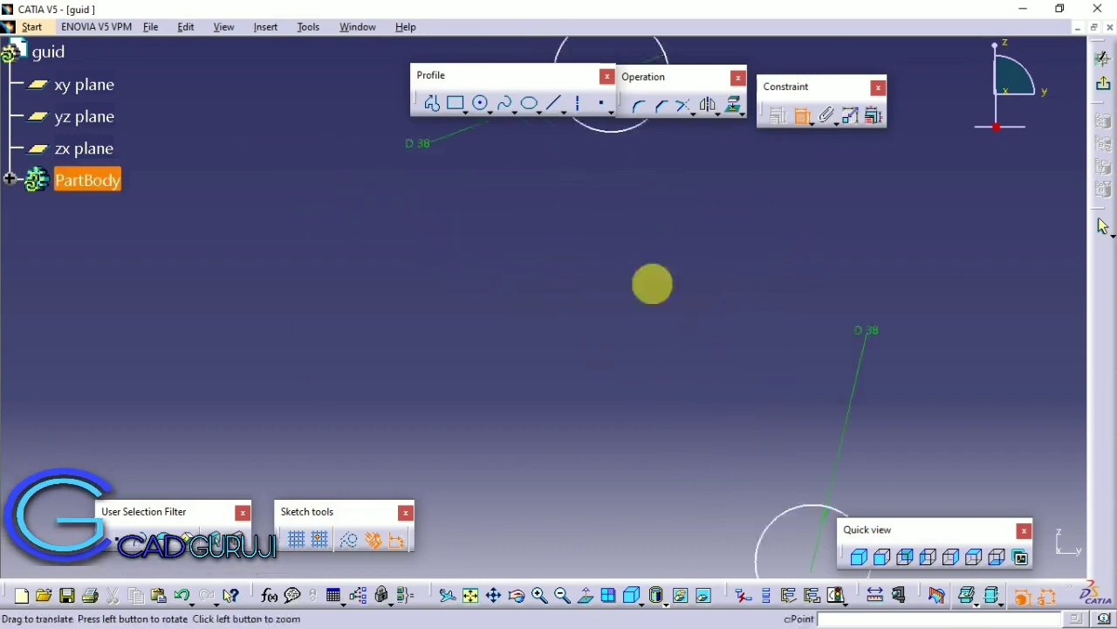
right_click(751, 273)
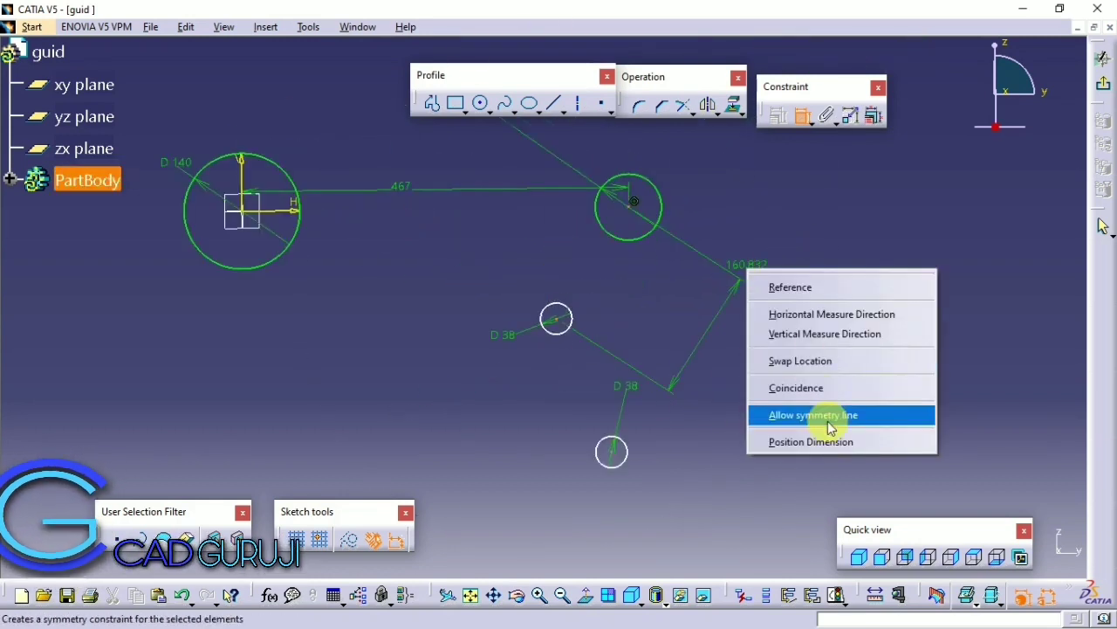
click(766, 332)
click(756, 275)
double_click(744, 260)
text(8)
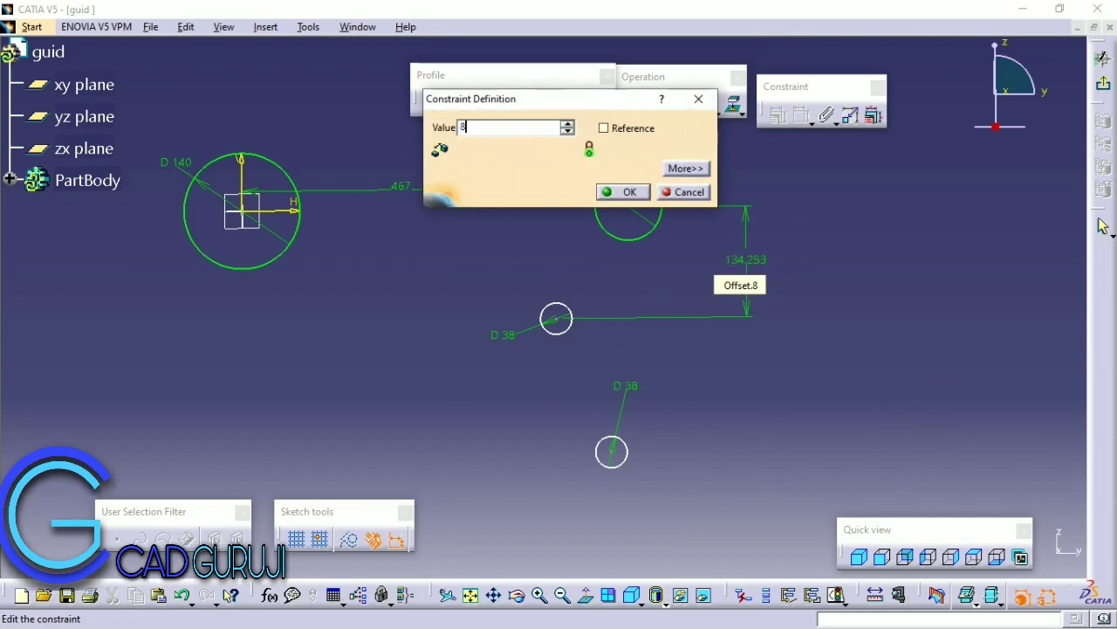
text(5)
key(Return)
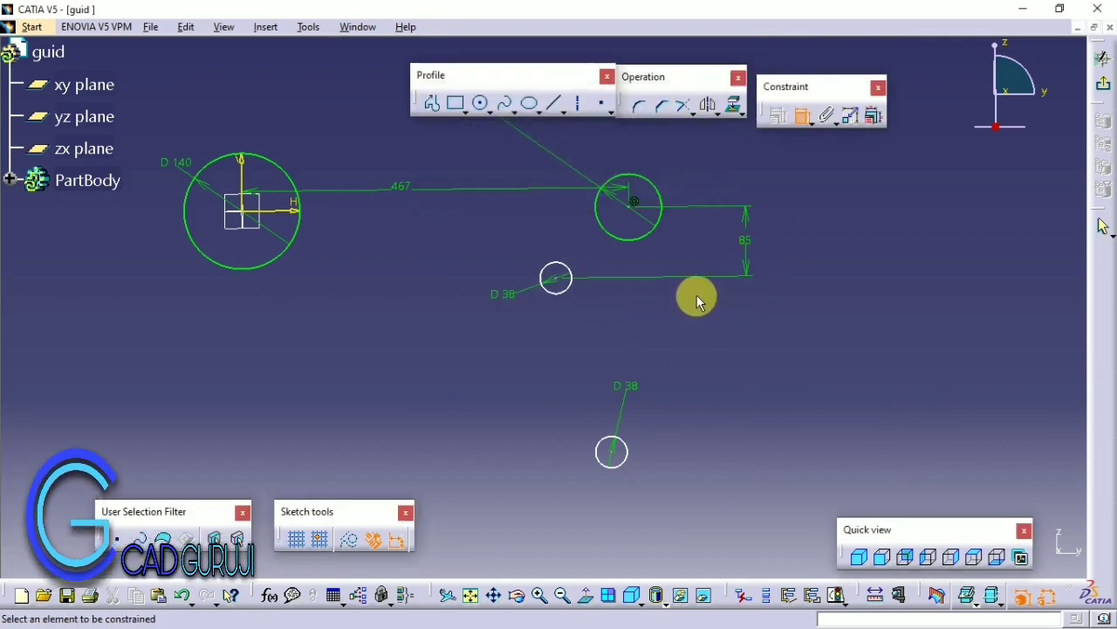
Step: Align the lower circle directly beneath the upper D 38 circle with a 0 offset
middle_drag(647, 389, 643, 308)
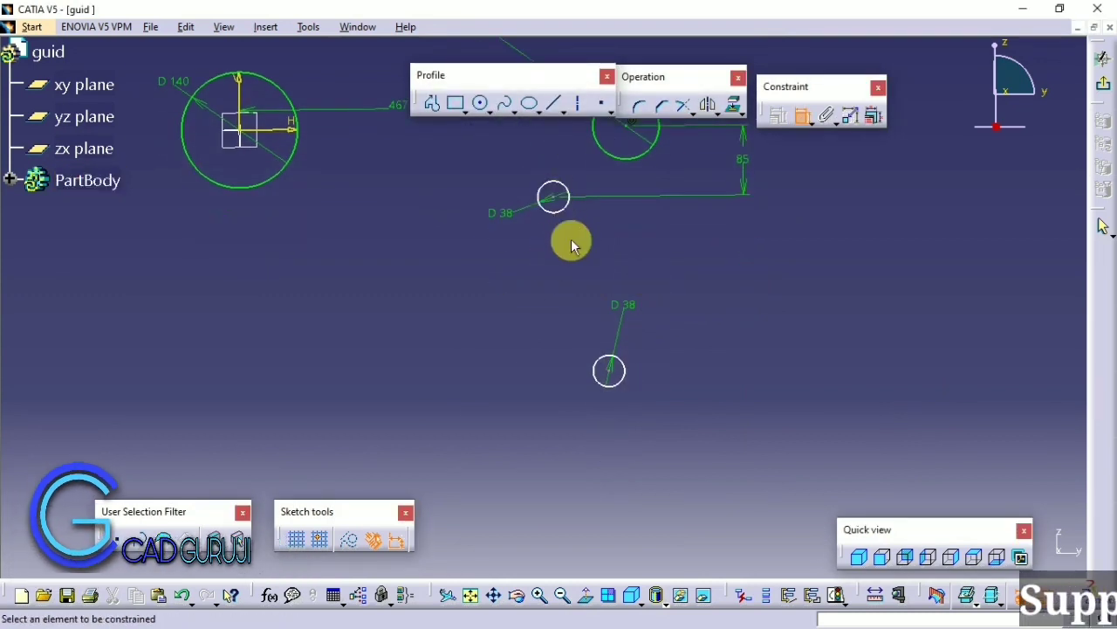
click(552, 198)
click(612, 370)
right_click(554, 369)
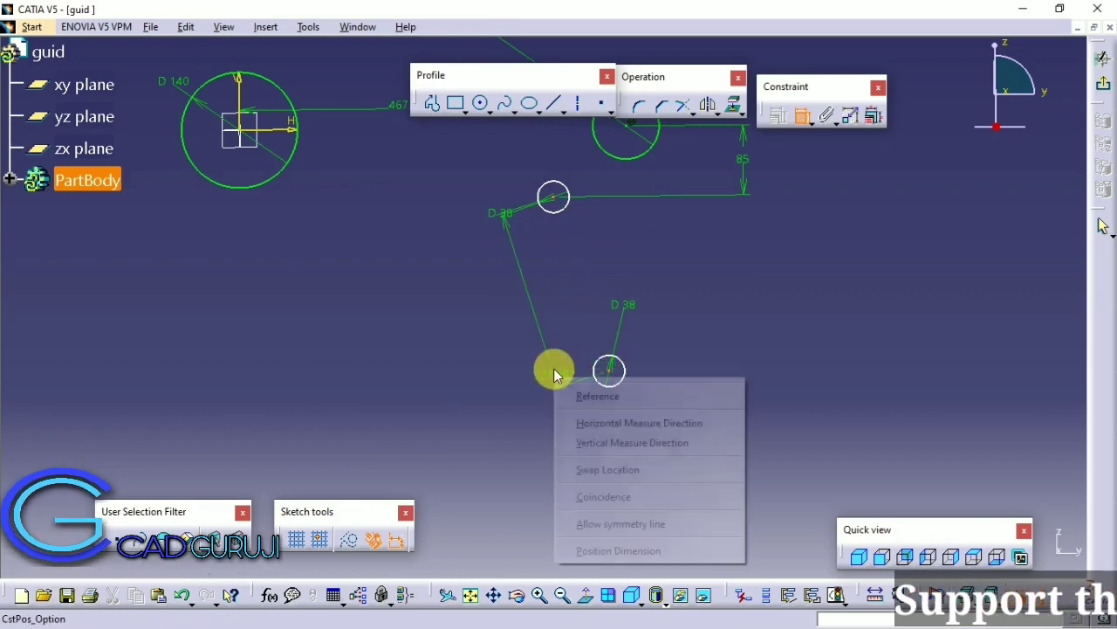
click(564, 436)
click(586, 454)
double_click(593, 456)
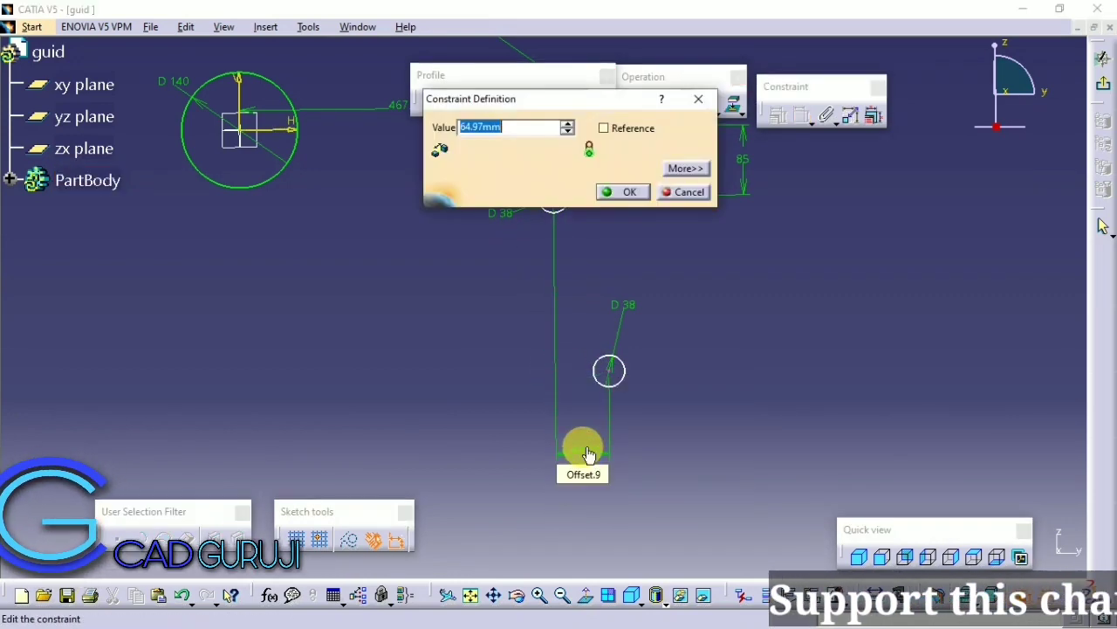
text(0)
key(Return)
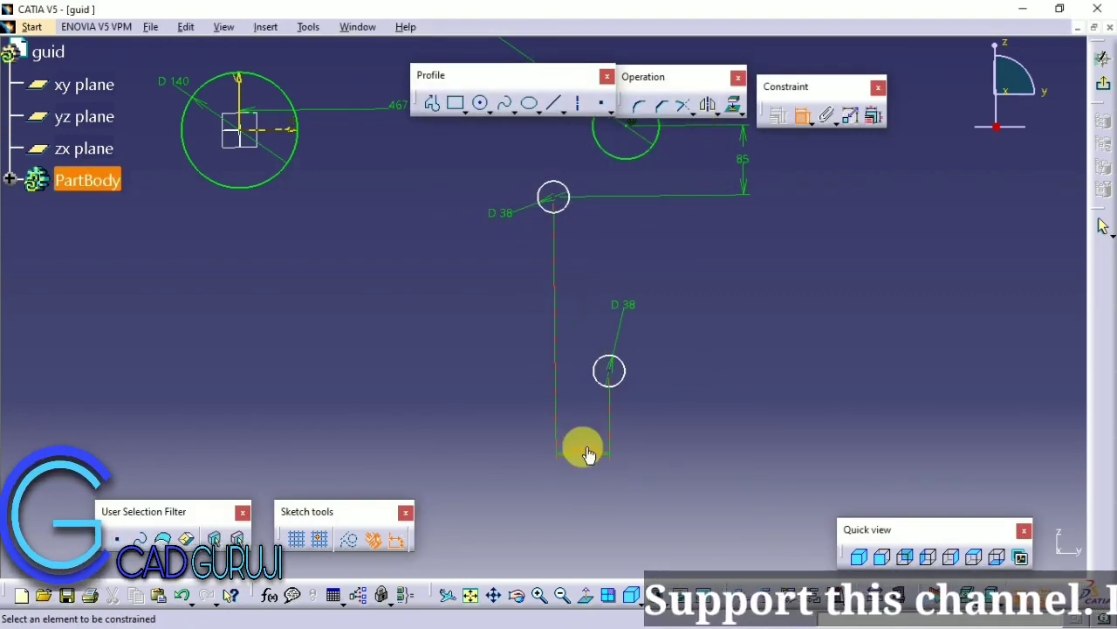
Step: Add a 13 mm dimension to the lower circle's centre
click(560, 371)
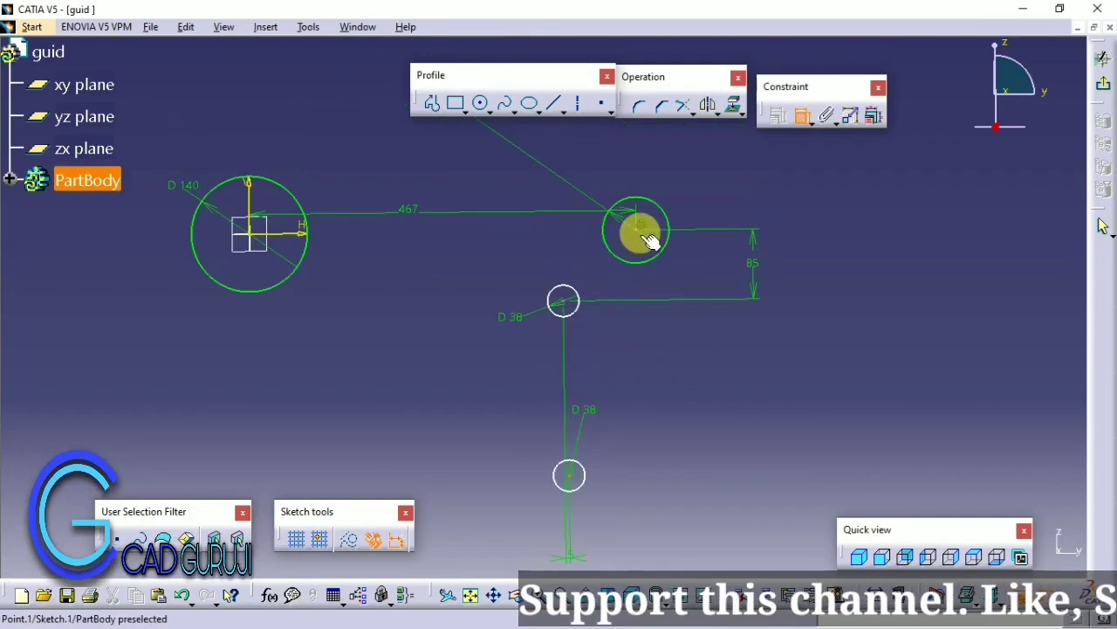
click(638, 232)
right_click(644, 364)
click(655, 423)
click(701, 367)
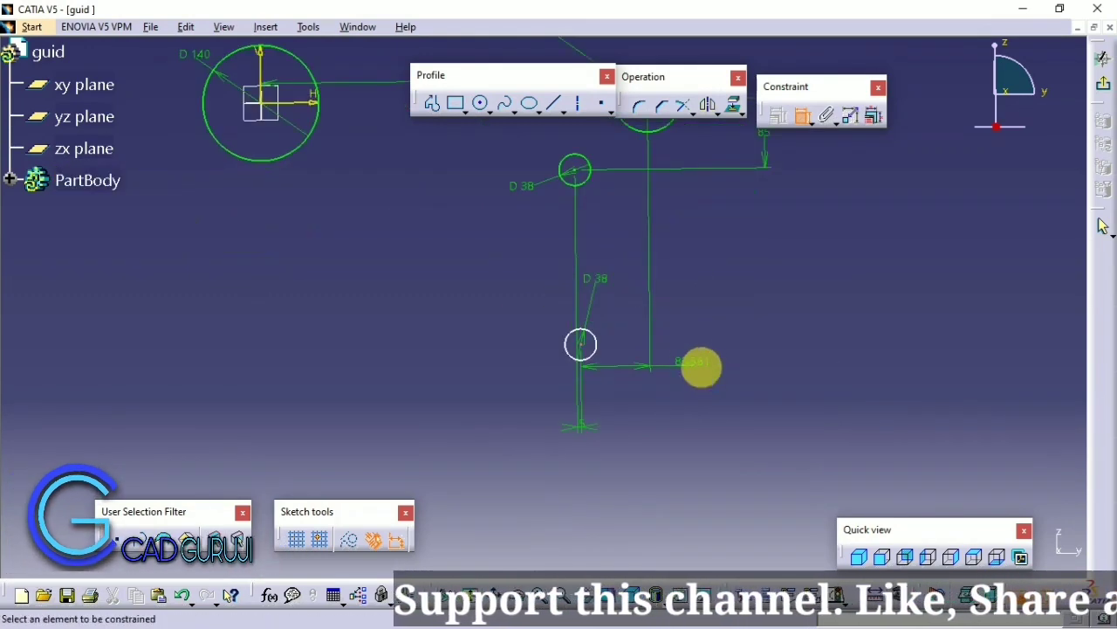
double_click(693, 367)
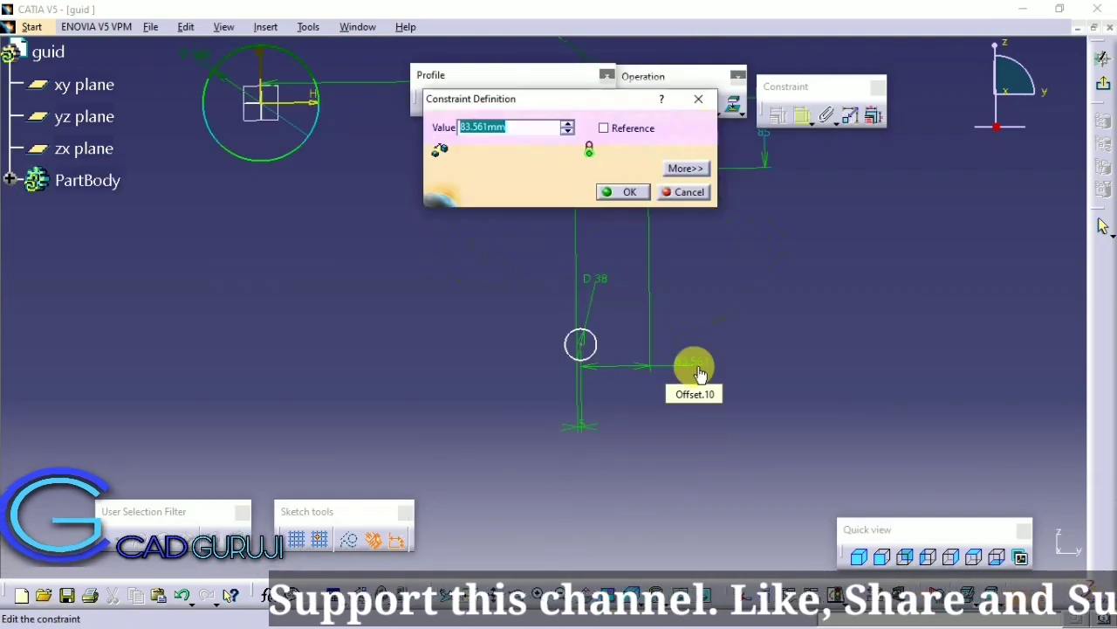
text(13)
key(Return)
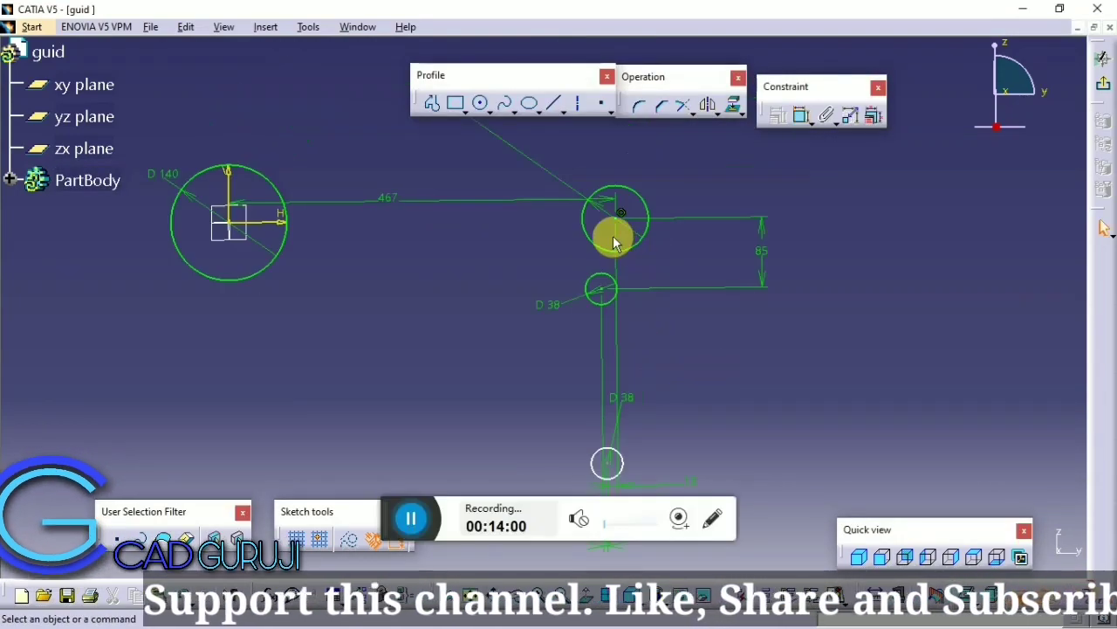
Step: Apply a constraint option to the vertical line
middle_drag(613, 236, 562, 135)
click(539, 292)
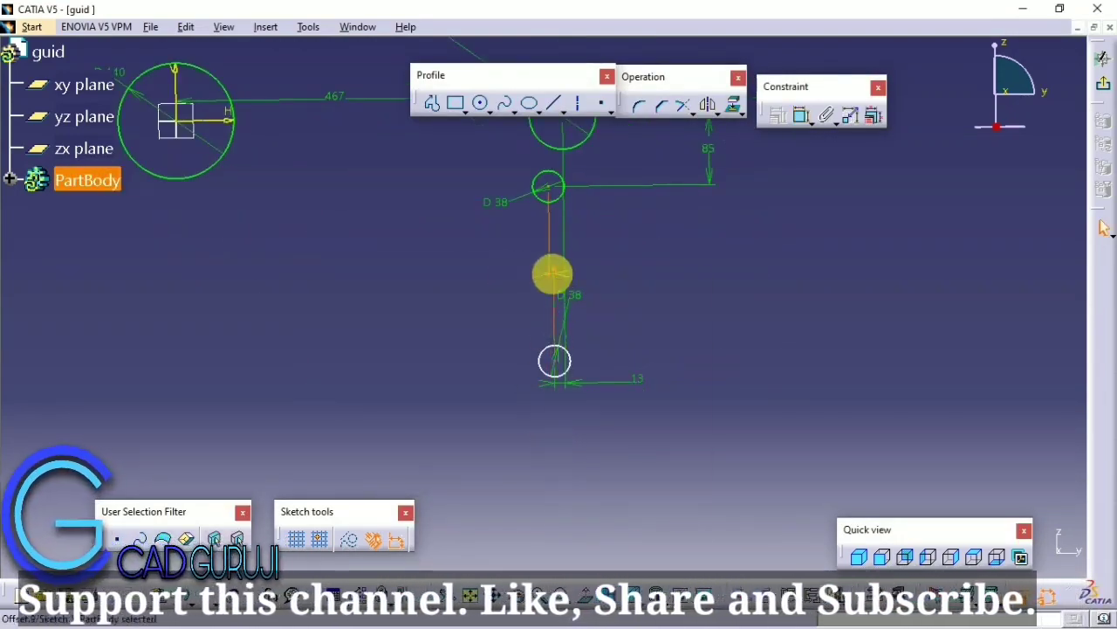
right_click(551, 277)
click(591, 492)
middle_drag(573, 474, 576, 393)
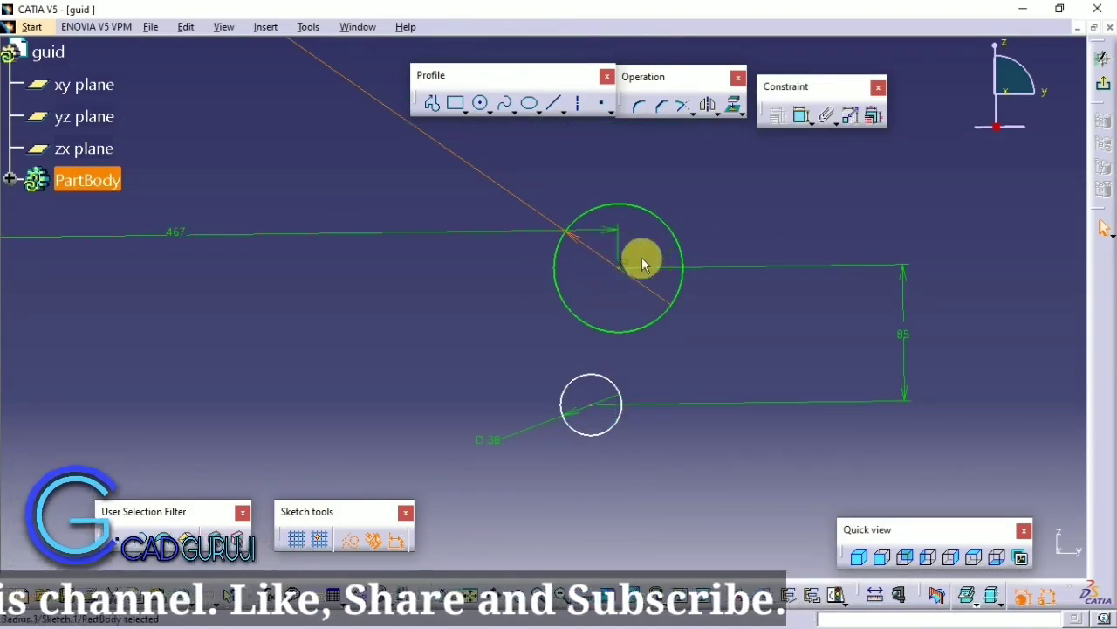
Step: Offset the small circle 20 from the big right circle's centre
click(800, 116)
click(591, 431)
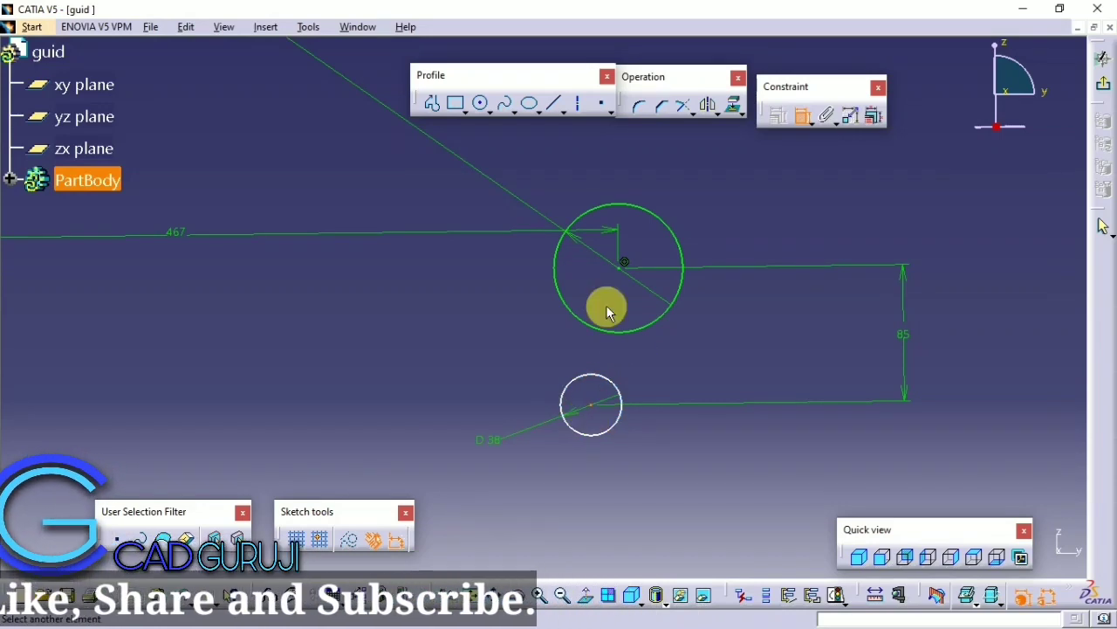
click(618, 273)
right_click(579, 130)
click(613, 207)
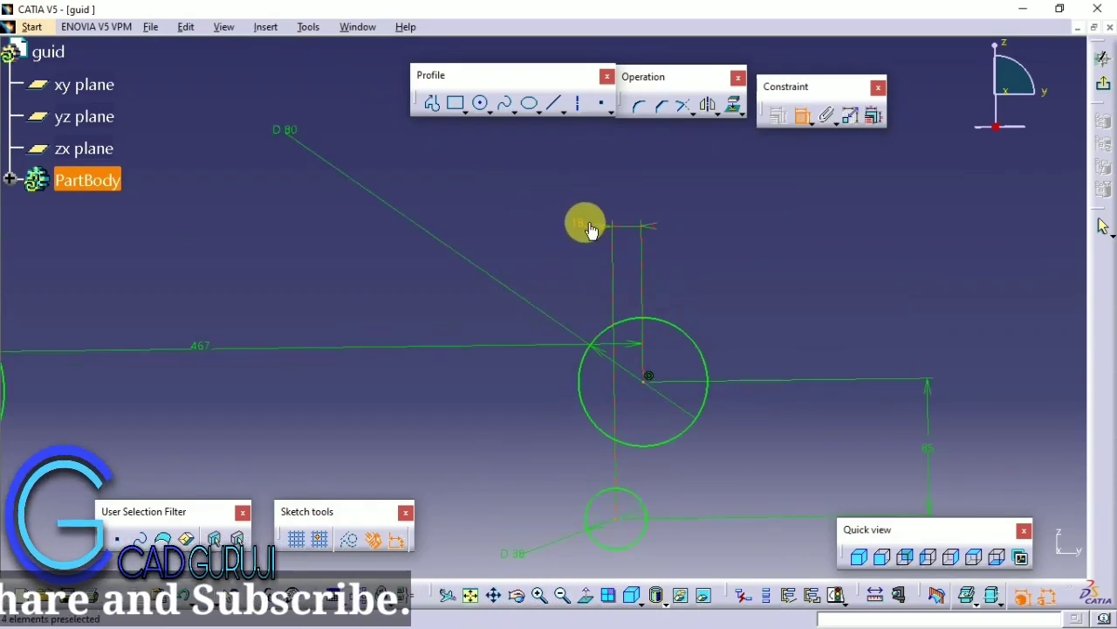
double_click(590, 229)
text(20)
key(Return)
scroll(694, 325, down, 2)
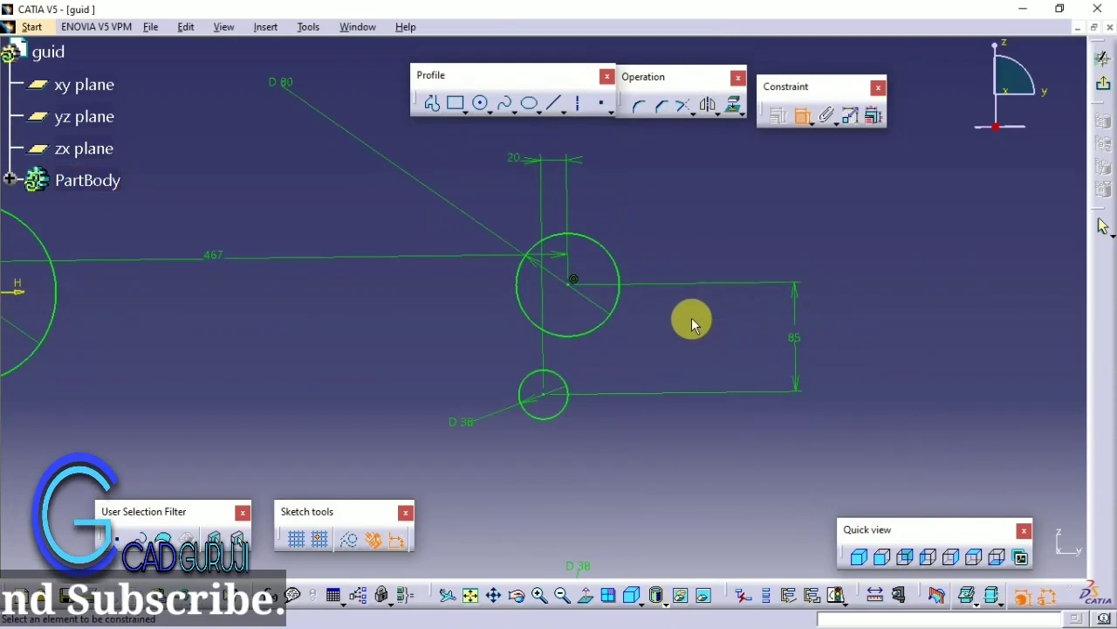
middle_drag(756, 336, 536, 441)
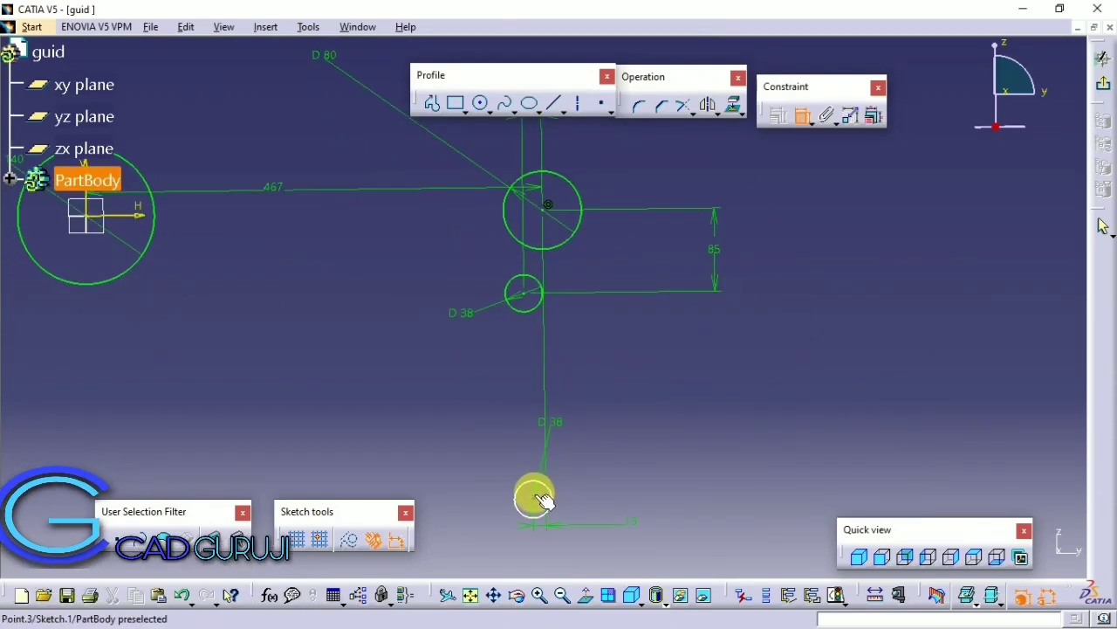
Step: Set the vertical distance between the stacked D 38 circles to 81
click(527, 295)
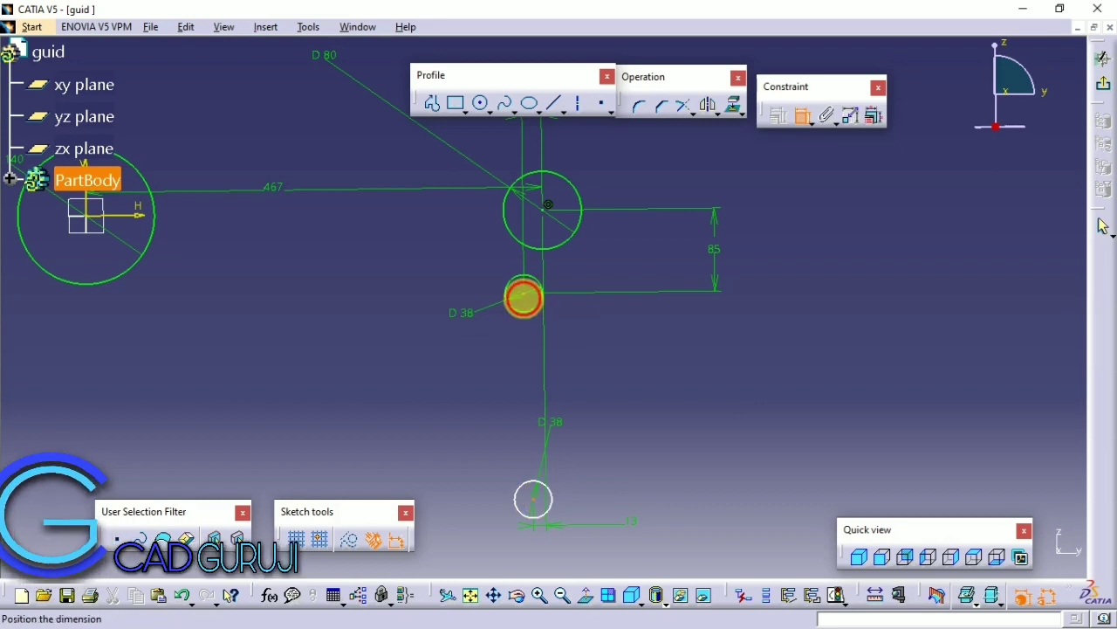
right_click(654, 338)
click(687, 361)
double_click(687, 362)
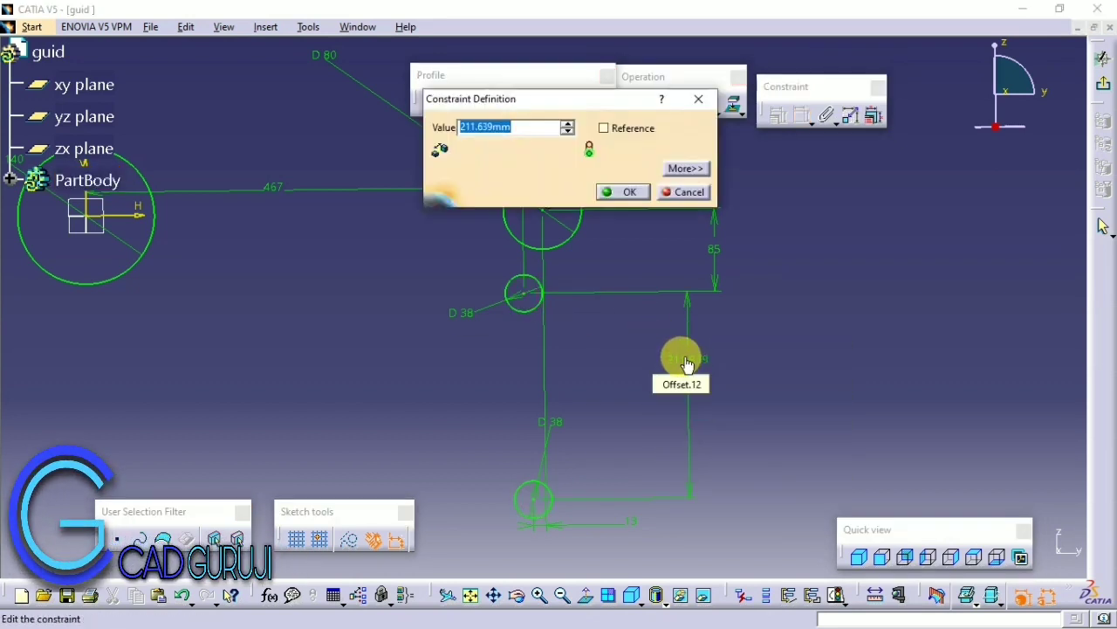
click(686, 364)
click(696, 303)
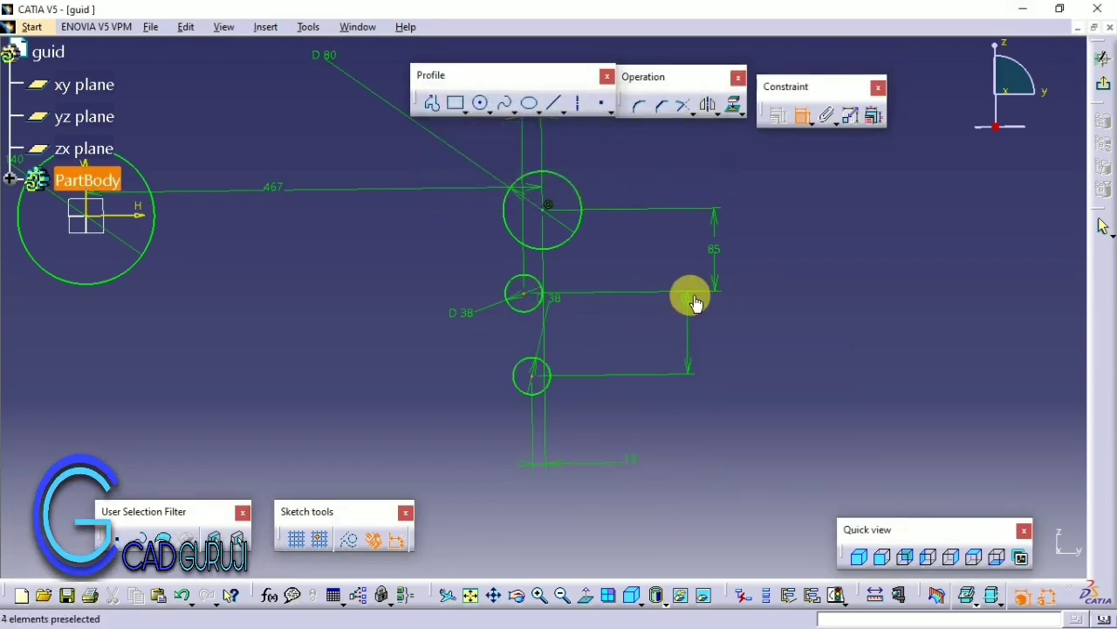
double_click(670, 334)
text(80)
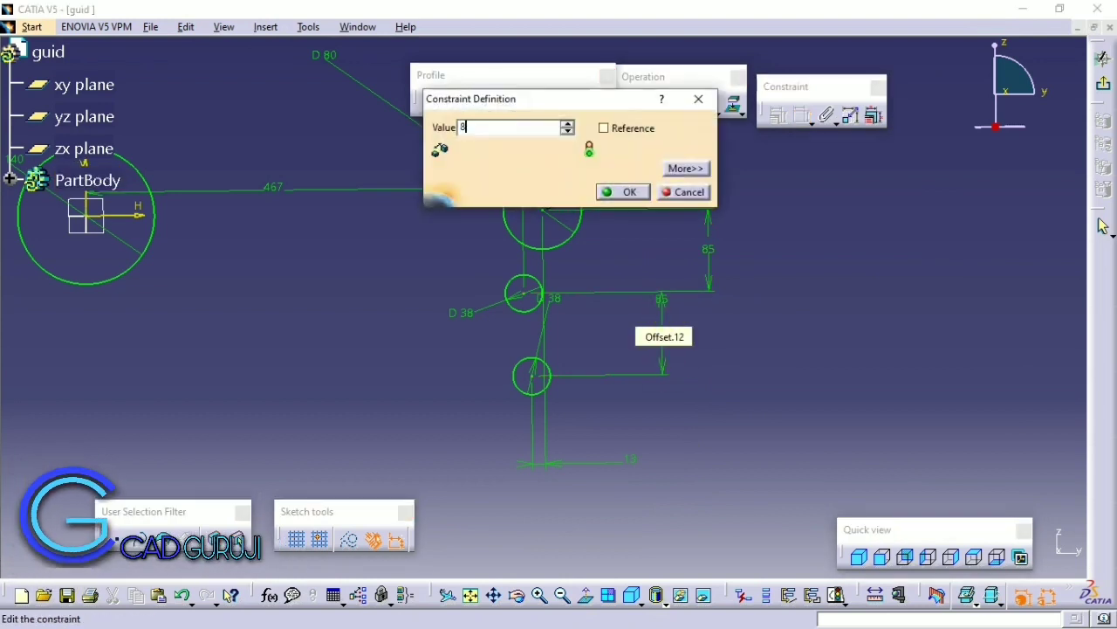
key(Return)
drag(673, 362, 666, 345)
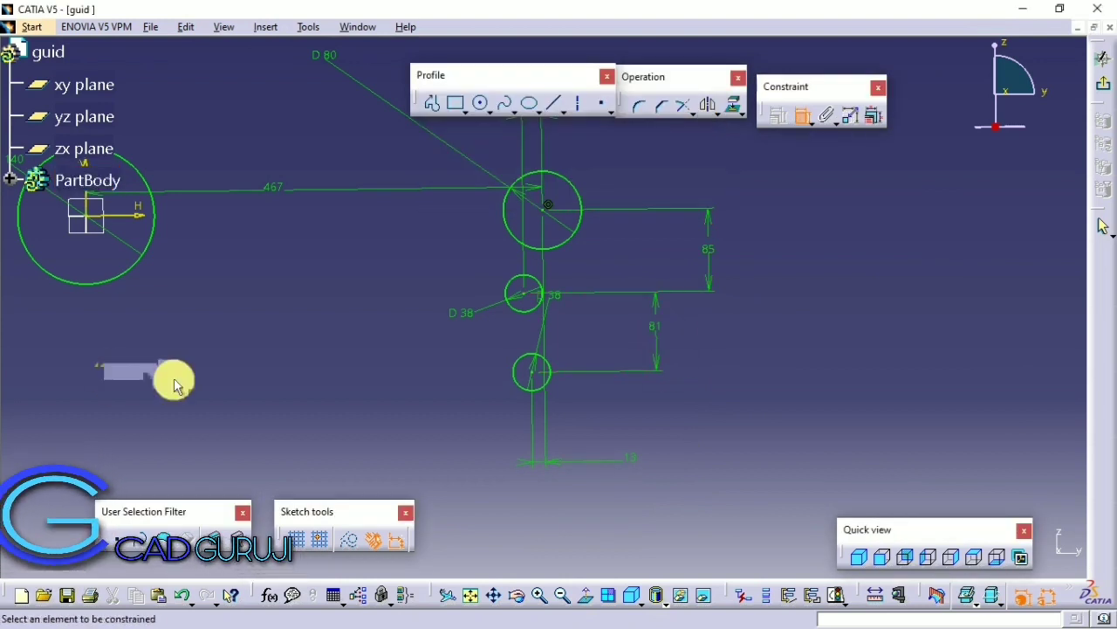
middle_drag(492, 480, 686, 477)
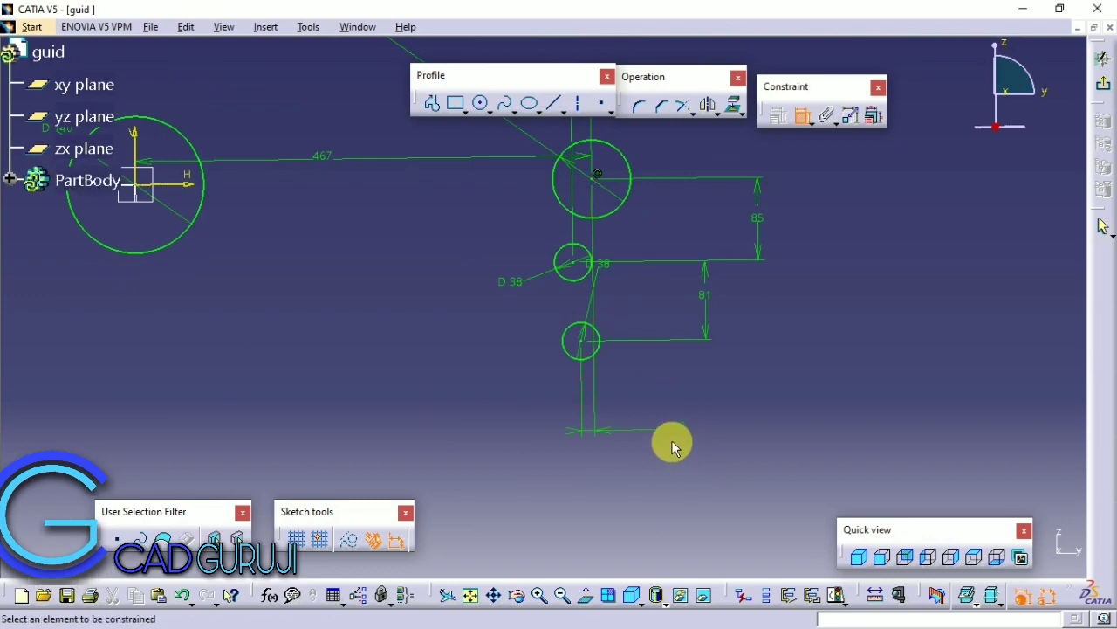
middle_drag(671, 440, 642, 236)
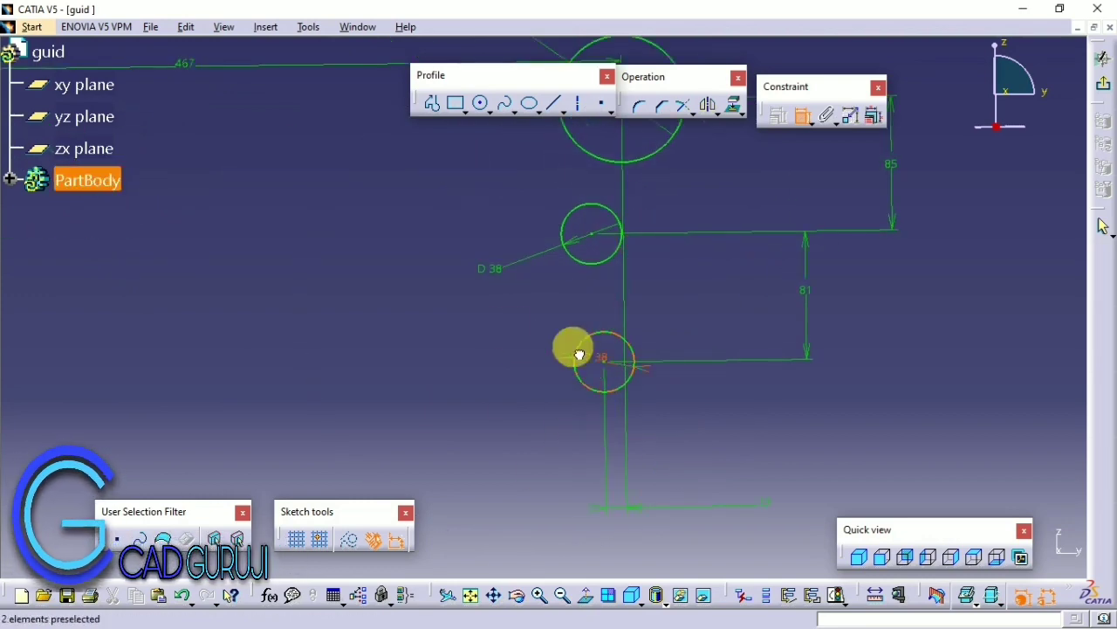
mouse_move(818, 195)
middle_down()
mouse_move(723, 282)
mouse_move(476, 332)
middle_up()
Step: Join the D 140 and upper right circles with a horizontal bi-tangent line
click(563, 111)
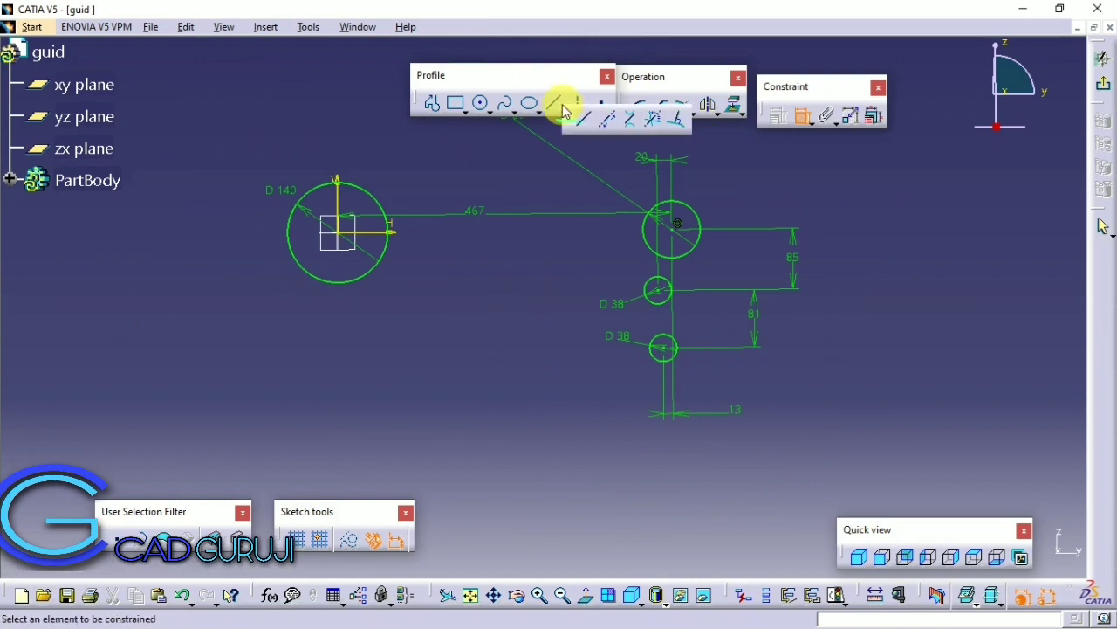
click(630, 120)
click(689, 206)
scroll(489, 192, down, 2)
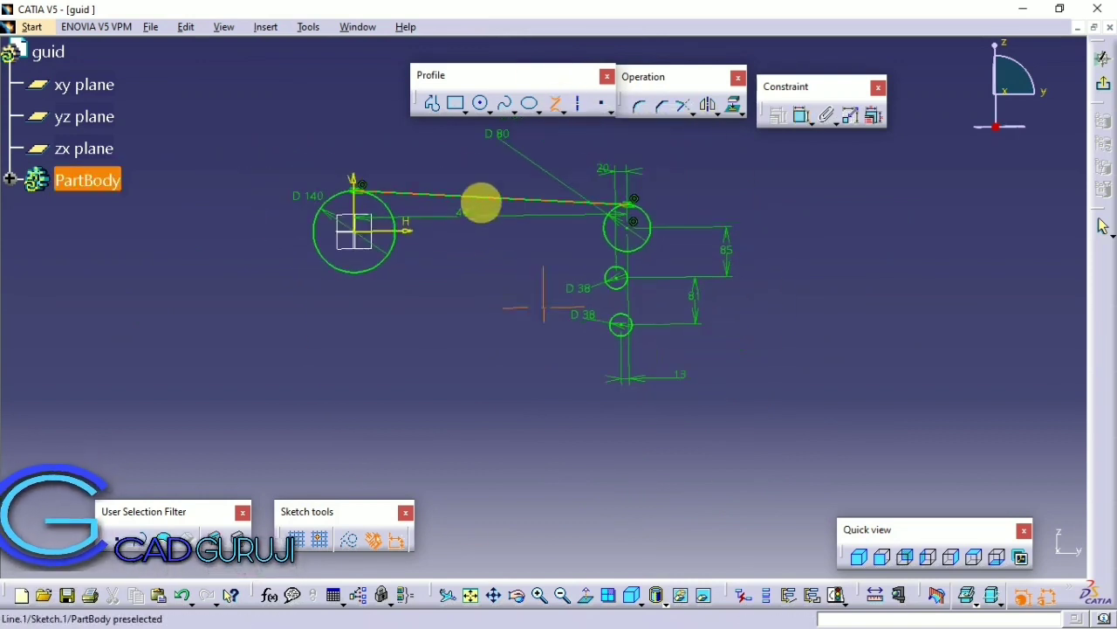
middle_drag(489, 334, 479, 313)
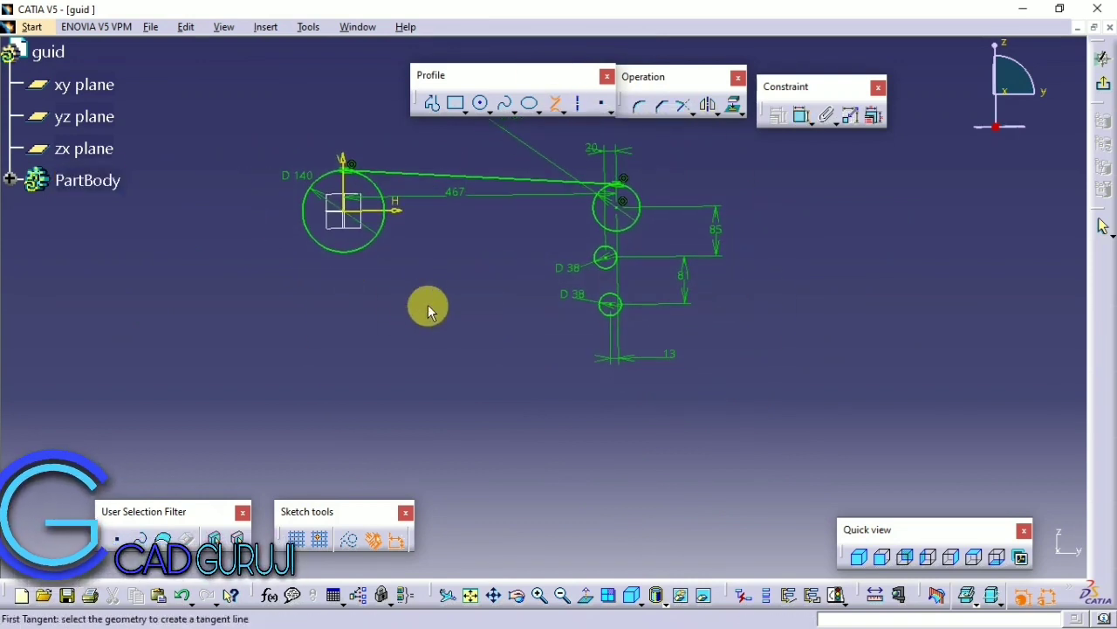
scroll(429, 304, up, 2)
right_click(588, 239)
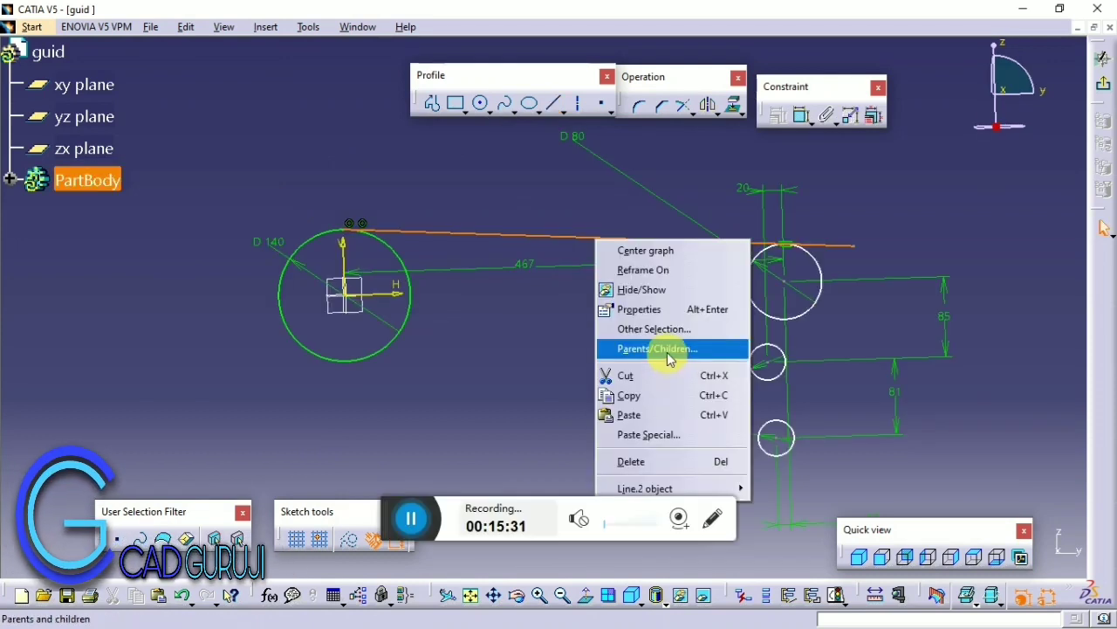
key(Escape)
right_click(611, 237)
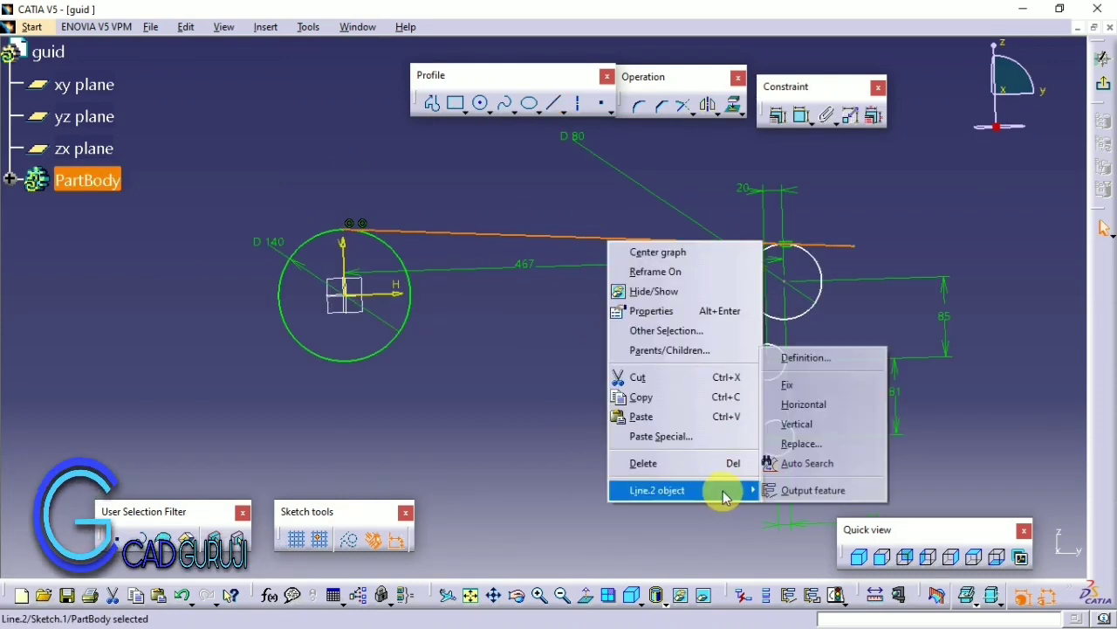
click(848, 406)
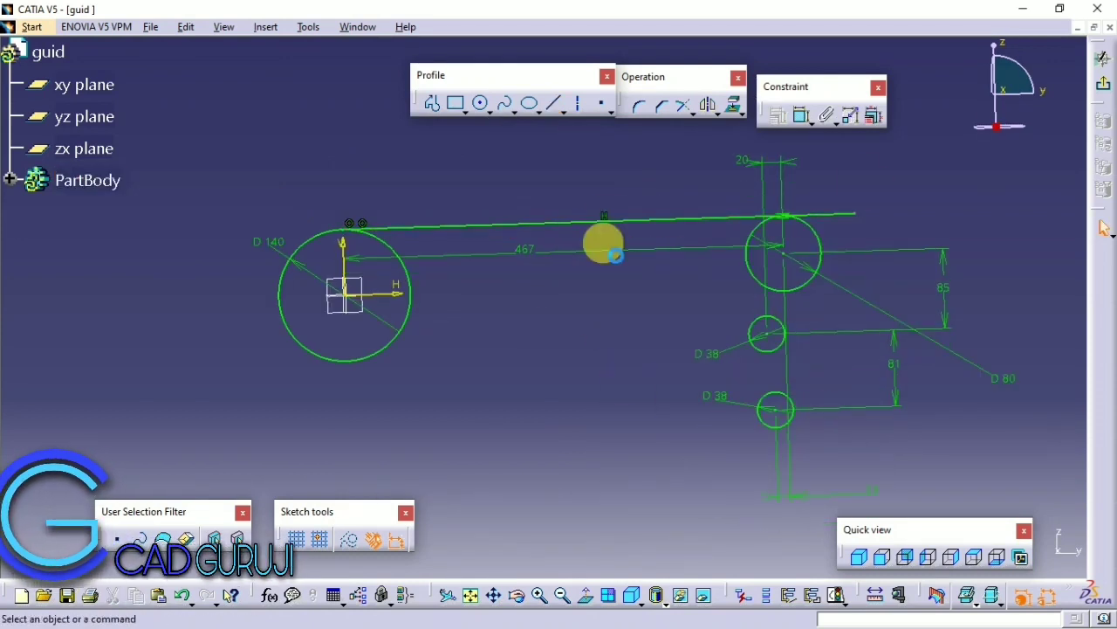
Step: Add bi-tangent lines linking the upper, middle, and lower circles back to the D 140 circle
click(694, 112)
click(760, 128)
scroll(526, 231, down, 2)
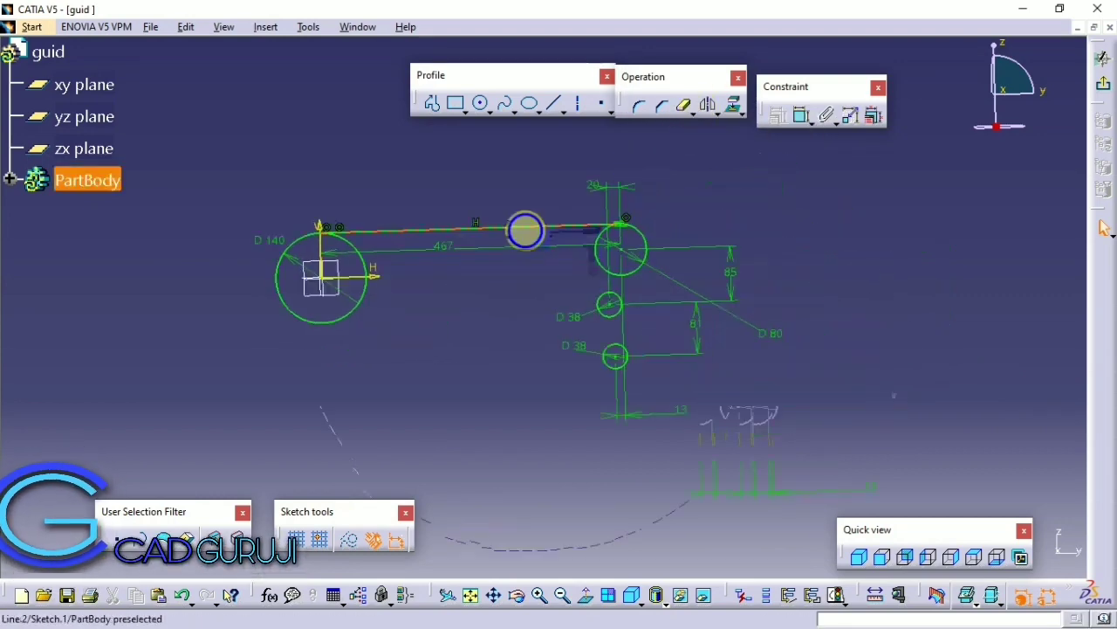
scroll(543, 276, up, 2)
click(563, 110)
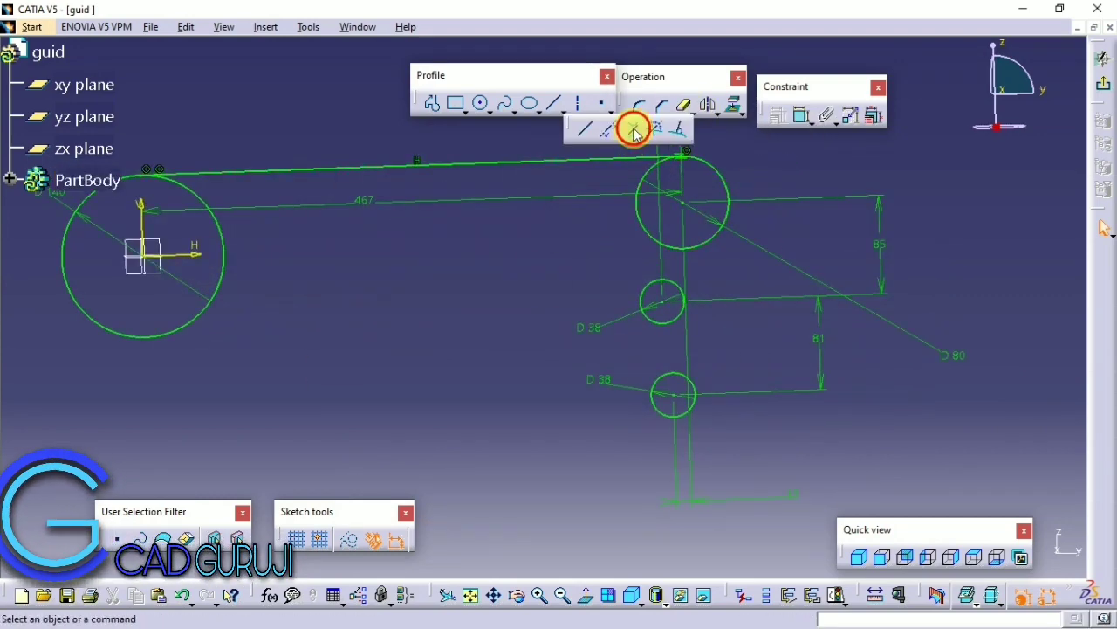
click(635, 131)
scroll(584, 277, up, 2)
click(584, 277)
click(531, 327)
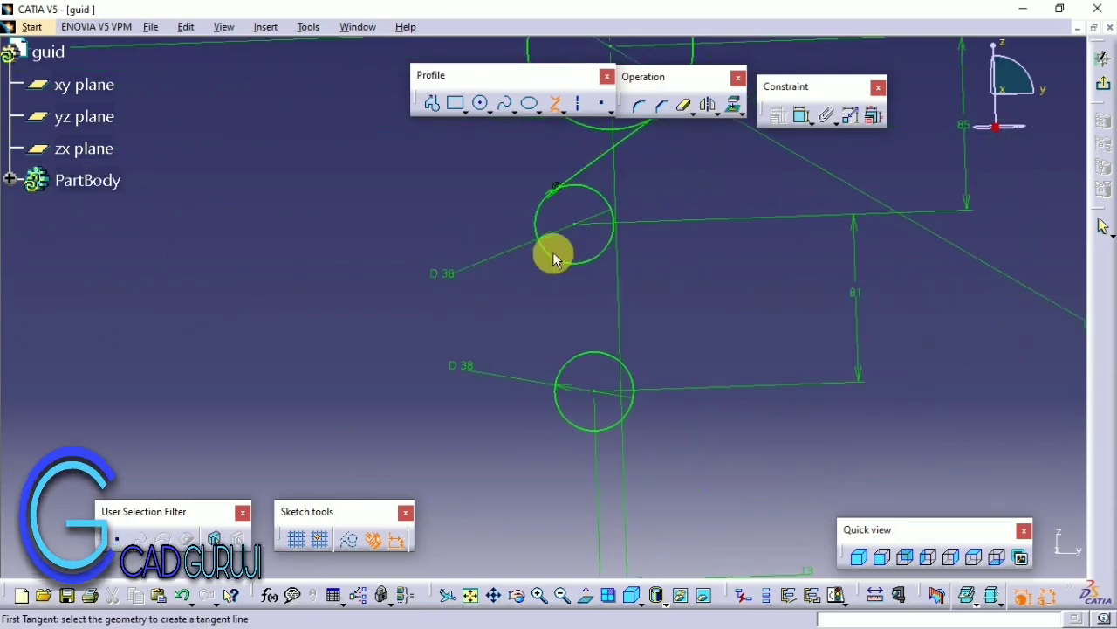
click(553, 256)
click(631, 370)
click(586, 392)
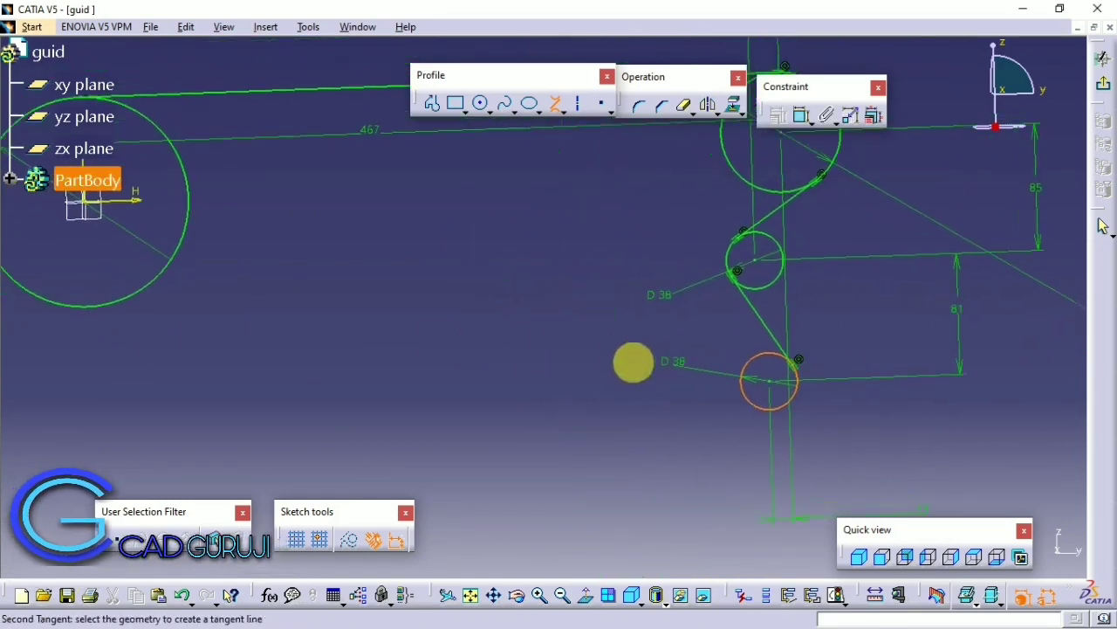
click(66, 316)
Step: Quick Trim the inner arcs of each circle into one closed outline
scroll(40, 261, down, 3)
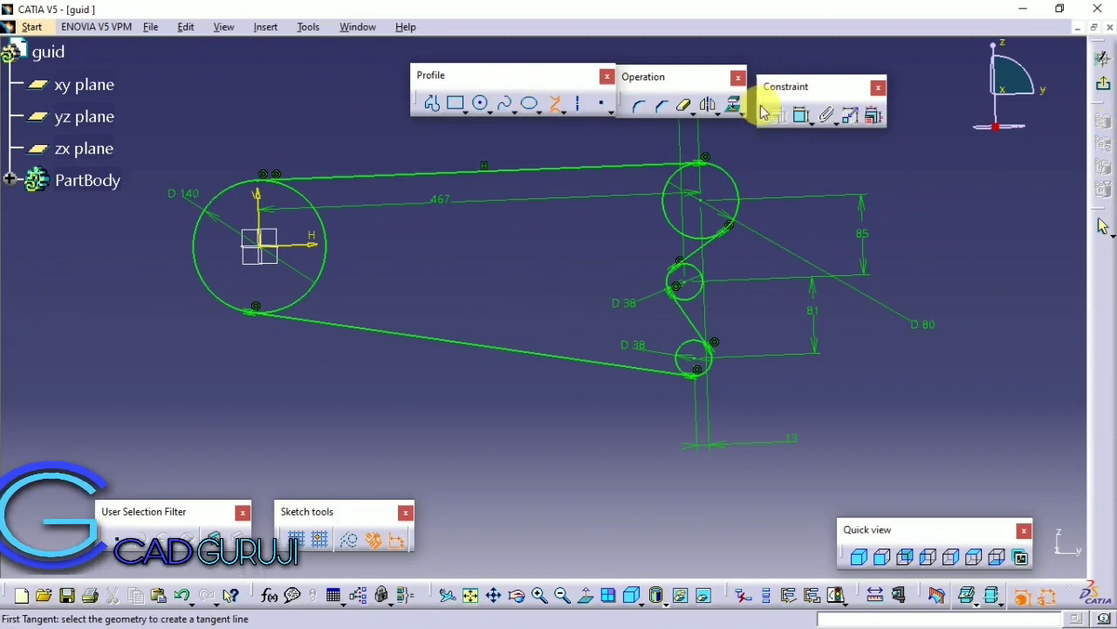
click(685, 106)
click(327, 255)
click(666, 202)
click(685, 275)
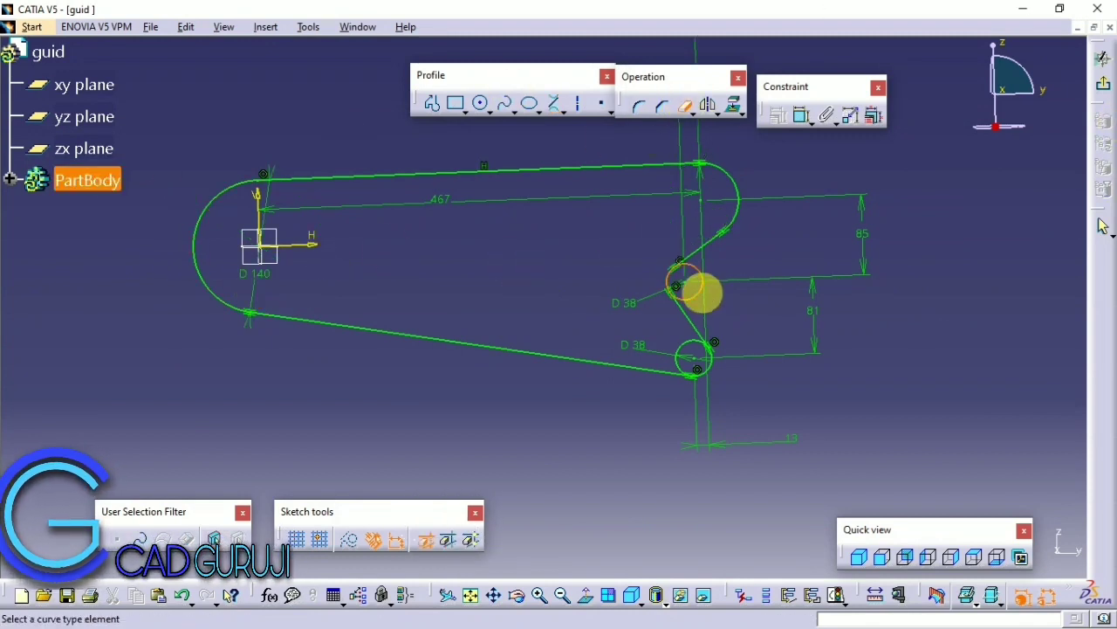
click(702, 293)
click(678, 359)
mouse_move(620, 269)
middle_down()
mouse_move(619, 175)
mouse_move(603, 332)
middle_up()
mouse_move(262, 250)
middle_down()
mouse_move(174, 237)
mouse_move(337, 270)
mouse_move(480, 155)
middle_up()
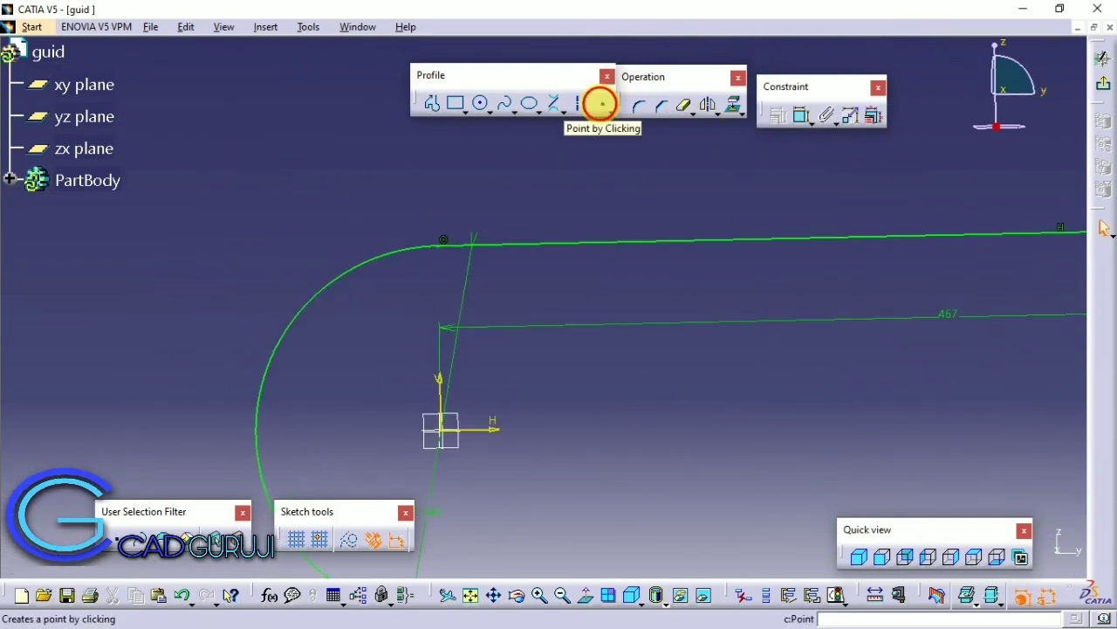
Step: Place a point where the top line meets the large arc
click(600, 104)
middle_drag(541, 199, 541, 175)
click(358, 199)
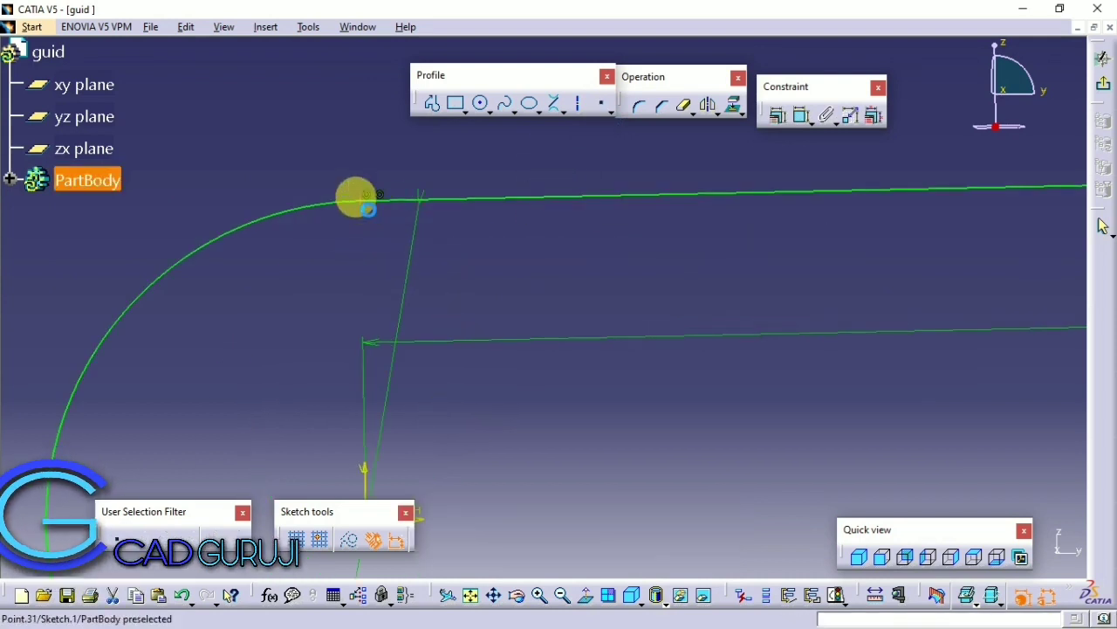
ctrl+middle_drag(368, 210, 432, 216)
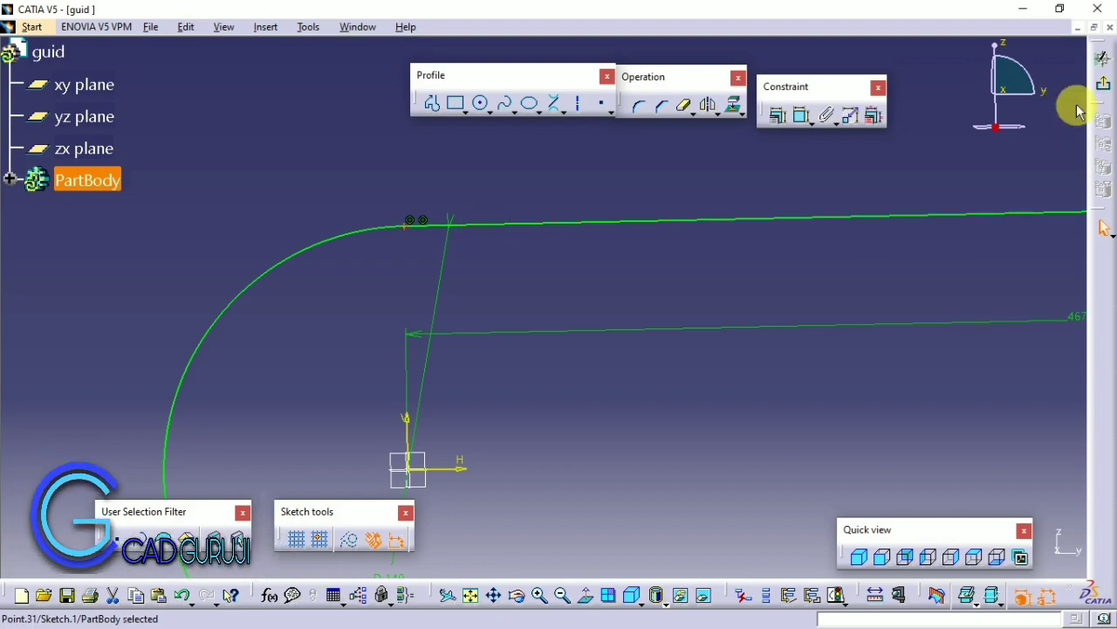
Step: Exit the sketch and expand PartBody and Sketch.1 in the tree
click(1102, 96)
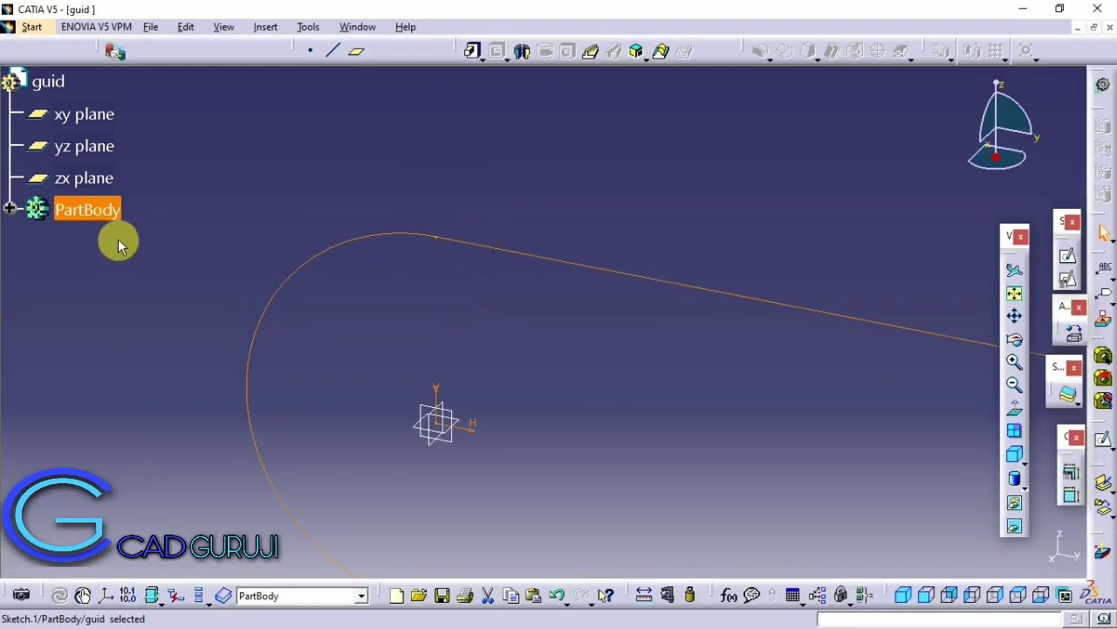
click(158, 239)
click(10, 210)
click(33, 240)
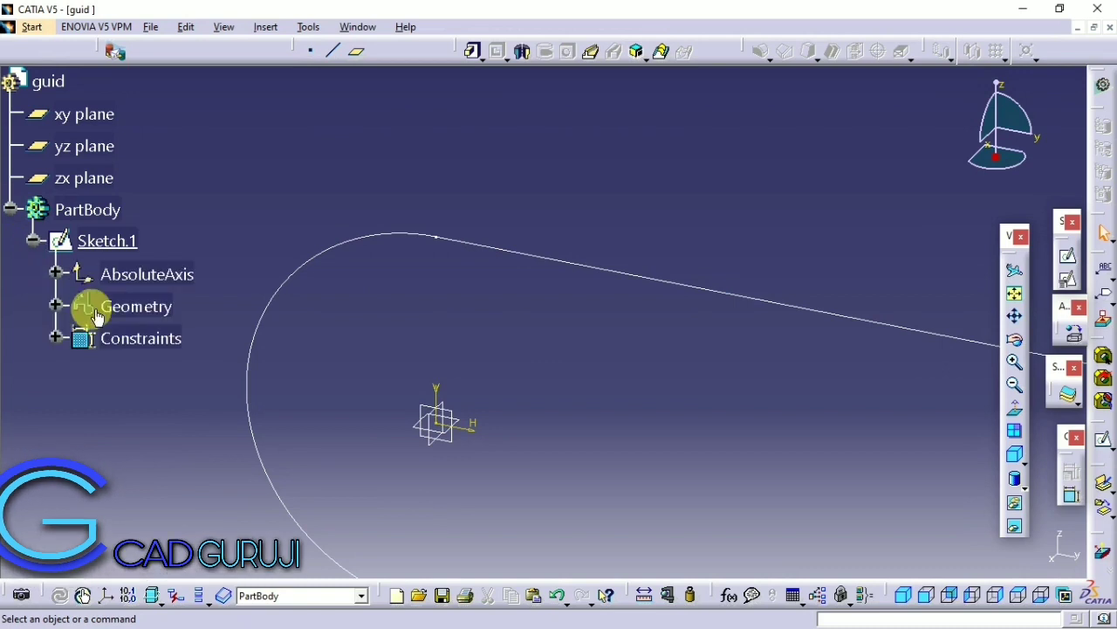
Step: Create Sketch.2 on the yz plane with a point coincident with the arc's end
click(474, 427)
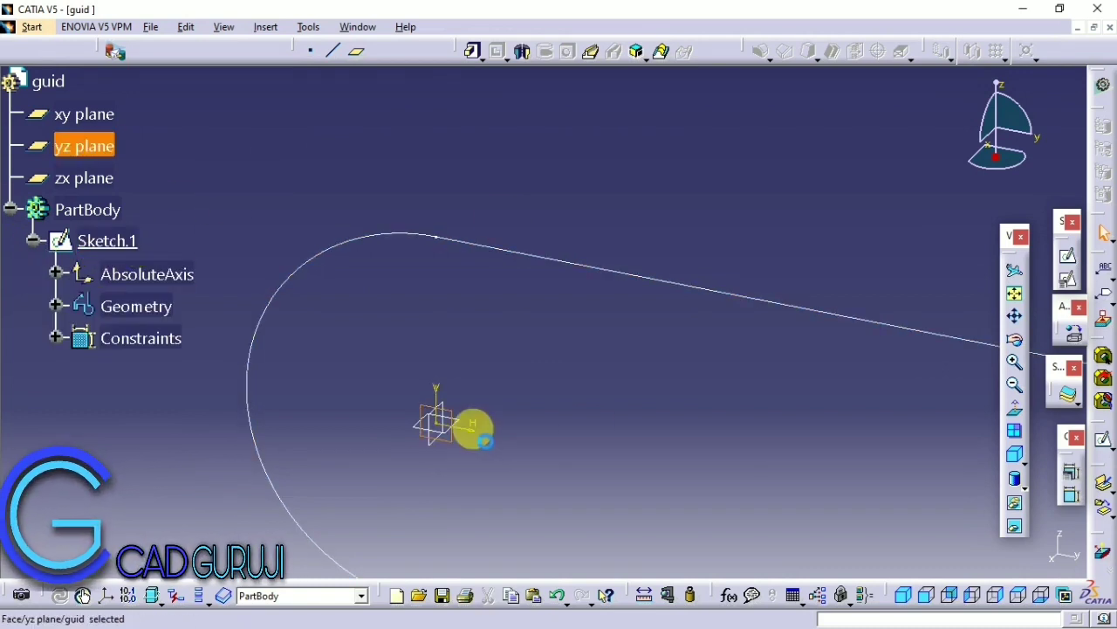
click(1068, 255)
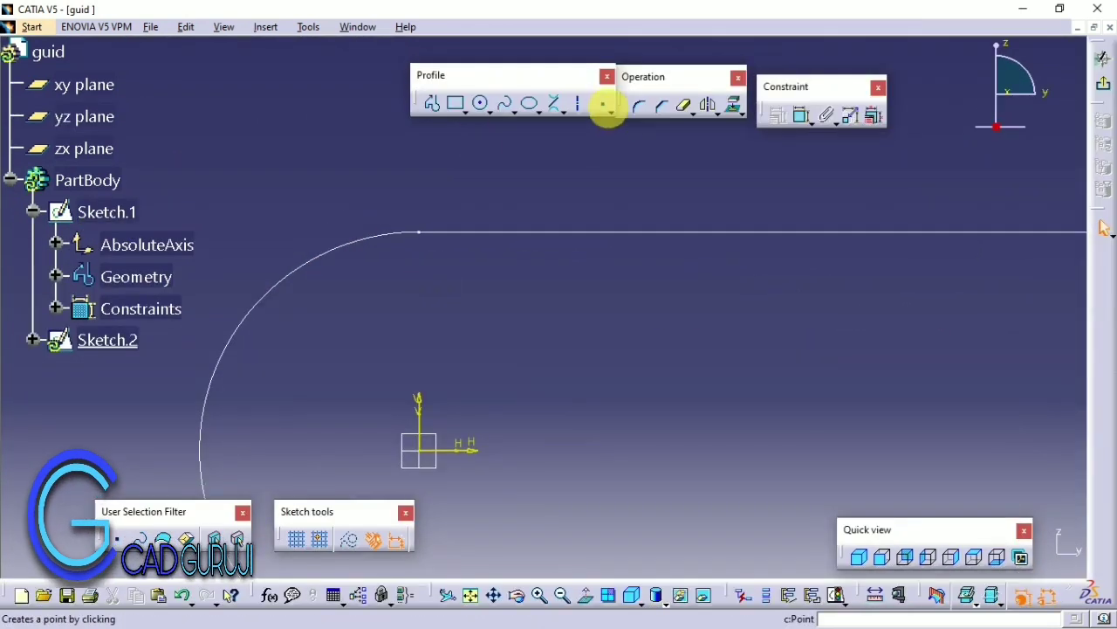
click(420, 232)
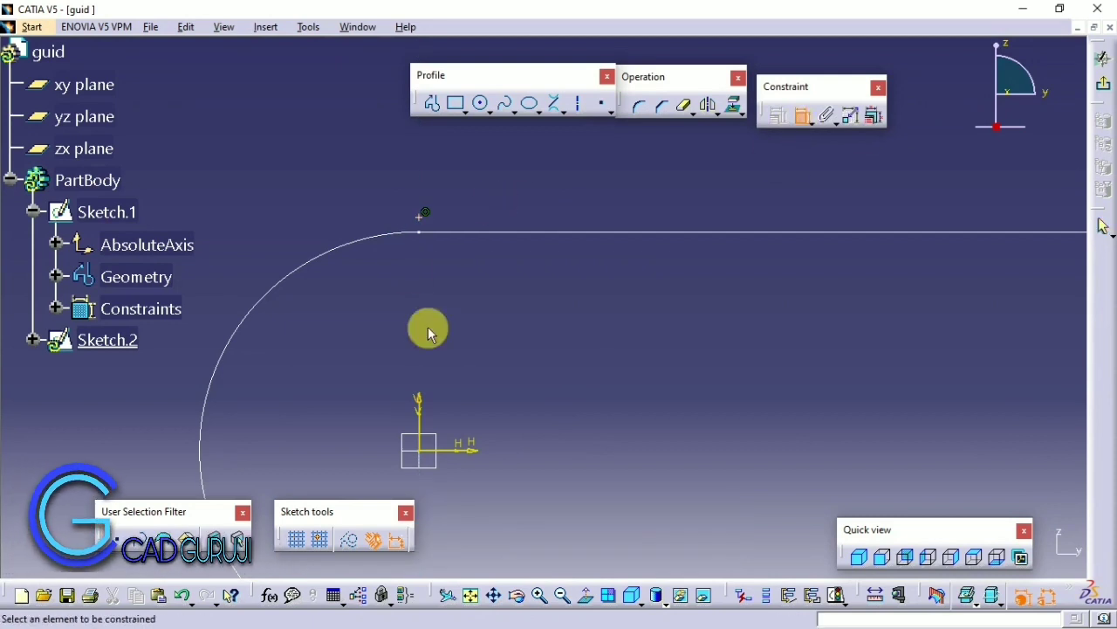
click(424, 225)
right_click(385, 115)
click(411, 182)
key(ctrl+Page_Down)
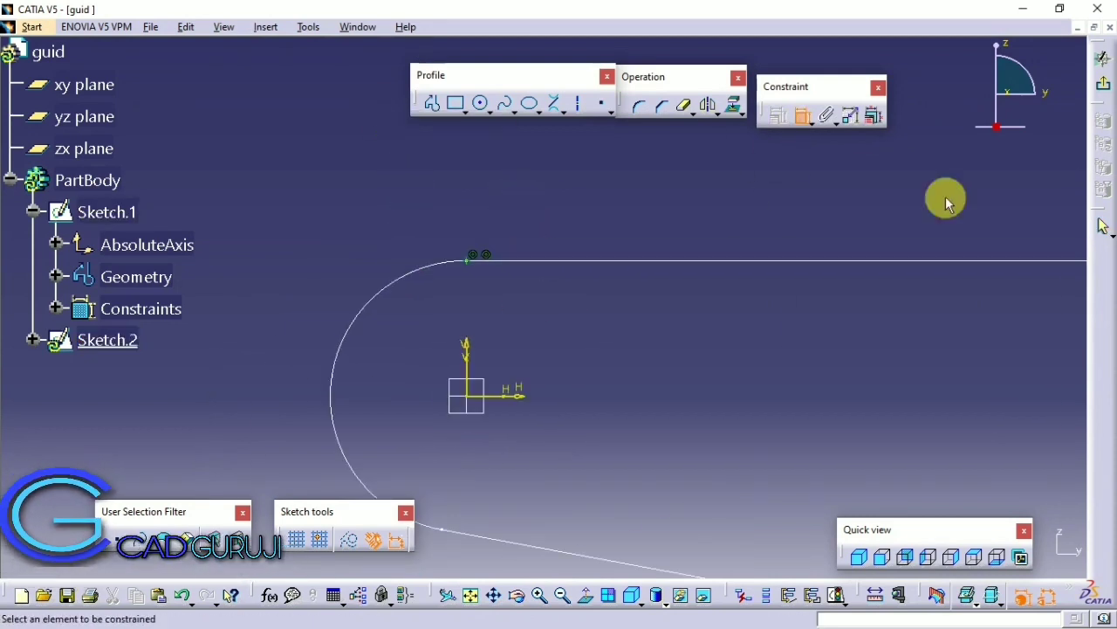
click(1103, 91)
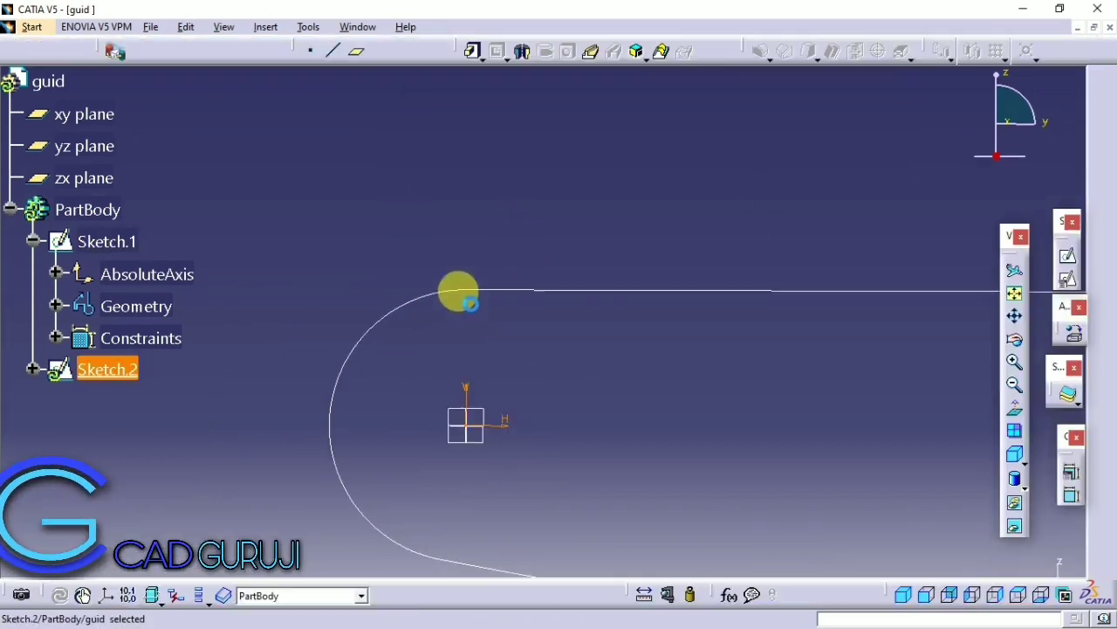
Step: Start Sketch.3 on the yz plane and place a point on the top line
click(532, 383)
click(1067, 255)
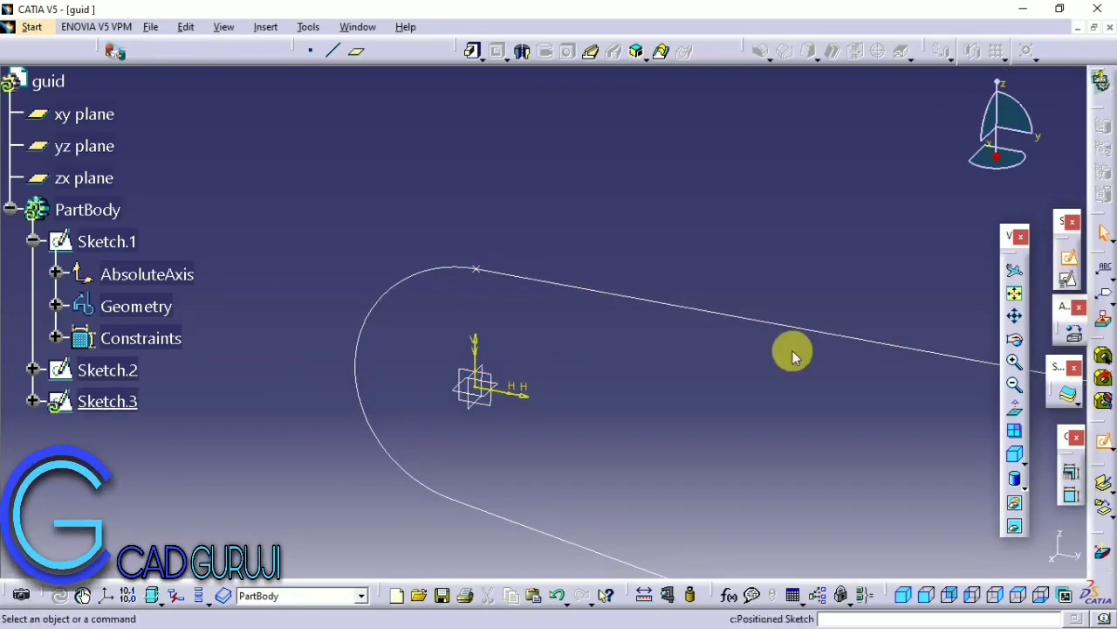
click(521, 262)
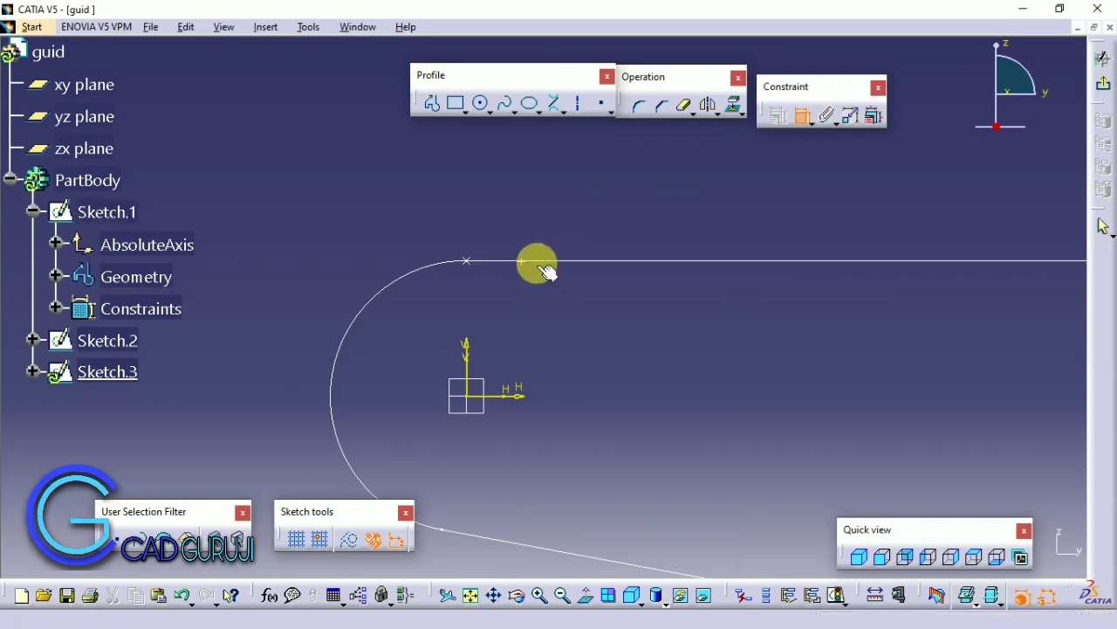
right_click(536, 262)
Step: Dimension the point 12 mm from the arc's end and exit Sketch.3
click(544, 247)
click(524, 262)
click(466, 261)
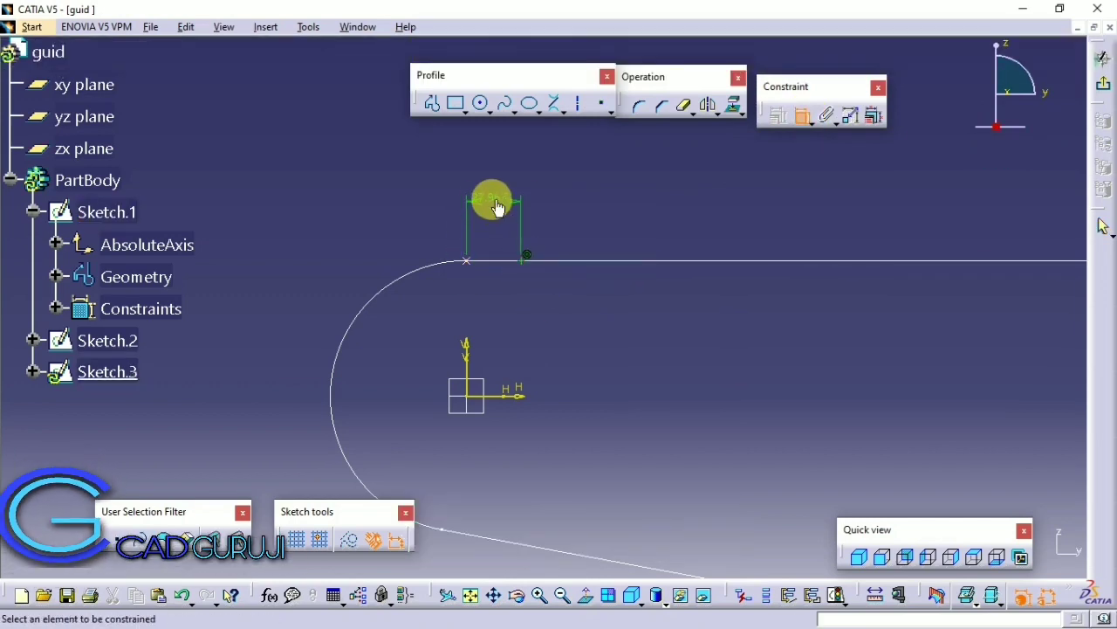
double_click(494, 201)
text(12)
key(Return)
scroll(513, 253, up, 2)
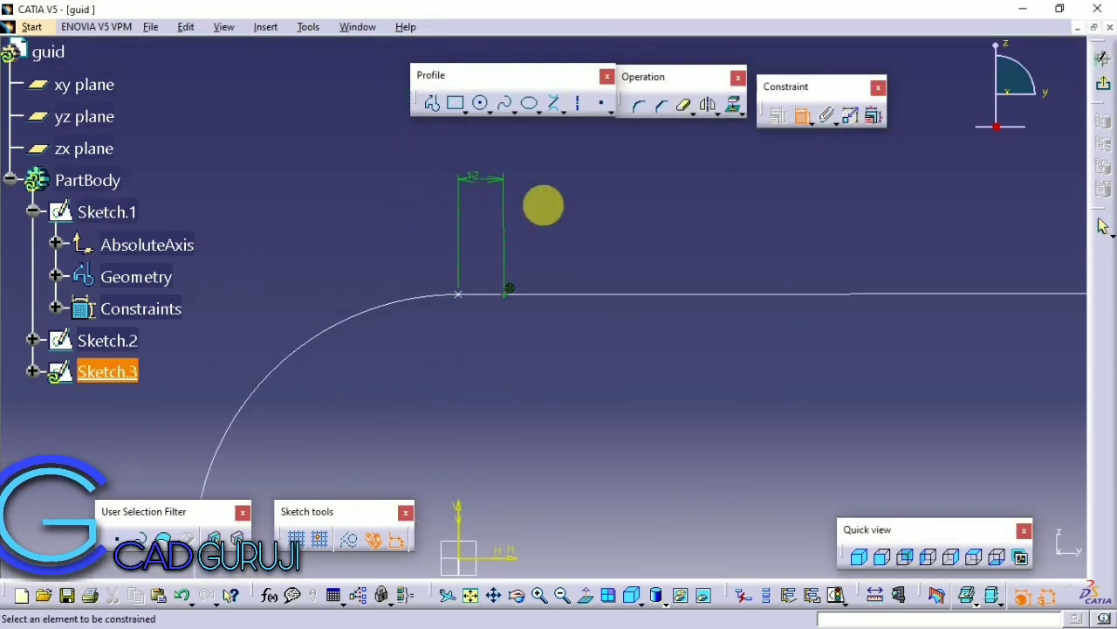
click(1103, 89)
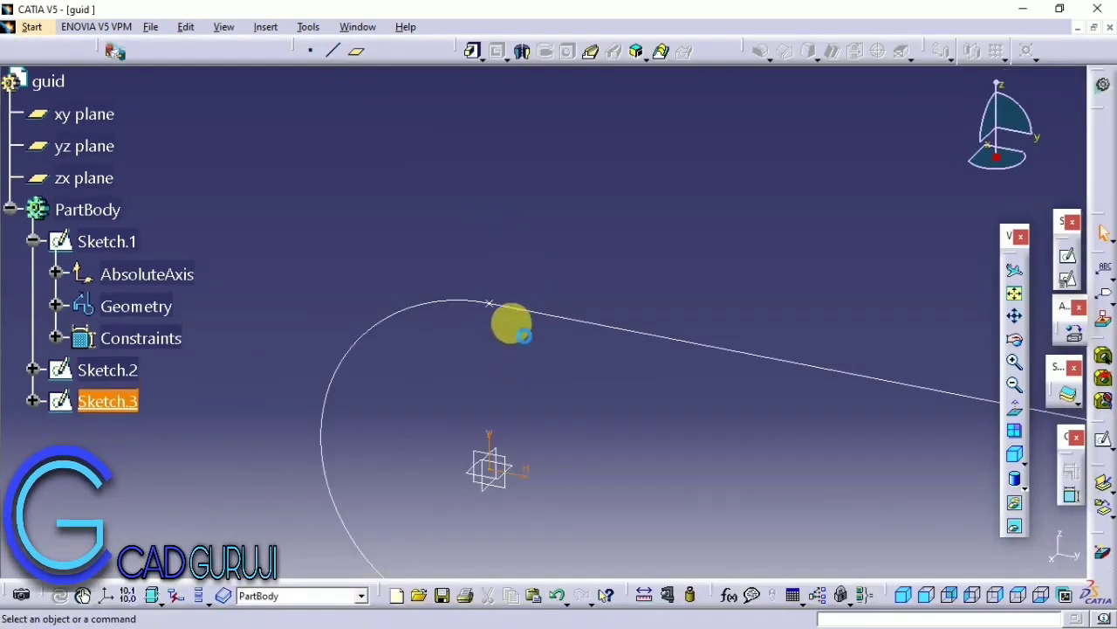
mouse_move(546, 312)
middle_down()
mouse_move(582, 288)
mouse_move(532, 312)
middle_up()
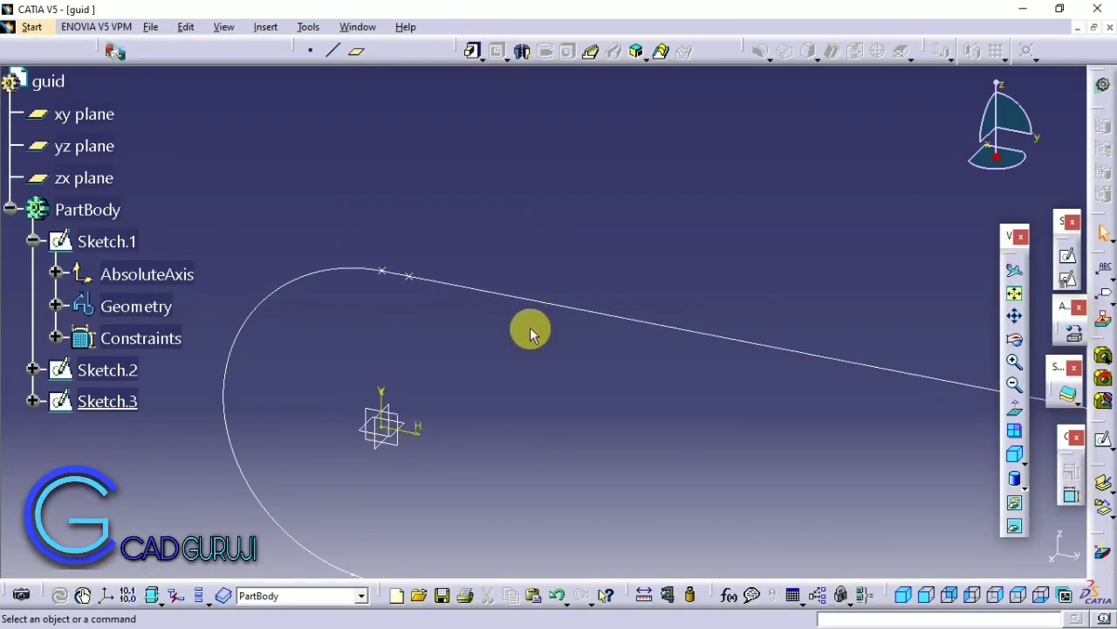
mouse_move(491, 391)
middle_down()
mouse_move(621, 347)
mouse_move(501, 437)
middle_up()
Step: Create a positioned Sketch.4 on the yz plane and rename it 'inner link'
click(501, 418)
click(1069, 256)
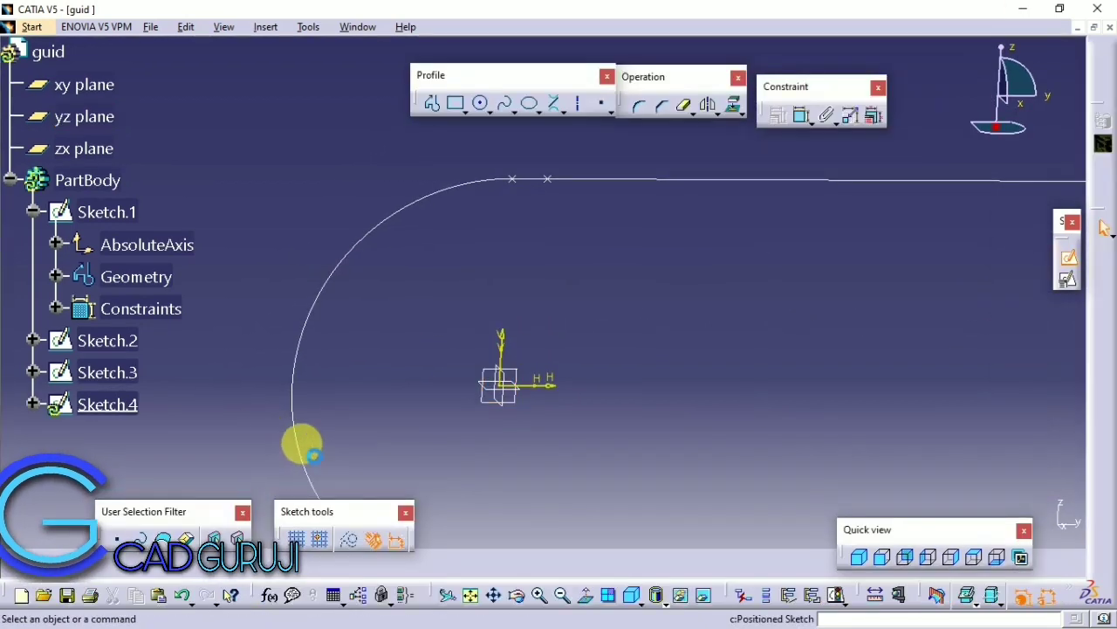
right_click(103, 405)
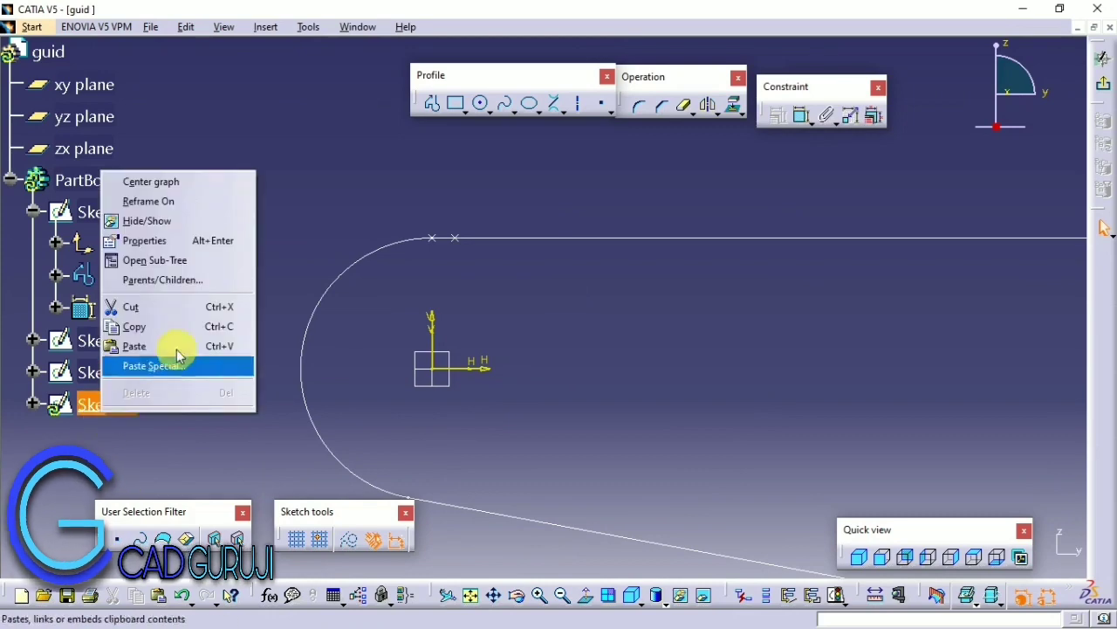
click(140, 241)
click(804, 129)
text(inner link)
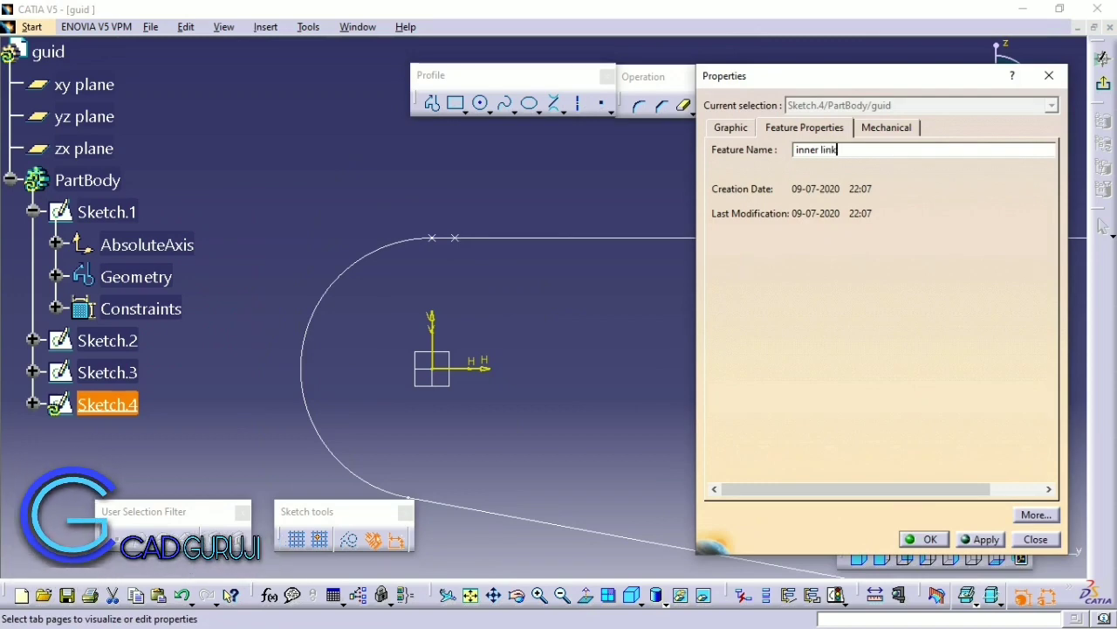
key(Return)
Step: Place a point on the top line beside the arc's end
click(602, 103)
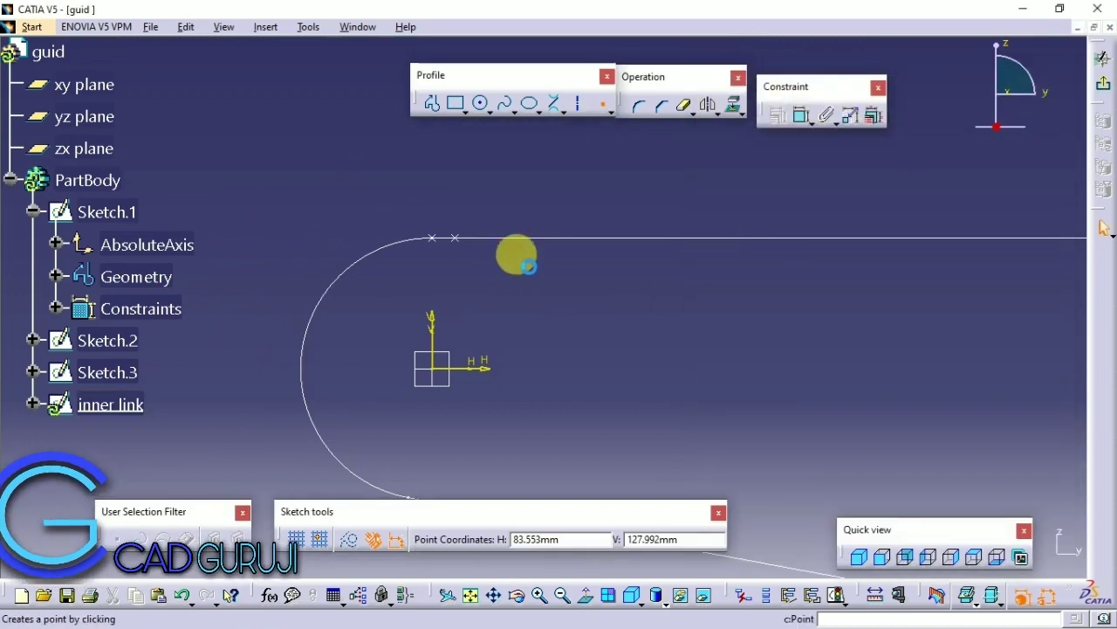
click(504, 236)
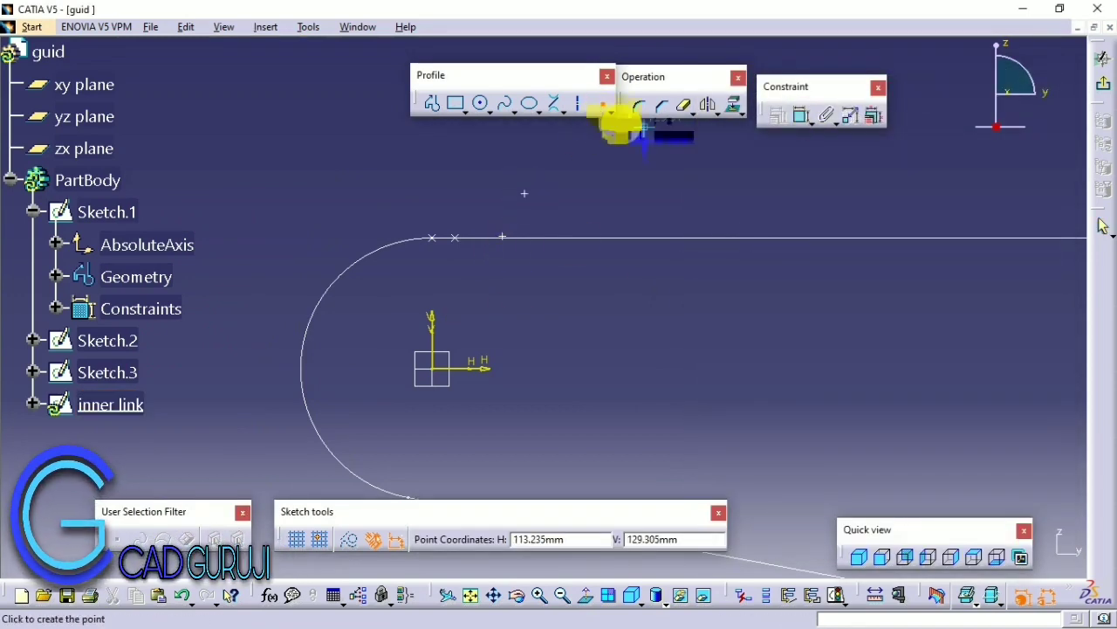
click(602, 107)
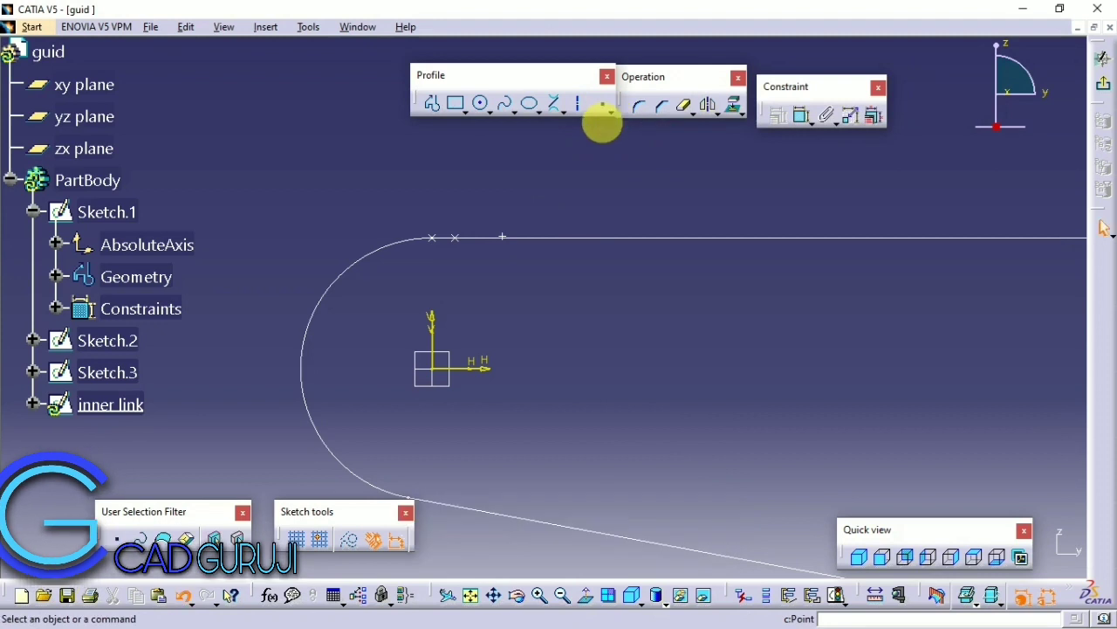
right_click(500, 237)
click(515, 259)
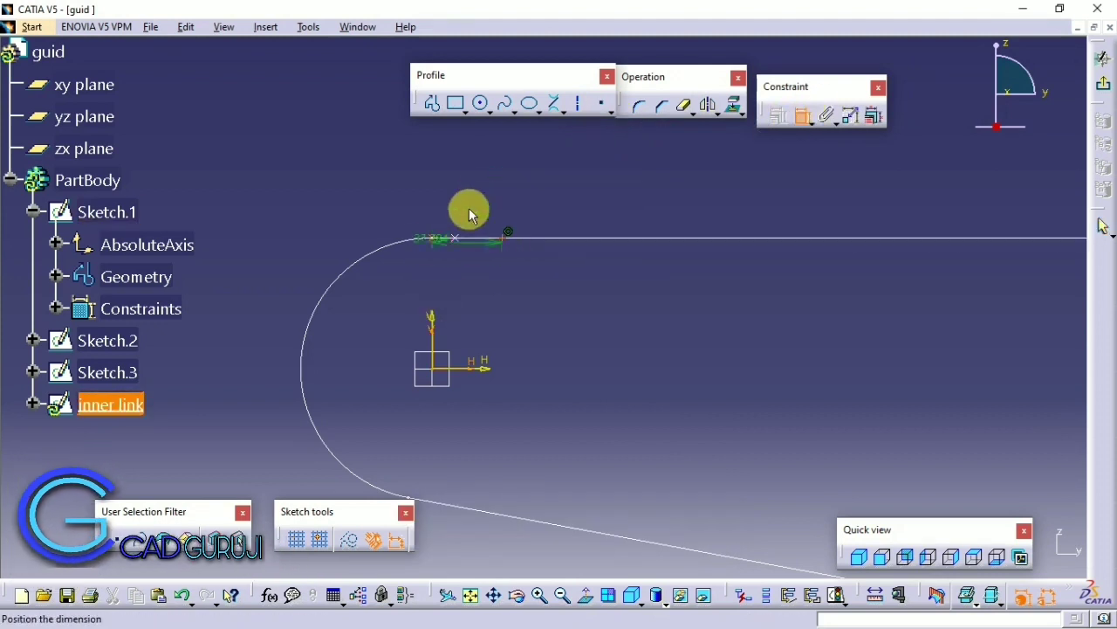
Step: Set the helper point's offset dimension on the top line to 24 mm
right_click(505, 176)
double_click(483, 195)
key(Return)
click(506, 314)
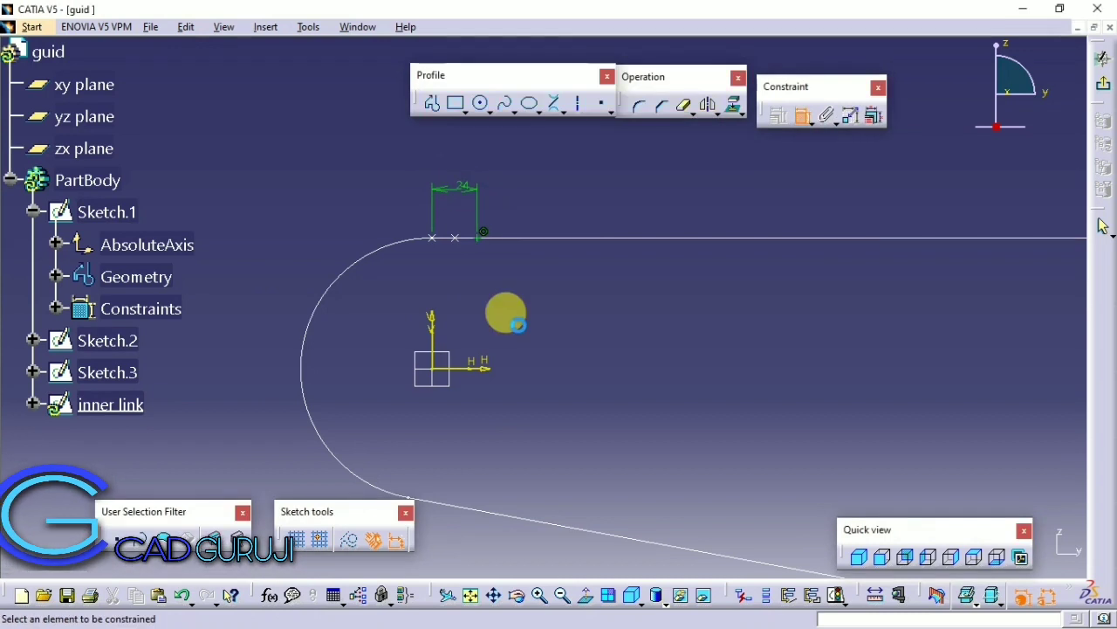
Step: Delete the helper point Point.1 along with its 24 mm dimension
click(602, 108)
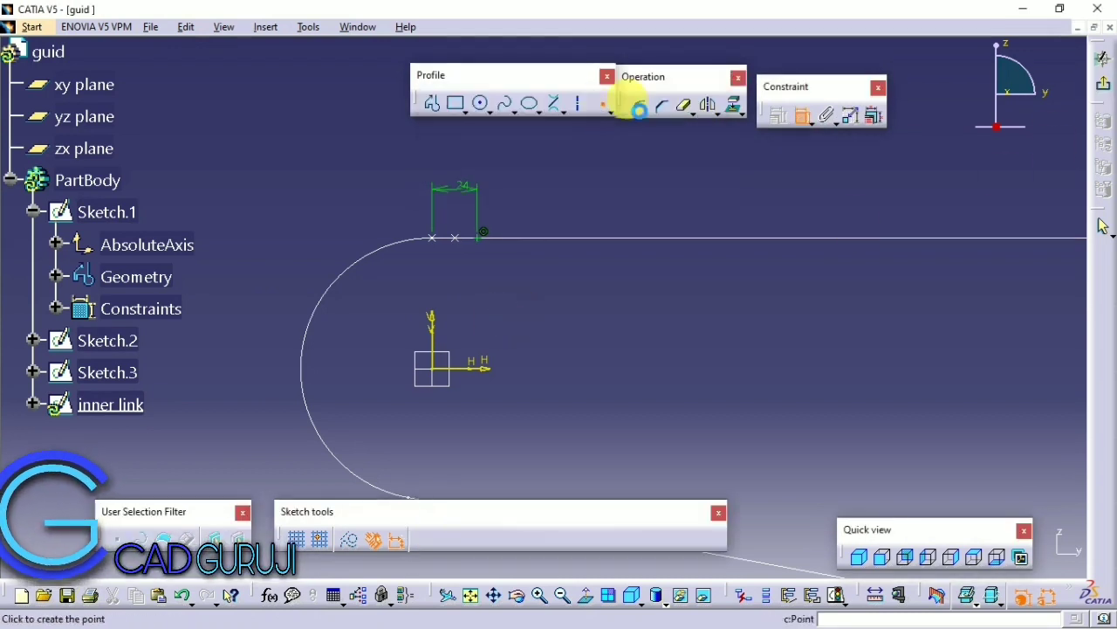
click(602, 101)
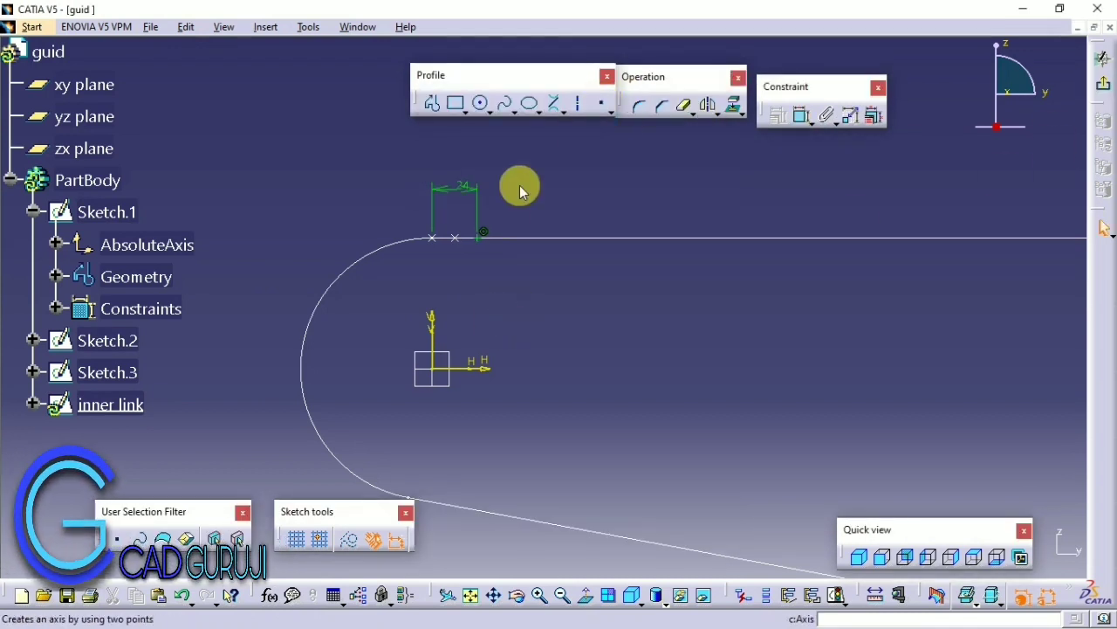
right_click(482, 232)
click(560, 469)
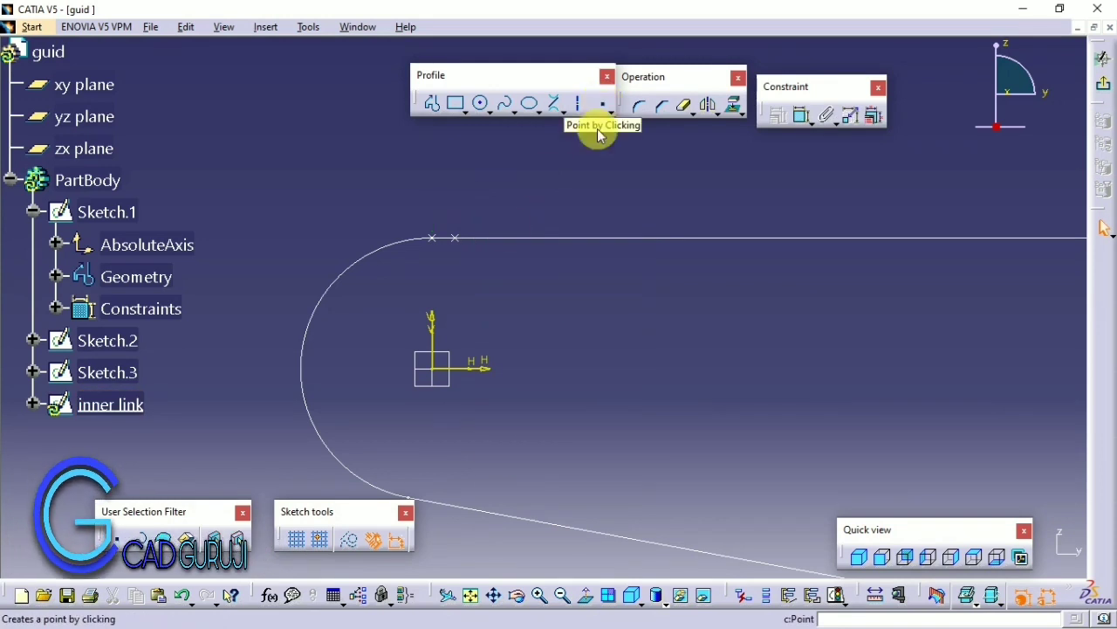
Step: Try the Equidistant Points command on the top line, then cancel it
click(602, 103)
click(610, 112)
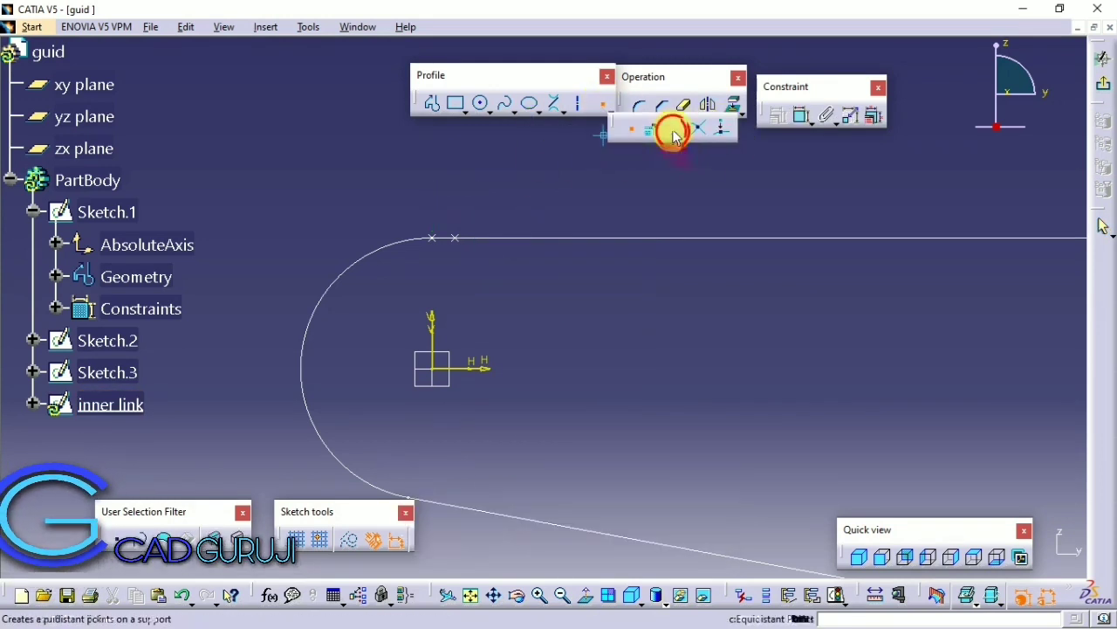
click(672, 130)
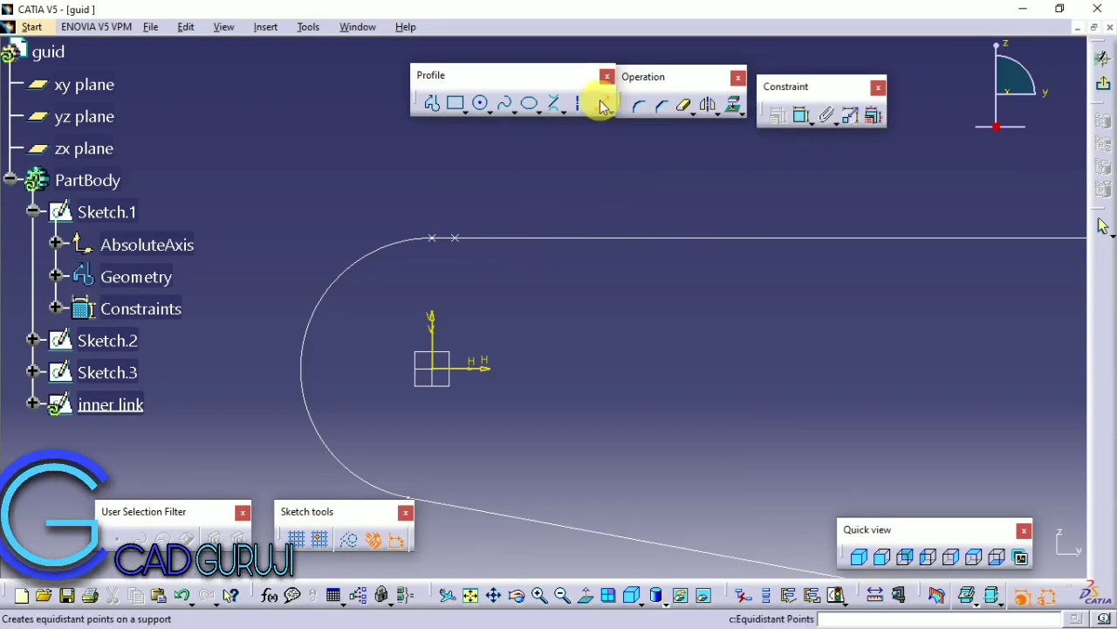
key(Escape)
middle_drag(546, 234, 401, 209)
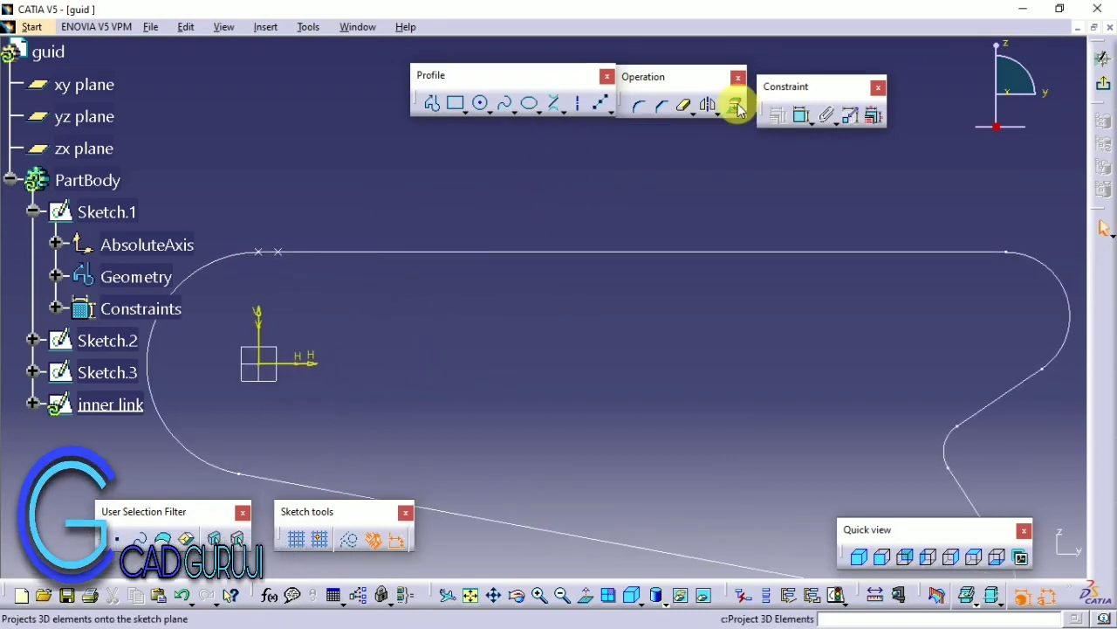
click(384, 258)
click(601, 103)
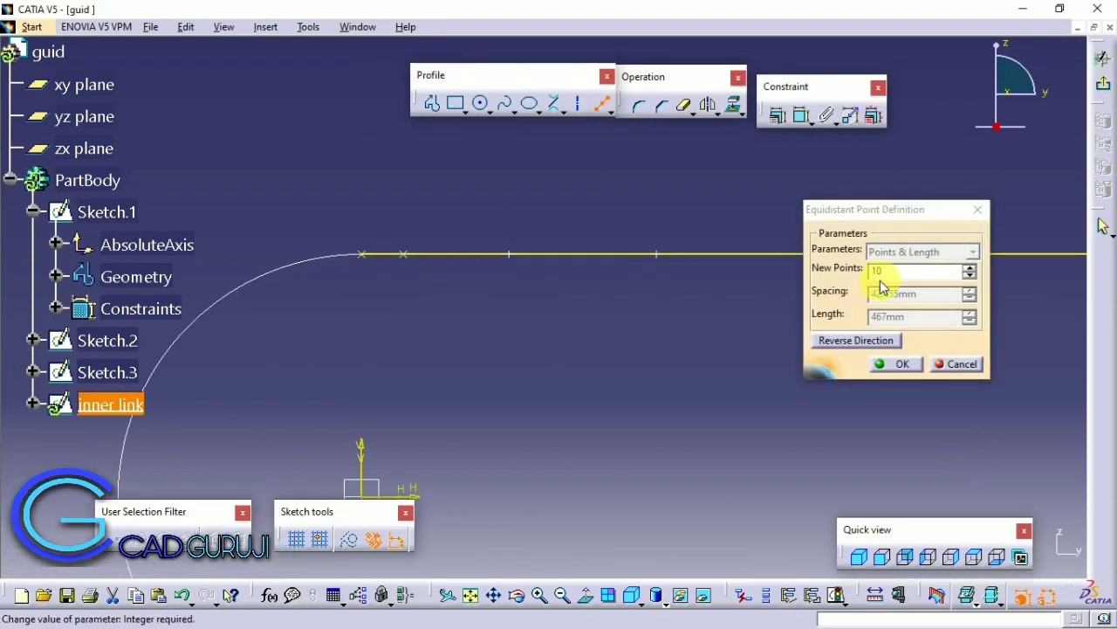
click(978, 210)
Step: Show the top line's Parents/Children, then close it and clear the selection
right_click(466, 255)
click(524, 357)
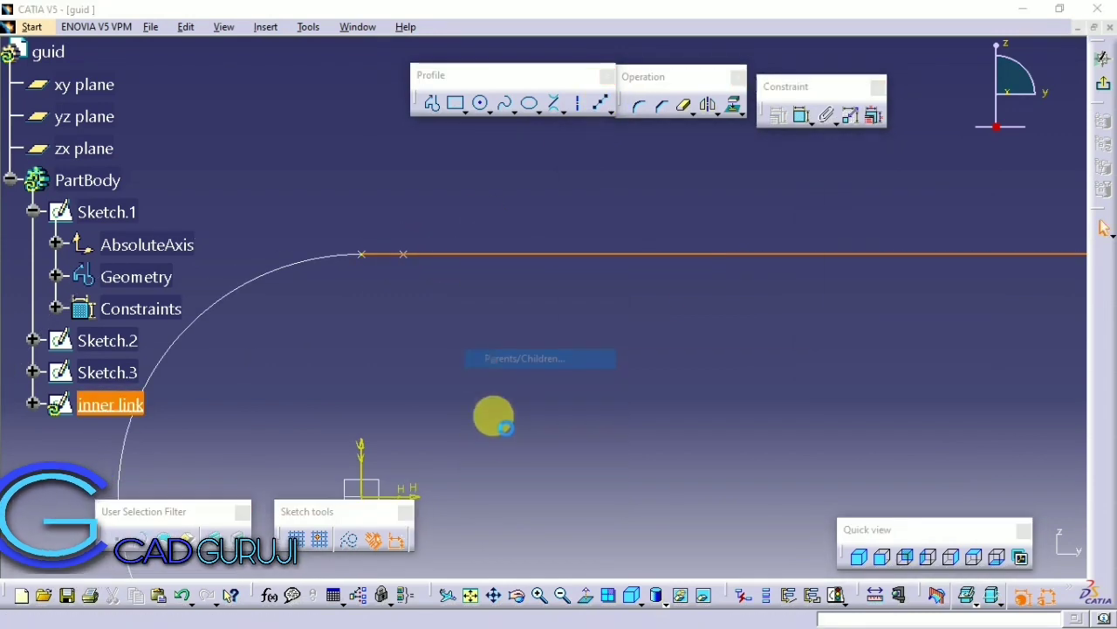
click(801, 134)
right_click(441, 254)
click(455, 229)
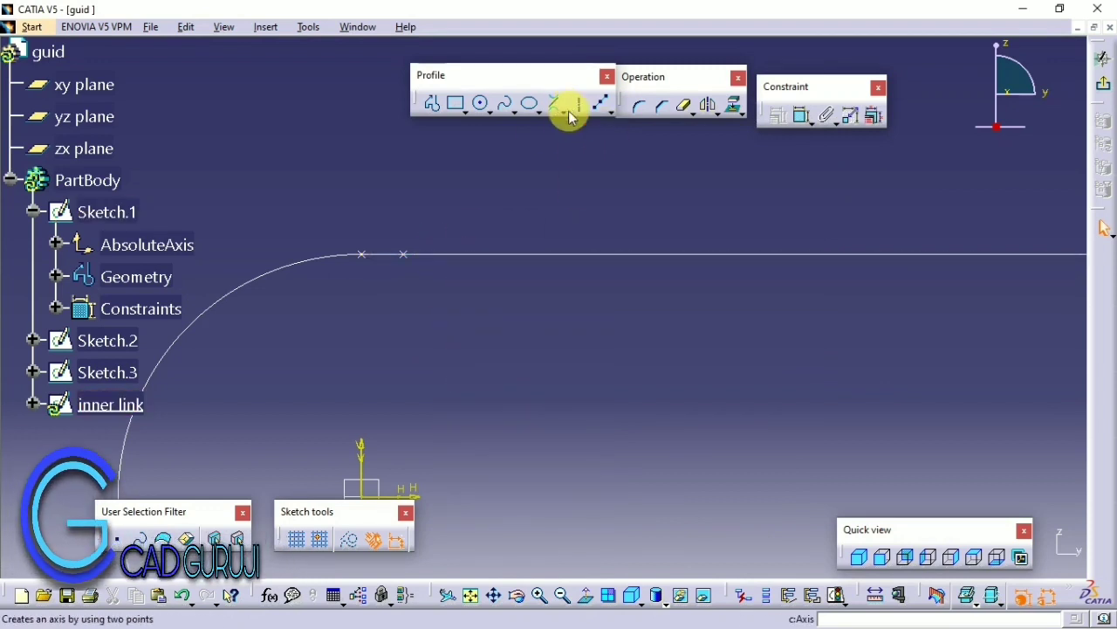
Step: Draw a straight line along the top edge from the left arc to the right arc
click(585, 127)
ctrl+middle_drag(465, 183, 471, 227)
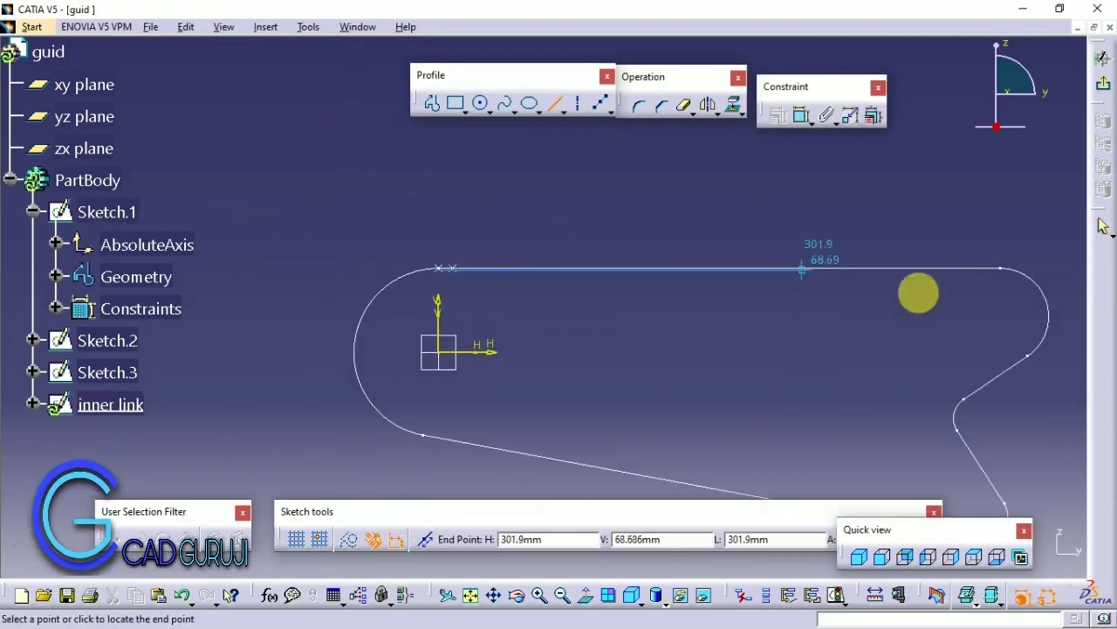
click(1004, 269)
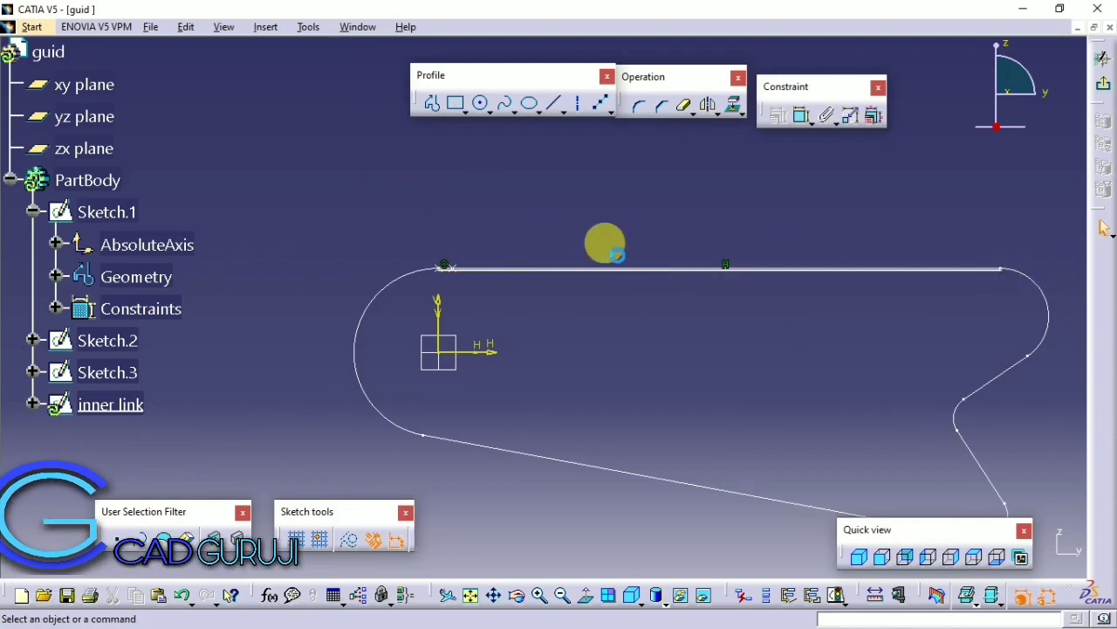
click(599, 108)
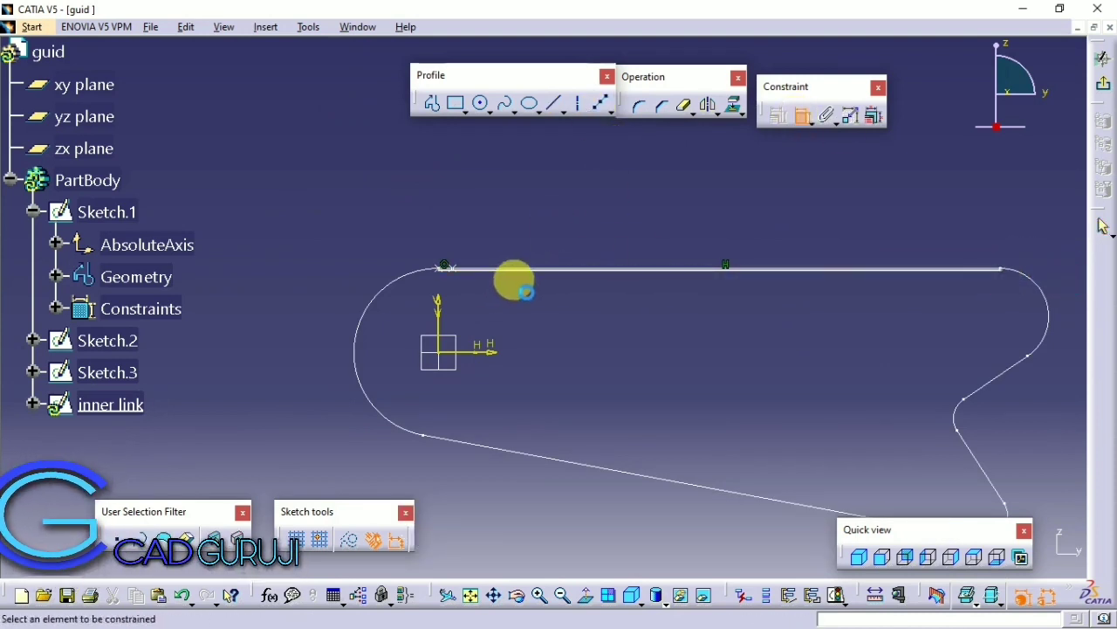
mouse_move(524, 290)
ctrl+middle_down()
mouse_move(596, 332)
mouse_move(635, 227)
ctrl+middle_up()
Step: Make the top line's ends coincident with the left and right arcs
right_click(628, 234)
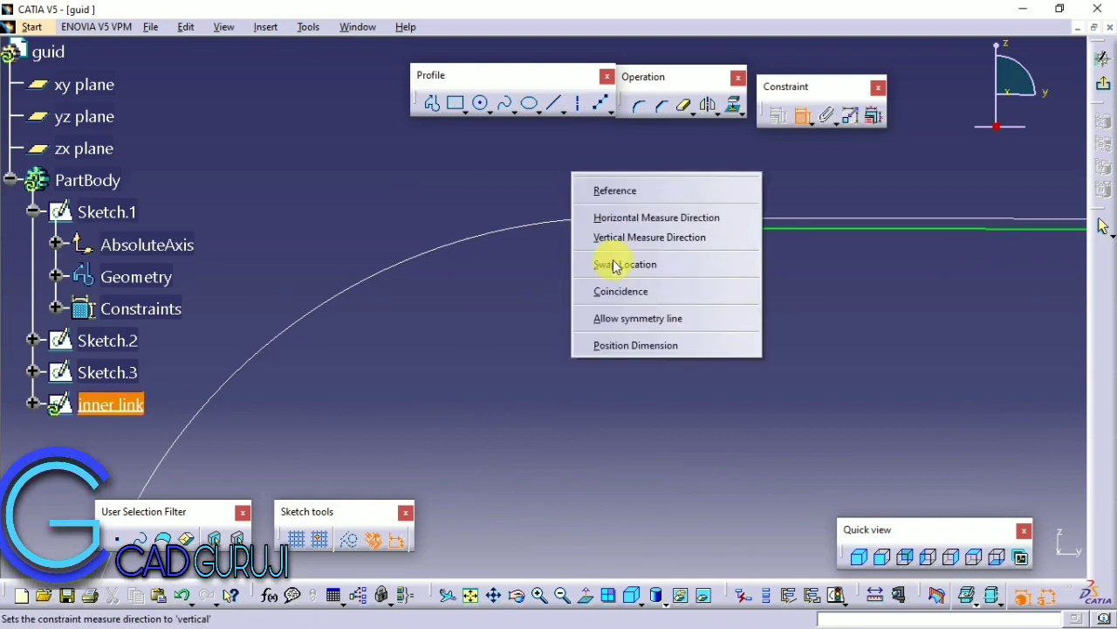
key(Escape)
mouse_move(210, 290)
middle_down()
mouse_move(598, 294)
mouse_move(669, 270)
mouse_move(632, 283)
middle_up()
click(683, 272)
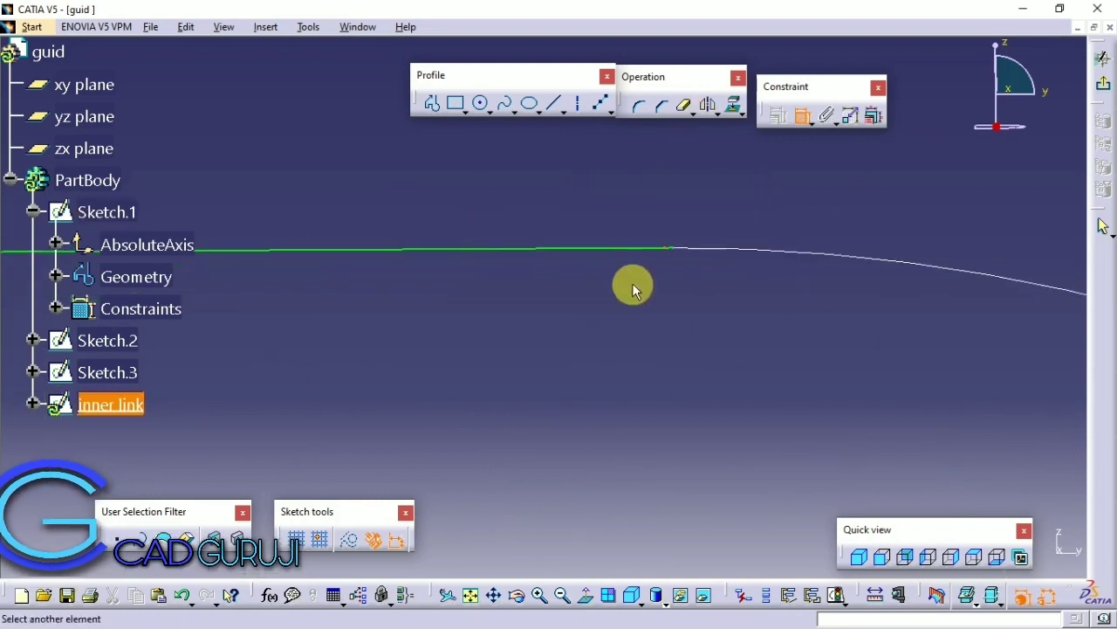
right_click(685, 202)
click(725, 476)
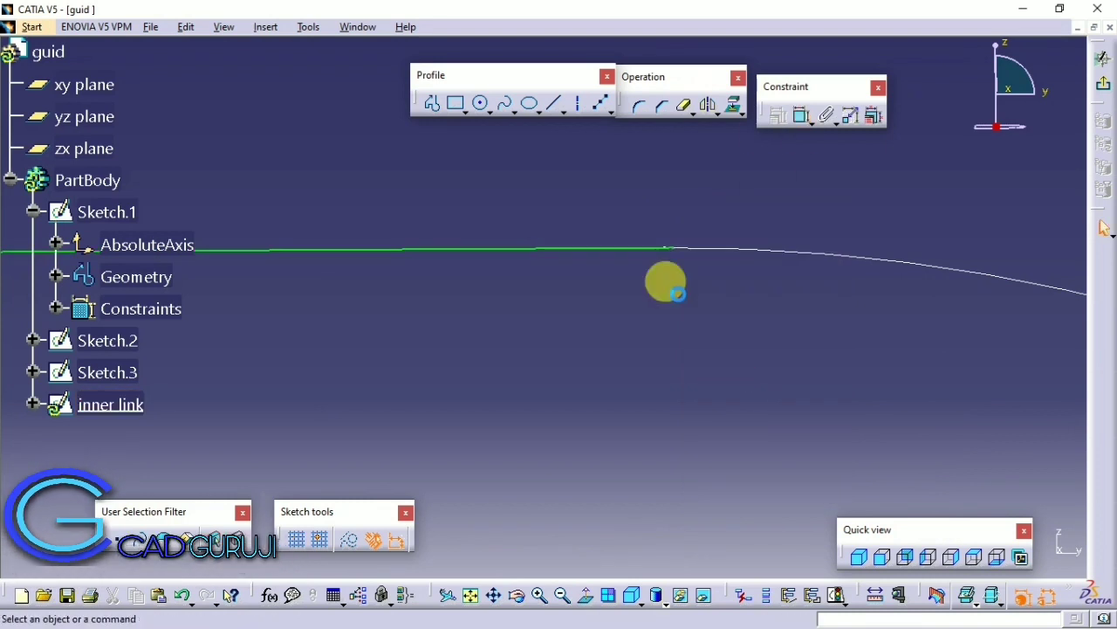
click(801, 115)
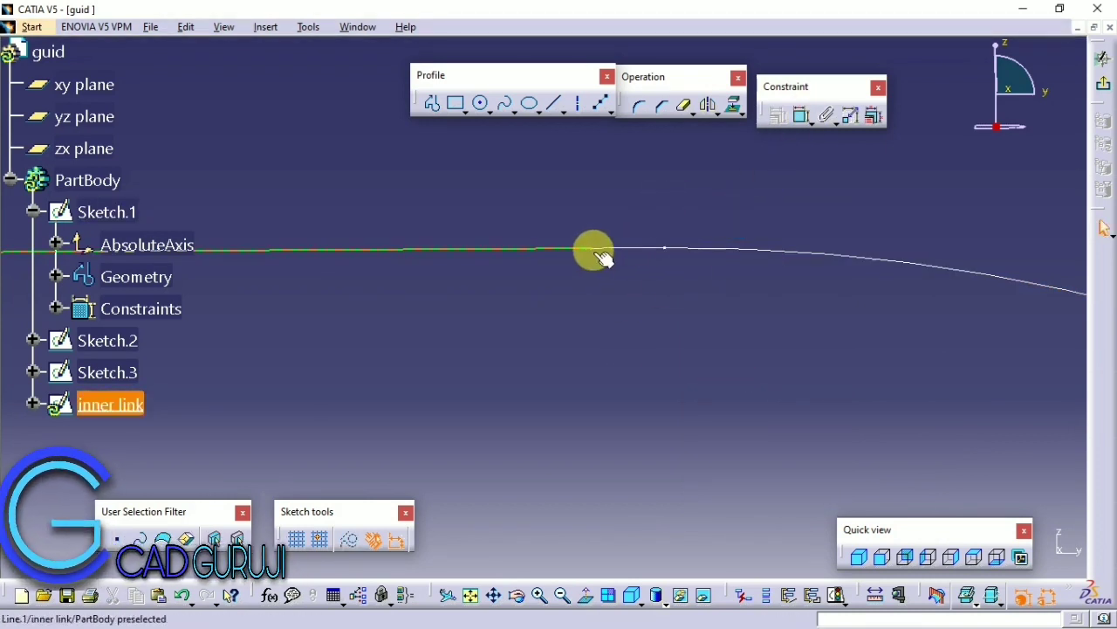
right_click(676, 257)
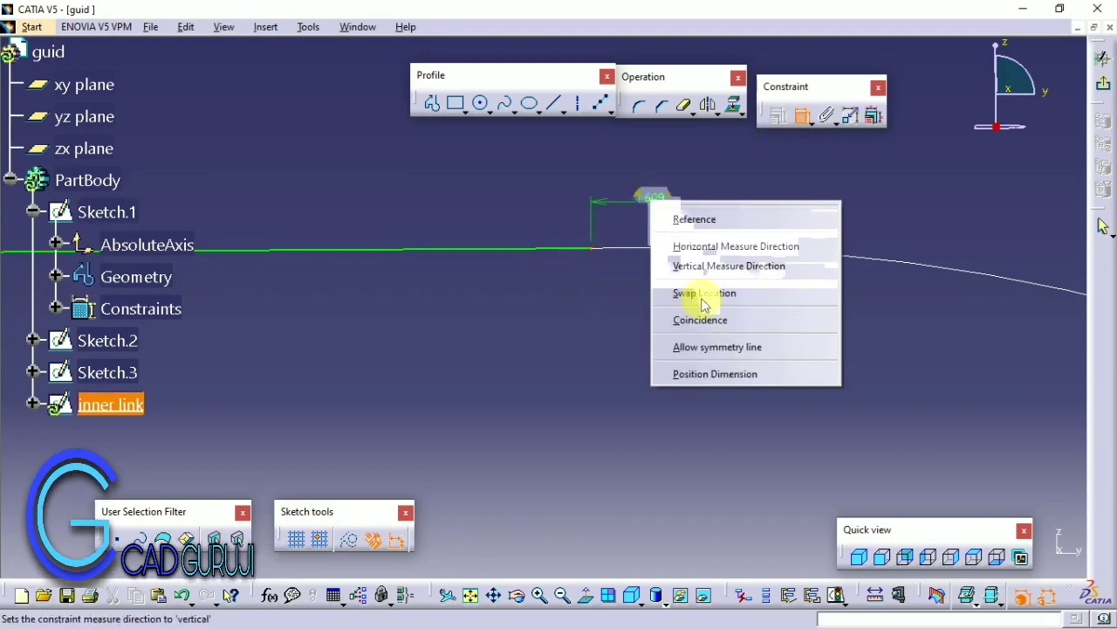
mouse_move(533, 236)
middle_down()
mouse_move(398, 426)
mouse_move(442, 424)
mouse_move(591, 248)
middle_up()
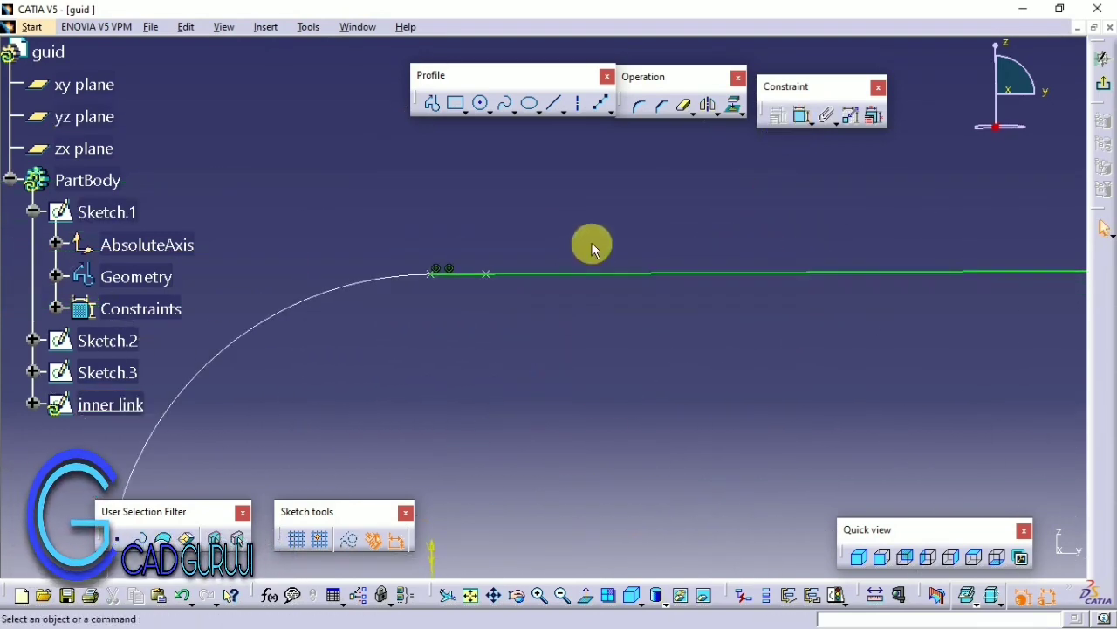
click(599, 108)
click(543, 269)
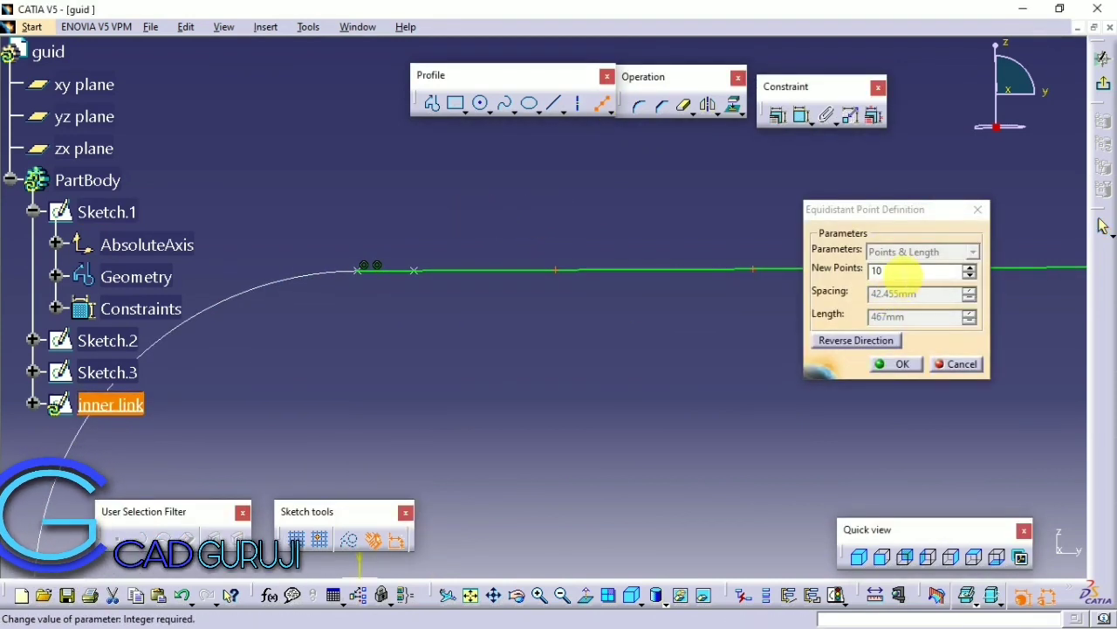
mouse_move(743, 270)
middle_down()
mouse_move(630, 339)
mouse_move(861, 311)
middle_up()
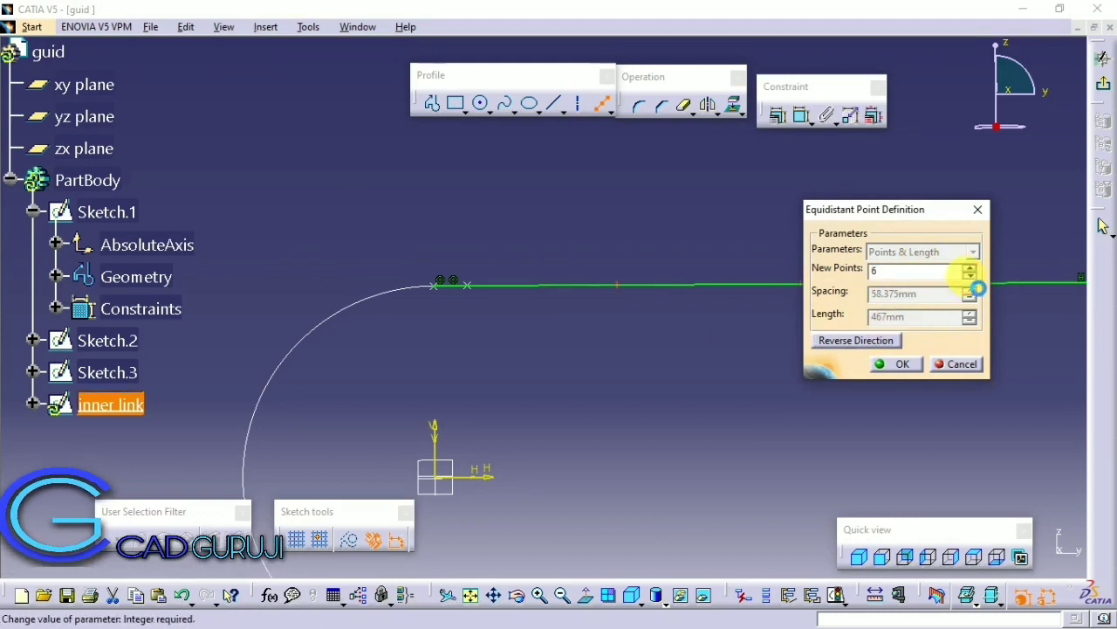
text(10)
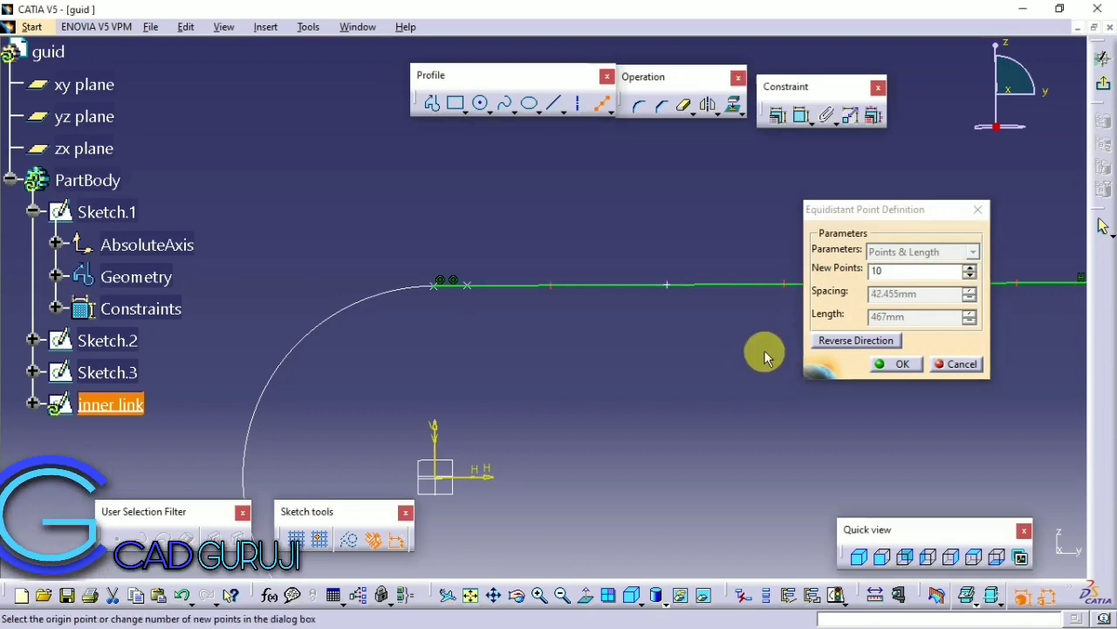
middle_drag(764, 350, 693, 236)
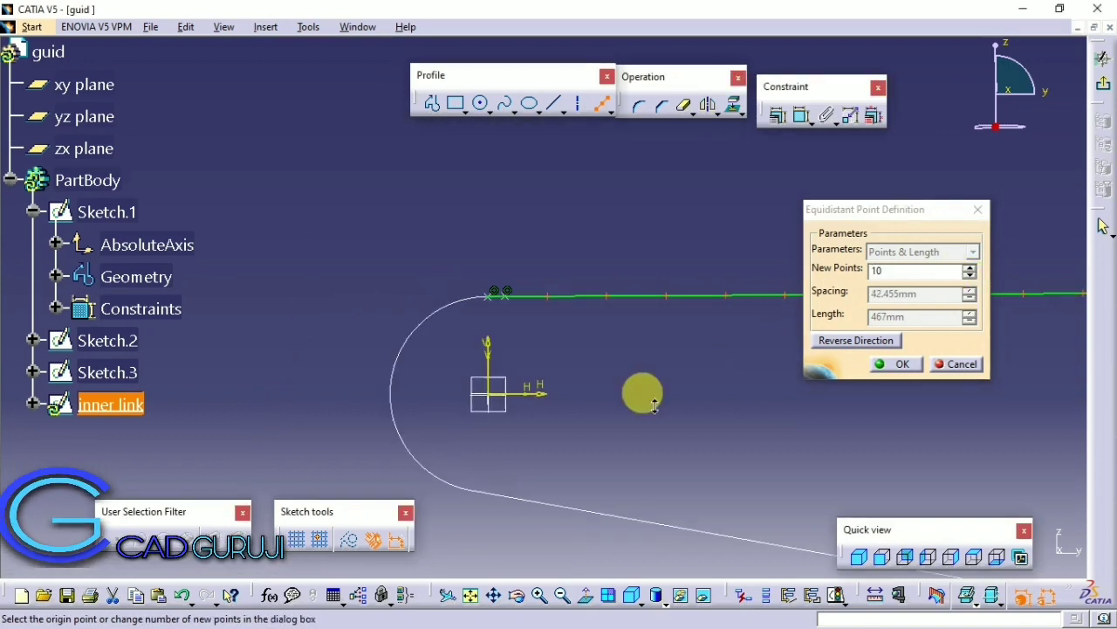
click(979, 210)
middle_drag(985, 213, 777, 386)
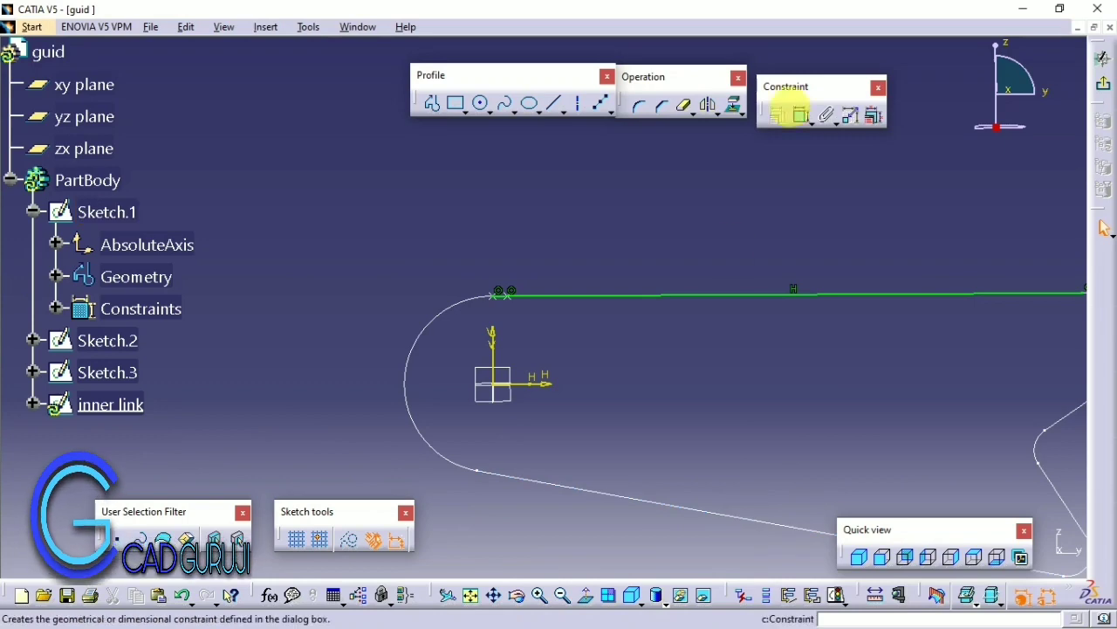
Step: Measure and dimension the top line, then delete the 462 dimension
click(646, 295)
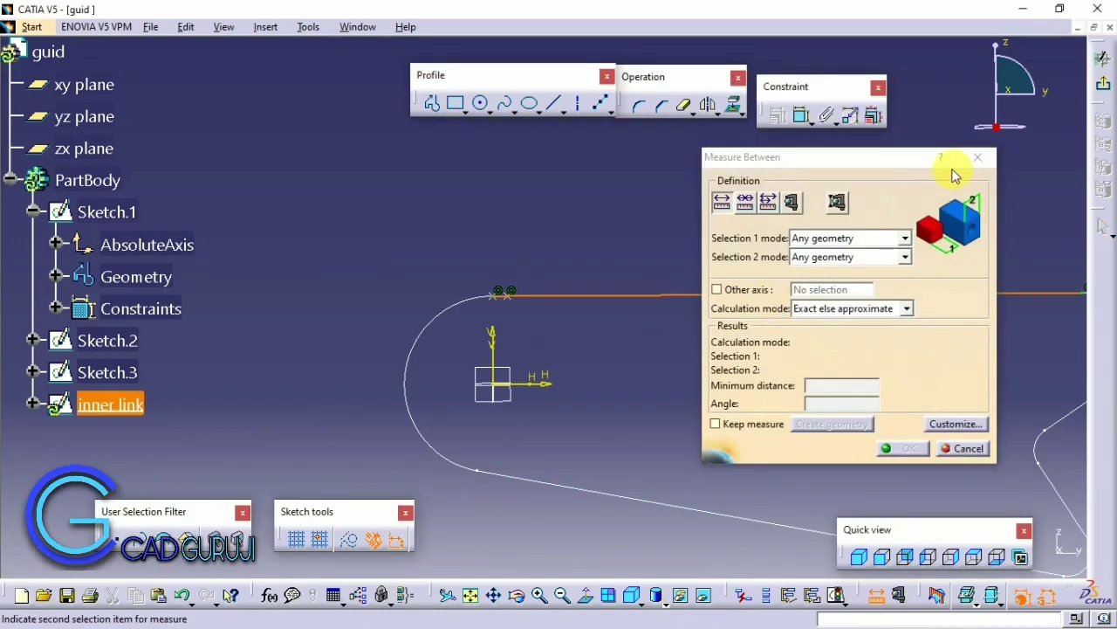
click(978, 158)
click(824, 116)
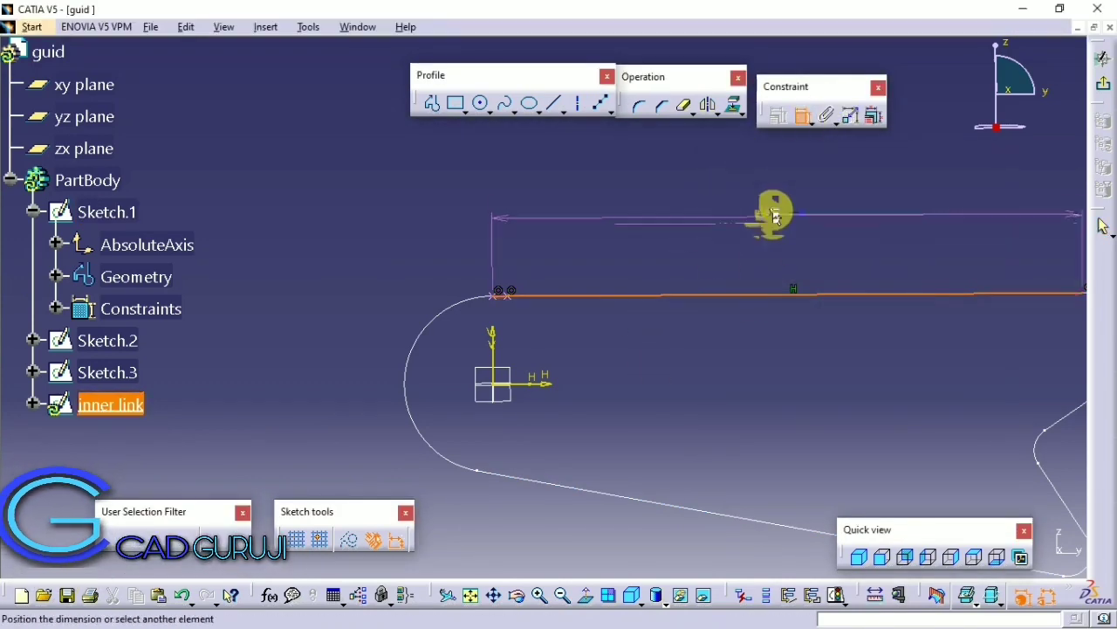
right_click(734, 207)
click(761, 417)
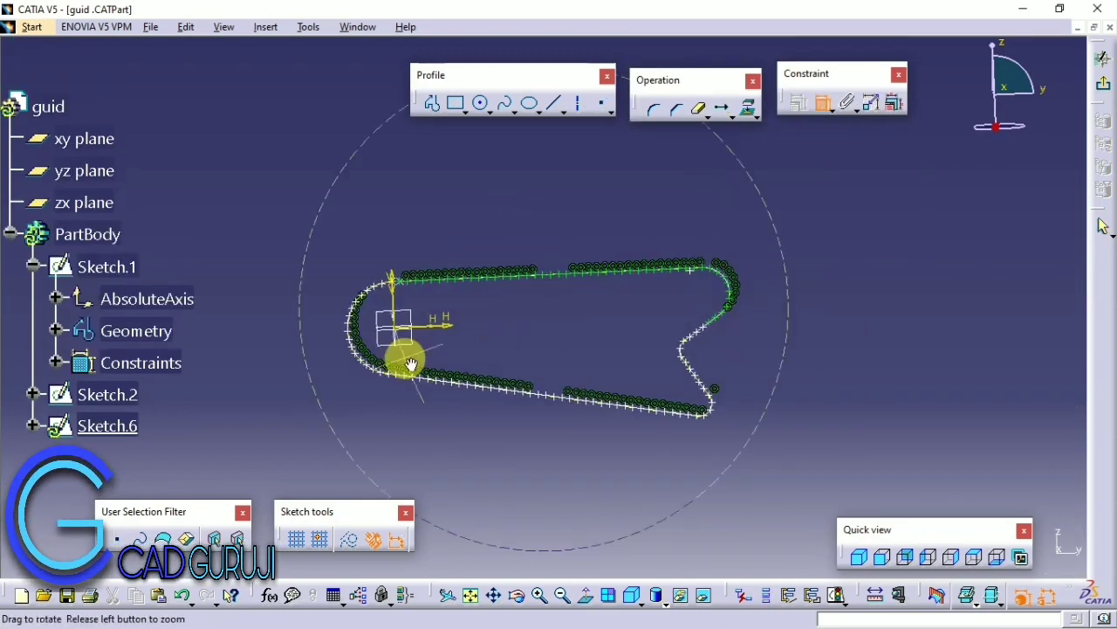
Step: Inspect the chain of 12 mm spaced points, then exit the sketch to the part
mouse_move(399, 353)
middle_down()
mouse_move(644, 297)
mouse_move(531, 287)
mouse_move(499, 256)
mouse_move(748, 289)
mouse_move(567, 310)
mouse_move(559, 411)
mouse_move(425, 375)
middle_up()
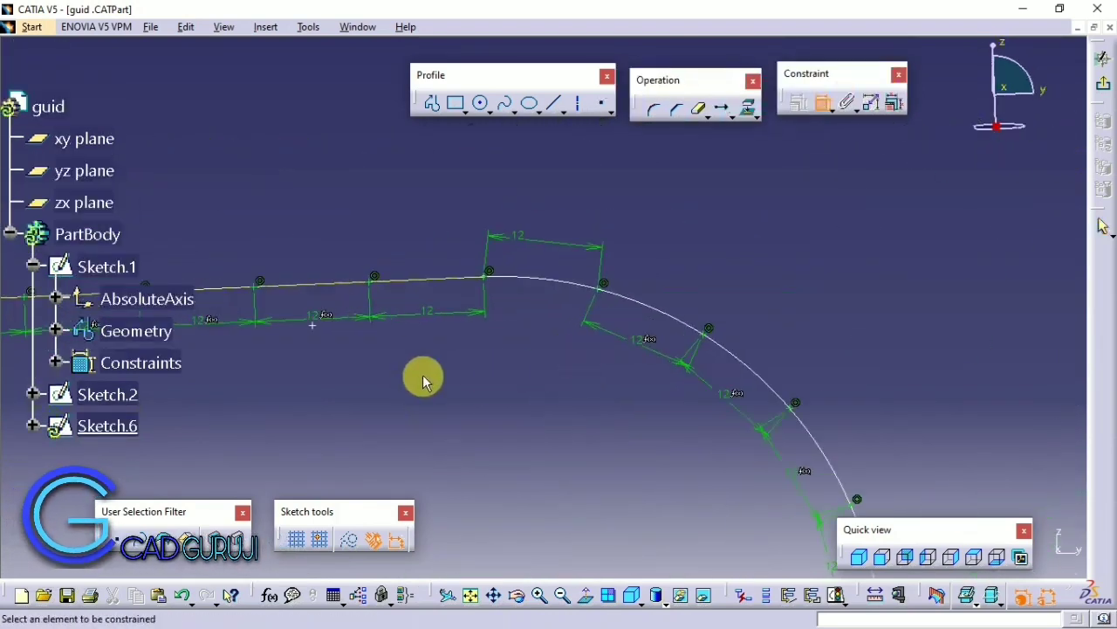
right_click(311, 325)
click(587, 323)
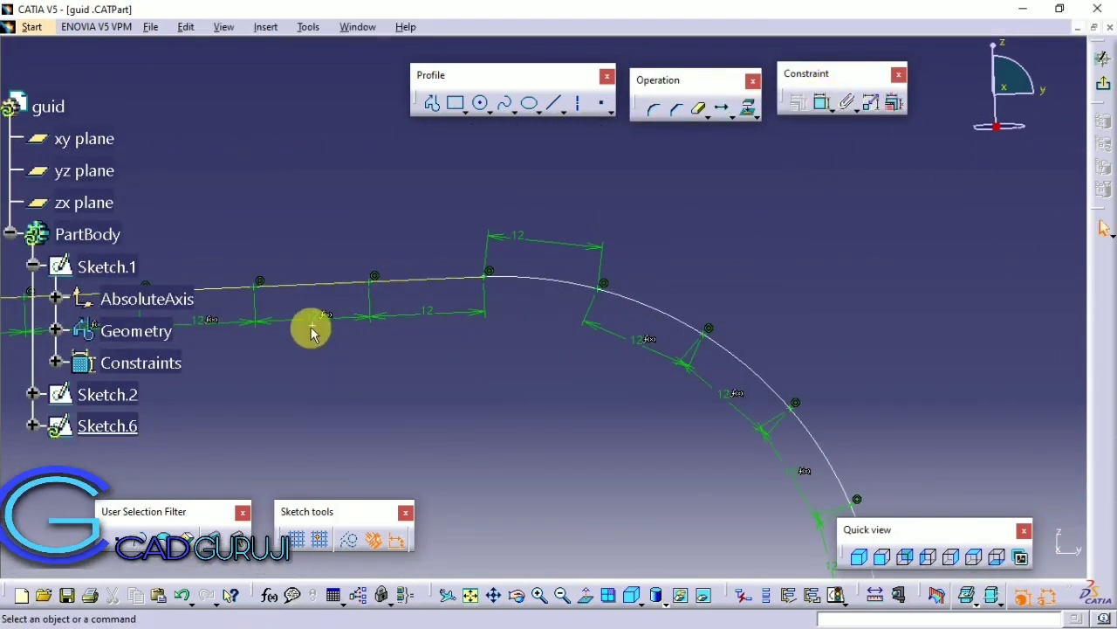
right_click(311, 330)
mouse_move(355, 554)
middle_down()
mouse_move(414, 347)
mouse_move(559, 276)
mouse_move(644, 275)
mouse_move(609, 277)
mouse_move(588, 235)
mouse_move(1018, 457)
mouse_move(689, 345)
mouse_move(494, 533)
middle_up()
middle_drag(686, 329, 428, 474)
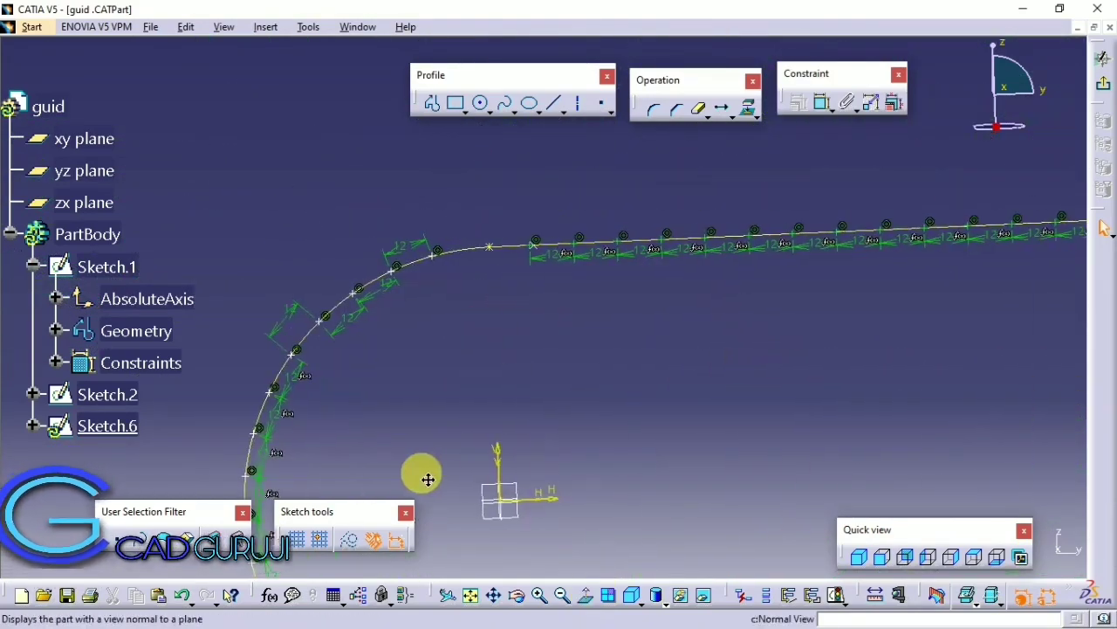
click(1104, 83)
mouse_move(760, 260)
middle_down()
mouse_move(574, 214)
mouse_move(639, 254)
mouse_move(721, 361)
mouse_move(812, 404)
middle_up()
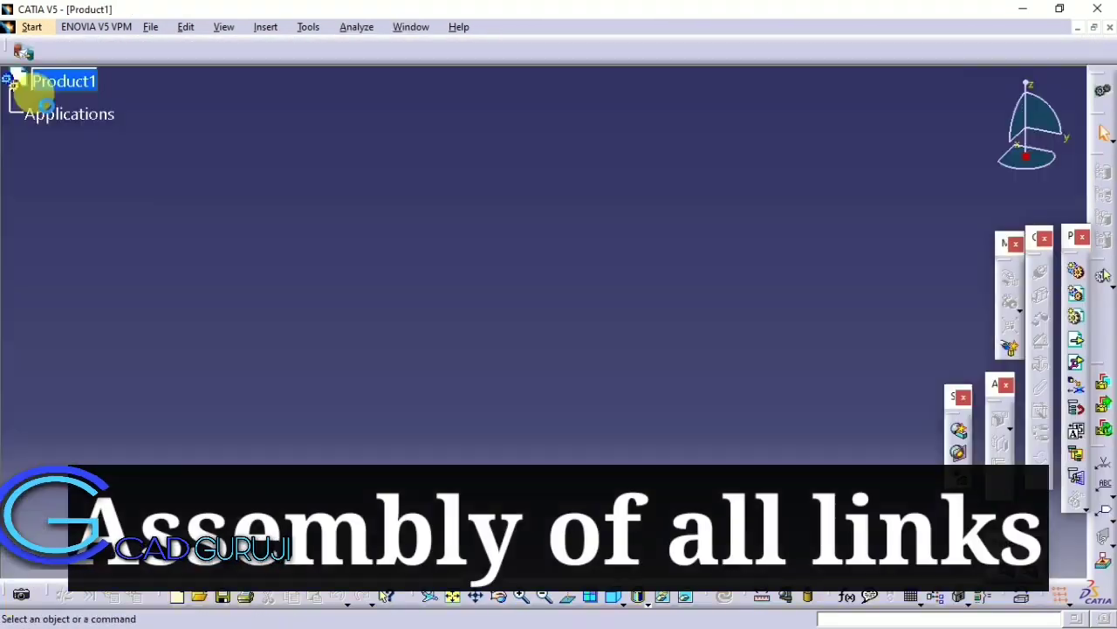
Step: Set Product1's Part Number to 'chain assembly' in its Properties Product tab
right_click(70, 84)
click(140, 156)
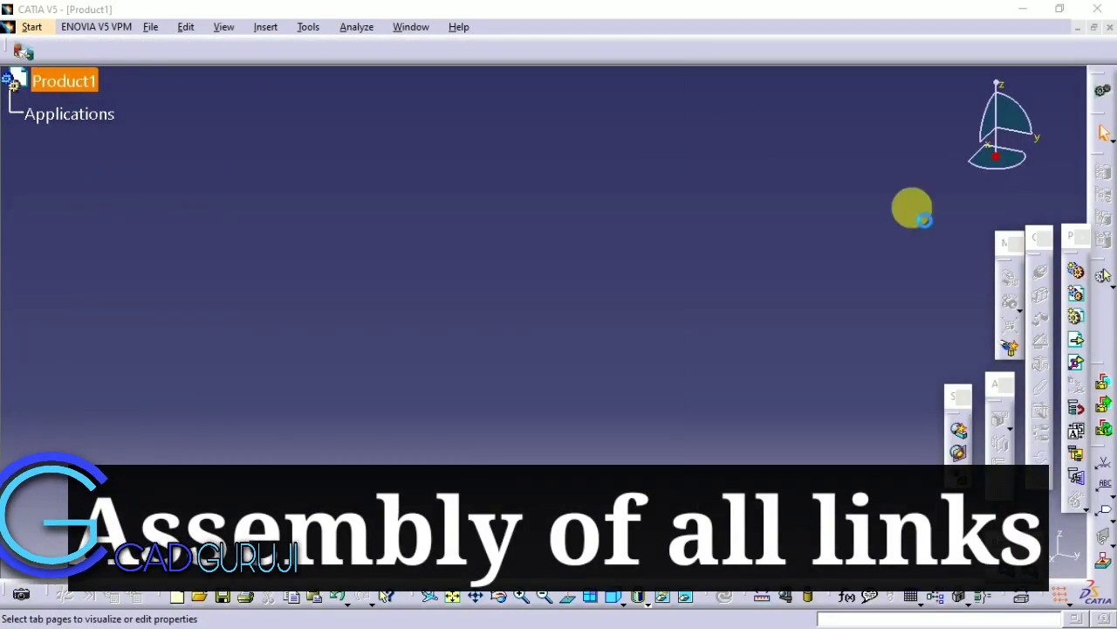
click(843, 131)
click(735, 128)
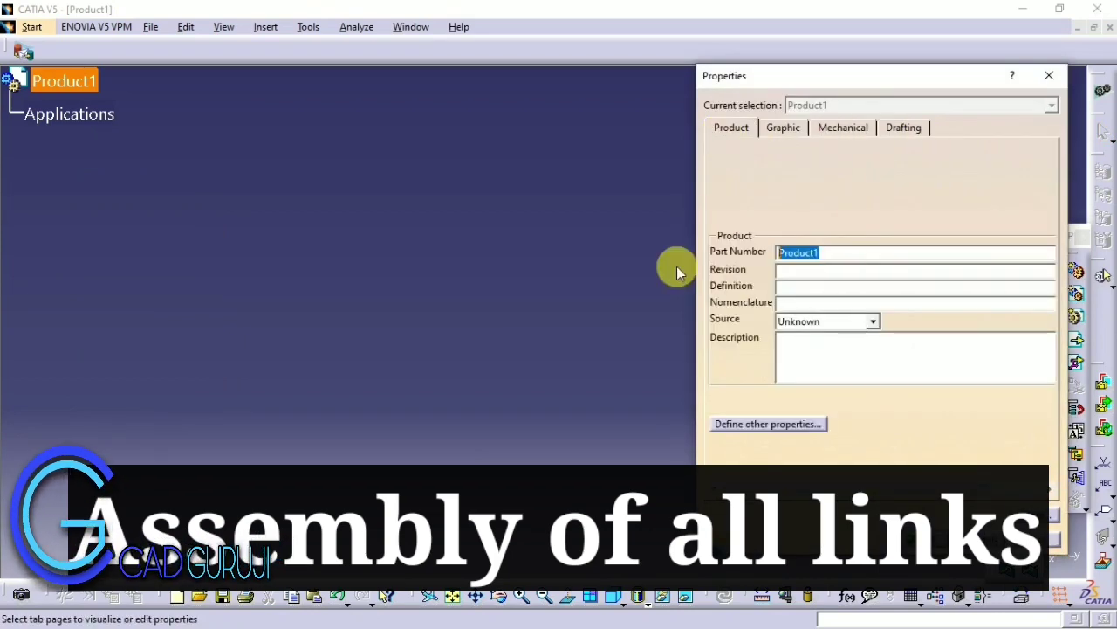
text(chain assembly)
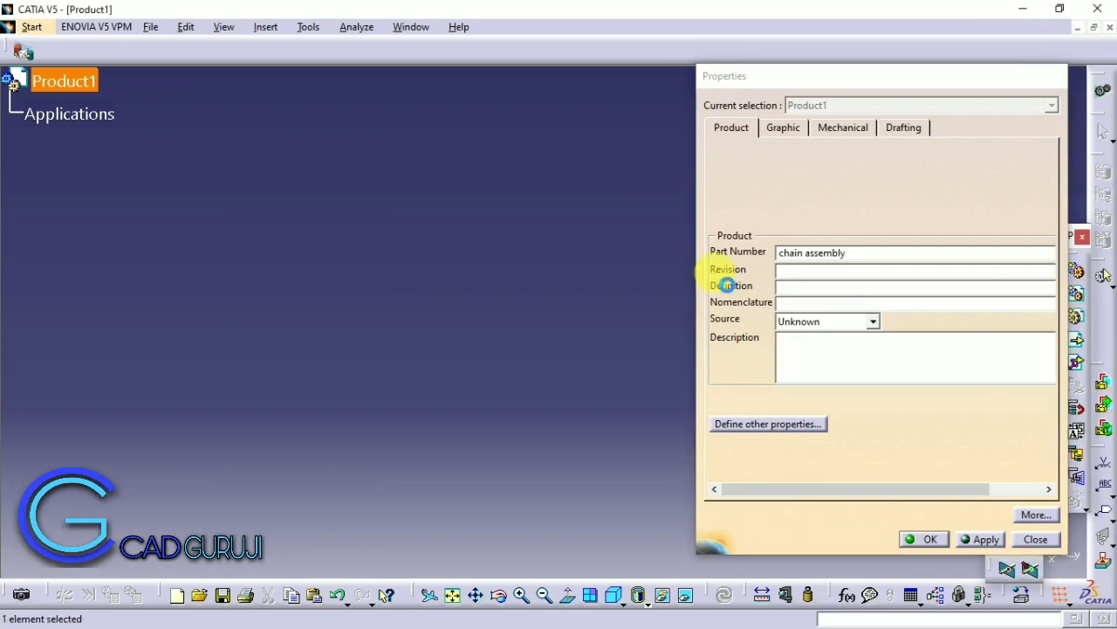
key(Return)
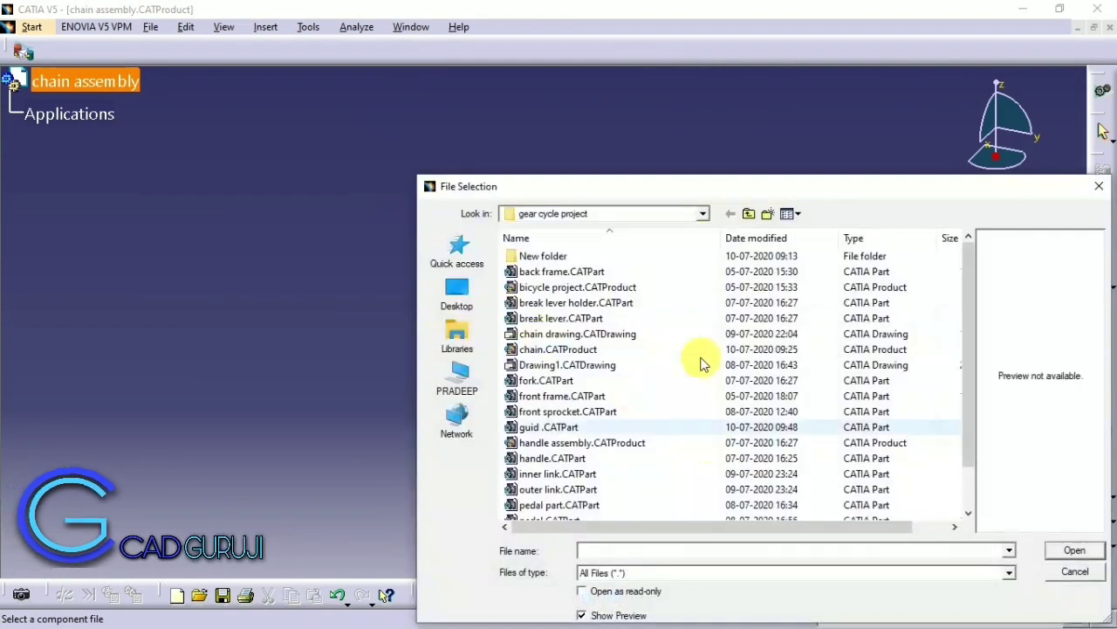
Step: Insert guid.CATPart as an existing component and fix it in place
drag(701, 185, 562, 126)
text(g)
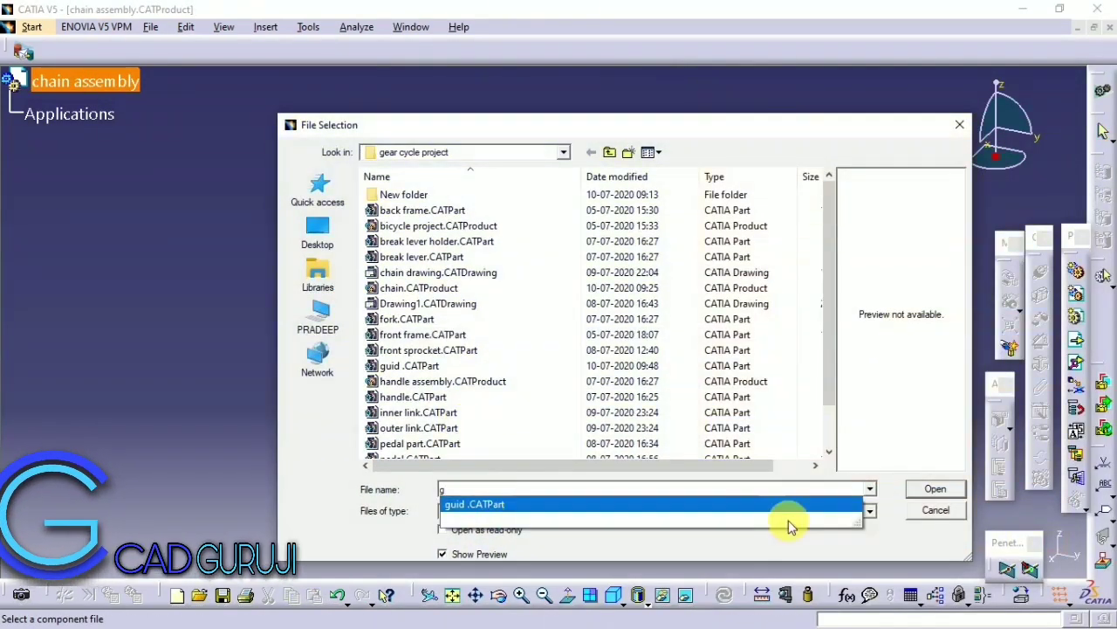
click(746, 505)
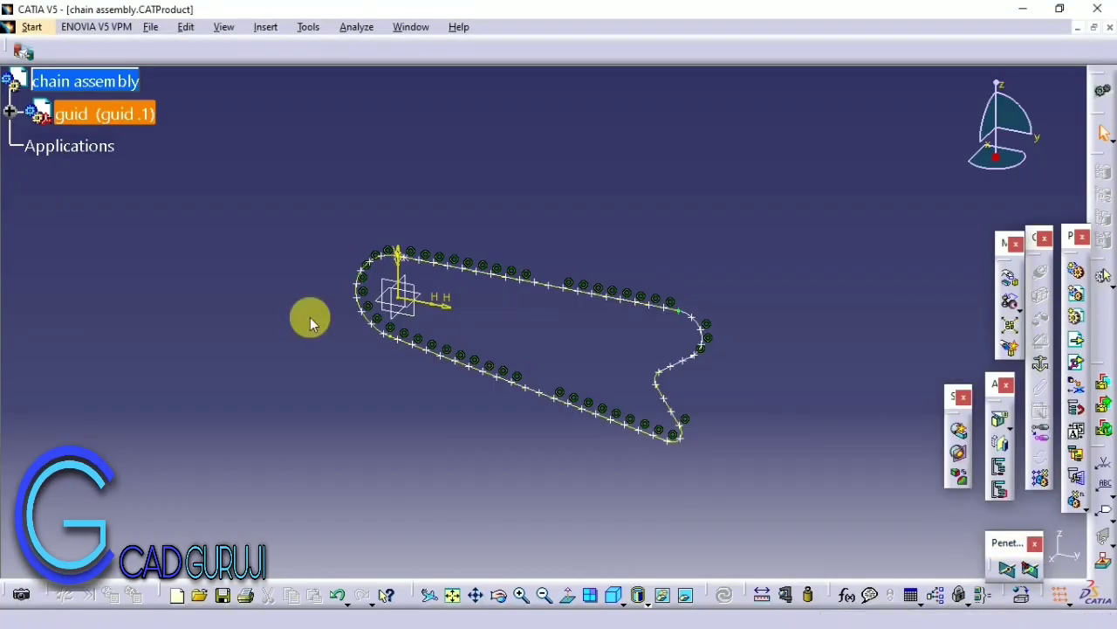
mouse_move(307, 317)
middle_down()
mouse_move(509, 364)
mouse_move(616, 256)
mouse_move(8, 274)
middle_up()
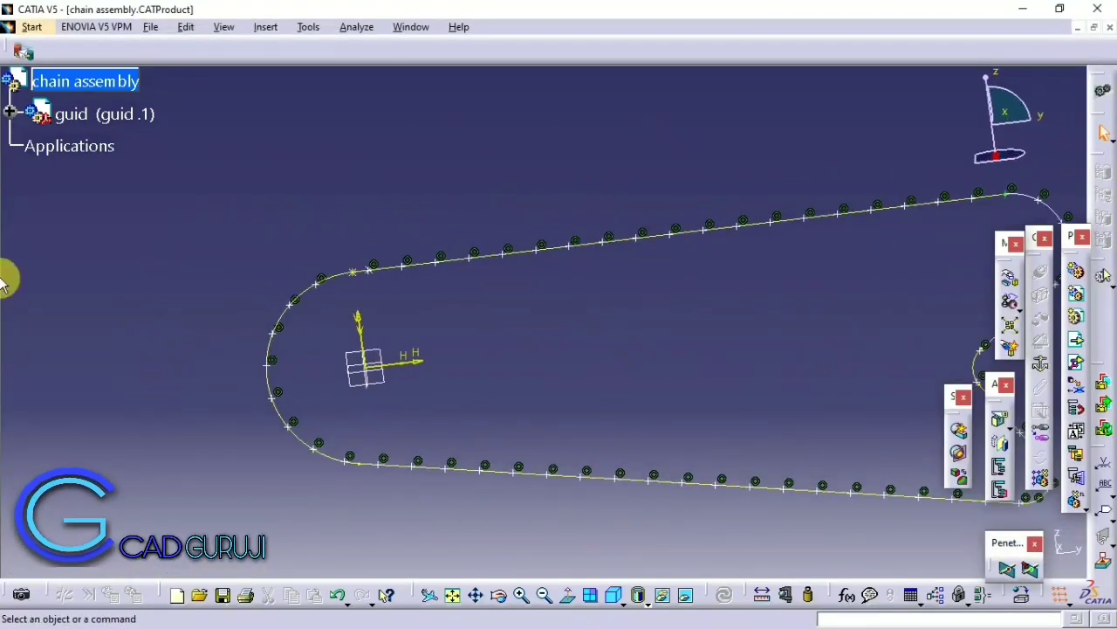
click(139, 120)
click(1040, 363)
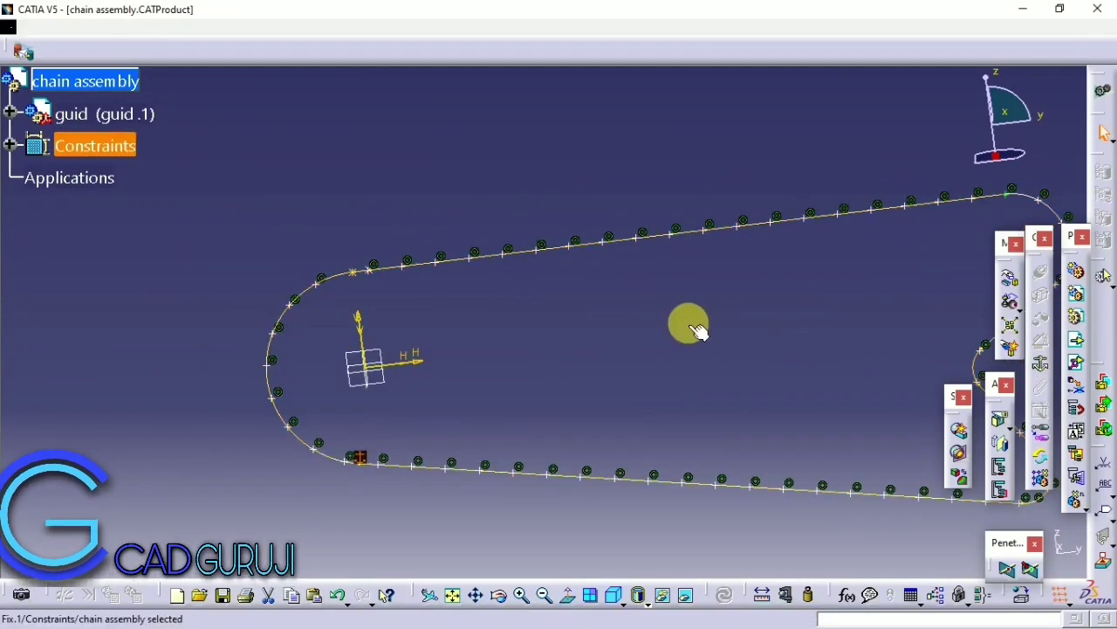
Step: Insert inner link.CATPart into the chain assembly
click(1075, 341)
click(122, 80)
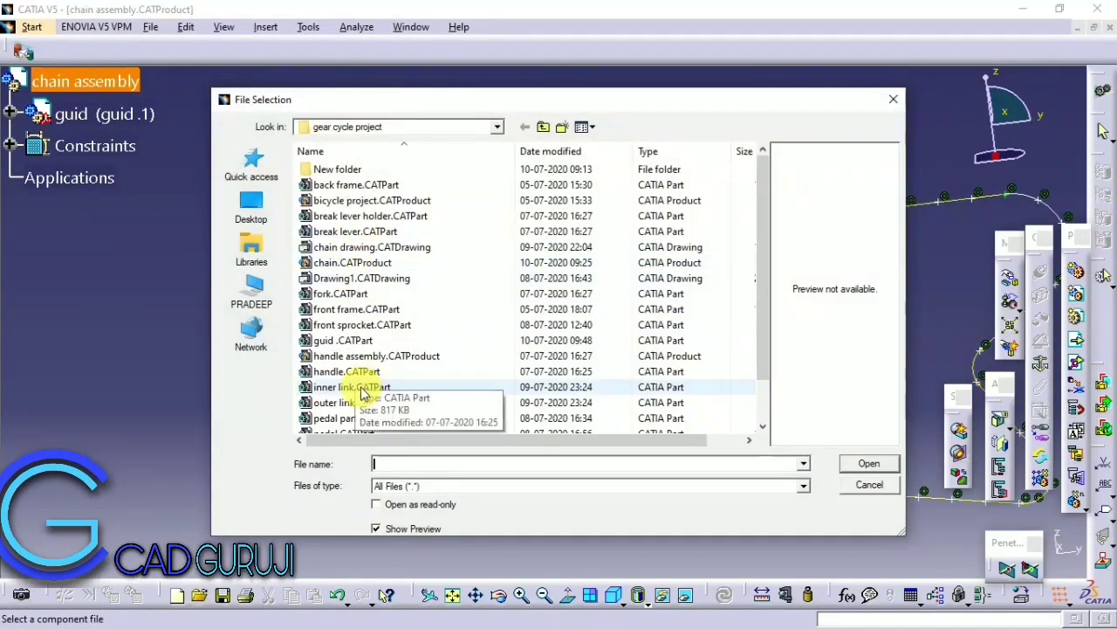
click(352, 387)
click(869, 462)
Step: Make the inner link's first hole axis coincident with the guide curve and update
middle_drag(499, 171, 688, 333)
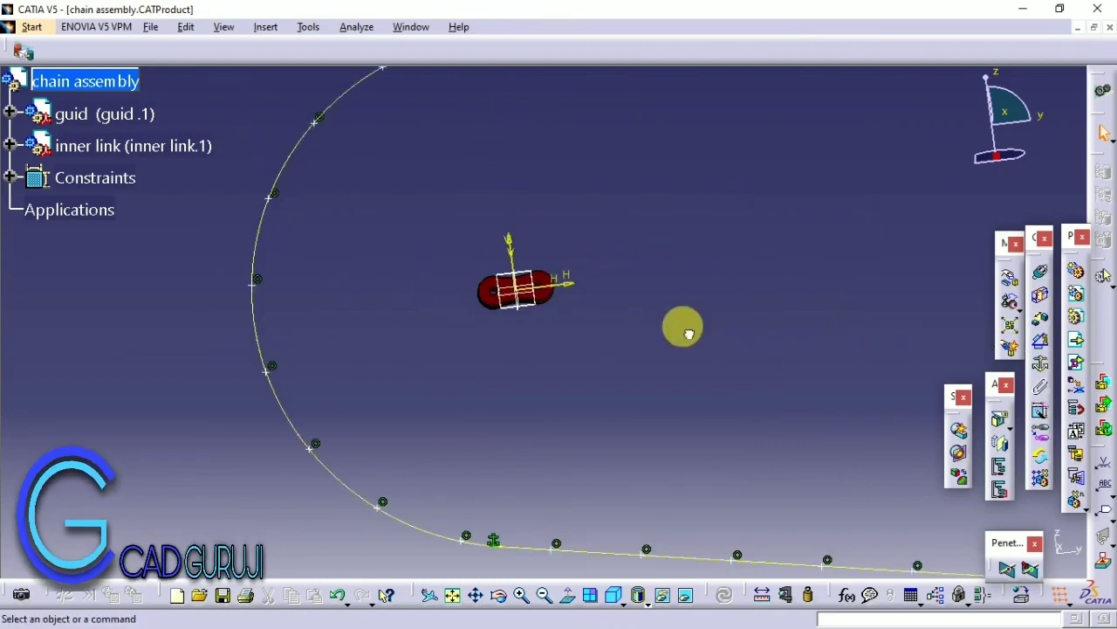
click(1041, 272)
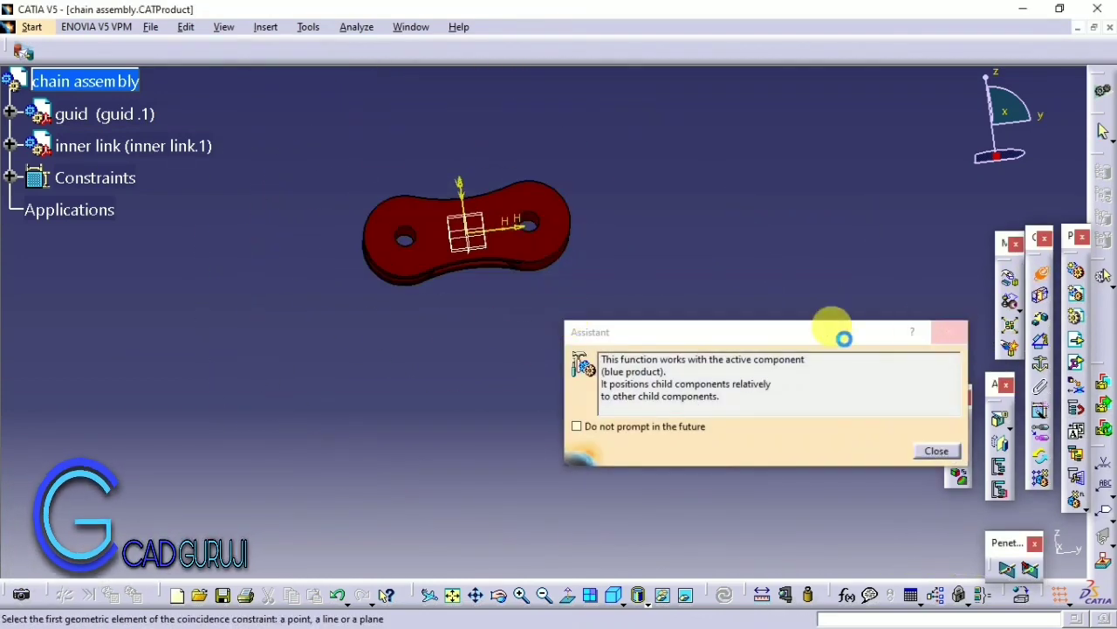
mouse_move(457, 259)
middle_down()
mouse_move(541, 497)
mouse_move(515, 262)
mouse_move(567, 434)
mouse_move(562, 320)
mouse_move(472, 451)
middle_up()
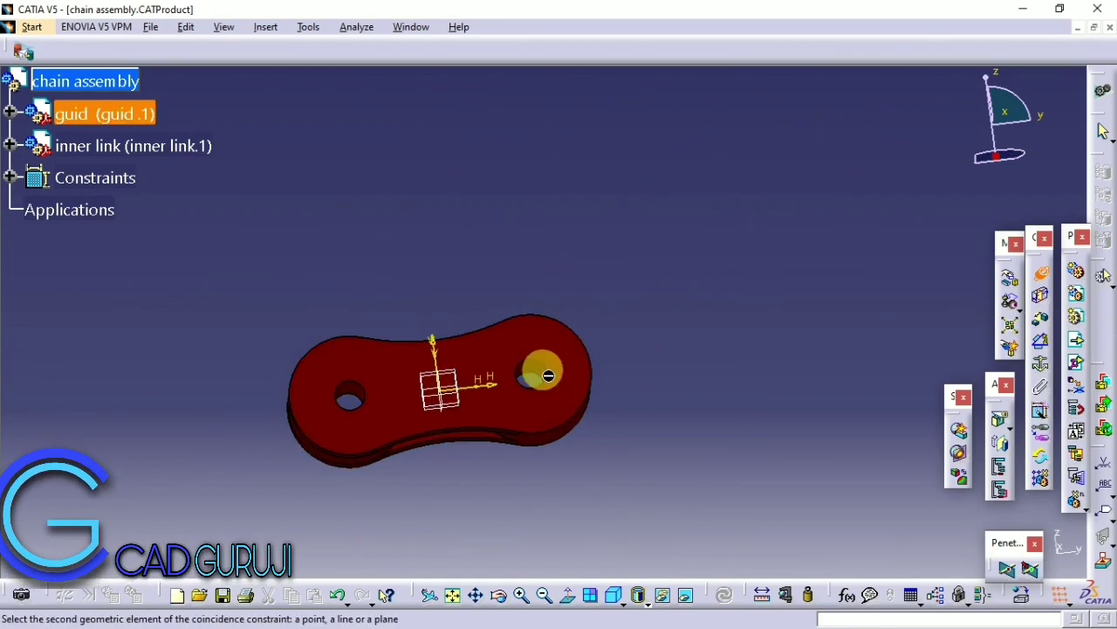
click(515, 392)
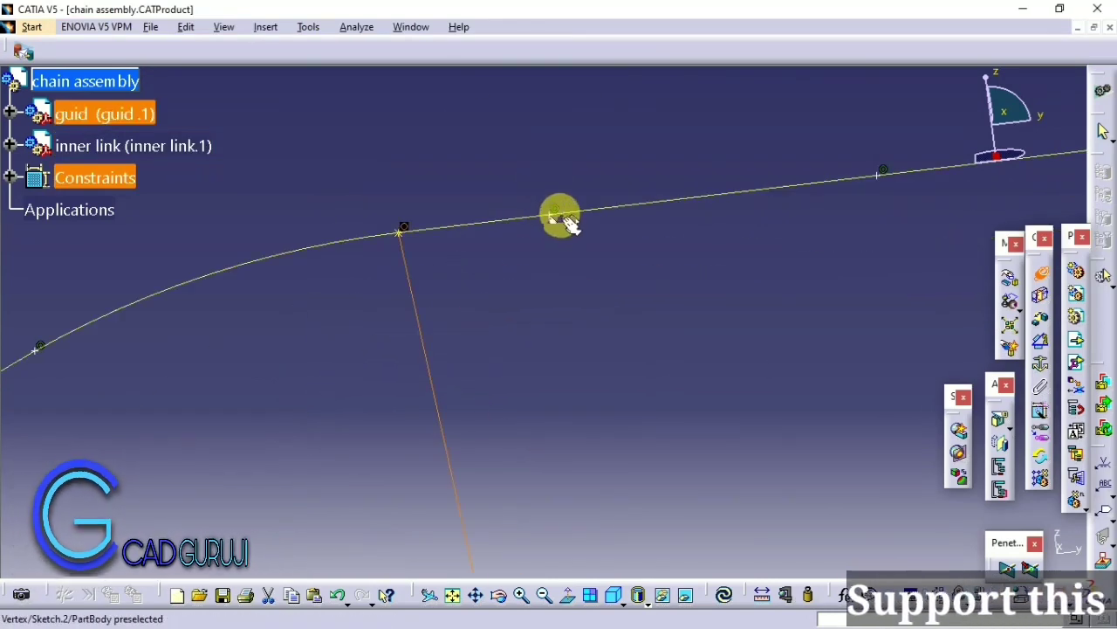
click(724, 594)
mouse_move(507, 444)
middle_down()
mouse_move(502, 469)
mouse_move(399, 289)
middle_up()
Step: Rotate the inner link freely using Manipulation with rotation about any axis
click(1010, 277)
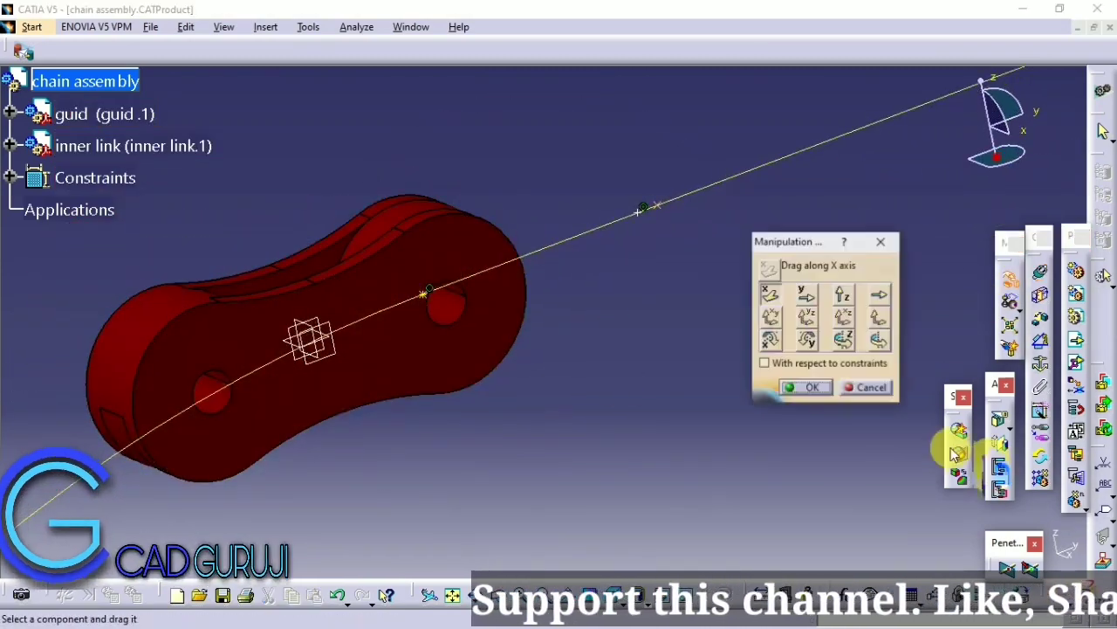
click(878, 340)
mouse_move(456, 317)
mouse_down()
mouse_move(213, 262)
mouse_move(594, 225)
mouse_up()
click(803, 387)
mouse_move(463, 441)
middle_down()
mouse_move(665, 287)
mouse_move(449, 346)
middle_up()
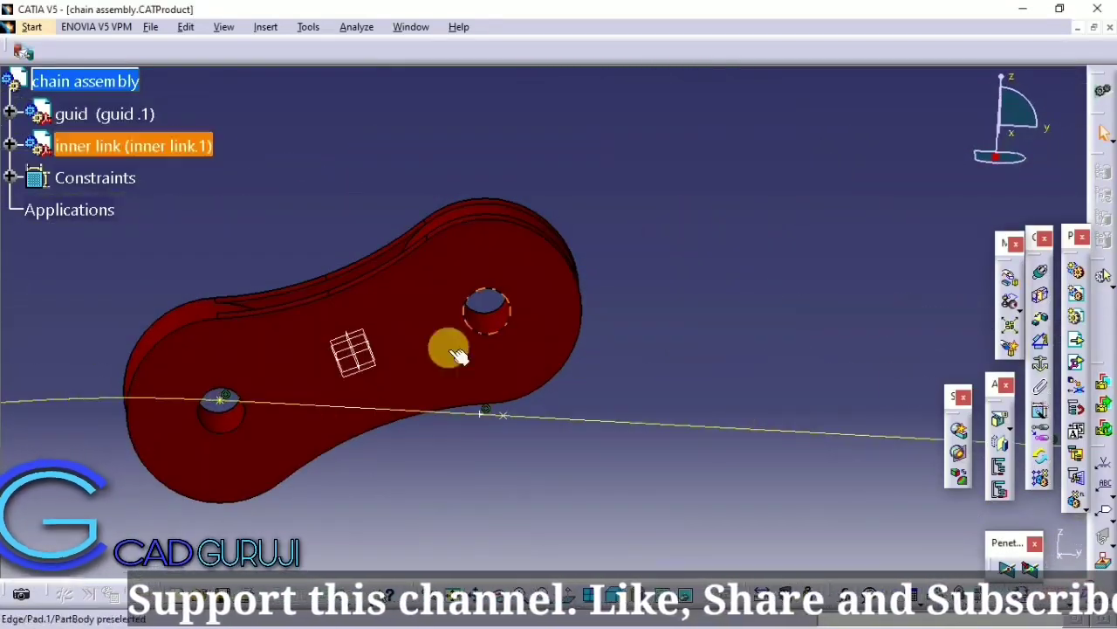
Step: Make the link's second hole axis coincident with the guide curve and update
click(1040, 272)
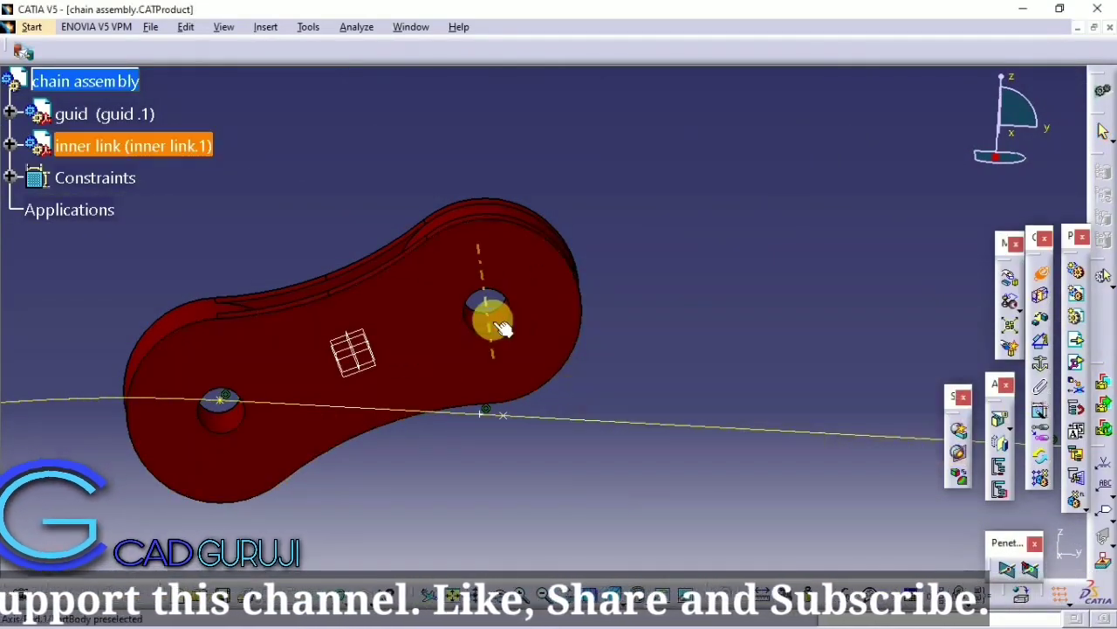
click(491, 319)
click(517, 424)
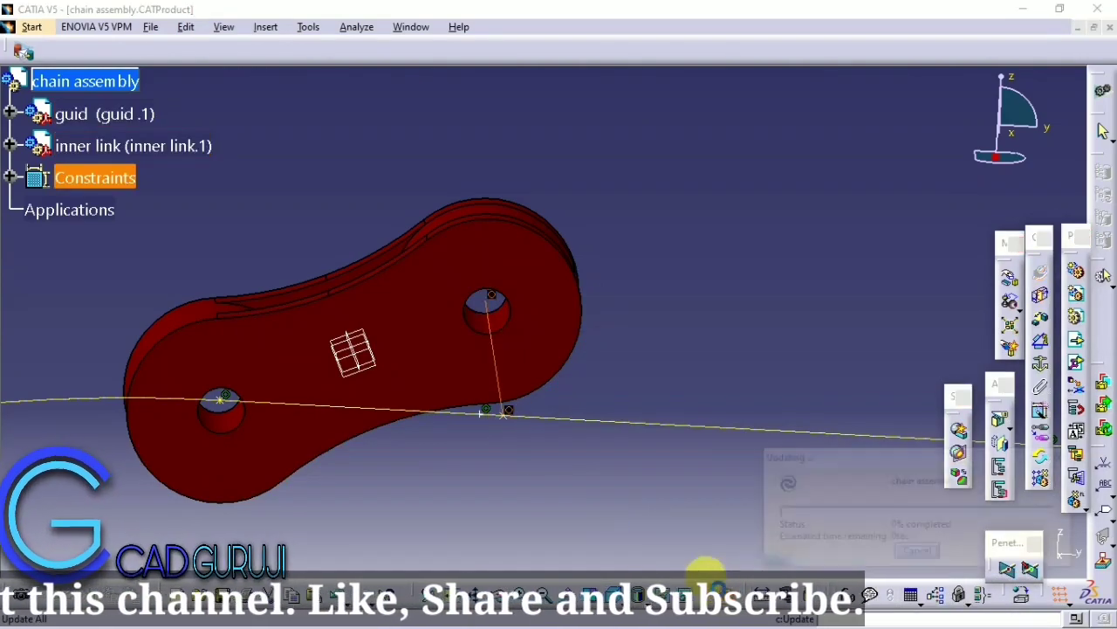
click(711, 568)
middle_drag(569, 507, 436, 388)
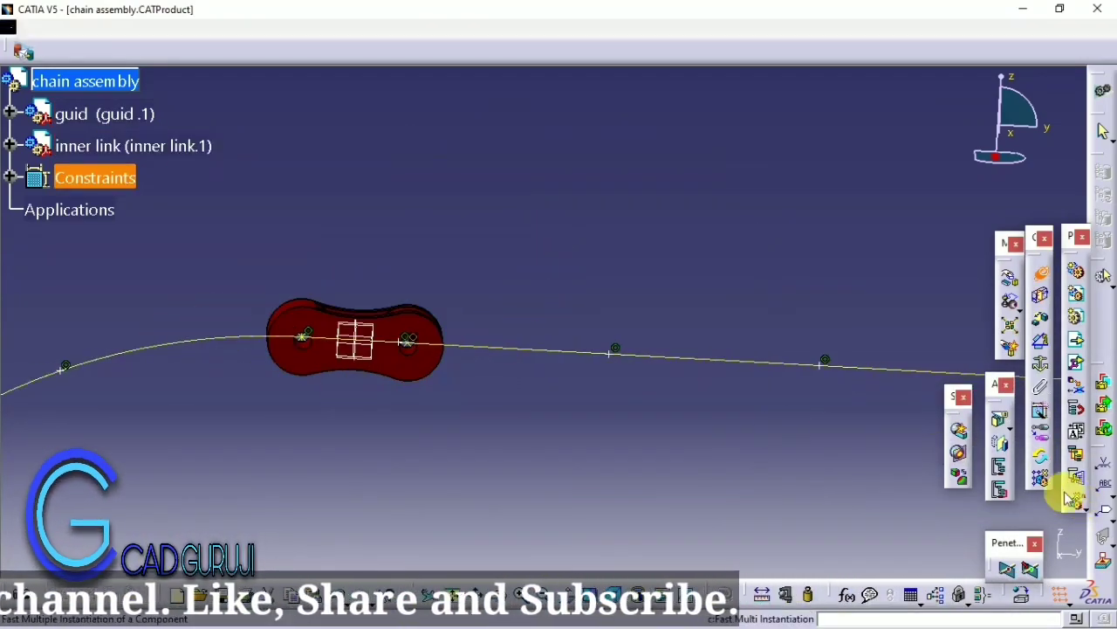
scroll(543, 407, down, 3)
scroll(506, 348, down, 2)
scroll(507, 353, up, 3)
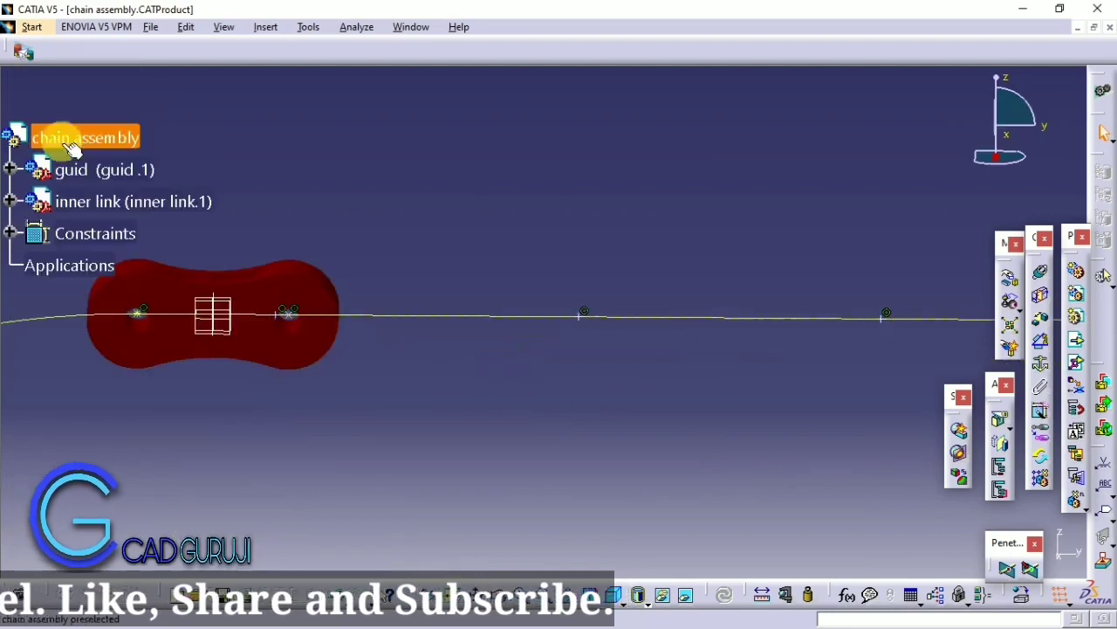
Step: Insert outer link.CATPart and lift it along Z with Manipulation
click(1082, 343)
click(559, 489)
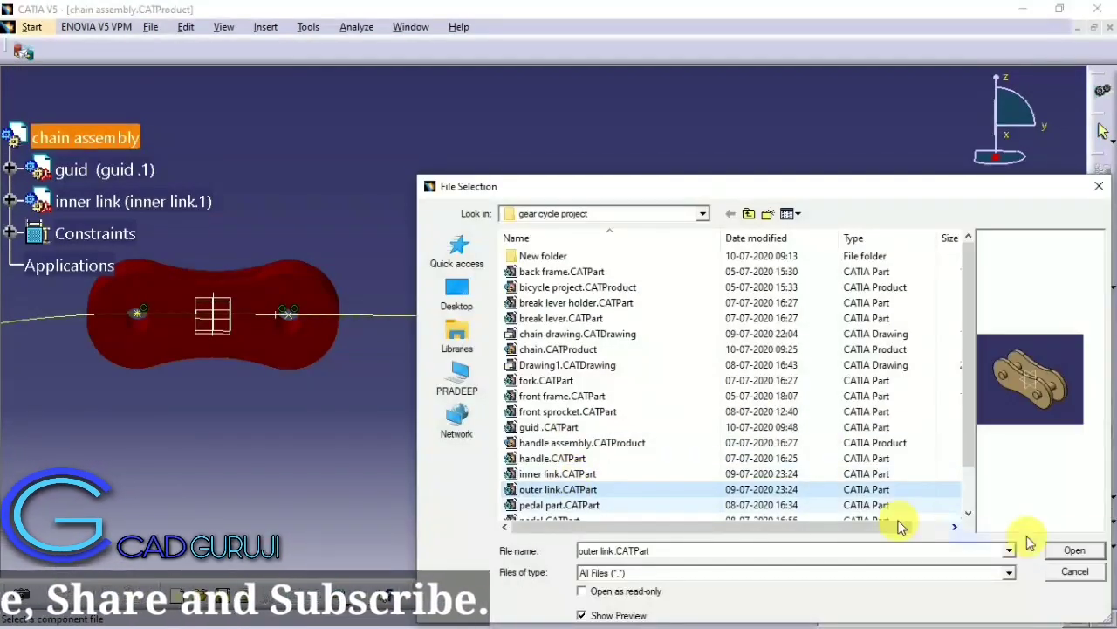
key(Return)
middle_drag(561, 192, 576, 349)
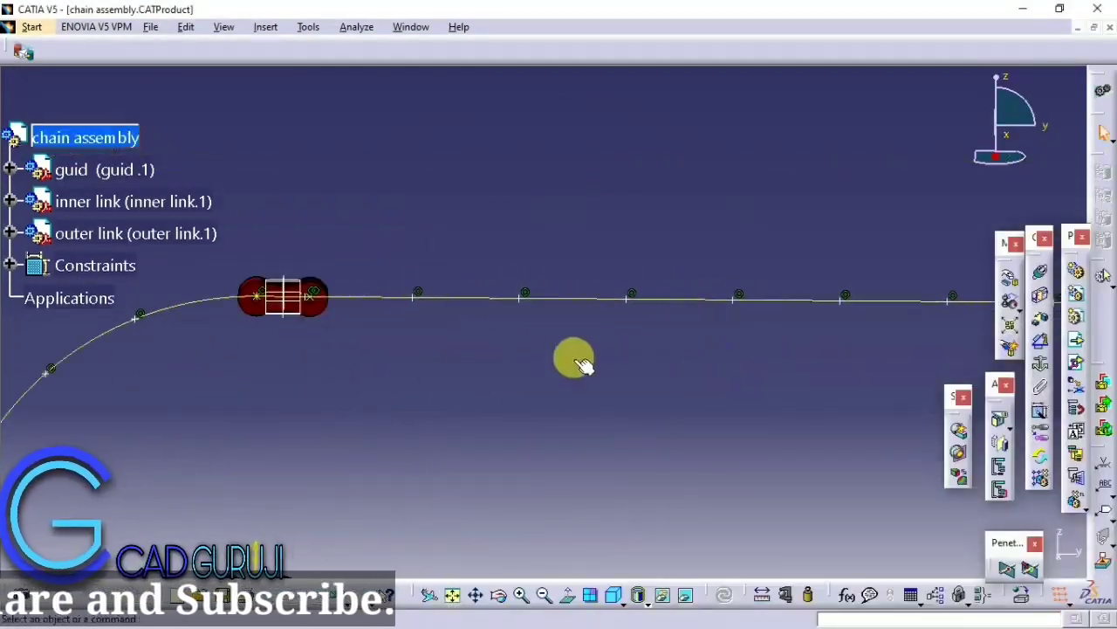
click(1010, 280)
click(842, 294)
drag(387, 469, 453, 330)
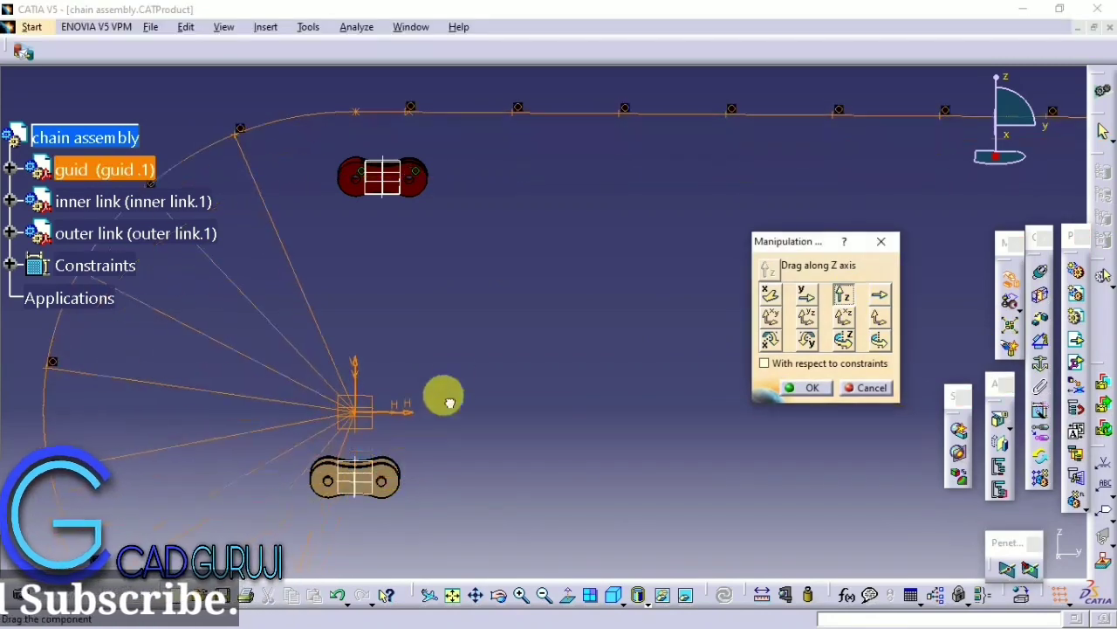
middle_drag(711, 531, 751, 349)
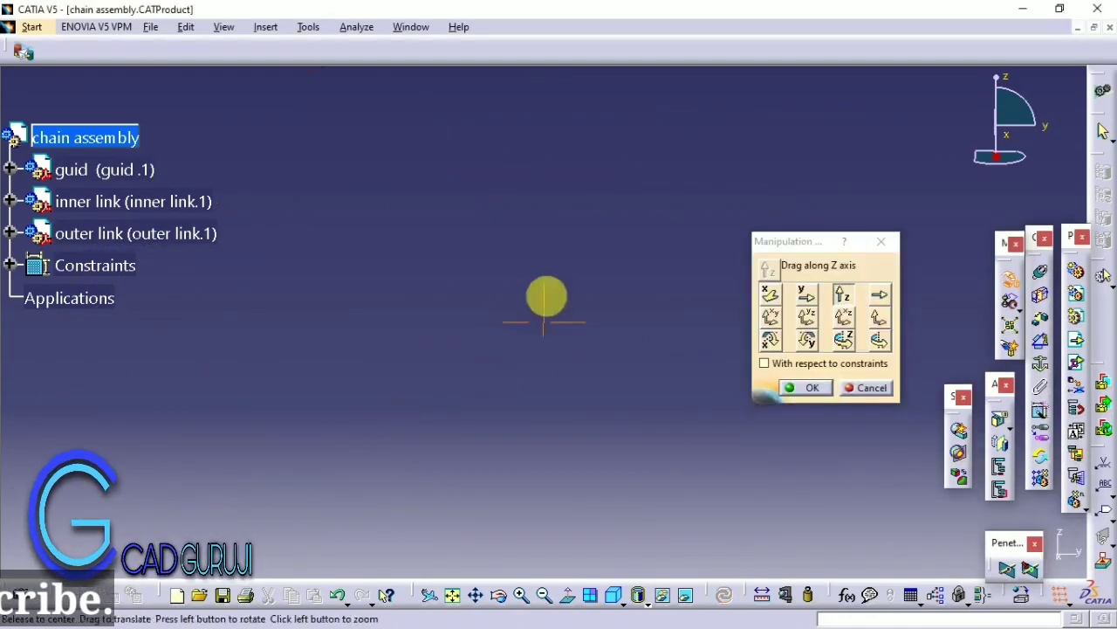
Step: Make the outer link's hole axis coincident with the inner link's hole axis
click(1040, 273)
middle_drag(1036, 274, 342, 344)
click(449, 301)
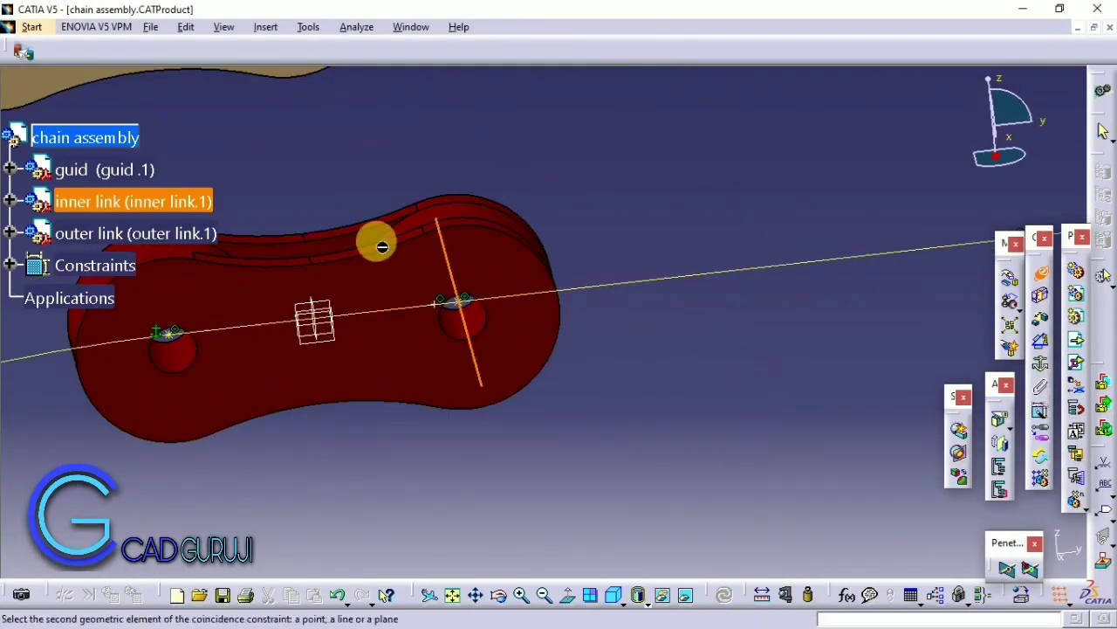
mouse_move(375, 239)
middle_down()
mouse_move(540, 328)
mouse_move(499, 411)
middle_up()
mouse_move(554, 449)
middle_down()
mouse_move(654, 518)
mouse_move(466, 529)
mouse_move(486, 399)
mouse_move(291, 282)
mouse_move(425, 537)
mouse_move(619, 317)
middle_up()
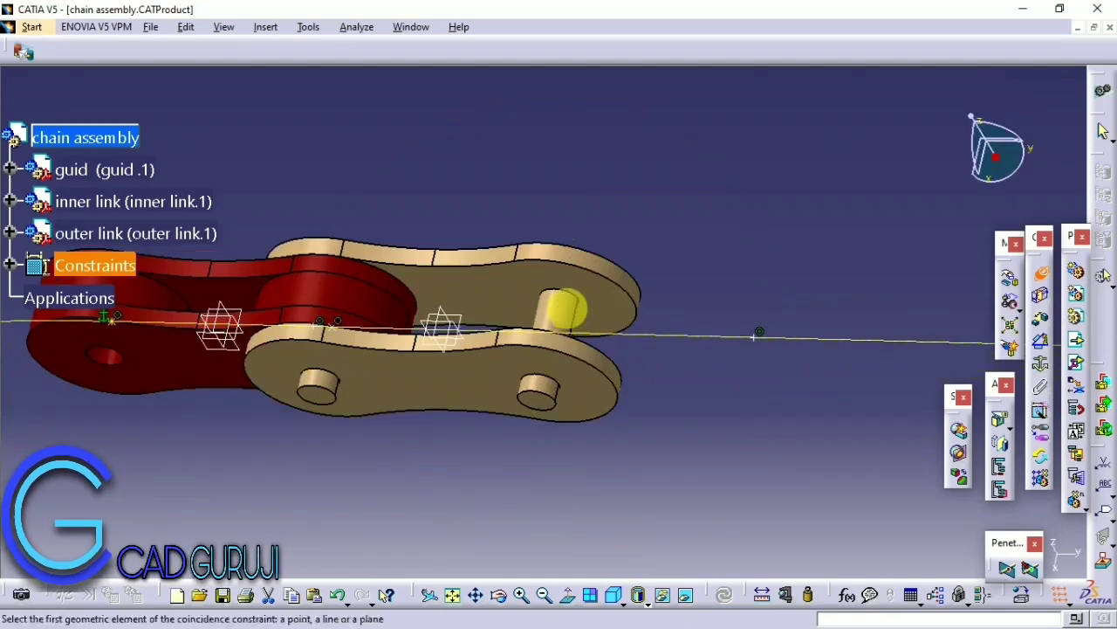
click(562, 304)
mouse_move(1043, 273)
middle_down()
mouse_move(521, 294)
mouse_move(593, 185)
mouse_move(616, 377)
middle_up()
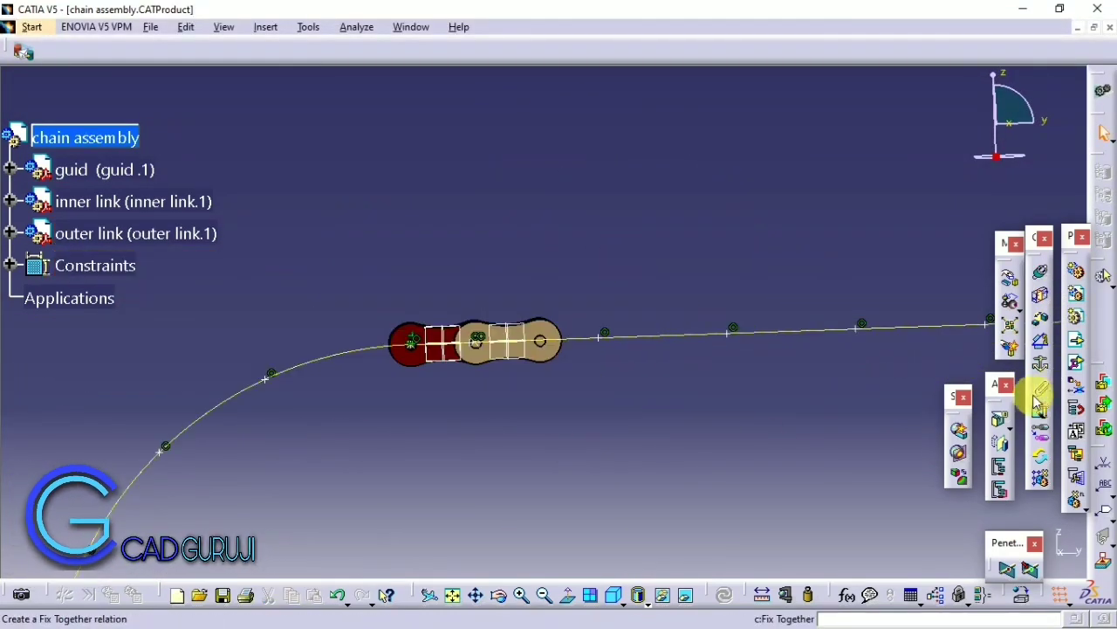
click(122, 137)
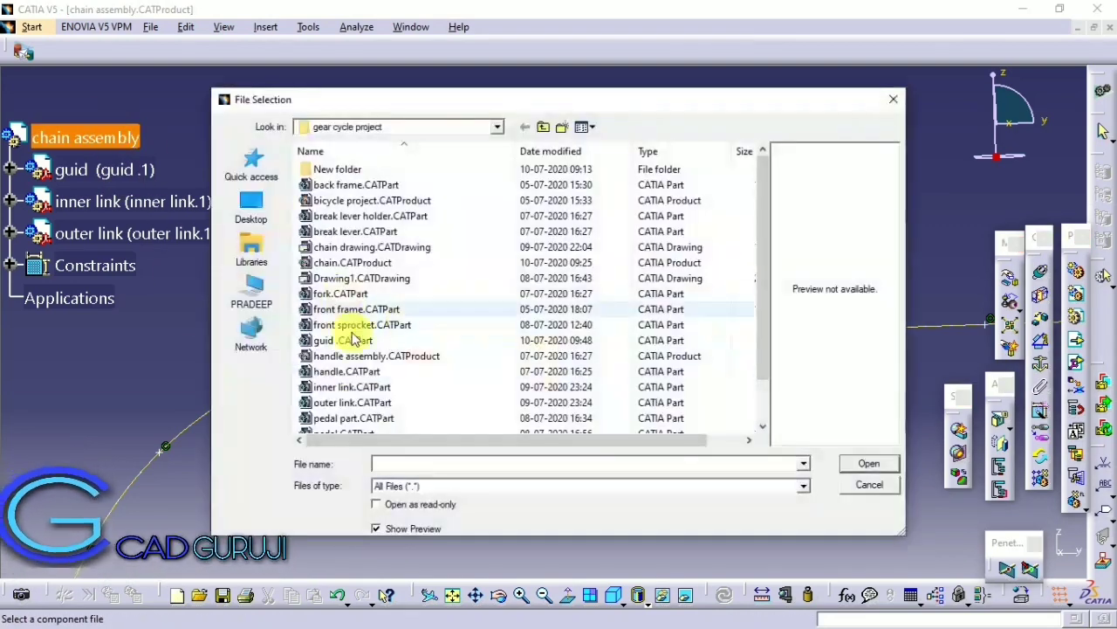
Step: Insert a second inner link and make its hole coincident with the outer link's hole
click(349, 385)
click(865, 463)
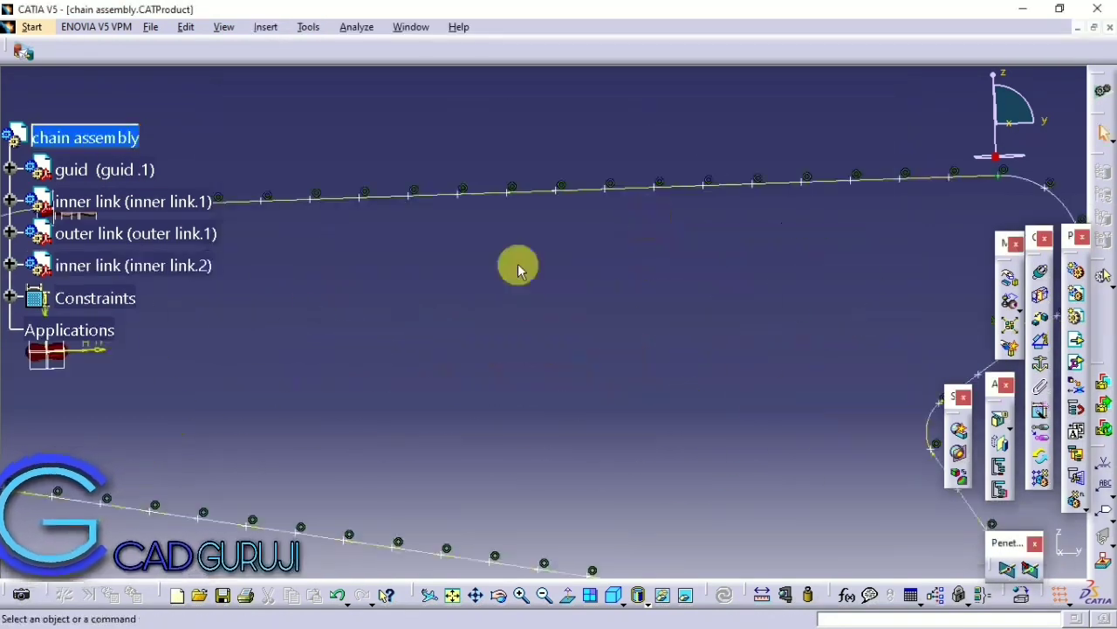
click(1041, 273)
scroll(584, 348, up, 5)
scroll(160, 399, up, 3)
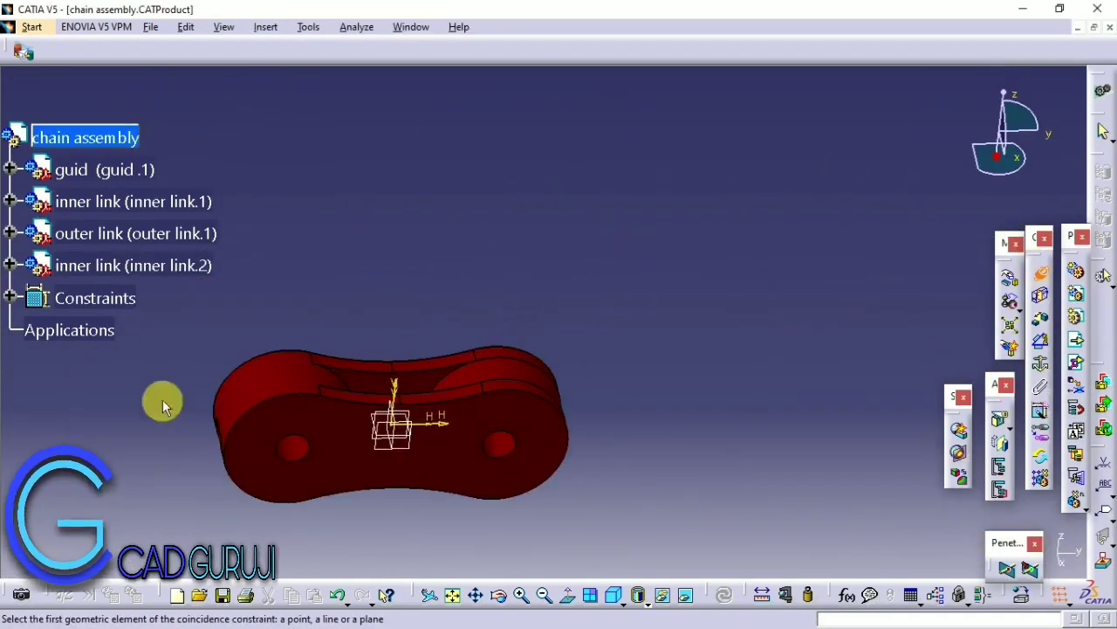
middle_drag(160, 399, 461, 239)
scroll(291, 495, up, 5)
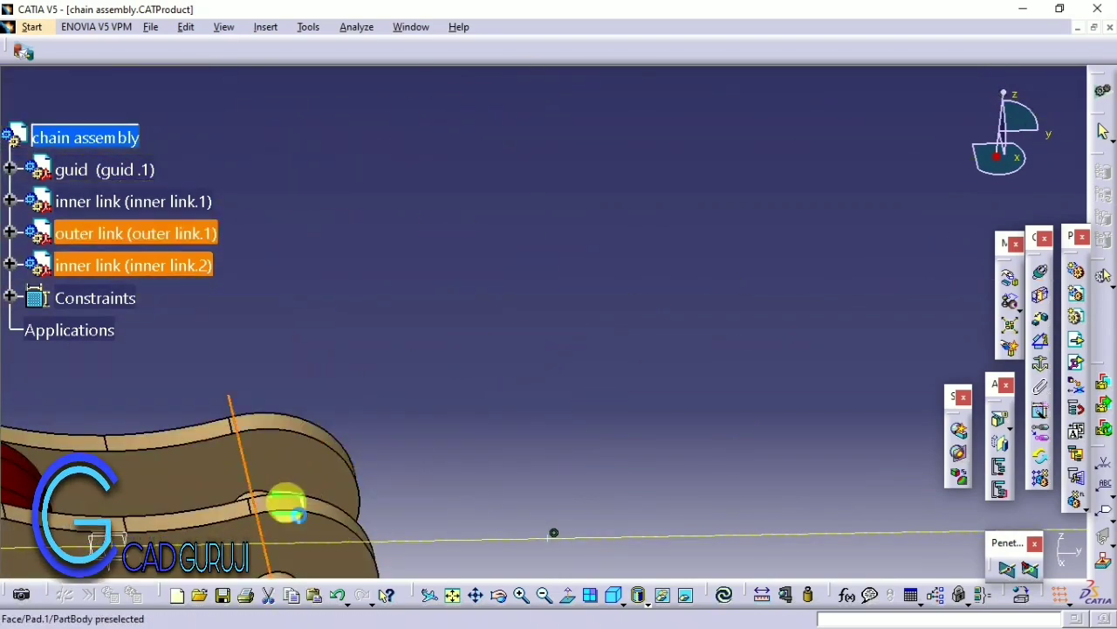
click(288, 503)
scroll(399, 411, down, 5)
click(724, 595)
scroll(524, 262, up, 5)
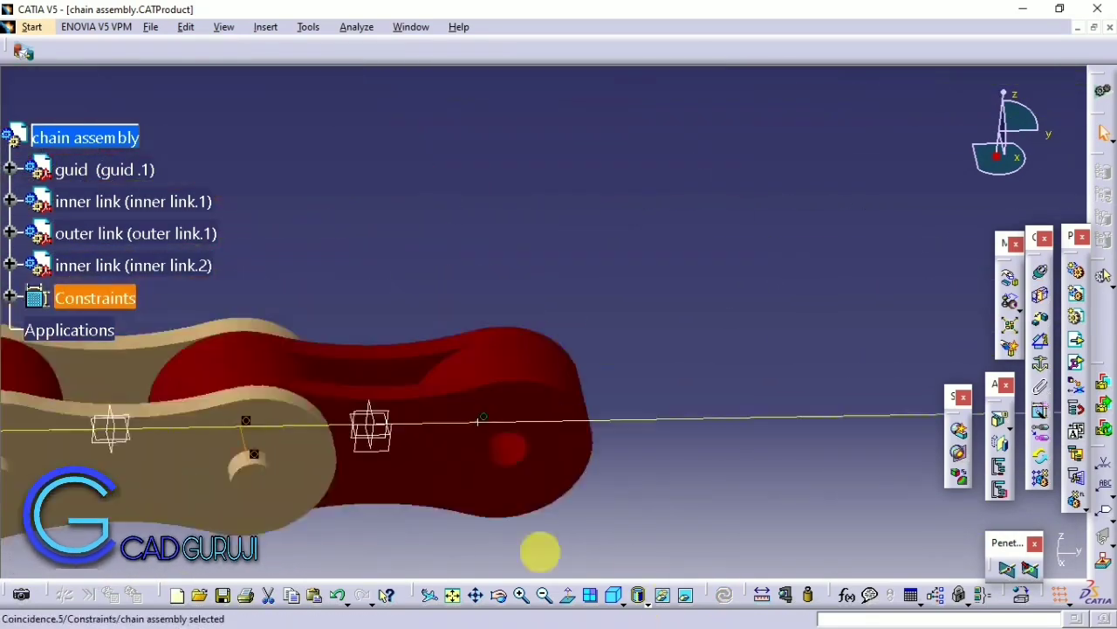
mouse_move(539, 551)
middle_down()
mouse_move(701, 371)
mouse_move(648, 390)
middle_up()
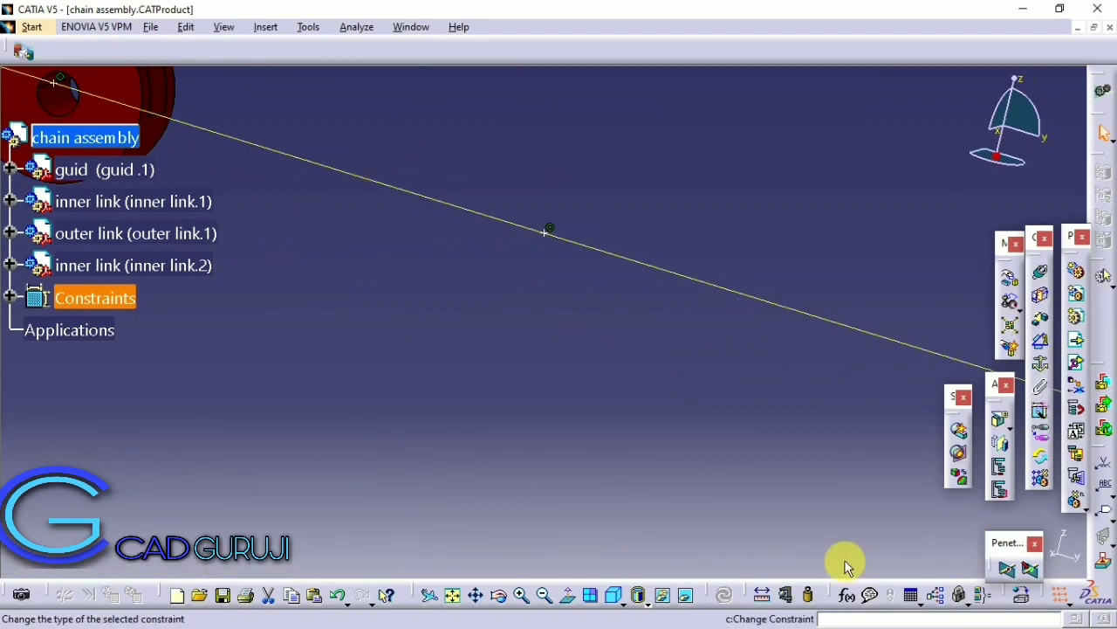
Step: Switch to the standard left, then back views to inspect the links
click(625, 597)
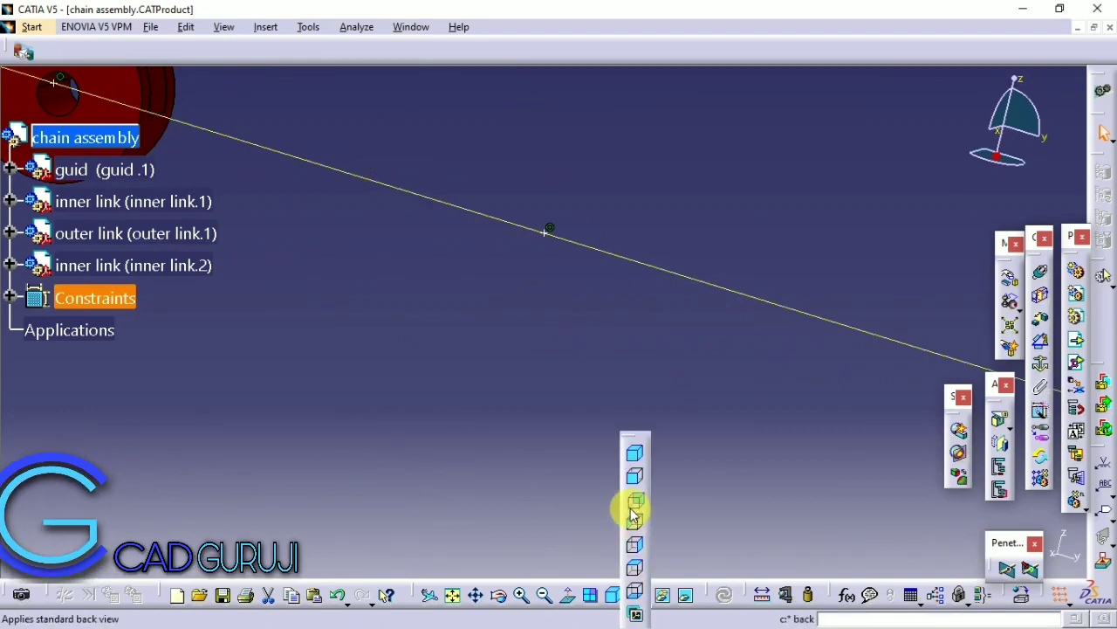
click(638, 595)
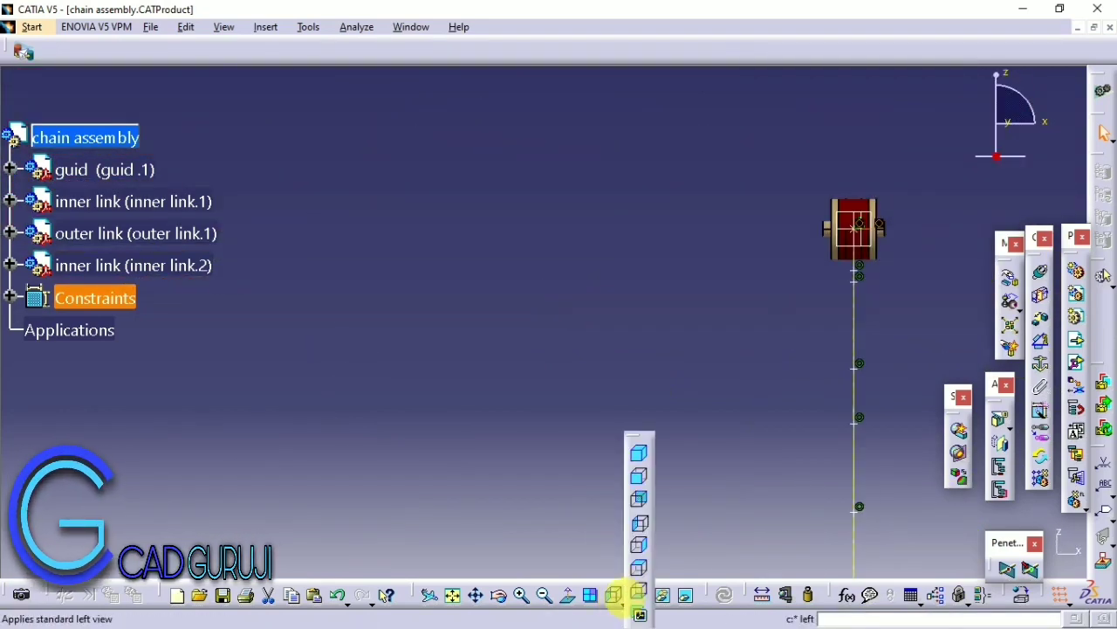
click(640, 479)
mouse_move(548, 379)
middle_down()
mouse_move(605, 516)
mouse_move(532, 523)
middle_up()
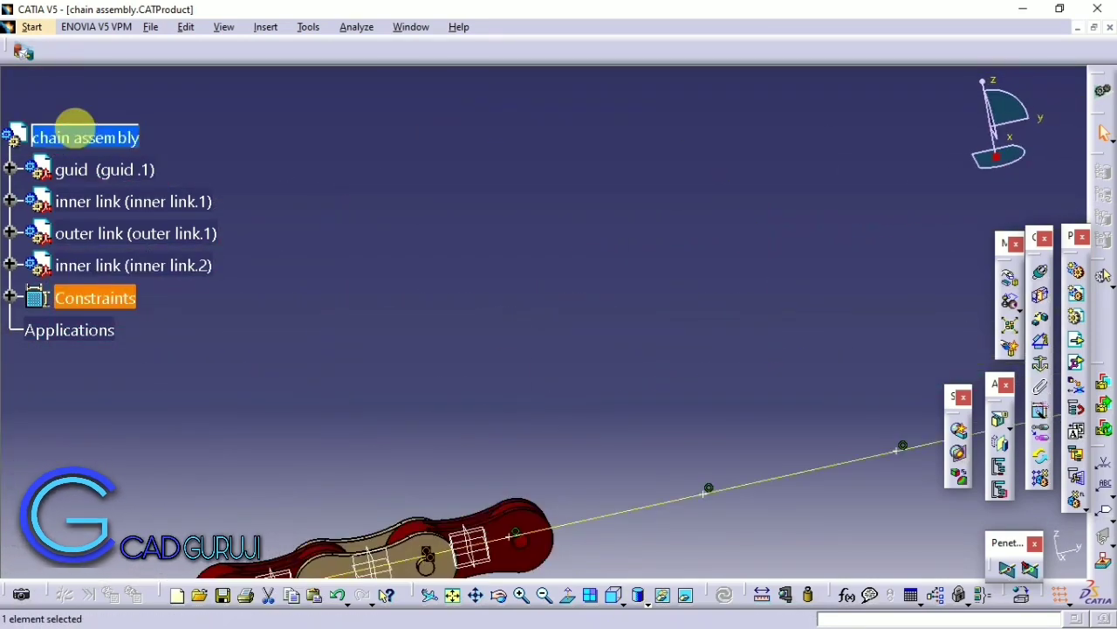
click(1077, 337)
Step: Insert a second outer link.CATPart and constrain its pin hole coincident with the neighbouring link
click(559, 489)
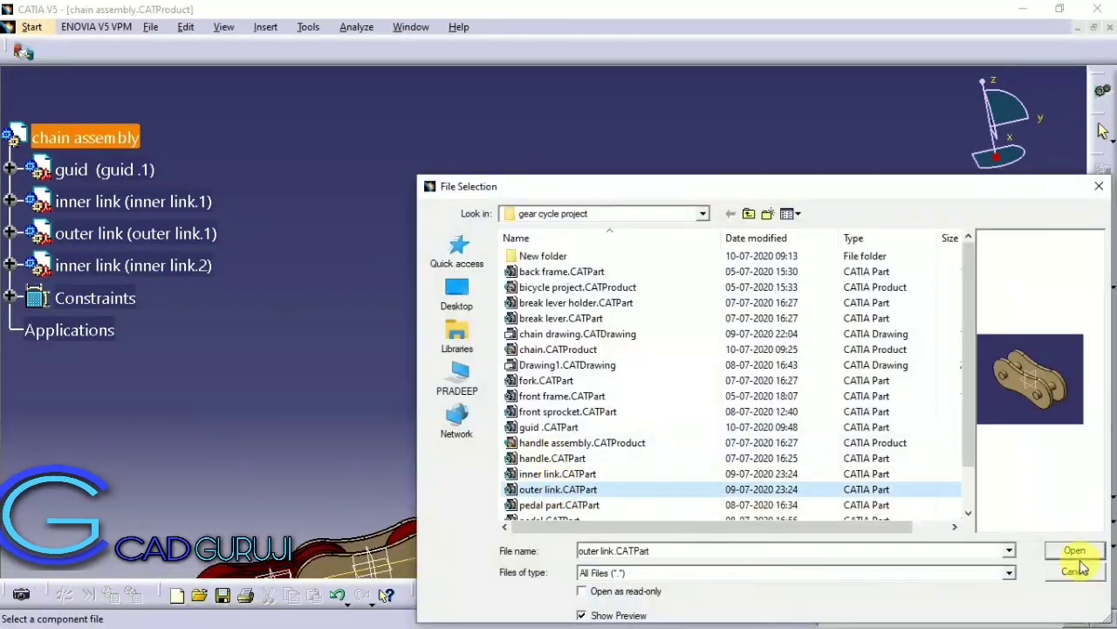
click(1075, 551)
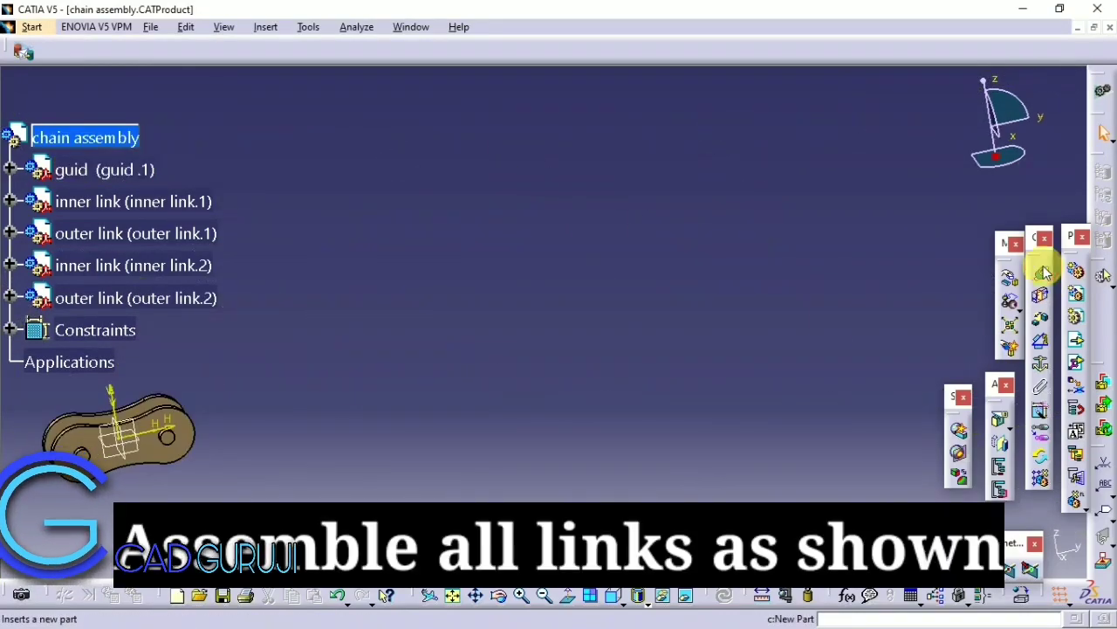
click(1045, 273)
ctrl+middle_drag(718, 237, 491, 291)
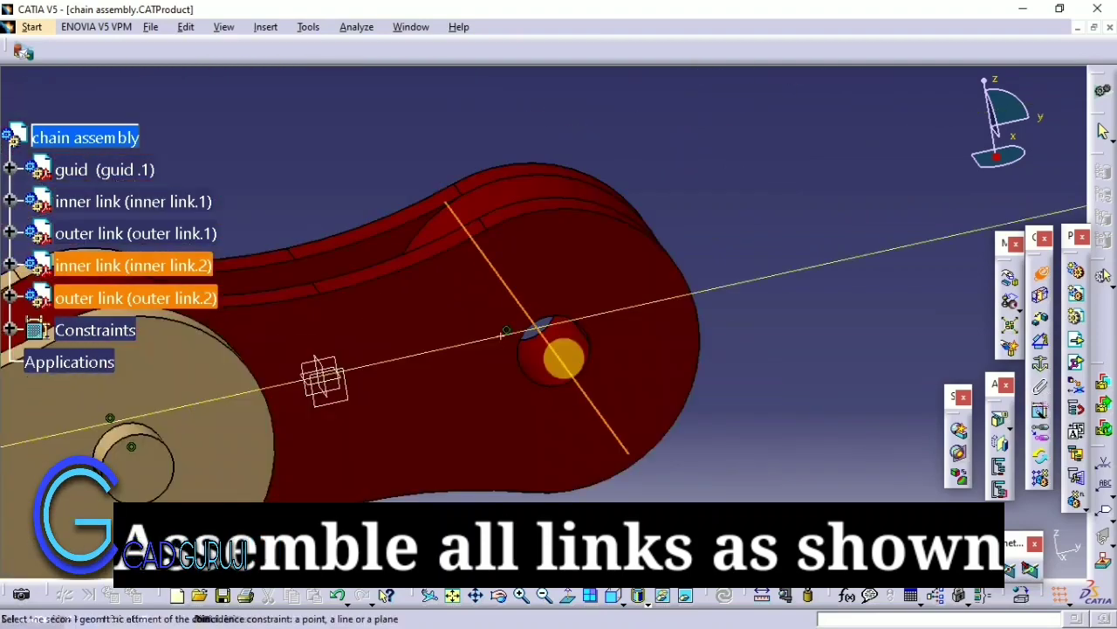
middle_drag(654, 466, 743, 300)
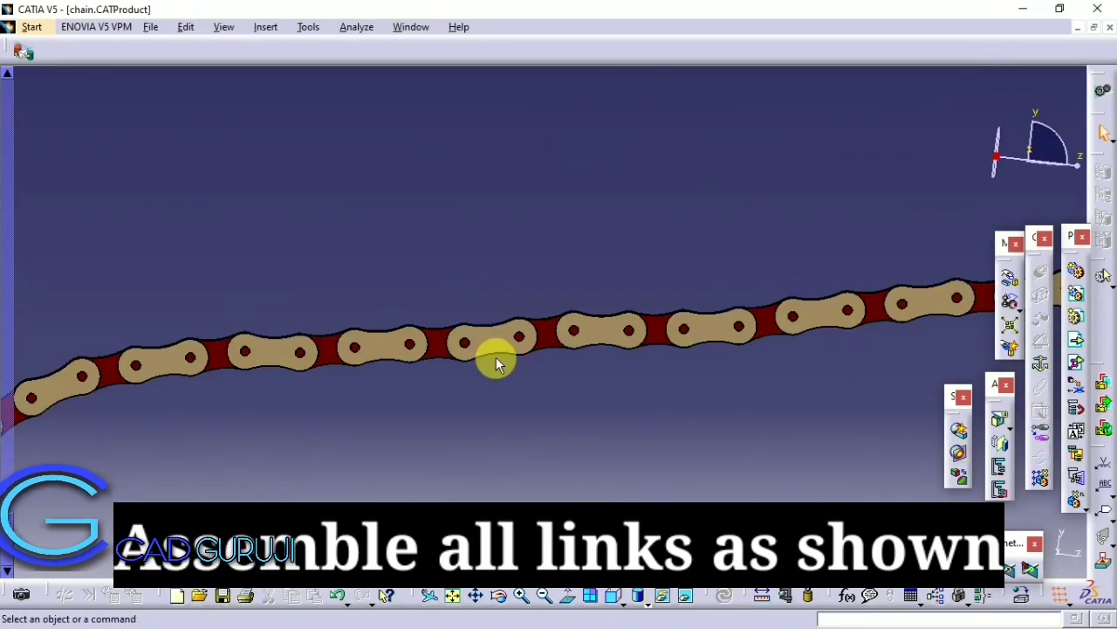
mouse_move(495, 357)
middle_down()
mouse_move(447, 385)
mouse_move(690, 238)
mouse_move(575, 506)
middle_up()
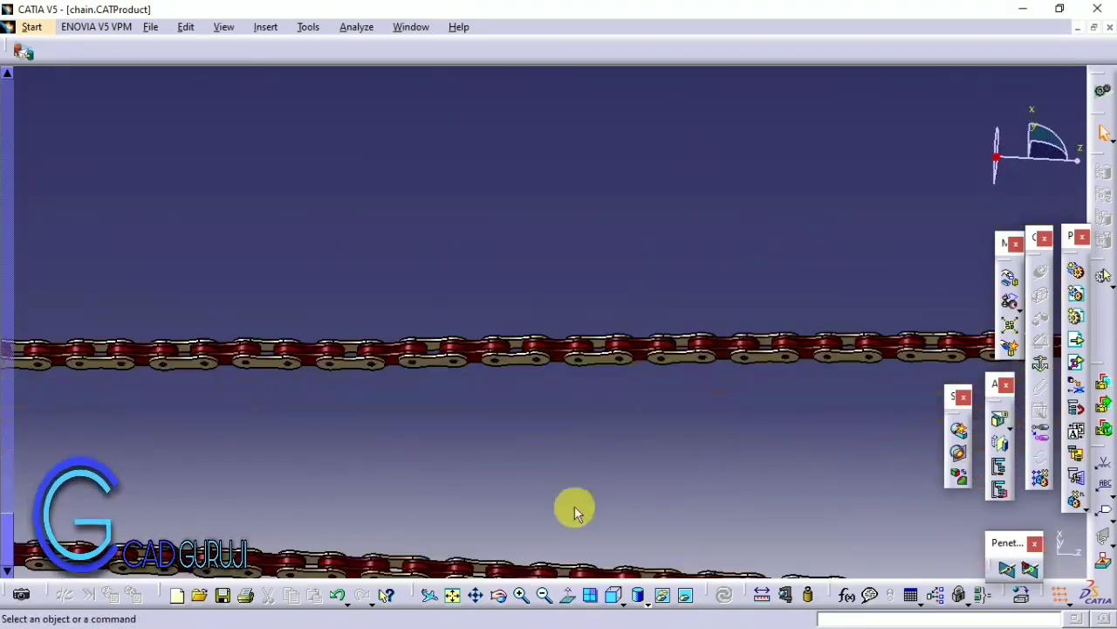
middle_drag(575, 506, 476, 396)
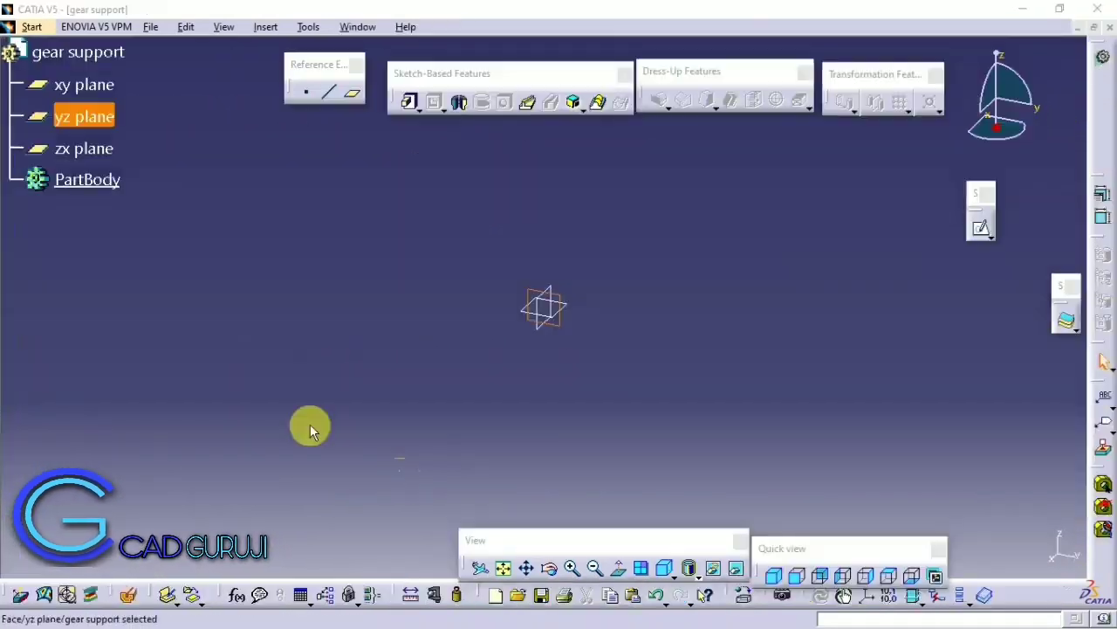
Step: Start a sketch on the yz plane and draw an arc centred on the origin
click(980, 227)
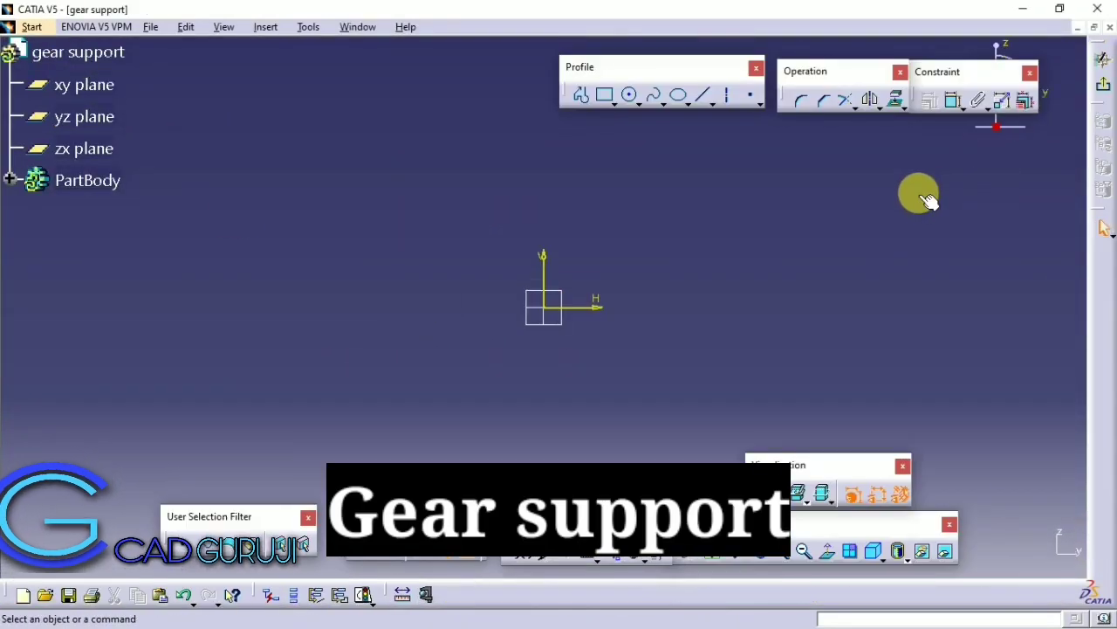
click(583, 98)
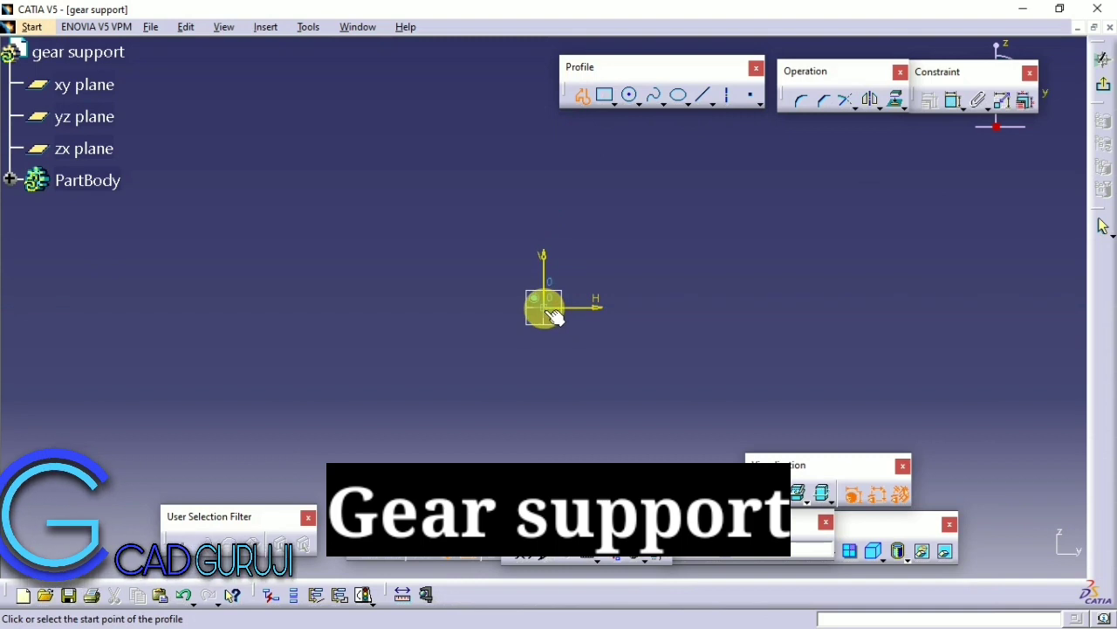
click(632, 98)
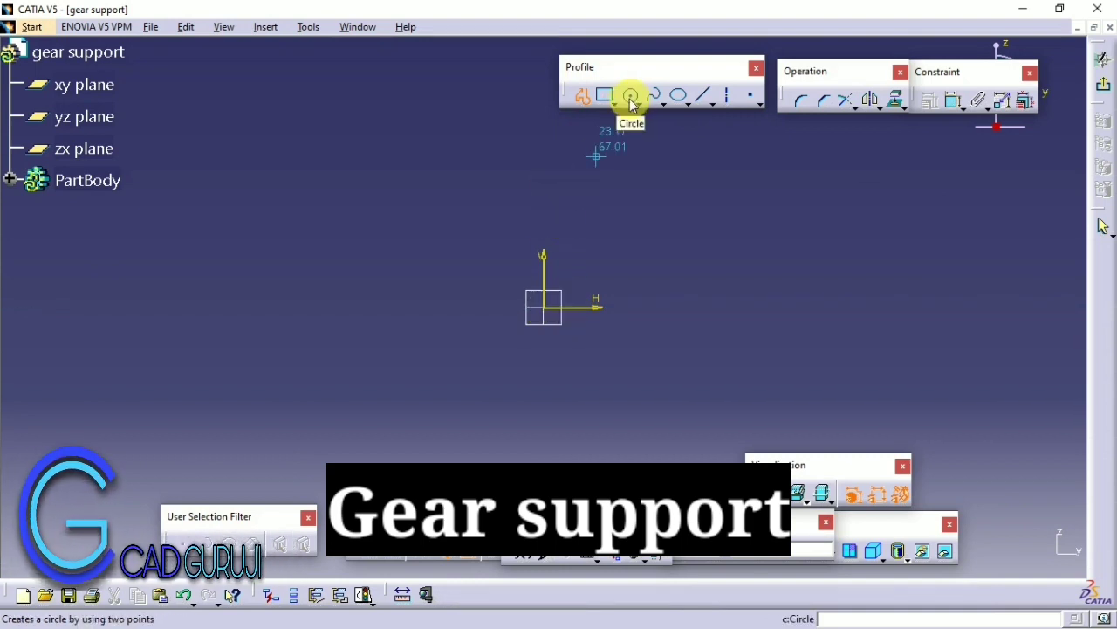
click(638, 106)
click(753, 110)
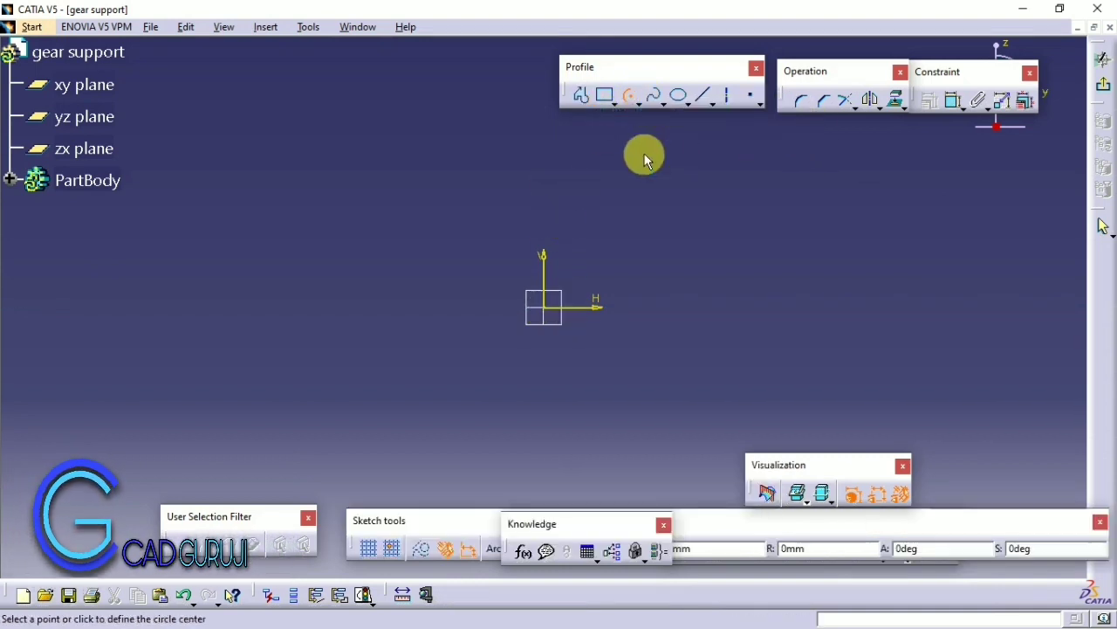
click(628, 94)
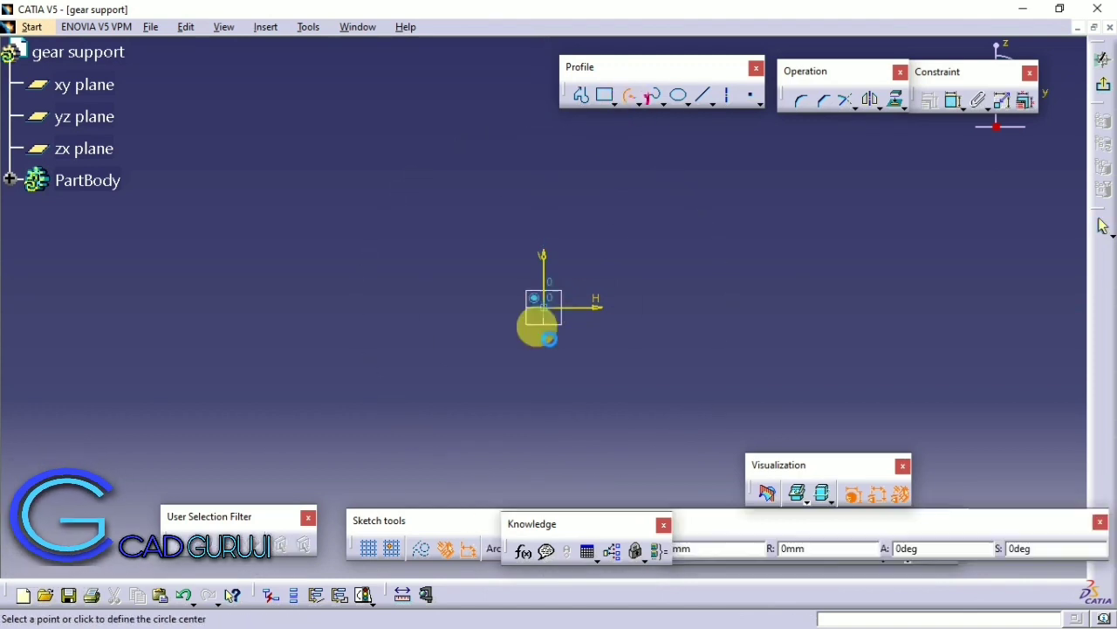
click(550, 308)
click(500, 199)
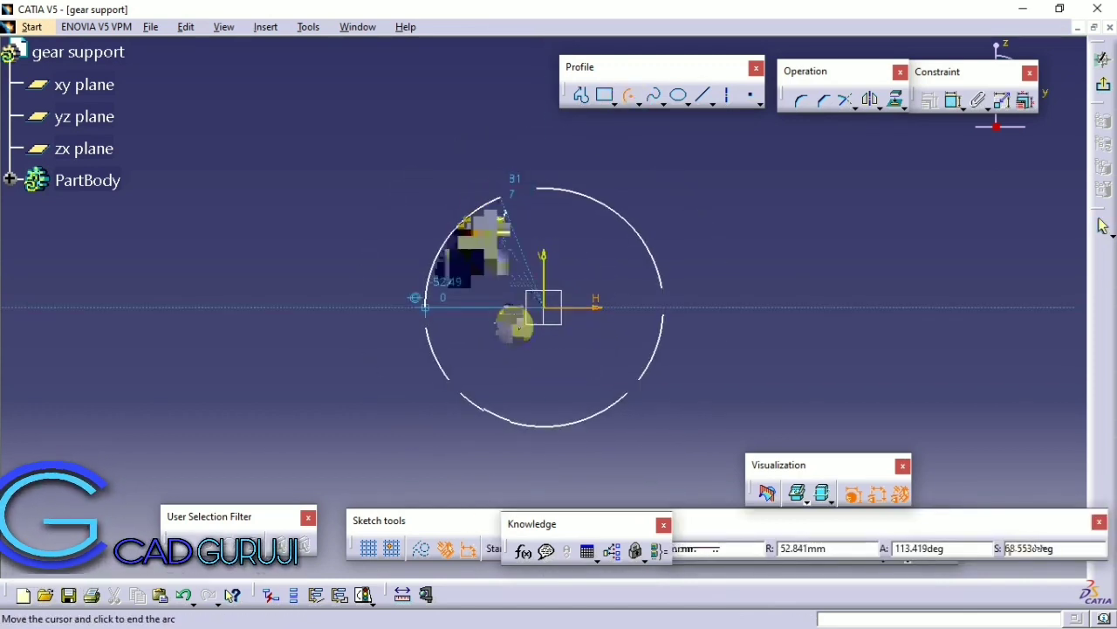
click(529, 359)
middle_drag(599, 311, 588, 239)
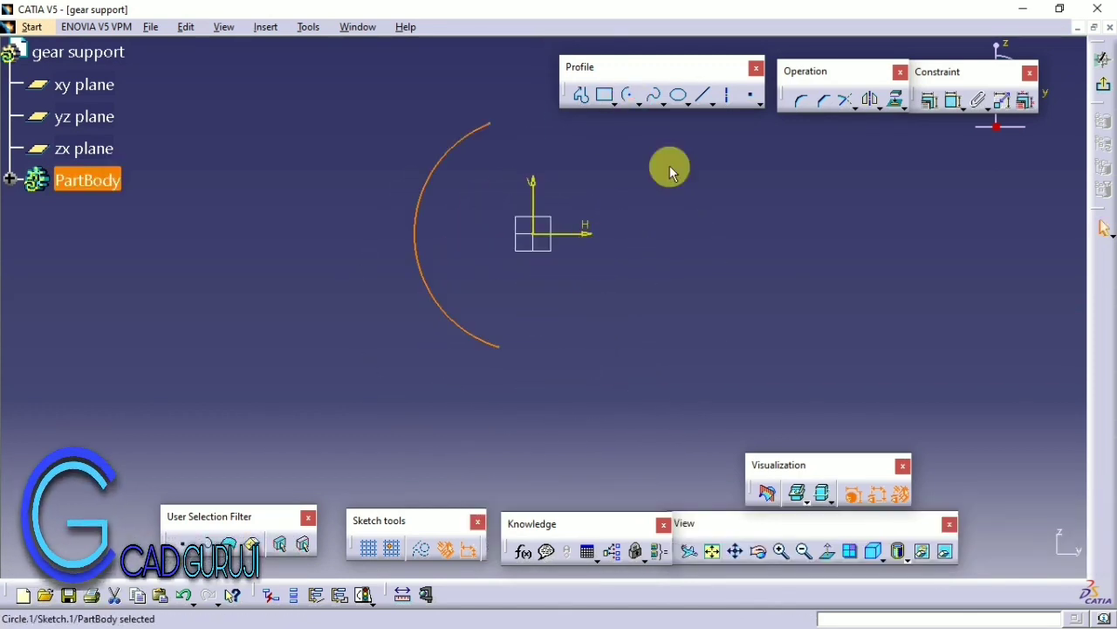
Step: Draw a horizontal line from the origin and a line to the arc's lower end
click(702, 94)
click(535, 233)
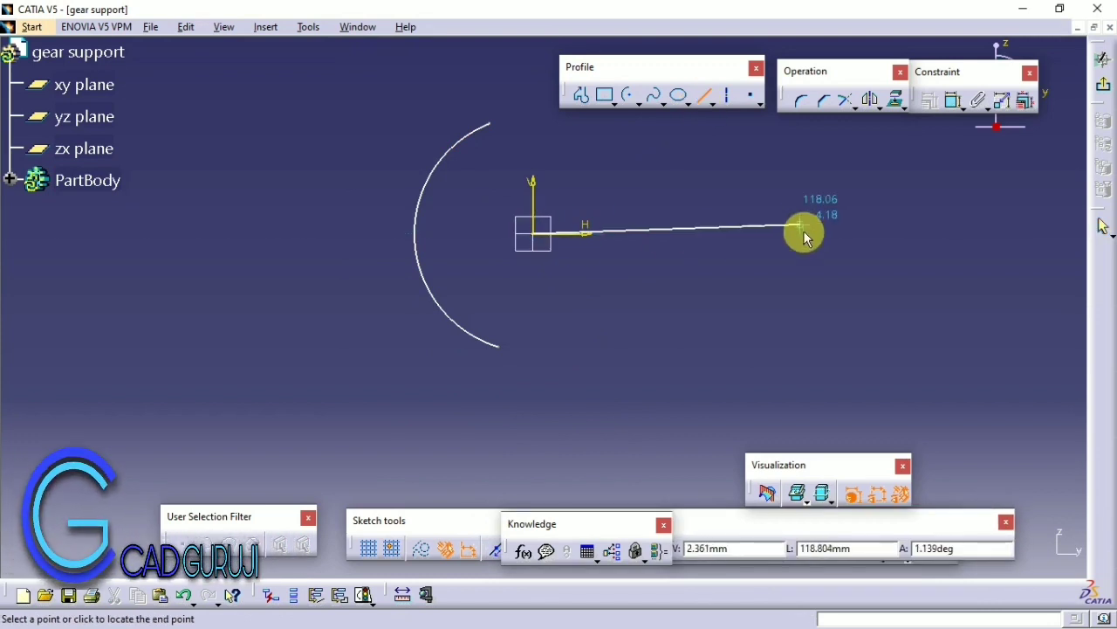
click(804, 232)
click(554, 234)
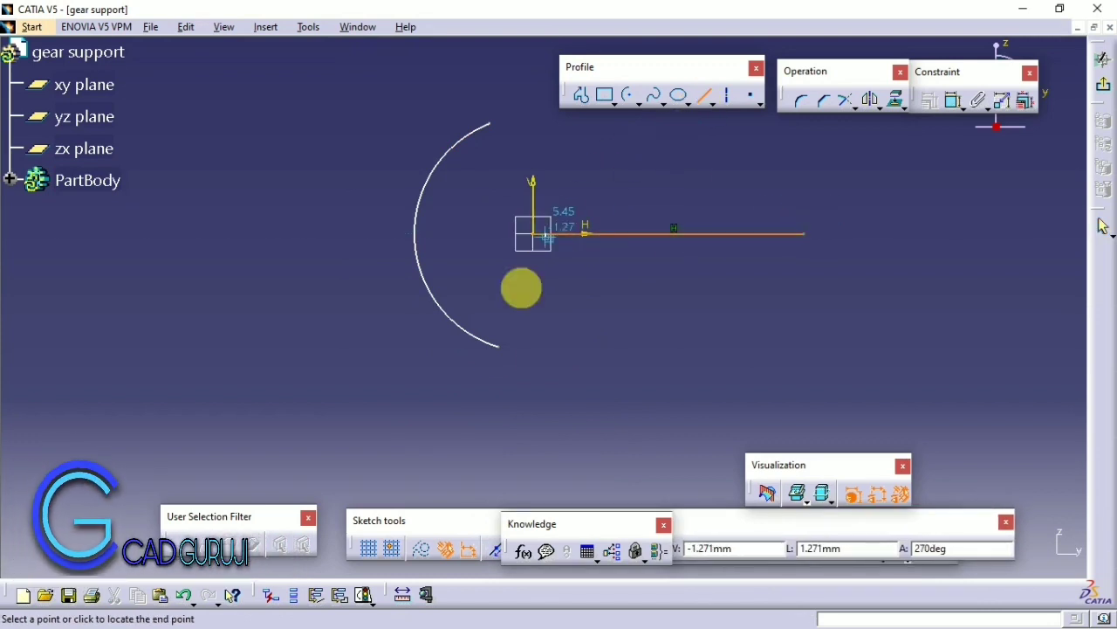
click(500, 346)
click(712, 104)
Step: Dimension the angle between the two lines as 113°
key(Escape)
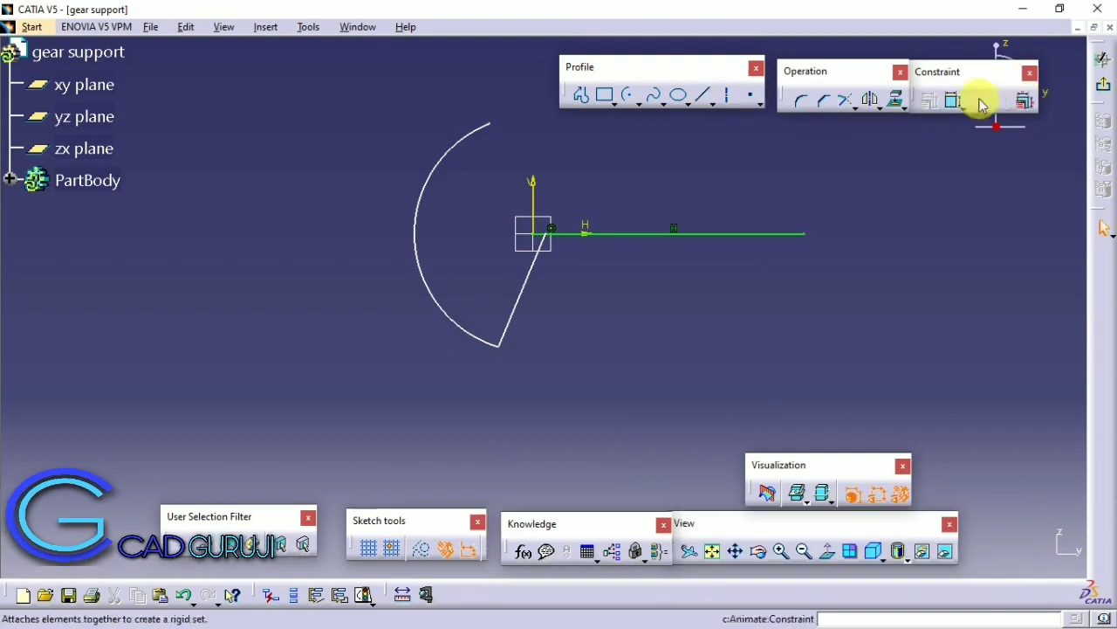
click(534, 281)
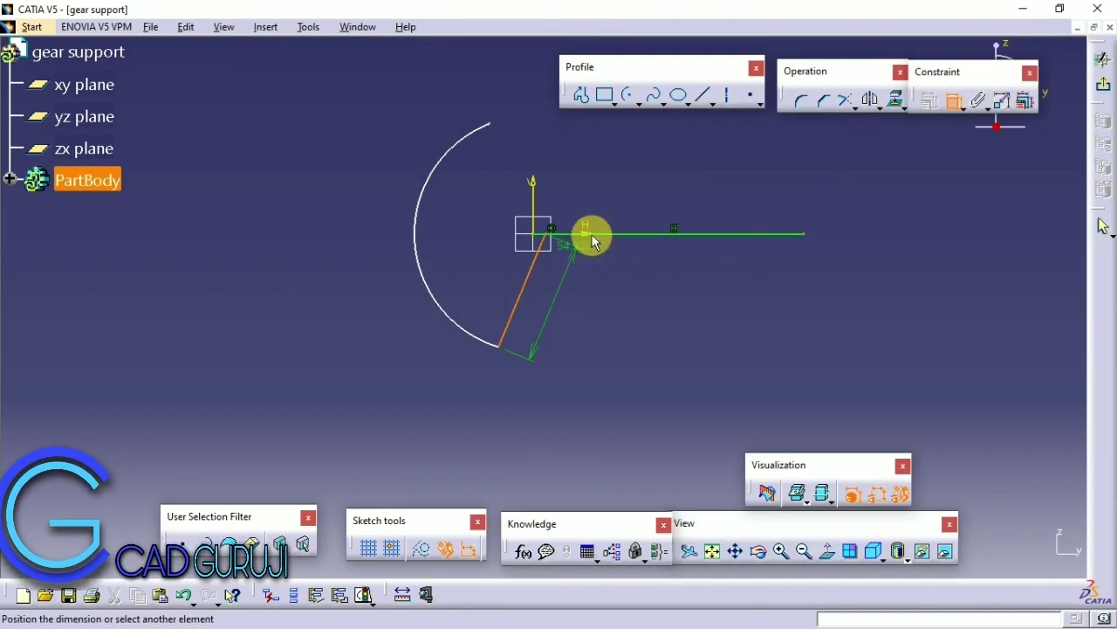
double_click(593, 284)
text(3)
key(Return)
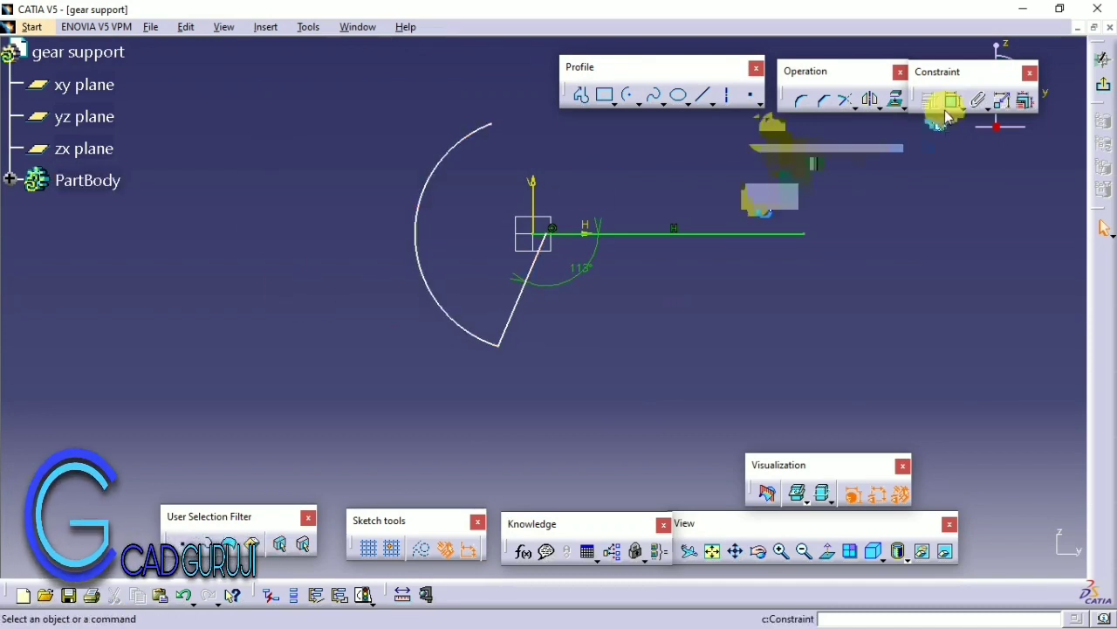
Step: Set the outer arc's radius to 25 mm
click(960, 108)
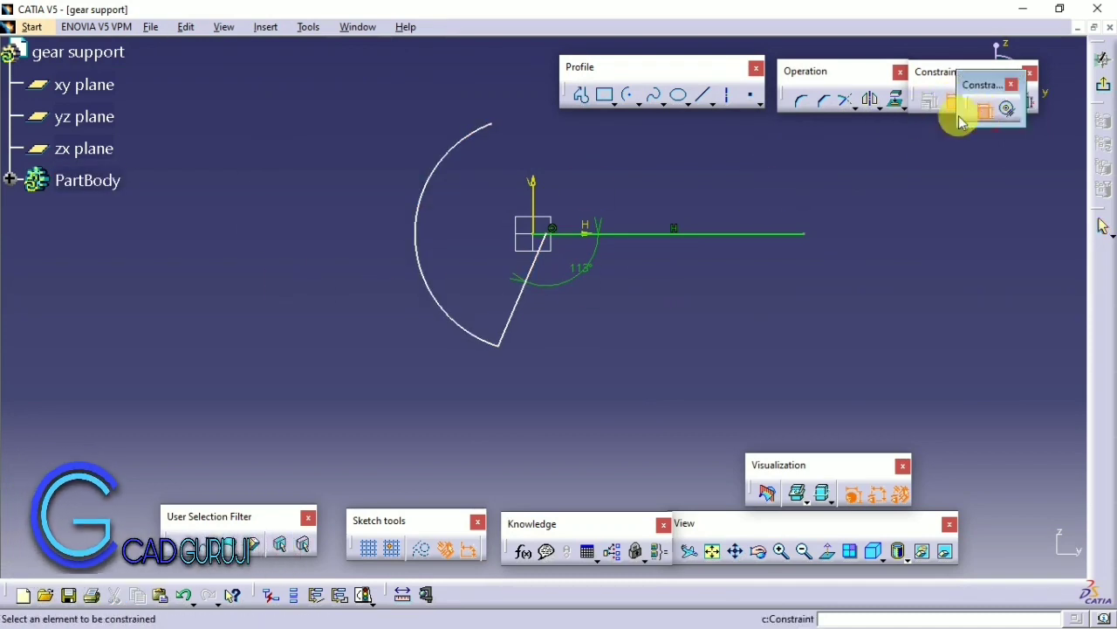
click(1006, 109)
click(434, 295)
double_click(398, 300)
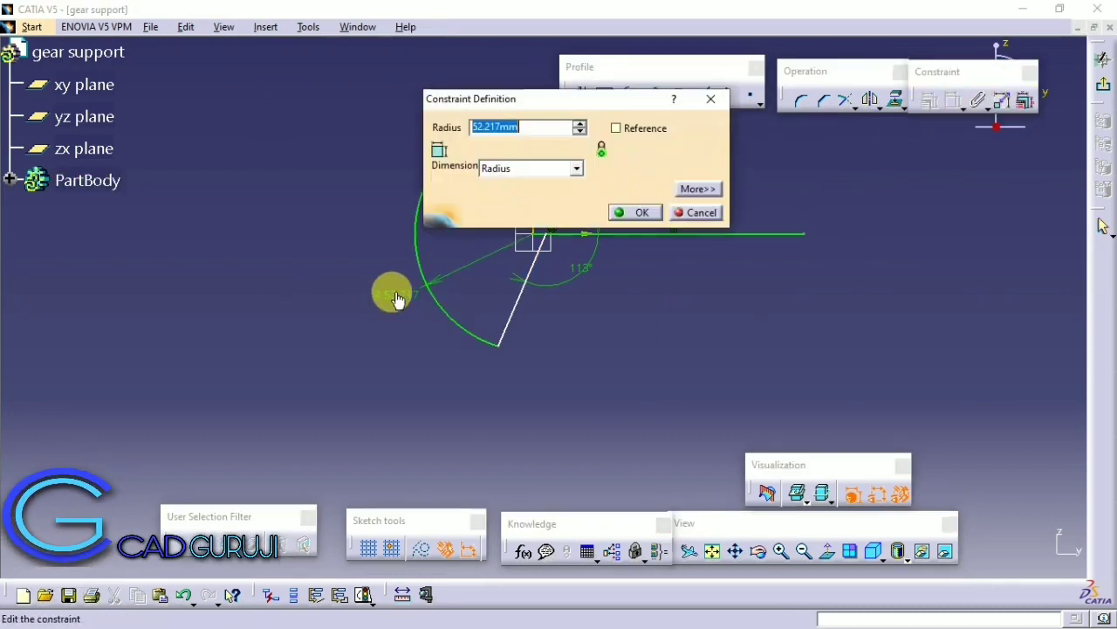
text(25)
key(Return)
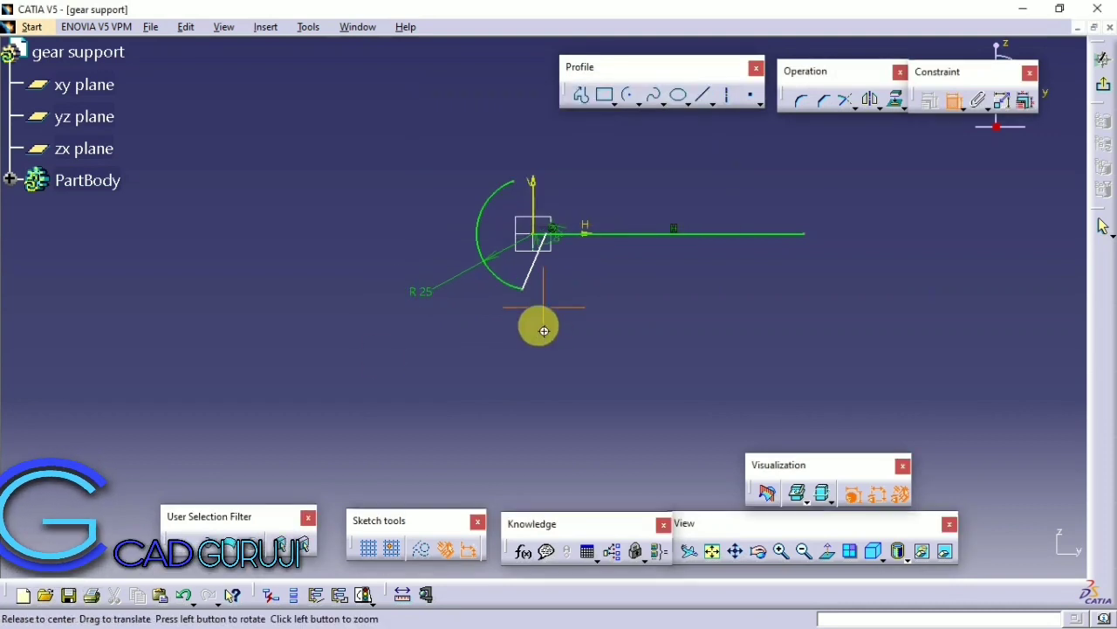
Step: Draw a concentric inner arc inside the outer one with a 19 mm radius
mouse_move(536, 324)
middle_down()
mouse_move(570, 194)
mouse_move(575, 292)
middle_up()
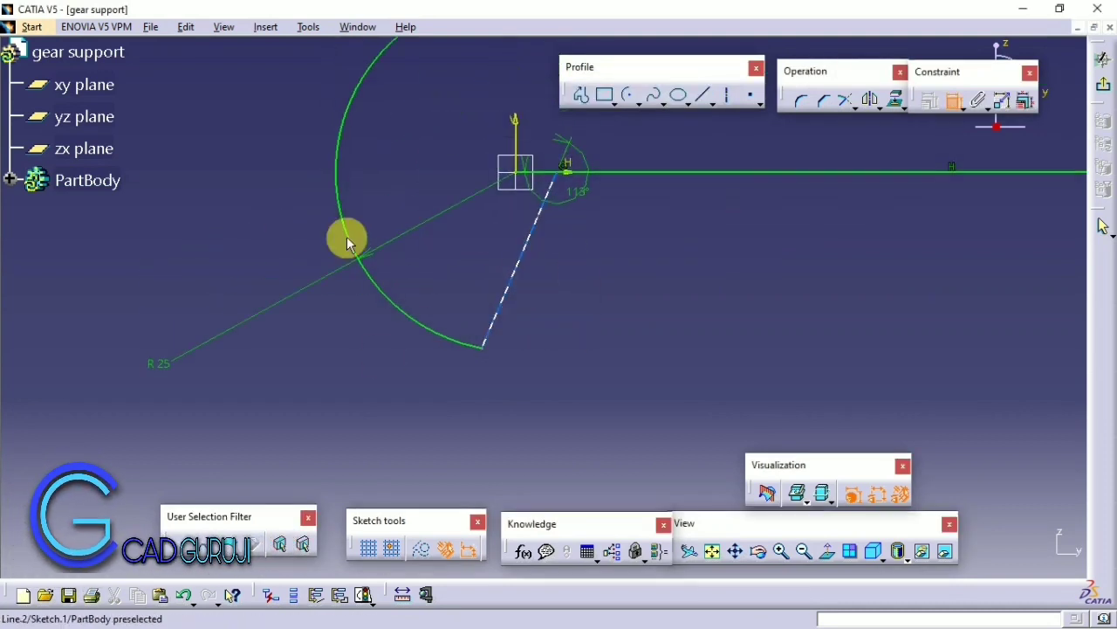
click(629, 97)
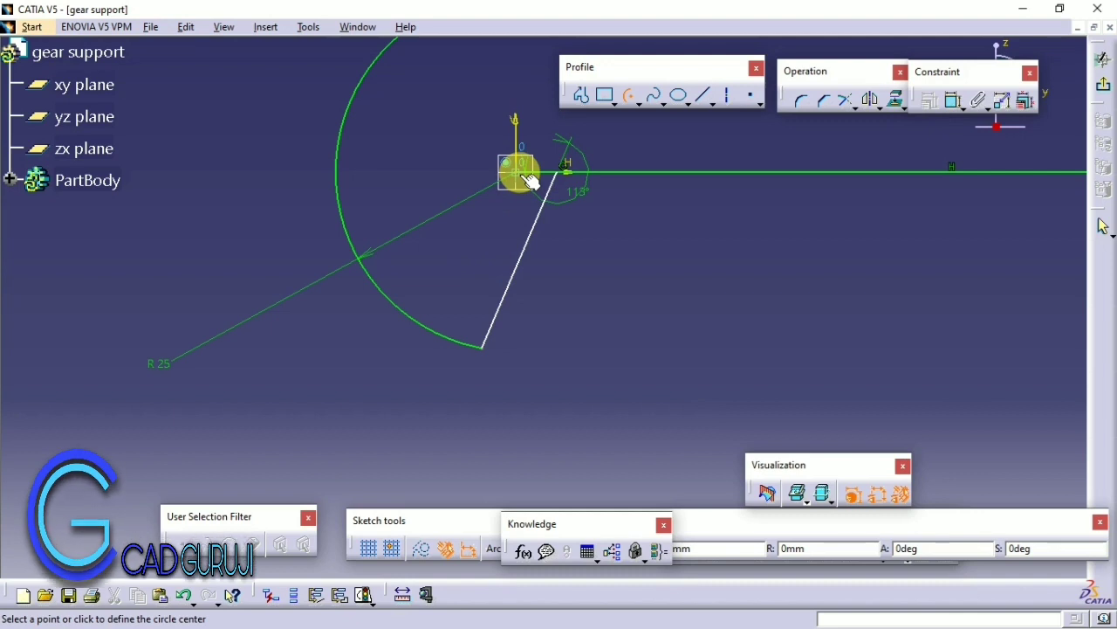
click(384, 177)
click(455, 288)
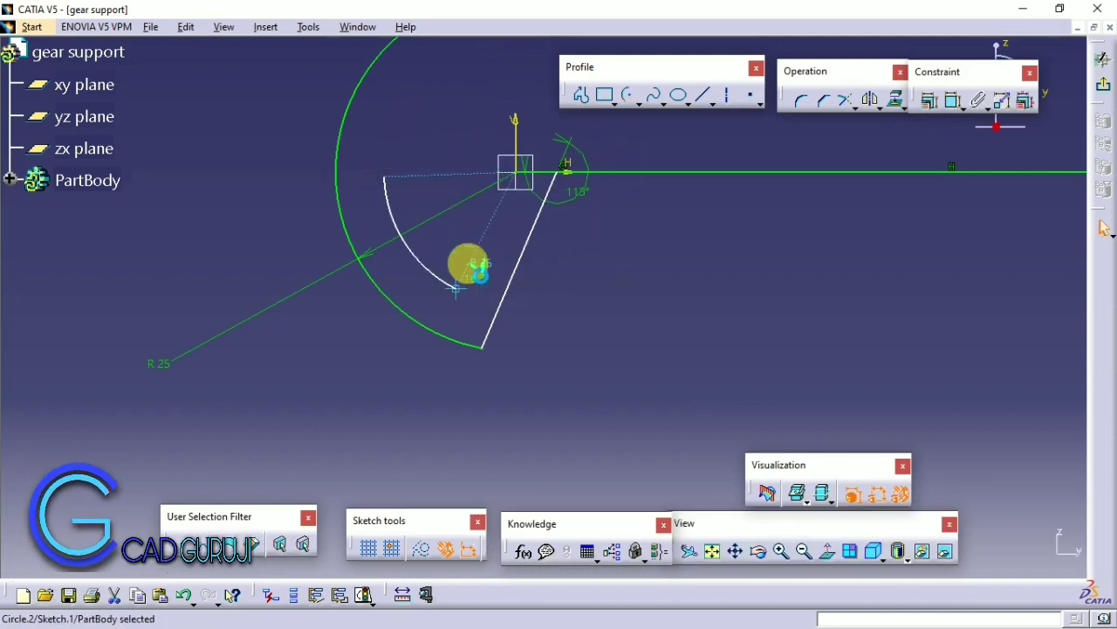
click(953, 100)
click(407, 244)
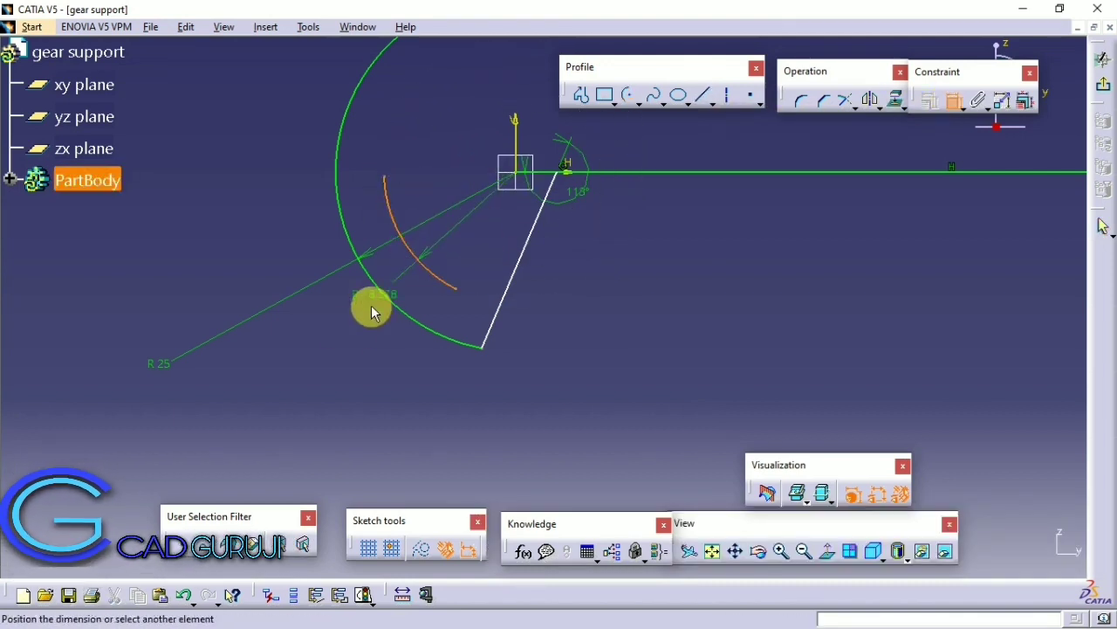
double_click(354, 329)
text(19mm)
key(Return)
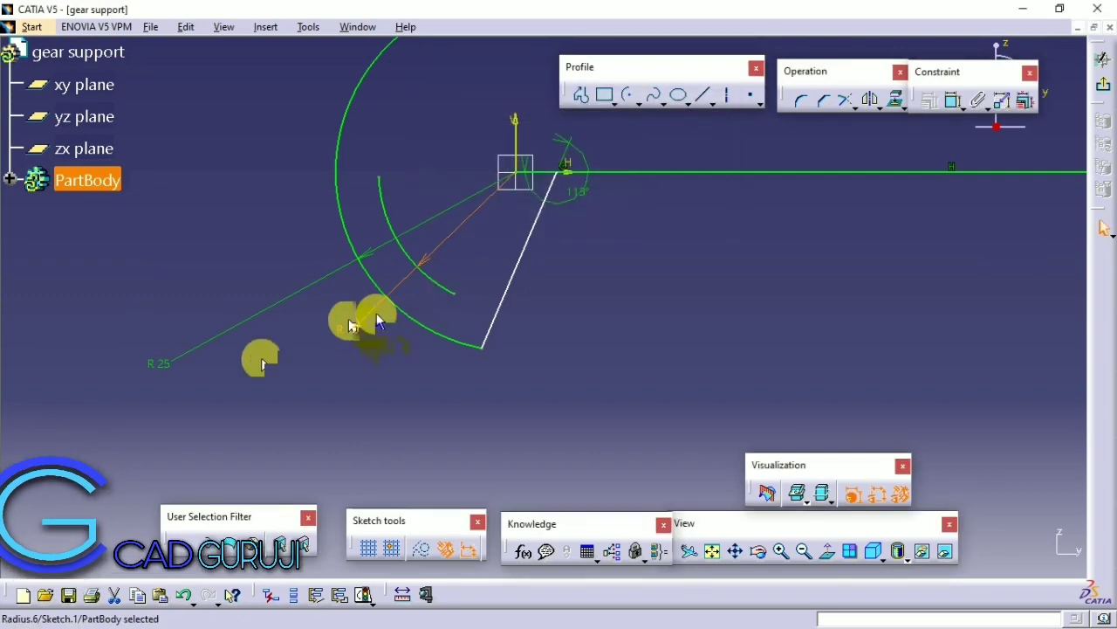
Step: Set the offset from the sketch origin to the line's start to 5 mm
mouse_move(469, 256)
middle_down()
mouse_move(528, 196)
mouse_move(585, 227)
middle_up()
click(544, 251)
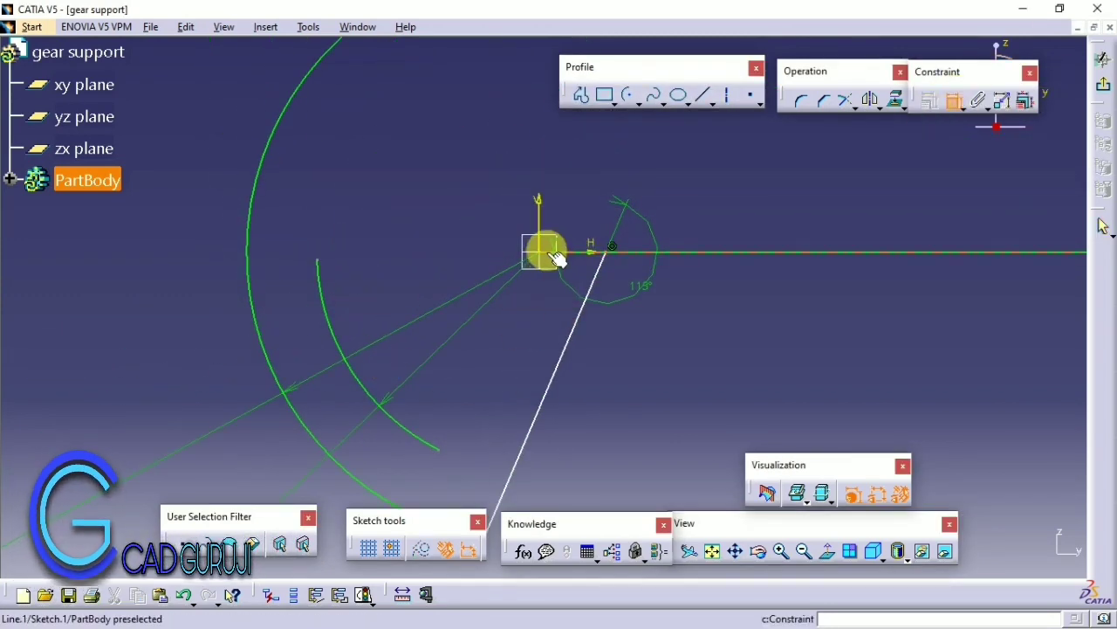
double_click(564, 167)
text(5mm)
key(Return)
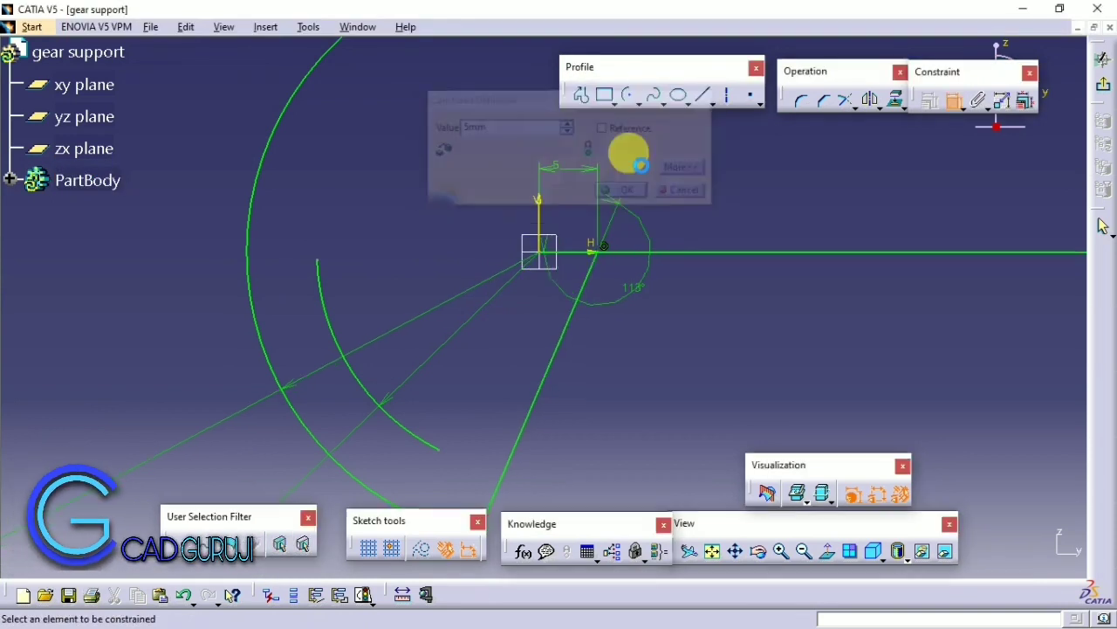
middle_drag(614, 212, 631, 262)
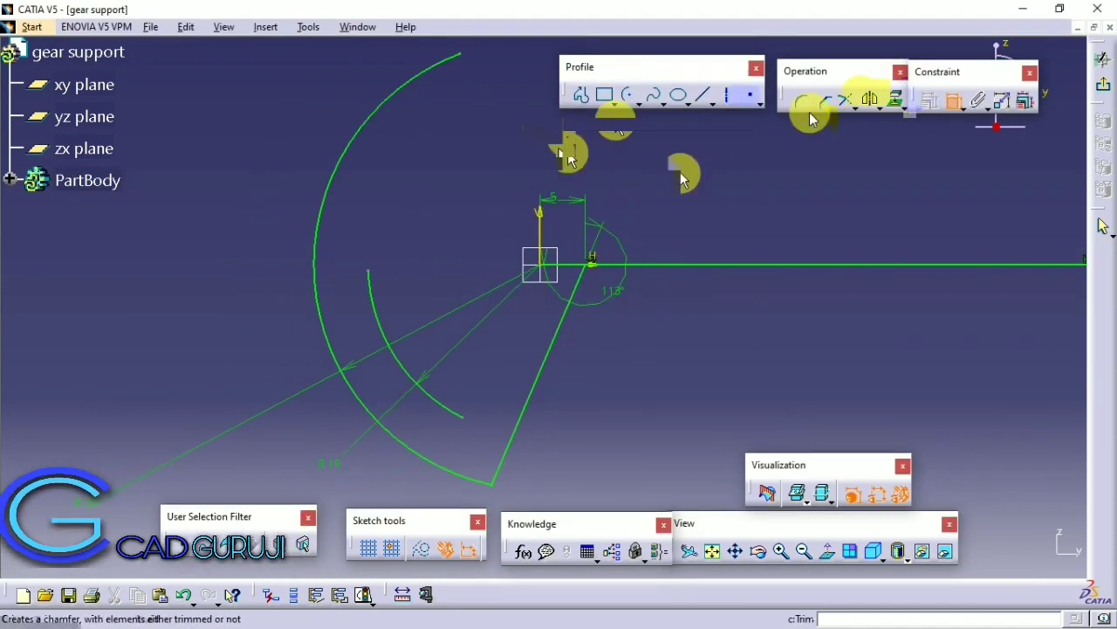
click(703, 94)
Step: Draw two radial lines from the origin to the inner arc, making the left one horizontal
click(370, 273)
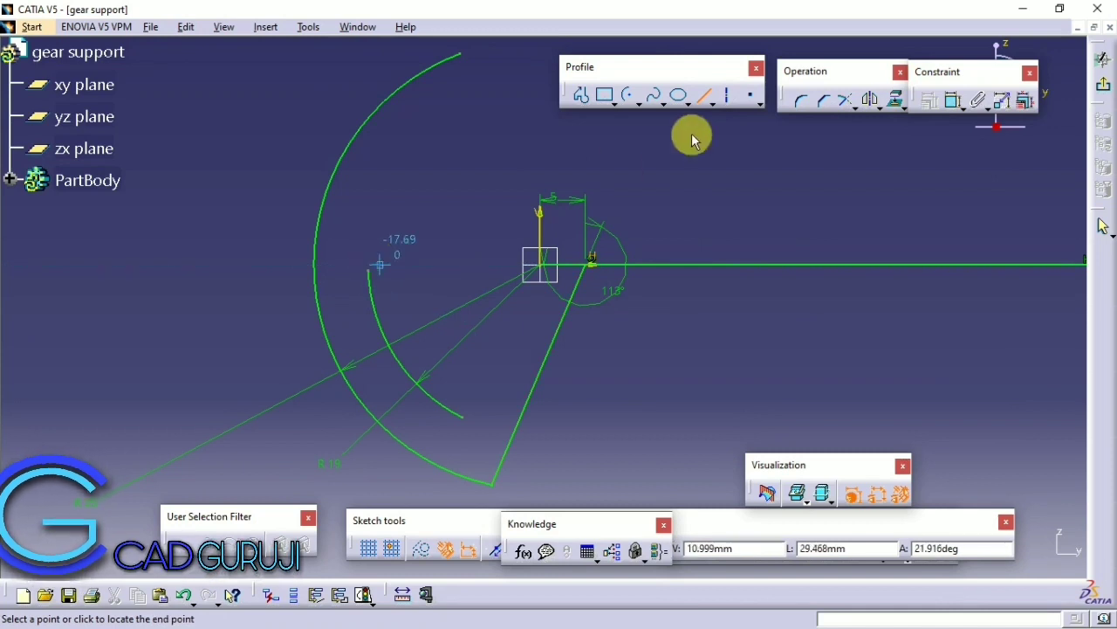
click(706, 95)
click(705, 95)
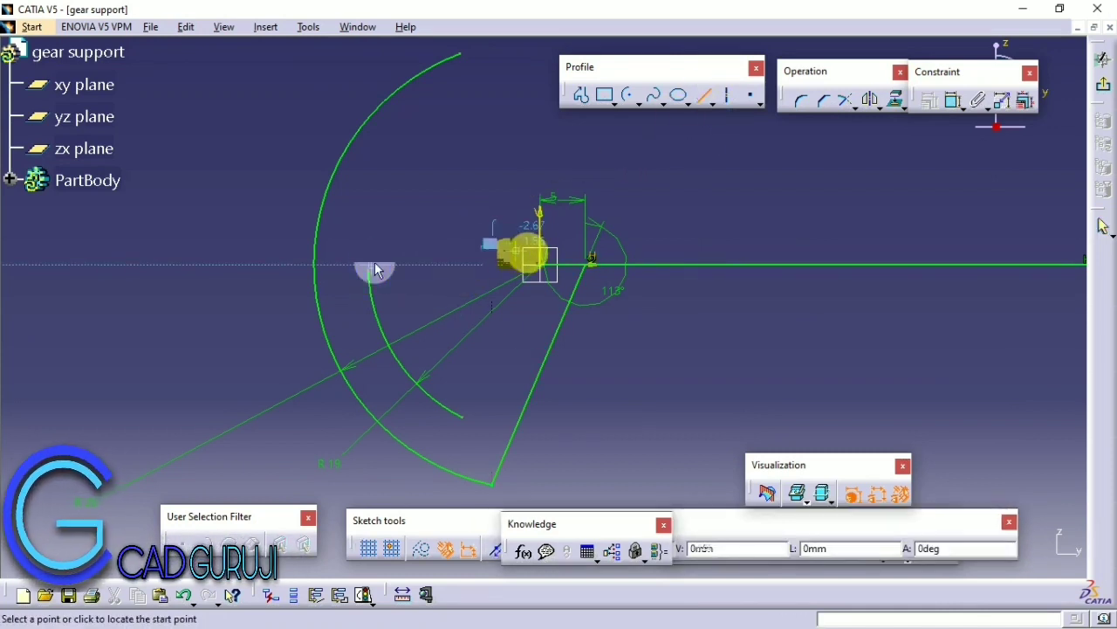
click(542, 272)
click(540, 265)
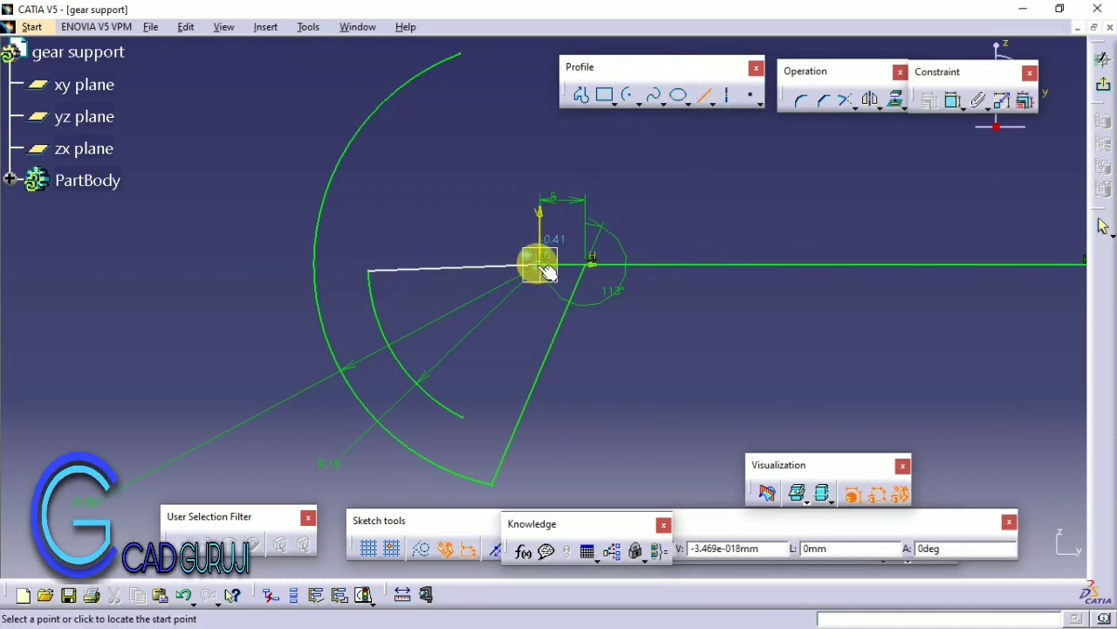
click(543, 265)
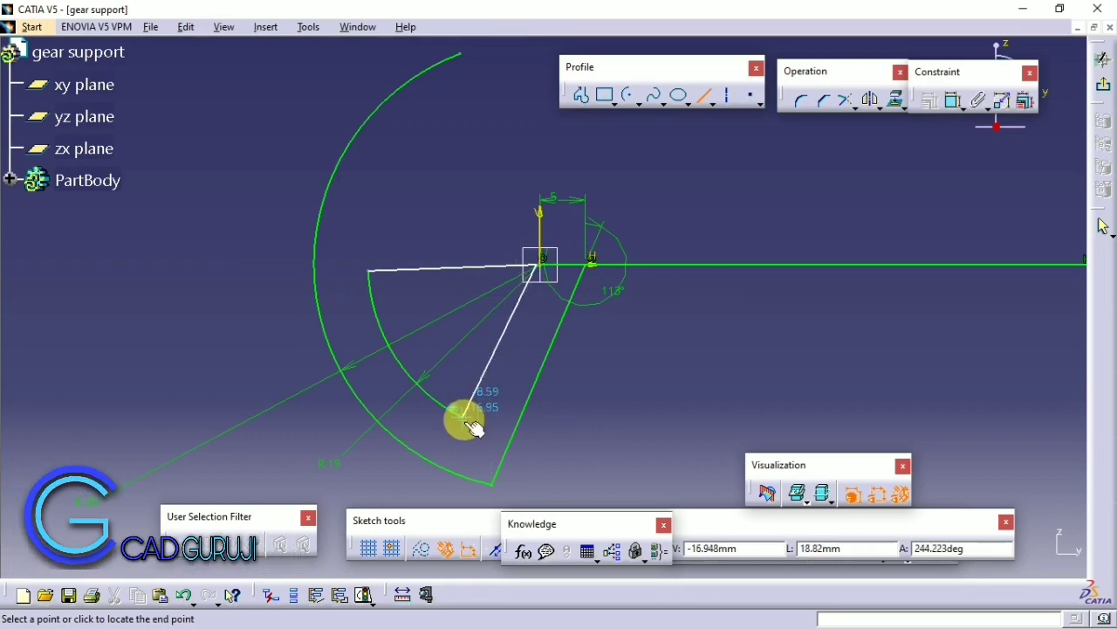
click(704, 94)
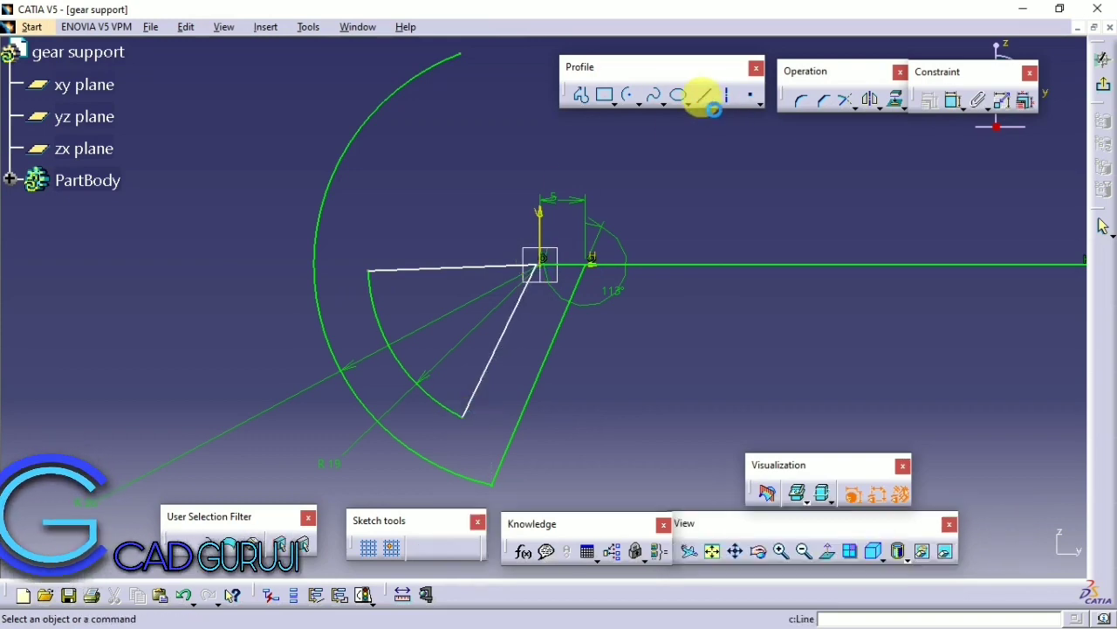
right_click(438, 269)
click(637, 457)
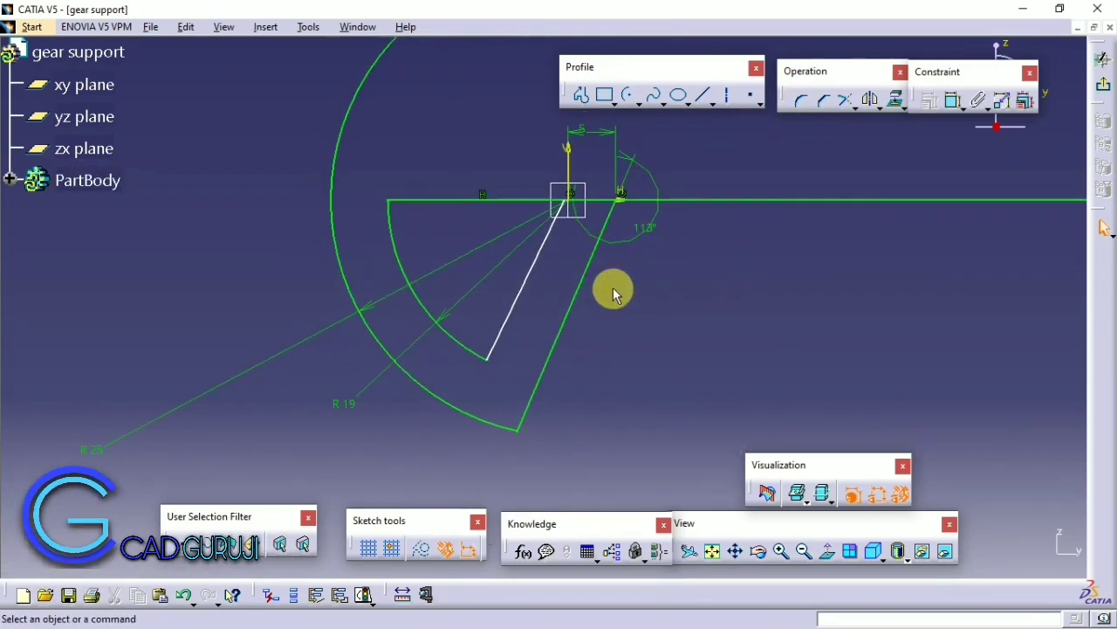
Step: Constrain the new radial line parallel to the 113° line
click(520, 294)
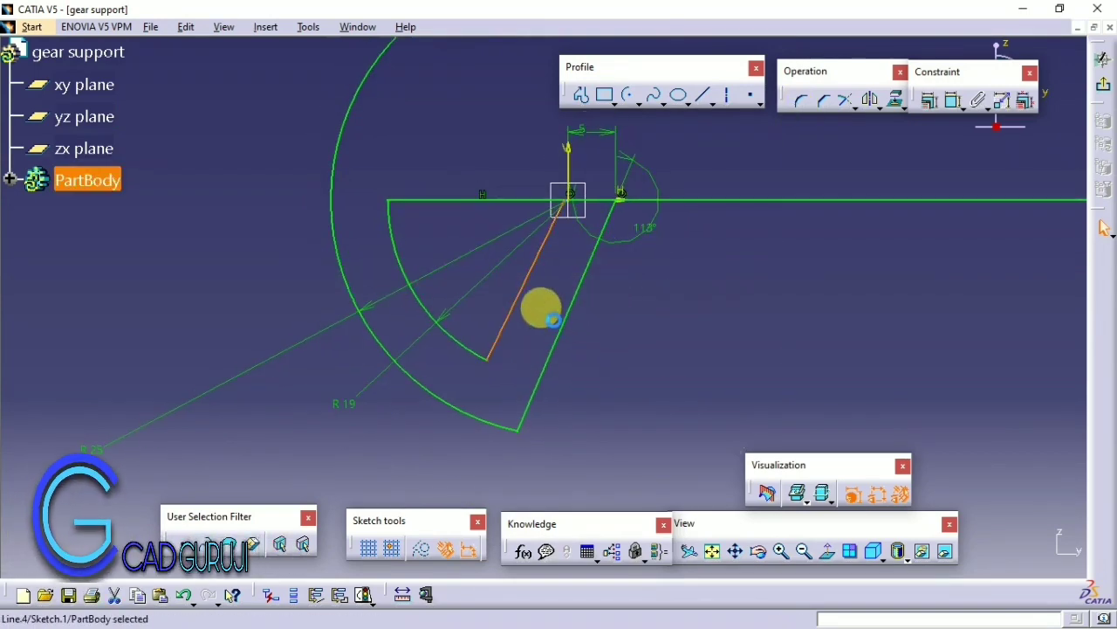
ctrl+click(567, 319)
right_click(567, 319)
key(Escape)
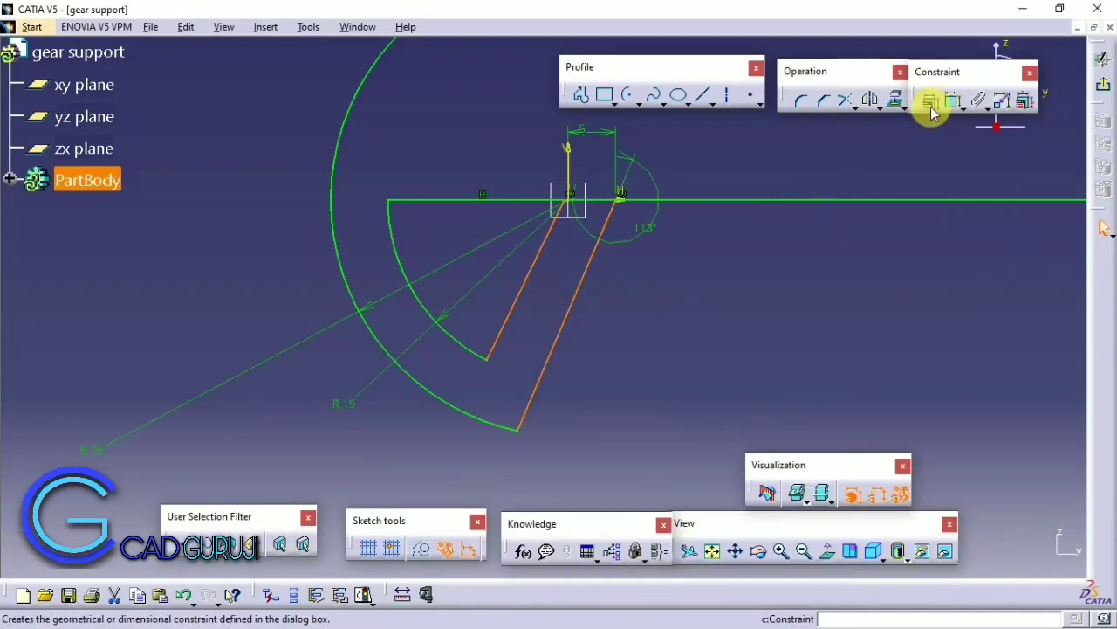
click(955, 100)
right_click(602, 331)
click(665, 394)
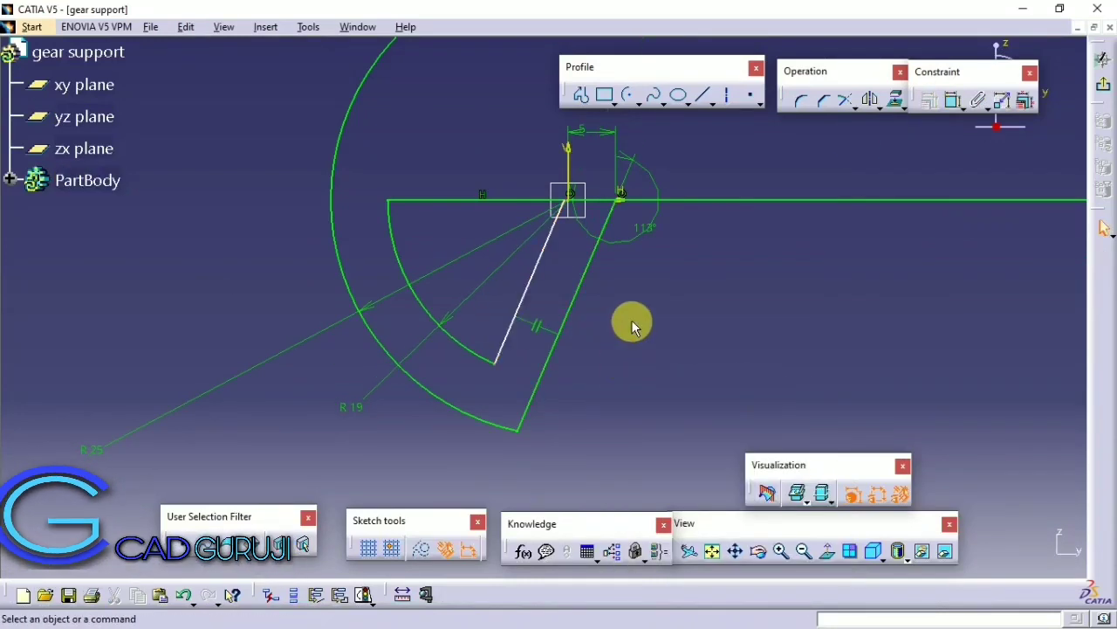
Step: Dimension the gap between the two parallel radial lines as 5 mm
click(513, 343)
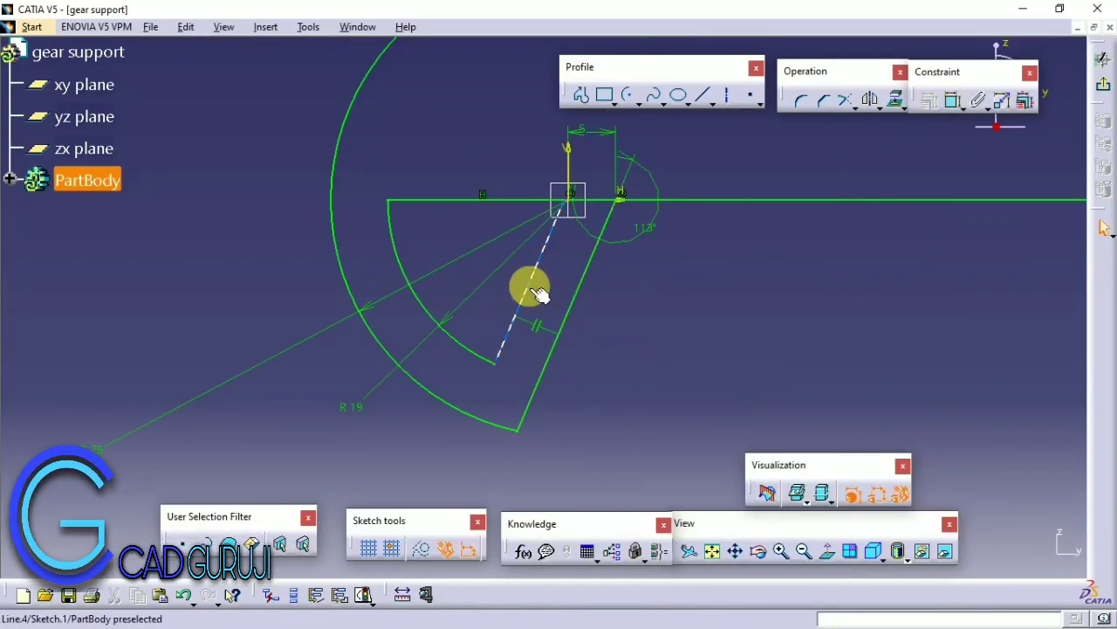
click(954, 103)
right_click(638, 311)
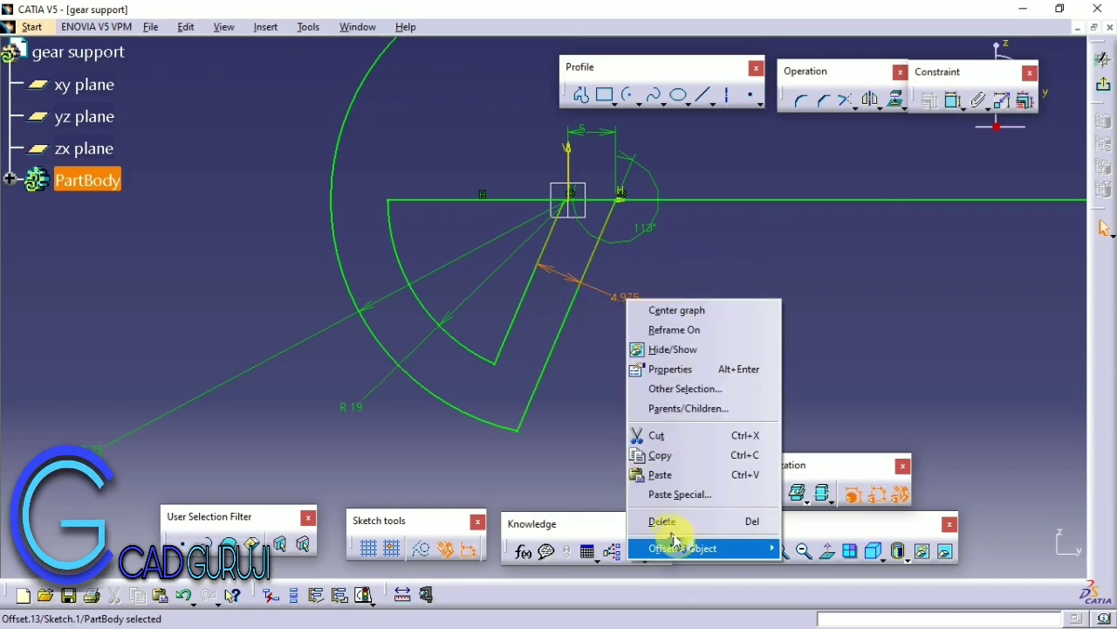
click(625, 296)
double_click(616, 295)
key(Return)
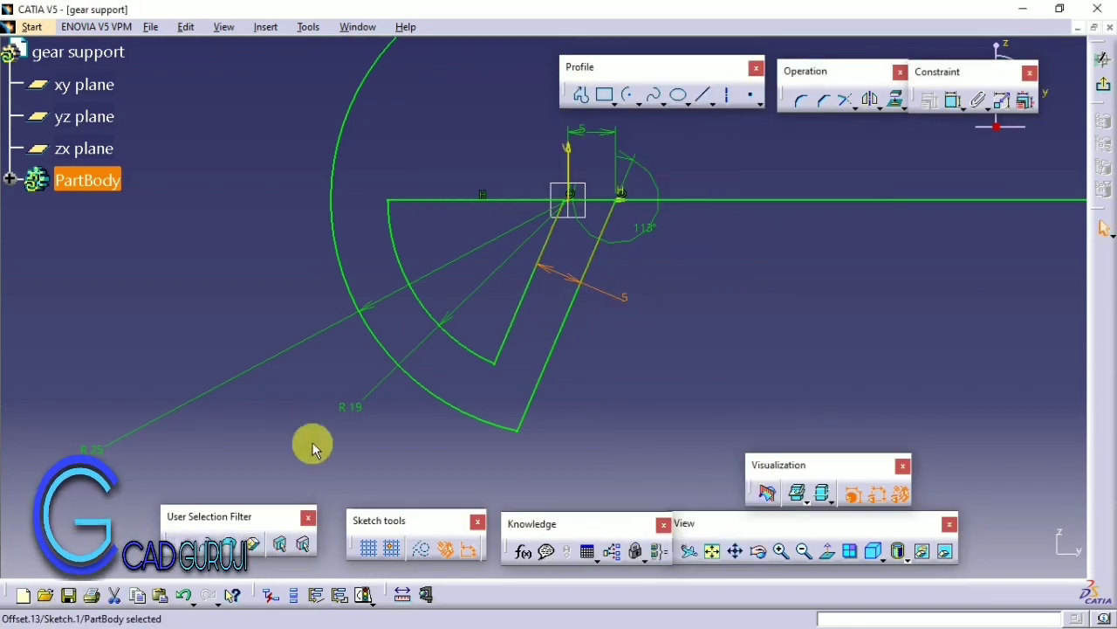
click(516, 210)
middle_drag(681, 309, 424, 424)
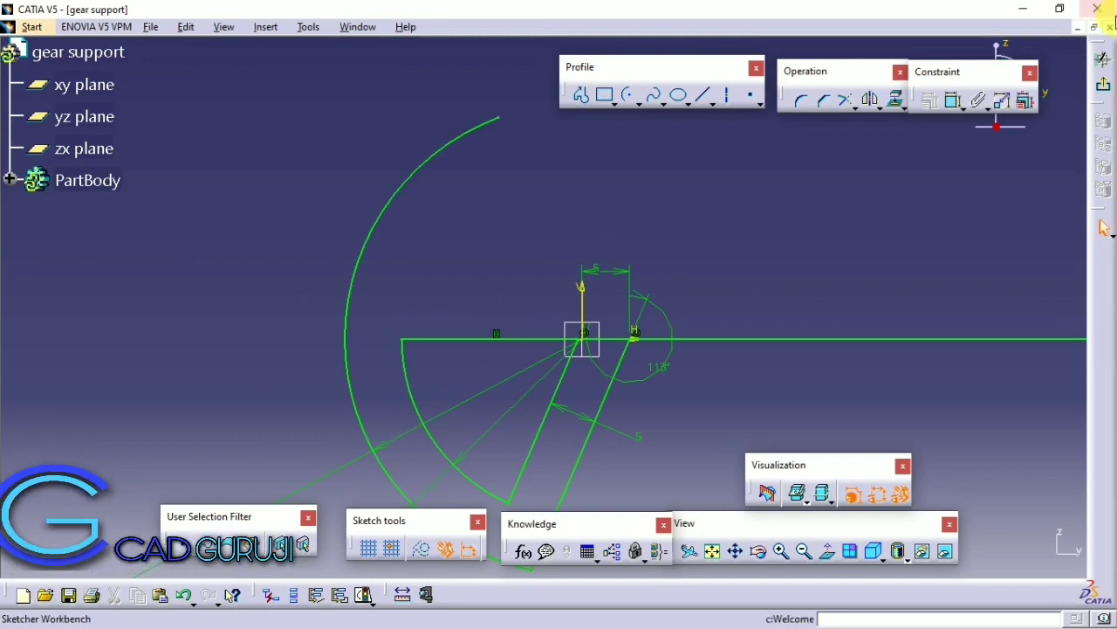
Step: Draw a small arc from the outer arc's top end and a straight line continuing from it
click(635, 96)
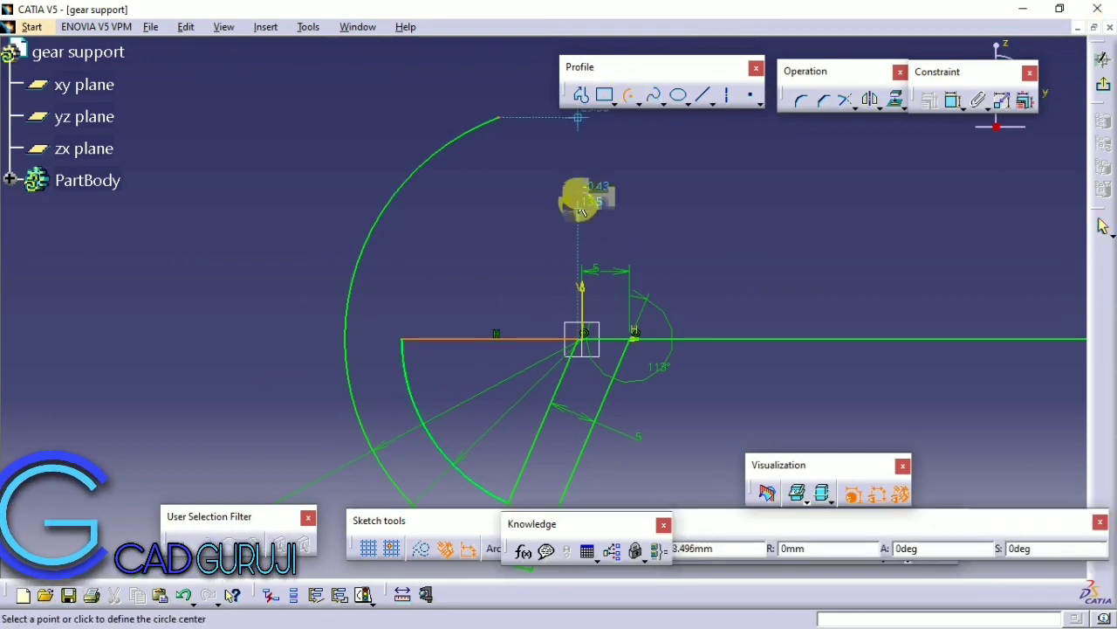
click(487, 136)
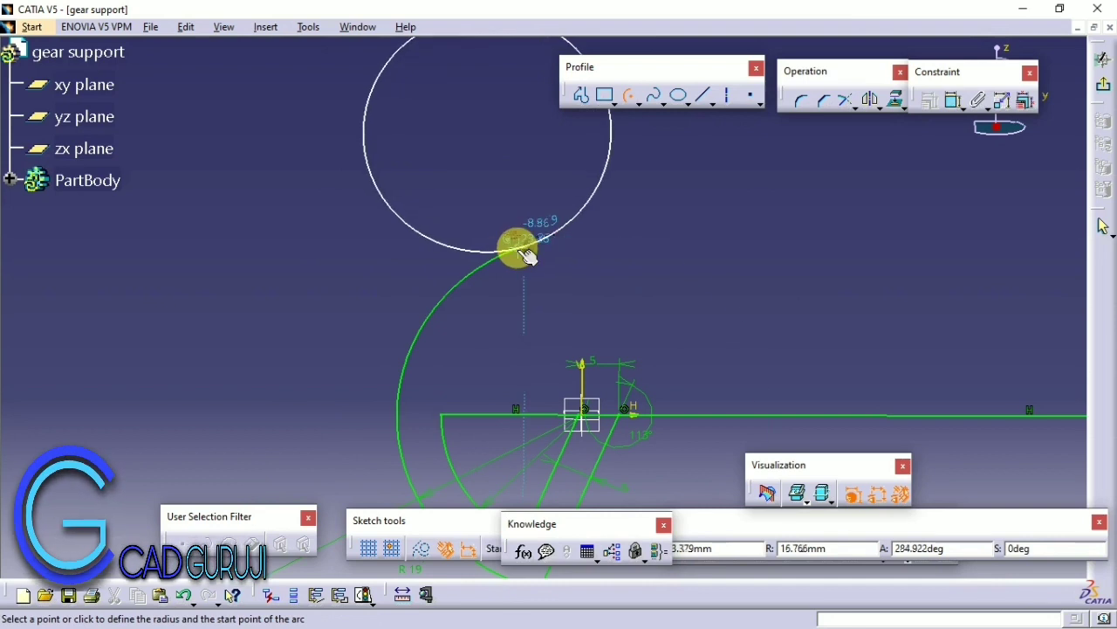
click(516, 244)
click(574, 212)
middle_drag(569, 194, 495, 282)
click(703, 94)
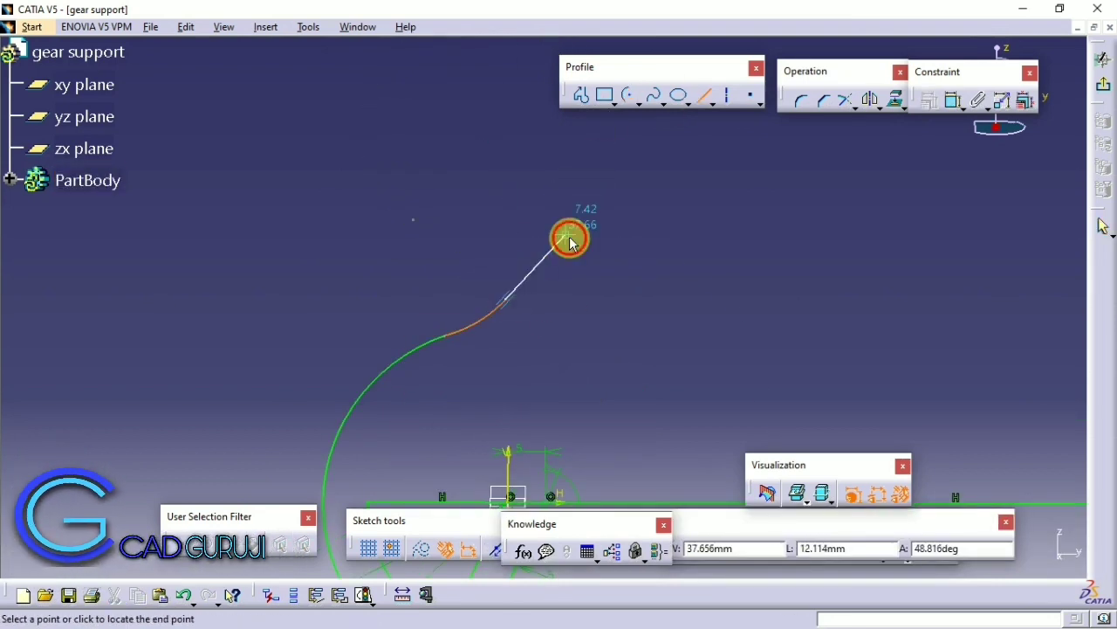
click(569, 242)
middle_drag(521, 180, 534, 144)
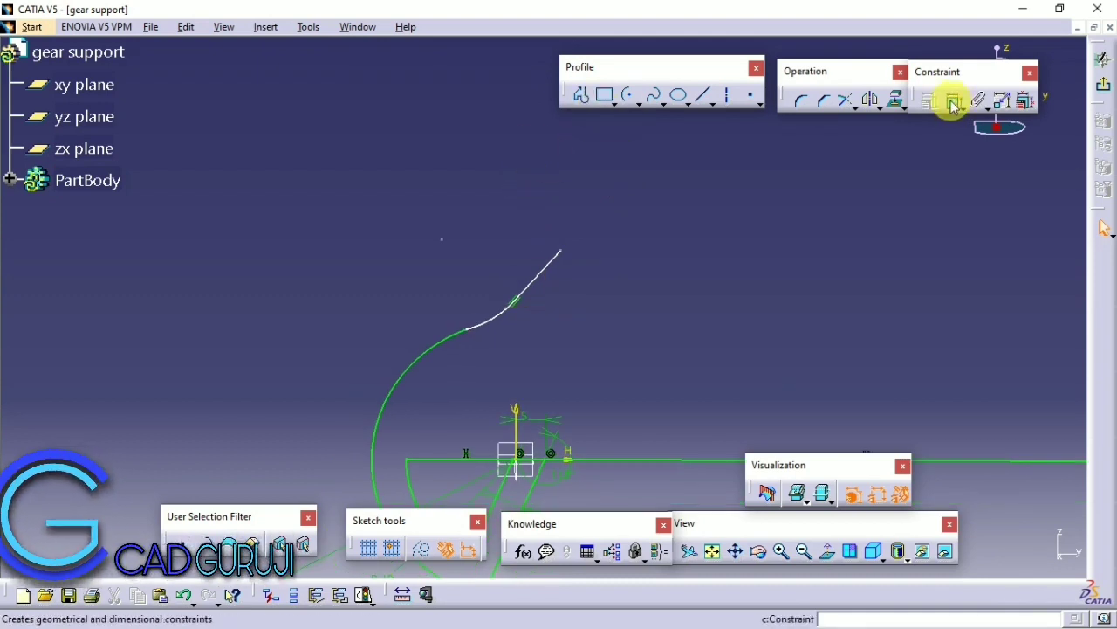
Step: Dimension the small arc to R10 and the straight line to 10 mm length
click(486, 317)
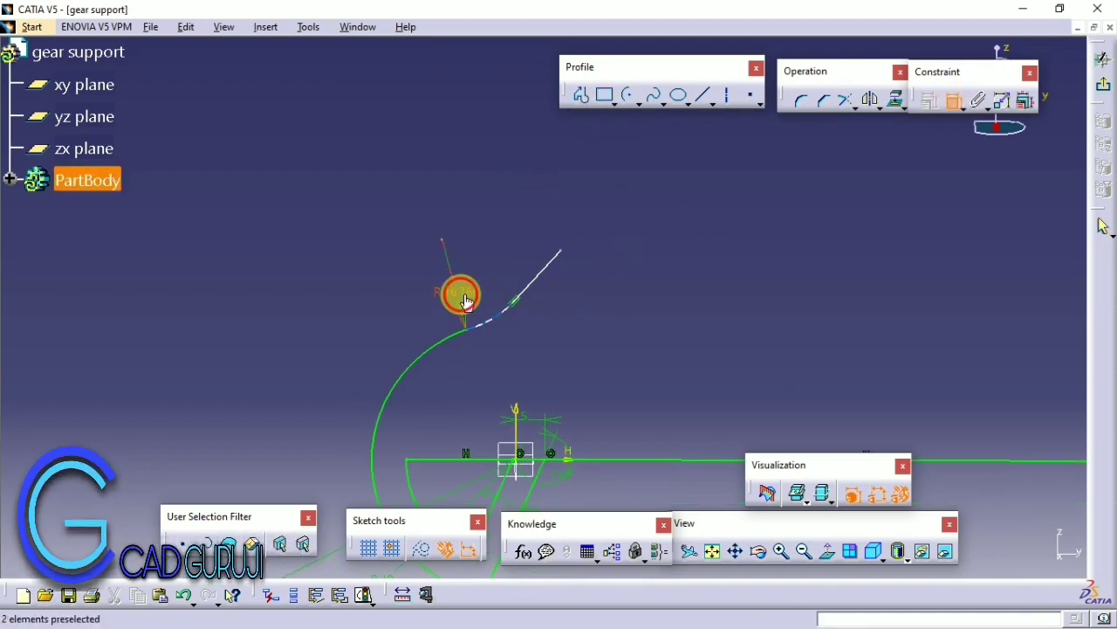
double_click(459, 295)
text(10)
key(Return)
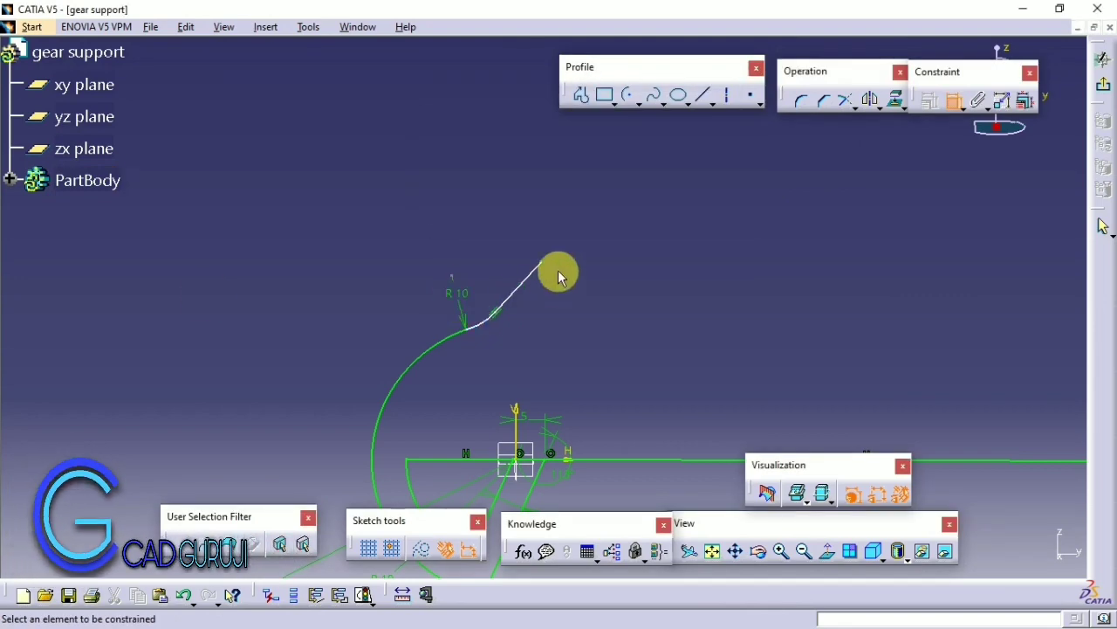
click(515, 271)
click(515, 272)
double_click(502, 262)
text(10)
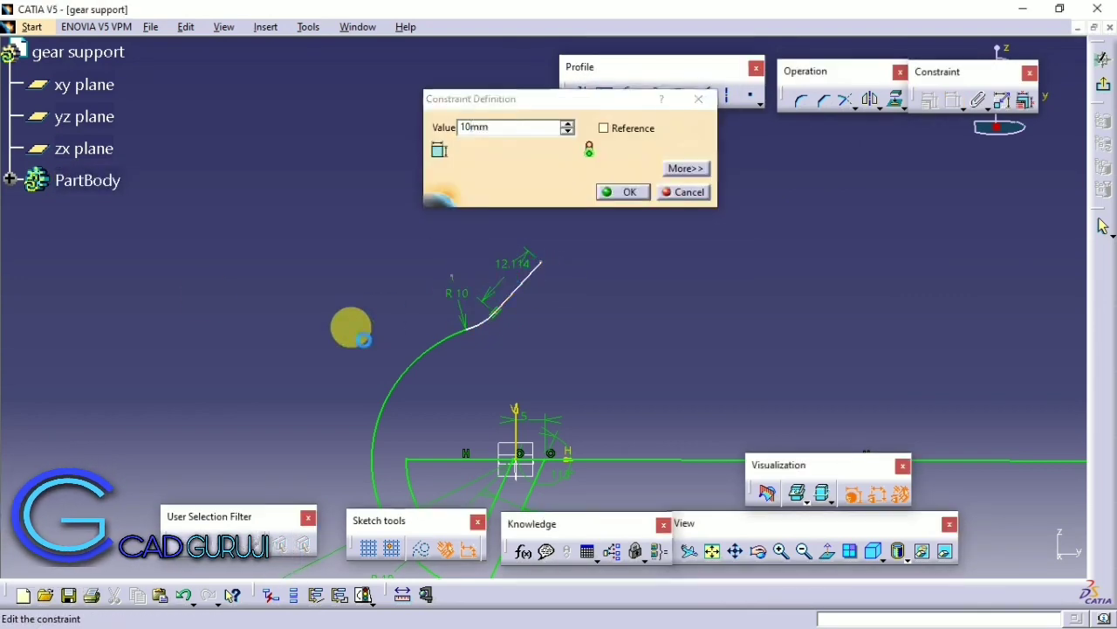
key(Return)
middle_drag(479, 291, 513, 248)
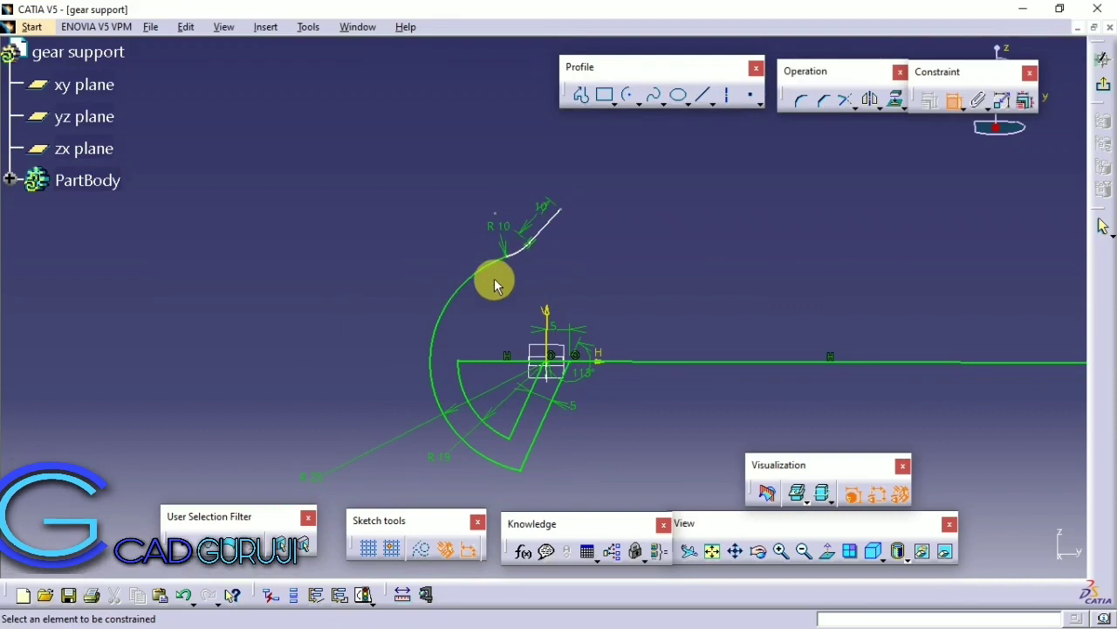
Step: Delete the stray small circle, then begin a profile at the straight line's free end
click(626, 105)
click(677, 115)
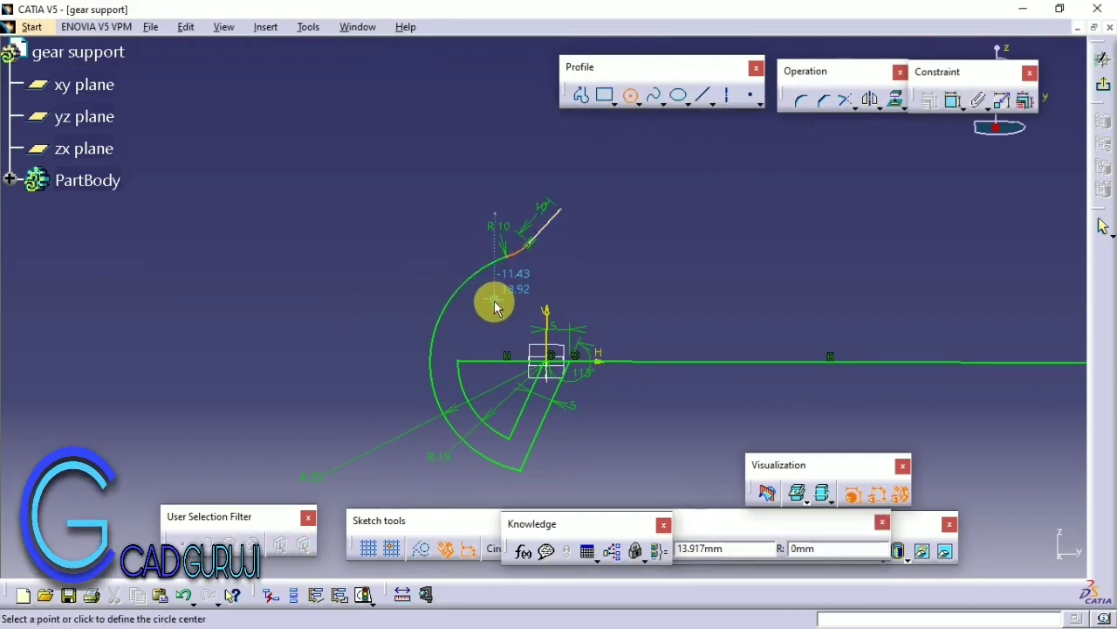
click(506, 298)
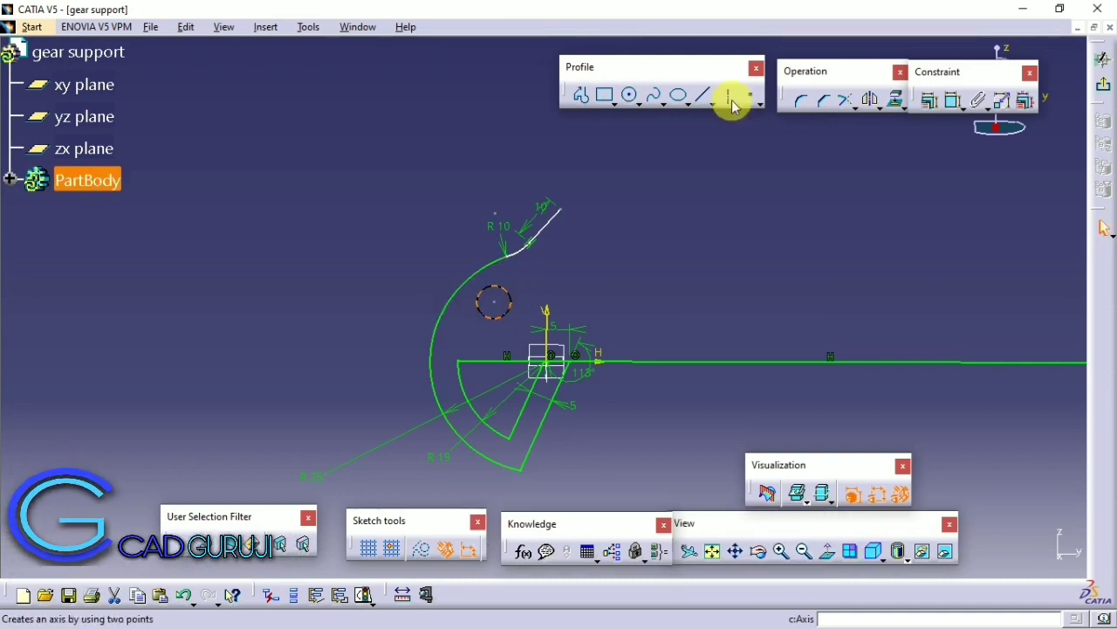
right_click(498, 304)
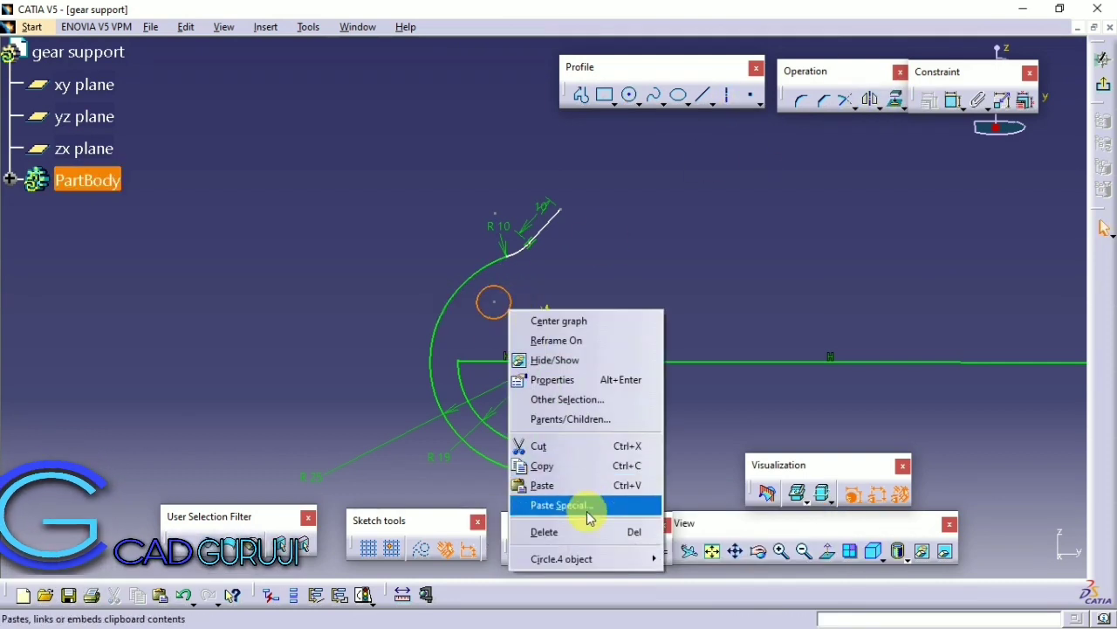
click(536, 531)
mouse_move(649, 258)
middle_down()
mouse_move(574, 262)
mouse_move(547, 169)
middle_up()
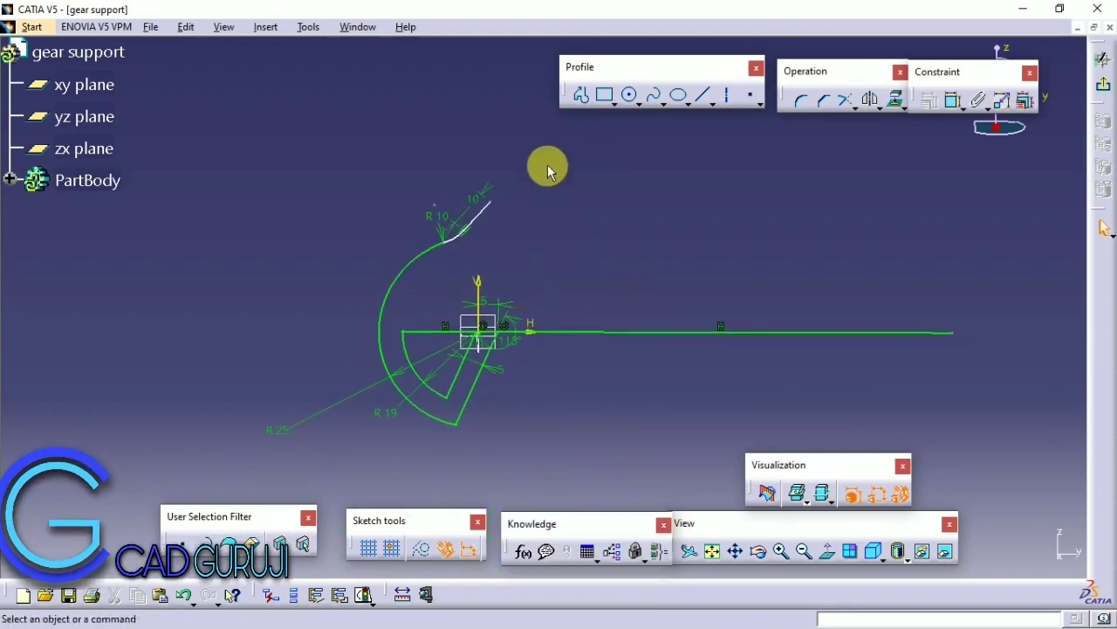
click(580, 95)
click(501, 206)
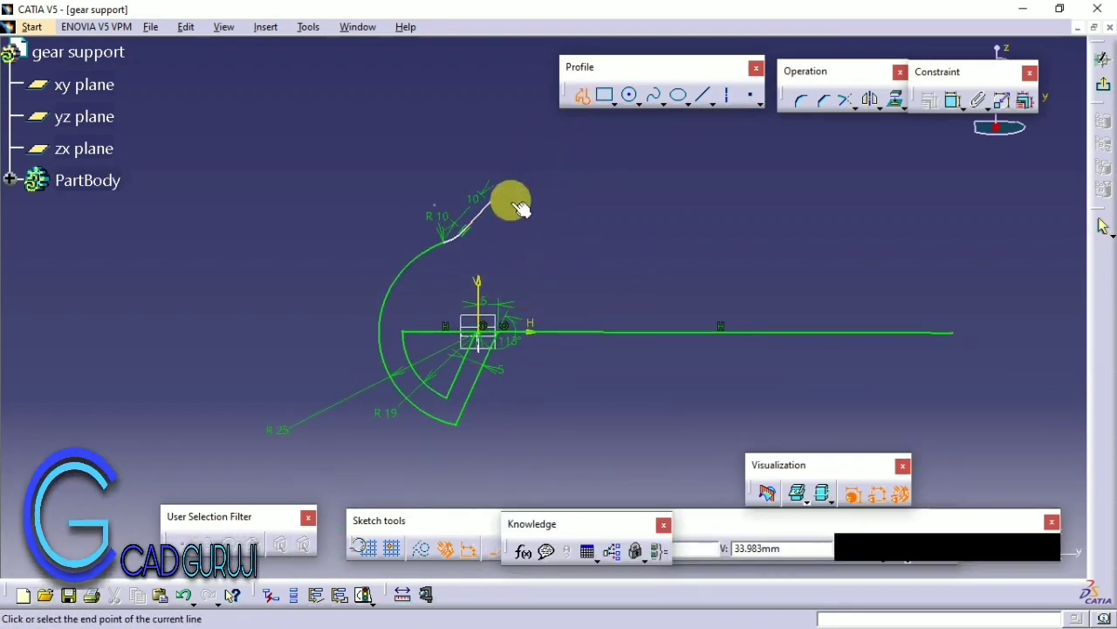
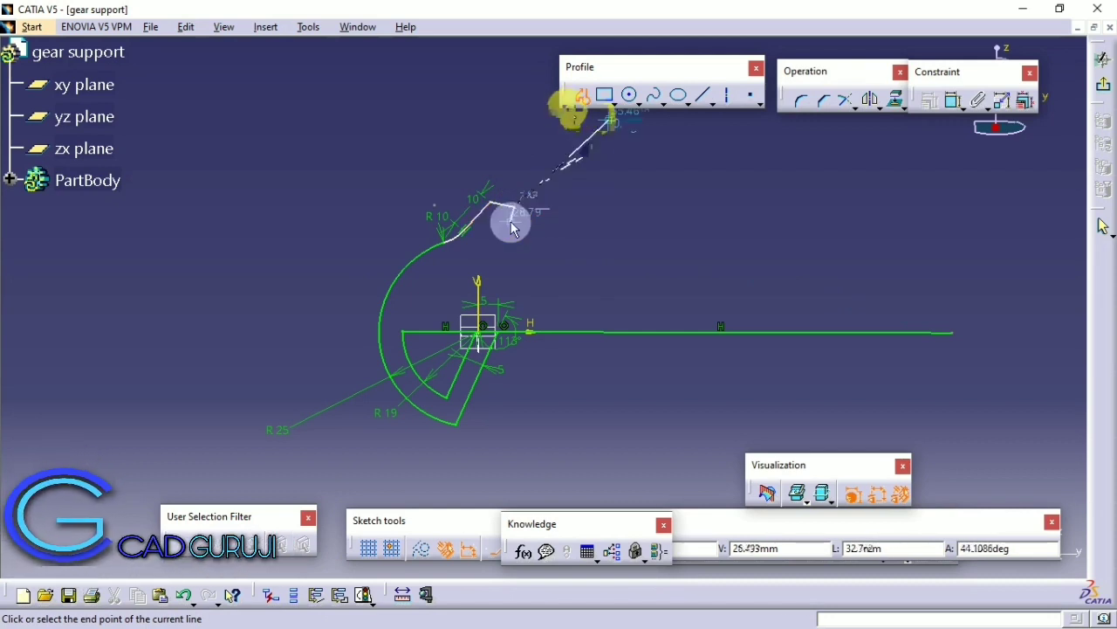
Step: End and cancel the previous unfinished profile segment
click(578, 98)
right_click(506, 204)
key(Escape)
Step: Draw a new profile from the R10 arc end: slanted line, tangent arcs and long lines
click(581, 96)
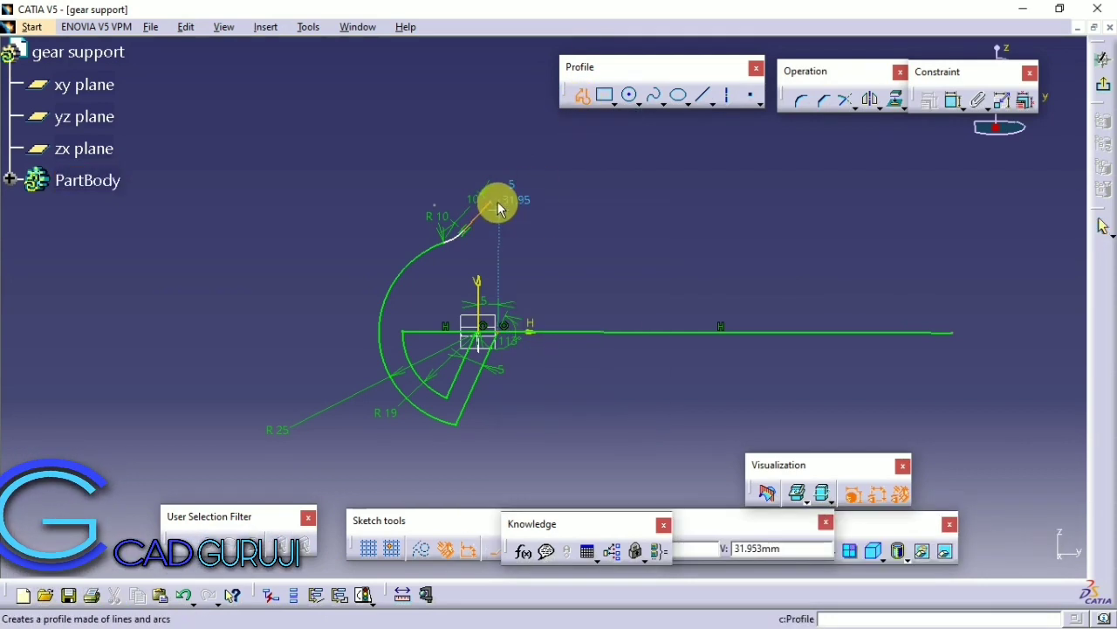
click(493, 199)
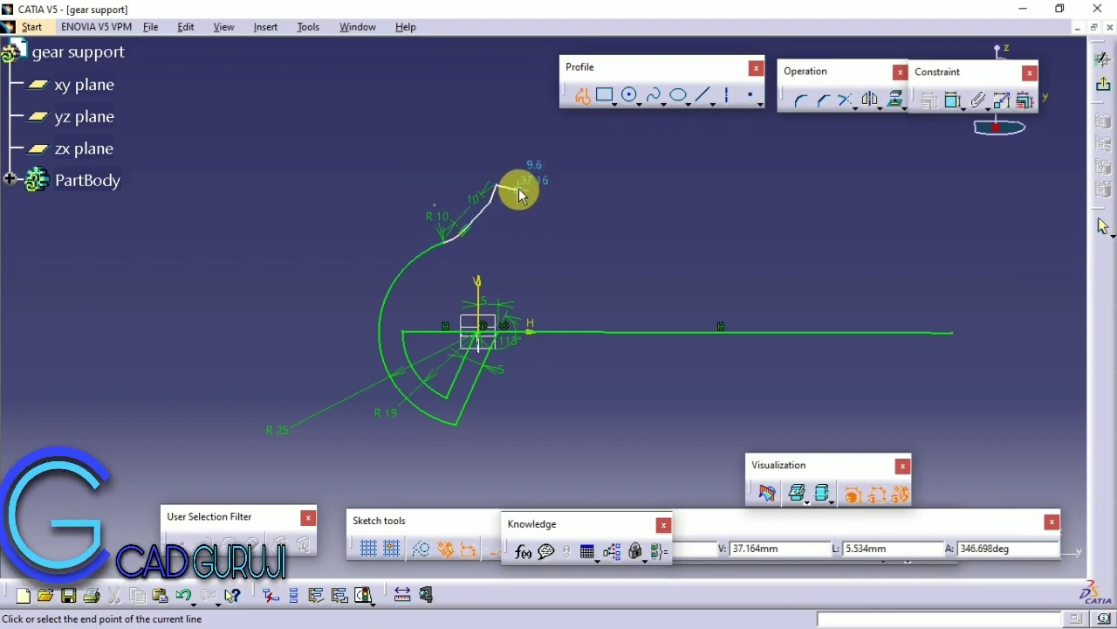
click(559, 271)
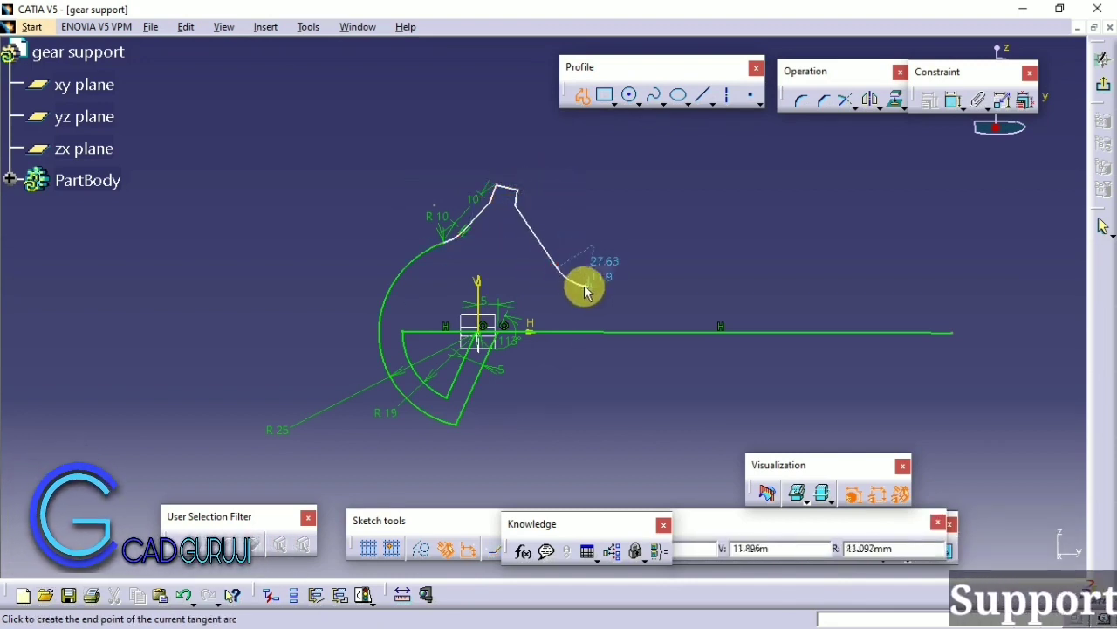
click(585, 289)
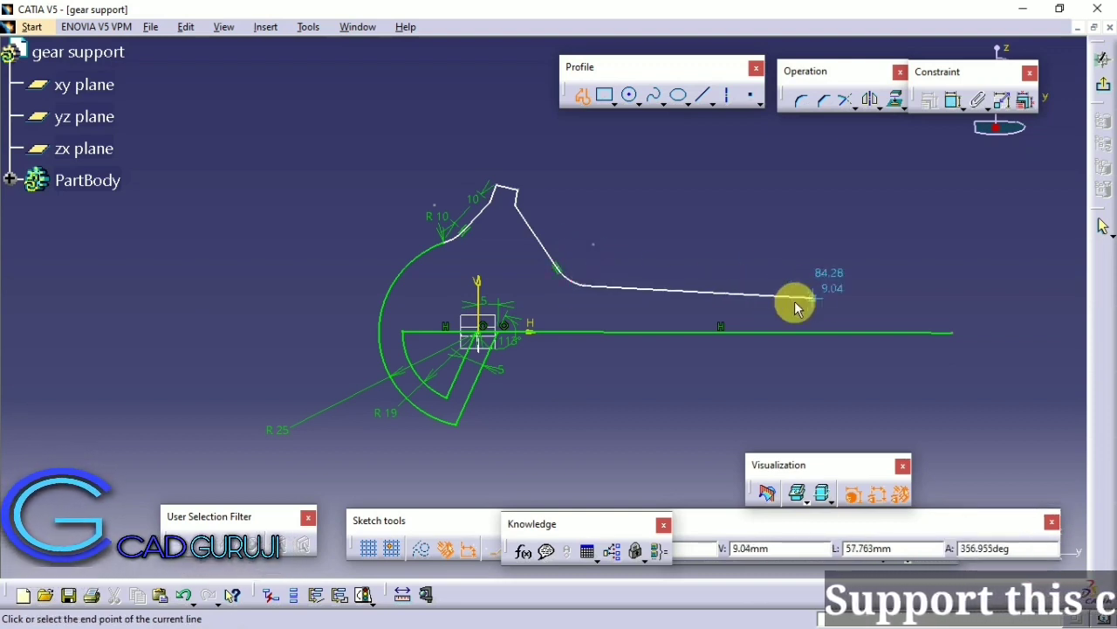
click(819, 312)
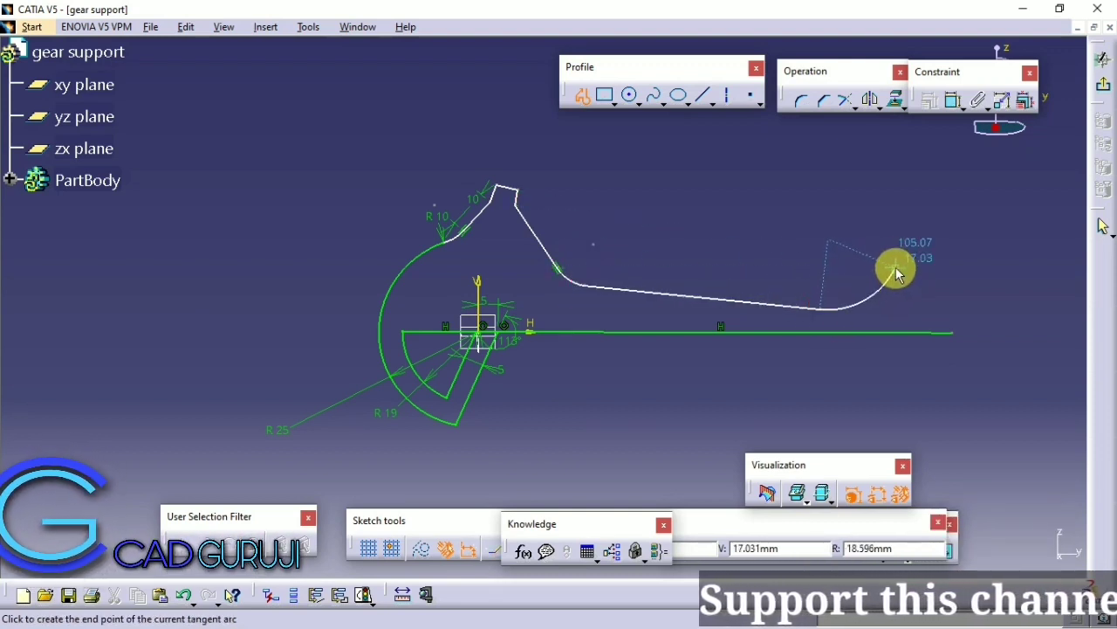
click(896, 273)
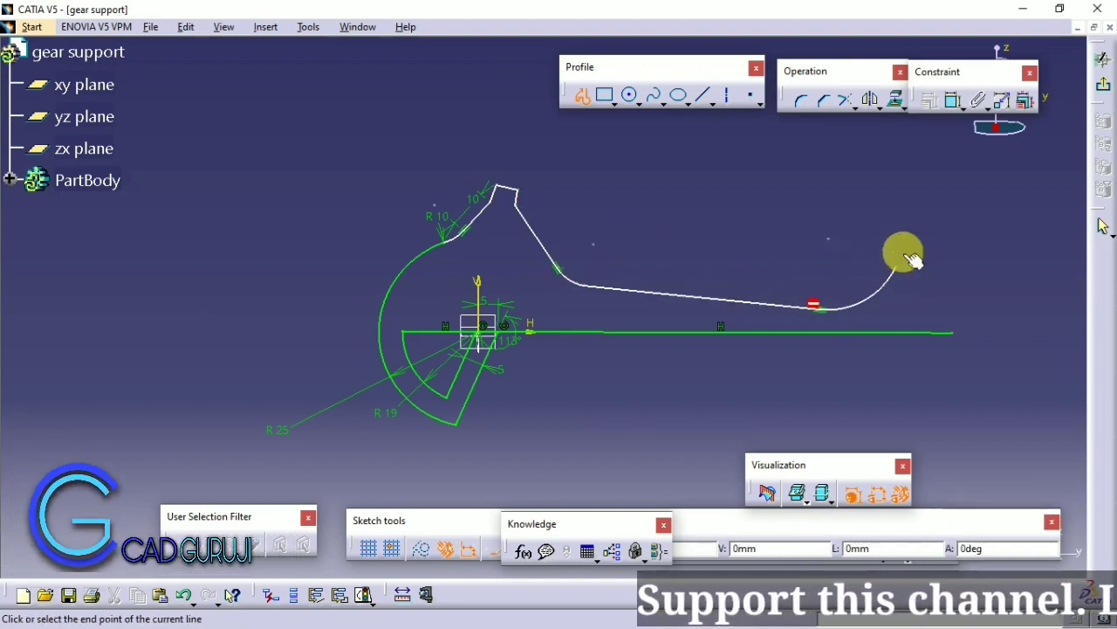
click(944, 158)
Step: Close the profile with a large looping tangent arc and delete the stray closing line
middle_drag(969, 292, 668, 327)
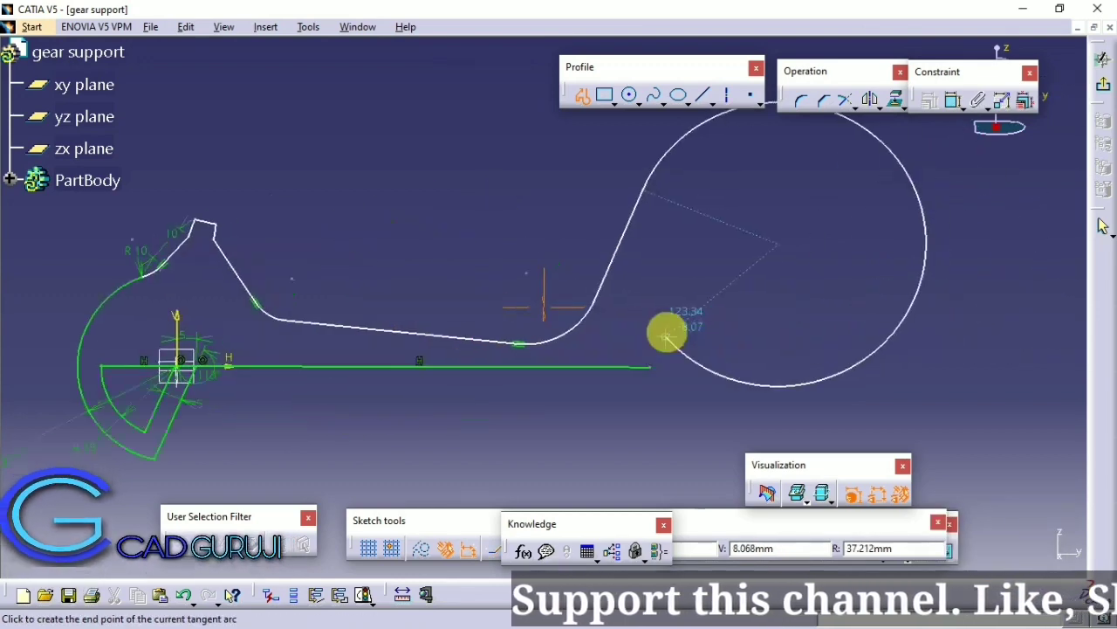
click(679, 247)
click(630, 189)
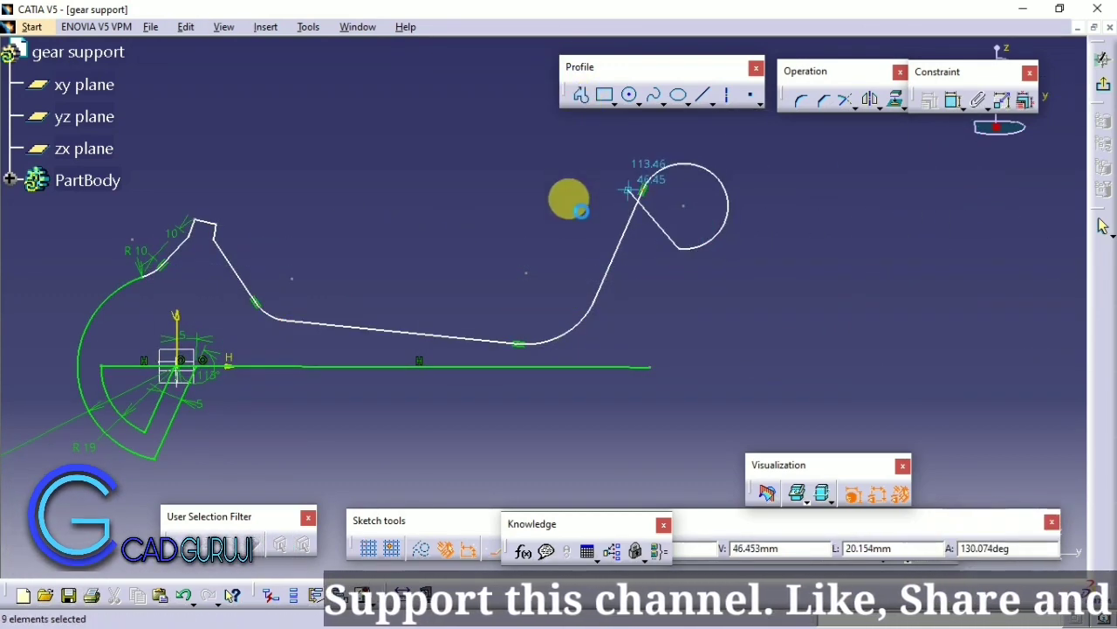
right_click(648, 194)
key(Delete)
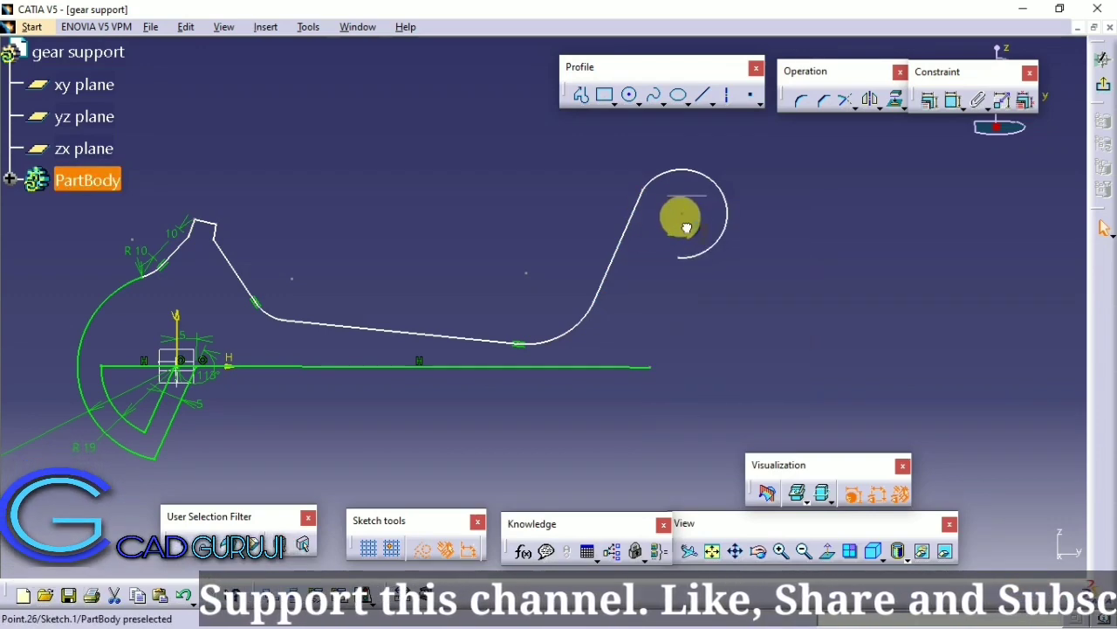
Step: Set the horizontal base dimension to 70 and drag the arcs and top corner into shape
drag(687, 229, 701, 333)
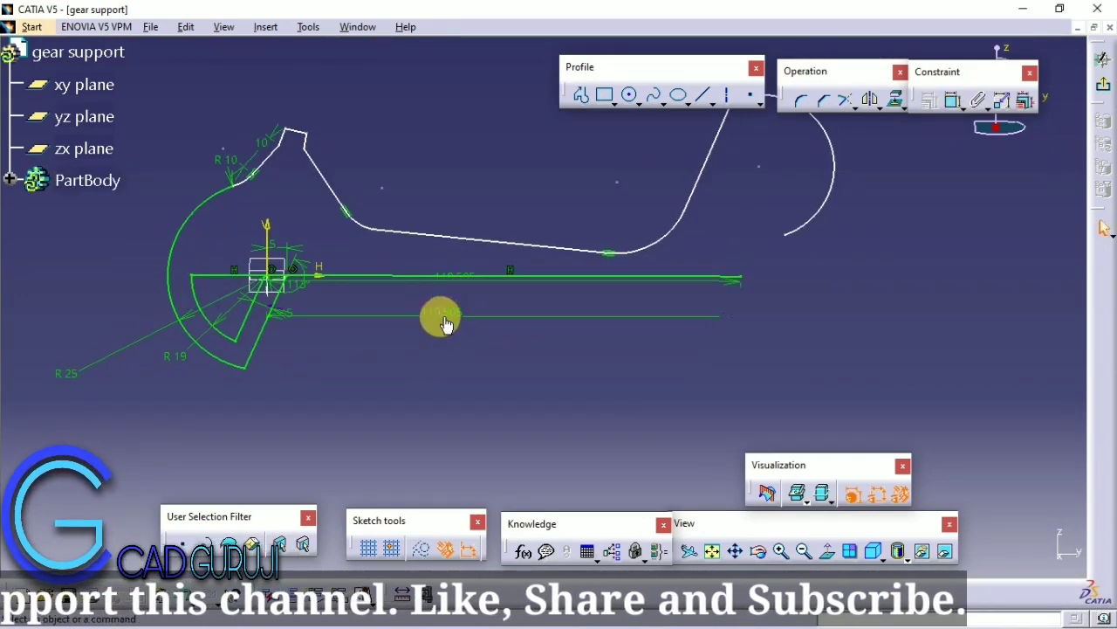
double_click(445, 321)
text(70mm)
key(Return)
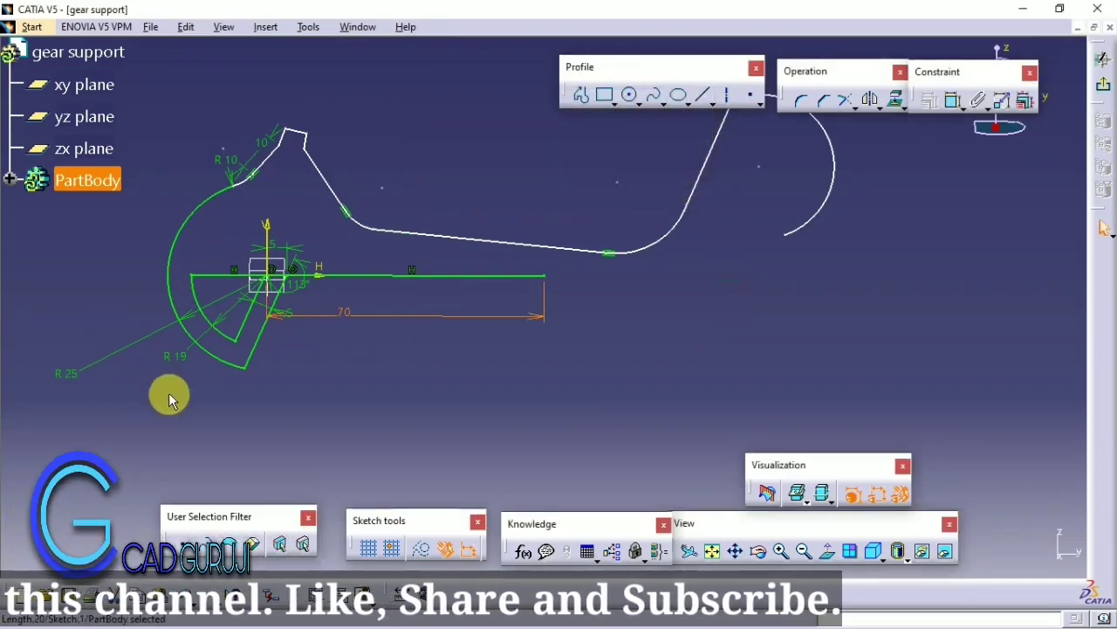
mouse_move(611, 250)
mouse_down()
mouse_move(690, 220)
mouse_move(554, 223)
mouse_up()
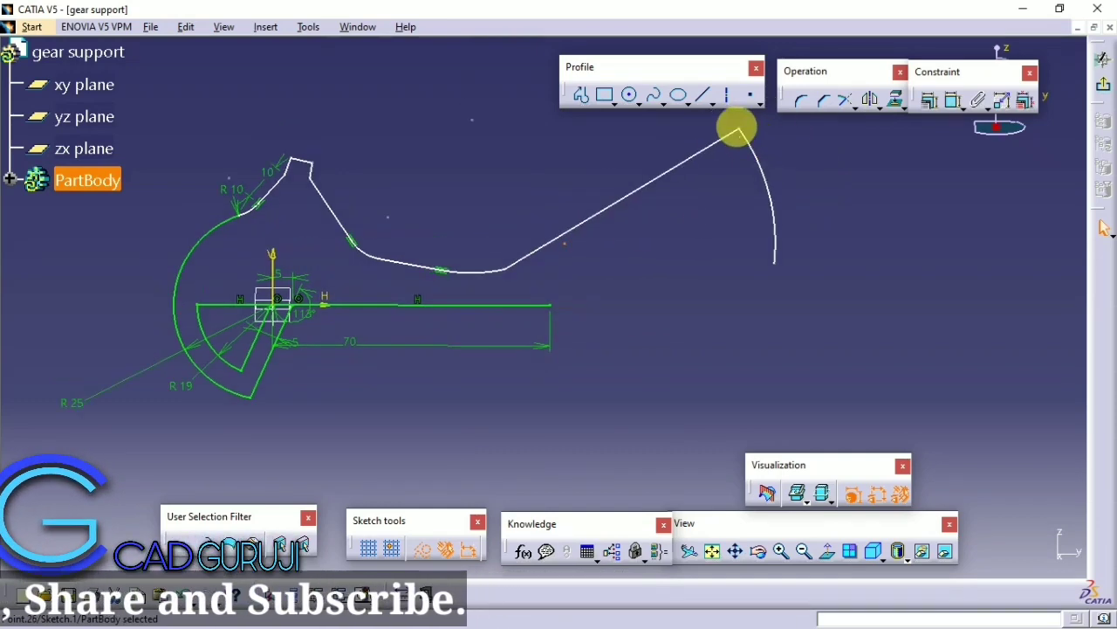
drag(737, 131, 554, 212)
drag(778, 262, 614, 273)
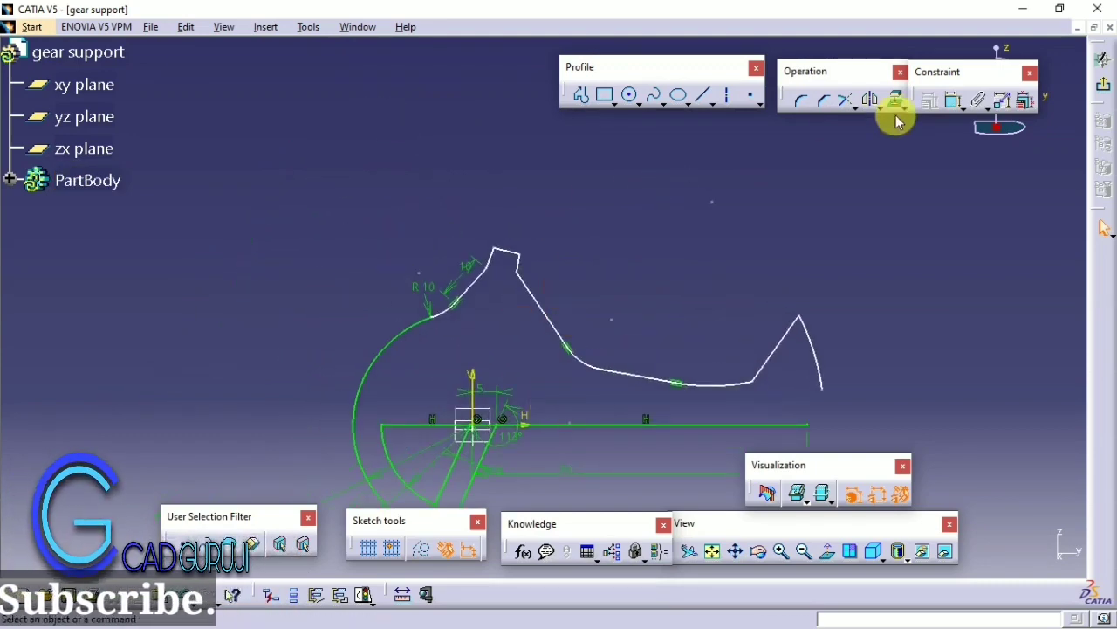
Step: Dimension the tooth's top line to a length of 6
click(952, 101)
middle_drag(341, 352, 474, 274)
click(552, 240)
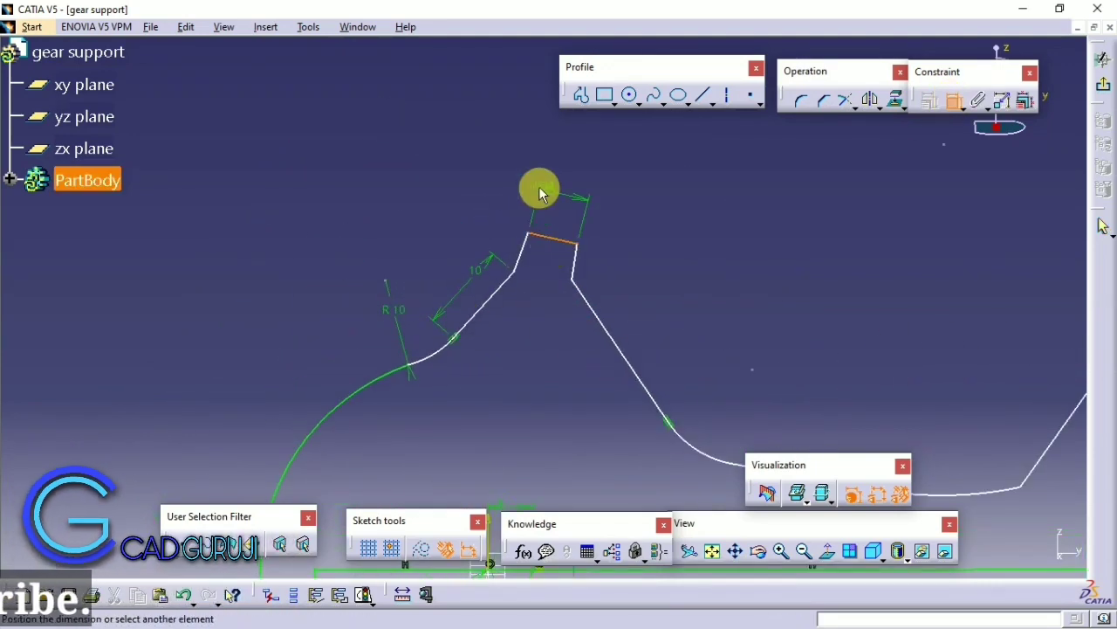
click(531, 186)
double_click(563, 188)
text(10mm)
key(Return)
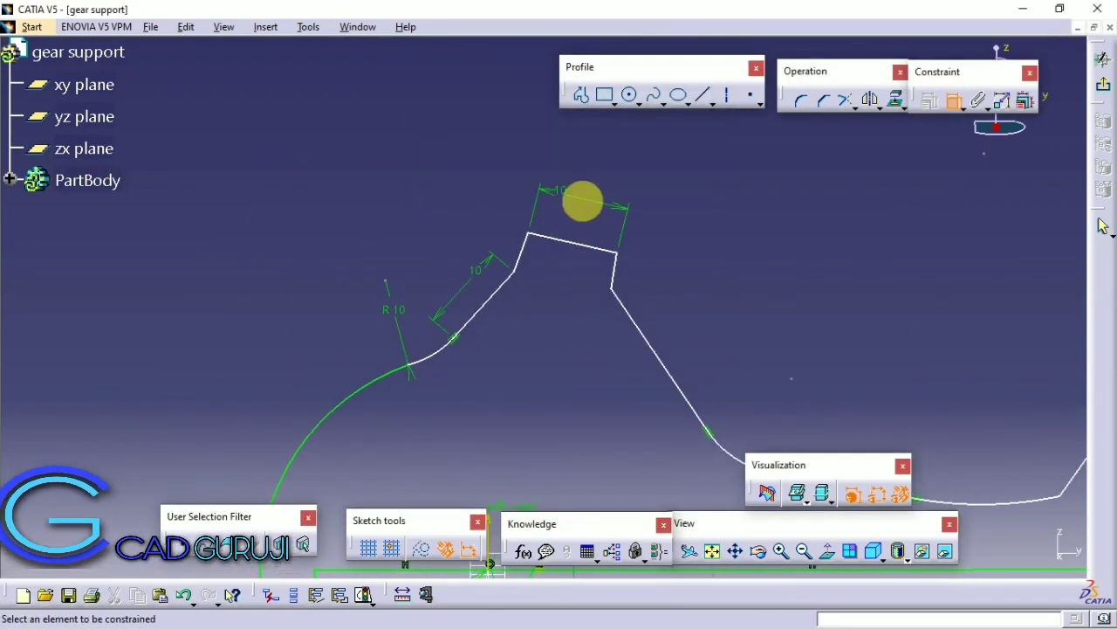
double_click(559, 190)
text(6)
key(Return)
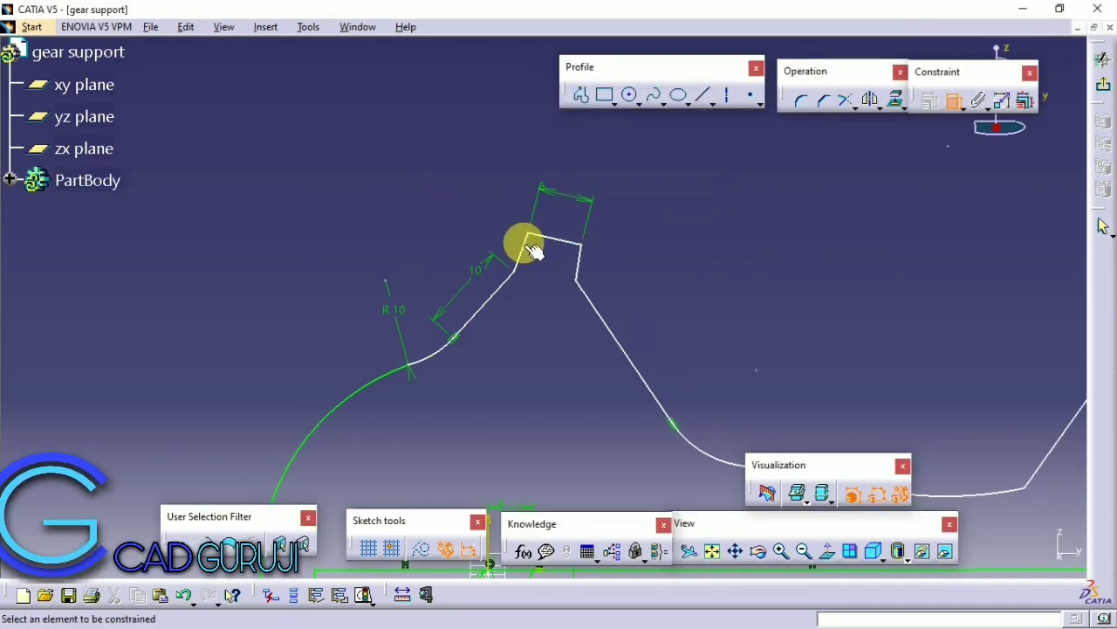
Step: Give both short tooth edges a length of 2 and make them parallel
click(525, 245)
double_click(479, 177)
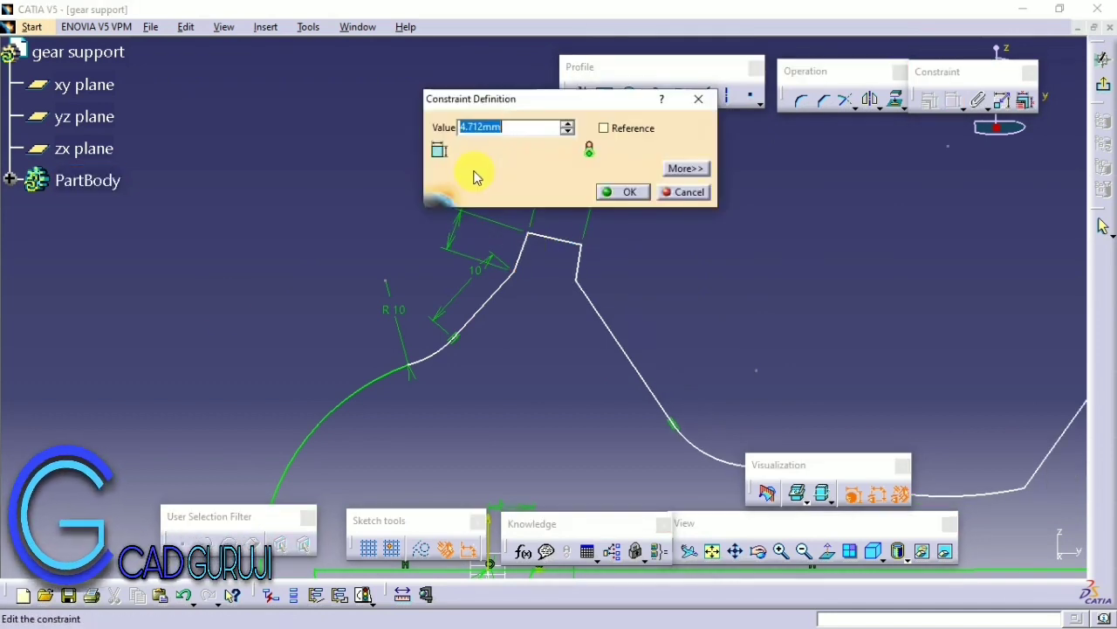
text(2)
key(Return)
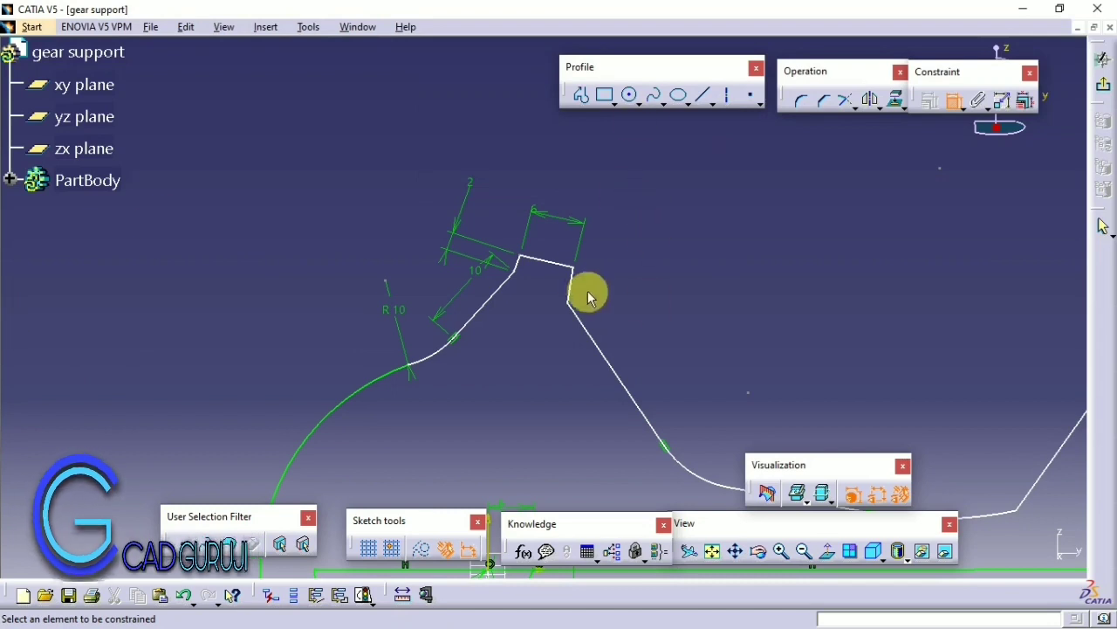
click(589, 297)
double_click(608, 276)
text(2)
key(Return)
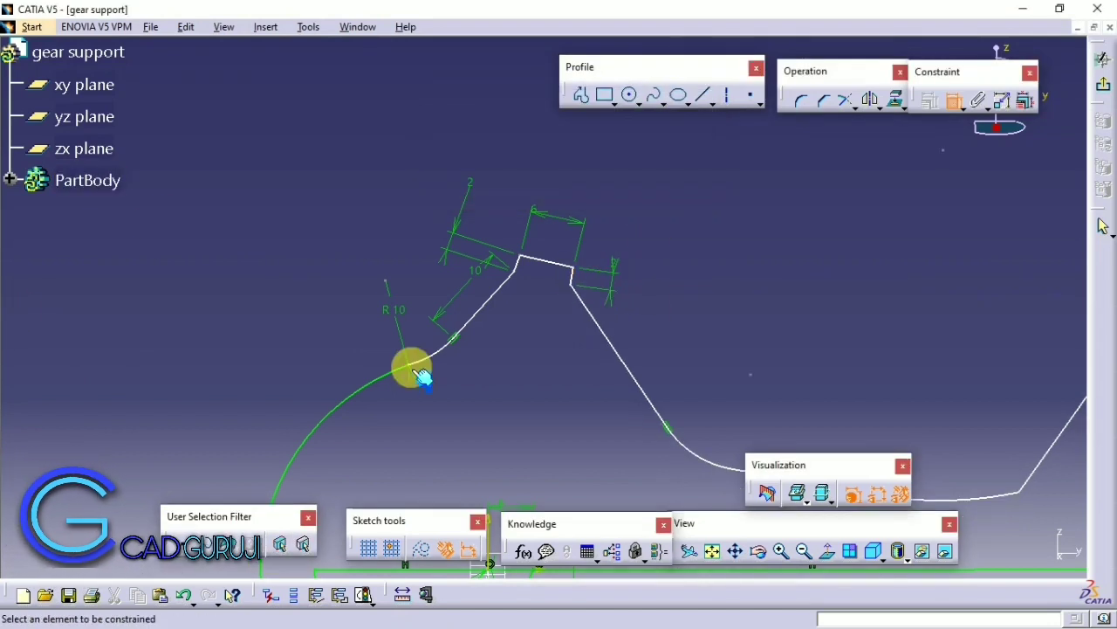
click(513, 263)
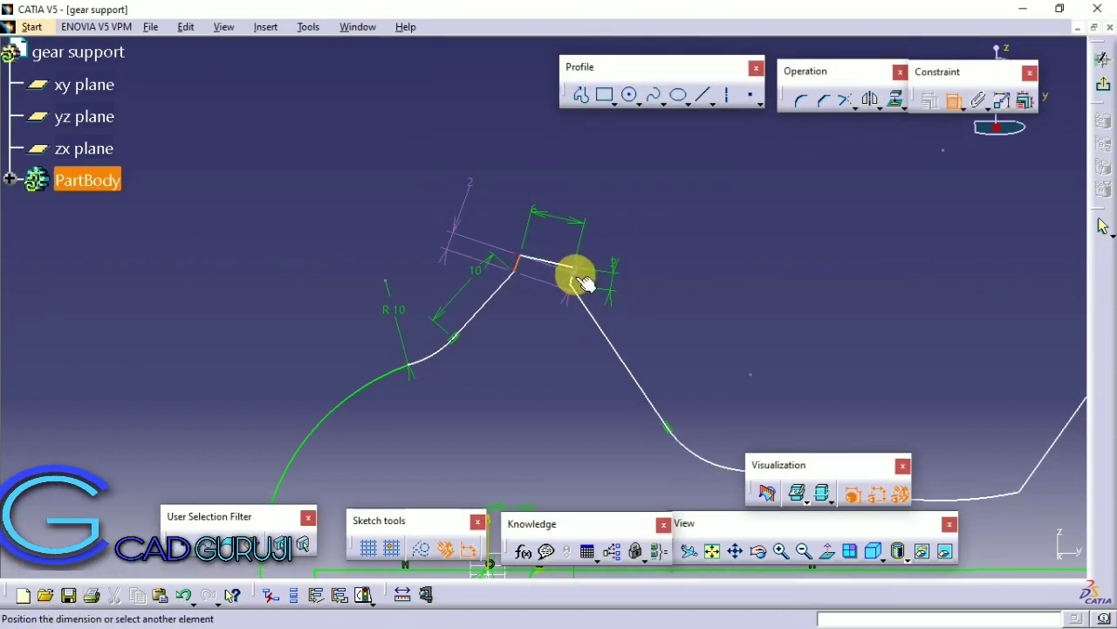
click(572, 277)
right_click(601, 202)
click(637, 265)
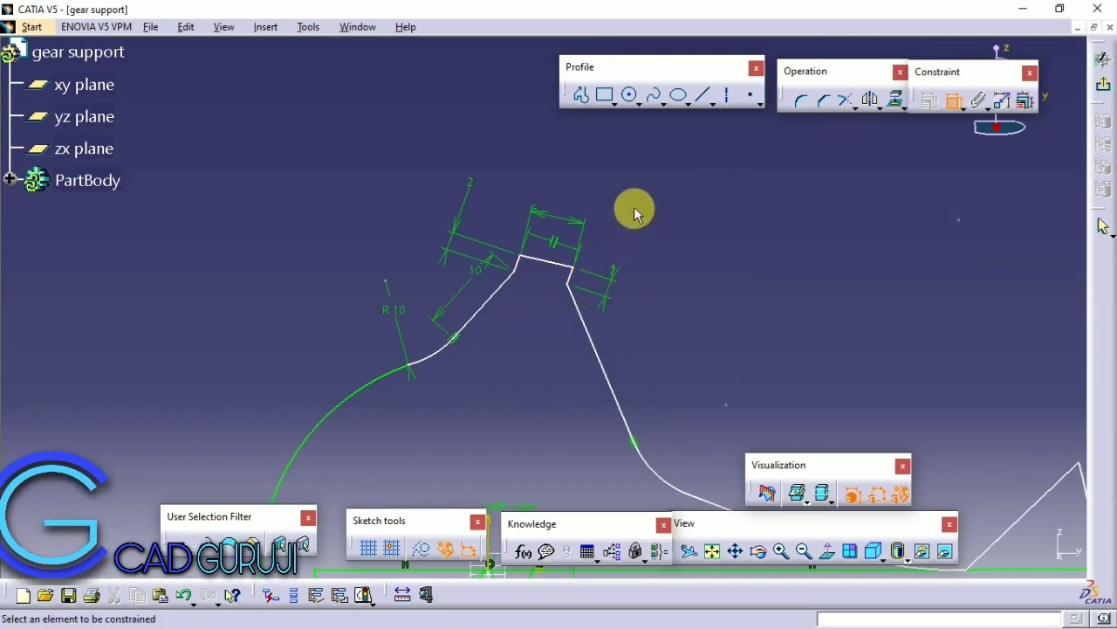
Step: Set the corner fillet radius to 5 and the lower sloped line length to 25
middle_drag(651, 350, 671, 232)
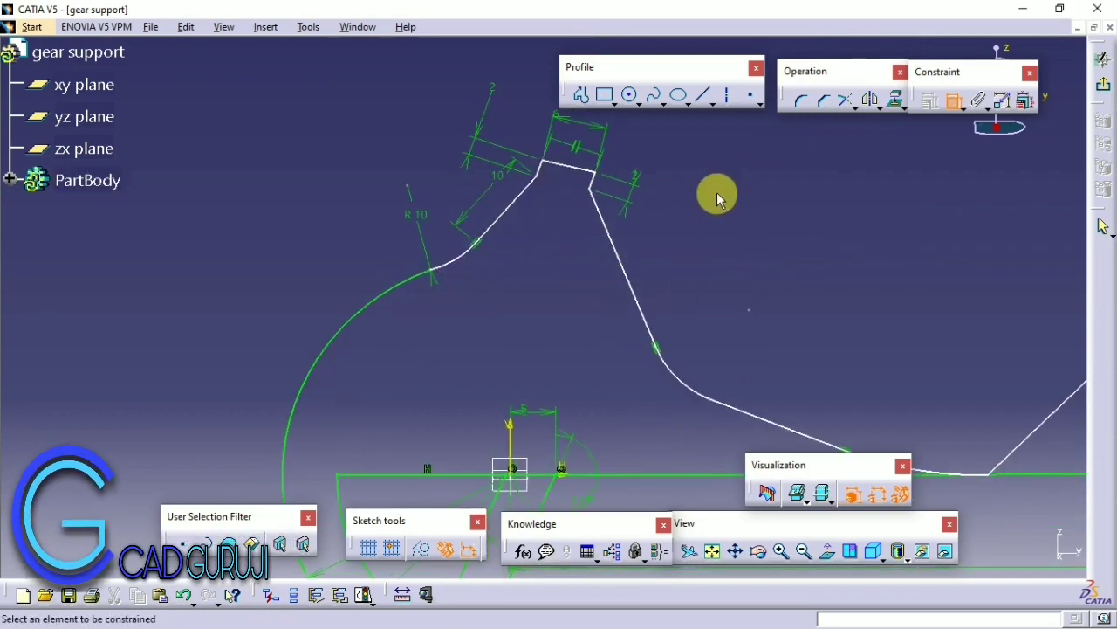
double_click(668, 352)
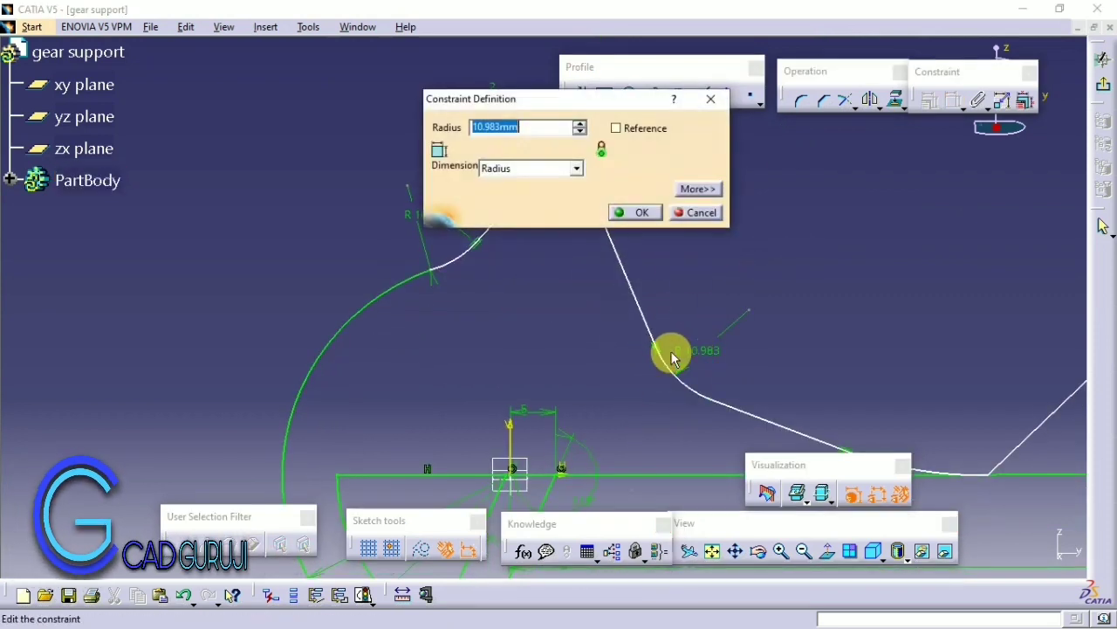
text(5)
key(Return)
click(709, 403)
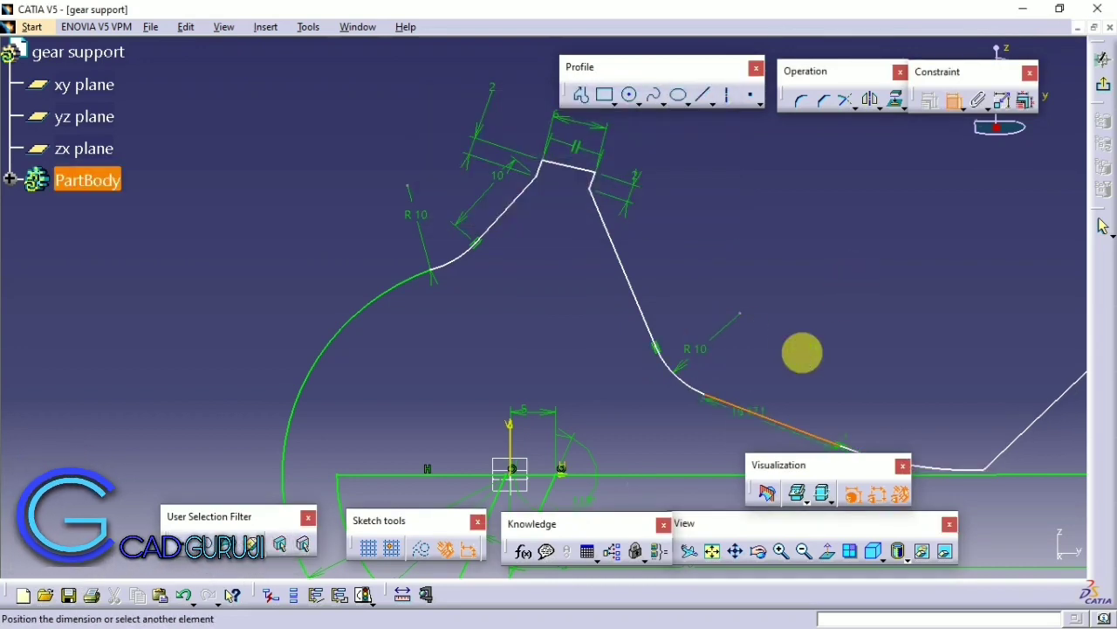
click(778, 347)
double_click(798, 348)
text(25)
key(Return)
Step: Make the lower right arc R10 and tangent to its line, then reshape the profile end
middle_drag(808, 333, 693, 205)
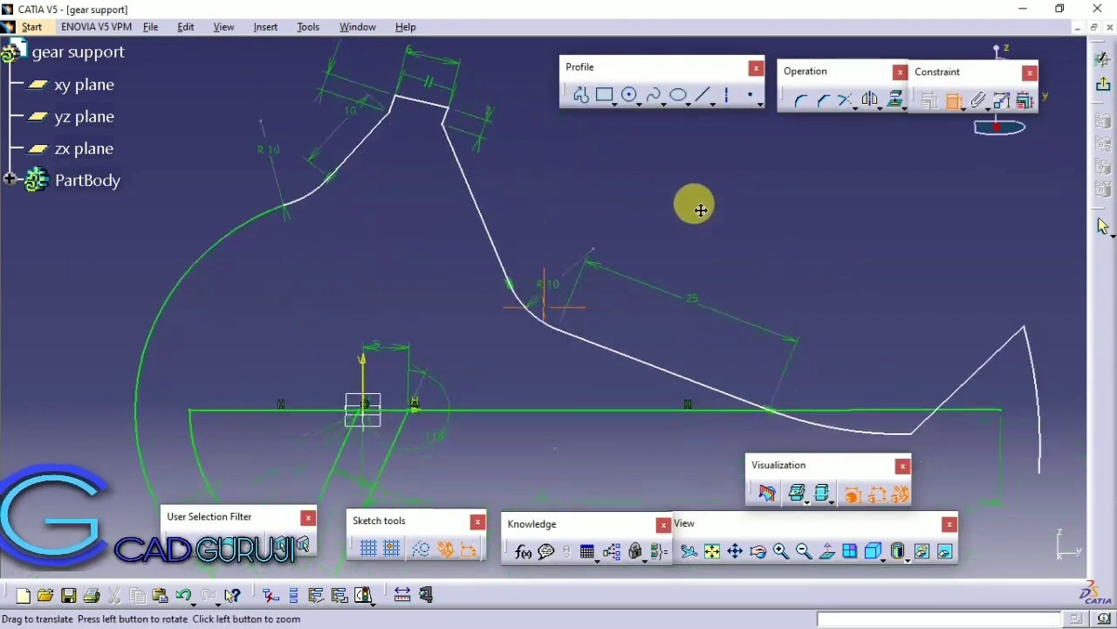
click(773, 402)
double_click(760, 371)
text(10)
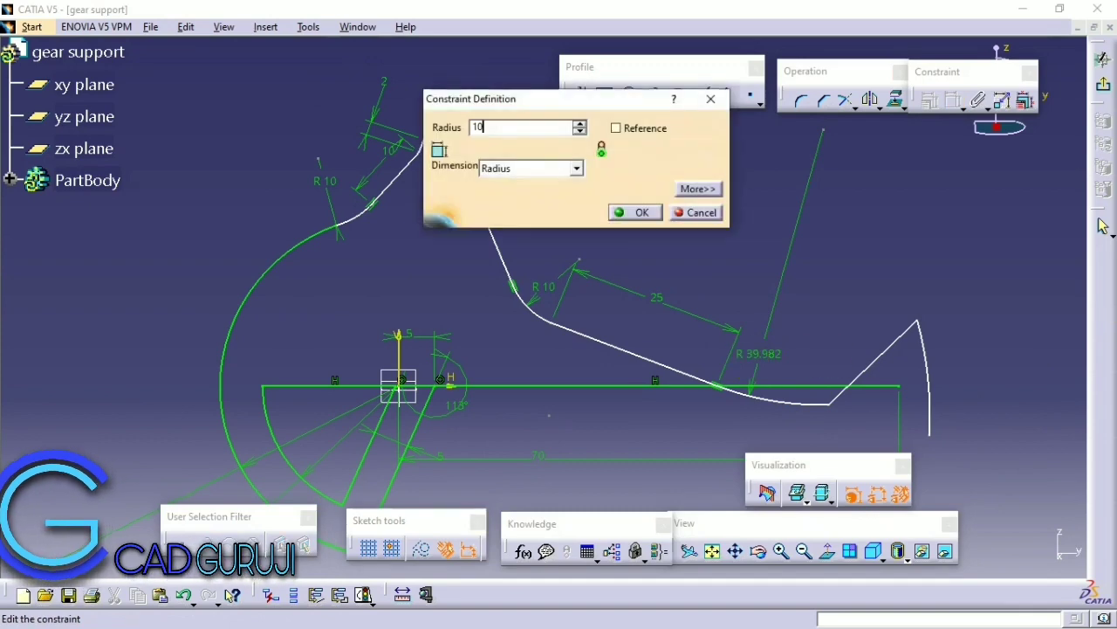
key(Return)
right_click(764, 288)
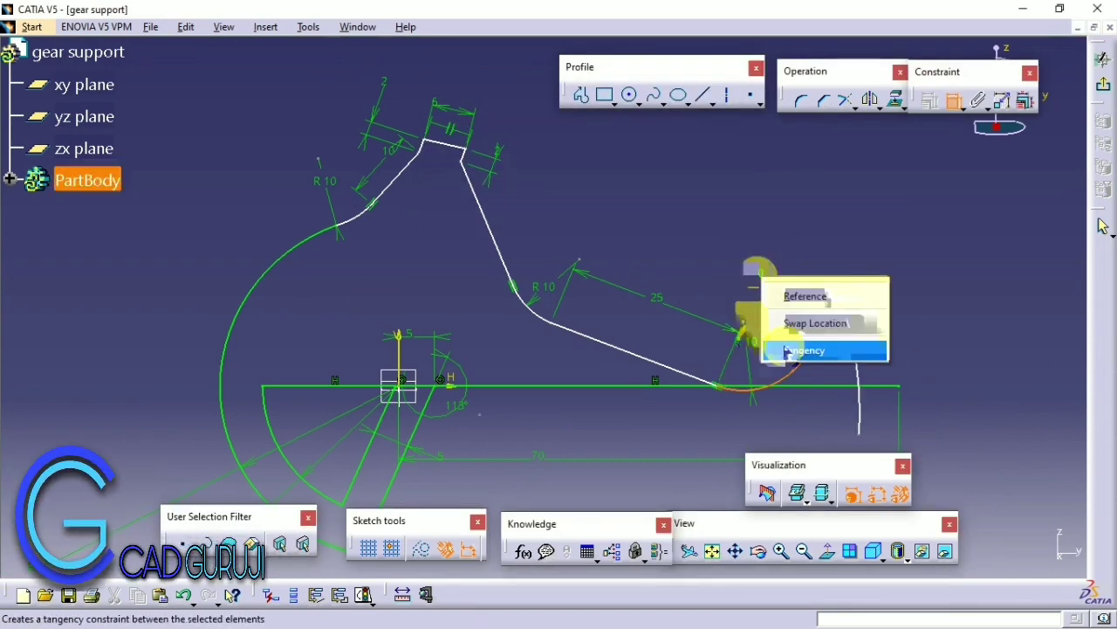
click(821, 350)
drag(743, 323, 738, 282)
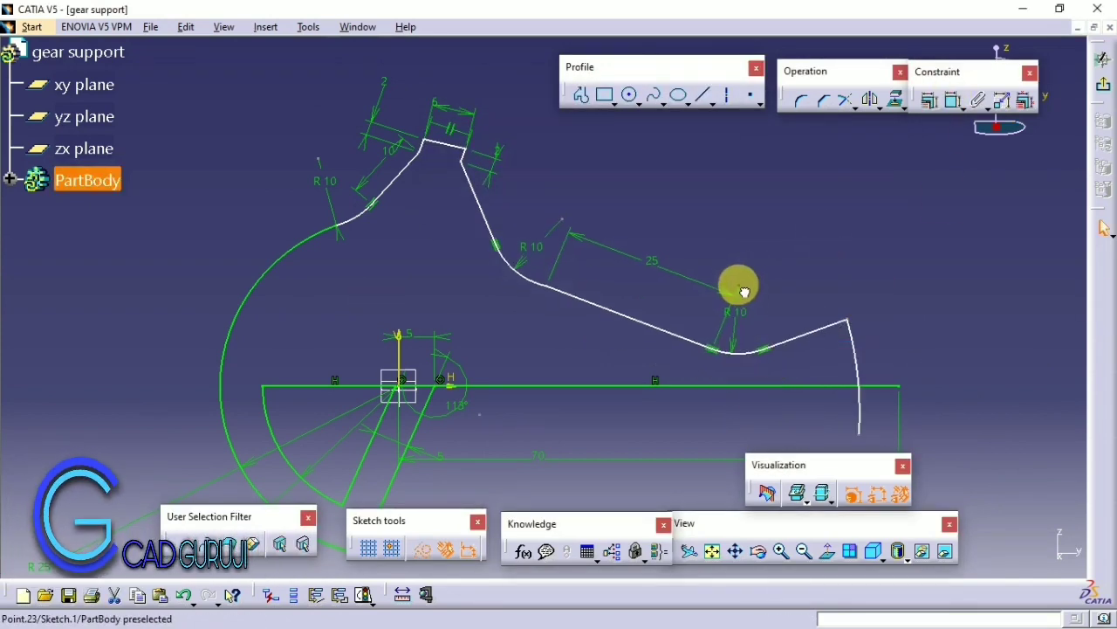
click(739, 282)
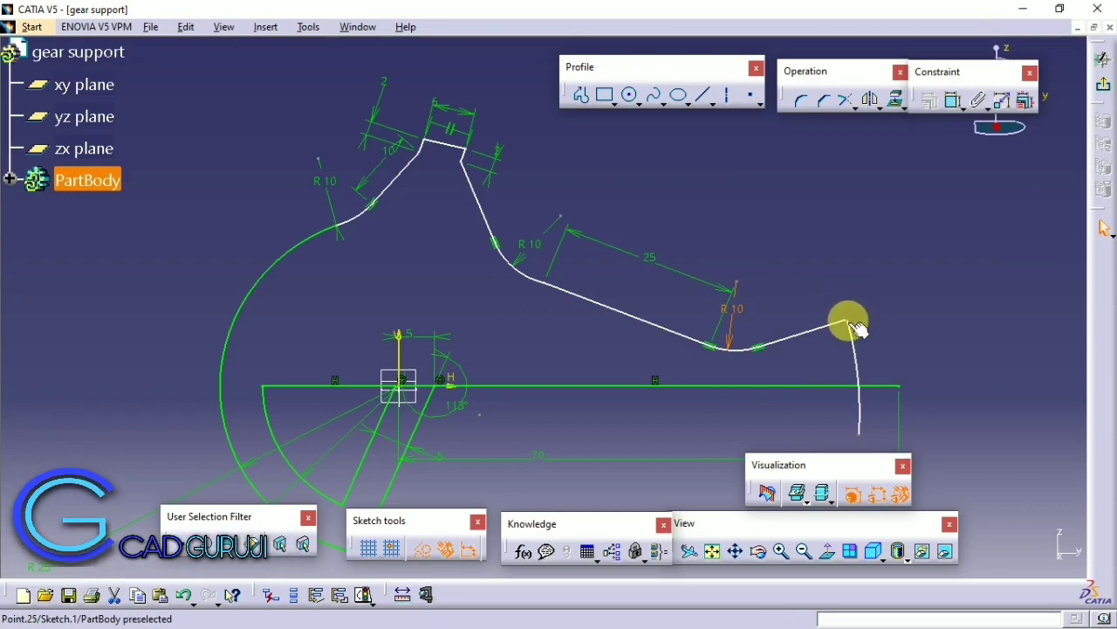
drag(856, 328, 861, 408)
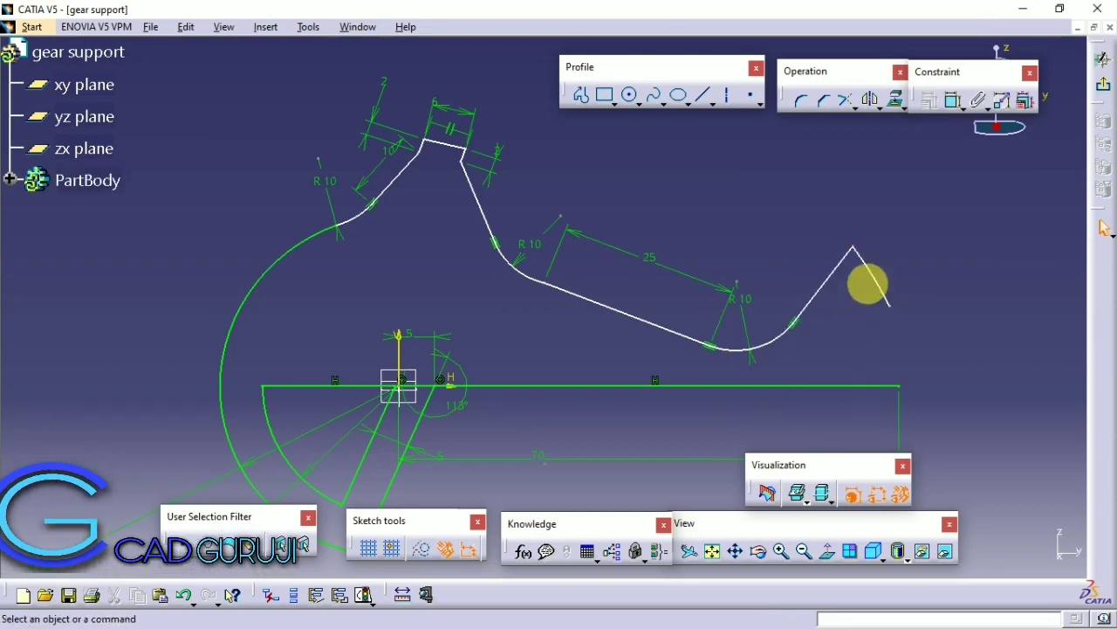
right_click(865, 282)
mouse_move(810, 344)
middle_down()
mouse_move(721, 237)
mouse_move(725, 338)
mouse_move(803, 341)
middle_up()
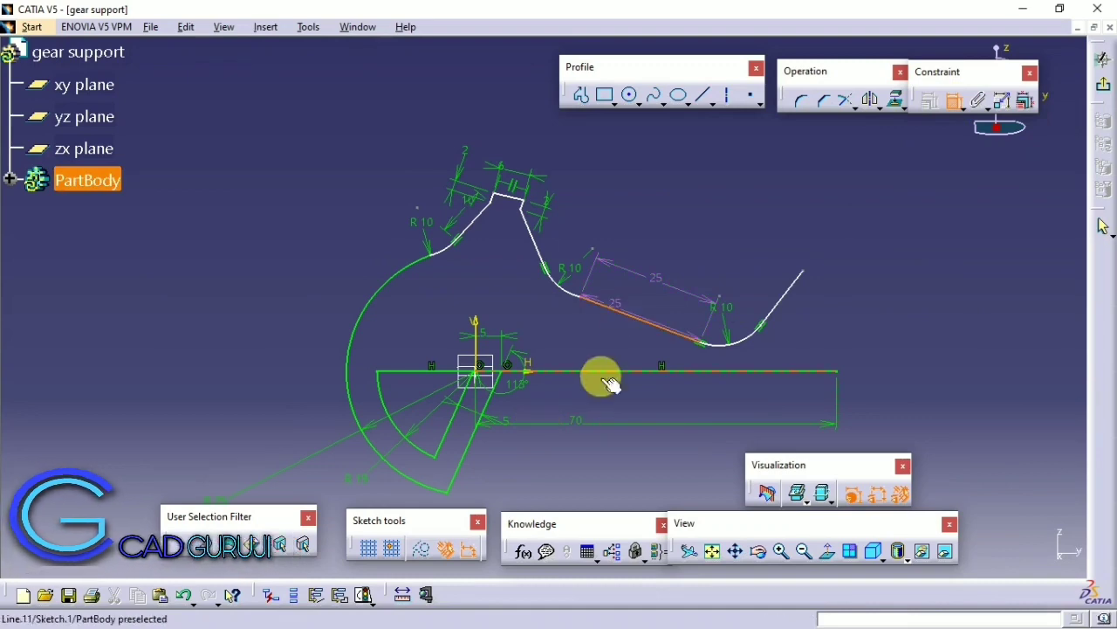
Step: Constrain the long sloped edge at 15° to the horizontal line
click(594, 346)
double_click(586, 342)
text(15deg)
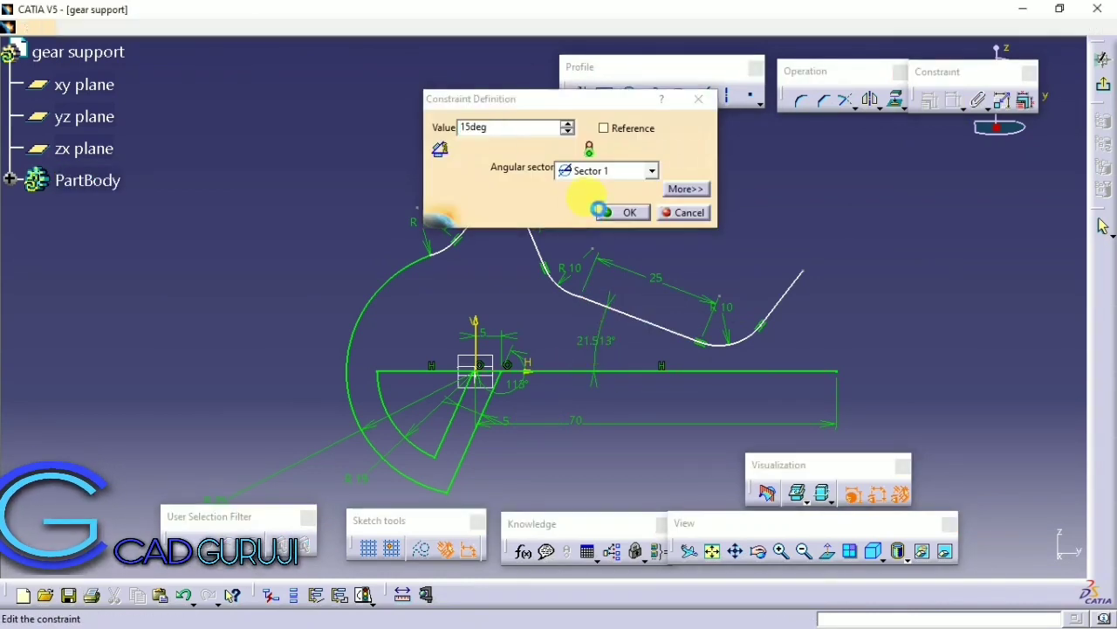
key(Return)
mouse_move(542, 328)
middle_down()
mouse_move(550, 348)
mouse_move(559, 233)
middle_up()
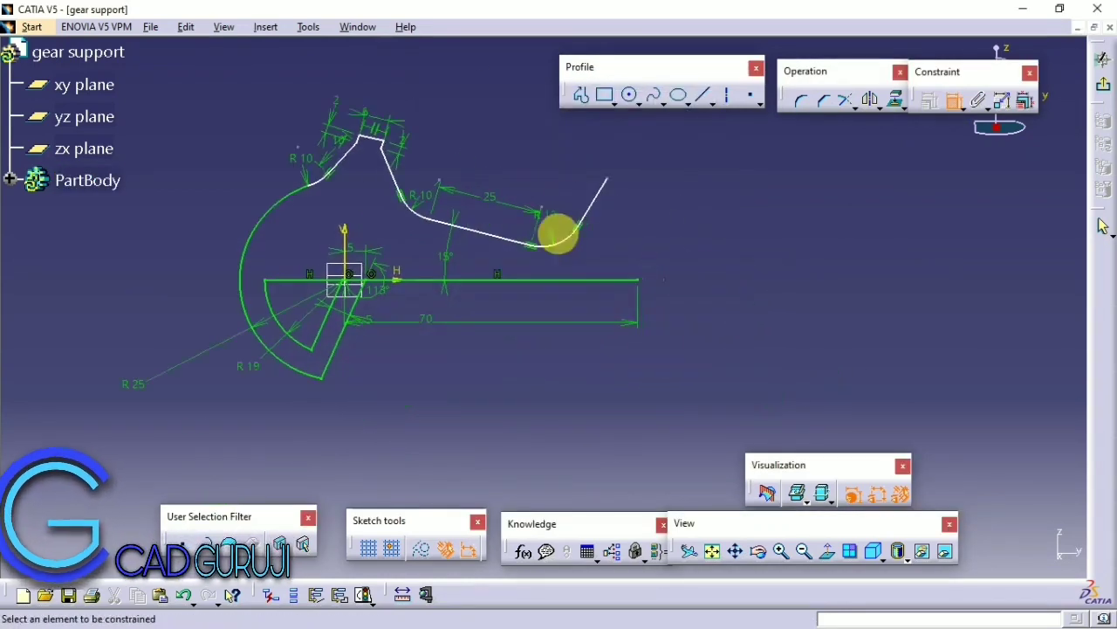
Step: Draw a large arc centred beside the profile's open end
click(630, 103)
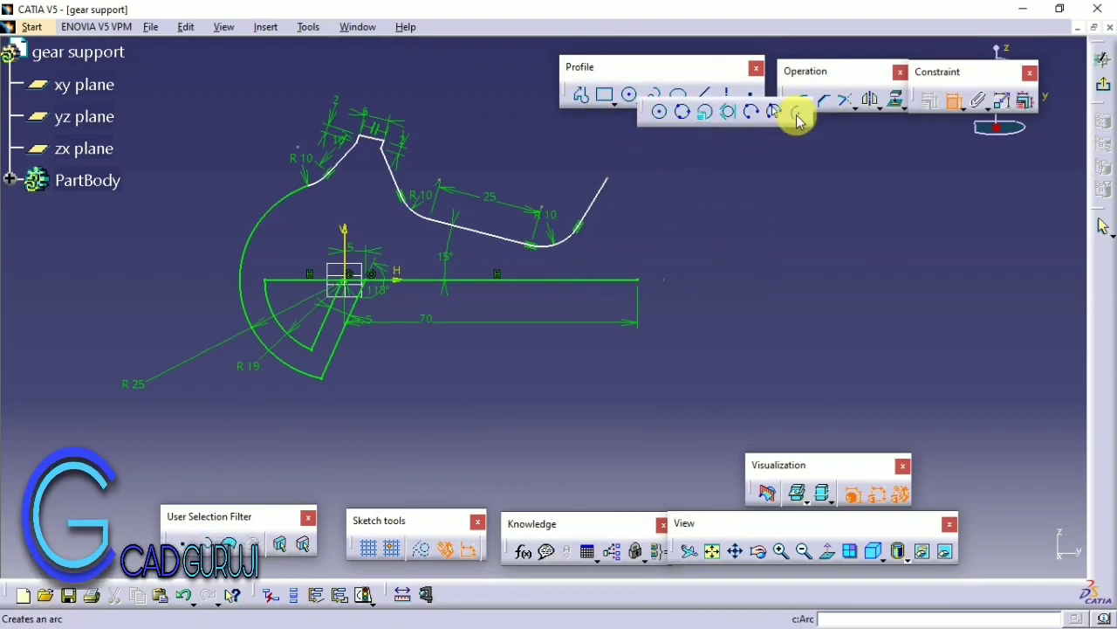
click(794, 115)
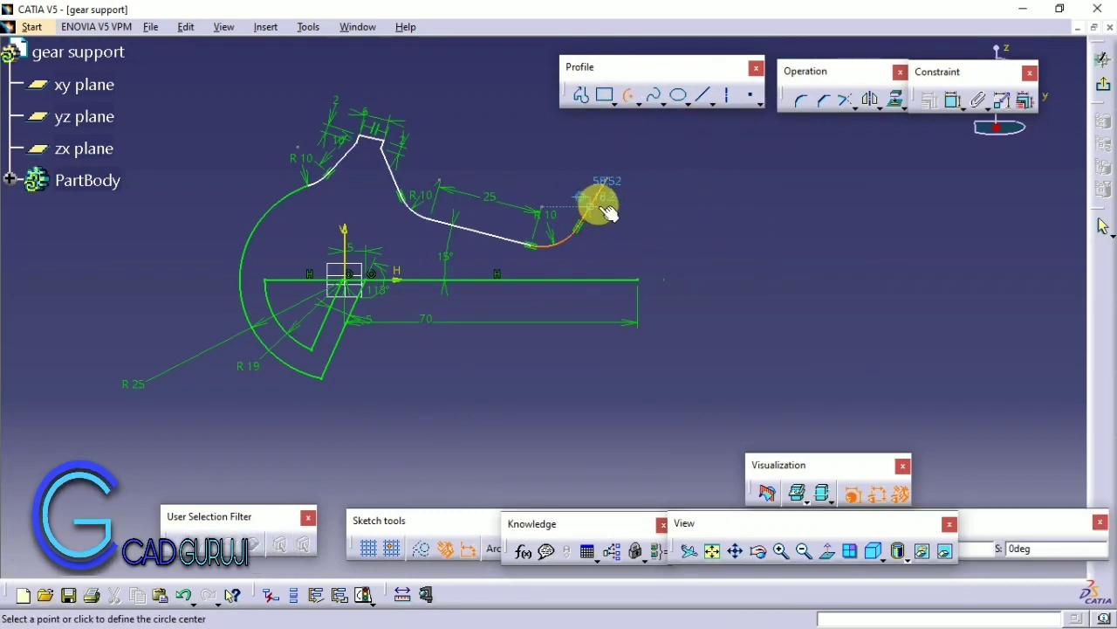
click(603, 205)
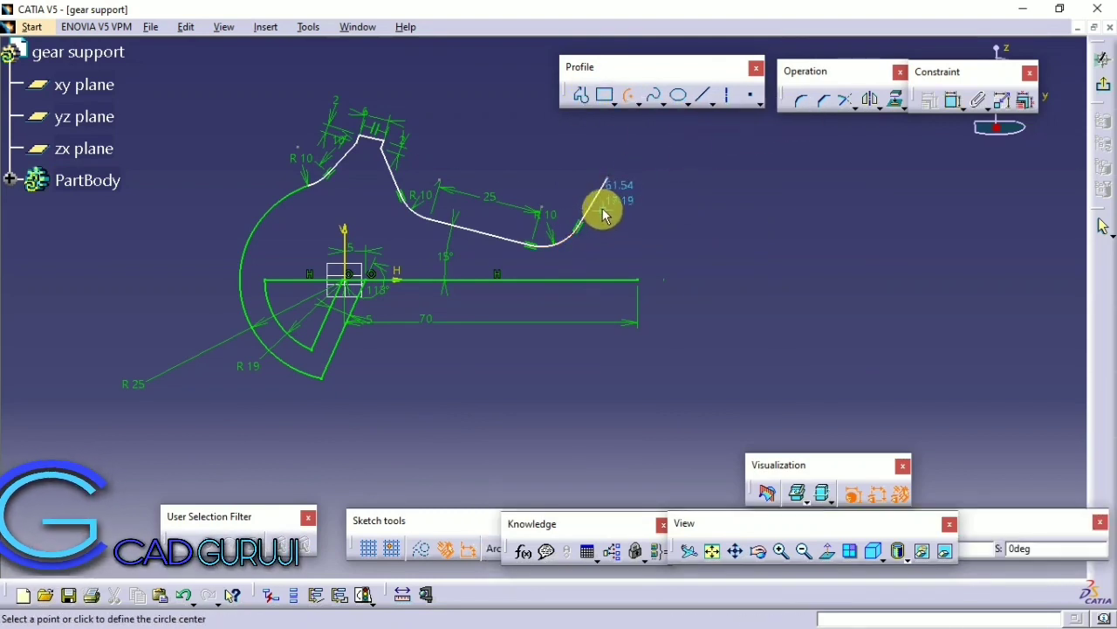
click(620, 163)
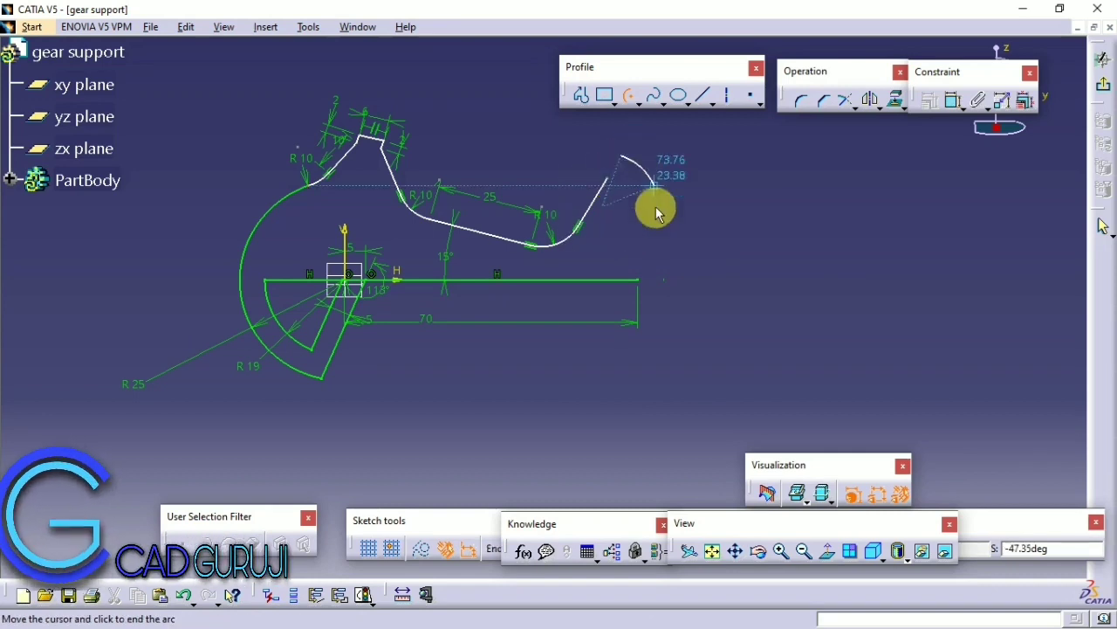
click(666, 262)
Step: Draw two lines and a tangent arc from the horizontal line's right end up to the large arc
click(582, 96)
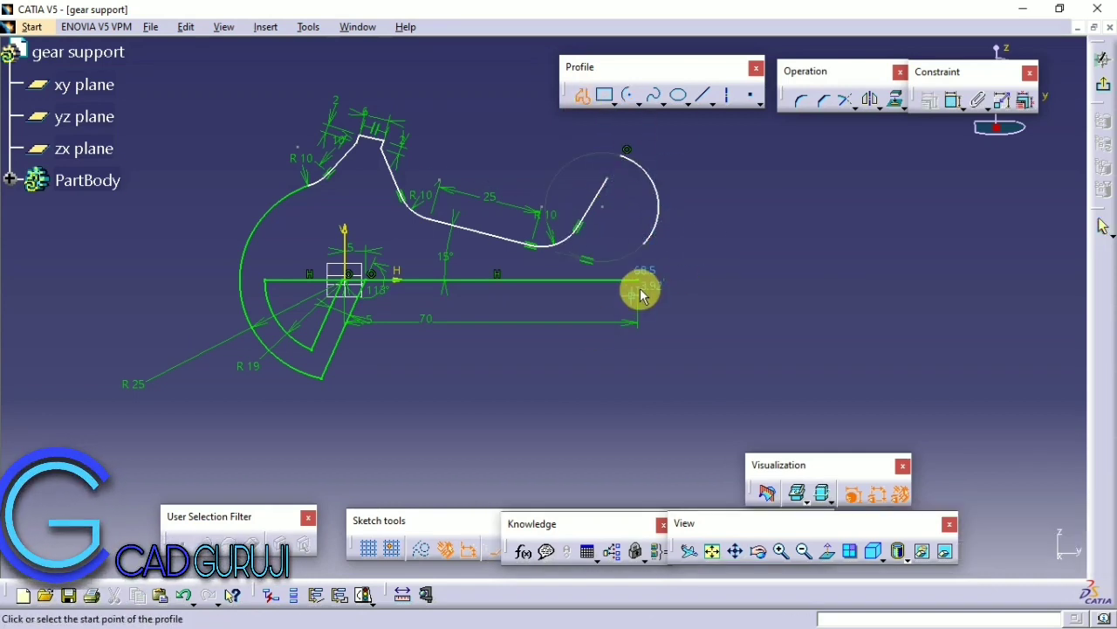
click(639, 281)
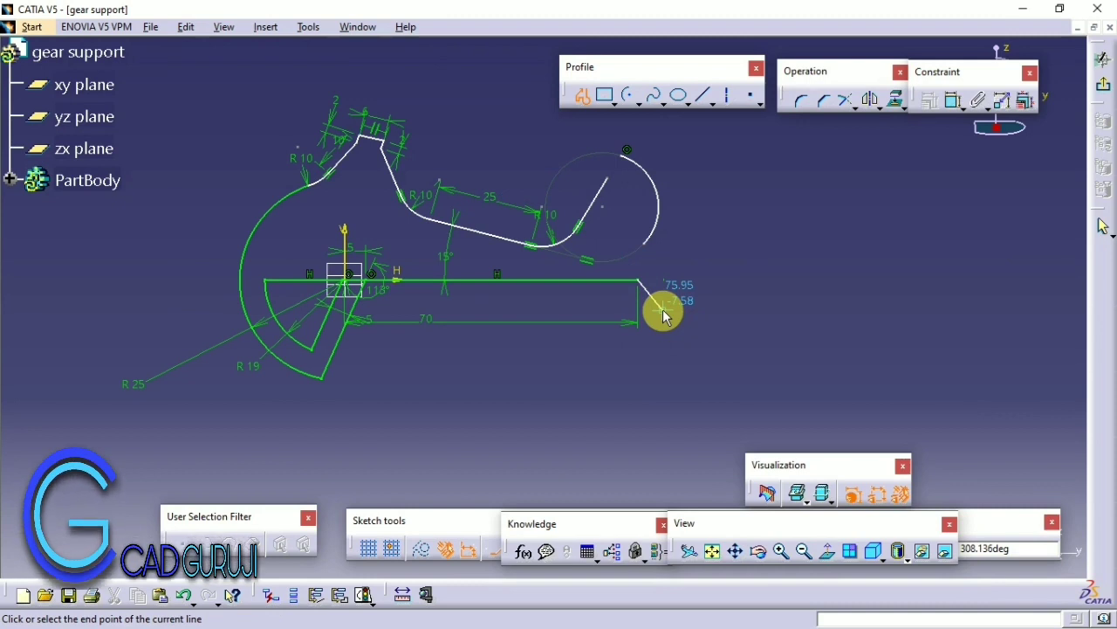
click(686, 294)
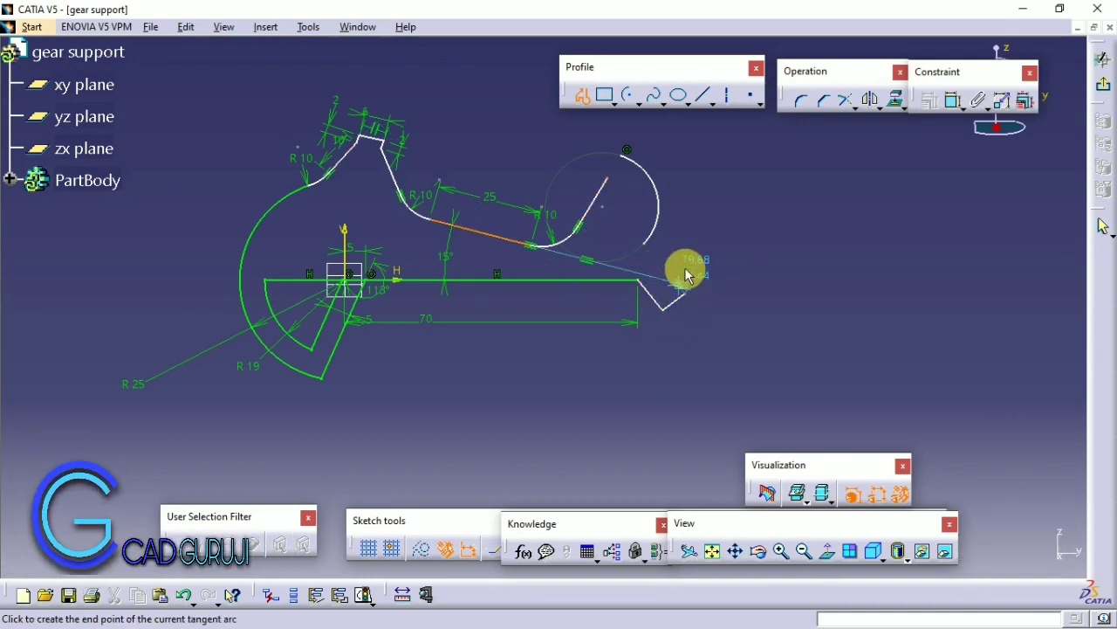
click(581, 96)
click(582, 96)
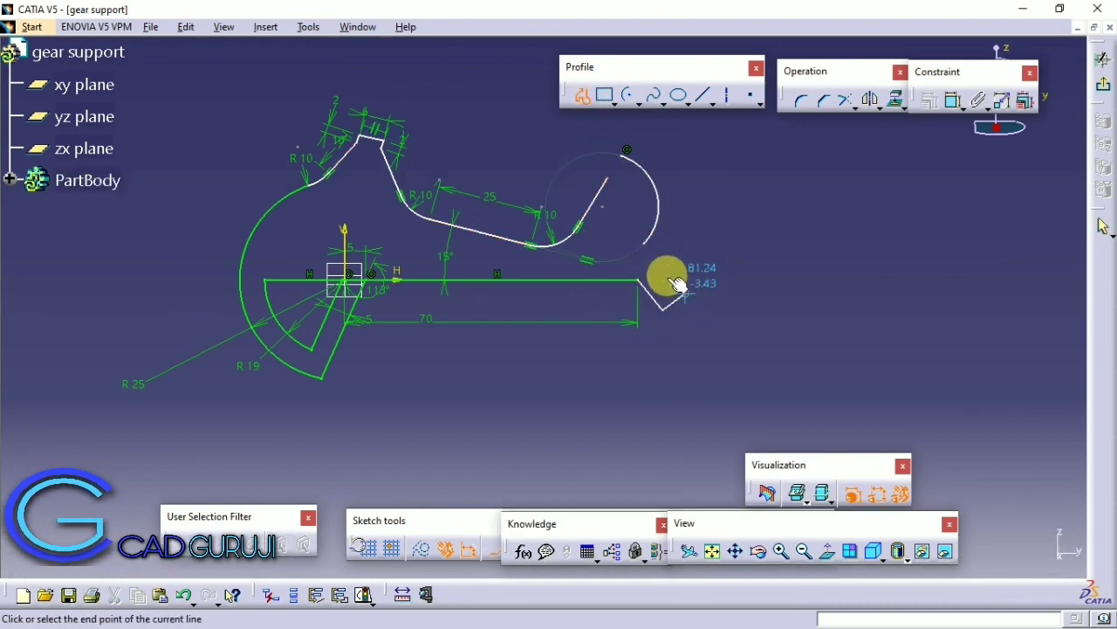
mouse_move(678, 283)
mouse_down()
mouse_move(657, 268)
mouse_move(665, 244)
mouse_up()
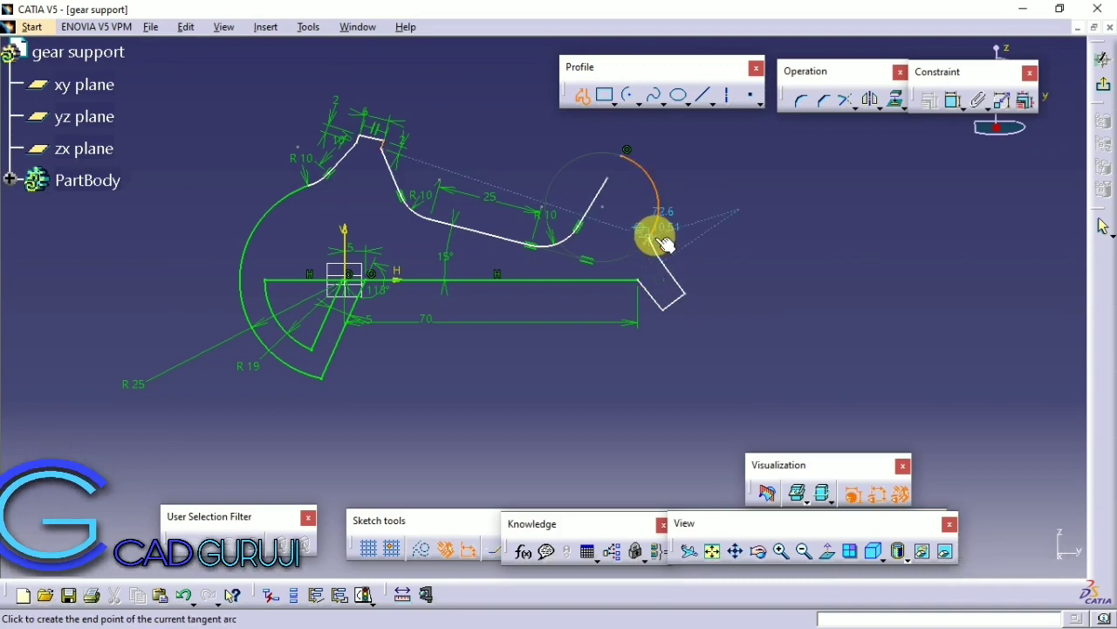
middle_drag(669, 235, 623, 244)
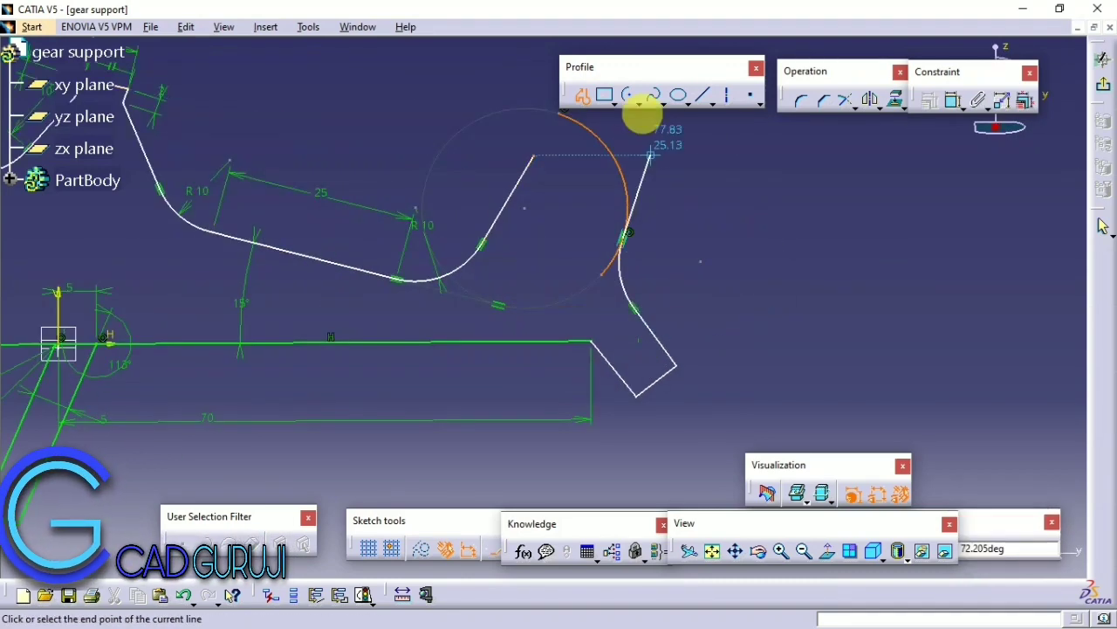
double_click(563, 111)
click(732, 204)
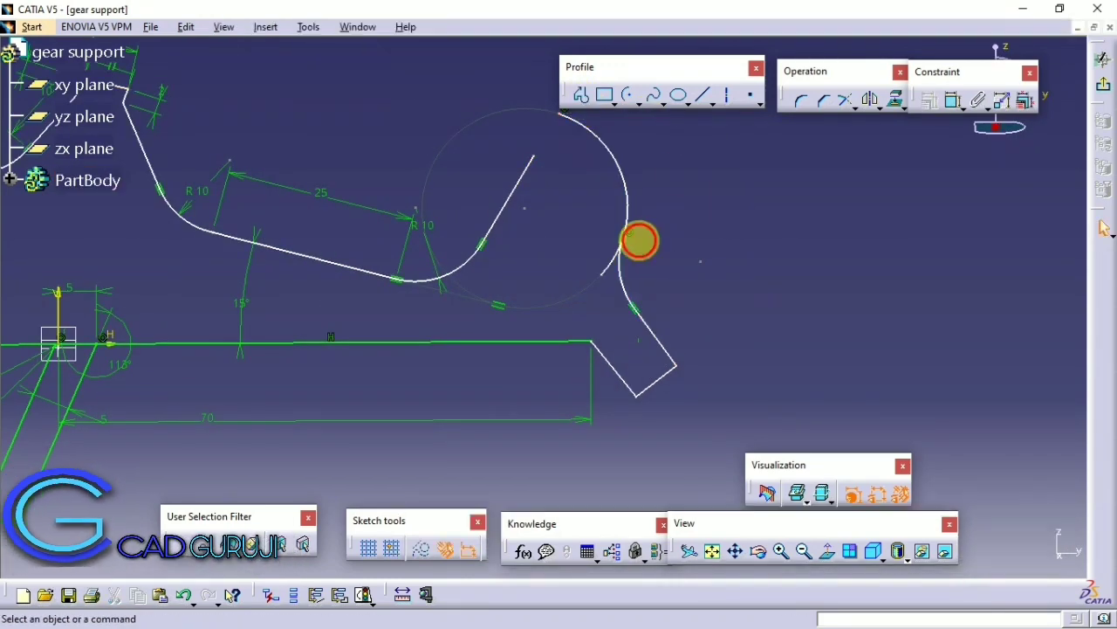
Step: Make the angled line's top end coincident with the arc
click(952, 99)
middle_drag(573, 199, 632, 304)
click(616, 256)
click(629, 229)
right_click(655, 145)
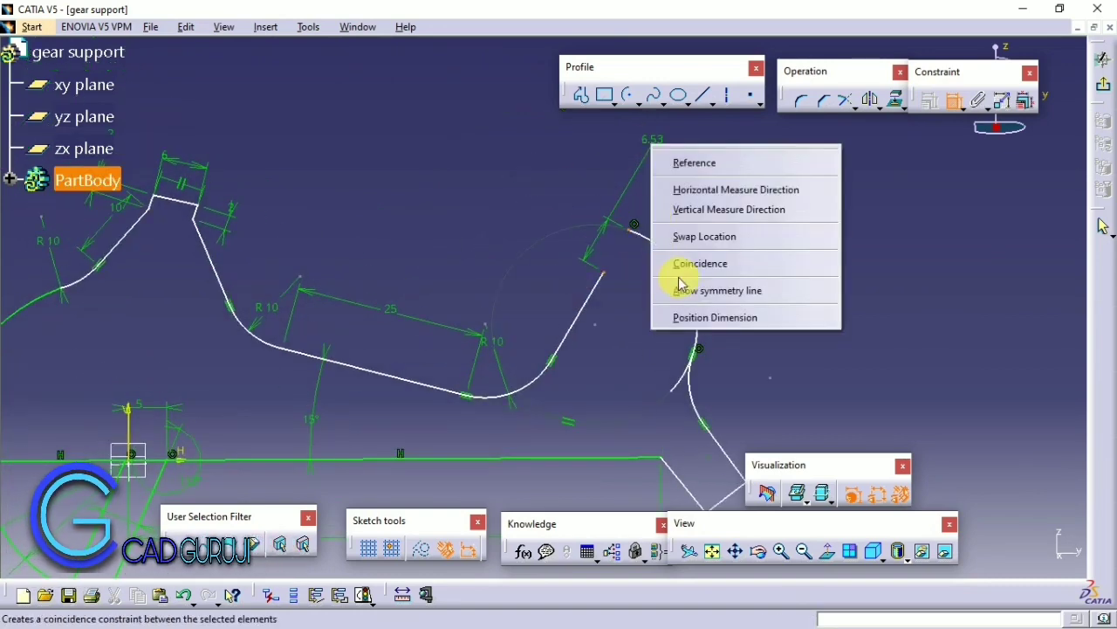
click(679, 279)
middle_drag(558, 274, 656, 272)
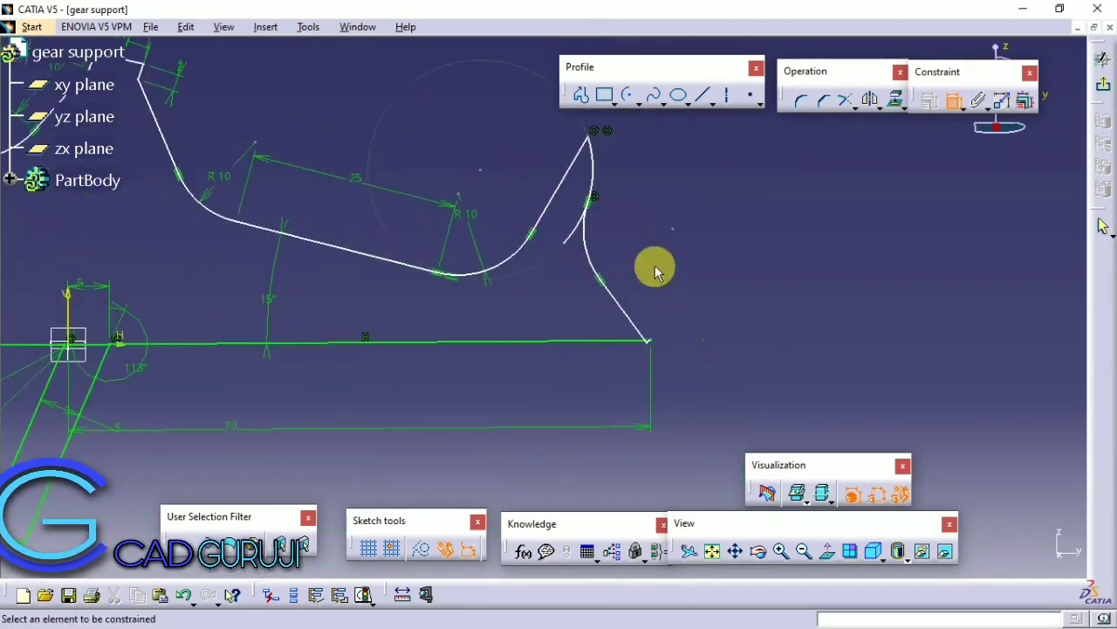
Step: Set the arm at 130° to the horizontal line and trim the overlapping curve at the joint
click(954, 101)
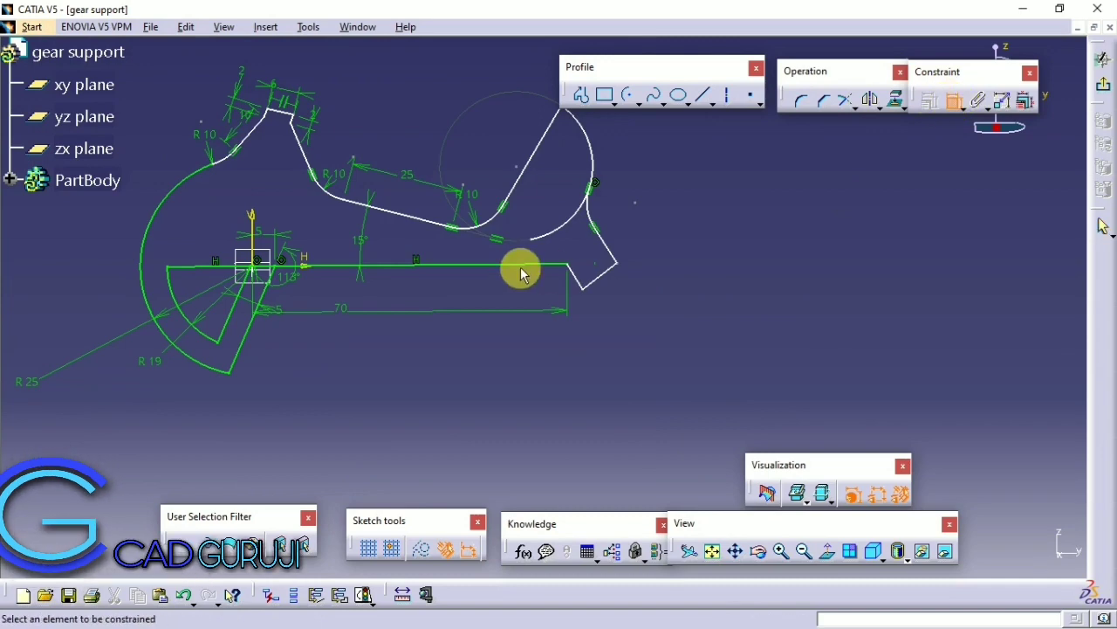
click(522, 267)
double_click(549, 290)
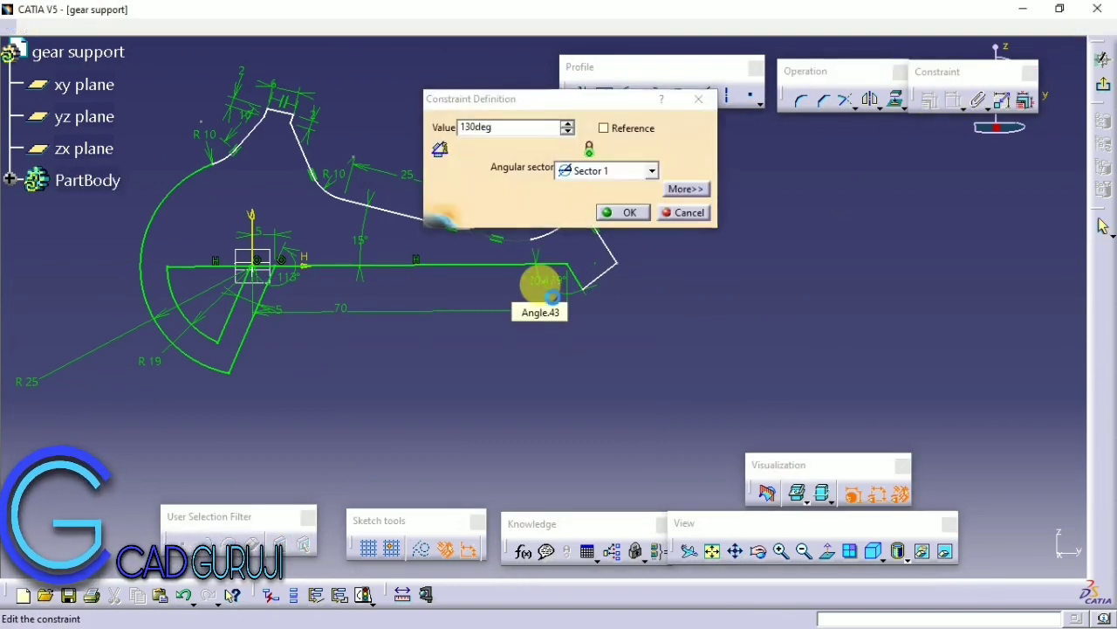
key(Return)
middle_drag(544, 294, 828, 179)
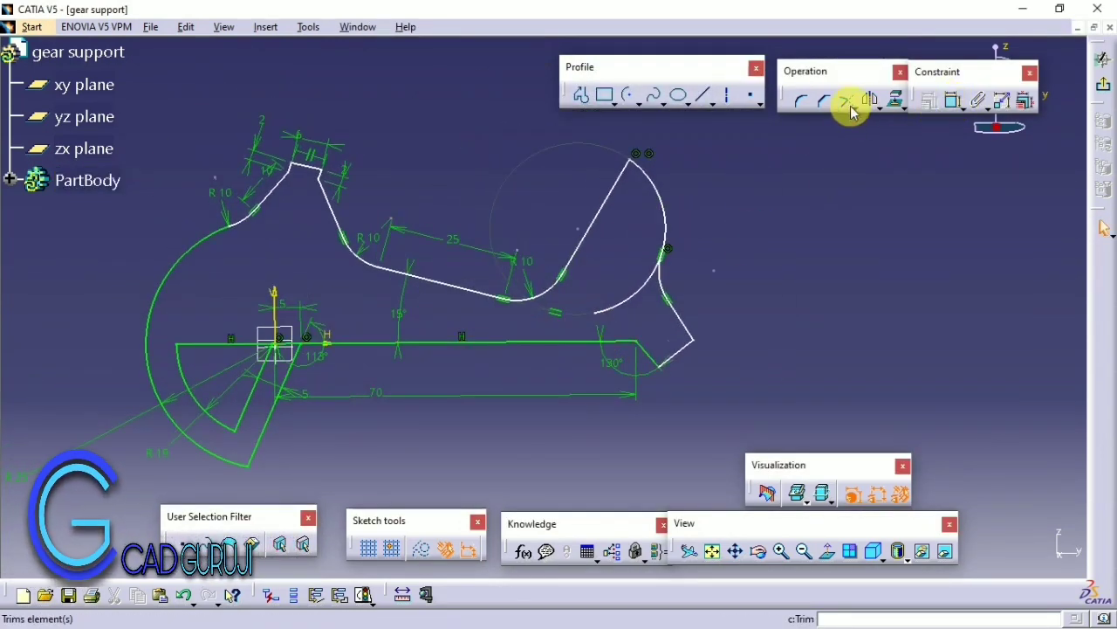
click(852, 109)
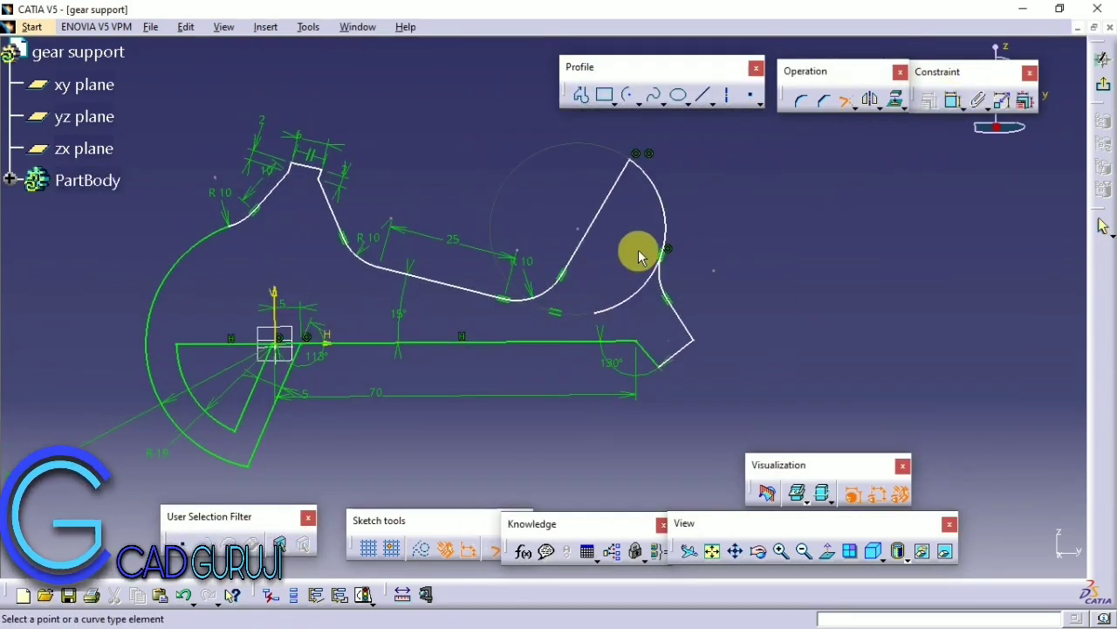
click(844, 109)
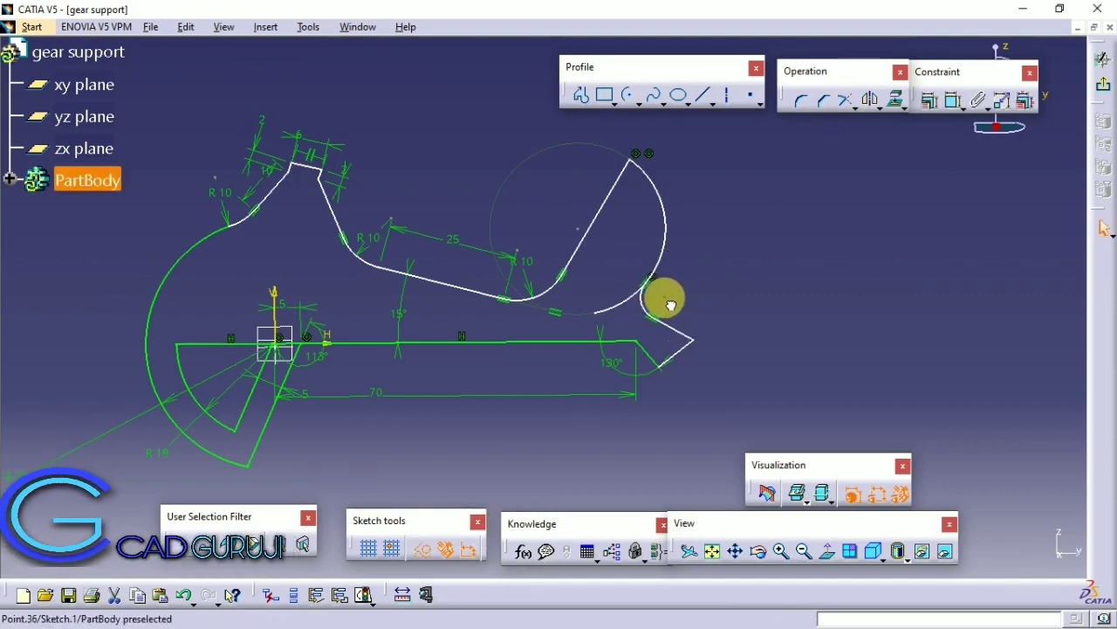
Step: Make the angled line perpendicular to its neighbour and the two arm lines parallel
click(952, 103)
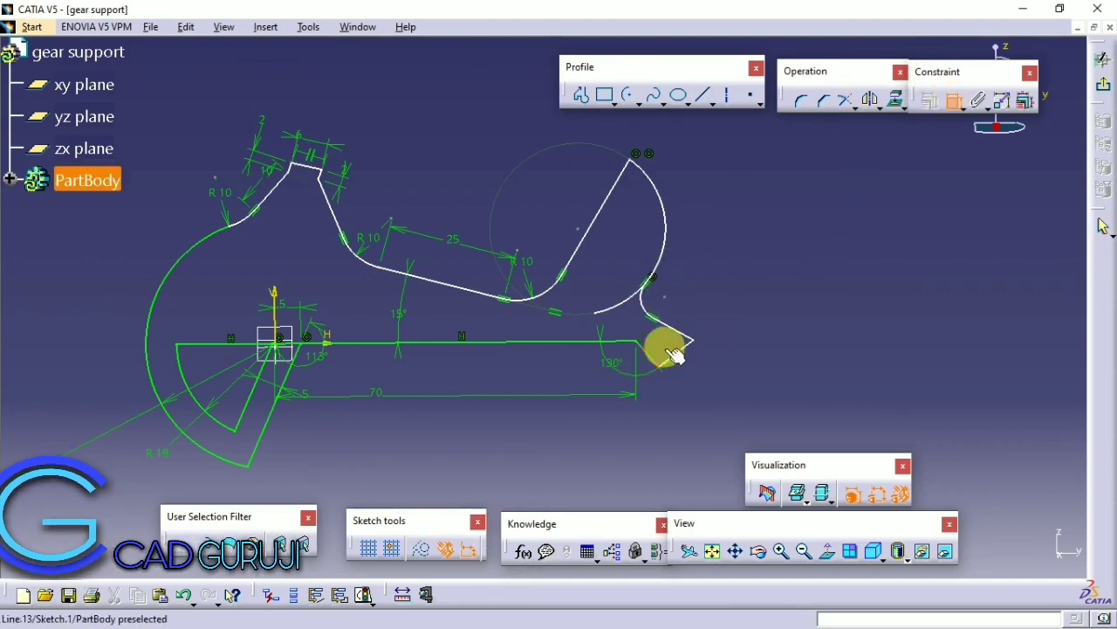
right_click(733, 252)
click(778, 337)
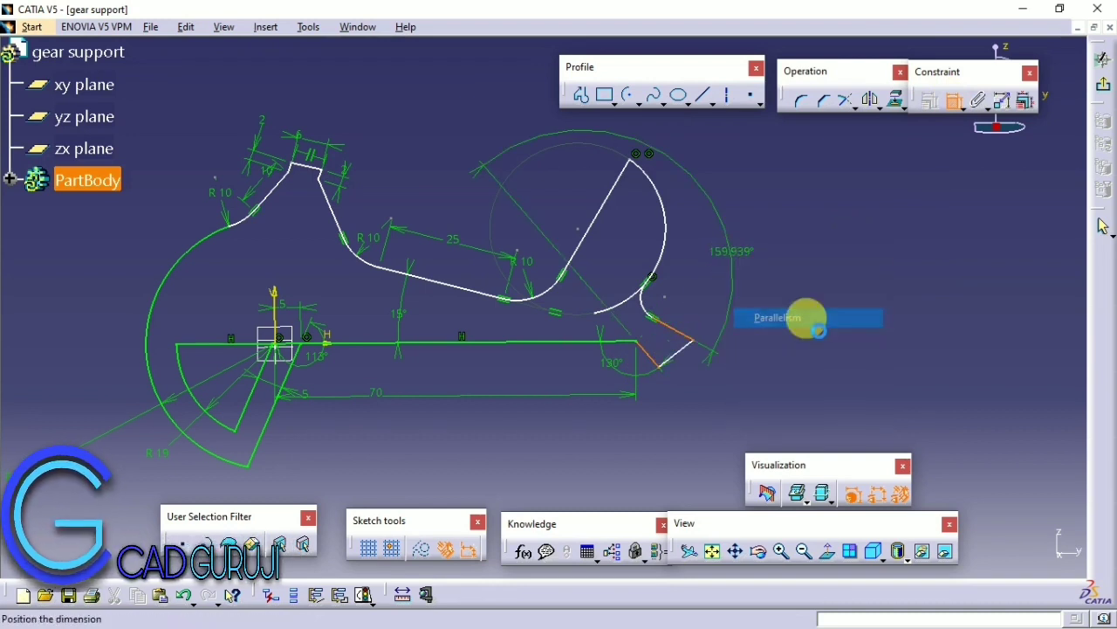
click(670, 363)
right_click(767, 274)
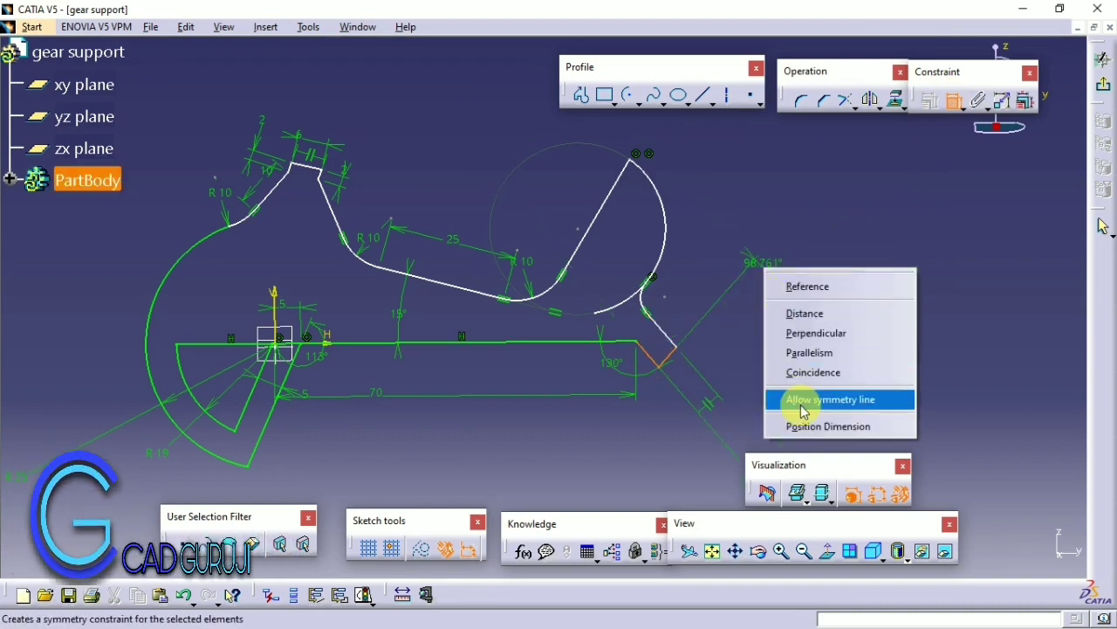
click(778, 352)
middle_drag(752, 325, 780, 154)
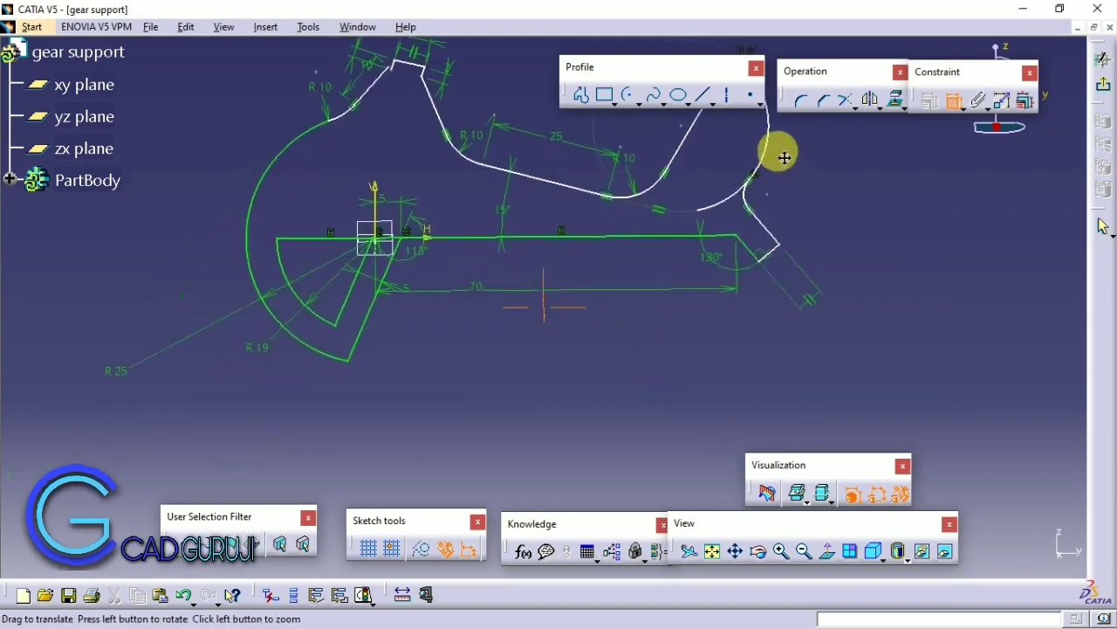
Step: Dimension the small arc to a radius of 10
click(741, 242)
middle_drag(781, 212, 712, 255)
click(710, 255)
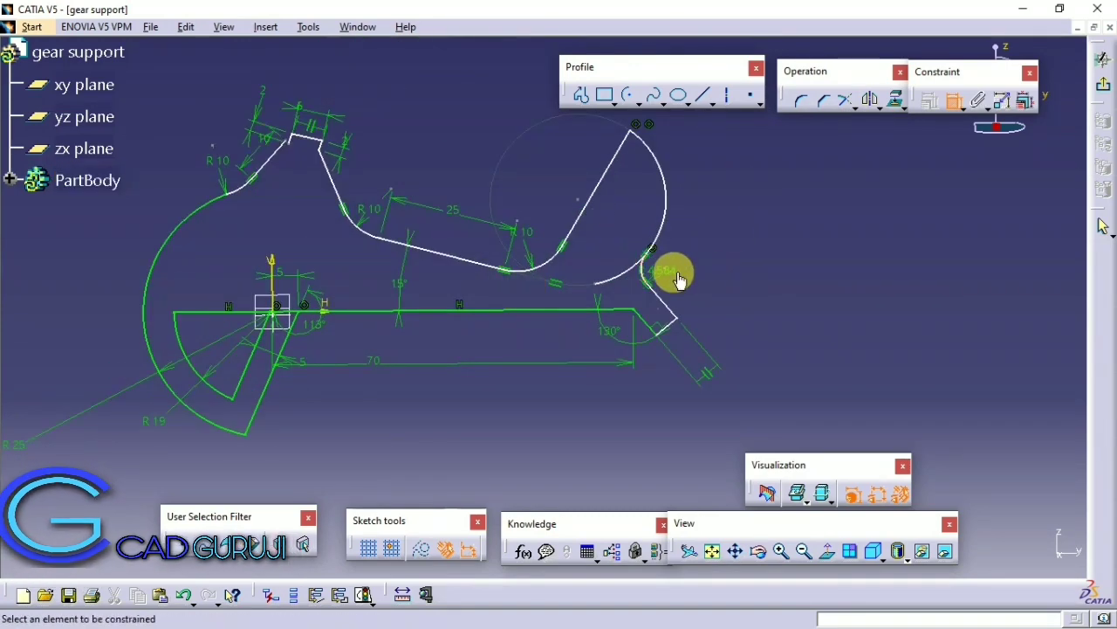
double_click(671, 267)
text(10)
key(Return)
scroll(629, 236, up, 2)
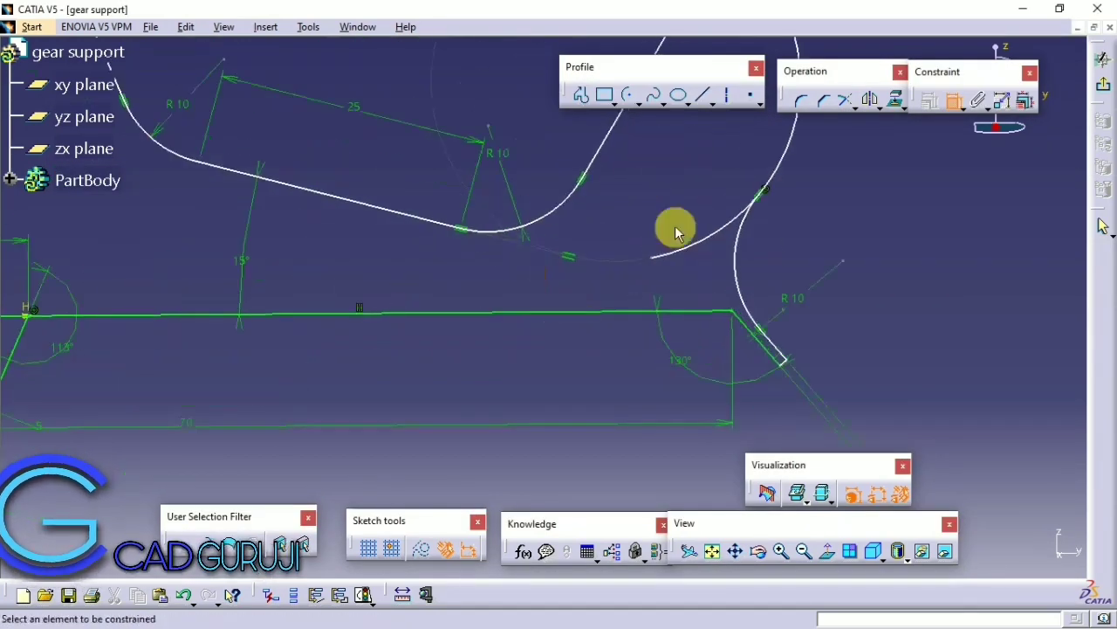
scroll(673, 229, up, 3)
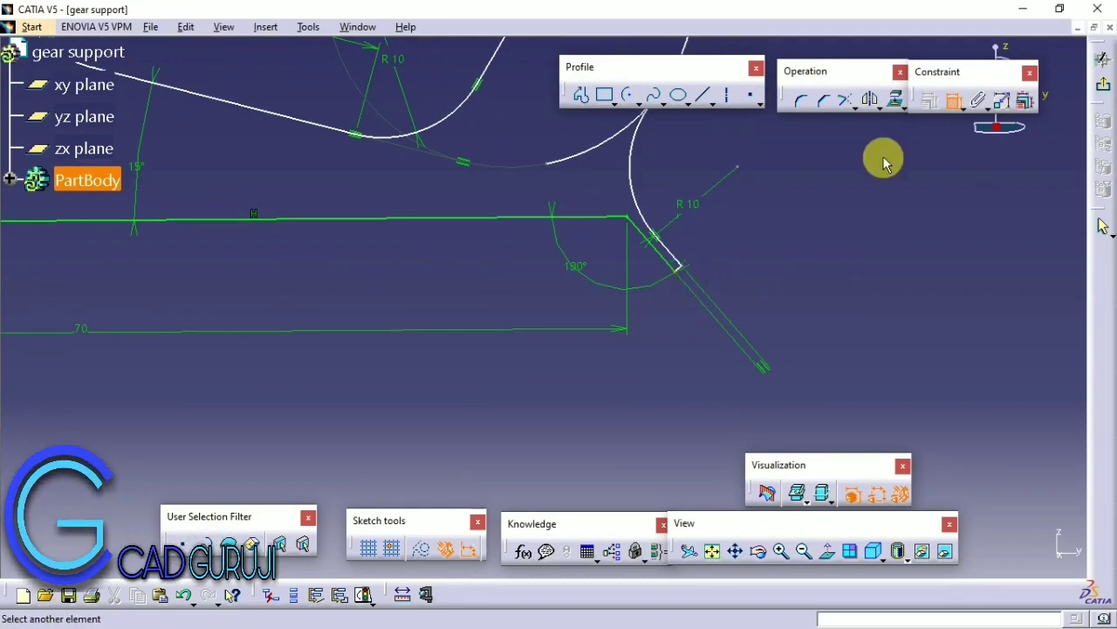
middle_drag(585, 255, 675, 353)
Step: Dimension the short slanted chamfer line to a length of 6
click(972, 109)
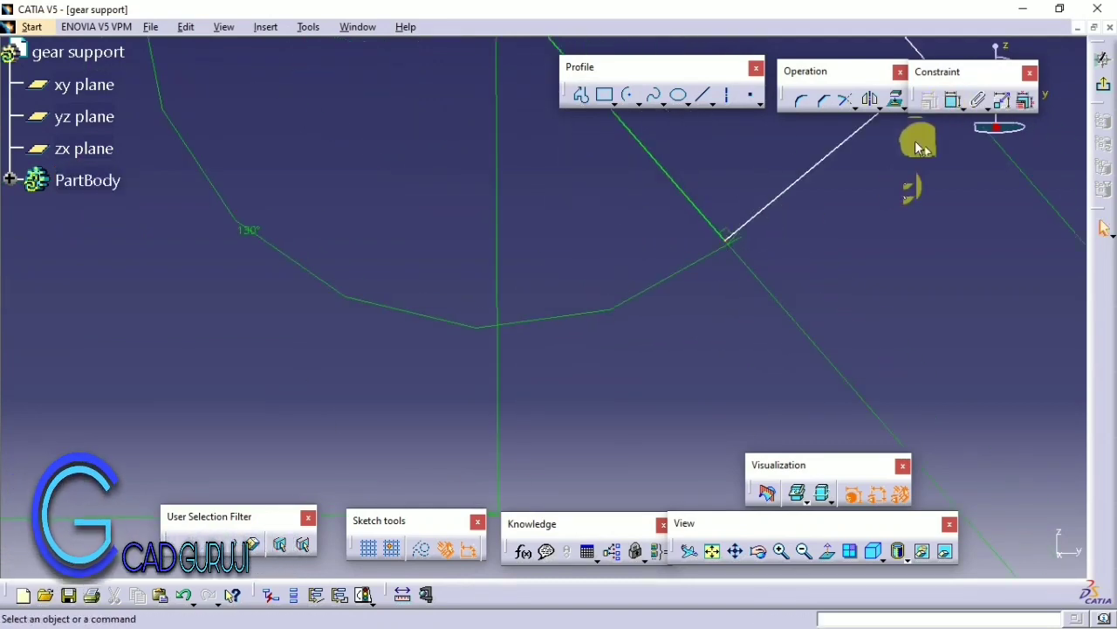
click(781, 192)
middle_drag(781, 192, 653, 317)
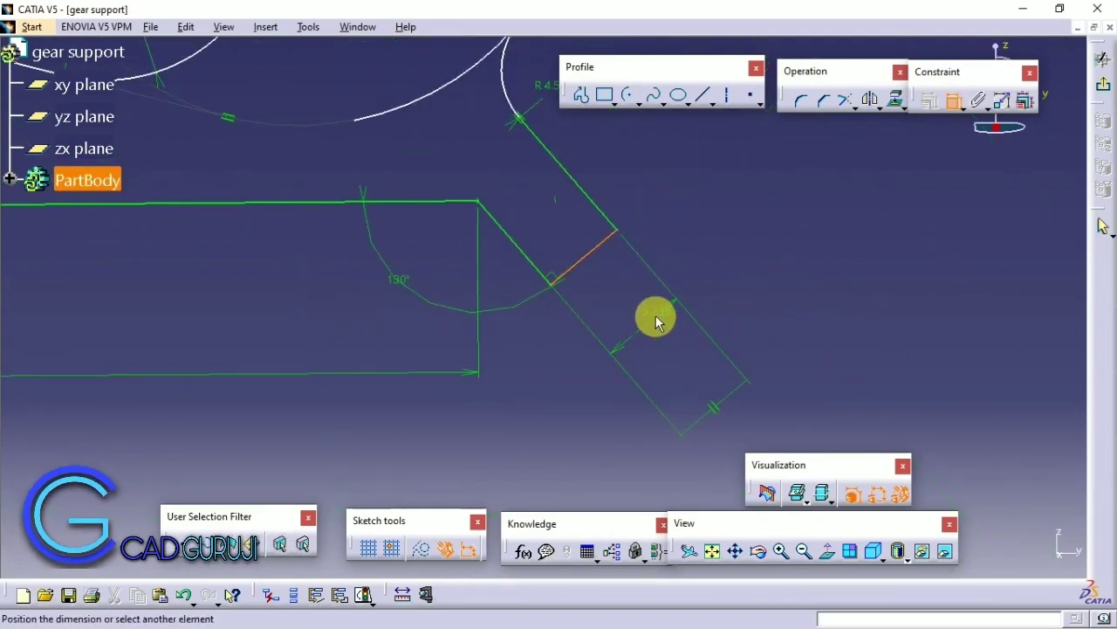
click(653, 317)
double_click(653, 312)
text(6)
key(Return)
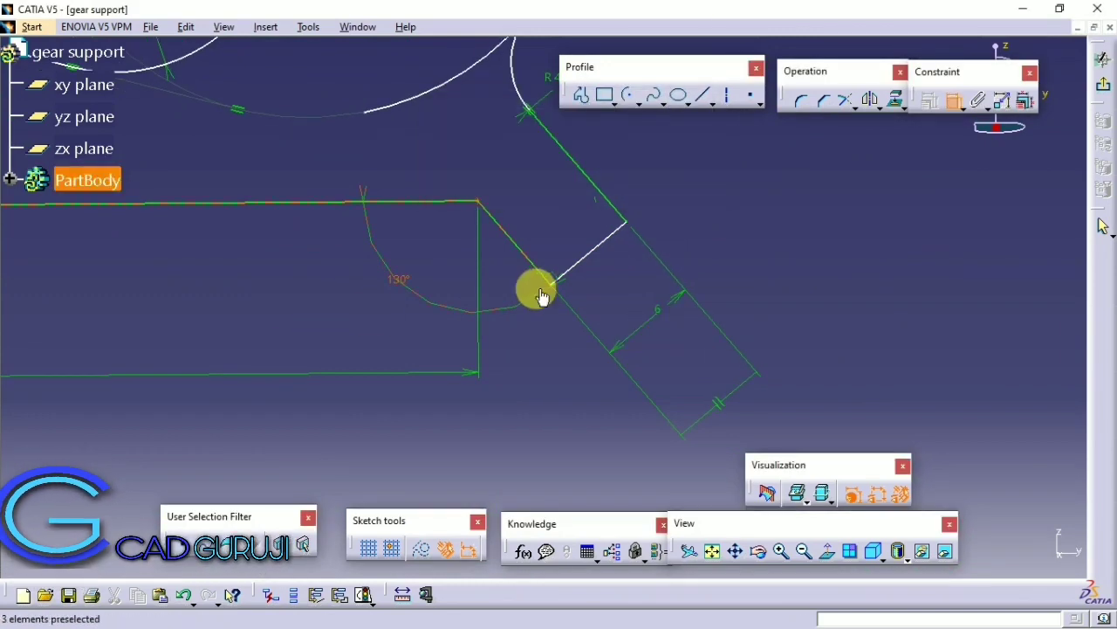
Step: Set the large end arc radius to 22 and shift its centre to the right
mouse_move(314, 354)
middle_down()
mouse_move(519, 300)
mouse_move(564, 252)
mouse_move(501, 324)
mouse_move(613, 247)
mouse_move(646, 78)
mouse_move(603, 232)
mouse_move(649, 250)
middle_up()
double_click(622, 220)
text(22)
key(Return)
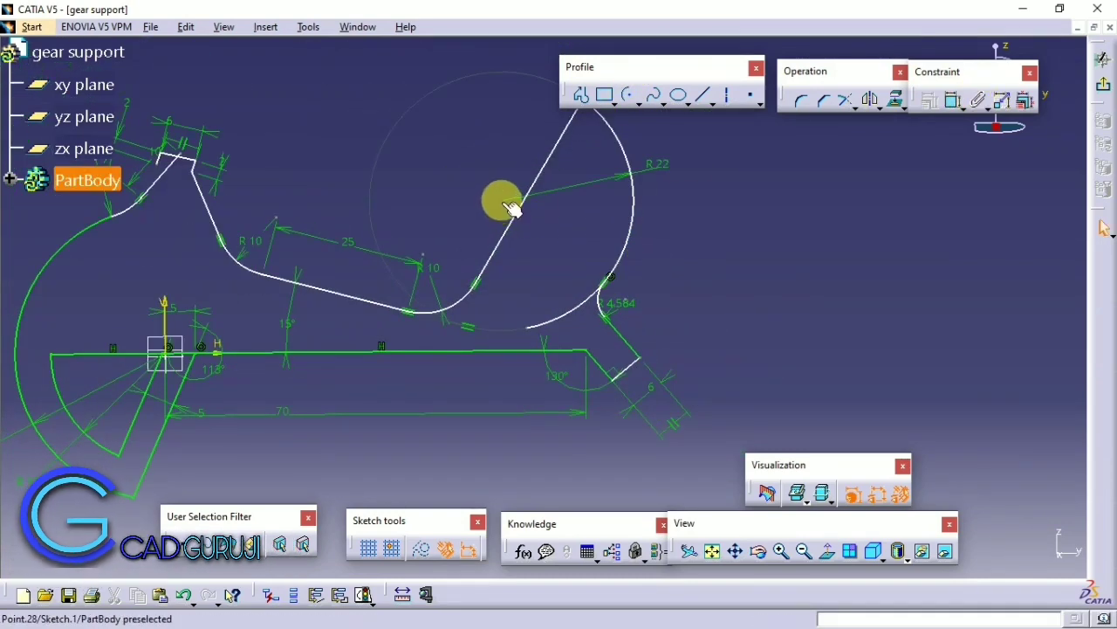
drag(502, 201, 536, 212)
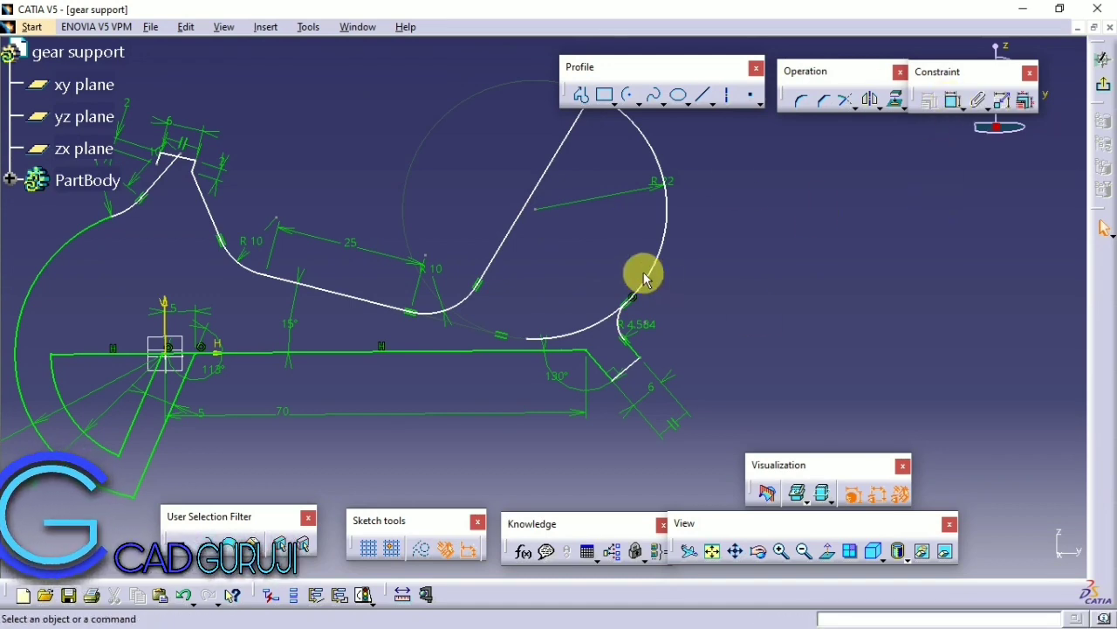
Step: Remove the constraint at the R22 arc's lower end, nudge its centre, and trim the arc
right_click(503, 334)
click(536, 554)
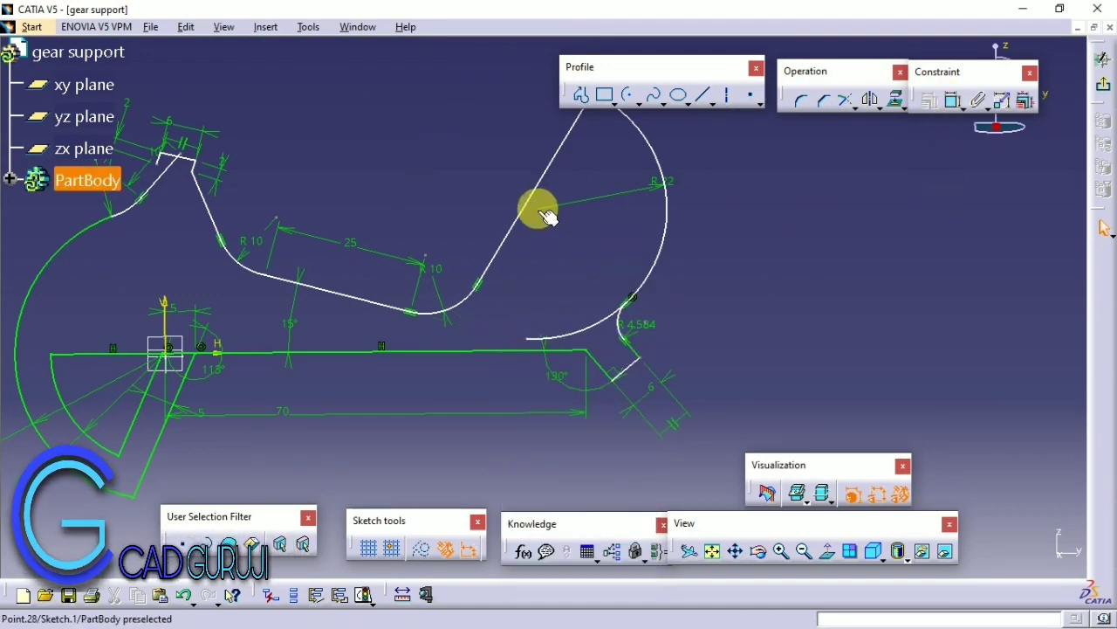
drag(539, 210, 548, 214)
middle_drag(631, 238, 581, 217)
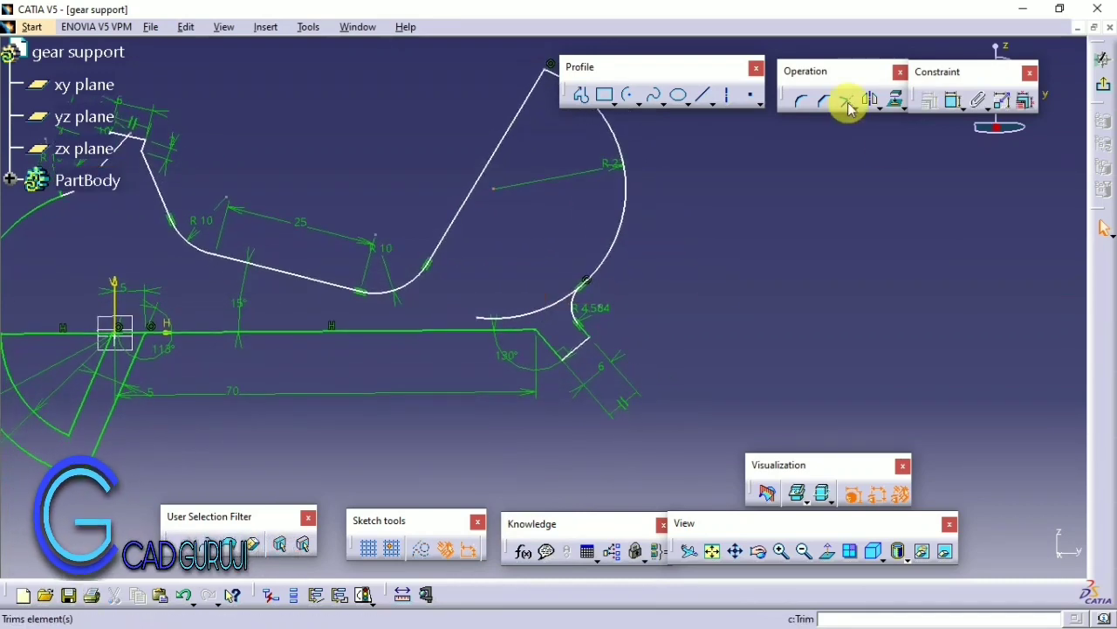
click(582, 302)
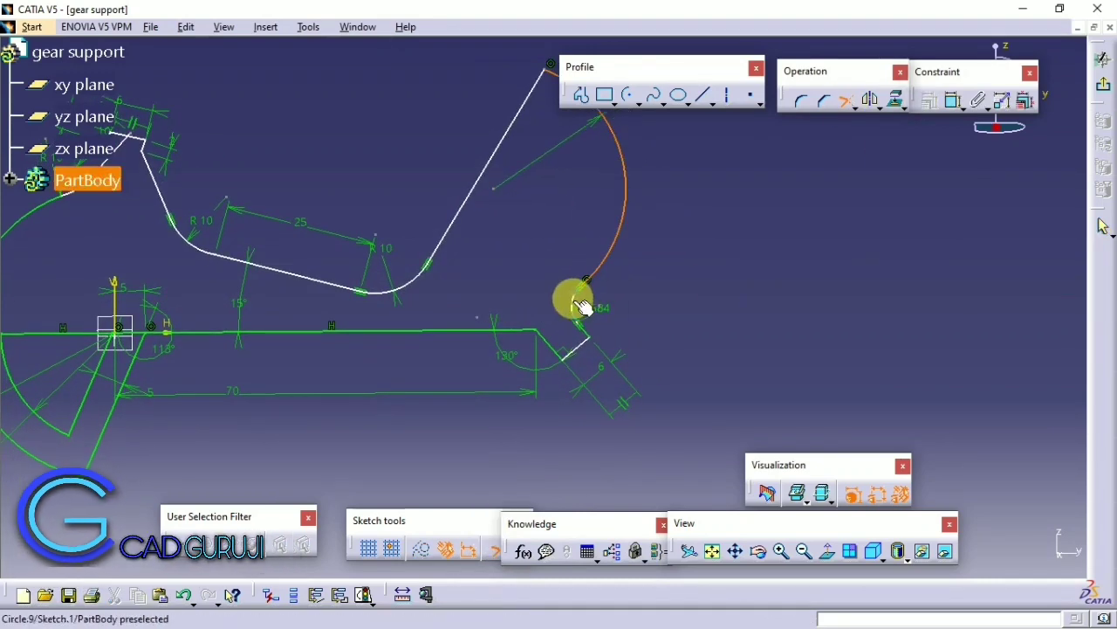
middle_drag(687, 212, 655, 157)
Step: Draw an inner arc inside the R22 arc and close it with a straight line
click(627, 94)
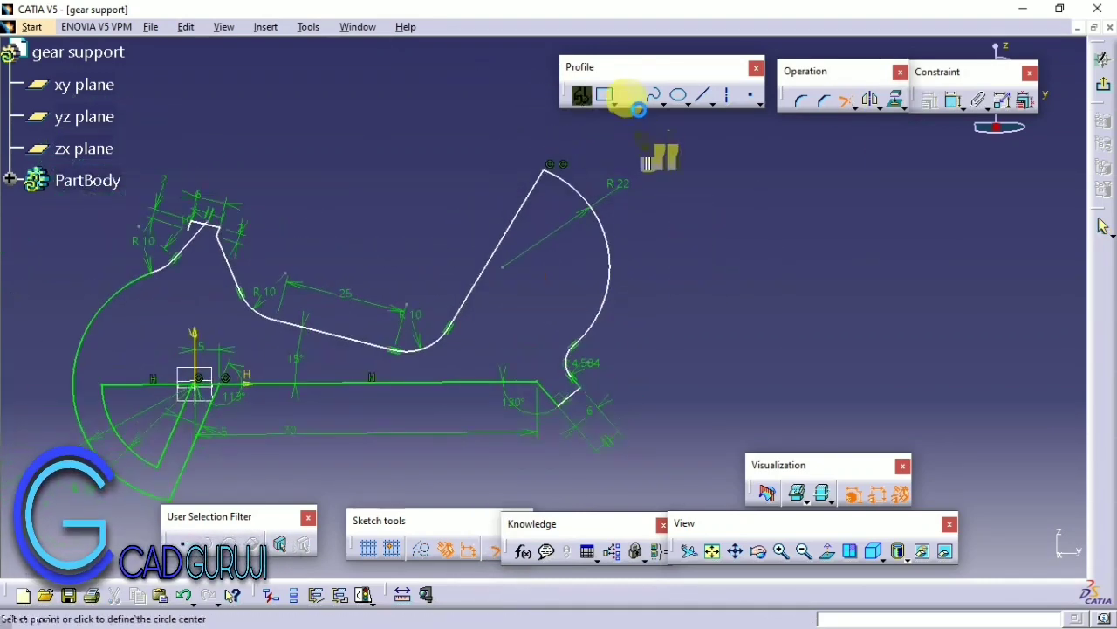
click(503, 266)
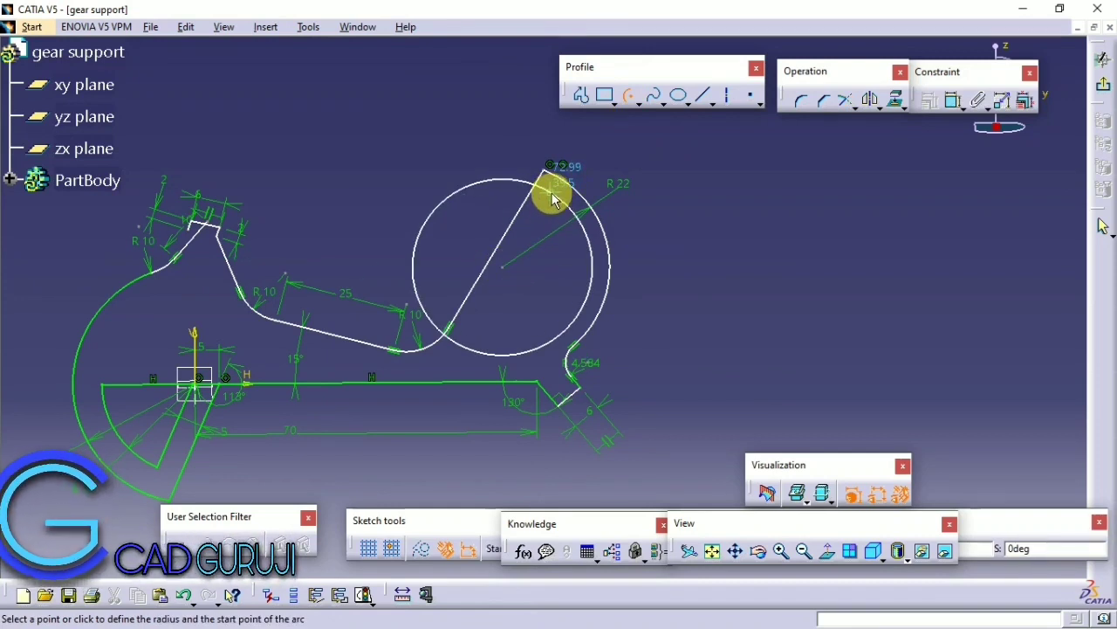
click(465, 335)
click(704, 94)
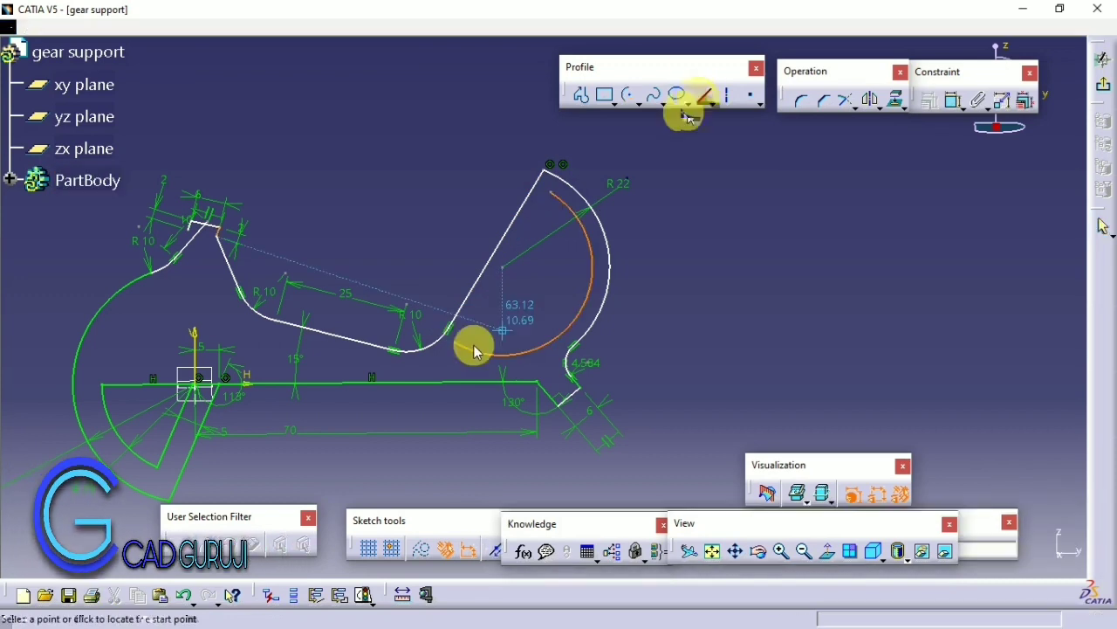
click(457, 343)
click(550, 190)
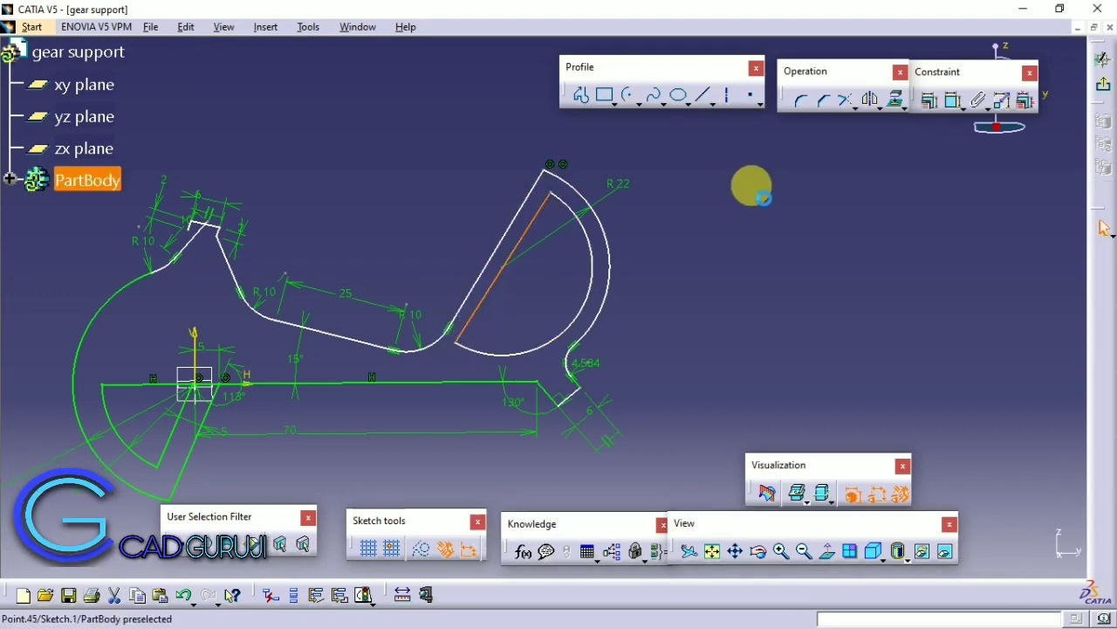
click(536, 215)
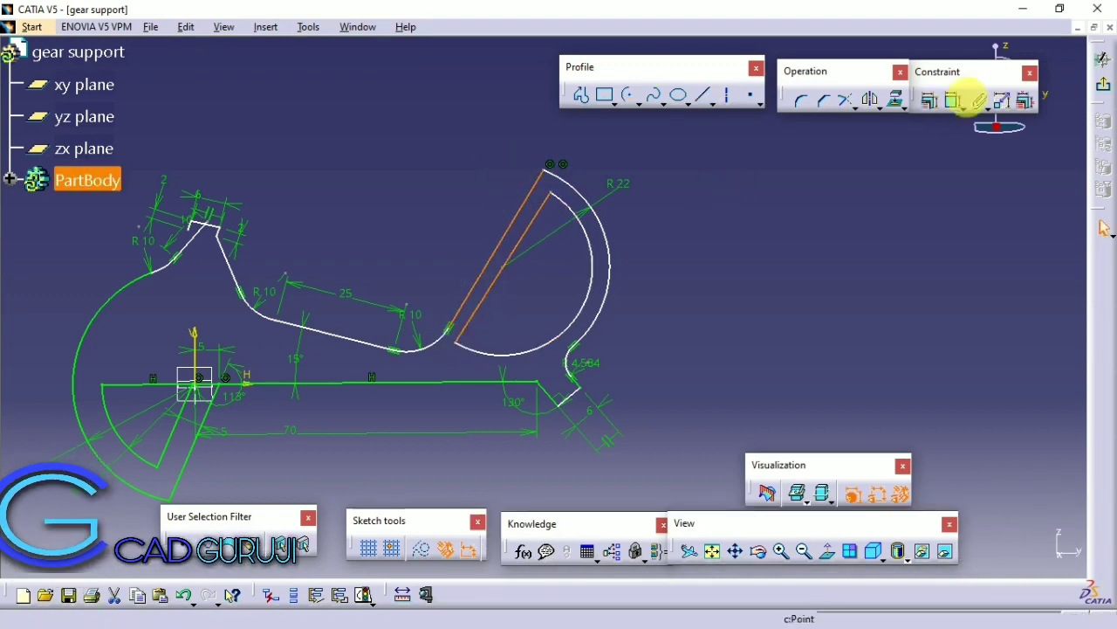
Step: Make the cutout's straight edge parallel to the slanted outer edge
click(953, 99)
right_click(417, 183)
click(478, 273)
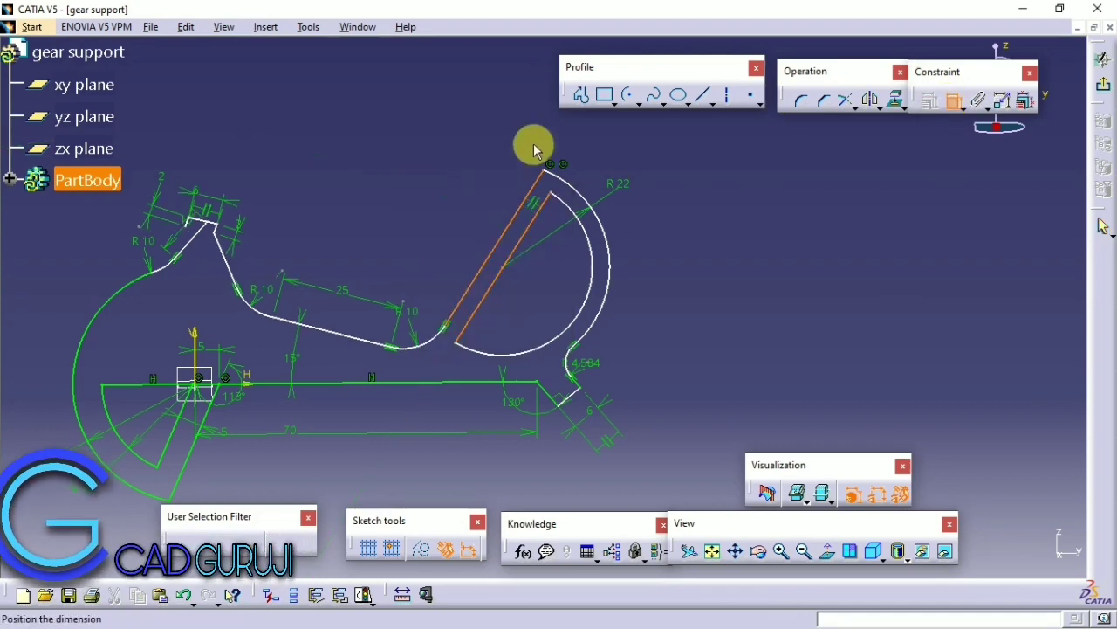
Step: Rejoin the top notch corner point to its line with a Coincidence constraint
mouse_move(553, 134)
middle_down()
mouse_move(604, 200)
mouse_move(414, 284)
mouse_move(516, 200)
middle_up()
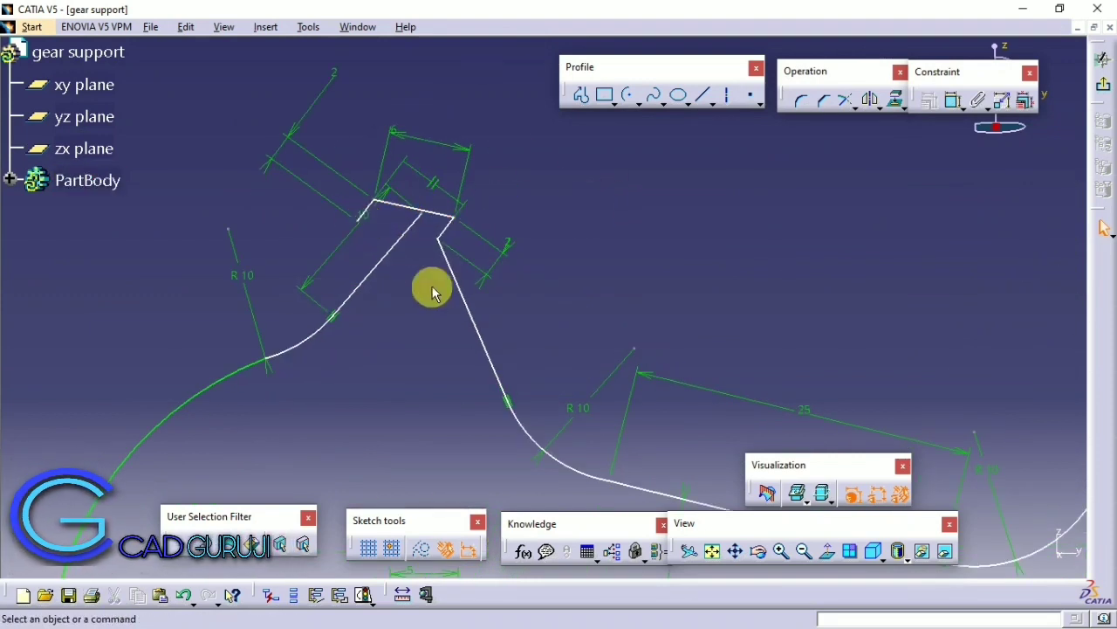
drag(359, 221, 374, 218)
click(666, 173)
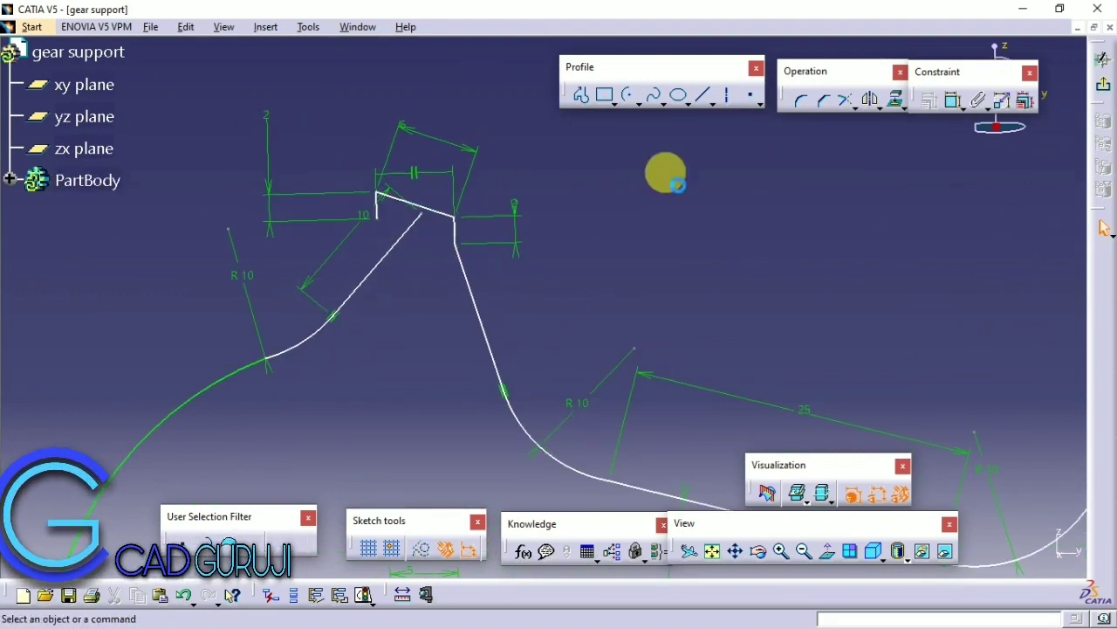
right_click(451, 160)
click(511, 251)
mouse_move(509, 252)
middle_down()
mouse_move(517, 220)
mouse_move(930, 125)
middle_up()
click(931, 104)
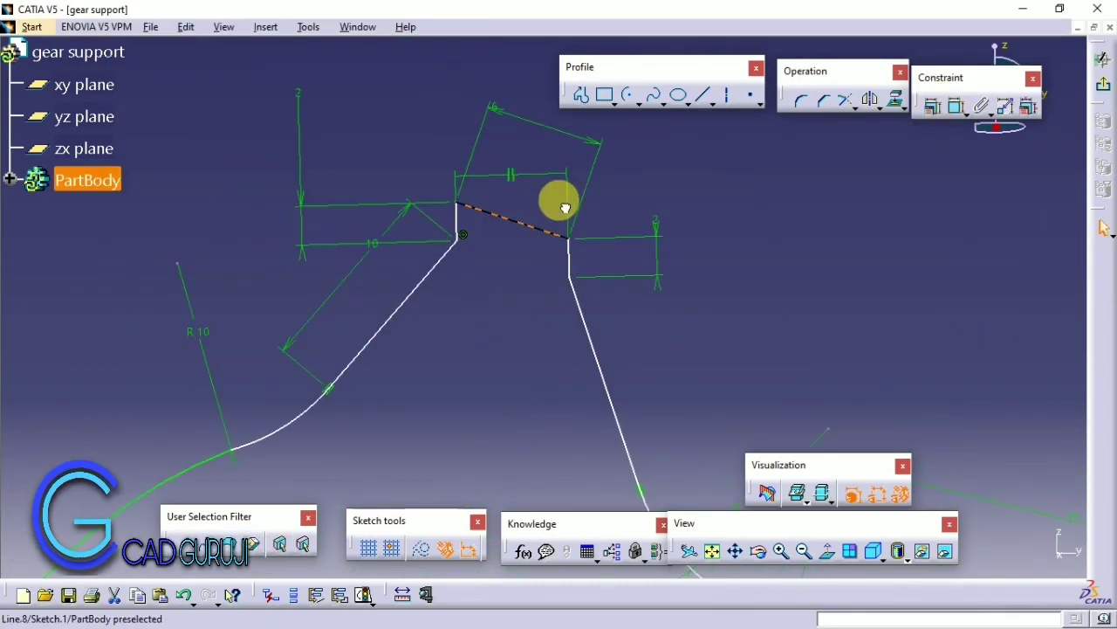
mouse_move(456, 204)
middle_down()
mouse_move(489, 286)
mouse_move(638, 281)
mouse_move(498, 257)
middle_up()
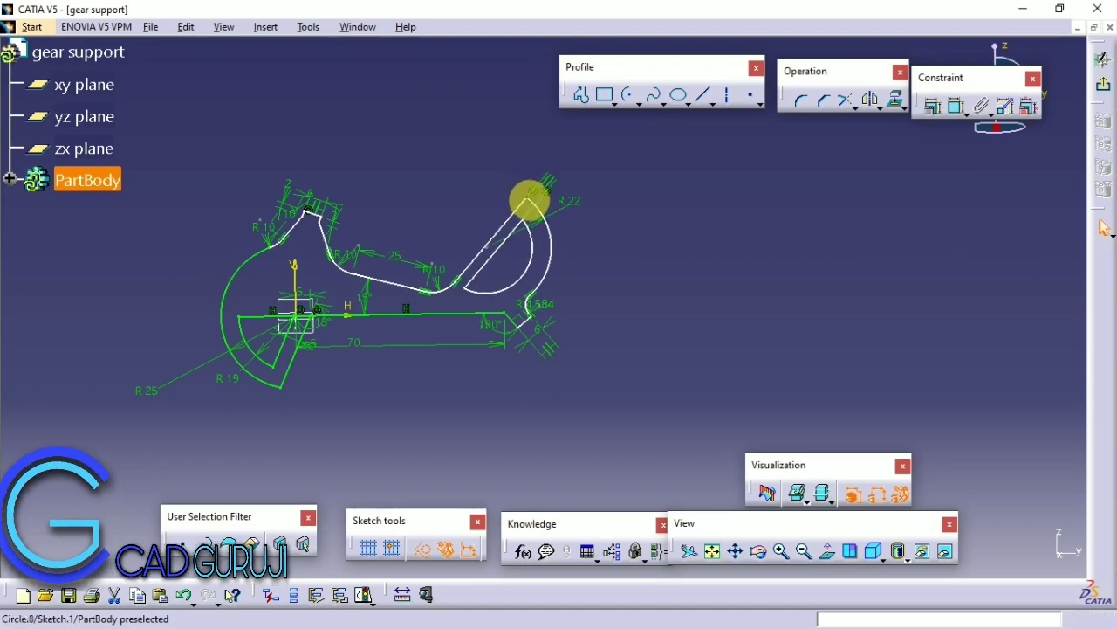
Step: Set the cutout's inner arc to R16 and the parallel-edge gap to 4
middle_drag(594, 244, 602, 180)
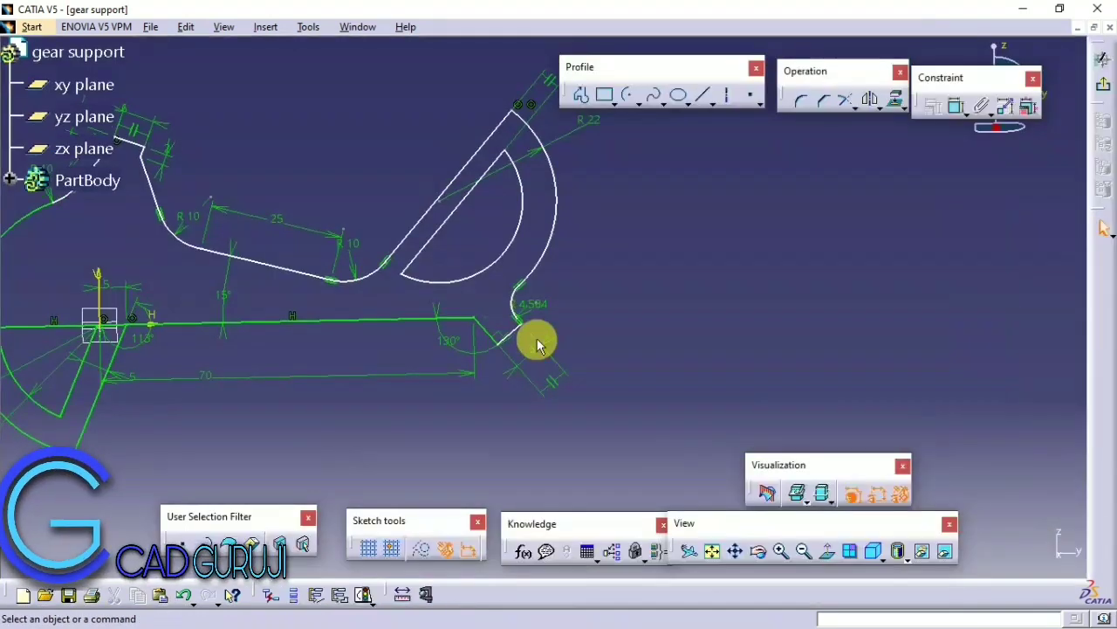
middle_drag(530, 342, 663, 439)
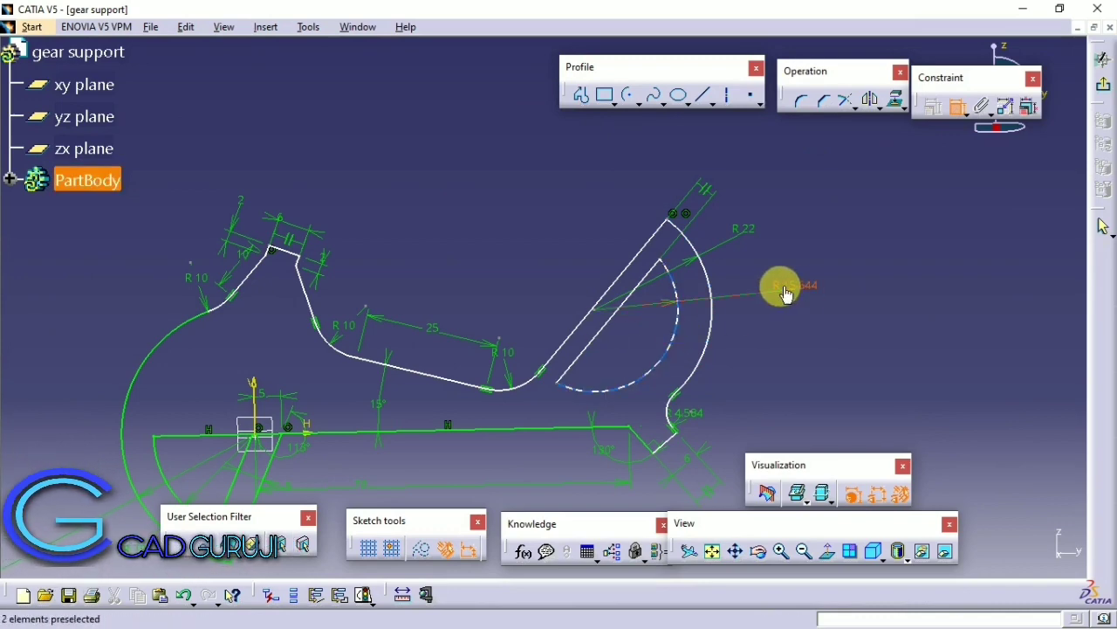
double_click(812, 293)
text(16)
key(Return)
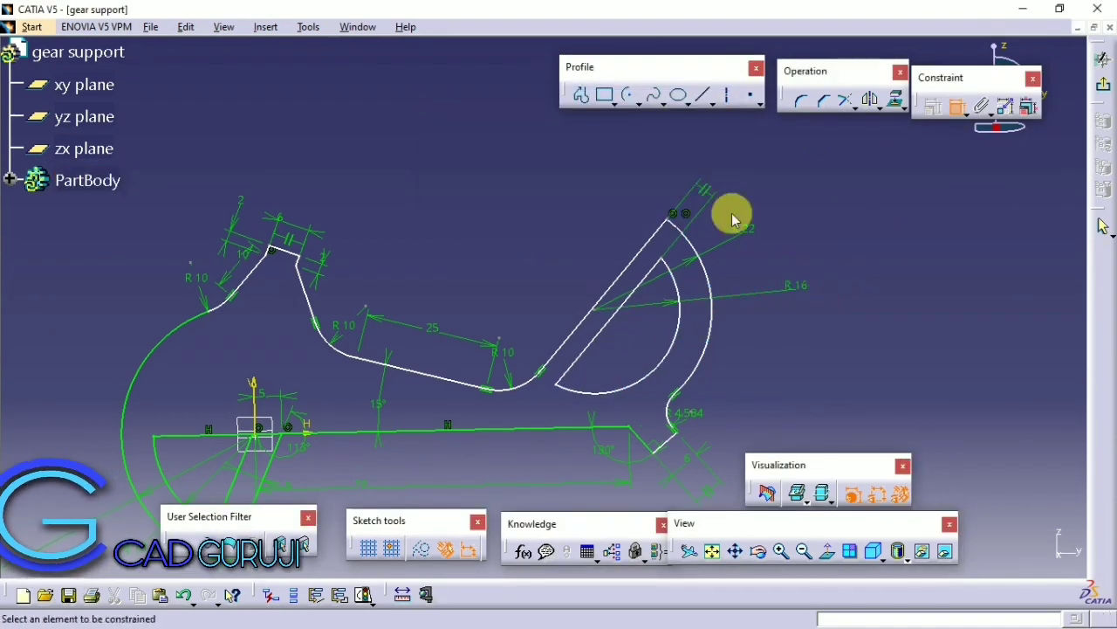
double_click(759, 199)
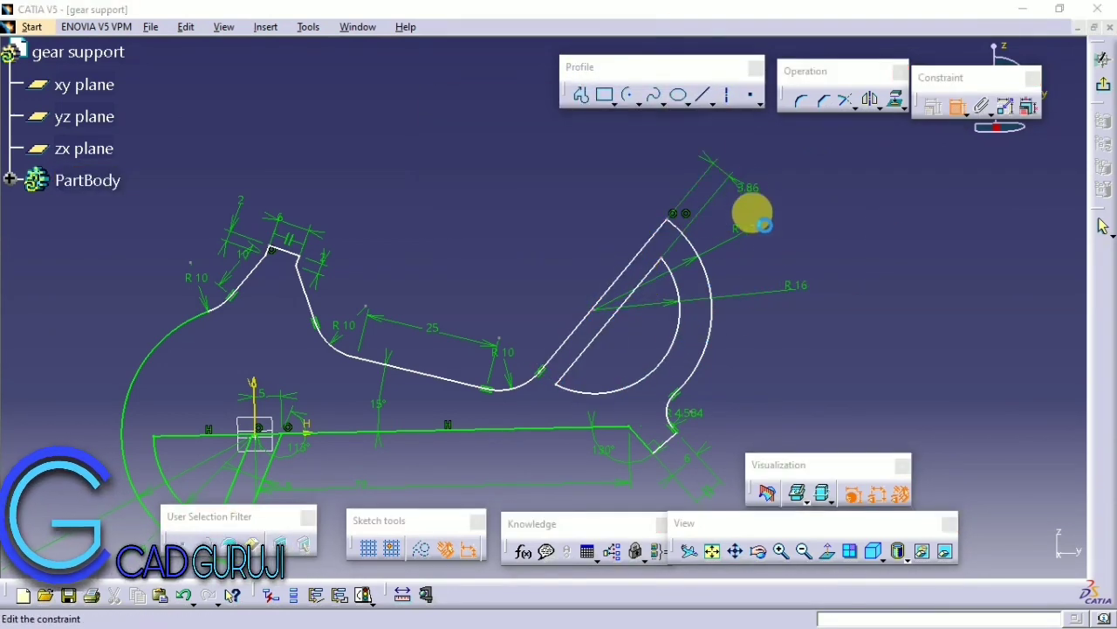
text(3)
key(Return)
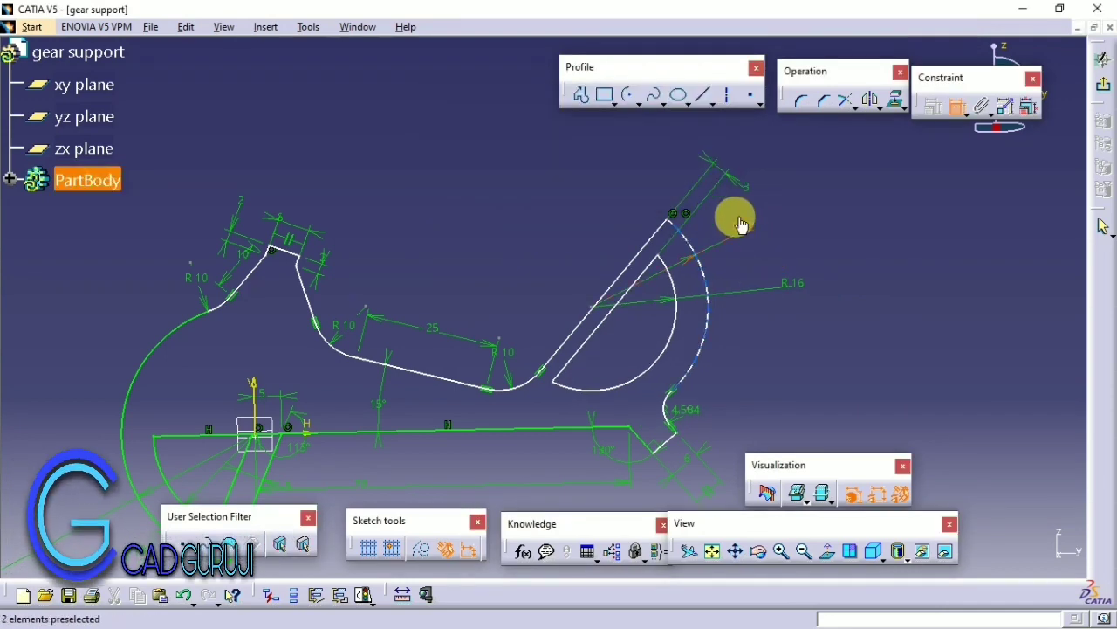
double_click(742, 183)
text(4)
key(Return)
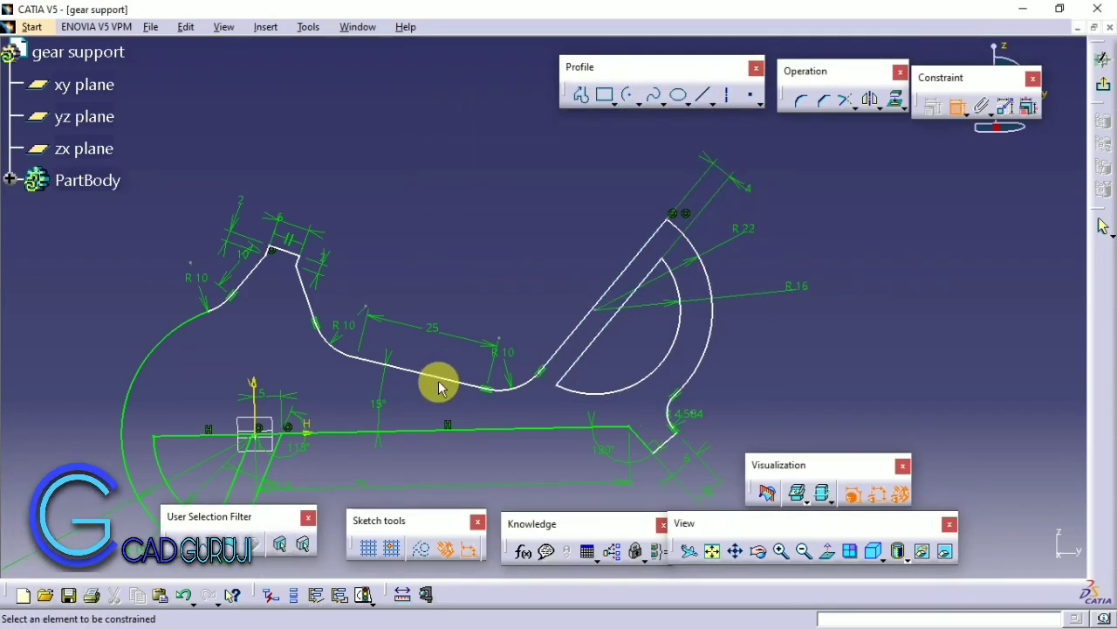
Step: Add a 115° angle dimension to the profile
click(515, 262)
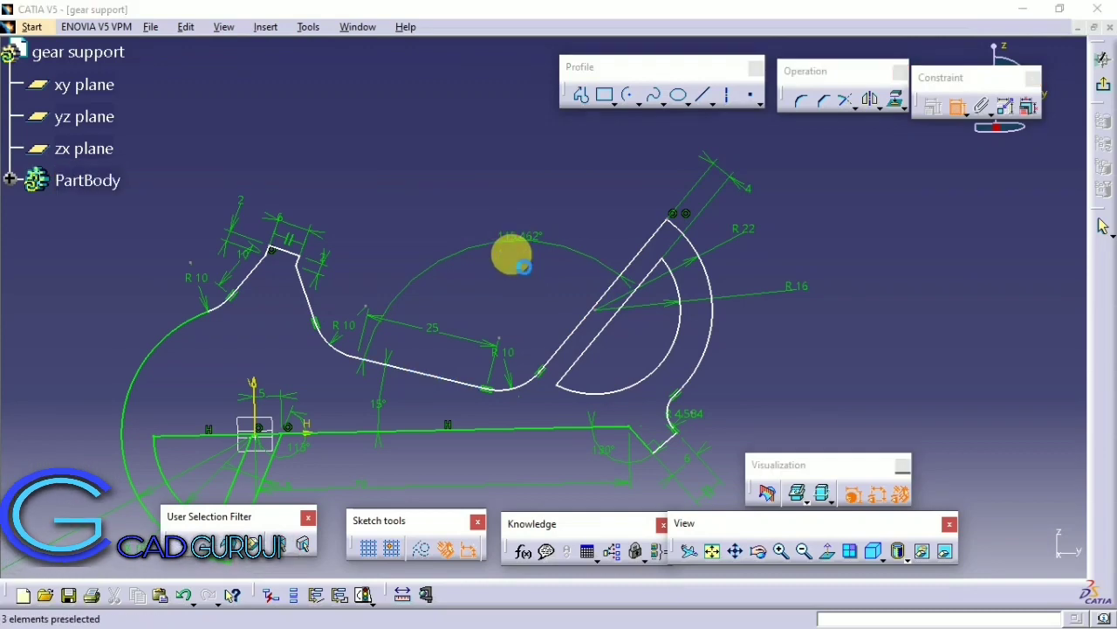
double_click(515, 243)
text(115)
key(Return)
mouse_move(481, 282)
middle_down()
mouse_move(481, 341)
mouse_move(716, 163)
middle_up()
click(1103, 86)
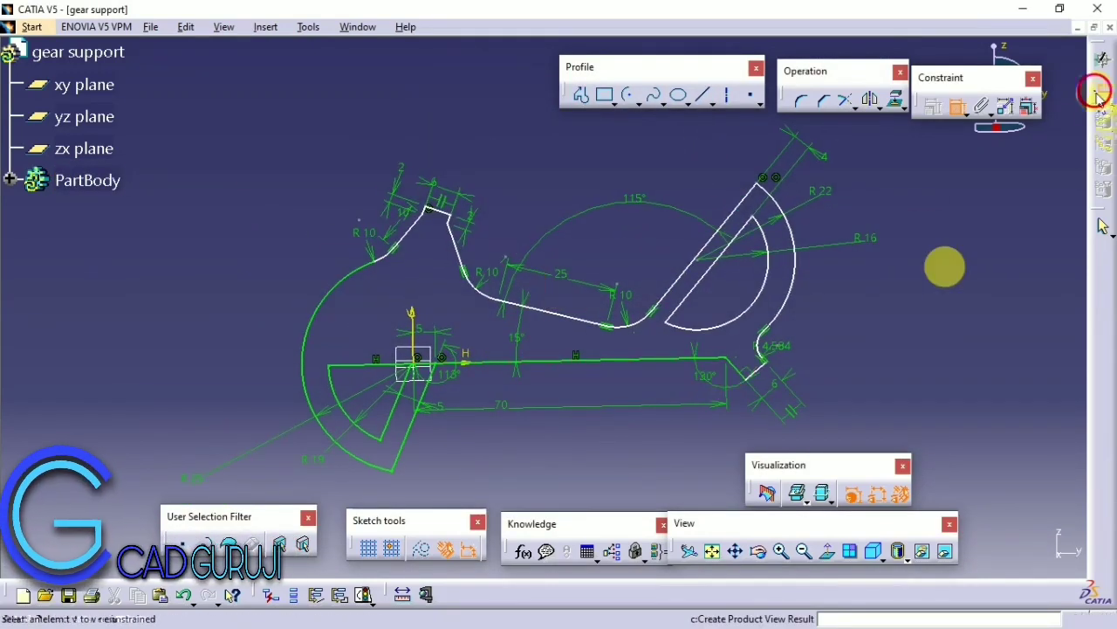
click(410, 102)
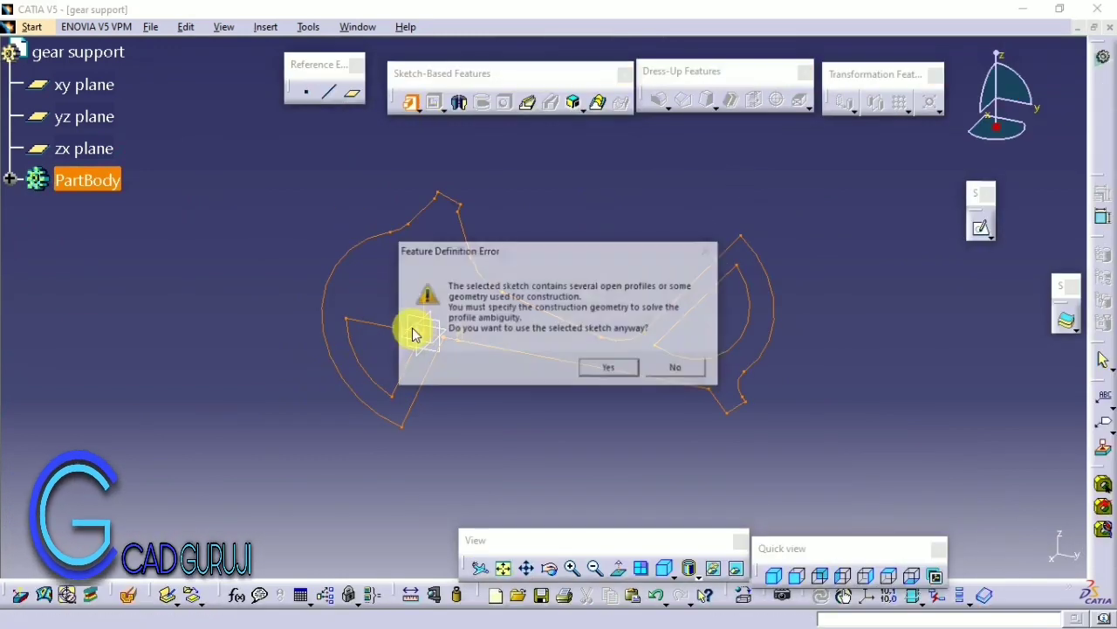
click(616, 373)
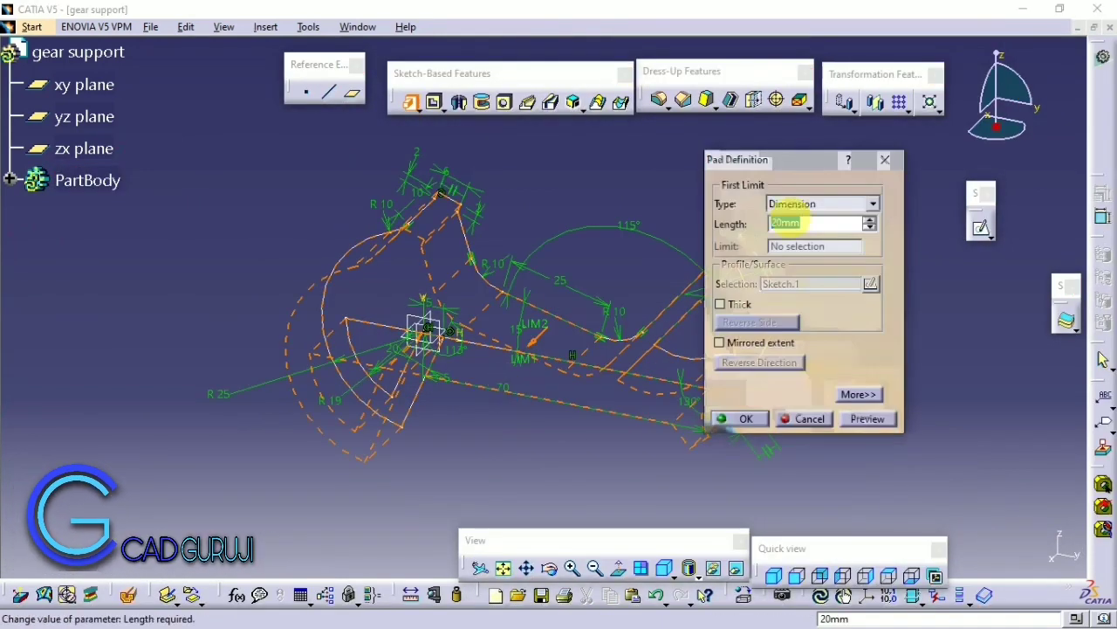
click(865, 416)
mouse_move(391, 399)
middle_down()
mouse_move(467, 310)
mouse_move(498, 239)
mouse_move(332, 289)
mouse_move(504, 200)
mouse_move(532, 274)
mouse_move(419, 287)
mouse_move(491, 227)
mouse_move(573, 424)
mouse_move(913, 310)
mouse_move(608, 270)
mouse_move(536, 305)
middle_up()
double_click(422, 287)
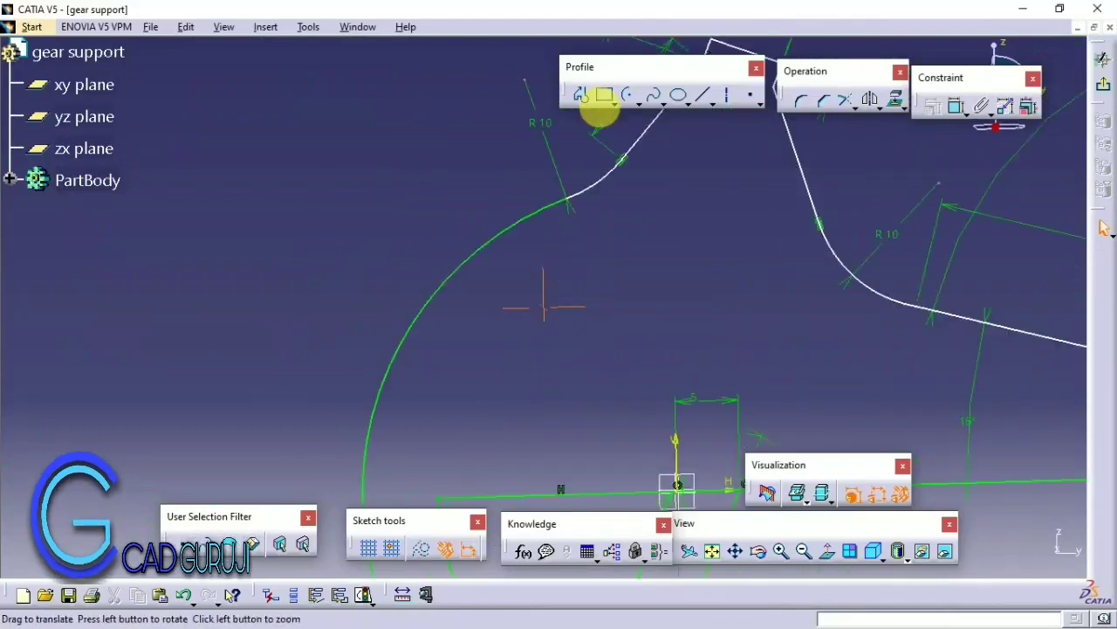
click(851, 106)
click(923, 119)
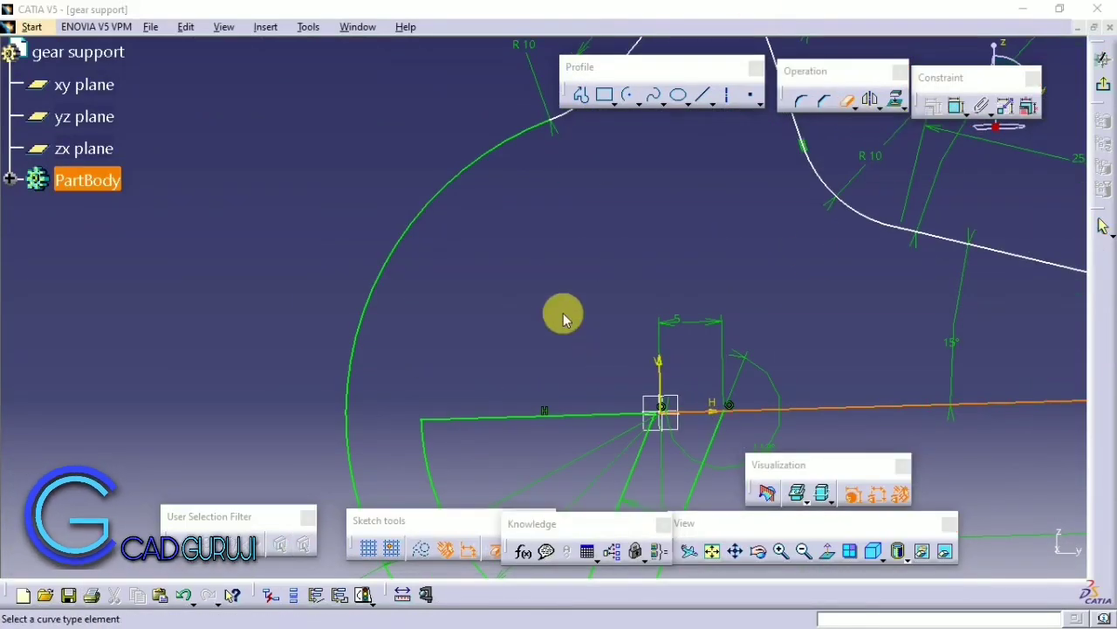
Step: Trim the leftover horizontal line piece and draw an R 6 arc around the wedge centre
click(575, 340)
click(581, 354)
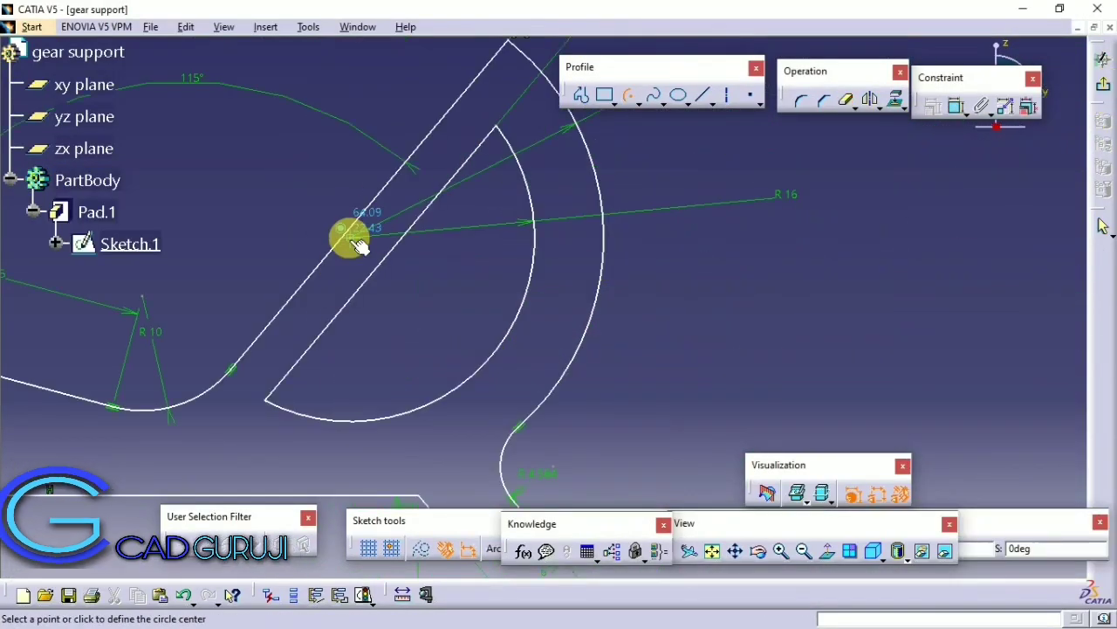
click(349, 236)
click(629, 96)
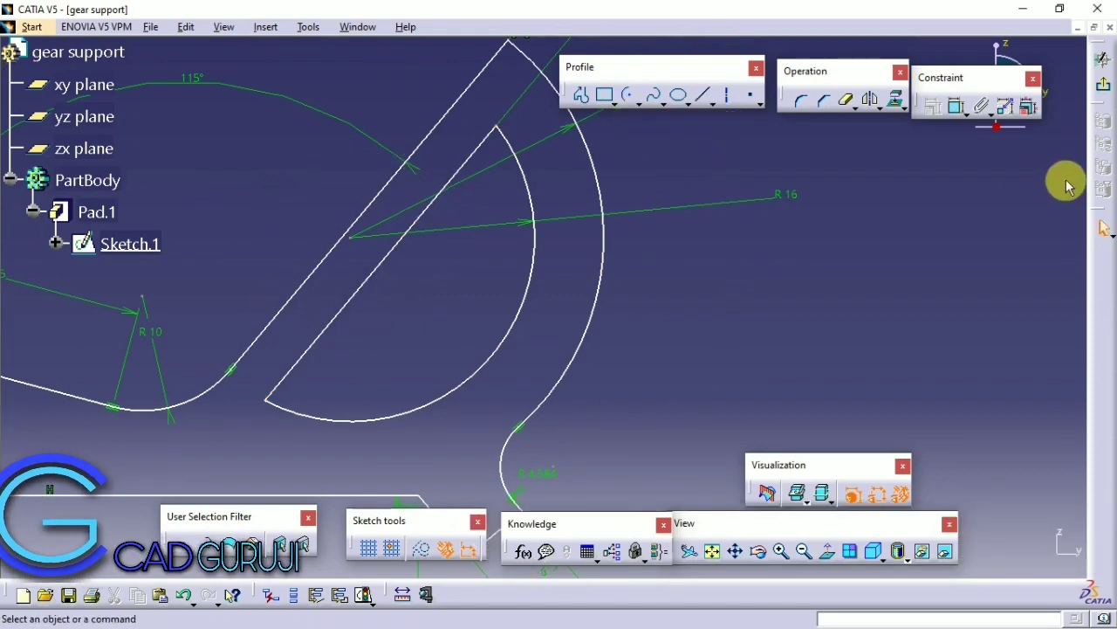
click(631, 99)
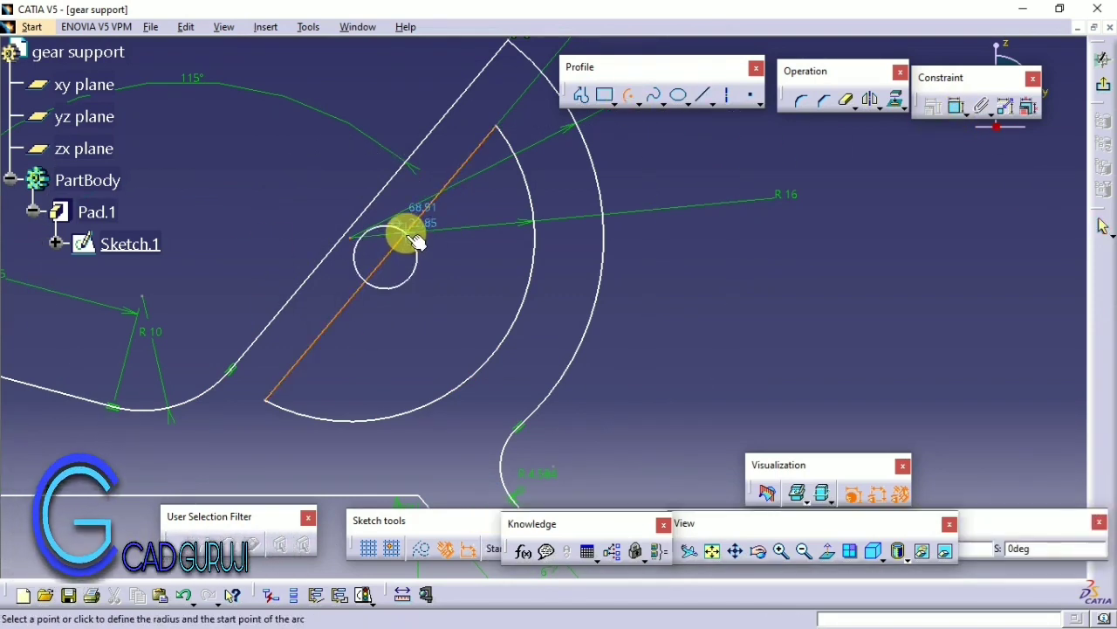
click(415, 242)
click(370, 278)
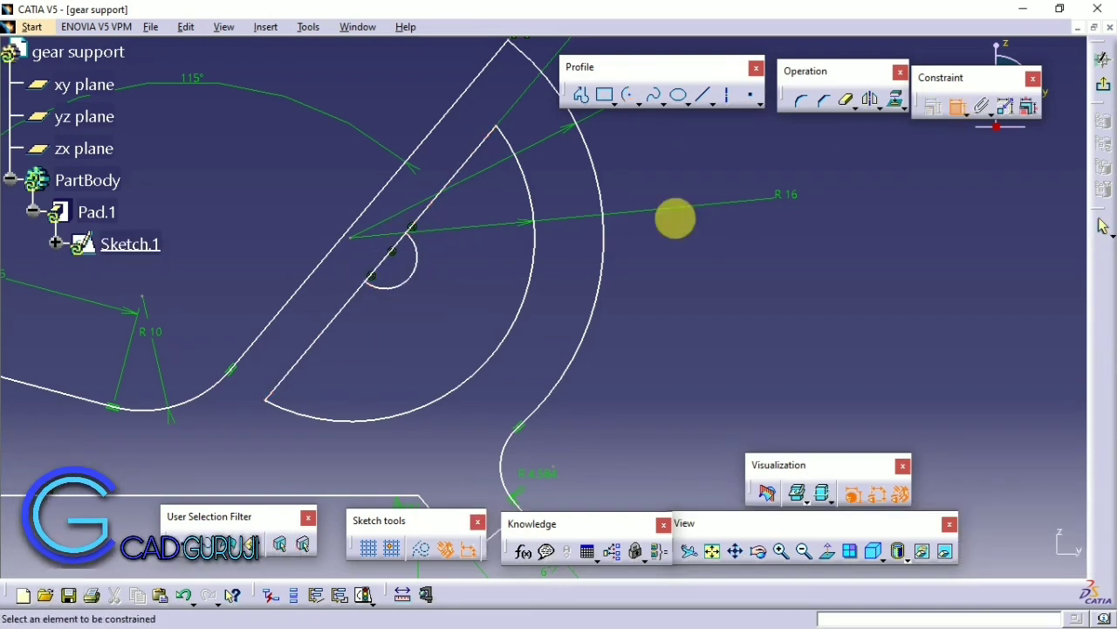
click(501, 127)
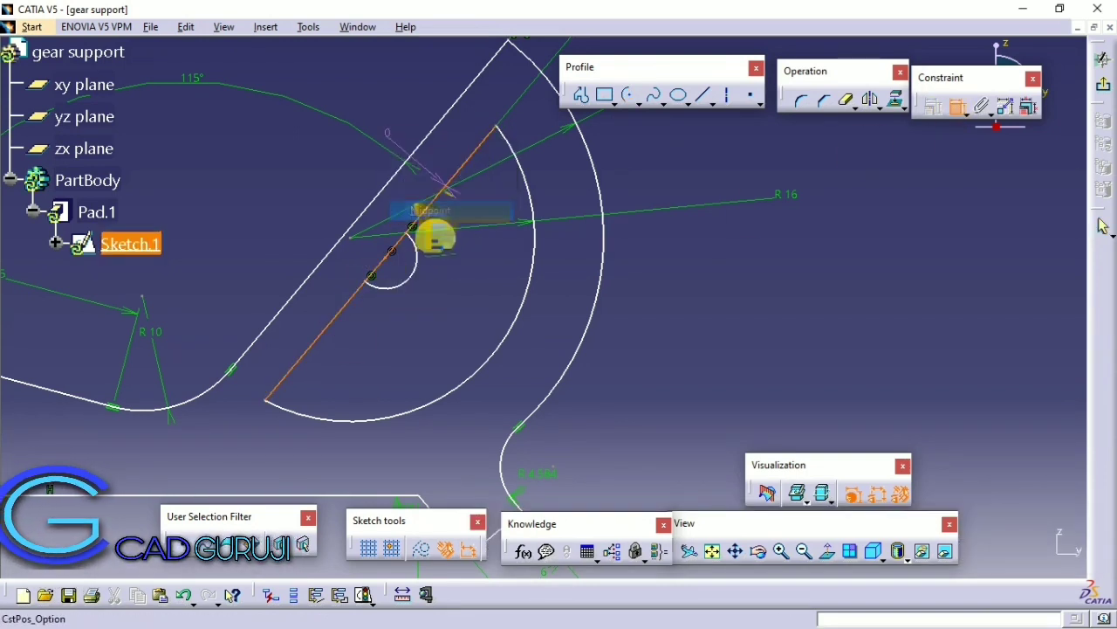
click(404, 281)
click(472, 291)
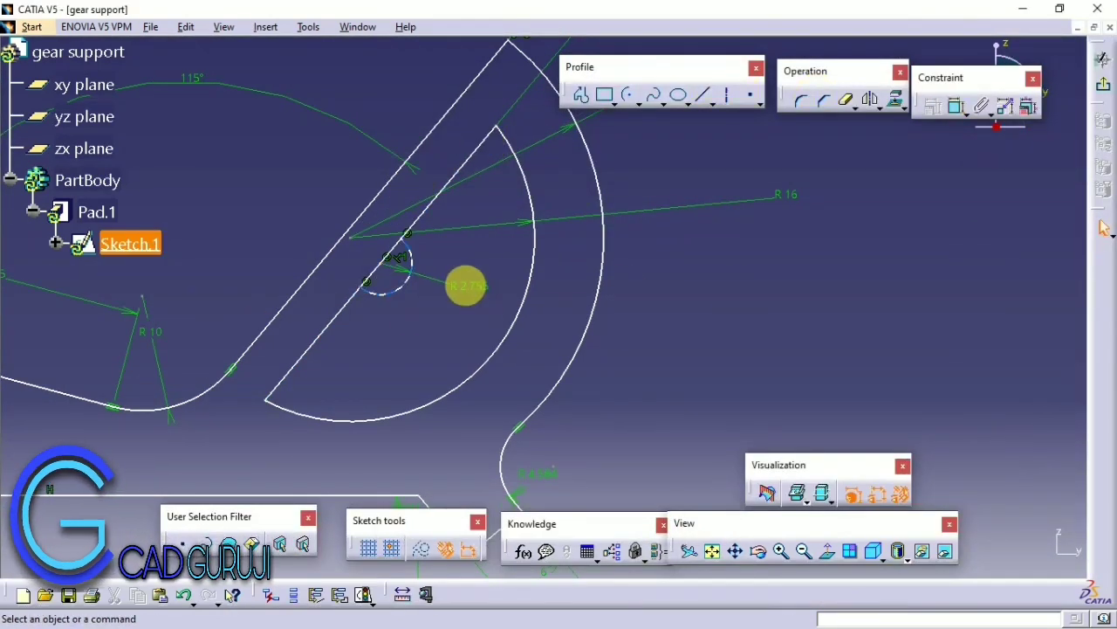
double_click(467, 285)
key(Return)
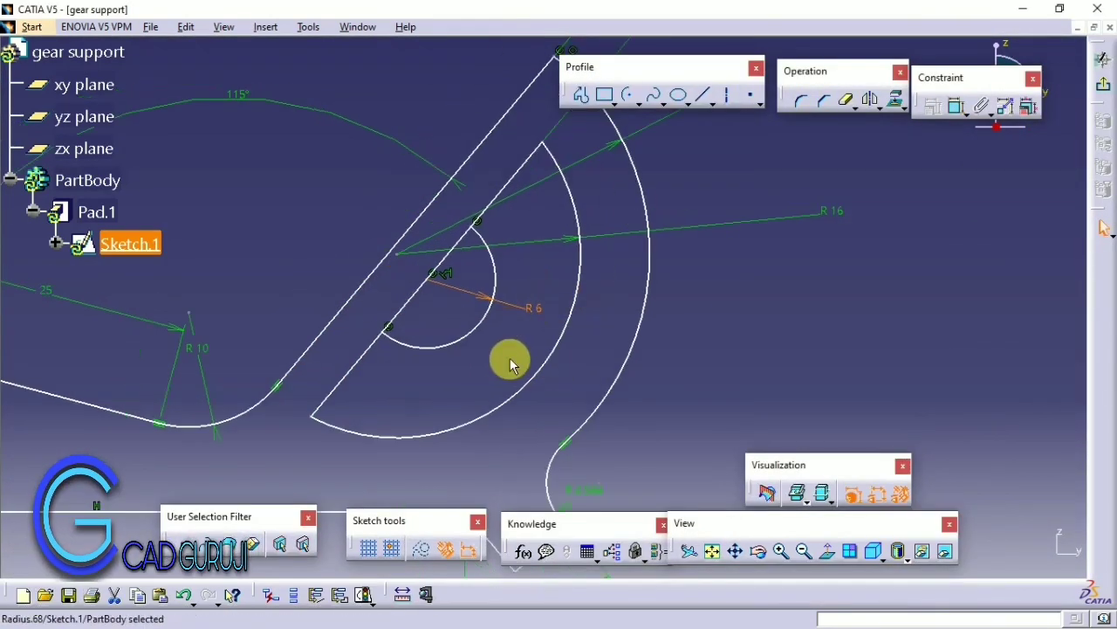
Step: Draw a 5 mm diameter circle centred on the arc's centre point
click(634, 109)
click(648, 113)
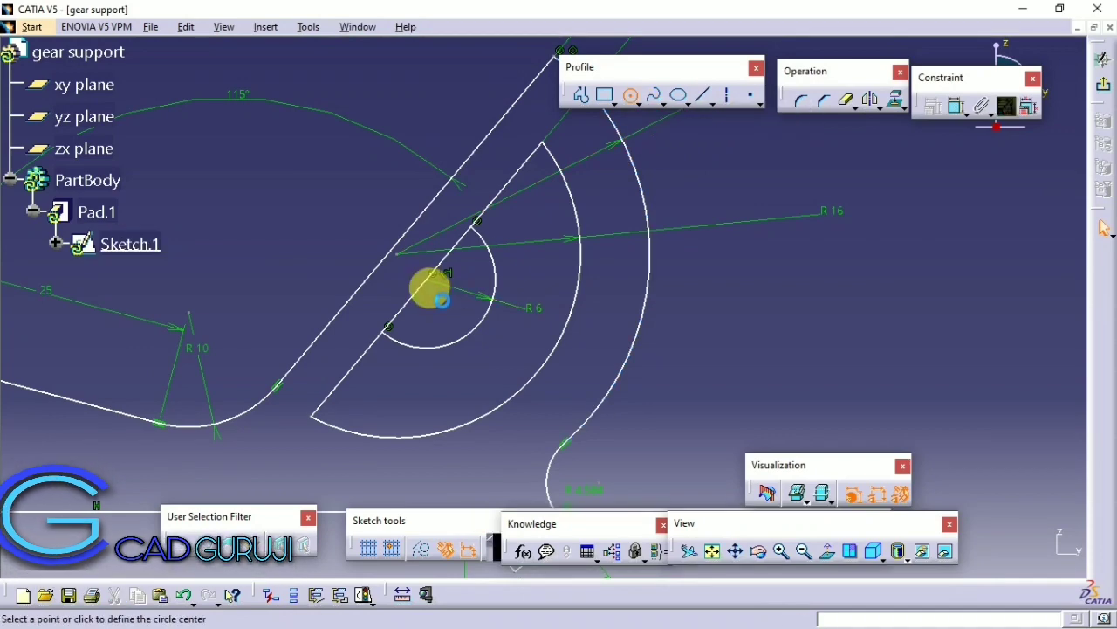
click(447, 293)
click(956, 105)
click(441, 262)
double_click(371, 179)
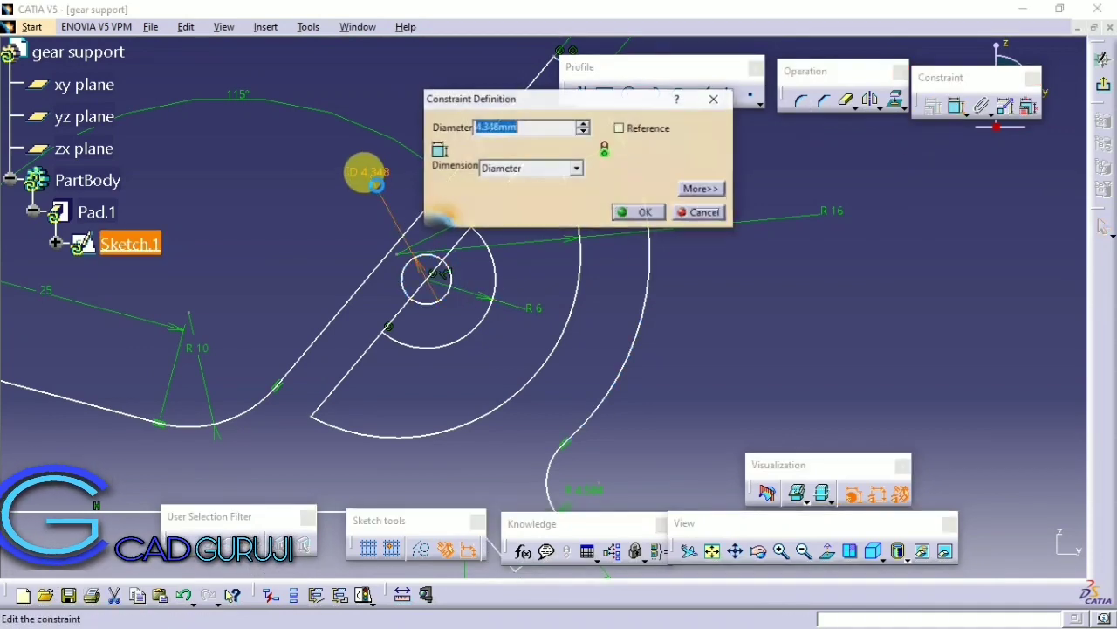
text(5)
key(Return)
Step: Quick Trim the diagonal line at the small circle and confirm the modification
click(847, 99)
click(429, 275)
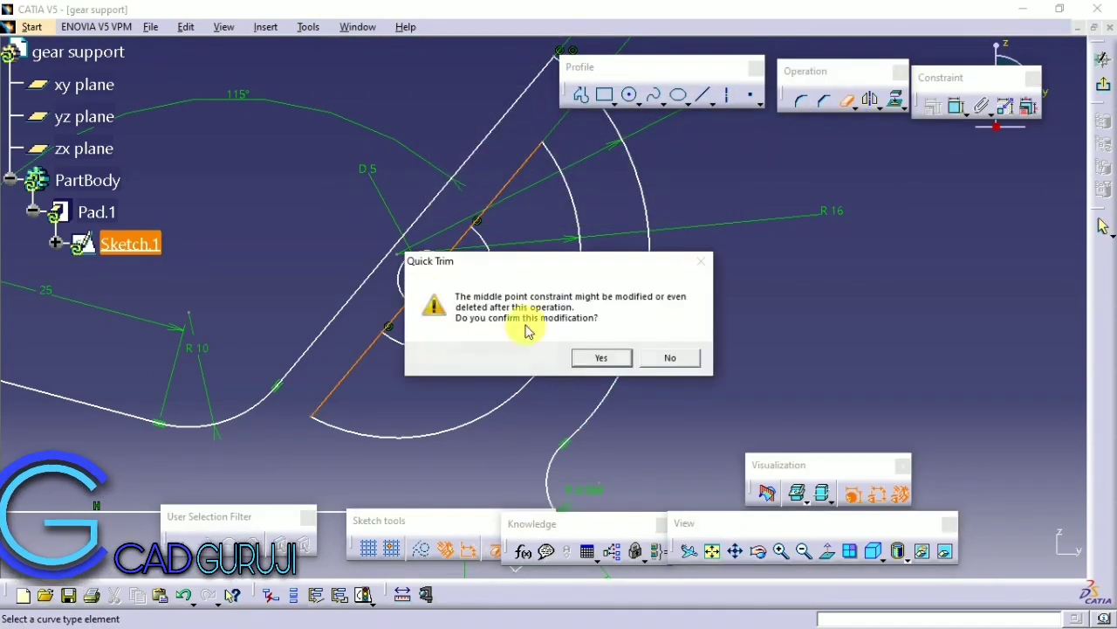
click(601, 357)
ctrl+middle_drag(437, 292, 366, 174)
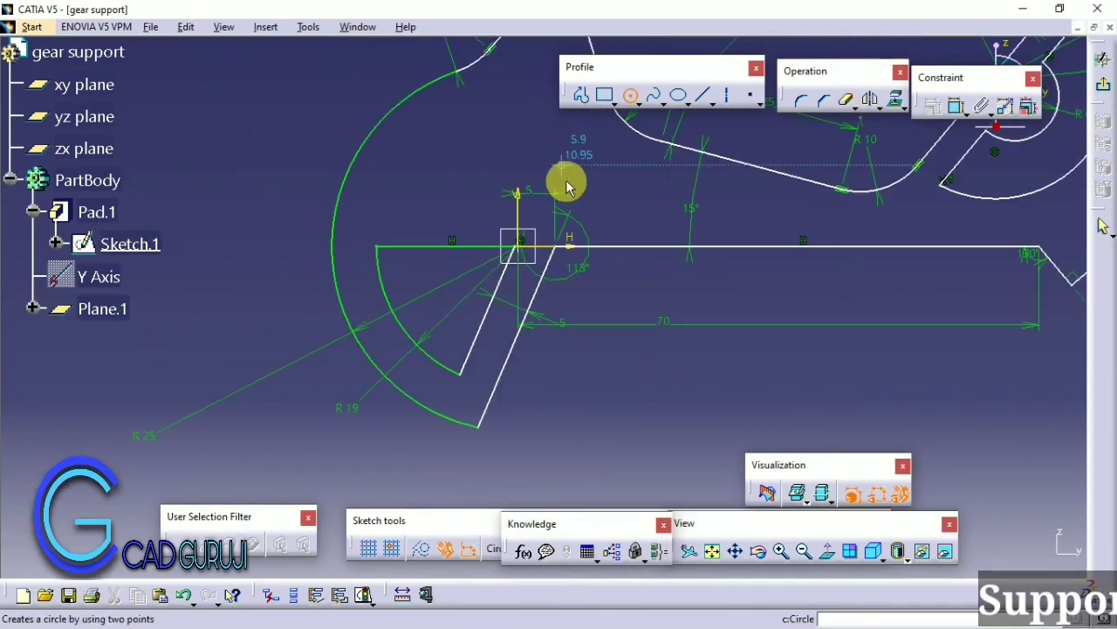
Step: Draw a circle at the sketch origin and dimension it to 12 mm diameter
click(519, 243)
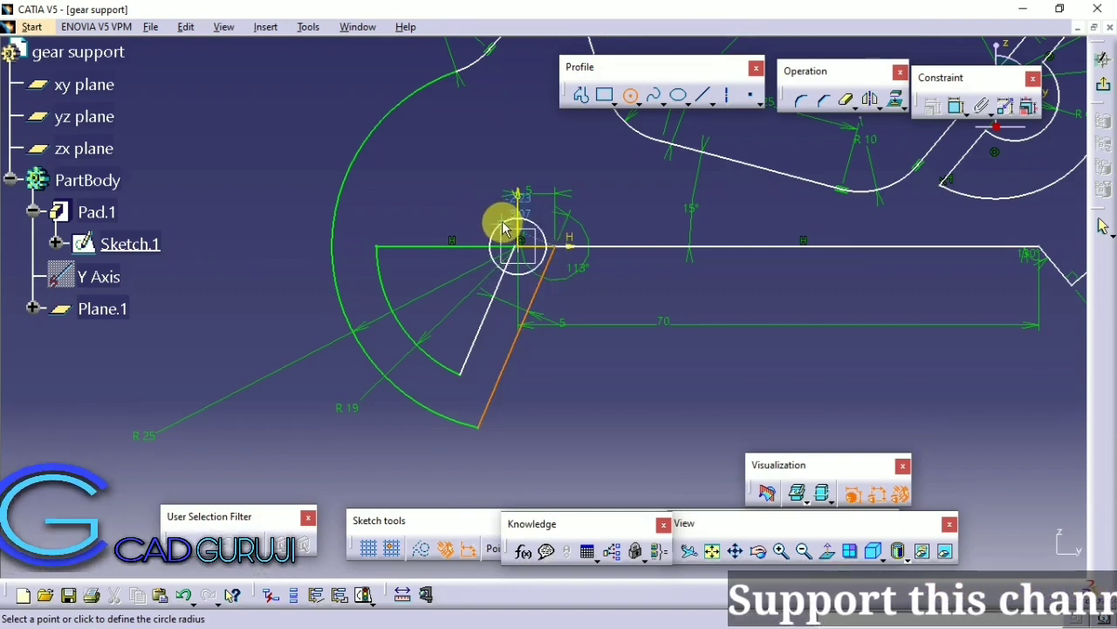
click(504, 229)
click(929, 110)
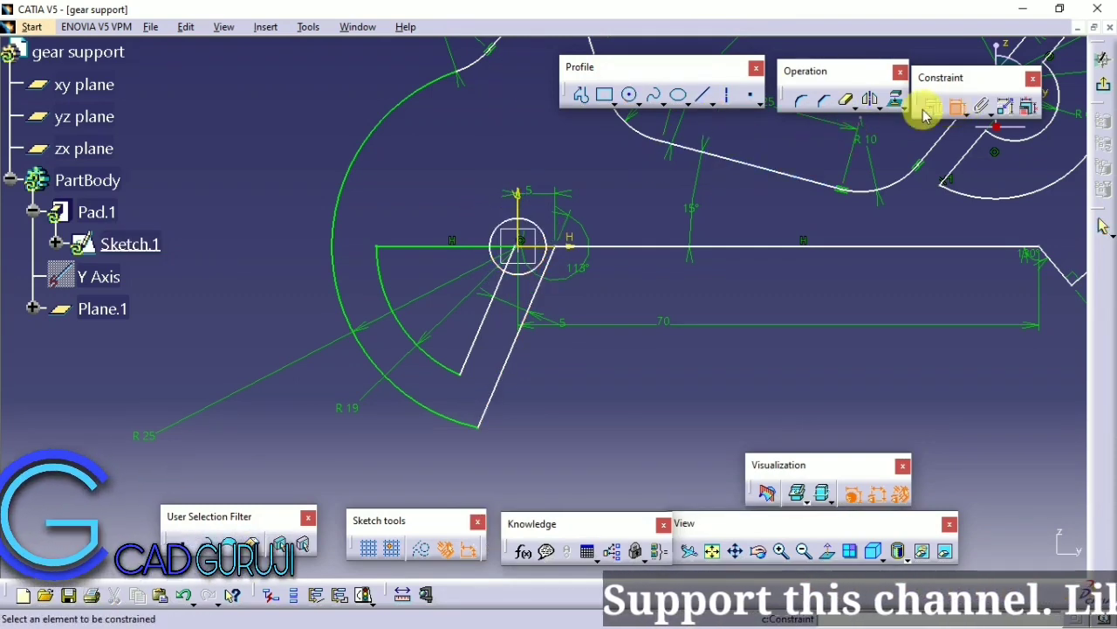
click(500, 231)
click(449, 192)
double_click(441, 180)
text(12)
key(Return)
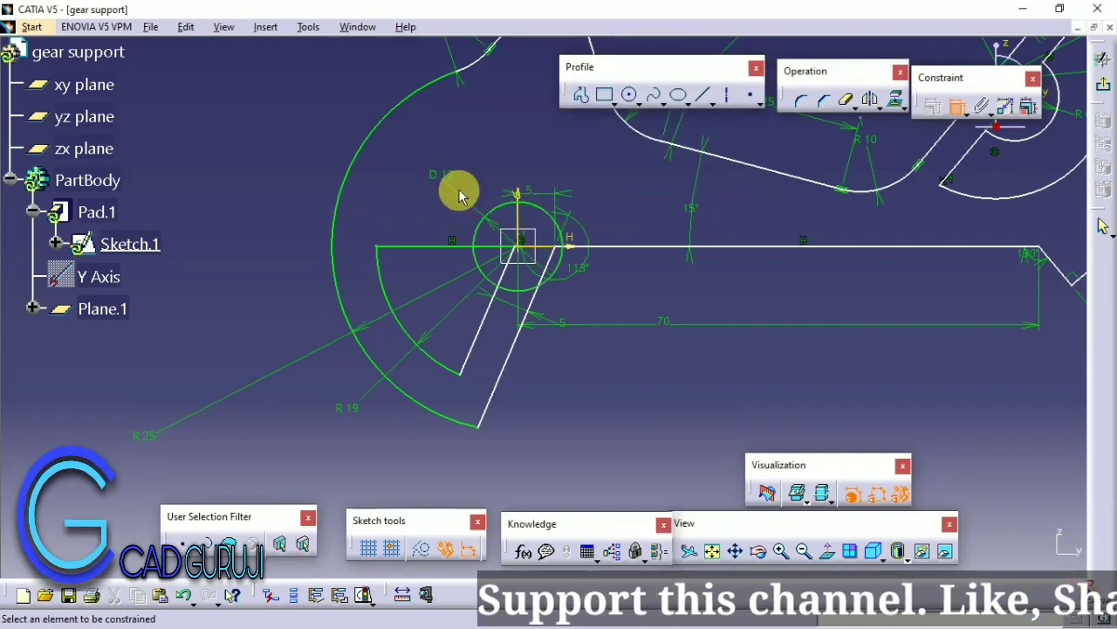
middle_drag(458, 194, 452, 169)
Step: Trim the horizontal and two slanted lines inside the 12 mm circle
click(466, 212)
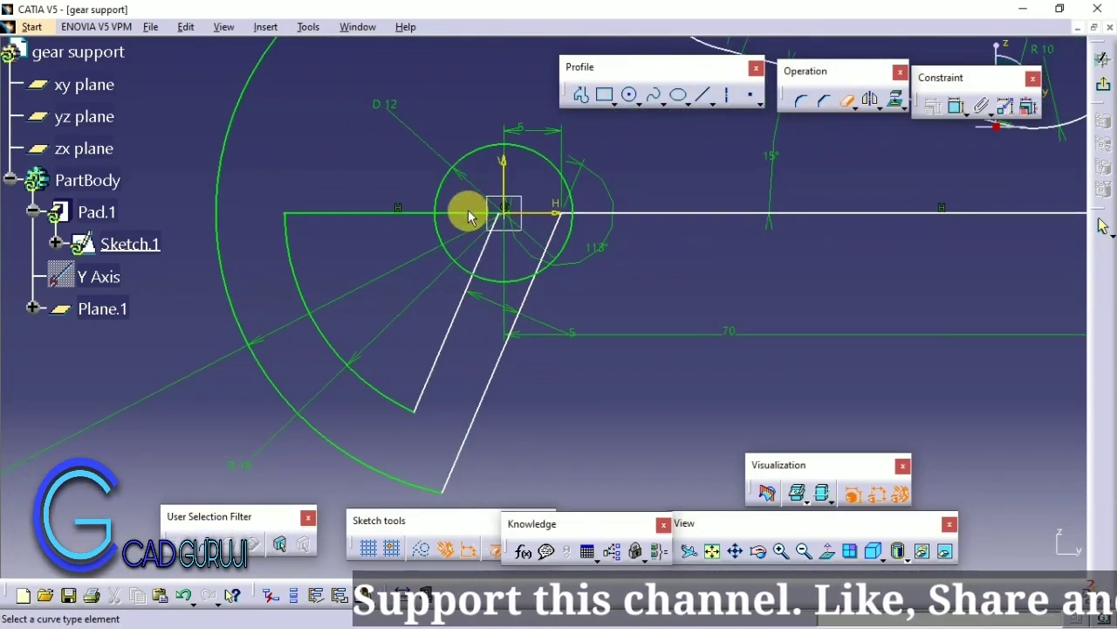
click(489, 242)
click(550, 240)
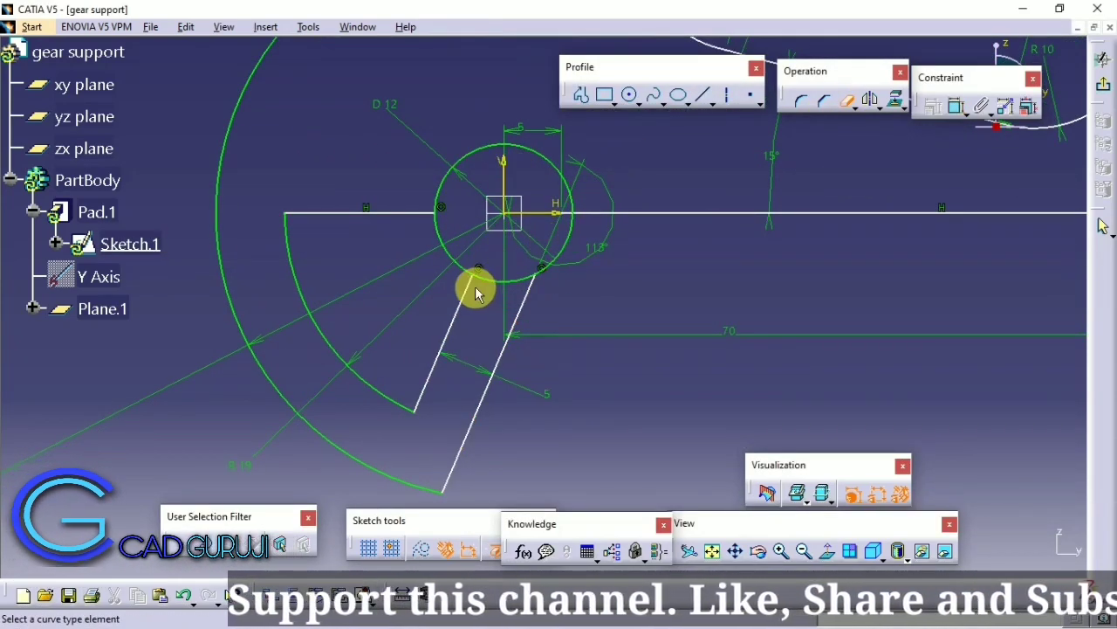
scroll(495, 254, down, 2)
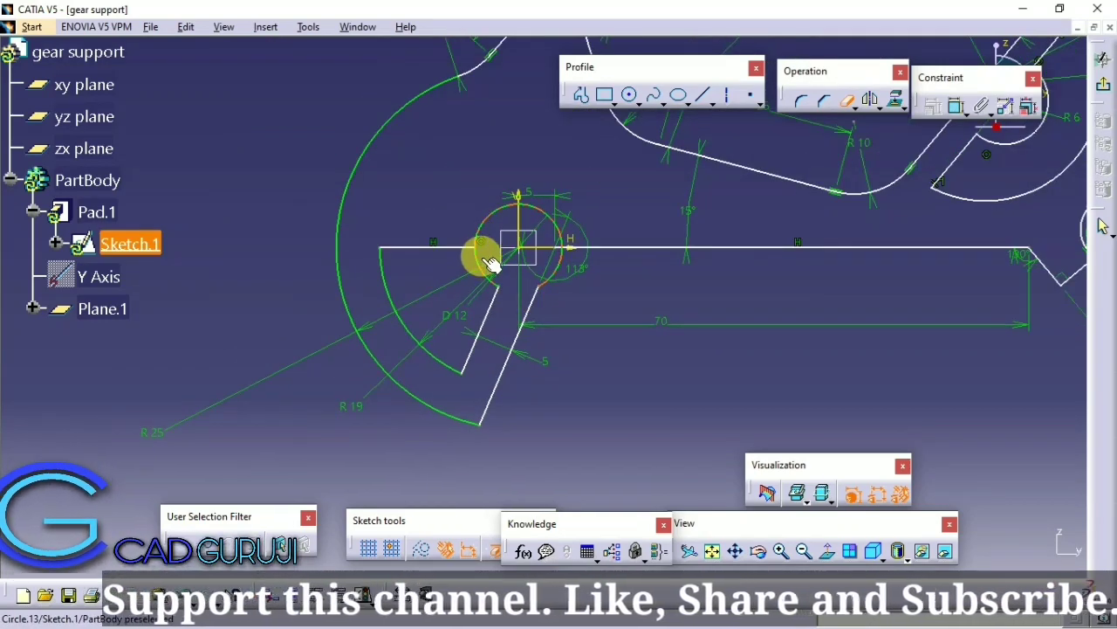
right_click(652, 255)
click(619, 287)
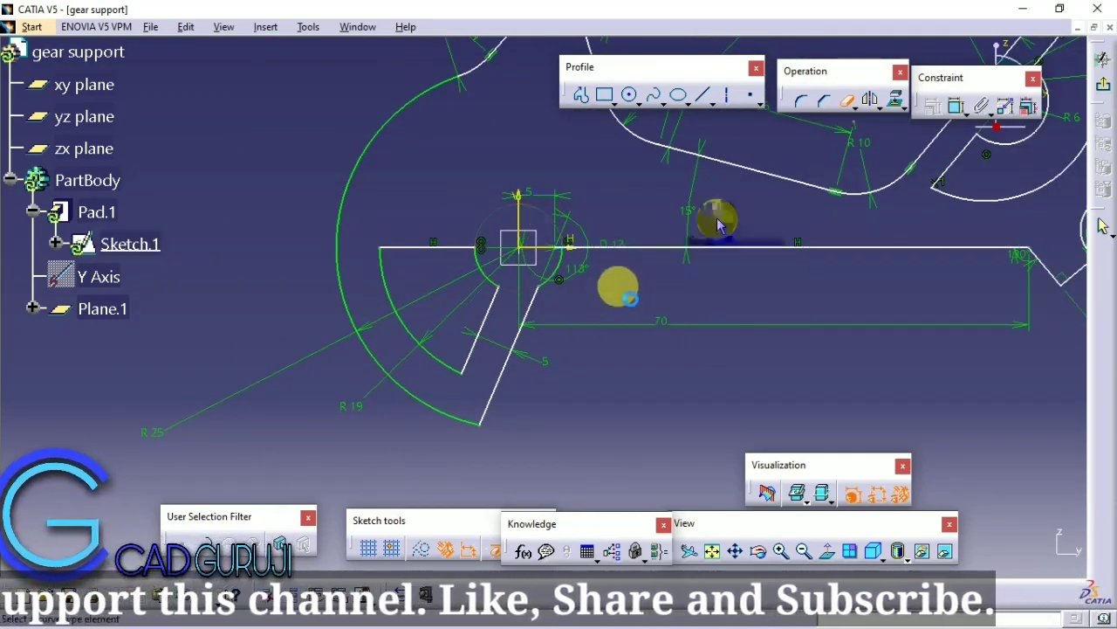
Step: Add a concentric 6 mm inner circle with a diameter dimension and exit the sketch
click(631, 95)
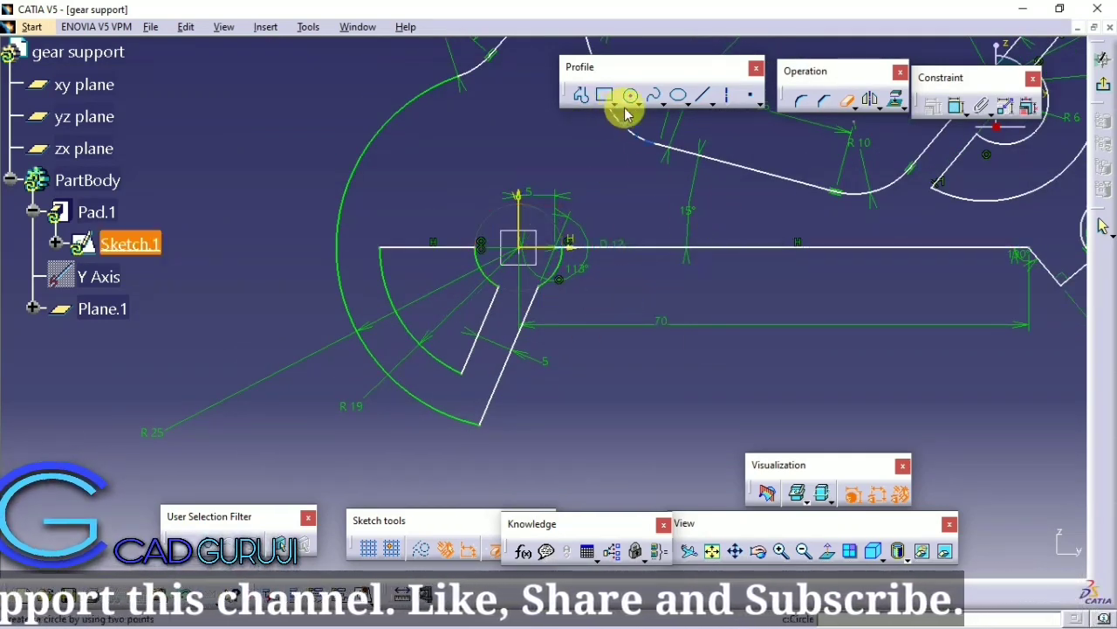
click(519, 247)
click(518, 211)
scroll(576, 297, up, 5)
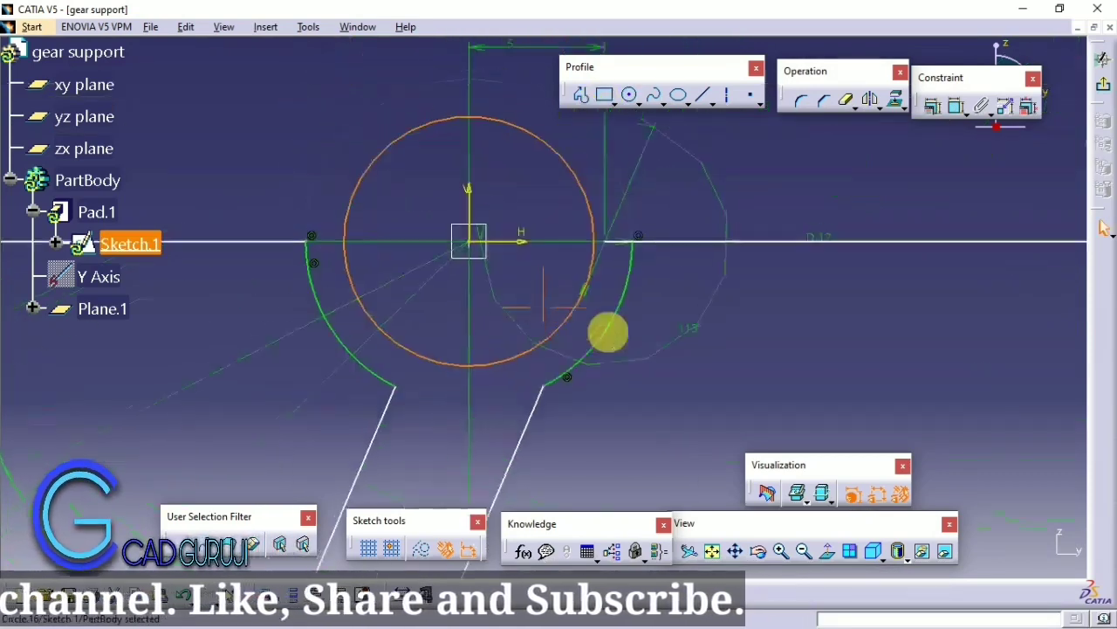
right_click(586, 292)
click(626, 515)
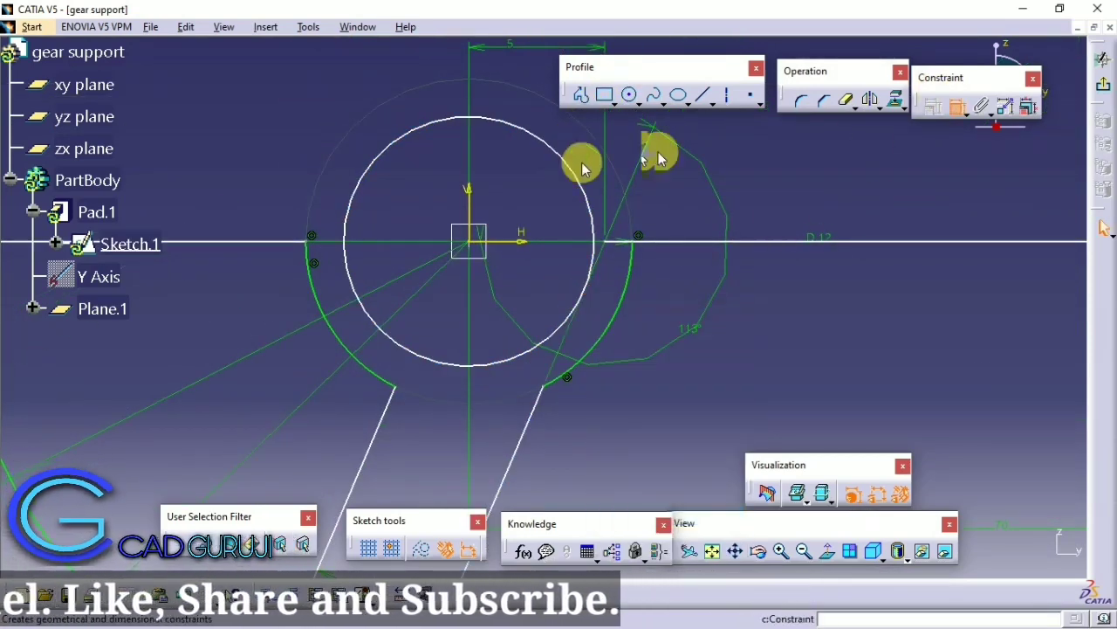
click(563, 144)
click(576, 140)
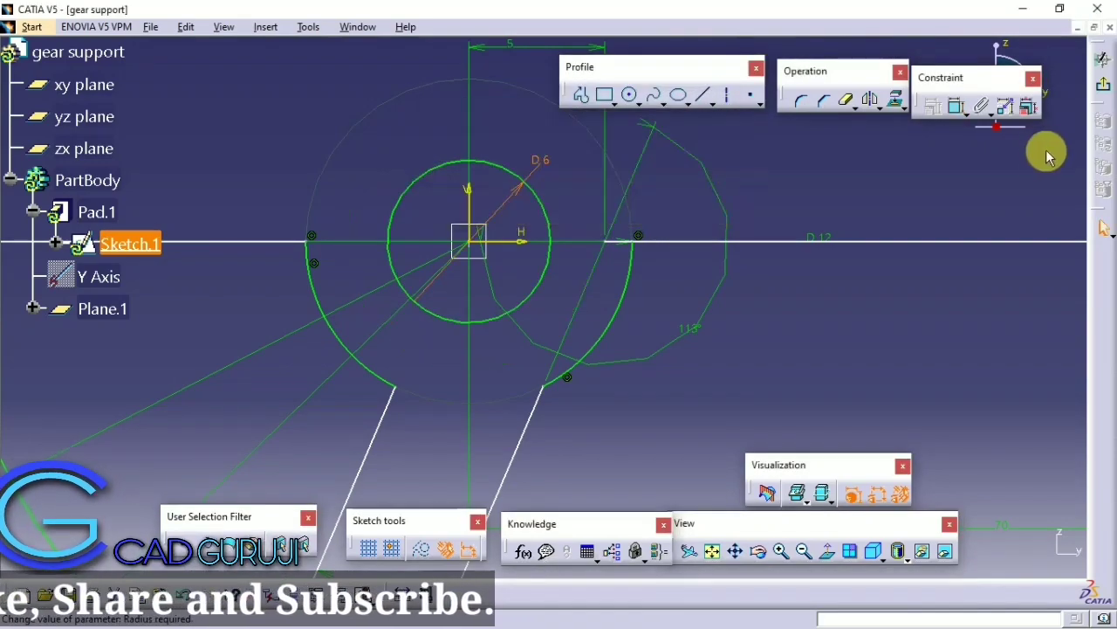
click(1103, 60)
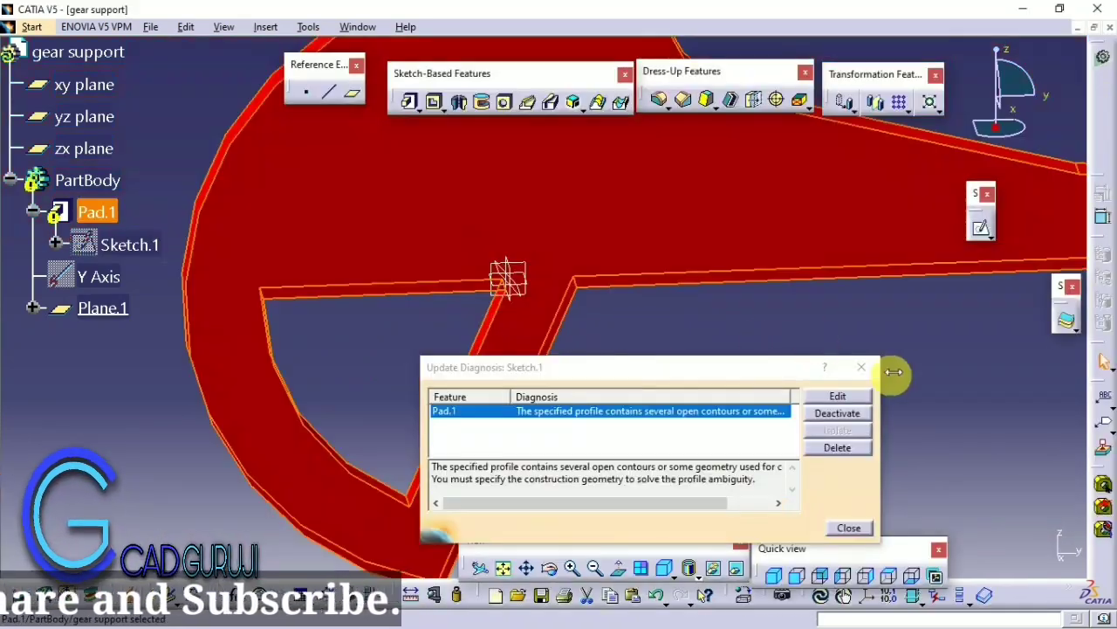
Step: Dismiss the update error, reopen Sketch.1 and exit so the pad rebuilds with the hub hole
click(861, 367)
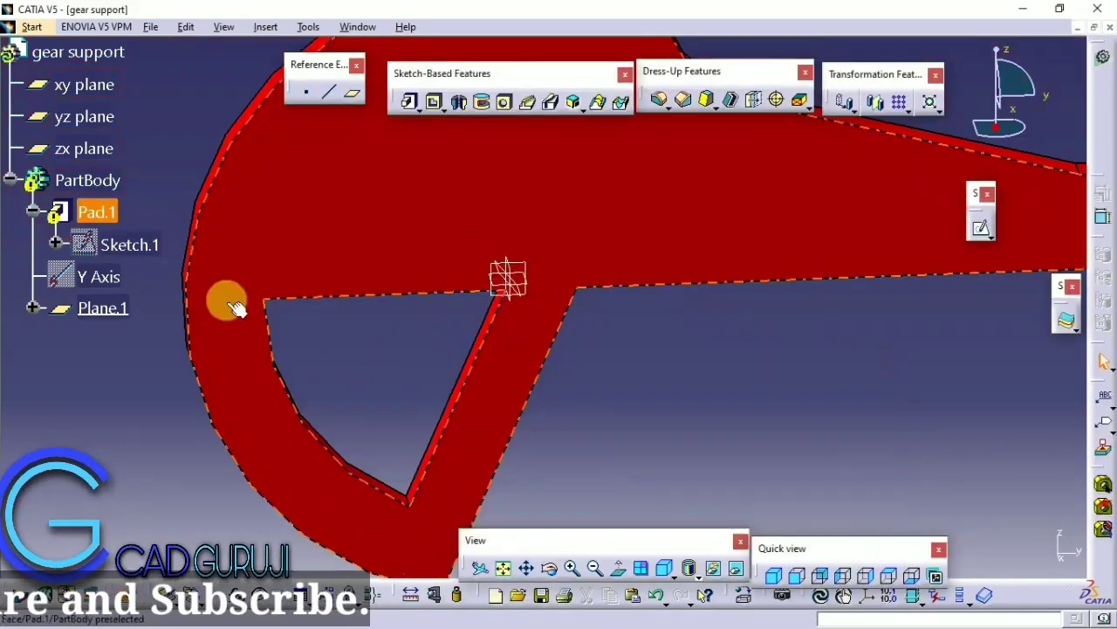
double_click(129, 244)
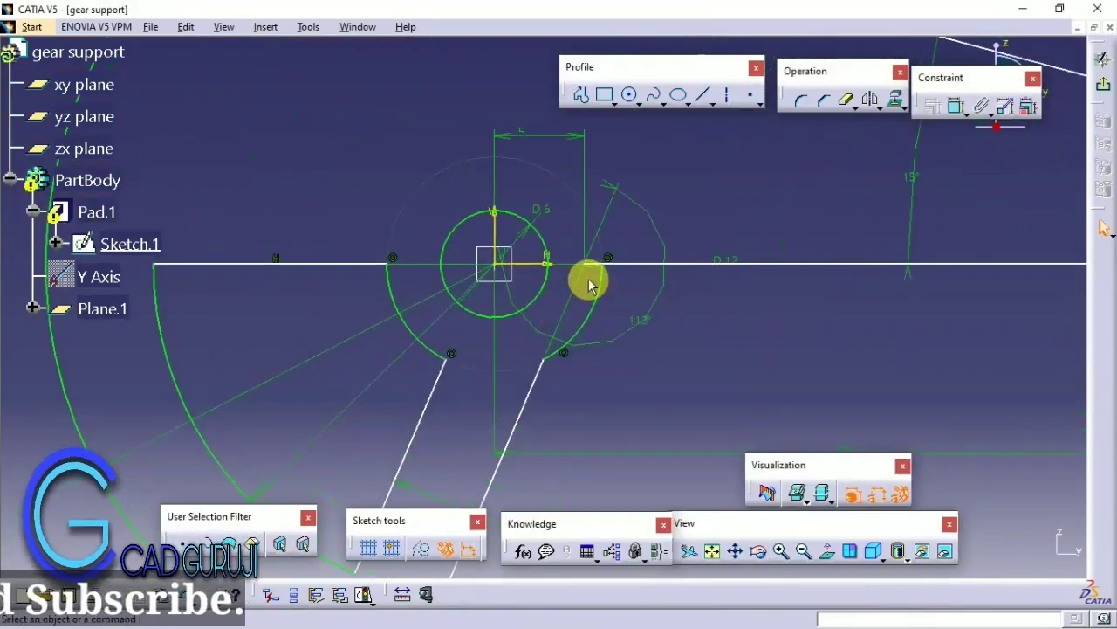
middle_drag(576, 330, 629, 197)
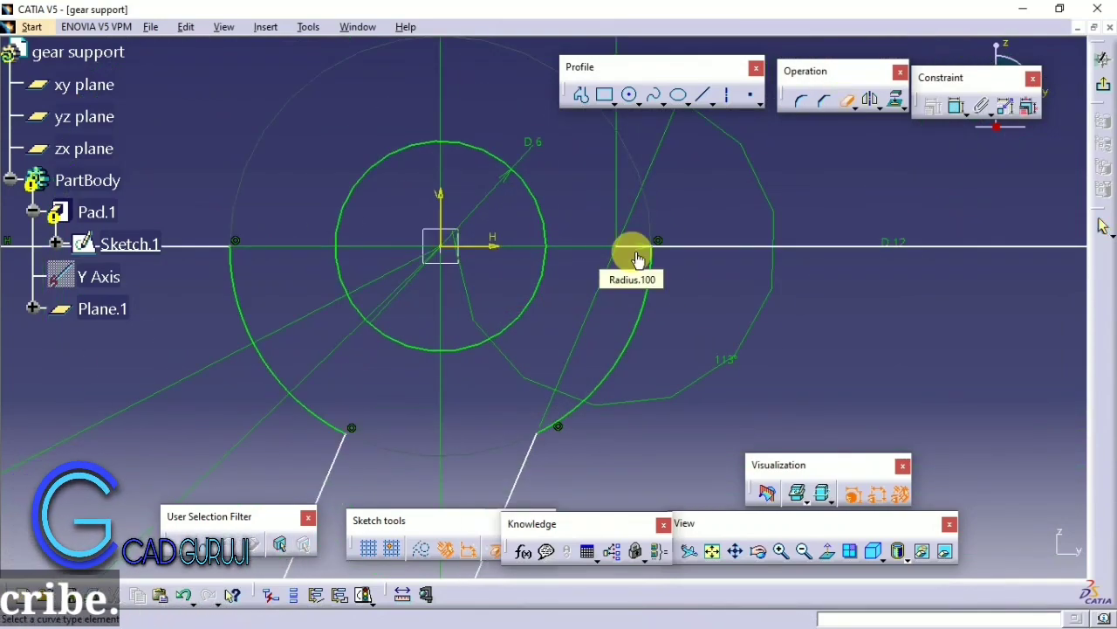
click(1103, 59)
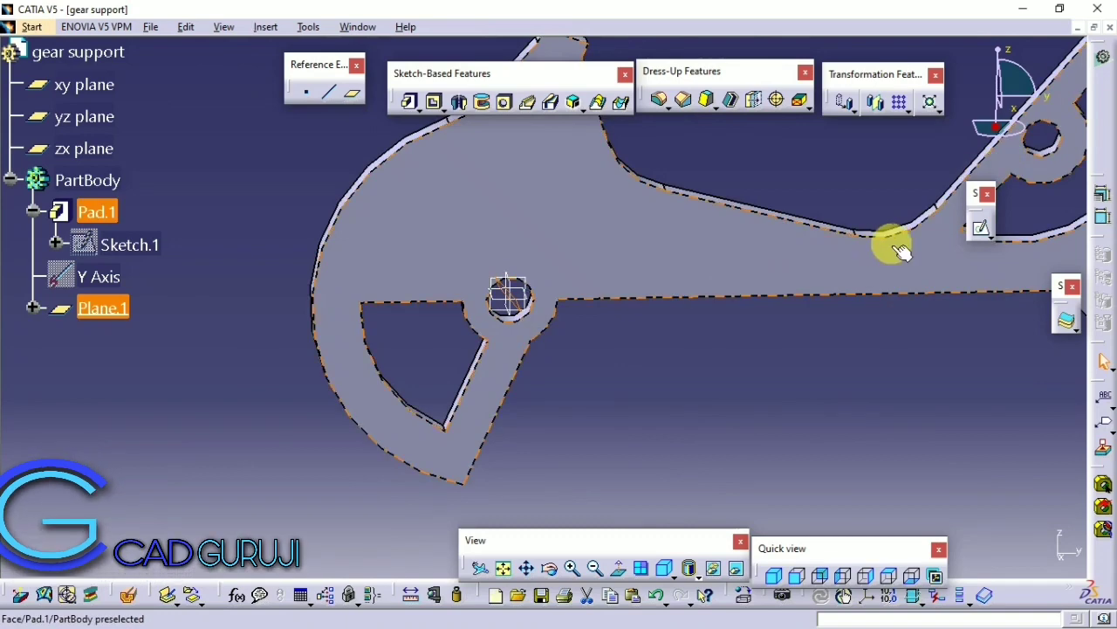
Step: Start a new sketch on Plane.1 and rotate the view edge-on
click(981, 227)
mouse_move(577, 320)
middle_down()
mouse_move(481, 312)
mouse_move(451, 323)
mouse_move(474, 329)
middle_up()
mouse_move(771, 555)
mouse_down()
mouse_move(724, 512)
mouse_move(803, 579)
mouse_move(643, 428)
mouse_move(565, 317)
mouse_up()
mouse_move(566, 317)
middle_down()
mouse_move(598, 308)
mouse_move(627, 454)
middle_up()
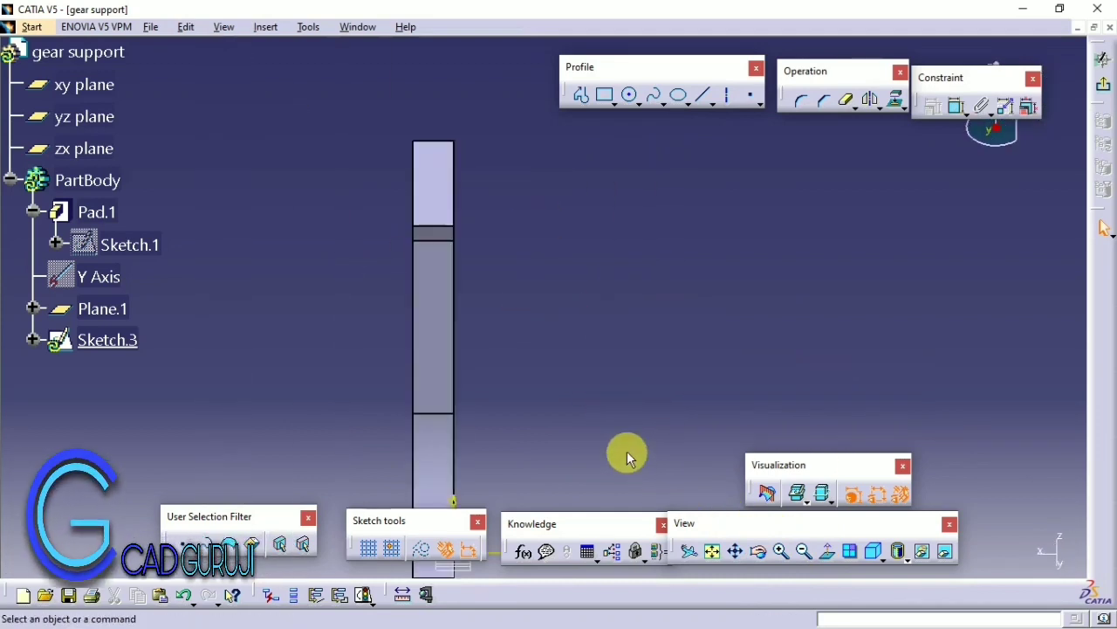
Step: Draw a horizontal construction axis line dimensioned 16 mm from the sketch origin
click(747, 99)
click(817, 274)
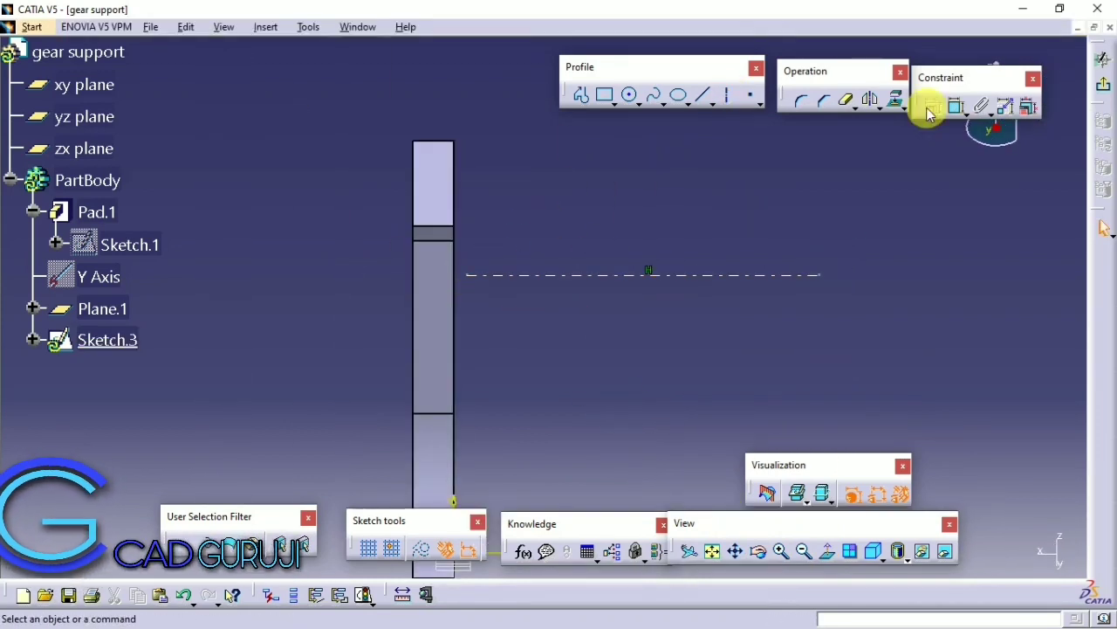
click(956, 106)
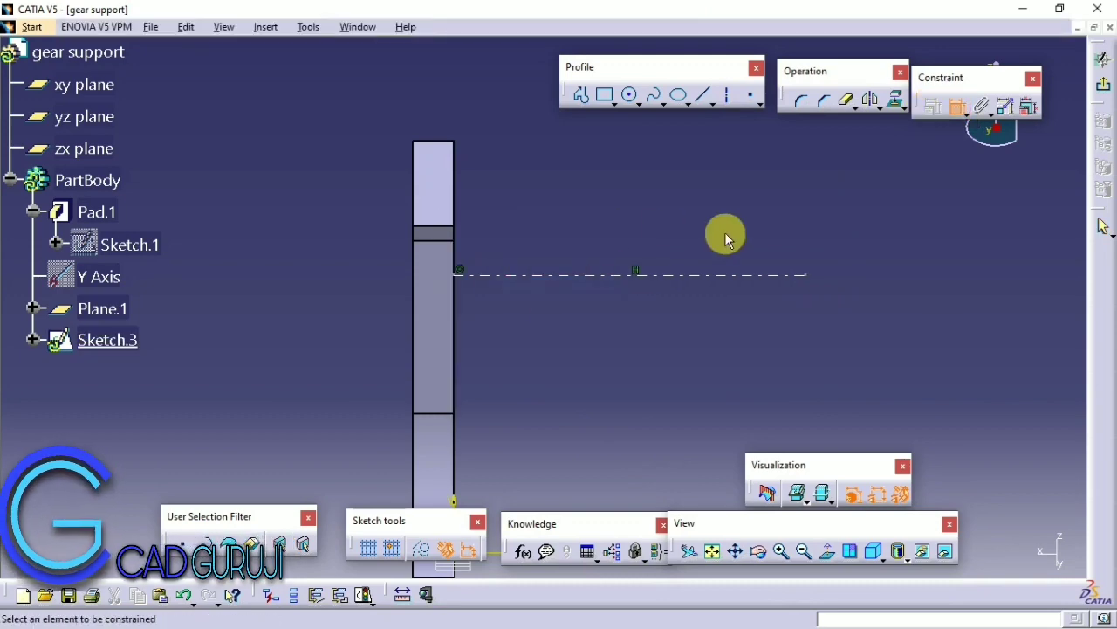
mouse_move(611, 193)
middle_down()
mouse_move(444, 297)
mouse_move(646, 349)
mouse_move(414, 183)
middle_up()
click(668, 354)
click(411, 176)
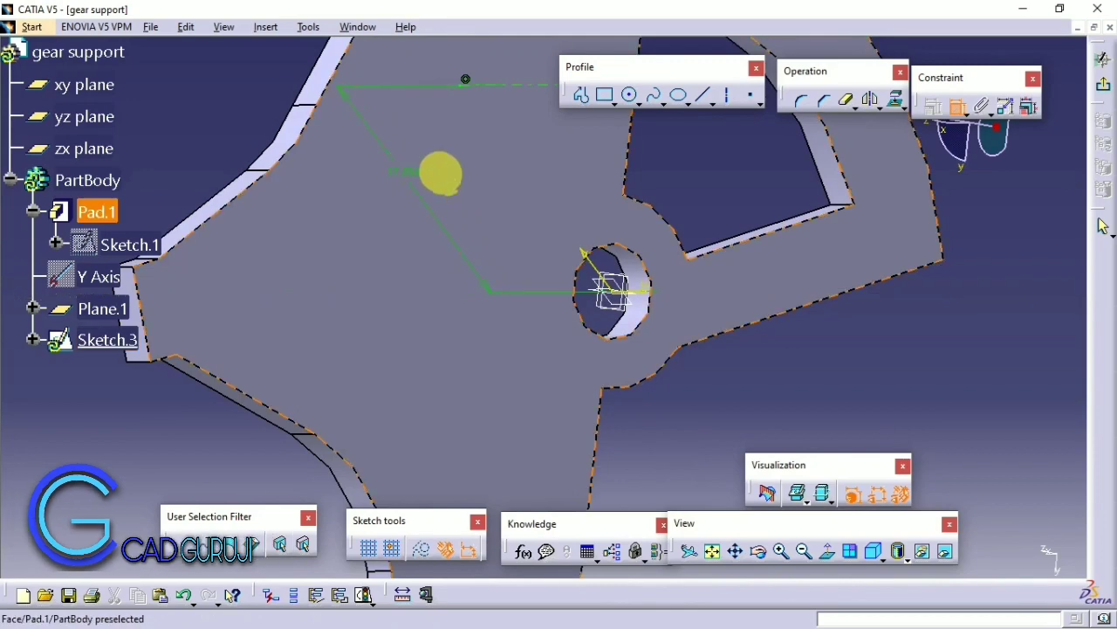
double_click(412, 171)
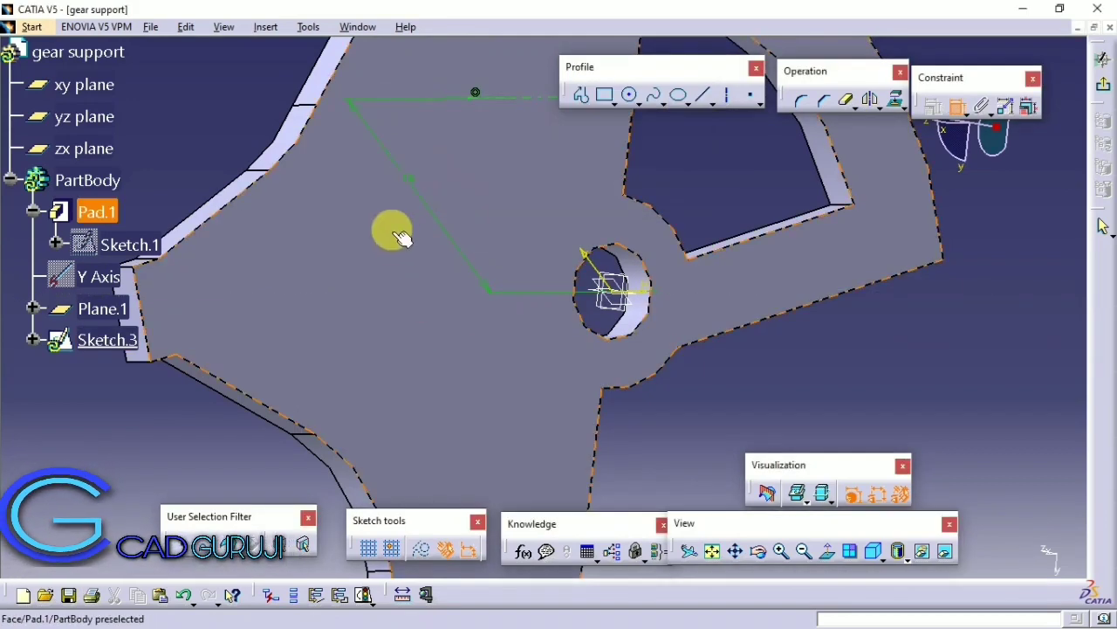
middle_drag(392, 233, 637, 339)
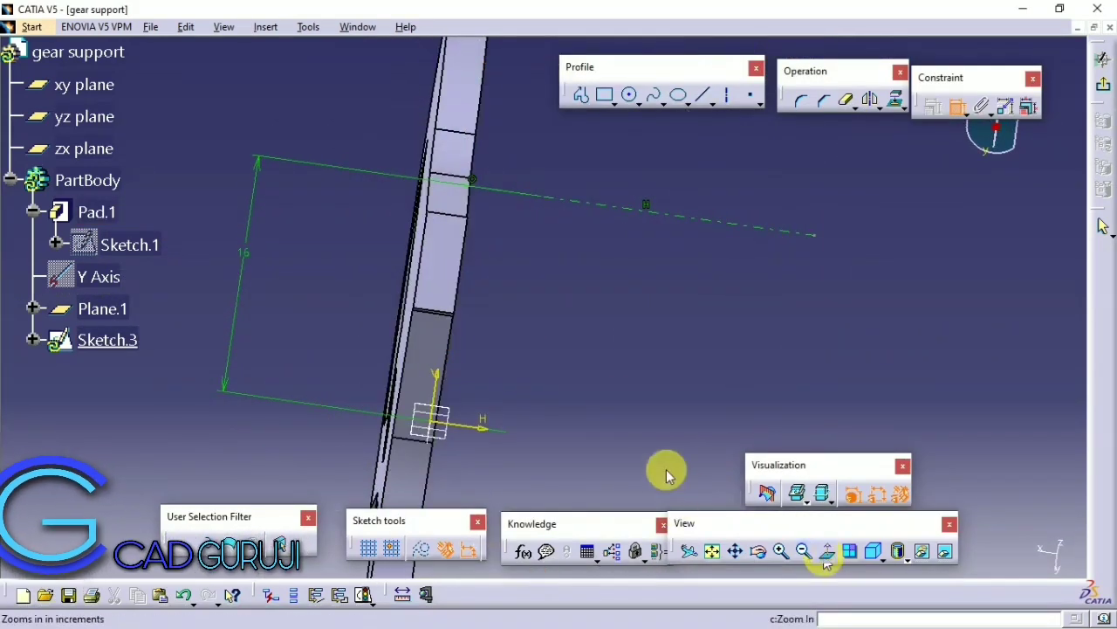
Step: Draw the stepped shaft outline and dimension its left height to 6
click(583, 96)
click(534, 220)
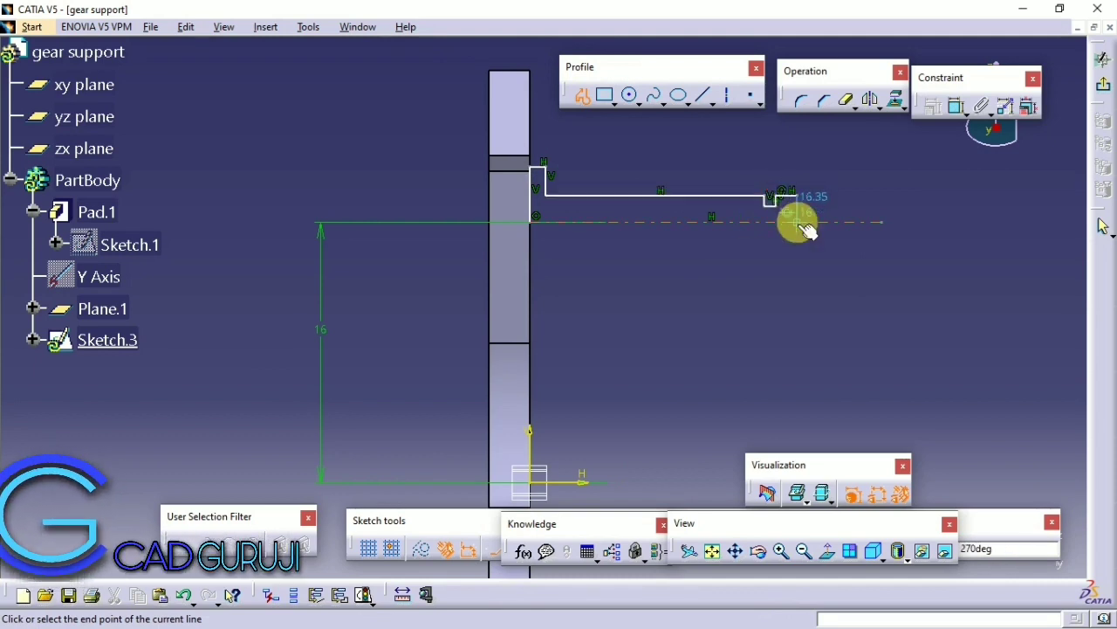
key(Escape)
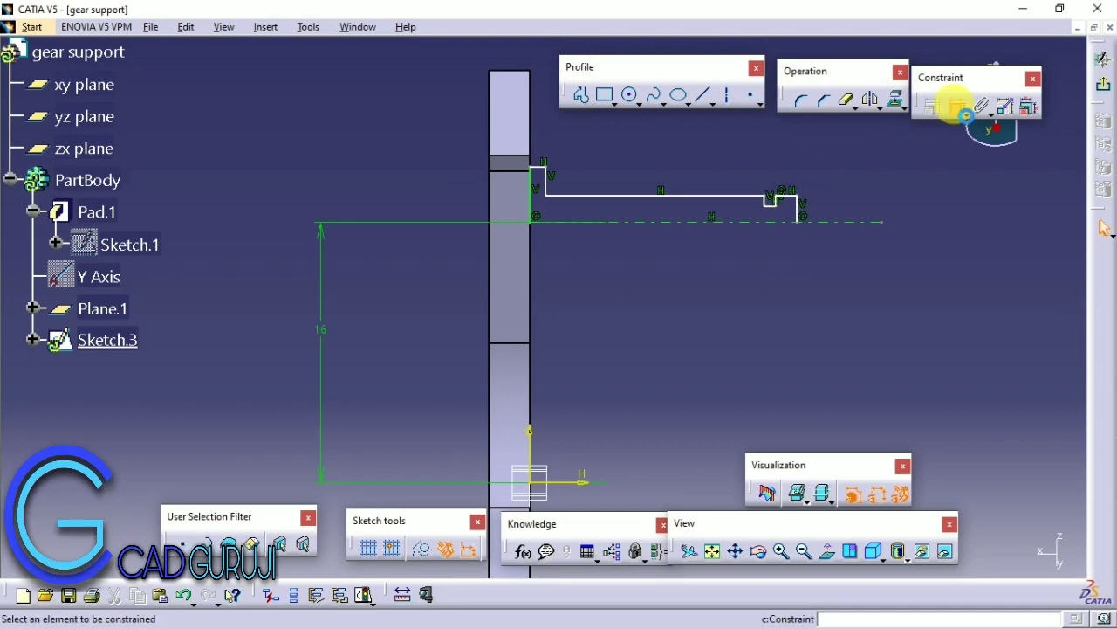
click(530, 199)
click(448, 187)
double_click(456, 190)
text(6mm)
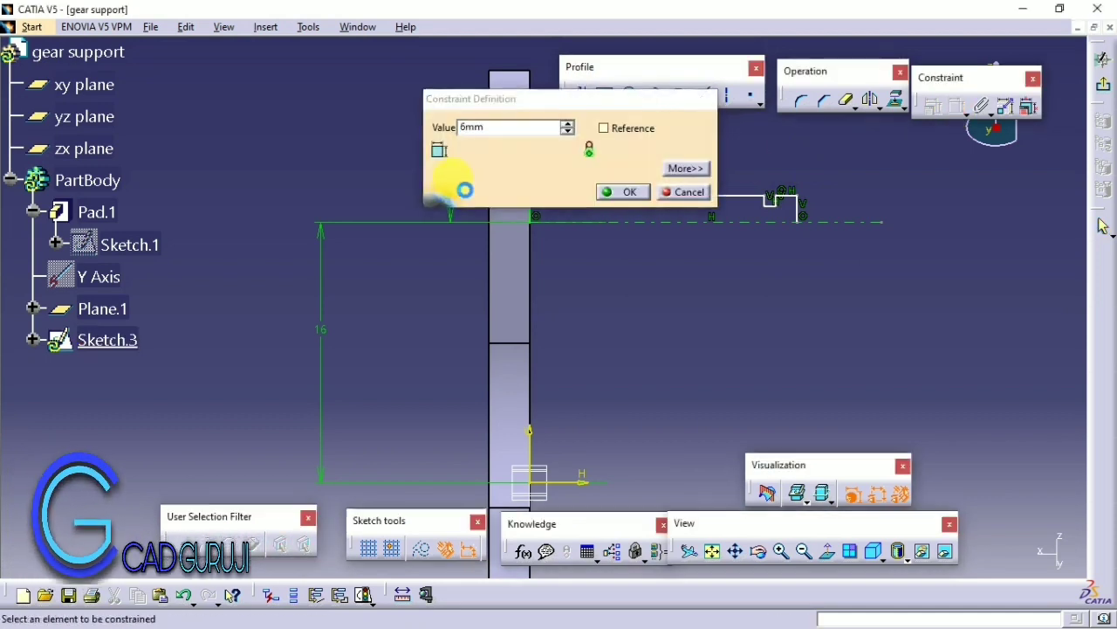
key(Return)
Step: Set the short top segment to 2 and the end step length to 3.5
click(541, 131)
click(544, 97)
double_click(549, 96)
text(2)
key(Return)
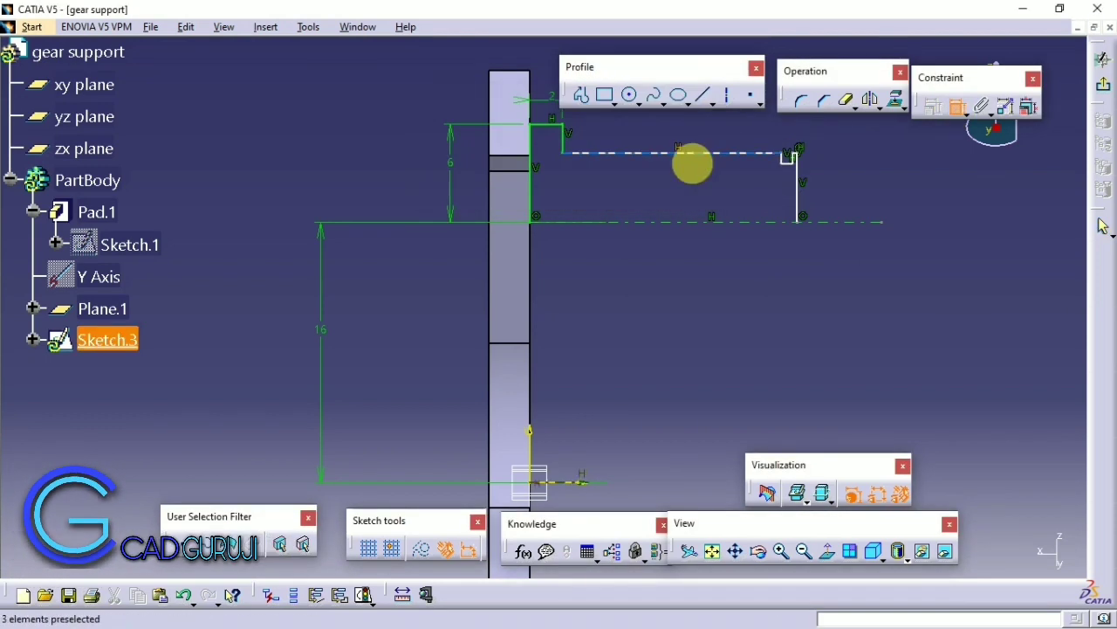
middle_drag(731, 236, 724, 175)
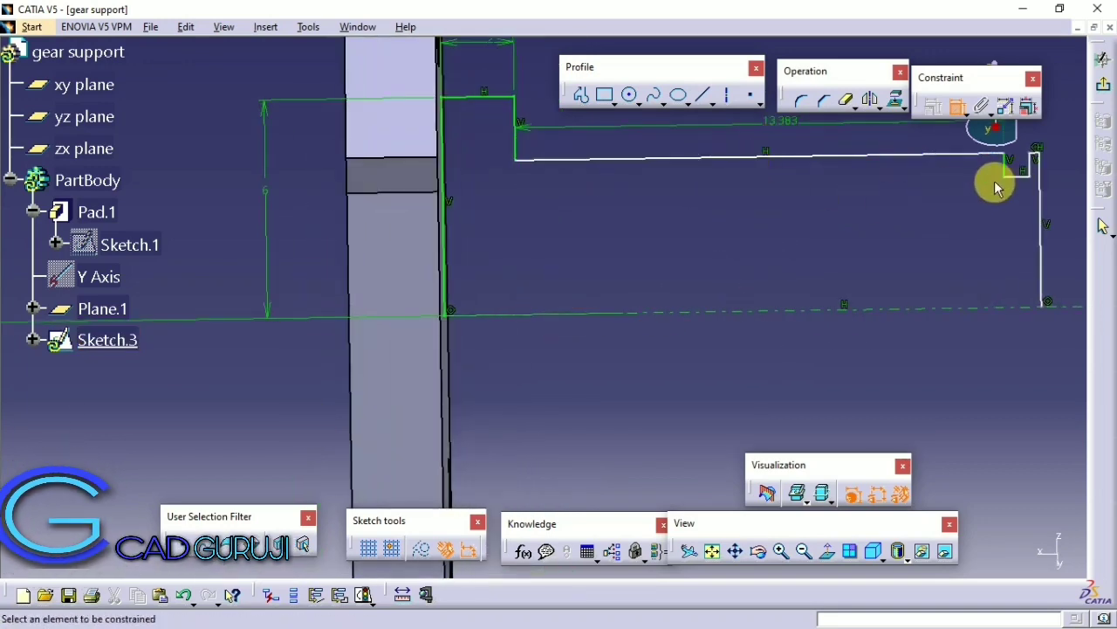
click(790, 284)
click(789, 307)
middle_drag(882, 232, 282, 368)
middle_drag(694, 170, 611, 254)
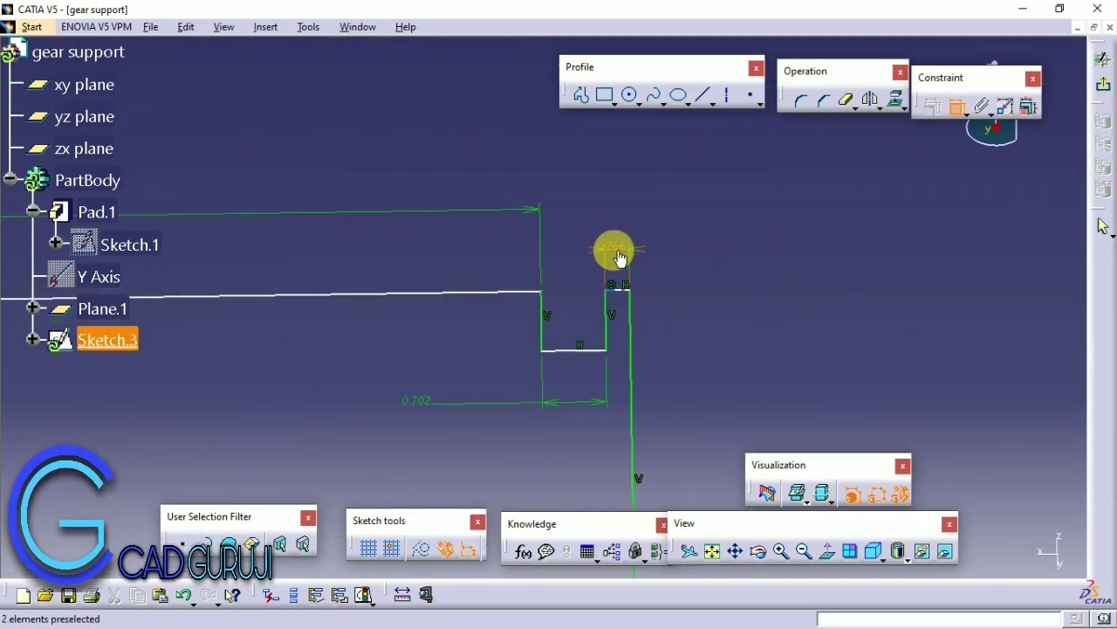
double_click(742, 254)
text(3.5)
key(Return)
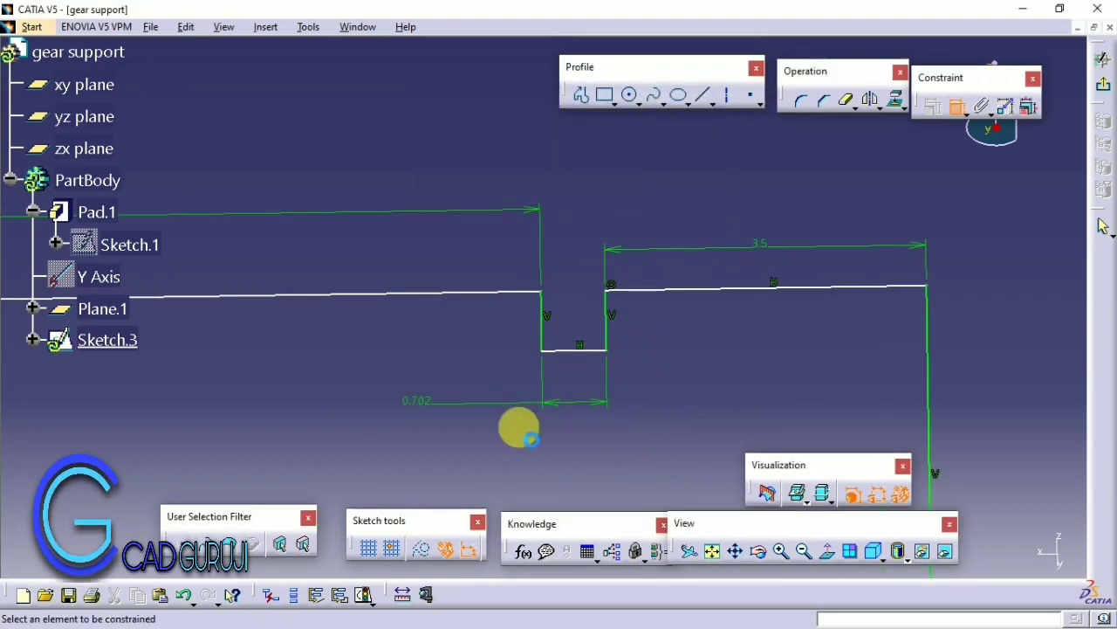
Step: Dimension the groove width 2, long line 25, and heights 4.5 and 3
middle_drag(431, 382, 431, 291)
double_click(431, 288)
text(2)
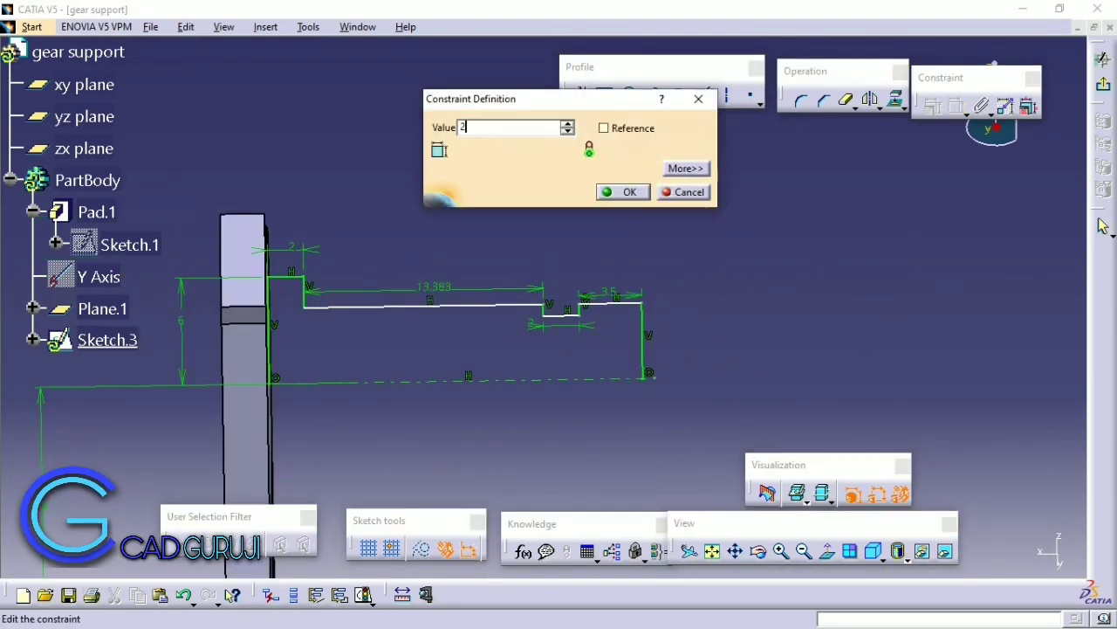
key(Return)
click(400, 303)
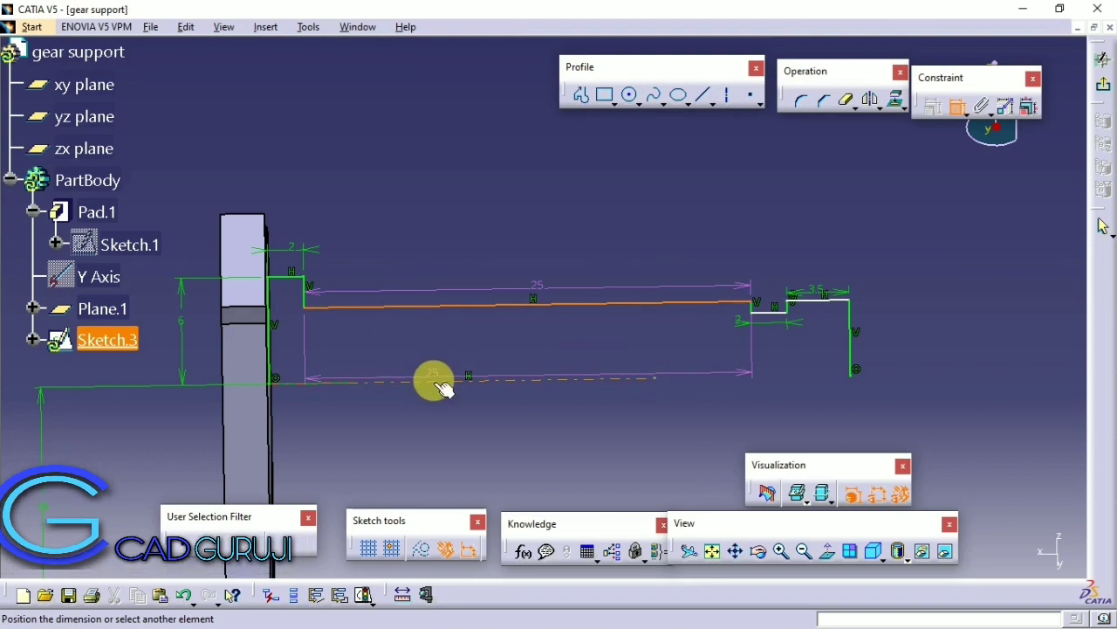
double_click(432, 344)
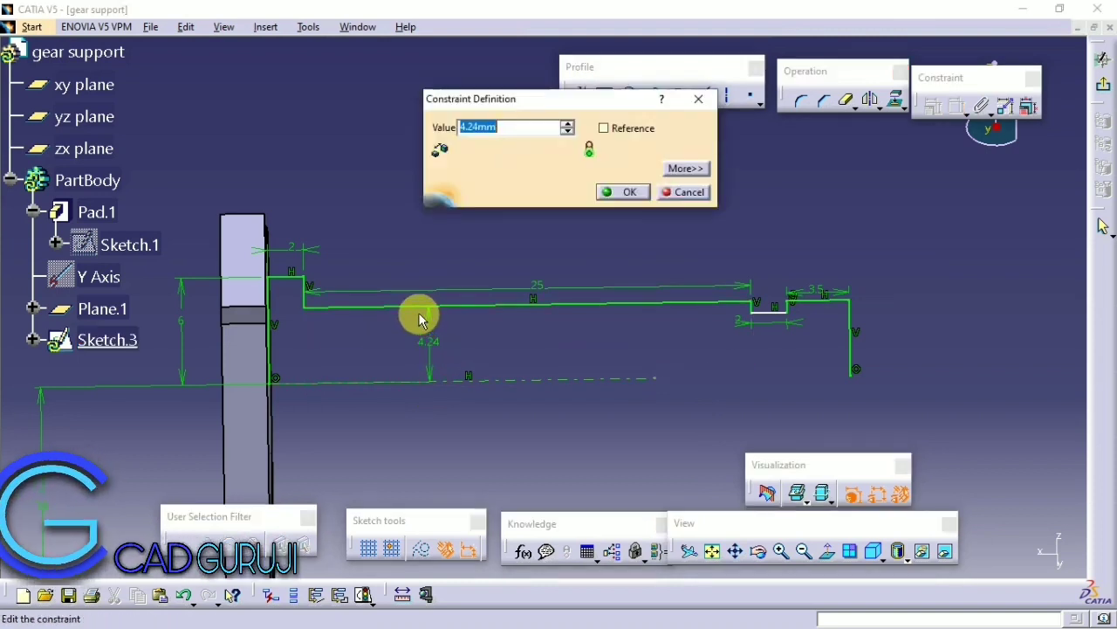
key(Return)
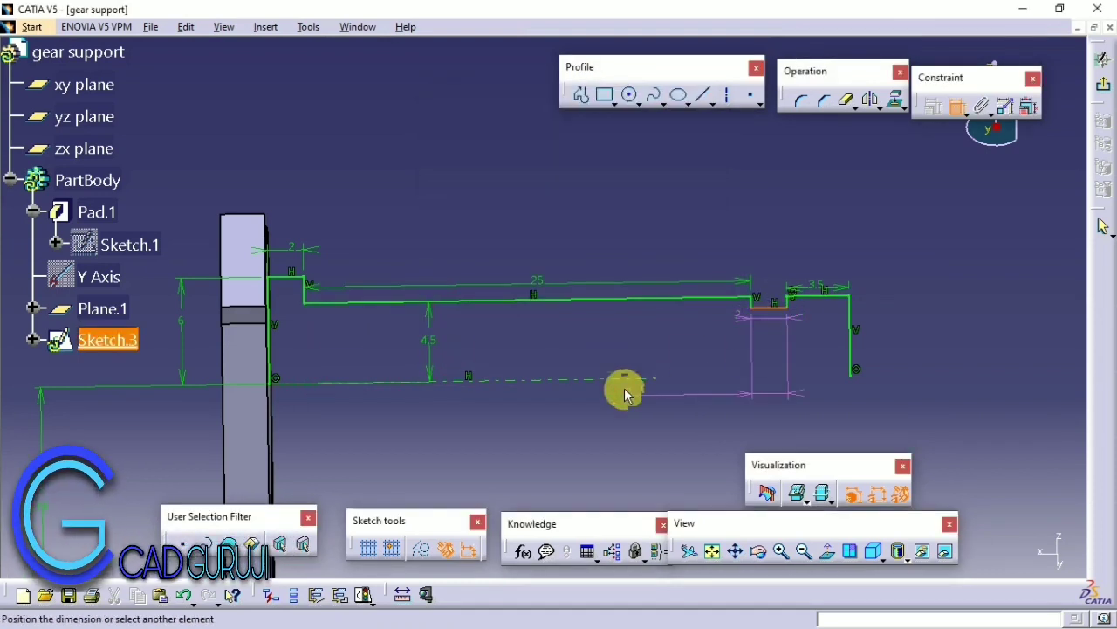
double_click(642, 349)
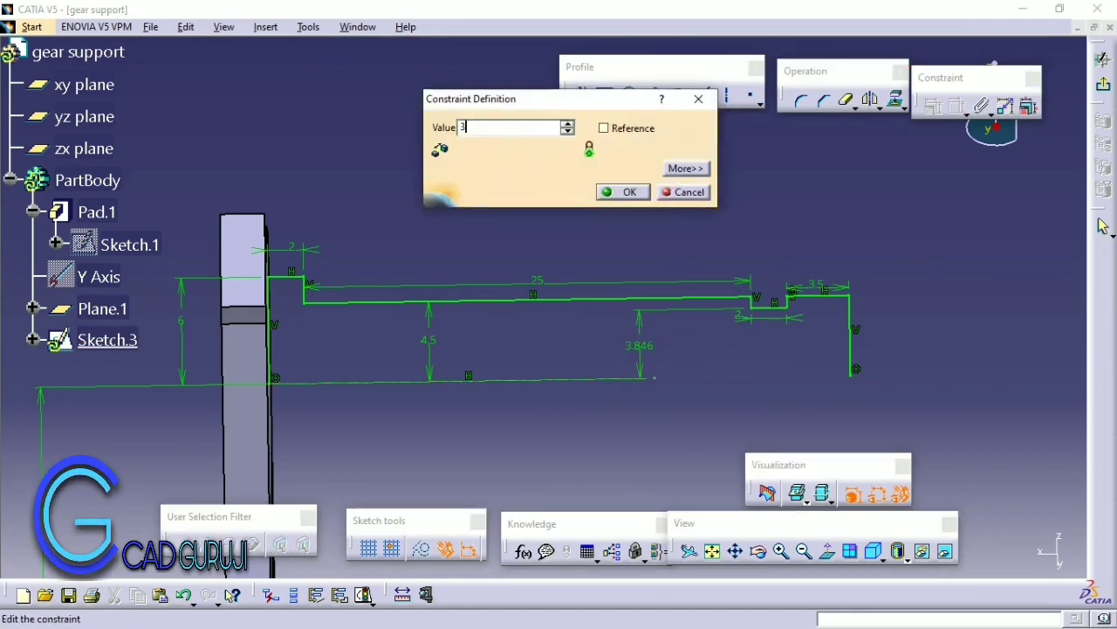
text(3)
key(Return)
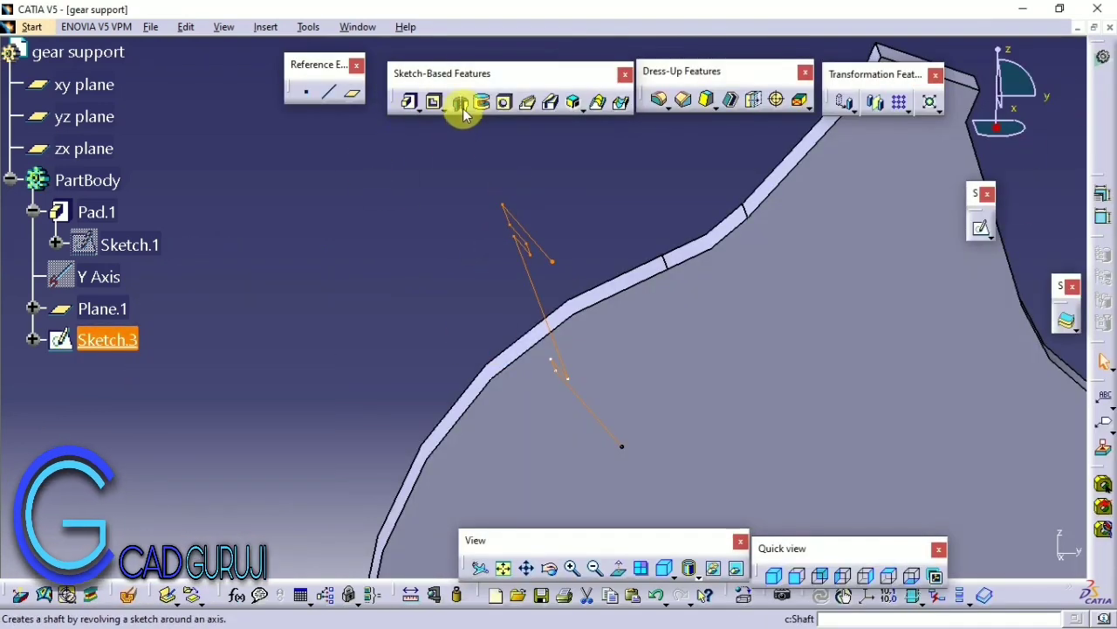
click(463, 108)
Step: Accept the 360° revolution about the sketch axis as Shaft.2, then reopen Sketch.3
mouse_move(448, 249)
middle_down()
mouse_move(536, 454)
mouse_move(586, 270)
mouse_move(504, 218)
mouse_move(746, 224)
mouse_move(606, 302)
mouse_move(344, 314)
mouse_move(469, 349)
mouse_move(483, 376)
middle_up()
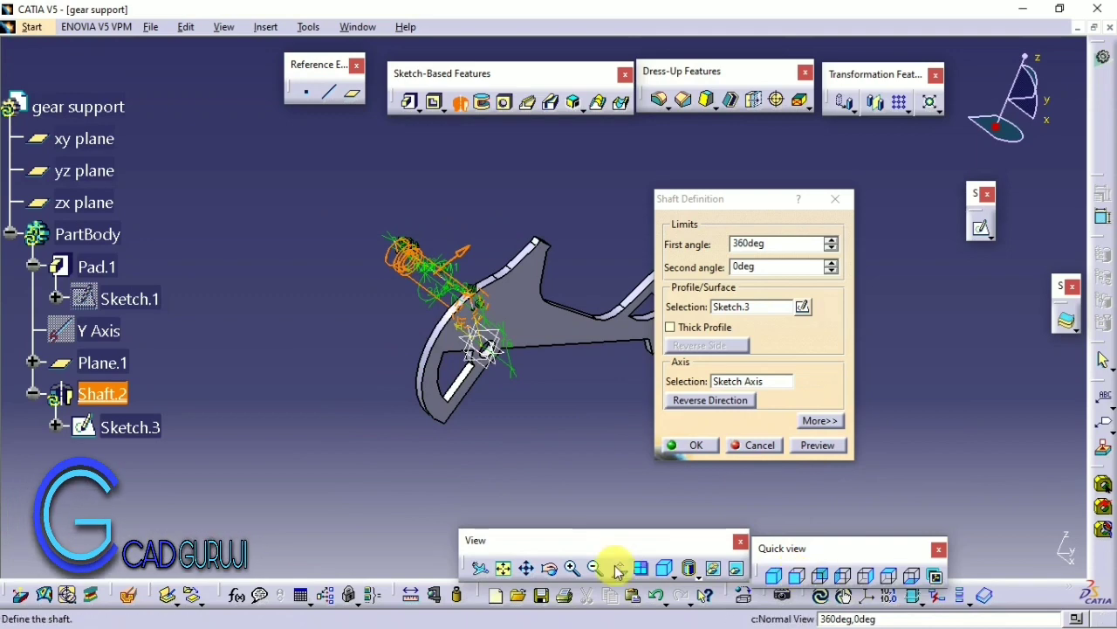
click(688, 445)
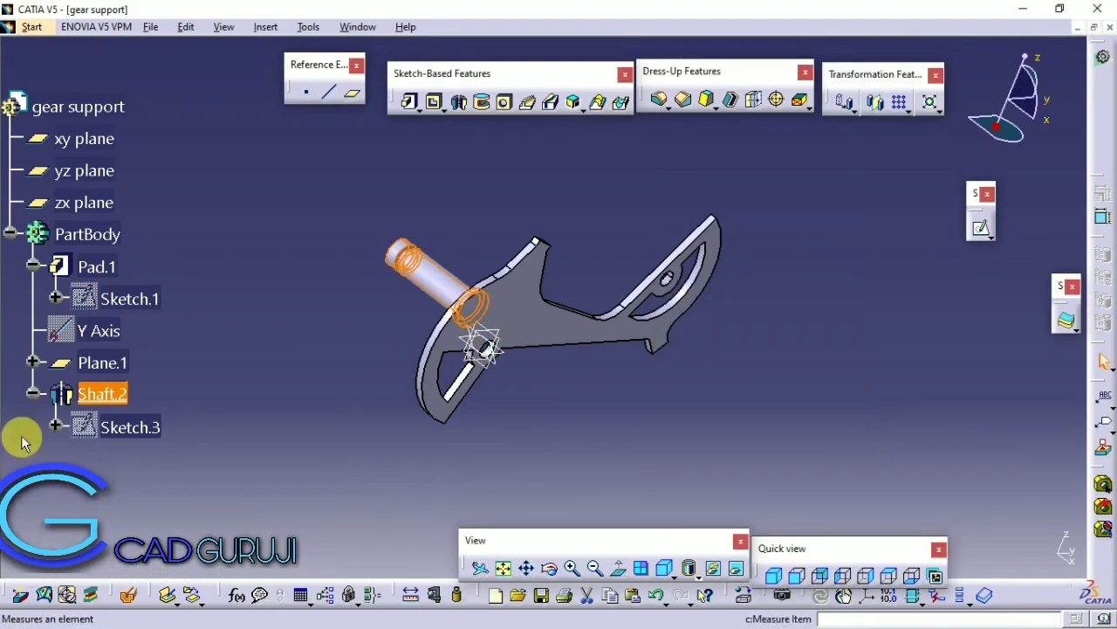
double_click(129, 427)
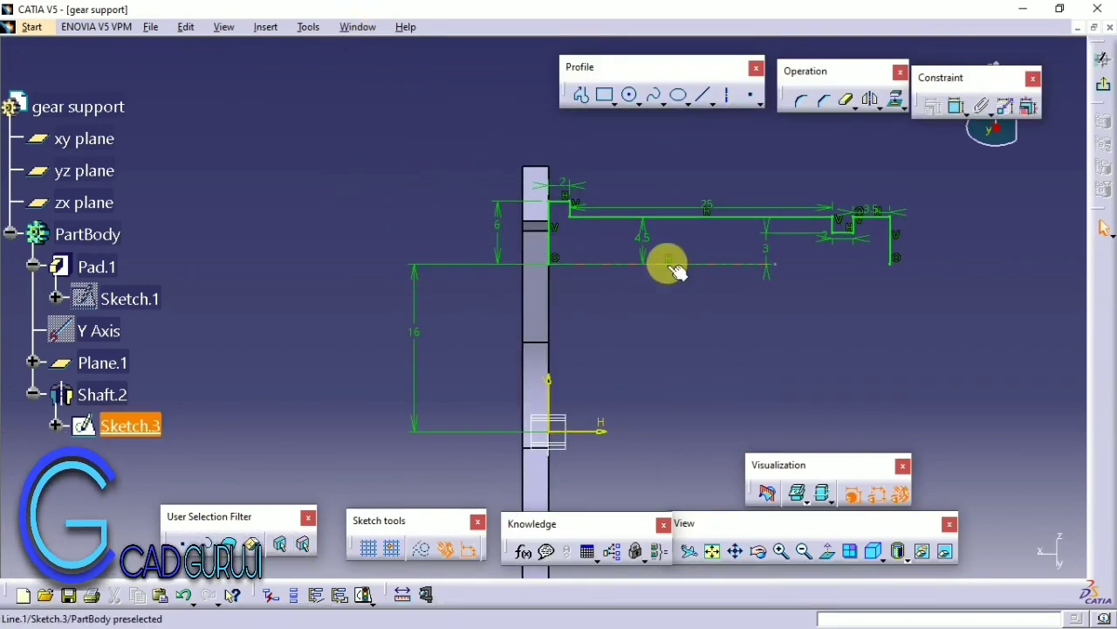
Step: Draw a small tab outline in Sketch.4 on the arm tip face and exit the sketch
click(1104, 88)
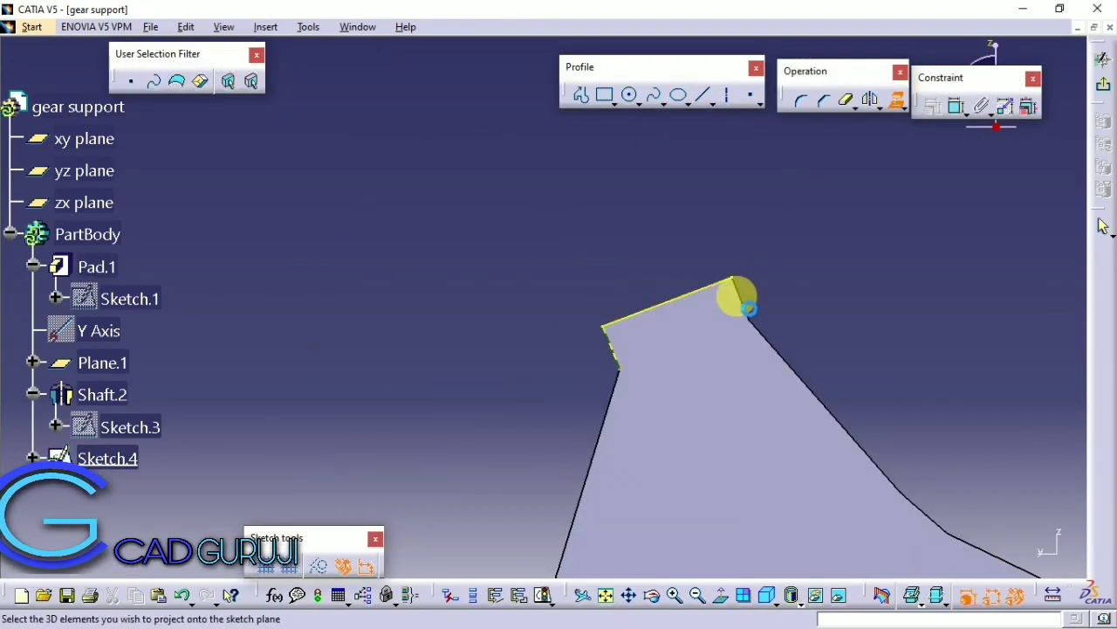
click(580, 95)
click(621, 370)
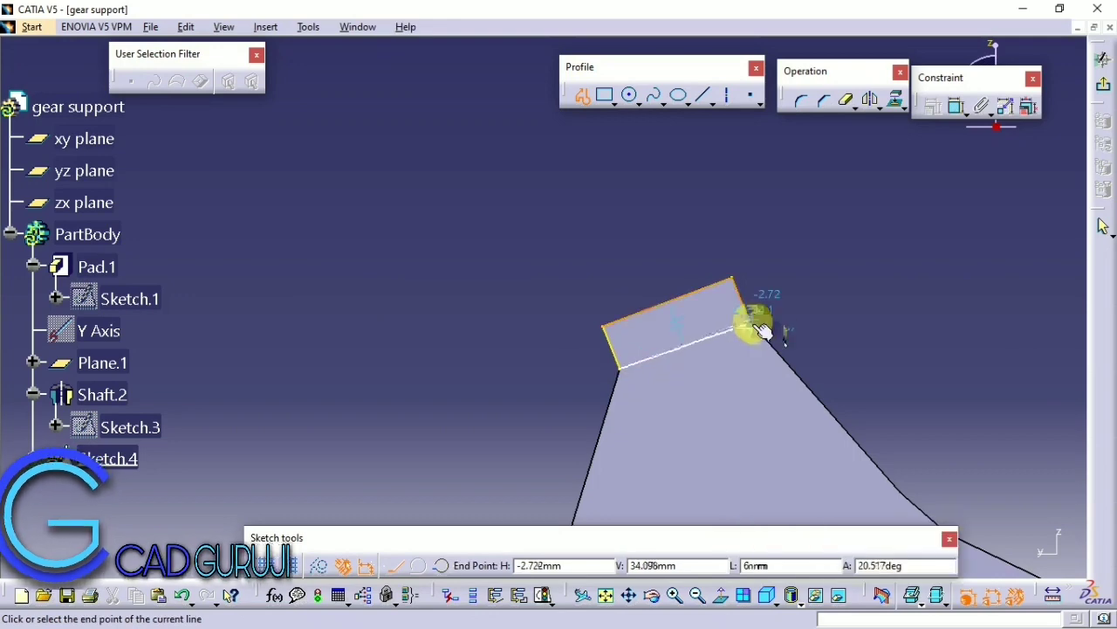
click(576, 98)
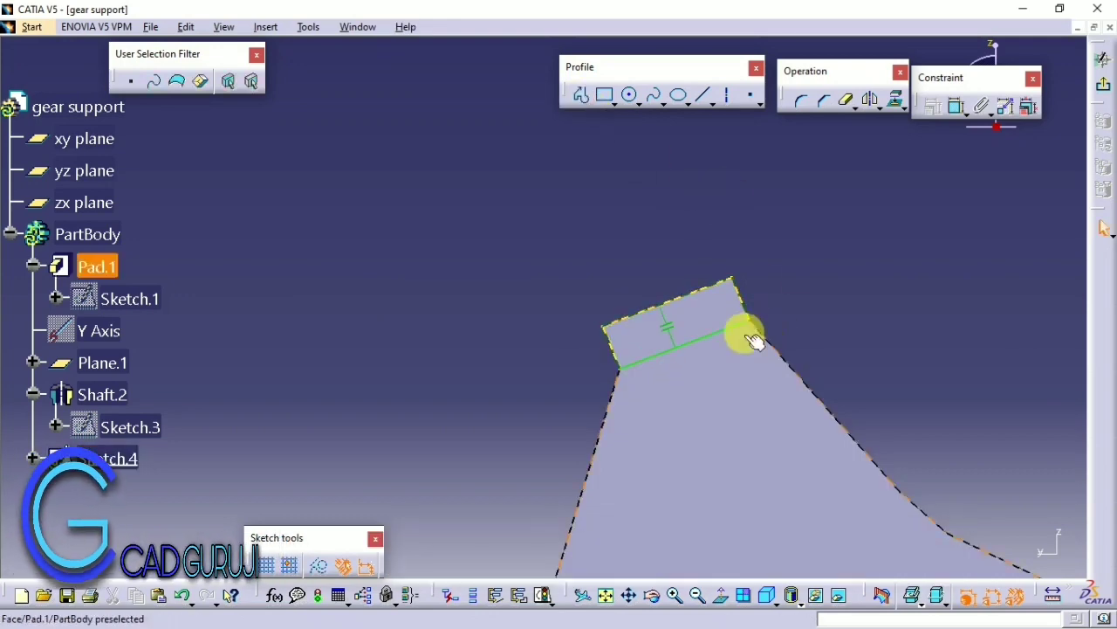
click(1106, 102)
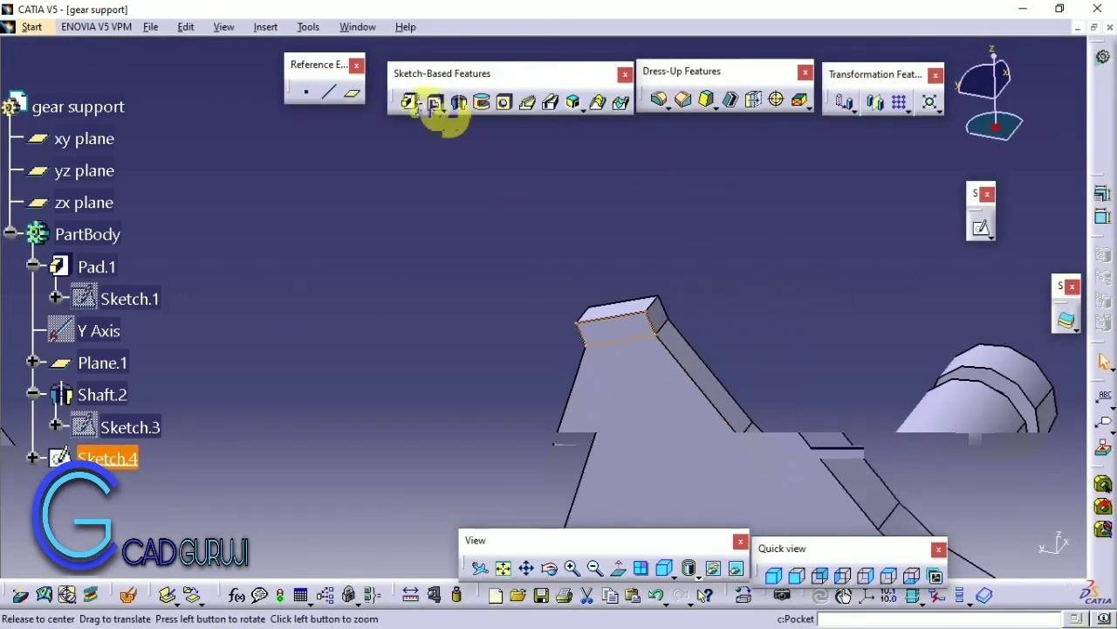
Step: Pad the tab sketch to a length of 10mm
click(408, 104)
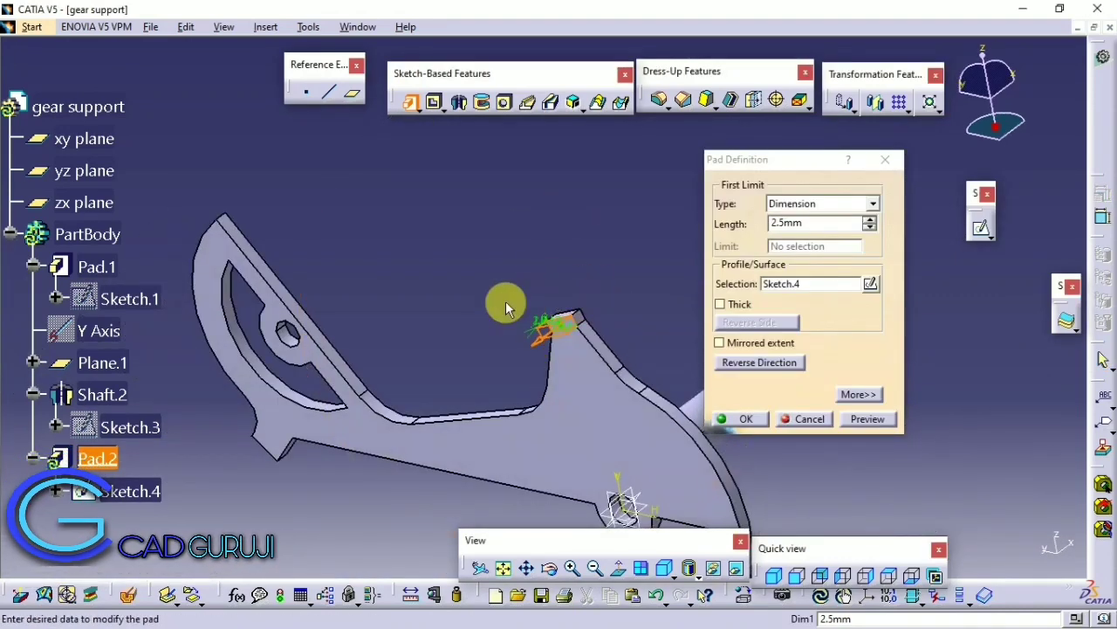
click(799, 224)
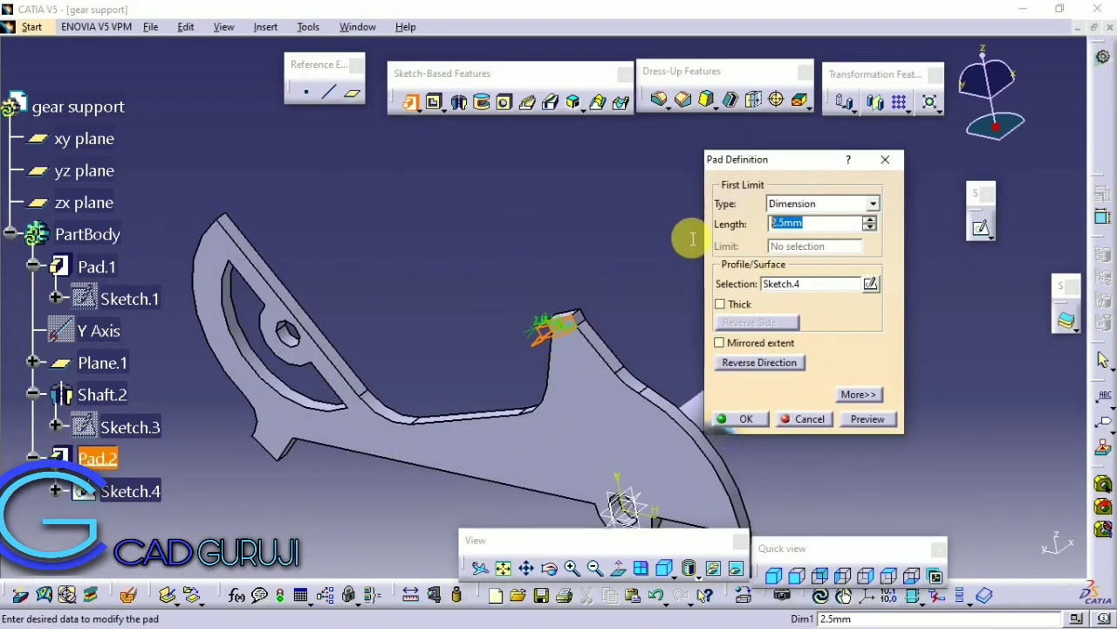
text(10)
middle_drag(579, 291, 780, 419)
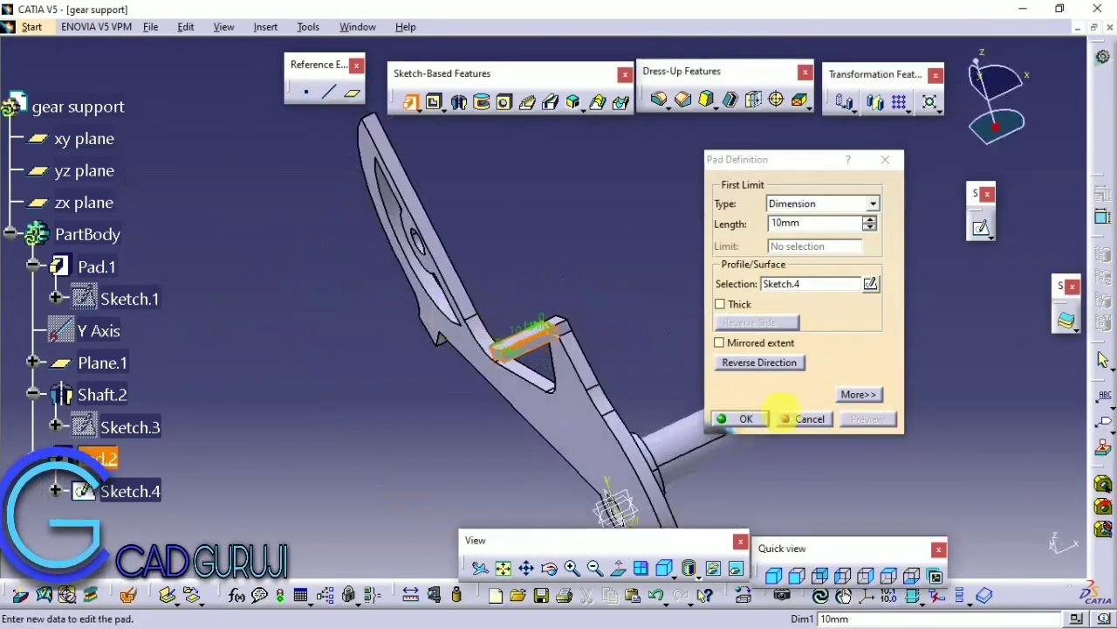
click(742, 419)
mouse_move(714, 394)
middle_down()
mouse_move(469, 250)
mouse_move(629, 354)
mouse_move(669, 302)
mouse_move(655, 387)
mouse_move(627, 367)
middle_up()
Step: Sketch on the arm's flat face a construction axis from the origin and an oriented rectangle along it
click(672, 280)
click(982, 227)
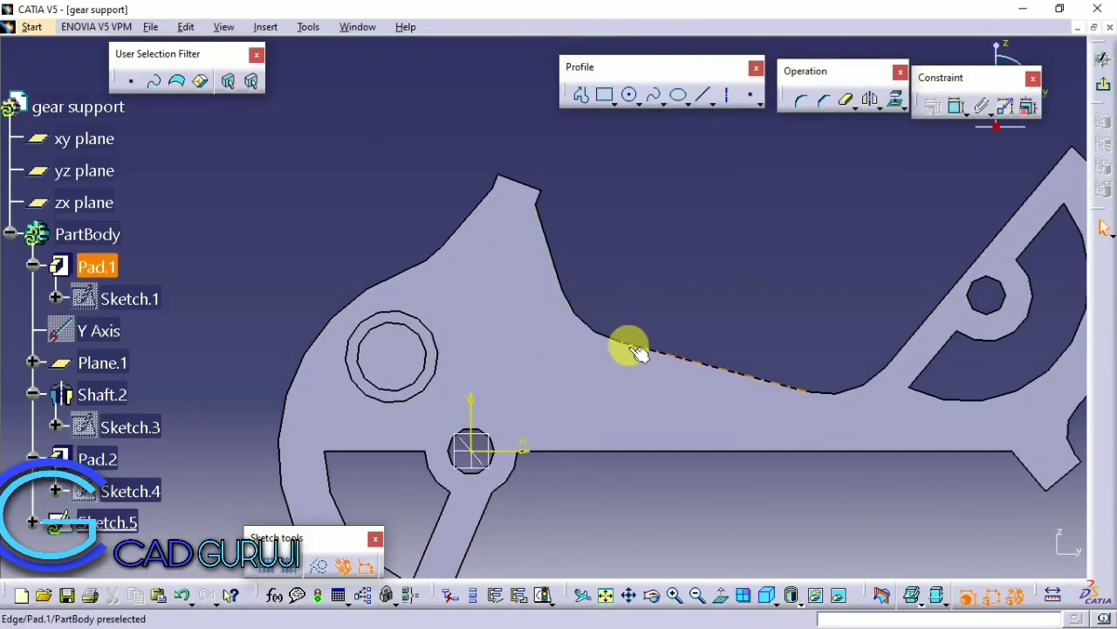
click(734, 99)
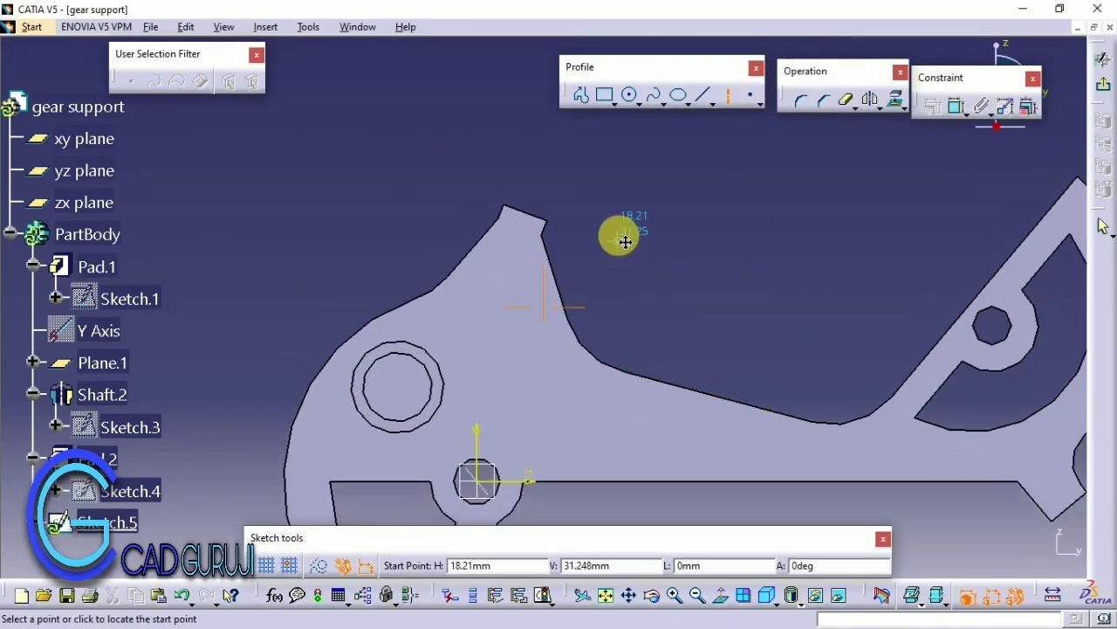
click(486, 469)
click(573, 371)
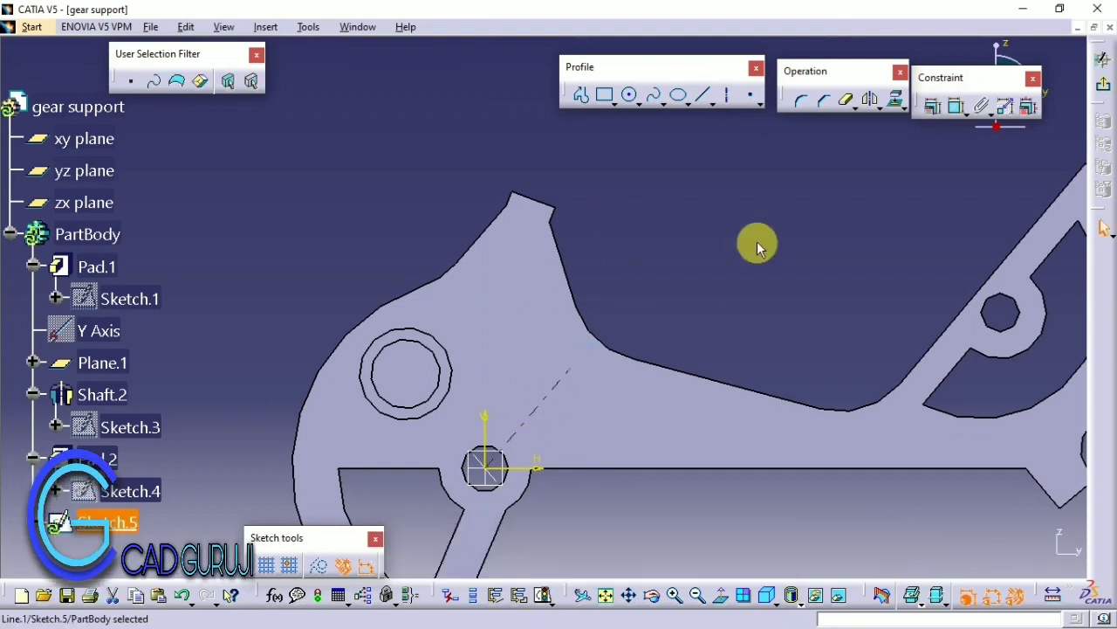
click(615, 102)
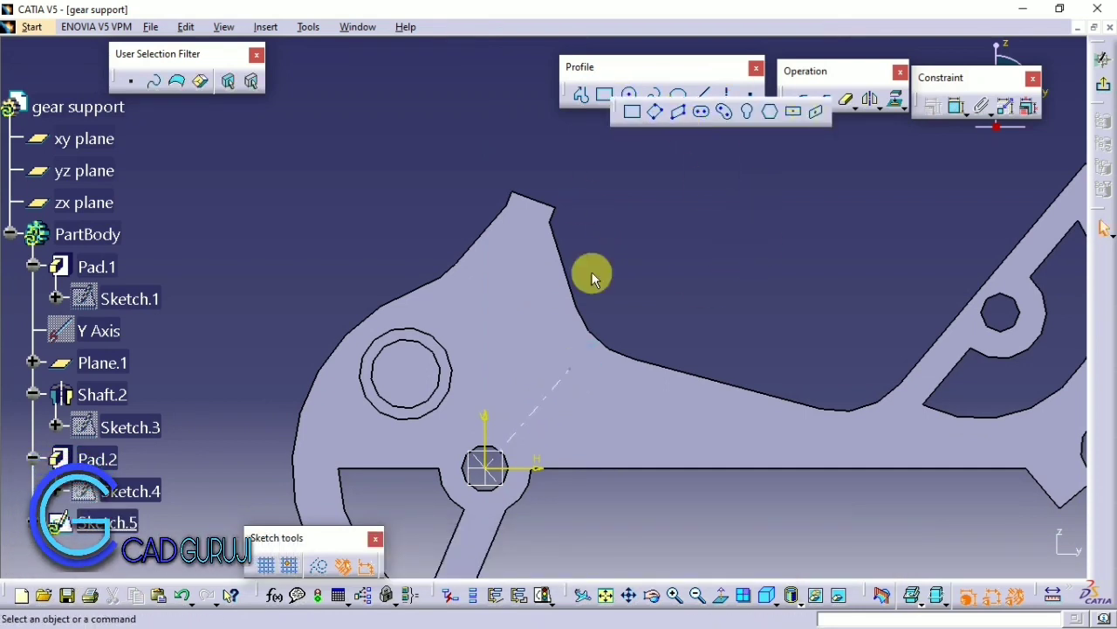
click(541, 402)
click(552, 391)
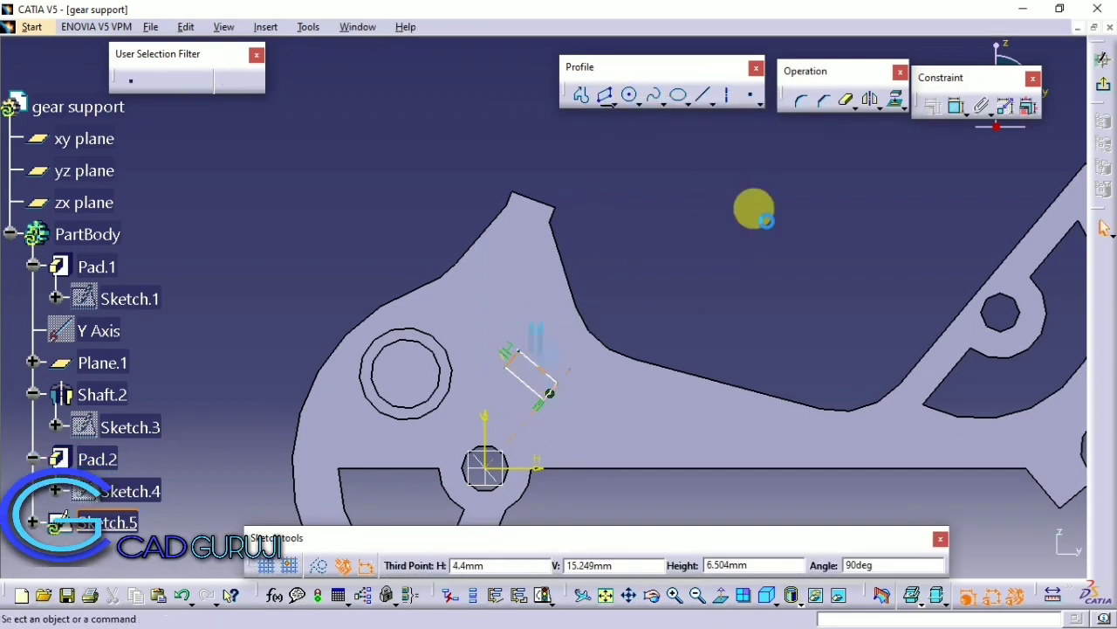
click(973, 112)
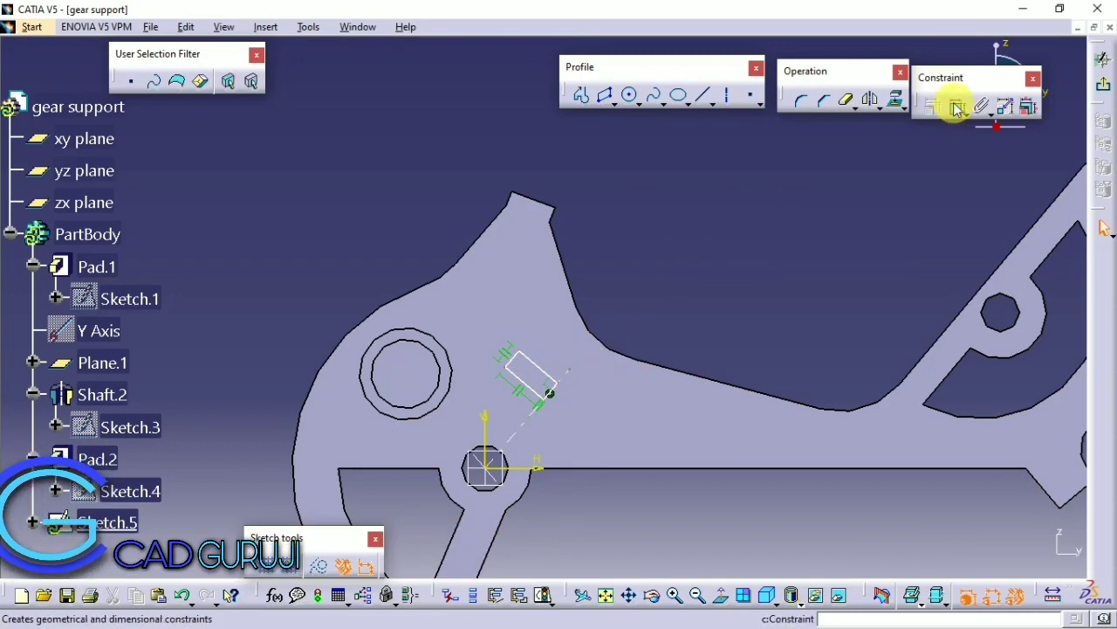
click(549, 394)
Step: Dimension the rectangle to 6, 3, 5 and 10 mm
double_click(640, 300)
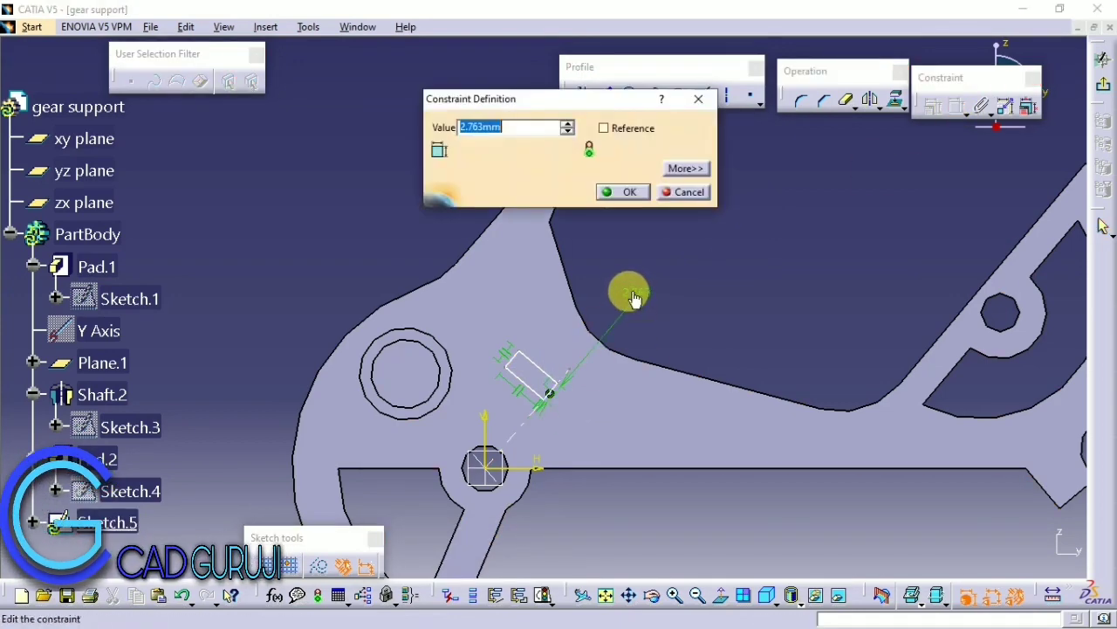
text(6)
key(Return)
double_click(651, 292)
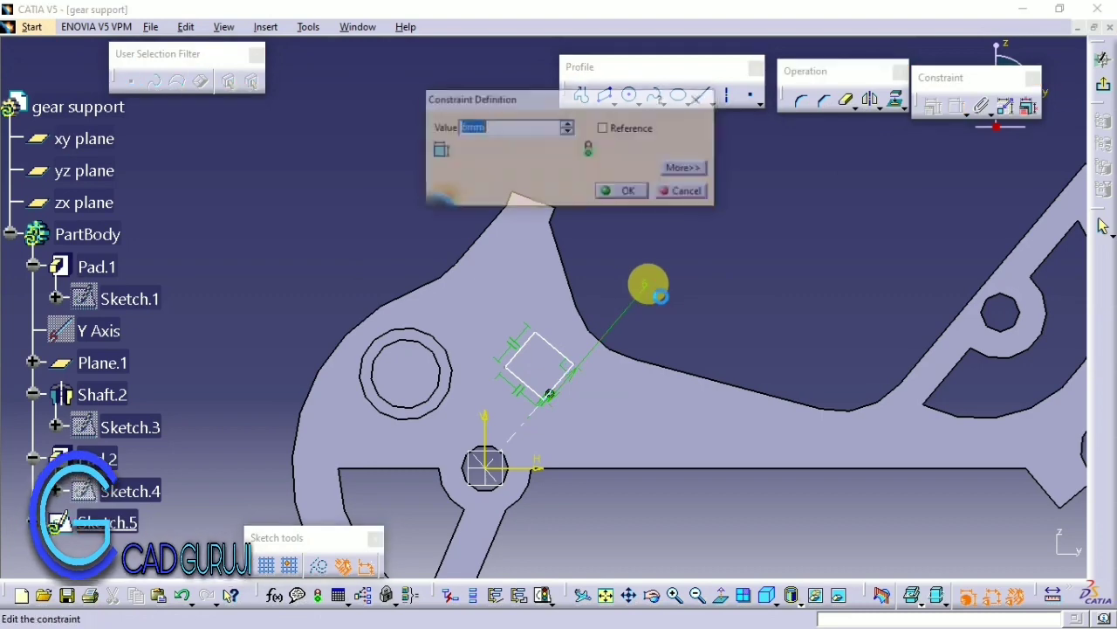
text(3)
key(Return)
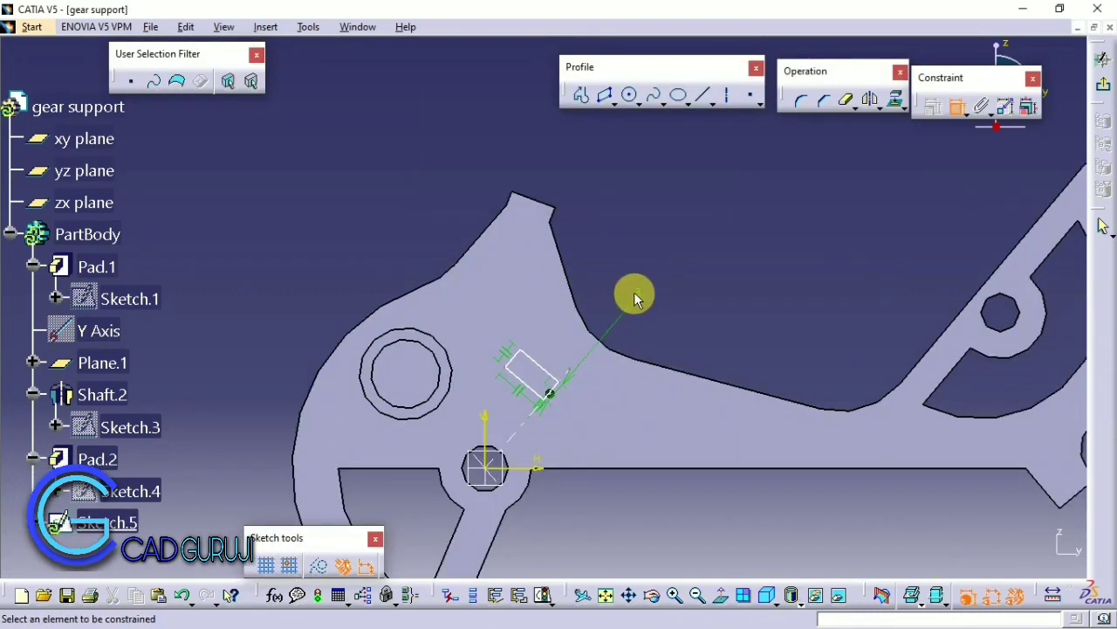
double_click(633, 297)
text(5)
key(Return)
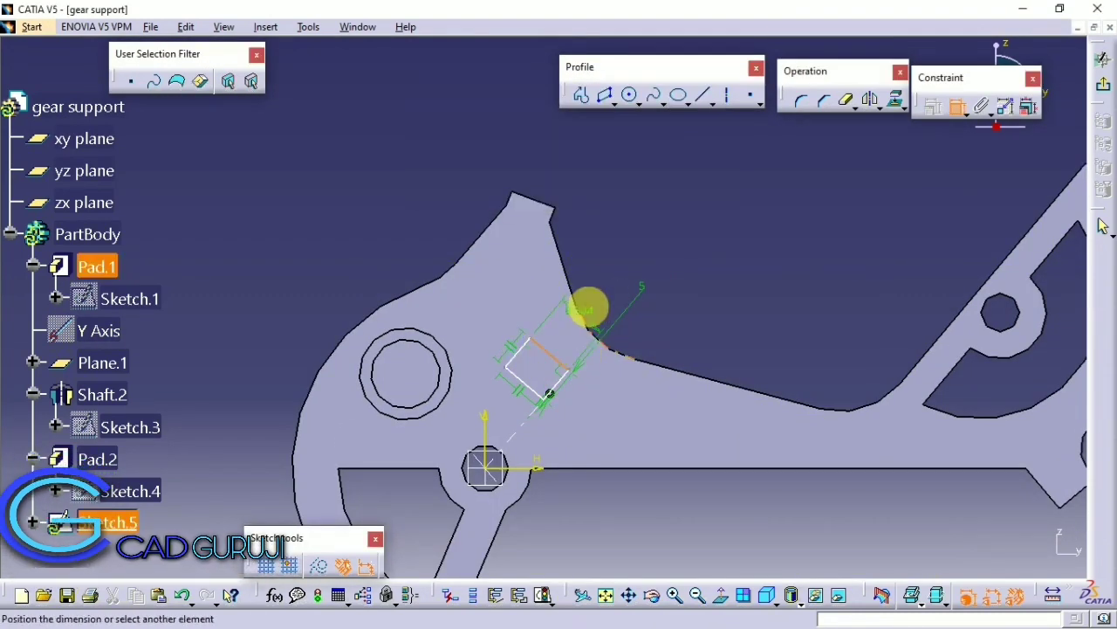
double_click(605, 284)
text(10)
key(Return)
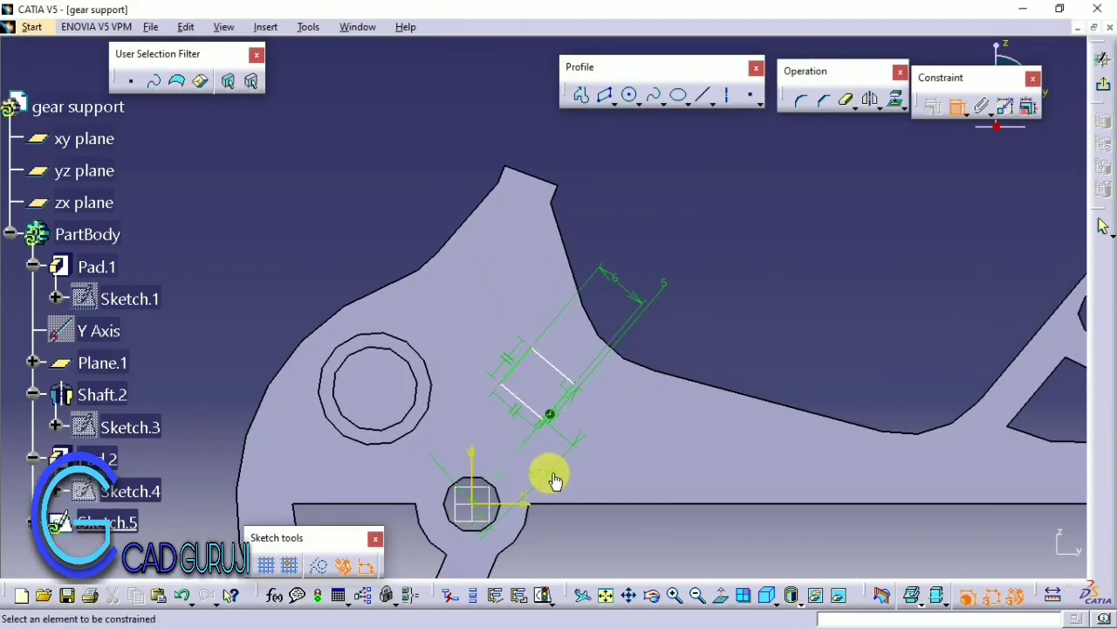
Step: Try a 25° angle on the rectangle, then undo it back to 9.711°
double_click(539, 471)
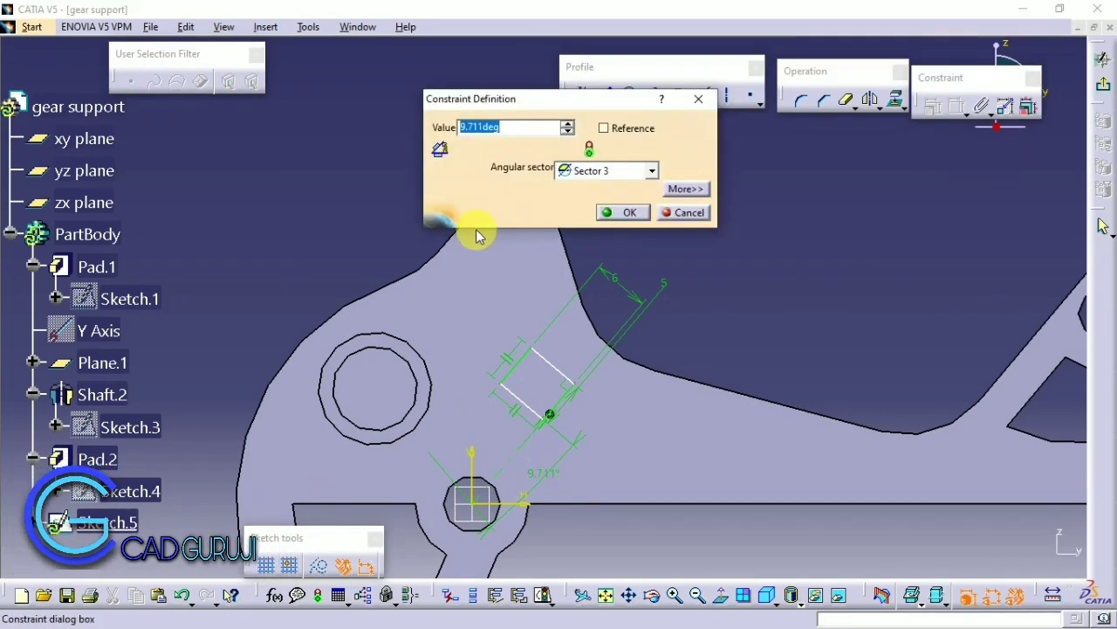
text(25)
key(Return)
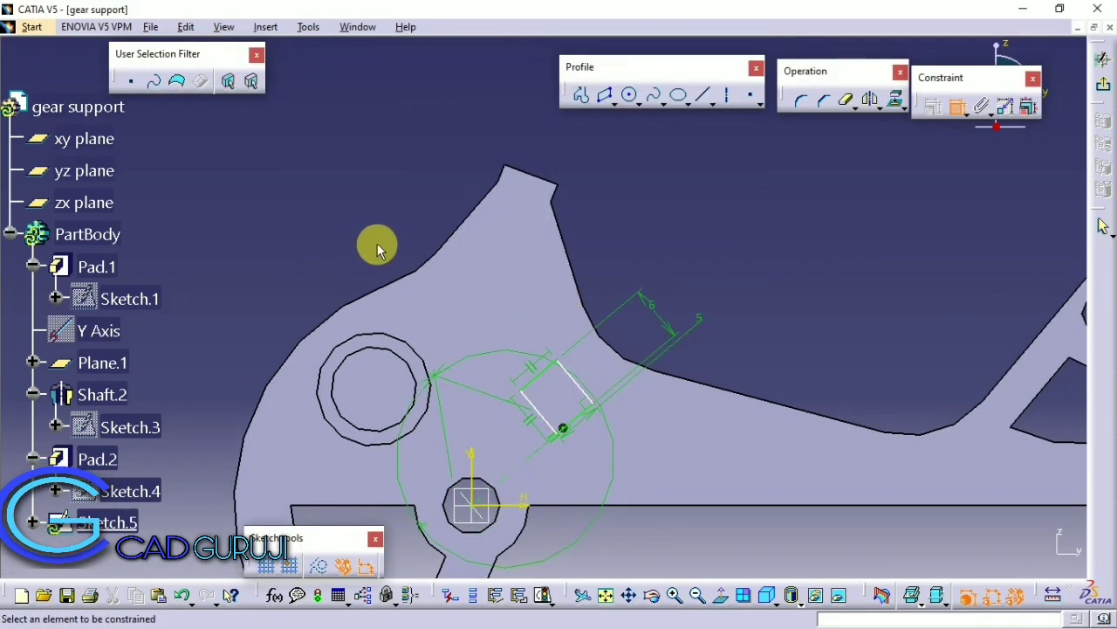
key(ctrl+z)
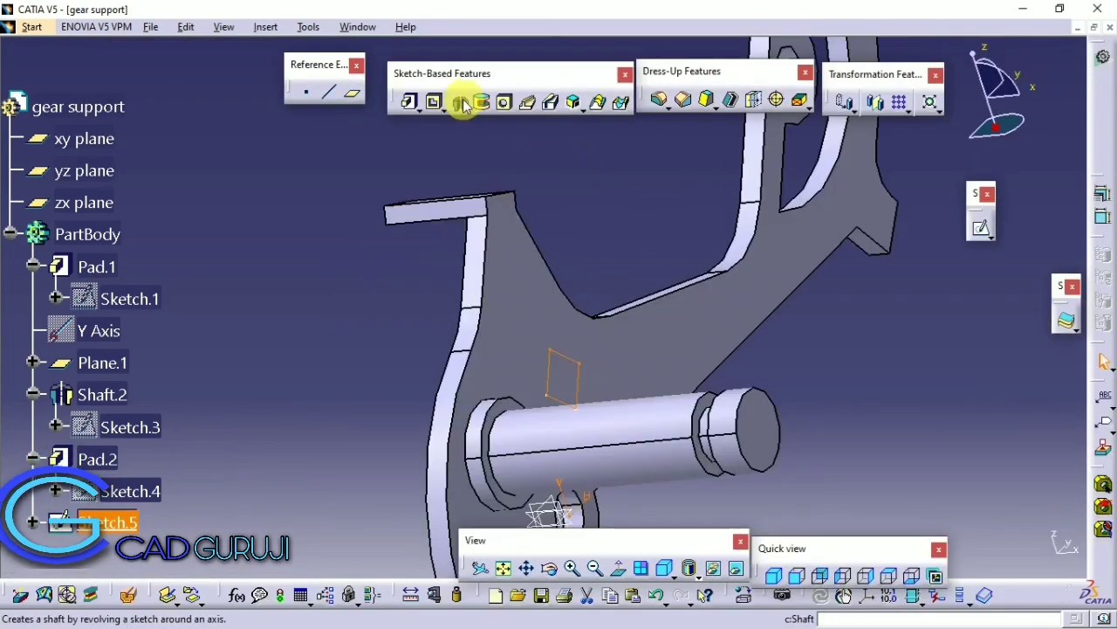
Step: Pocket the rectangle with type Up to last, then open a new sketch on the slot face
click(435, 102)
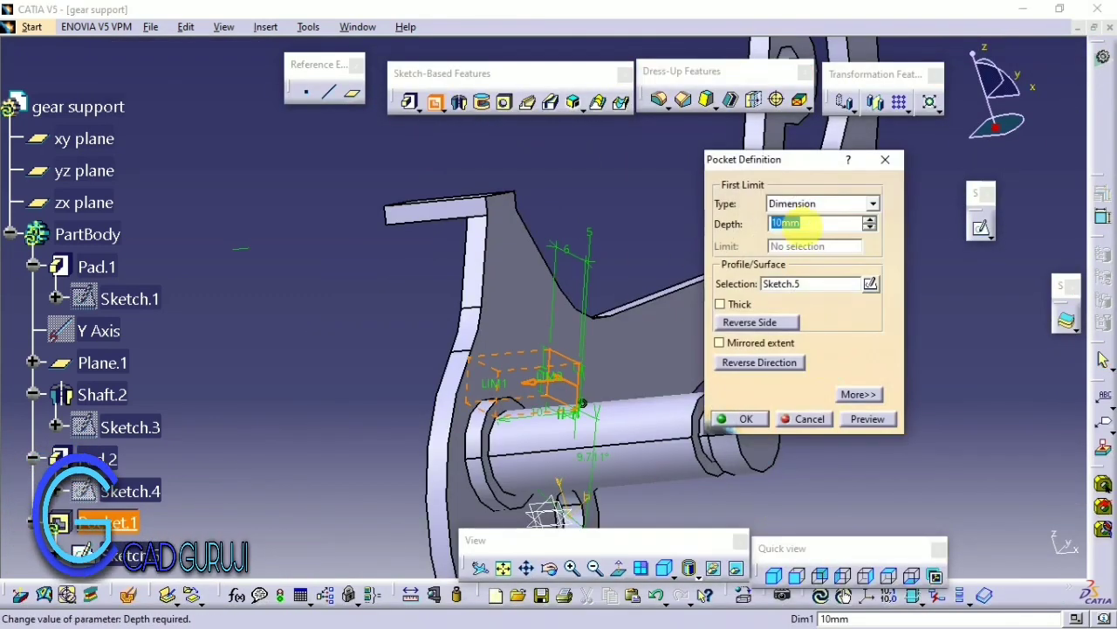
click(873, 203)
click(873, 244)
click(741, 419)
middle_drag(793, 392, 594, 388)
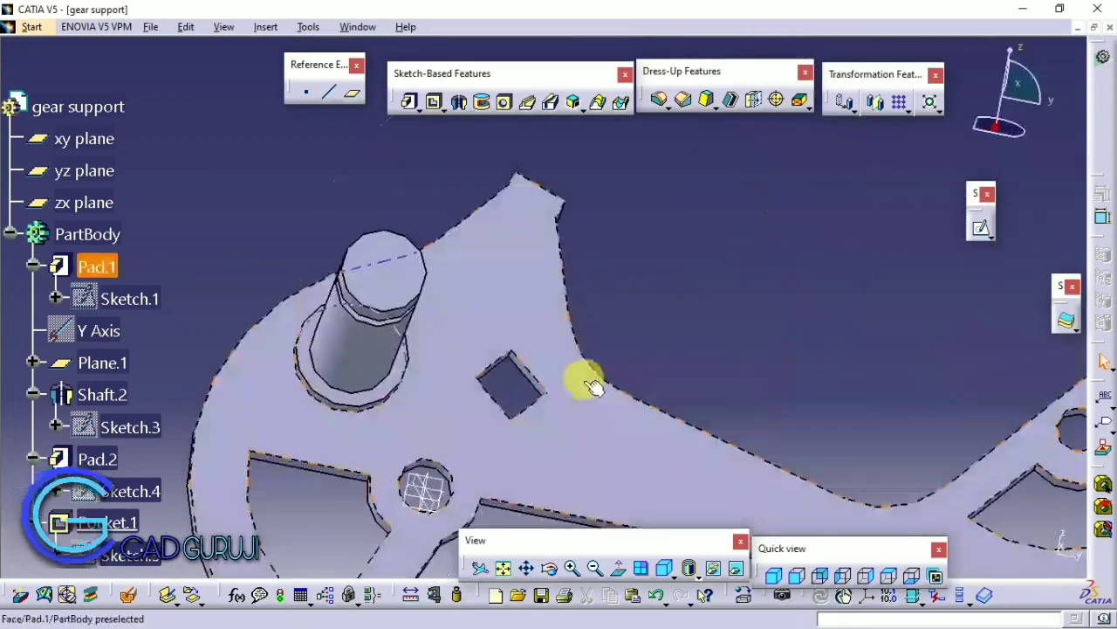
mouse_move(554, 351)
middle_down()
mouse_move(606, 379)
mouse_move(548, 324)
middle_up()
click(549, 324)
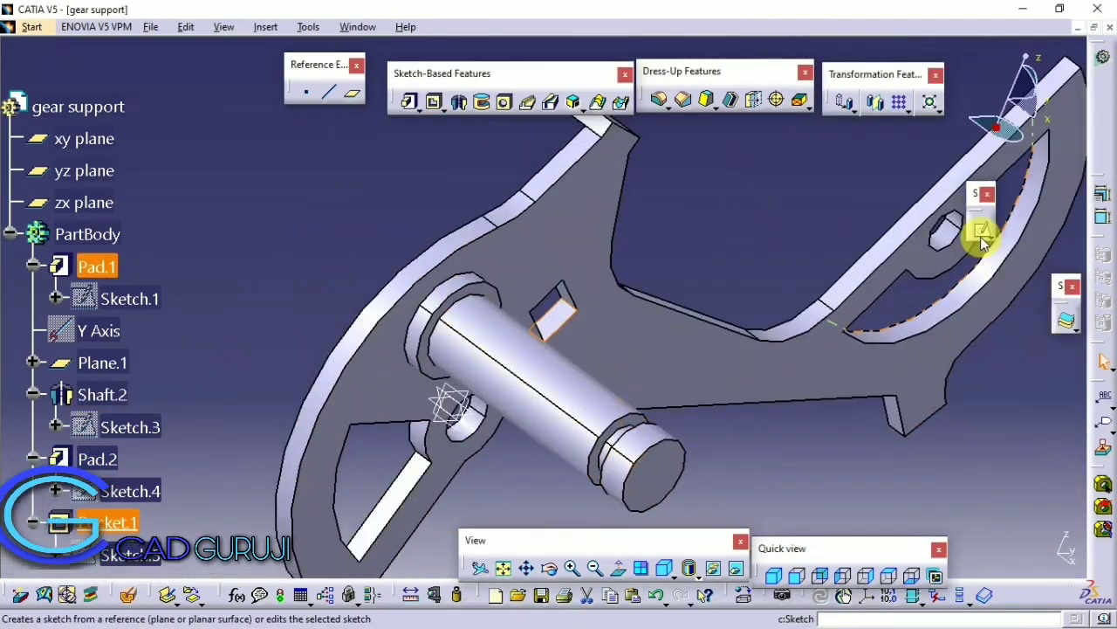
click(981, 228)
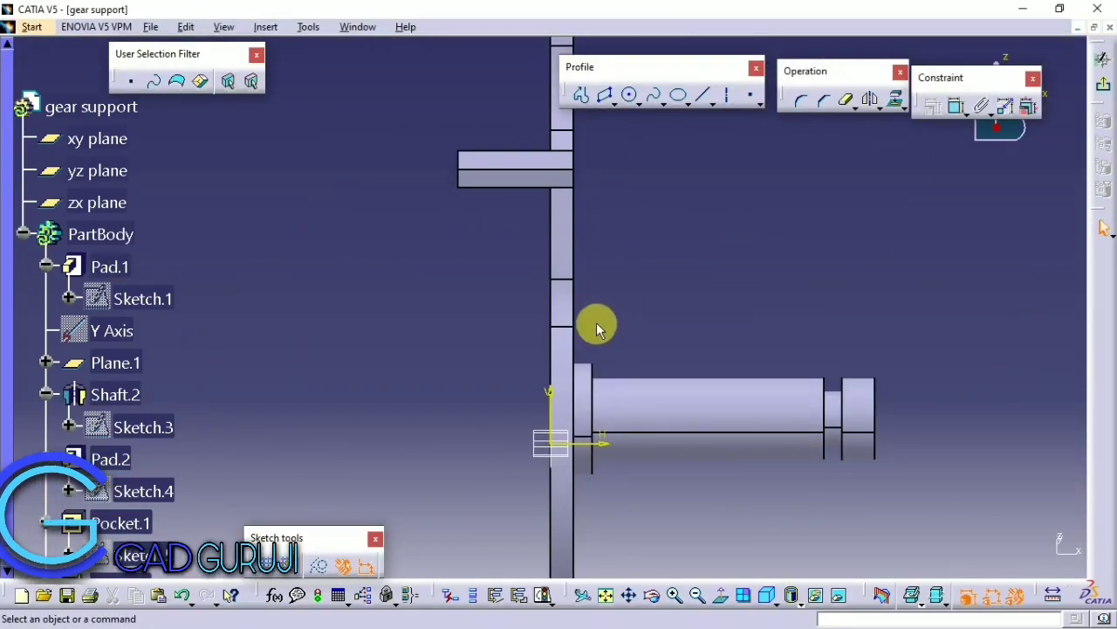
Step: Draw a rectangle beside the slot on the sketch face
mouse_move(597, 322)
middle_down()
mouse_move(499, 324)
mouse_move(567, 229)
middle_up()
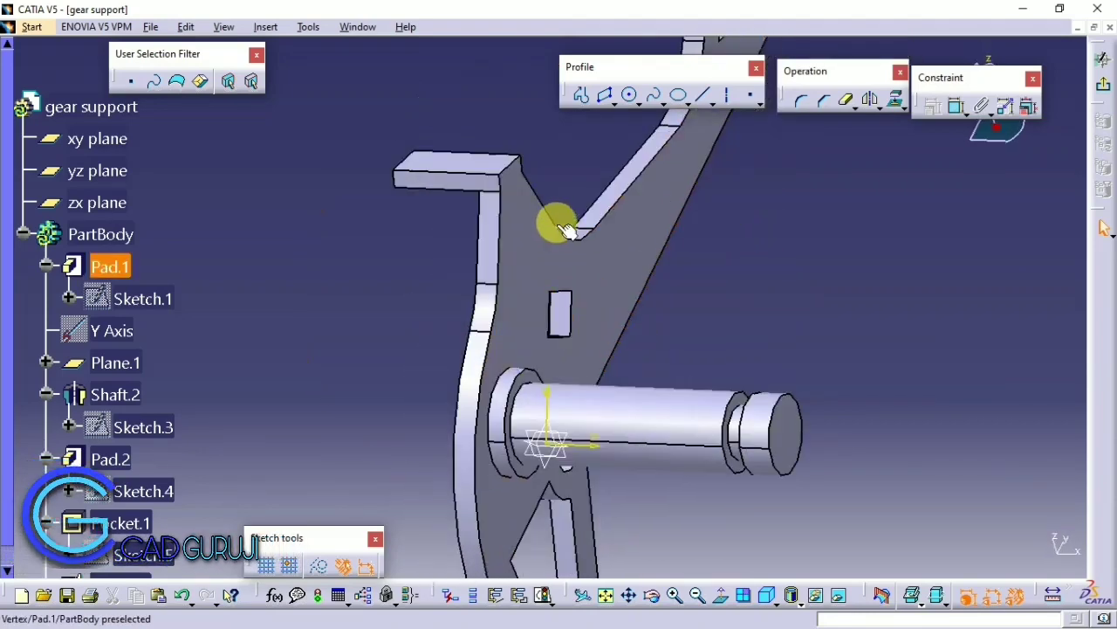
click(614, 103)
click(644, 119)
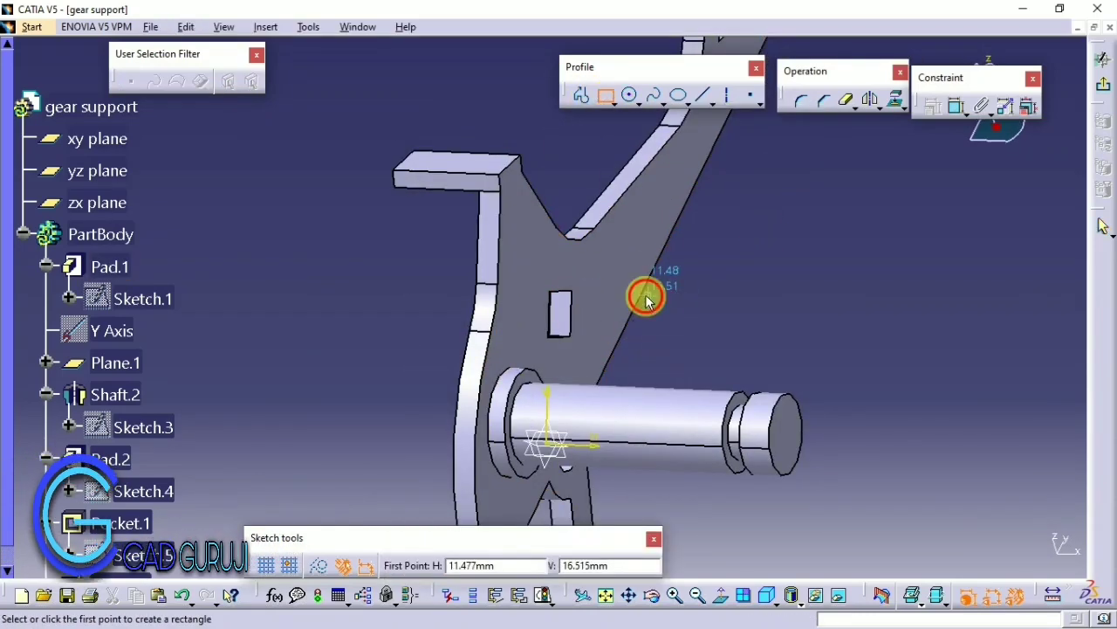
click(646, 297)
click(694, 322)
Step: Constrain the rectangle edge coincident with the slot edge
click(957, 108)
scroll(537, 319, up, 3)
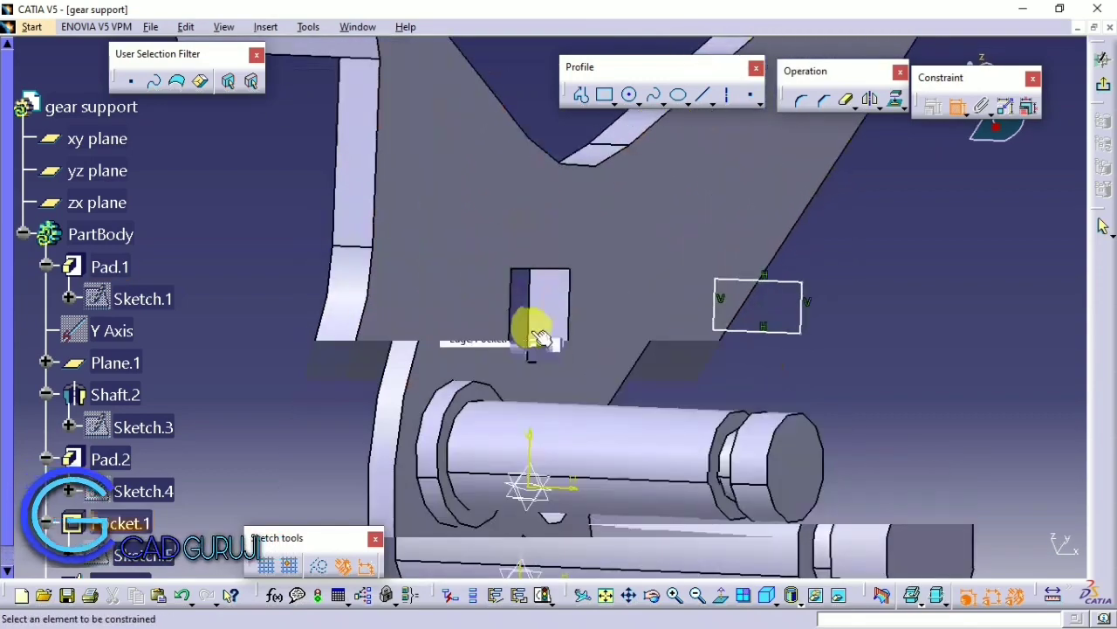
right_click(613, 131)
click(666, 324)
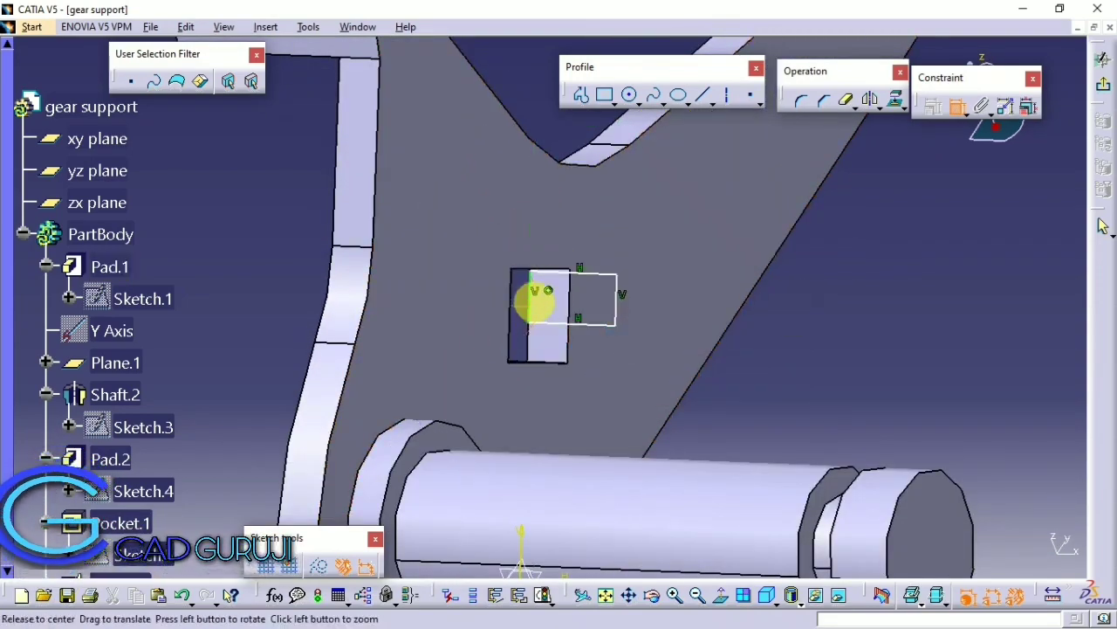
middle_drag(536, 299, 614, 289)
right_click(690, 198)
click(711, 406)
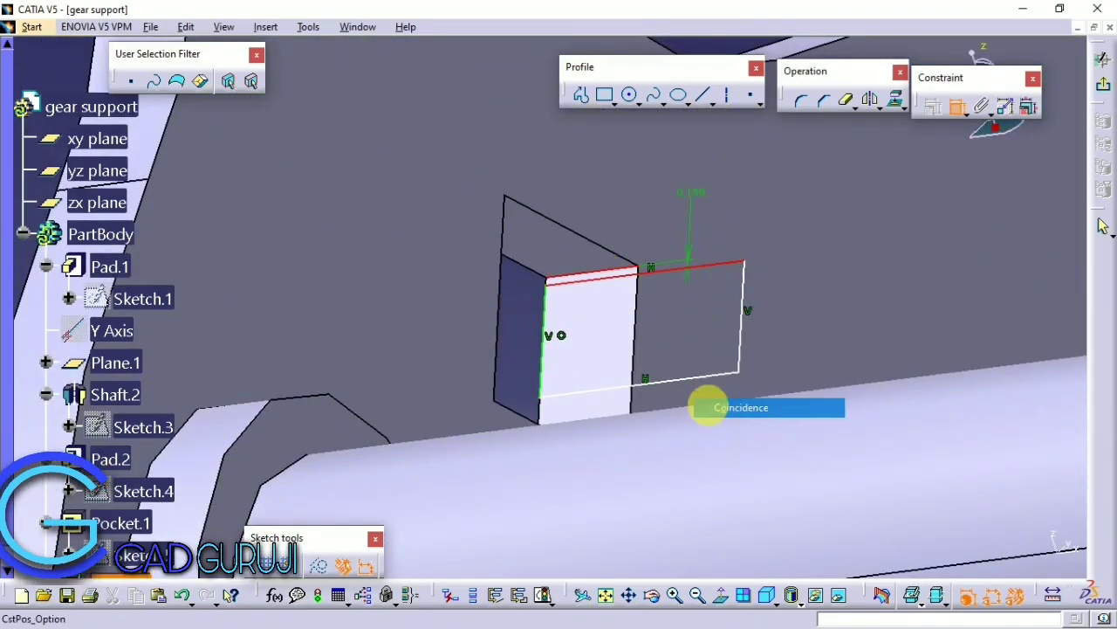
right_click(617, 254)
mouse_move(618, 253)
middle_down()
mouse_move(618, 405)
mouse_move(564, 354)
mouse_move(583, 384)
middle_up()
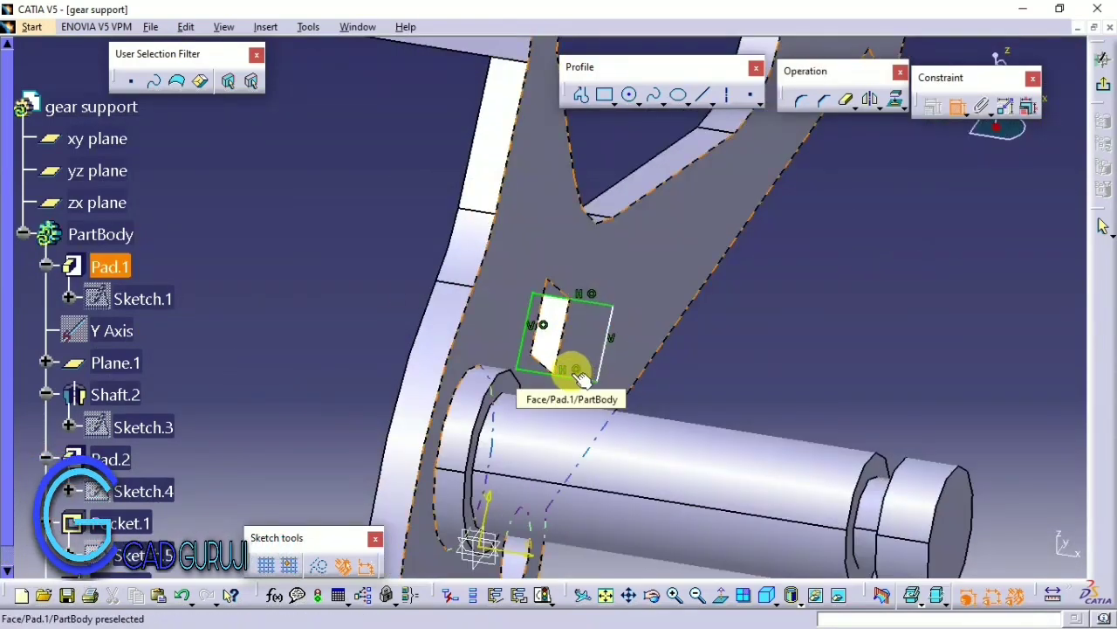
Step: Add a 10 mm dimension to the rectangle
click(736, 312)
double_click(724, 305)
text(10)
key(Return)
mouse_move(716, 305)
middle_down()
mouse_move(699, 358)
mouse_move(703, 349)
middle_up()
Step: Exit the sketch and pad it 2.5 mm into a small block
click(1102, 51)
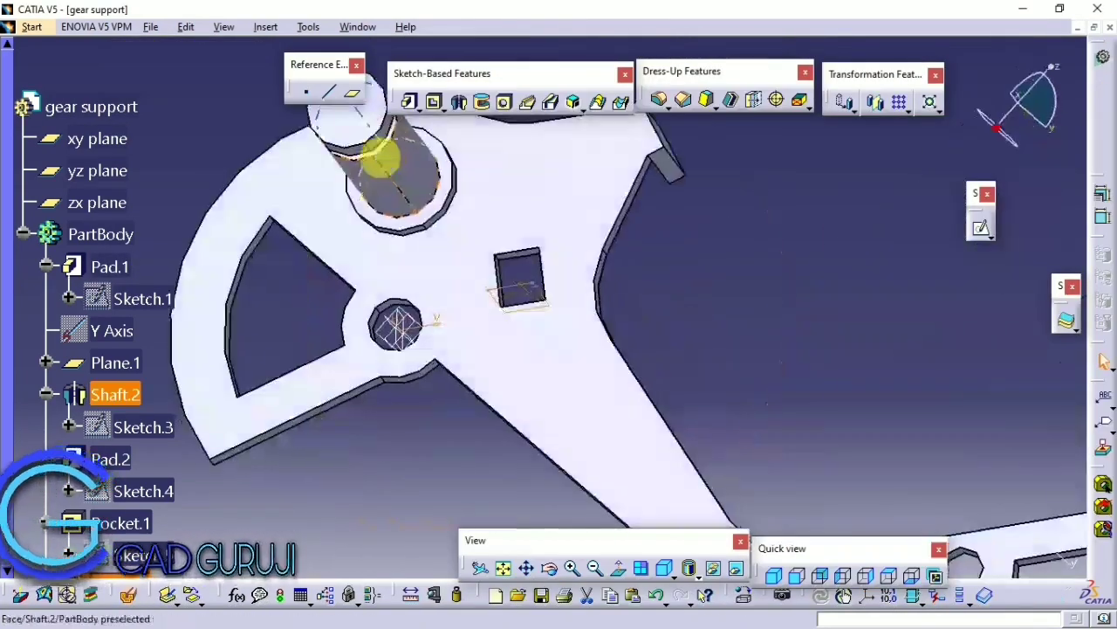
click(410, 102)
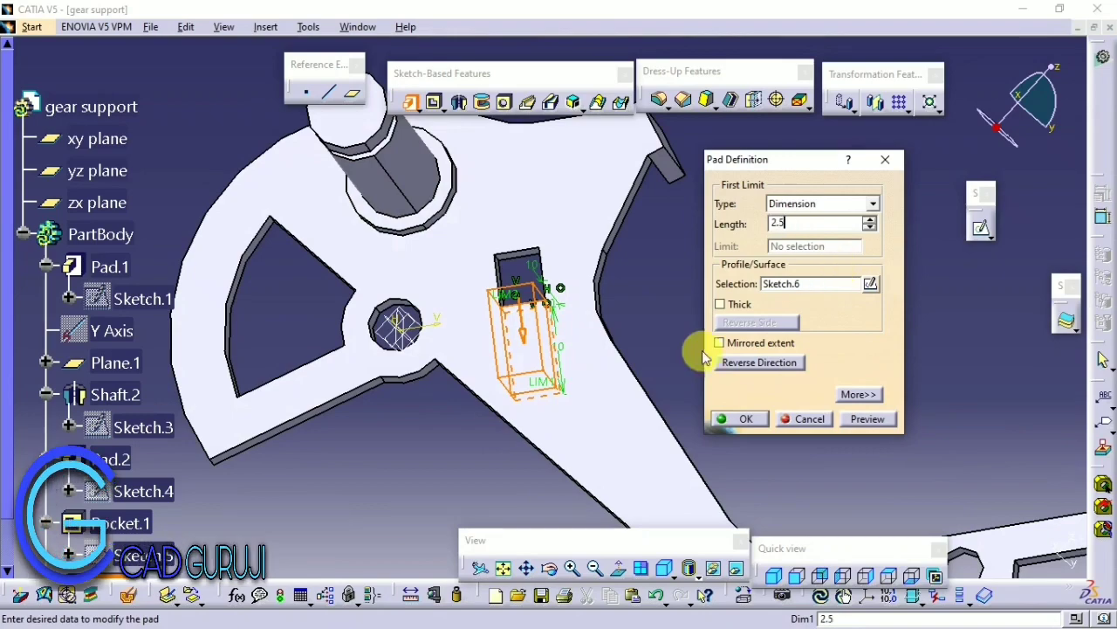
click(738, 419)
mouse_move(549, 337)
middle_down()
mouse_move(802, 386)
mouse_move(179, 321)
mouse_move(341, 397)
middle_up()
mouse_move(590, 244)
middle_down()
mouse_move(532, 319)
mouse_move(562, 287)
middle_up()
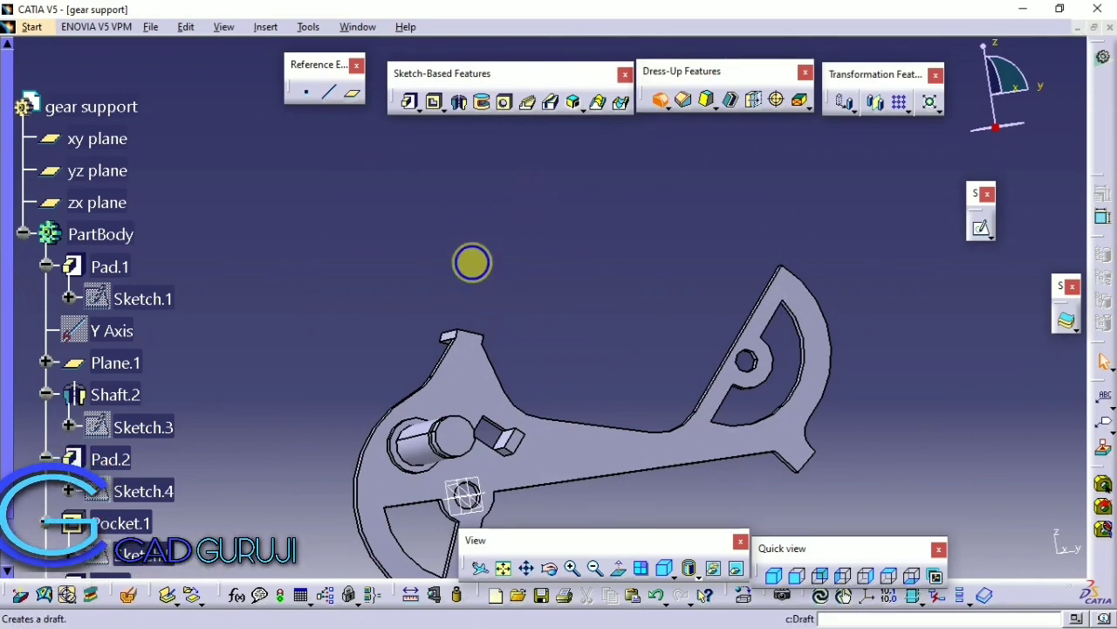
Step: Set up a 1 mm edge fillet on the curved outer edge with minimal propagation
mouse_move(471, 262)
middle_down()
mouse_move(517, 267)
mouse_move(454, 320)
middle_up()
click(454, 319)
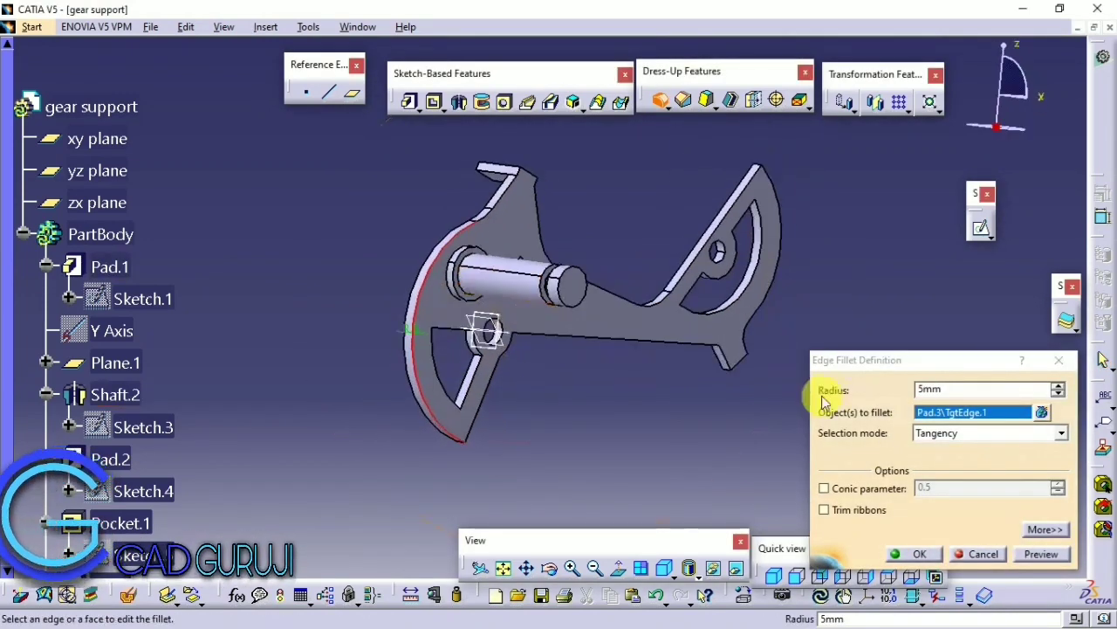
text(1mm)
middle_drag(599, 481, 793, 305)
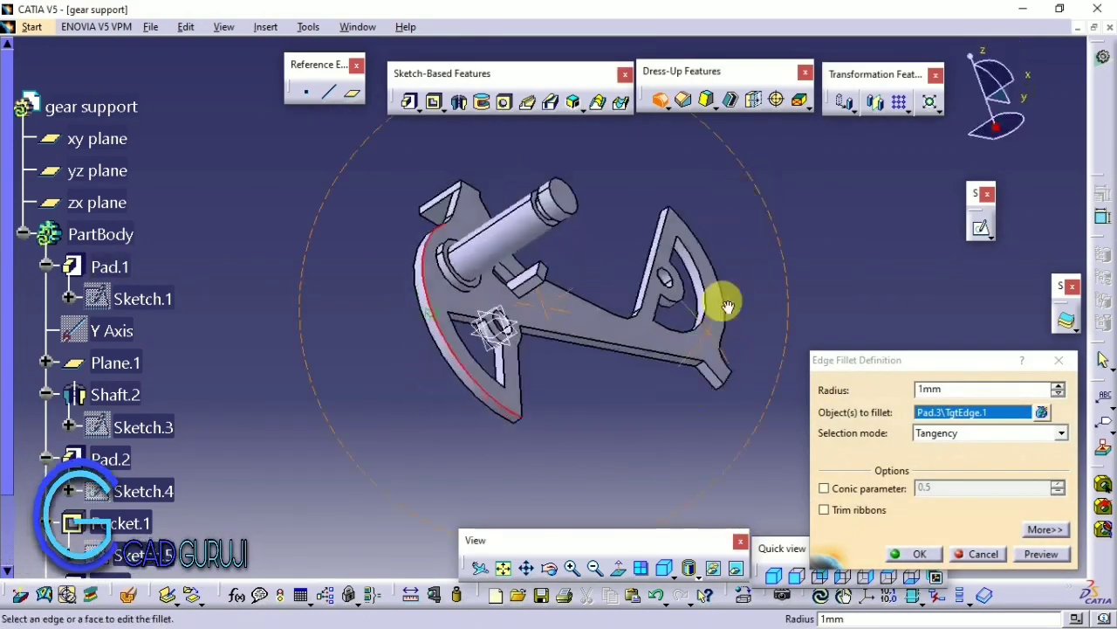
click(1059, 563)
mouse_move(356, 362)
middle_down()
mouse_move(481, 379)
mouse_move(687, 369)
middle_up()
click(938, 433)
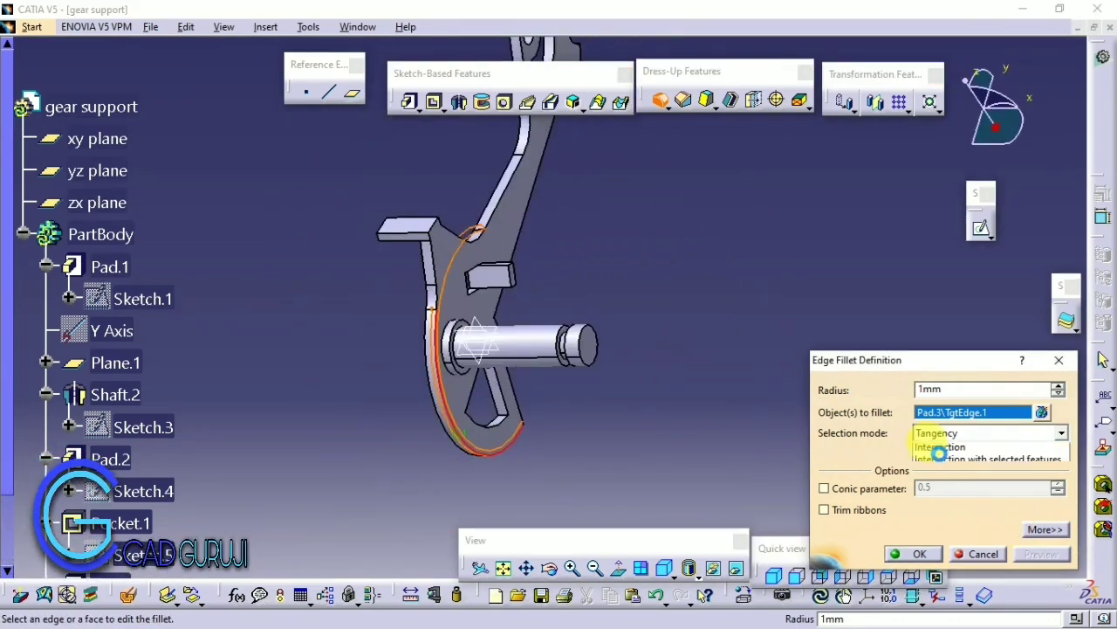
click(930, 460)
click(673, 354)
Step: Apply the fillet and dismiss the resulting update error
click(960, 433)
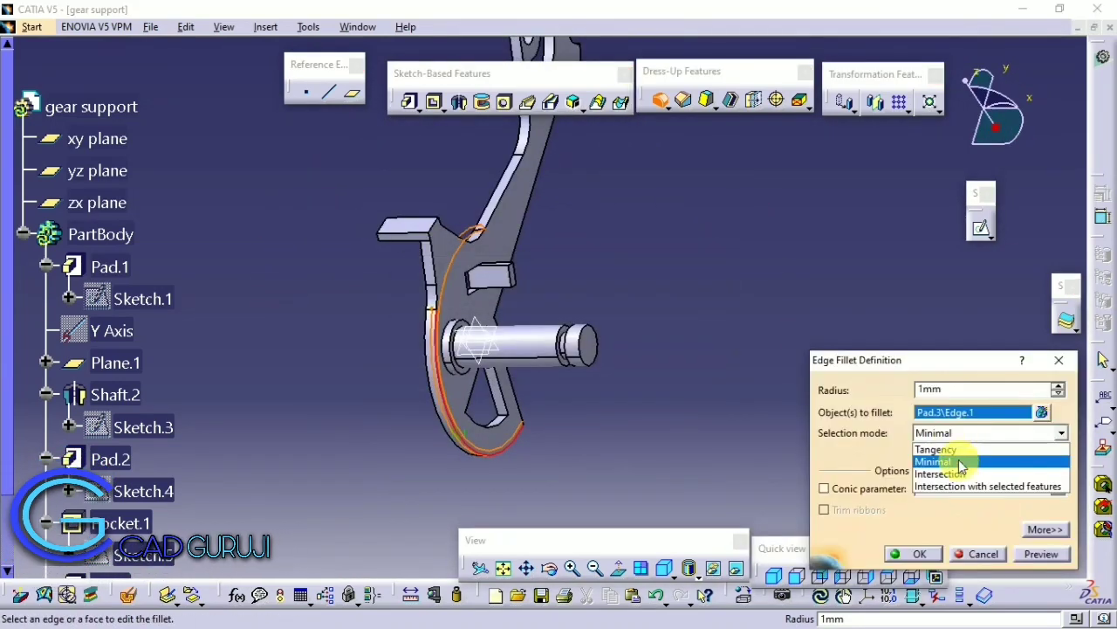
click(960, 462)
click(936, 433)
click(969, 554)
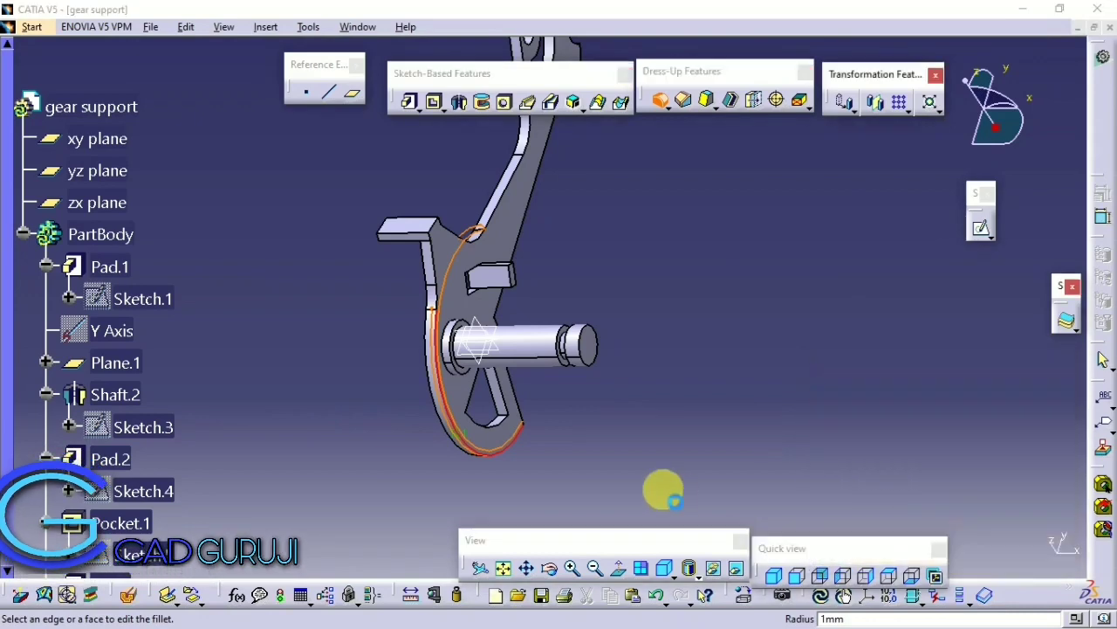
click(643, 354)
Step: Retry with intersection, then tangency propagation and ribbon trimming, acknowledging the update error again
click(943, 434)
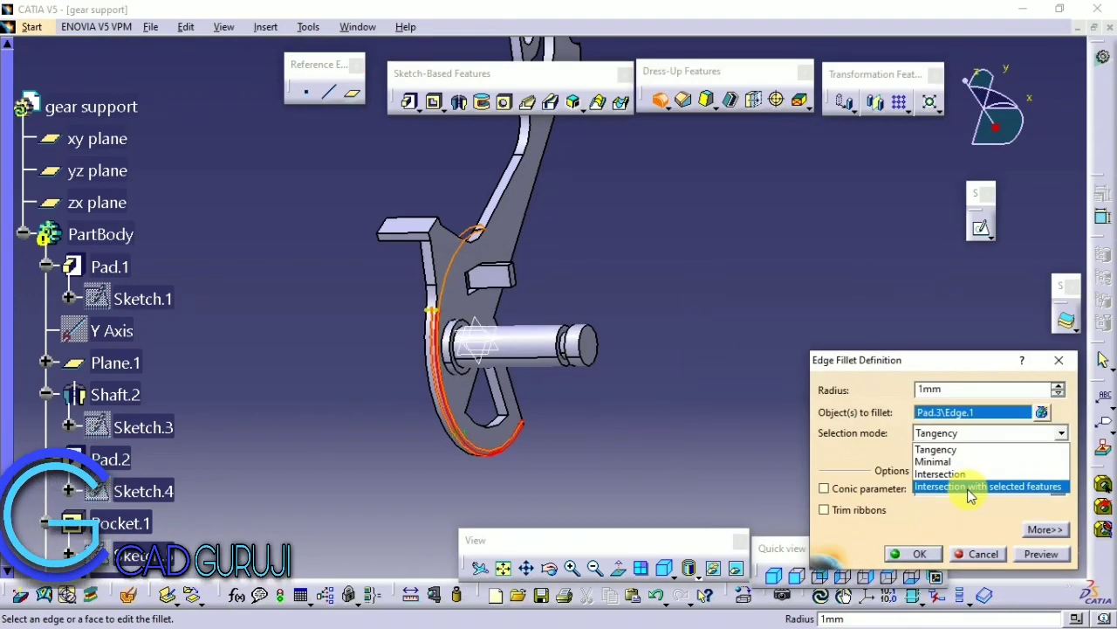
click(978, 484)
click(985, 553)
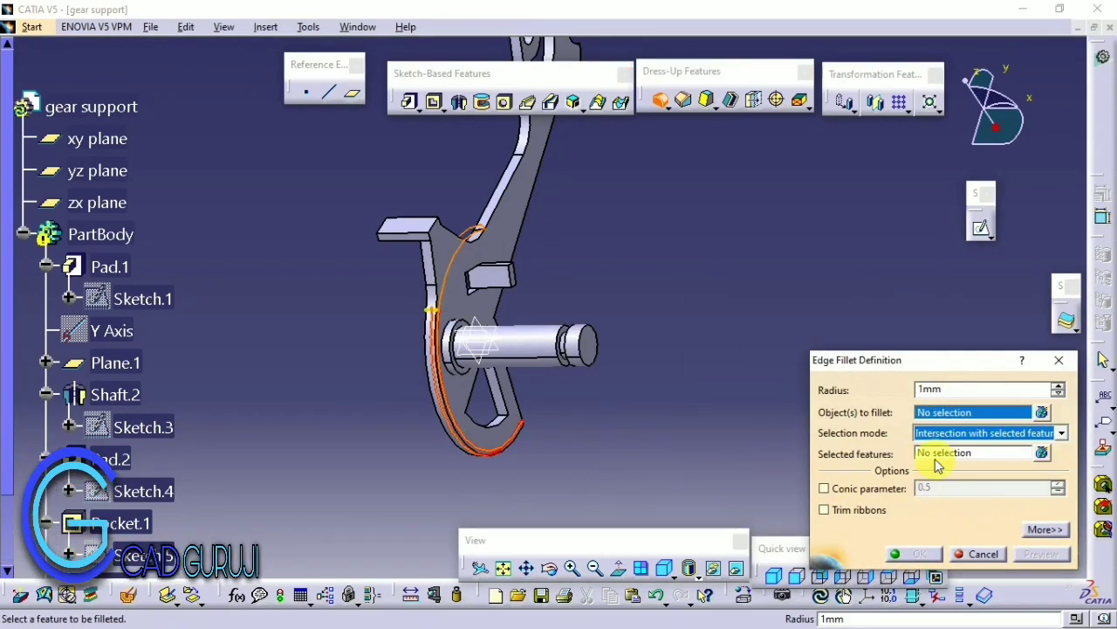
click(943, 434)
click(934, 458)
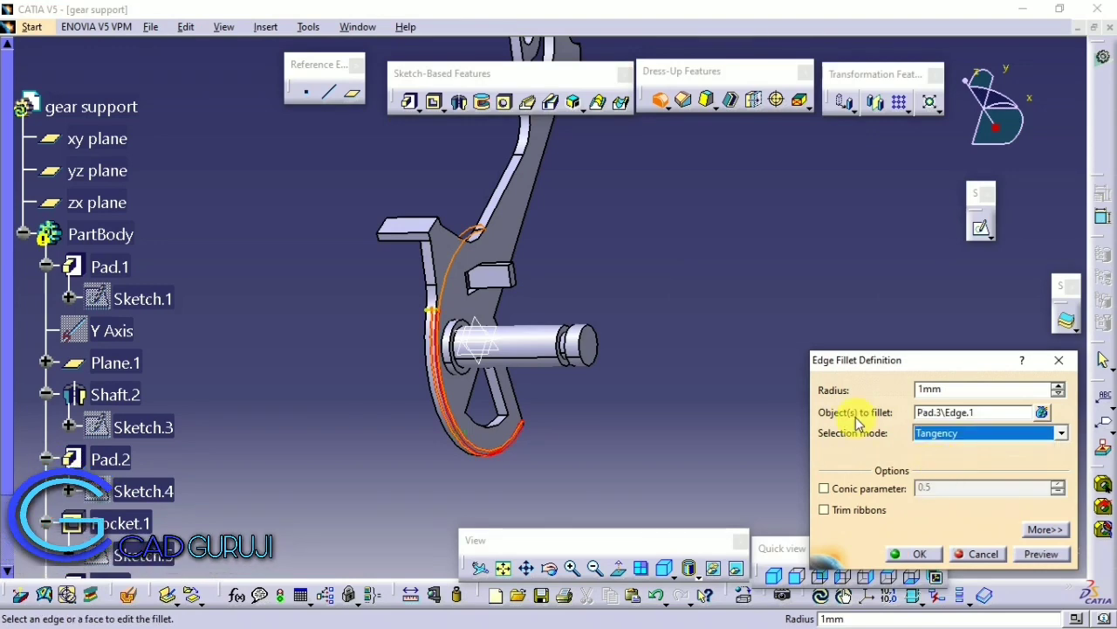
click(1041, 529)
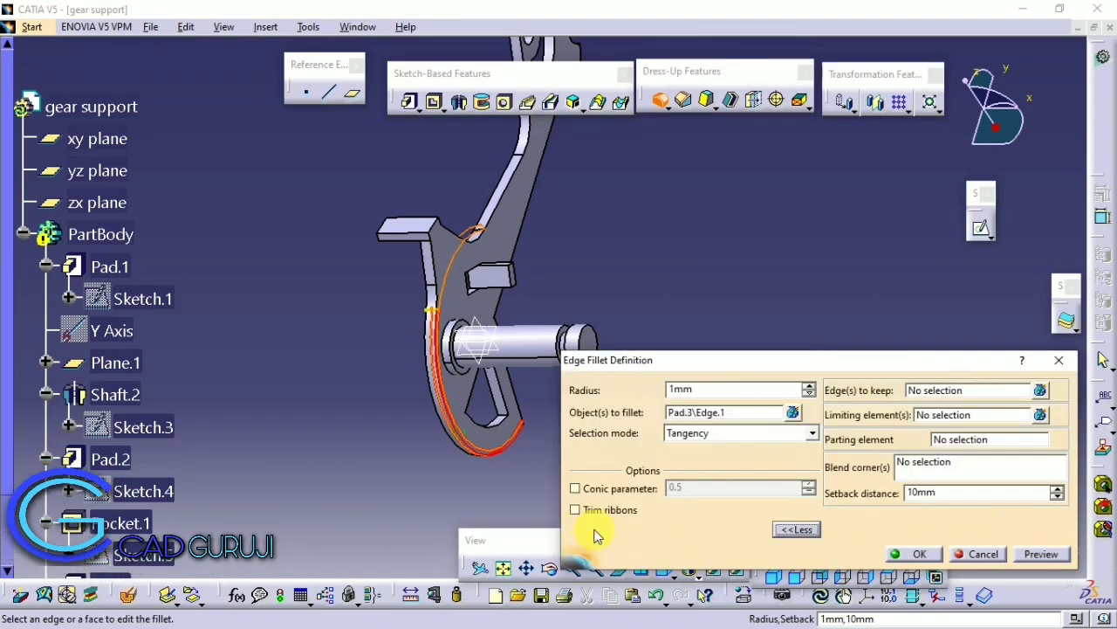
click(576, 509)
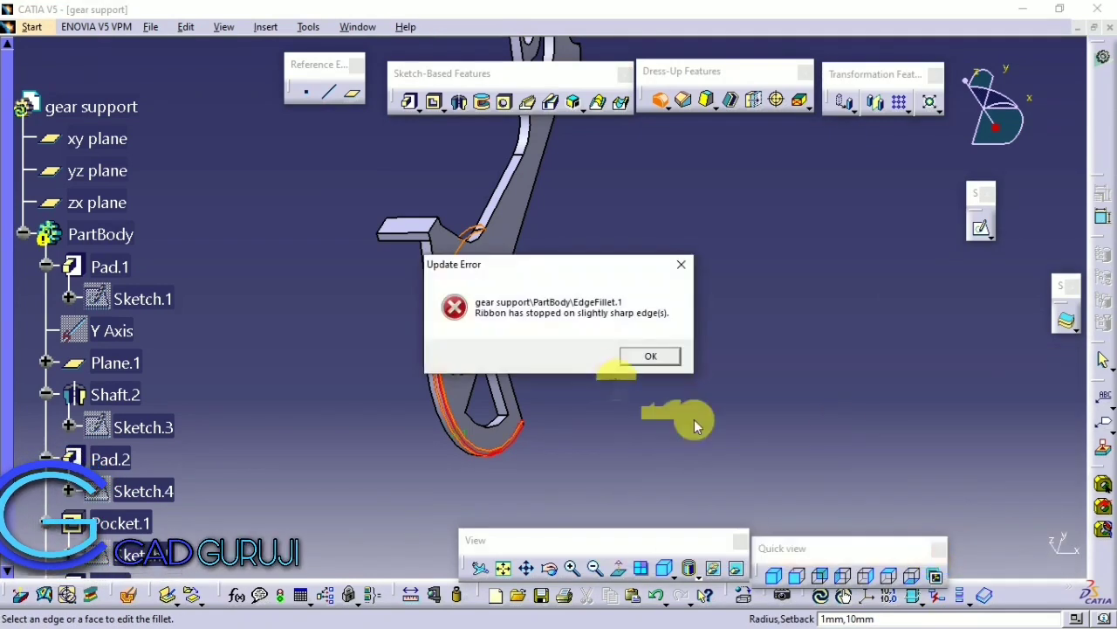
click(646, 355)
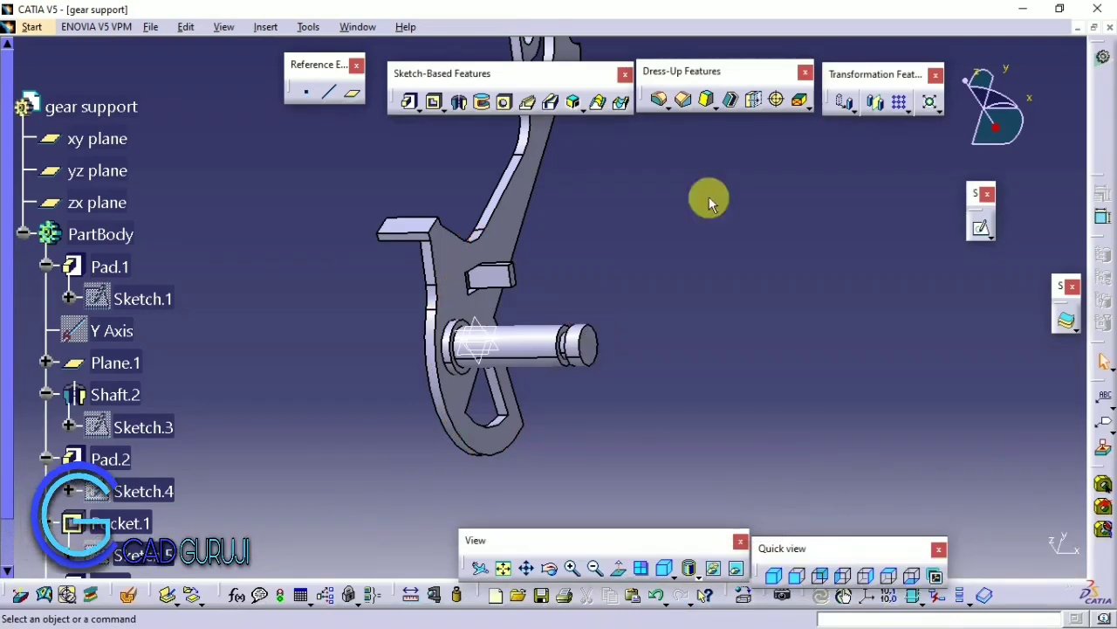
Step: Fillet the long lower arm edges and the arm tip edge at 1 mm
click(669, 107)
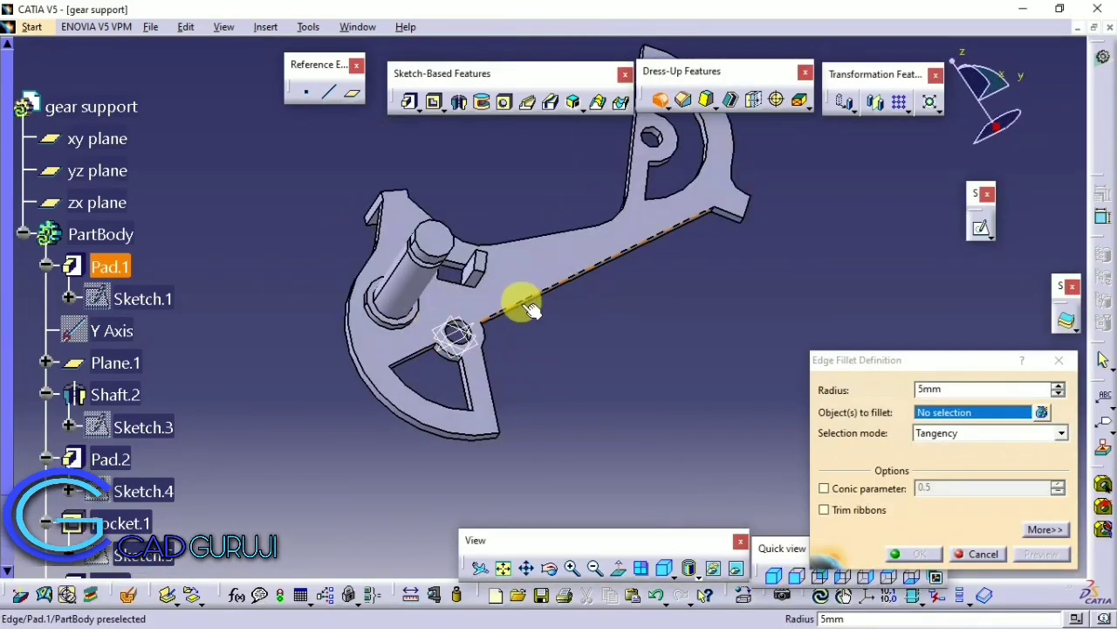
click(517, 306)
click(485, 345)
middle_drag(499, 367, 768, 389)
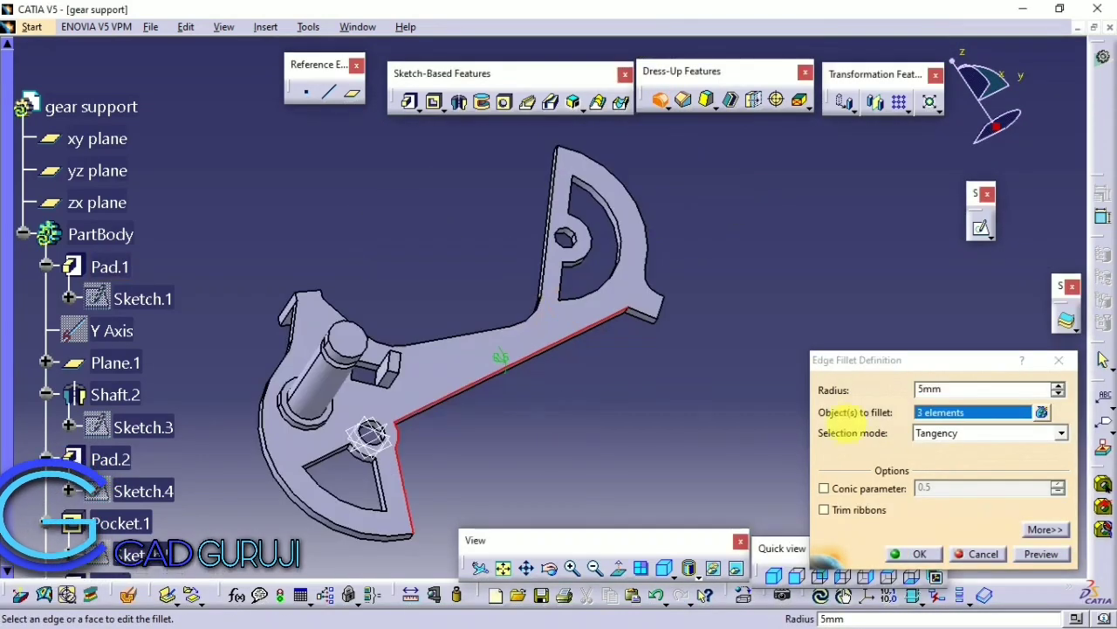
text(1)
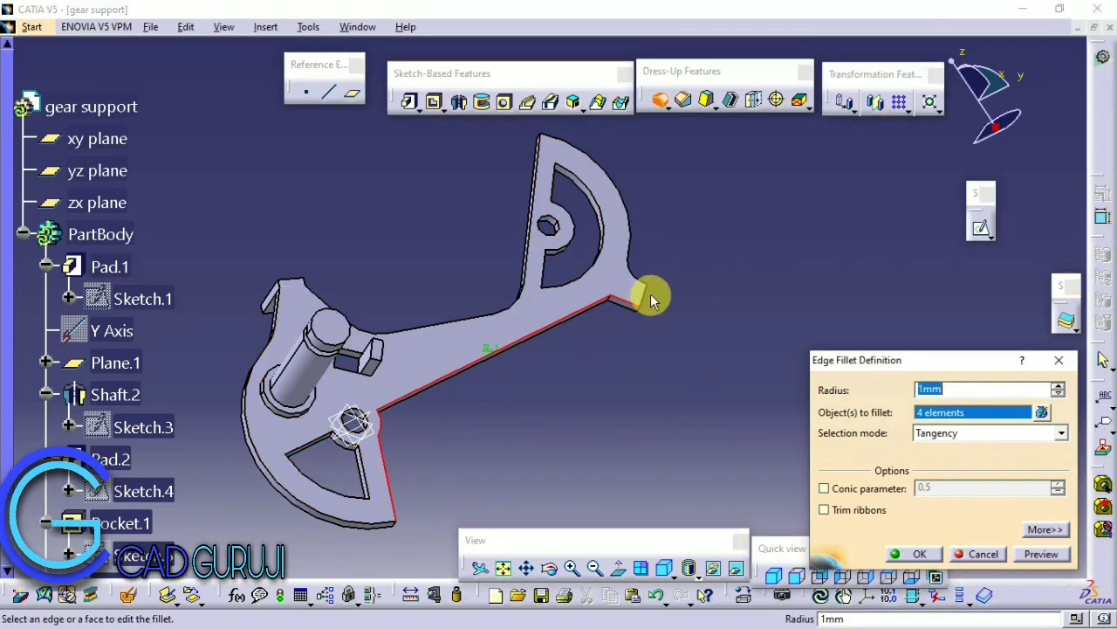
click(640, 301)
click(1018, 553)
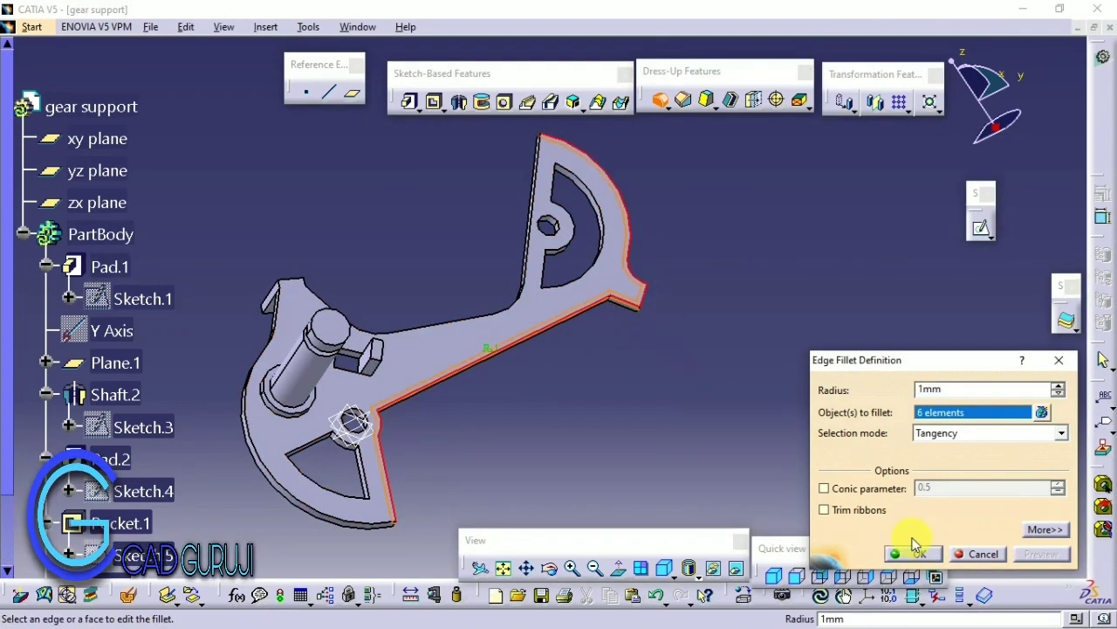
click(921, 554)
mouse_move(635, 469)
middle_down()
mouse_move(411, 357)
mouse_move(692, 376)
middle_up()
Step: Add a second 1 mm fillet on the curved upper edge chain and another edge
click(660, 99)
click(724, 337)
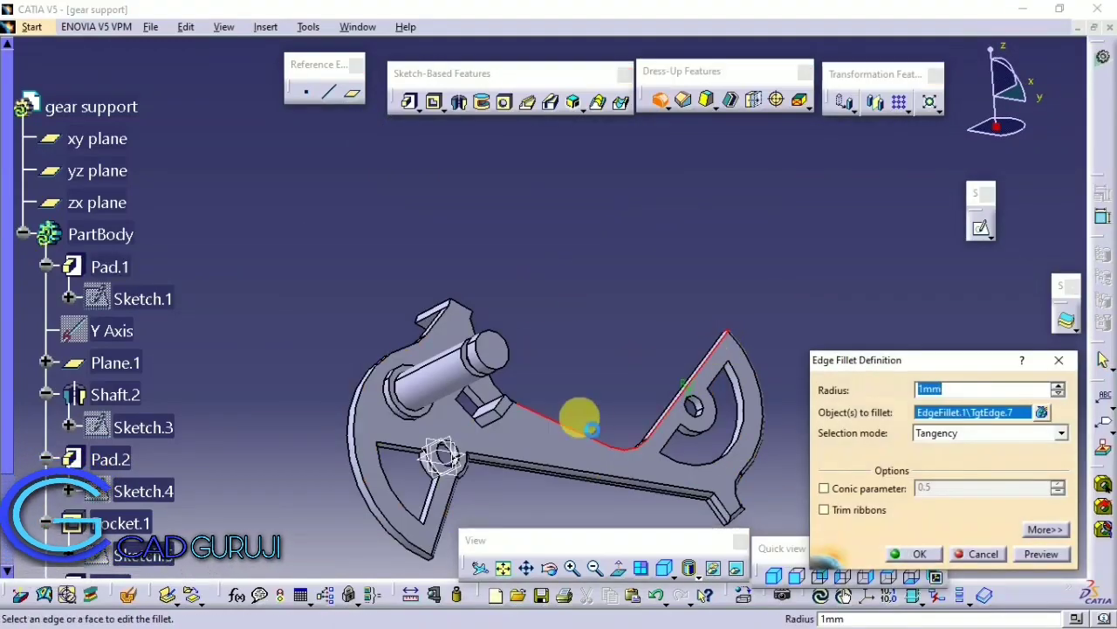
middle_drag(582, 424, 521, 394)
click(518, 395)
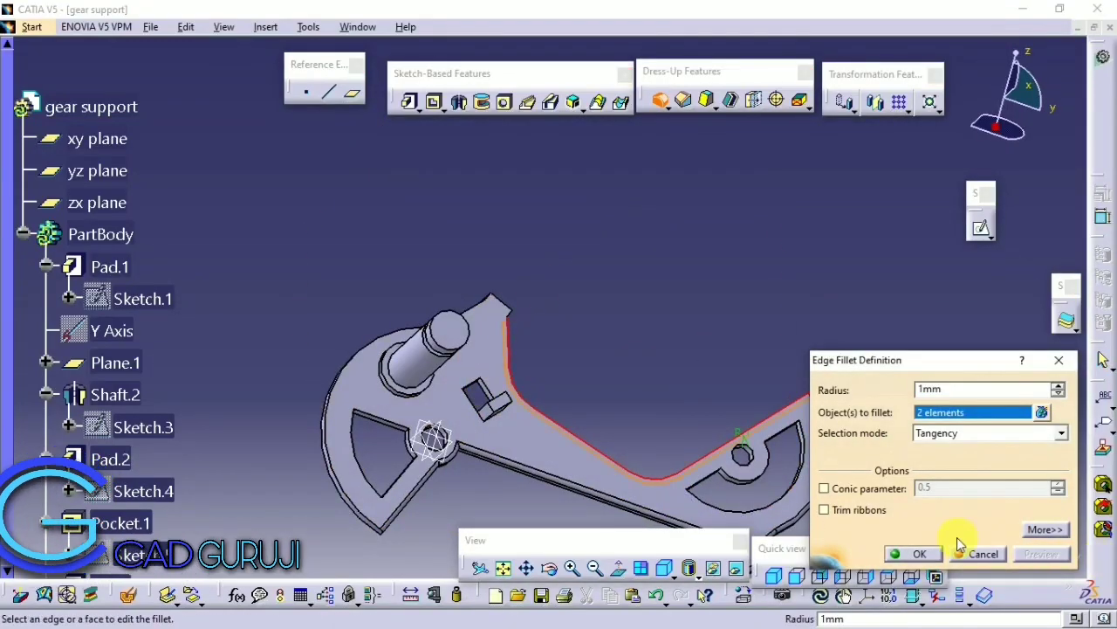
click(920, 553)
middle_drag(498, 449, 380, 462)
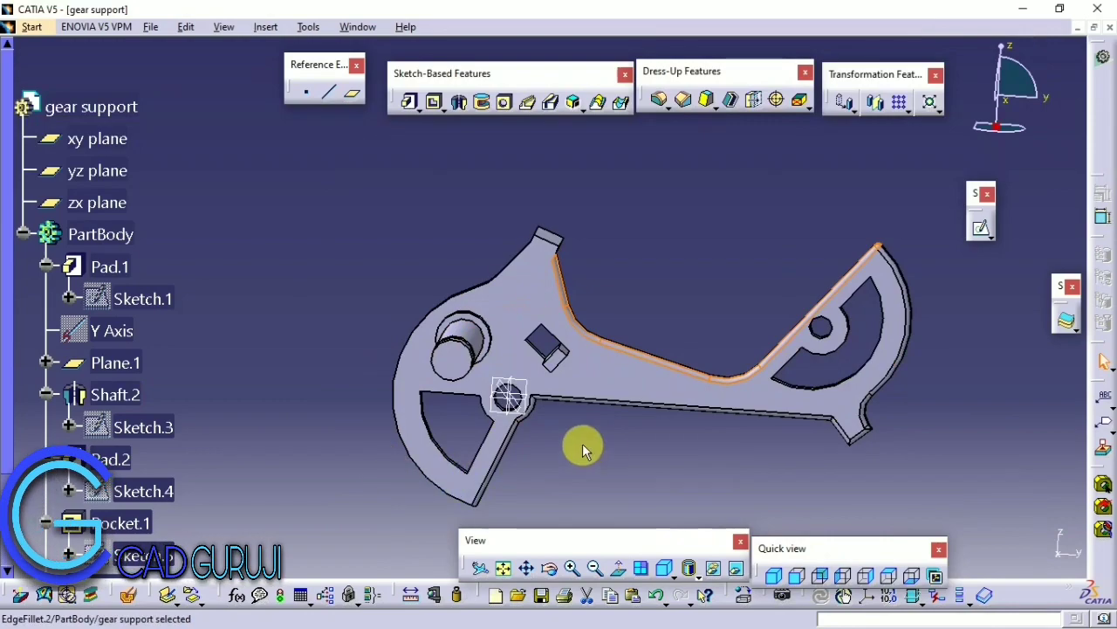
middle_drag(582, 443, 638, 469)
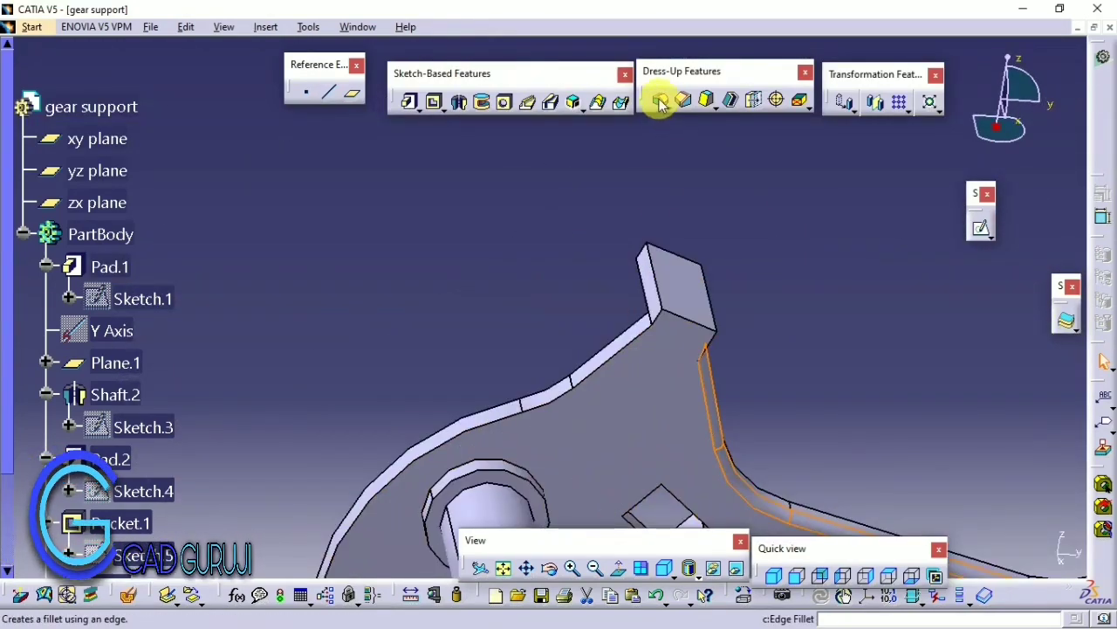
Step: Round the two edges at the hook's inner corner with a 2 mm fillet
click(661, 103)
click(681, 317)
middle_drag(681, 316, 567, 312)
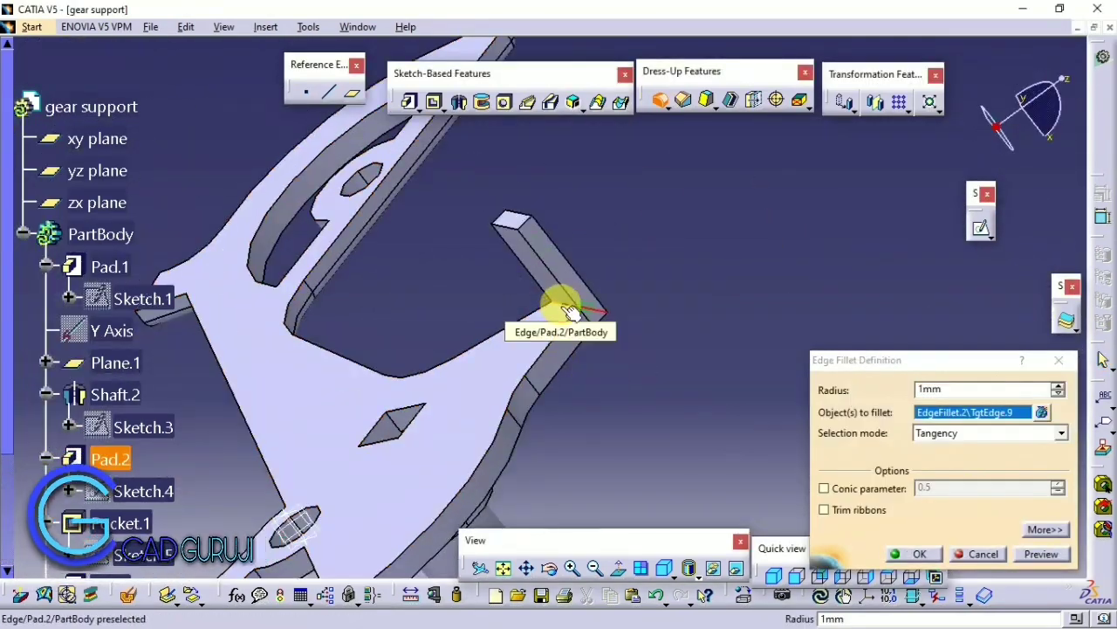
click(568, 312)
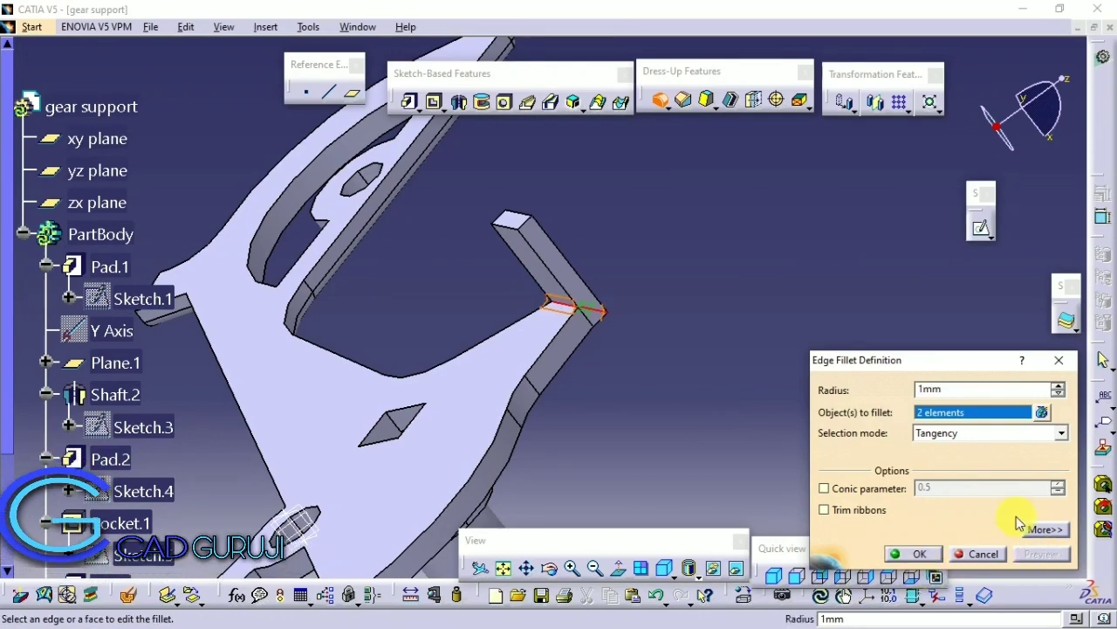
text(2)
click(1041, 554)
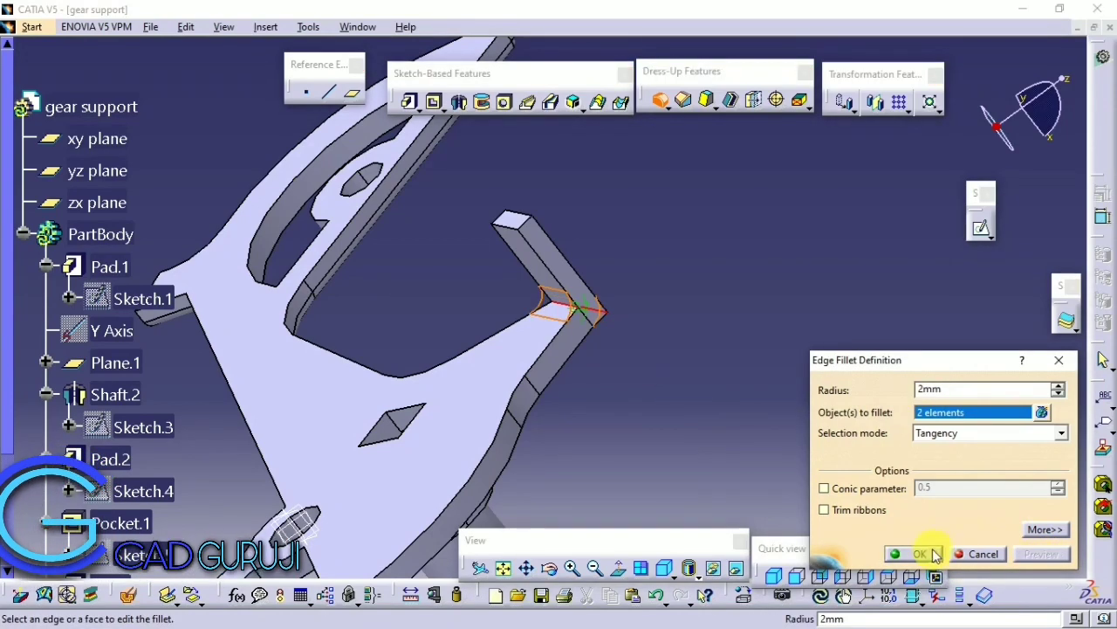
click(887, 553)
mouse_move(843, 529)
middle_down()
mouse_move(555, 362)
mouse_move(524, 26)
middle_up()
Step: Apply a 2 mm fillet to the small block's edge
click(660, 99)
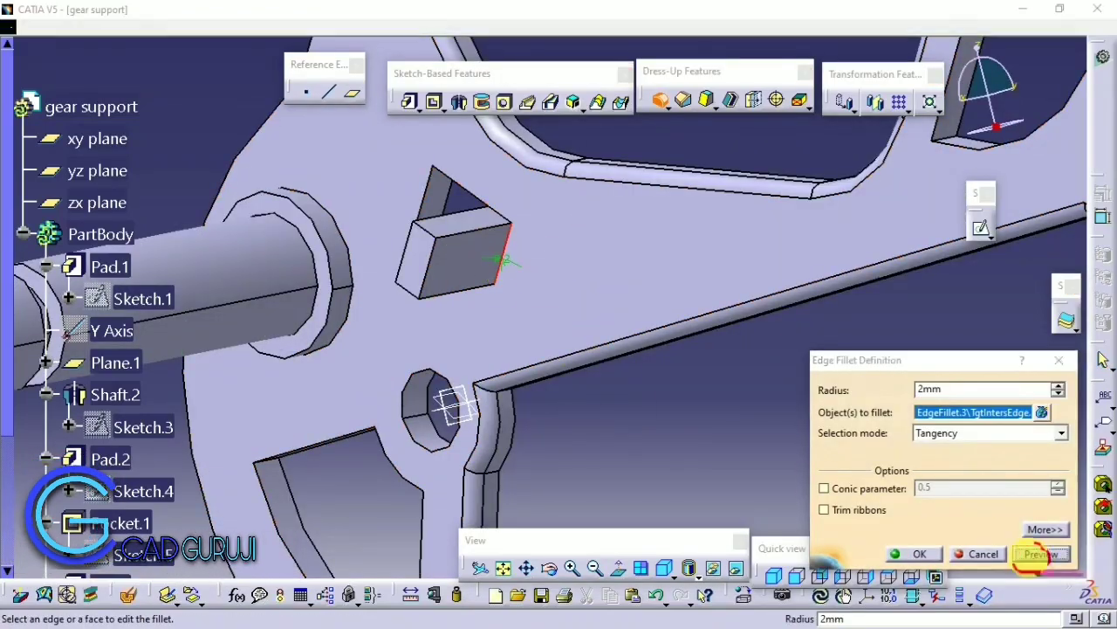
click(913, 553)
mouse_move(673, 357)
middle_down()
mouse_move(748, 375)
mouse_move(544, 242)
mouse_move(448, 292)
mouse_move(481, 362)
middle_up()
Step: Save the part as gear support.CATPart and open a sketch on the idle gear's yz plane
key(ctrl+s)
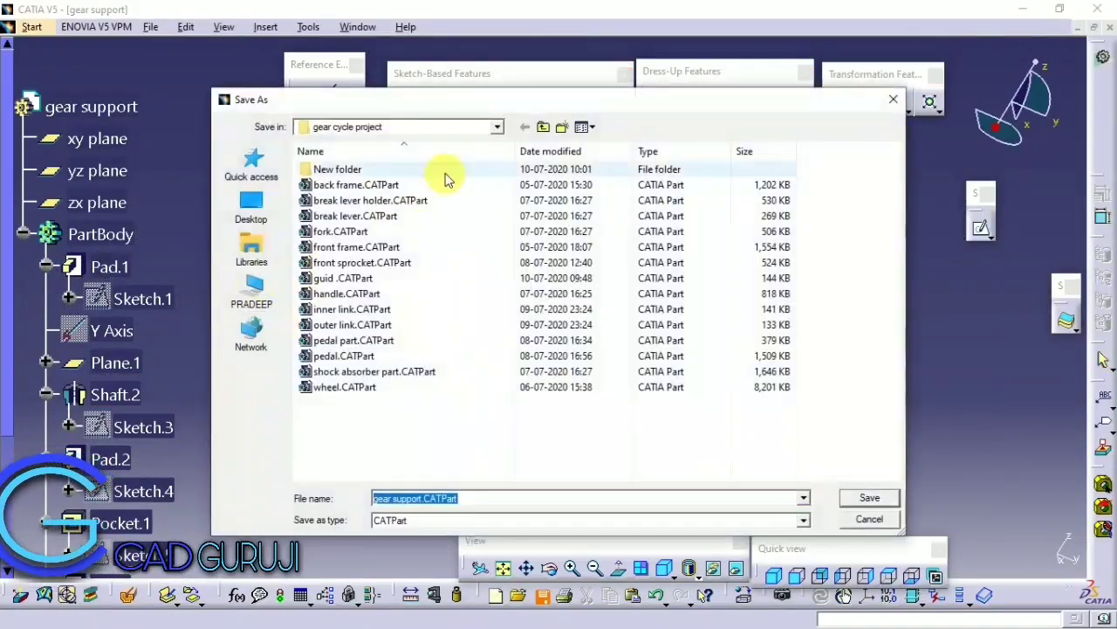
click(854, 499)
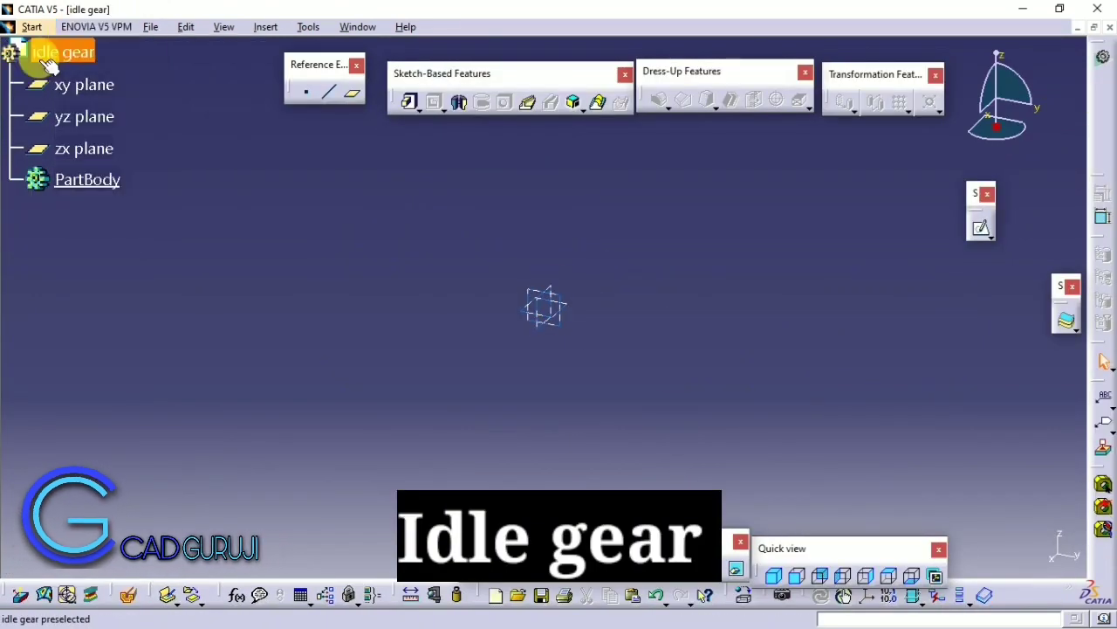
click(550, 323)
click(976, 234)
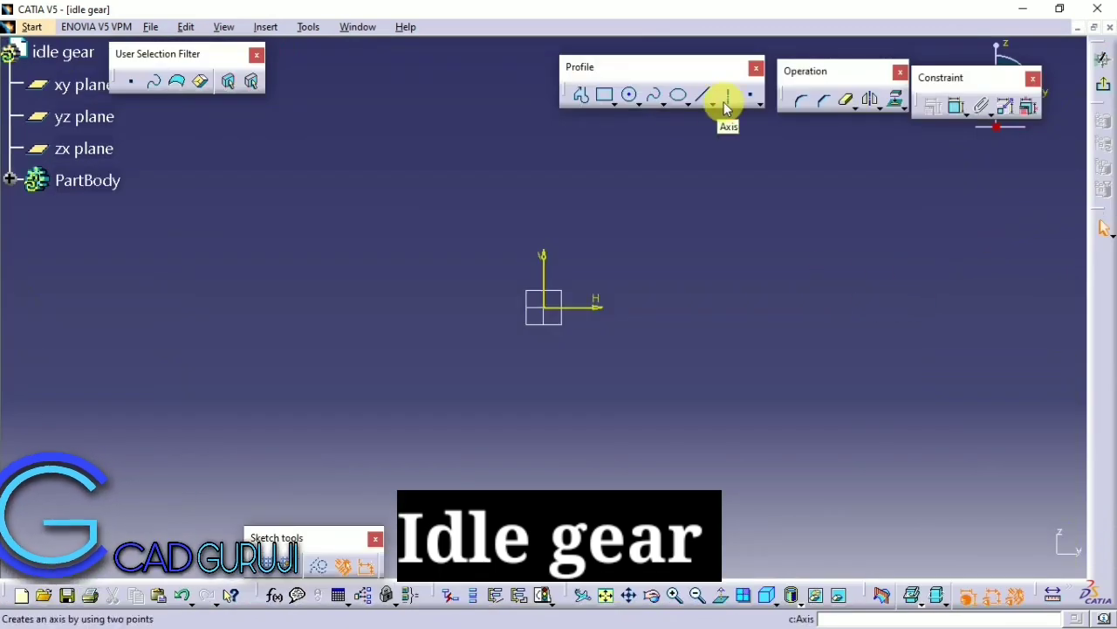
Step: Draw a circle centred on the origin with a 38 mm diameter
click(629, 94)
click(542, 211)
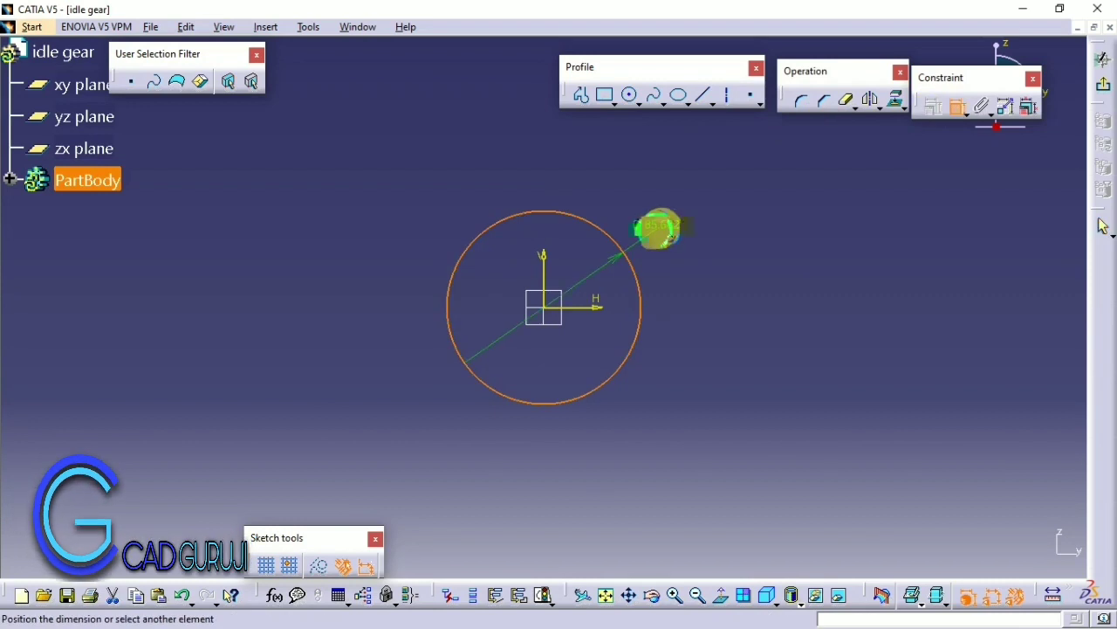
double_click(654, 225)
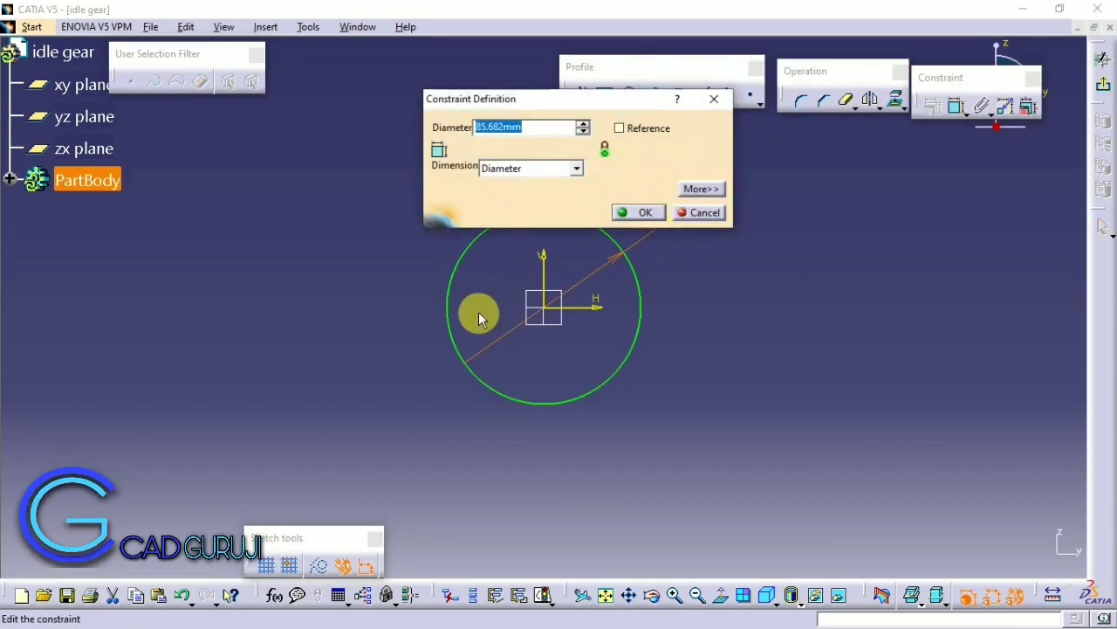
text(38)
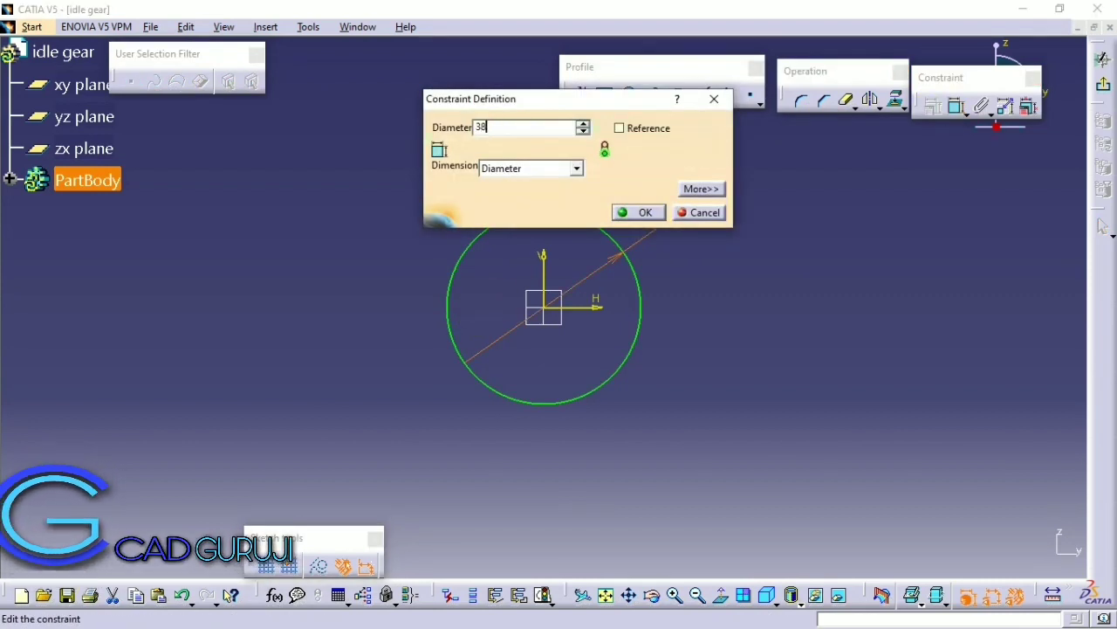
key(Return)
Step: Exit the sketch and pad the circle 20 mm thick
click(1105, 87)
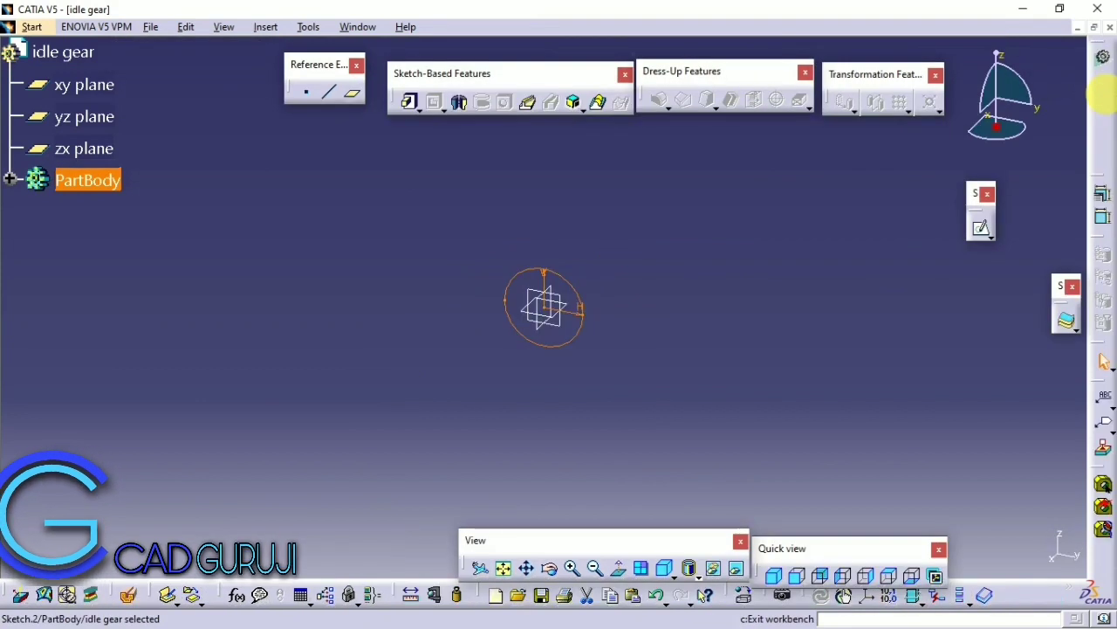
click(407, 103)
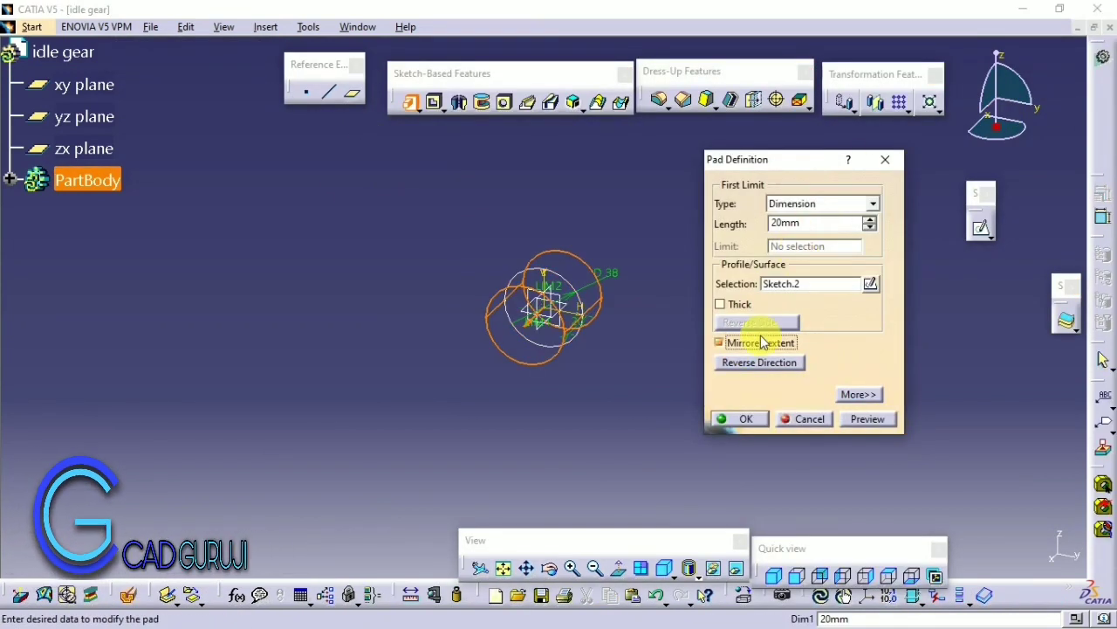
middle_click(572, 314)
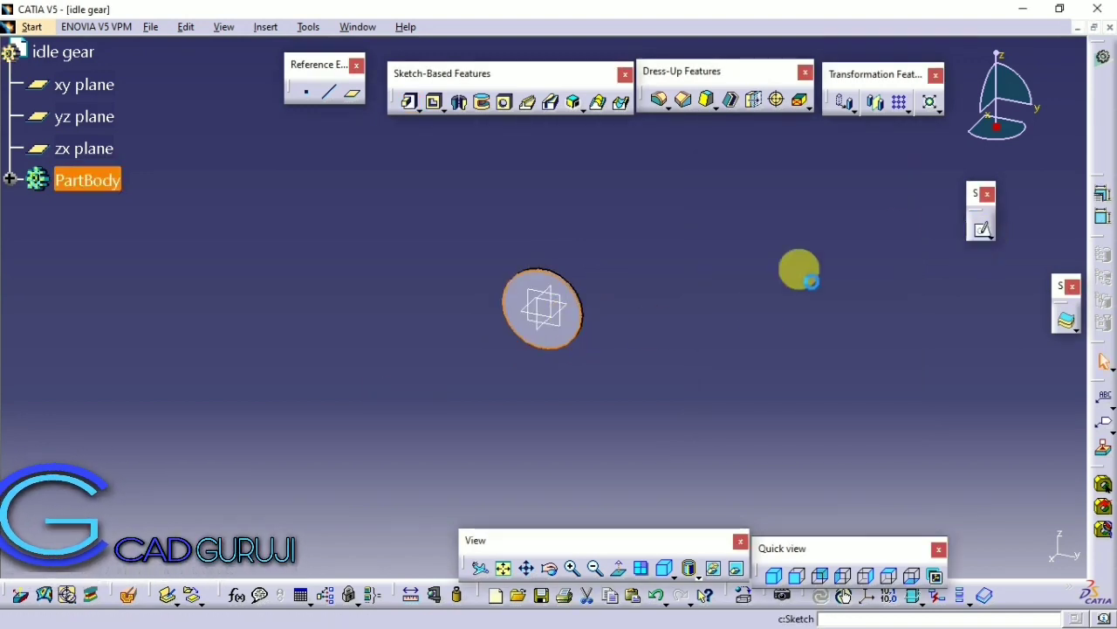
Step: Sketch a circle centred at the origin on the disc face and dimension its diameter
key(Return)
click(541, 309)
click(526, 272)
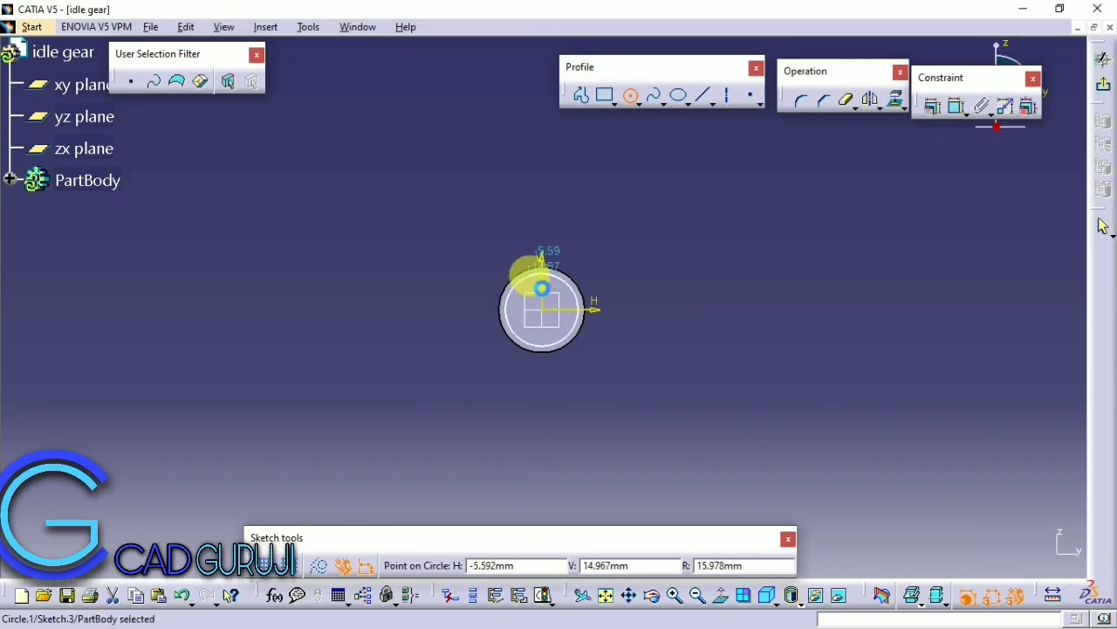
click(957, 108)
click(608, 288)
double_click(606, 273)
text(2)
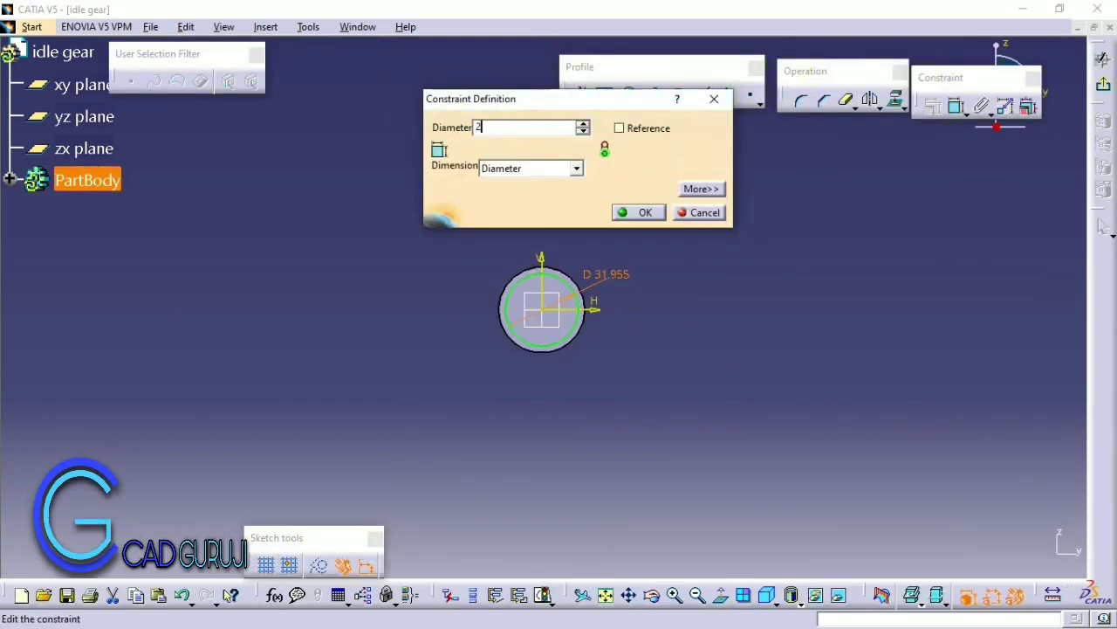
key(Return)
Step: Pad the circle sketch as a second pad on the disc
click(1103, 58)
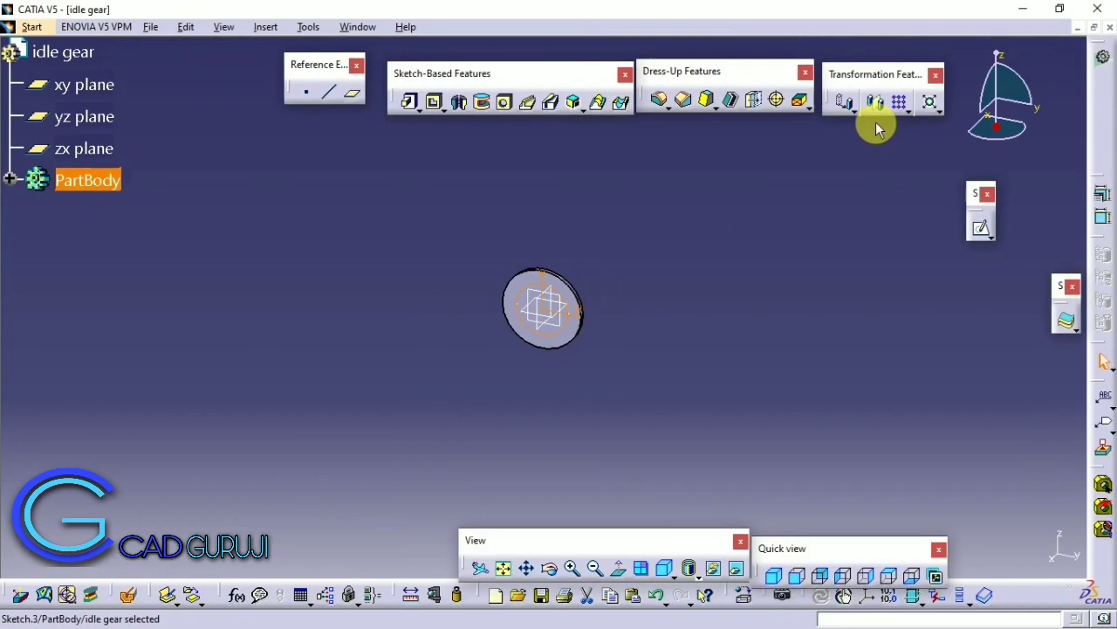
click(408, 103)
key(Return)
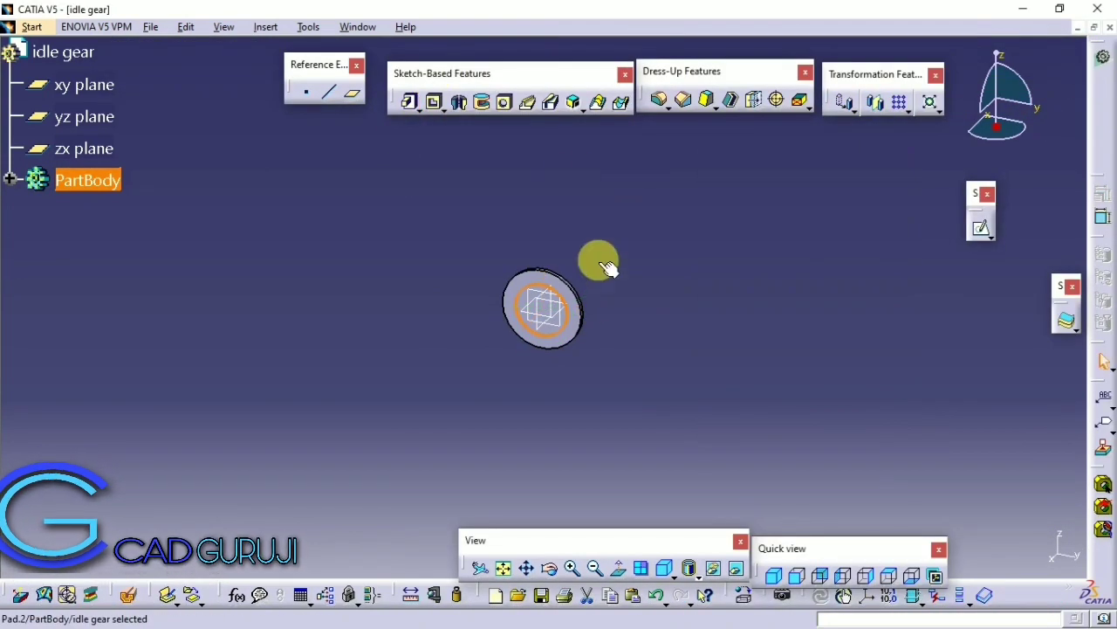
click(608, 269)
Step: In a new sketch, draw a small circle at the origin and set its diameter to 19mm
click(981, 228)
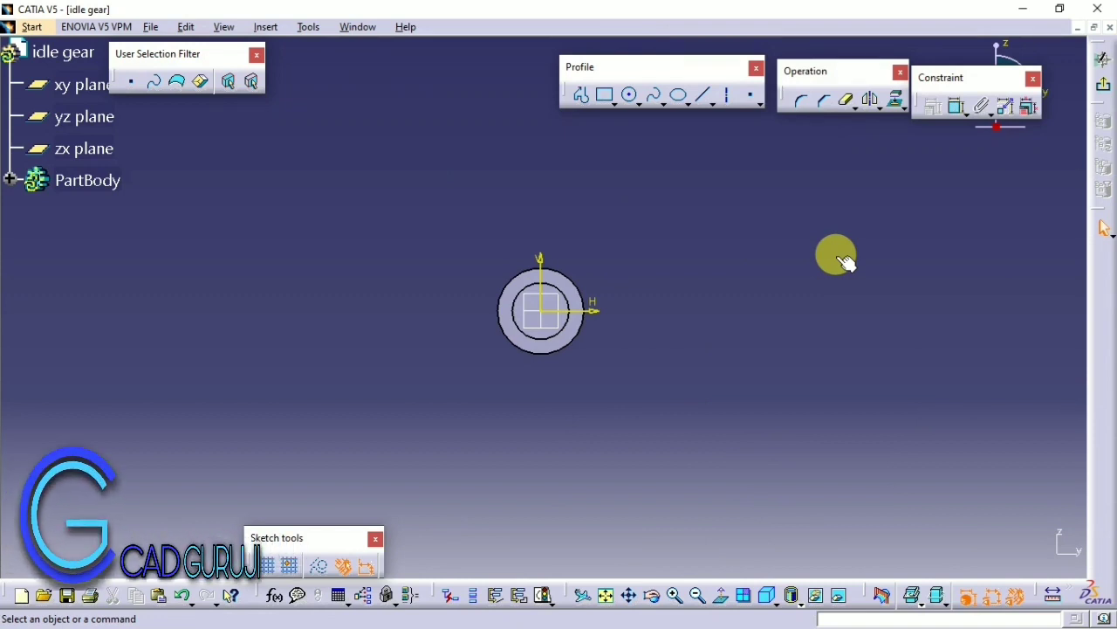
click(540, 308)
click(542, 294)
click(955, 106)
double_click(616, 281)
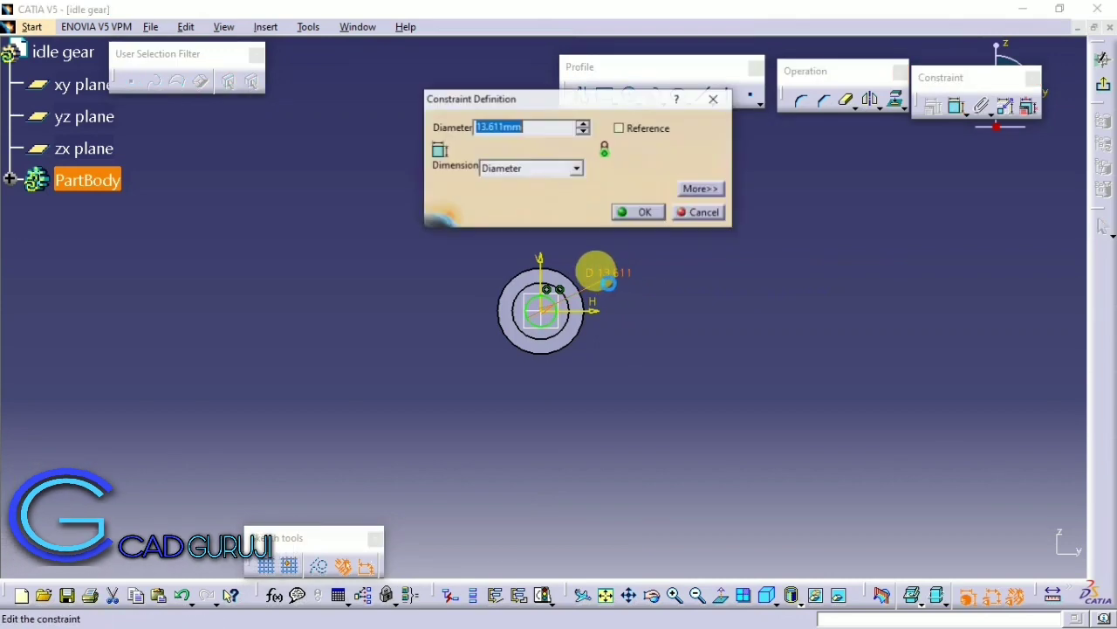
text(5)
key(Return)
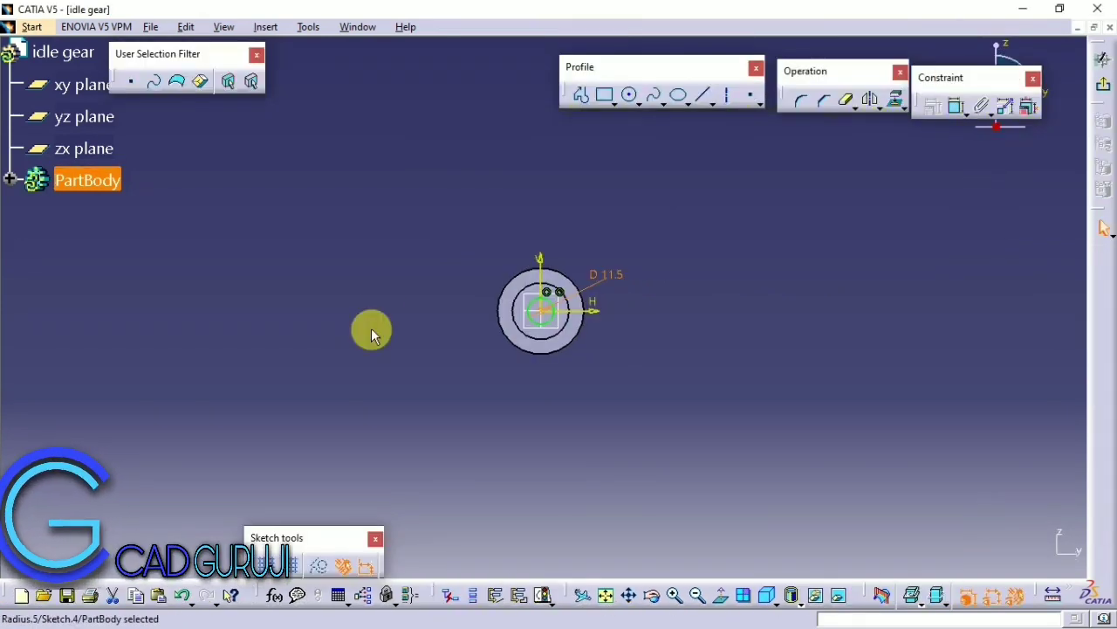
scroll(449, 268, up, 2)
double_click(629, 266)
text(19)
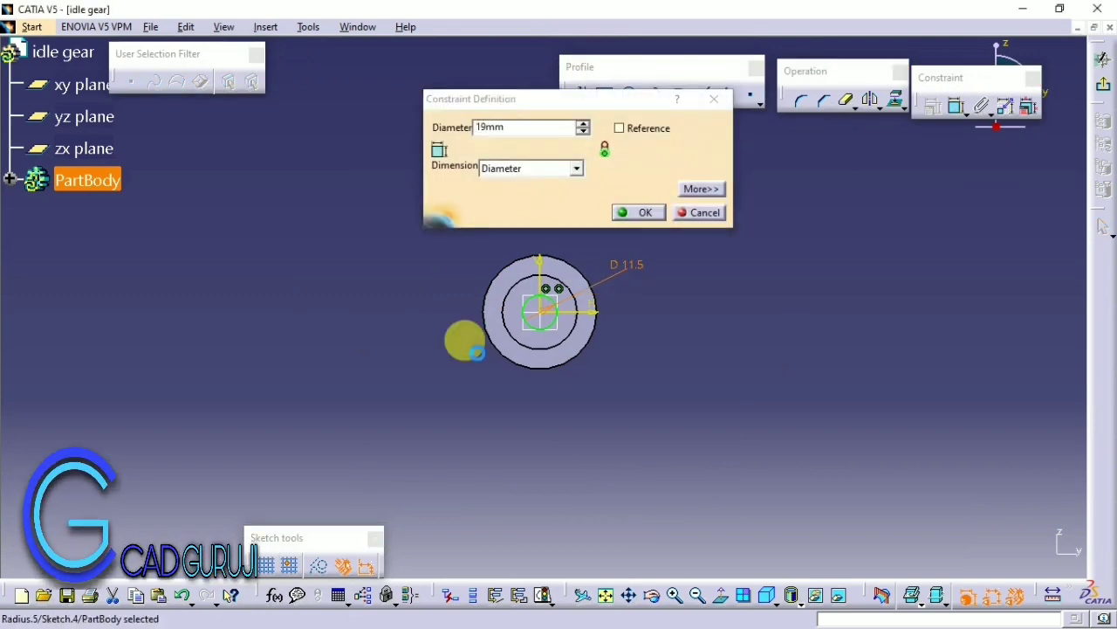
key(Return)
Step: Pad the 19mm circle sketch as a raised hub on the disc face
click(1102, 58)
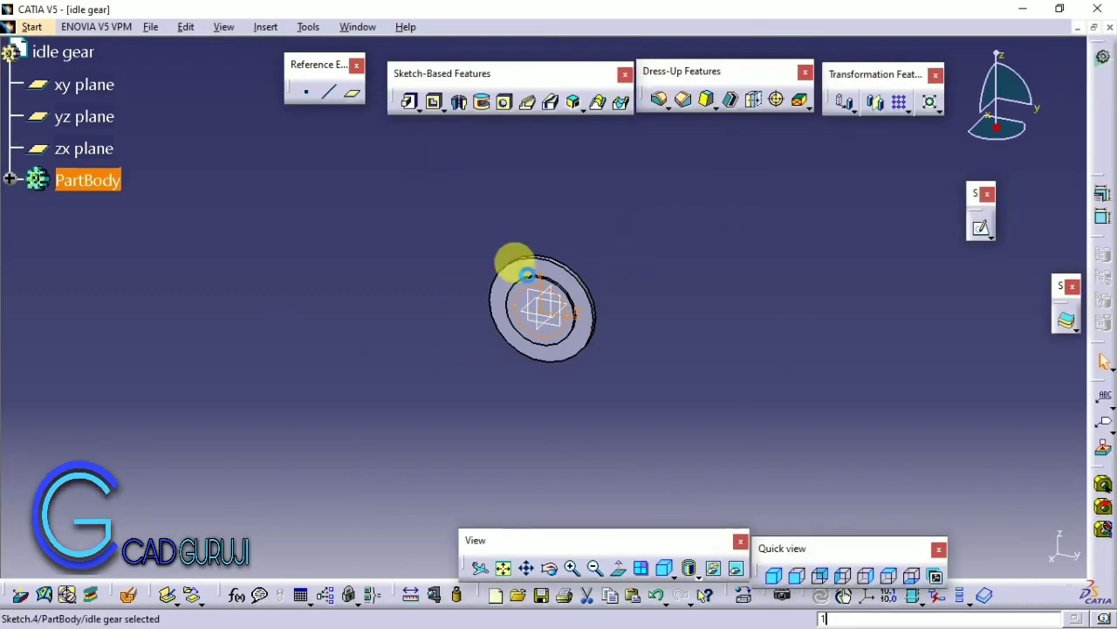
click(410, 102)
text(0)
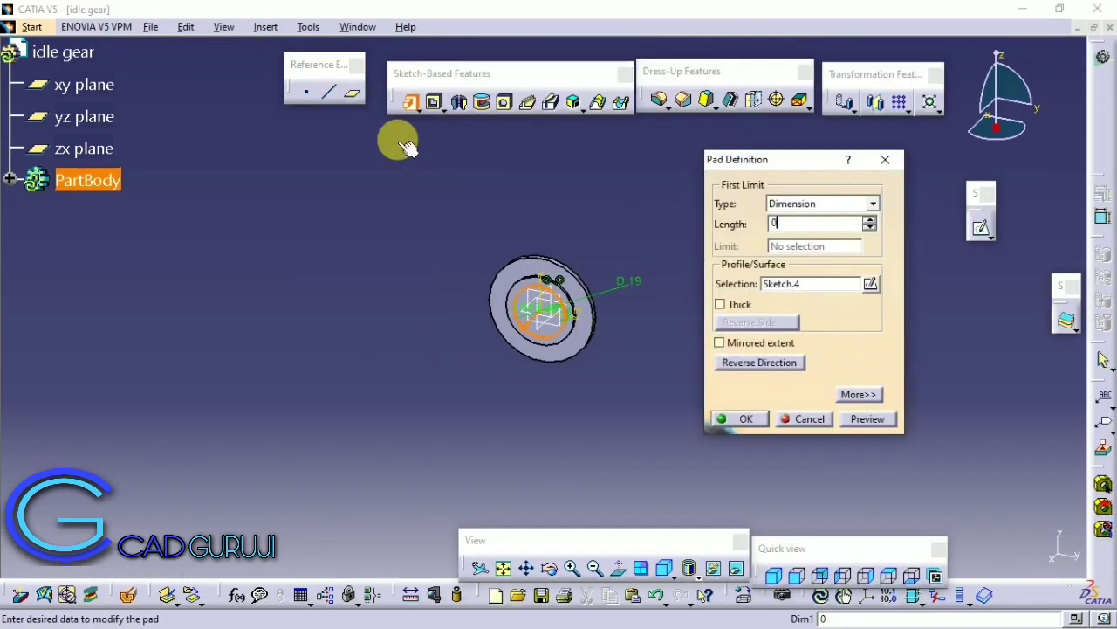
key(Return)
ctrl+middle_drag(335, 423, 495, 349)
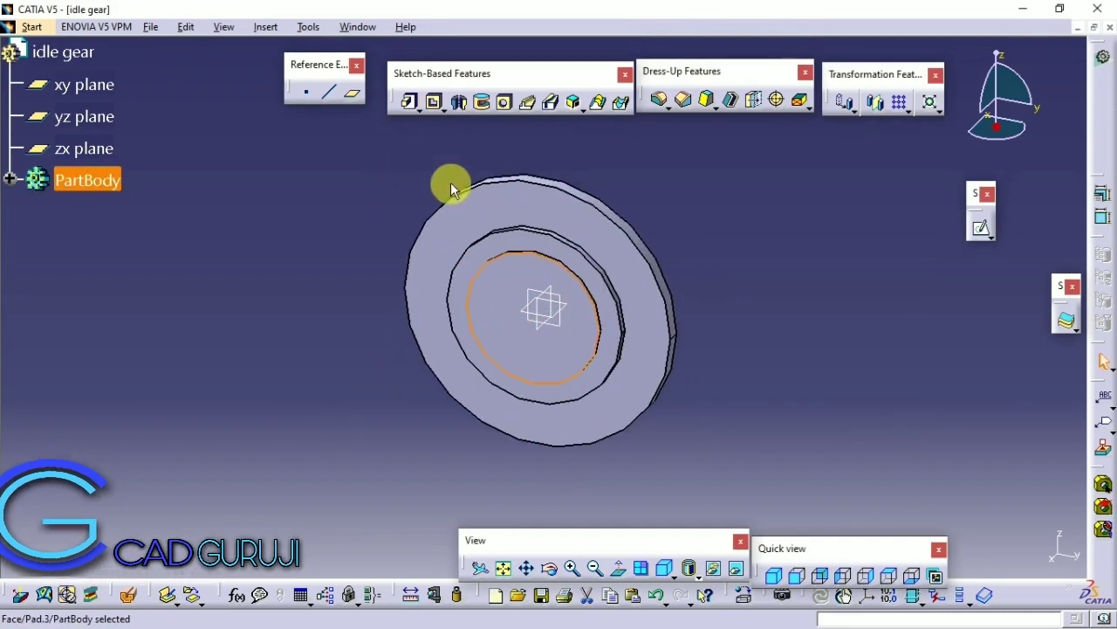
click(460, 103)
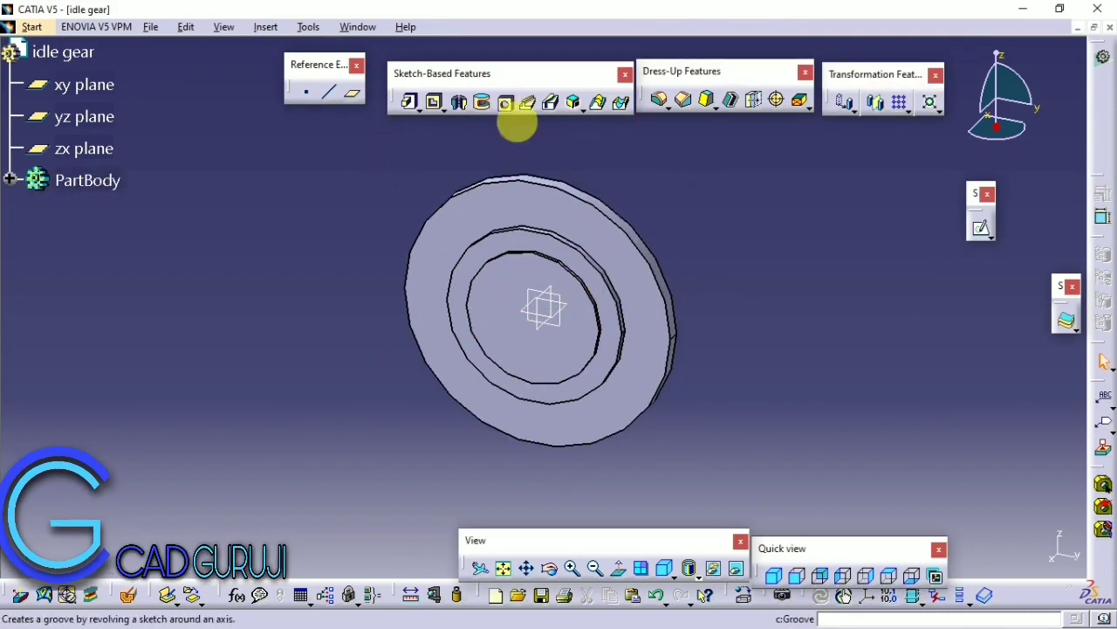
Step: Bore an 8mm hole up to the last face through the disc centre
click(504, 103)
click(545, 351)
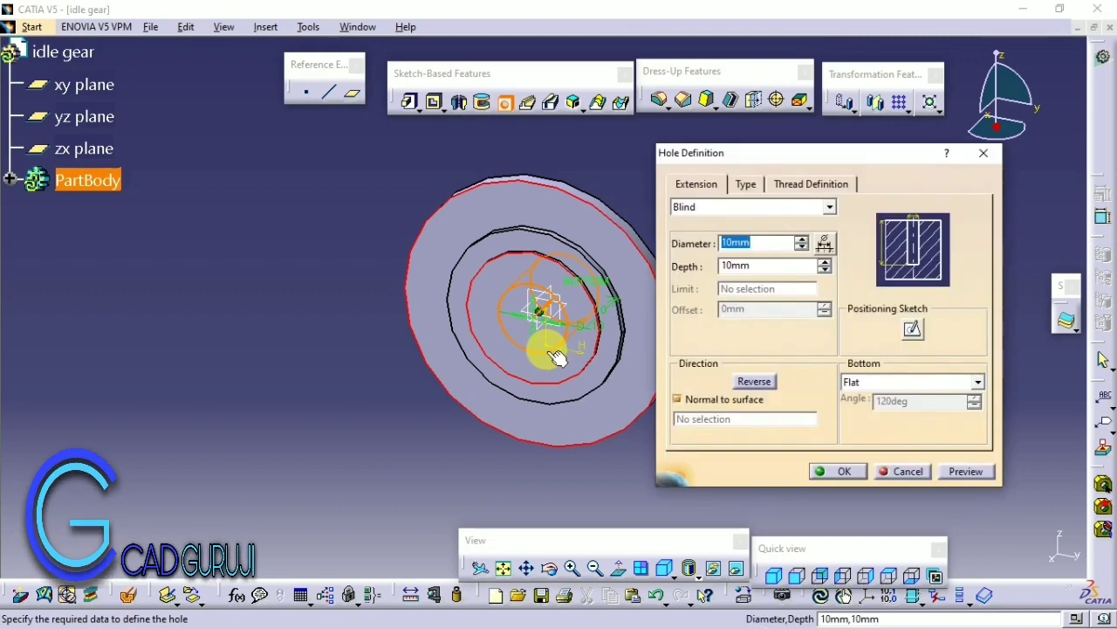
text(8)
click(829, 206)
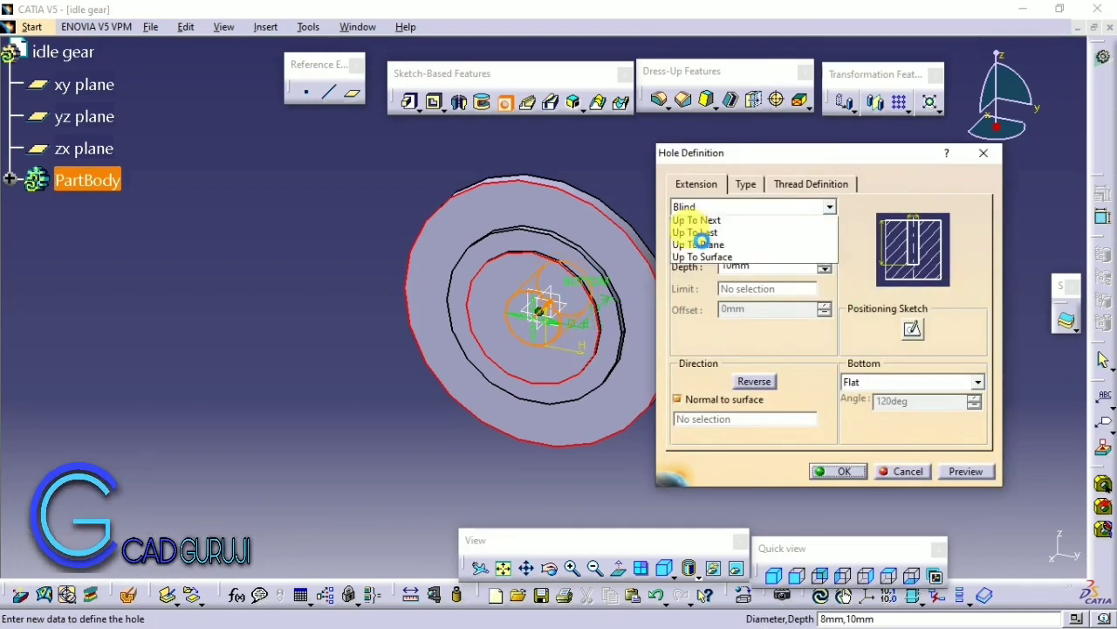
click(701, 249)
click(836, 471)
Step: Start a new sketch on the gear face with a small circle at the top rim
middle_drag(606, 319, 543, 220)
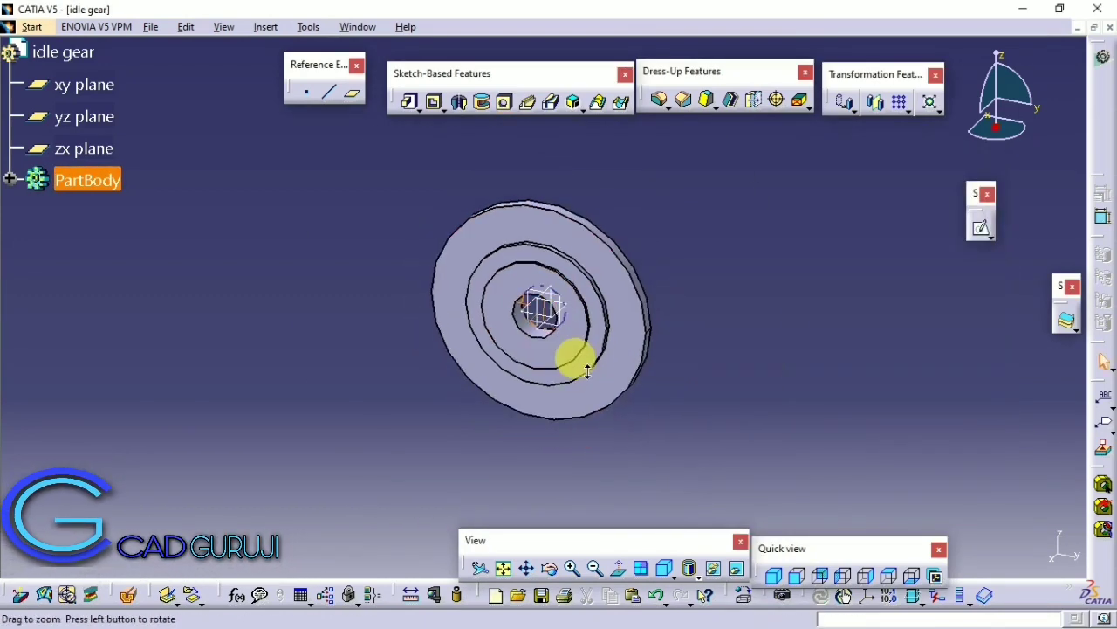
click(543, 220)
click(981, 227)
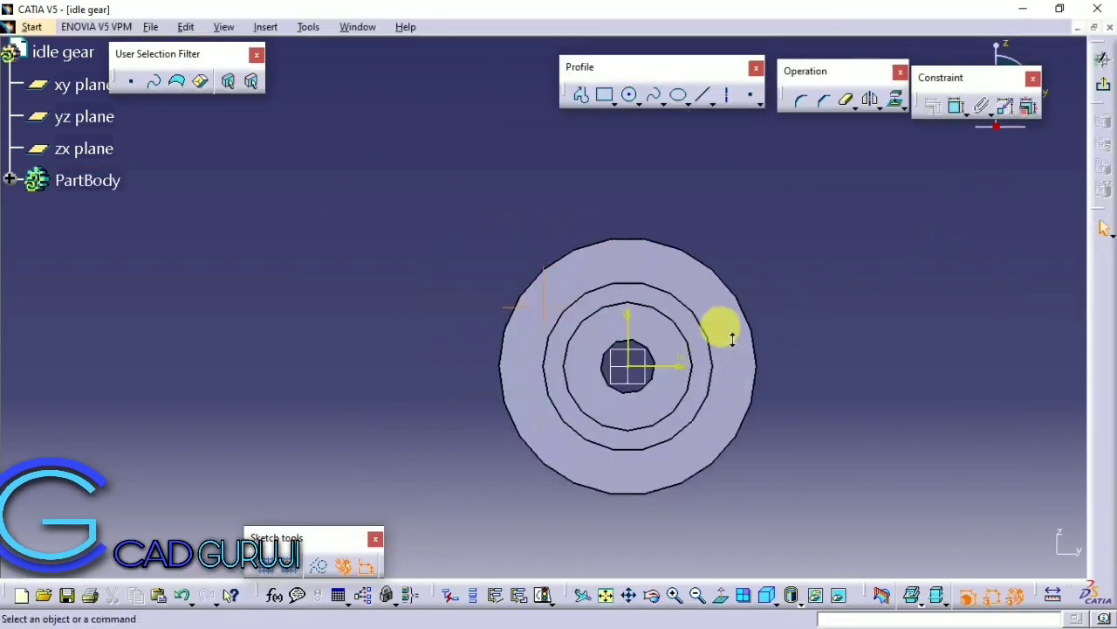
click(604, 94)
click(629, 96)
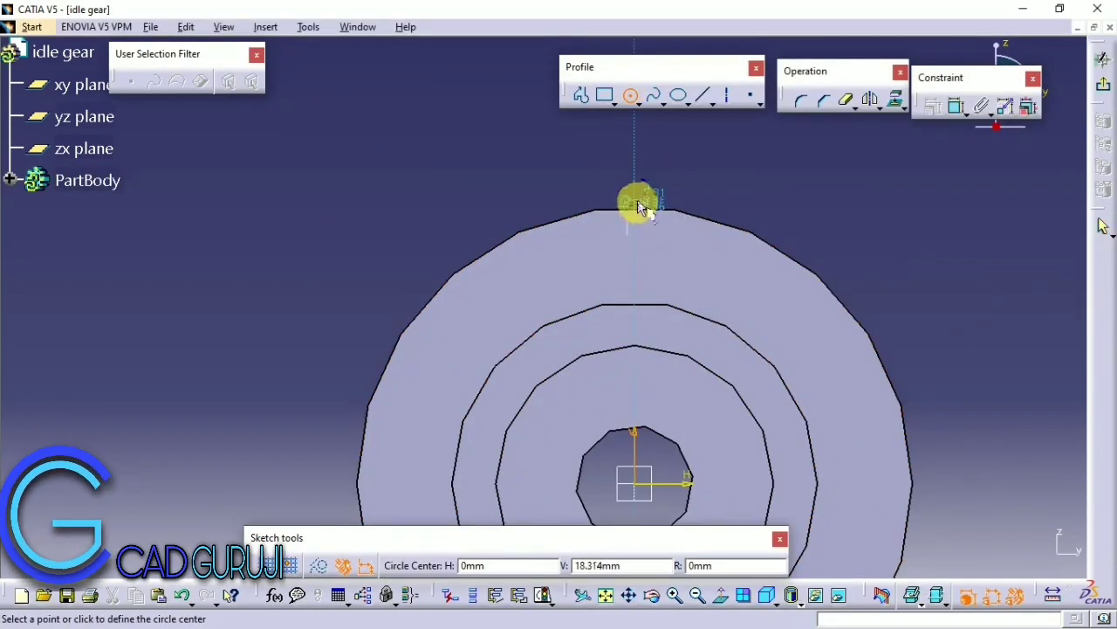
click(646, 228)
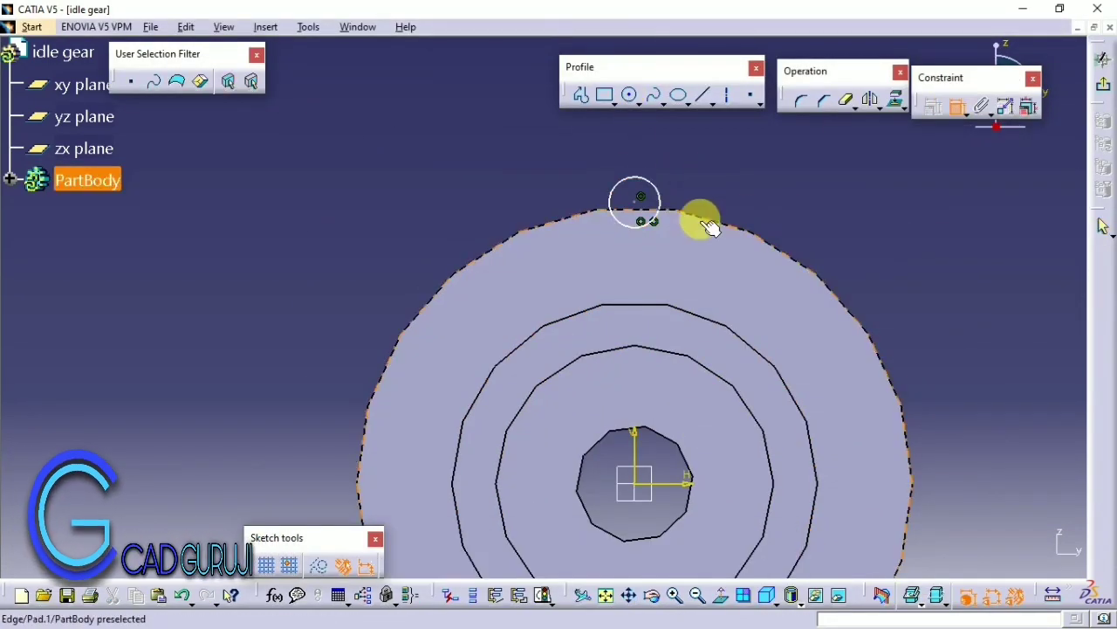
Step: Constrain the top circle to 7mm diameter with its centre 20mm above the origin
double_click(681, 163)
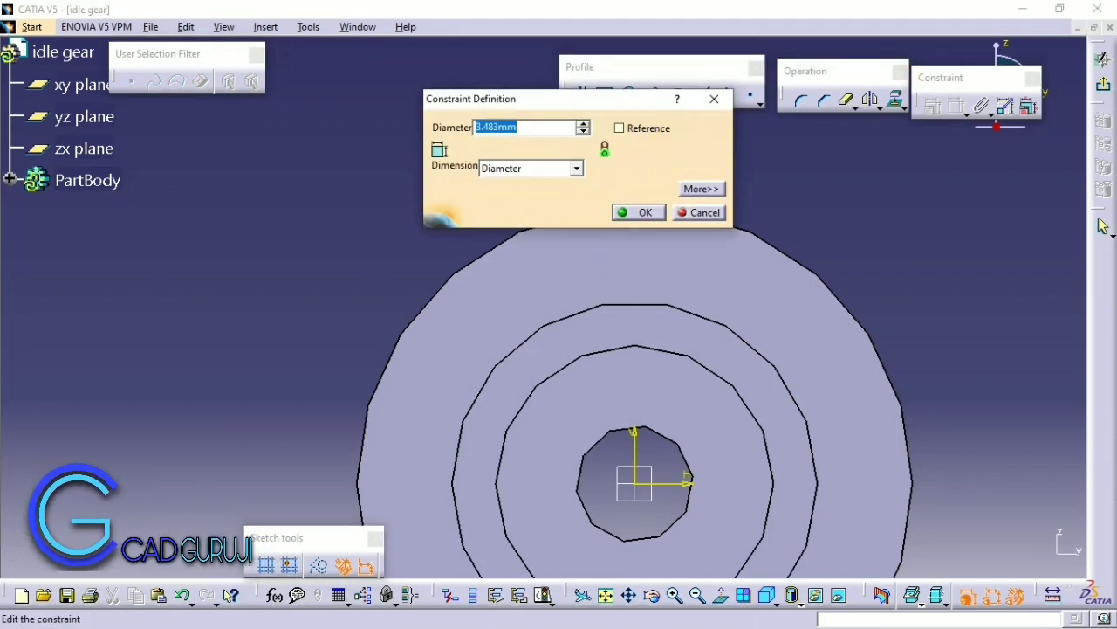
text(10)
key(Return)
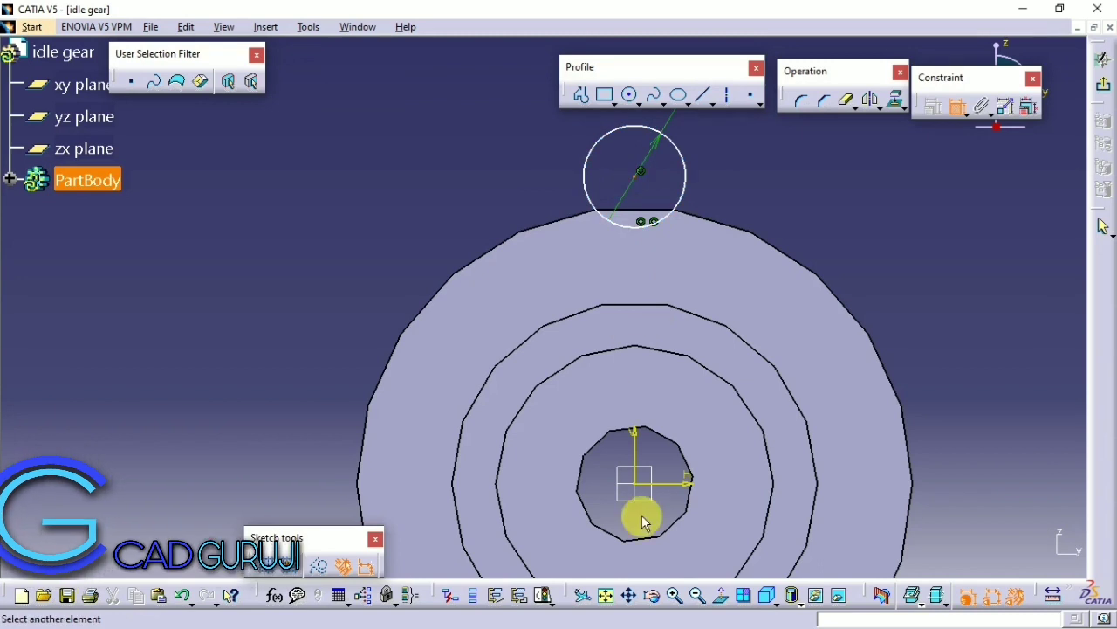
click(439, 224)
double_click(441, 227)
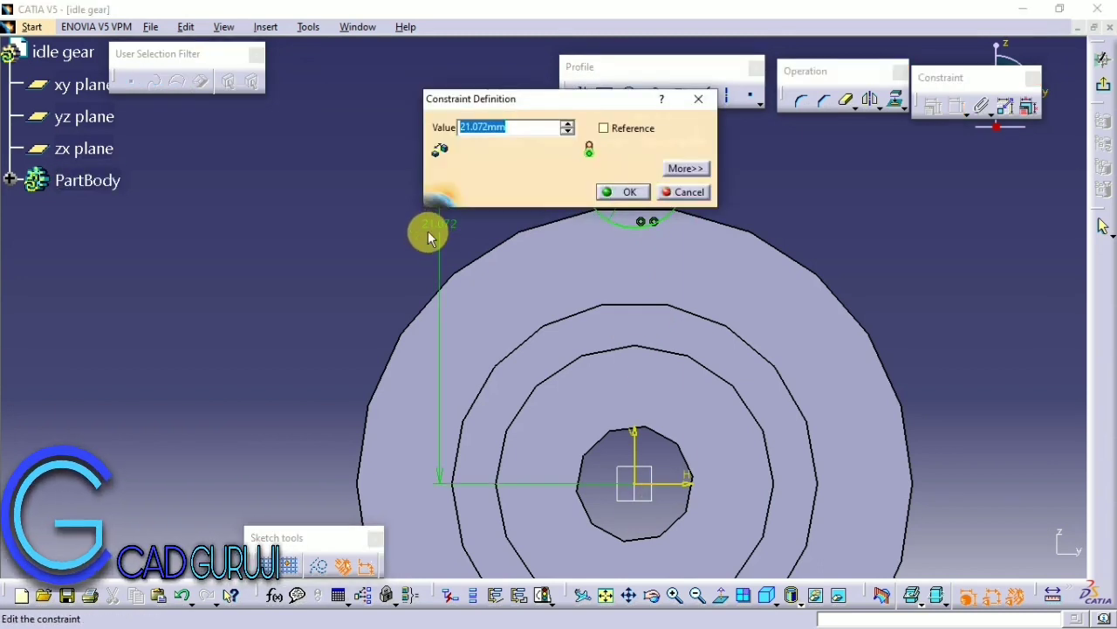
text(20)
key(Return)
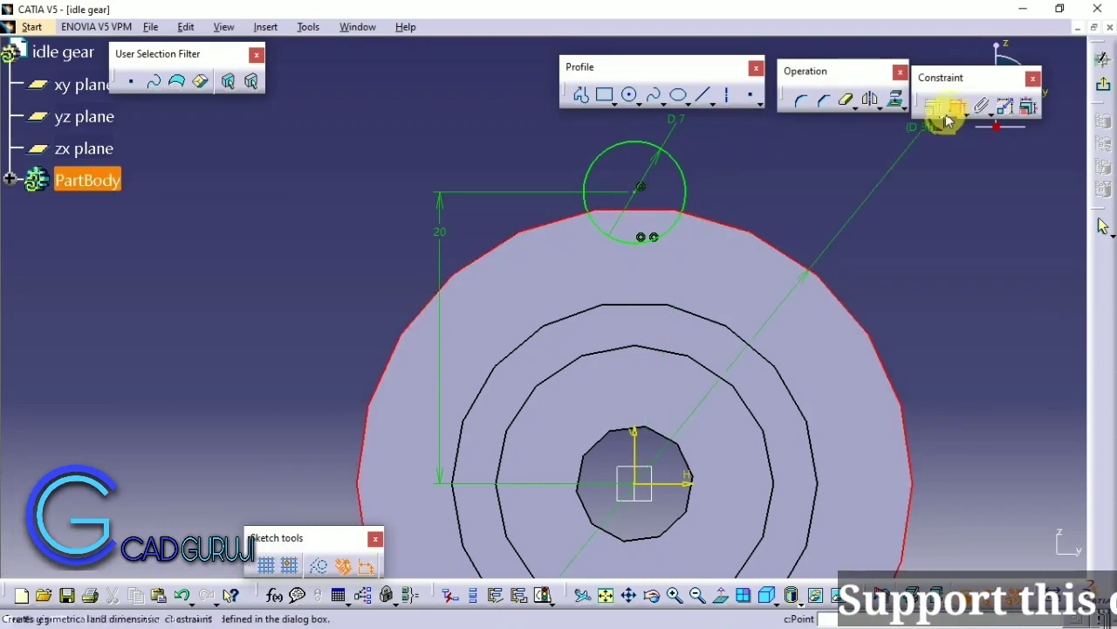
key(ctrl+z)
double_click(441, 227)
text(20)
key(Return)
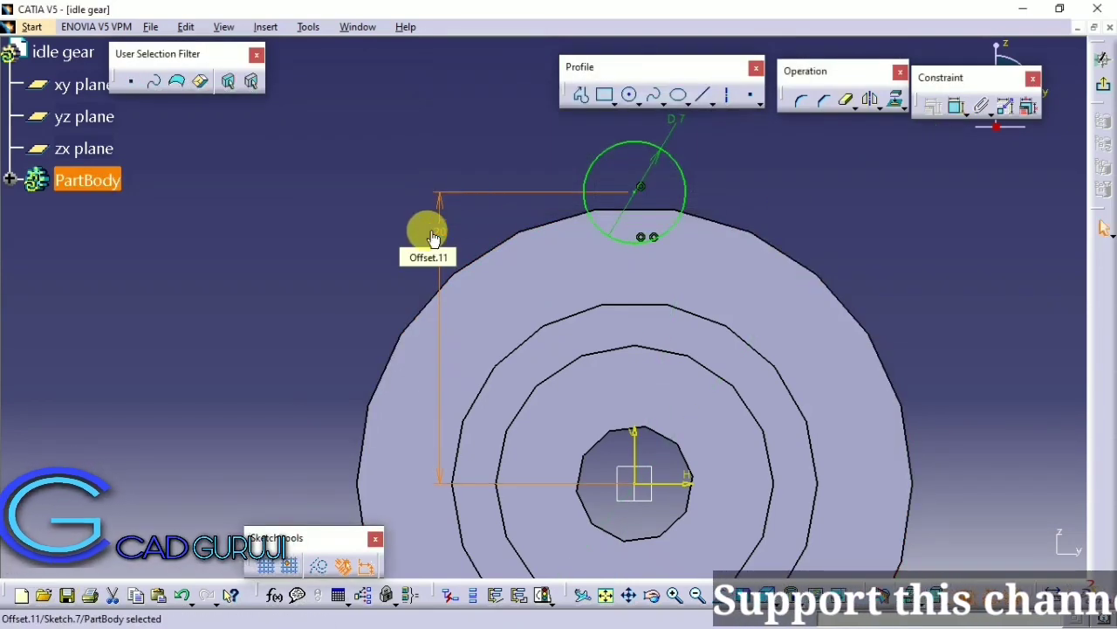
Step: Project the gear's outer rim, trim the circle back to it, and exit the sketch
click(897, 102)
key(Return)
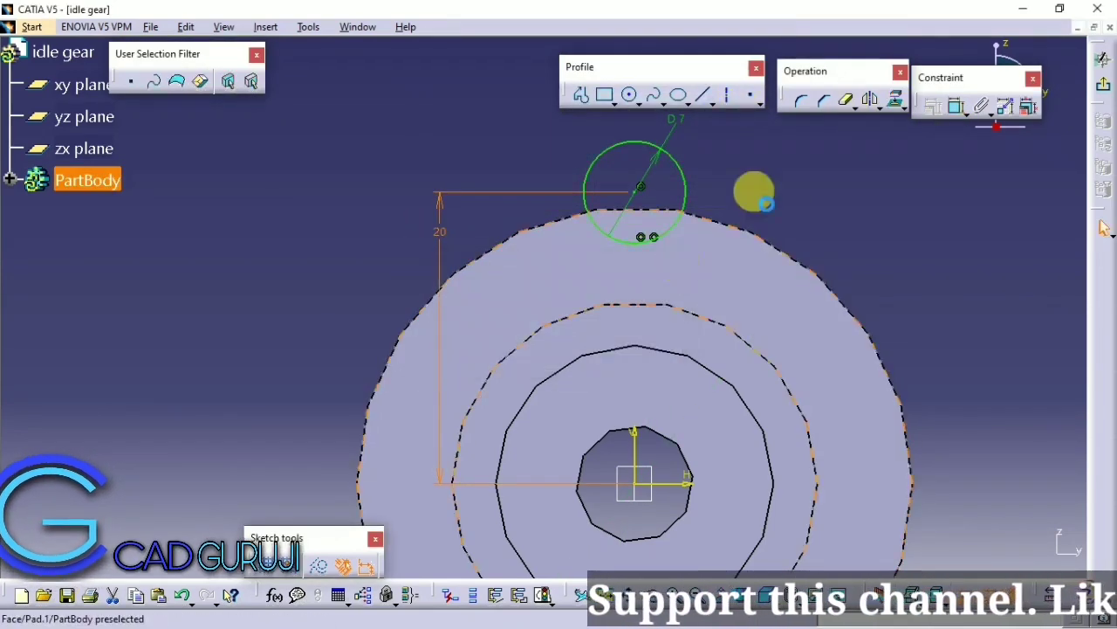
click(896, 102)
click(709, 219)
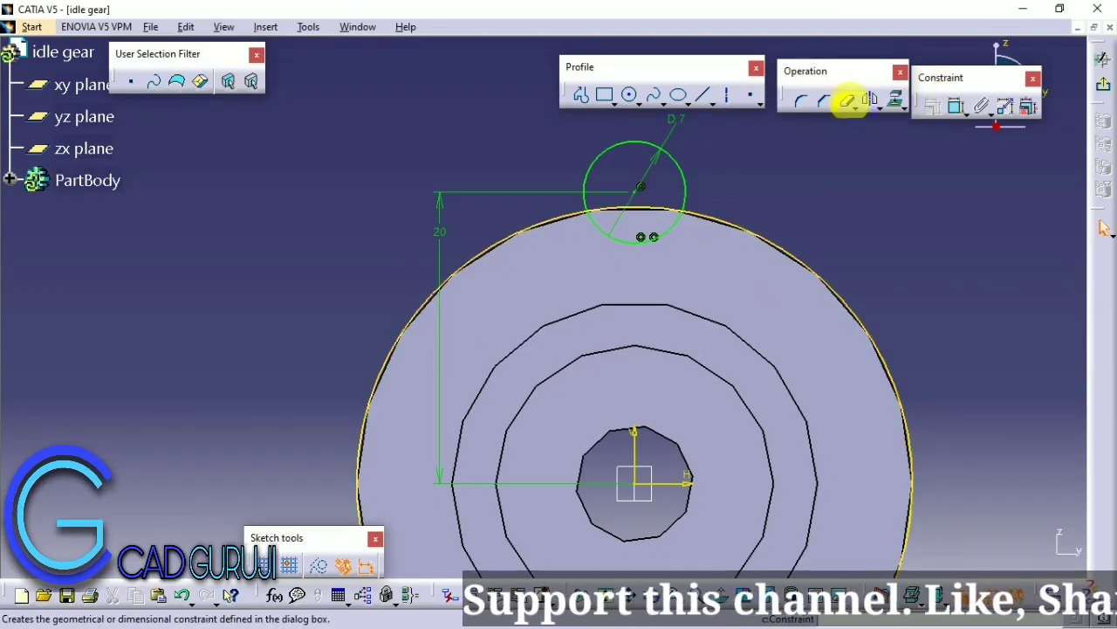
click(847, 100)
click(623, 217)
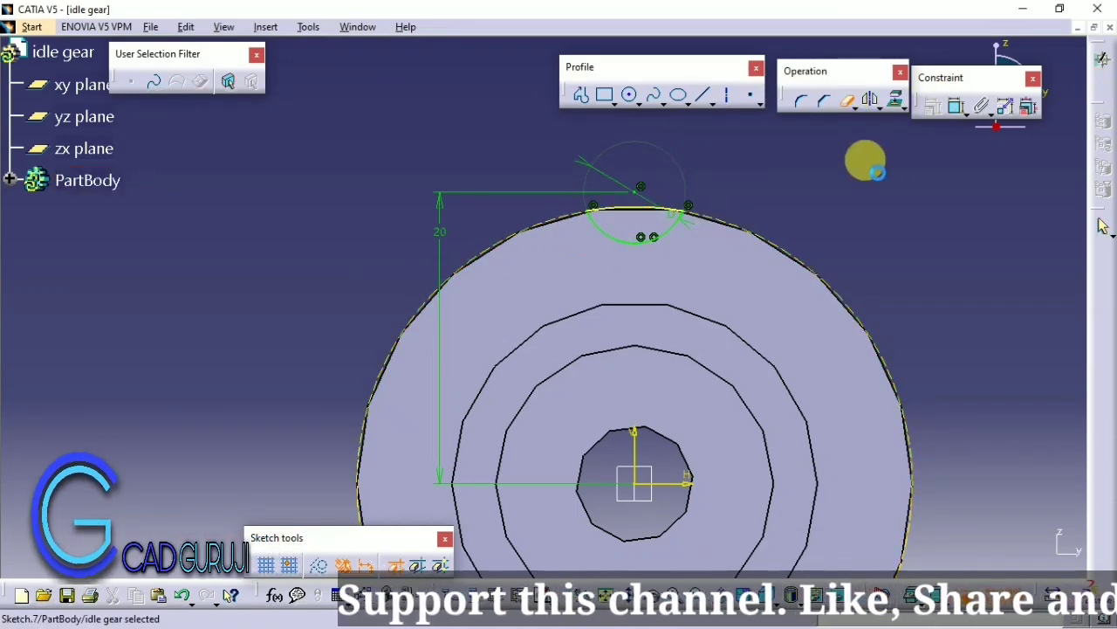
click(434, 105)
Step: Cut the notch as a pocket up to the last face
click(873, 204)
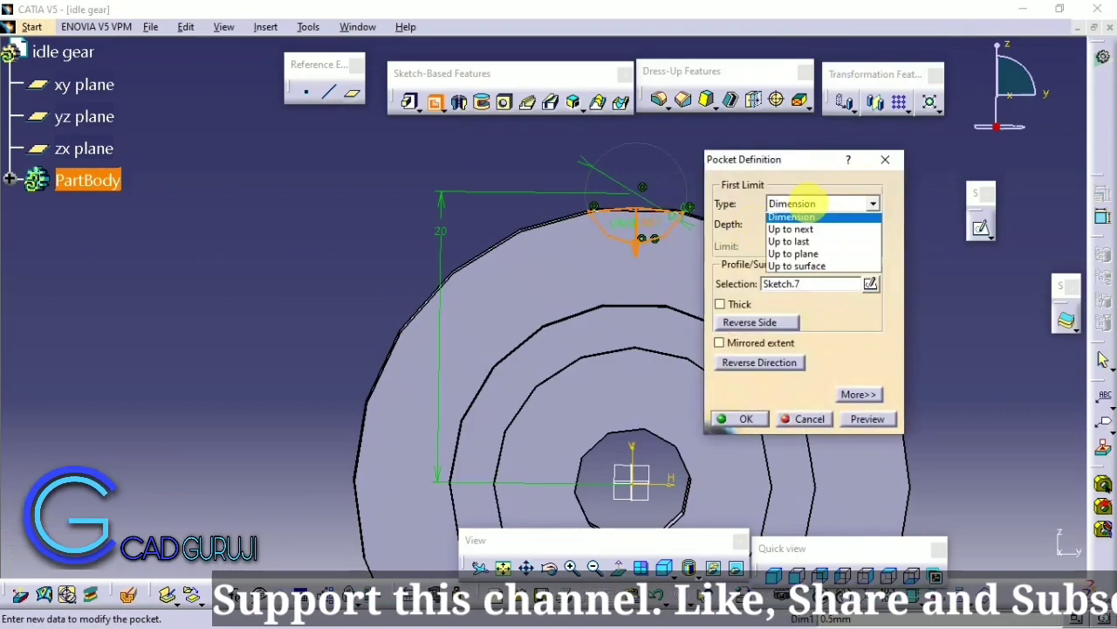
click(819, 244)
click(731, 419)
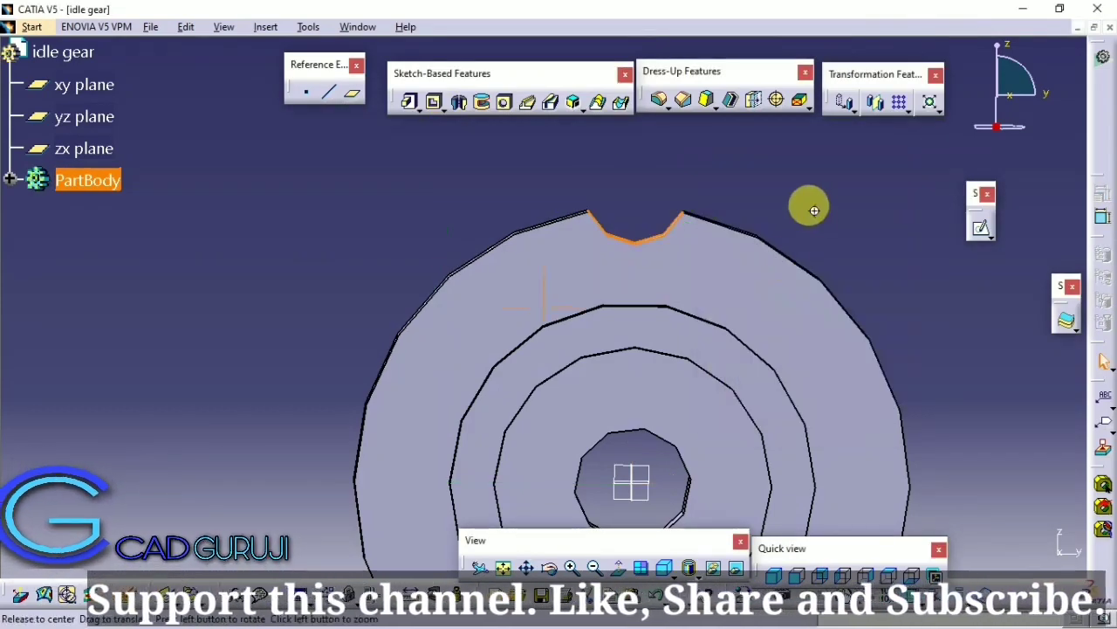
Step: Repeat the notch as a complete-crown circular pattern of 10 instances referenced to the gear face
click(913, 118)
click(961, 119)
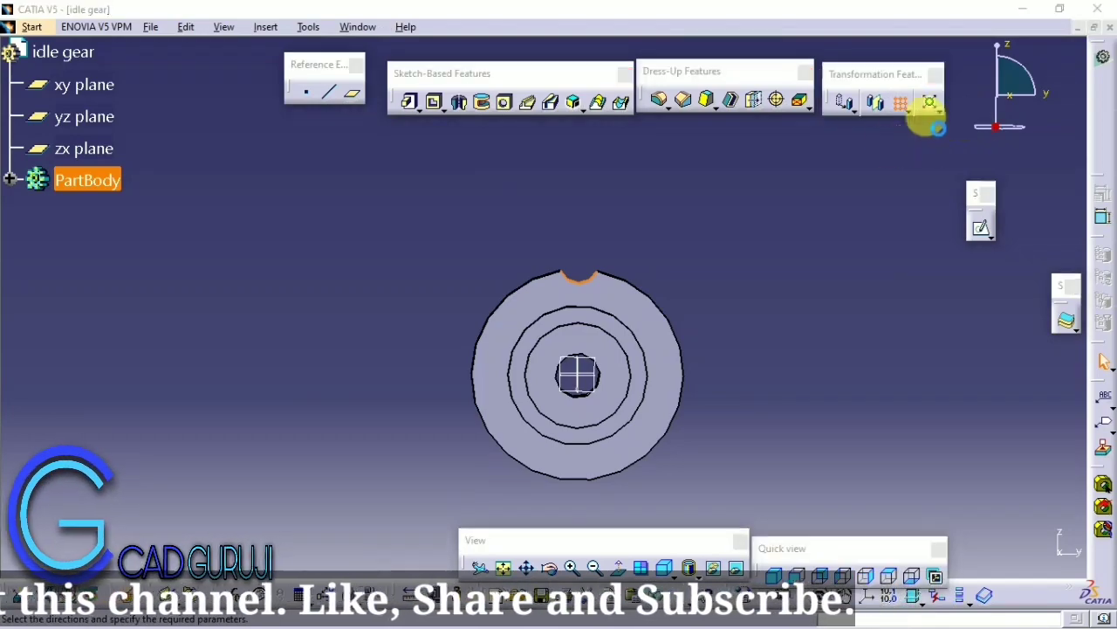
text(10)
click(663, 179)
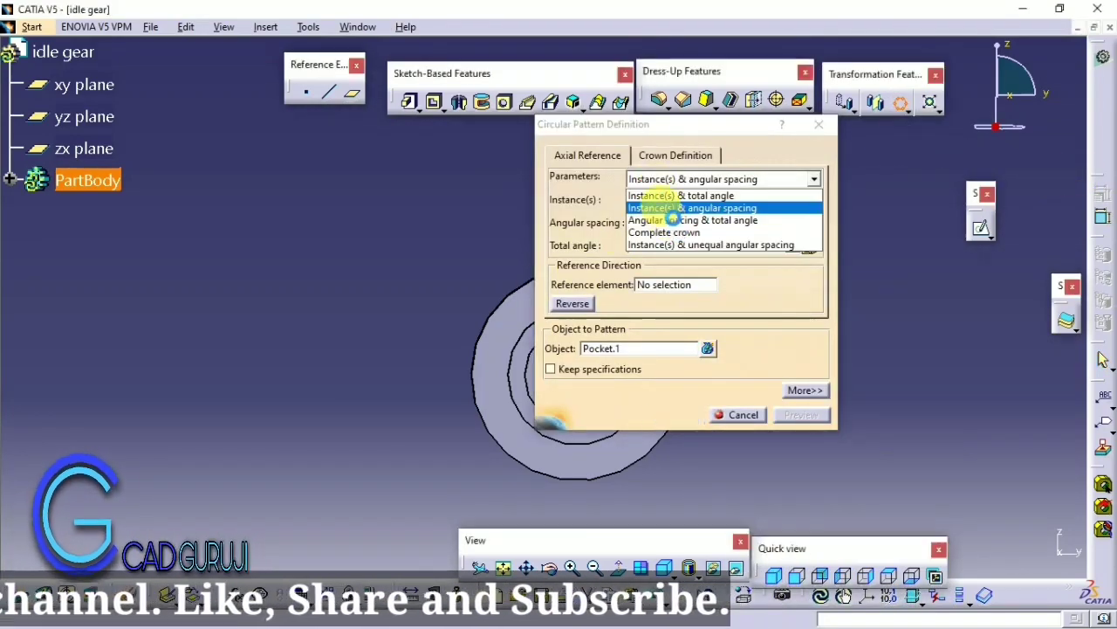
click(663, 232)
click(644, 456)
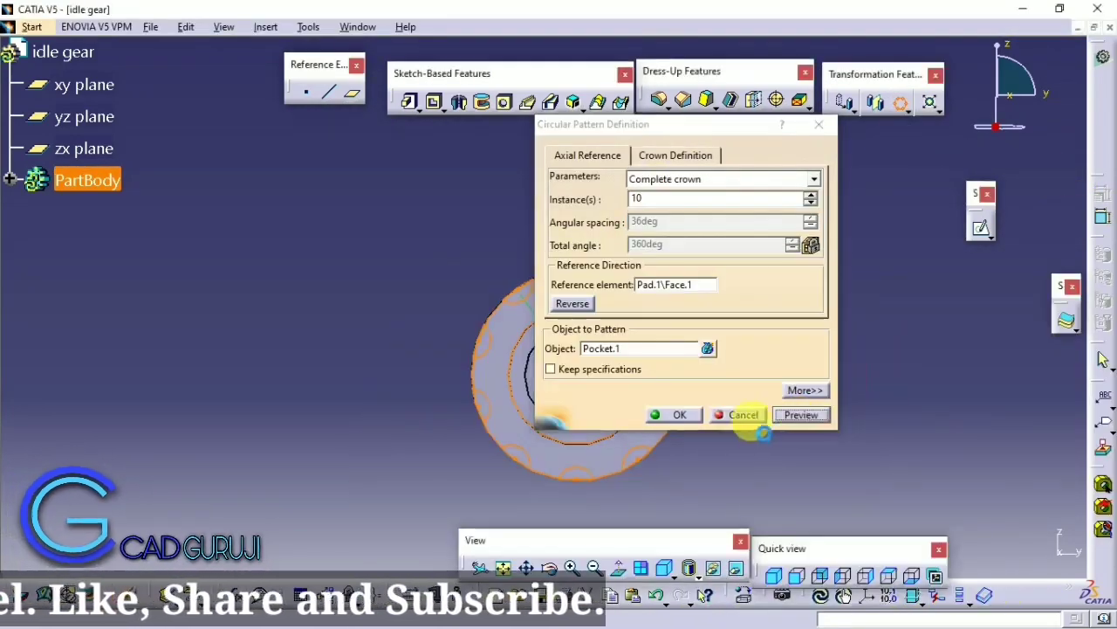
click(742, 416)
Step: Select the PartBody and orbit to inspect the notched gear
click(735, 203)
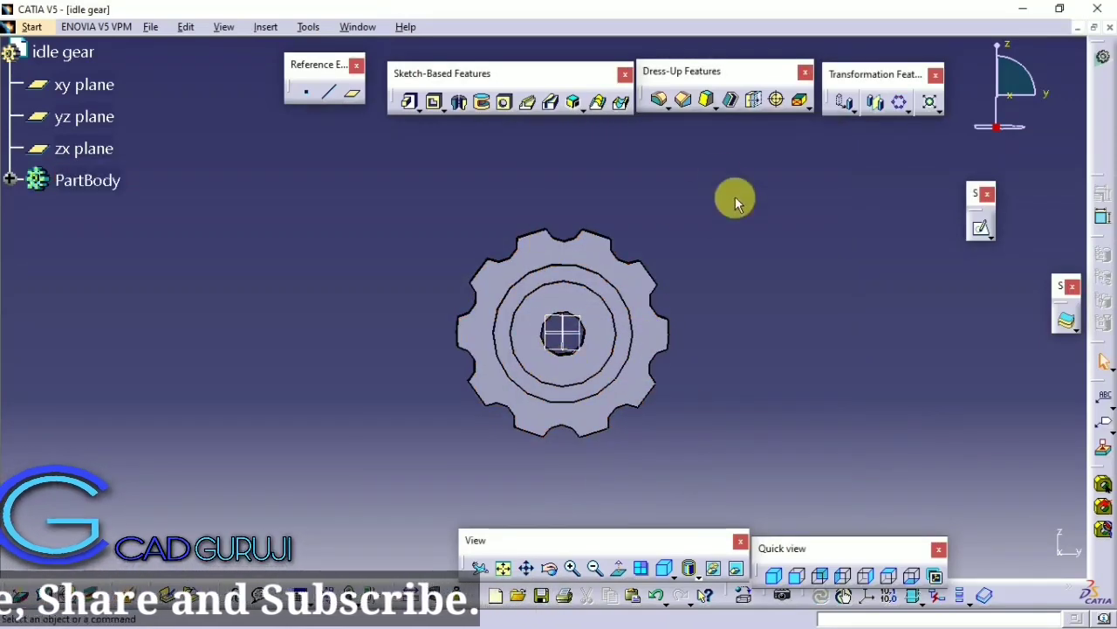
click(87, 180)
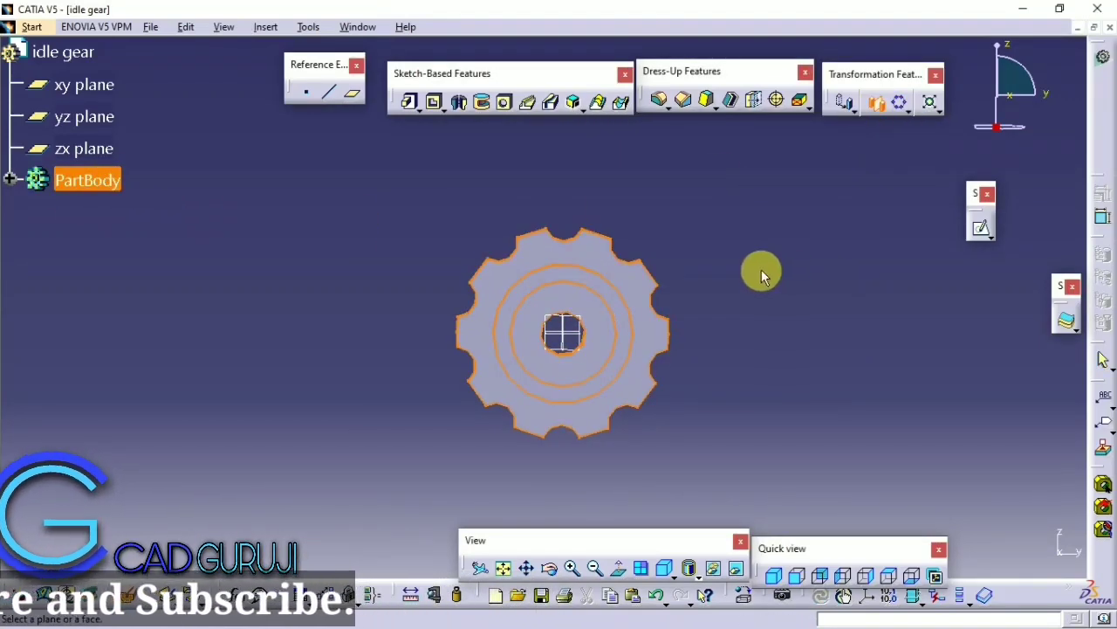
mouse_move(762, 276)
middle_down()
mouse_move(588, 341)
mouse_move(464, 309)
middle_up()
middle_drag(510, 336, 527, 354)
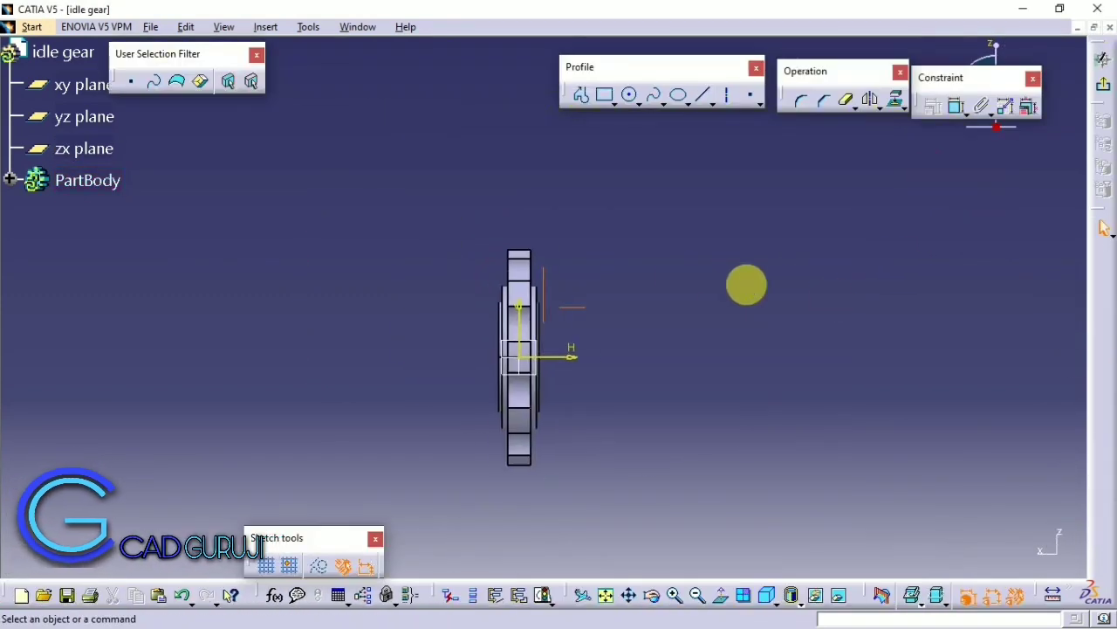
Step: Draw a small triangular chamfer profile at the gear's top corner
middle_drag(813, 263, 863, 281)
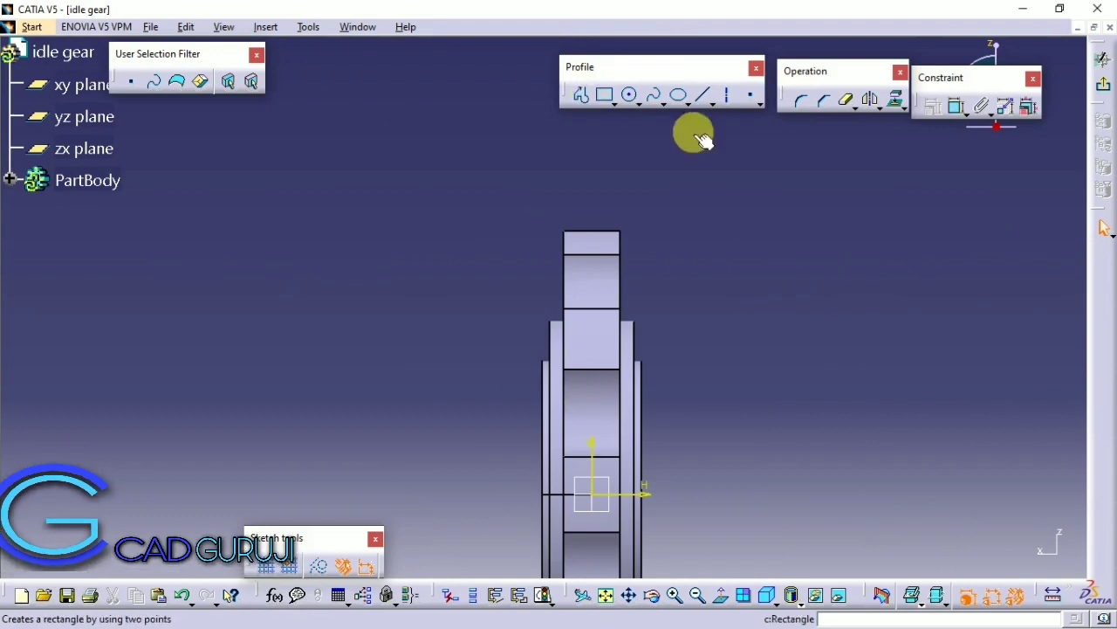
click(581, 94)
click(550, 278)
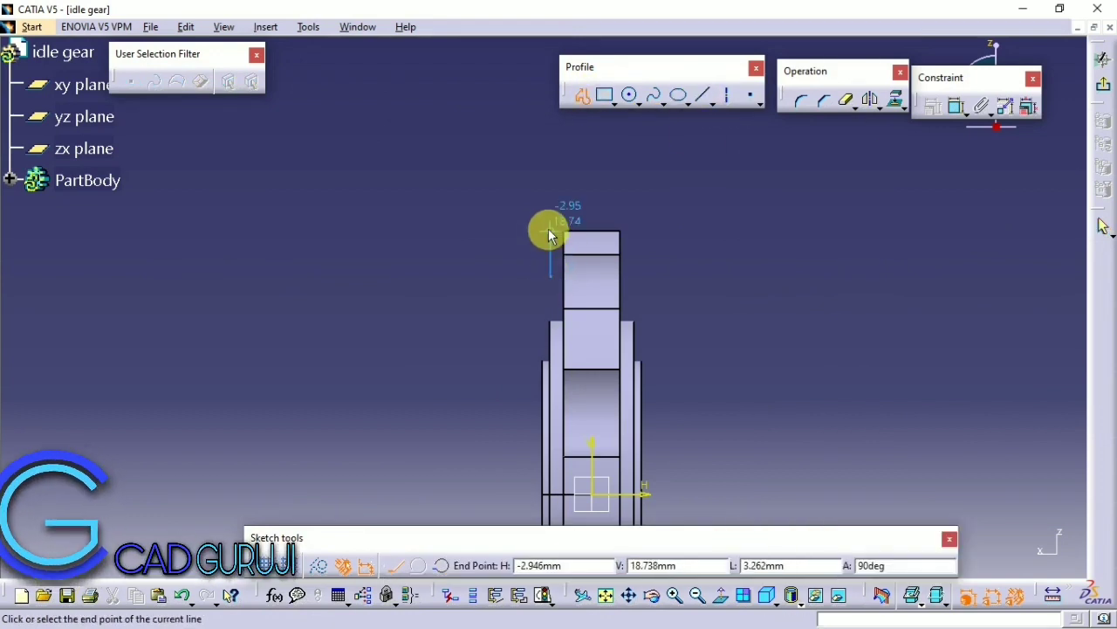
double_click(560, 276)
click(958, 107)
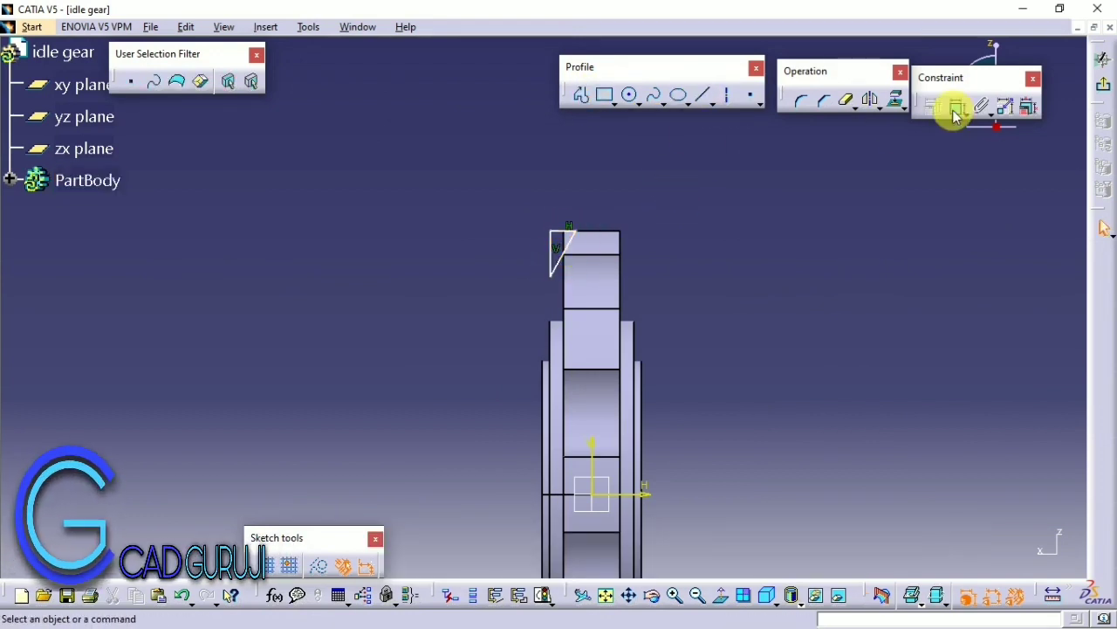
click(558, 269)
click(548, 264)
right_click(548, 263)
click(524, 257)
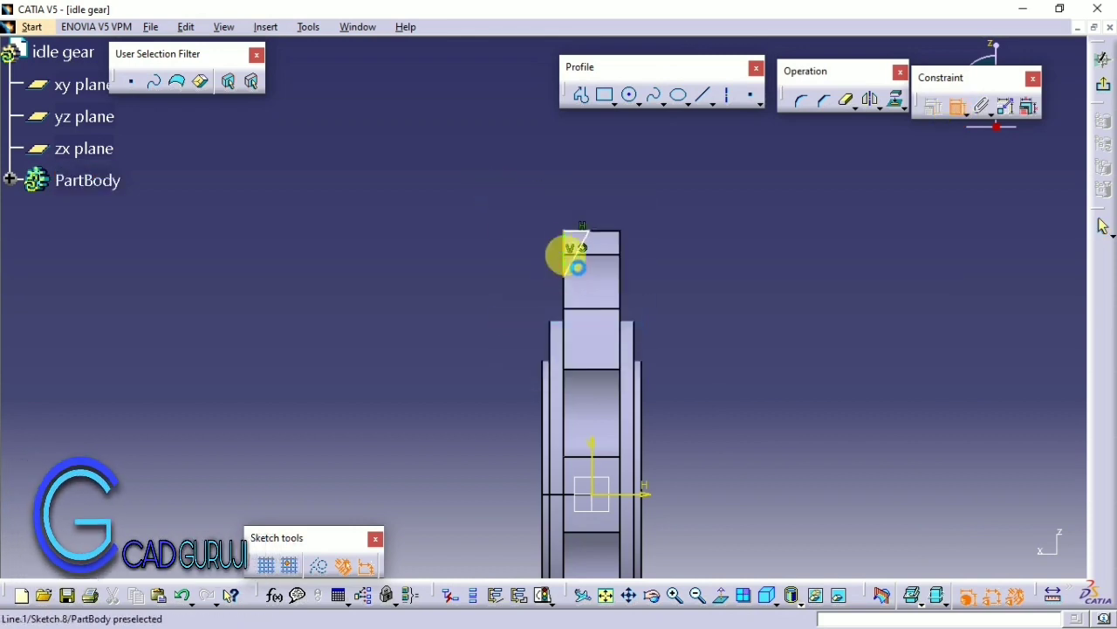
click(600, 140)
middle_drag(591, 249, 732, 553)
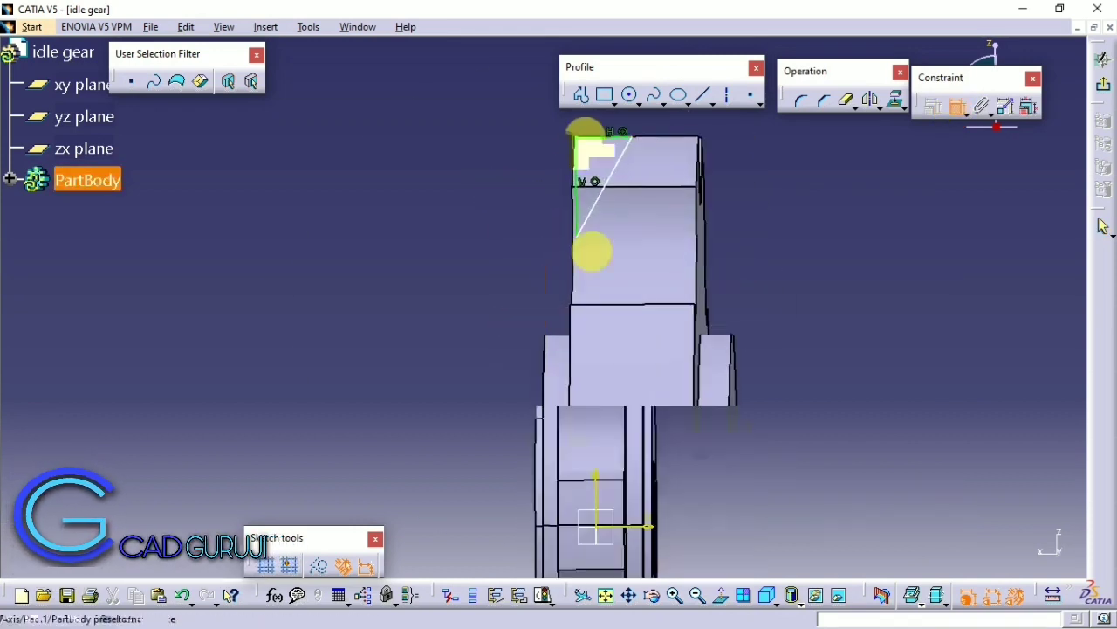
Step: Dimension the chamfer triangle to 1 wide and 2 tall
click(588, 308)
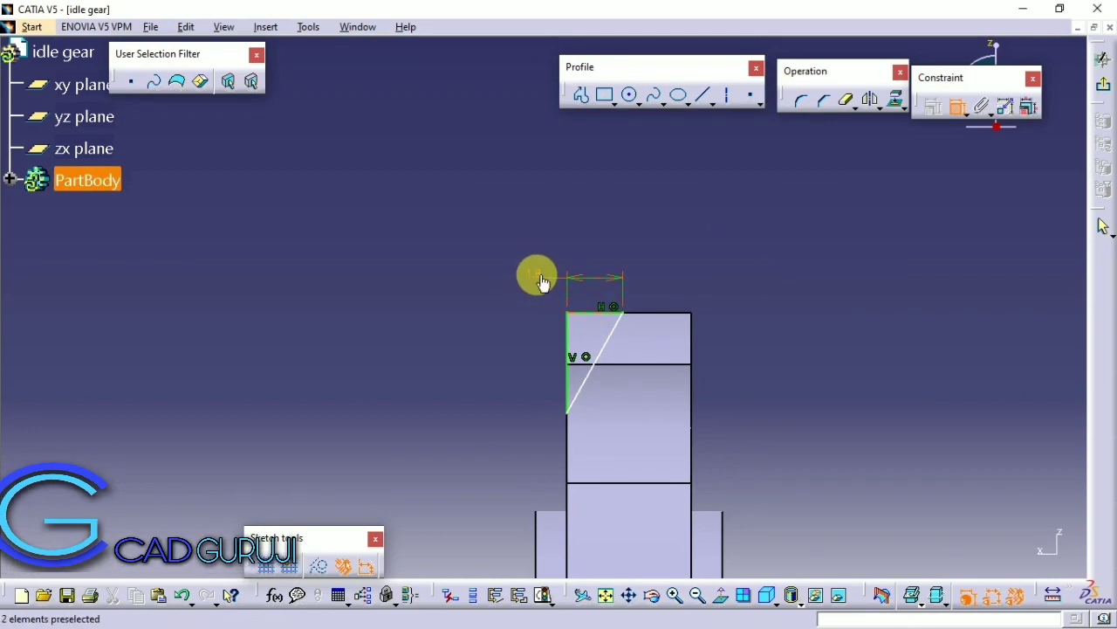
double_click(539, 279)
key(Return)
click(566, 324)
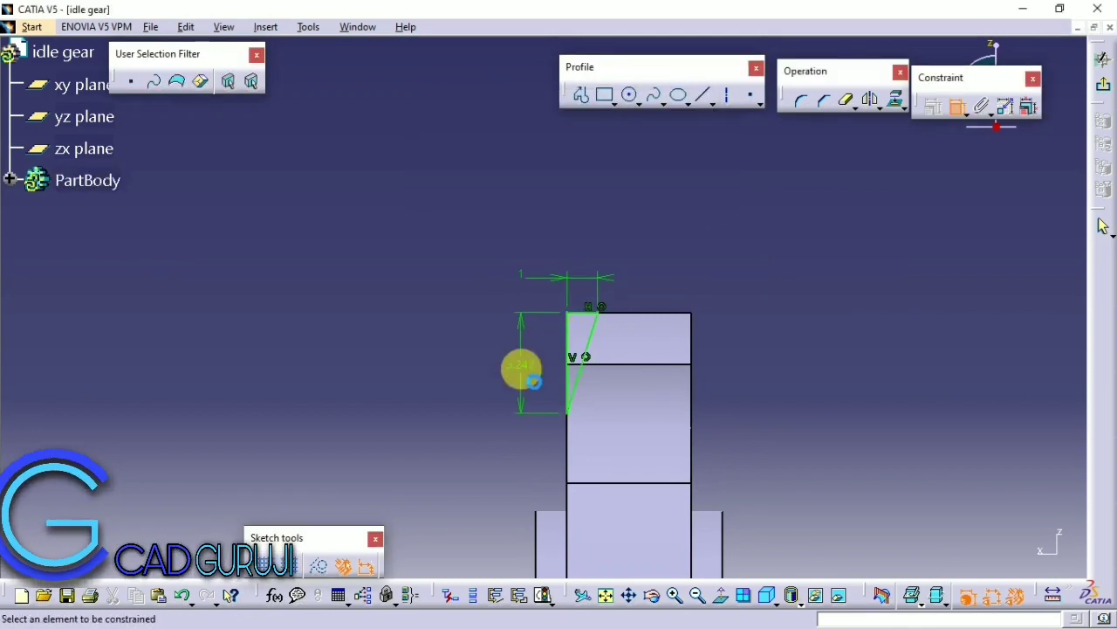
click(524, 371)
double_click(520, 359)
text(1mm)
key(Return)
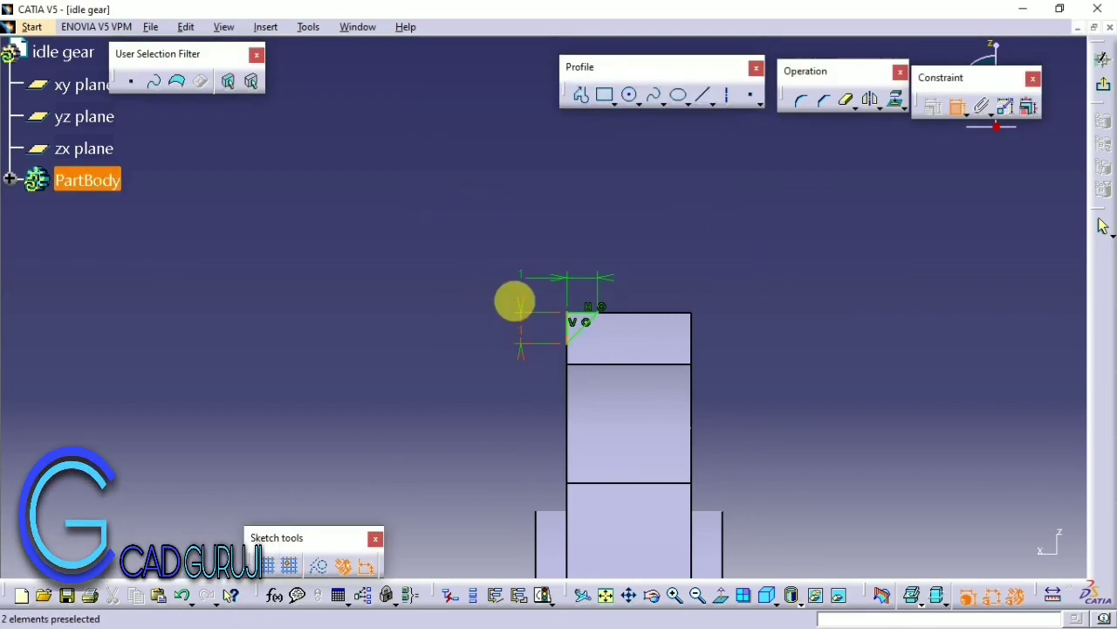
double_click(522, 332)
text(2)
key(Return)
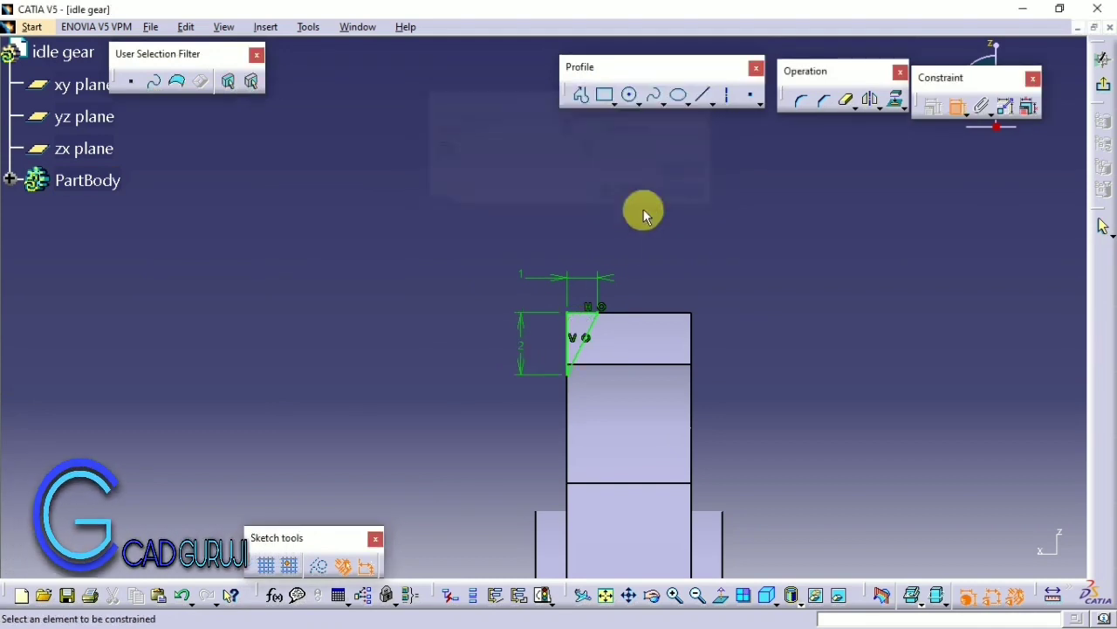
Step: Add a revolve axis at the sketch origin and leave the sketch for a groove
click(672, 103)
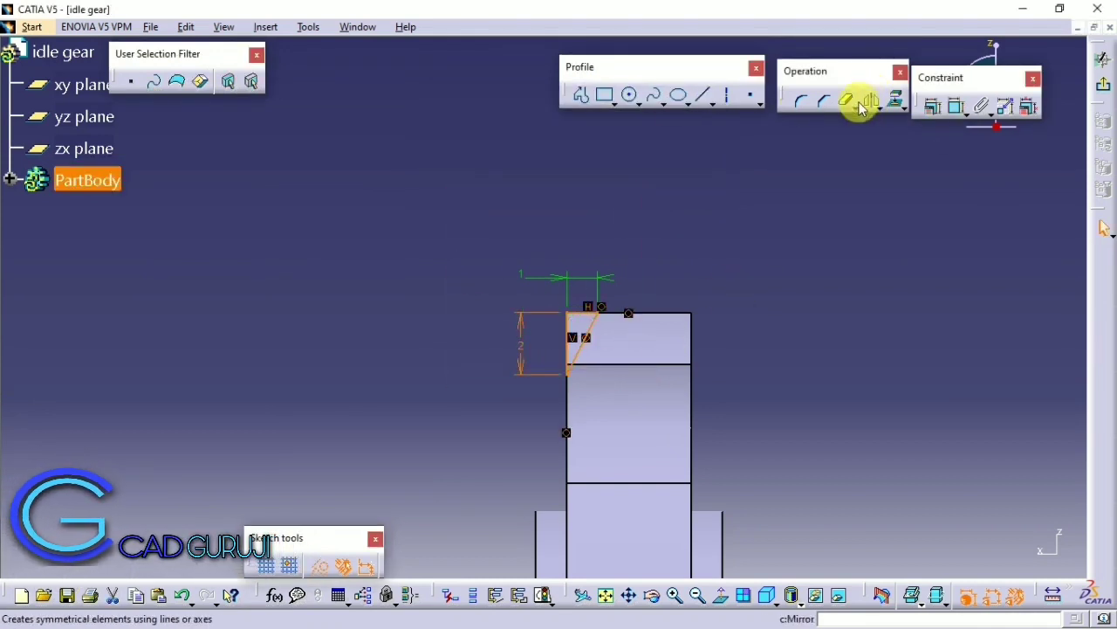
click(730, 98)
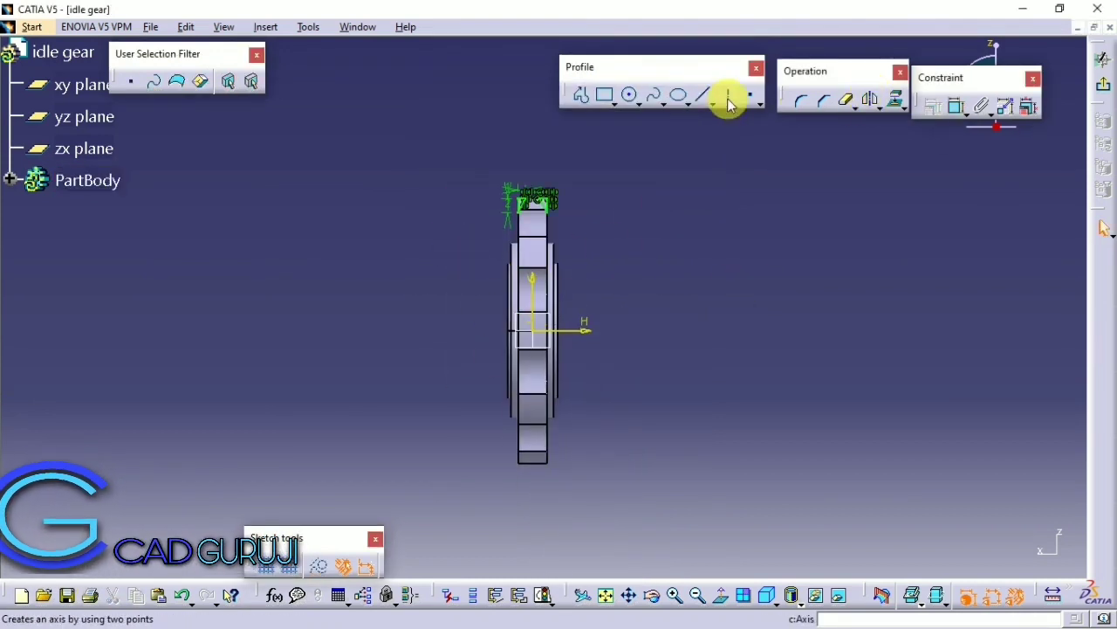
click(532, 330)
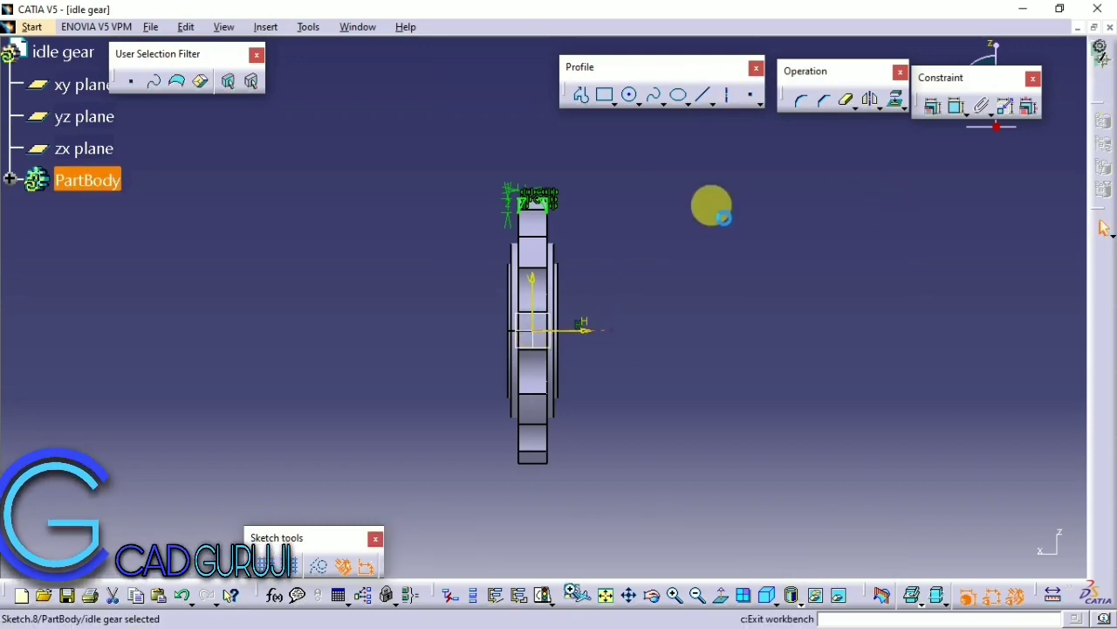
click(483, 103)
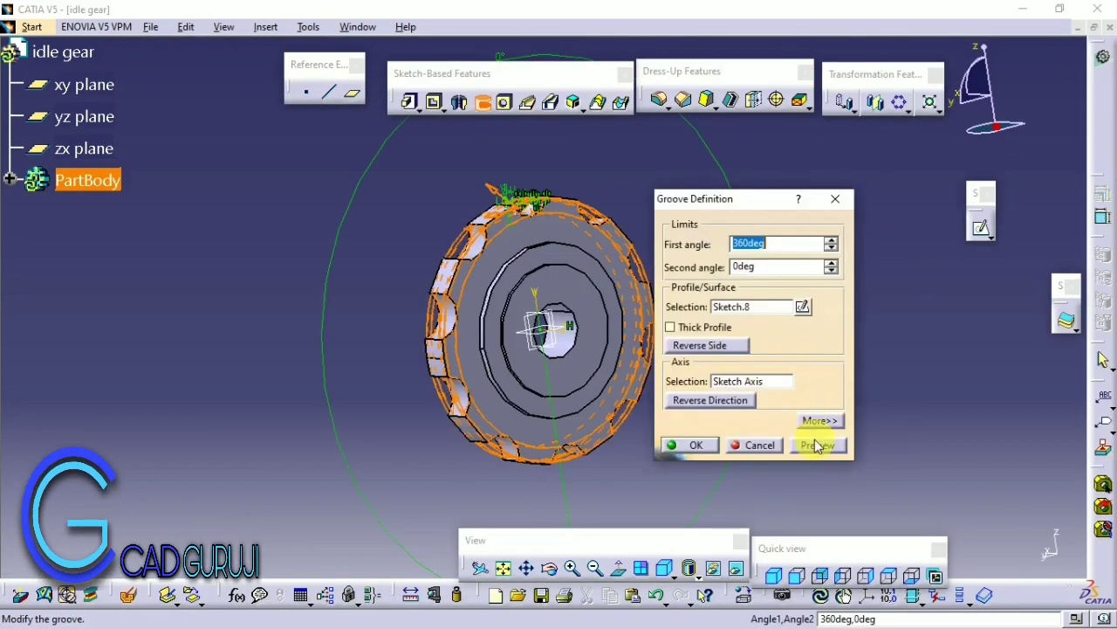
Step: Create the groove, then edit Sketch.8 to remove its horizontal lines and set a dimension to 1
click(695, 445)
mouse_move(498, 417)
middle_down()
mouse_move(512, 266)
mouse_move(444, 232)
middle_up()
click(10, 179)
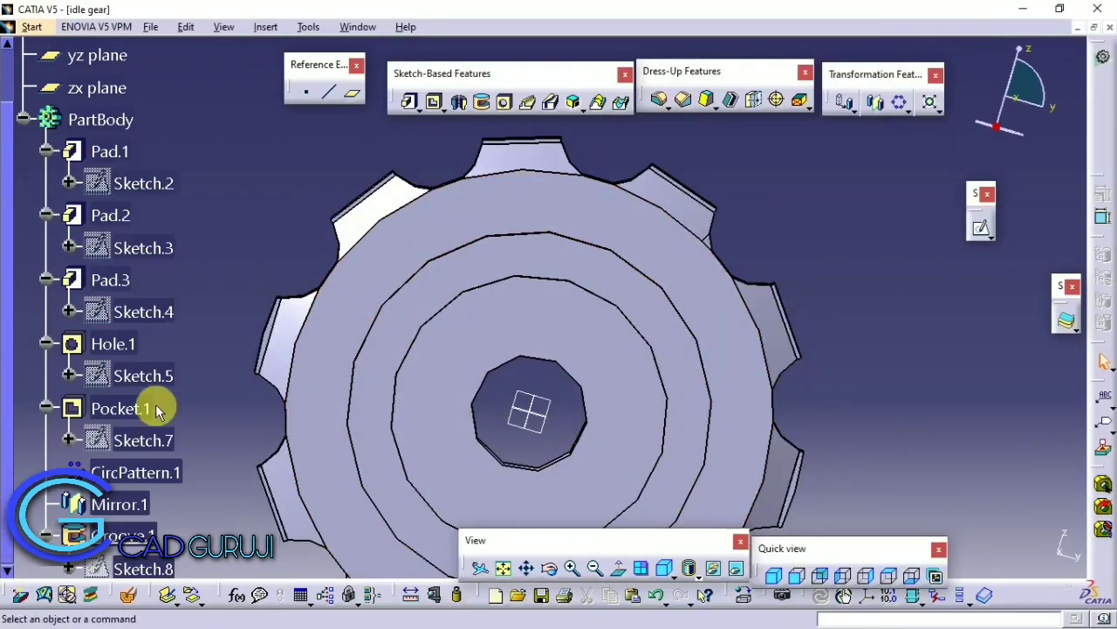
scroll(148, 375, down, 3)
double_click(140, 351)
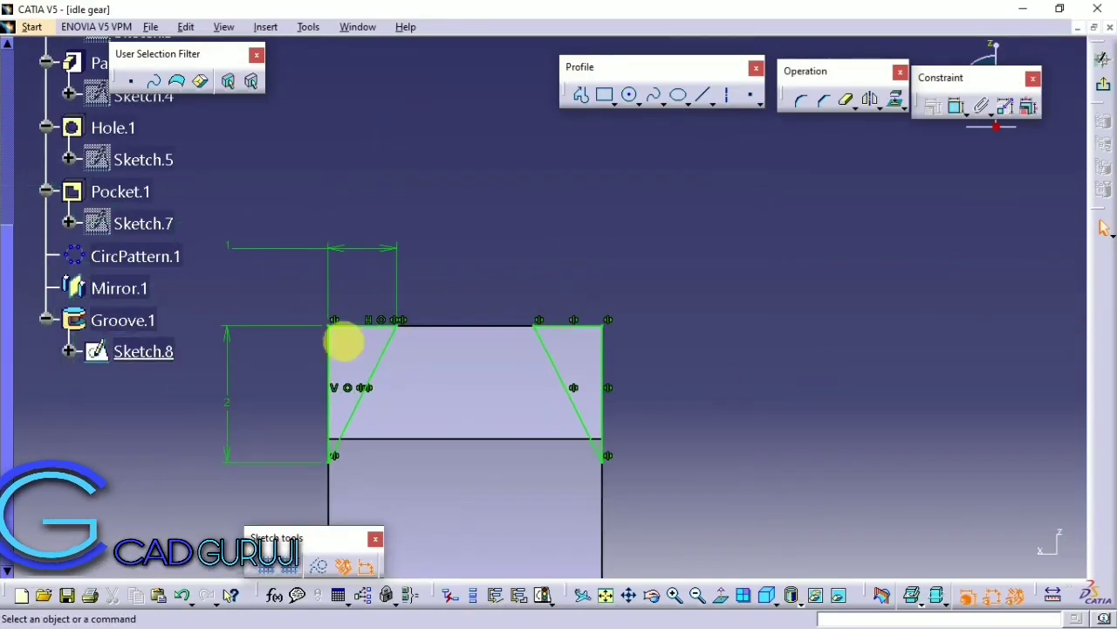
right_click(376, 319)
click(408, 457)
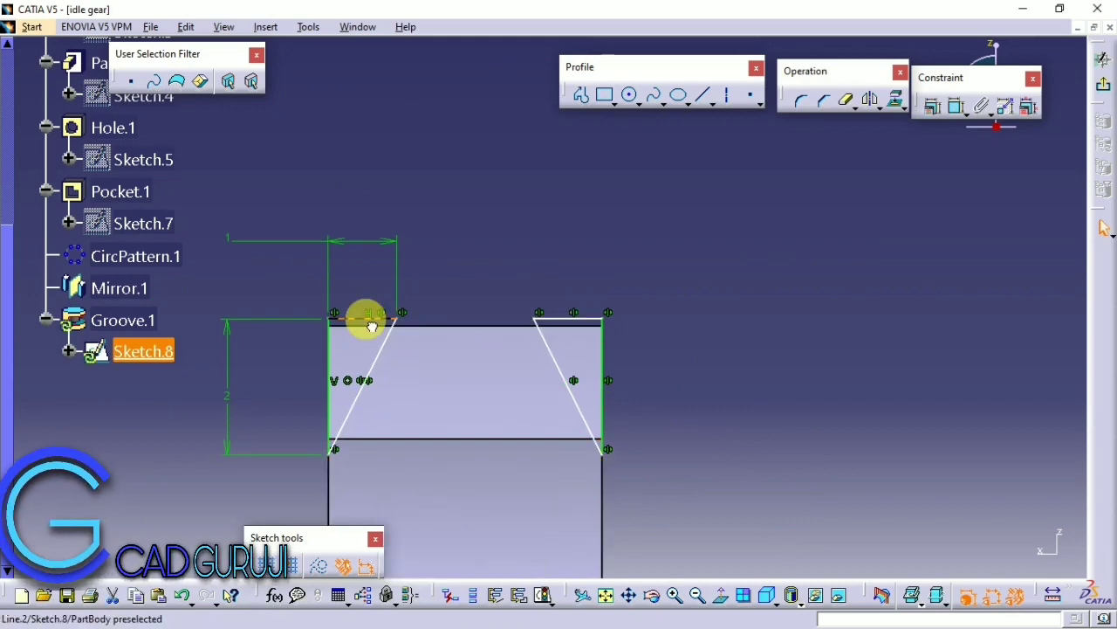
text(1)
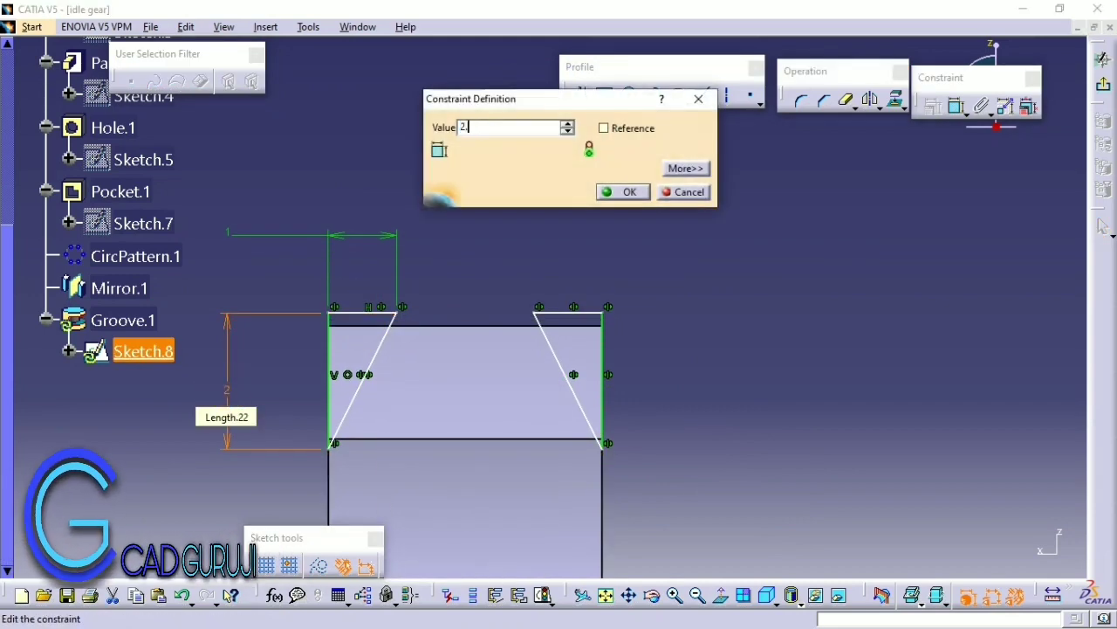
key(Return)
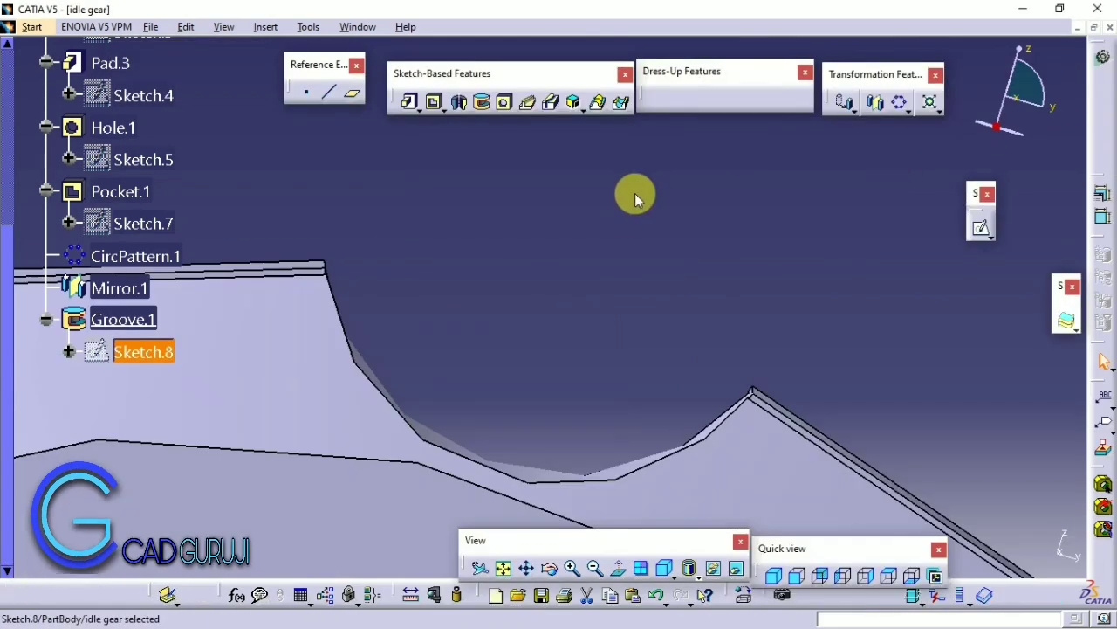
Step: Re-edit Sketch.8 to update the chamfer grooves, then save the idle gear part
mouse_move(635, 195)
middle_down()
mouse_move(531, 305)
mouse_move(8, 387)
middle_up()
double_click(147, 354)
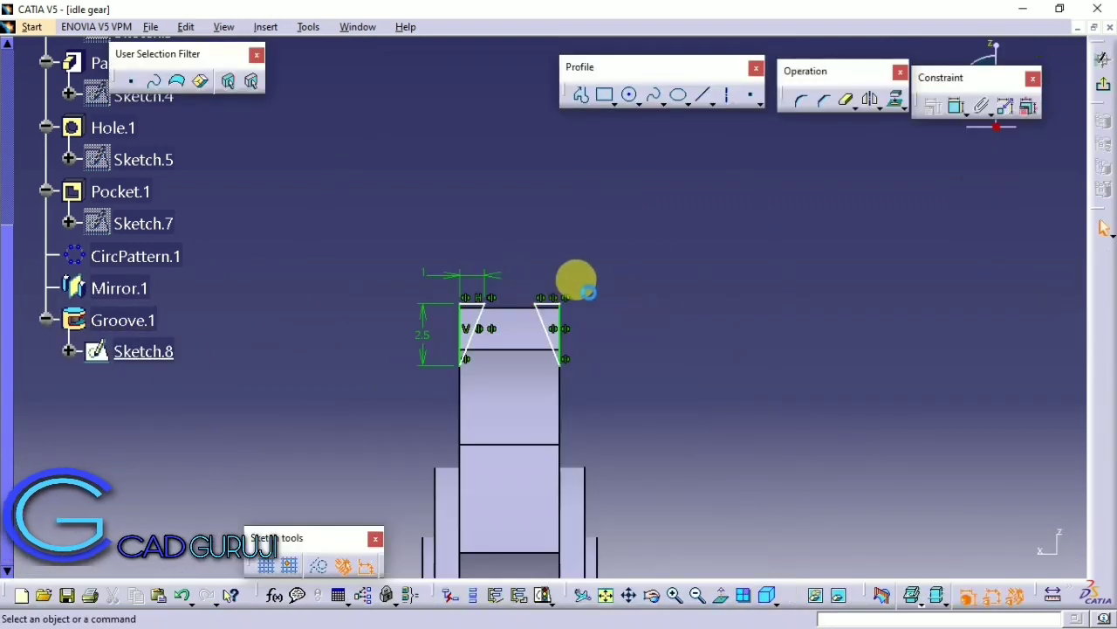
click(475, 301)
click(1103, 59)
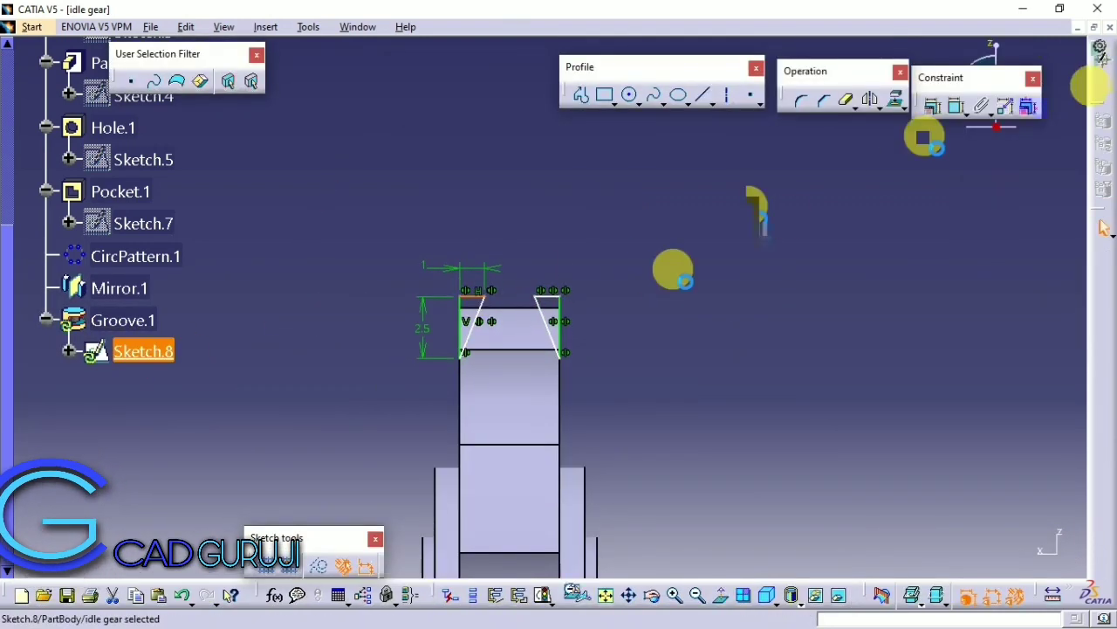
mouse_move(623, 294)
middle_down()
mouse_move(474, 180)
mouse_move(686, 330)
mouse_move(623, 249)
mouse_move(404, 292)
mouse_move(431, 379)
mouse_move(554, 391)
mouse_move(449, 317)
mouse_move(481, 289)
mouse_move(553, 412)
mouse_move(414, 375)
middle_up()
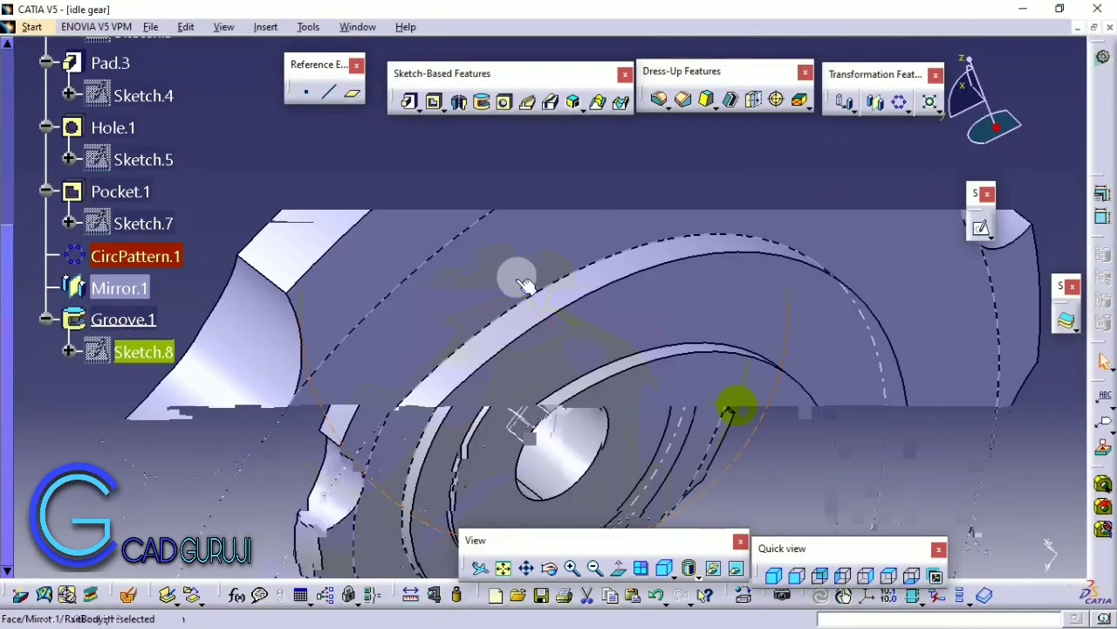
key(ctrl+s)
key(Return)
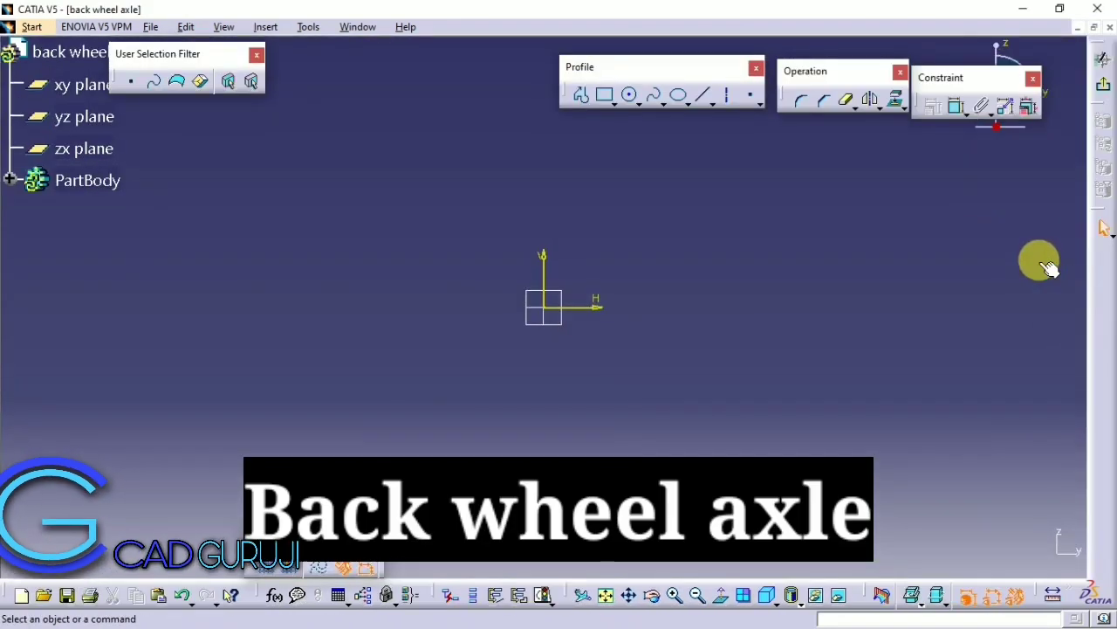
Step: Draw a horizontal revolve axis starting at the sketch origin
click(727, 94)
click(545, 307)
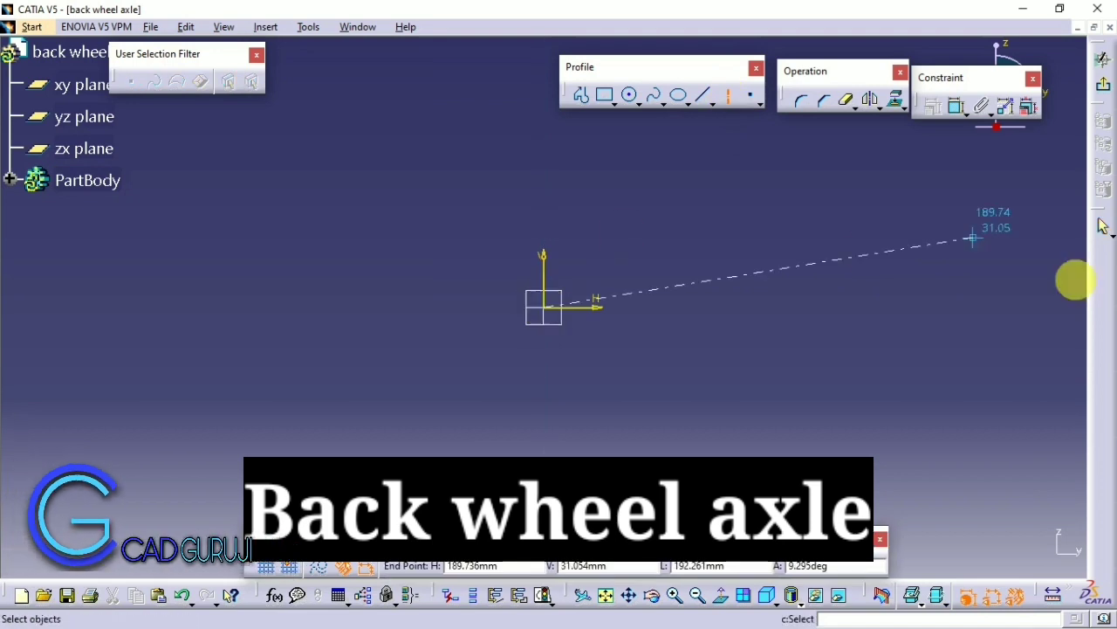
click(1052, 308)
Step: Start the axle profile from the origin with a horizontal line then a vertical line
click(580, 96)
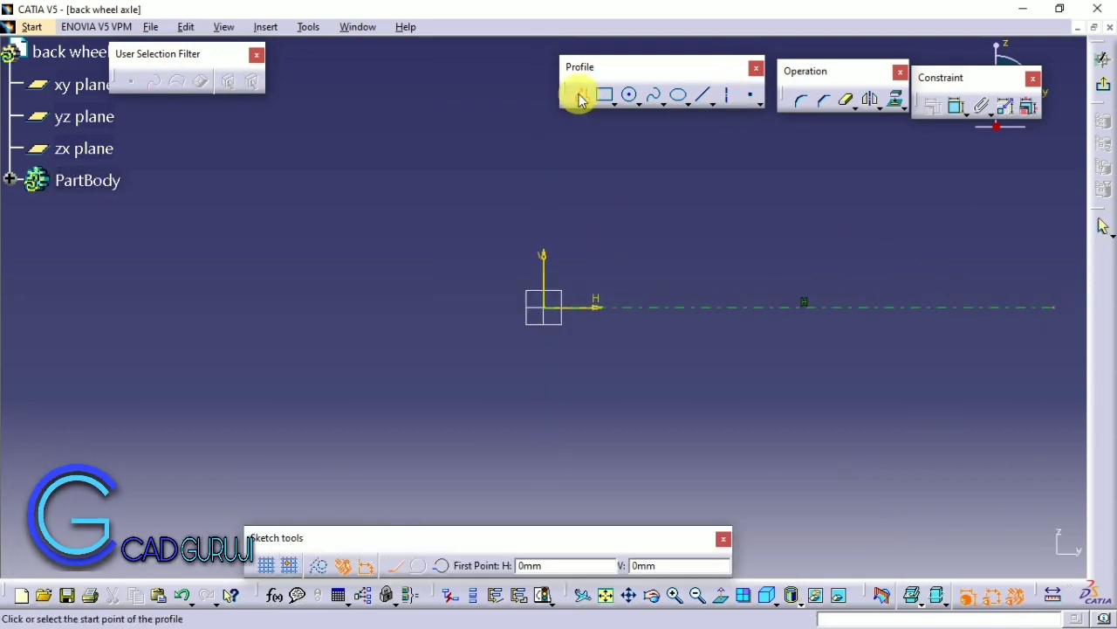
click(545, 306)
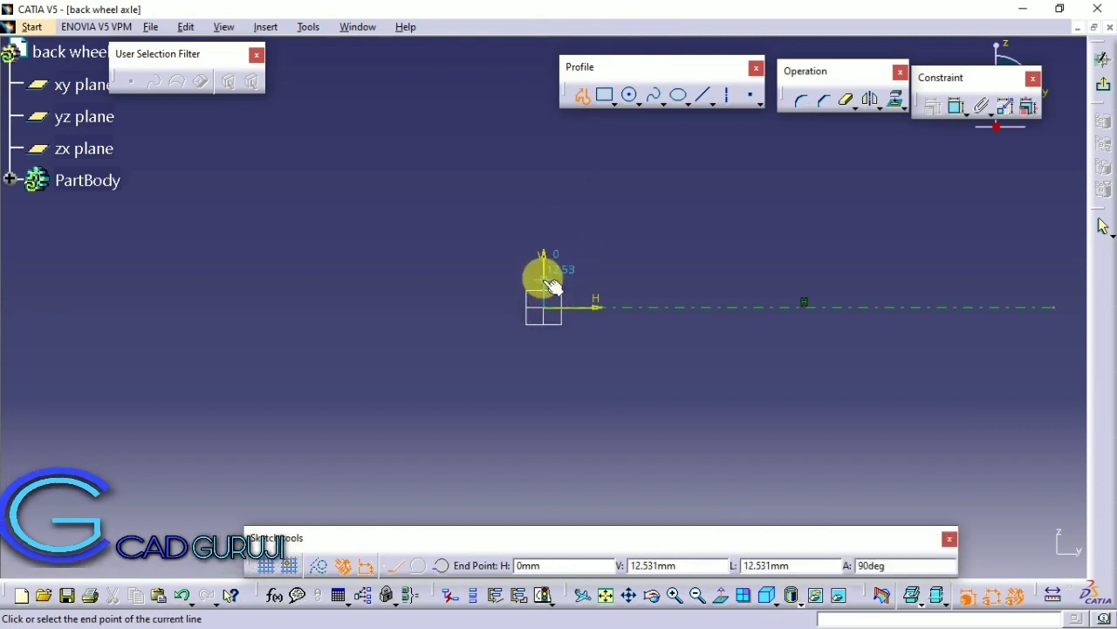
click(646, 280)
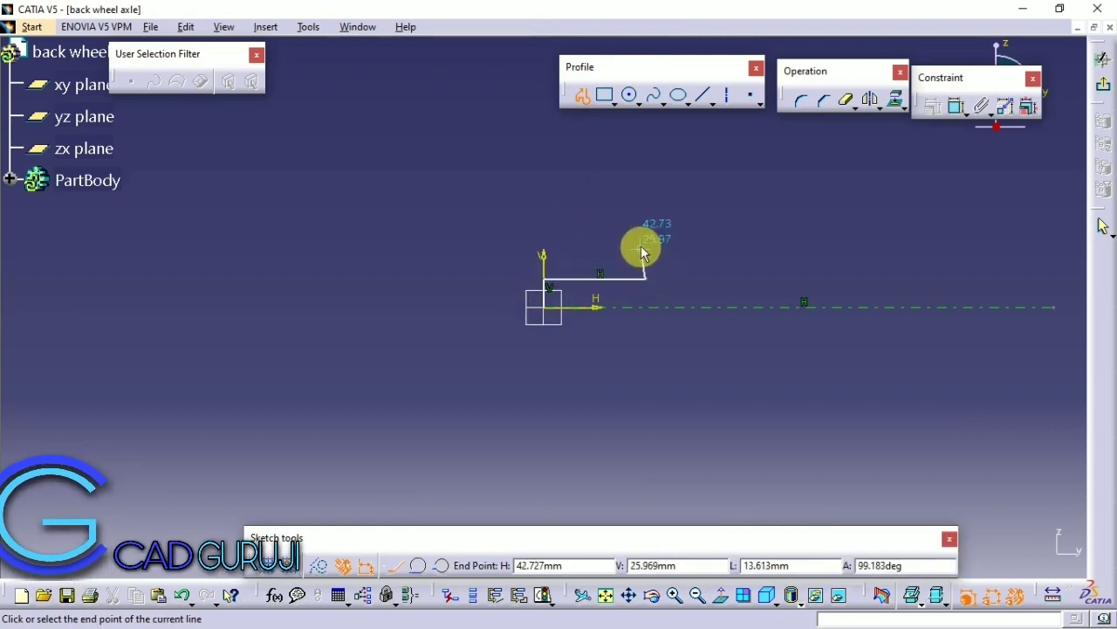
click(646, 189)
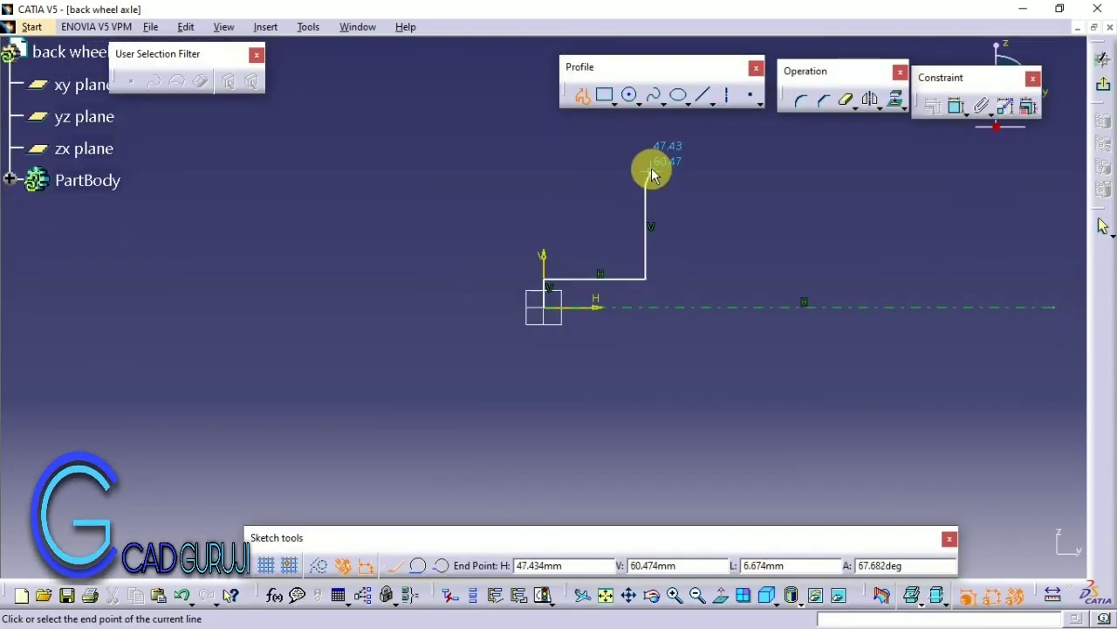
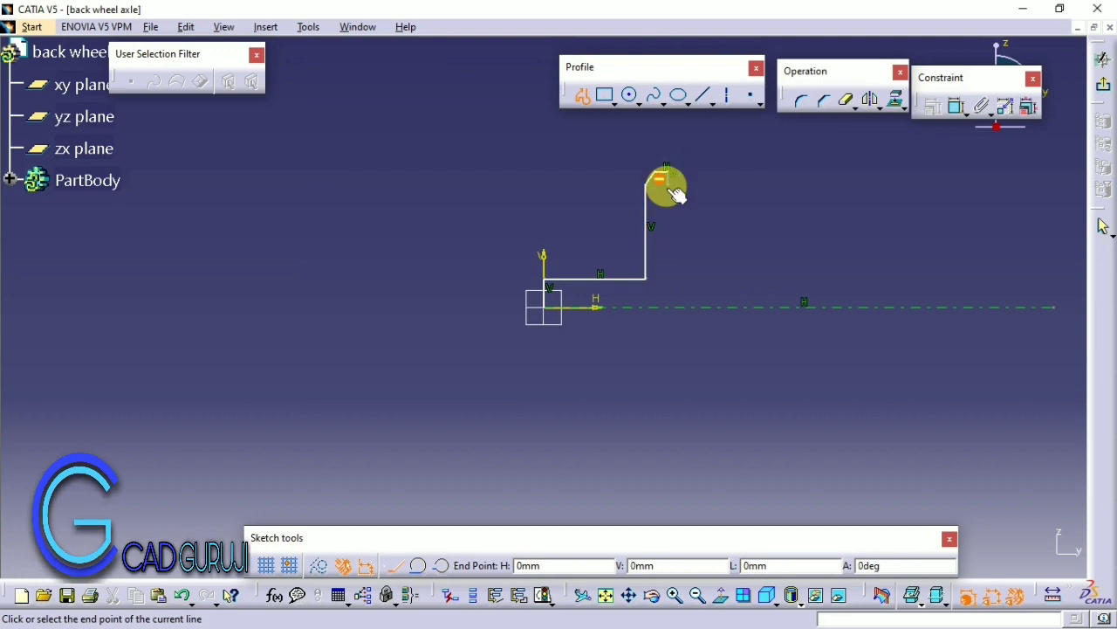
Step: Close the small notch at the top of the stepped axle profile and begin dimensioning a top line
click(687, 183)
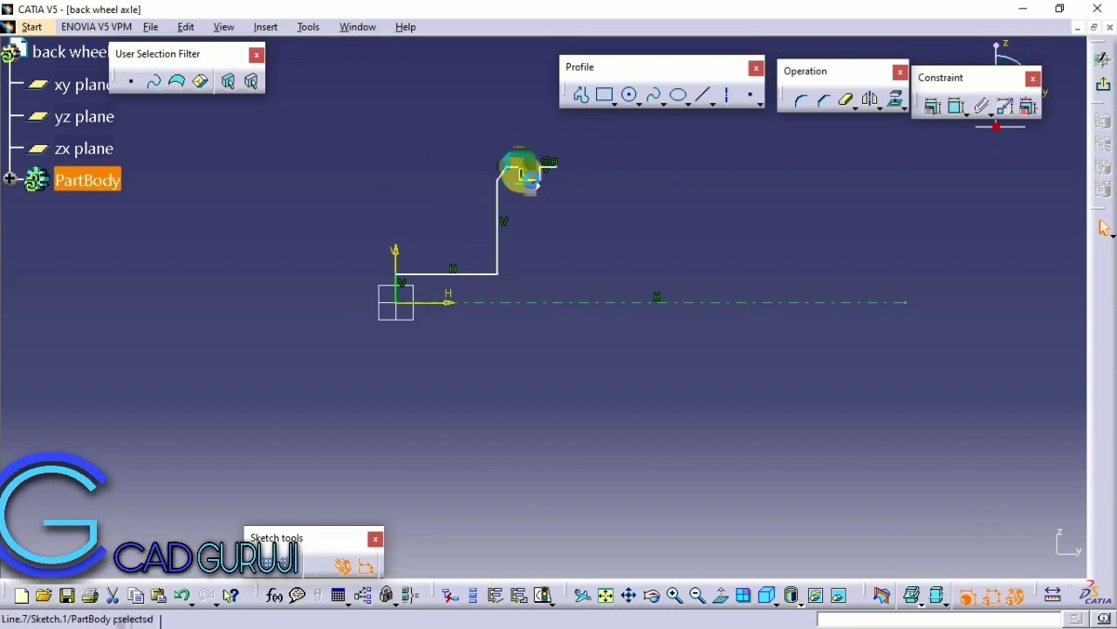
click(533, 186)
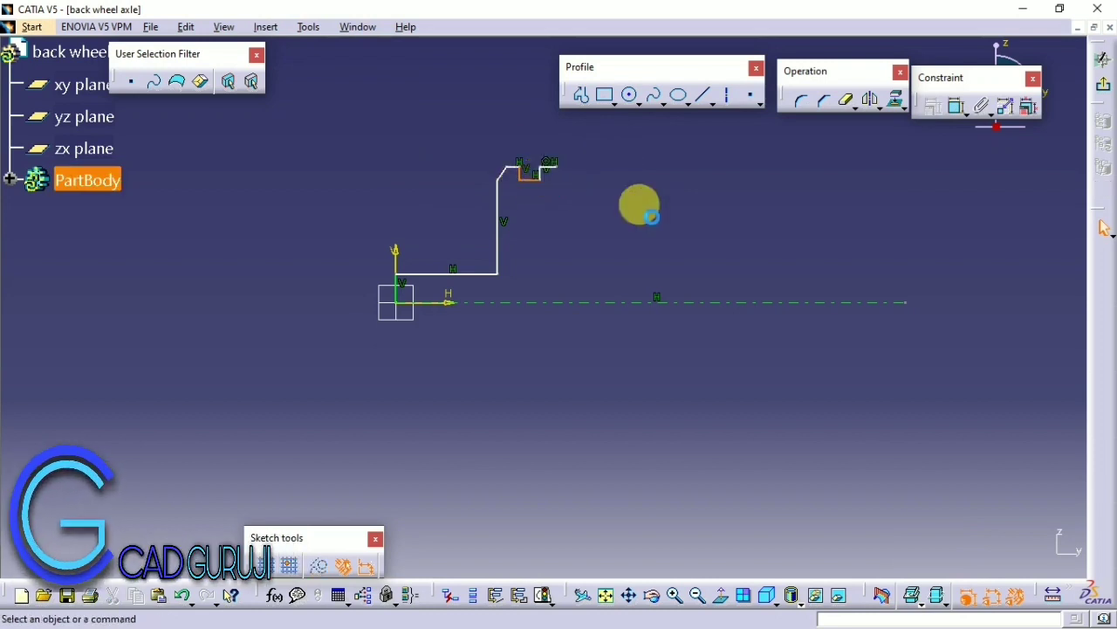
click(957, 105)
Step: Add an offset dimension between the lower line and the top segment, placed left of the profile
scroll(547, 344, down, 2)
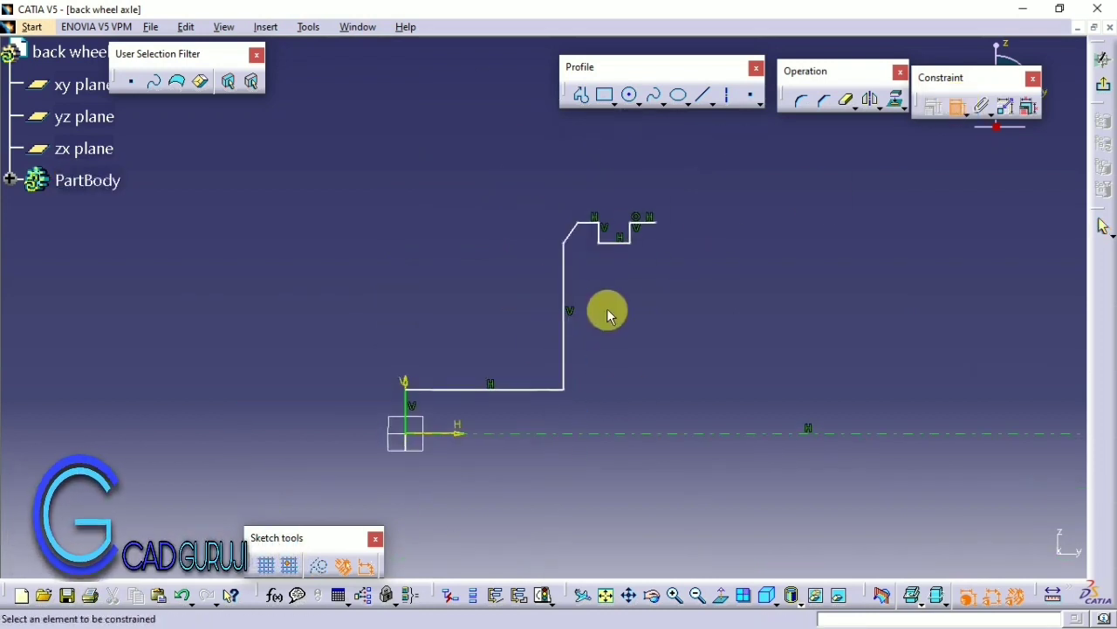
click(416, 408)
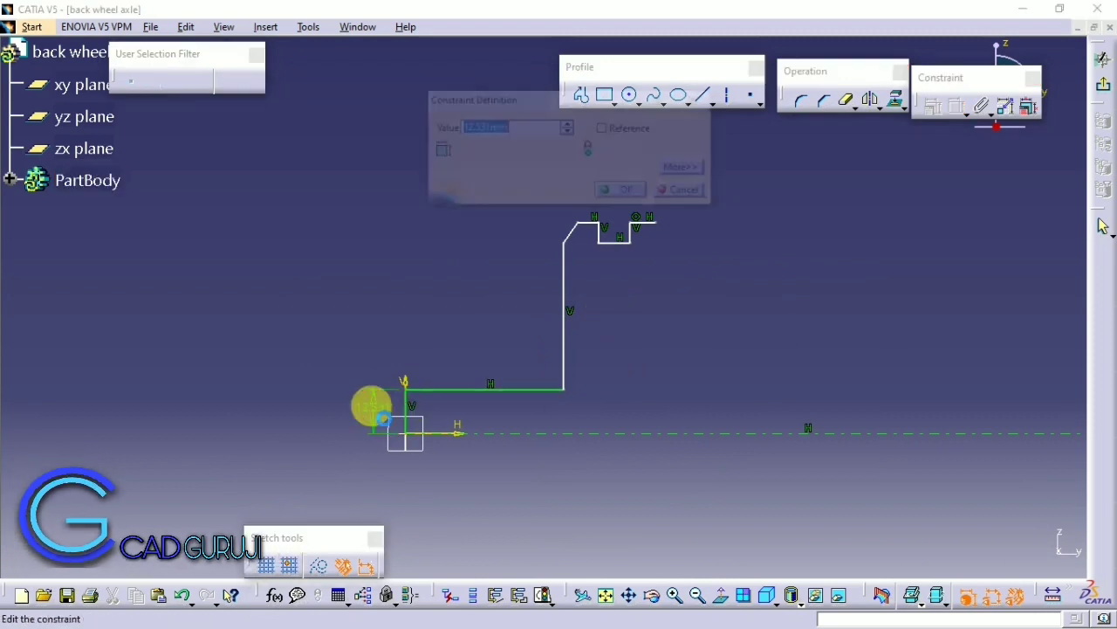
scroll(437, 375, up, 2)
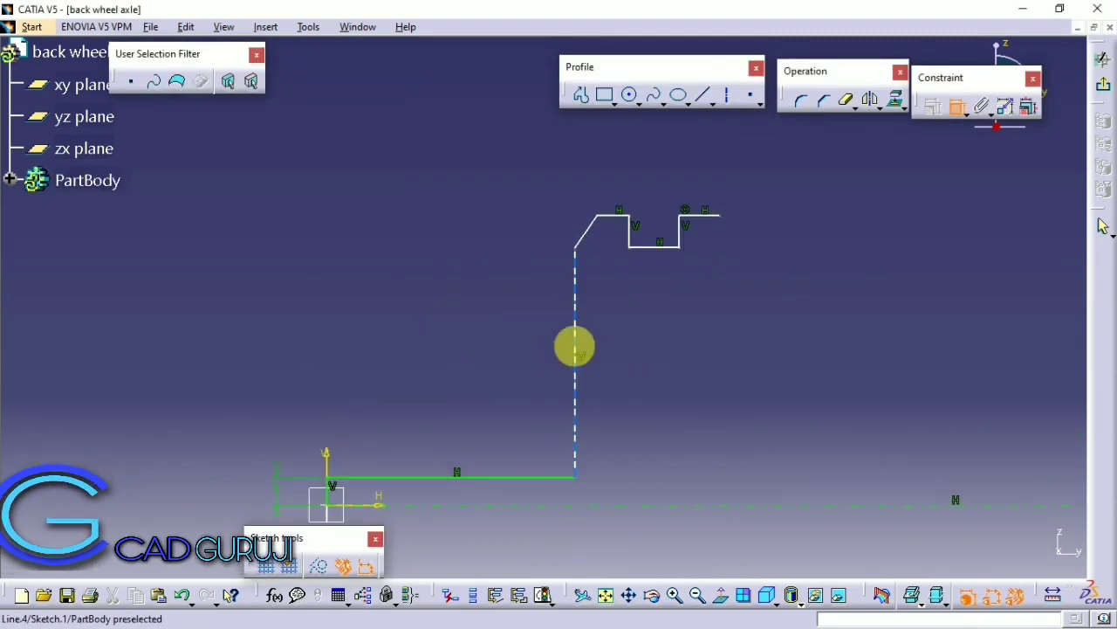
click(625, 219)
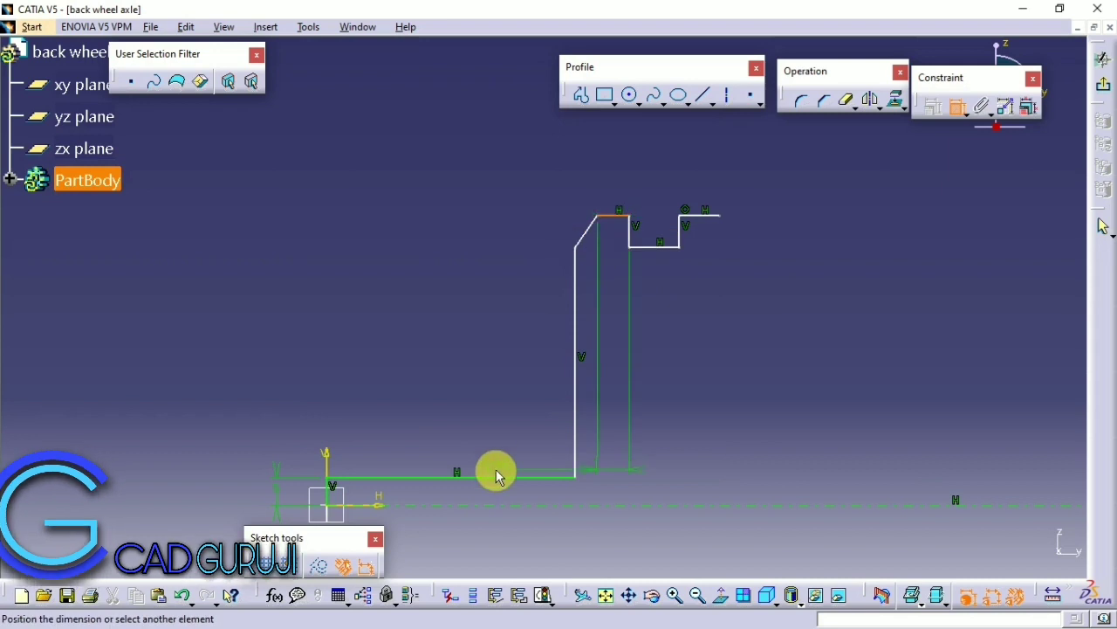
click(165, 376)
double_click(157, 374)
text(37)
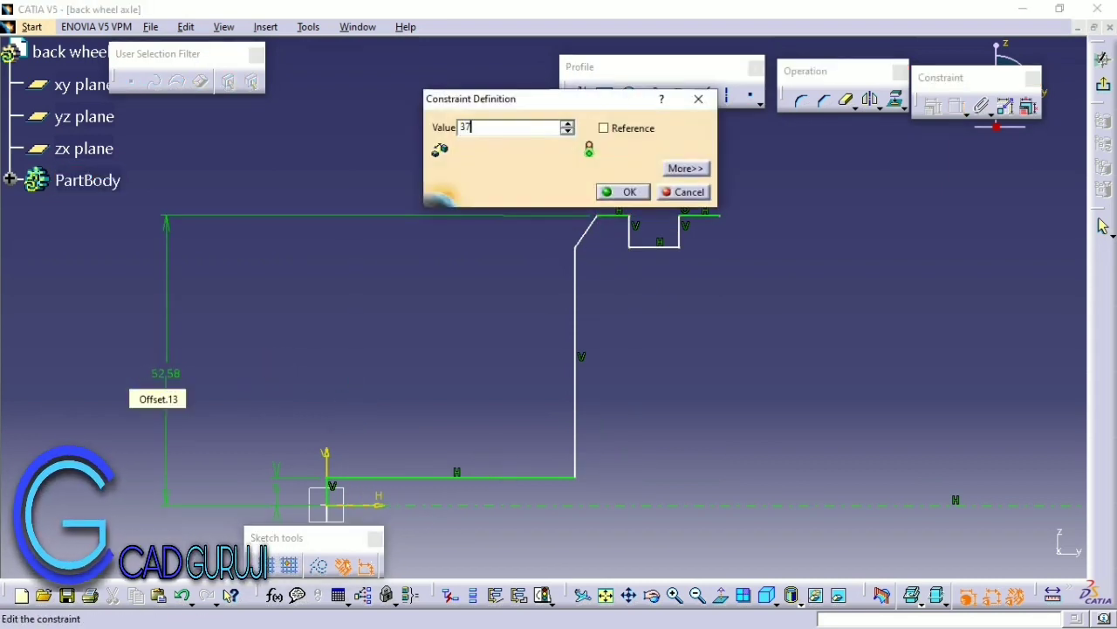
key(Return)
Step: Dimension the vertical line below the slope at 2 mm and the notch's right wall at 1 mm
middle_drag(321, 401, 449, 302)
mouse_move(577, 369)
middle_down()
mouse_move(519, 240)
mouse_move(493, 312)
mouse_move(513, 285)
middle_up()
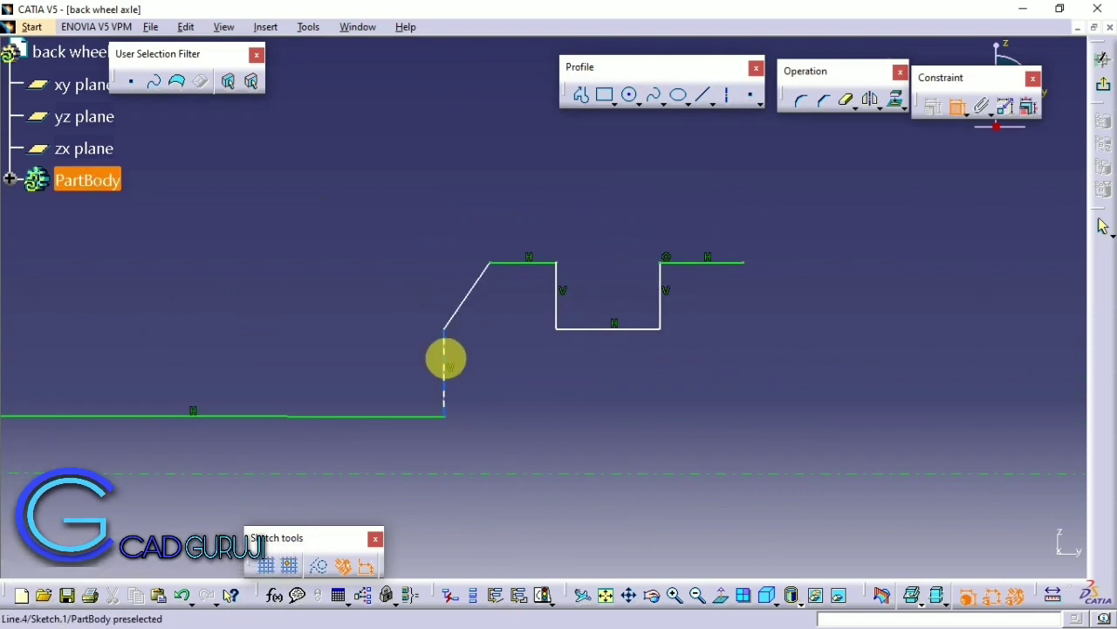
click(446, 357)
click(463, 212)
double_click(469, 217)
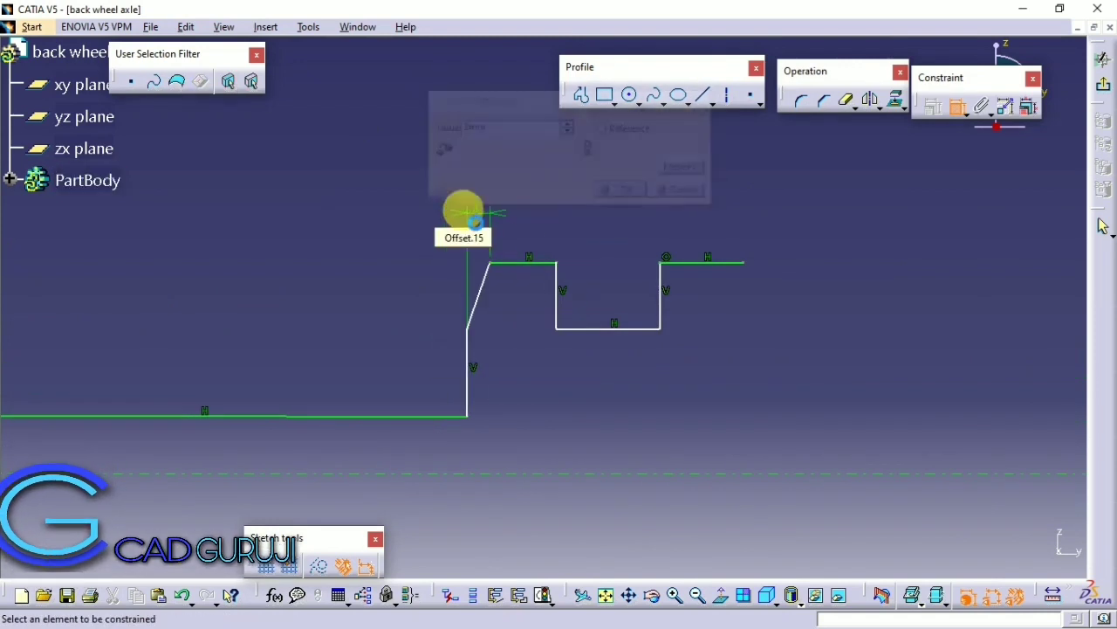
text(2)
key(Return)
click(513, 293)
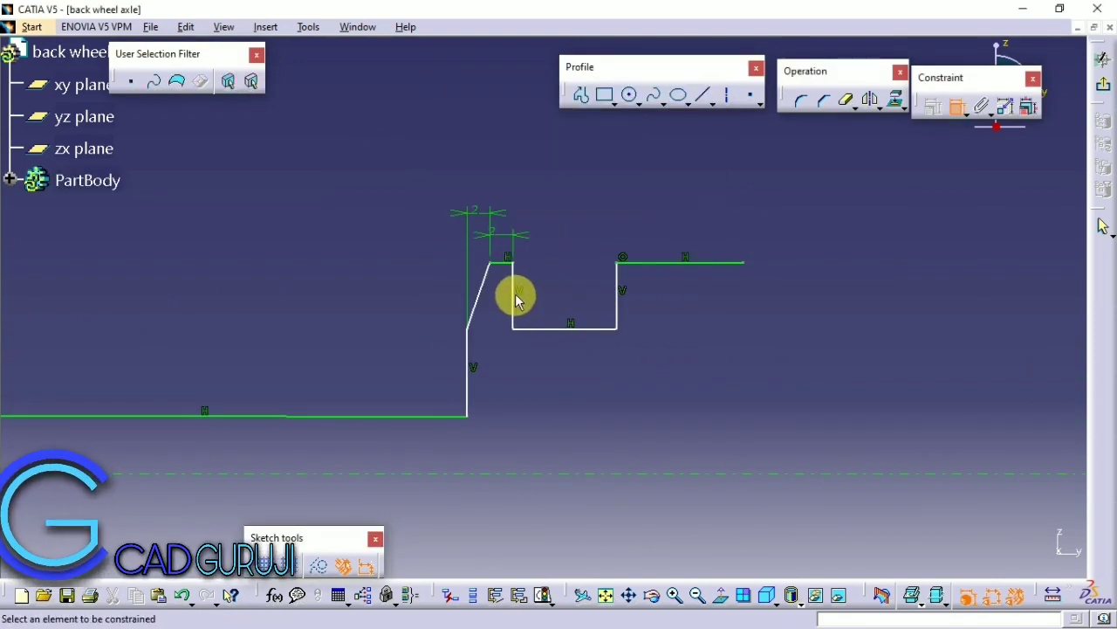
click(340, 291)
double_click(339, 288)
key(Return)
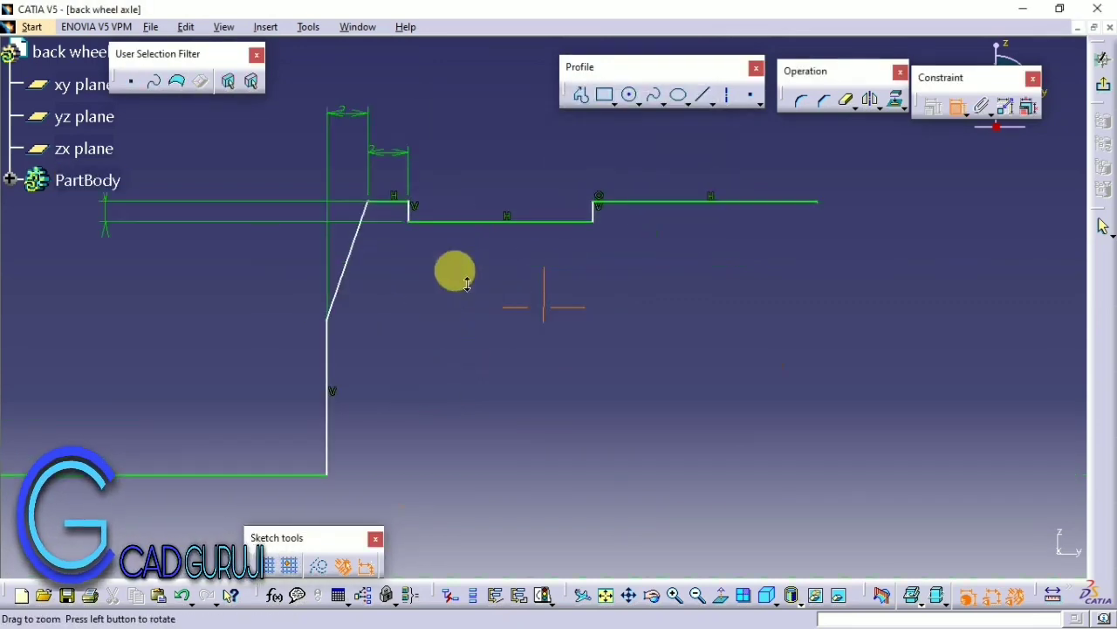
Step: Set the groove's bottom width and the right horizontal line to 2 mm each
click(494, 326)
click(454, 262)
double_click(454, 262)
text(2)
key(Return)
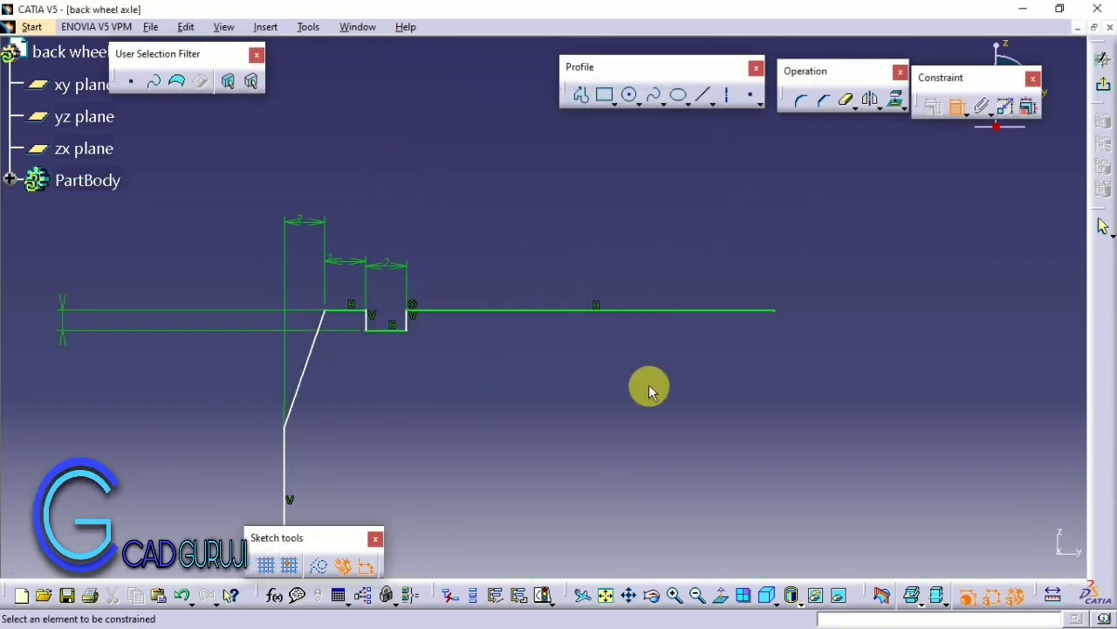
click(558, 310)
click(466, 263)
double_click(471, 267)
text(2)
key(Return)
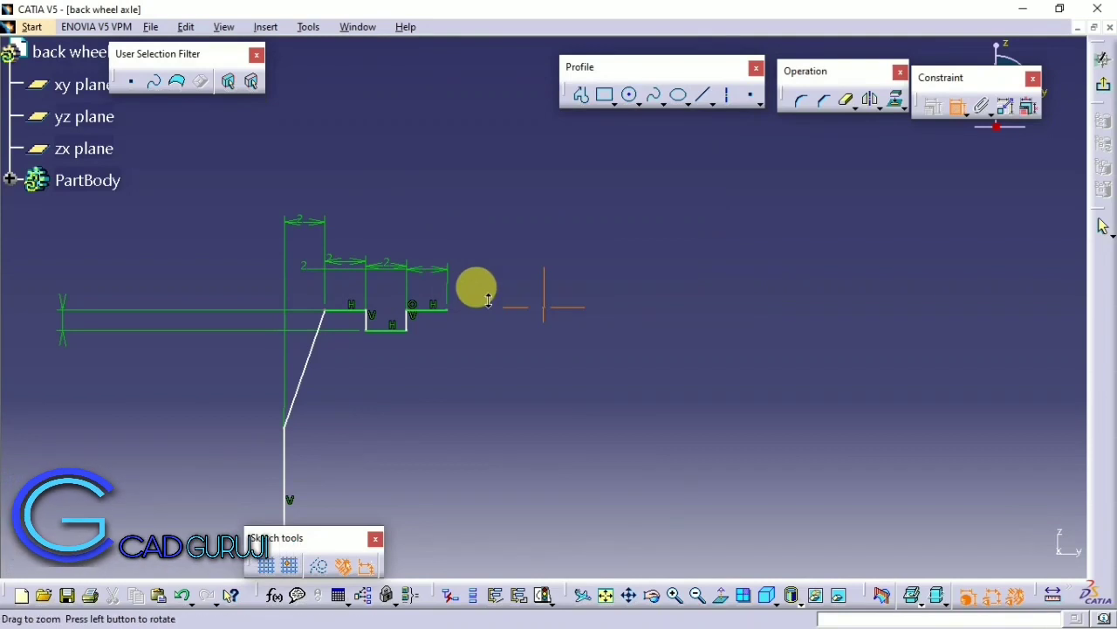
Step: Dimension the step height from the bottom line, changing it from 18 to 17.5 mm
middle_drag(469, 266, 406, 428)
click(399, 424)
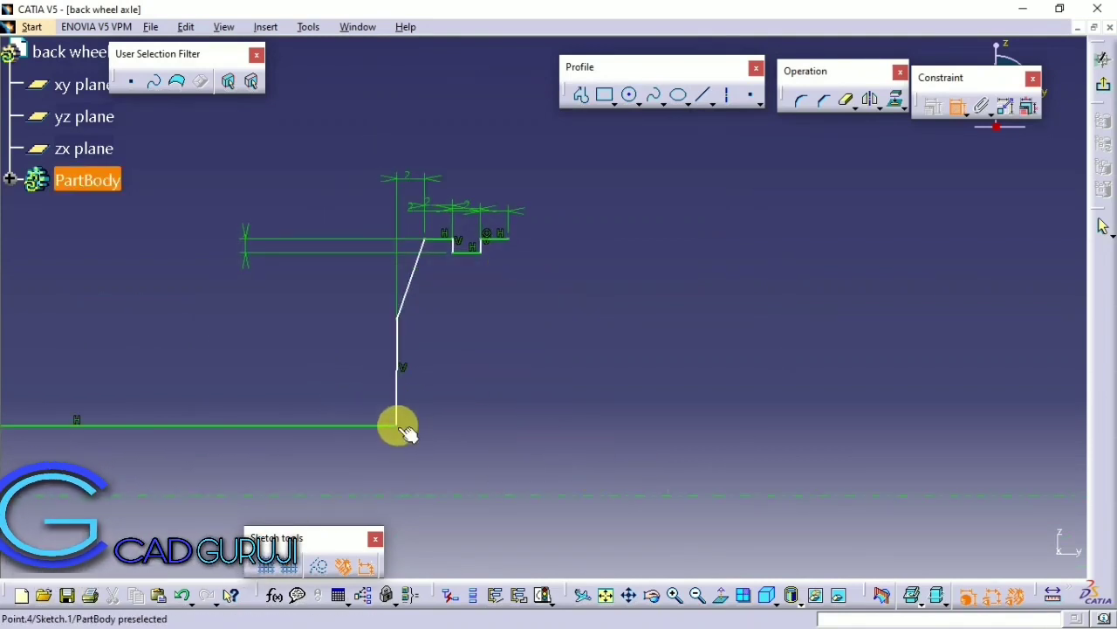
click(399, 318)
middle_drag(373, 352, 428, 357)
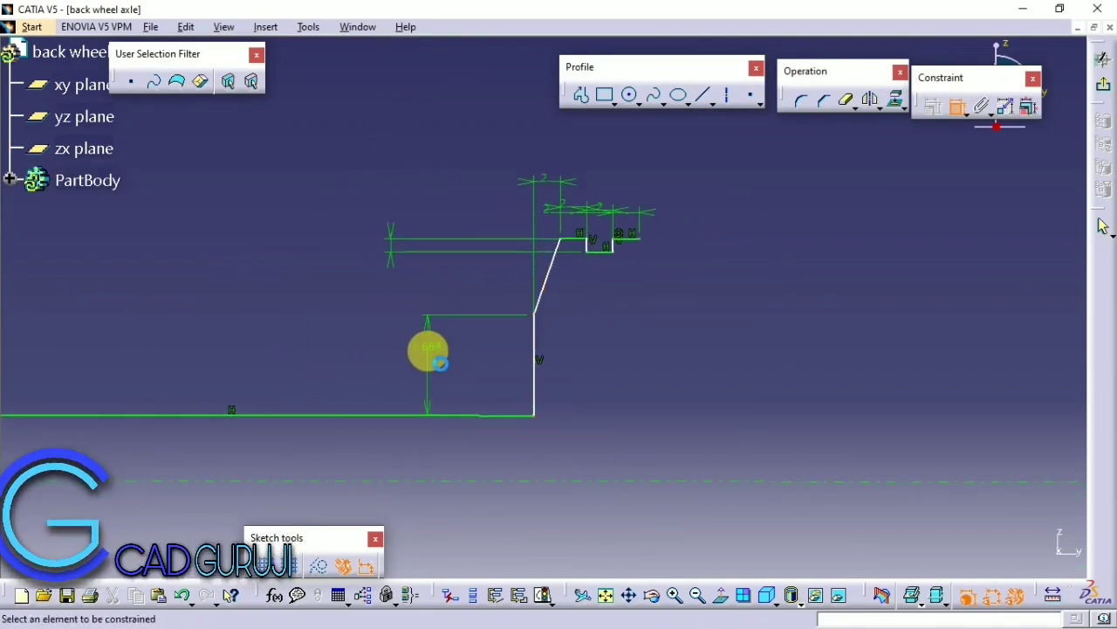
double_click(428, 358)
text(36/2)
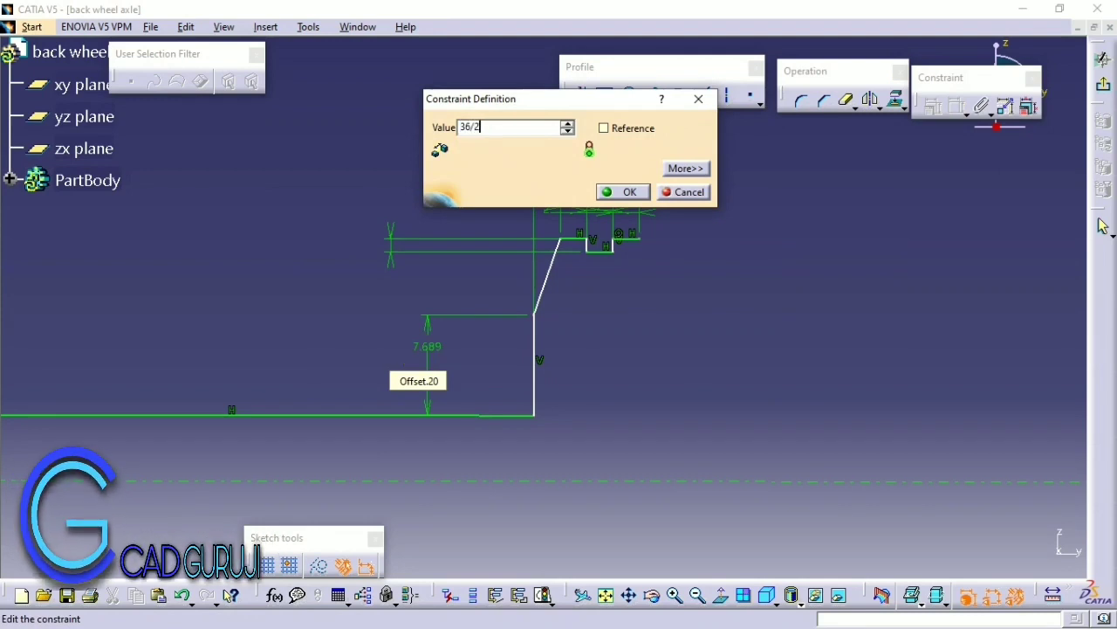
key(Return)
double_click(427, 282)
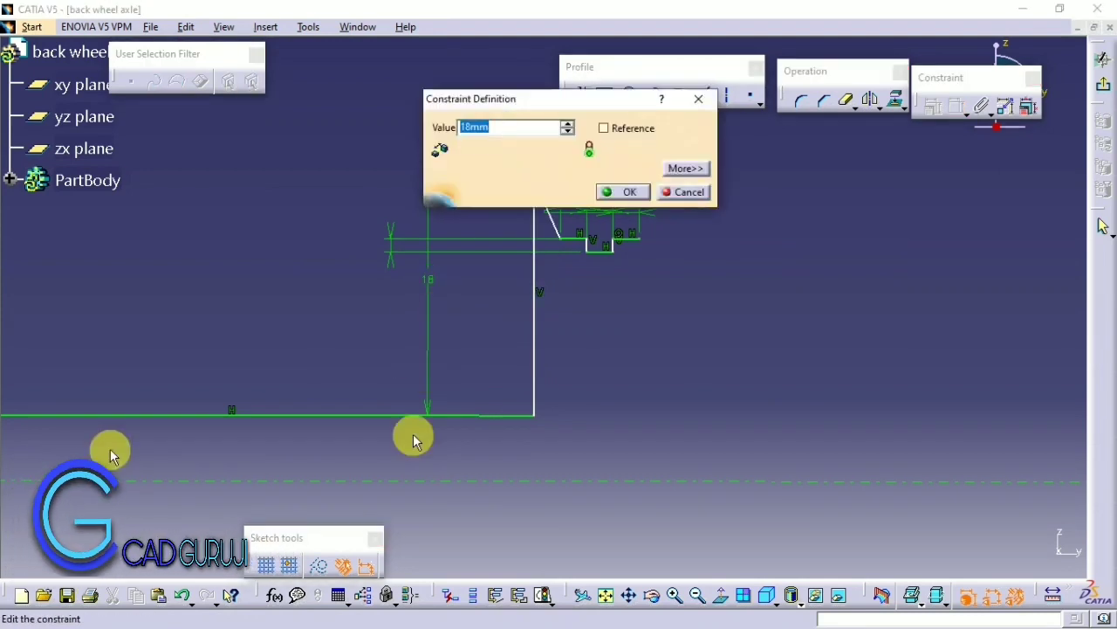
middle_drag(252, 387, 589, 314)
double_click(552, 283)
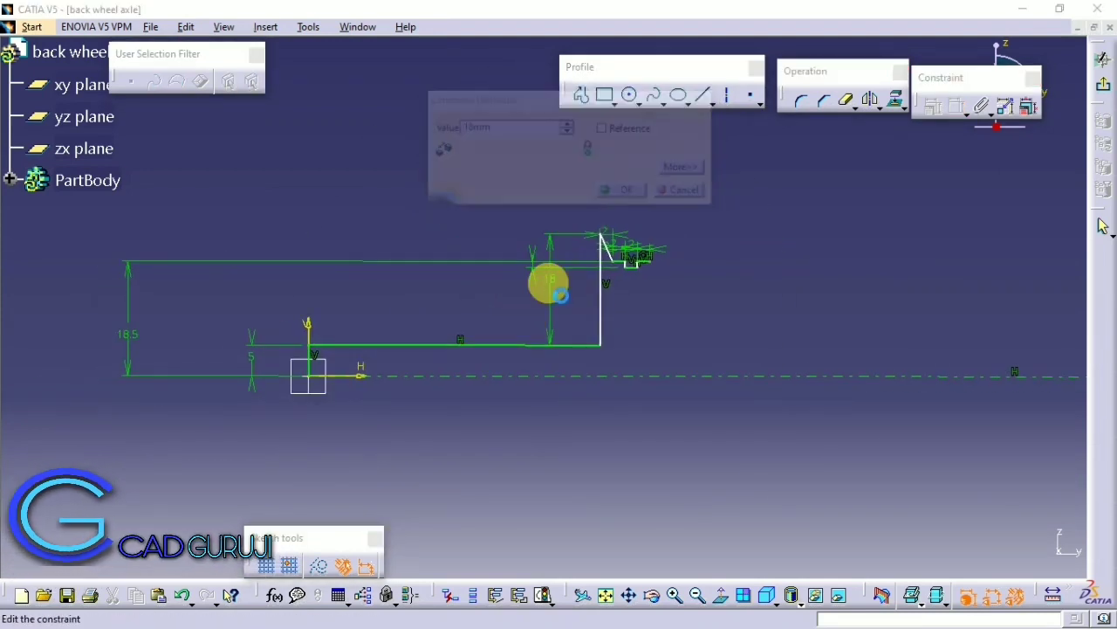
text(17.5)
key(Return)
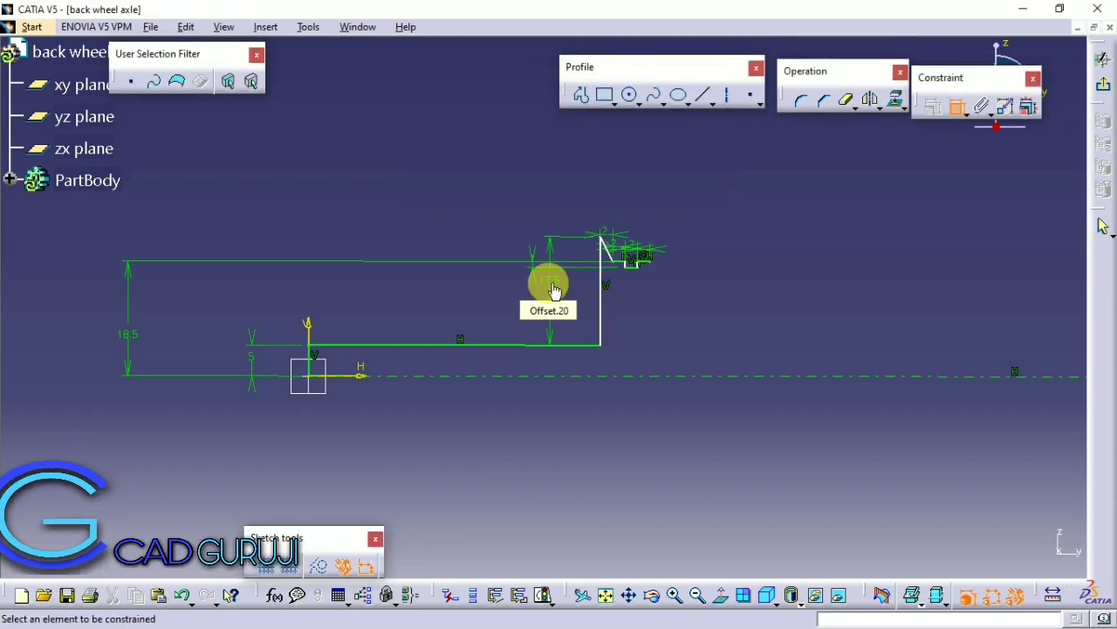
double_click(552, 282)
key(Return)
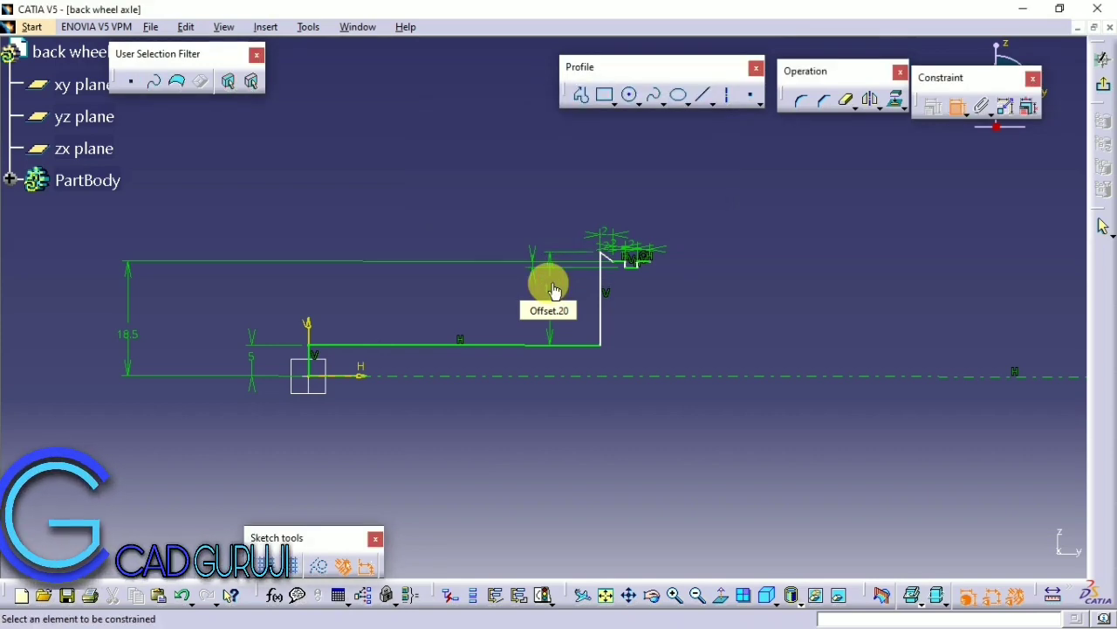
Step: Replace the 15 dimension with a top-line height of 35/2 measured from the horizontal axis
mouse_move(555, 291)
middle_down()
mouse_move(619, 212)
mouse_move(704, 331)
mouse_move(701, 268)
mouse_move(667, 324)
mouse_move(678, 292)
middle_up()
right_click(678, 291)
click(724, 603)
click(789, 224)
click(694, 406)
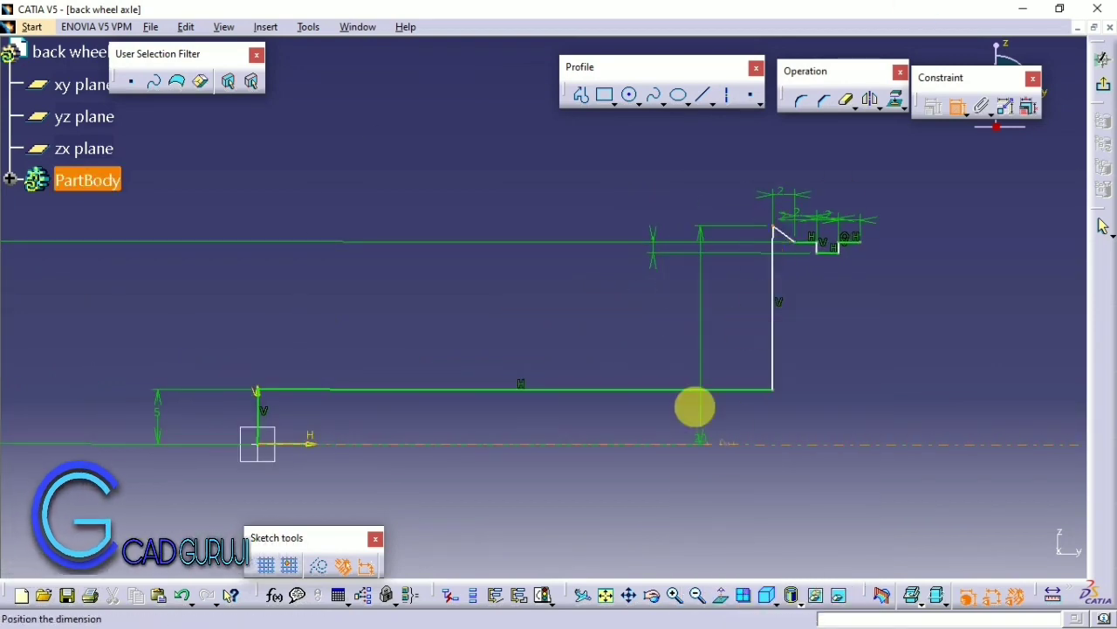
click(684, 299)
double_click(684, 299)
text(3)
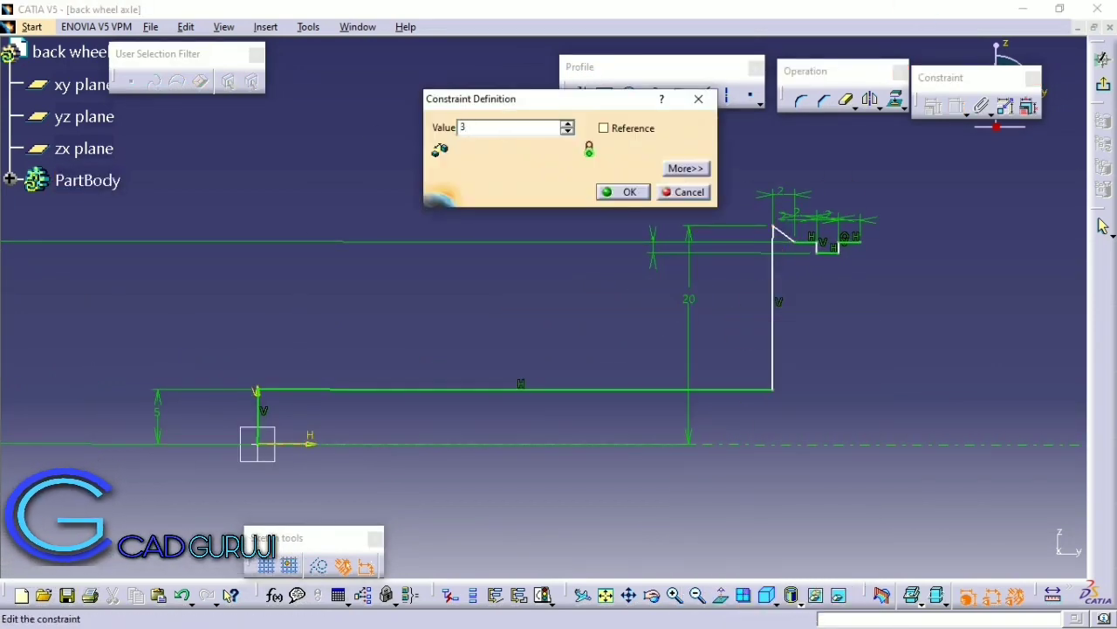
text(62)
key(Return)
Step: Confirm the top dimension and delete the unwanted 1.414 diagonal dimension on the slope
mouse_move(843, 319)
middle_down()
mouse_move(604, 241)
mouse_move(680, 371)
mouse_move(623, 390)
middle_up()
double_click(591, 254)
key(Return)
click(521, 426)
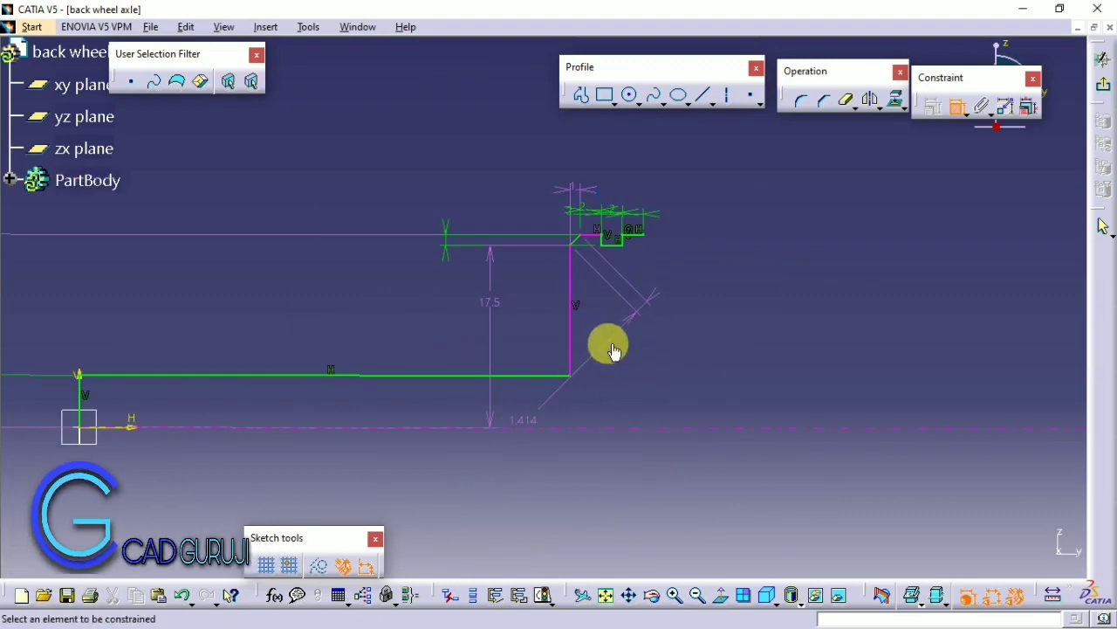
right_click(537, 422)
click(578, 399)
Step: Stop dimensioning and select the groove's five lines: both horizontals, both walls and the bottom
mouse_move(518, 429)
middle_down()
mouse_move(606, 286)
mouse_move(908, 133)
middle_up()
key(Escape)
click(518, 276)
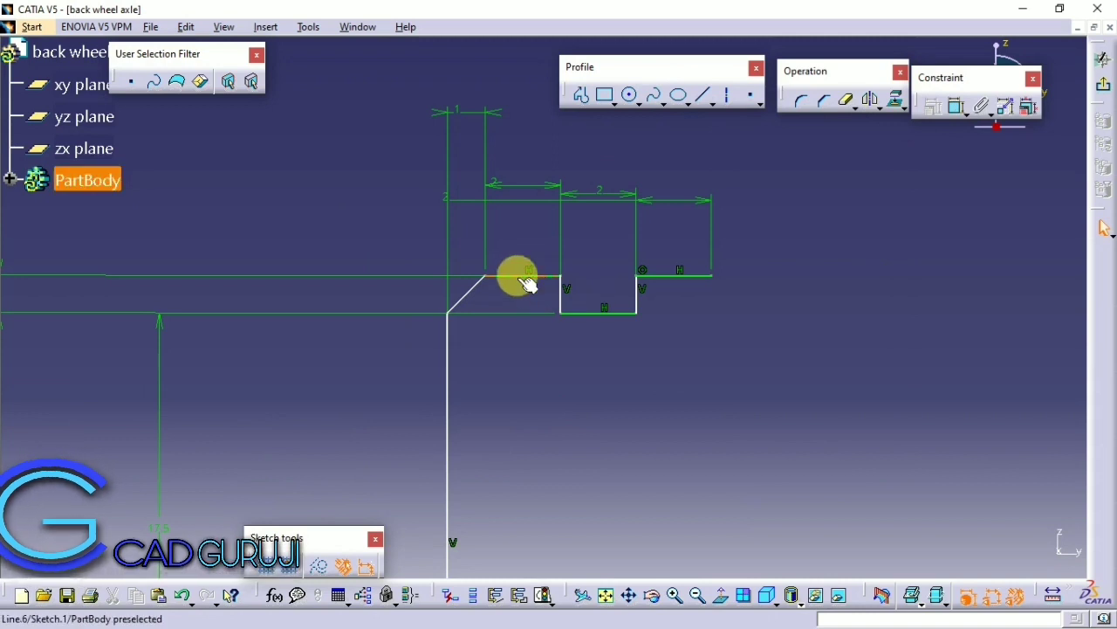
ctrl+click(614, 312)
click(560, 296)
ctrl+click(587, 312)
ctrl+click(637, 290)
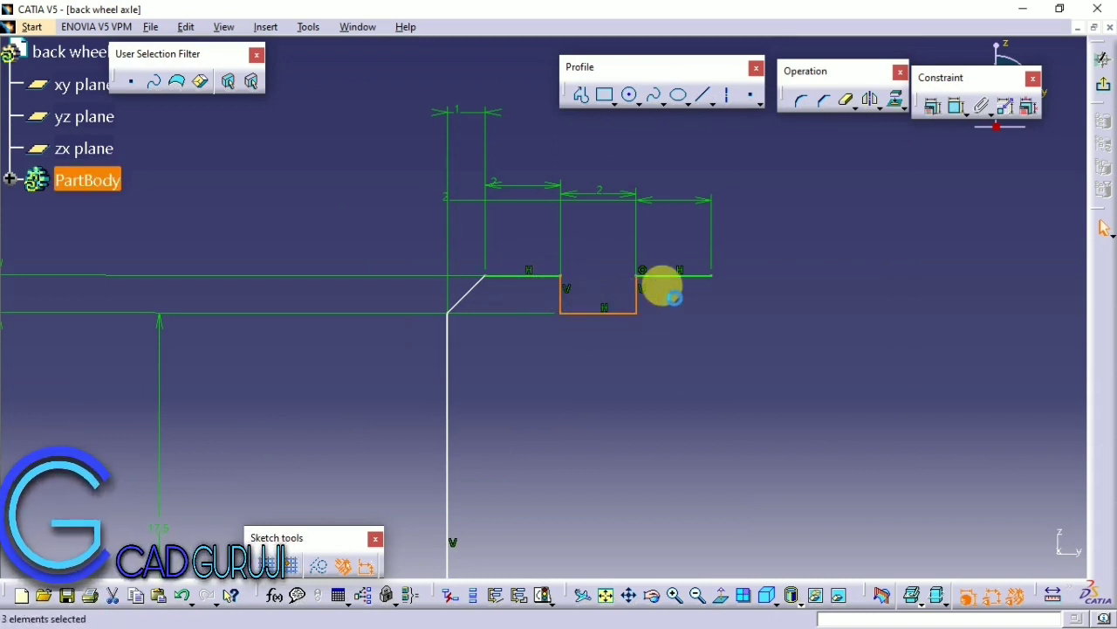
Step: Translate the groove shape from its corner into a row of 9 copies along the top
click(873, 107)
click(951, 127)
click(560, 276)
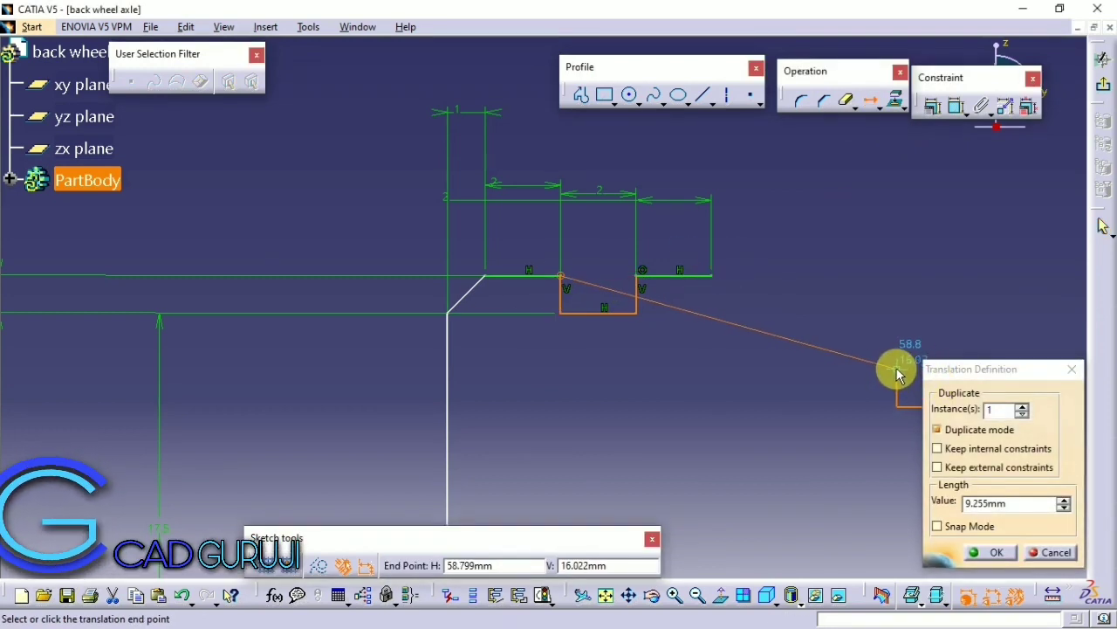
double_click(1000, 409)
text(9)
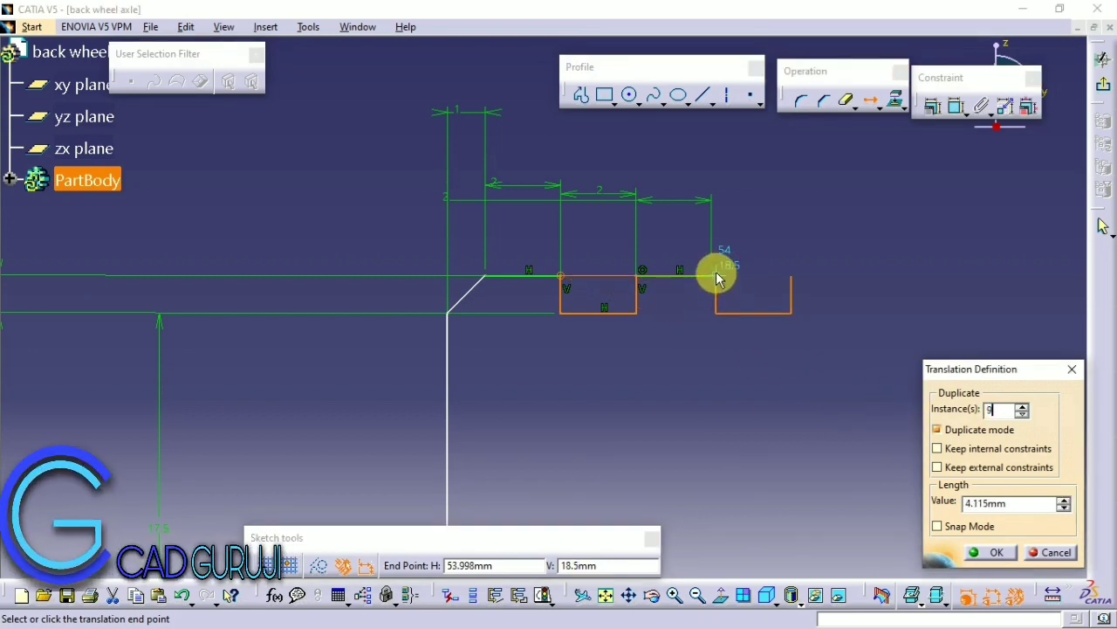
click(716, 275)
mouse_move(713, 279)
middle_down()
mouse_move(737, 391)
mouse_move(700, 371)
middle_up()
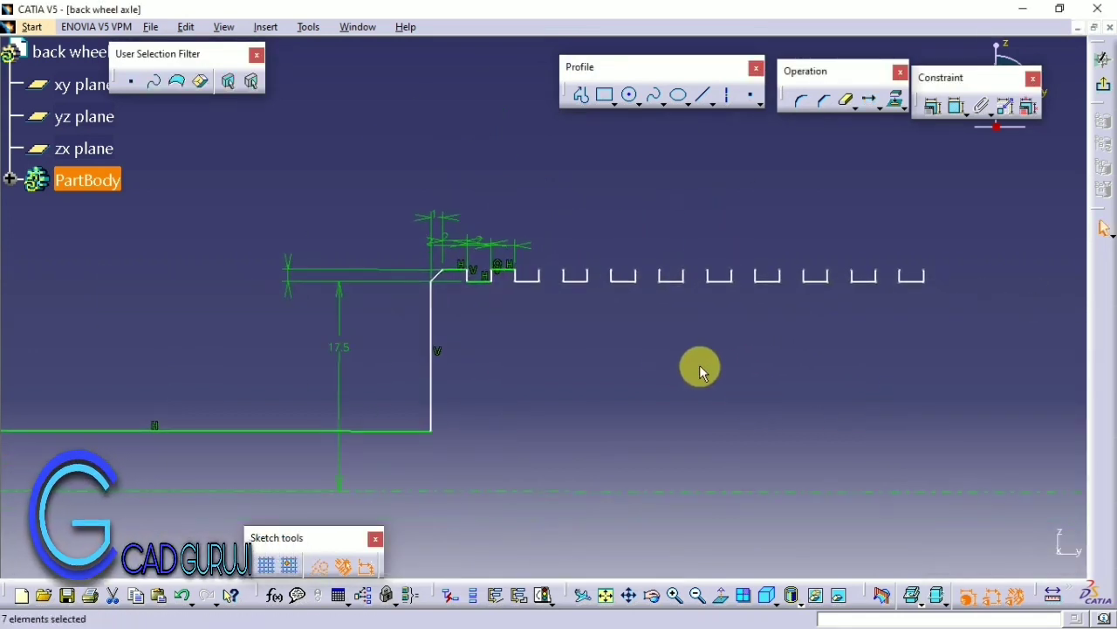
click(590, 370)
Step: Attempt a further translated copy of a groove segment, then abandon it and clear the selection
click(704, 94)
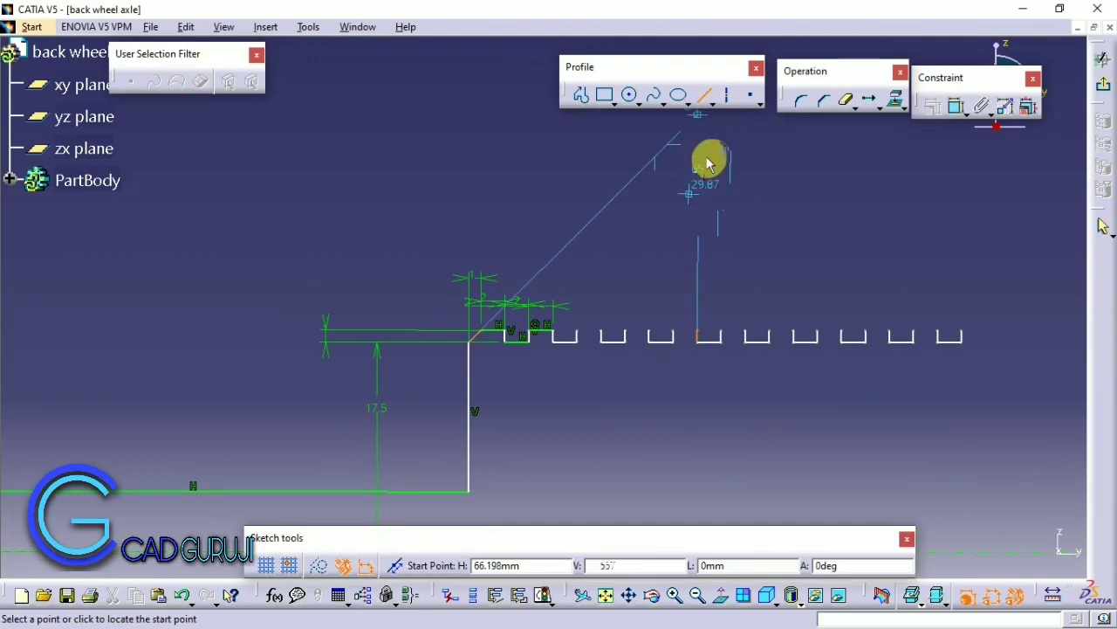
key(Escape)
click(655, 262)
click(868, 100)
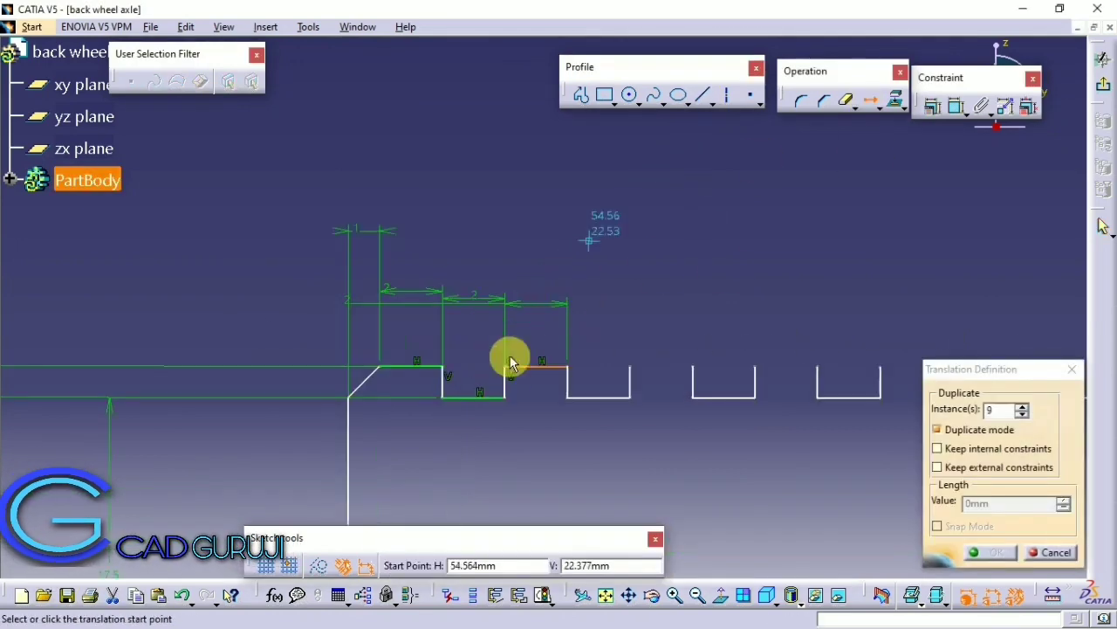
click(515, 372)
middle_drag(579, 366, 753, 399)
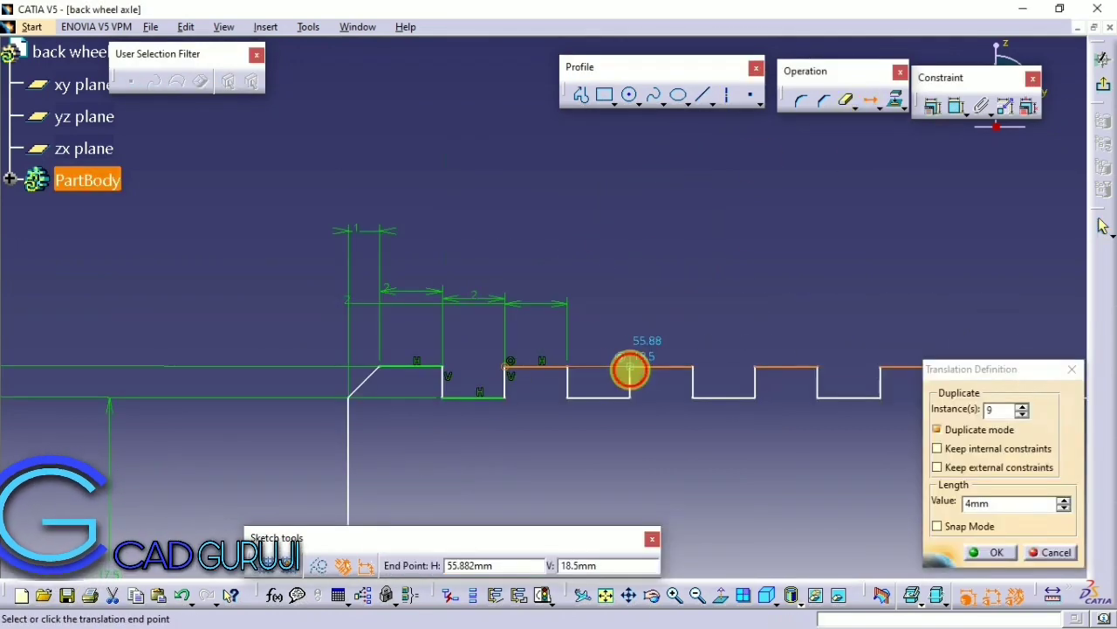
mouse_move(631, 369)
middle_down()
mouse_move(683, 384)
mouse_move(591, 312)
mouse_move(532, 323)
middle_up()
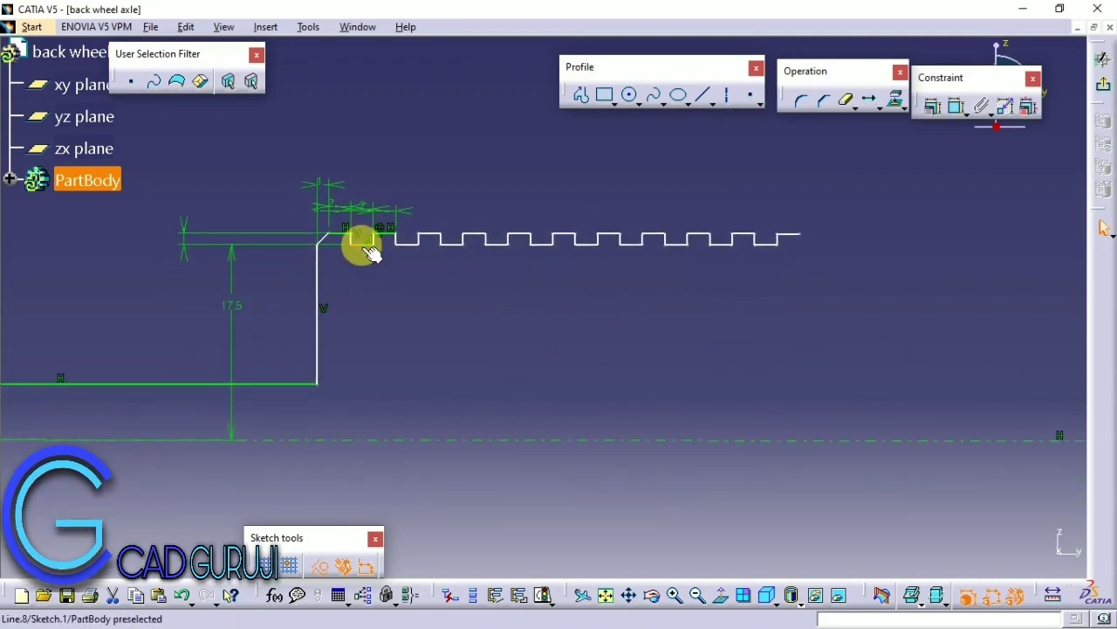
click(736, 200)
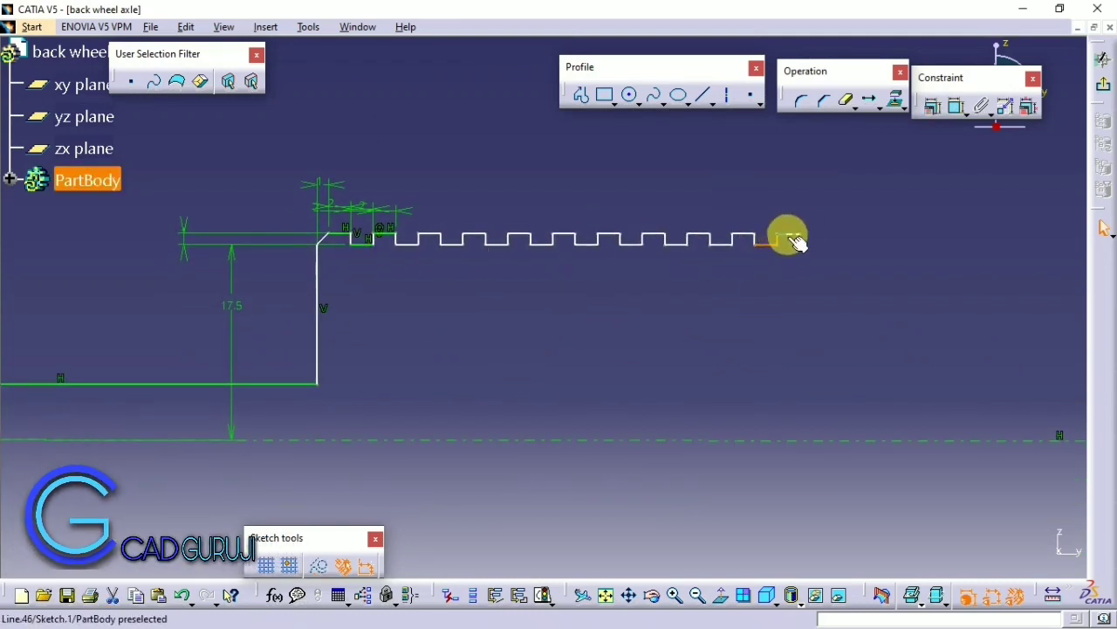
Step: Delete the short stray line at the right end of the axle profile
right_click(797, 242)
click(908, 452)
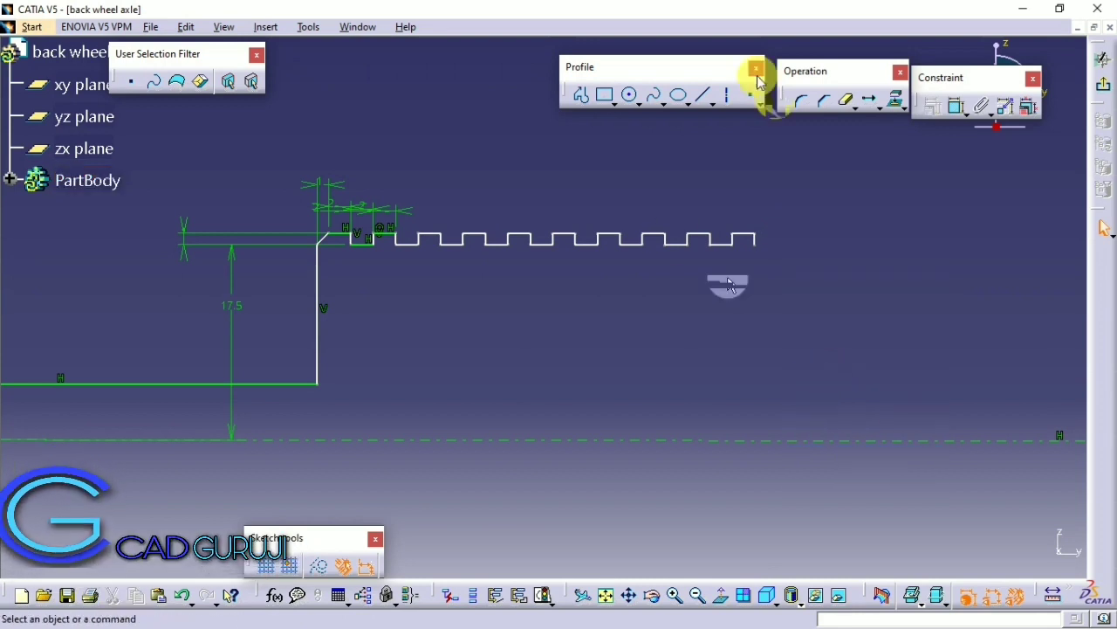
click(703, 94)
click(755, 239)
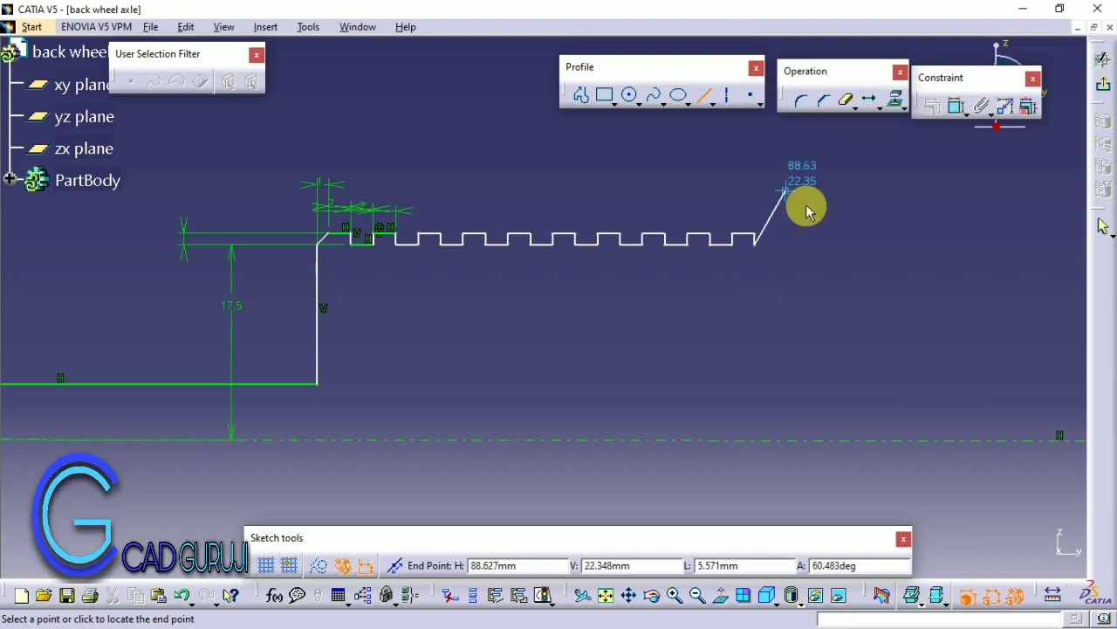
key(Escape)
right_click(756, 241)
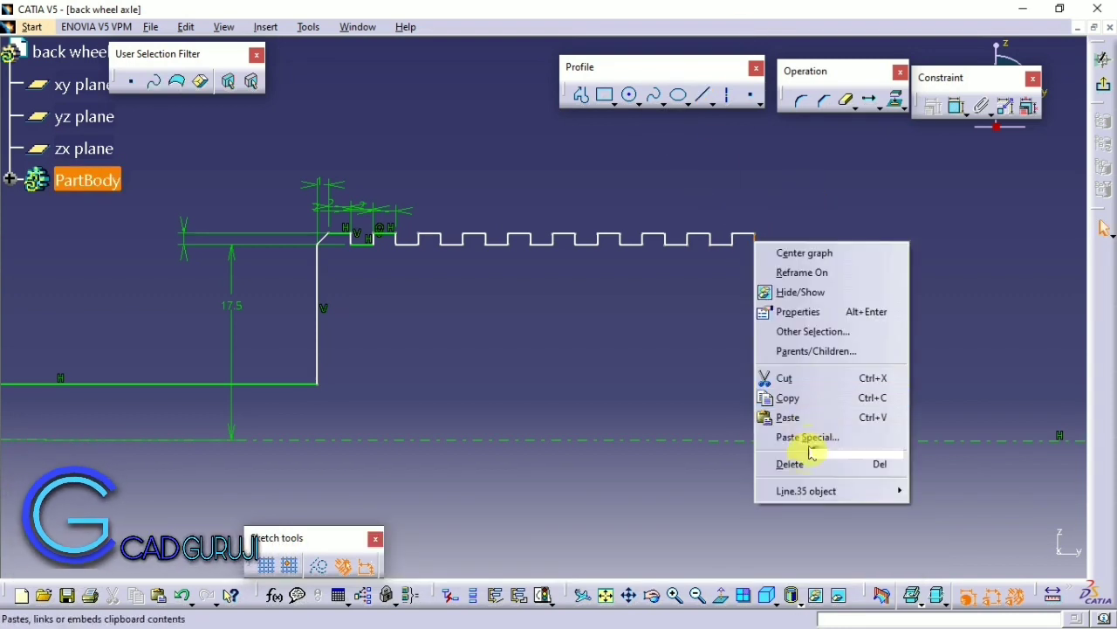
key(Escape)
Step: Continue the profile past the teeth with a slanted rise, first flange, groove and second flange top
click(582, 94)
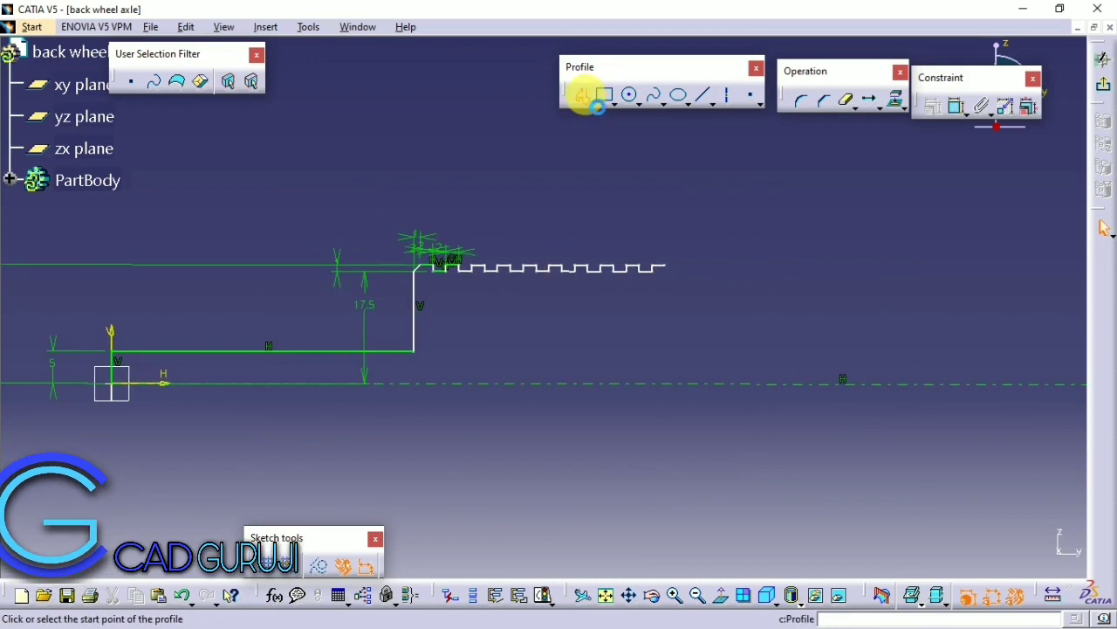
click(665, 268)
click(715, 229)
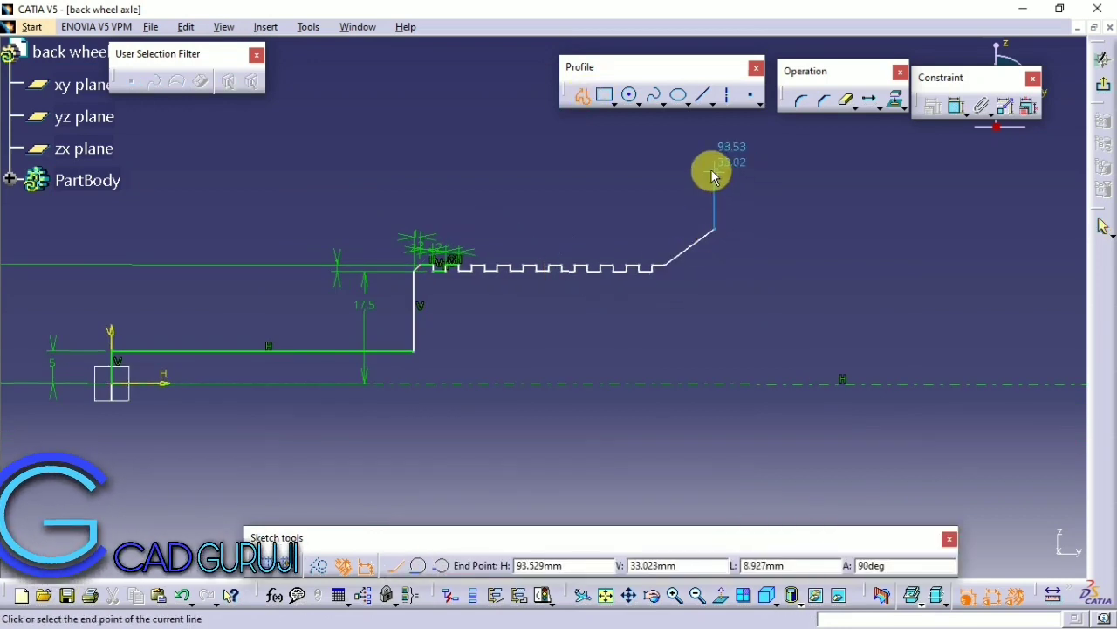
click(734, 171)
mouse_move(747, 250)
middle_down()
mouse_move(638, 262)
mouse_move(620, 238)
middle_up()
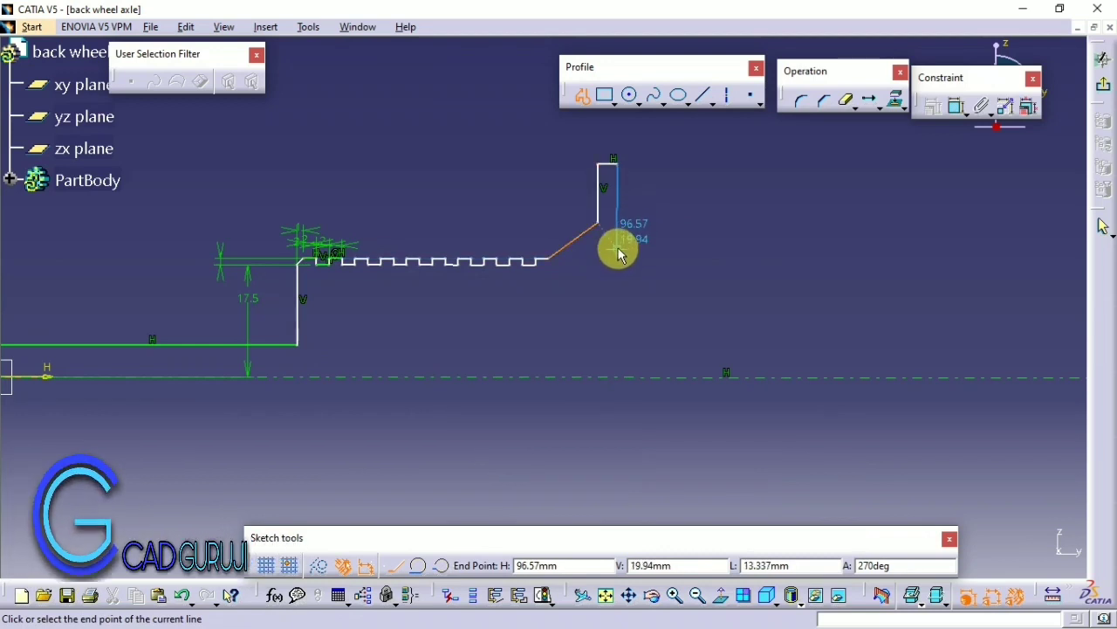
click(617, 239)
click(662, 258)
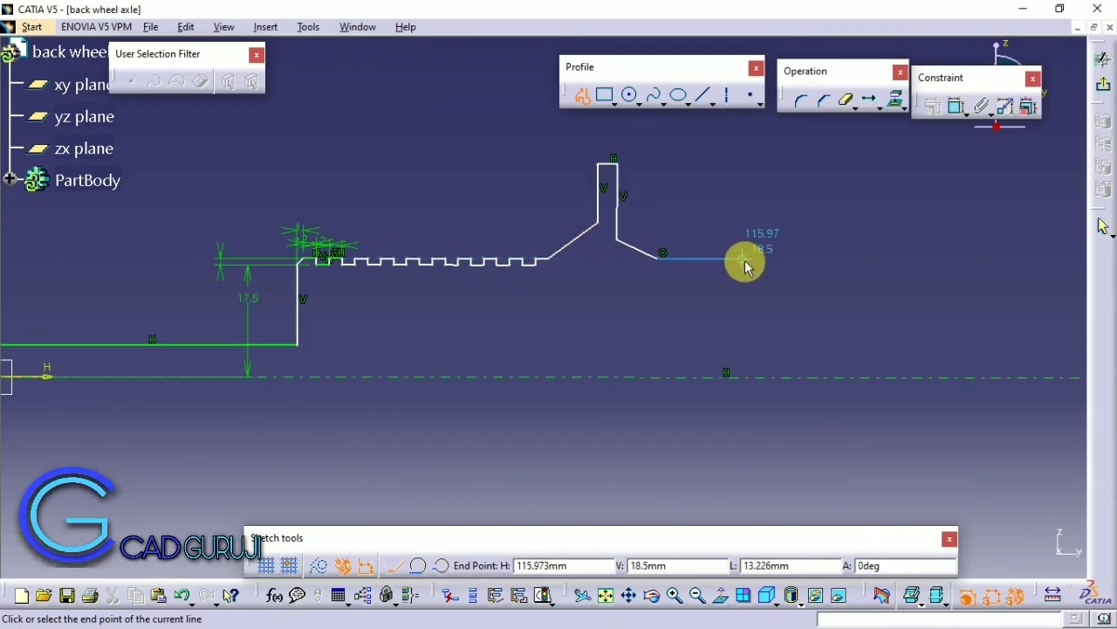
middle_drag(787, 265, 719, 256)
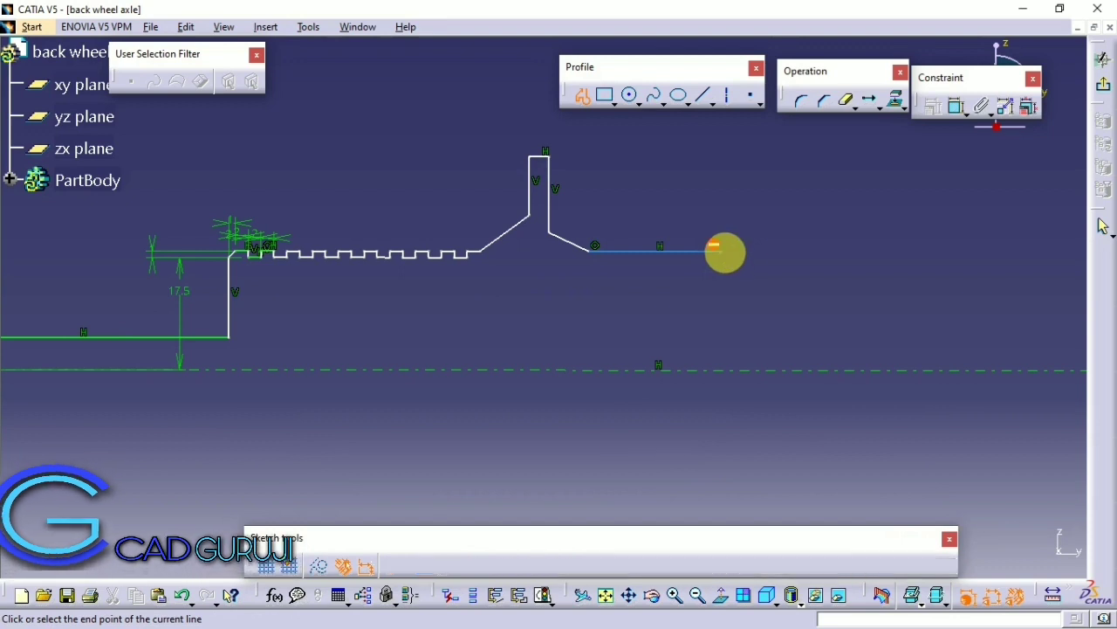
click(721, 251)
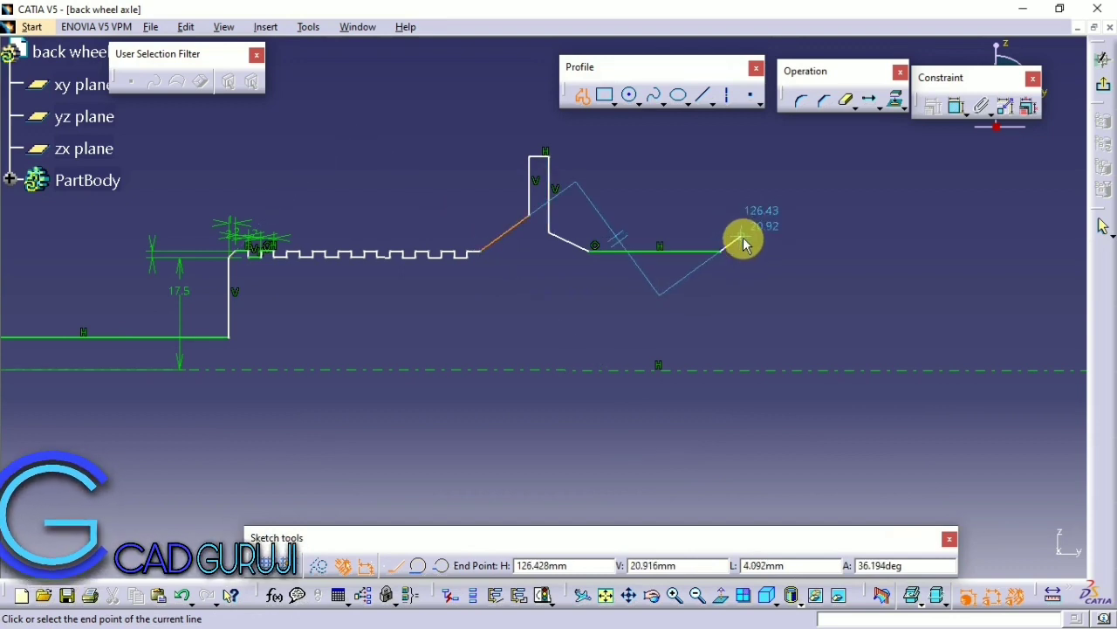
click(749, 233)
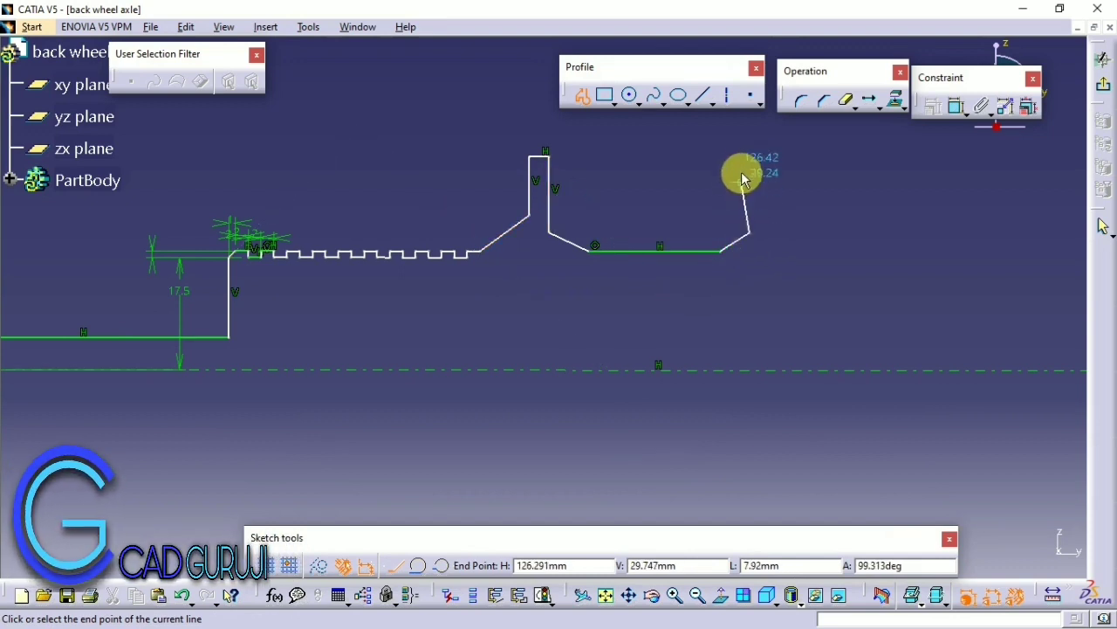
click(769, 157)
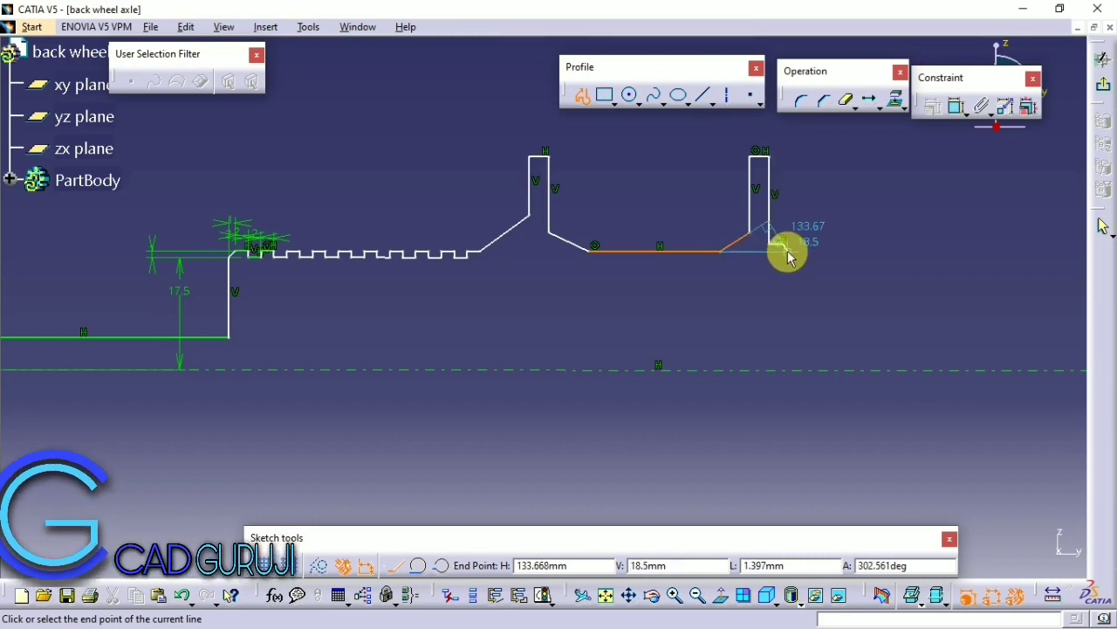
Step: Finish the profile with the 18.5 drop, short step, diagonal, lower shoulder and closure onto the axis
click(786, 257)
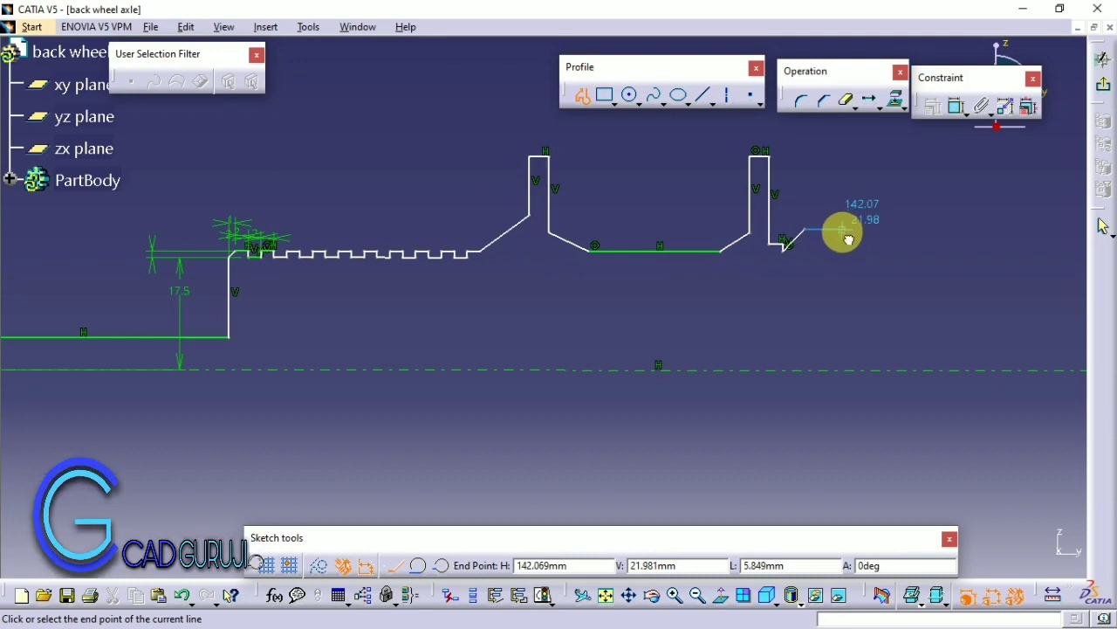
click(842, 230)
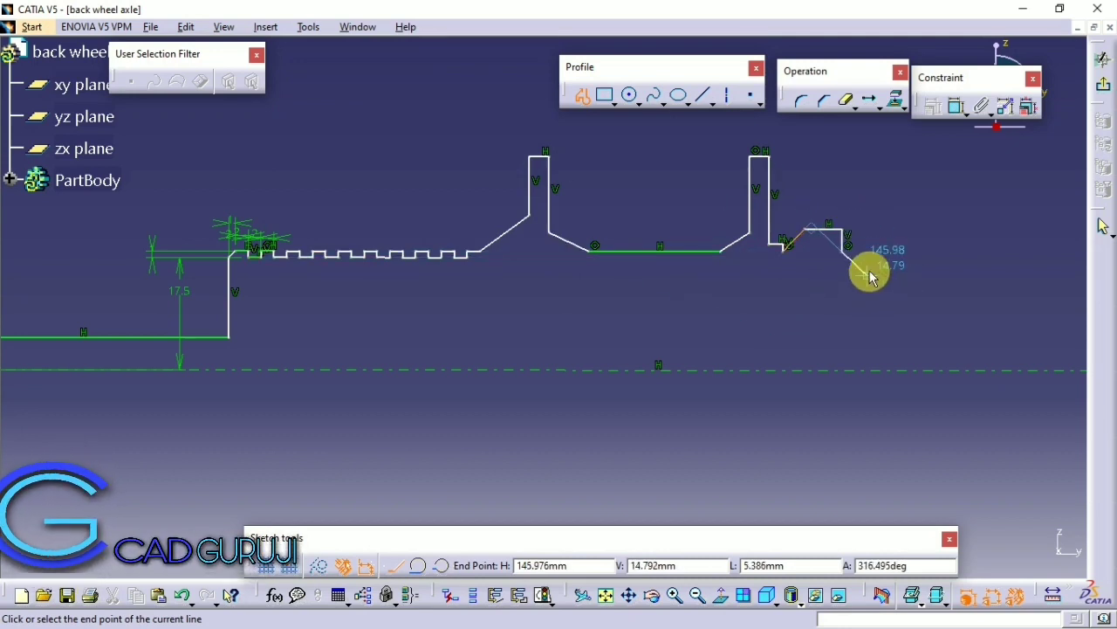
click(868, 273)
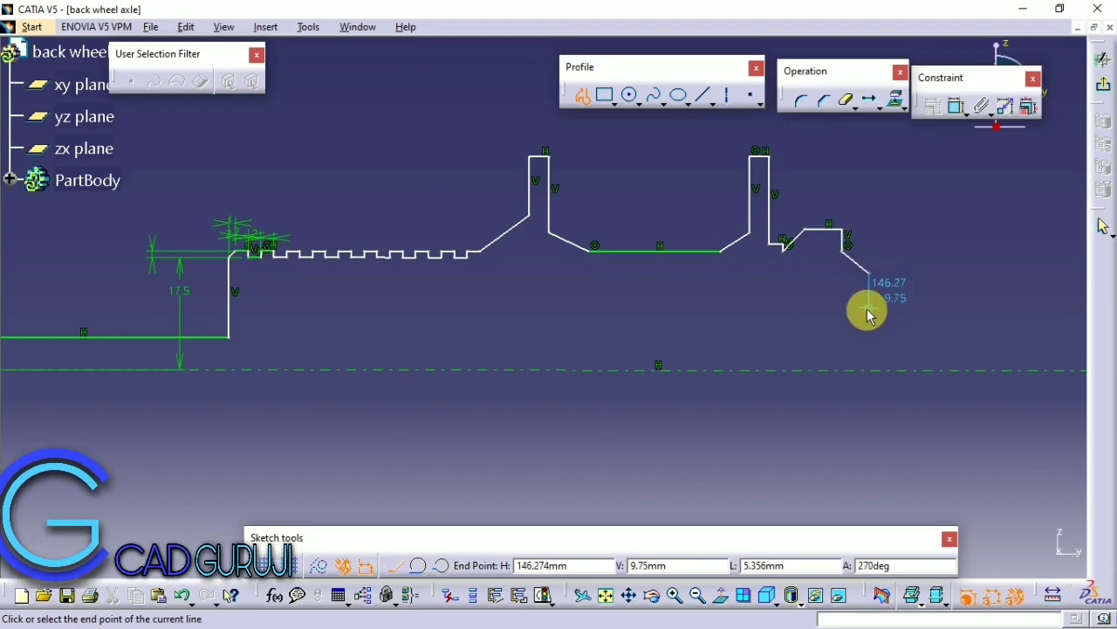
click(871, 338)
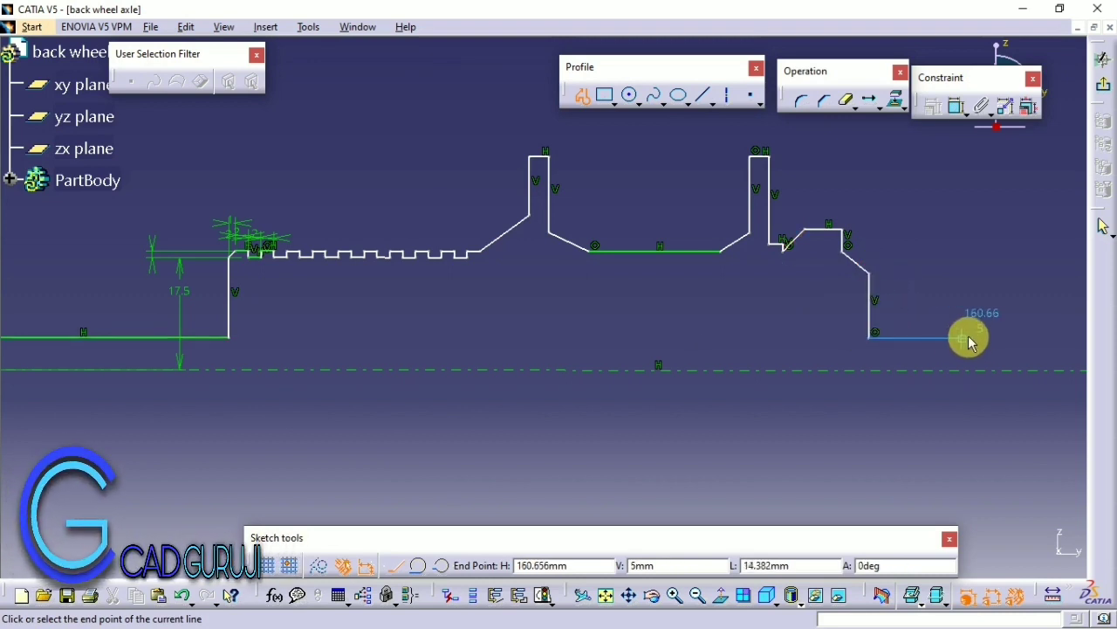
click(982, 338)
click(982, 371)
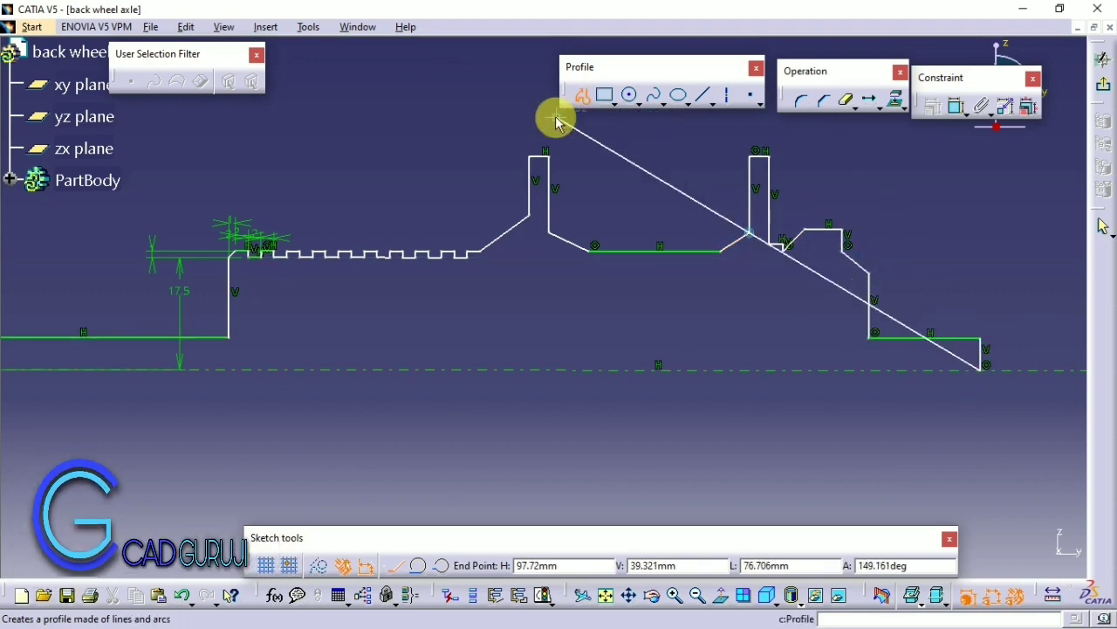
click(582, 94)
middle_drag(487, 281, 629, 282)
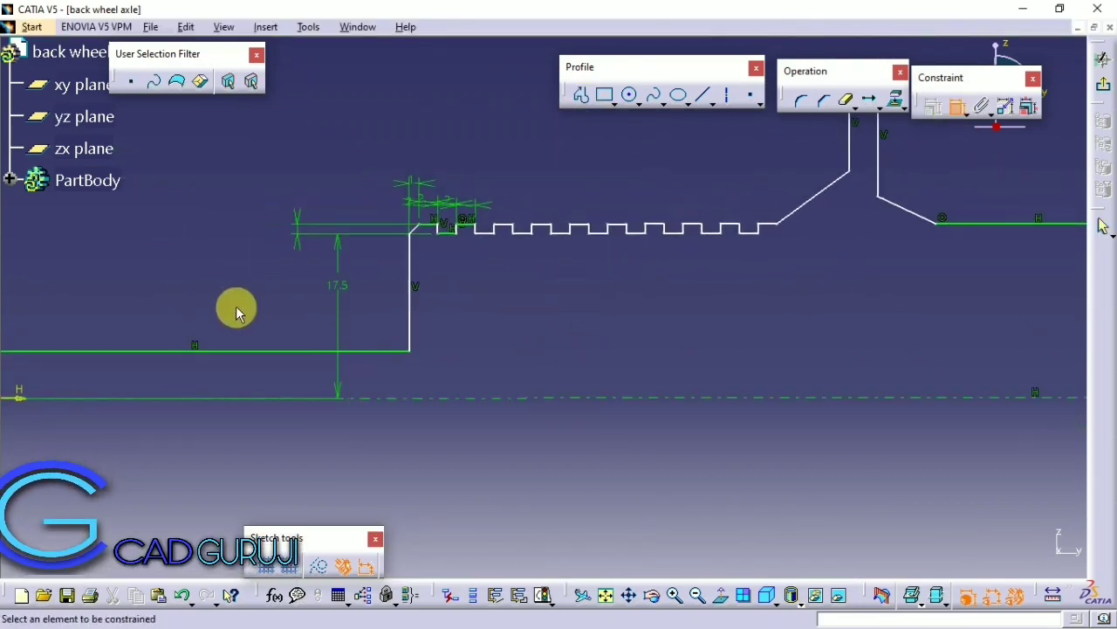
Step: Move the 2 mm dimension clear of the geometry and review the fully dimensioned 185 mm profile
middle_drag(237, 306, 440, 262)
click(959, 92)
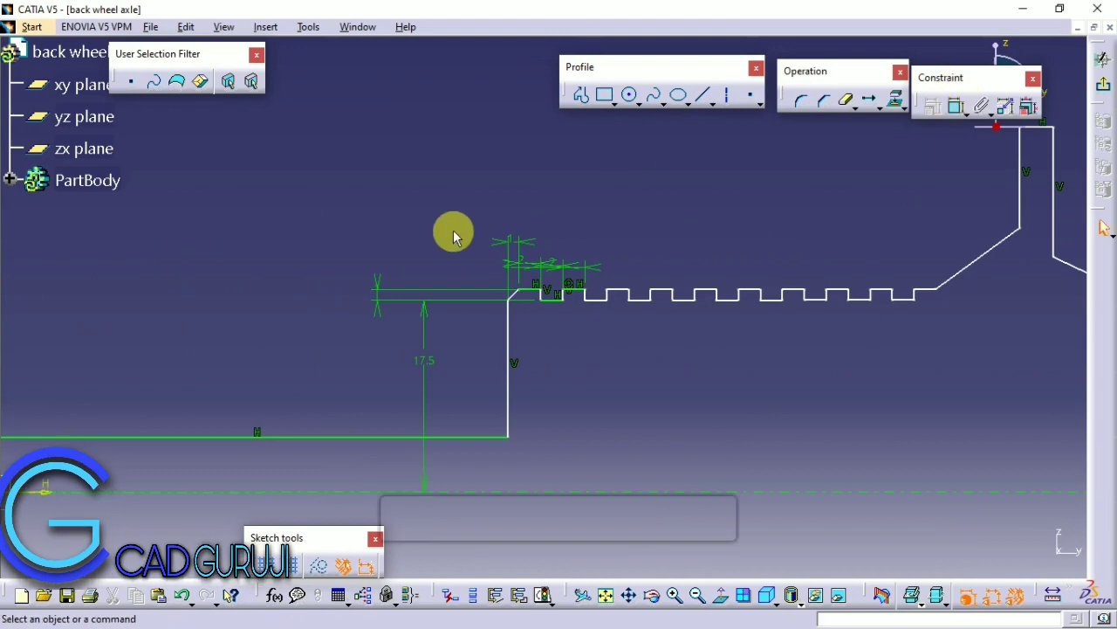
middle_drag(649, 237, 297, 273)
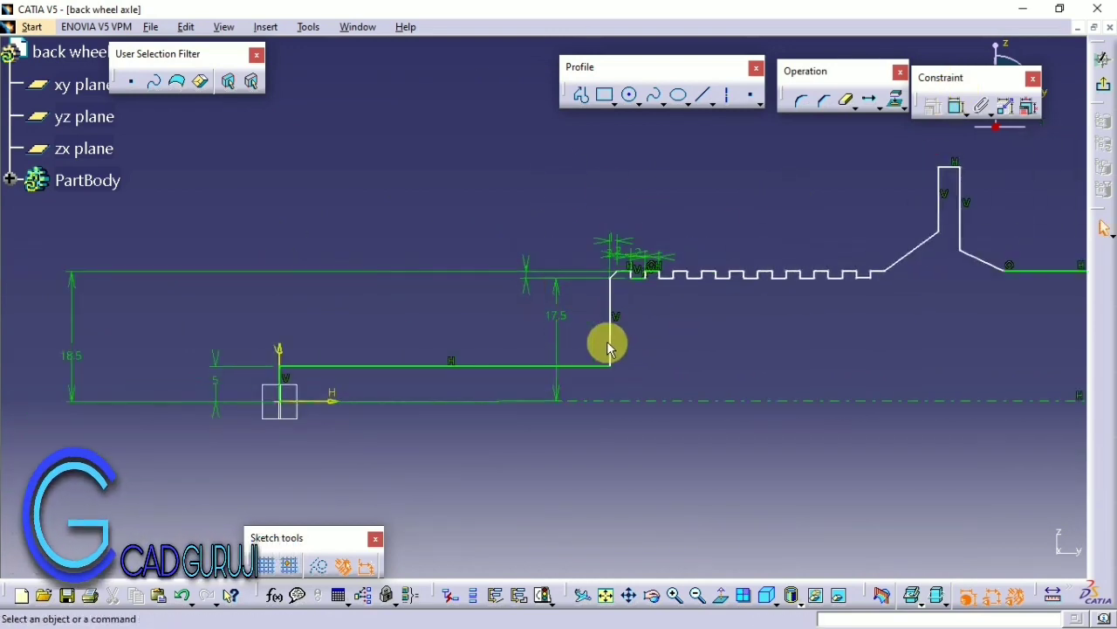
middle_drag(608, 346, 275, 280)
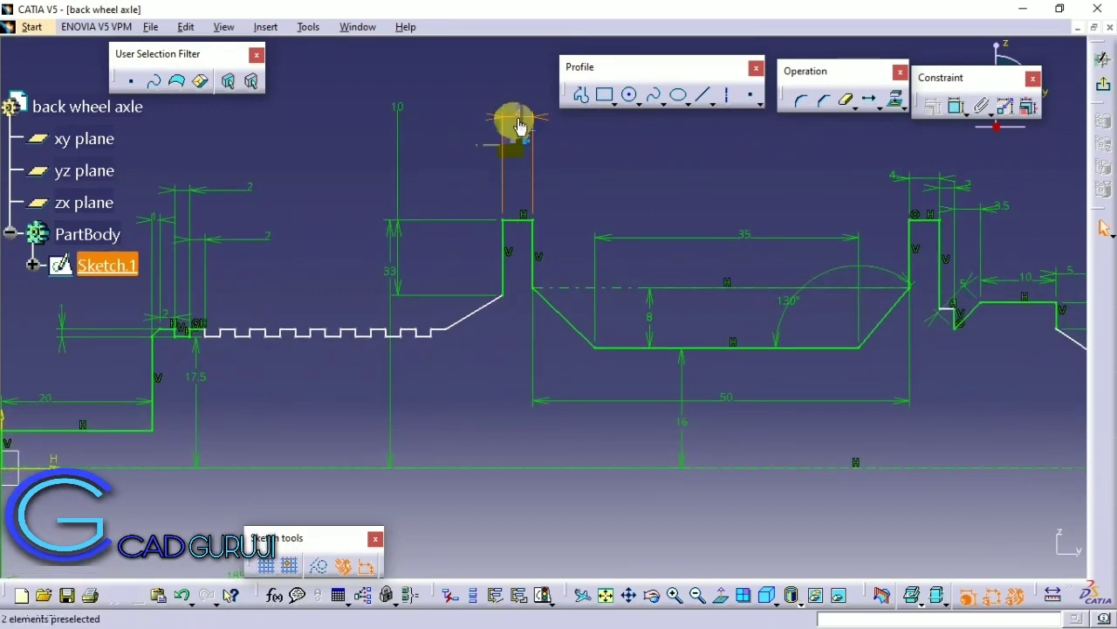
mouse_move(519, 127)
middle_down()
mouse_move(544, 125)
mouse_move(519, 382)
mouse_move(456, 352)
mouse_move(417, 365)
middle_up()
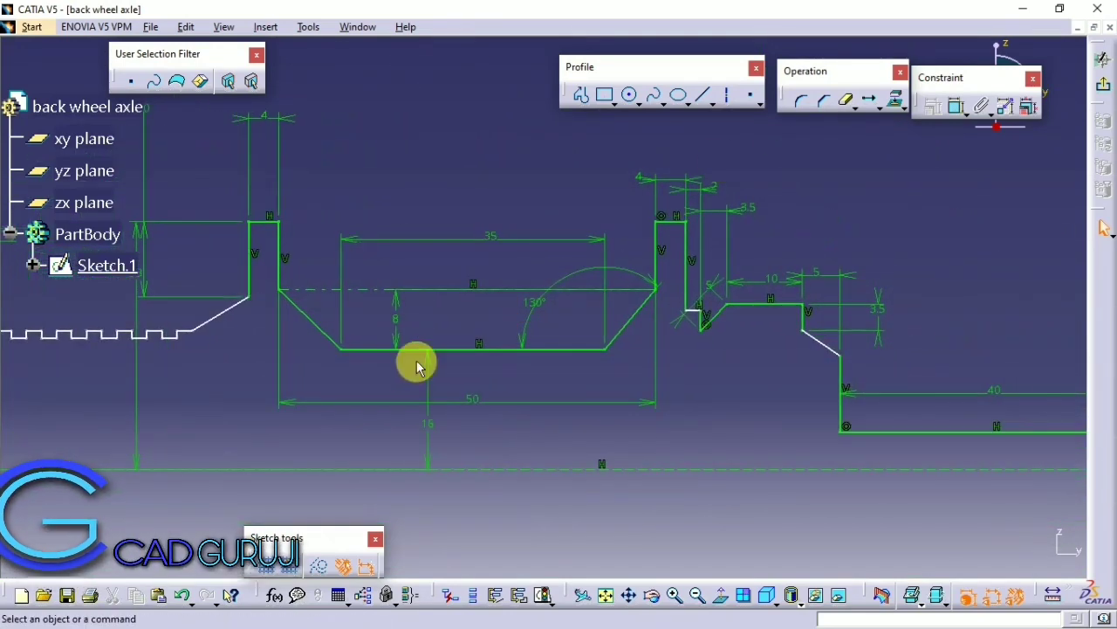
drag(725, 186, 735, 170)
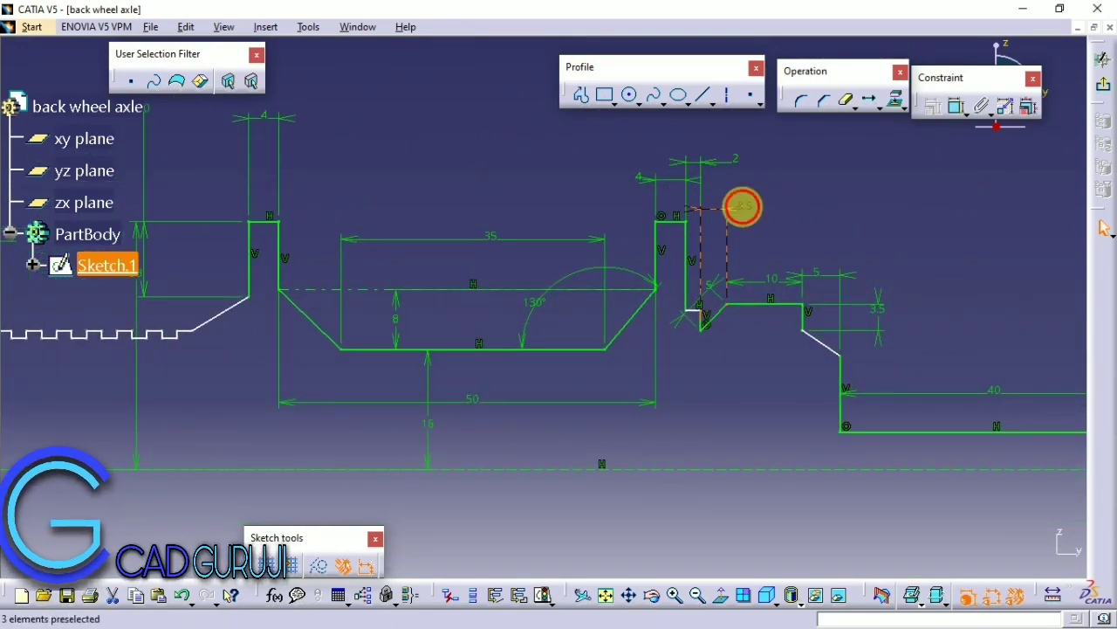
mouse_move(804, 314)
middle_down()
mouse_move(748, 219)
mouse_move(544, 250)
mouse_move(623, 198)
mouse_move(893, 120)
mouse_move(780, 287)
middle_up()
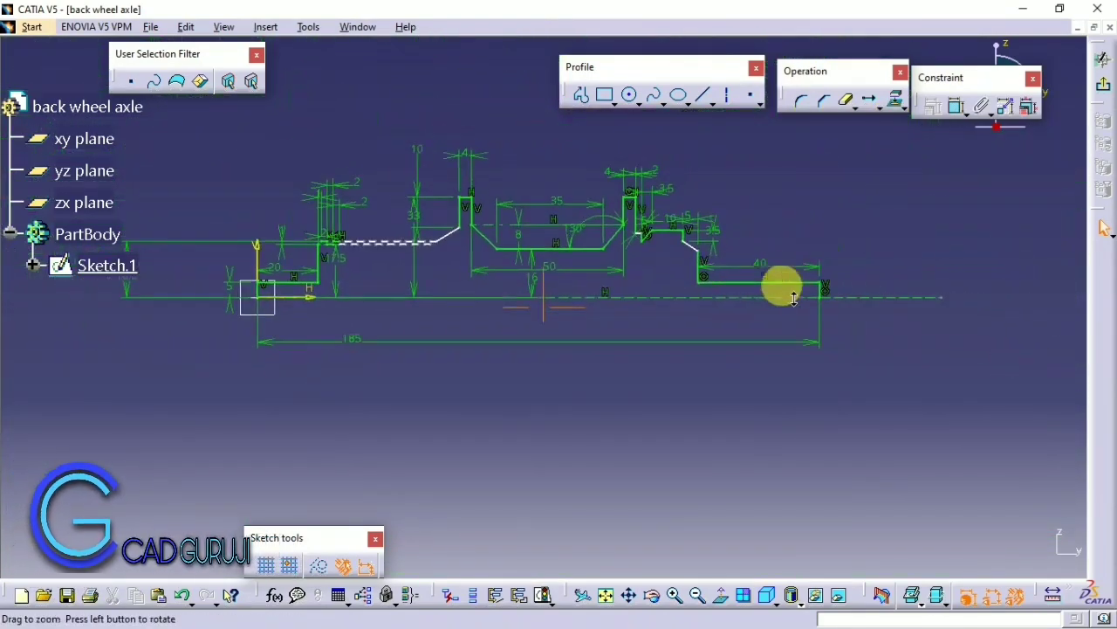
Step: Exit the sketch and revolve Sketch.1 360° about the H direction to create Shaft.1
click(1104, 60)
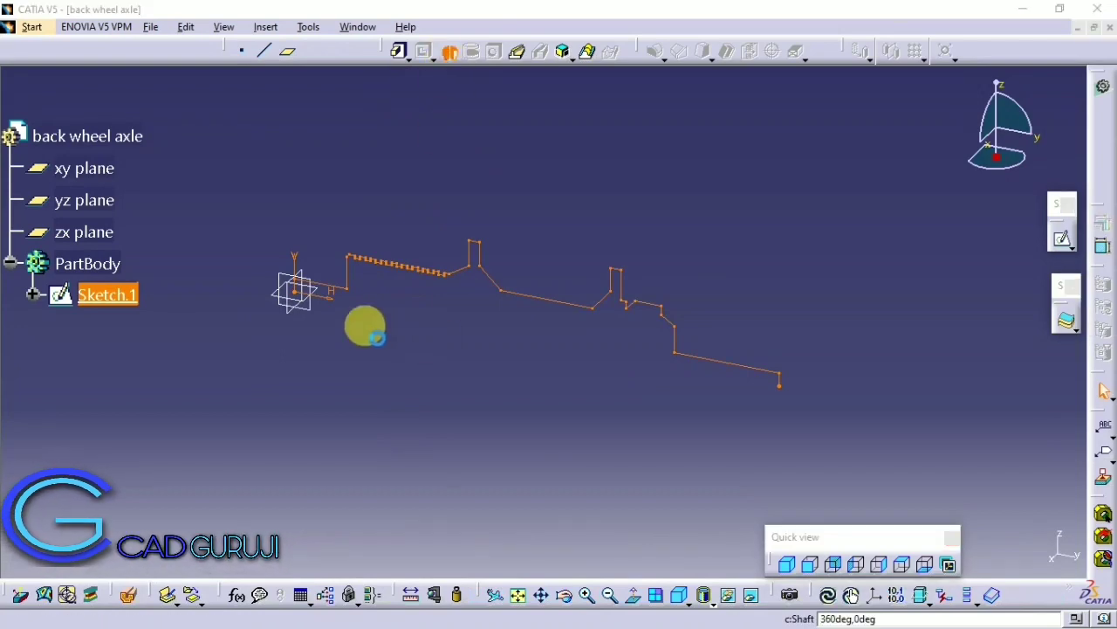
click(686, 357)
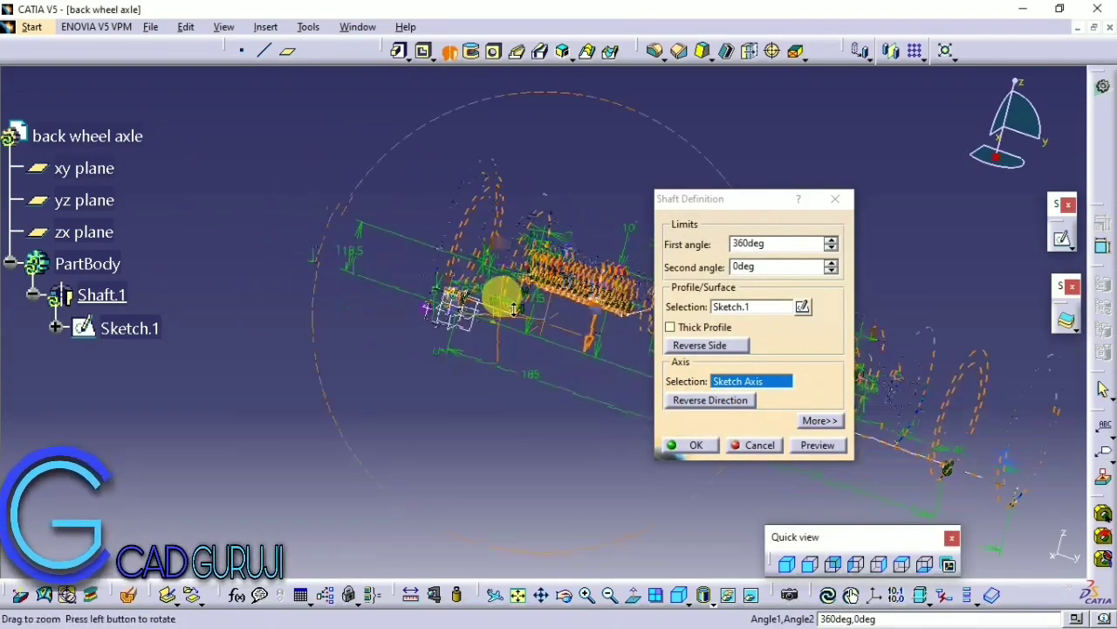
middle_drag(515, 308, 570, 152)
click(234, 288)
middle_drag(262, 331, 424, 486)
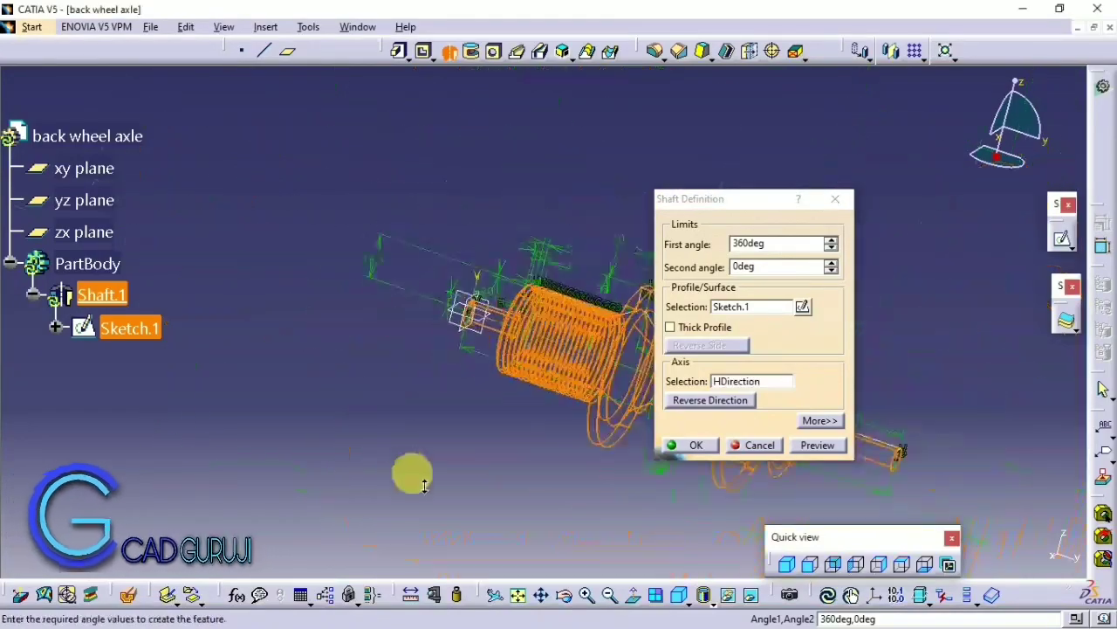
click(696, 445)
mouse_move(544, 399)
middle_down()
mouse_move(686, 411)
mouse_move(604, 436)
mouse_move(572, 272)
mouse_move(462, 394)
mouse_move(617, 372)
mouse_move(304, 288)
mouse_move(534, 208)
mouse_move(449, 370)
mouse_move(581, 241)
mouse_move(652, 249)
mouse_move(655, 160)
middle_up()
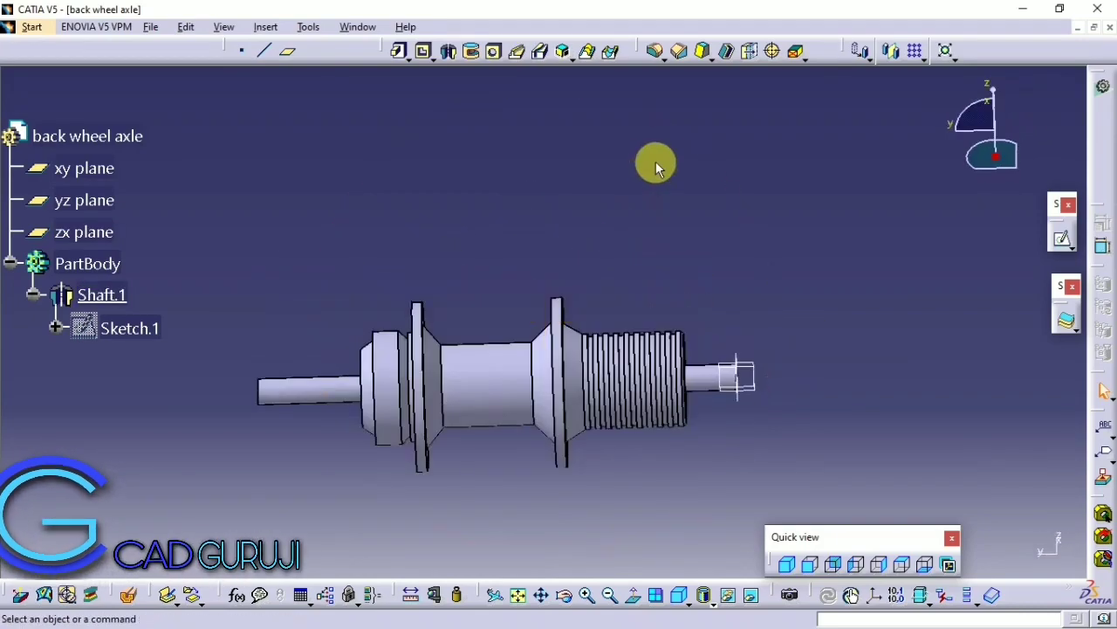
Step: Save the axle part and browse the gear cycle folder for an existing component to insert
key(ctrl+s)
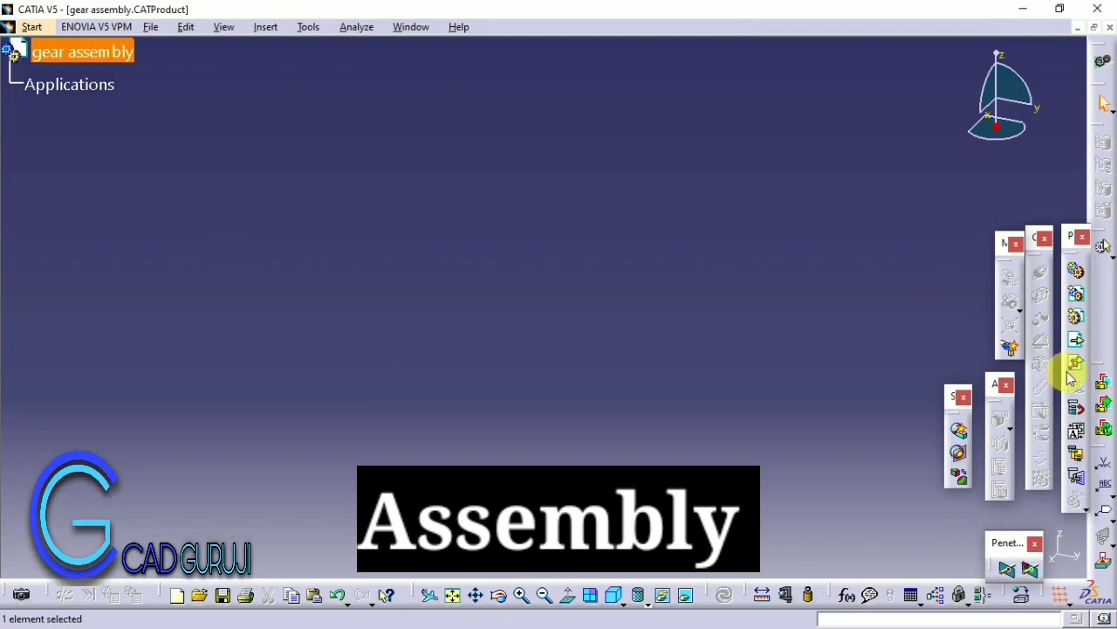
click(1073, 401)
drag(629, 187, 456, 81)
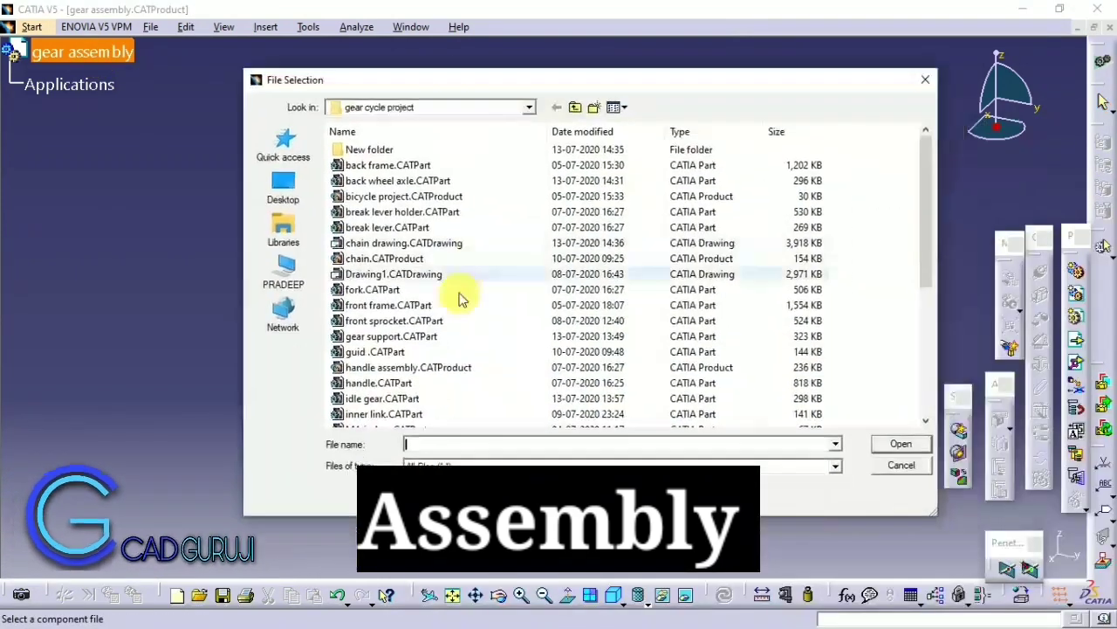
scroll(507, 305, down, 3)
right_click(391, 276)
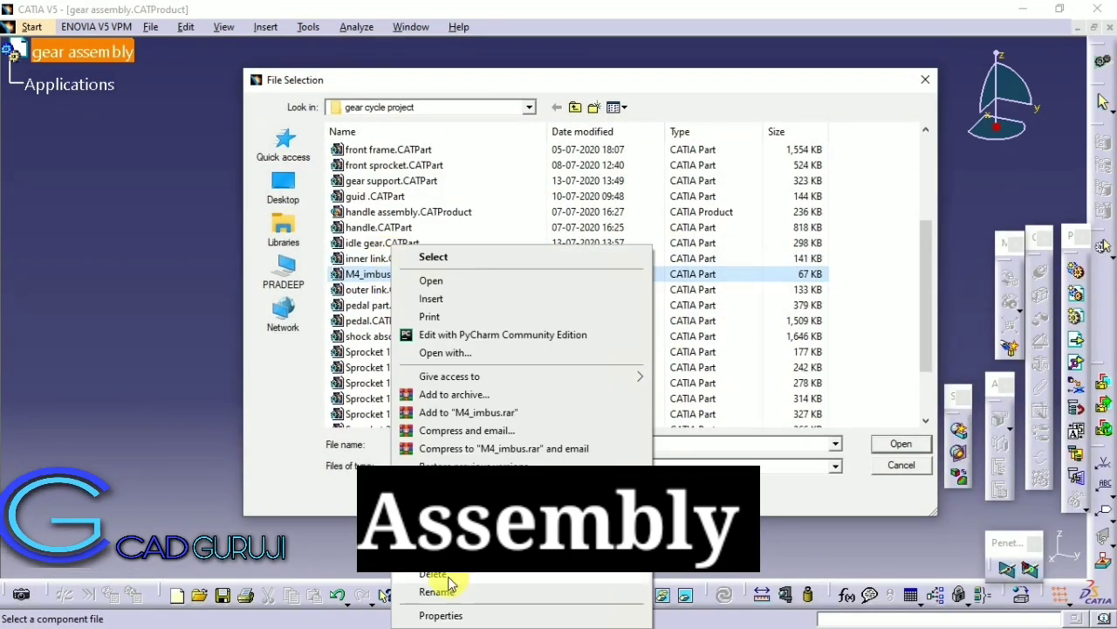
click(523, 323)
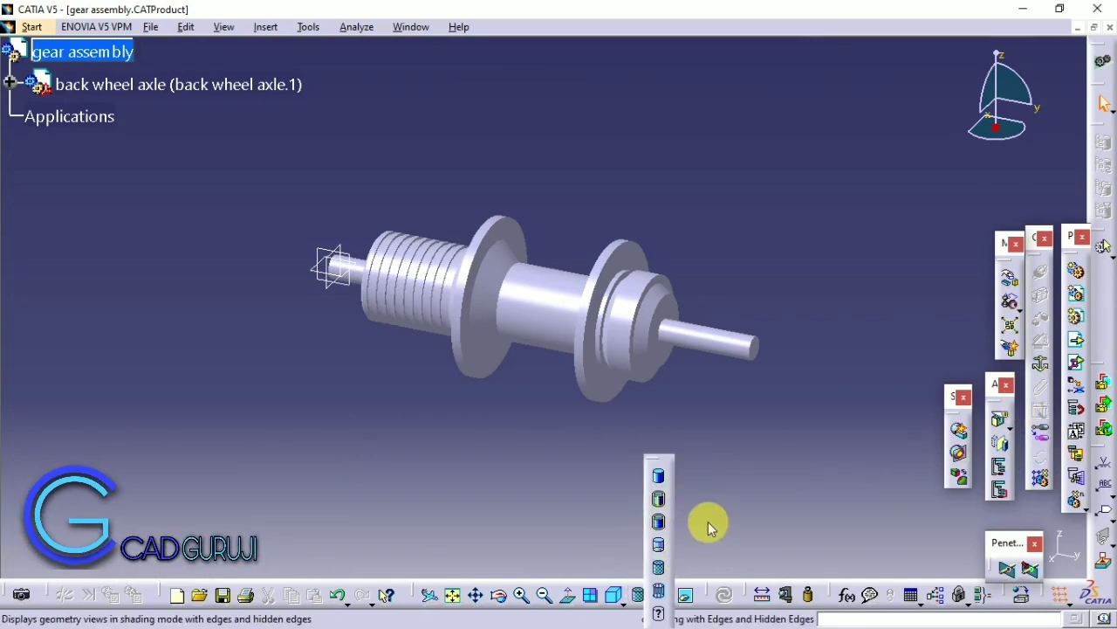
middle_drag(688, 390, 628, 272)
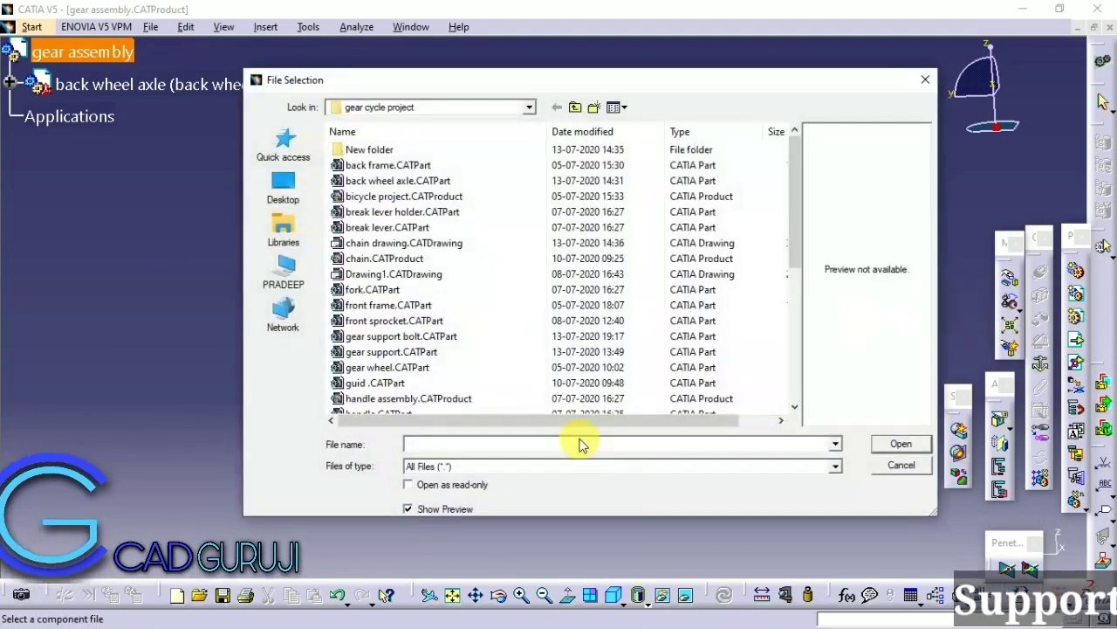
Step: Insert Sprocket 32.CATPart into the gear assembly
click(437, 304)
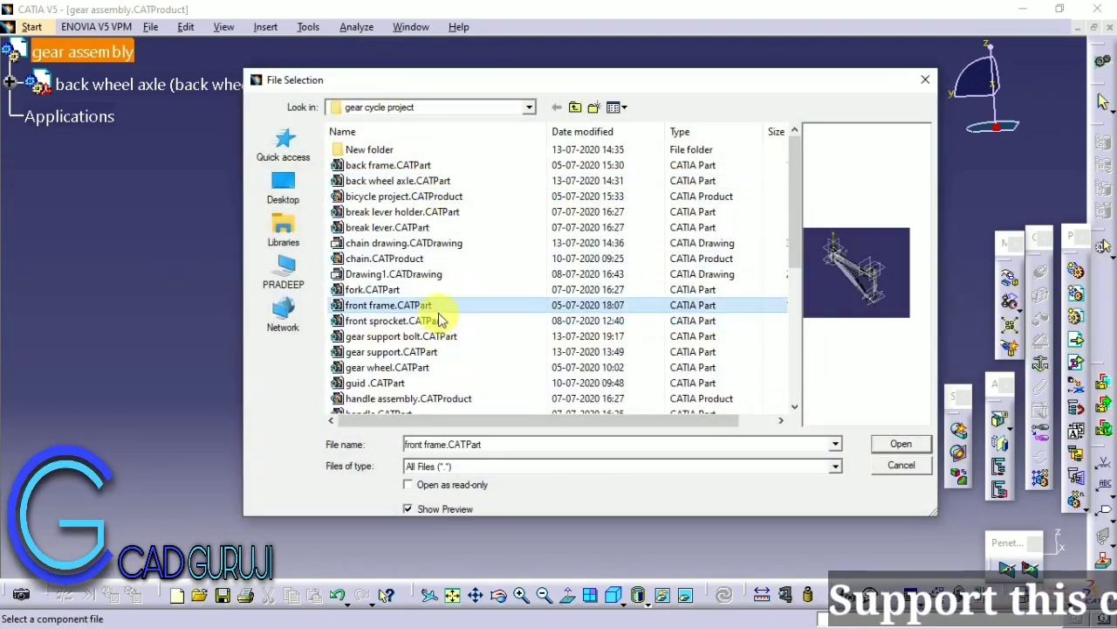
scroll(459, 345, down, 6)
click(882, 449)
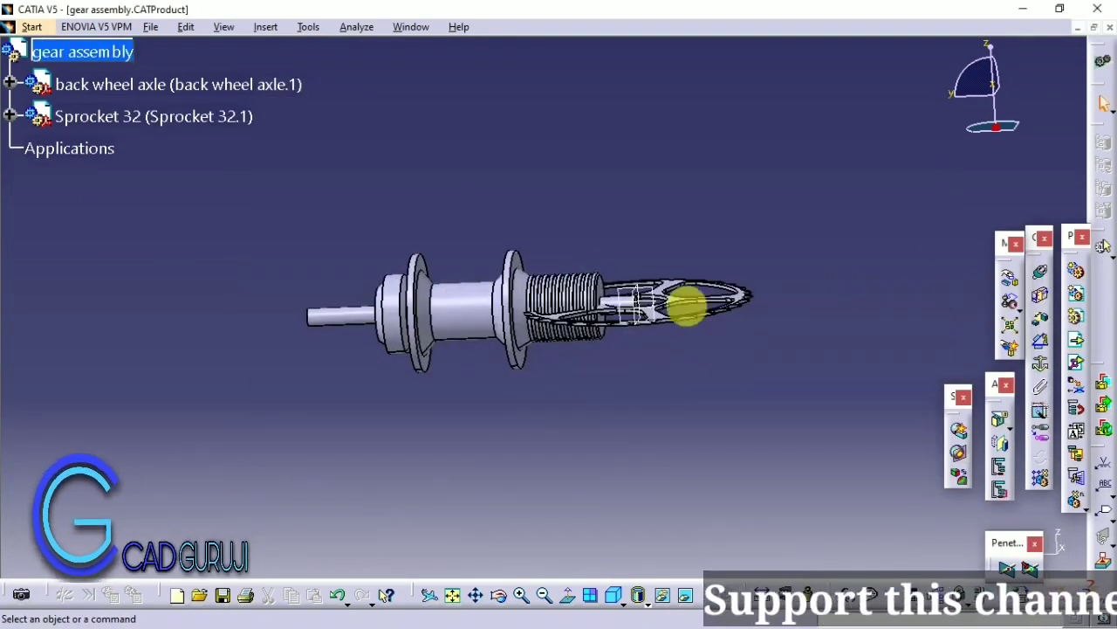
Step: Make Sprocket 32's hole axis coincident with the back wheel axle axis
click(1041, 272)
click(751, 432)
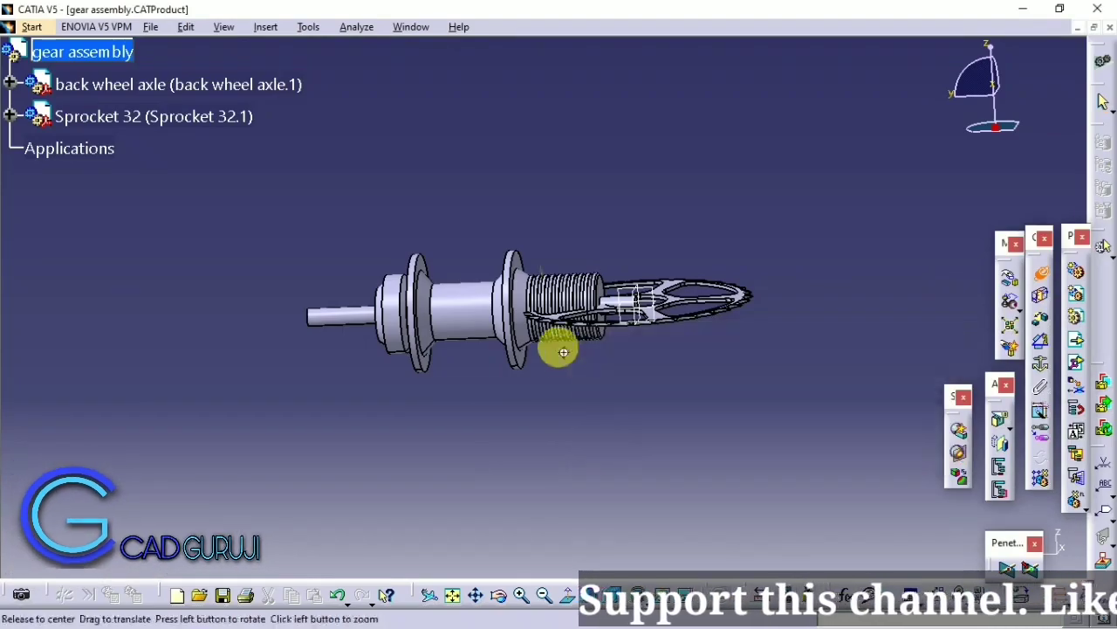
mouse_move(554, 344)
middle_down()
mouse_move(910, 380)
mouse_move(244, 332)
middle_up()
click(910, 380)
click(714, 499)
Step: Add a face coincidence between Sprocket 32 and the matching axle plane
mouse_move(636, 529)
middle_down()
mouse_move(536, 337)
mouse_move(436, 312)
mouse_move(347, 240)
middle_up()
mouse_move(822, 380)
middle_down()
mouse_move(830, 337)
mouse_move(499, 349)
mouse_move(741, 311)
mouse_move(536, 316)
mouse_move(529, 326)
mouse_move(972, 352)
mouse_move(532, 314)
mouse_move(530, 369)
mouse_move(553, 279)
mouse_move(693, 415)
mouse_move(736, 494)
mouse_move(554, 342)
mouse_move(788, 352)
mouse_move(643, 444)
middle_up()
click(831, 337)
click(581, 309)
click(756, 476)
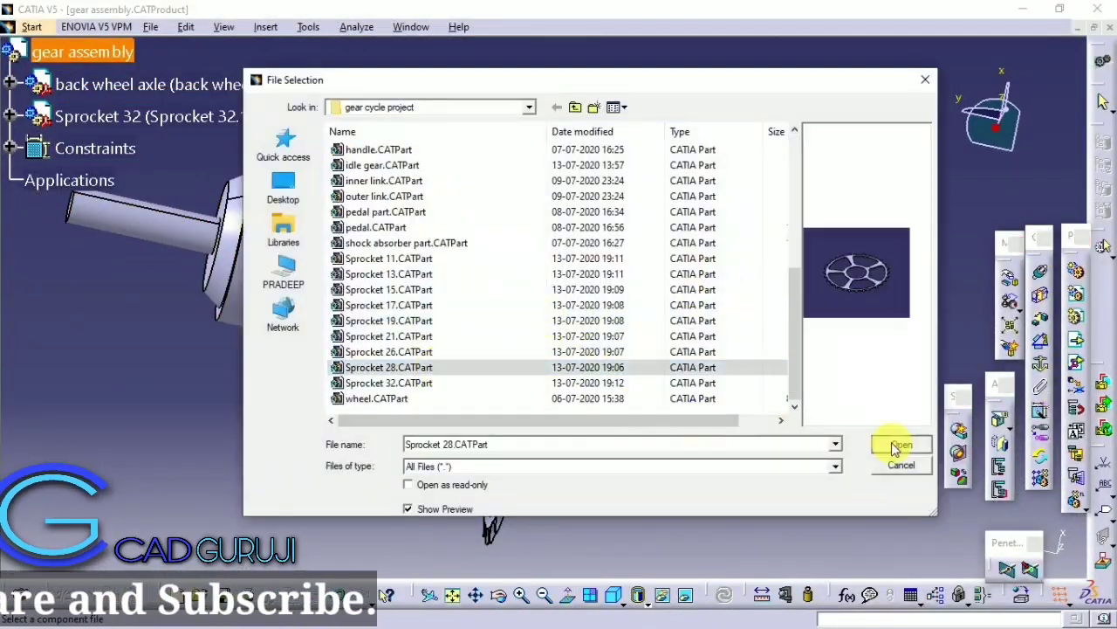
Step: Insert sprocket 28, align its axis with the axle axis, and update
click(899, 446)
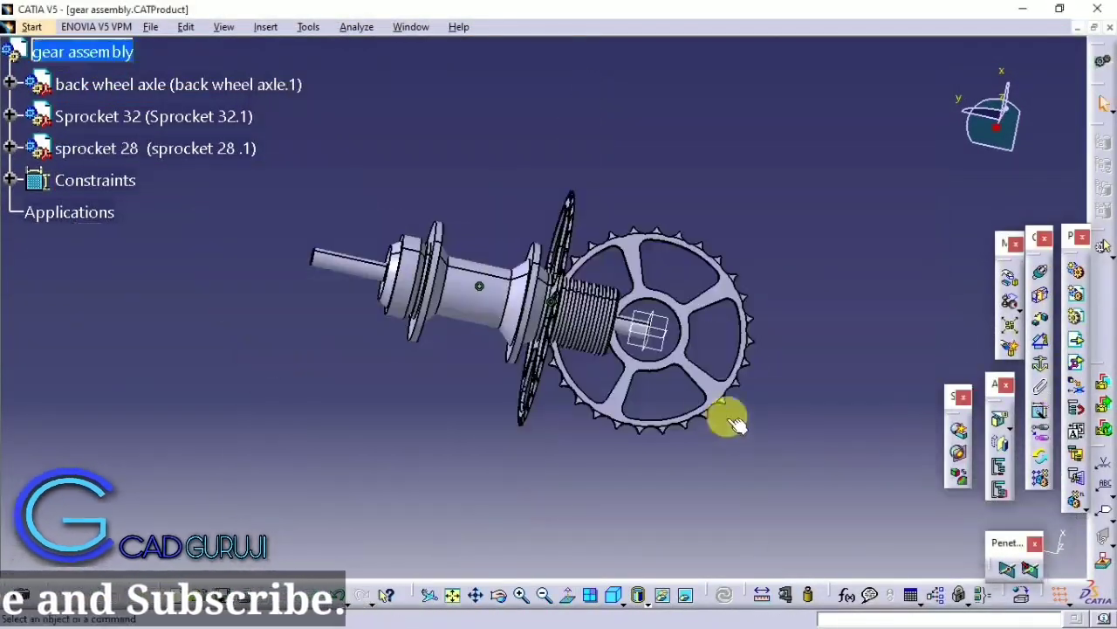
mouse_move(725, 419)
middle_down()
mouse_move(654, 194)
mouse_move(638, 382)
mouse_move(474, 219)
mouse_move(469, 374)
mouse_move(99, 311)
middle_up()
click(474, 219)
click(469, 374)
click(725, 597)
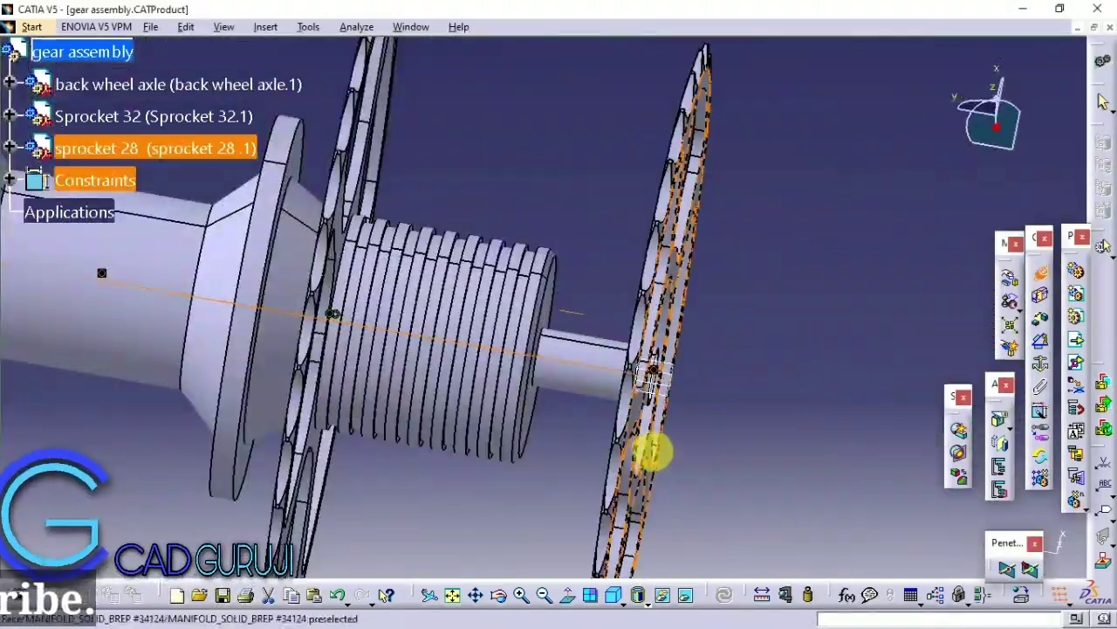
Step: Add a face coincidence between sprocket 28 and the shaft face, orientation Opposite
mouse_move(653, 451)
middle_down()
mouse_move(781, 452)
mouse_move(536, 419)
mouse_move(733, 460)
mouse_move(512, 266)
mouse_move(499, 300)
middle_up()
click(429, 356)
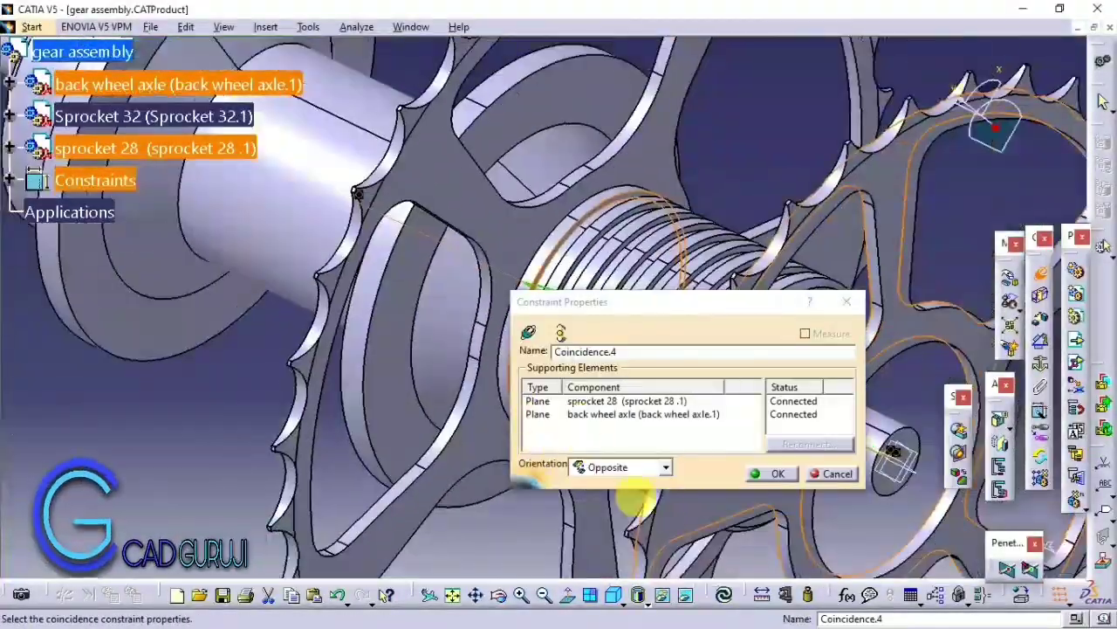
click(749, 479)
mouse_move(749, 480)
ctrl+middle_down()
mouse_move(643, 559)
mouse_move(541, 501)
mouse_move(661, 362)
mouse_move(446, 370)
mouse_move(325, 281)
mouse_move(716, 447)
ctrl+middle_up()
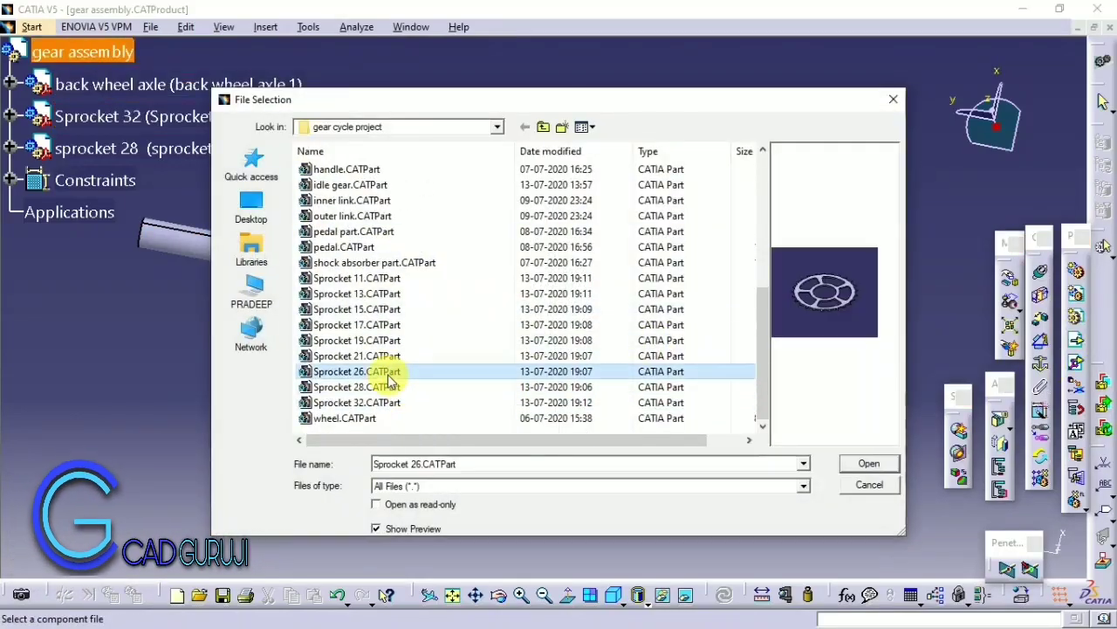
Step: Insert Sprockets 11, 13, 15, 17, 19, 21 and 26, then drag them apart along Z
shift+click(351, 279)
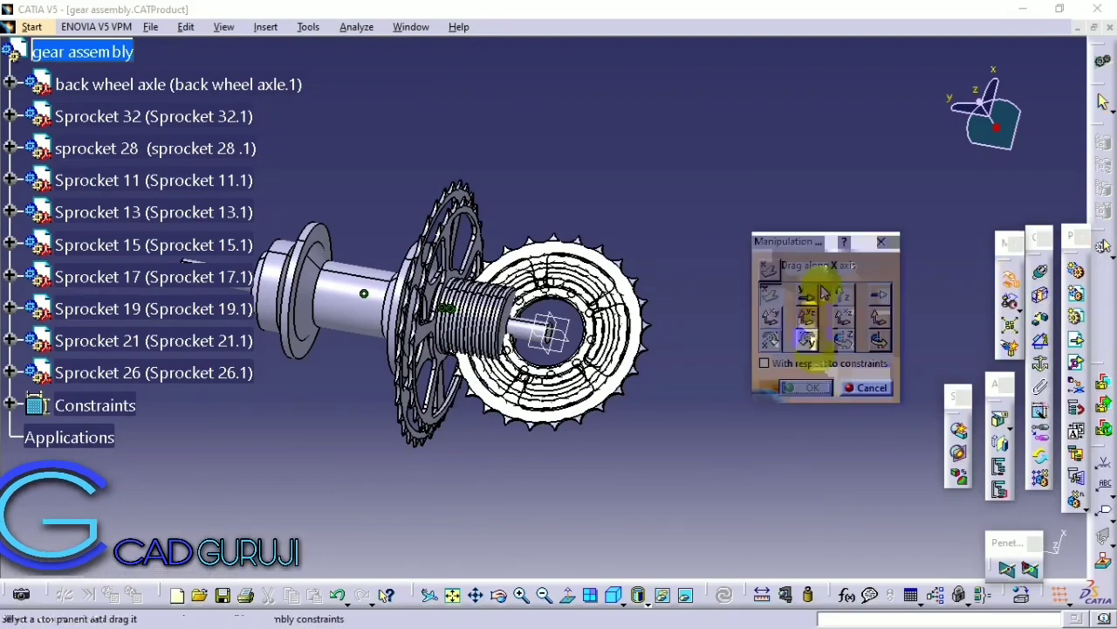
click(840, 294)
middle_drag(524, 254, 492, 247)
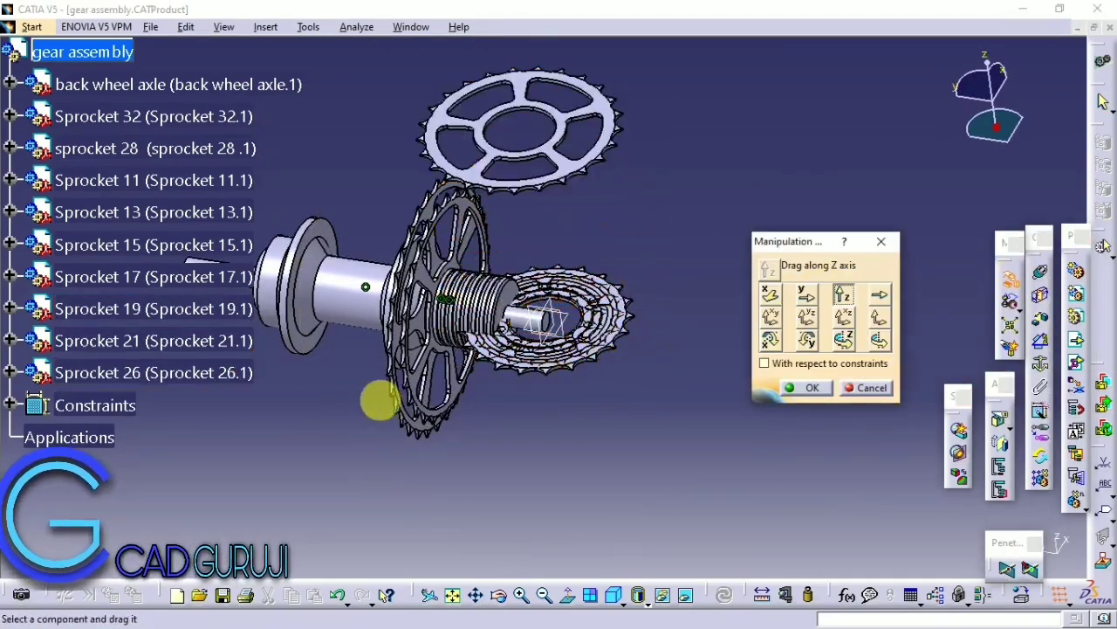
middle_drag(648, 299, 623, 429)
mouse_move(667, 349)
mouse_down()
mouse_move(681, 178)
mouse_move(674, 397)
mouse_up()
drag(668, 277, 631, 391)
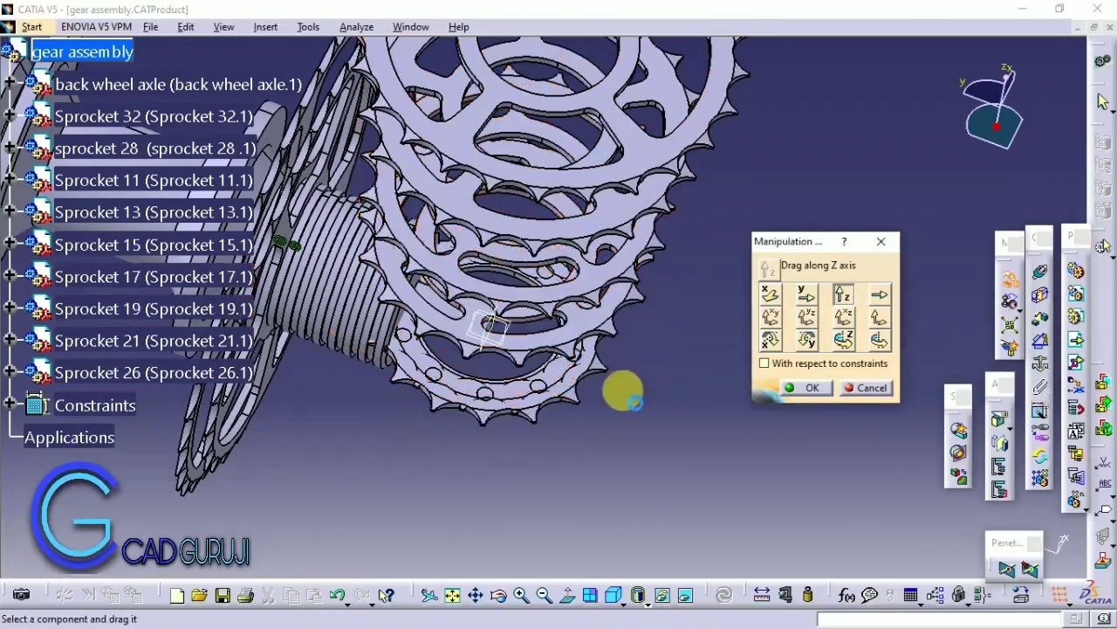
click(798, 389)
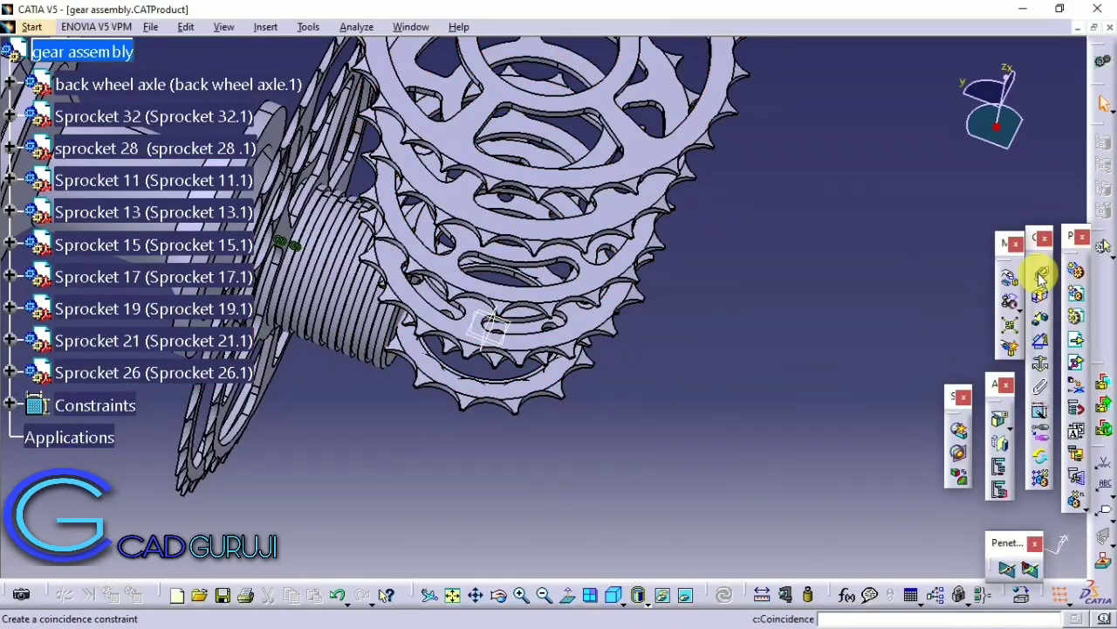
Step: Make Sprocket 26's axis coincident with the back wheel axle axis
middle_drag(662, 499, 524, 399)
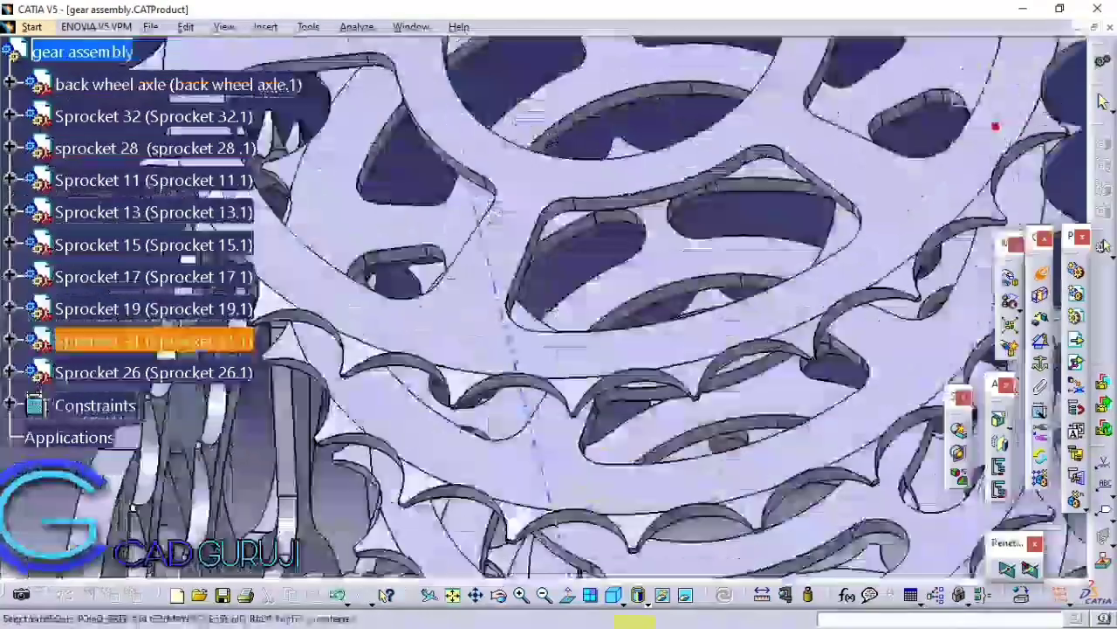
mouse_move(536, 506)
middle_down()
mouse_move(589, 424)
mouse_move(389, 312)
middle_up()
click(575, 407)
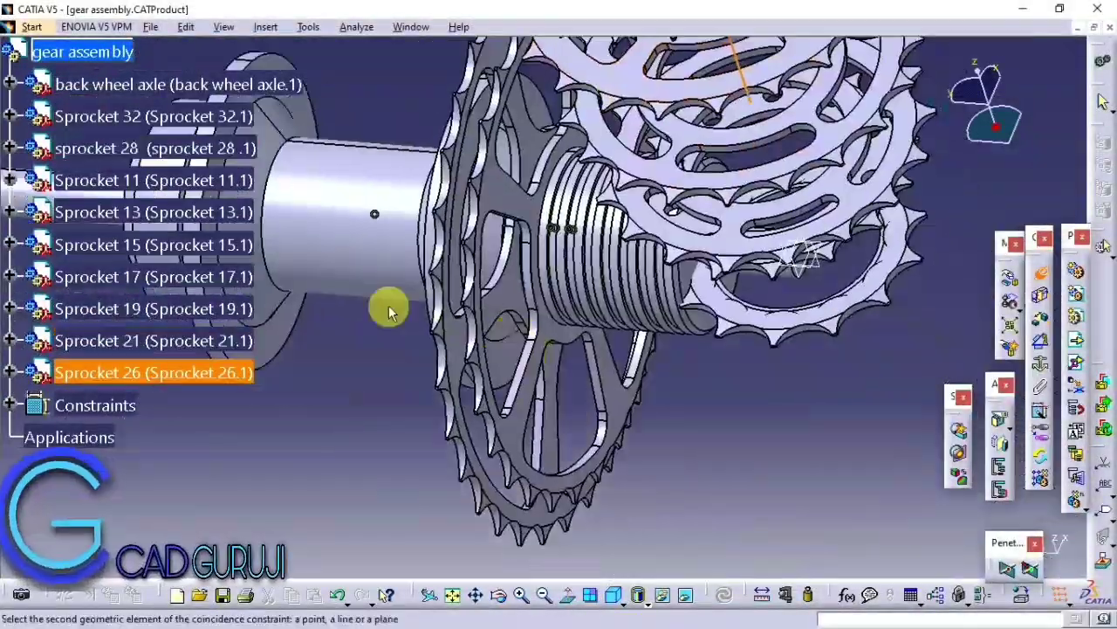
mouse_move(773, 605)
middle_down()
mouse_move(778, 498)
mouse_move(636, 341)
mouse_move(706, 279)
mouse_move(477, 442)
middle_up()
mouse_move(460, 386)
middle_down()
mouse_move(636, 369)
mouse_move(654, 256)
middle_up()
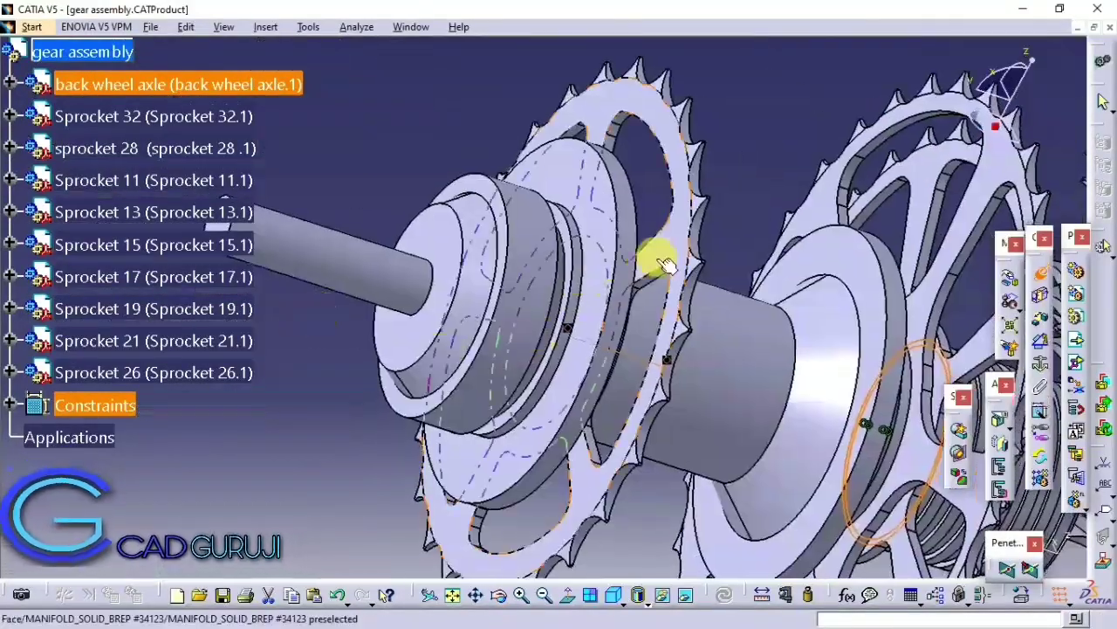
click(654, 257)
click(771, 469)
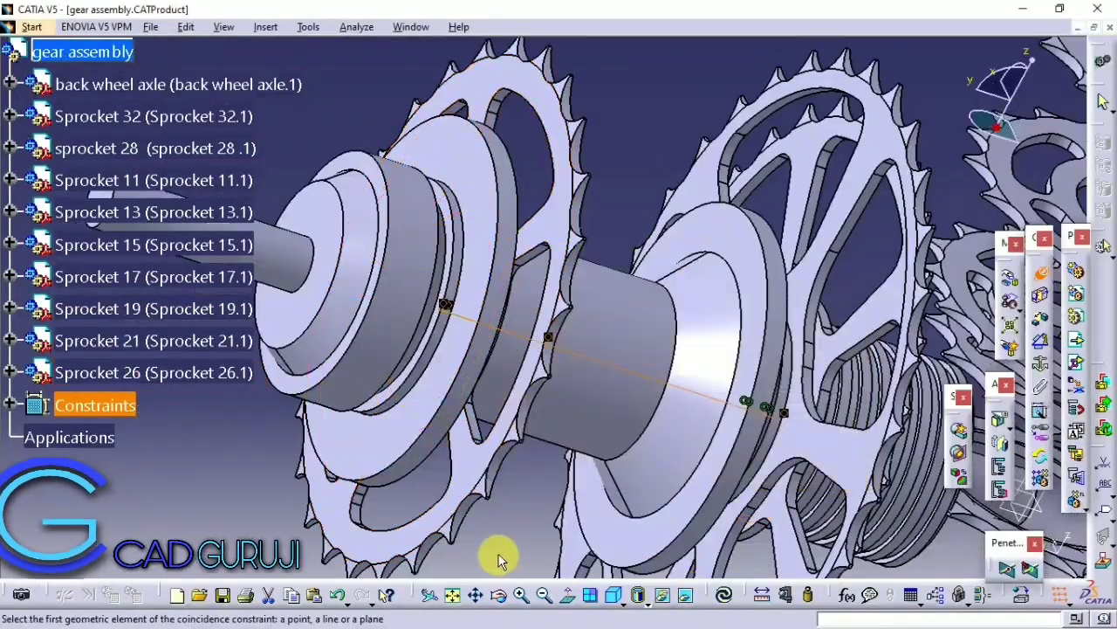
Step: Align the axes of Sprocket 21 and Sprocket 19 with the axle
mouse_move(716, 601)
middle_down()
mouse_move(710, 492)
mouse_move(568, 340)
mouse_move(498, 349)
mouse_move(572, 498)
mouse_move(287, 324)
mouse_move(414, 384)
middle_up()
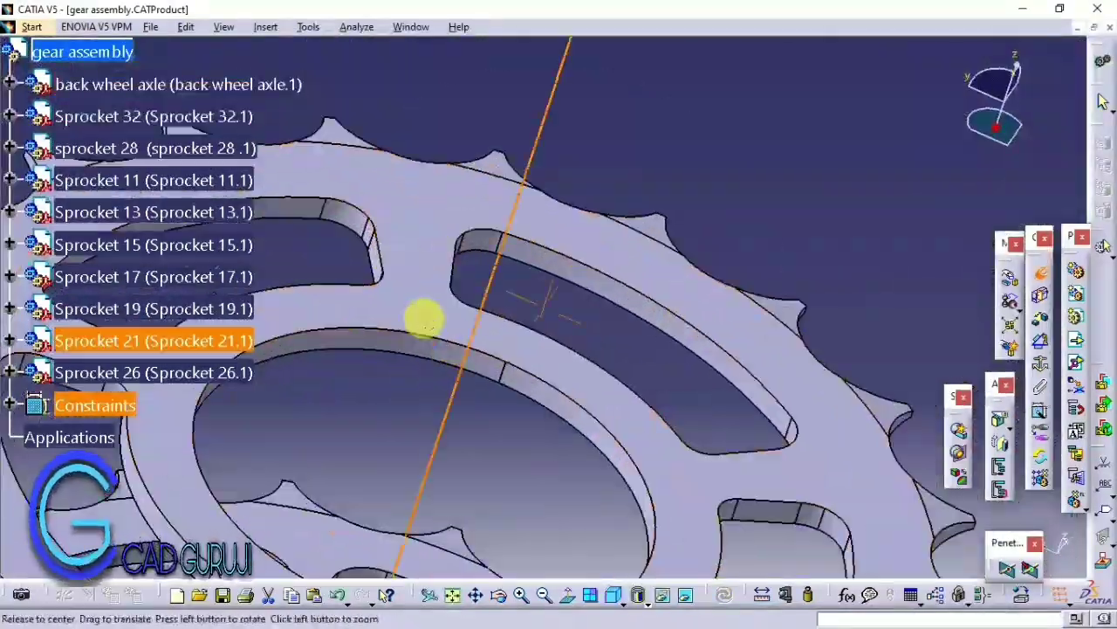
middle_drag(423, 319, 299, 319)
mouse_move(592, 566)
middle_down()
mouse_move(656, 350)
mouse_move(533, 393)
mouse_move(512, 326)
mouse_move(430, 320)
mouse_move(698, 375)
middle_up()
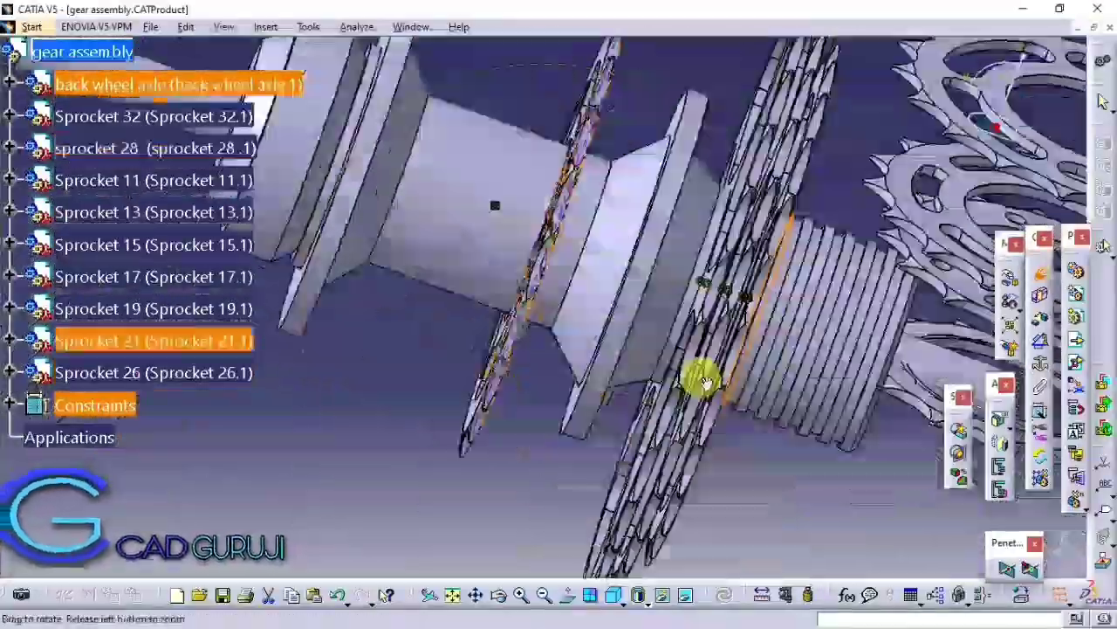
click(492, 302)
mouse_move(725, 599)
middle_down()
mouse_move(661, 449)
mouse_move(425, 382)
mouse_move(393, 512)
mouse_move(753, 345)
mouse_move(549, 200)
middle_up()
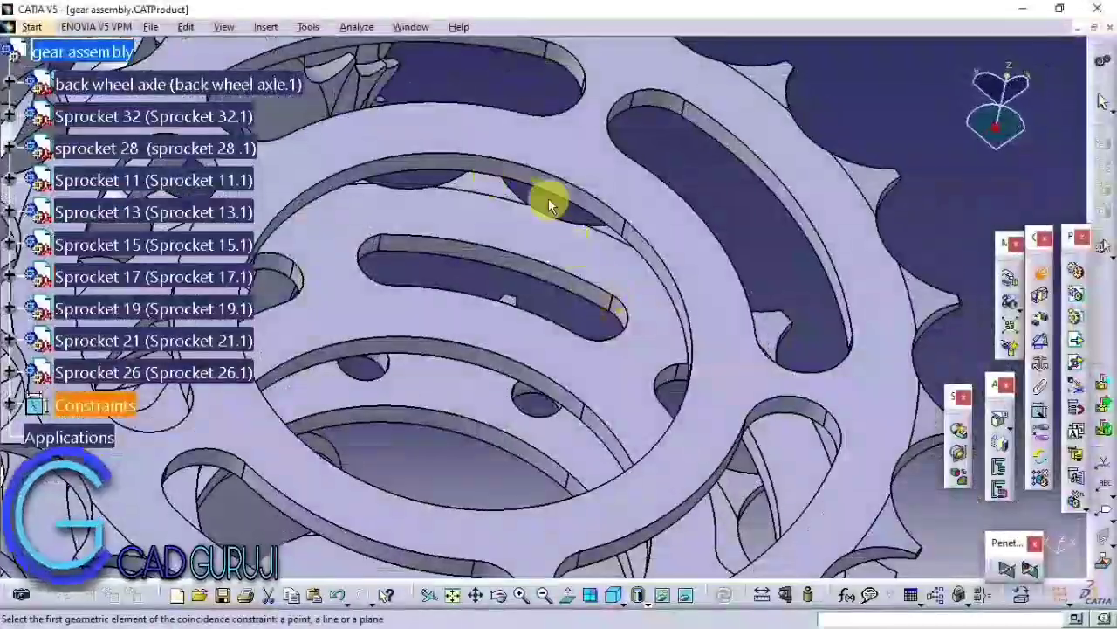
click(569, 265)
mouse_move(568, 265)
middle_down()
mouse_move(581, 305)
mouse_move(521, 455)
mouse_move(467, 432)
mouse_move(356, 202)
middle_up()
middle_drag(579, 474, 586, 522)
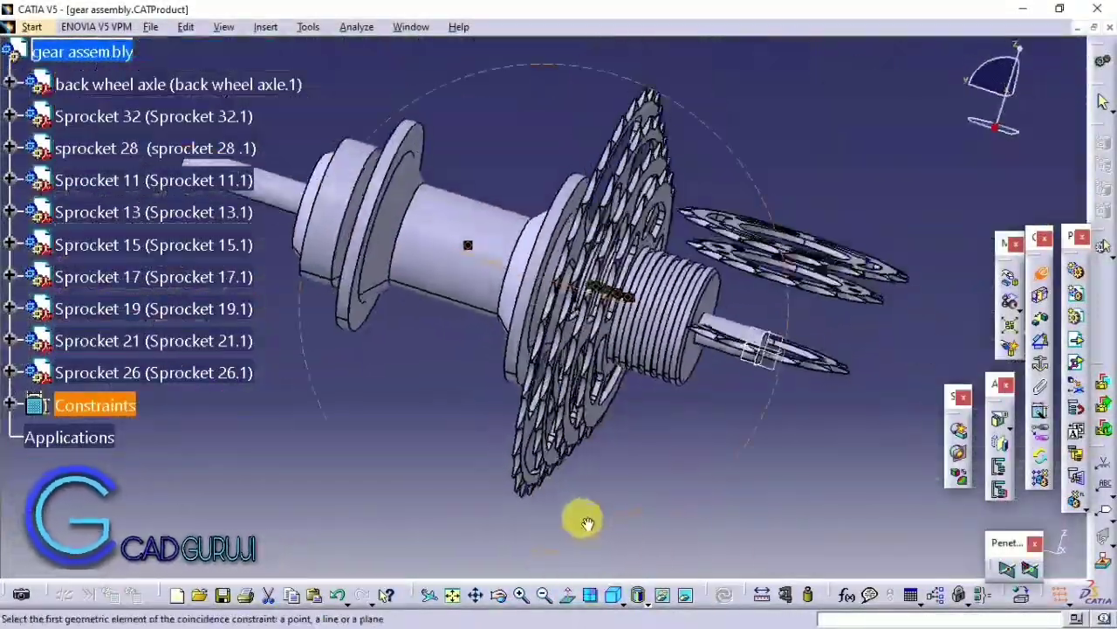
Step: Slide the sprockets along the axle onto the threaded hub and update the constraints
click(1009, 278)
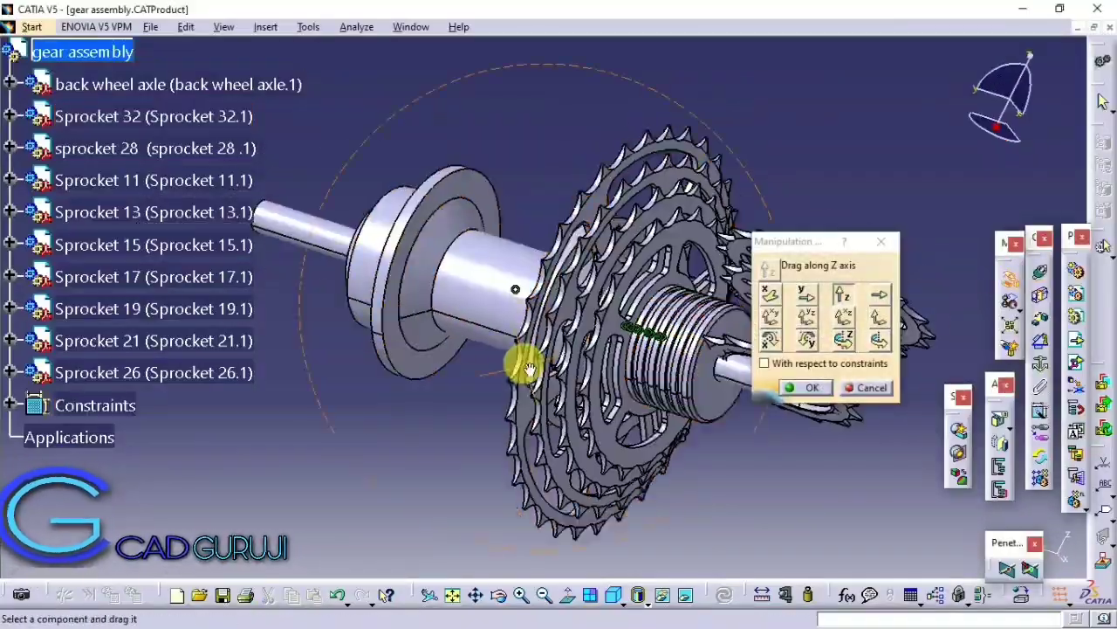
mouse_move(524, 362)
middle_down()
mouse_move(679, 282)
mouse_move(553, 399)
mouse_move(689, 422)
middle_up()
mouse_move(689, 422)
mouse_down()
mouse_move(474, 424)
mouse_move(486, 454)
mouse_move(637, 379)
mouse_move(594, 393)
mouse_move(718, 417)
mouse_up()
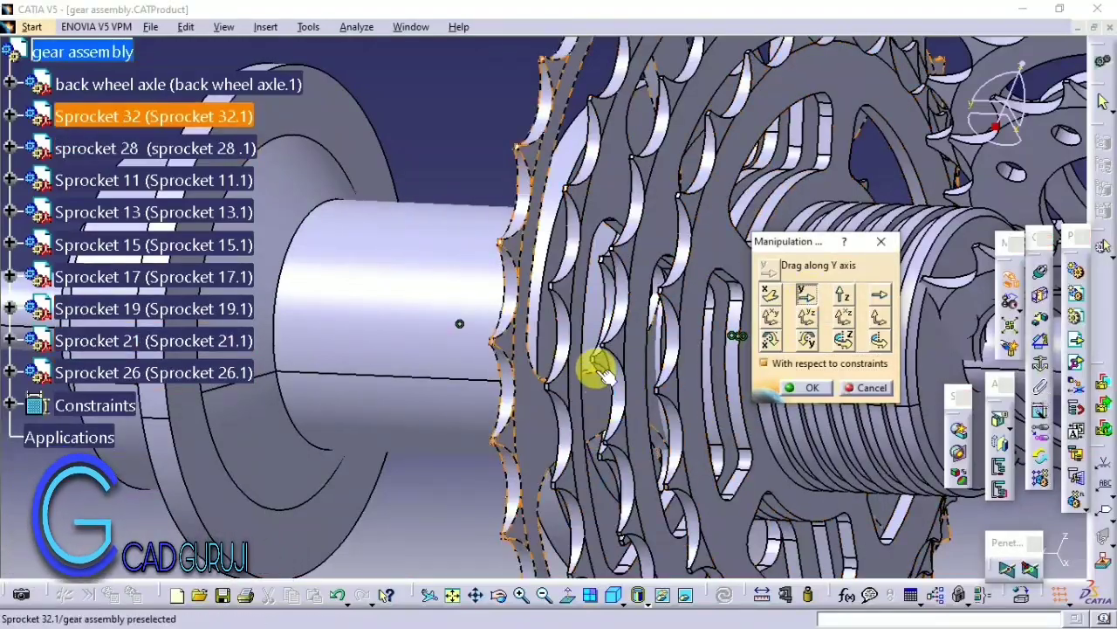
mouse_move(599, 371)
mouse_down()
mouse_move(444, 374)
mouse_move(519, 412)
mouse_up()
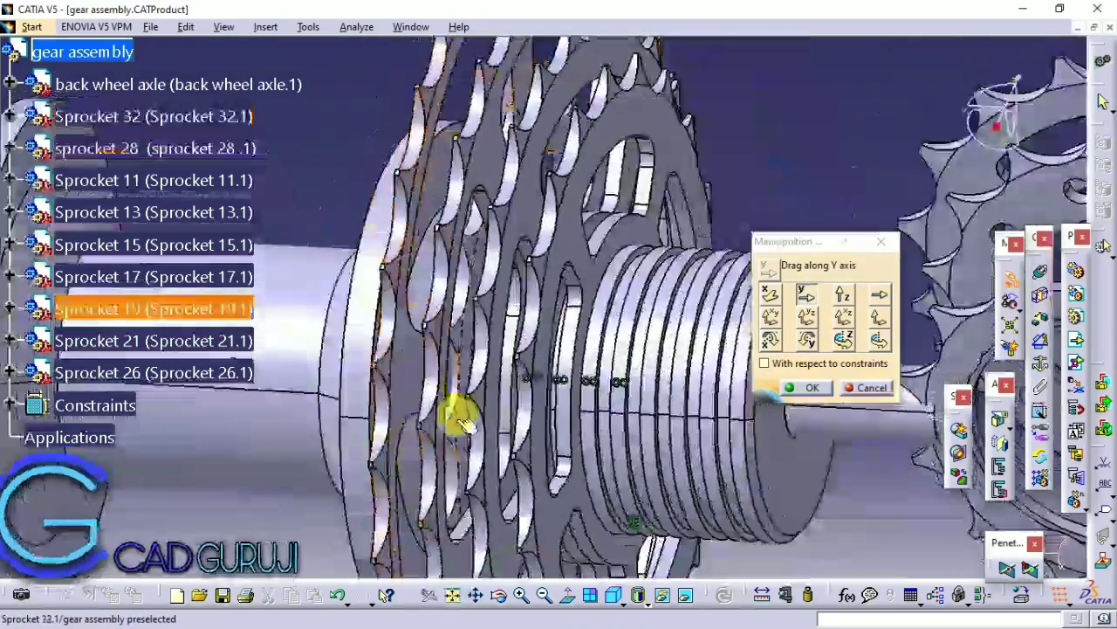
drag(462, 419, 794, 395)
middle_drag(761, 424, 636, 428)
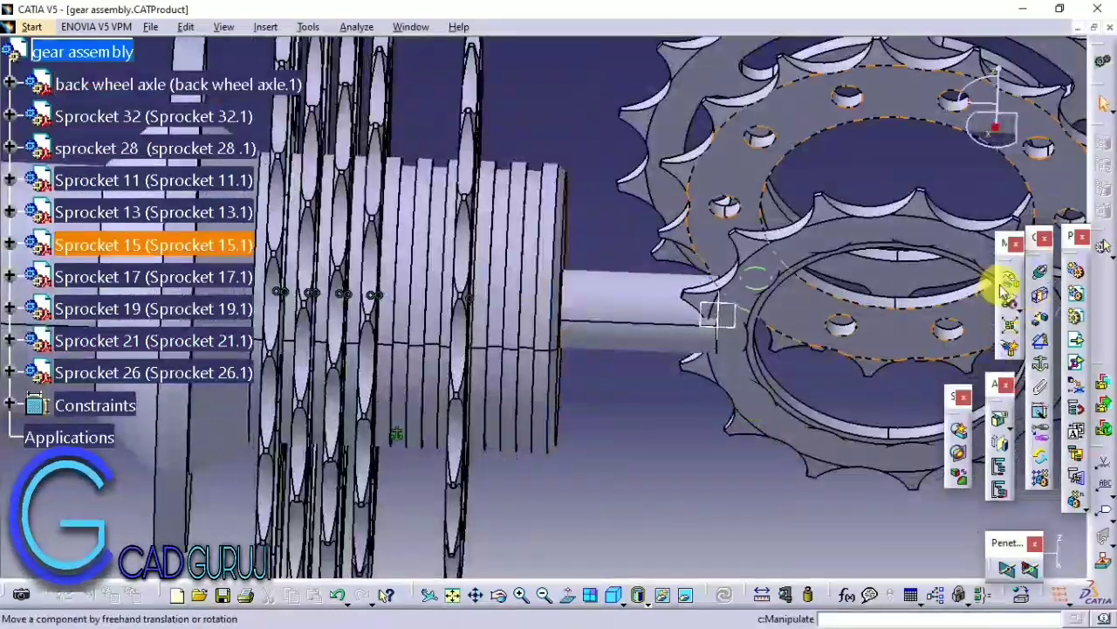
mouse_move(913, 336)
middle_down()
mouse_move(736, 353)
mouse_move(530, 474)
mouse_move(573, 444)
mouse_move(463, 341)
mouse_move(638, 180)
mouse_move(561, 505)
middle_up()
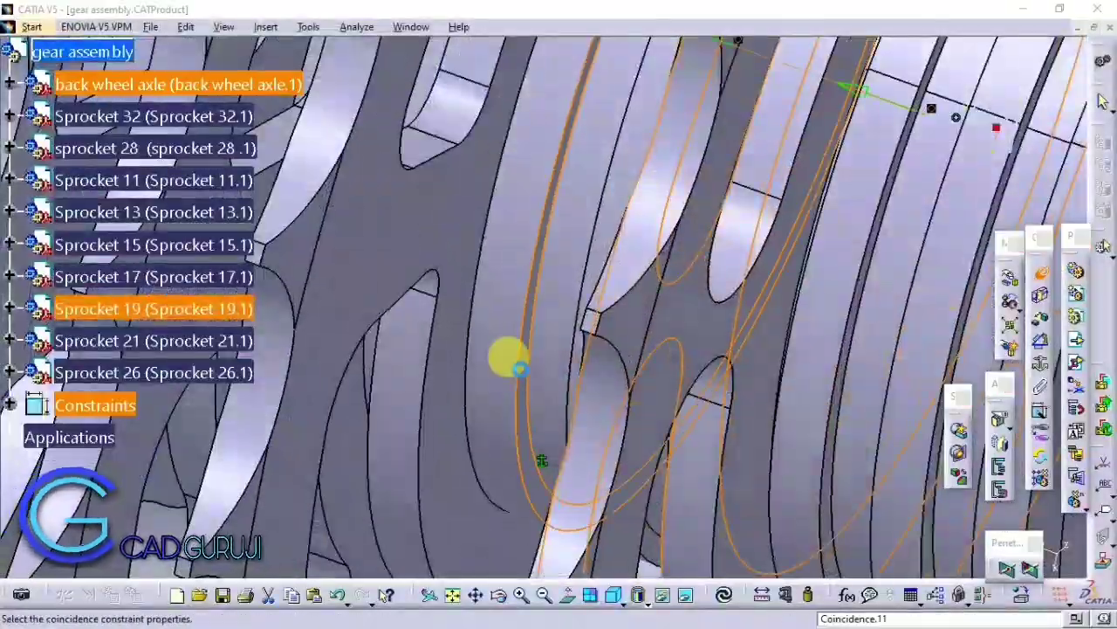
click(752, 491)
click(725, 594)
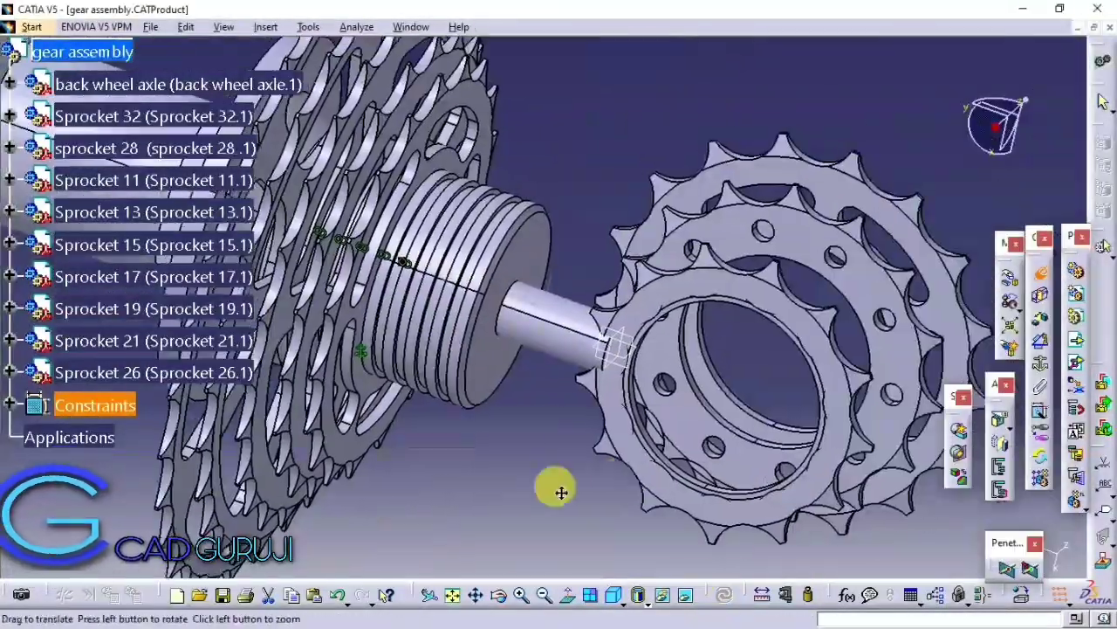
Step: Make Sprocket 17's axis coincident with the back wheel axle
mouse_move(562, 491)
middle_down()
mouse_move(673, 342)
mouse_move(559, 280)
middle_up()
click(673, 342)
mouse_move(429, 516)
middle_down()
mouse_move(416, 467)
mouse_move(558, 309)
mouse_move(638, 451)
mouse_move(790, 365)
mouse_move(686, 279)
mouse_move(636, 506)
mouse_move(540, 449)
middle_up()
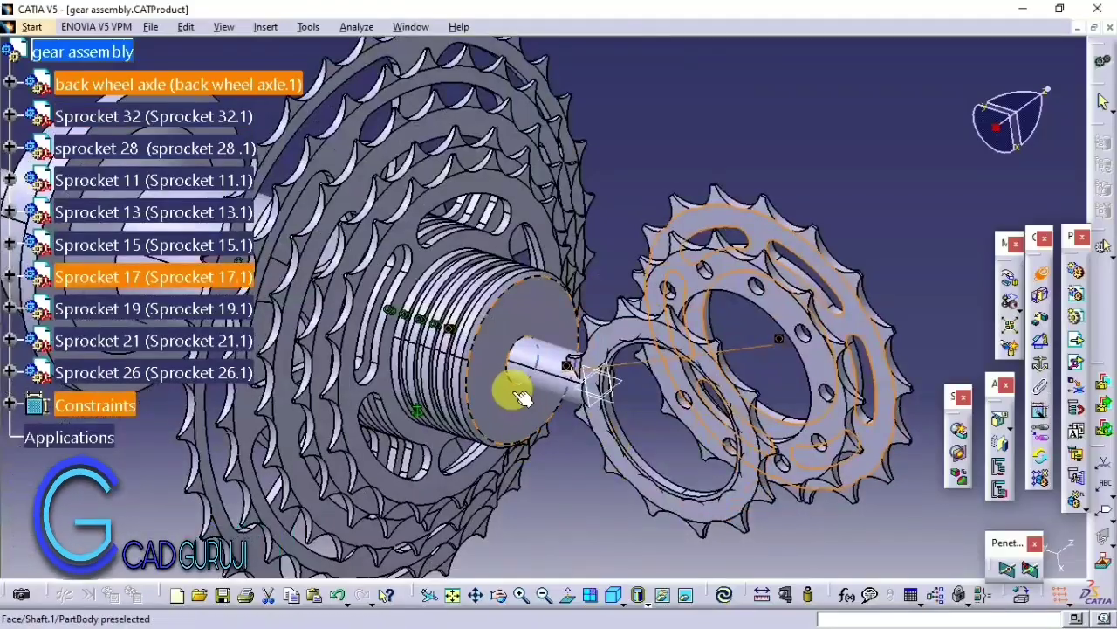
mouse_move(515, 393)
middle_down()
mouse_move(444, 362)
mouse_move(531, 307)
mouse_move(573, 169)
mouse_move(444, 354)
middle_up()
double_click(443, 355)
click(773, 491)
Step: Add the Coincidence.15 constraint between a sprocket hub and the axle
mouse_move(586, 324)
middle_down()
mouse_move(649, 317)
mouse_move(292, 394)
mouse_move(369, 264)
mouse_move(550, 207)
middle_up()
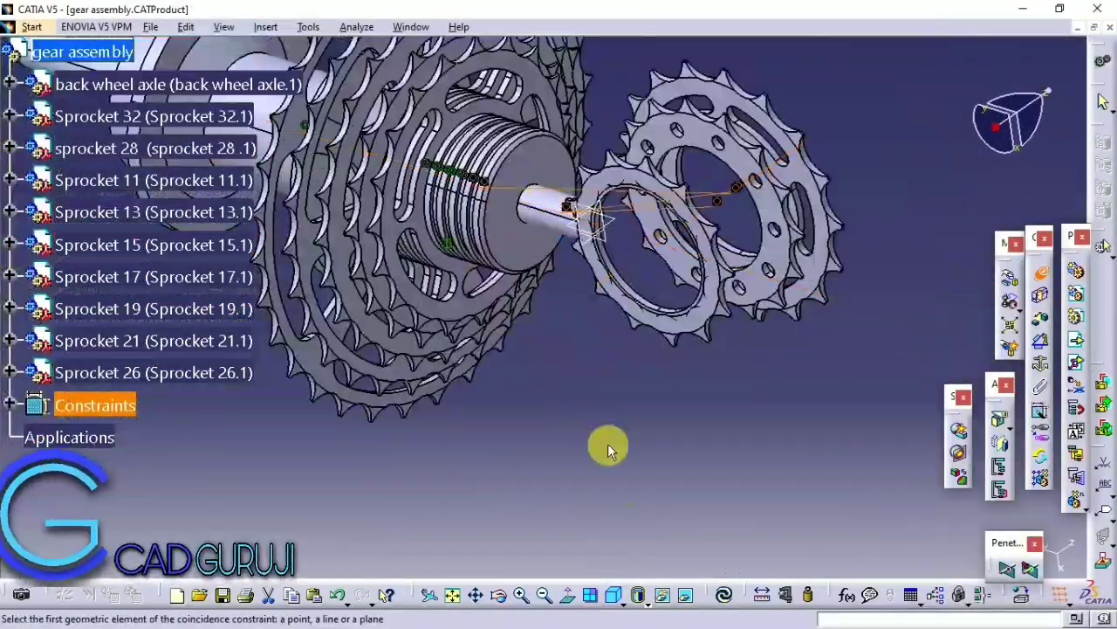
mouse_move(608, 448)
middle_down()
mouse_move(723, 284)
mouse_move(428, 407)
mouse_move(511, 400)
middle_up()
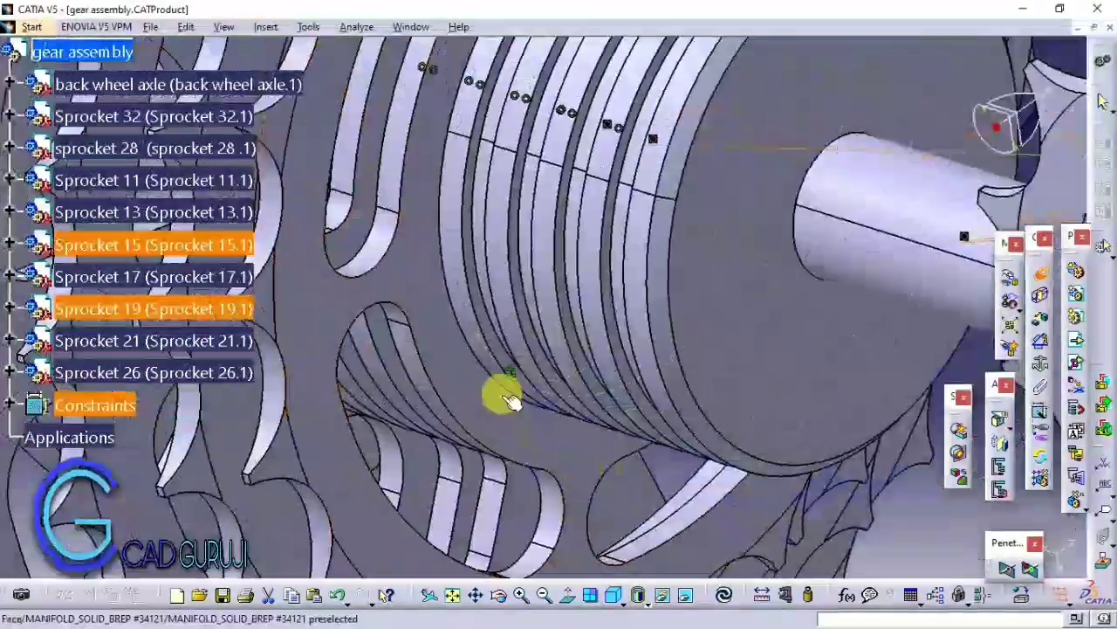
double_click(558, 374)
click(777, 491)
mouse_move(777, 492)
middle_down()
mouse_move(579, 439)
mouse_move(574, 317)
mouse_move(557, 434)
mouse_move(541, 444)
mouse_move(474, 369)
mouse_move(641, 425)
mouse_move(584, 423)
mouse_move(498, 357)
middle_up()
Step: Make Sprocket 11's axis coincident with the back wheel axle axis
click(557, 419)
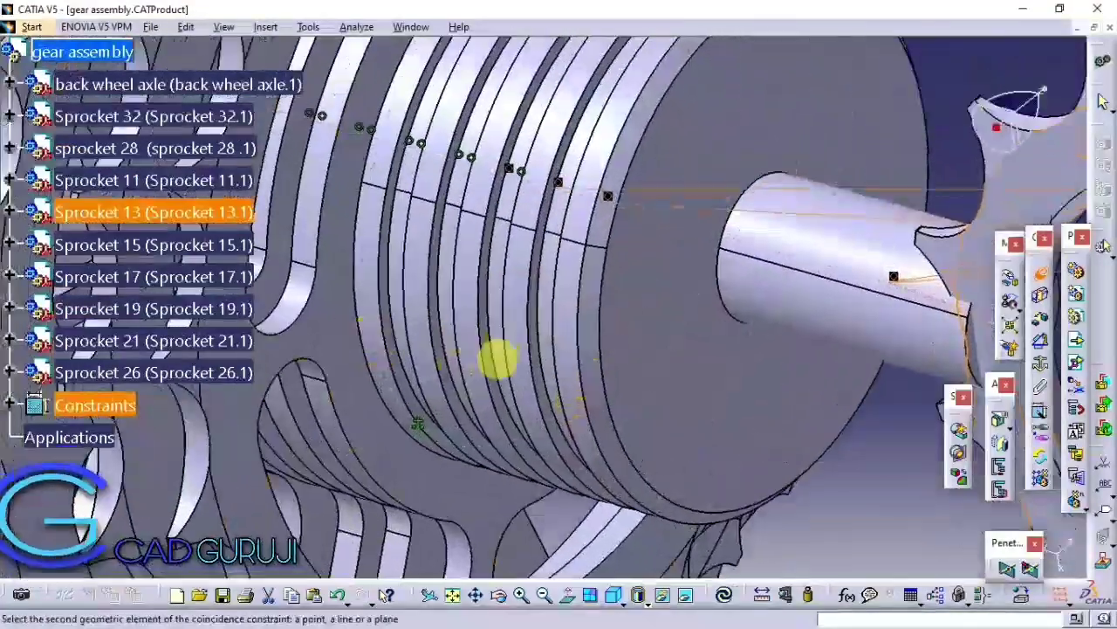
click(498, 357)
click(748, 489)
mouse_move(632, 434)
middle_down()
mouse_move(629, 558)
mouse_move(561, 487)
mouse_move(582, 424)
mouse_move(661, 373)
mouse_move(568, 428)
mouse_move(424, 319)
mouse_move(614, 324)
mouse_move(708, 445)
mouse_move(432, 304)
mouse_move(669, 289)
mouse_move(514, 424)
mouse_move(522, 314)
mouse_move(666, 350)
middle_up()
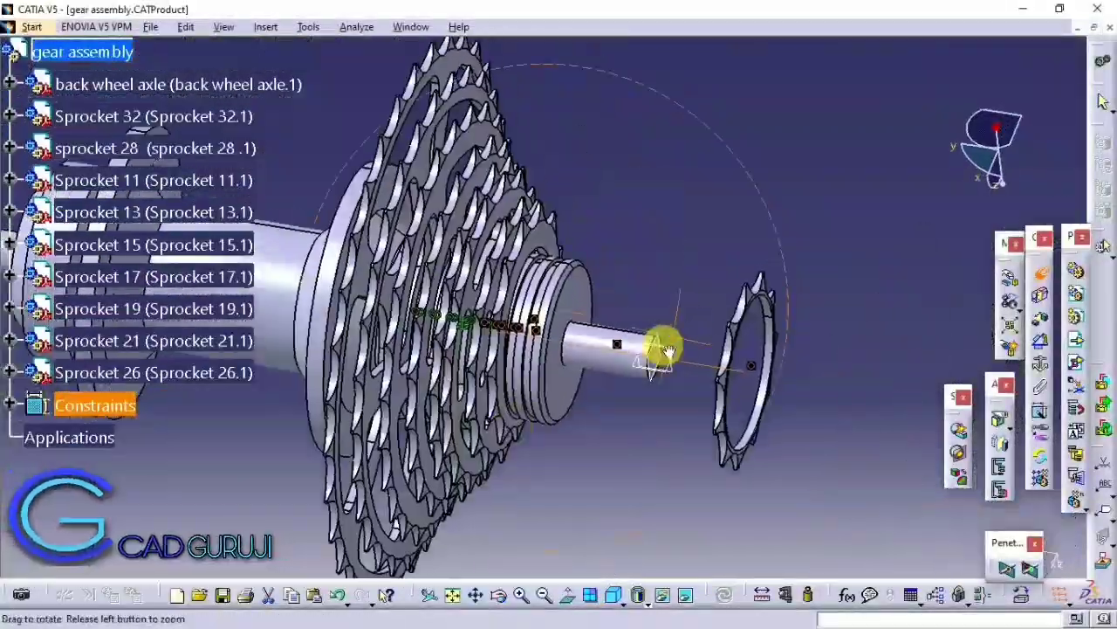
mouse_move(491, 371)
middle_down()
mouse_move(424, 262)
mouse_move(486, 282)
mouse_move(753, 468)
middle_up()
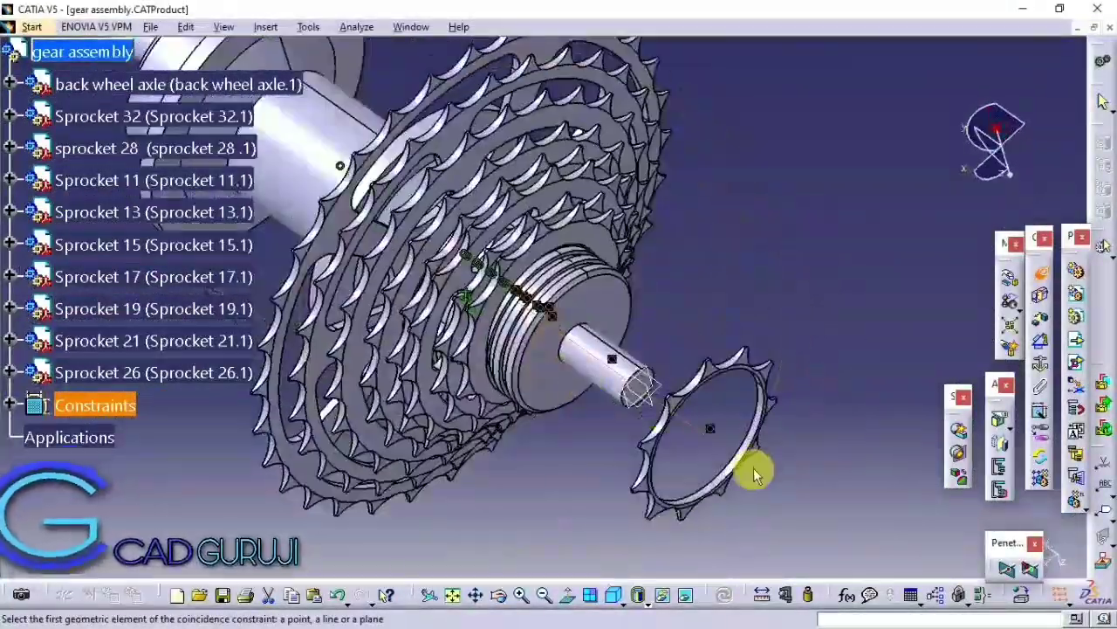
mouse_move(718, 403)
middle_down()
mouse_move(599, 414)
mouse_move(636, 464)
mouse_move(574, 392)
mouse_move(602, 343)
mouse_move(567, 466)
mouse_move(579, 532)
mouse_move(707, 371)
middle_up()
Step: Add a face coincidence between Sprocket 11 and the axle, orientation Opposite
click(599, 414)
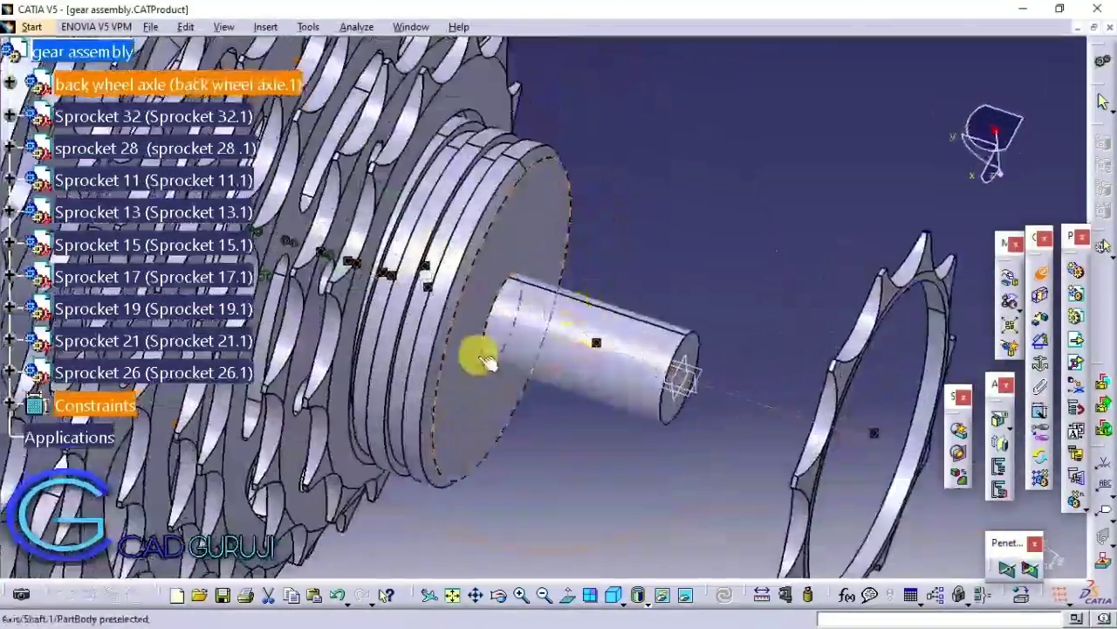
click(487, 362)
mouse_move(486, 361)
middle_down()
mouse_move(636, 287)
mouse_move(468, 455)
middle_up()
mouse_move(467, 517)
middle_down()
mouse_move(643, 382)
mouse_move(544, 319)
mouse_move(582, 377)
middle_up()
click(611, 321)
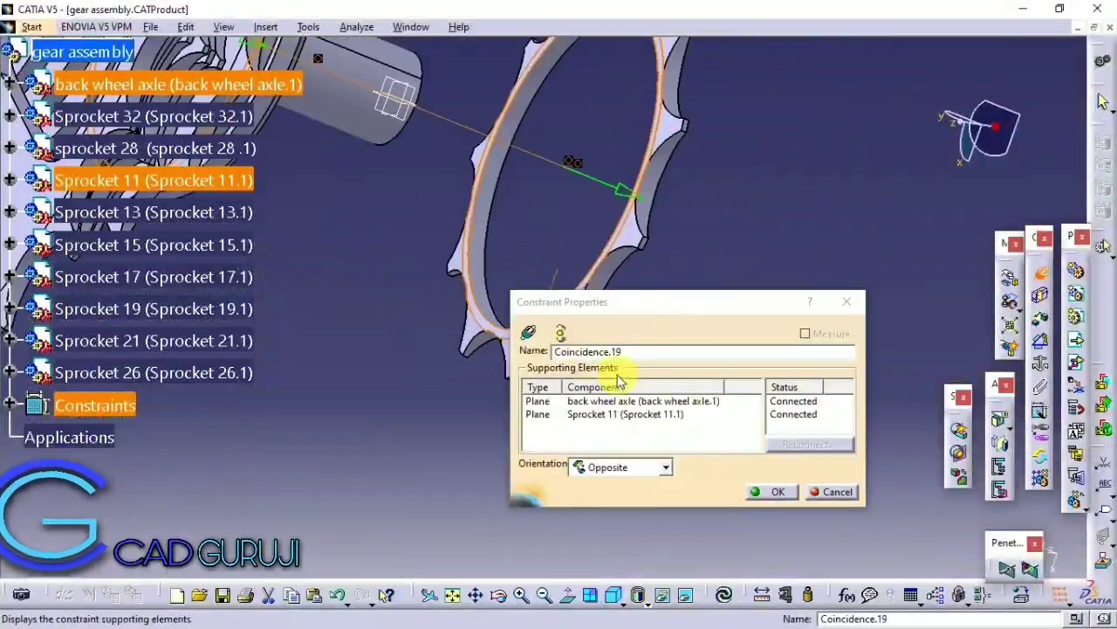
click(772, 491)
mouse_move(723, 602)
middle_down()
mouse_move(467, 358)
mouse_move(498, 279)
mouse_move(461, 179)
mouse_move(379, 354)
mouse_move(468, 400)
mouse_move(894, 467)
middle_up()
mouse_move(952, 345)
middle_down()
mouse_move(673, 257)
mouse_move(669, 219)
mouse_move(705, 295)
mouse_move(731, 297)
mouse_move(793, 443)
middle_up()
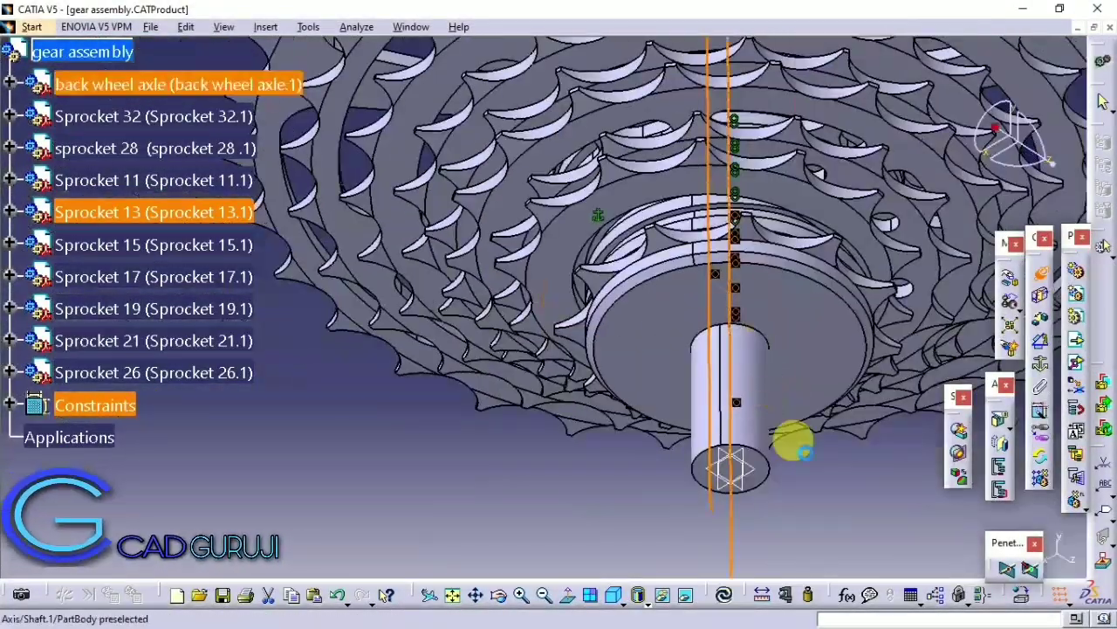
mouse_move(579, 461)
middle_down()
mouse_move(698, 374)
mouse_move(611, 394)
mouse_move(594, 337)
mouse_move(679, 236)
mouse_move(738, 225)
mouse_move(636, 429)
mouse_move(463, 329)
mouse_move(453, 461)
middle_up()
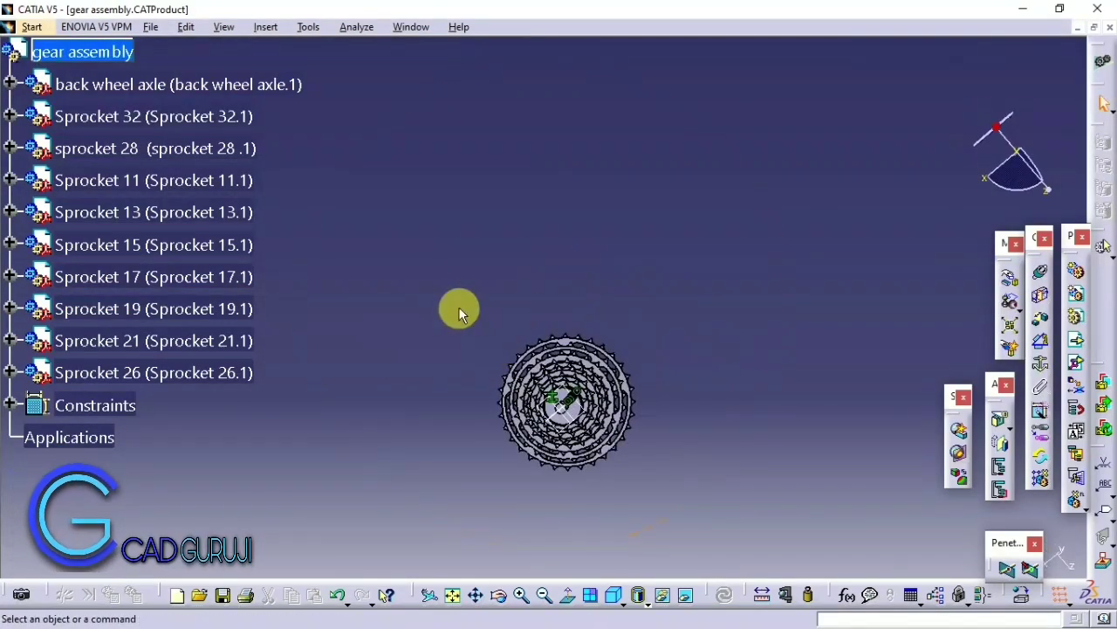
Step: Insert the chain assembly file and add a coincidence constraint on a chain element
click(1085, 346)
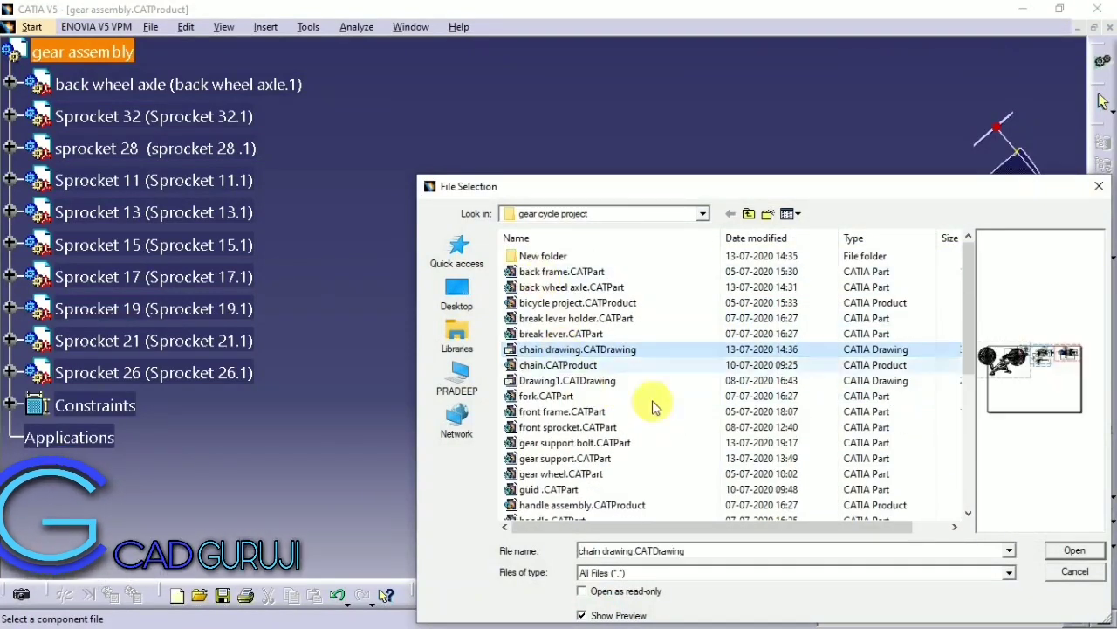
click(1058, 549)
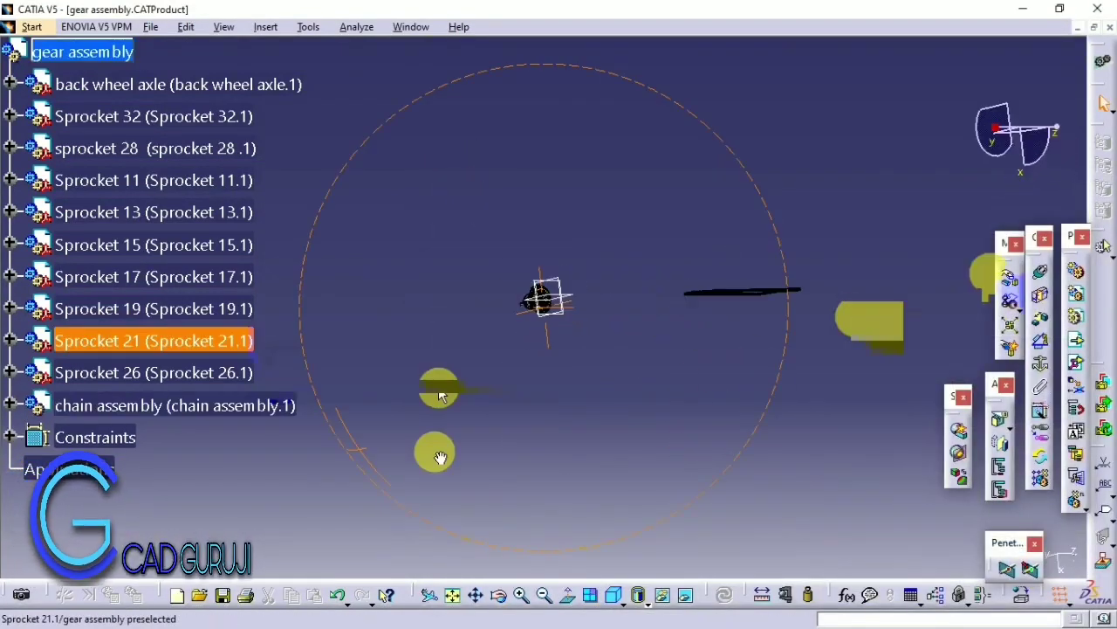
mouse_move(679, 287)
middle_down()
mouse_move(606, 464)
mouse_move(518, 113)
mouse_move(537, 163)
mouse_move(534, 296)
mouse_move(624, 224)
mouse_move(529, 331)
mouse_move(578, 312)
middle_up()
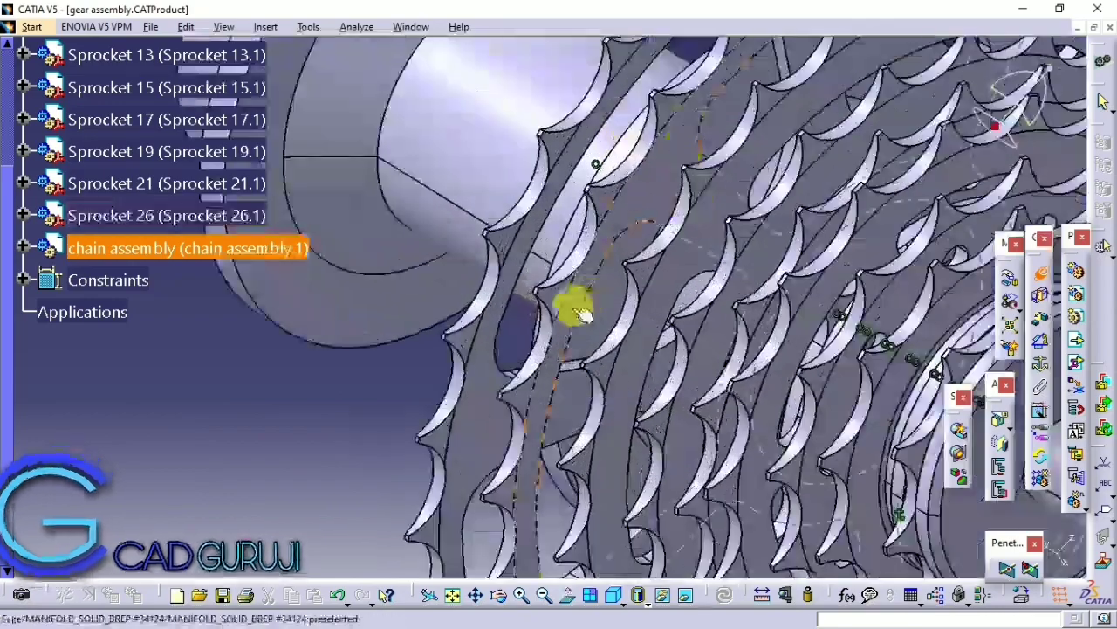
click(580, 314)
click(766, 492)
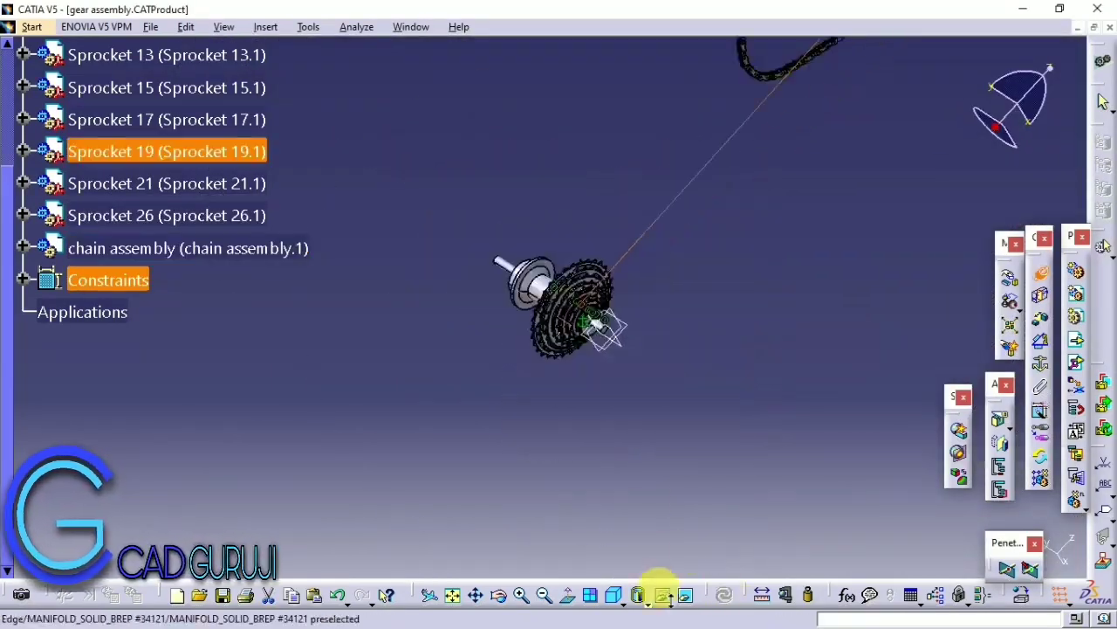
middle_drag(661, 583, 649, 392)
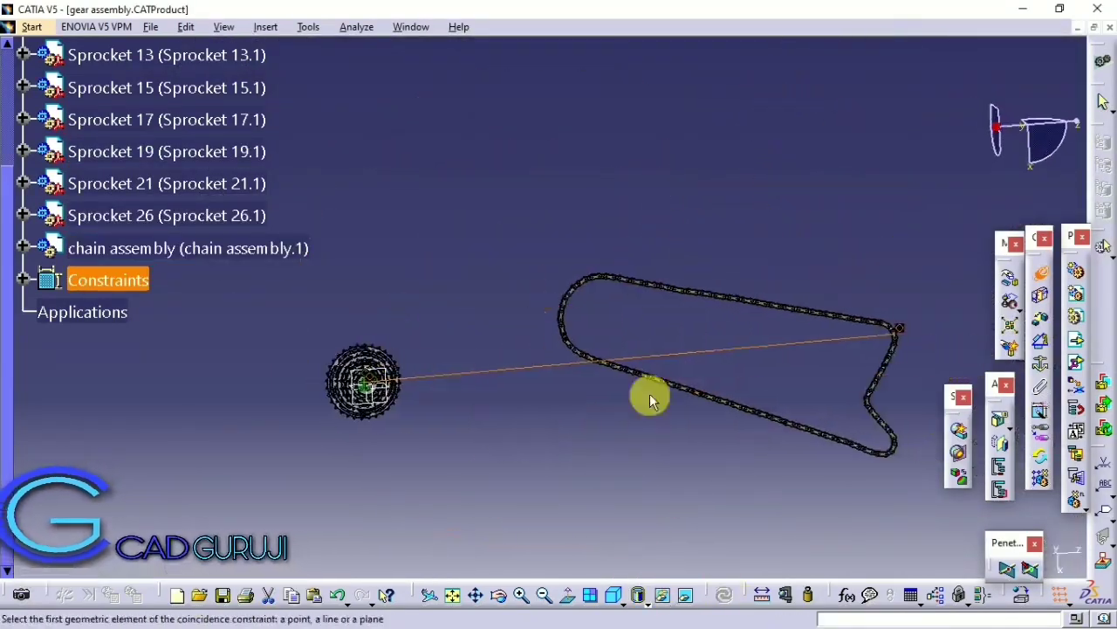
Step: Slide the chain assembly along Z and rotate it about the Y axis
click(1012, 279)
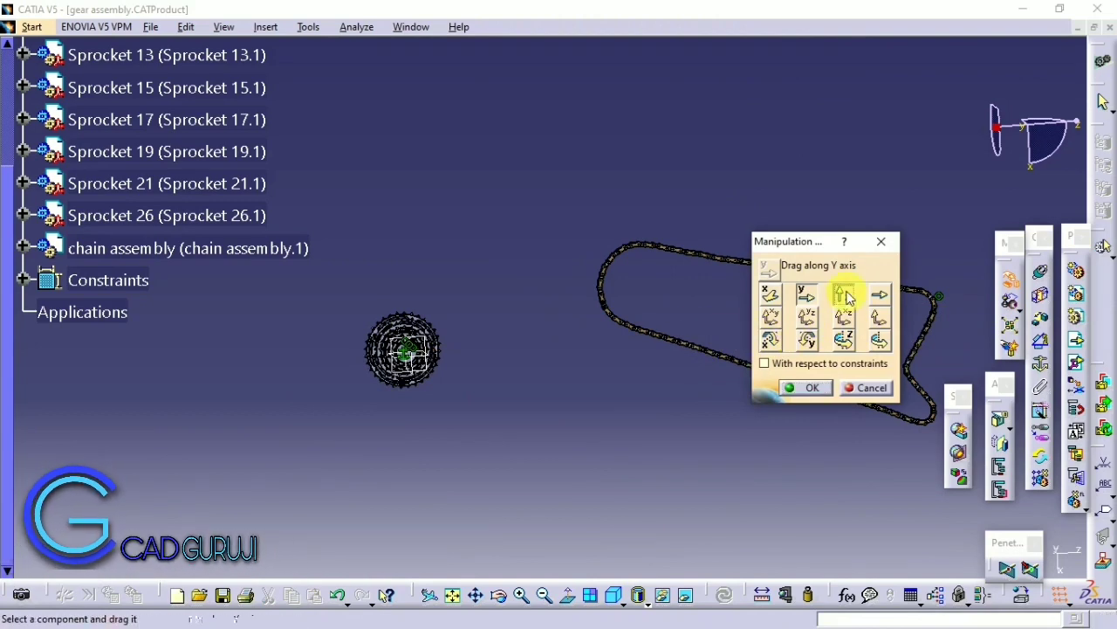
middle_drag(200, 390, 448, 366)
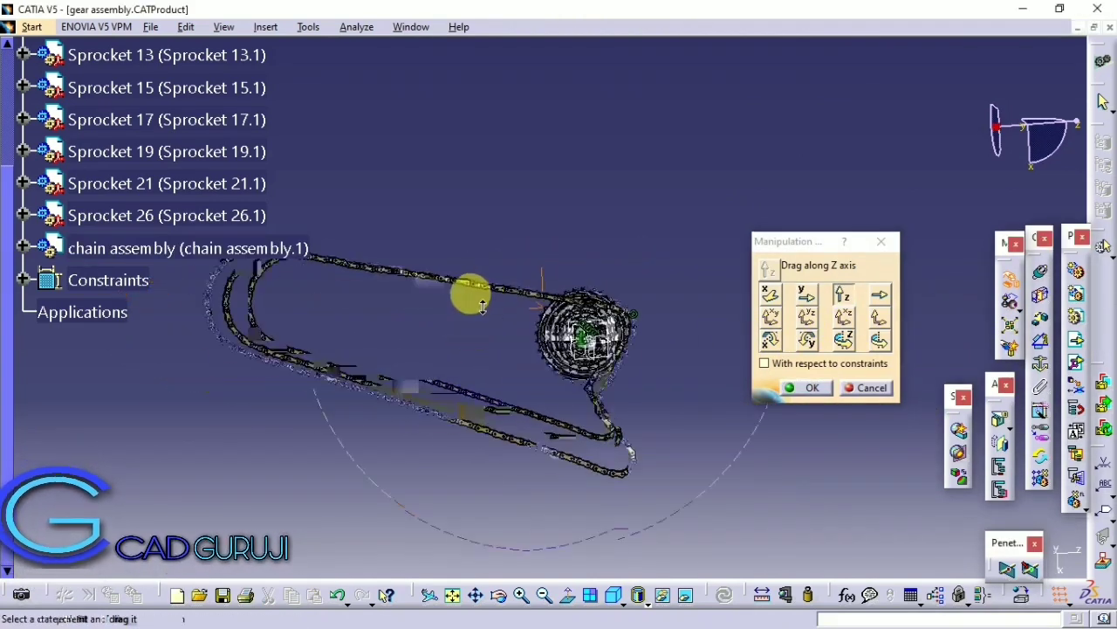
click(818, 349)
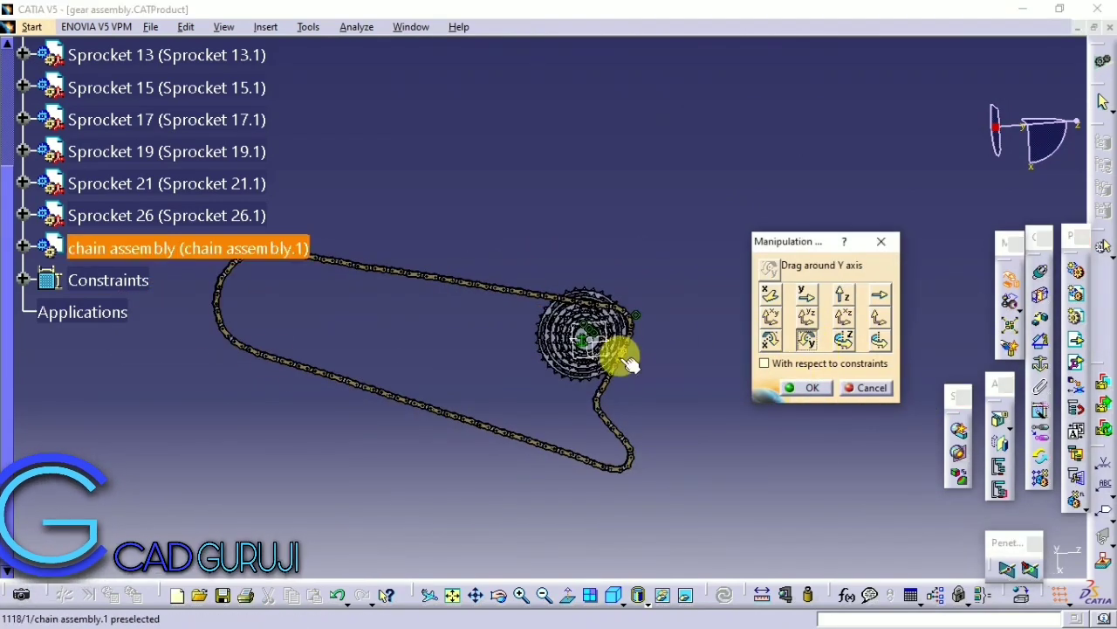
drag(686, 32, 824, 108)
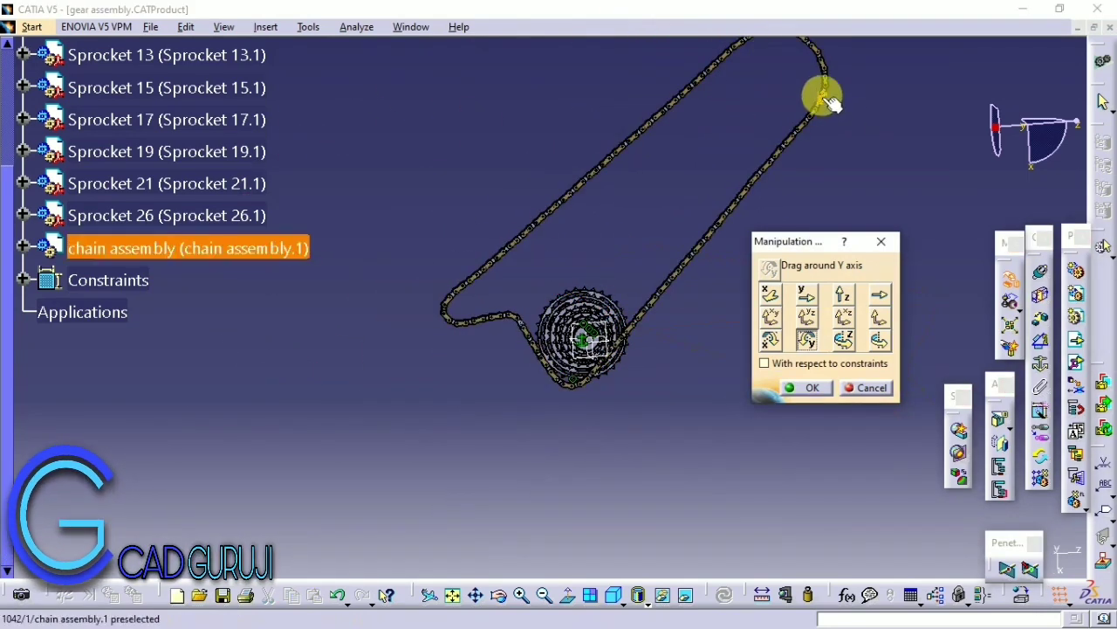
mouse_move(663, 351)
mouse_down()
mouse_move(623, 387)
mouse_move(812, 339)
mouse_up()
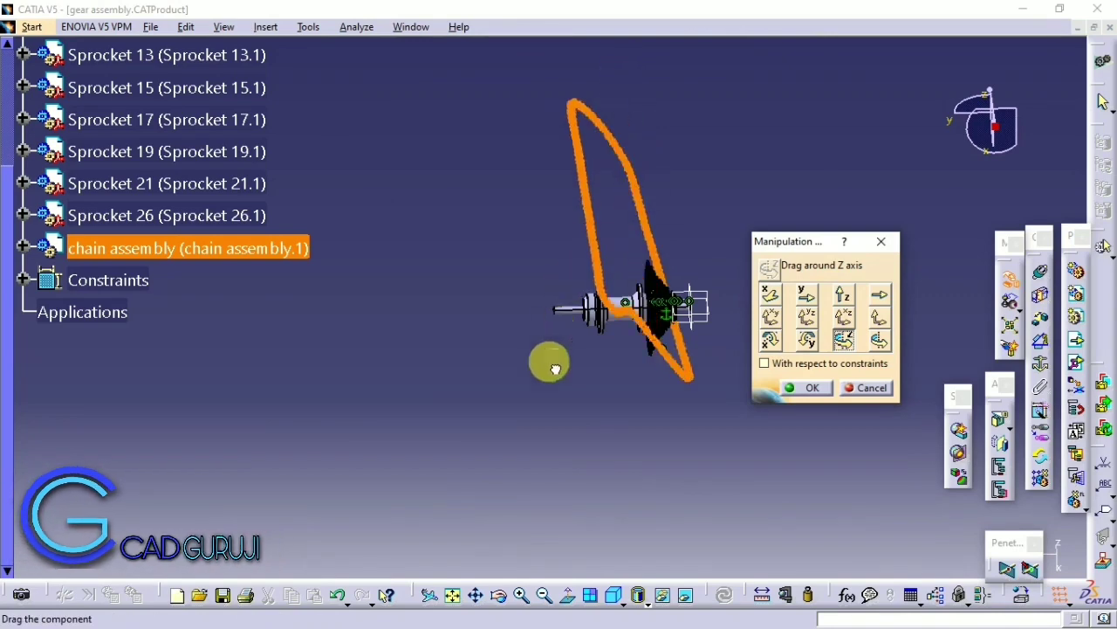
click(810, 387)
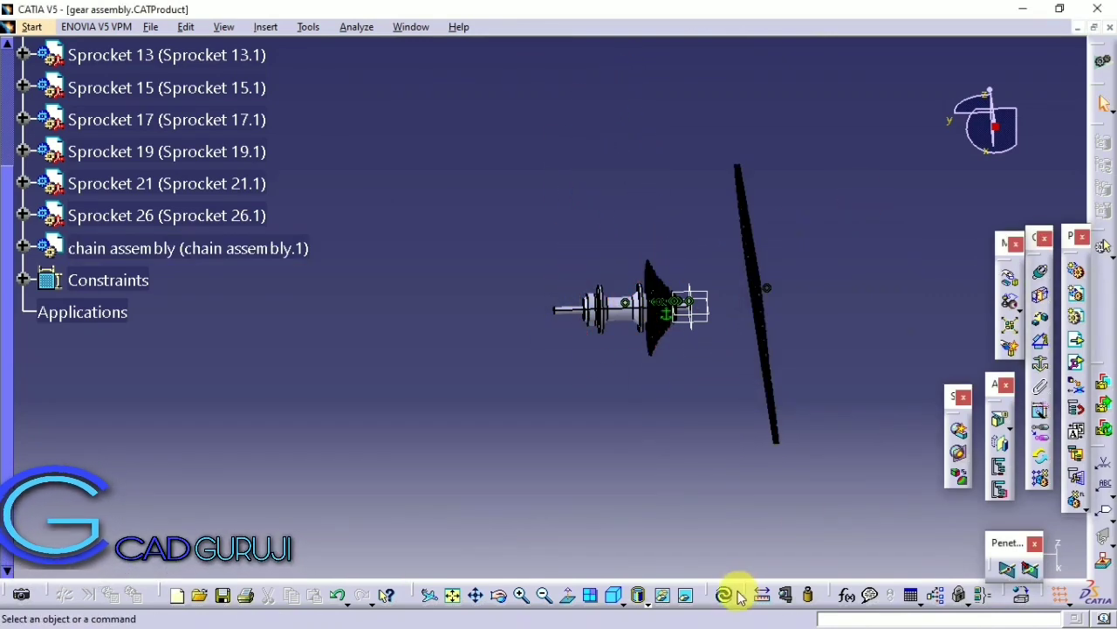
mouse_move(698, 495)
middle_down()
mouse_move(474, 327)
mouse_move(511, 320)
mouse_move(550, 356)
middle_up()
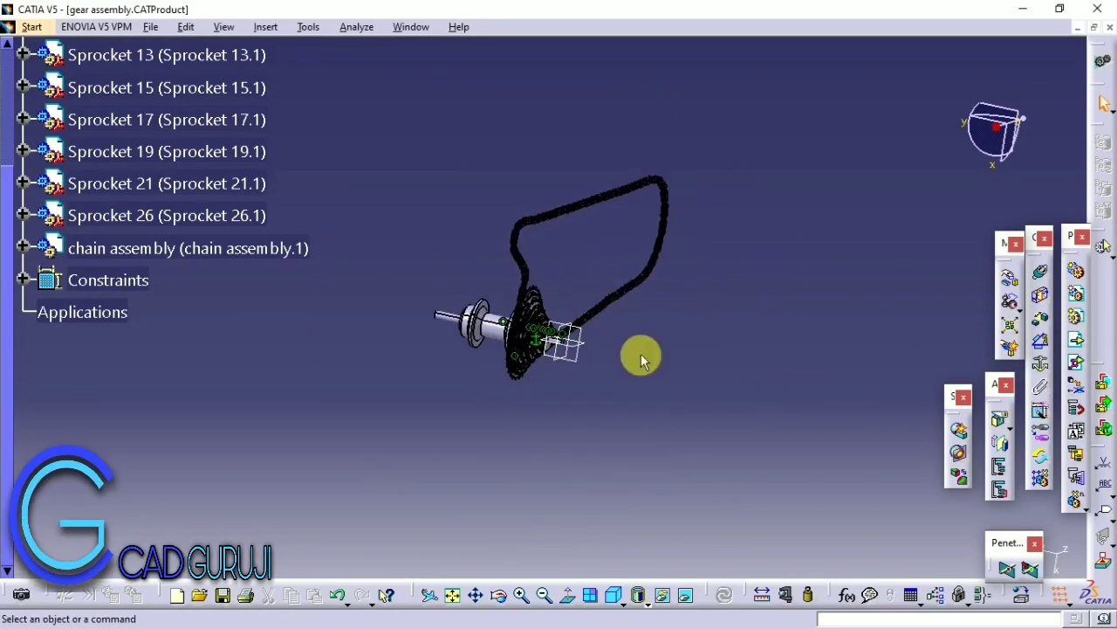
mouse_move(641, 353)
middle_down()
mouse_move(377, 289)
mouse_move(584, 320)
mouse_move(442, 93)
mouse_move(449, 355)
mouse_move(512, 317)
mouse_move(524, 252)
middle_up()
Step: Rotate the chain assembly about the Z axis to align with the cassette
click(1010, 278)
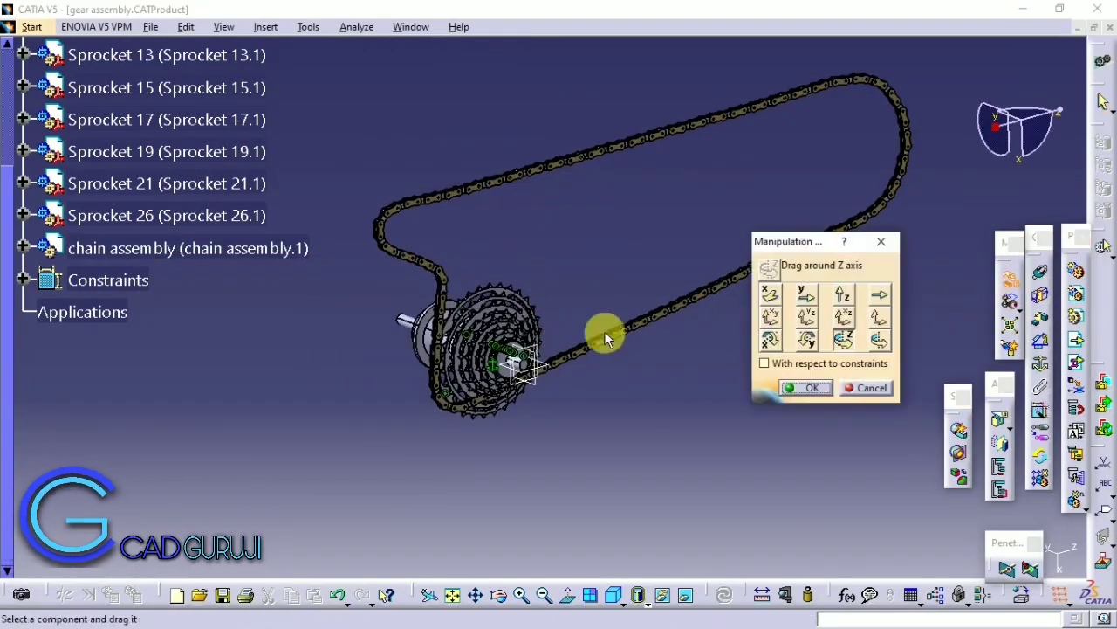
mouse_move(608, 339)
middle_down()
mouse_move(585, 319)
mouse_move(392, 264)
mouse_move(637, 244)
mouse_move(830, 357)
mouse_move(544, 247)
middle_up()
mouse_move(544, 247)
mouse_down()
mouse_move(656, 276)
mouse_move(648, 363)
mouse_up()
Step: Delete the Coincidence.21 constraint from the Constraints list
click(23, 280)
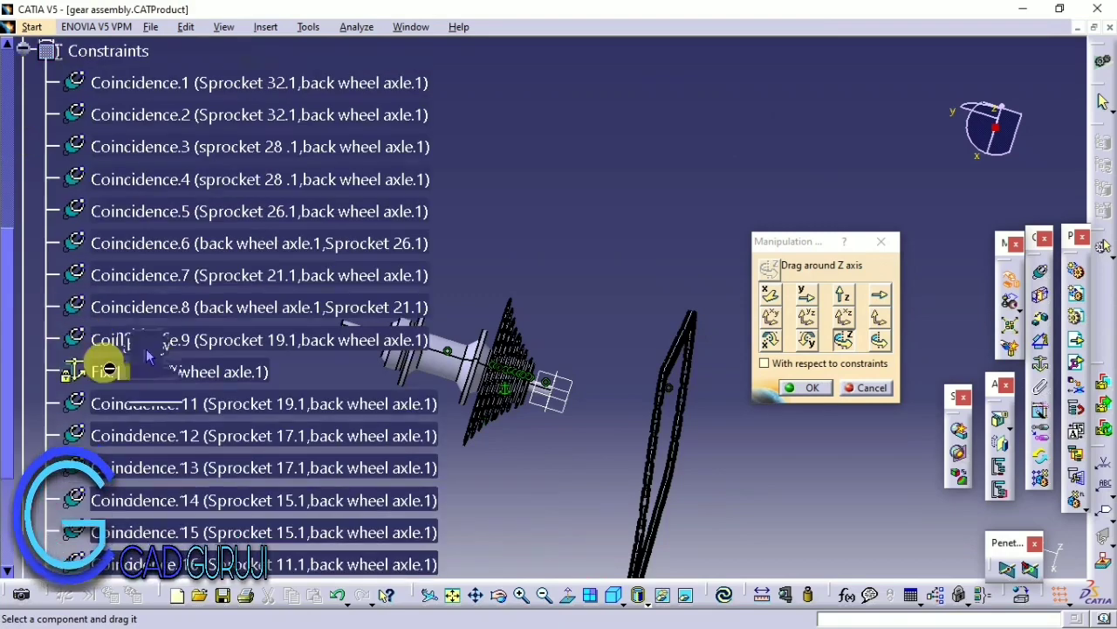
scroll(100, 361, down, 5)
right_click(218, 185)
right_click(181, 148)
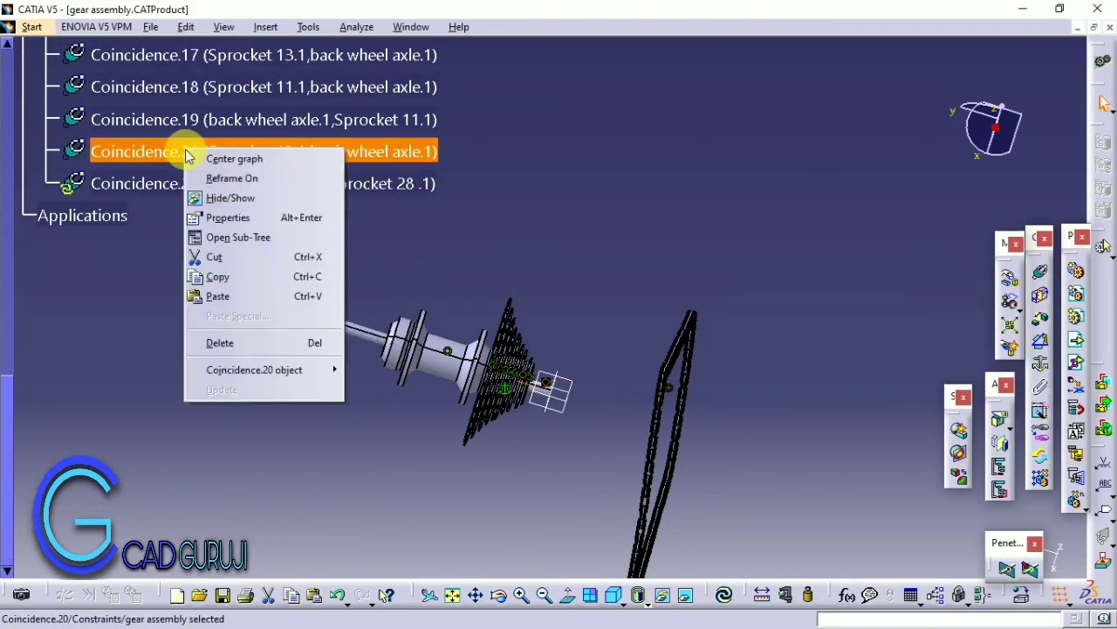
right_click(131, 185)
click(220, 388)
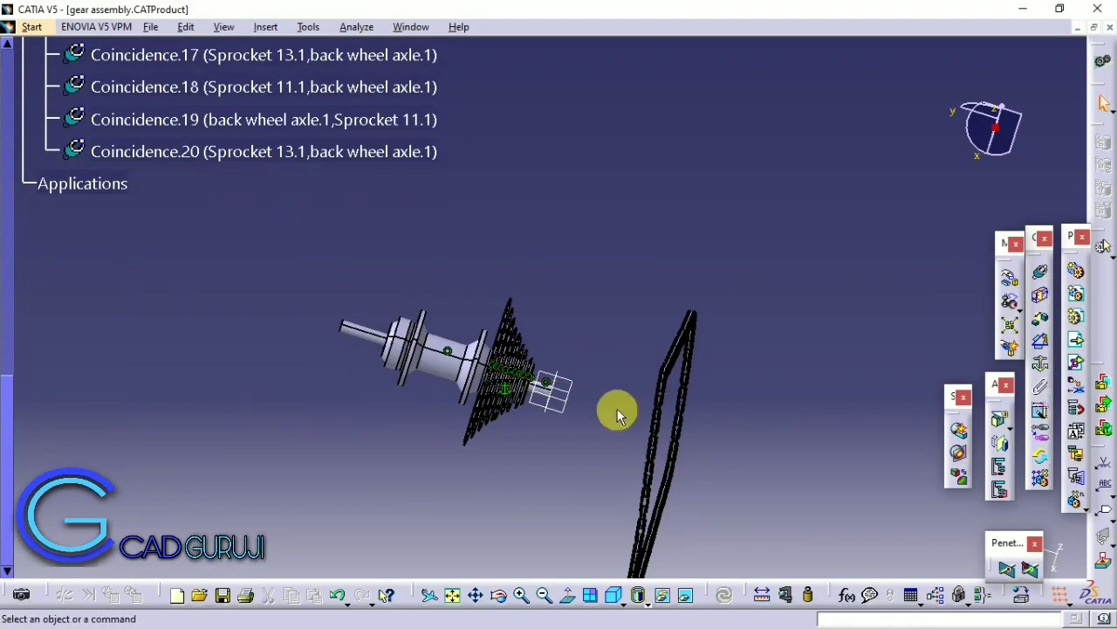
Step: Create Coincidence.22 between a sprocket 28 circle and a chain link
middle_drag(616, 407, 991, 262)
click(1041, 273)
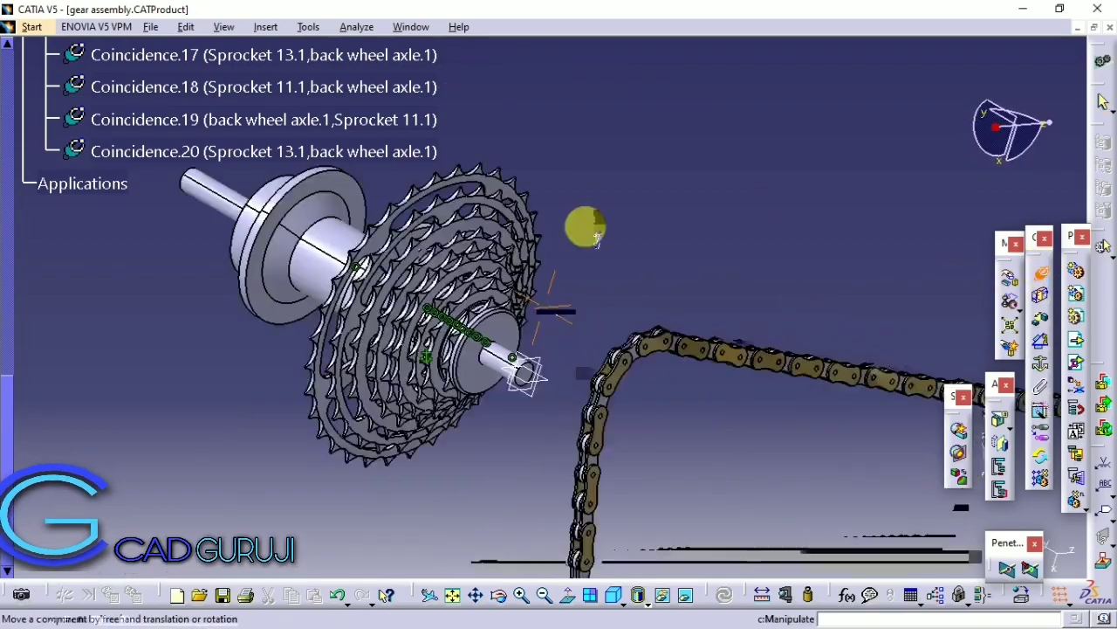
scroll(577, 288, up, 5)
click(461, 419)
scroll(585, 494, down, 5)
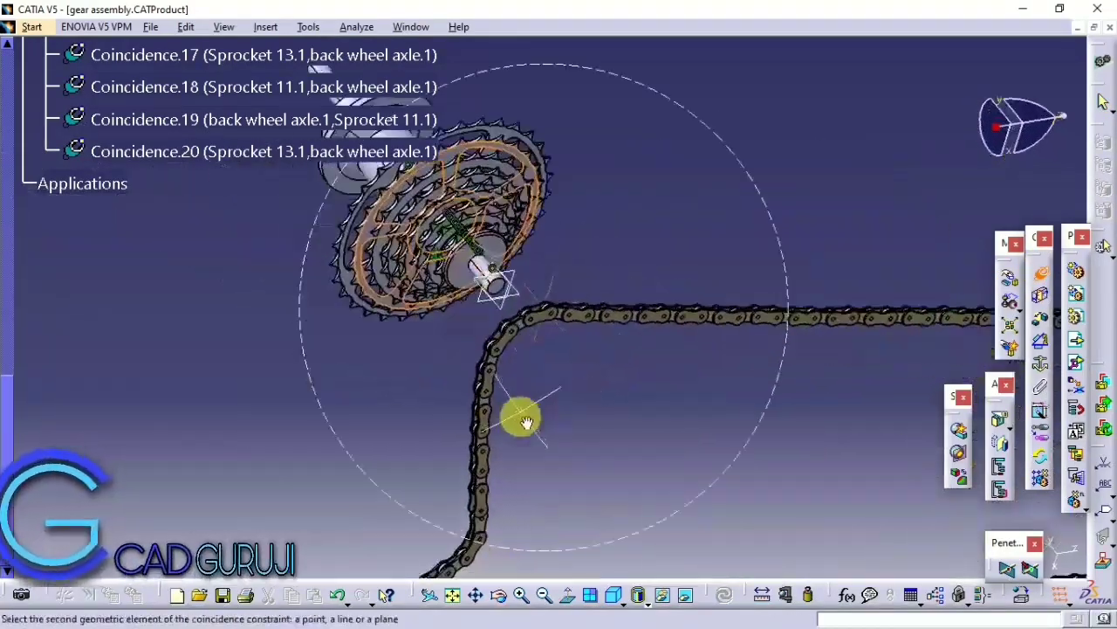
mouse_move(585, 493)
middle_down()
mouse_move(392, 399)
mouse_move(585, 417)
mouse_move(861, 294)
middle_up()
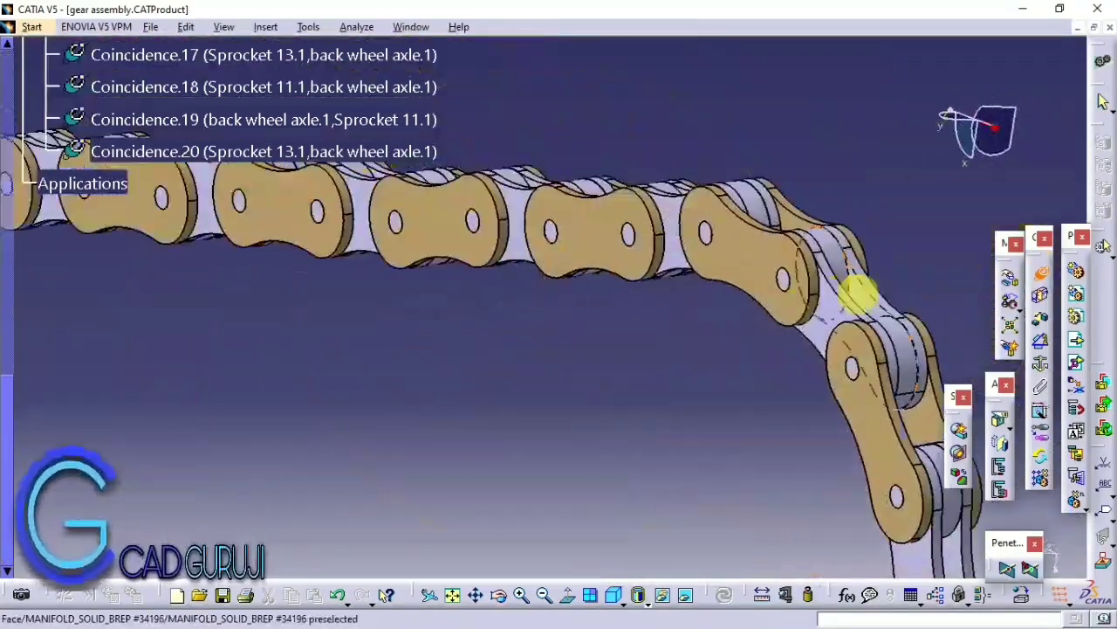
click(861, 294)
click(770, 495)
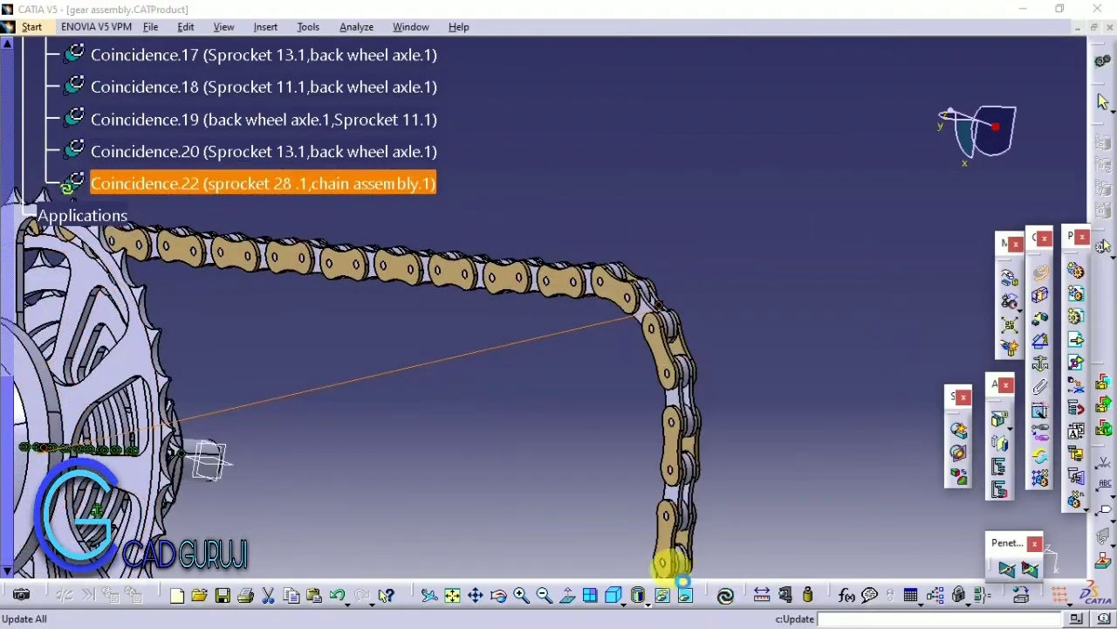
mouse_move(673, 568)
middle_down()
mouse_move(511, 562)
mouse_move(190, 391)
middle_up()
mouse_move(820, 385)
middle_down()
mouse_move(751, 506)
mouse_move(419, 279)
mouse_move(399, 242)
mouse_move(556, 382)
mouse_move(529, 351)
middle_up()
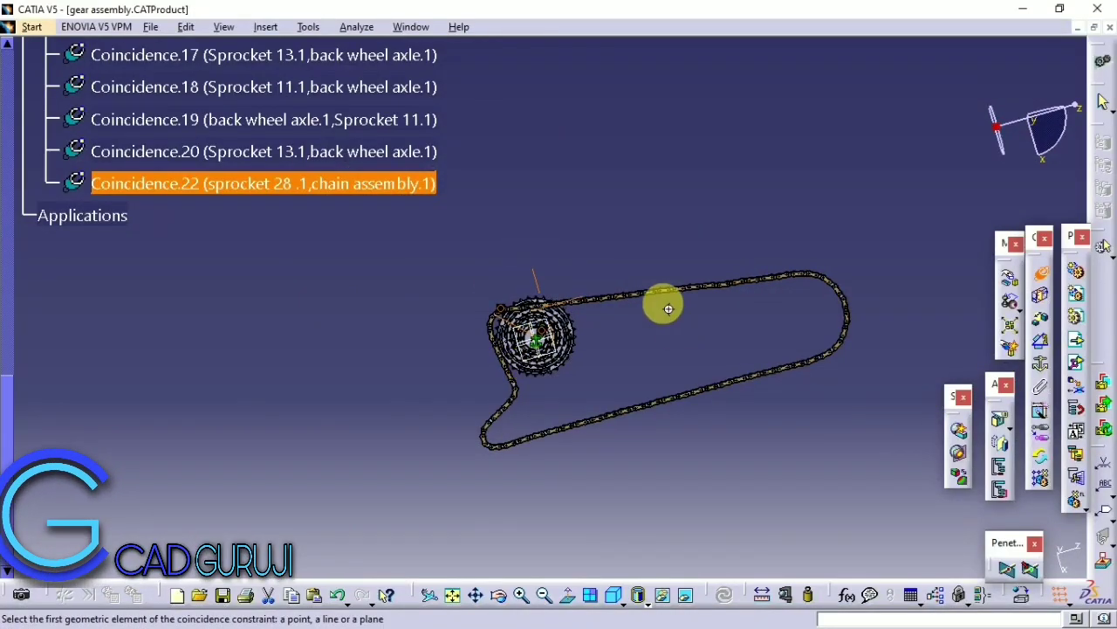
mouse_move(667, 309)
middle_down()
mouse_move(601, 137)
mouse_move(533, 311)
mouse_move(623, 366)
mouse_move(557, 345)
mouse_move(719, 337)
mouse_move(571, 452)
mouse_move(479, 374)
middle_up()
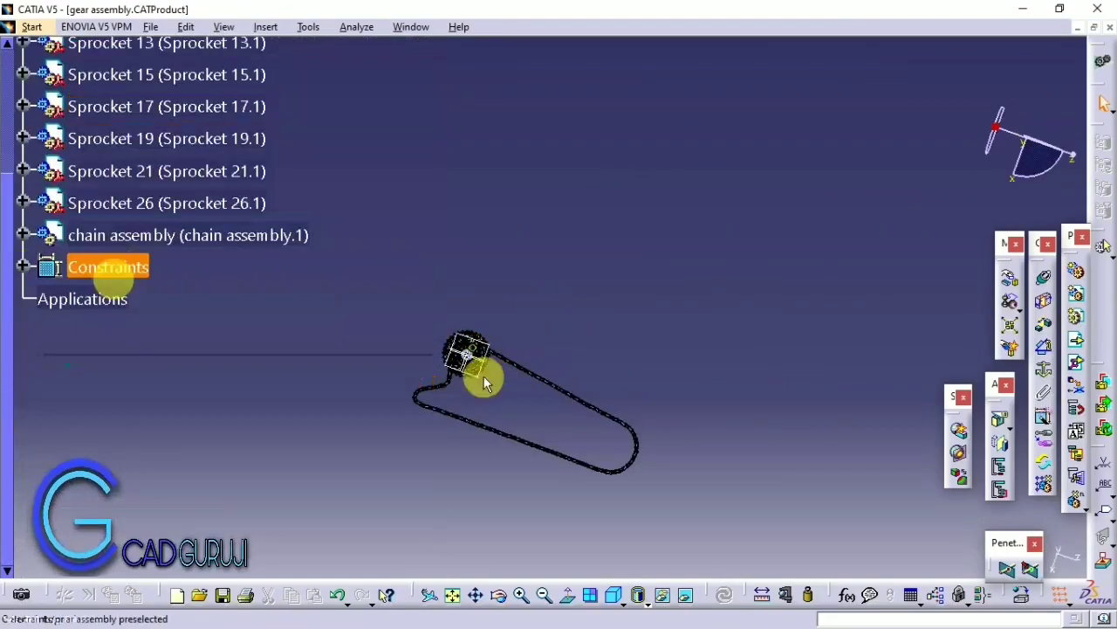
Step: Add another coincidence constraint on a chain element
click(1043, 277)
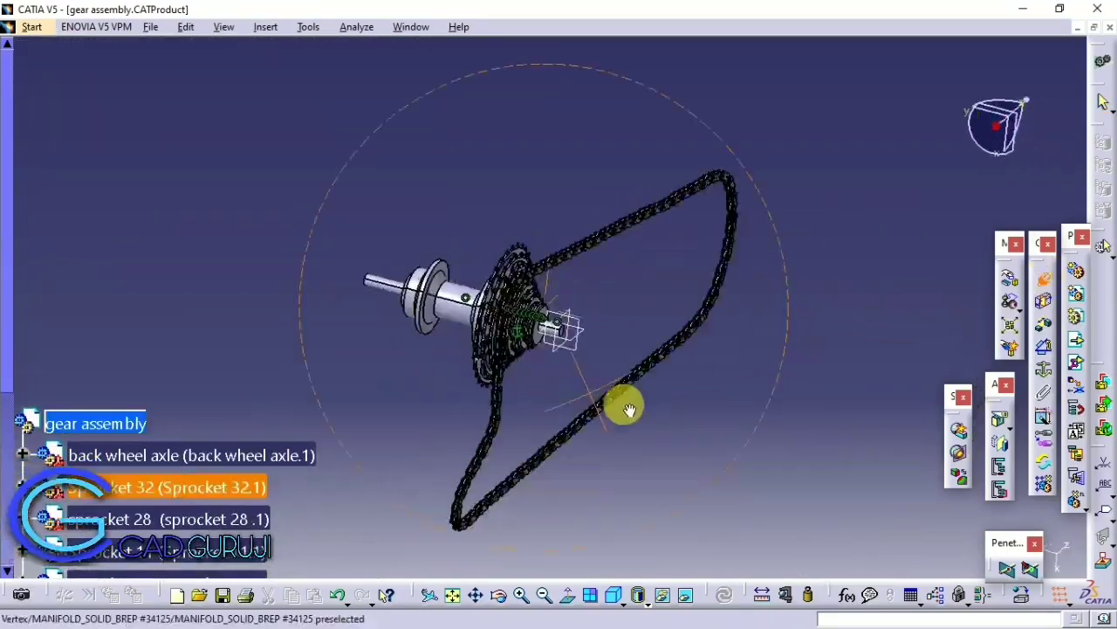
mouse_move(619, 404)
middle_down()
mouse_move(578, 332)
mouse_move(591, 241)
mouse_move(536, 292)
mouse_move(531, 249)
mouse_move(553, 369)
mouse_move(474, 194)
mouse_move(543, 175)
mouse_move(532, 399)
mouse_move(591, 456)
mouse_move(414, 357)
mouse_move(448, 371)
mouse_move(477, 320)
mouse_move(617, 506)
middle_up()
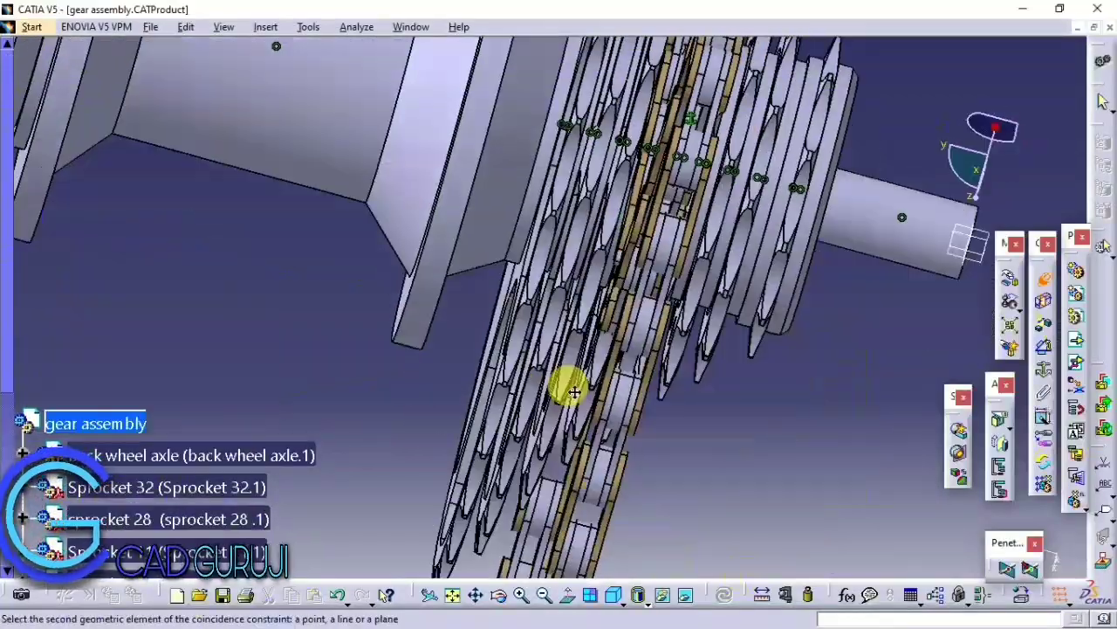
middle_drag(573, 392, 611, 287)
click(591, 417)
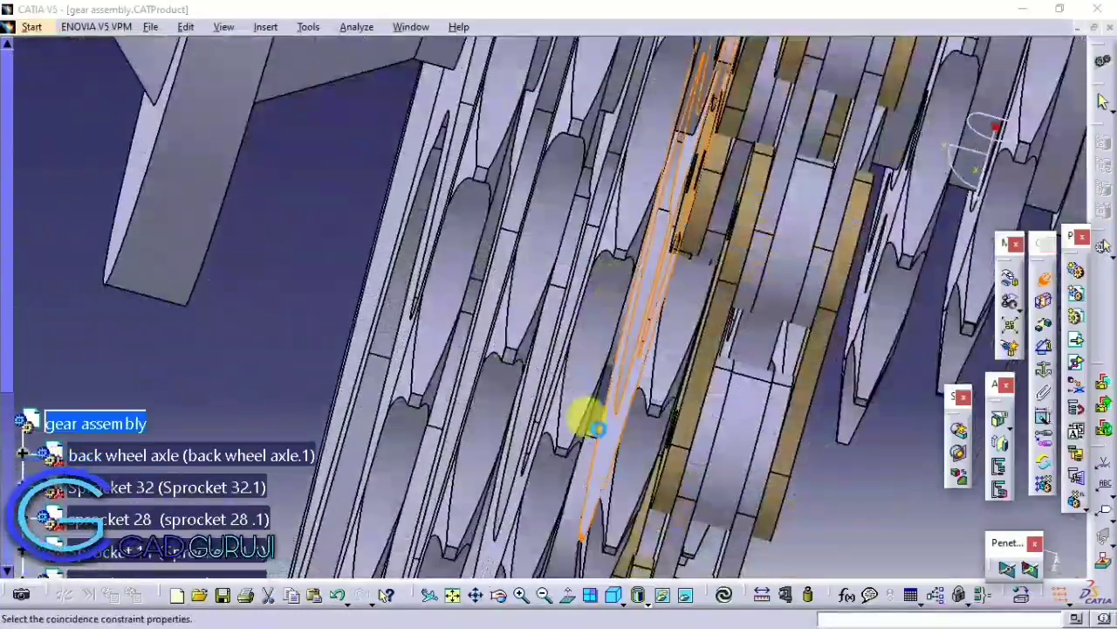
click(769, 489)
mouse_move(663, 528)
middle_down()
mouse_move(419, 419)
mouse_move(414, 381)
mouse_move(582, 319)
mouse_move(553, 524)
mouse_move(509, 417)
mouse_move(698, 365)
middle_up()
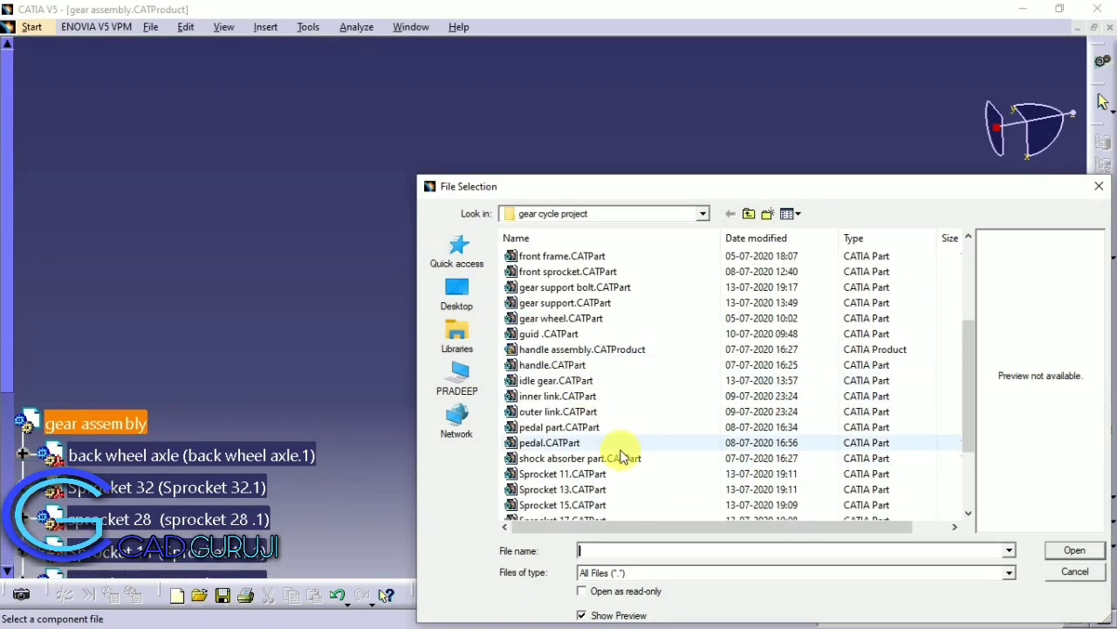
Step: Insert pedal.CATPart and bring up free manipulation for it
click(594, 427)
click(530, 443)
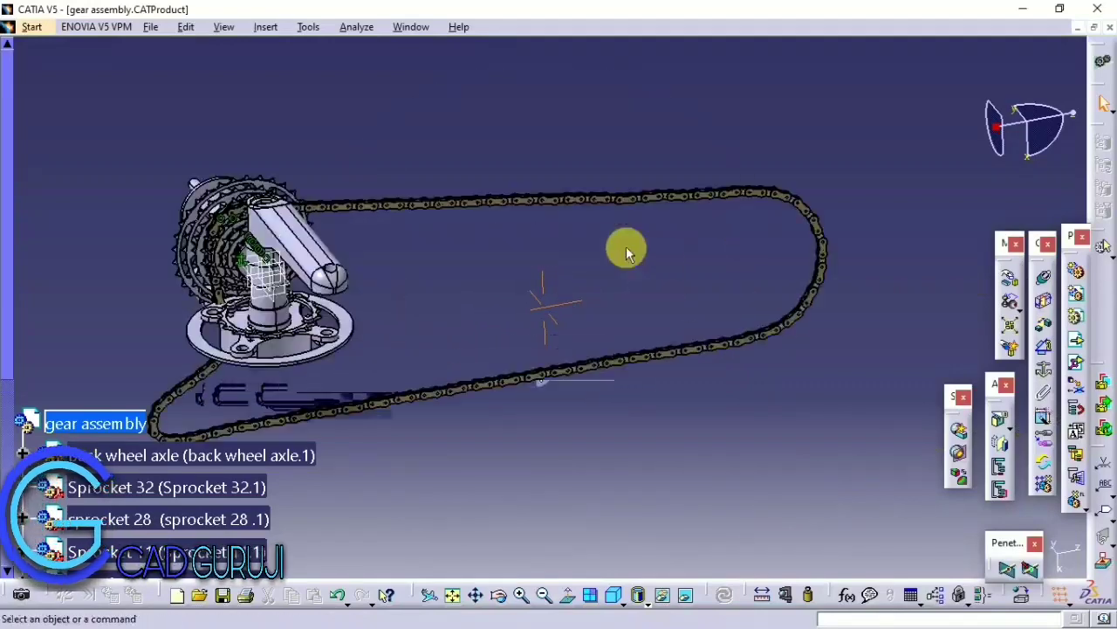
click(1010, 279)
Step: Move the pedal crank along Z and rotate it about the Y axis
click(842, 294)
mouse_move(576, 349)
mouse_down()
mouse_move(730, 312)
mouse_move(611, 337)
mouse_move(587, 374)
mouse_up()
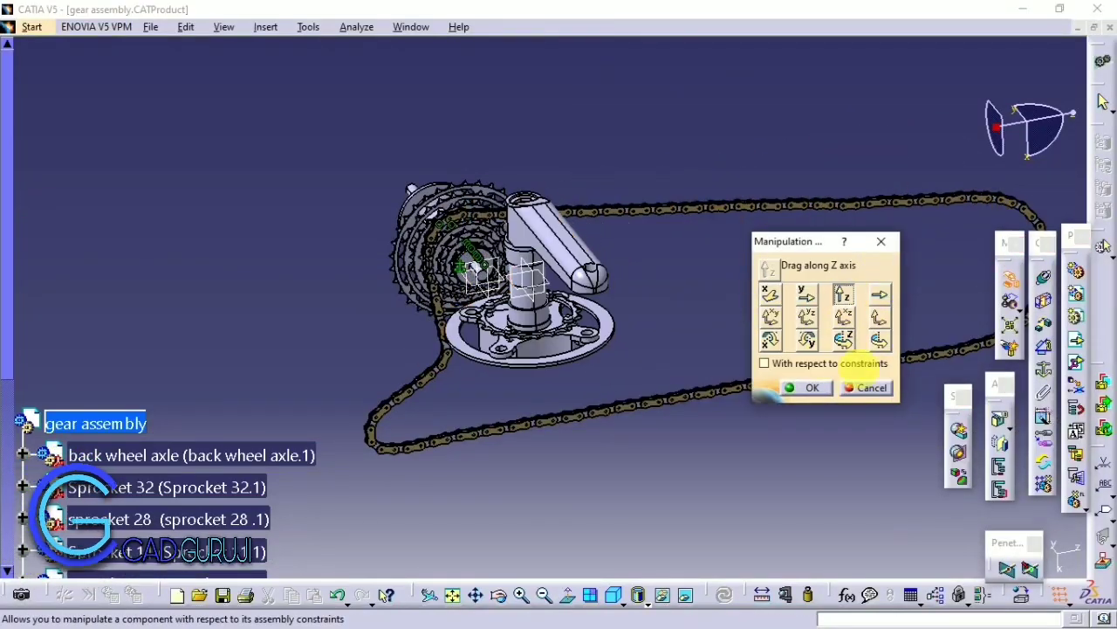
drag(494, 322, 611, 312)
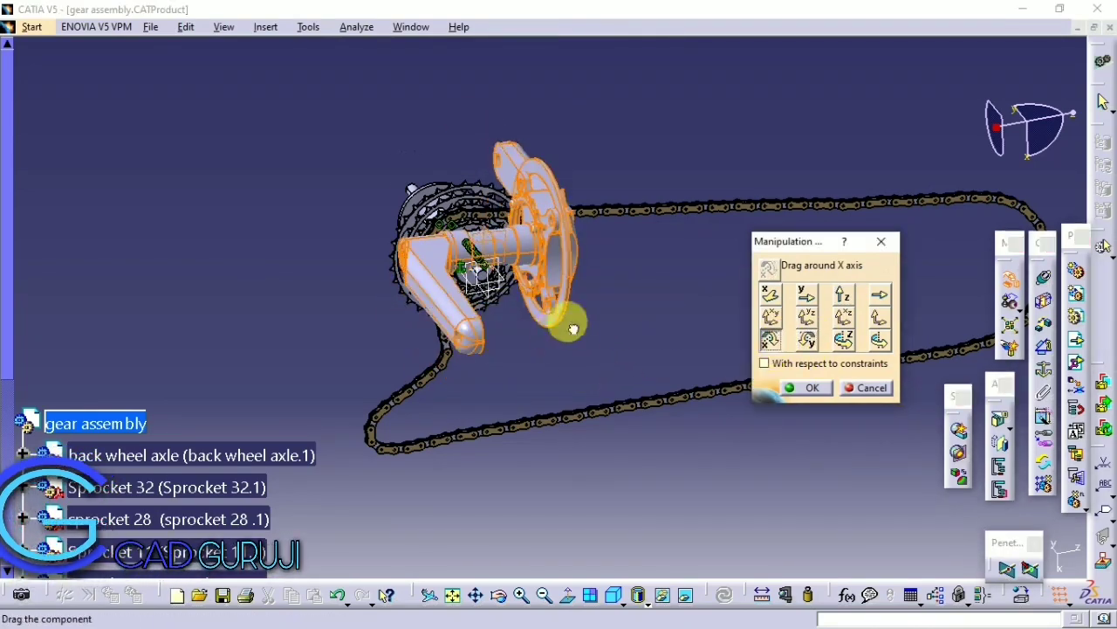
mouse_move(574, 329)
middle_down()
mouse_move(631, 250)
mouse_move(317, 315)
mouse_move(494, 317)
mouse_move(478, 318)
mouse_move(673, 399)
middle_up()
click(812, 387)
middle_drag(812, 387, 732, 338)
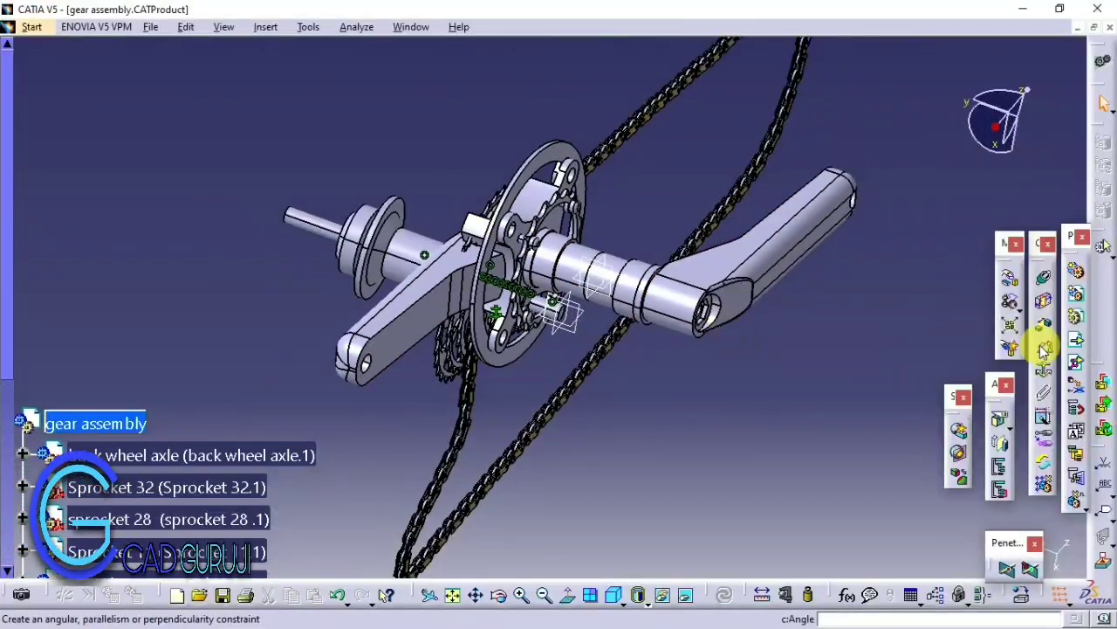
Step: Create Angle.24 between a back wheel axle plane and a pedal plane
middle_drag(776, 390, 582, 362)
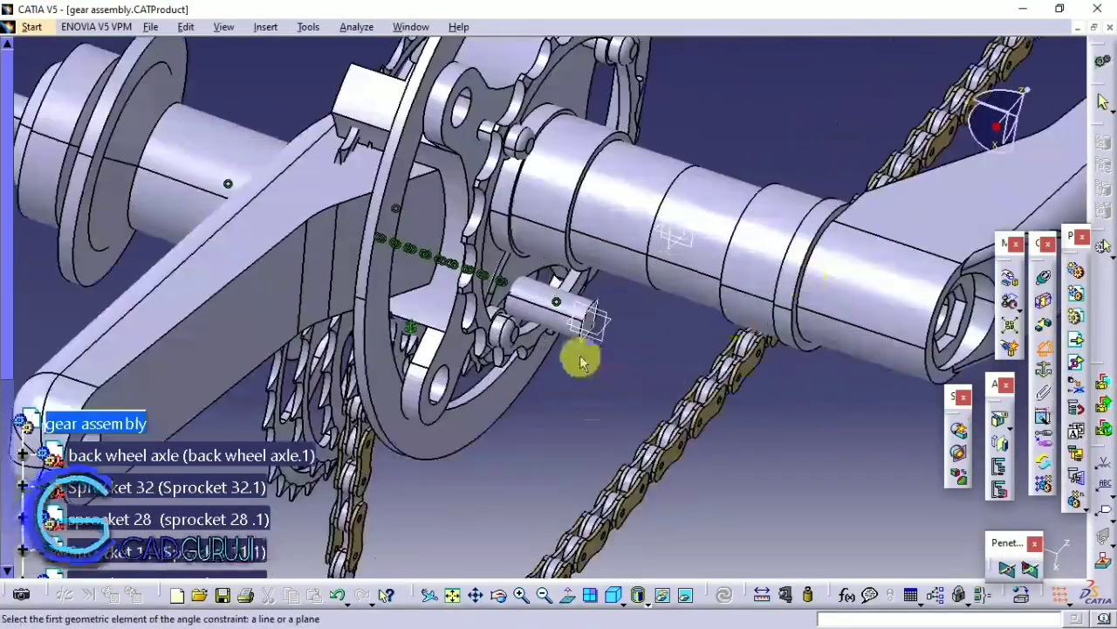
click(729, 443)
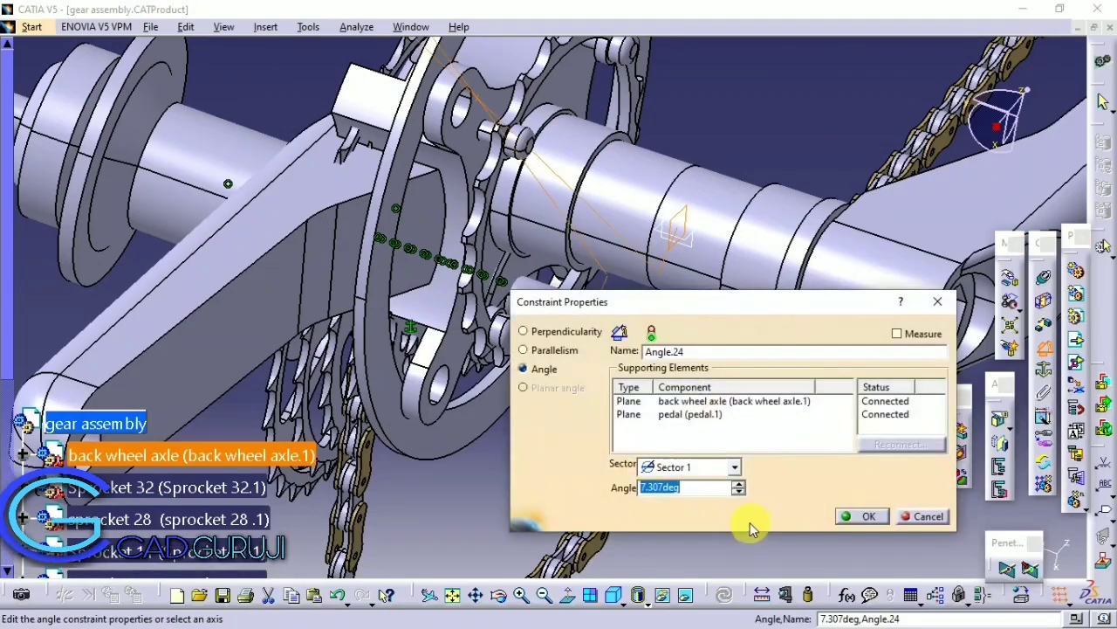
click(862, 516)
mouse_move(724, 586)
middle_down()
mouse_move(537, 432)
mouse_move(574, 452)
middle_up()
Step: Edit the angle constraint's value and apply it
scroll(592, 349, up, 5)
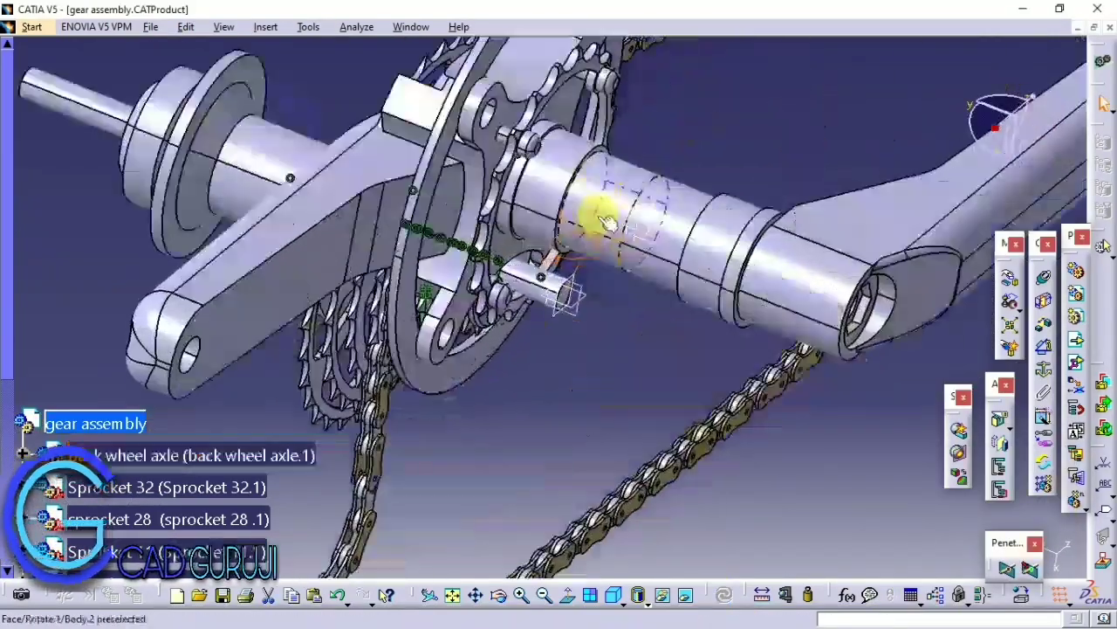
double_click(605, 255)
key(Return)
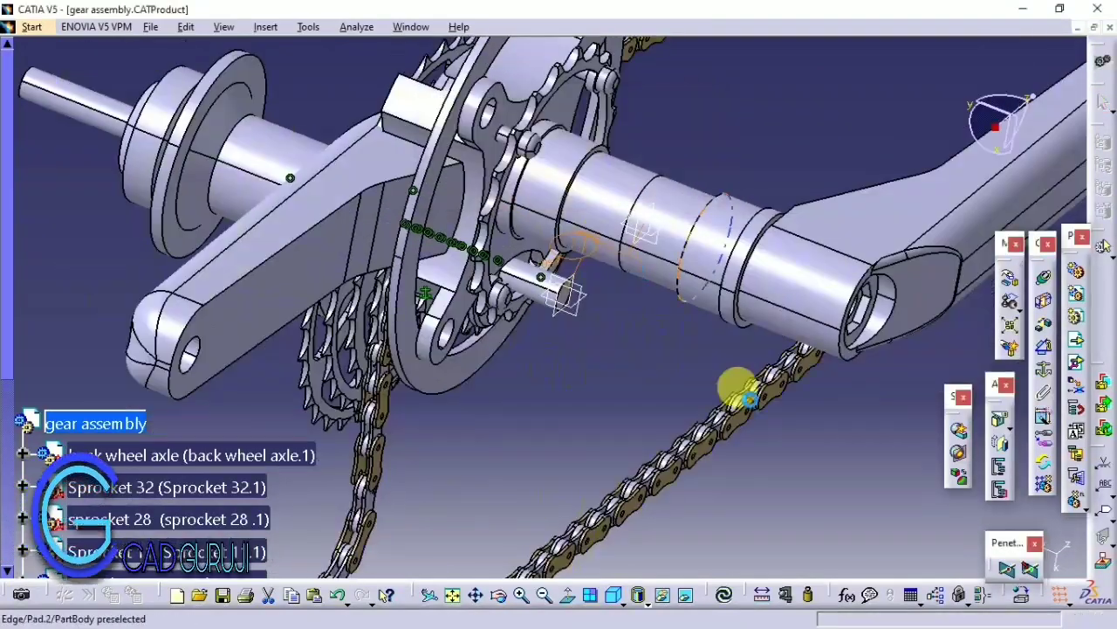
Step: Drag the pedal crank along Z and to the right toward the chain, then accept the position
mouse_move(707, 602)
middle_down()
mouse_move(544, 311)
mouse_move(437, 337)
mouse_move(551, 356)
middle_up()
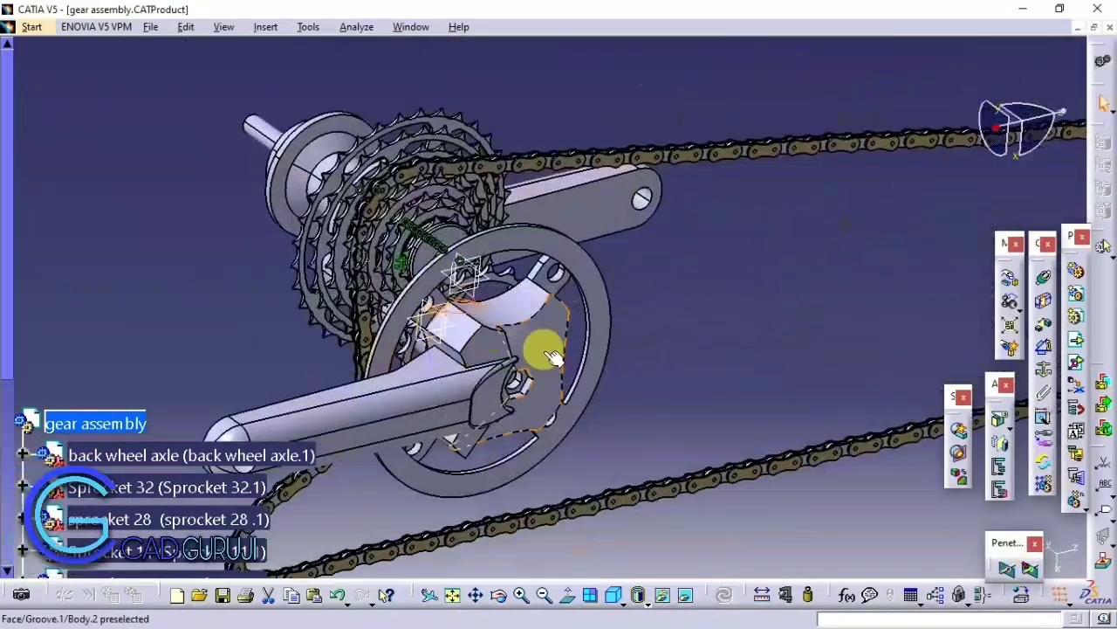
click(1010, 281)
drag(661, 424, 848, 242)
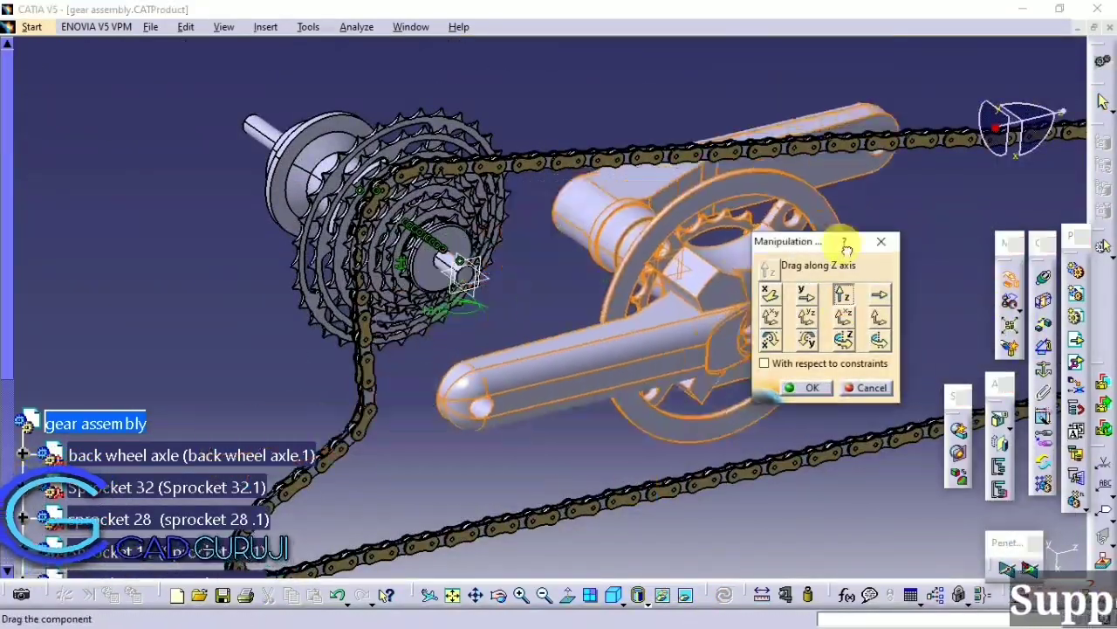
mouse_move(848, 241)
middle_down()
mouse_move(533, 245)
mouse_move(653, 366)
middle_up()
drag(653, 367, 912, 393)
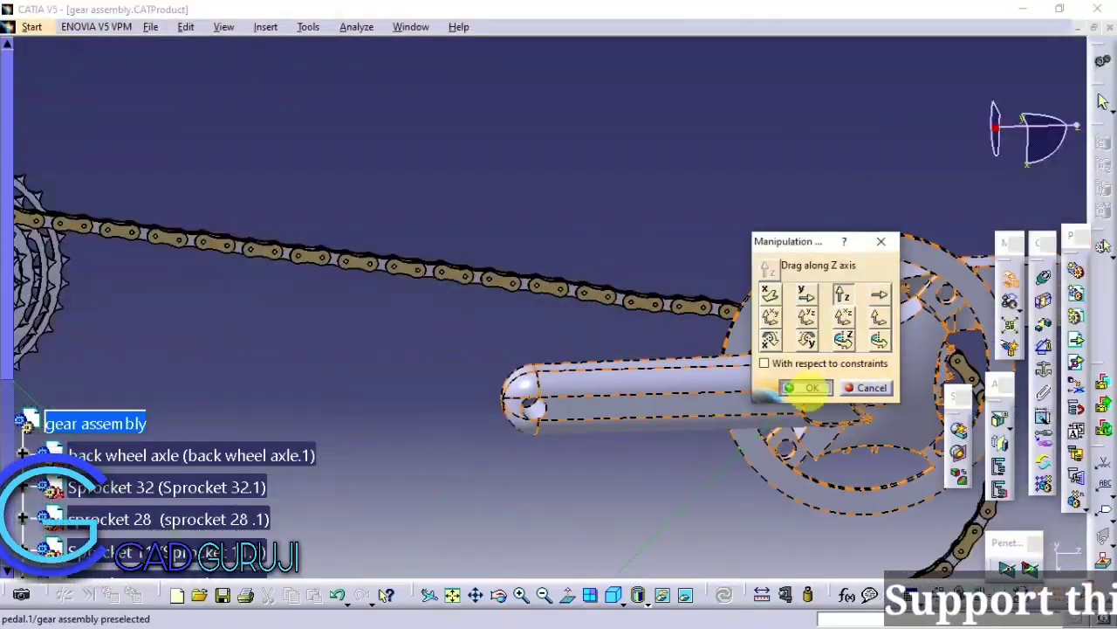
click(806, 389)
mouse_move(806, 388)
middle_down()
mouse_move(619, 404)
mouse_move(599, 375)
middle_up()
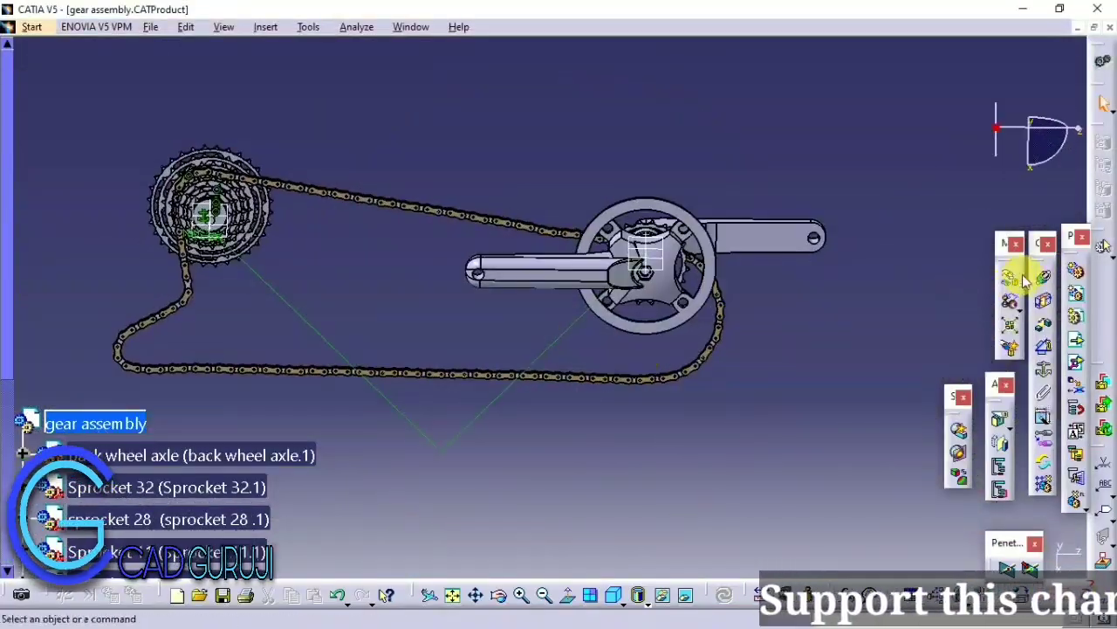
Step: Fine-tune the crank with Y-only and then Z-only moves so the chainring meets the chain
click(1023, 277)
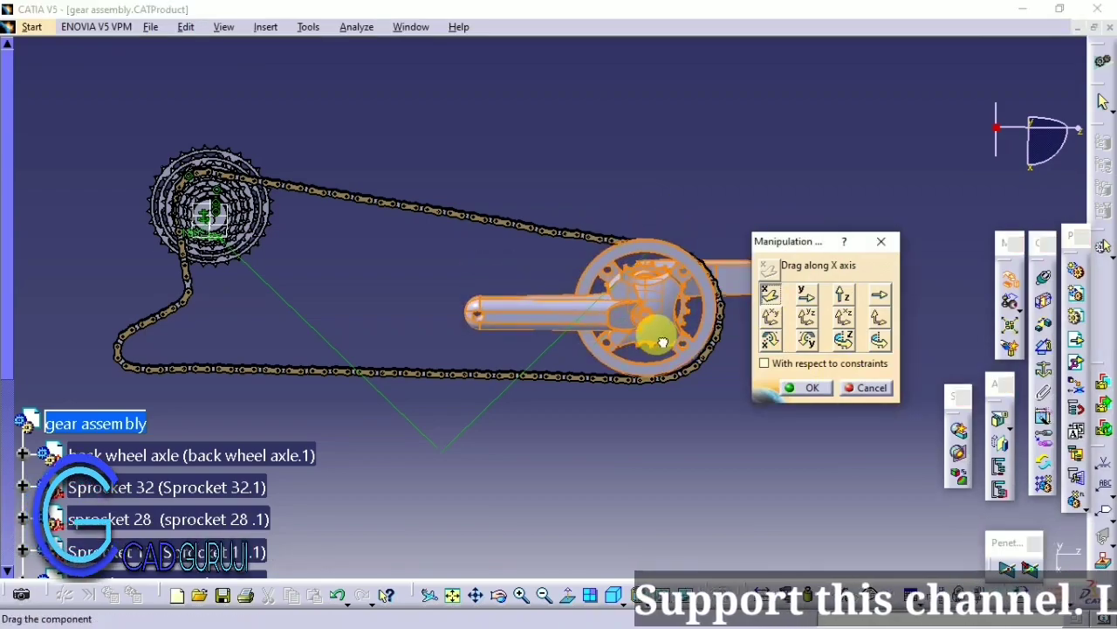
click(806, 294)
drag(668, 316, 675, 324)
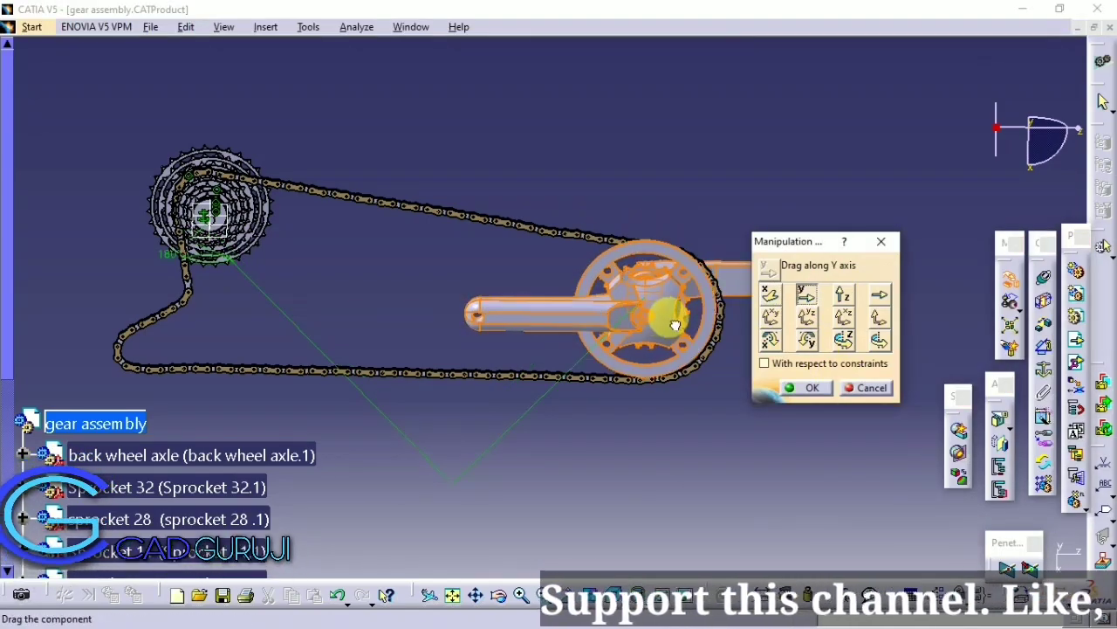
middle_drag(688, 308, 716, 262)
click(842, 295)
drag(511, 424, 490, 401)
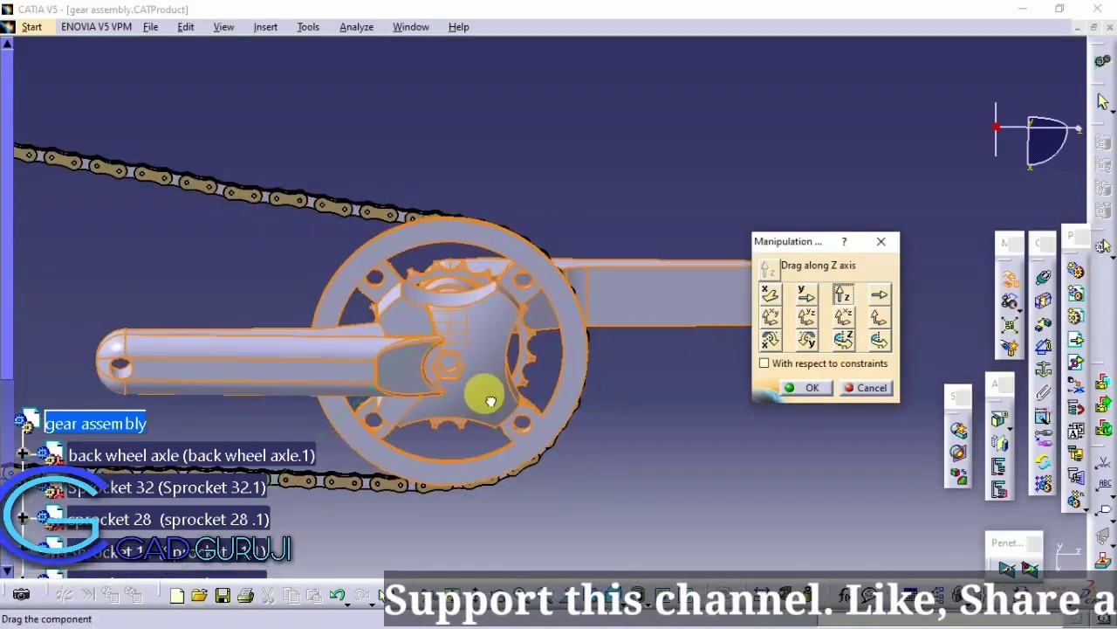
mouse_move(596, 320)
middle_down()
mouse_move(394, 382)
mouse_move(539, 364)
mouse_move(654, 399)
middle_up()
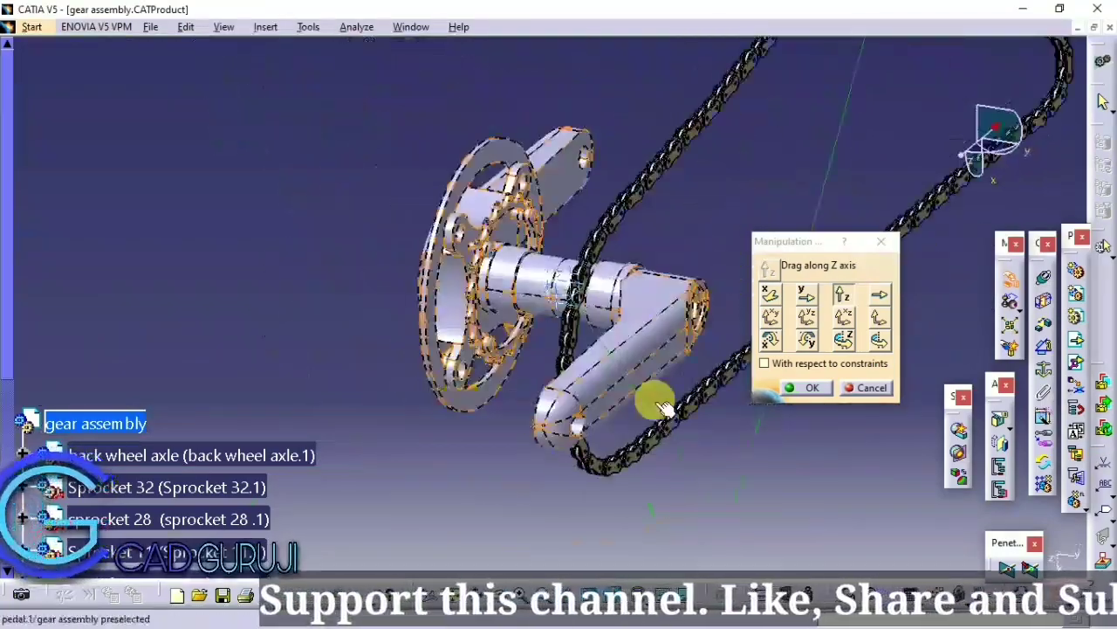
Step: Insert front sprocket.CATPart into the gear assembly as an existing component
click(206, 428)
click(1076, 340)
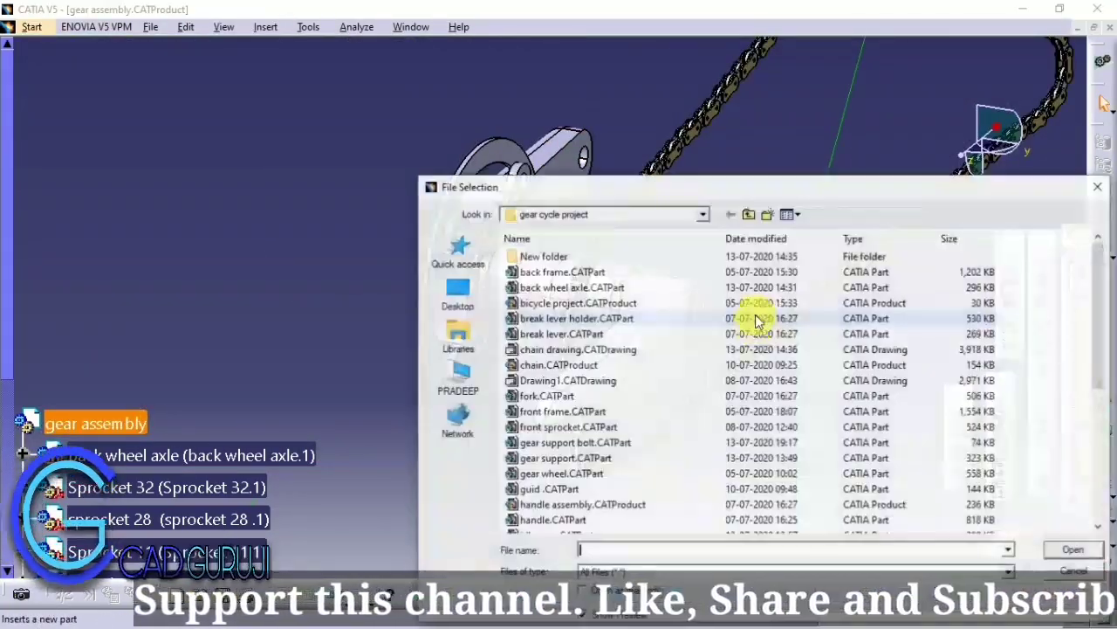
text(s)
click(559, 333)
scroll(591, 288, down, 2)
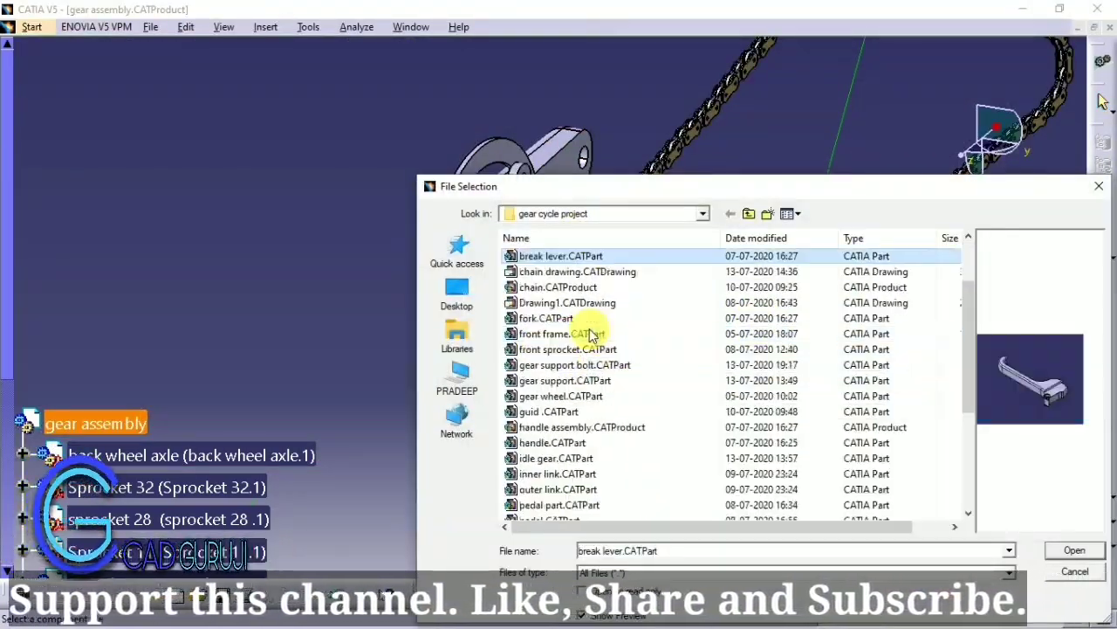
scroll(599, 333, down, 3)
scroll(558, 354, up, 3)
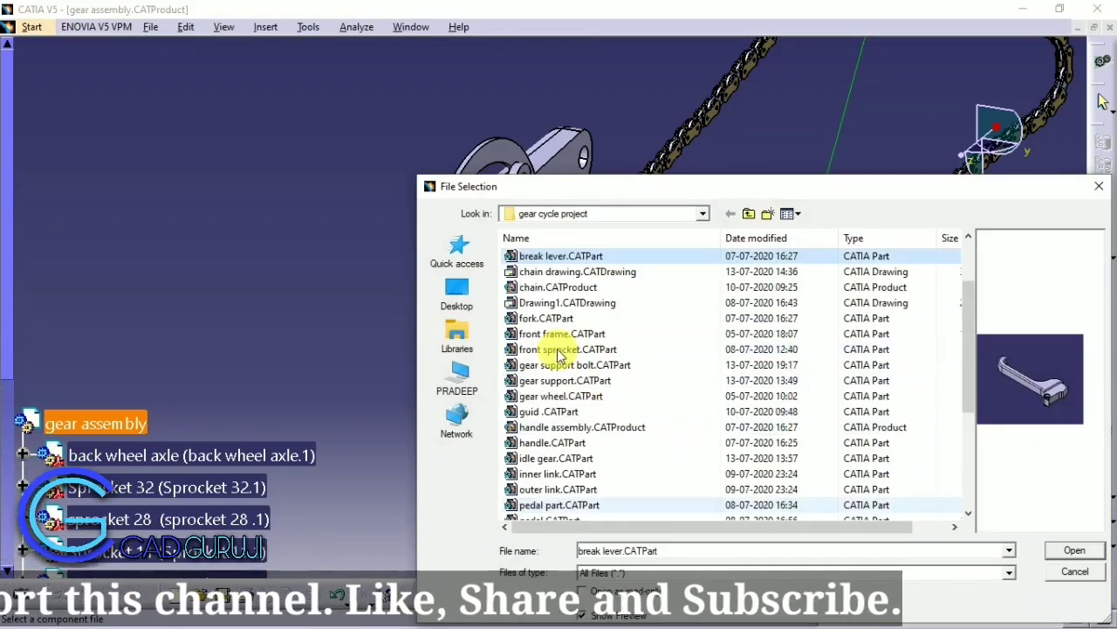
scroll(553, 305, up, 2)
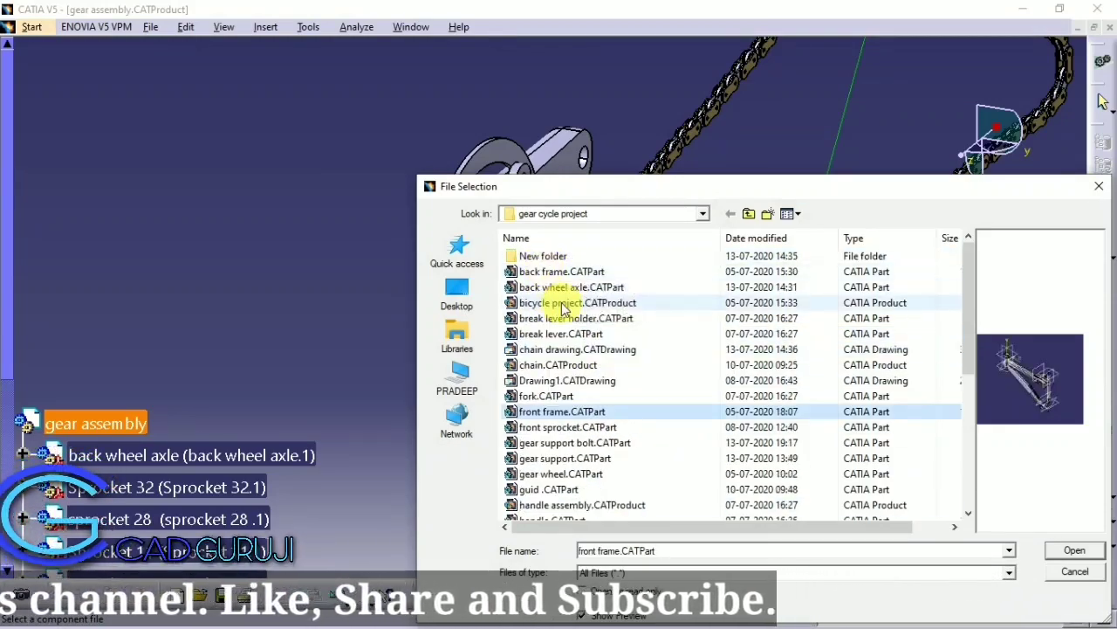
click(567, 426)
click(1070, 551)
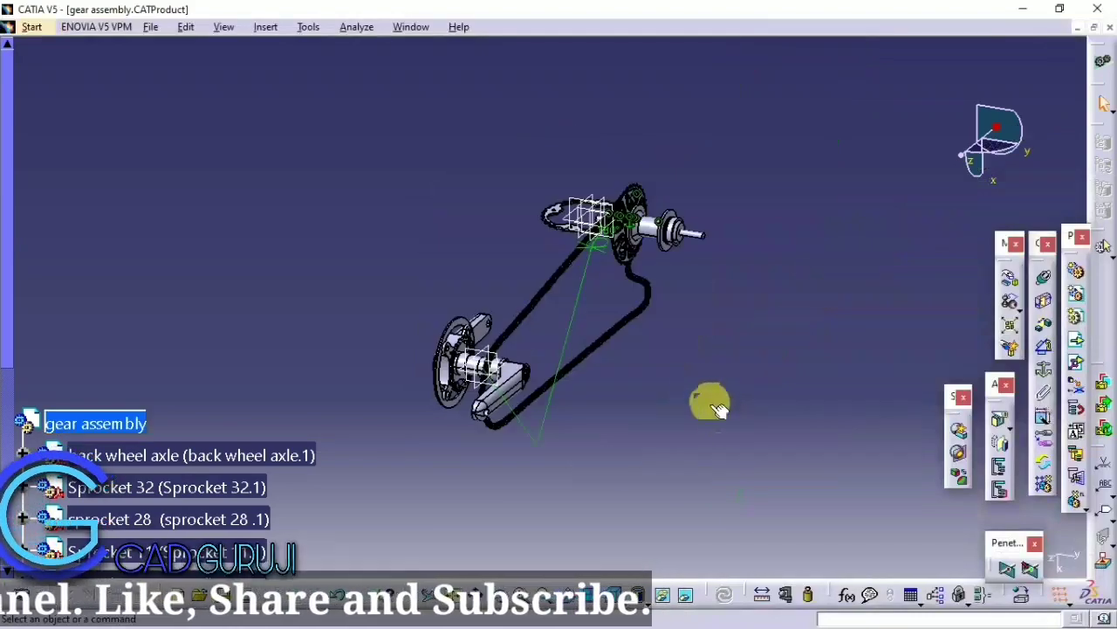
Step: Update the assembly and begin a coincidence constraint on the crank axle
mouse_move(699, 369)
middle_down()
mouse_move(610, 332)
mouse_move(568, 250)
mouse_move(472, 516)
mouse_move(545, 262)
middle_up()
scroll(610, 331, up, 2)
scroll(608, 332, up, 3)
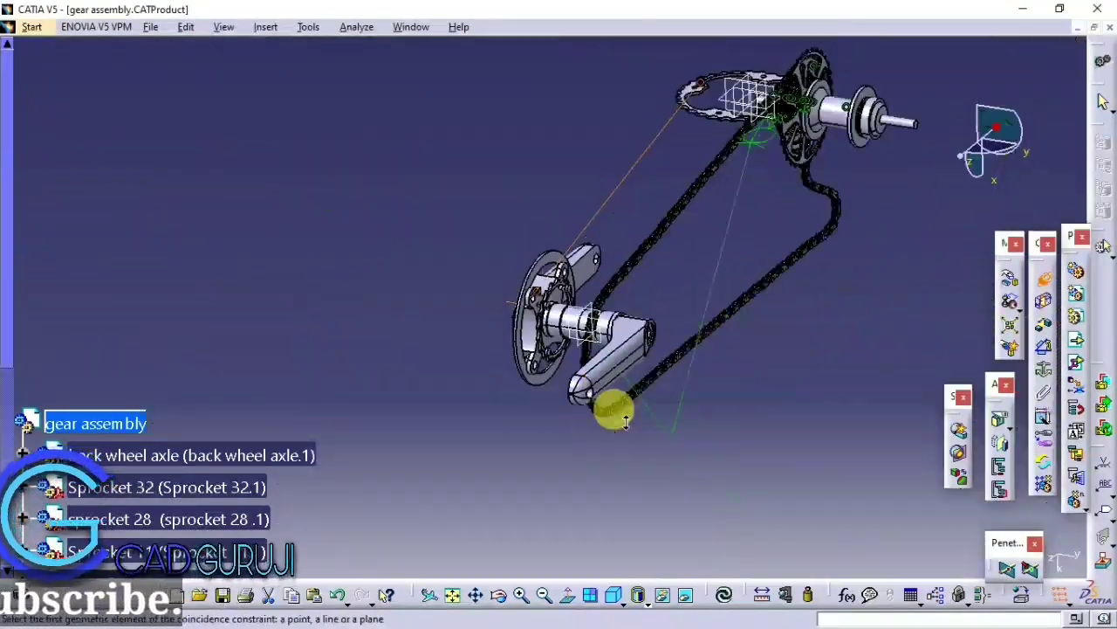
click(724, 595)
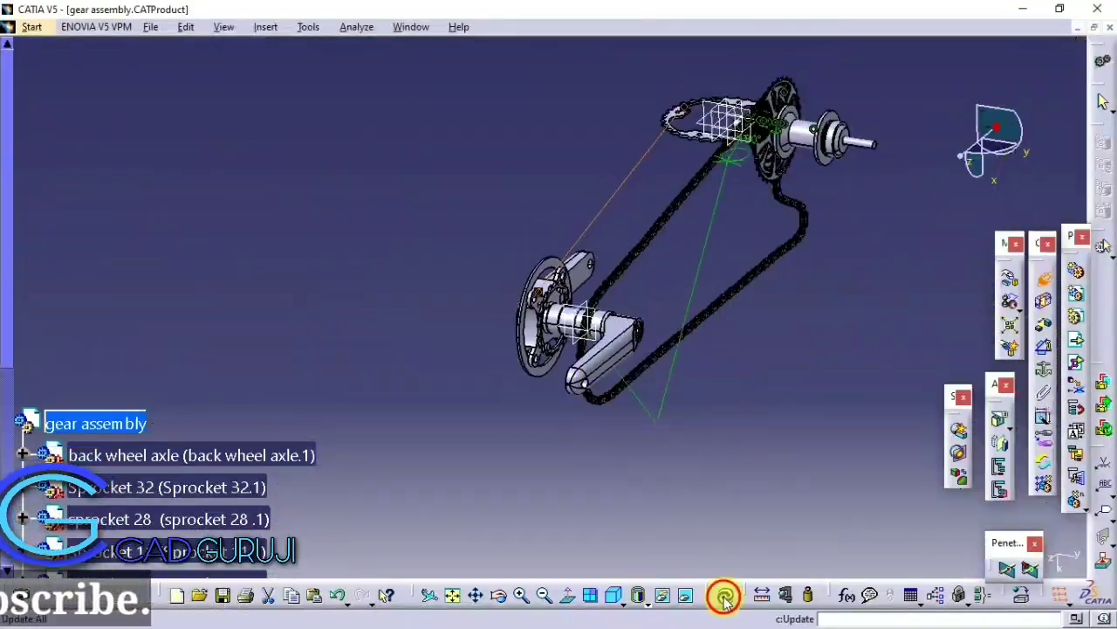
mouse_move(669, 554)
middle_down()
mouse_move(507, 347)
mouse_move(545, 269)
mouse_move(449, 302)
mouse_move(492, 342)
mouse_move(519, 287)
mouse_move(467, 445)
middle_up()
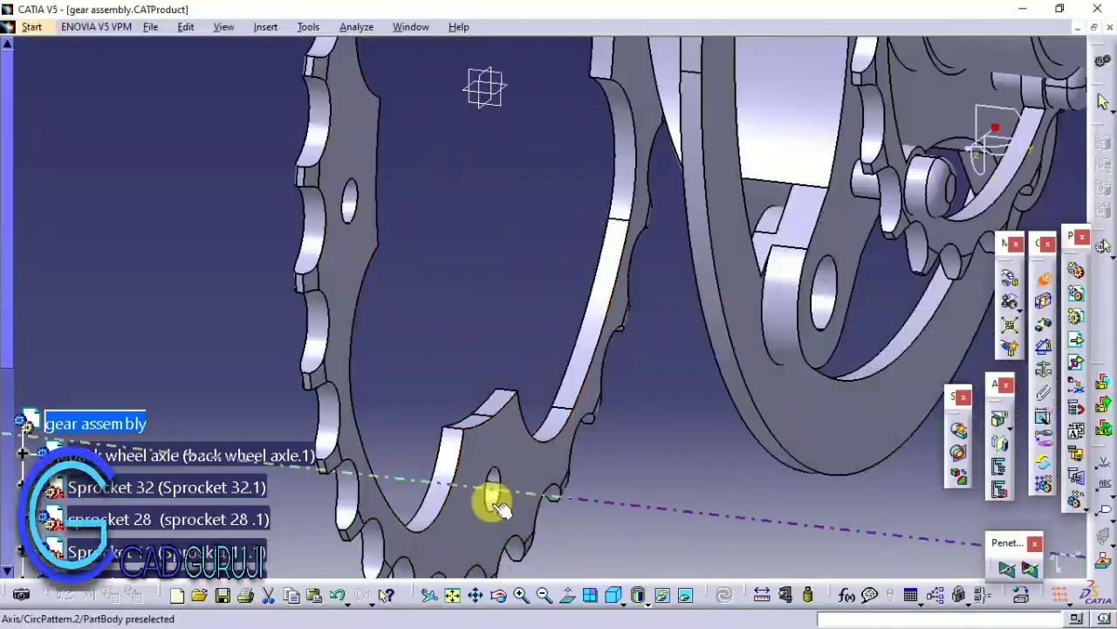
mouse_move(481, 360)
middle_down()
mouse_move(562, 379)
mouse_move(411, 379)
mouse_move(451, 194)
mouse_move(533, 252)
mouse_move(486, 200)
middle_up()
click(683, 595)
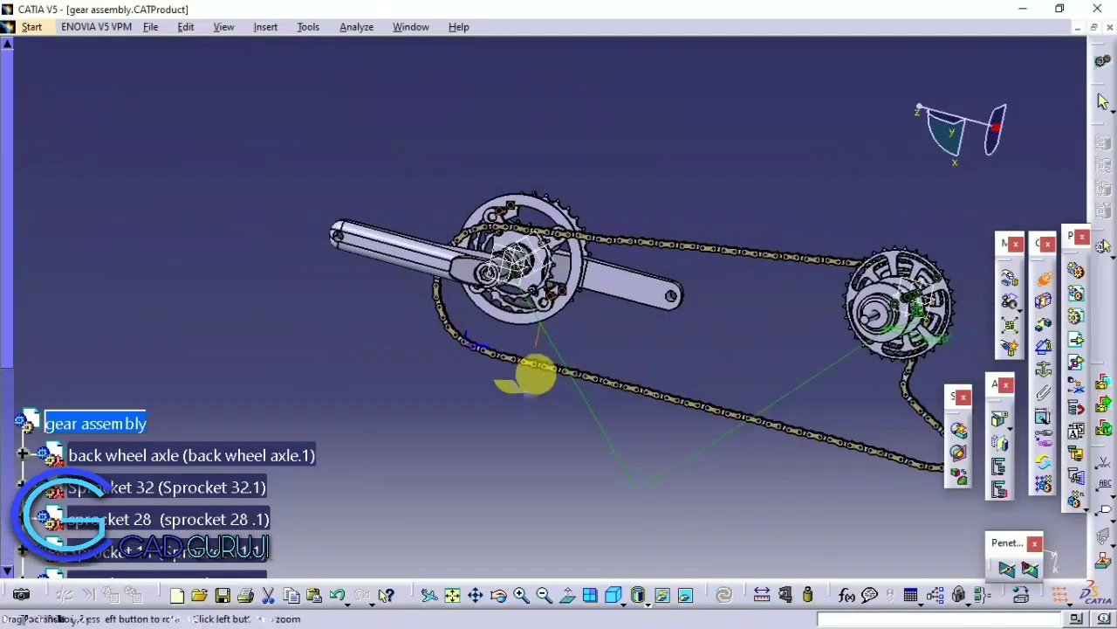
middle_drag(531, 378, 657, 348)
mouse_move(698, 296)
middle_down()
mouse_move(693, 287)
mouse_move(686, 326)
mouse_move(661, 294)
mouse_move(605, 306)
mouse_move(530, 280)
mouse_move(566, 289)
middle_up()
click(605, 306)
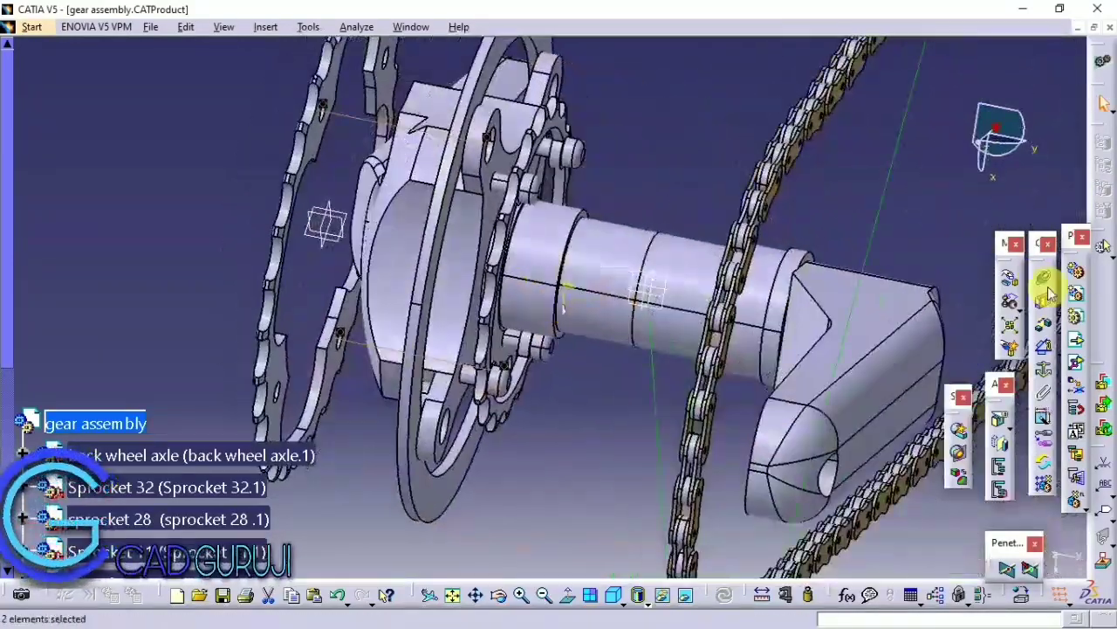
Step: Slide the chainring along Y onto the crank axle
click(1076, 272)
click(805, 294)
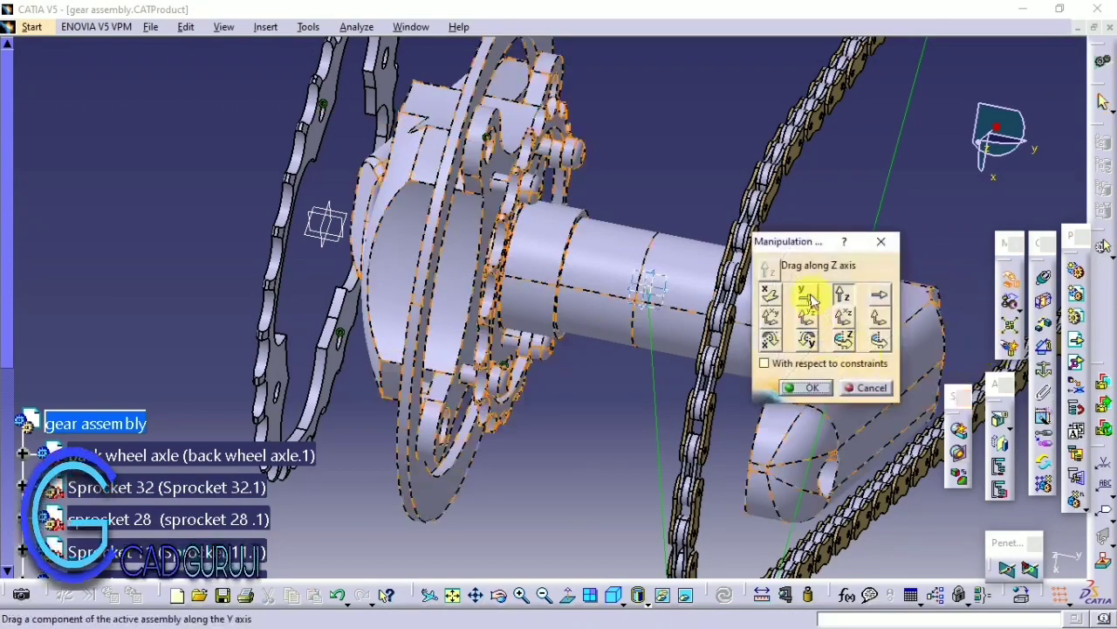
drag(267, 366, 455, 382)
mouse_move(439, 365)
middle_down()
mouse_move(554, 374)
mouse_move(548, 425)
middle_up()
Step: Add a coincidence between the sprocket and the axle and confirm it
click(829, 387)
click(1044, 277)
mouse_move(1036, 262)
middle_down()
mouse_move(474, 317)
mouse_move(594, 302)
mouse_move(571, 361)
mouse_move(690, 354)
mouse_move(676, 361)
middle_up()
click(583, 336)
click(675, 361)
click(771, 491)
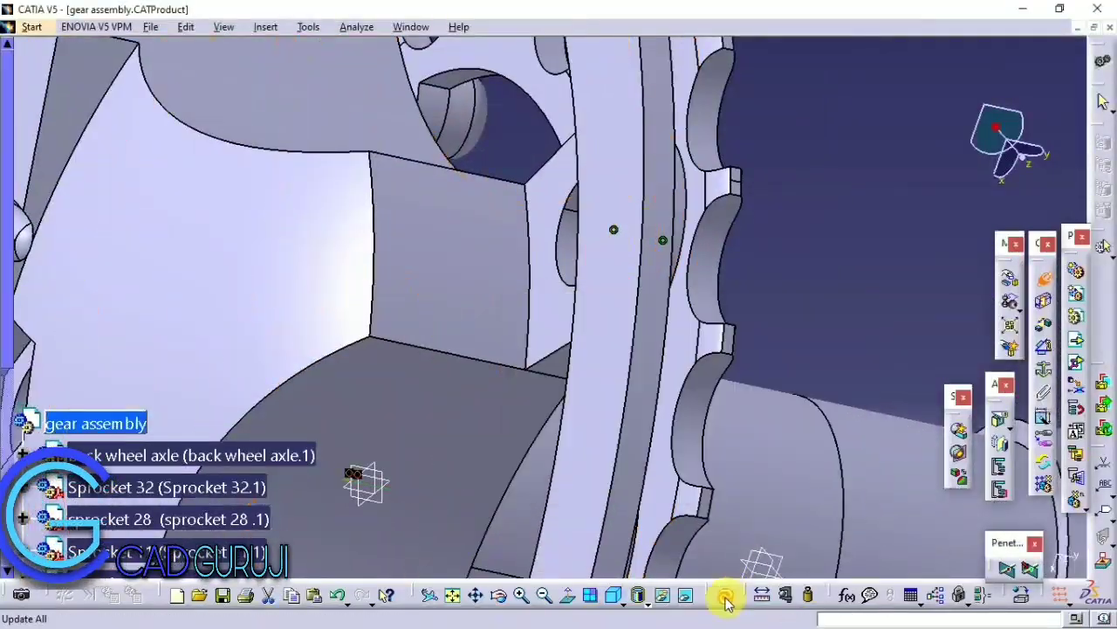
mouse_move(724, 599)
middle_down()
mouse_move(743, 516)
mouse_move(437, 300)
mouse_move(482, 340)
mouse_move(399, 245)
mouse_move(457, 237)
mouse_move(394, 419)
mouse_move(584, 464)
middle_up()
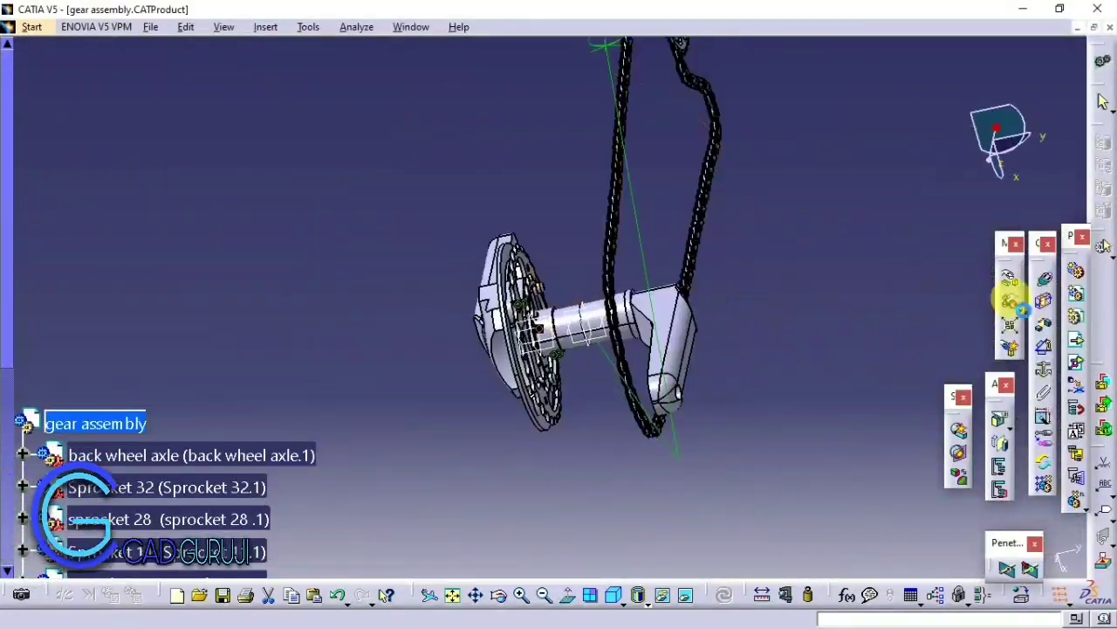
middle_drag(772, 439, 579, 344)
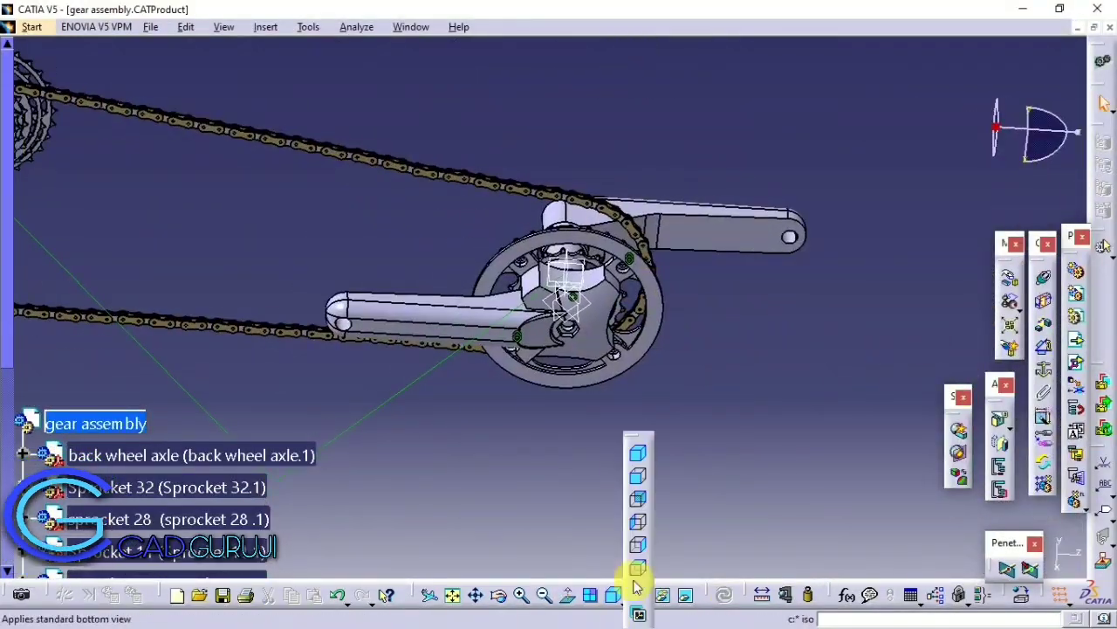
Step: Switch to the standard front view centred on the crank and sprocket
drag(572, 476, 588, 545)
click(684, 556)
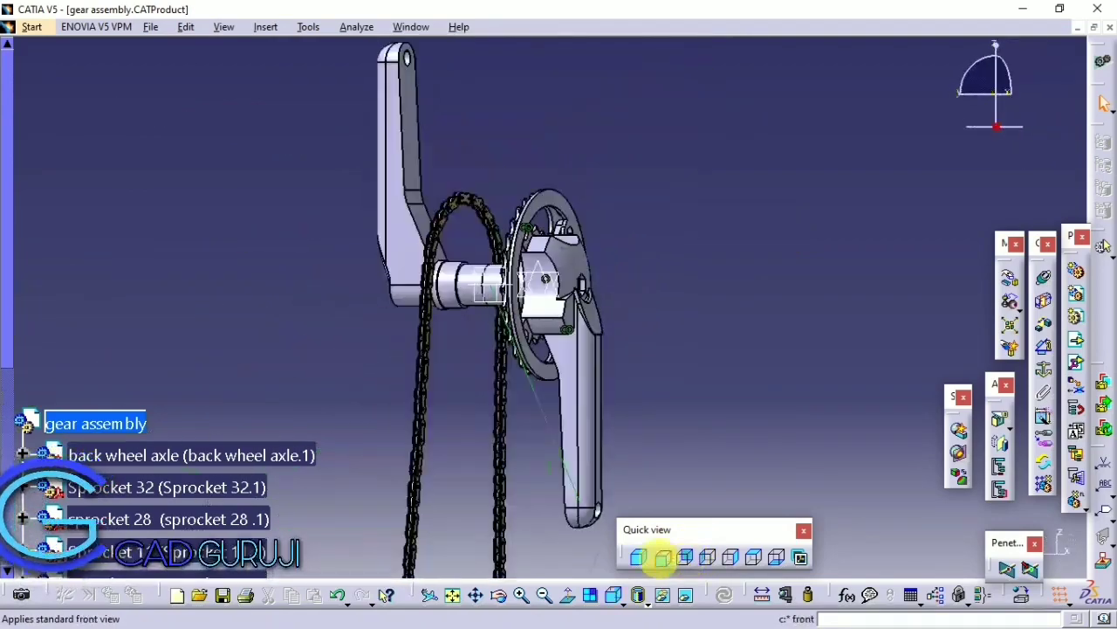
click(692, 554)
click(748, 558)
middle_drag(524, 375, 474, 349)
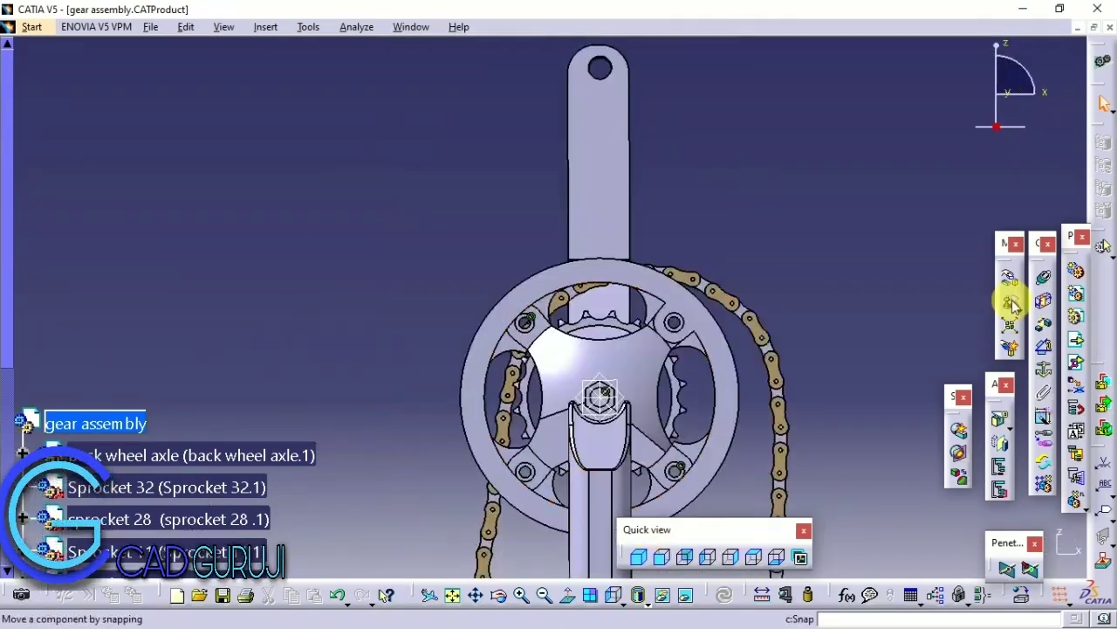
Step: Slide the crank and front sprocket along X to line up with the chain
click(1011, 284)
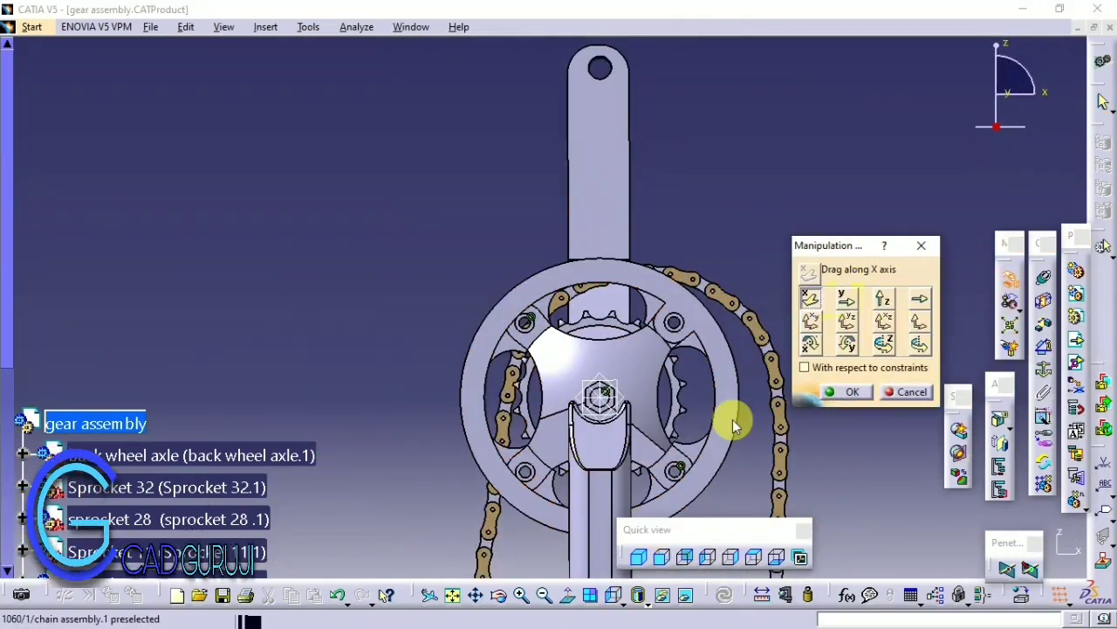
drag(632, 382, 677, 384)
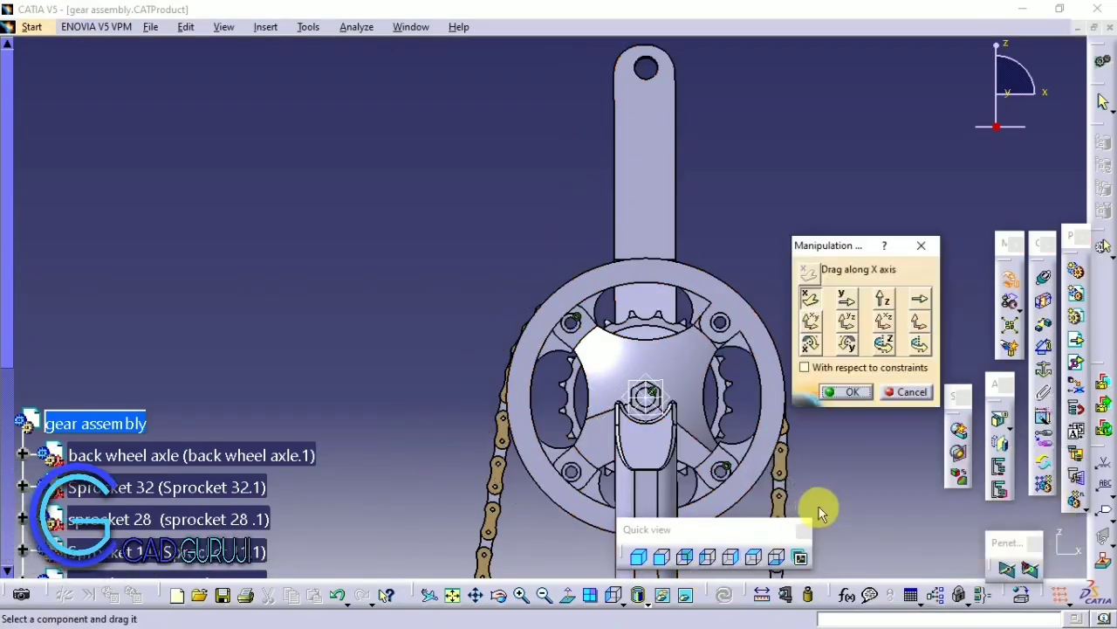
middle_drag(665, 390, 775, 460)
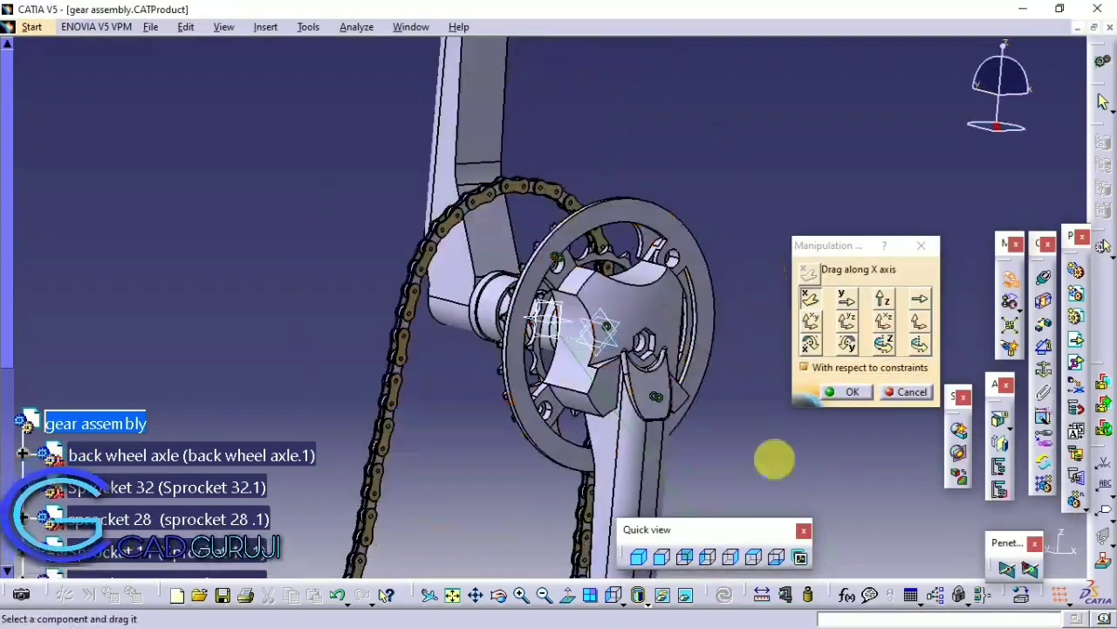
click(662, 557)
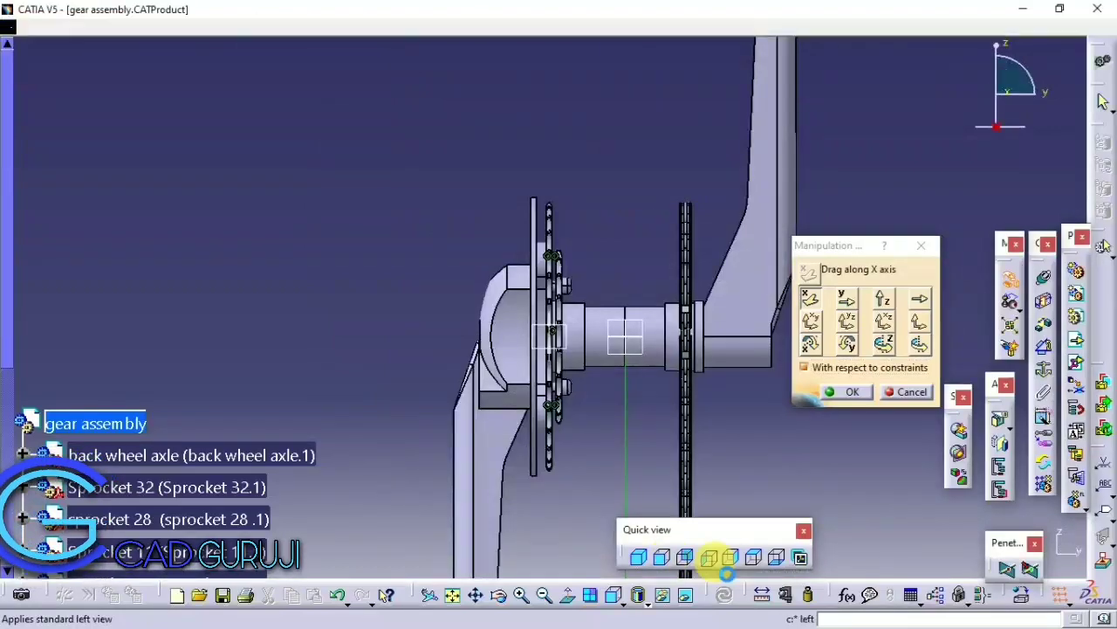
click(709, 558)
drag(563, 377, 576, 352)
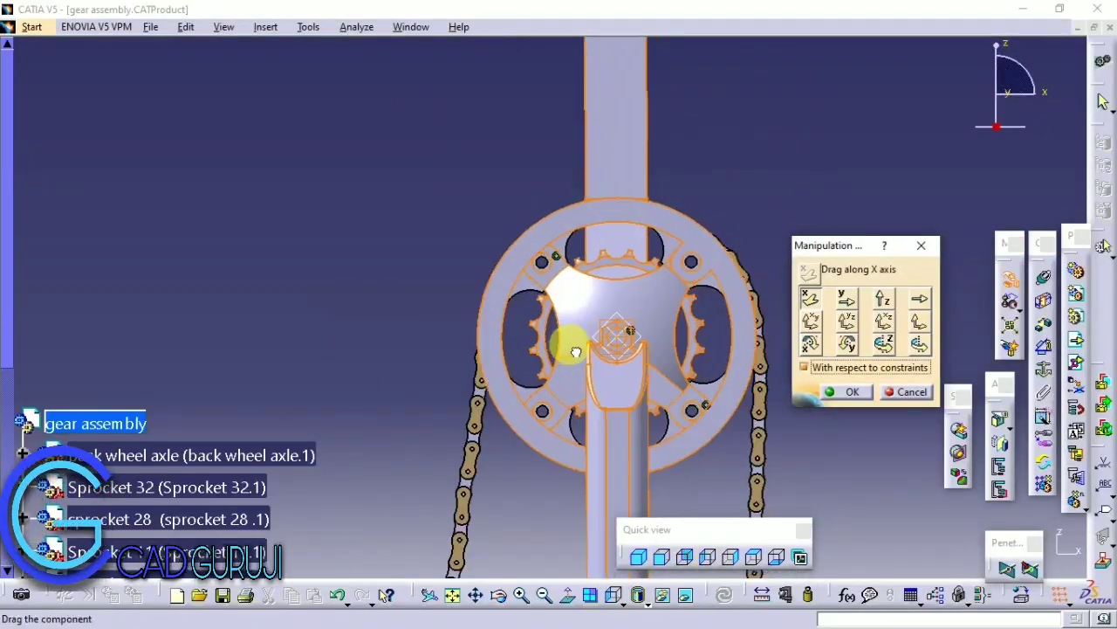
Step: Slide the pedal along Y while checking side views, then finish the manipulation
click(662, 557)
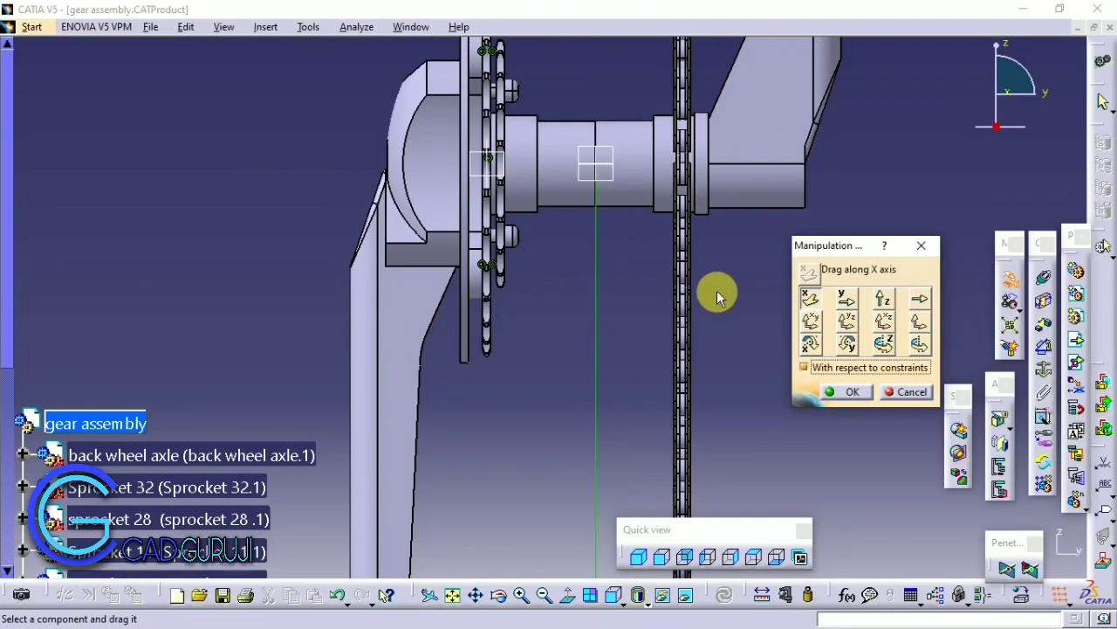
click(730, 557)
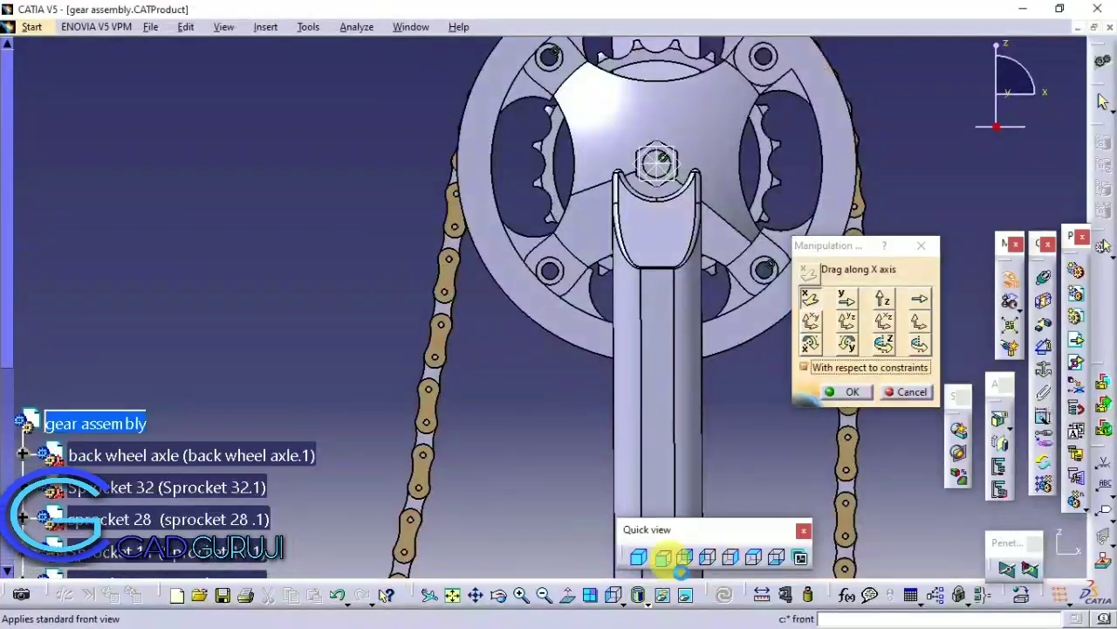
click(662, 557)
drag(394, 349, 617, 284)
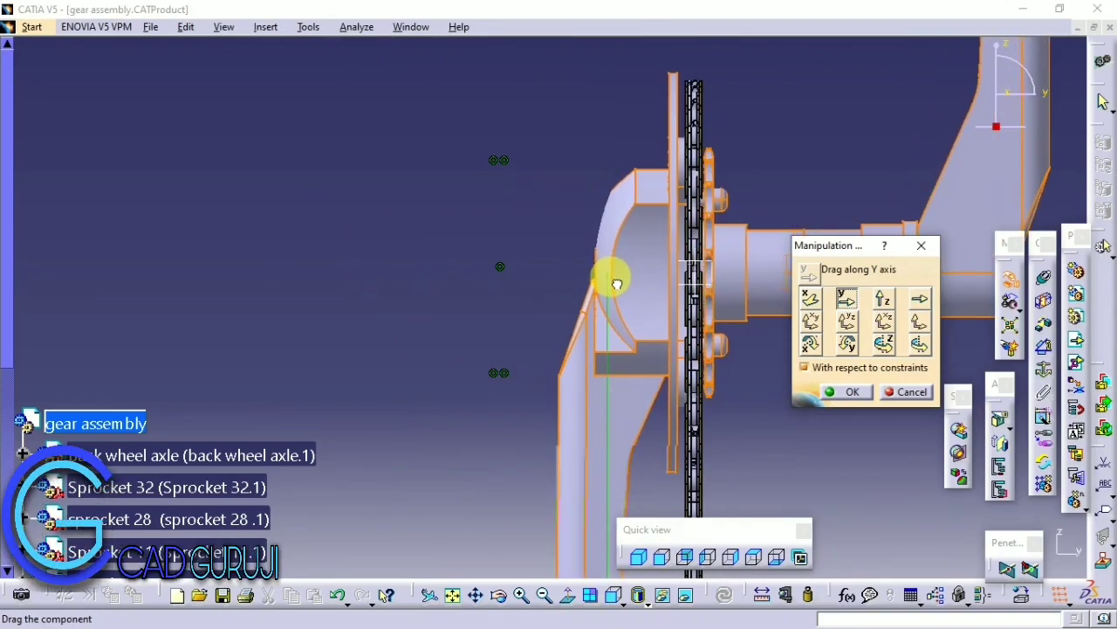
mouse_move(616, 291)
middle_down()
mouse_move(531, 287)
mouse_move(617, 329)
middle_up()
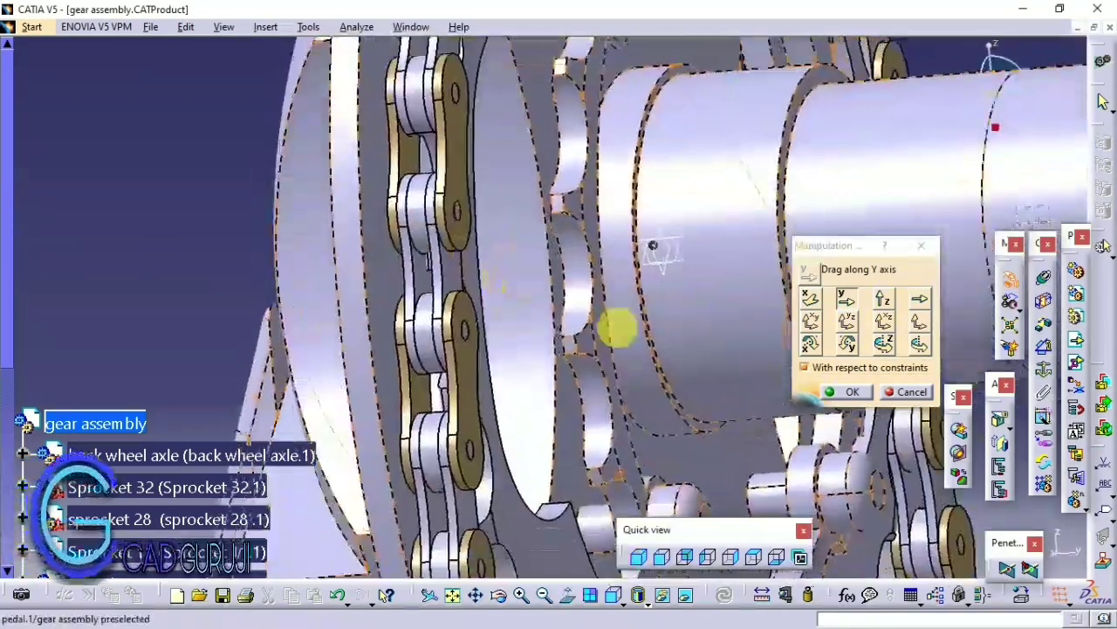
click(846, 391)
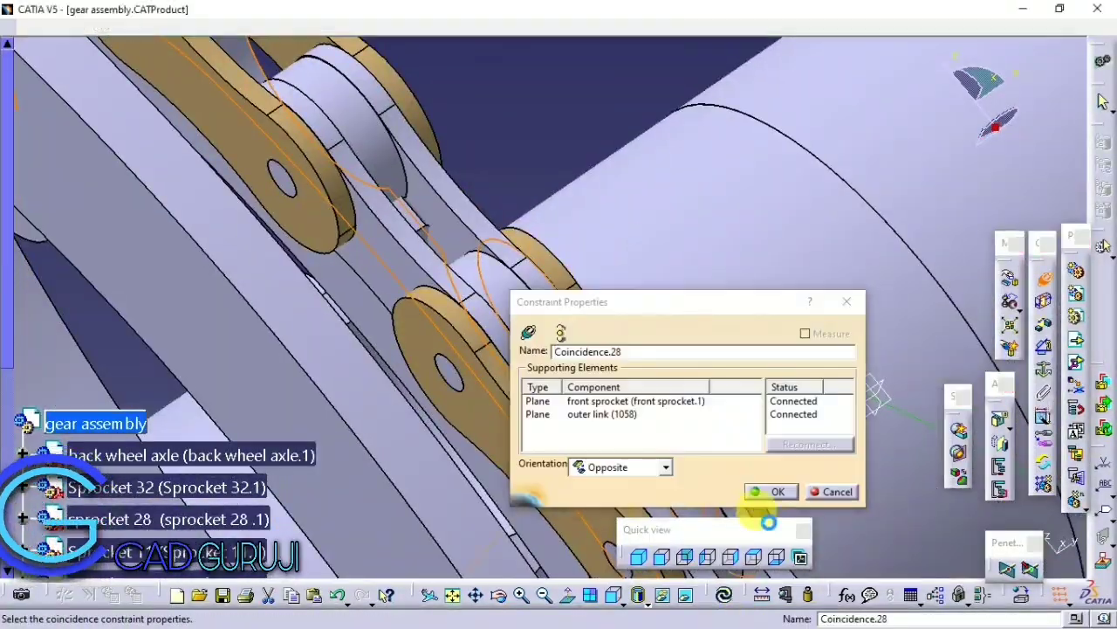
Step: Confirm Coincidence.28 between the front sprocket plane and the outer chain link plane, orientation Opposite
click(761, 491)
mouse_move(644, 387)
middle_down()
mouse_move(847, 572)
mouse_move(619, 124)
mouse_move(754, 286)
middle_up()
mouse_move(716, 369)
middle_down()
mouse_move(439, 444)
mouse_move(498, 428)
mouse_move(501, 499)
mouse_move(437, 504)
mouse_move(1064, 190)
middle_up()
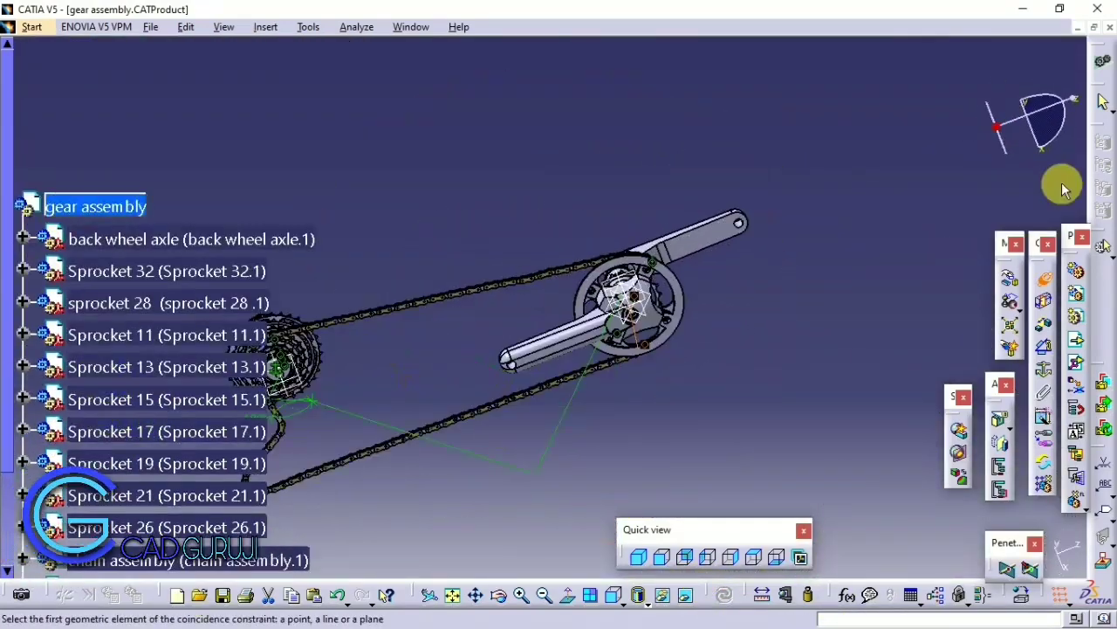
Step: Insert gear wheel.CATPart and gear support.CATPart into the gear assembly
click(1077, 361)
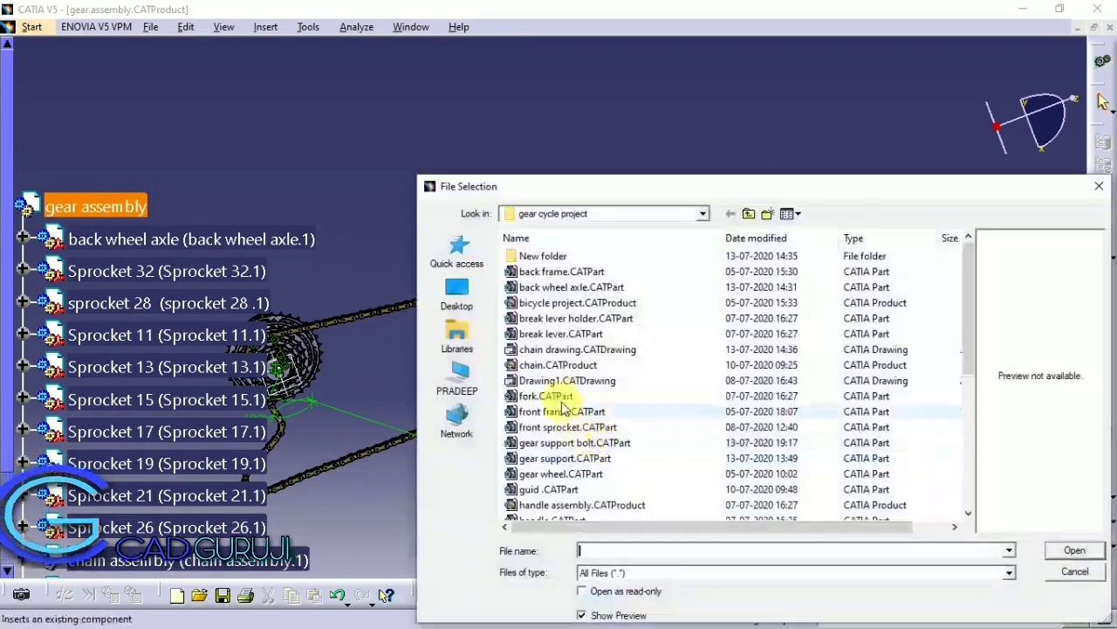
click(557, 502)
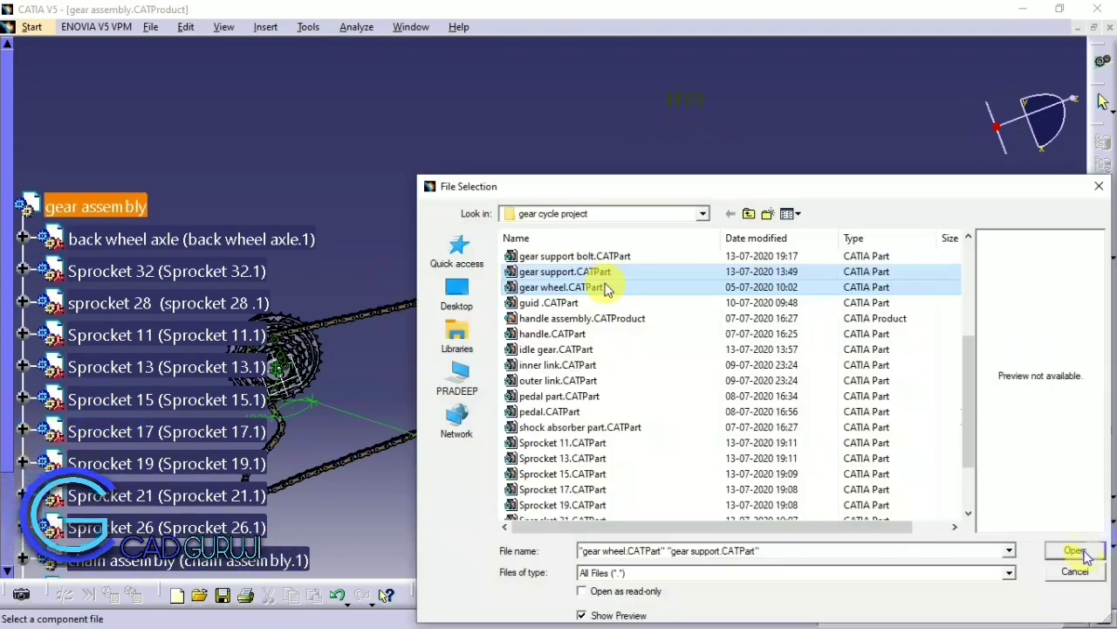
click(1074, 551)
click(684, 369)
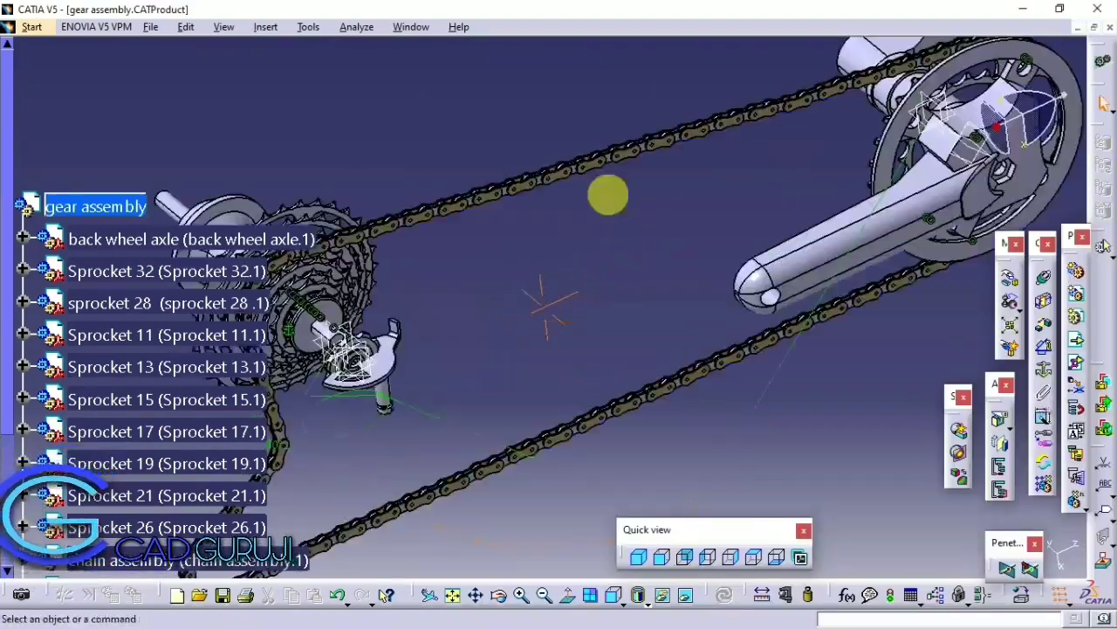
Step: Move the derailleur part clear of the cassette and pick the back wheel axle's axis for a coincidence
middle_drag(701, 326, 636, 317)
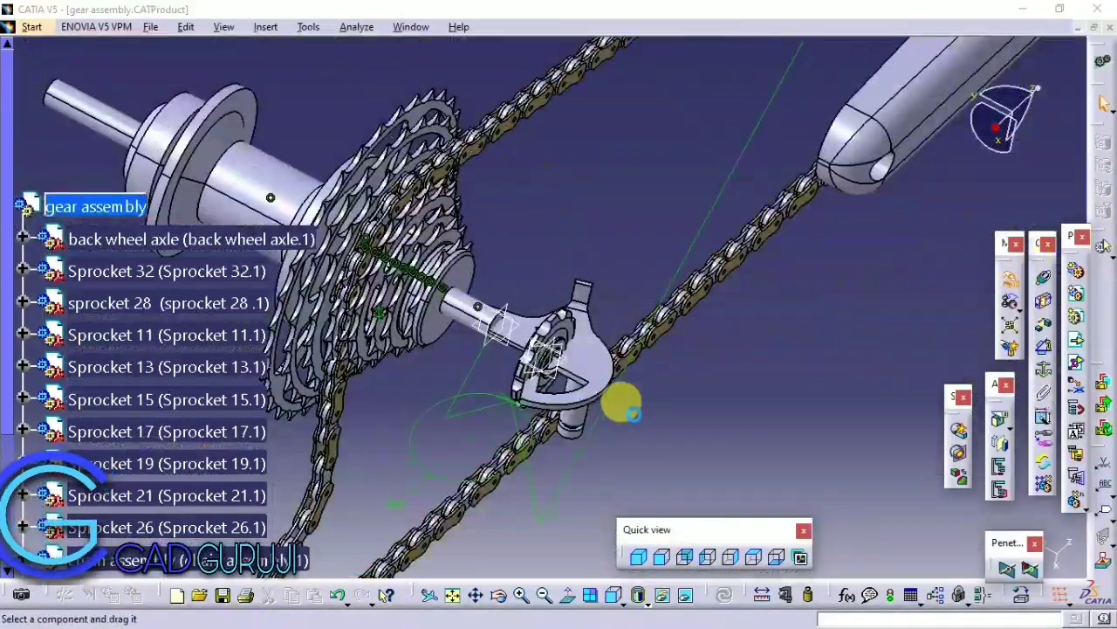
drag(633, 414, 869, 454)
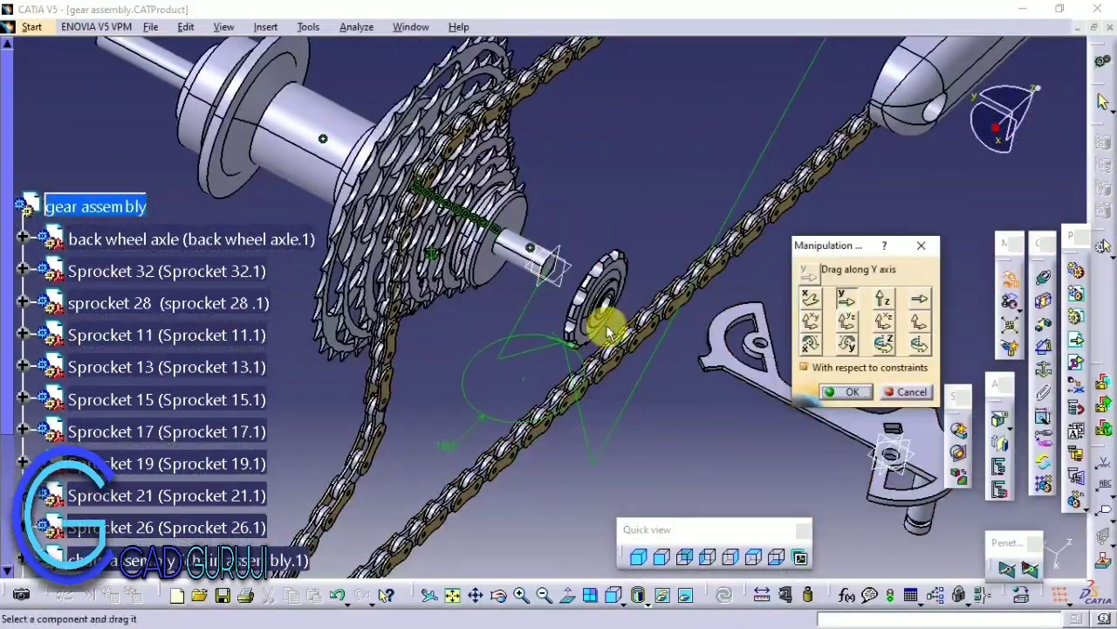
click(843, 391)
click(1043, 277)
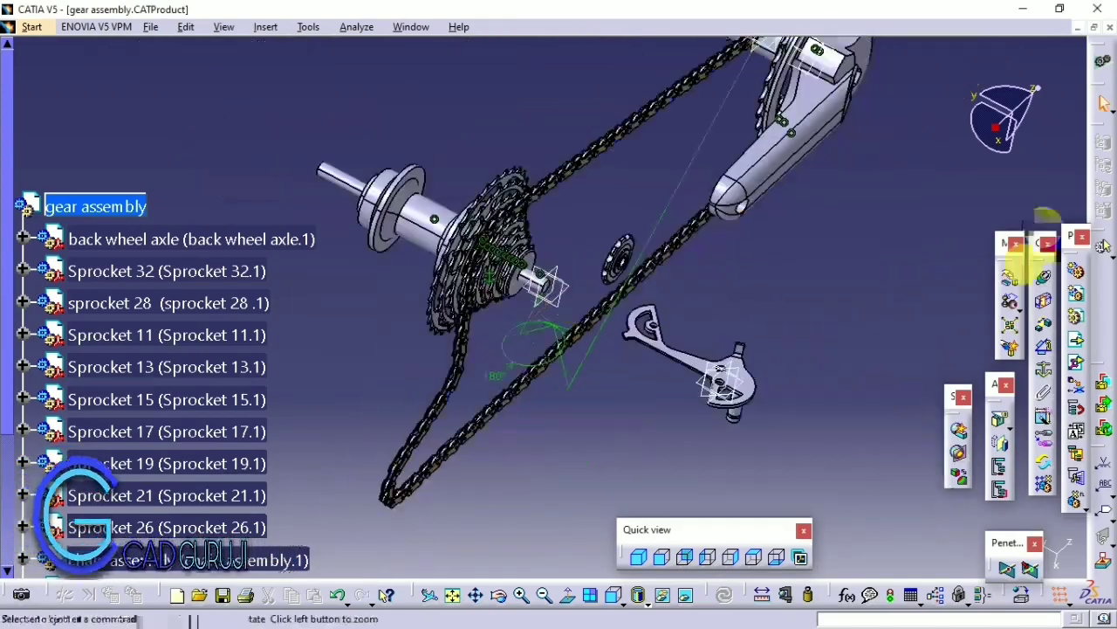
mouse_move(873, 387)
middle_down()
mouse_move(729, 340)
mouse_move(531, 424)
mouse_move(705, 332)
middle_up()
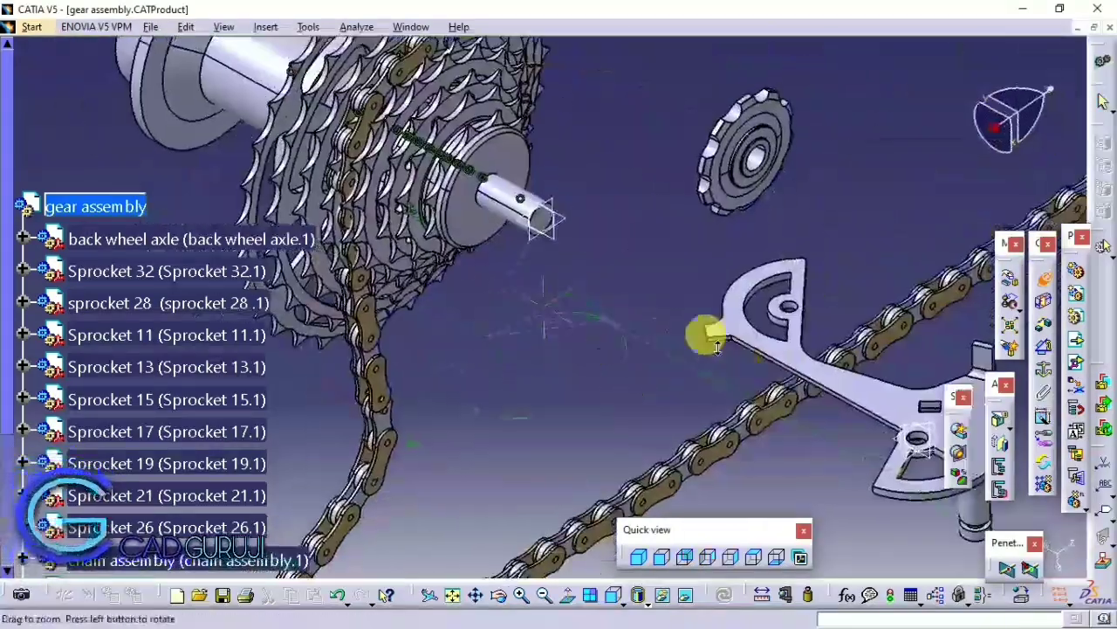
click(544, 154)
Step: Move the gear support onto the back wheel axle
mouse_move(543, 155)
middle_down()
mouse_move(760, 349)
mouse_move(717, 437)
middle_up()
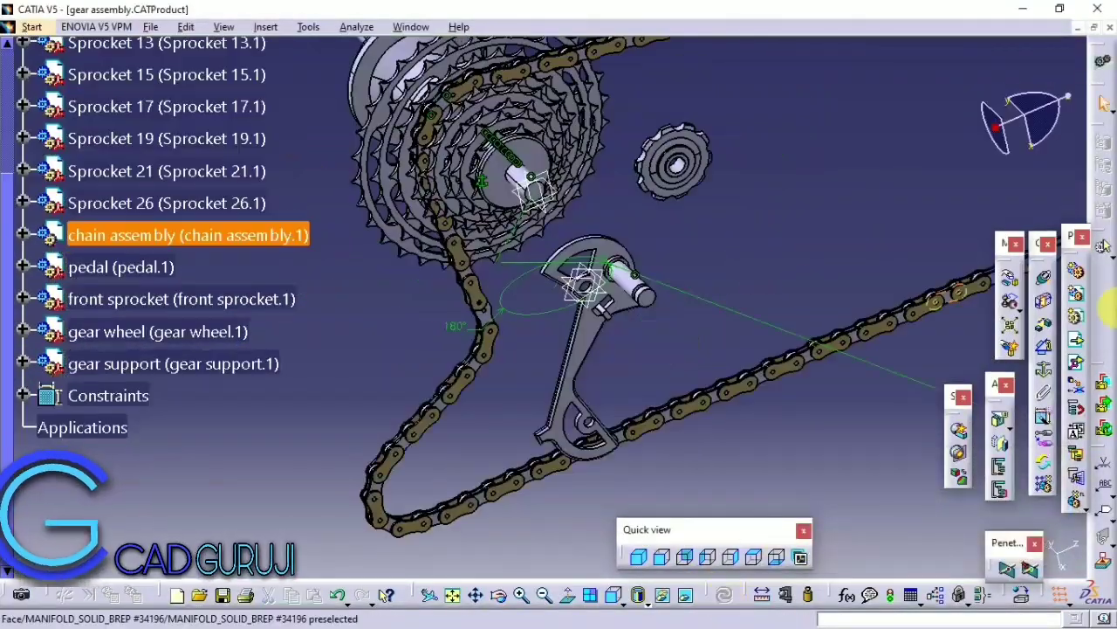
click(1010, 278)
mouse_move(666, 375)
middle_down()
mouse_move(705, 369)
mouse_move(708, 316)
middle_up()
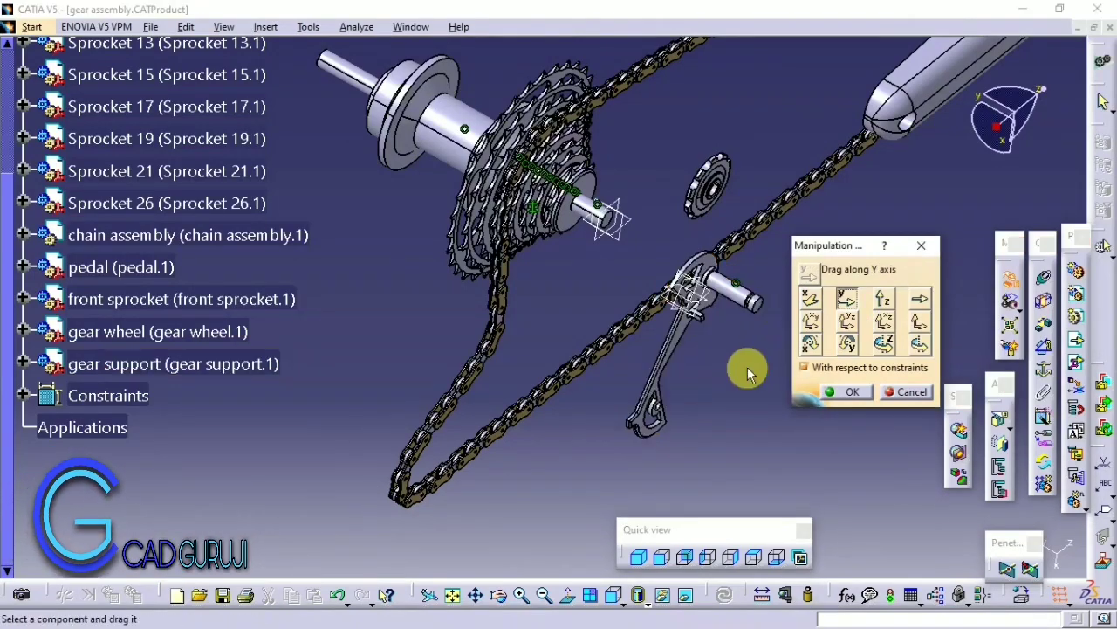
mouse_move(743, 370)
middle_down()
mouse_move(581, 292)
mouse_move(559, 205)
mouse_move(531, 362)
middle_up()
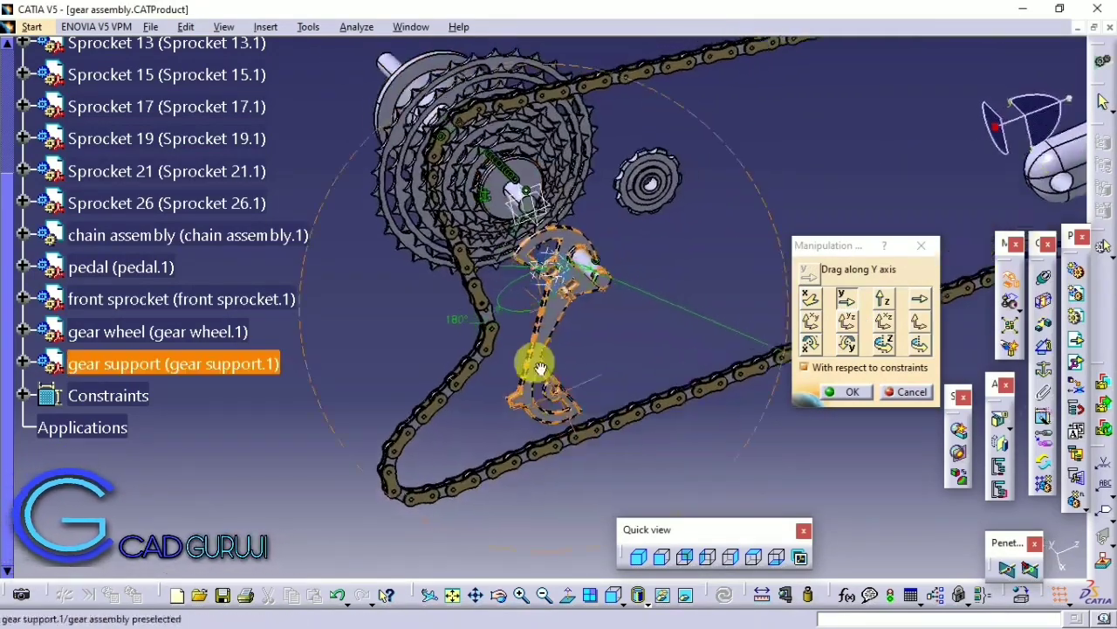
drag(531, 361, 537, 288)
click(851, 392)
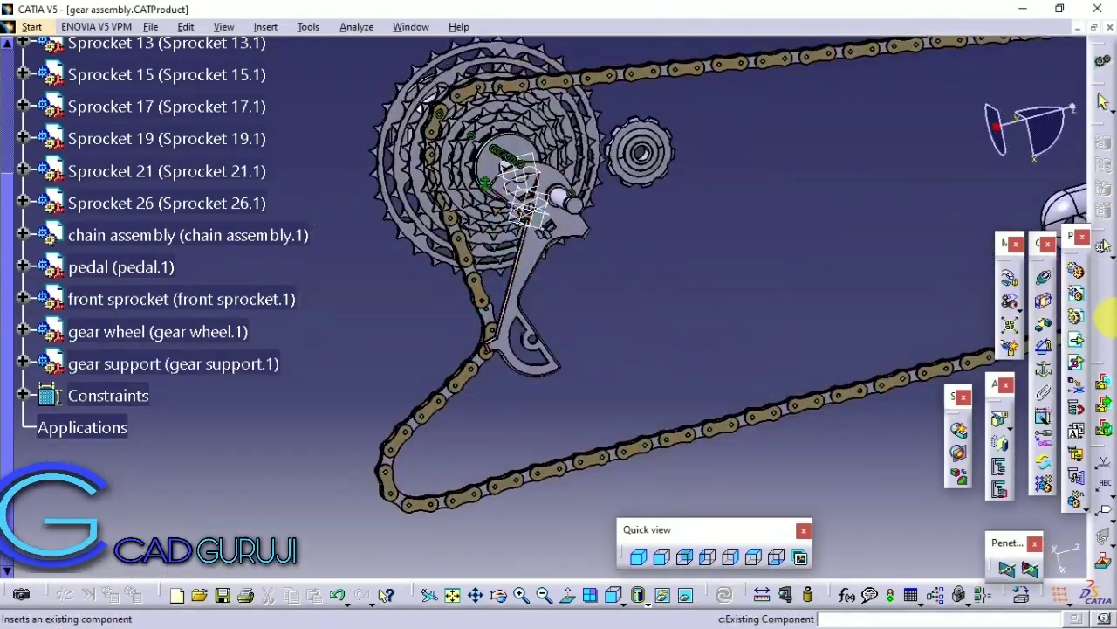
Step: Tie the gear wheel's axis to the gear support with Coincidence.30 and update the assembly
mouse_move(503, 280)
middle_down()
mouse_move(629, 323)
mouse_move(461, 187)
mouse_move(724, 149)
mouse_move(592, 321)
mouse_move(564, 394)
mouse_move(573, 467)
mouse_move(696, 304)
mouse_move(721, 579)
middle_up()
click(724, 149)
click(724, 594)
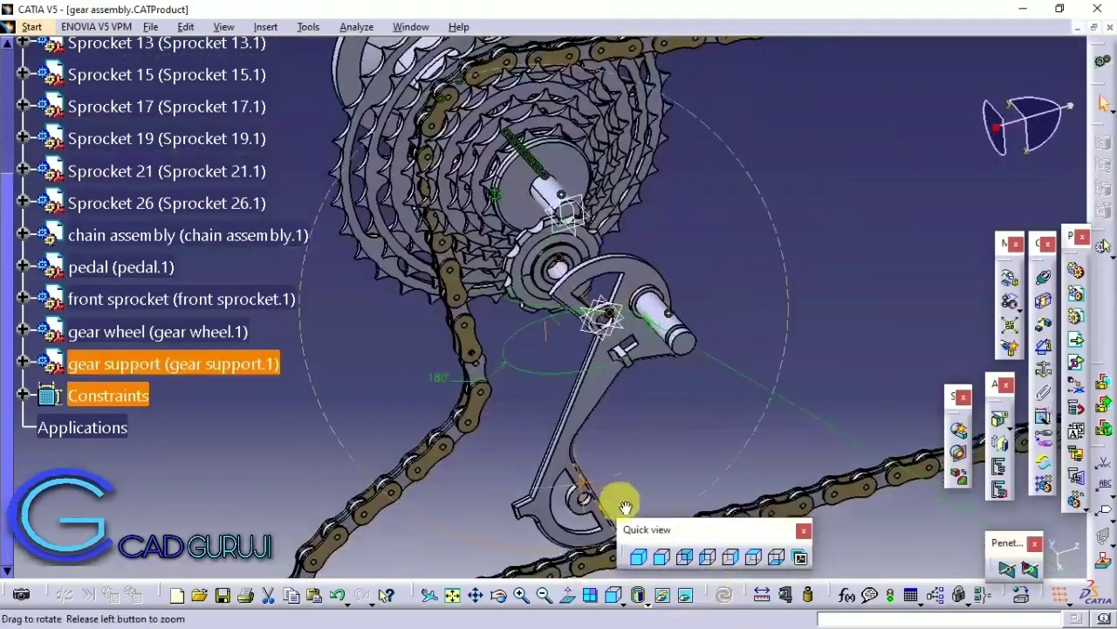
middle_drag(621, 506, 661, 391)
mouse_move(545, 247)
middle_down()
mouse_move(541, 239)
mouse_move(631, 267)
middle_up()
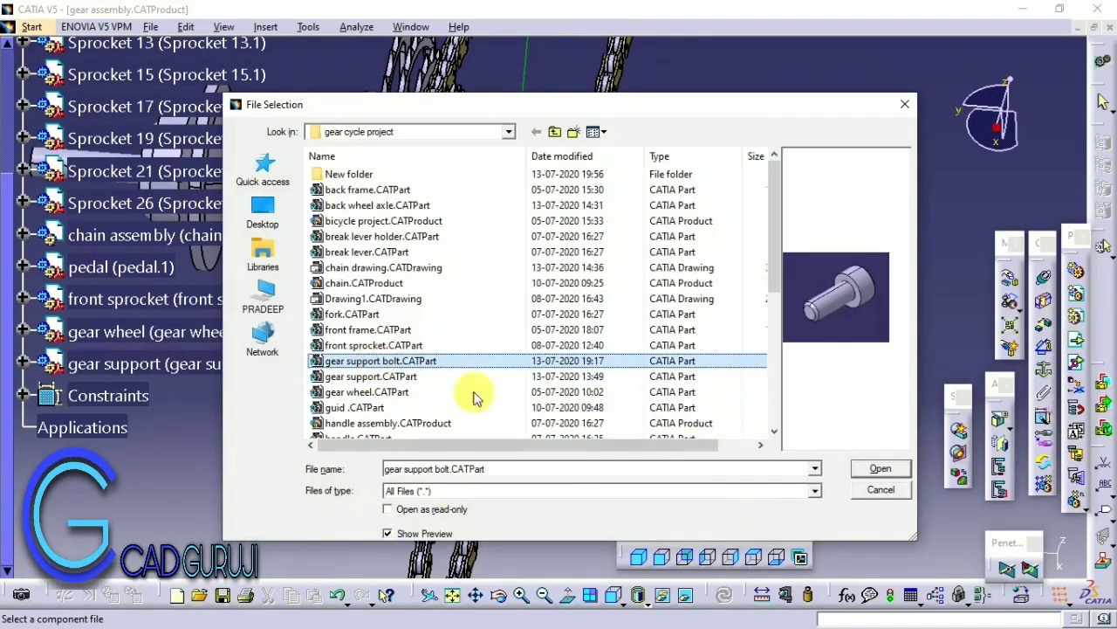
Step: Insert gear support bolt.CATPart into the gear assembly, dismissing the already-loaded warnings
click(854, 472)
click(710, 370)
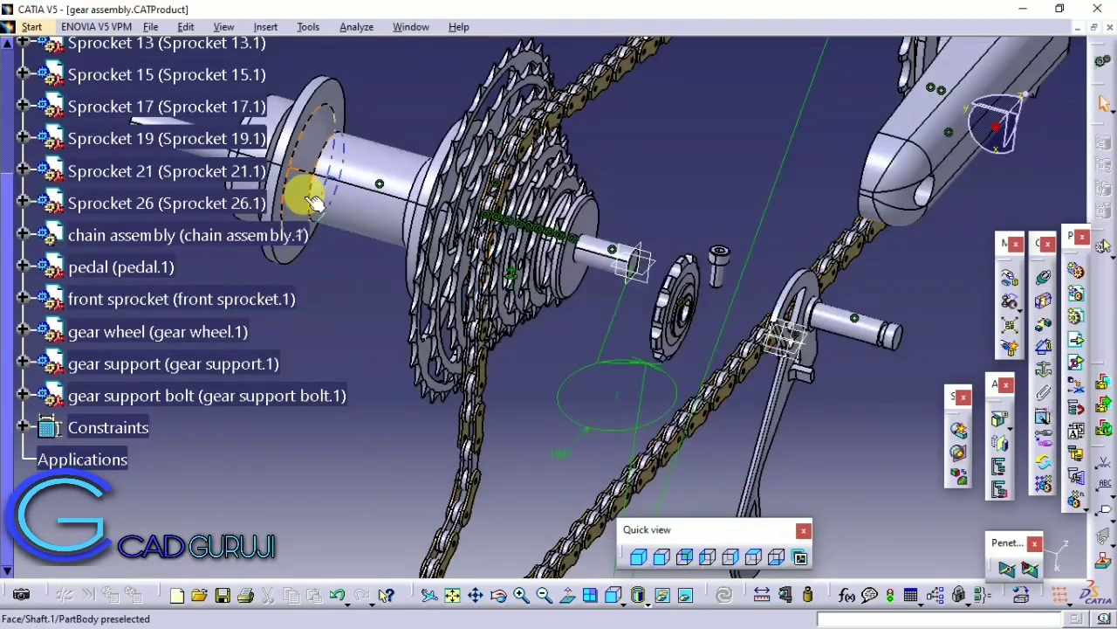
click(148, 28)
click(901, 251)
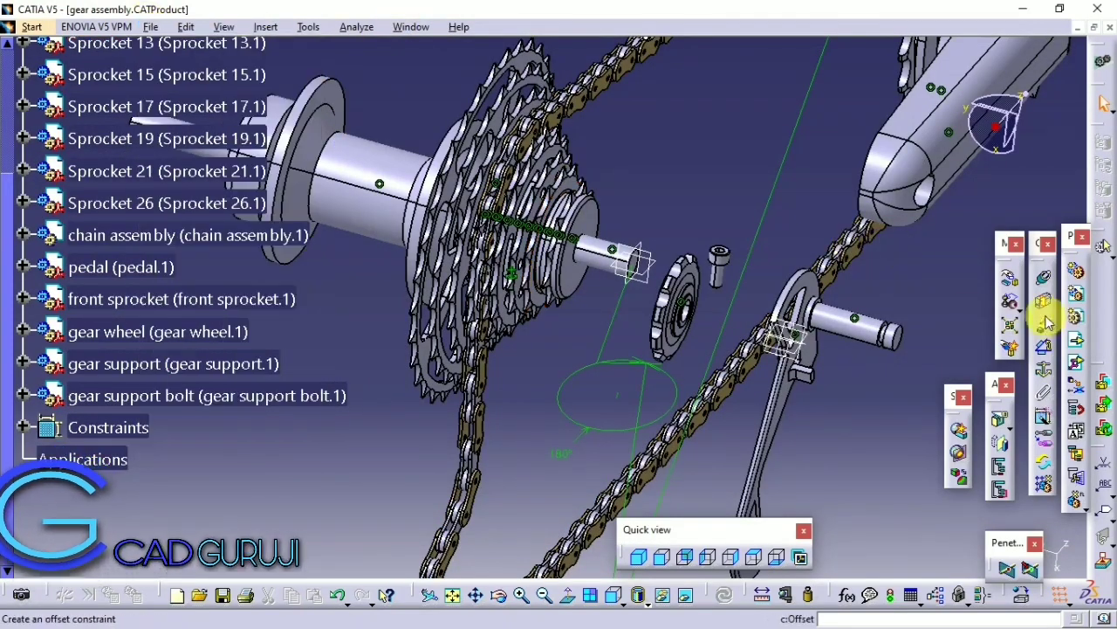
scroll(194, 106, up, 2)
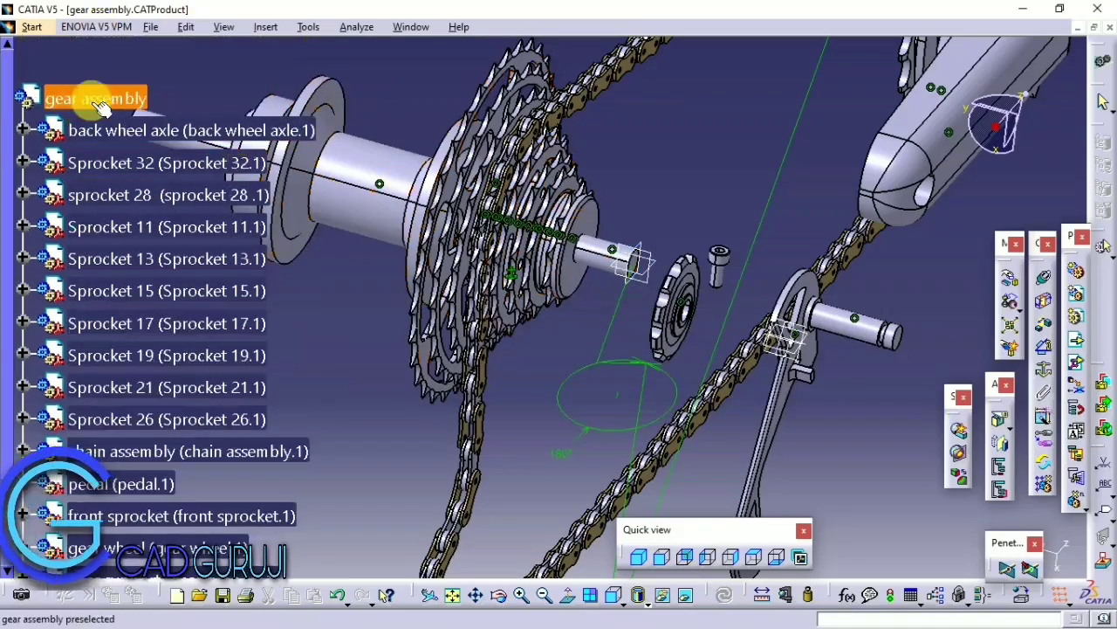
click(87, 98)
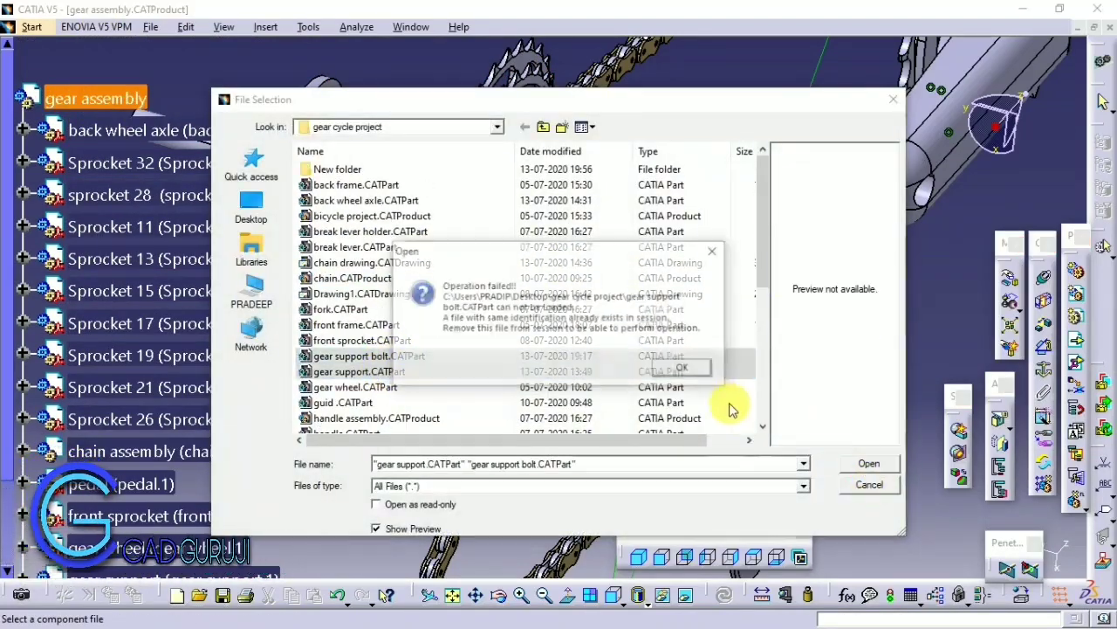
click(712, 375)
mouse_move(704, 369)
middle_down()
mouse_move(681, 223)
mouse_move(698, 175)
middle_up()
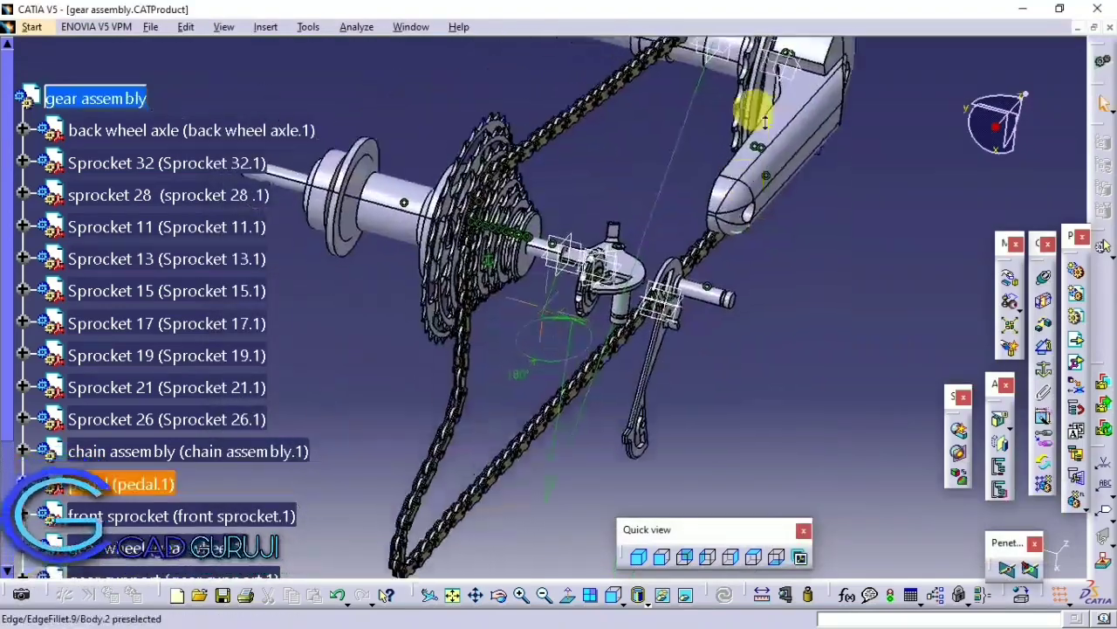
Step: Delete the duplicate gear support.2
click(778, 210)
right_click(111, 325)
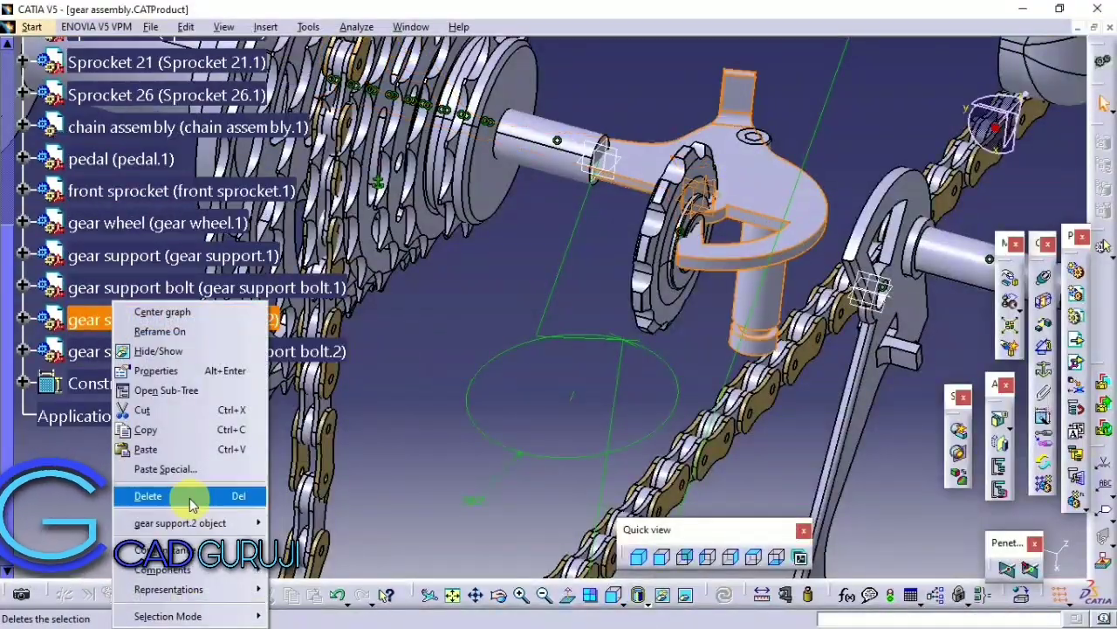
click(149, 494)
Step: Insert another gear wheel.CATPart into the gear assembly
middle_drag(730, 262, 609, 288)
scroll(95, 237, up, 5)
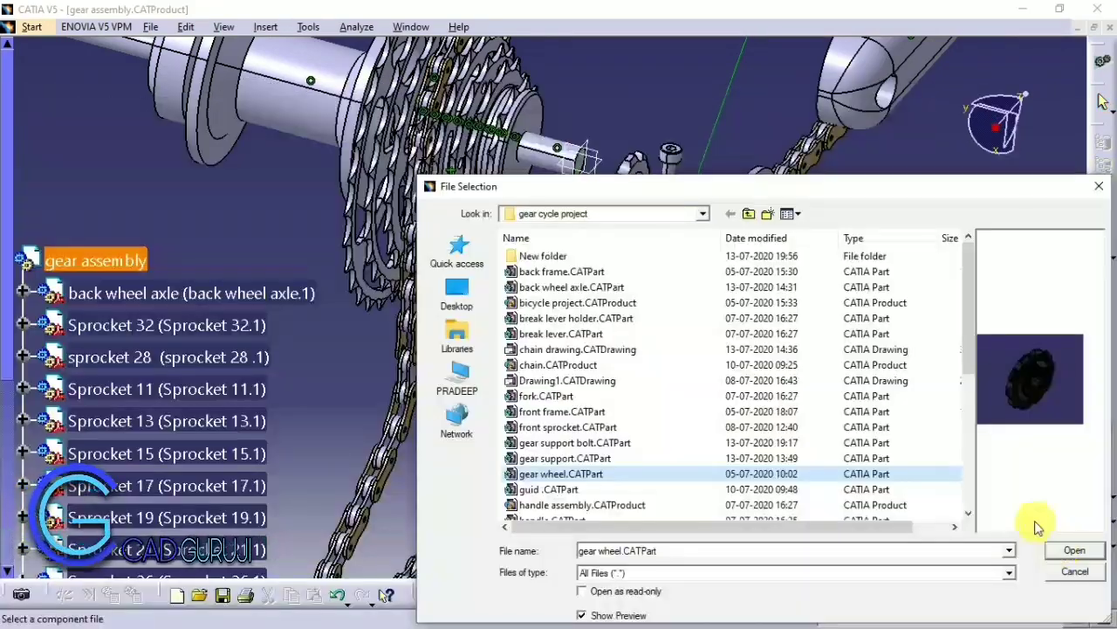
click(1074, 550)
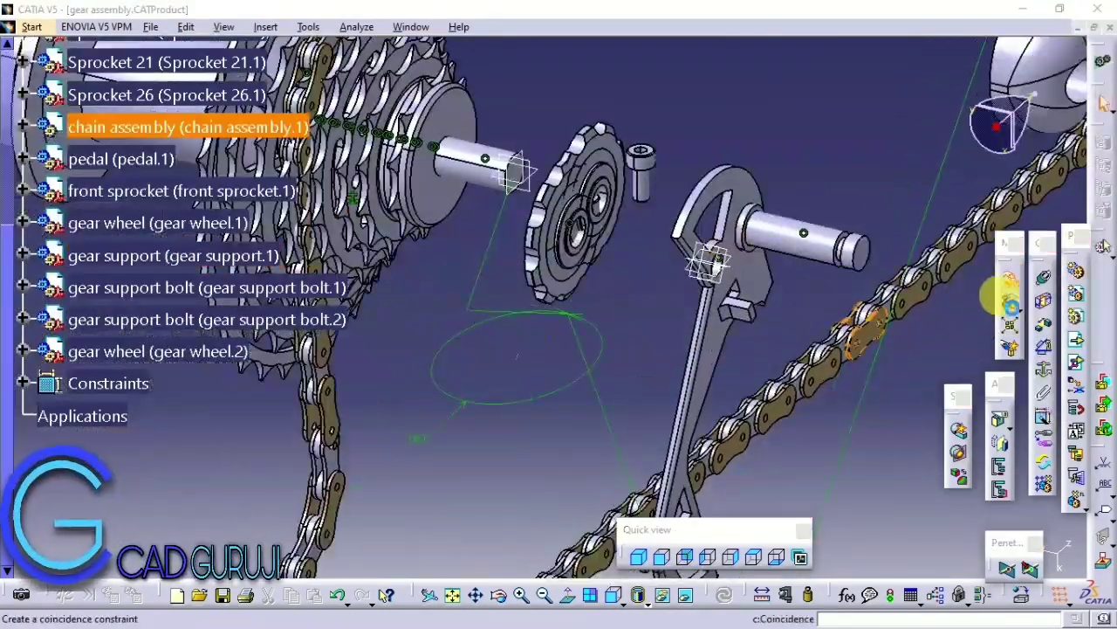
Step: Move gear wheel.2 down beside the first gear wheel
click(1010, 305)
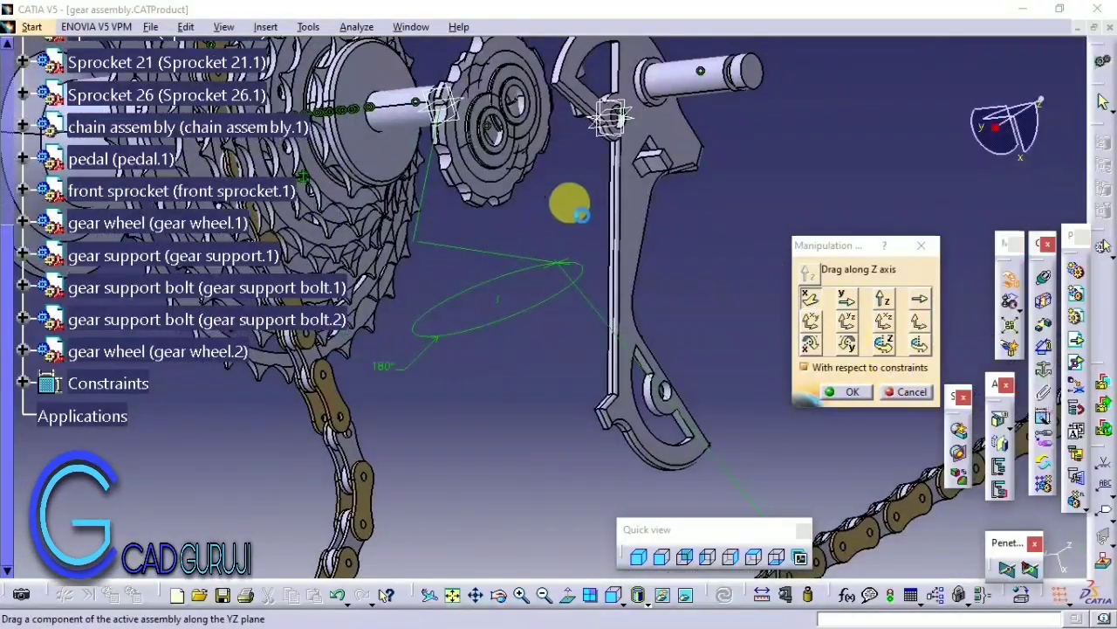
drag(609, 253, 576, 280)
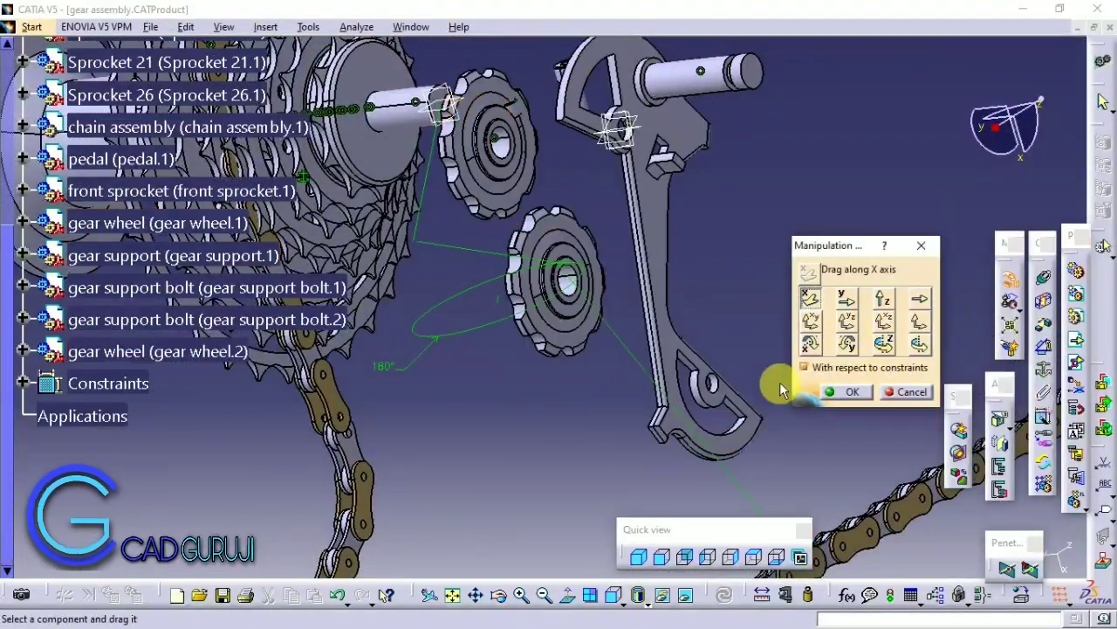
click(843, 391)
middle_drag(434, 401, 913, 319)
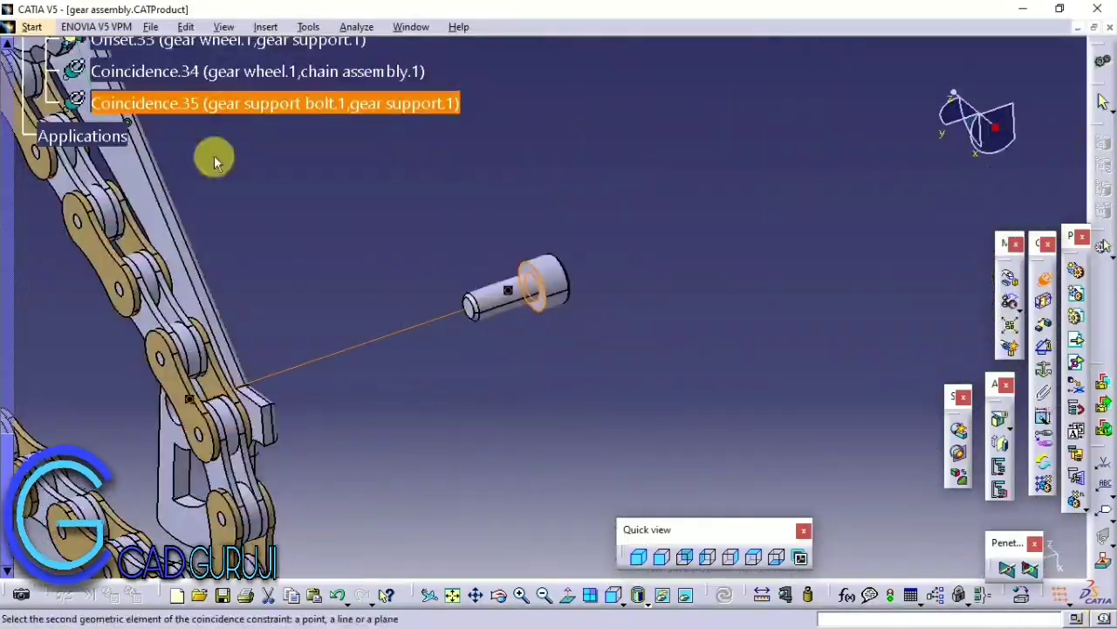
mouse_move(527, 207)
middle_down()
mouse_move(436, 282)
mouse_move(904, 439)
middle_up()
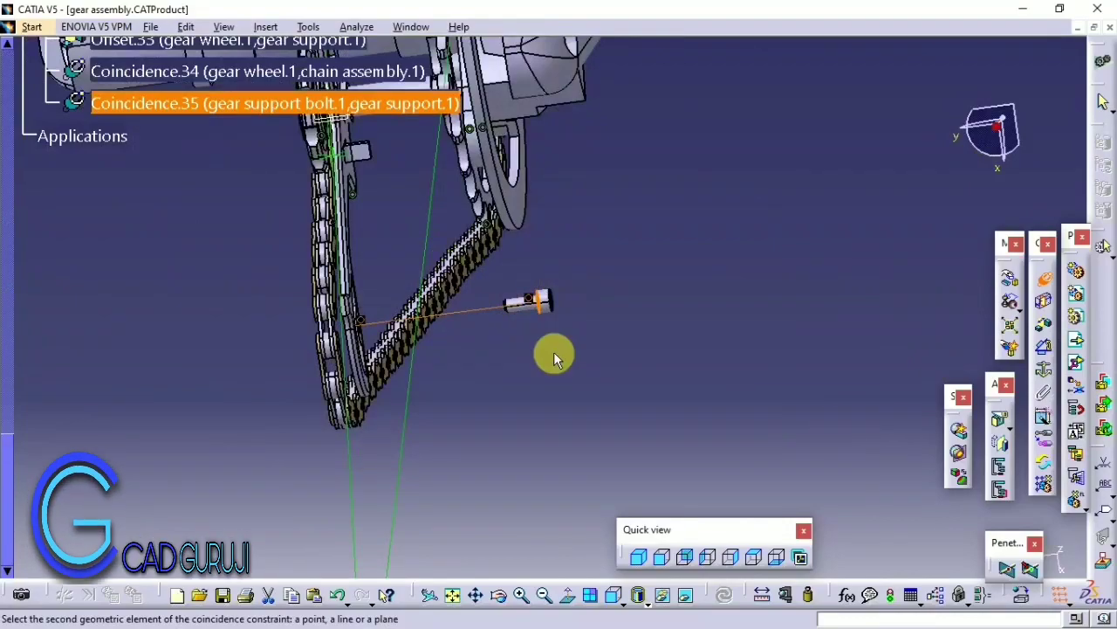
Step: Make gear support bolt.1 coincident with the gear support and start constraining gear wheel.2 to the bolt
click(74, 295)
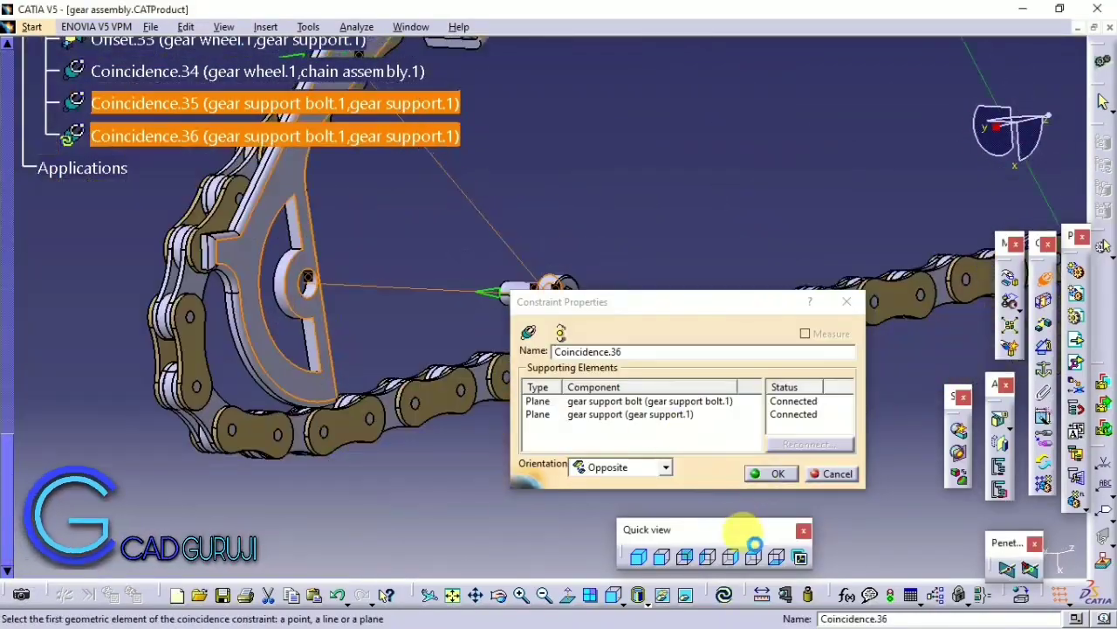
mouse_move(719, 593)
middle_down()
mouse_move(340, 384)
mouse_move(386, 402)
mouse_move(411, 222)
mouse_move(568, 486)
mouse_move(568, 356)
mouse_move(861, 369)
mouse_move(794, 233)
middle_up()
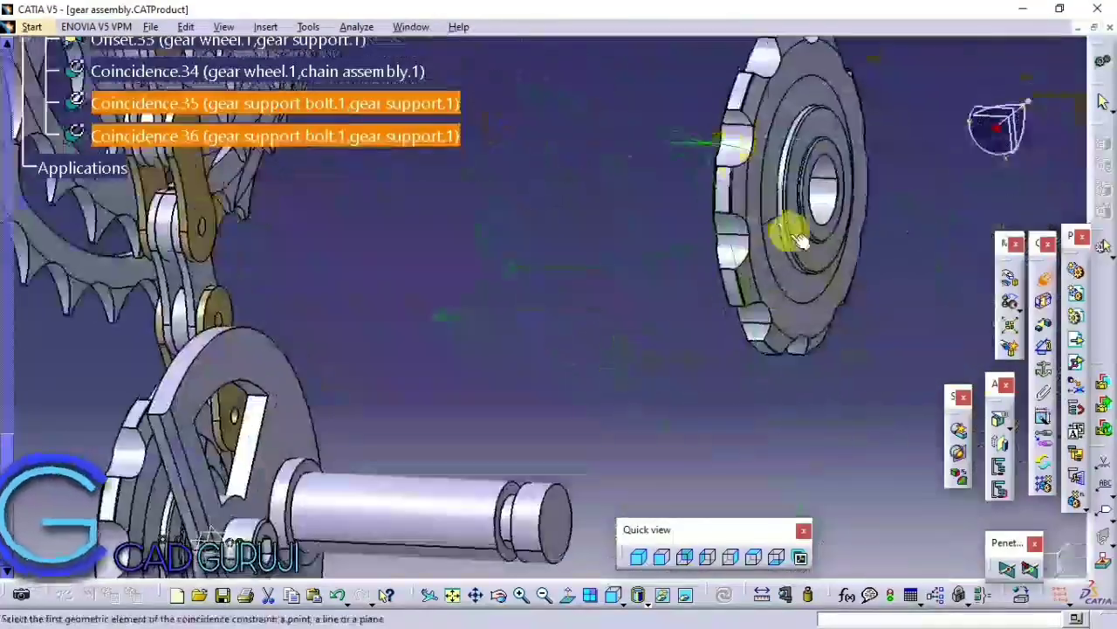
mouse_move(724, 224)
middle_down()
mouse_move(531, 255)
mouse_move(612, 192)
mouse_move(578, 373)
middle_up()
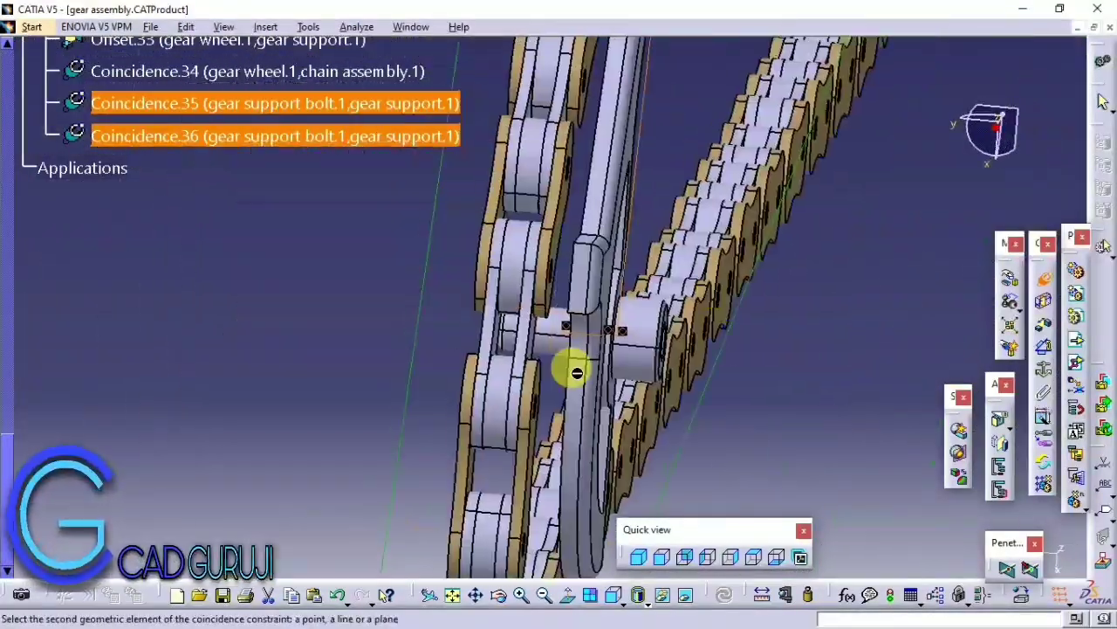
middle_drag(685, 188, 708, 393)
click(724, 594)
middle_drag(629, 379, 833, 242)
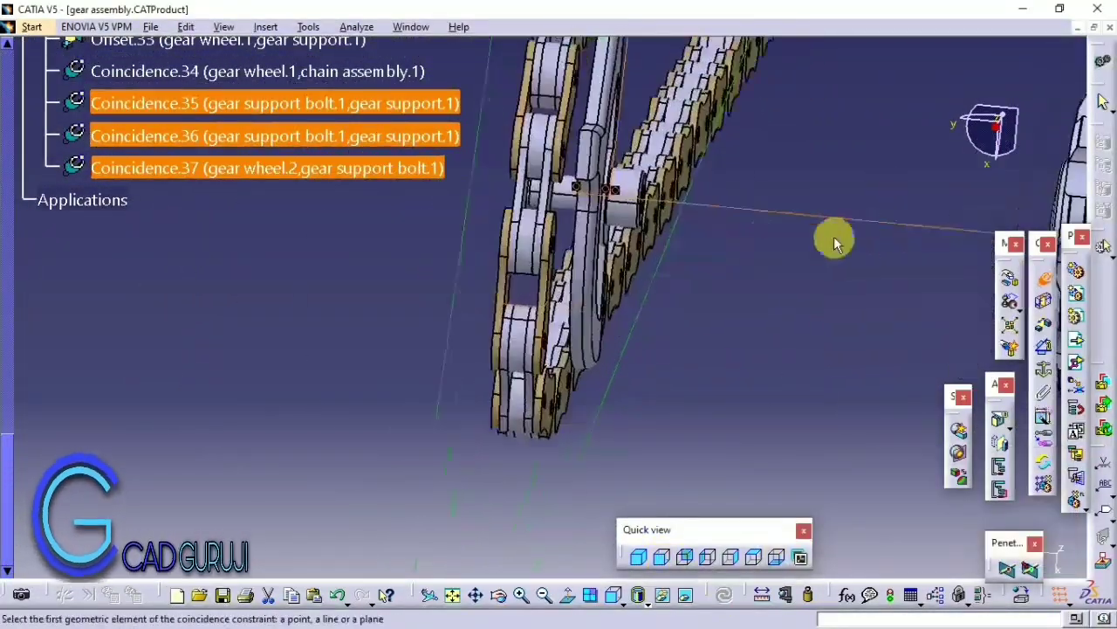
Step: Slide gear wheel.2 along Y toward the chain
click(1038, 298)
click(851, 303)
drag(668, 278, 519, 232)
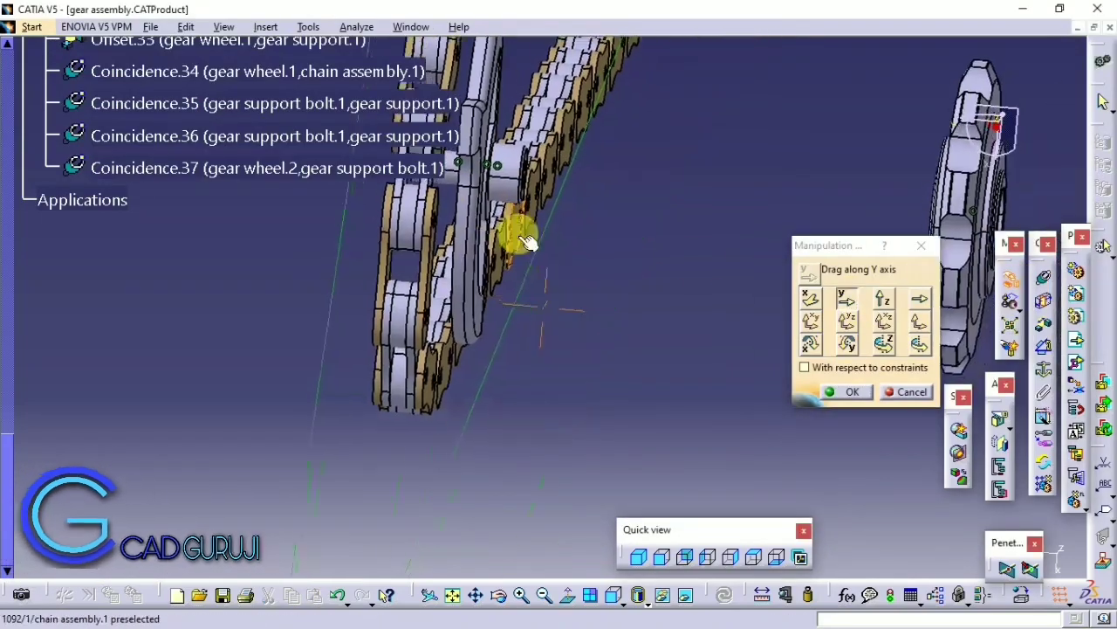
click(834, 390)
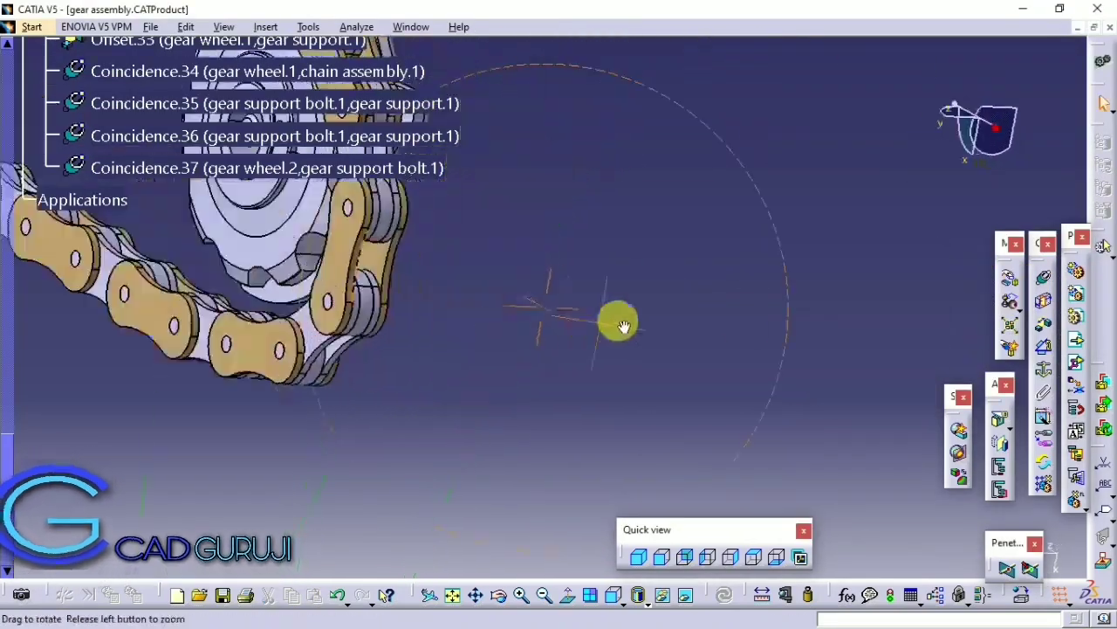
Step: Add Coincidence.38 between a gear wheel.2 face and a chain link face
mouse_move(617, 320)
middle_down()
mouse_move(719, 349)
mouse_move(529, 404)
mouse_move(545, 323)
mouse_move(382, 399)
mouse_move(564, 315)
mouse_move(998, 260)
middle_up()
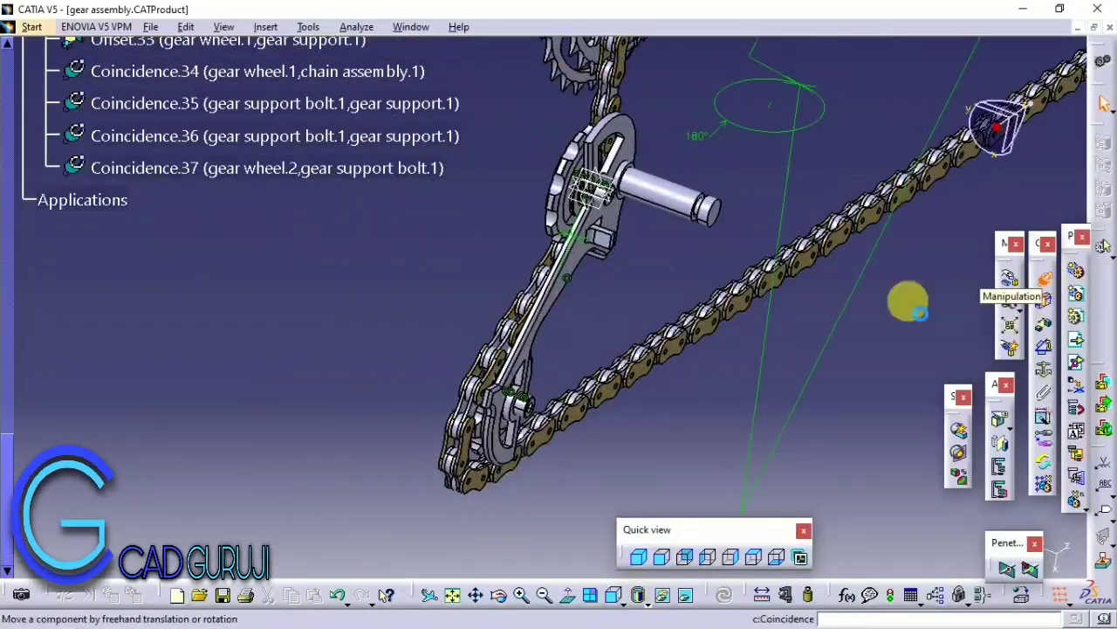
mouse_move(908, 303)
middle_down()
mouse_move(549, 294)
mouse_move(529, 374)
mouse_move(758, 330)
mouse_move(571, 374)
middle_up()
click(452, 256)
click(955, 305)
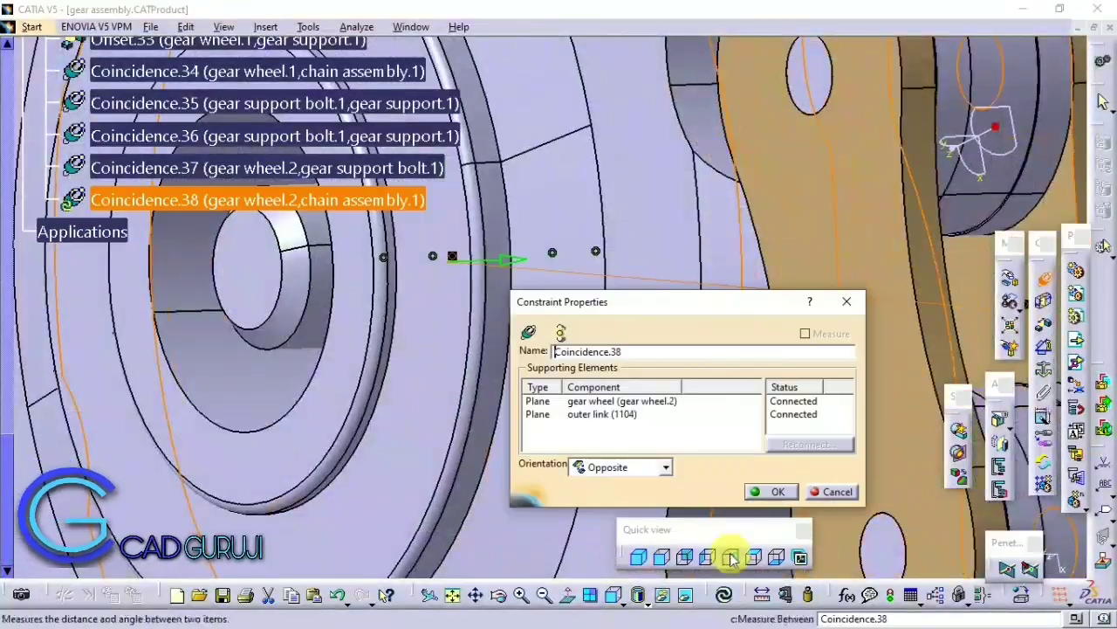
key(Return)
mouse_move(756, 543)
middle_down()
mouse_move(651, 456)
mouse_move(442, 350)
mouse_move(639, 472)
mouse_move(581, 399)
mouse_move(469, 439)
mouse_move(831, 494)
mouse_move(786, 290)
mouse_move(731, 331)
mouse_move(654, 332)
mouse_move(536, 364)
mouse_move(580, 367)
mouse_move(669, 332)
mouse_move(677, 191)
mouse_move(594, 288)
mouse_move(524, 332)
middle_up()
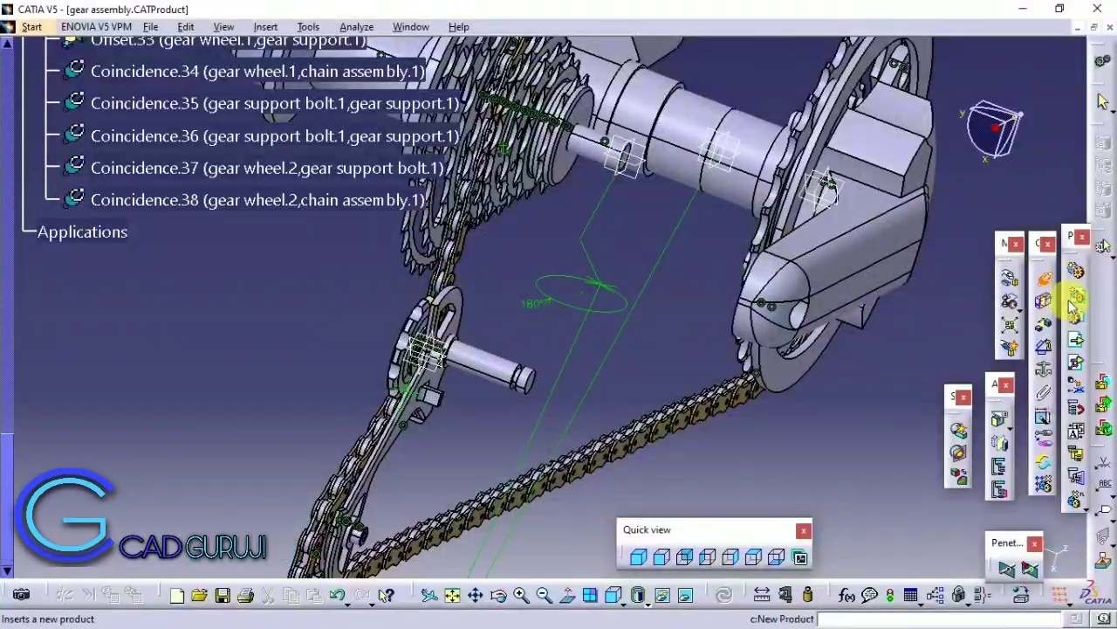
Step: Nudge the derailleur's gear support and lower gear into the chain loop, then close Manipulation
click(1012, 324)
middle_drag(426, 334, 573, 164)
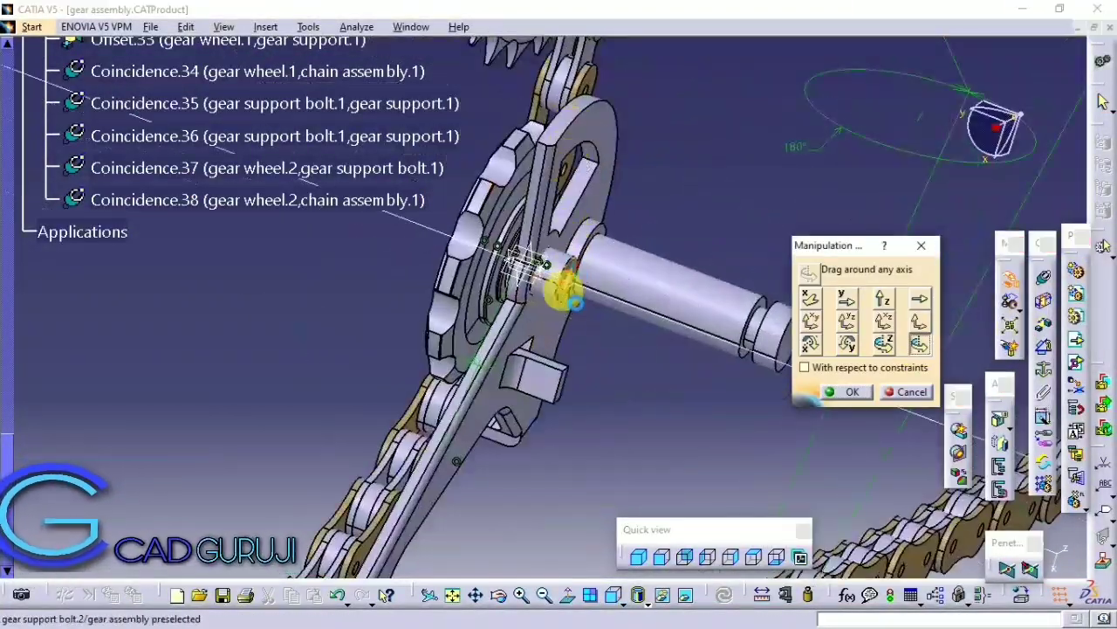
mouse_move(567, 293)
middle_down()
mouse_move(654, 280)
mouse_move(472, 515)
middle_up()
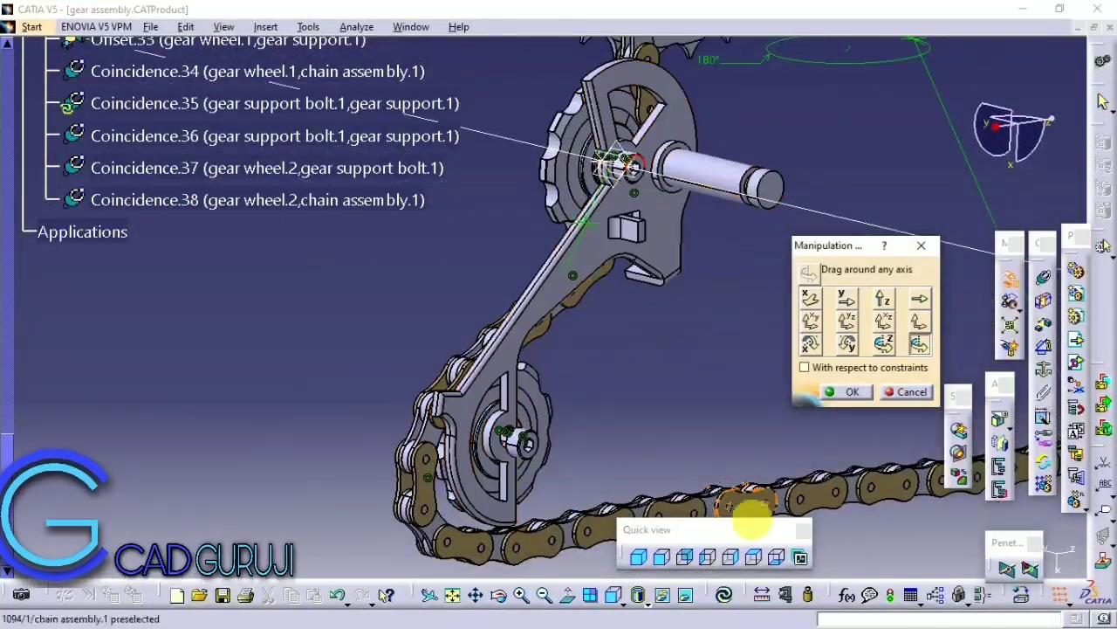
drag(752, 521, 725, 593)
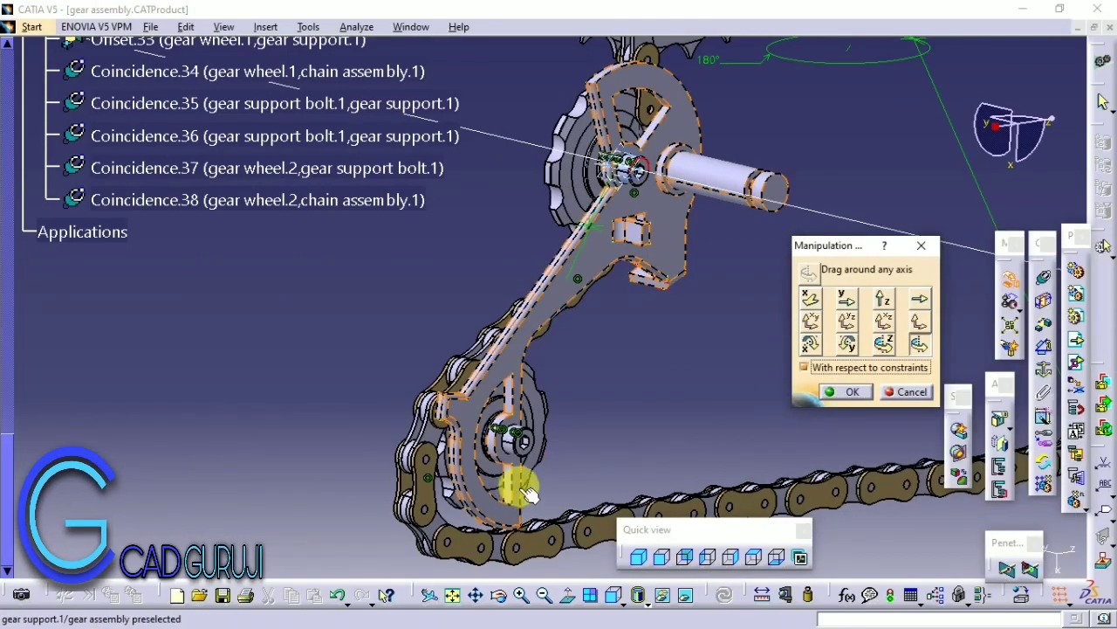
mouse_move(508, 506)
middle_down()
mouse_move(594, 424)
mouse_move(641, 442)
mouse_move(499, 429)
mouse_move(581, 310)
mouse_move(591, 392)
mouse_move(429, 349)
mouse_move(564, 83)
mouse_move(630, 341)
mouse_move(457, 247)
mouse_move(516, 354)
mouse_move(611, 369)
mouse_move(454, 374)
mouse_move(481, 256)
mouse_move(591, 387)
mouse_move(573, 357)
mouse_move(639, 278)
mouse_move(492, 494)
mouse_move(636, 498)
mouse_move(721, 359)
middle_up()
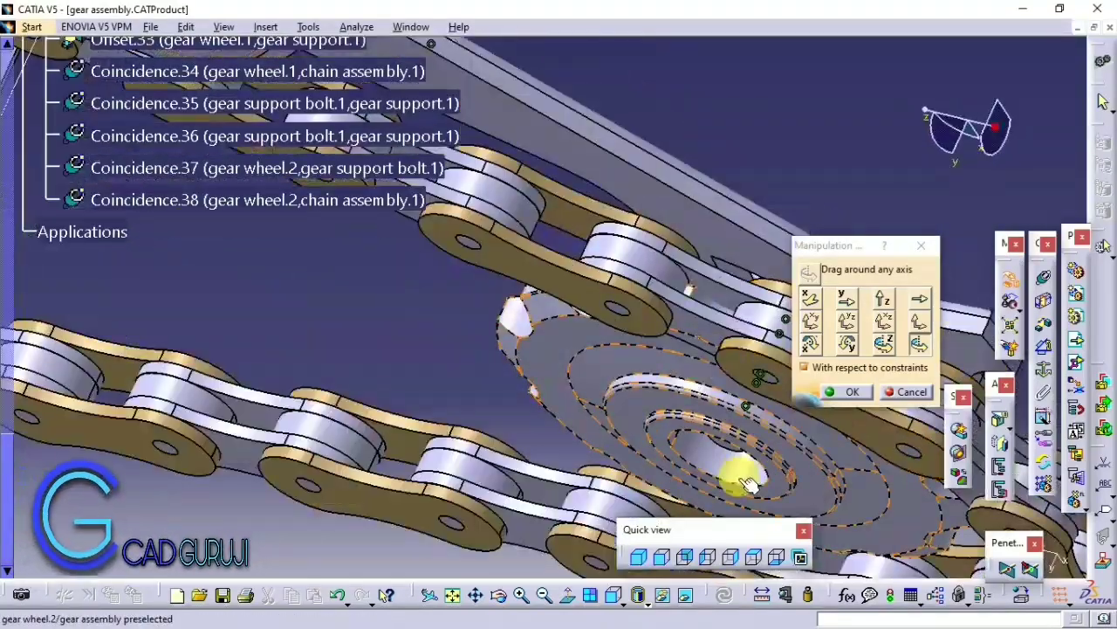
mouse_move(633, 388)
middle_down()
mouse_move(444, 344)
mouse_move(512, 349)
mouse_move(506, 340)
middle_up()
click(868, 398)
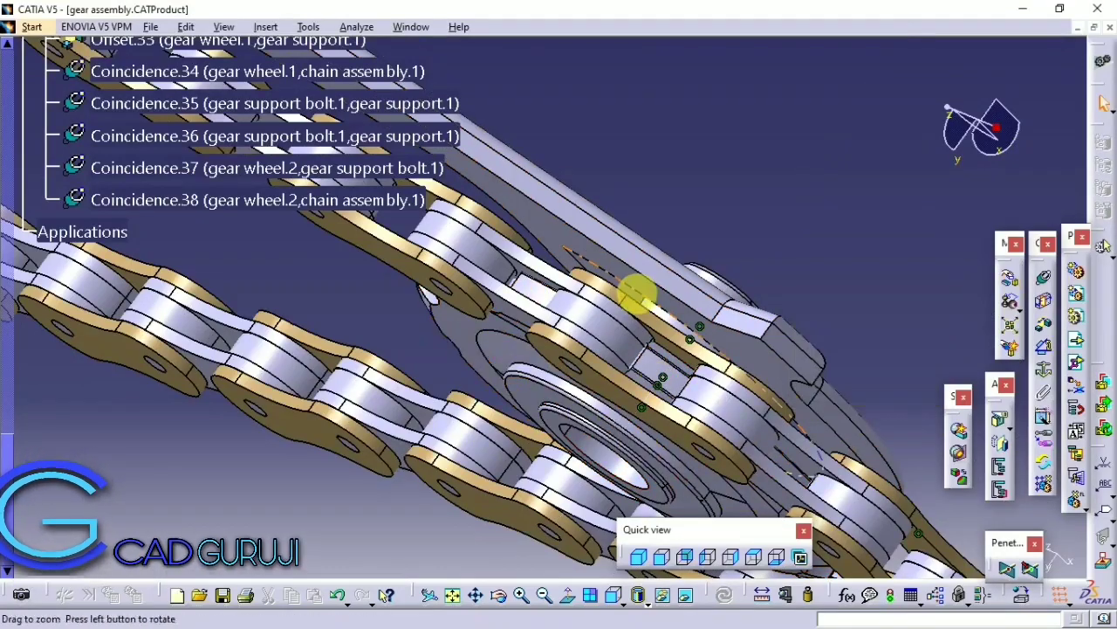
mouse_move(637, 294)
middle_down()
mouse_move(491, 362)
mouse_move(540, 403)
middle_up()
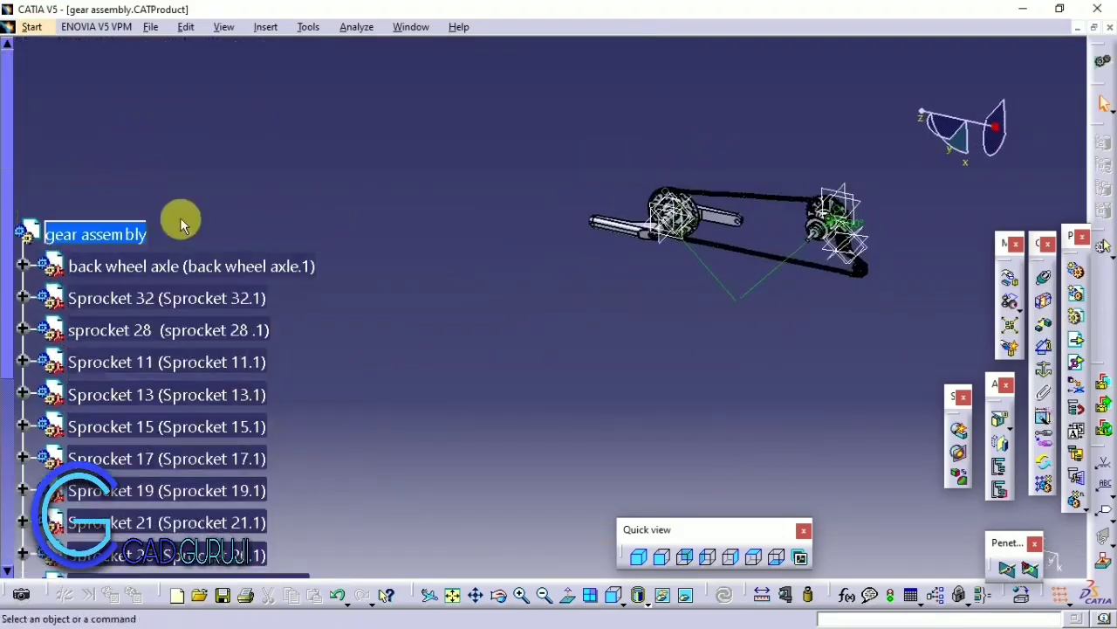
Step: Insert pedal part.CATPart into the assembly as an existing component
click(1045, 328)
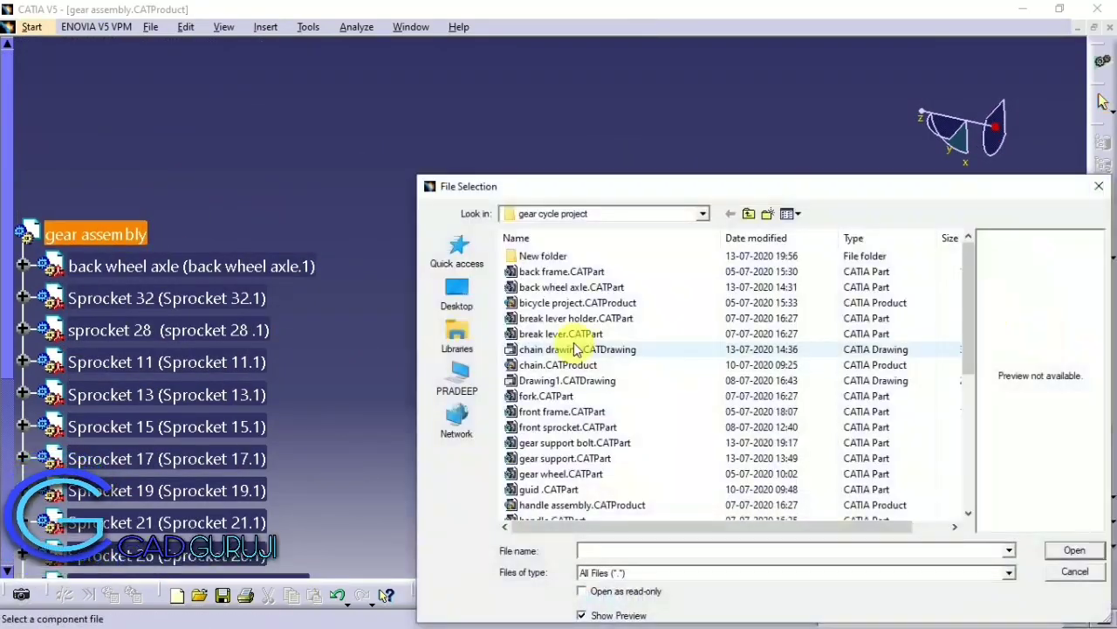
scroll(558, 454, down, 2)
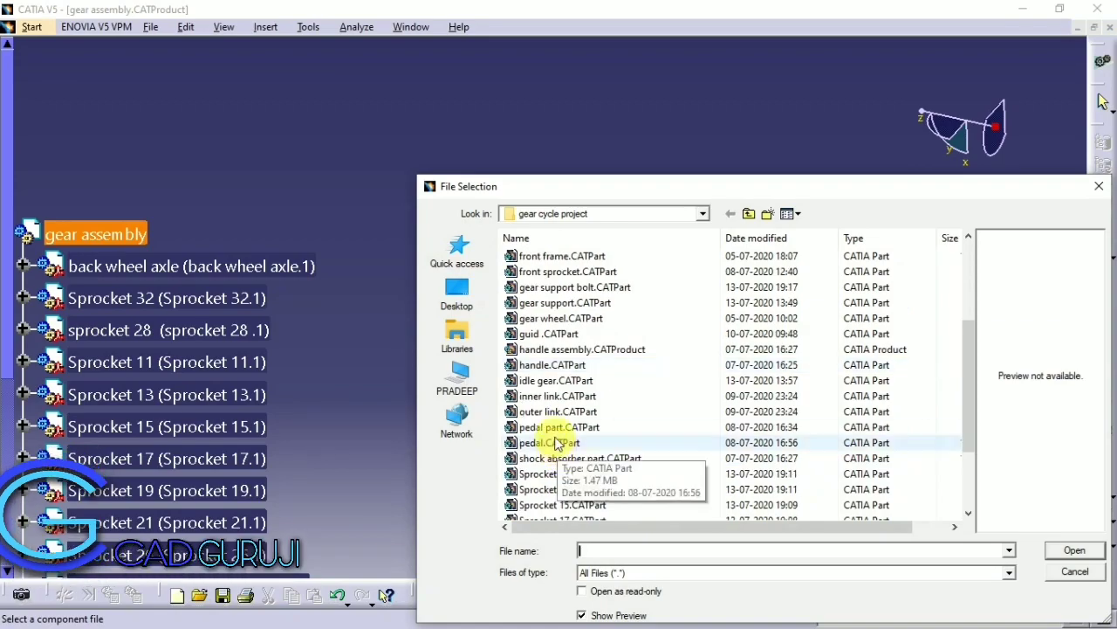
click(541, 427)
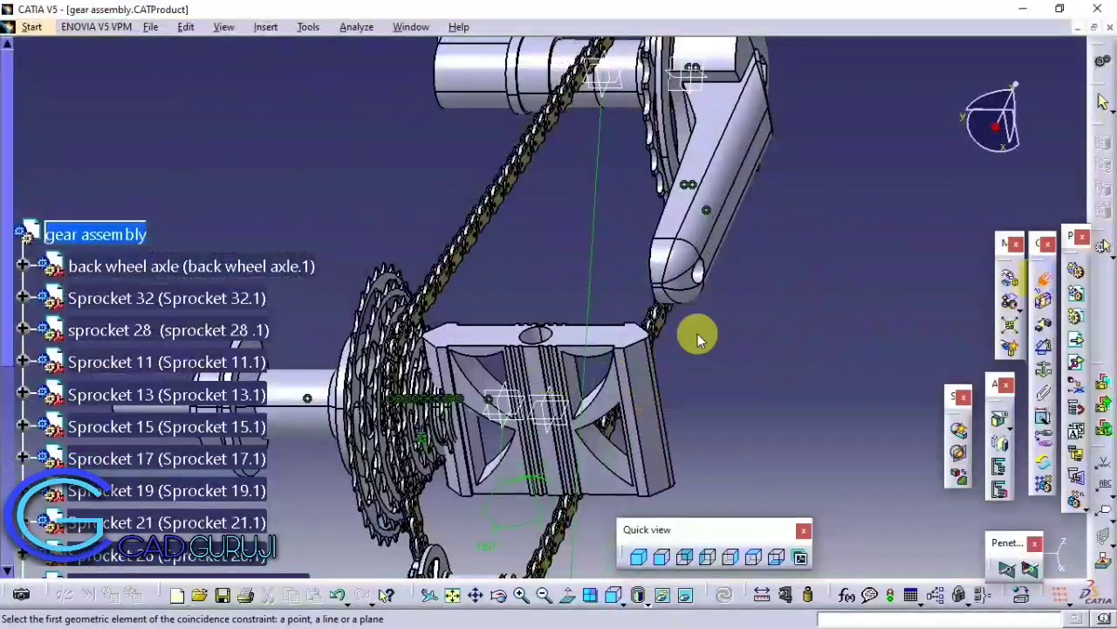
Step: Make the pedal's hole axis coincident with the crank end axis and update the assembly
middle_drag(698, 334, 687, 236)
click(524, 349)
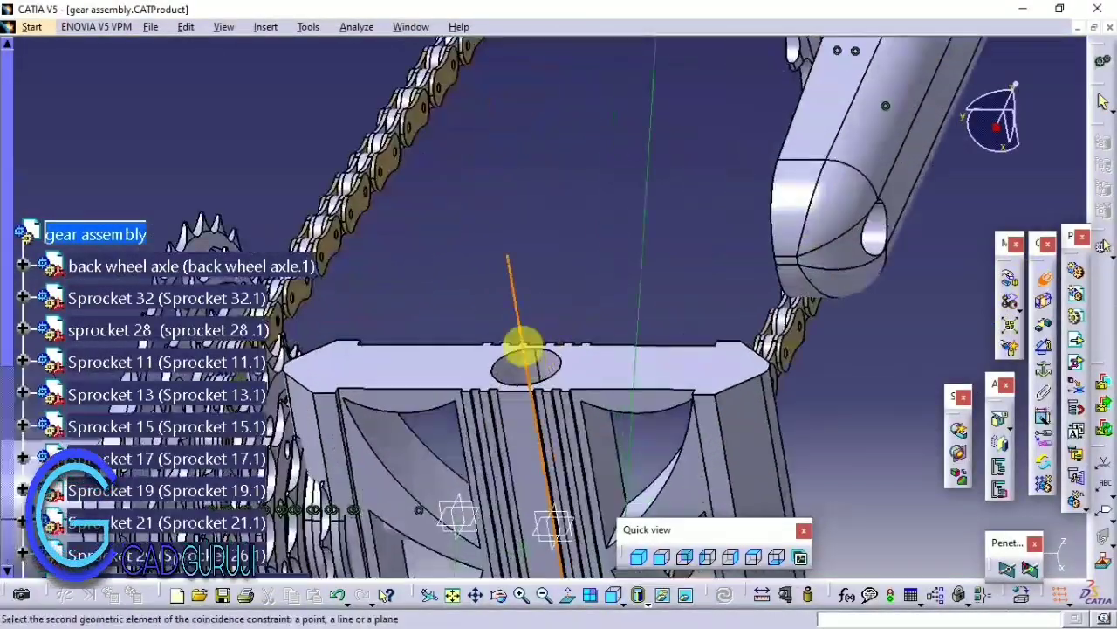
mouse_move(524, 349)
middle_down()
mouse_move(611, 424)
mouse_move(613, 274)
middle_up()
middle_drag(608, 349, 577, 163)
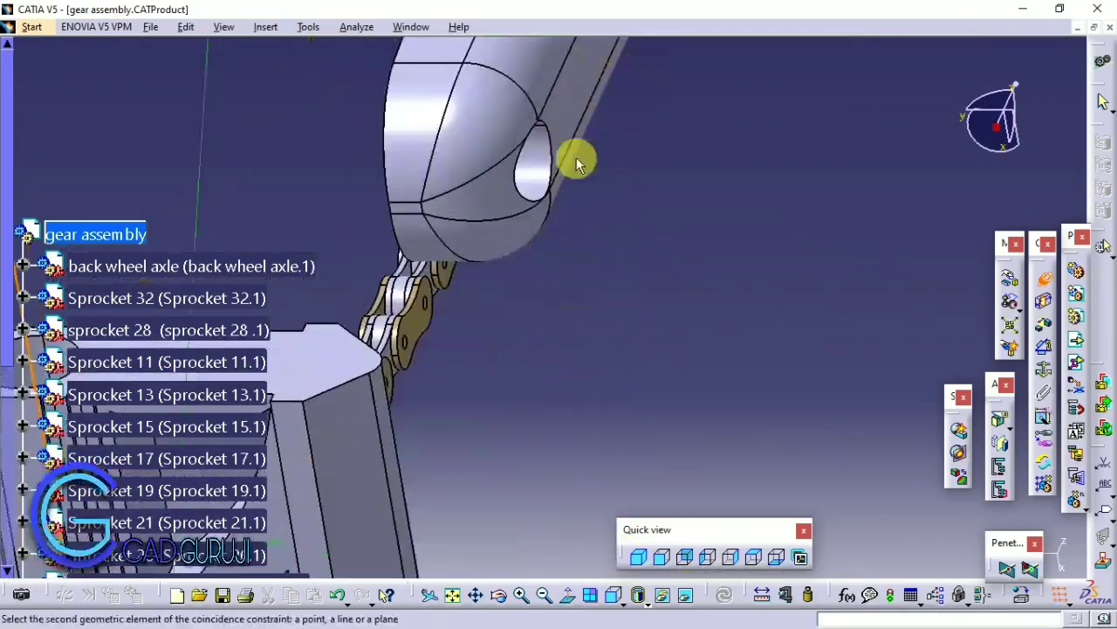
click(533, 144)
click(724, 595)
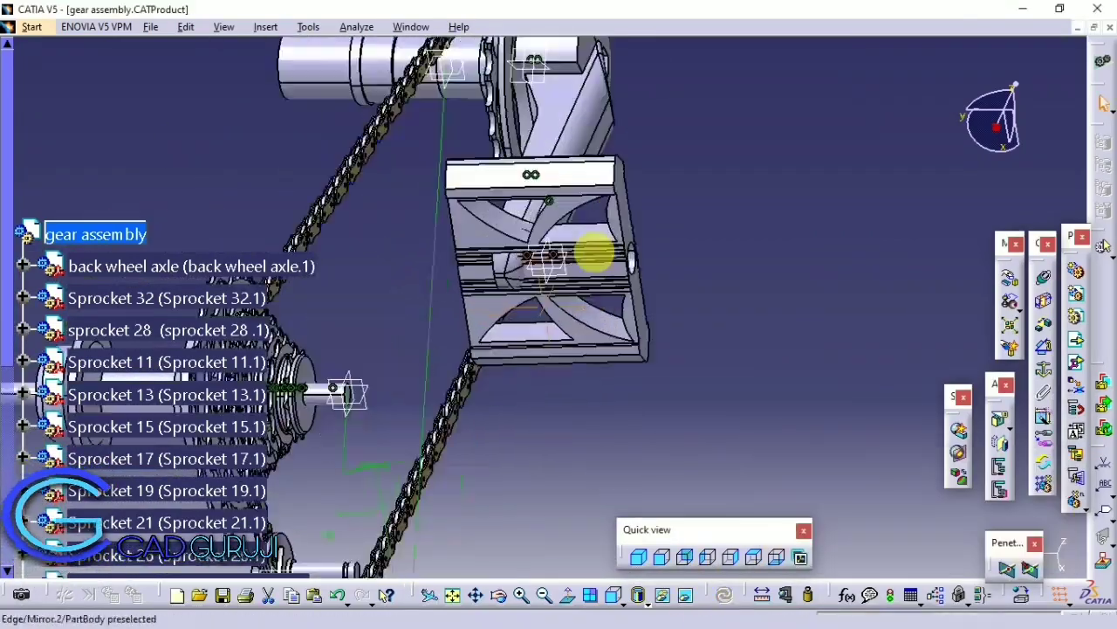
Step: Slide the pedal along Y with Manipulation, then bring up the component file list again
click(1010, 301)
mouse_move(592, 348)
mouse_down()
mouse_move(648, 344)
mouse_move(638, 352)
mouse_move(656, 269)
mouse_up()
click(845, 391)
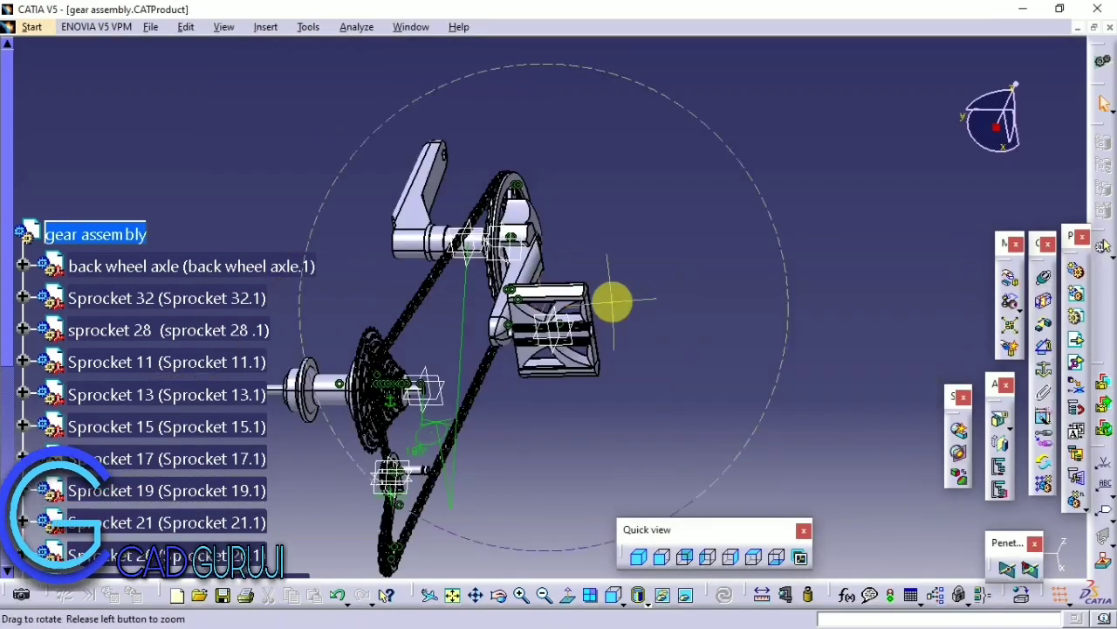
middle_drag(611, 300, 752, 437)
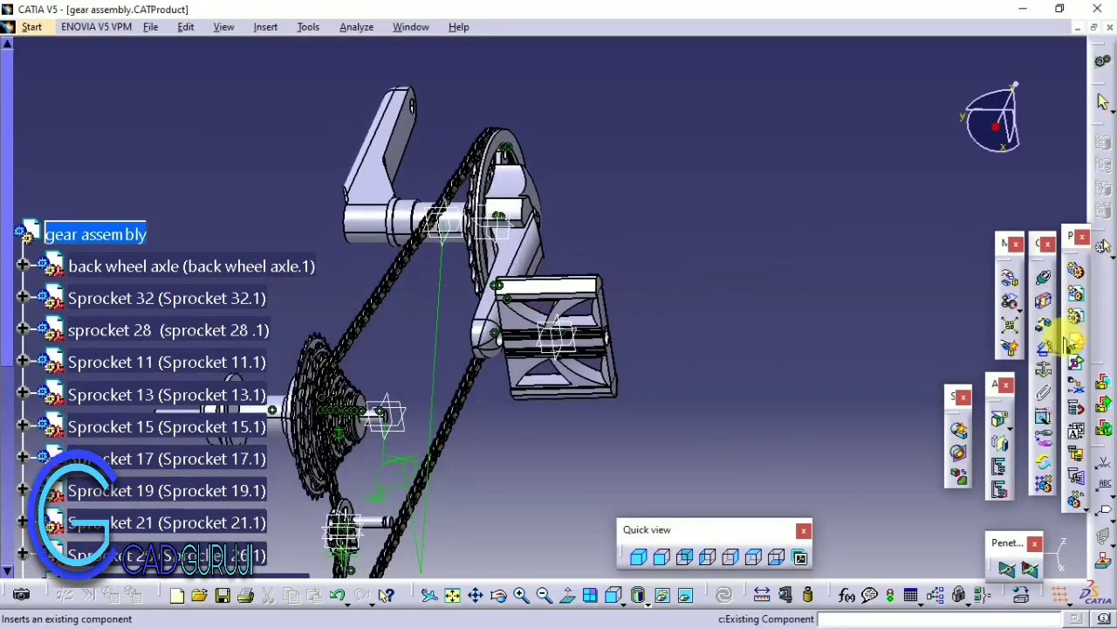
click(69, 252)
right_click(437, 297)
Step: Insert a second copy of pedal part.CATPart into the assembly
click(419, 257)
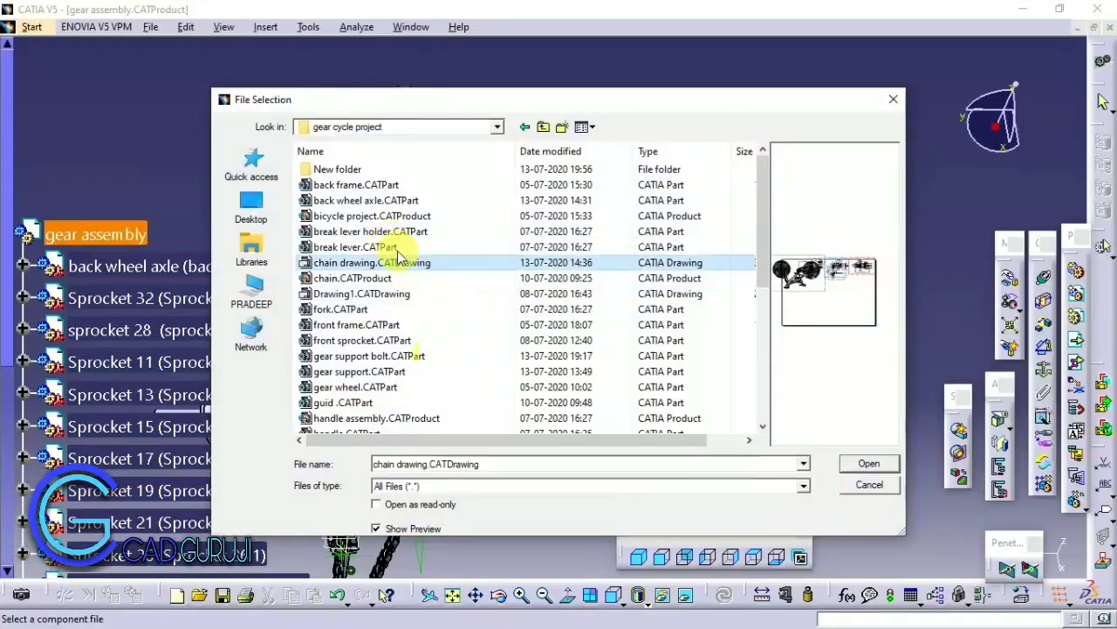
scroll(419, 261, down, 3)
click(410, 337)
click(868, 462)
Step: Constrain pedal part.2's axis to the crank axis with Coincidence.41 and update
mouse_move(774, 392)
middle_down()
mouse_move(568, 249)
mouse_move(616, 469)
mouse_move(629, 390)
mouse_move(456, 369)
mouse_move(579, 424)
mouse_move(786, 332)
middle_up()
click(524, 376)
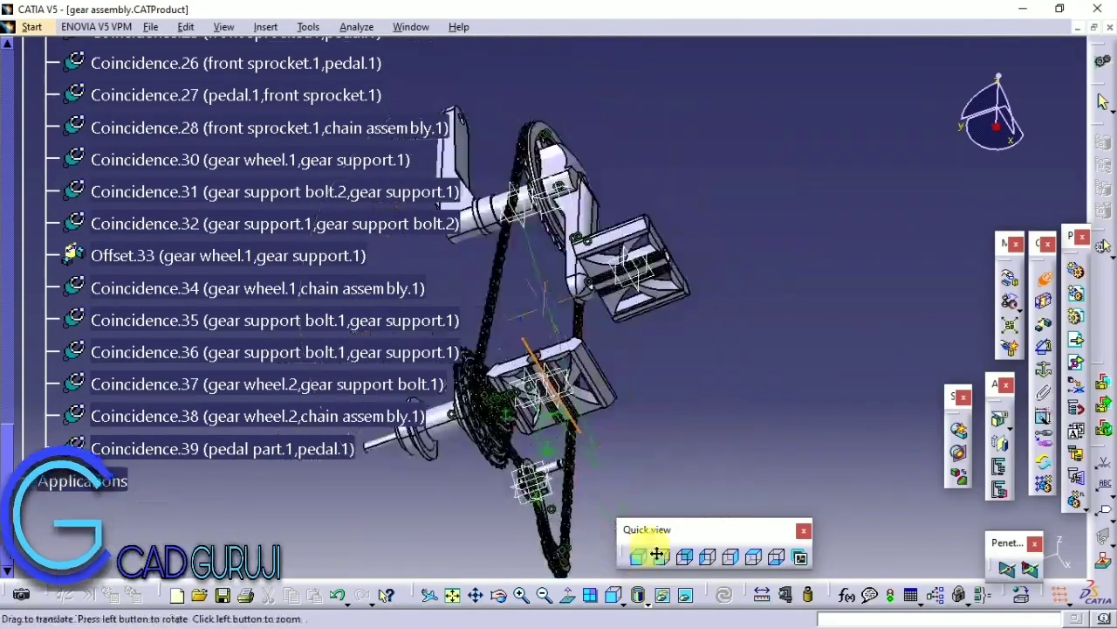
mouse_move(524, 375)
middle_down()
mouse_move(549, 424)
mouse_move(596, 131)
middle_up()
click(635, 316)
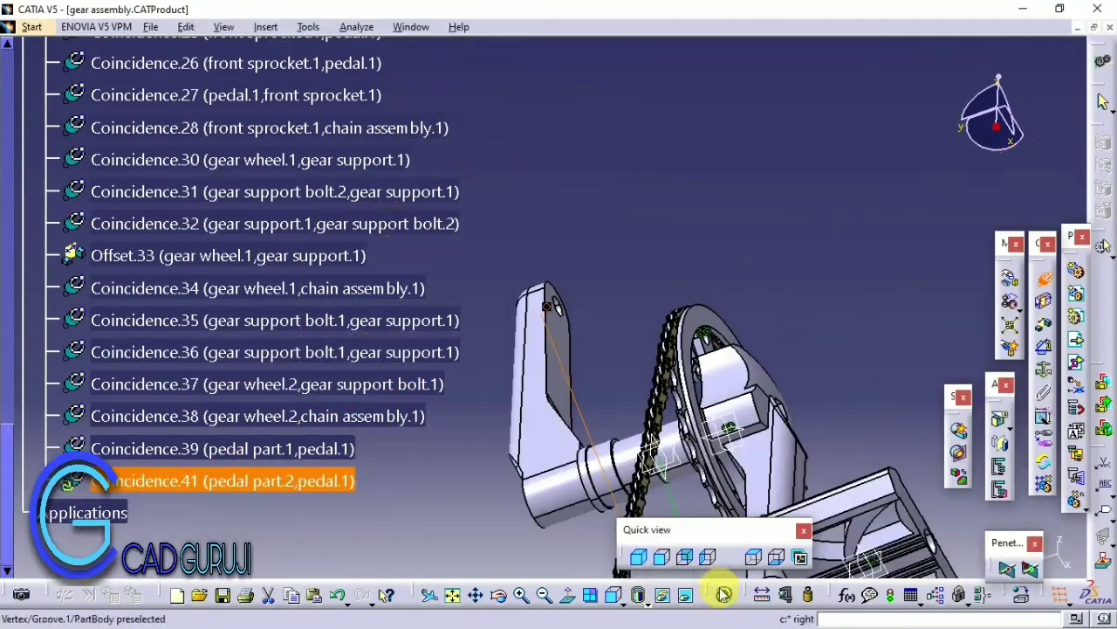
click(724, 594)
Step: Use Manipulation to slide the second pedal along Y beside the crank arm, adjusting along Z
mouse_move(599, 175)
middle_down()
mouse_move(581, 135)
mouse_move(586, 387)
mouse_move(654, 529)
mouse_move(653, 302)
mouse_move(1030, 275)
middle_up()
click(1032, 274)
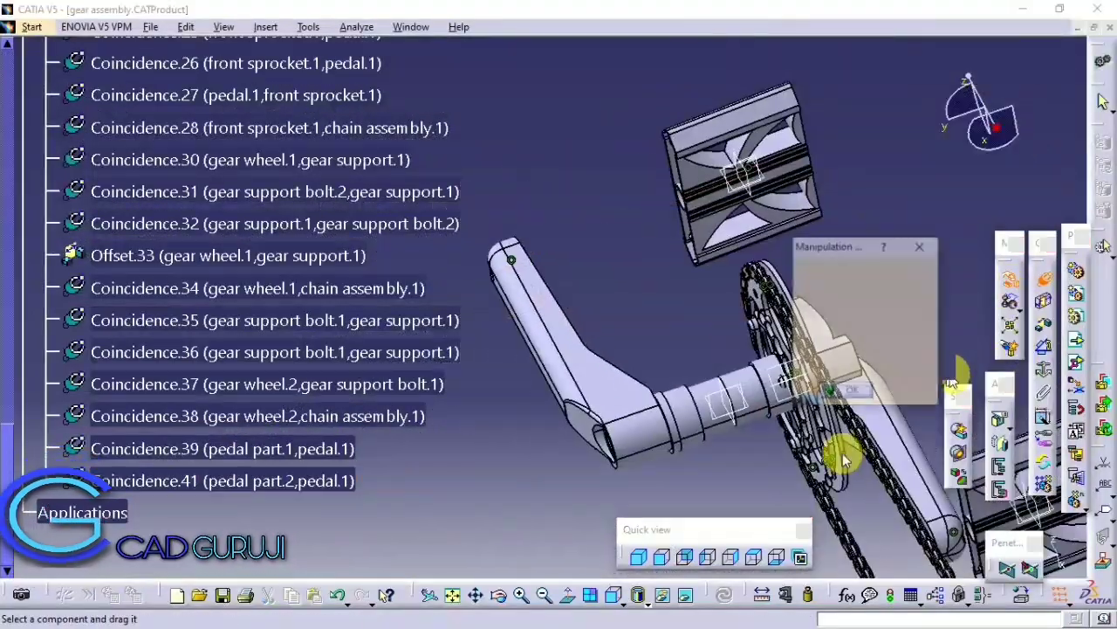
click(845, 298)
drag(678, 179, 394, 312)
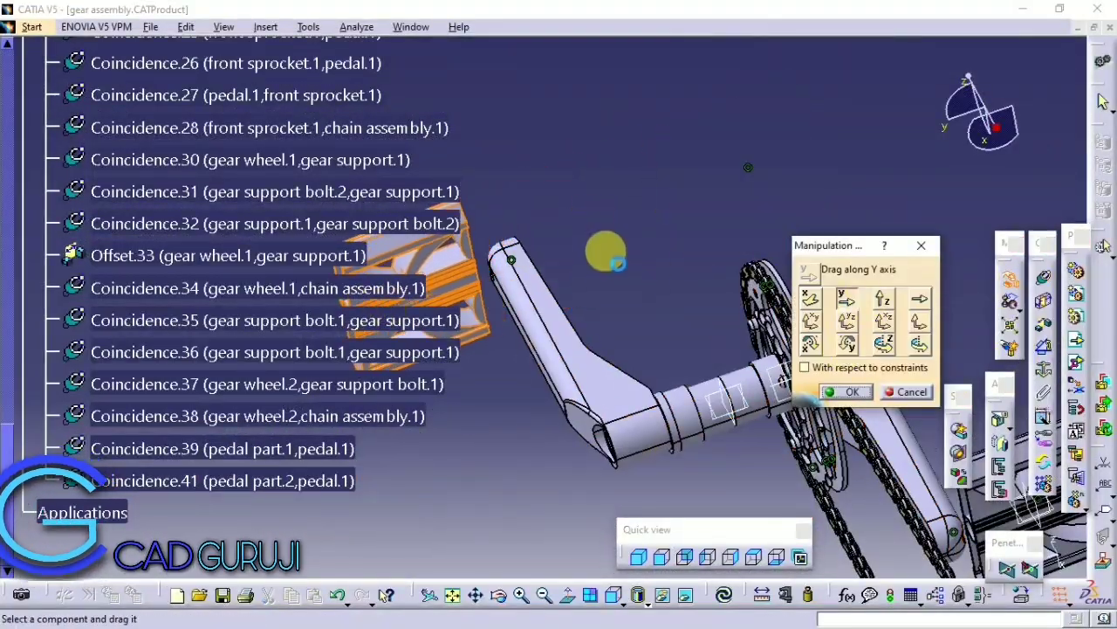
middle_drag(611, 257, 834, 432)
mouse_move(560, 373)
middle_down()
mouse_move(516, 428)
mouse_move(567, 263)
mouse_move(668, 369)
mouse_move(669, 44)
mouse_move(623, 324)
mouse_move(766, 413)
mouse_move(730, 511)
mouse_move(704, 531)
mouse_move(603, 317)
mouse_move(851, 327)
middle_up()
click(883, 300)
drag(611, 262, 694, 190)
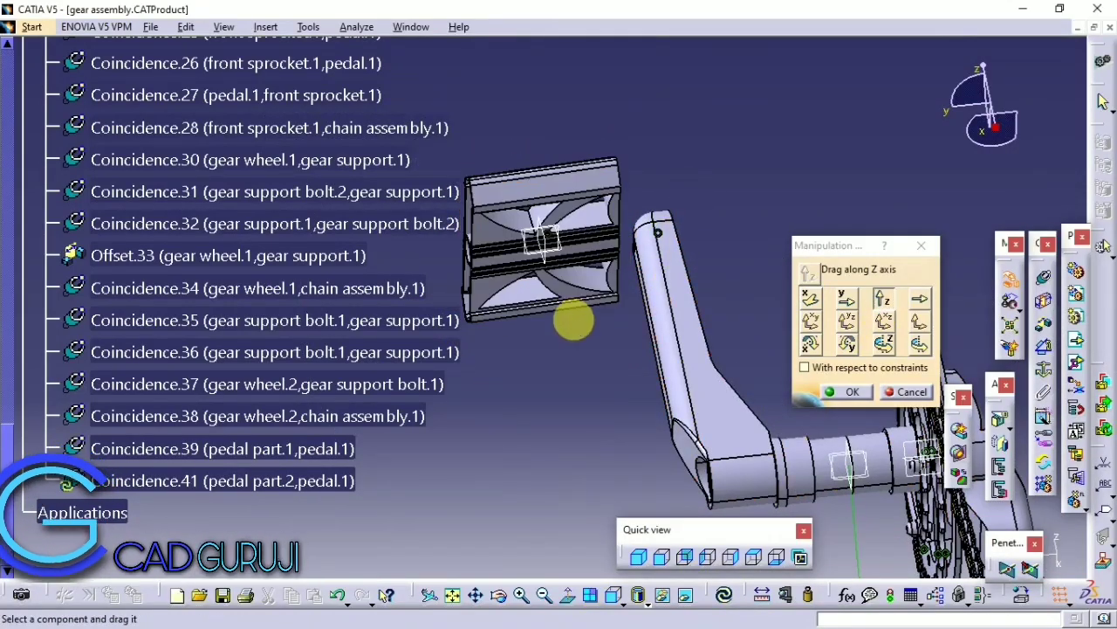
middle_drag(573, 321, 665, 515)
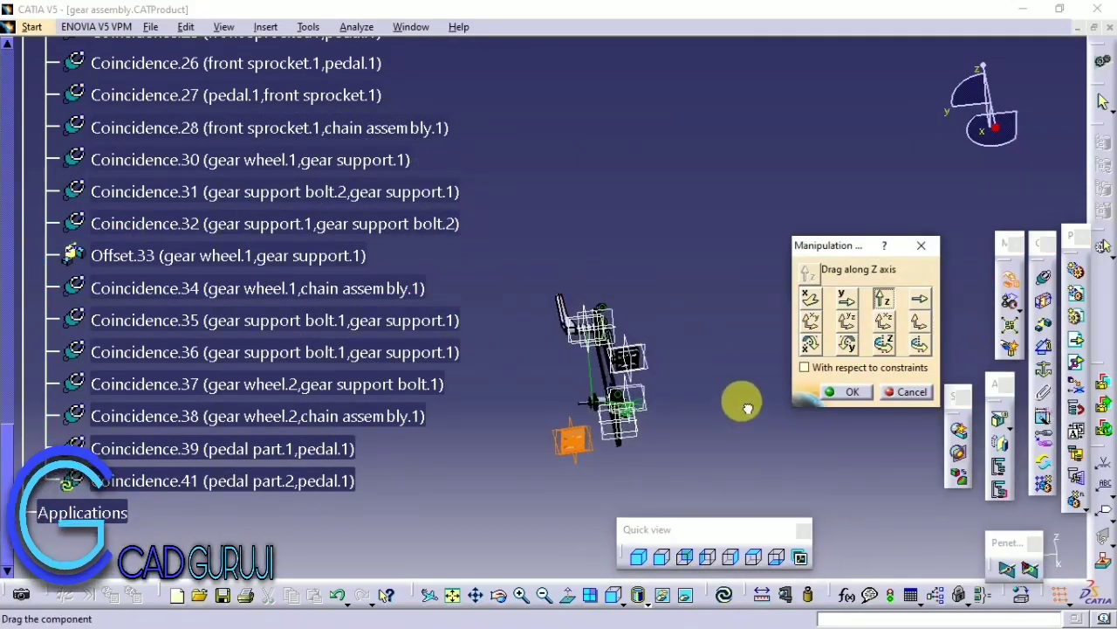
middle_drag(568, 179, 561, 172)
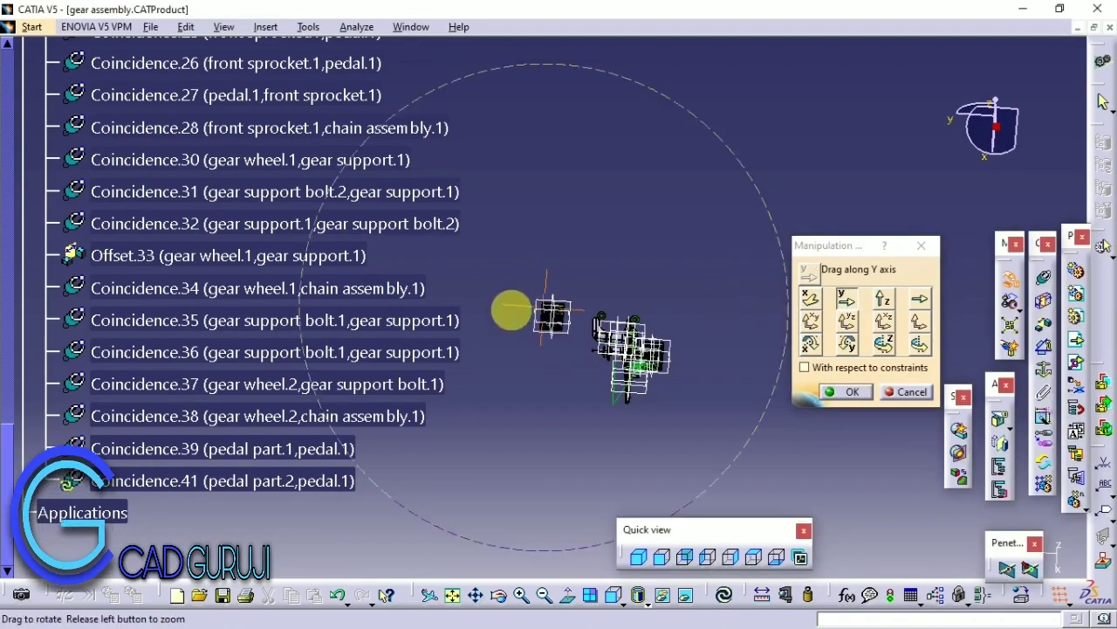
middle_drag(511, 312, 749, 445)
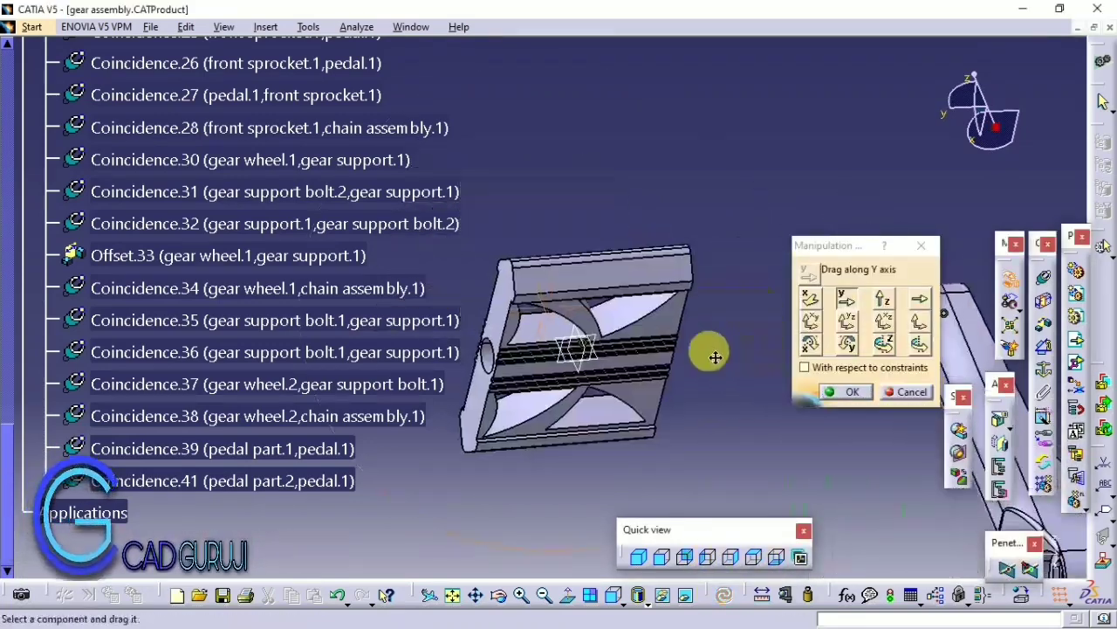
drag(715, 357, 876, 381)
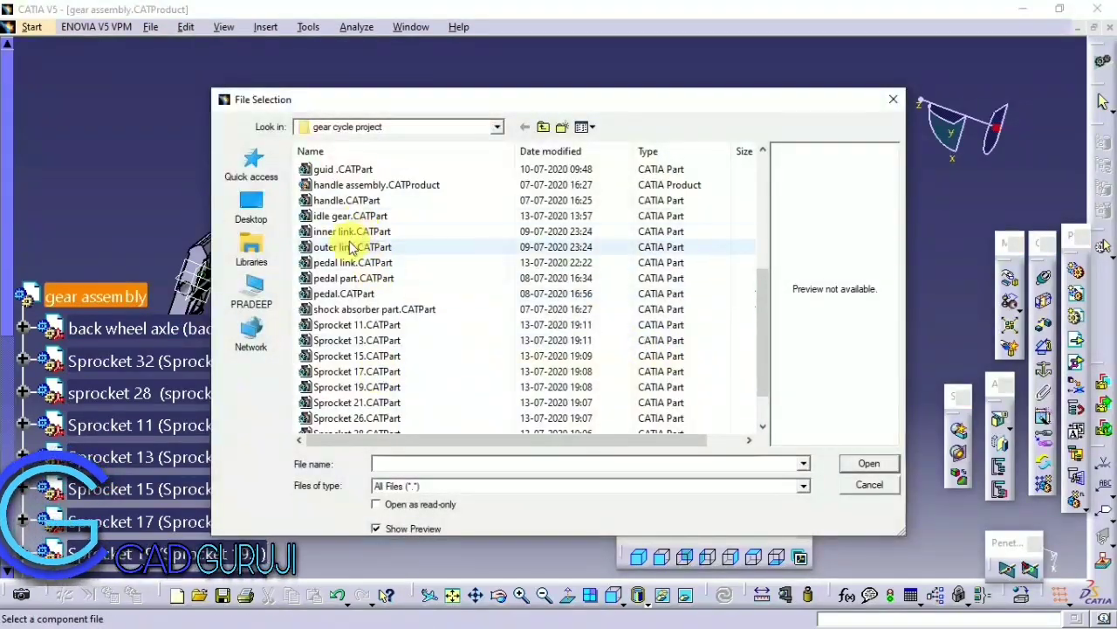
Step: Load pedal link, make it coincident with the pedal part, and slide the pedal along Y
click(870, 472)
mouse_move(512, 154)
middle_down()
mouse_move(550, 314)
mouse_move(733, 374)
mouse_move(873, 340)
middle_up()
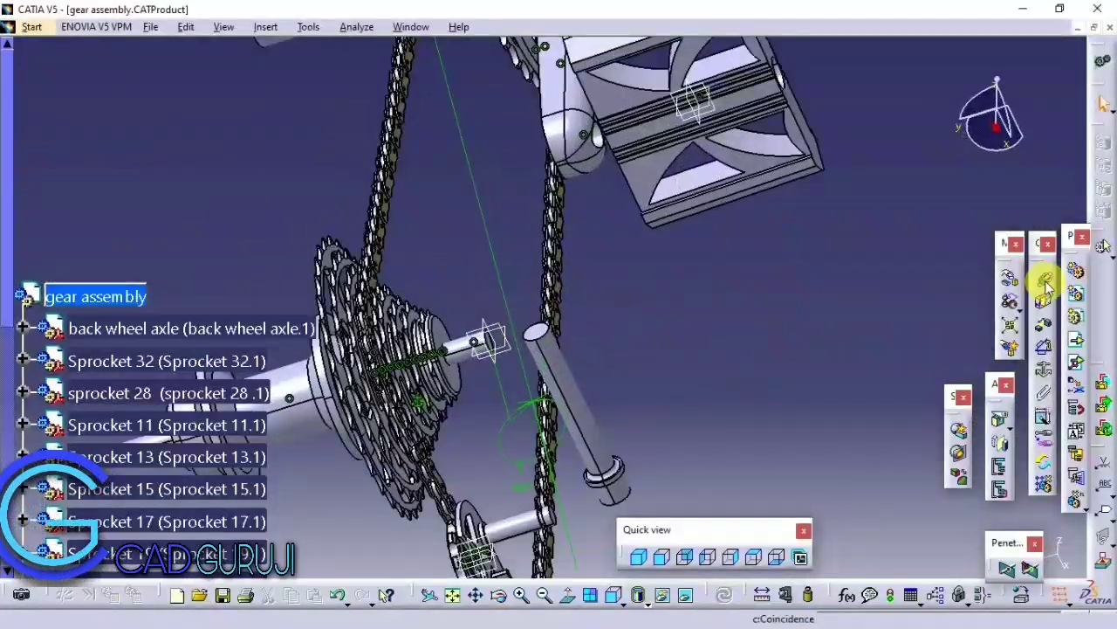
click(590, 409)
mouse_move(668, 232)
middle_down()
mouse_move(634, 180)
mouse_move(689, 68)
mouse_move(697, 496)
middle_up()
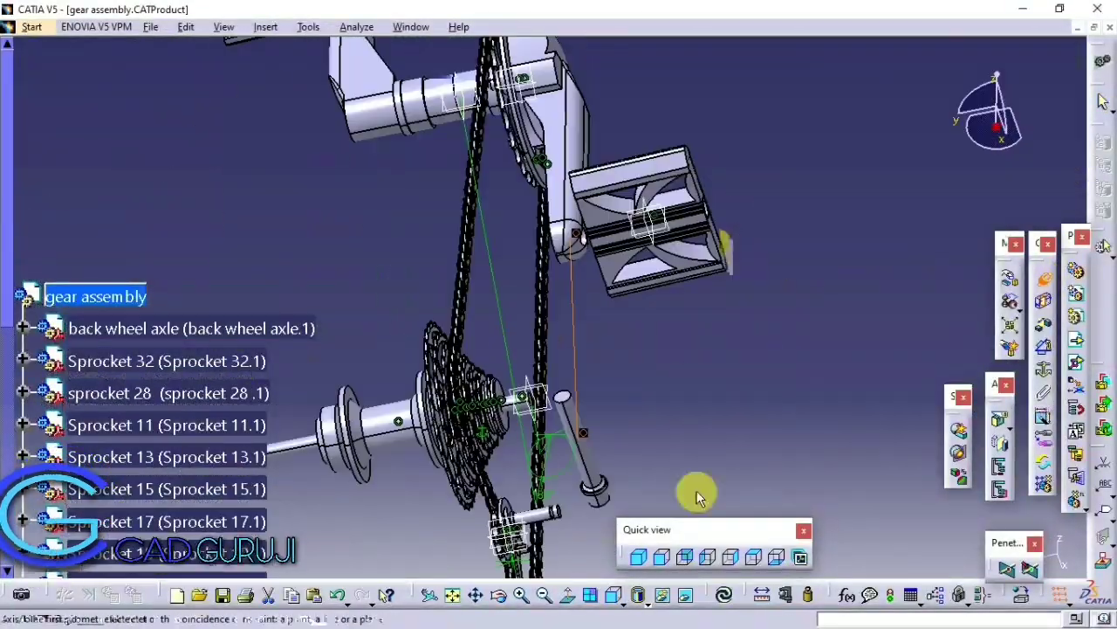
mouse_move(719, 406)
middle_down()
mouse_move(716, 292)
mouse_move(656, 439)
mouse_move(637, 445)
mouse_move(690, 419)
middle_up()
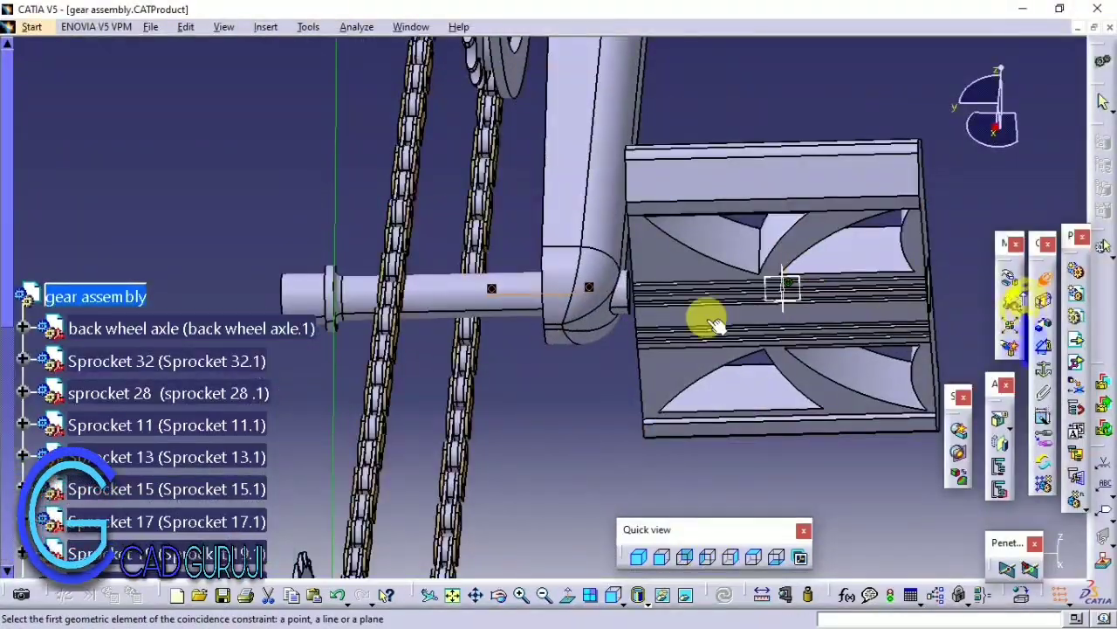
mouse_move(886, 314)
middle_down()
mouse_move(619, 312)
mouse_move(553, 324)
mouse_move(544, 355)
mouse_move(648, 352)
mouse_move(519, 257)
middle_up()
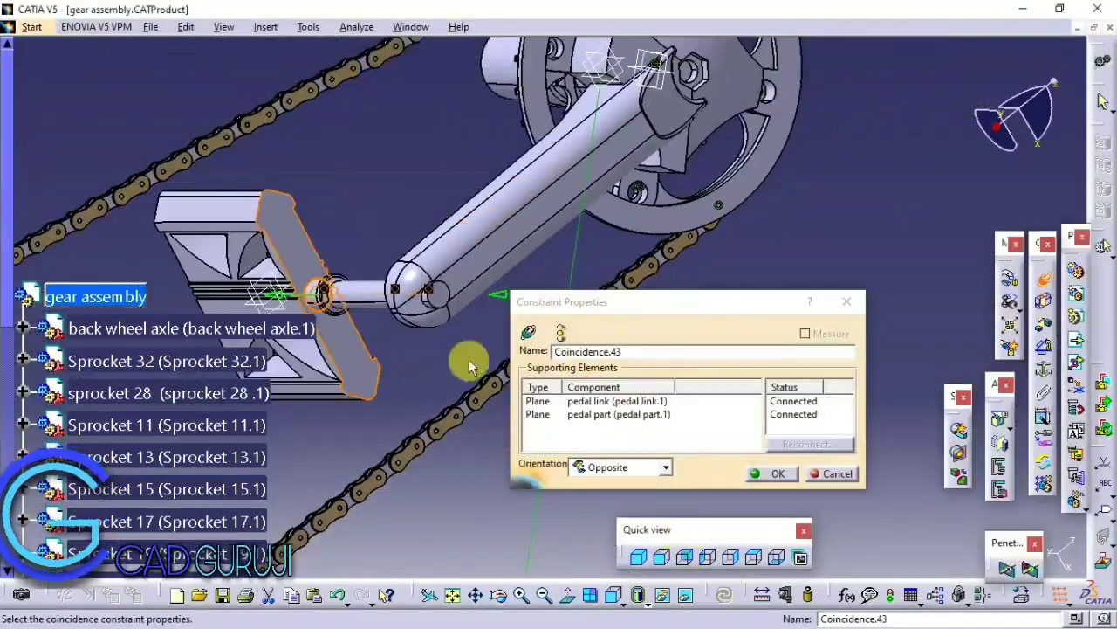
mouse_move(466, 367)
middle_down()
mouse_move(444, 307)
mouse_move(474, 257)
mouse_move(608, 469)
middle_up()
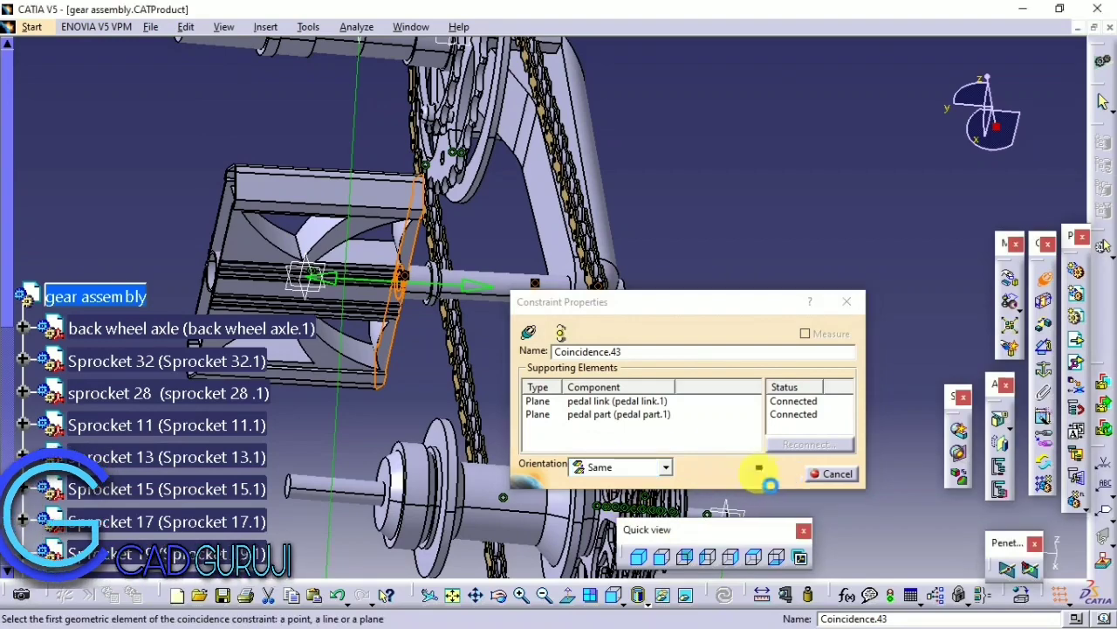
click(758, 472)
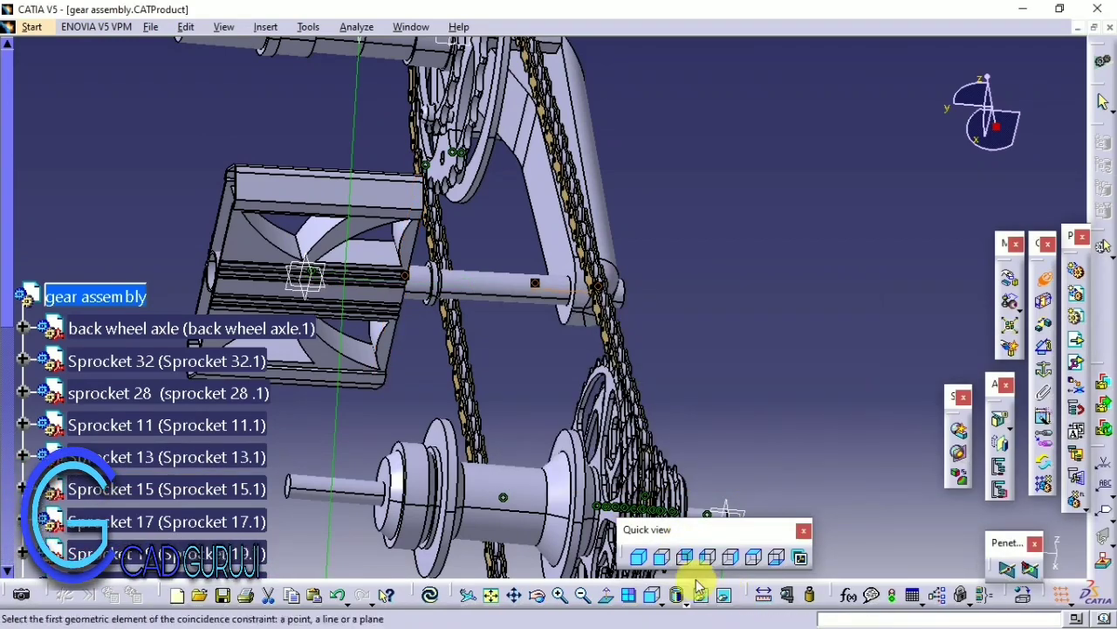
middle_drag(524, 424, 445, 379)
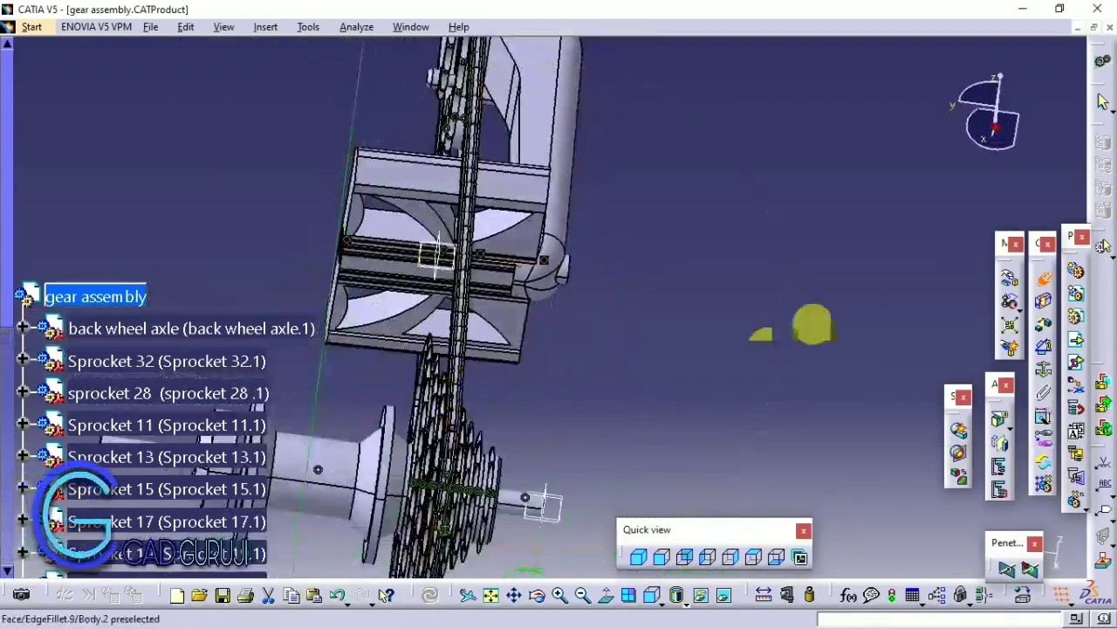
click(1015, 285)
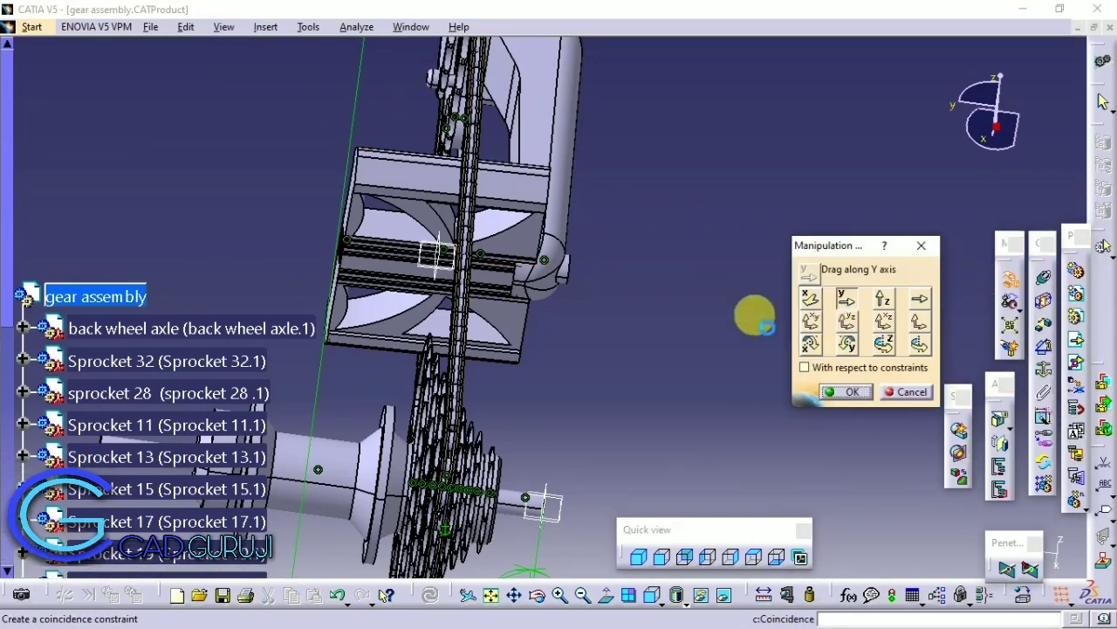
mouse_move(486, 206)
mouse_down()
mouse_move(606, 197)
mouse_move(743, 160)
mouse_up()
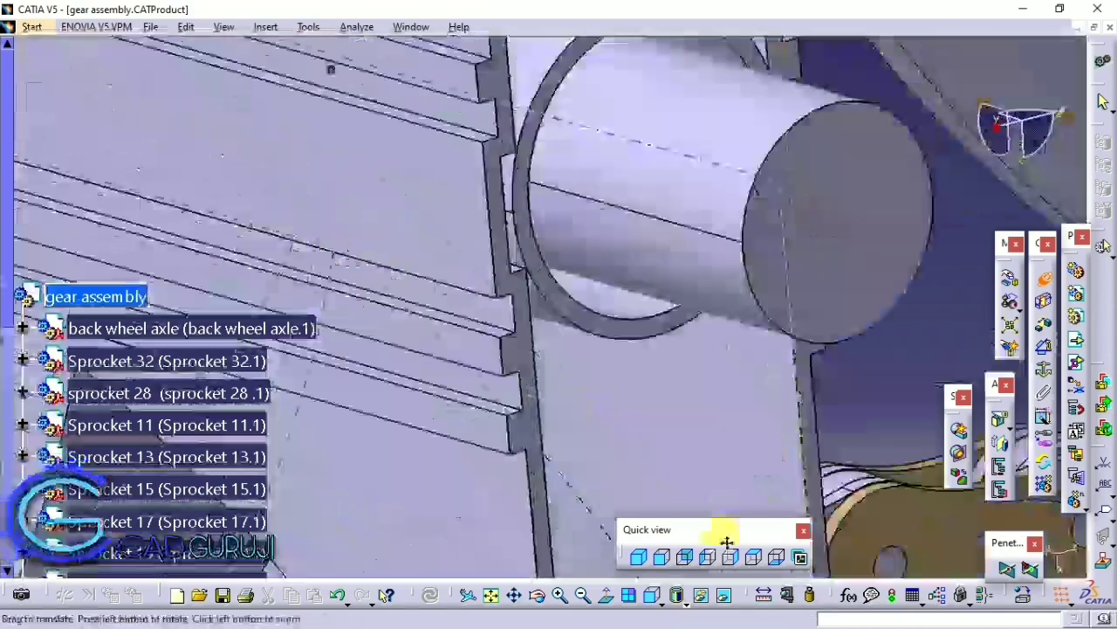
Step: Join pedal link and pedal planes with Coincidence.44 (Same orientation), update, and reopen the file list
click(724, 257)
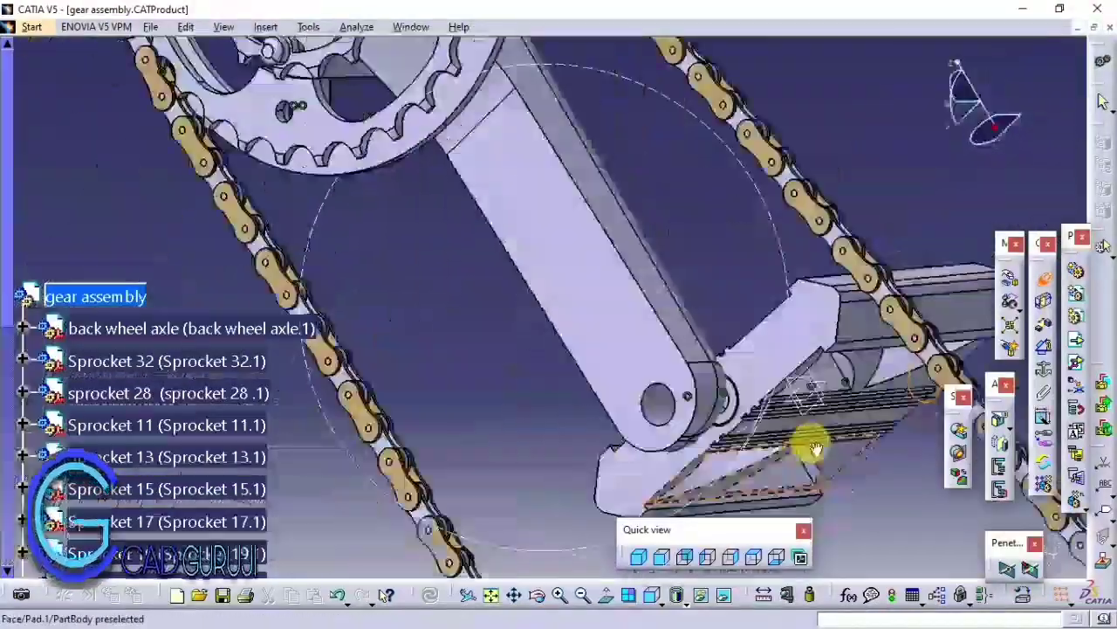
click(814, 448)
click(430, 595)
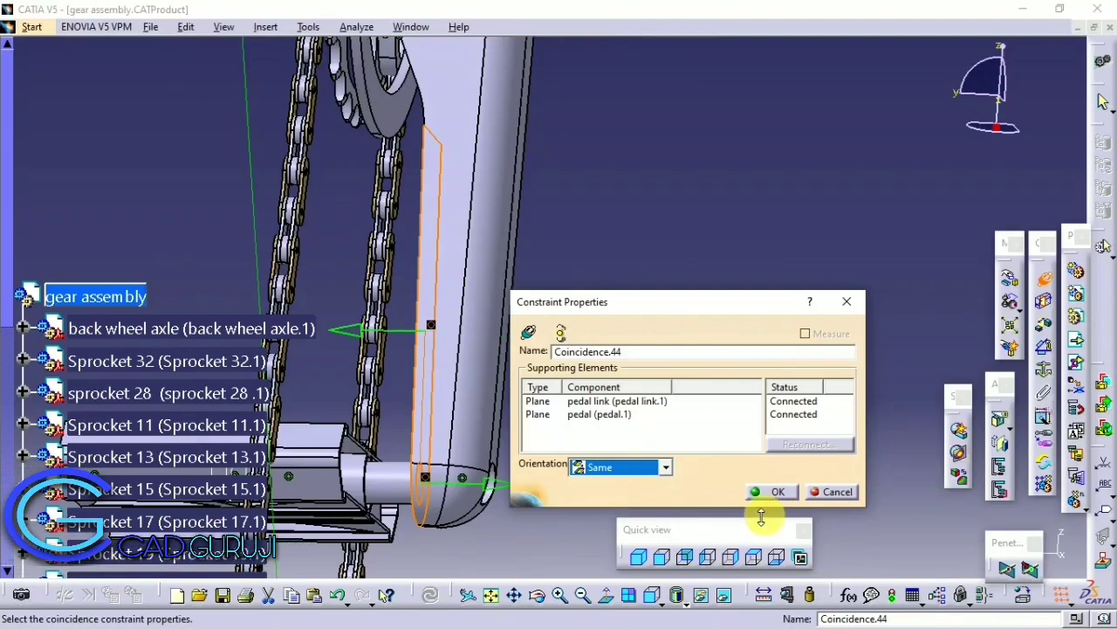
click(772, 492)
click(429, 595)
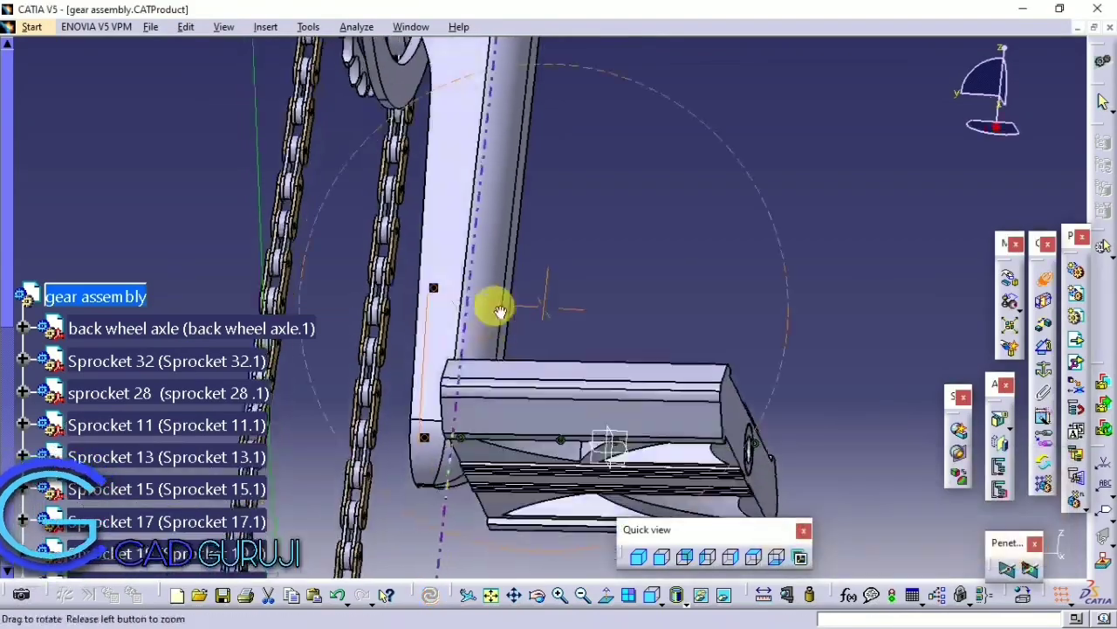
mouse_move(499, 305)
middle_down()
mouse_move(576, 279)
mouse_move(464, 344)
mouse_move(613, 419)
mouse_move(577, 389)
mouse_move(70, 282)
middle_up()
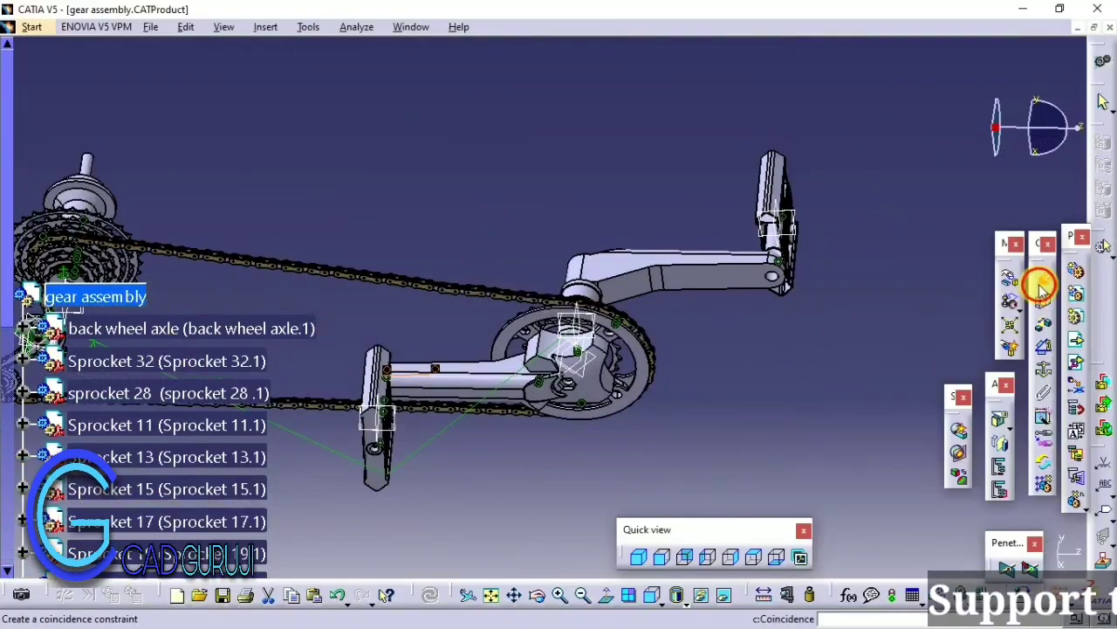
click(1105, 248)
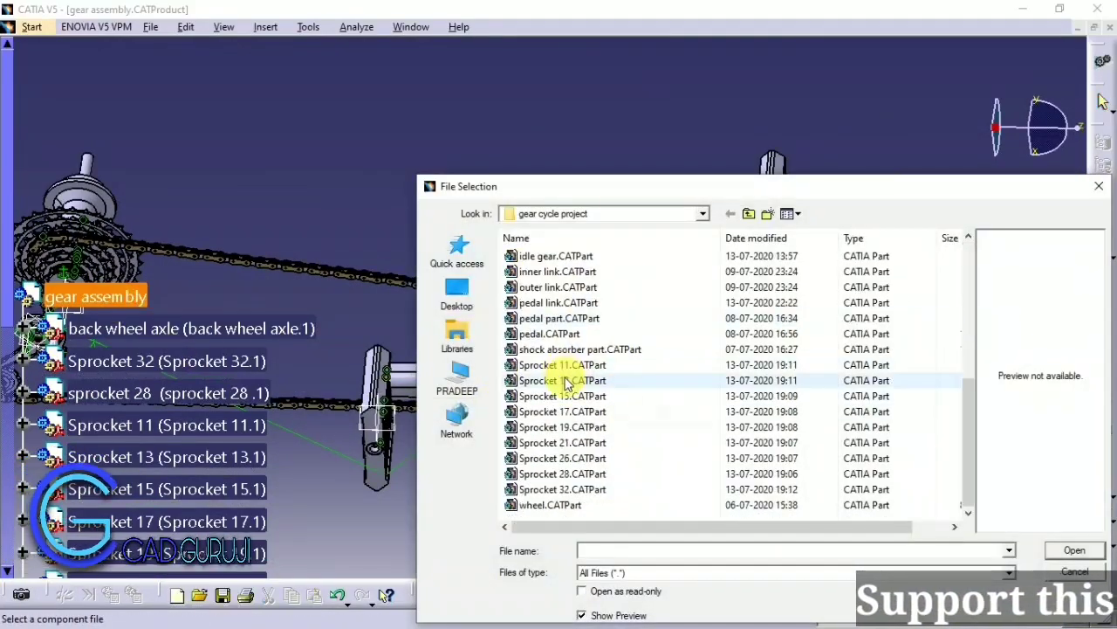
Step: Insert a second pedal link and make its plane coincident with pedal.1
click(1075, 550)
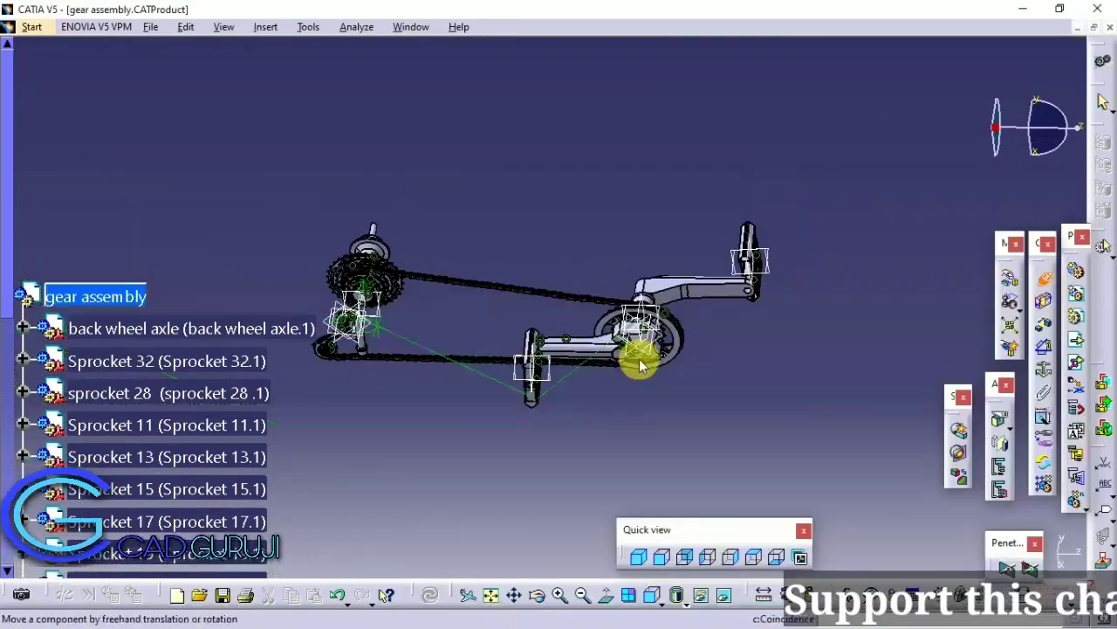
mouse_move(637, 357)
middle_down()
mouse_move(511, 332)
mouse_move(441, 416)
middle_up()
click(441, 416)
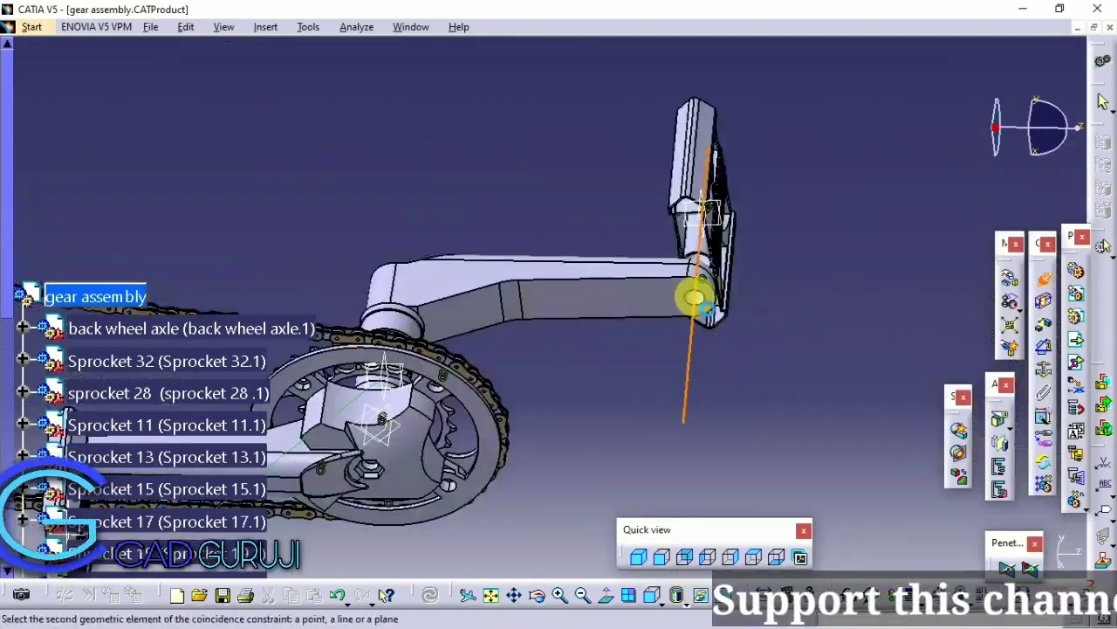
middle_drag(611, 394, 1045, 323)
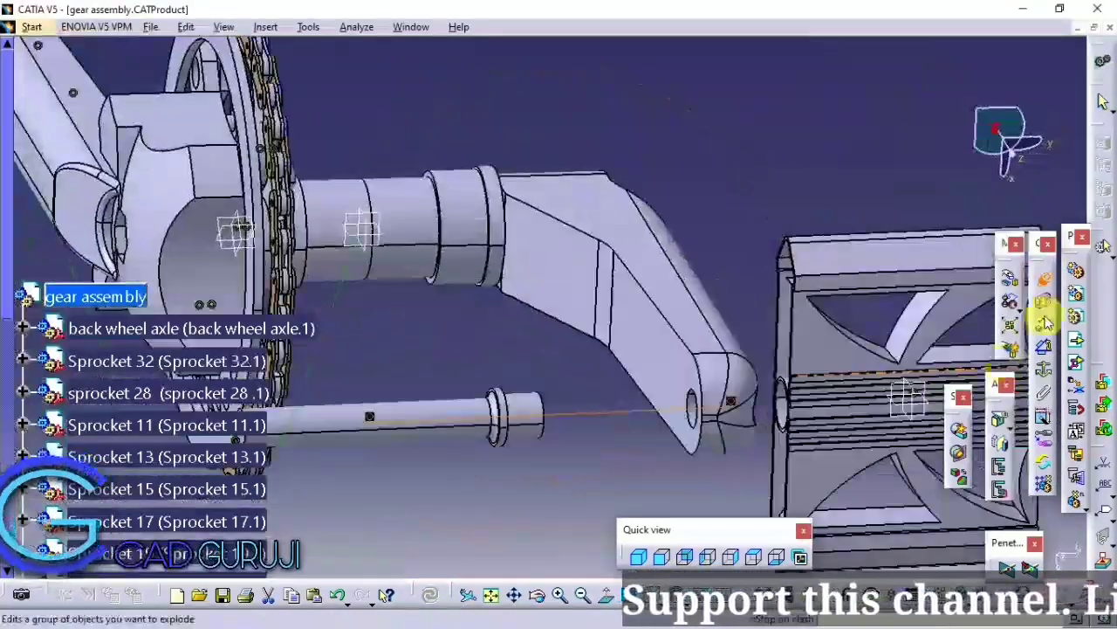
click(1045, 323)
click(723, 362)
click(481, 481)
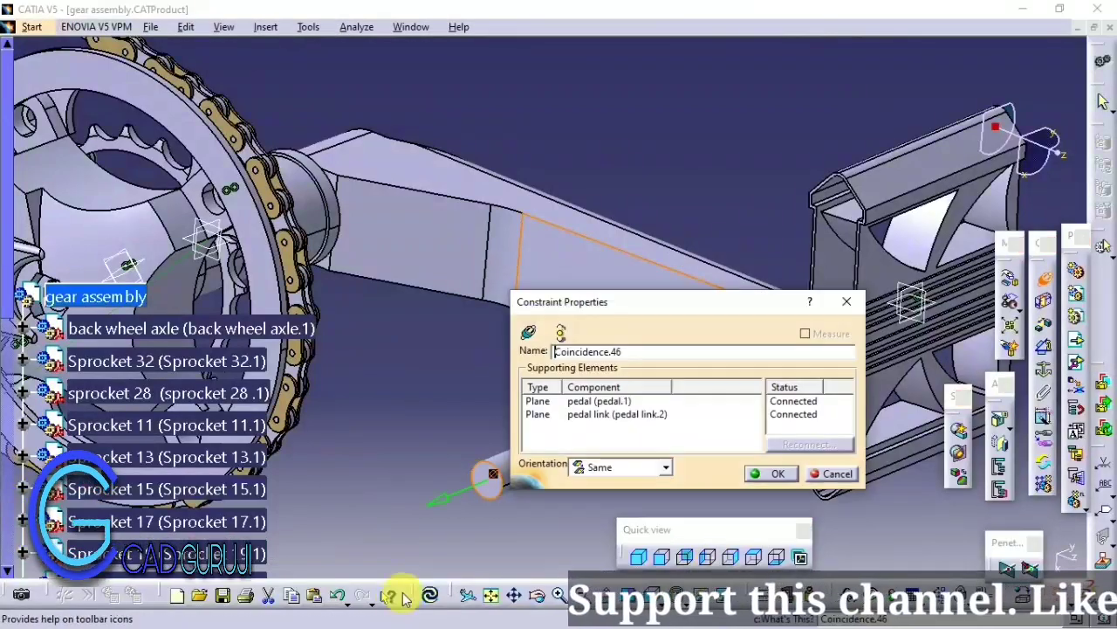
click(431, 595)
click(780, 476)
Step: Tie pedal link.2 to pedal part.2 with Coincidence.47 and review the whole drivetrain
middle_drag(644, 498, 565, 295)
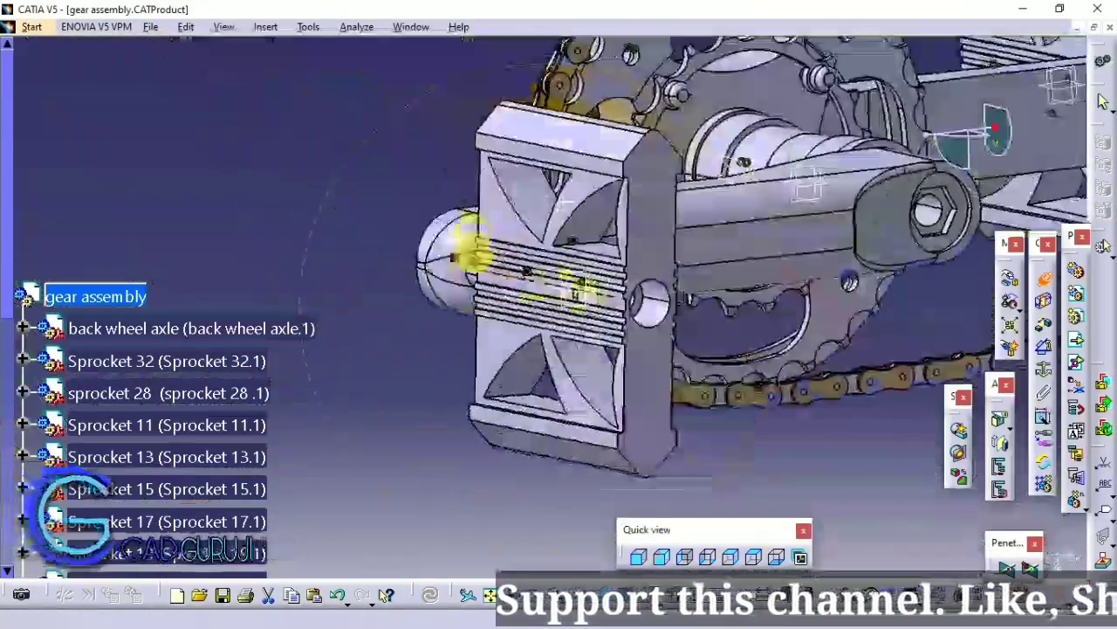
click(583, 408)
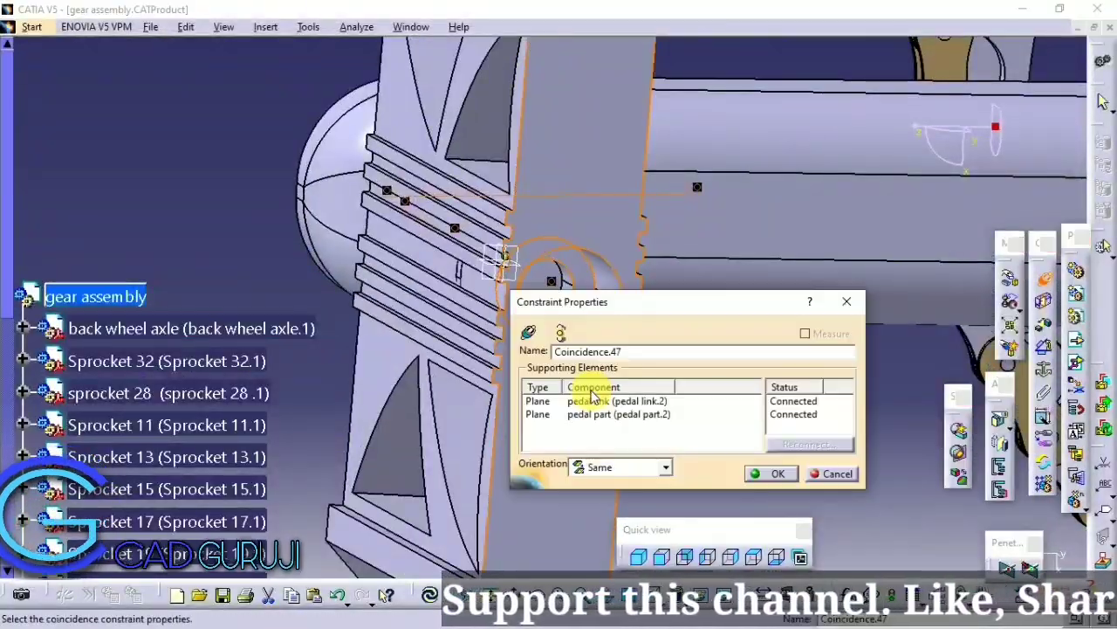
click(772, 474)
mouse_move(511, 425)
middle_down()
mouse_move(751, 332)
mouse_move(257, 179)
mouse_move(267, 244)
mouse_move(444, 394)
middle_up()
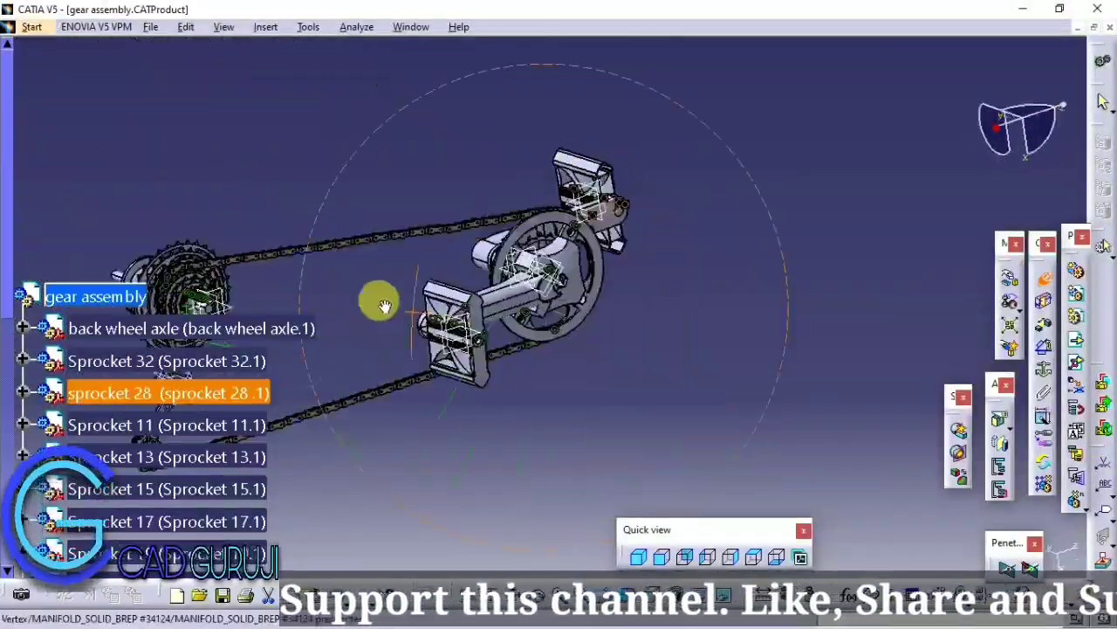
middle_drag(384, 305, 75, 332)
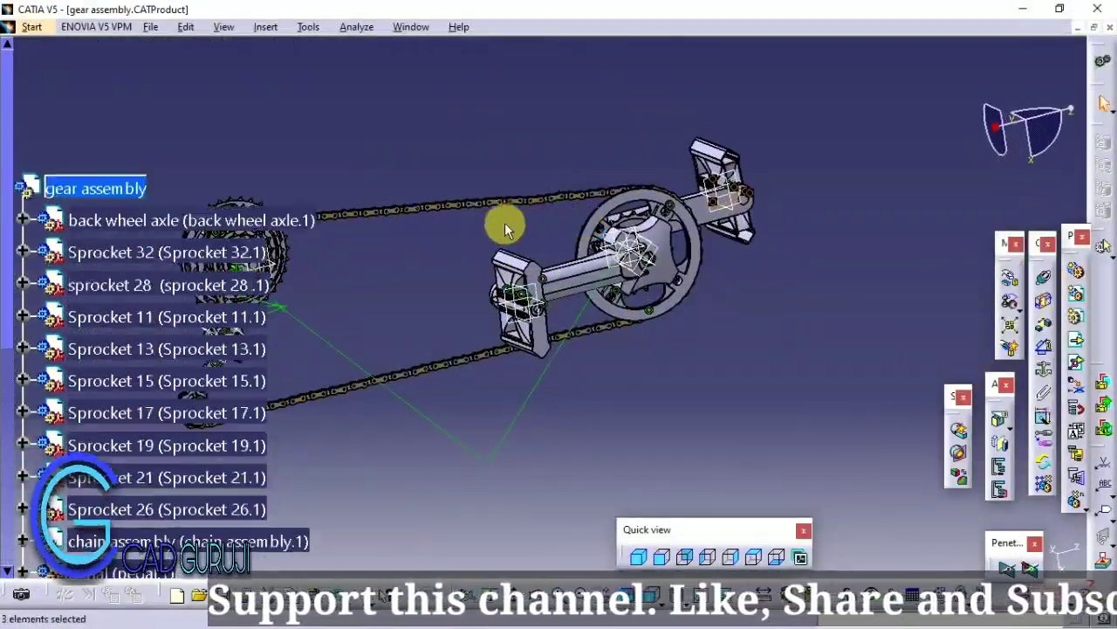
middle_drag(499, 225, 648, 204)
Step: Hide all assembly constraints through the Constraints set's Hide/Show
right_click(87, 385)
click(177, 434)
middle_drag(292, 410, 406, 358)
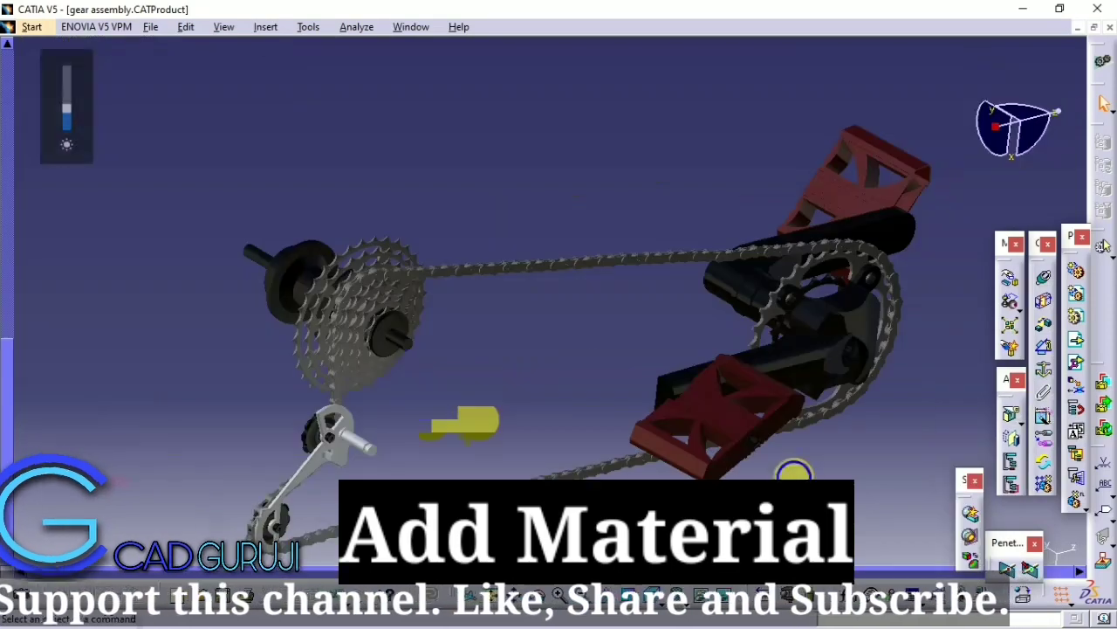
mouse_move(599, 258)
middle_down()
mouse_move(458, 128)
mouse_move(509, 253)
middle_up()
mouse_move(417, 214)
middle_down()
mouse_move(501, 462)
mouse_move(619, 349)
mouse_move(584, 394)
mouse_move(459, 411)
mouse_move(545, 407)
mouse_move(401, 464)
mouse_move(434, 364)
mouse_move(602, 333)
mouse_move(667, 394)
mouse_move(451, 404)
mouse_move(661, 331)
mouse_move(633, 166)
mouse_move(541, 420)
mouse_move(236, 207)
mouse_move(959, 213)
middle_up()
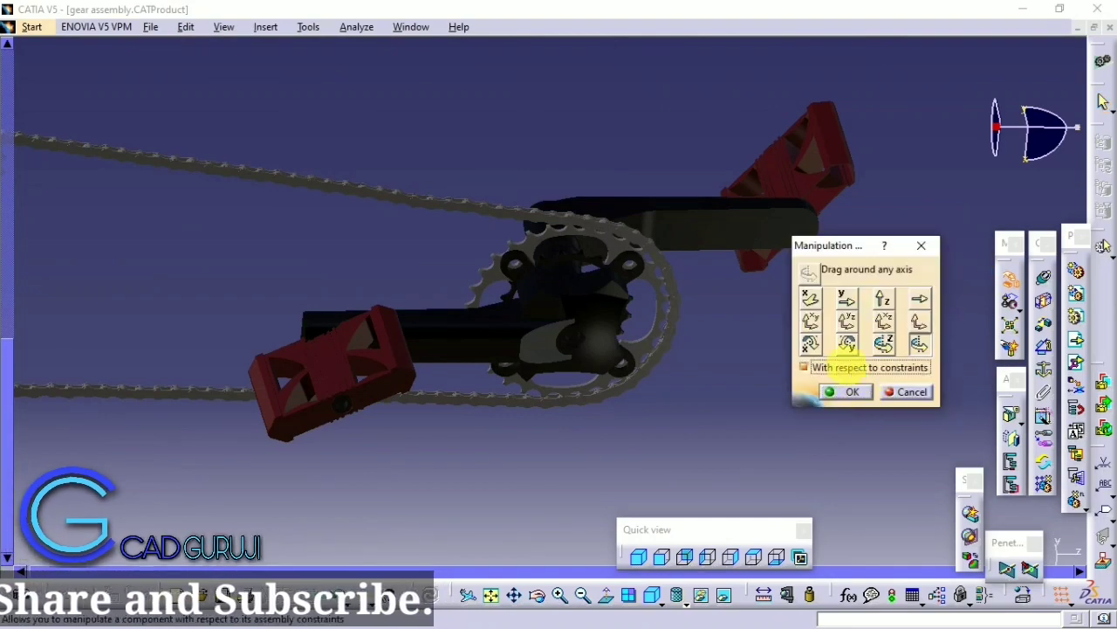
Step: Nudge the crankset along Z and display the drivetrain in coloured shading
drag(631, 342, 633, 339)
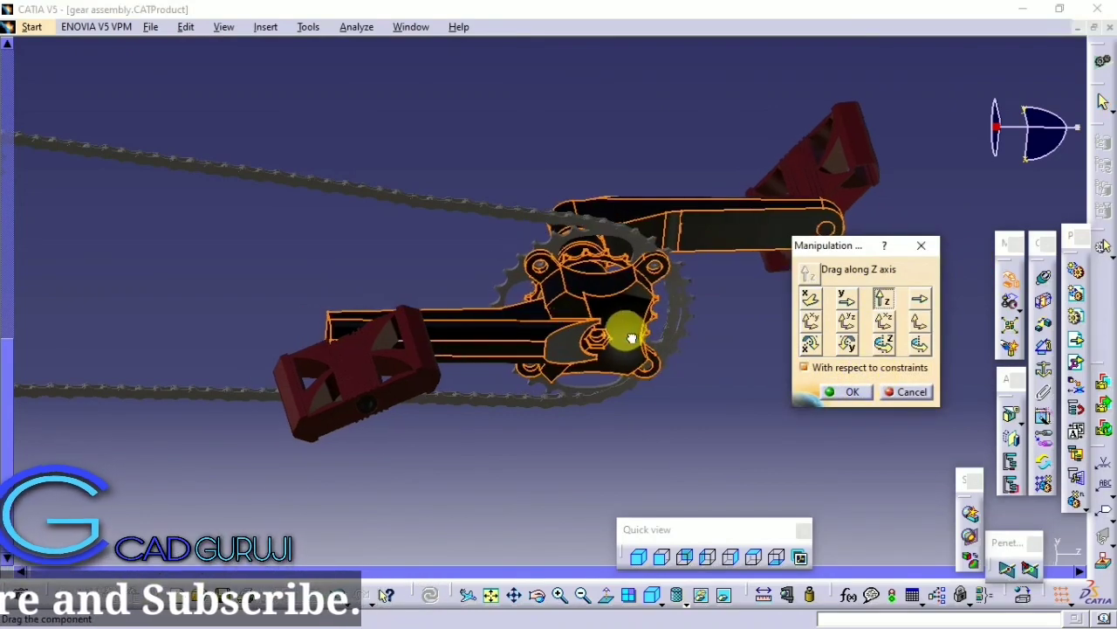
mouse_move(675, 403)
middle_down()
mouse_move(643, 254)
mouse_move(654, 331)
mouse_move(689, 344)
mouse_move(236, 341)
mouse_move(396, 242)
mouse_move(554, 282)
mouse_move(498, 361)
mouse_move(802, 556)
middle_up()
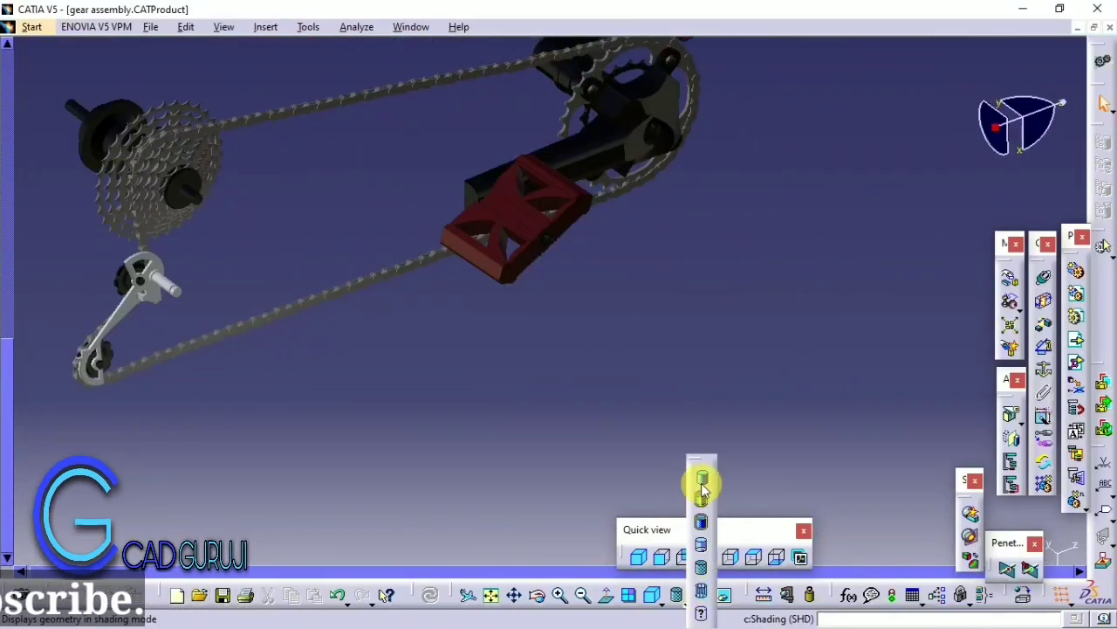
click(703, 485)
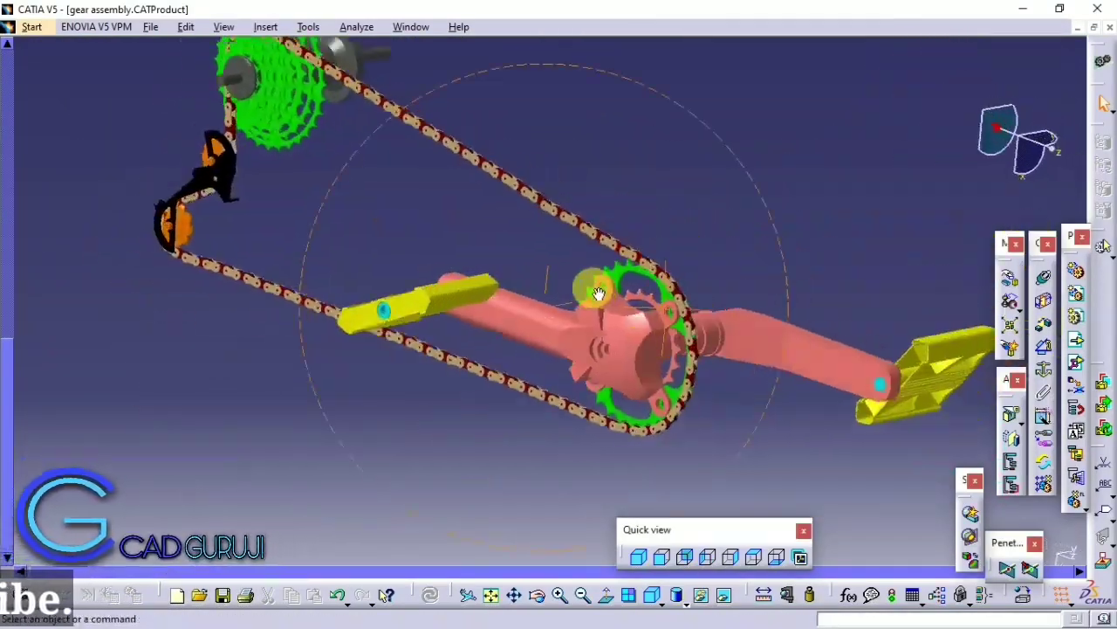